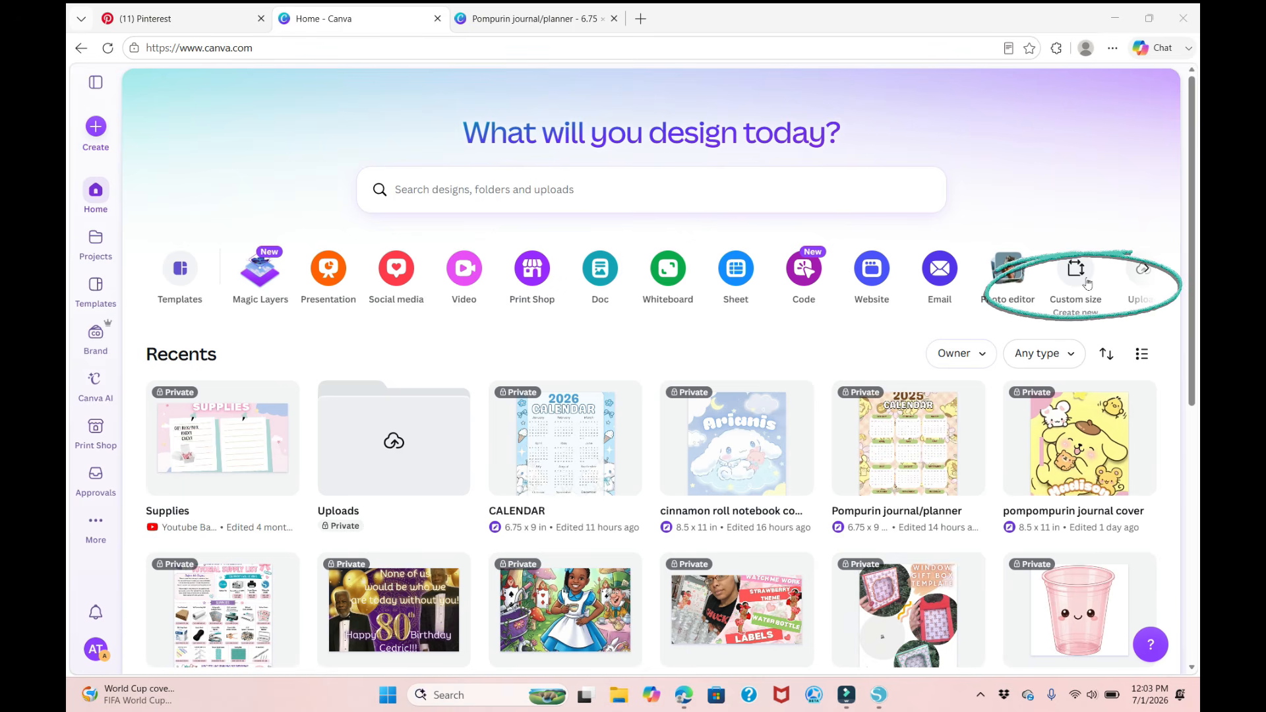
# Create a new custom-size design 6.75 in wide and 9 in high
pyautogui.click(1087, 283)
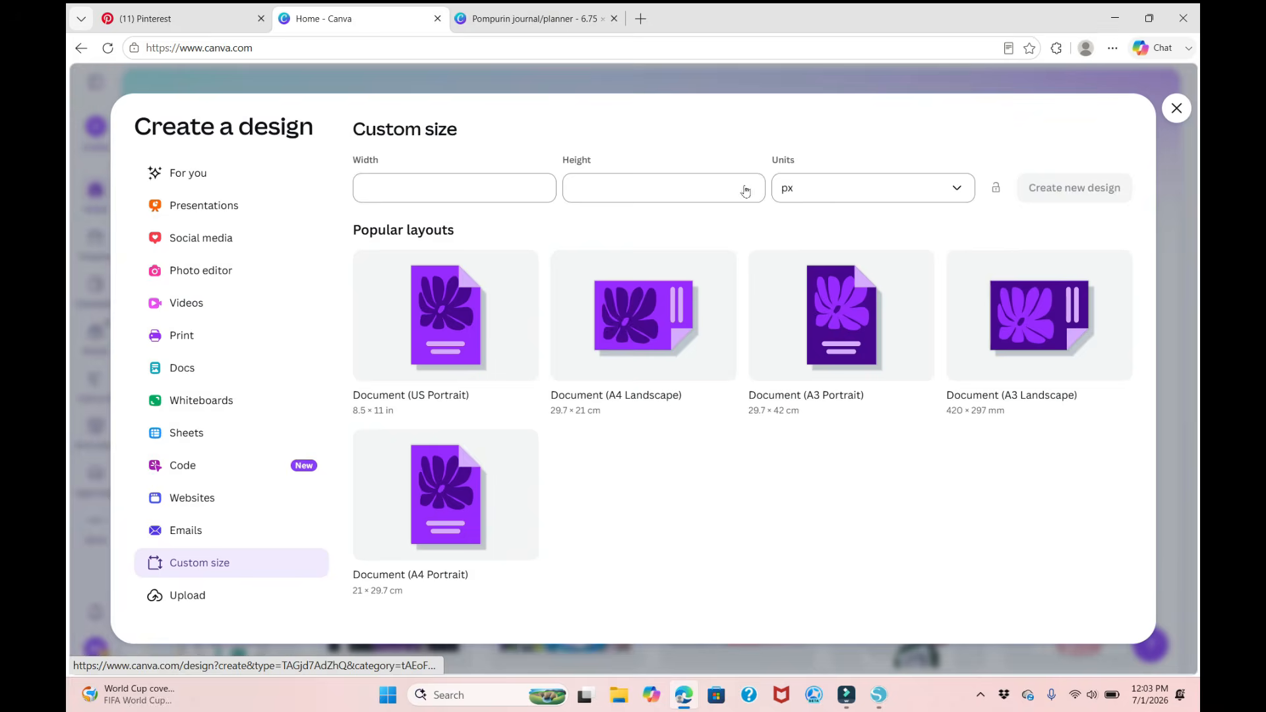
pyautogui.click(950, 190)
pyautogui.click(834, 259)
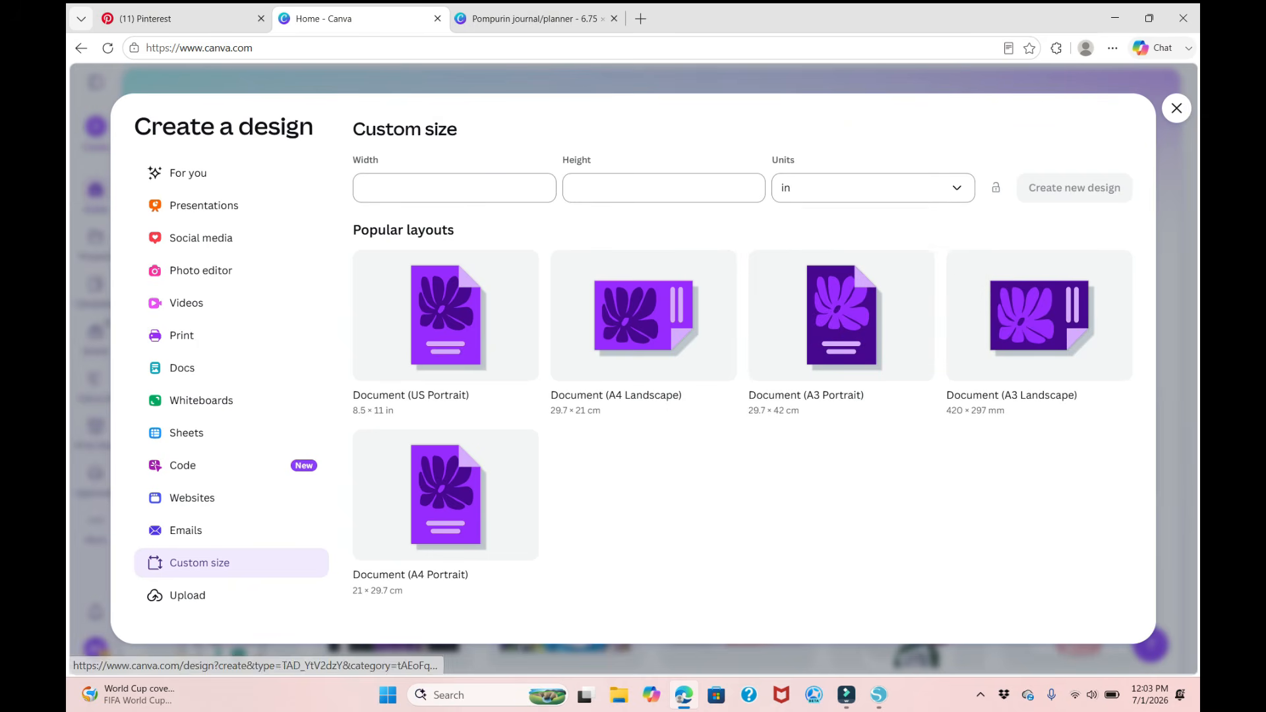
pyautogui.click(454, 188)
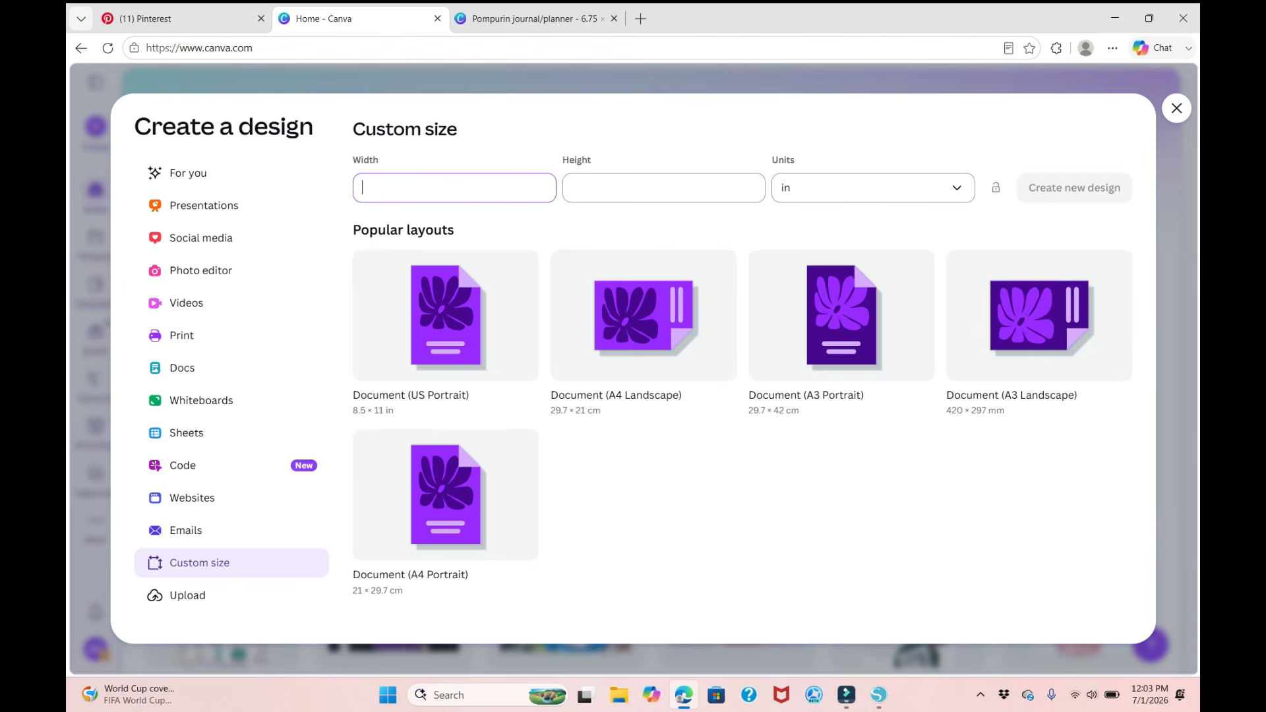
pyautogui.write('6.75')
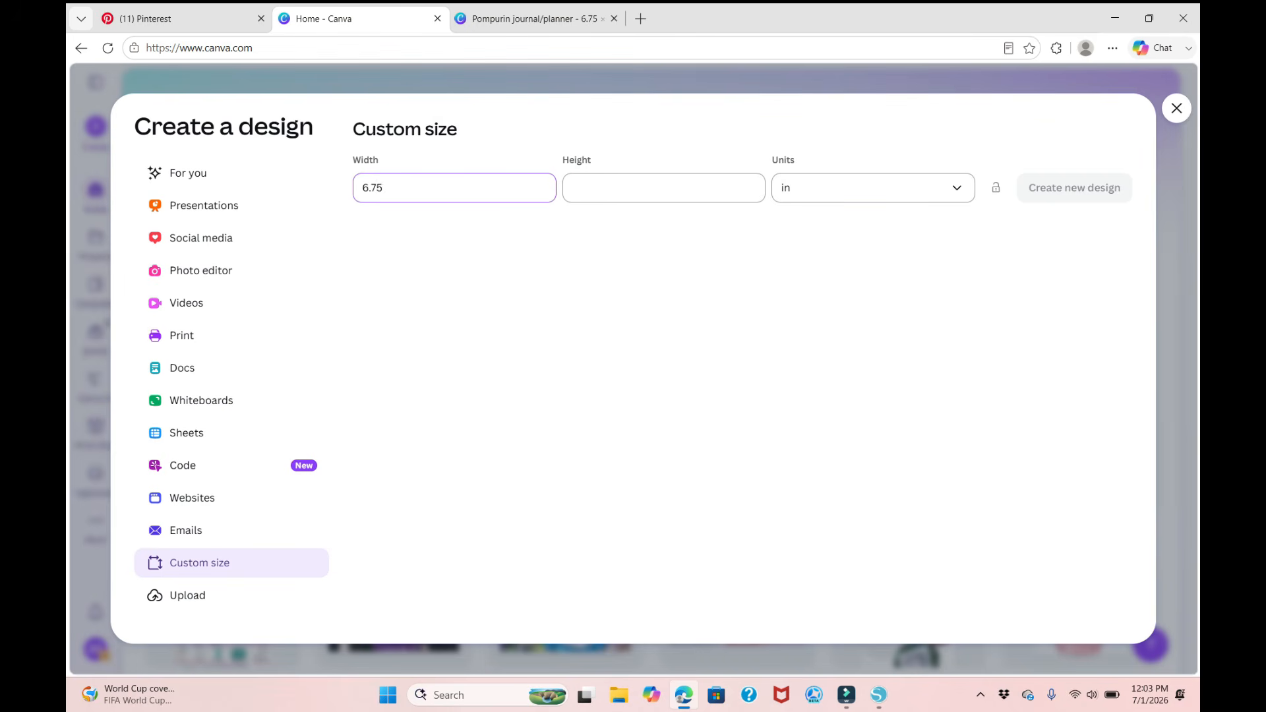
pyautogui.press('Tab')
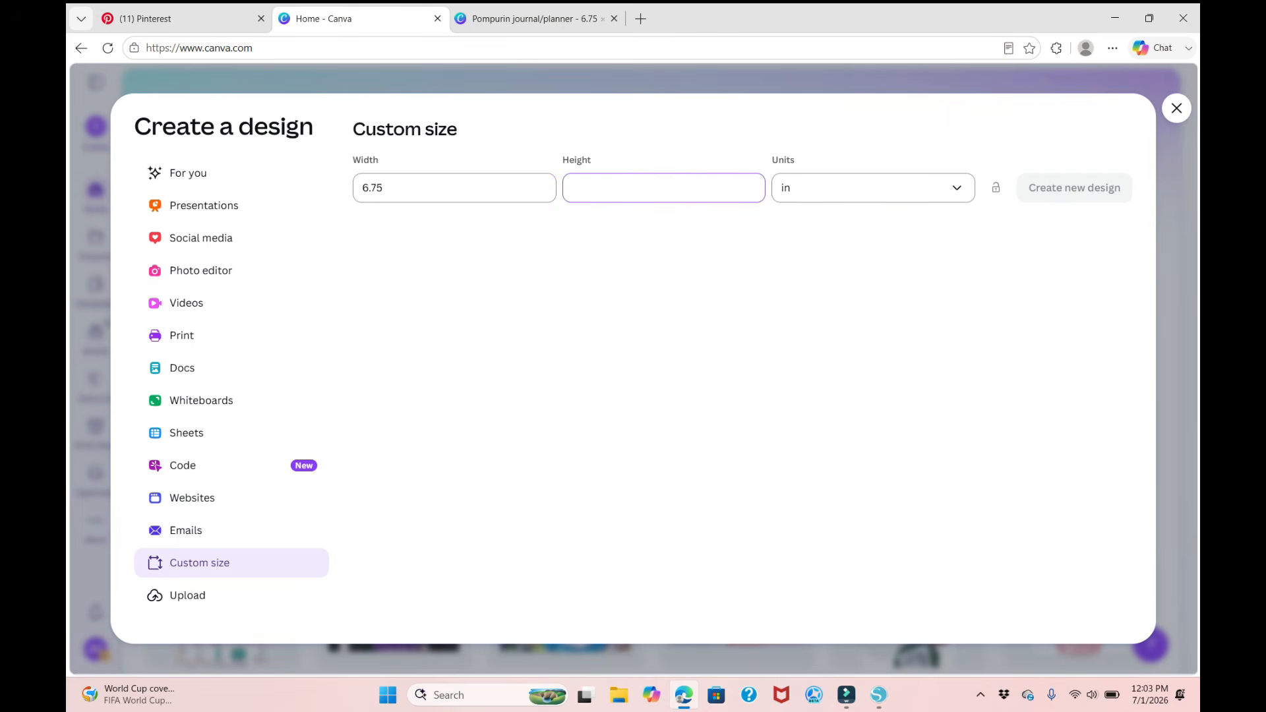
pyautogui.write('9')
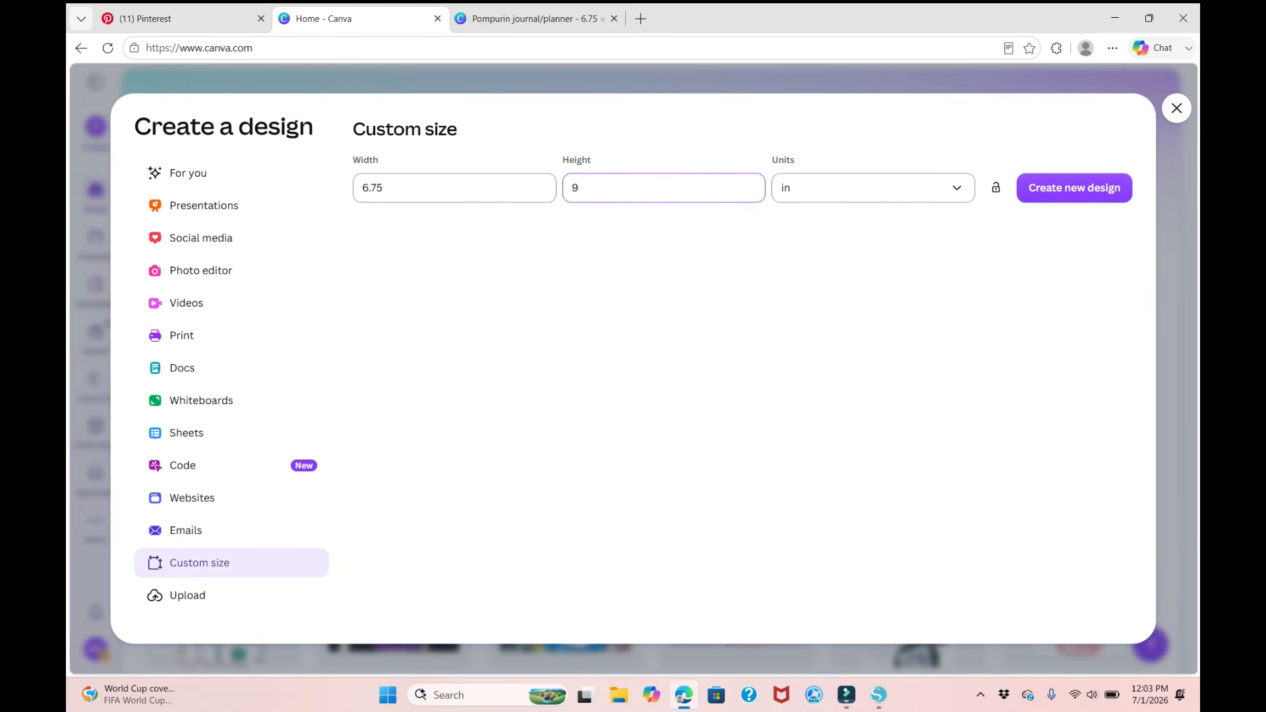
pyautogui.click(1060, 190)
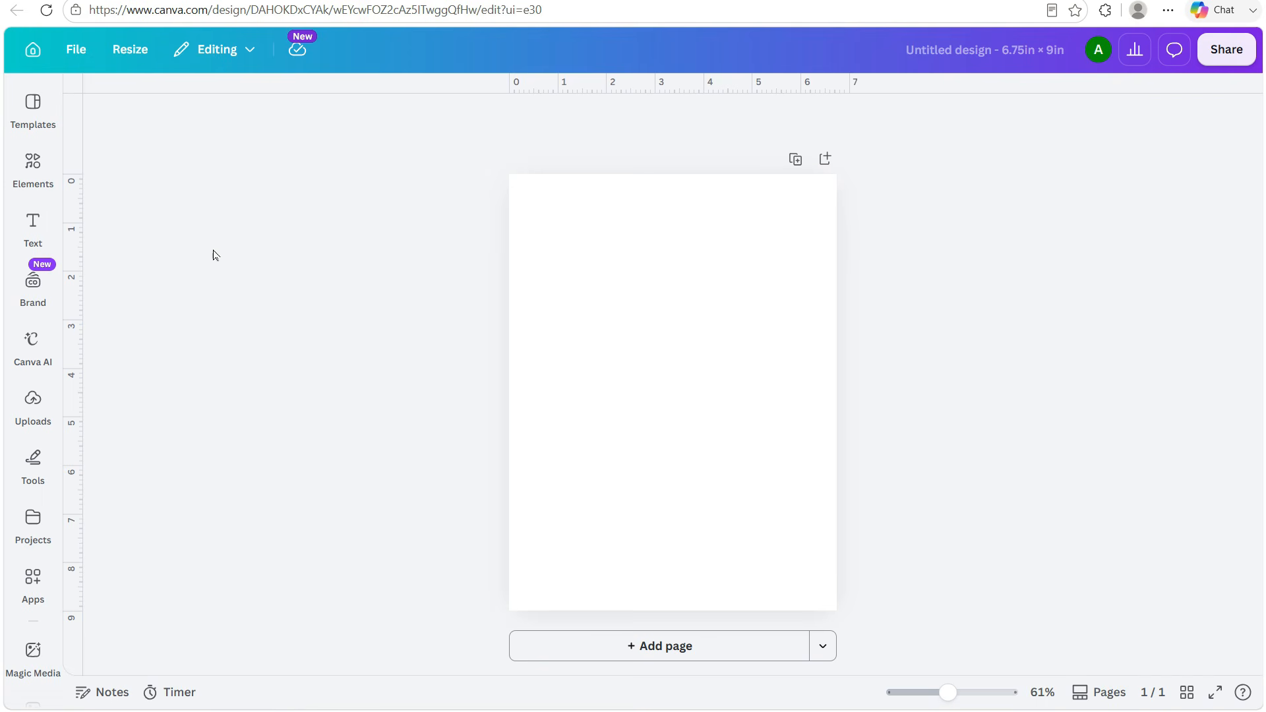
# Check that rulers and guides are enabled, and place a vertical guide about 0.43 in from the page's left edge
pyautogui.click(78, 58)
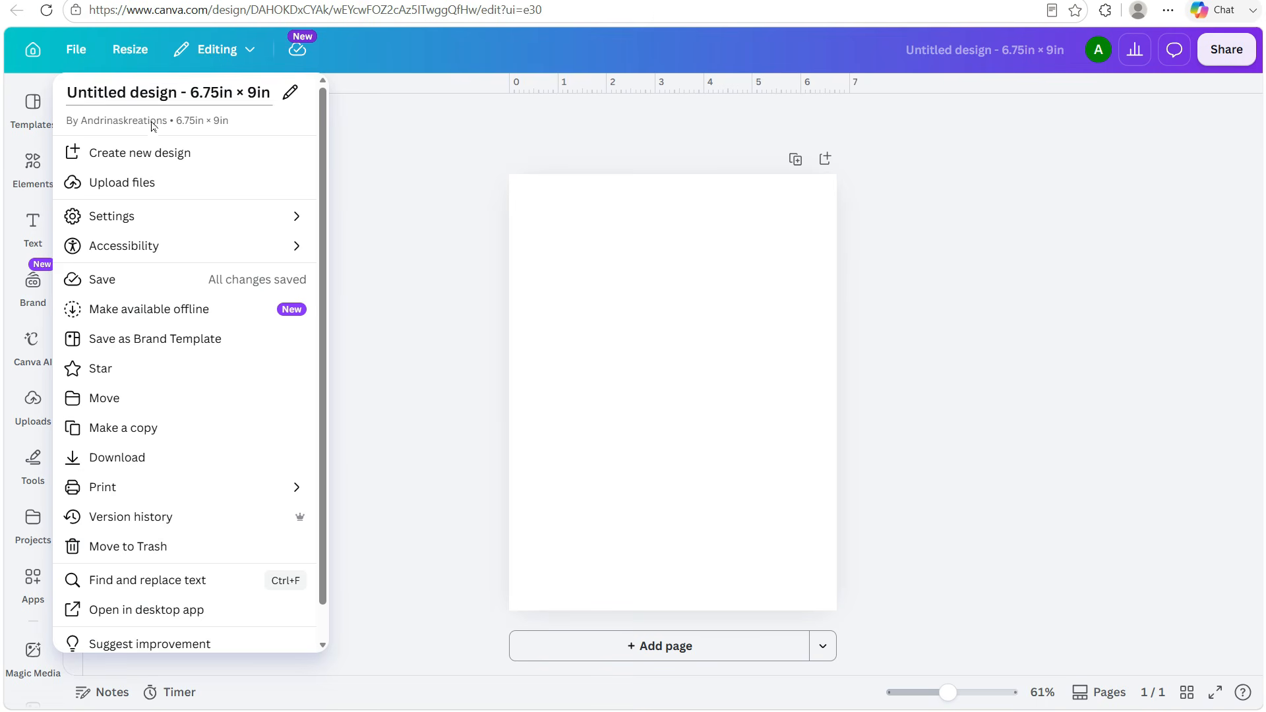
pyautogui.moveTo(184, 218)
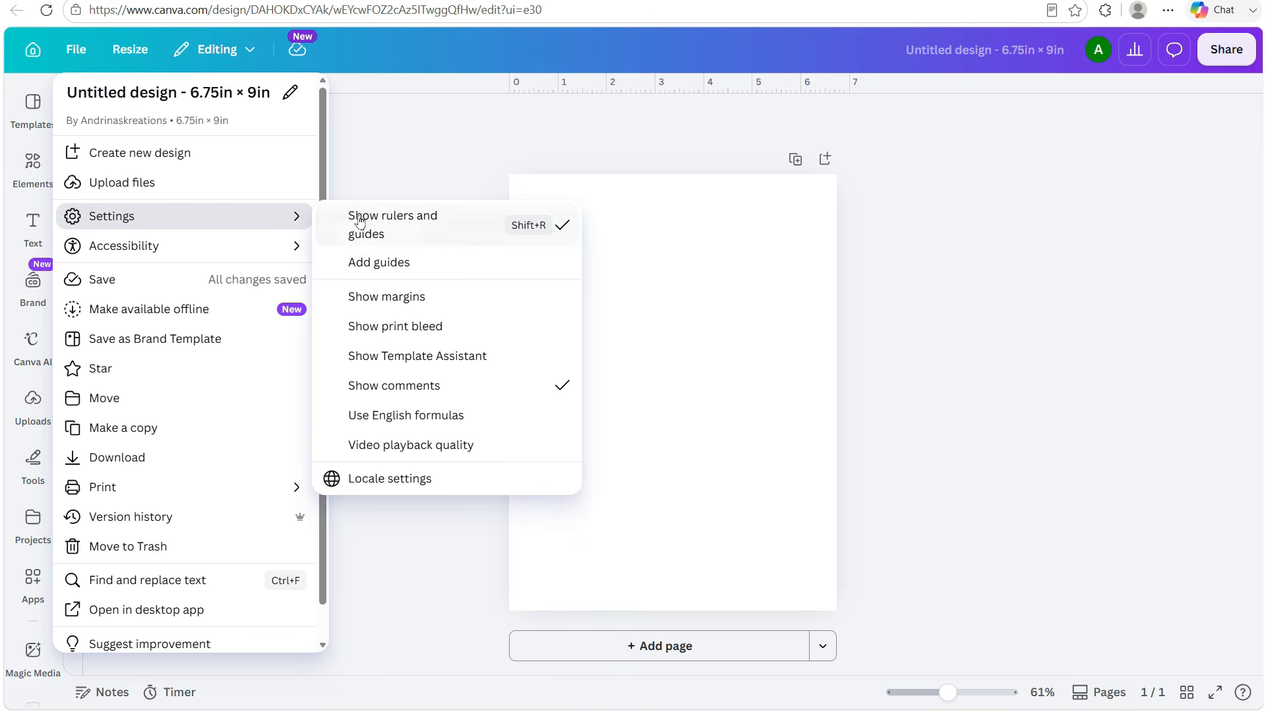
pyautogui.click(433, 140)
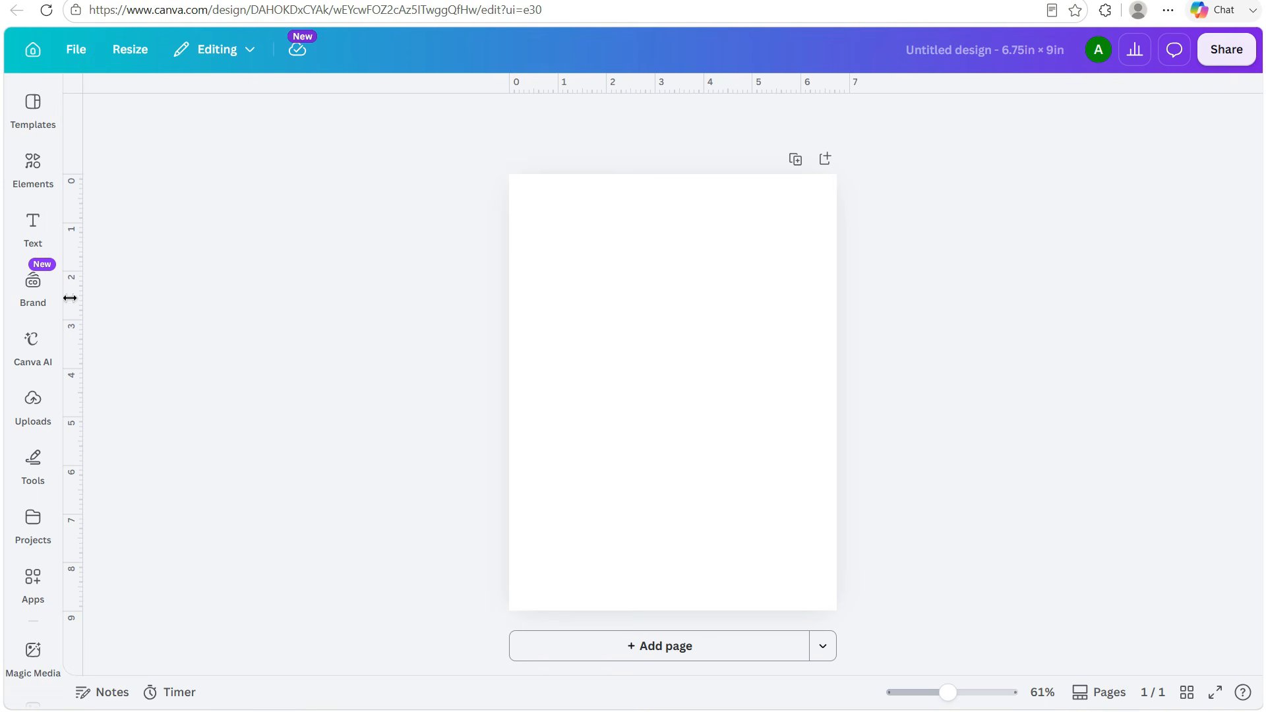
pyautogui.moveTo(69, 297); pyautogui.dragTo(527, 303)
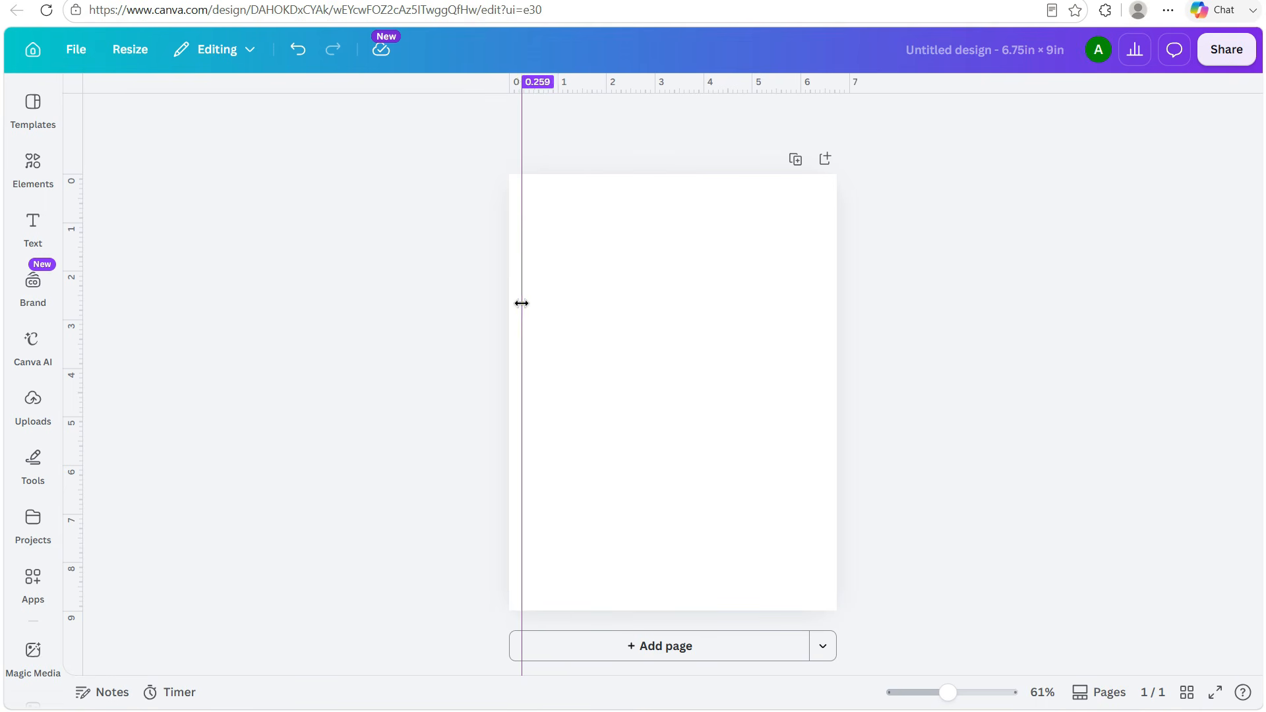
pyautogui.moveTo(526, 303); pyautogui.dragTo(530, 304)
# Add a square shape to the page and set its width to 0.38 in
pyautogui.click(32, 169)
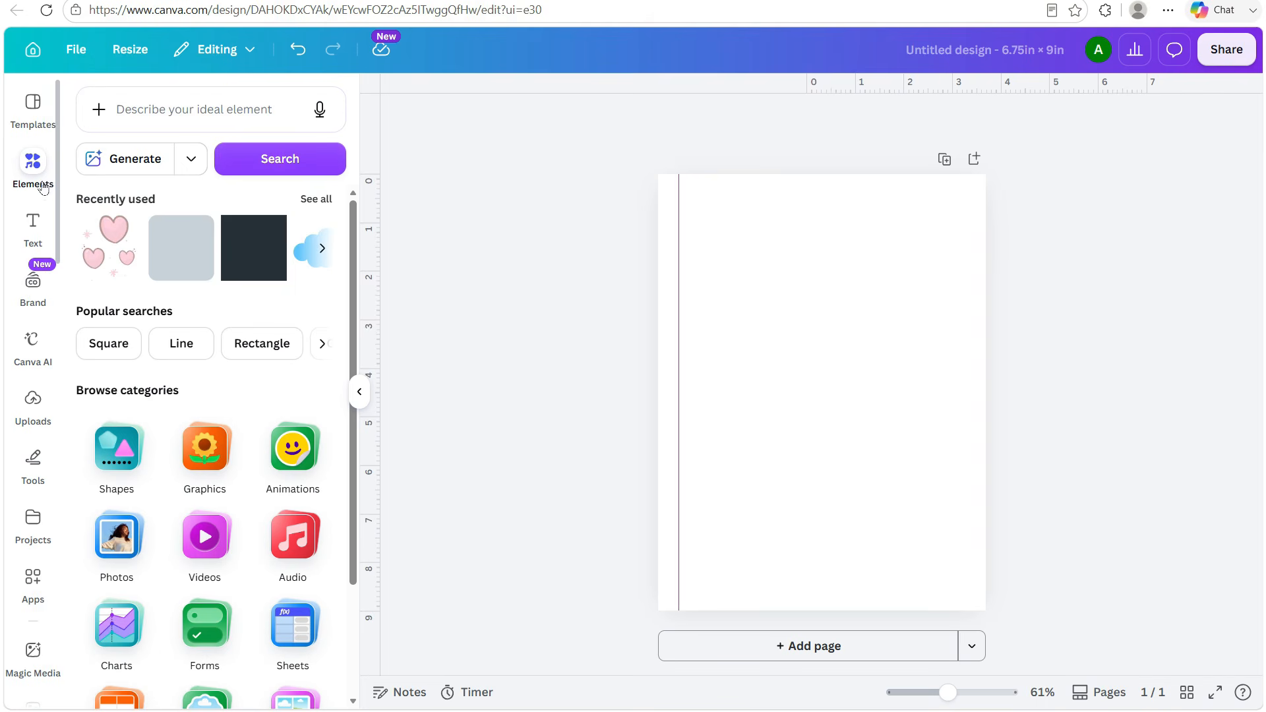
pyautogui.click(129, 454)
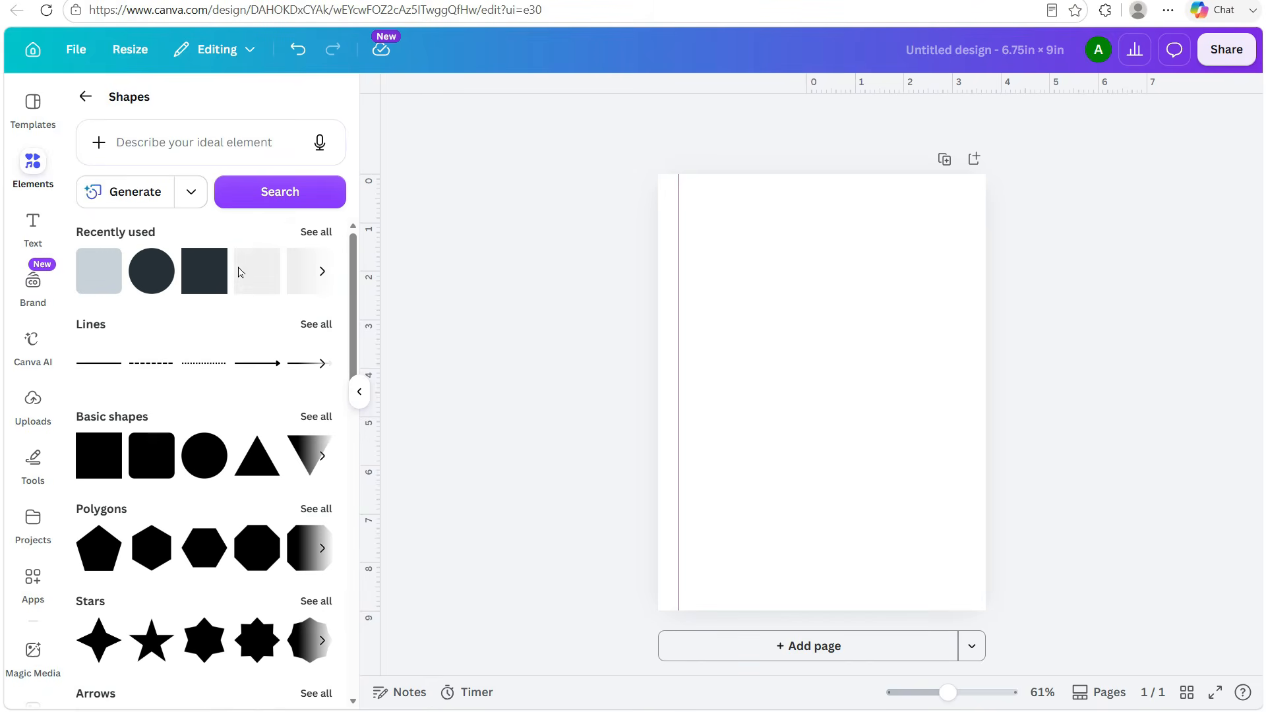
pyautogui.click(215, 280)
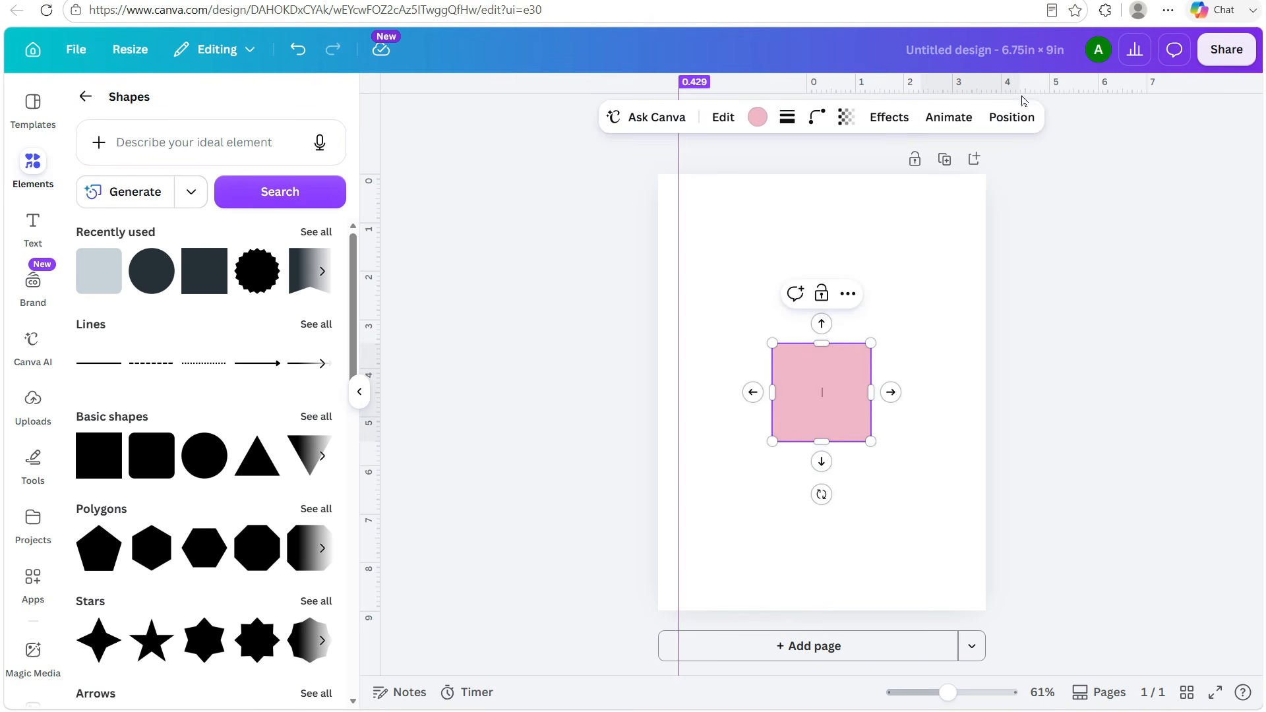
pyautogui.click(1012, 118)
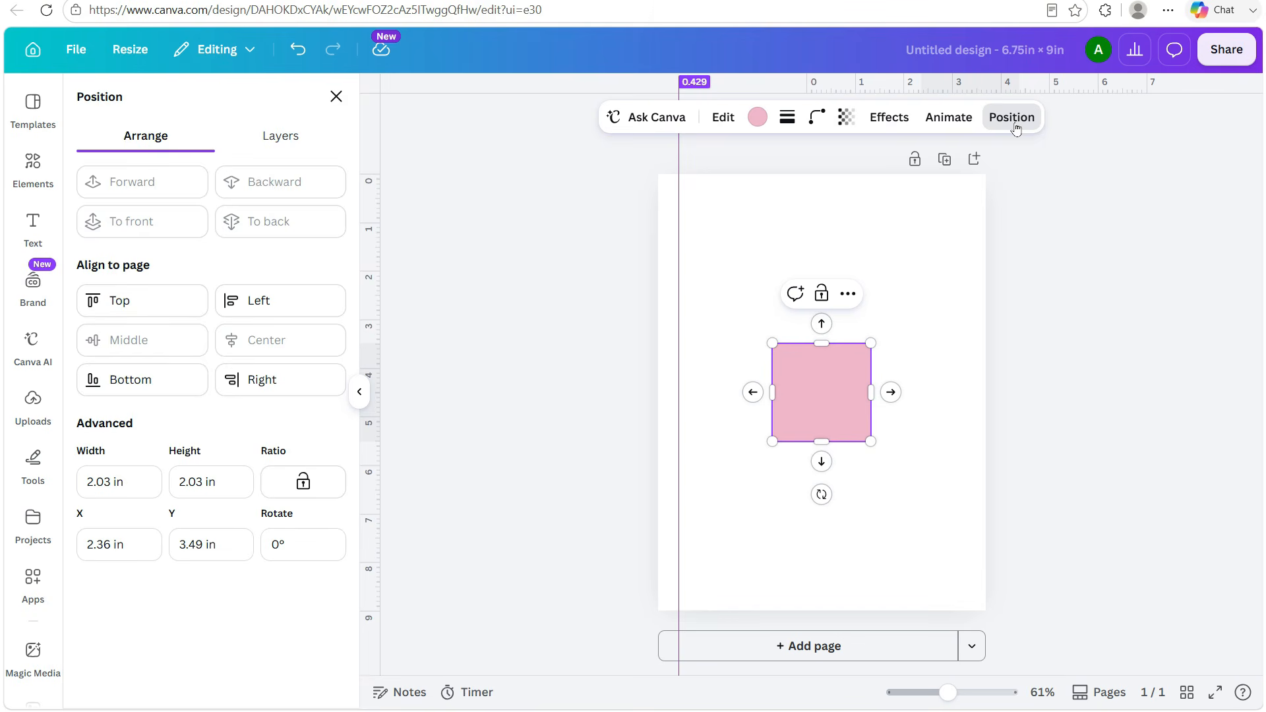
pyautogui.click(117, 482)
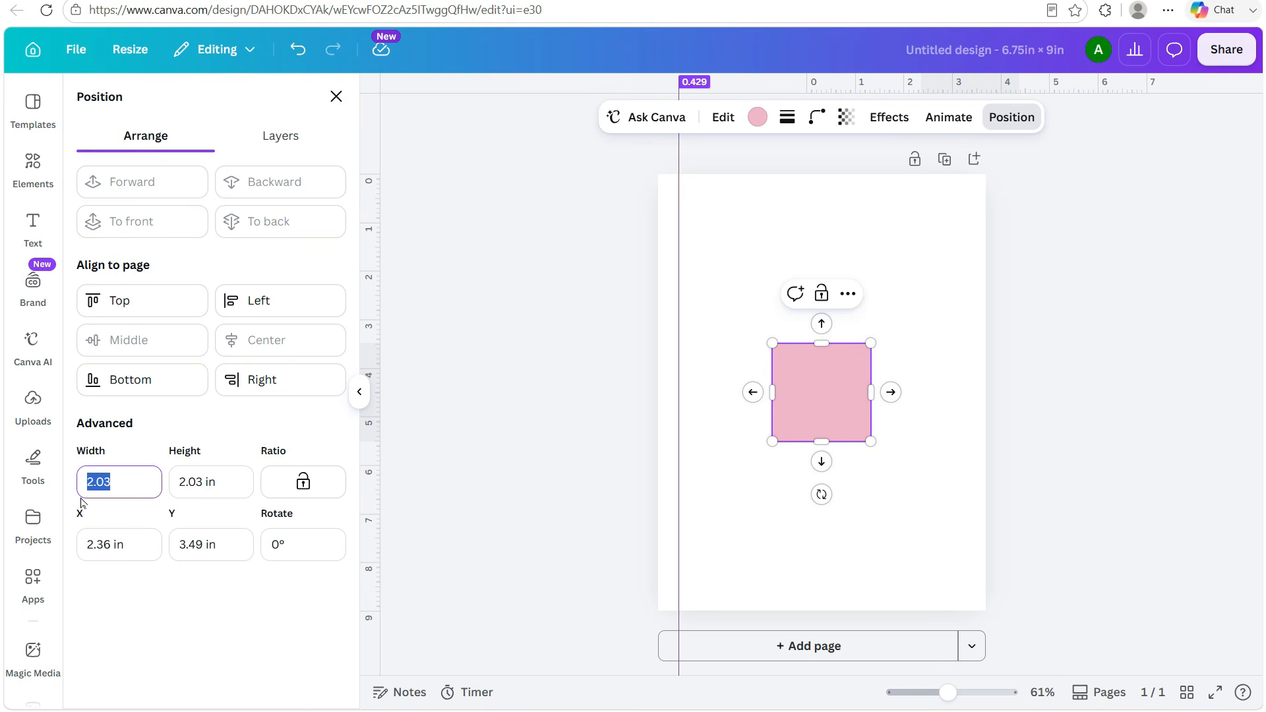
pyautogui.write('0')
pyautogui.press('Return')
# Using the pink strip as a spacer against each side edge of the page, align vertical guides 0.375 in from the left and right edges
pyautogui.moveTo(790, 360); pyautogui.dragTo(666, 374)
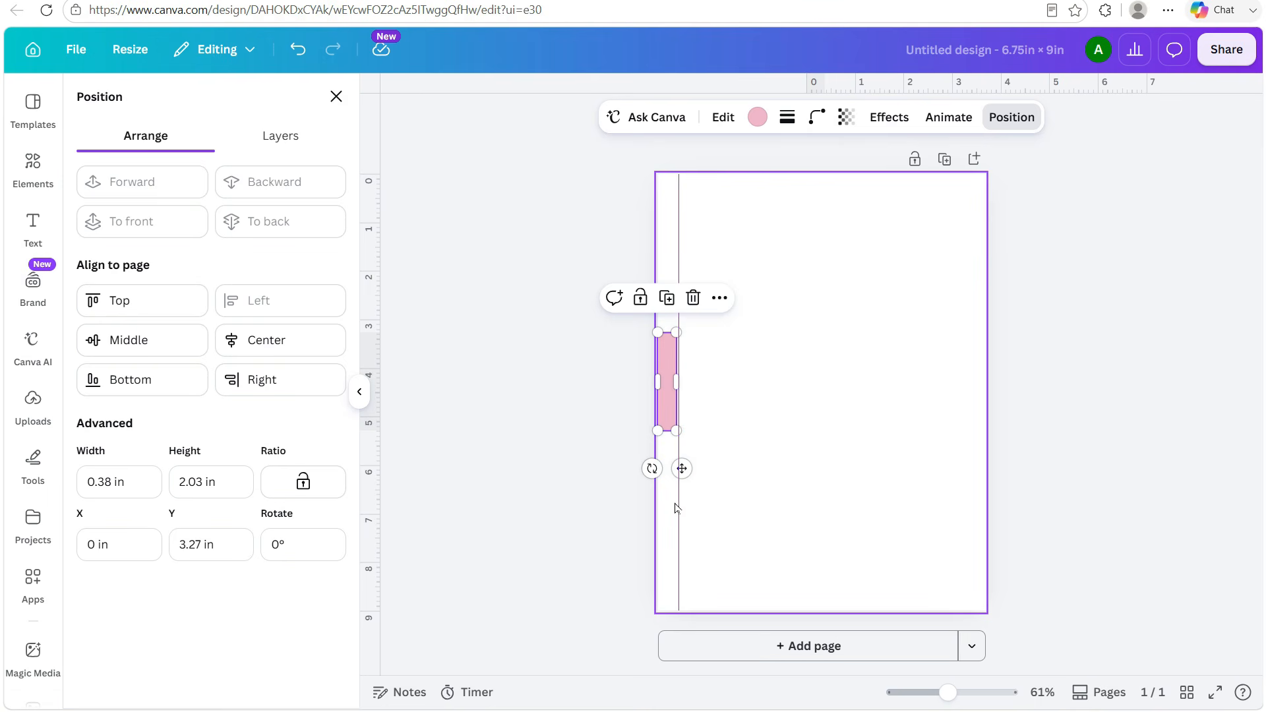
pyautogui.moveTo(679, 506); pyautogui.dragTo(674, 505)
pyautogui.moveTo(670, 417); pyautogui.dragTo(970, 351)
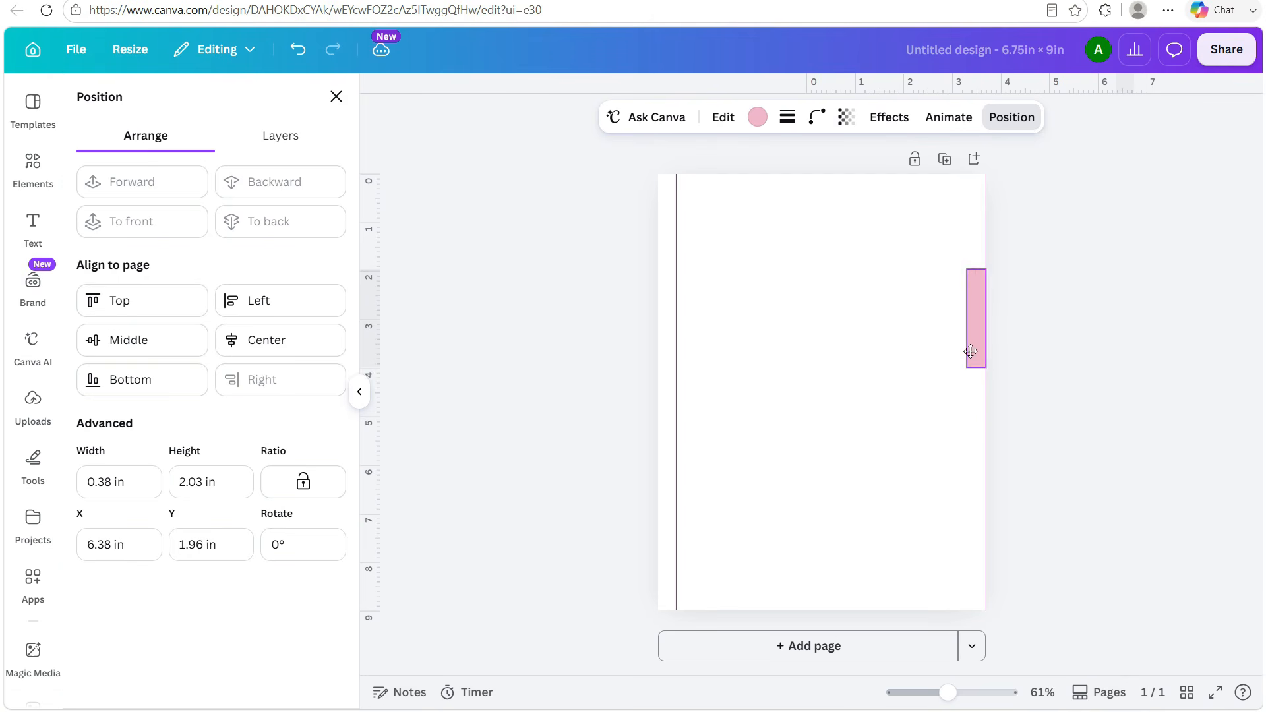
pyautogui.click(825, 376)
pyautogui.moveTo(376, 313); pyautogui.dragTo(964, 321)
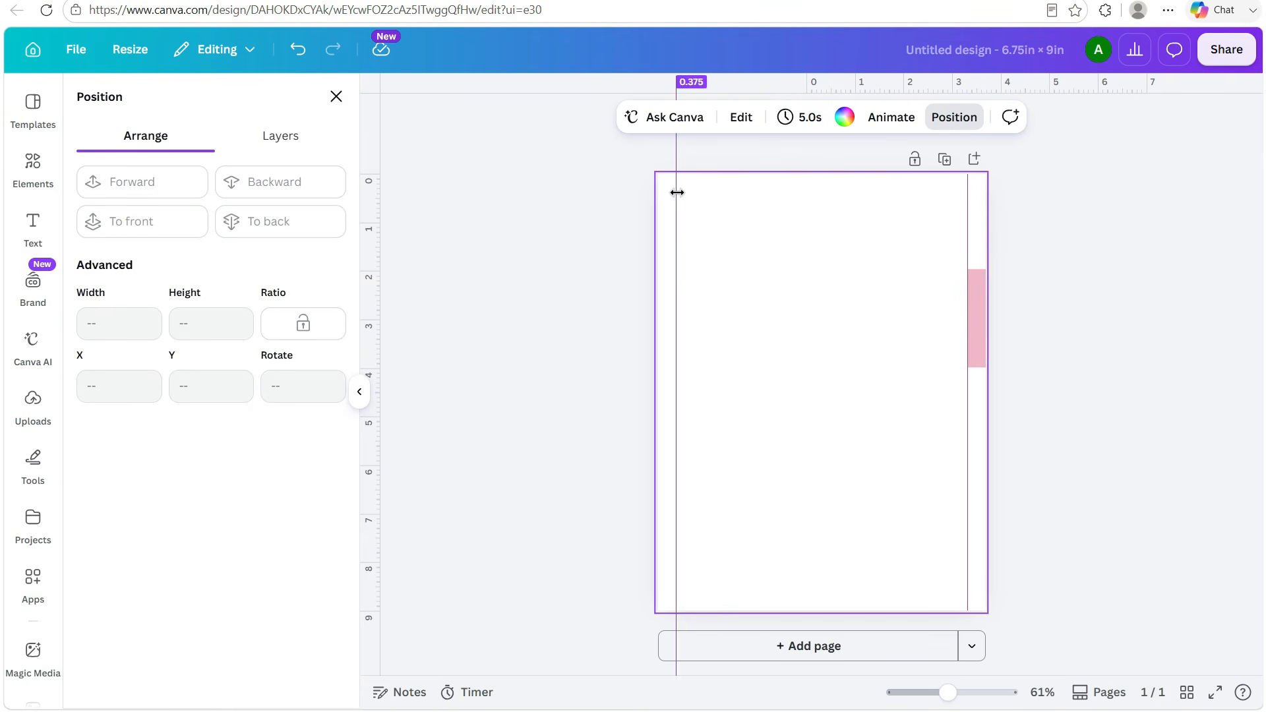
# Delete the pink spacer strip from the page
pyautogui.click(360, 391)
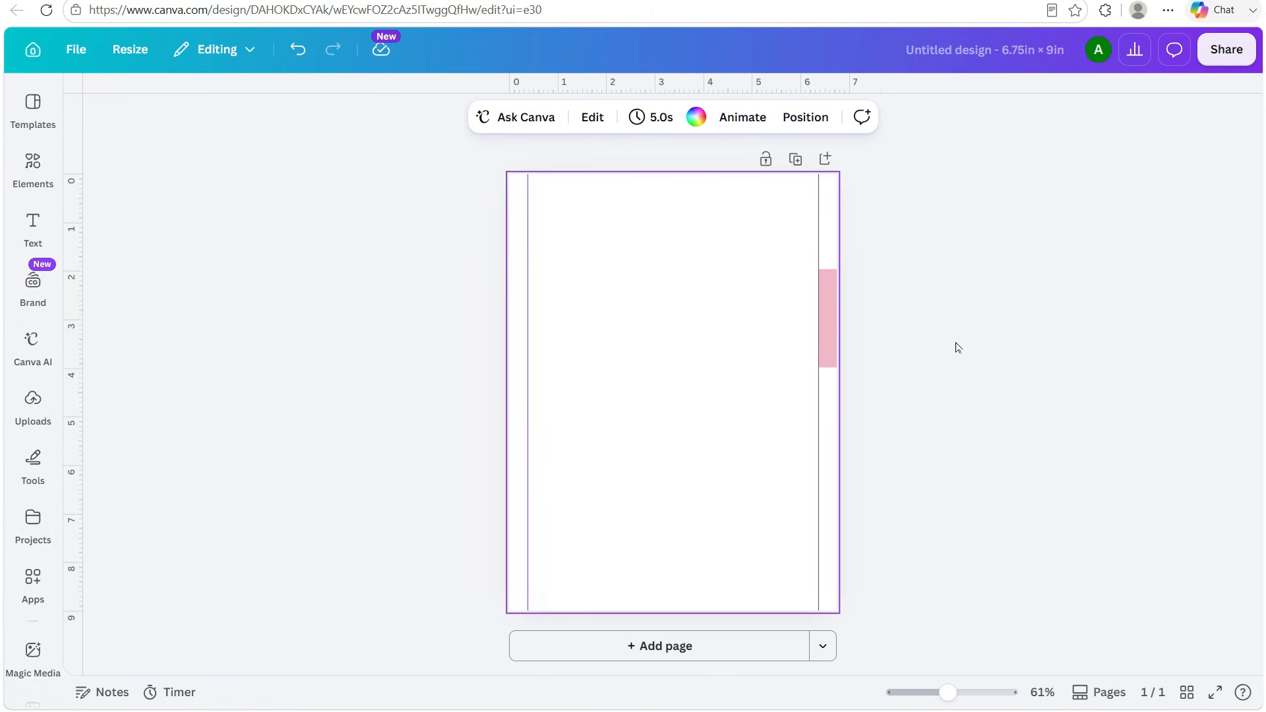
pyautogui.click(832, 321)
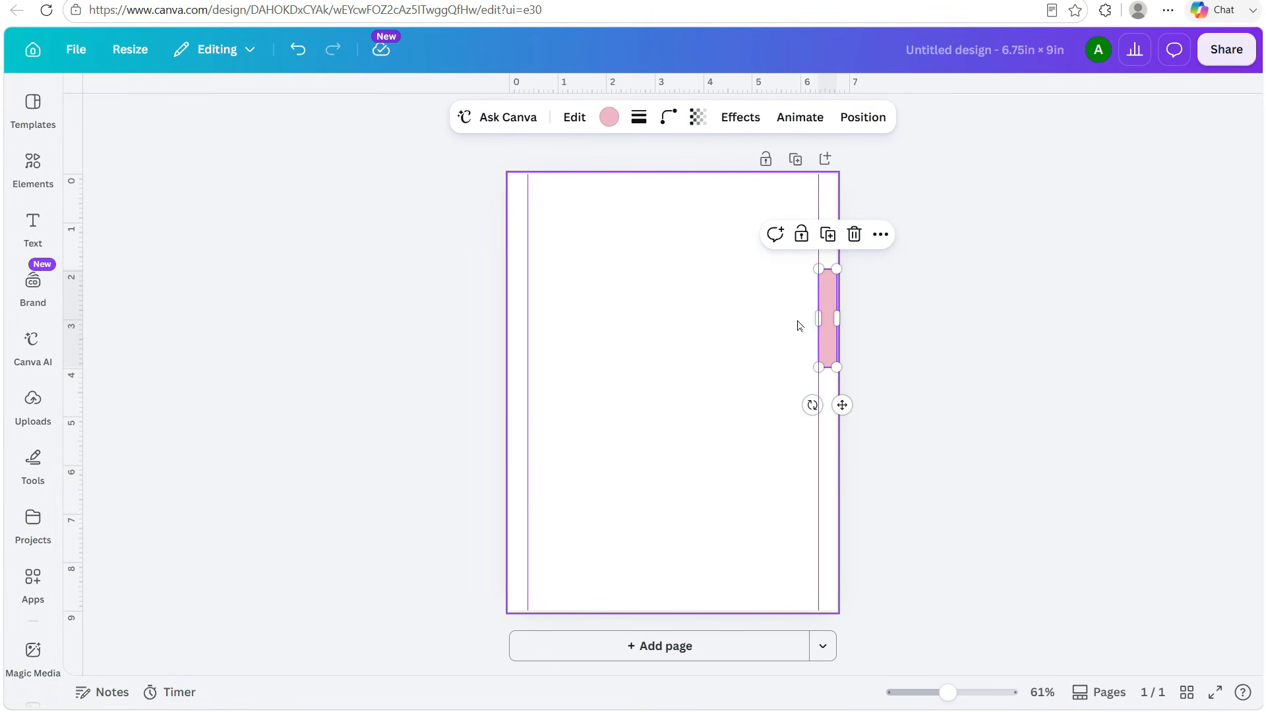
pyautogui.press('Delete')
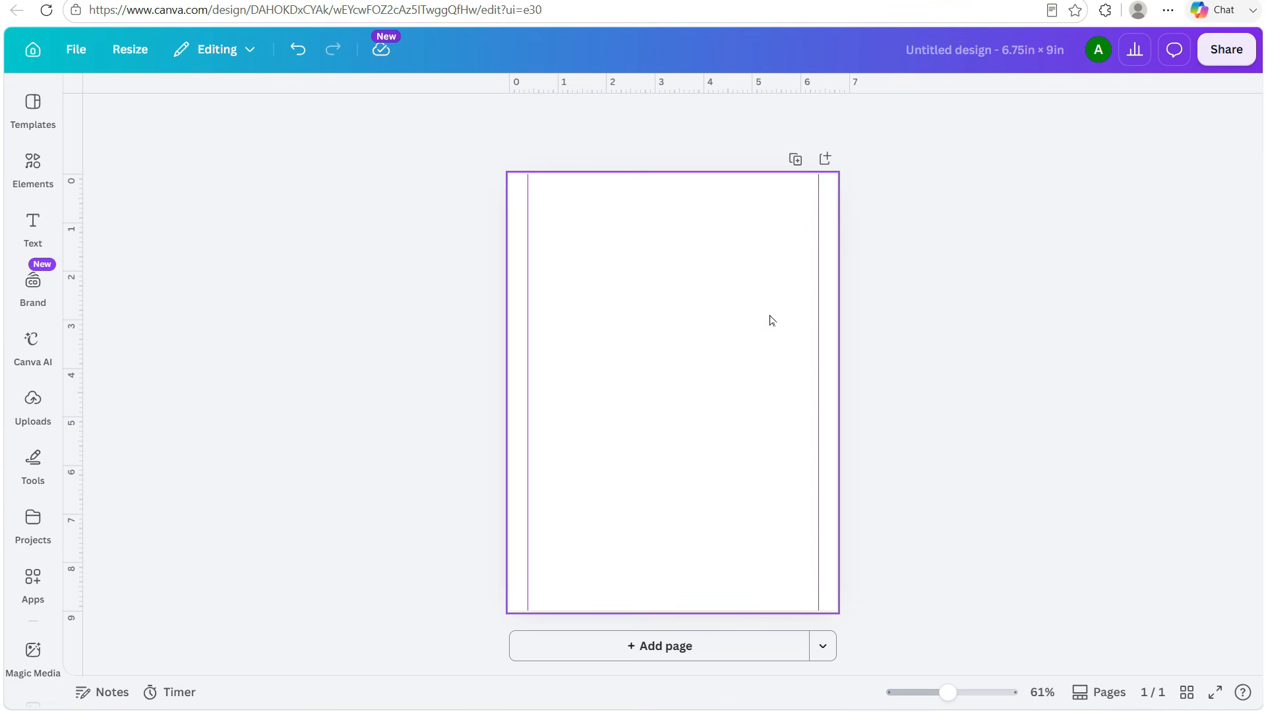
# Lock all guides on the design
pyautogui.click(79, 50)
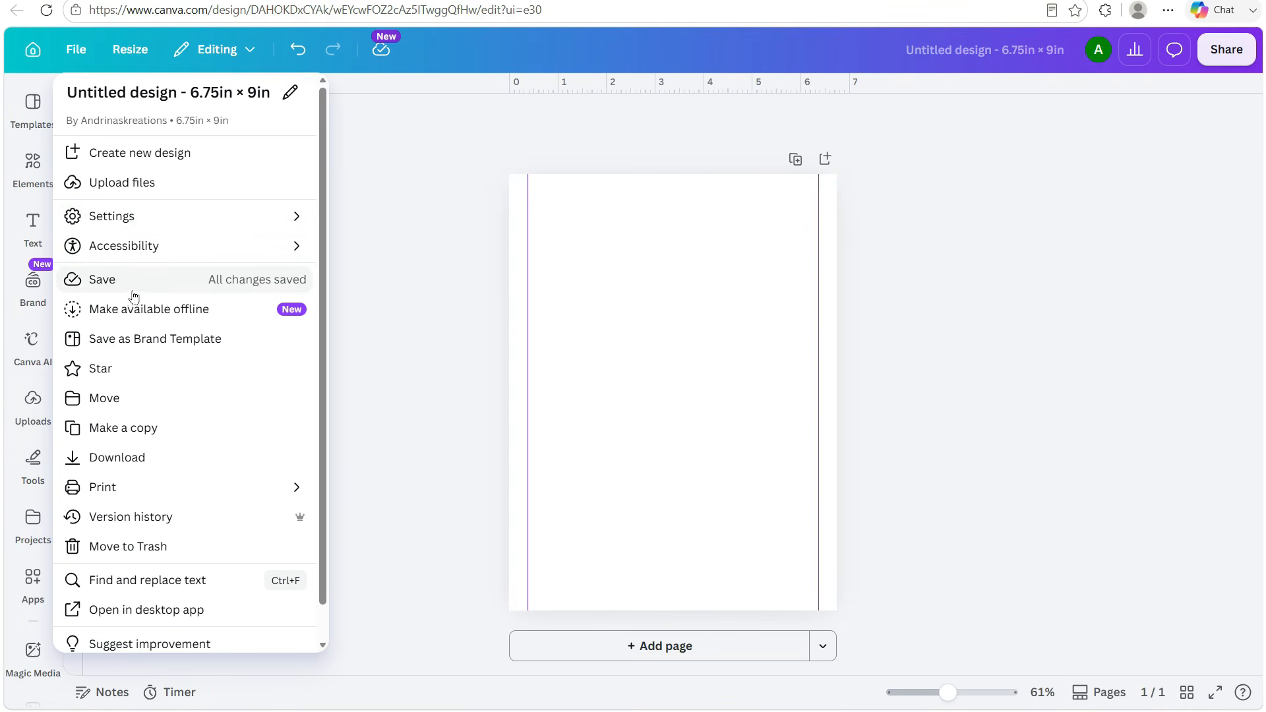
pyautogui.moveTo(180, 216)
pyautogui.click(410, 324)
pyautogui.click(873, 300)
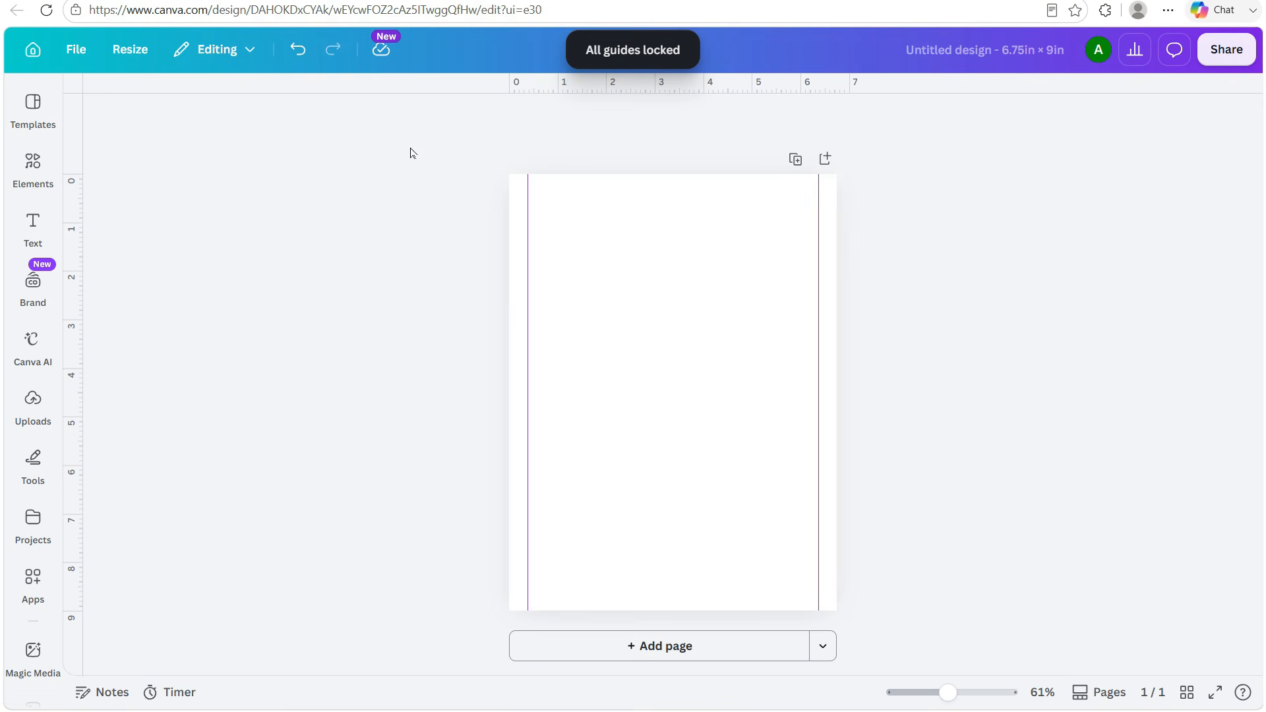
# Switch to Pinterest and browse the cinnamoroll vertical wallpaper results for background ideas
pyautogui.hotkey('alt', 'Tab')
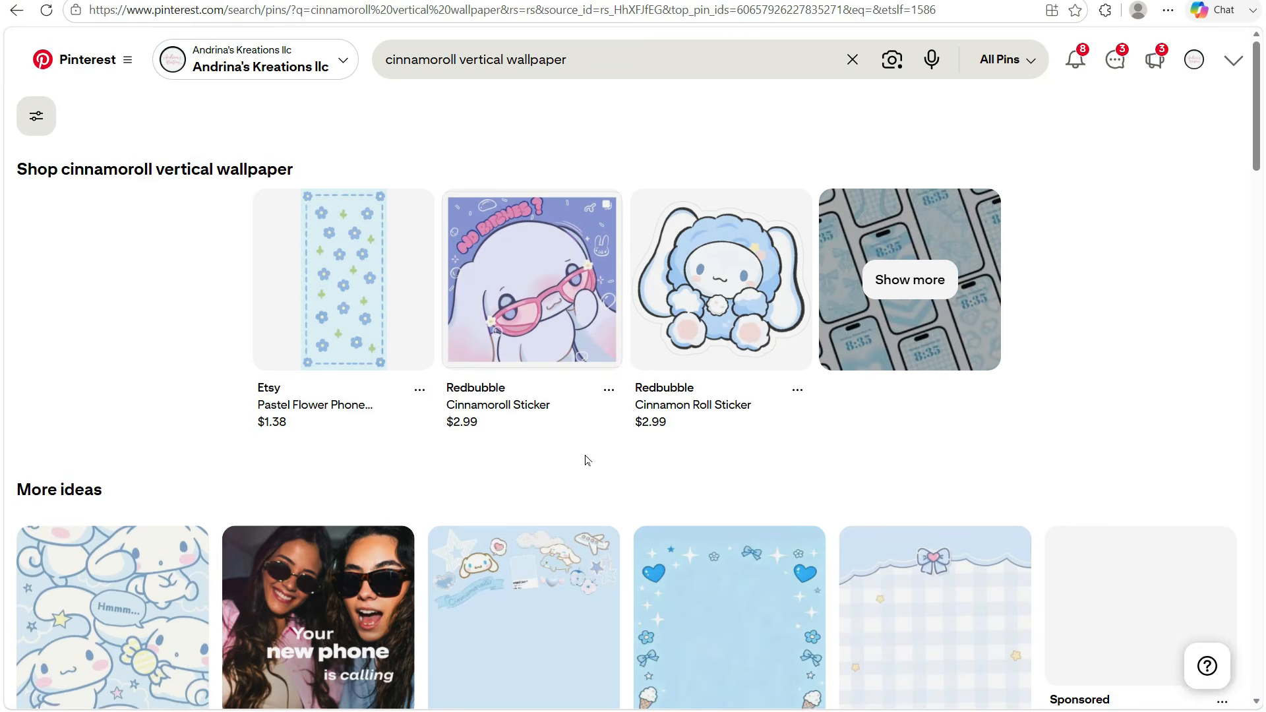
pyautogui.scroll(-15, 586, 459)
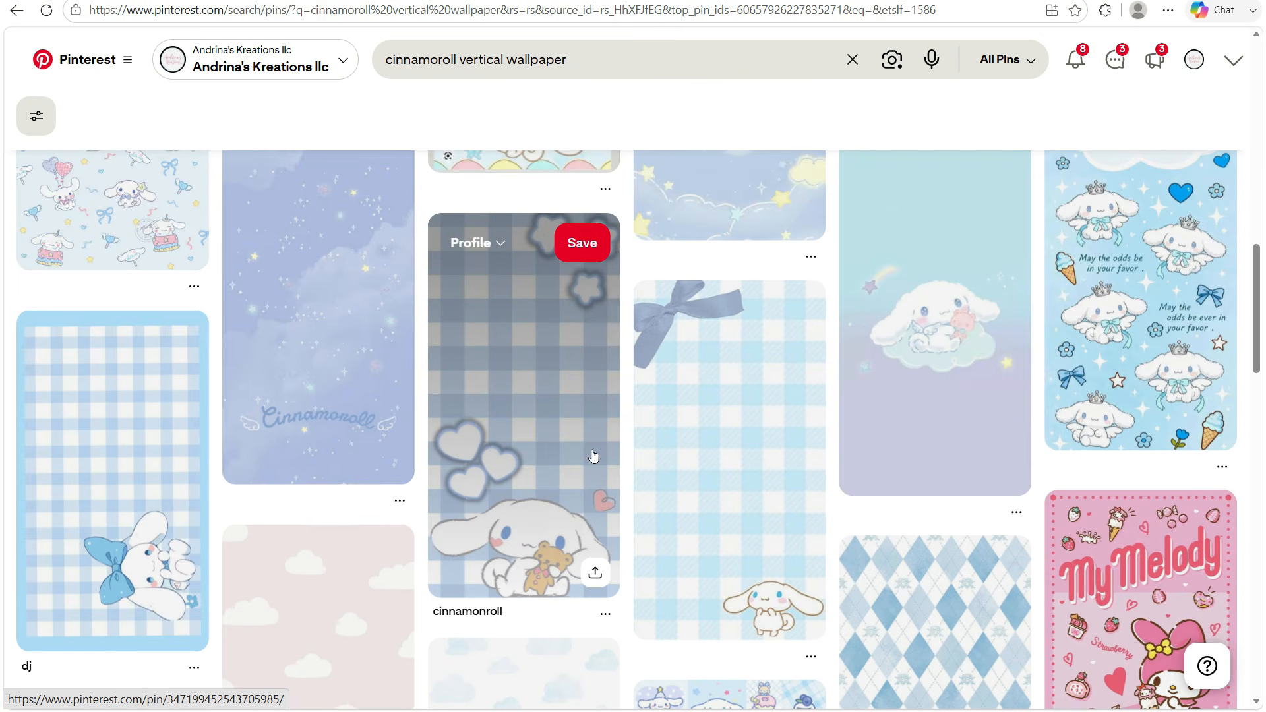
pyautogui.scroll(-13, 593, 456)
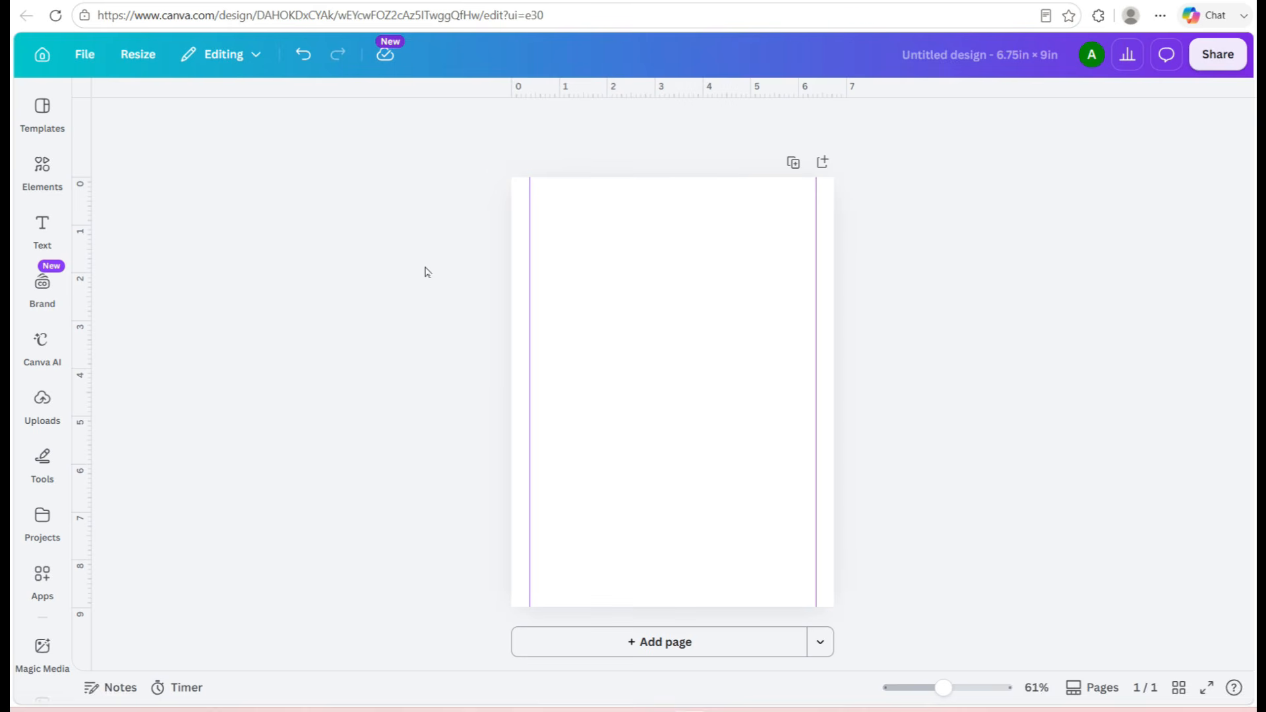
# Back in Canva, add the uploaded light blue image with crowned Cinnamoroll characters and set it as the page background
pyautogui.click(43, 403)
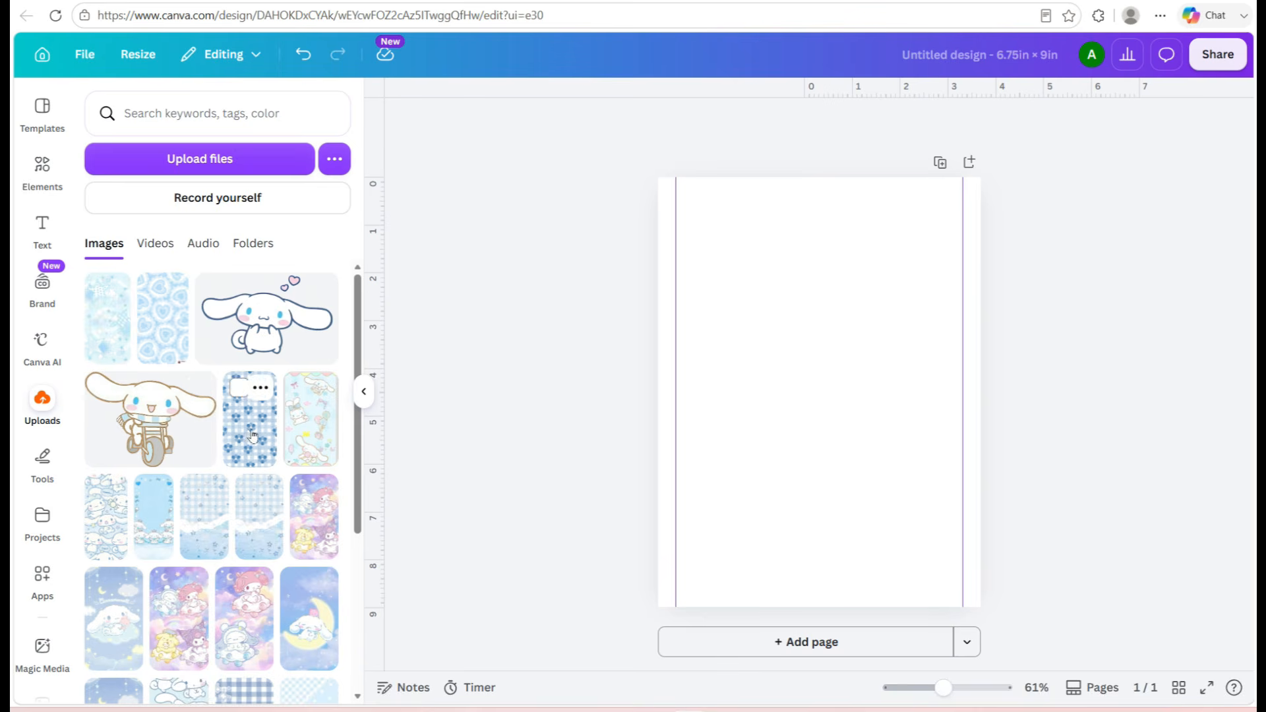
pyautogui.click(153, 521)
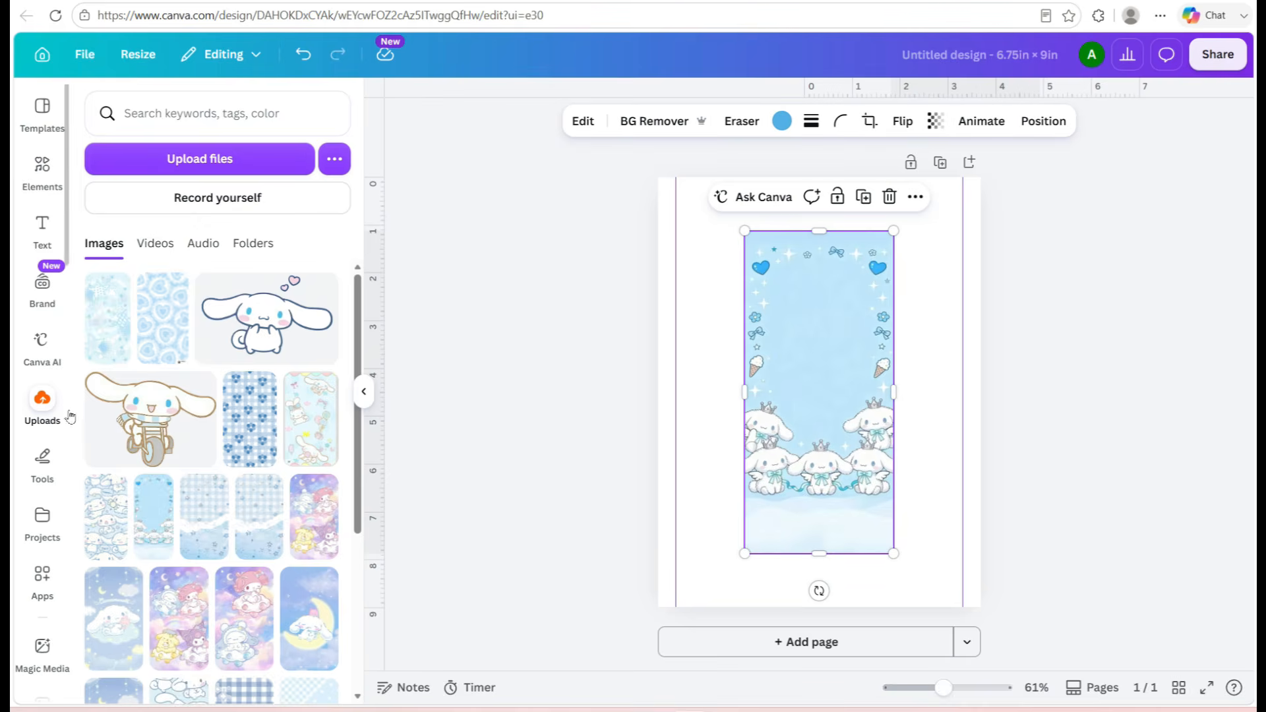
pyautogui.click(915, 197)
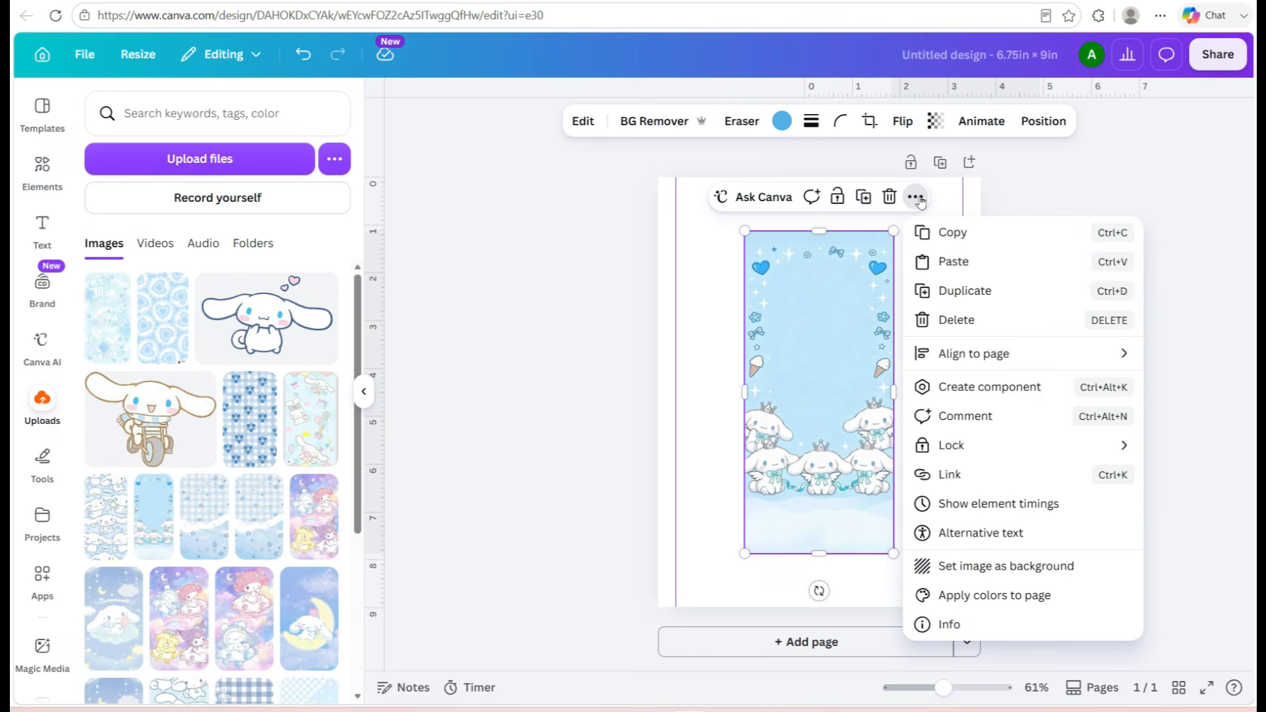
pyautogui.click(986, 569)
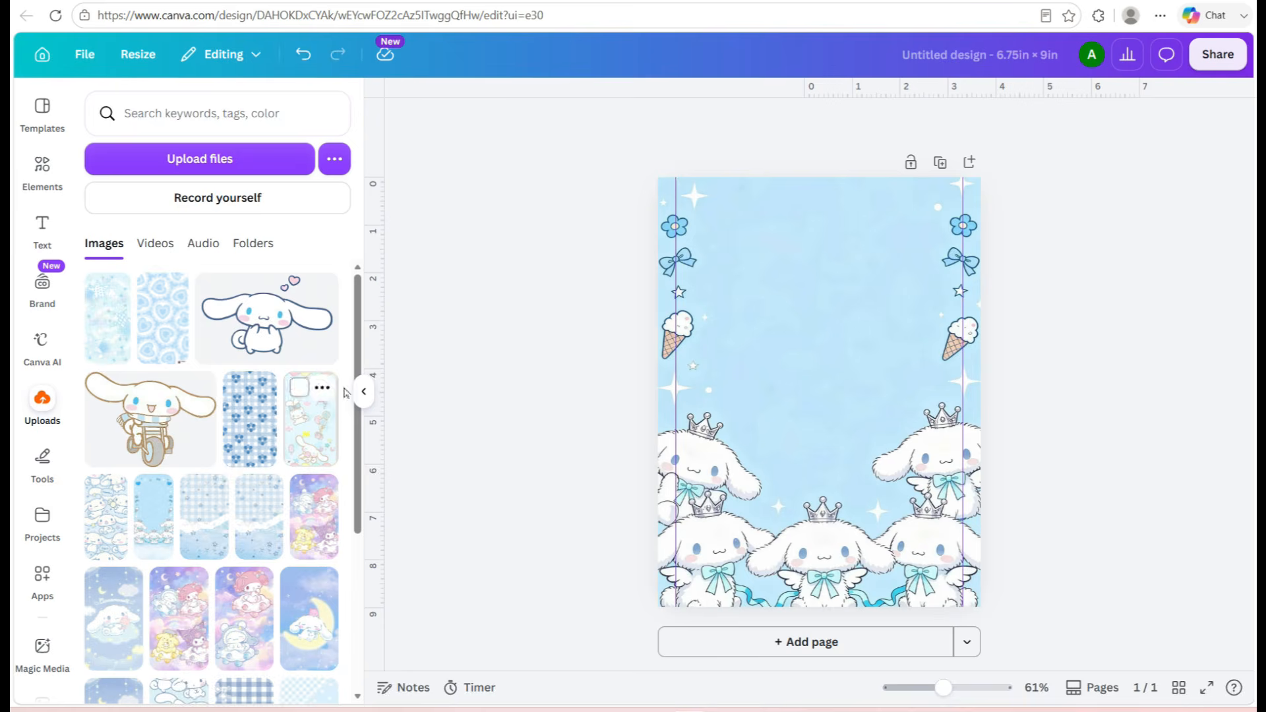
pyautogui.click(363, 392)
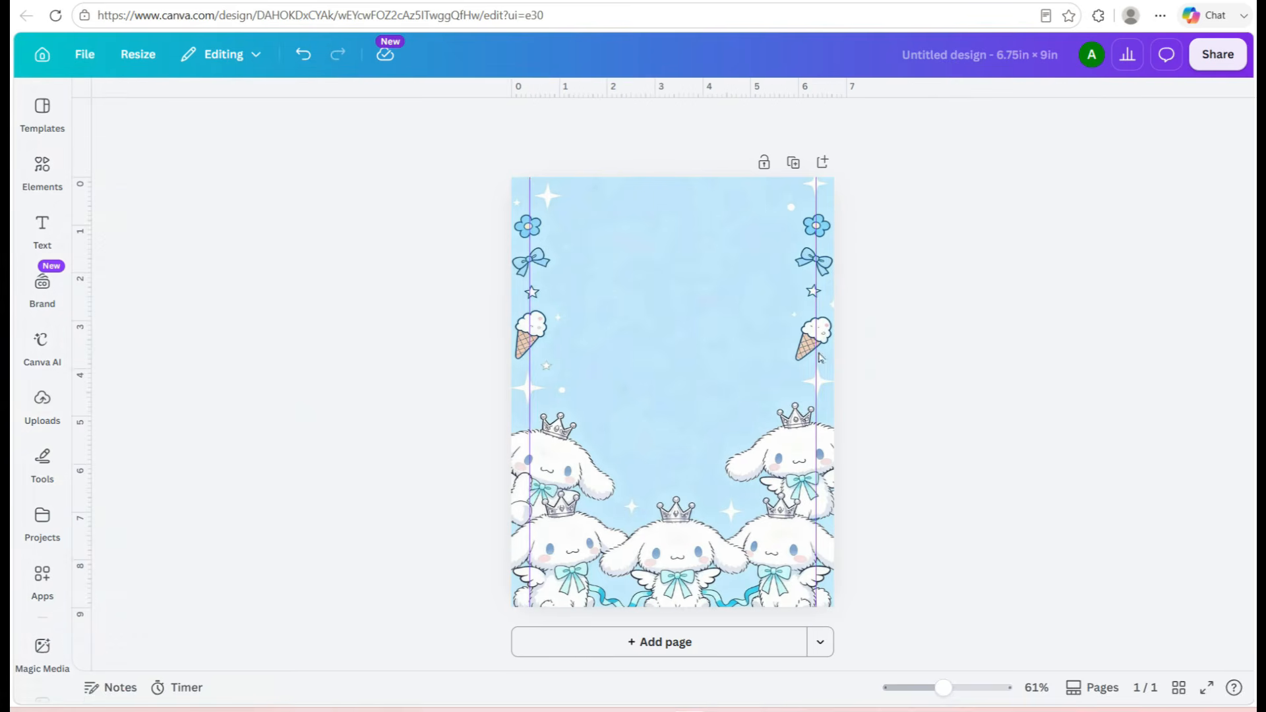
# Search the template library for "2026 calendar"
pyautogui.click(42, 171)
pyautogui.click(42, 229)
pyautogui.click(43, 170)
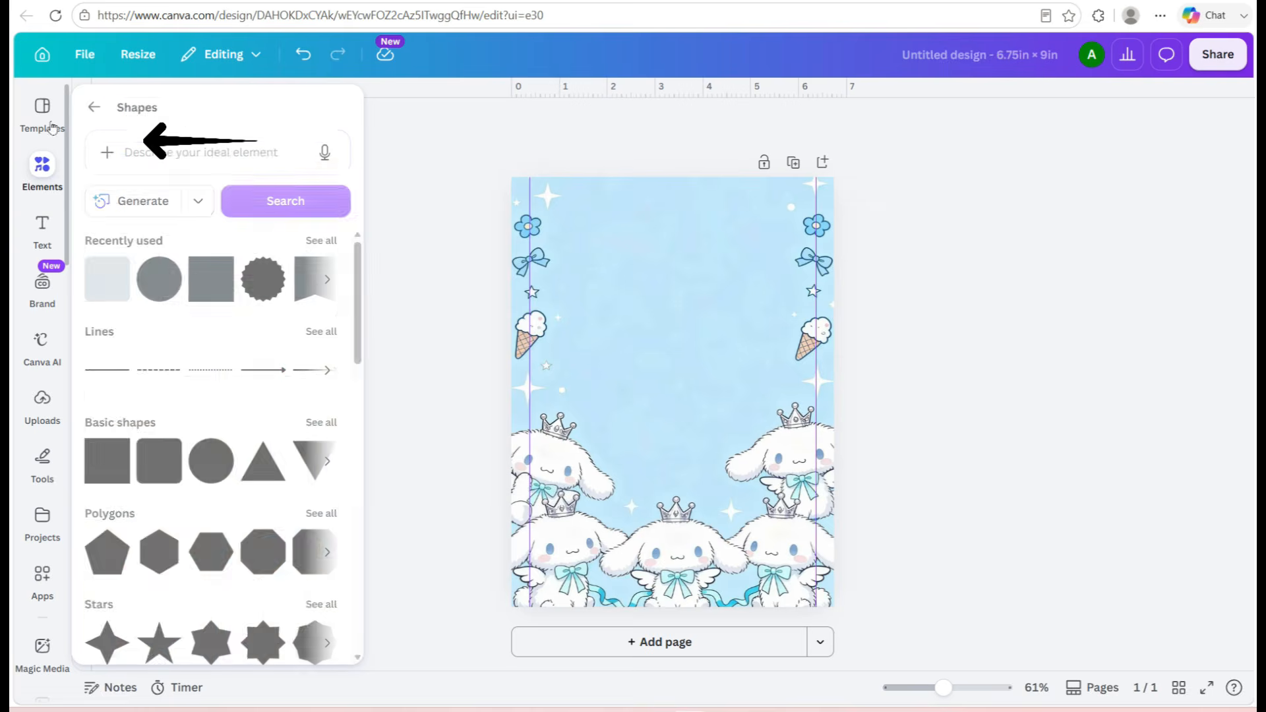
pyautogui.click(42, 109)
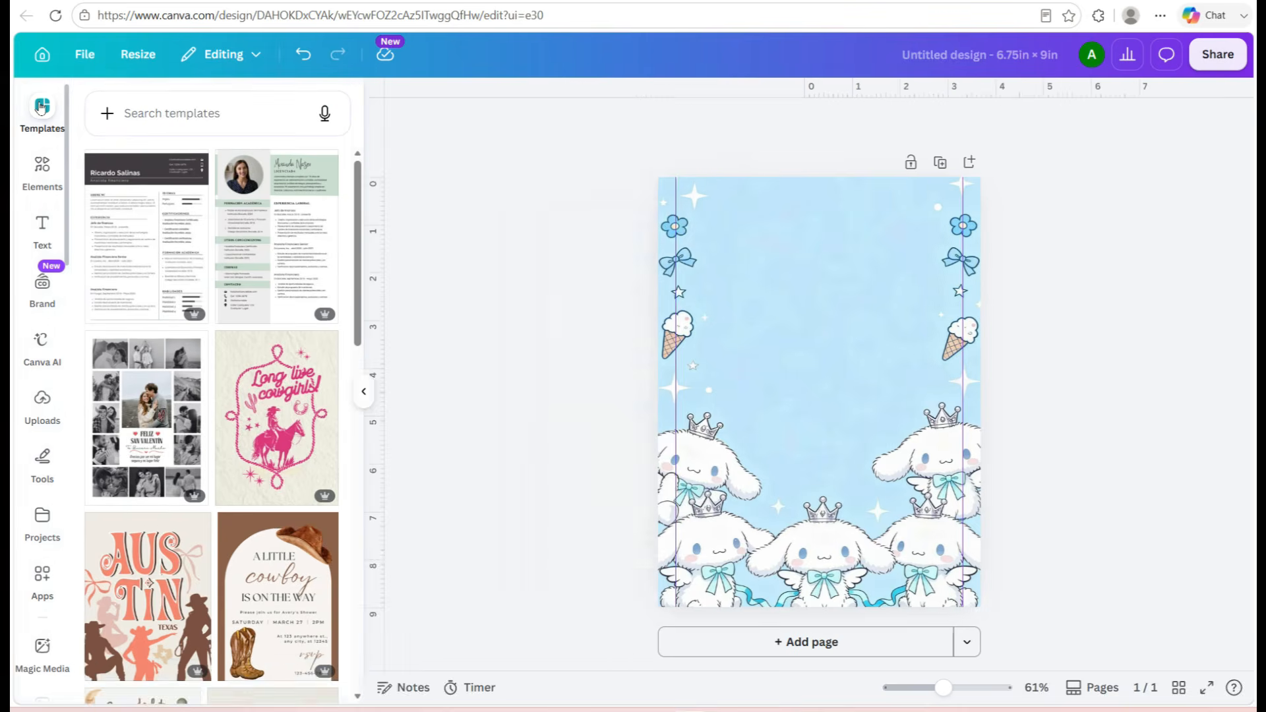
pyautogui.click(163, 105)
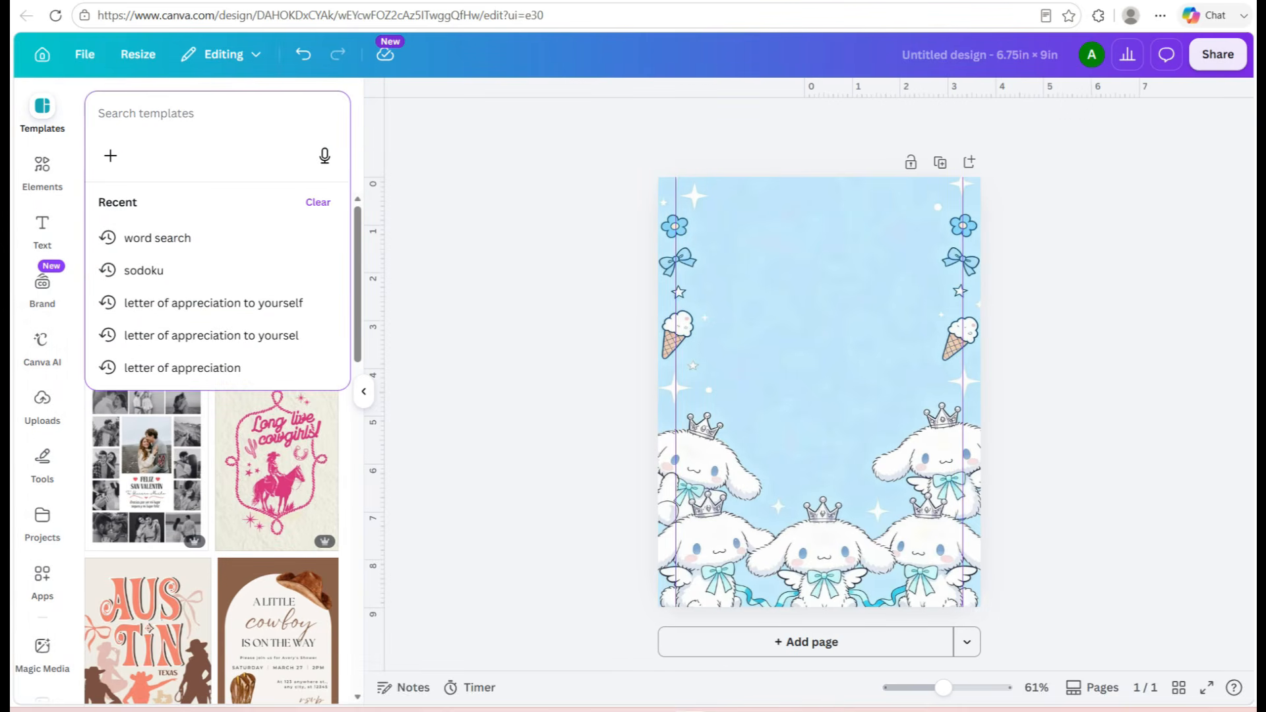
pyautogui.write('2026')
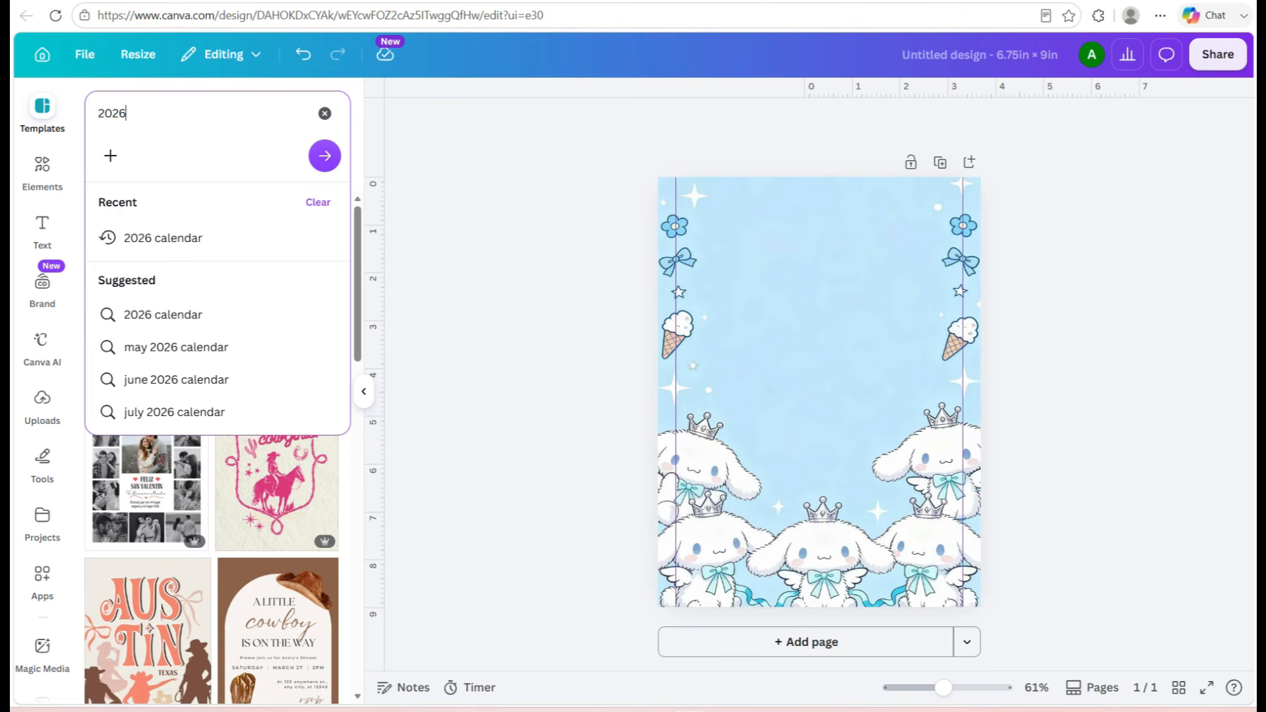
pyautogui.click(168, 243)
# Browse the 2026 calendar templates and preview the black-and-white yearly one to find a suitable layout
pyautogui.moveTo(267, 266)
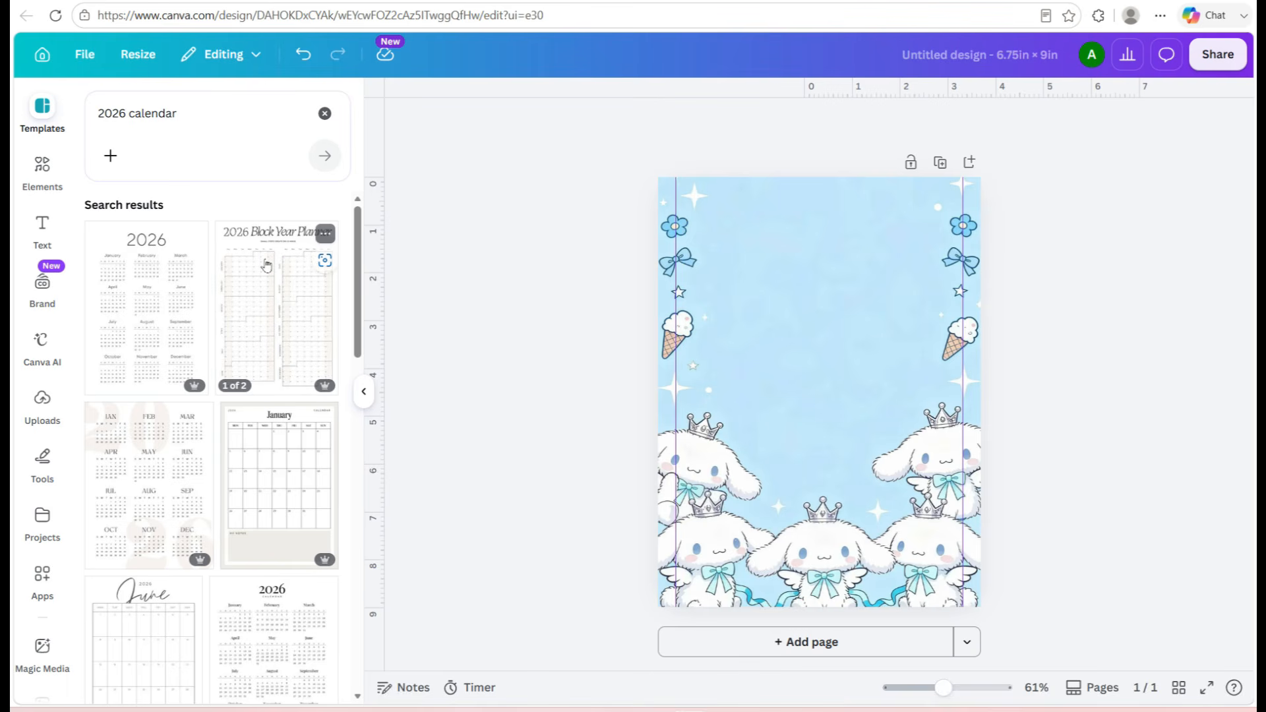
pyautogui.click(145, 300)
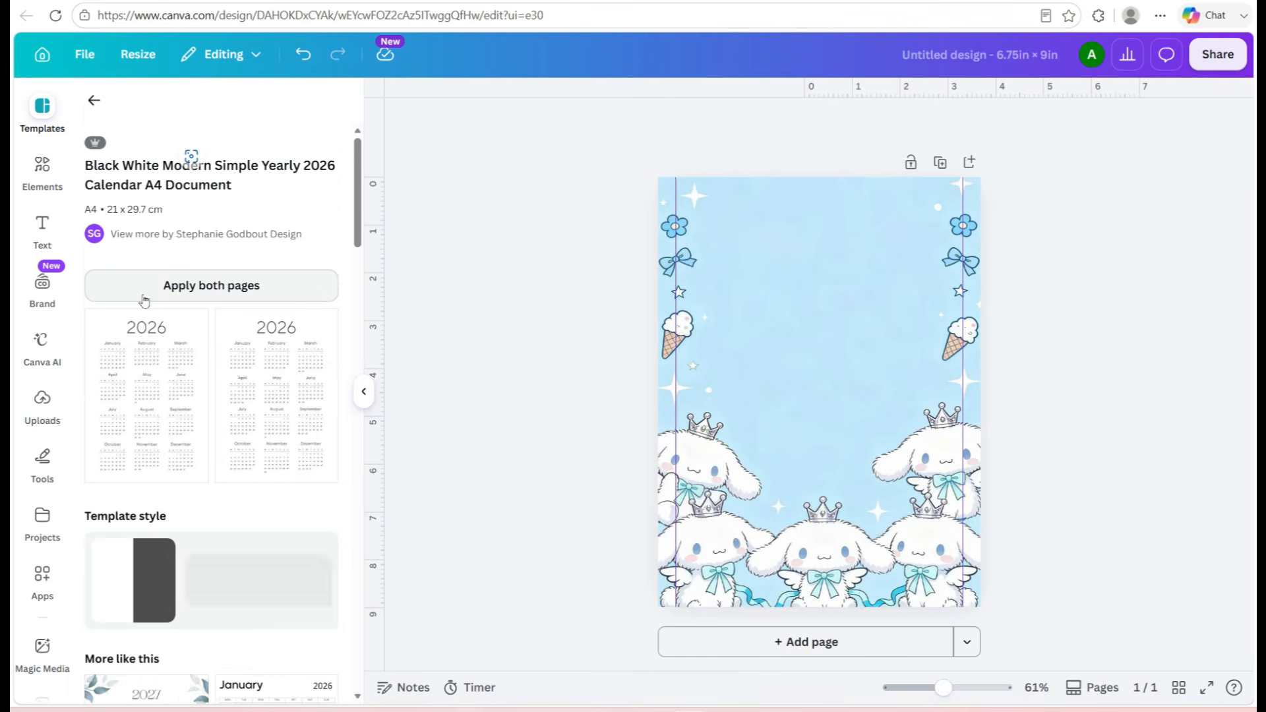
pyautogui.click(95, 101)
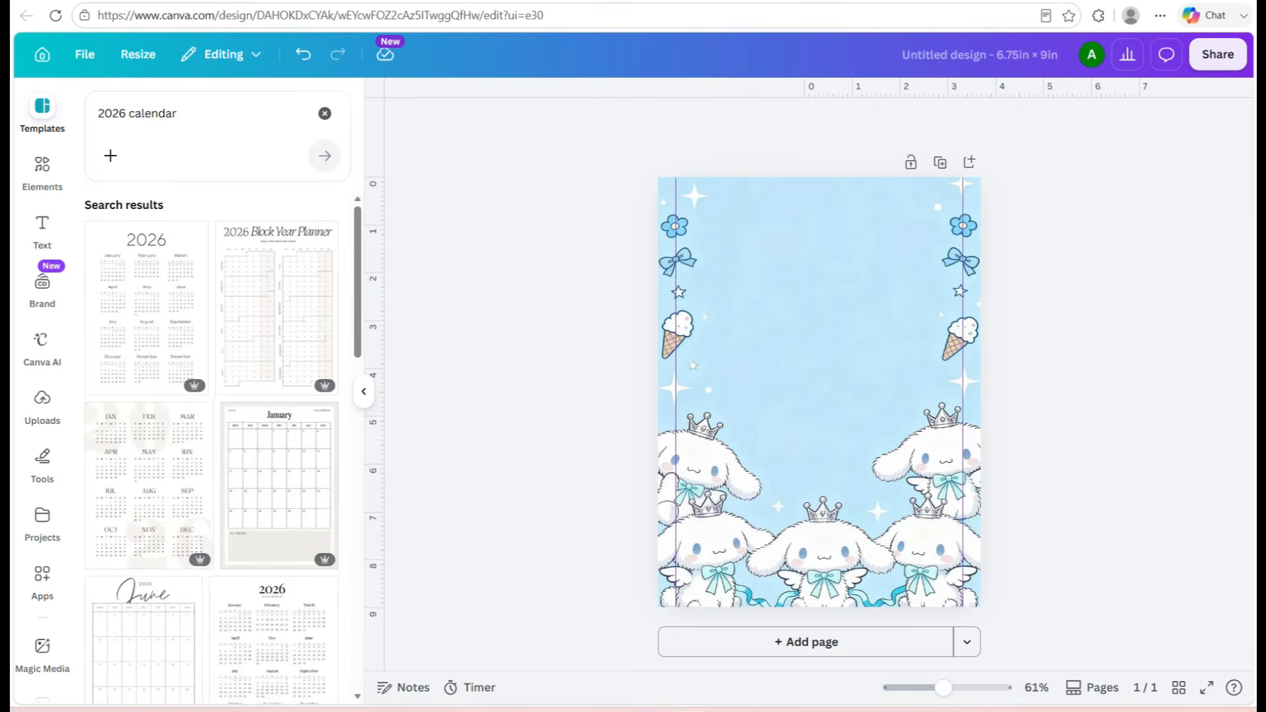
pyautogui.moveTo(193, 388)
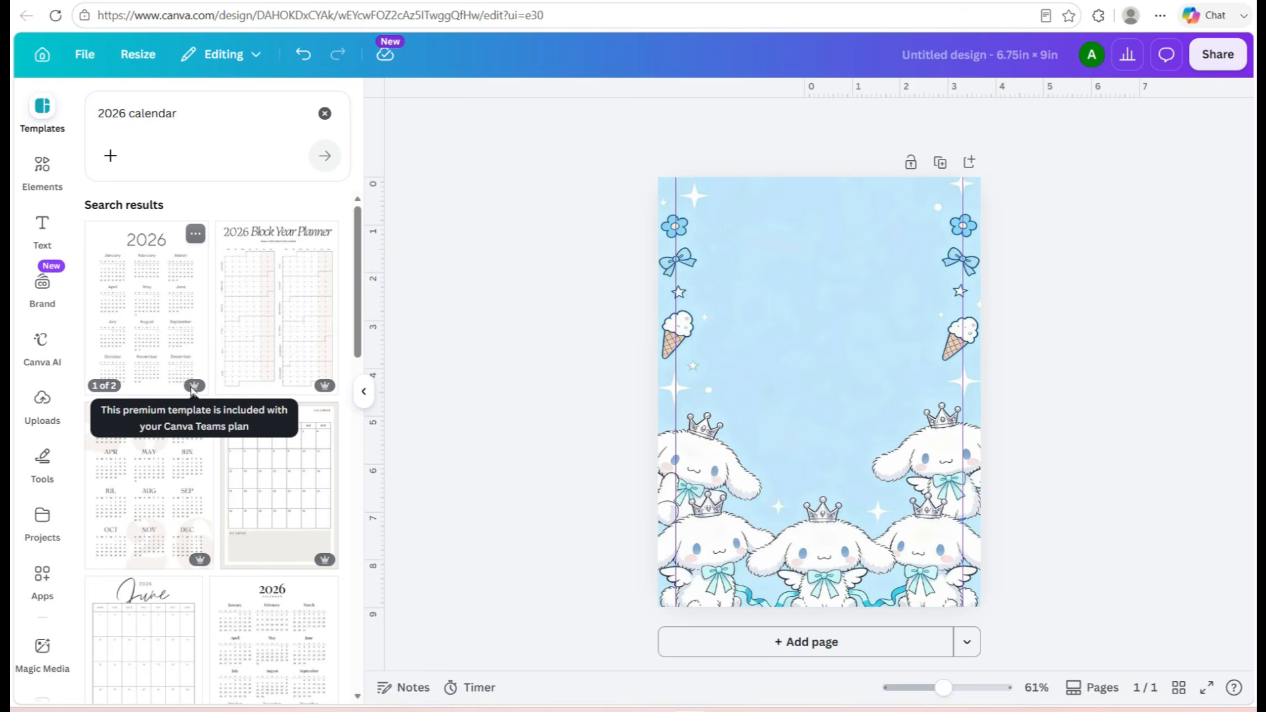
pyautogui.scroll(-3, 190, 388)
pyautogui.scroll(-4, 191, 388)
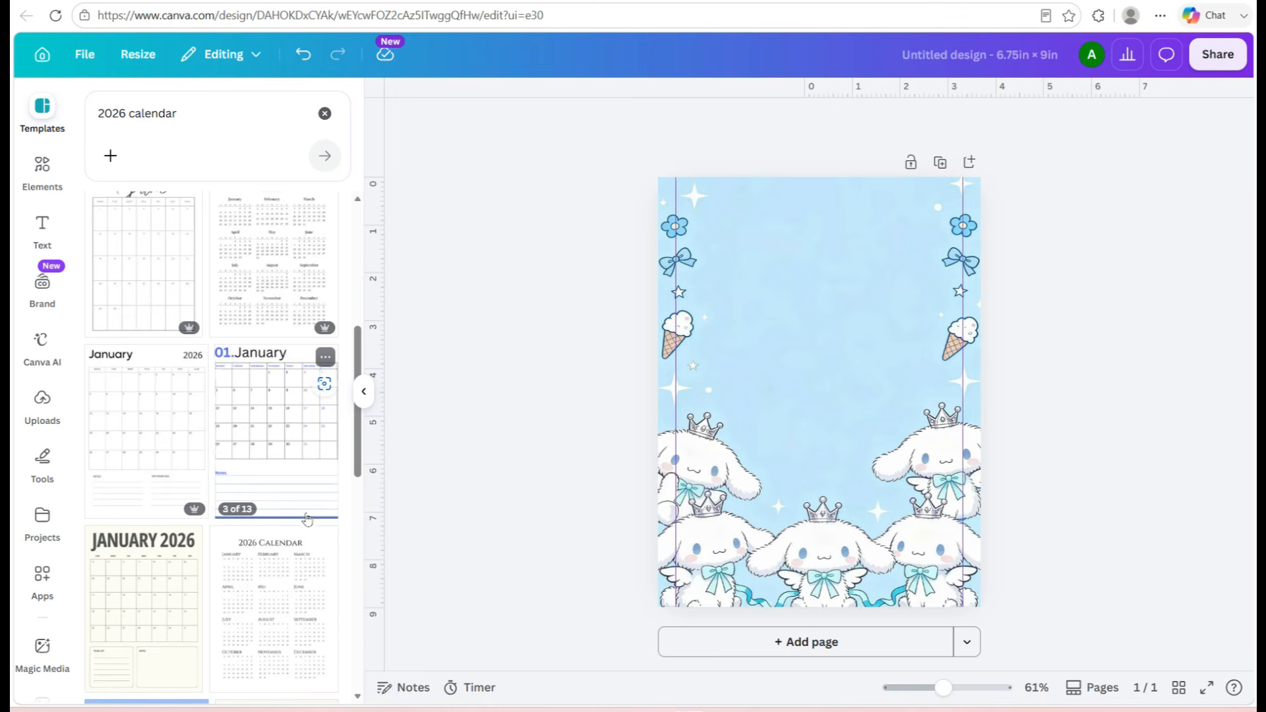
pyautogui.scroll(-4, 316, 511)
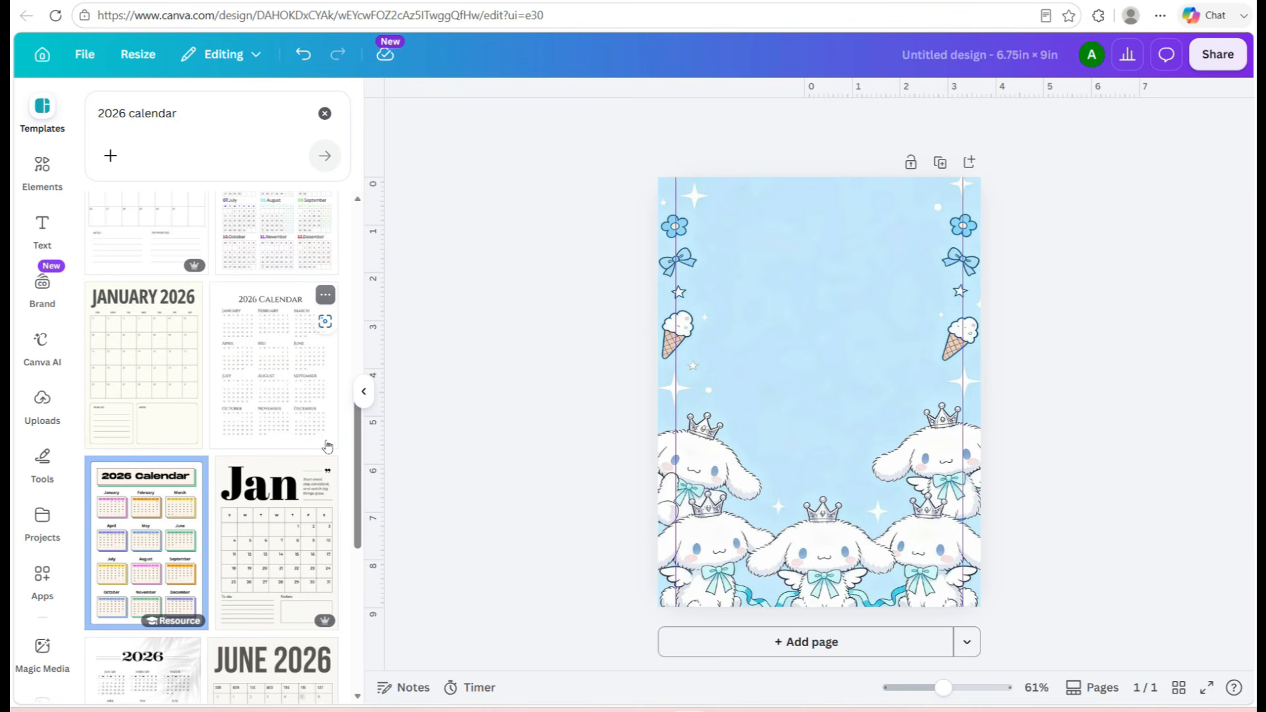
pyautogui.scroll(-10, 327, 447)
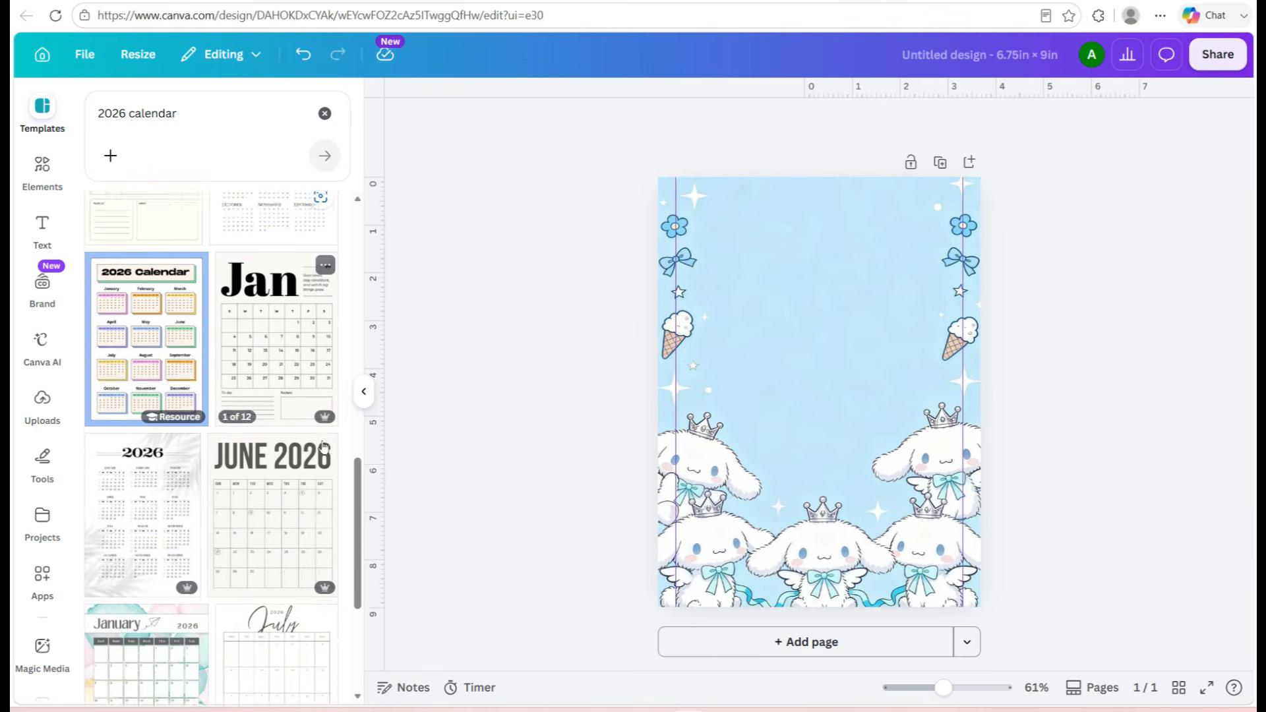
pyautogui.scroll(-3, 321, 429)
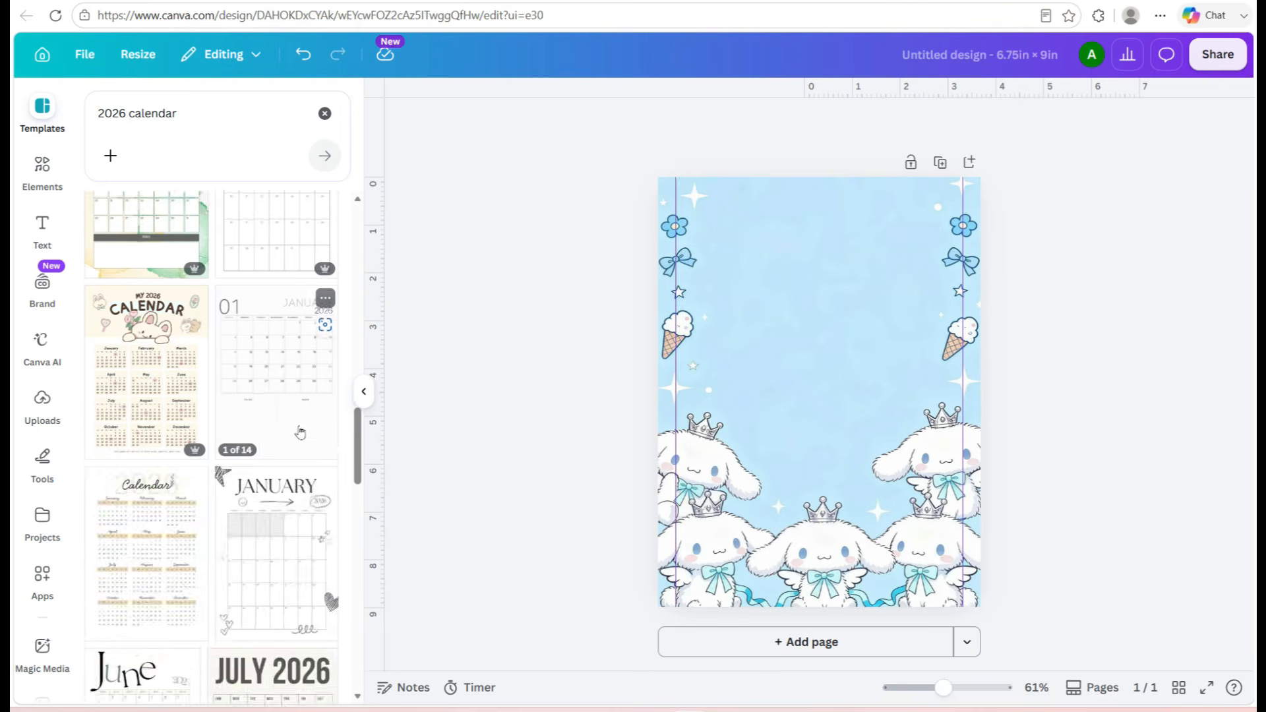
pyautogui.scroll(5, 319, 422)
pyautogui.scroll(-4, 306, 427)
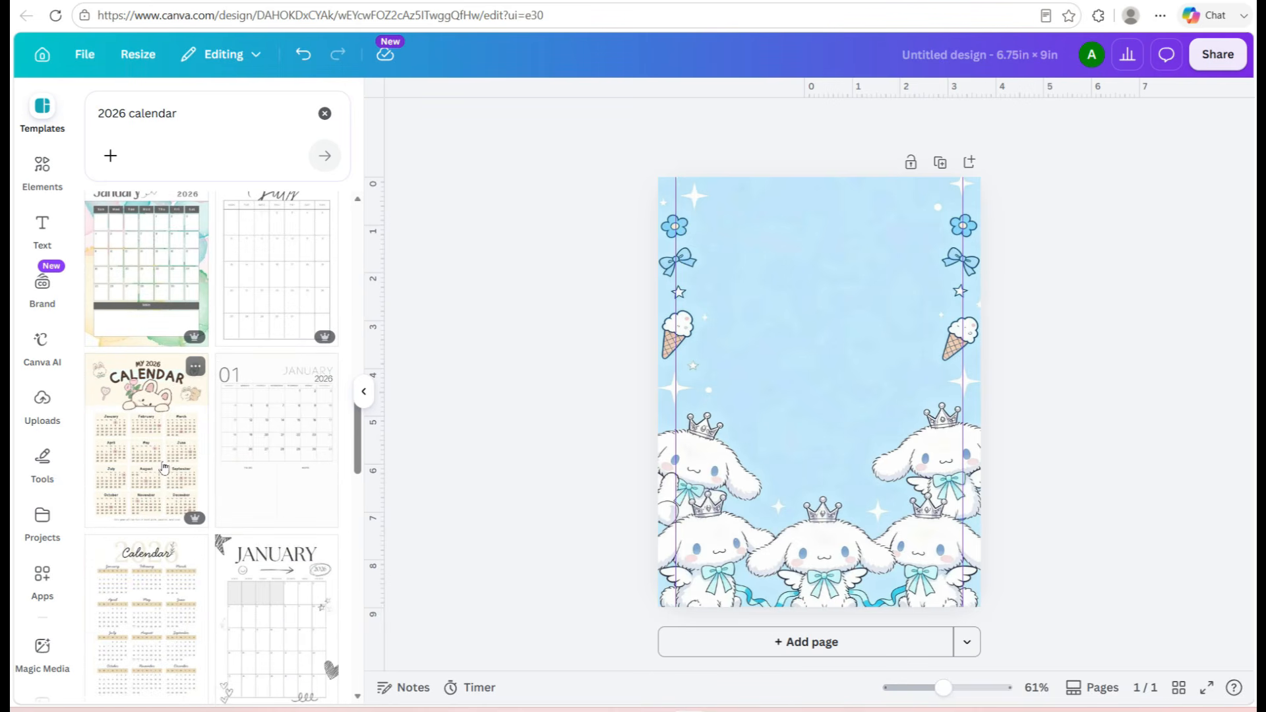
pyautogui.scroll(10, 238, 455)
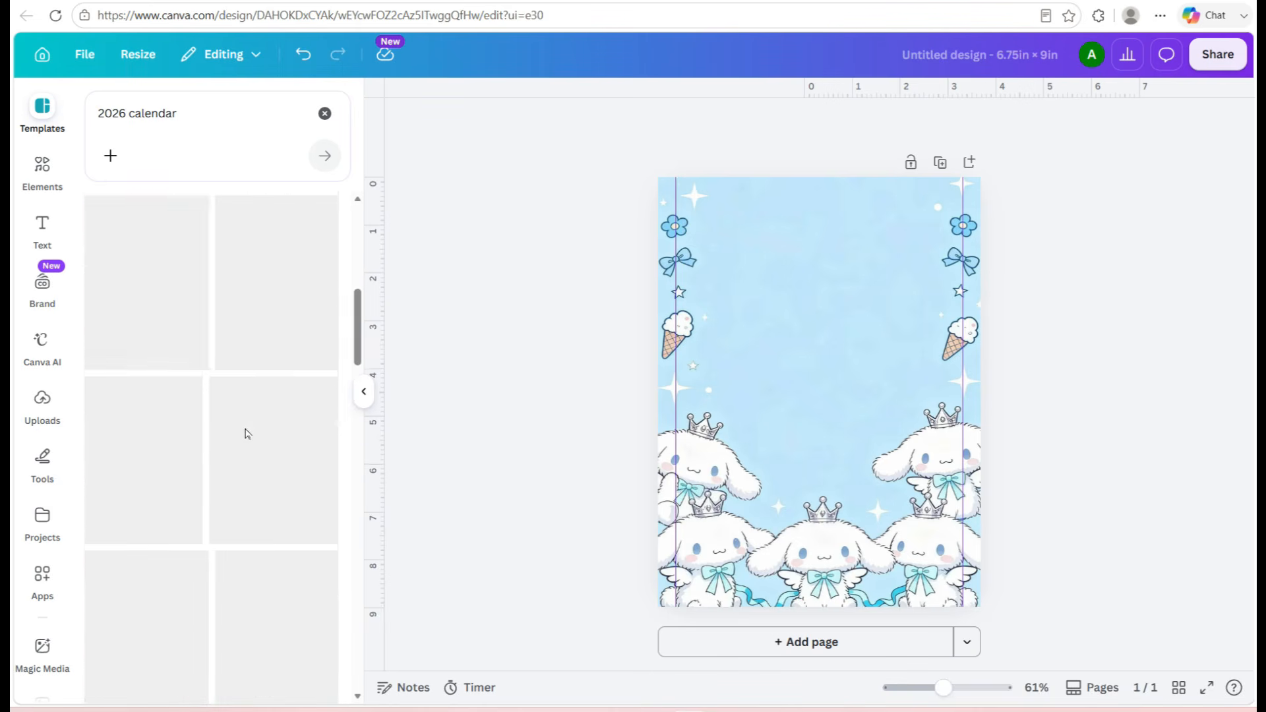
# Add a second page and apply the first page of the Black White Modern Simple Yearly 2026 Calendar template to it
pyautogui.click(138, 313)
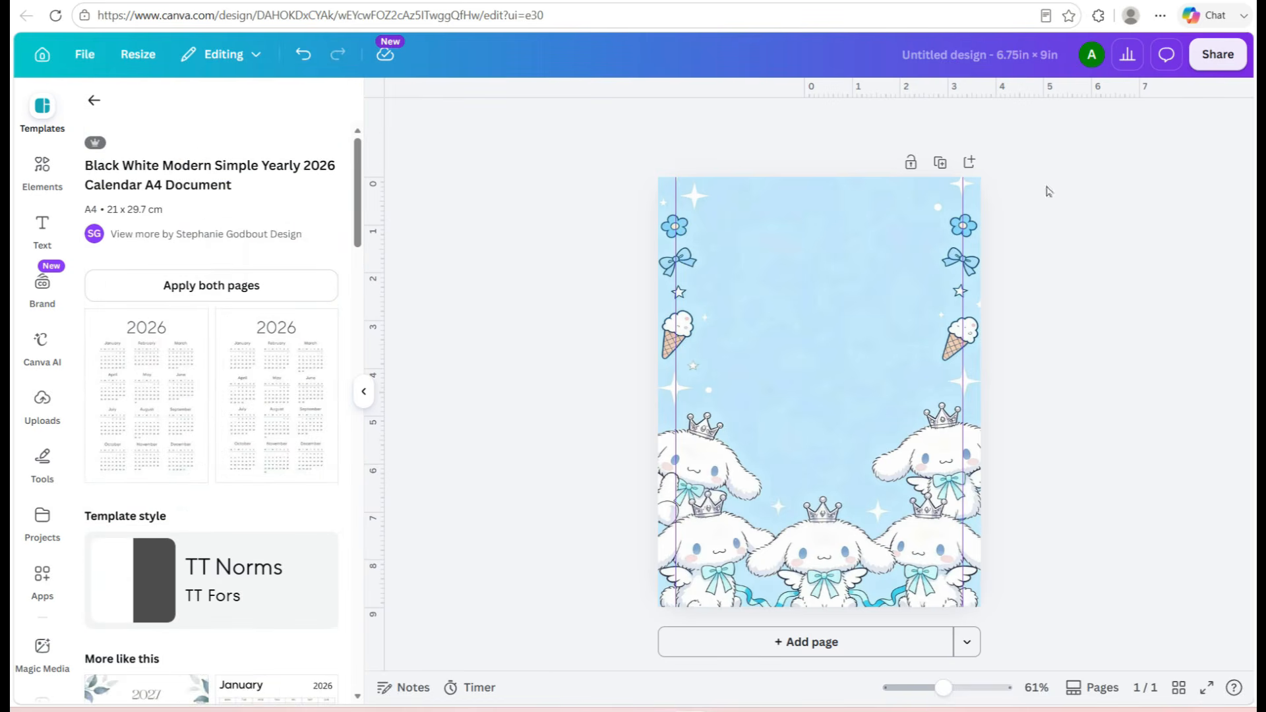
pyautogui.click(815, 644)
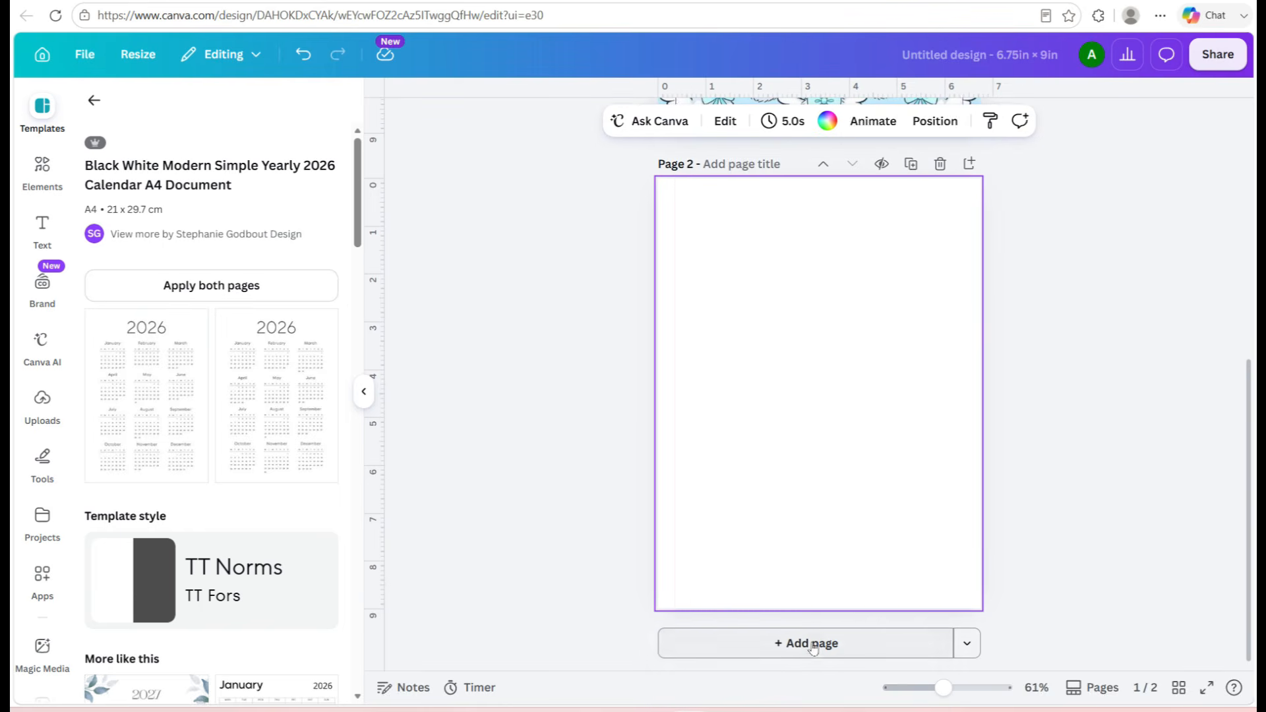
pyautogui.click(146, 396)
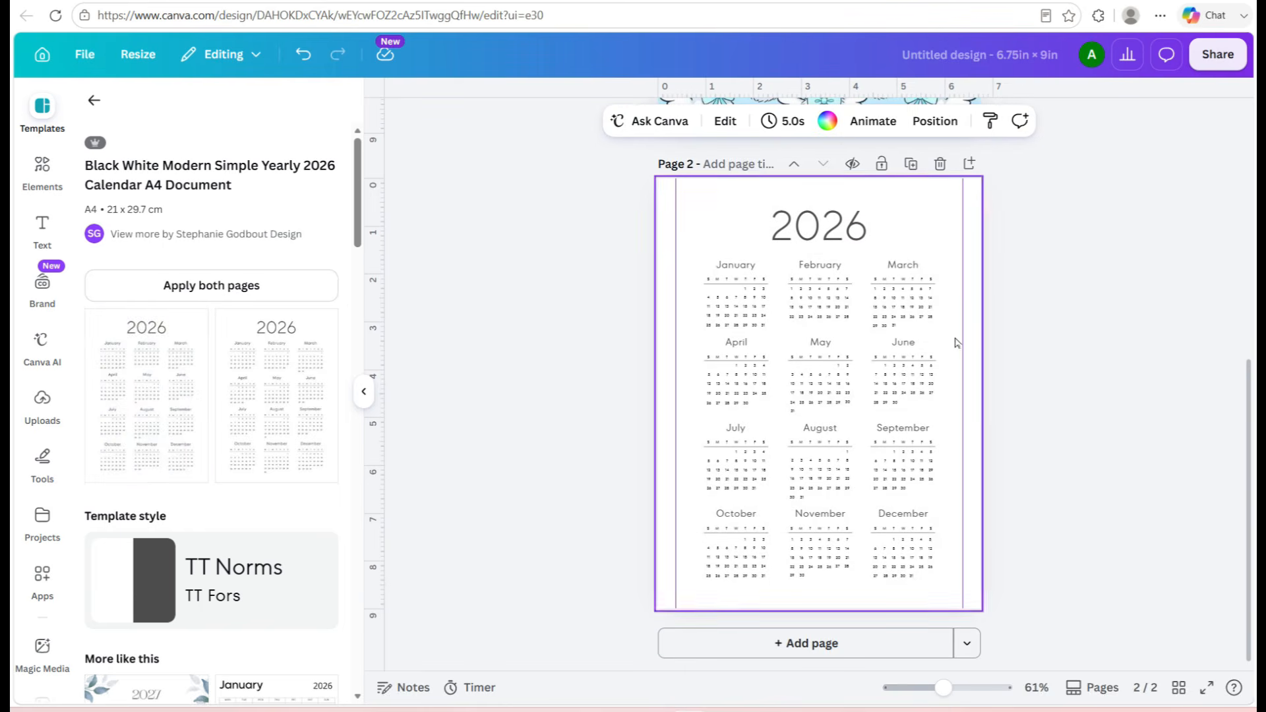
# Delete page 1, which holds only the Cinnamoroll background
pyautogui.scroll(3, 1022, 403)
pyautogui.scroll(3, 1022, 402)
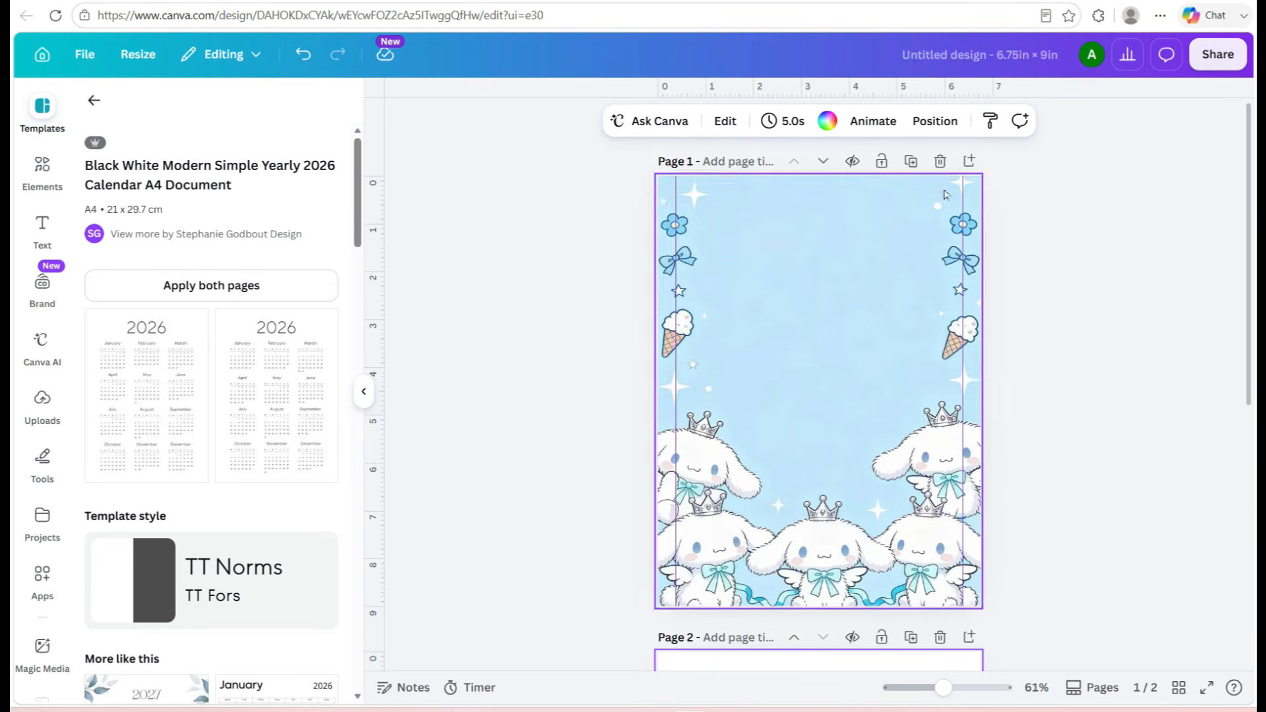
pyautogui.click(940, 162)
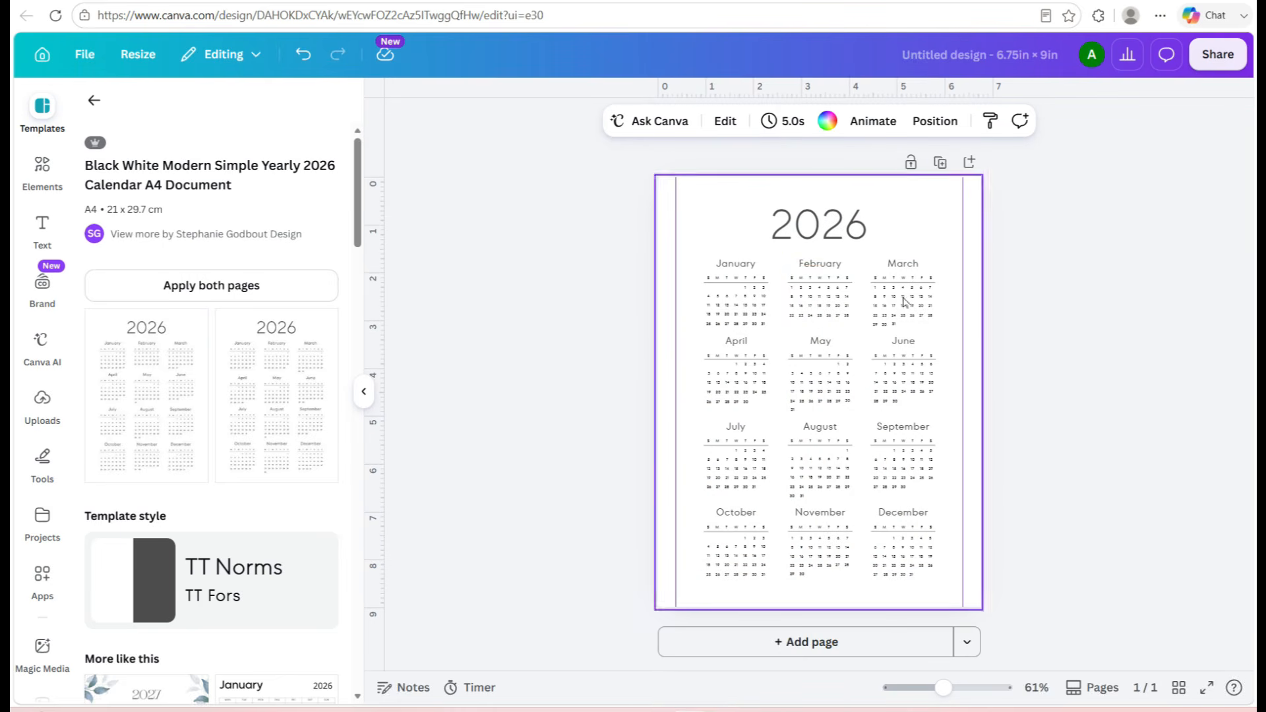
# Set the font of the "2026" heading to Genty Sans and move the heading up to the page's upper edge
pyautogui.click(839, 229)
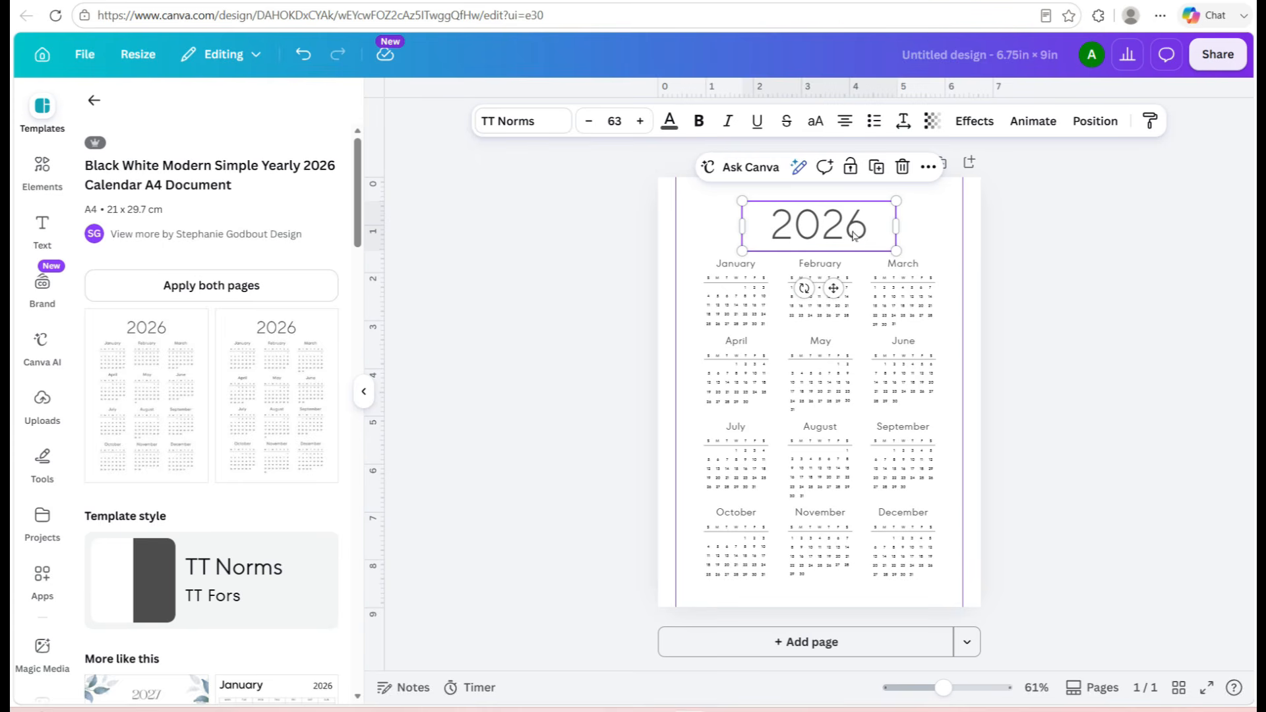
pyautogui.doubleClick(846, 238)
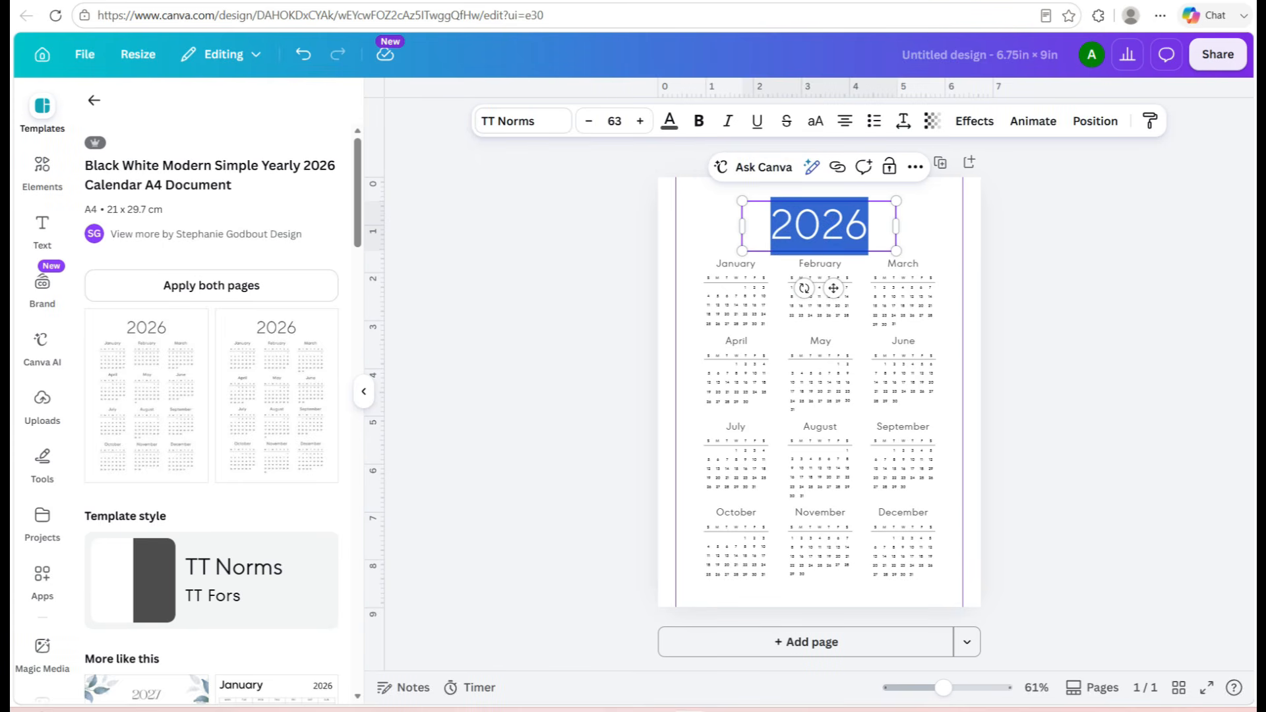
pyautogui.click(539, 124)
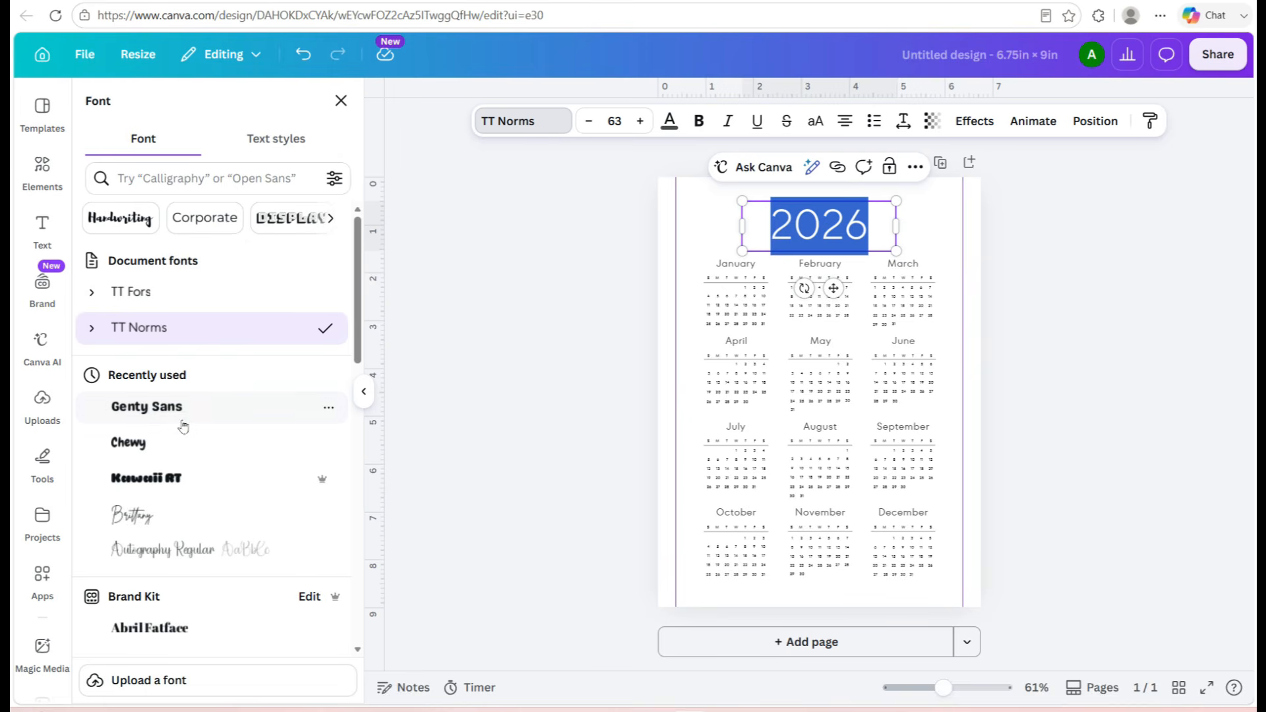
pyautogui.click(165, 409)
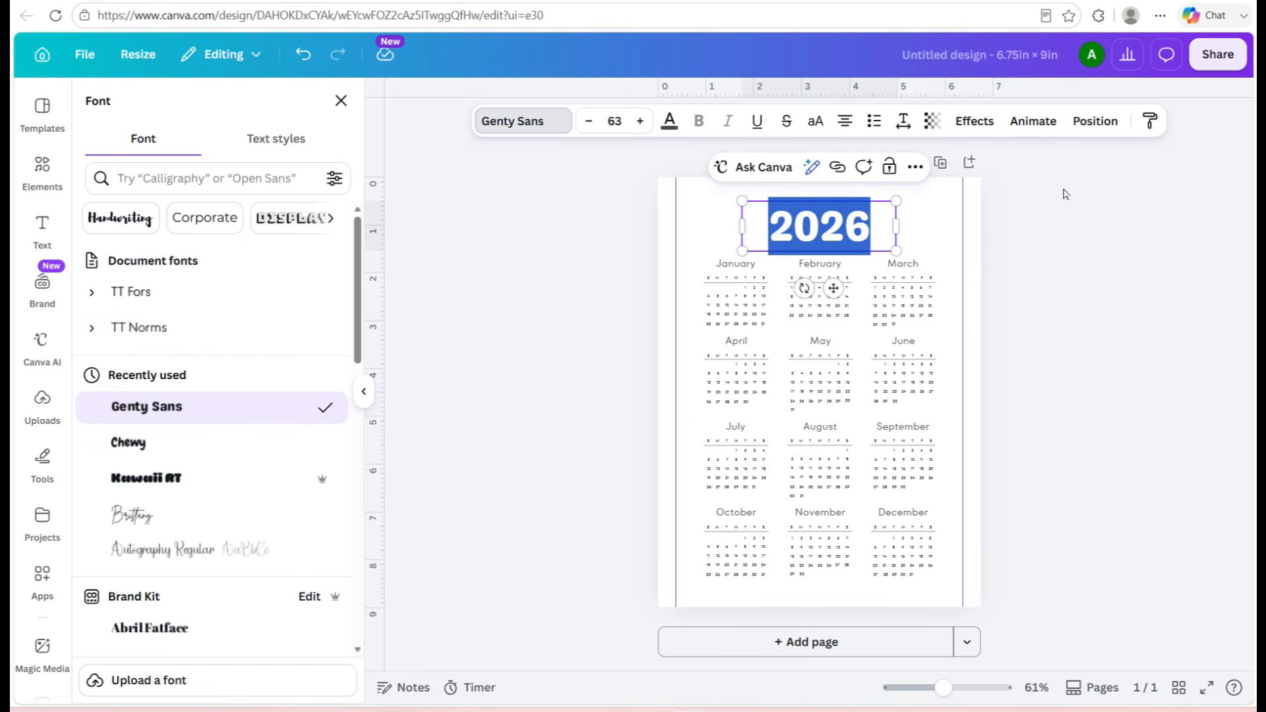
pyautogui.click(1024, 217)
pyautogui.click(851, 234)
pyautogui.moveTo(851, 234); pyautogui.dragTo(849, 205)
# Duplicate the "2026" heading and replace the copy's text with "CALENDAR"
pyautogui.doubleClick(851, 214)
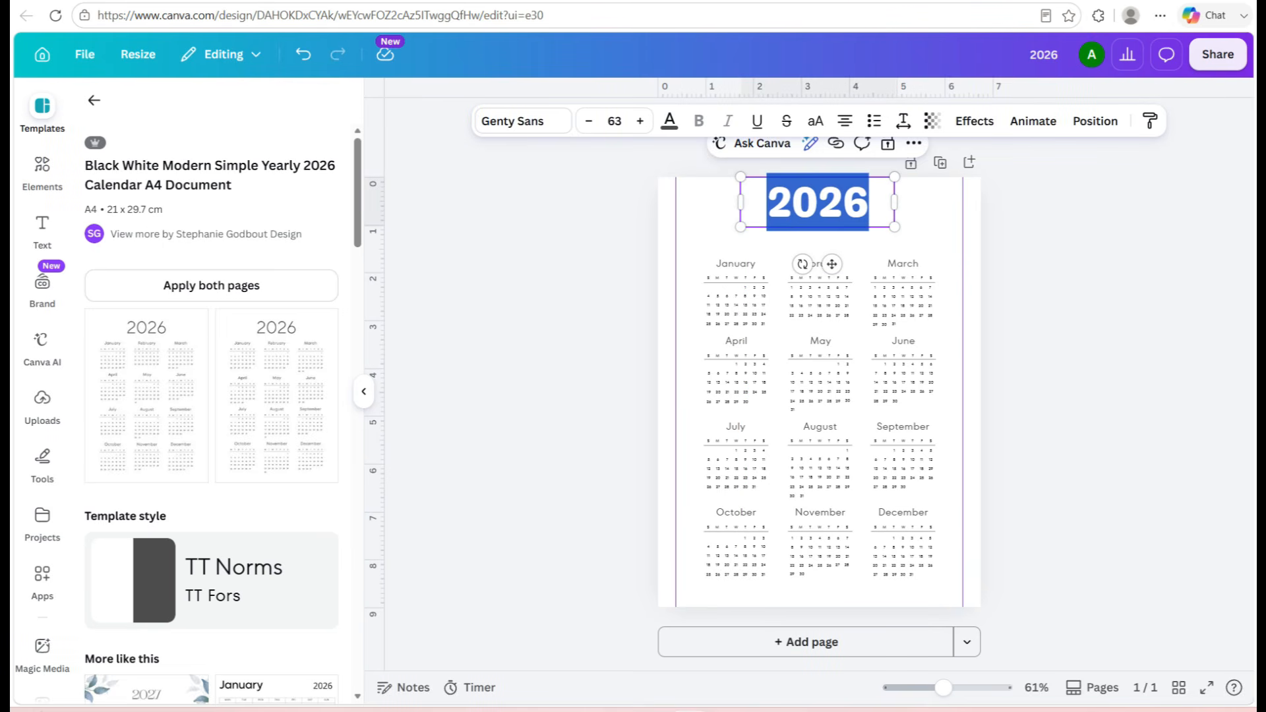
pyautogui.rightClick(848, 207)
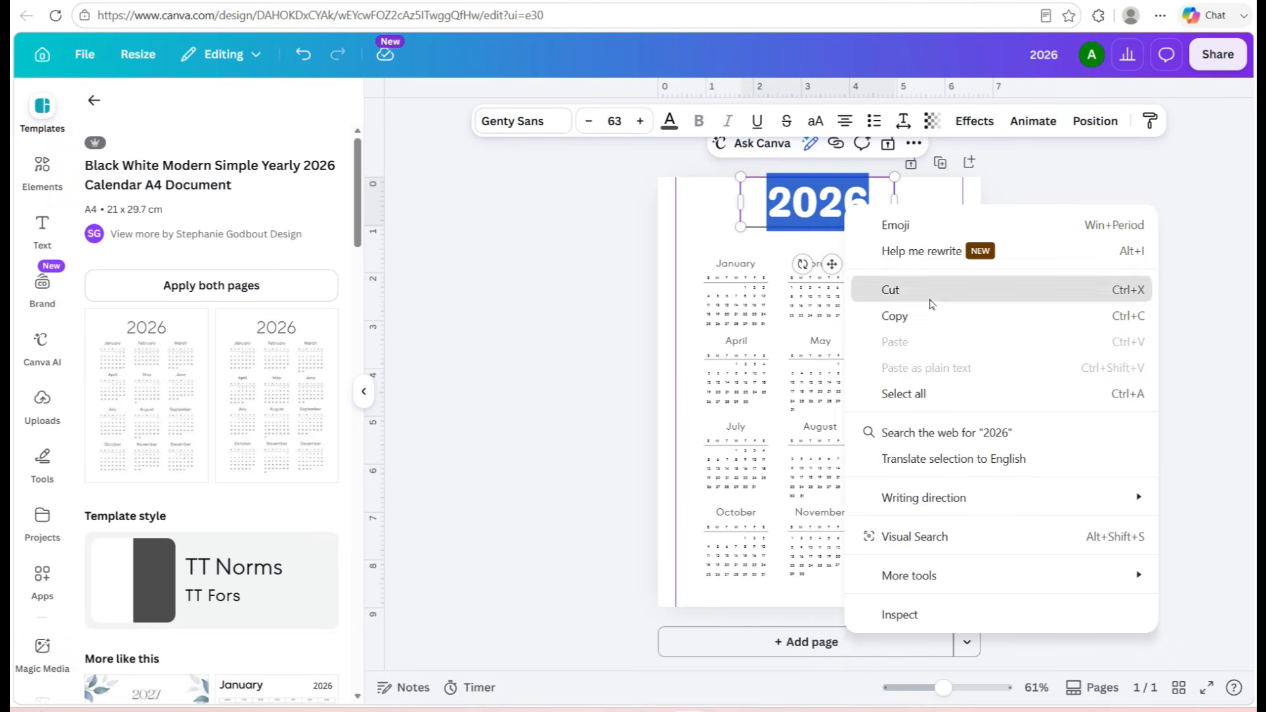
pyautogui.press('Escape')
pyautogui.click(927, 243)
pyautogui.click(861, 220)
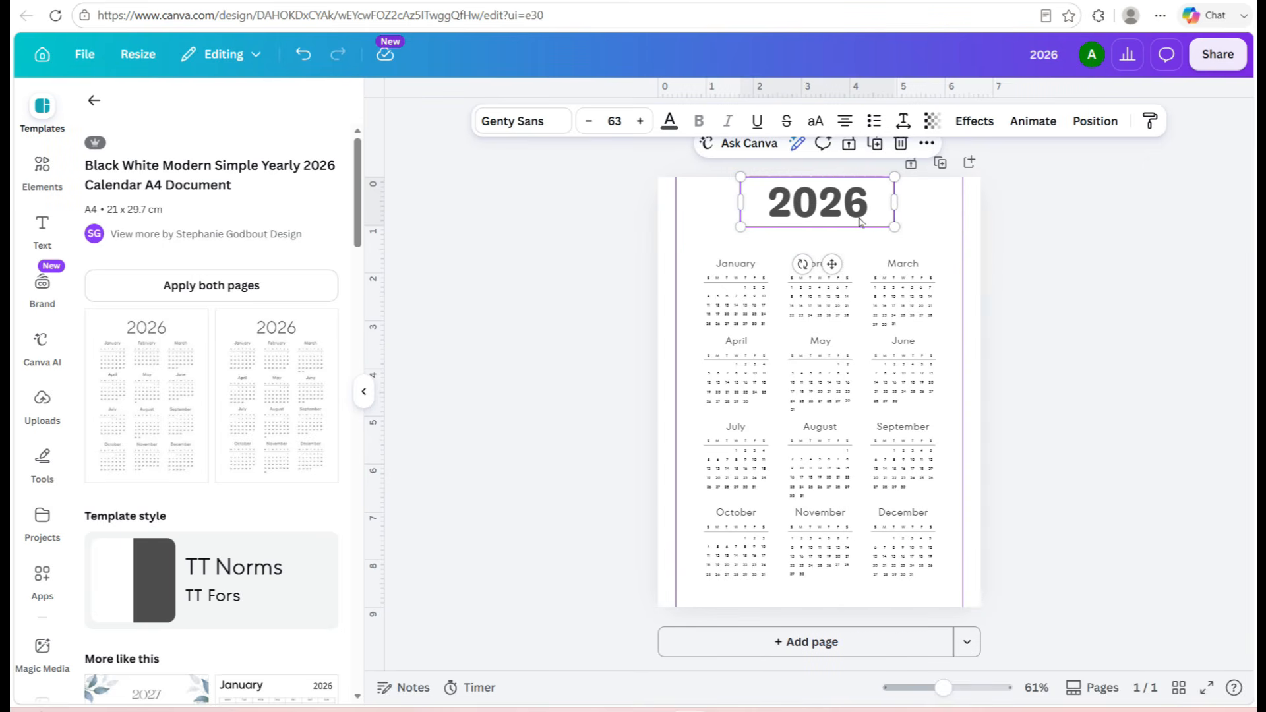
pyautogui.rightClick(861, 220)
pyautogui.click(903, 322)
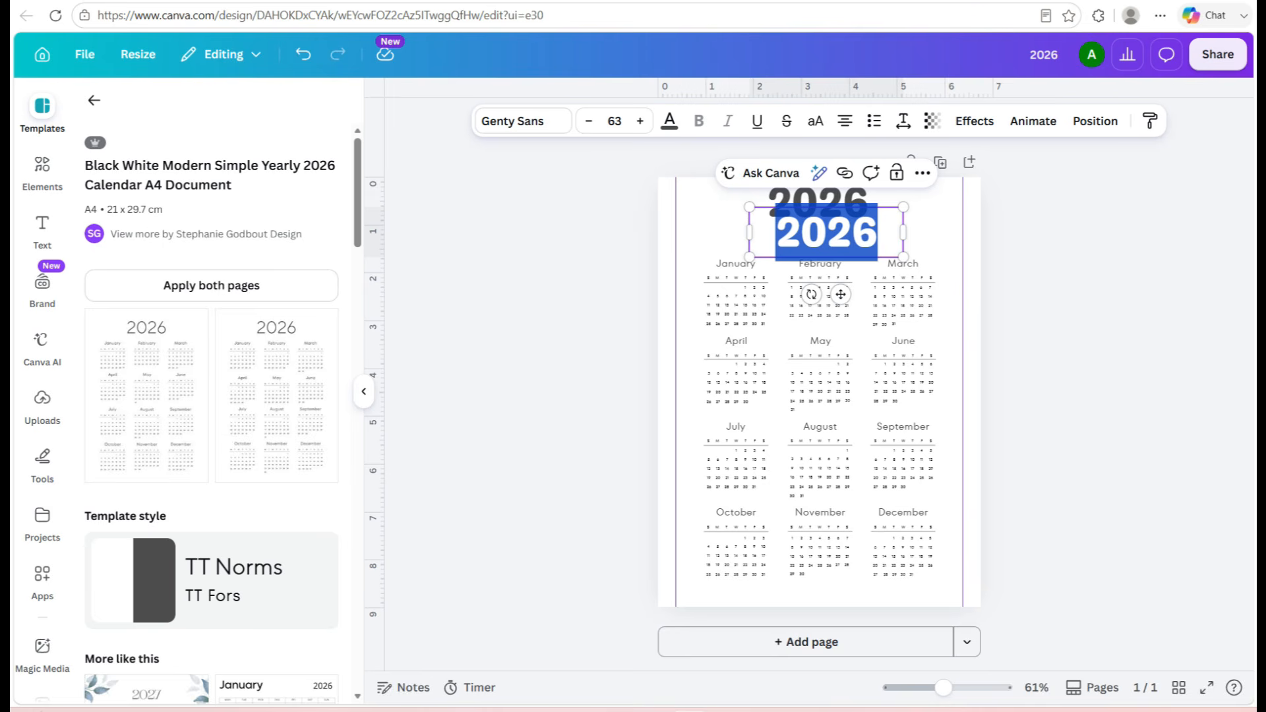
pyautogui.write('CALENDAR')
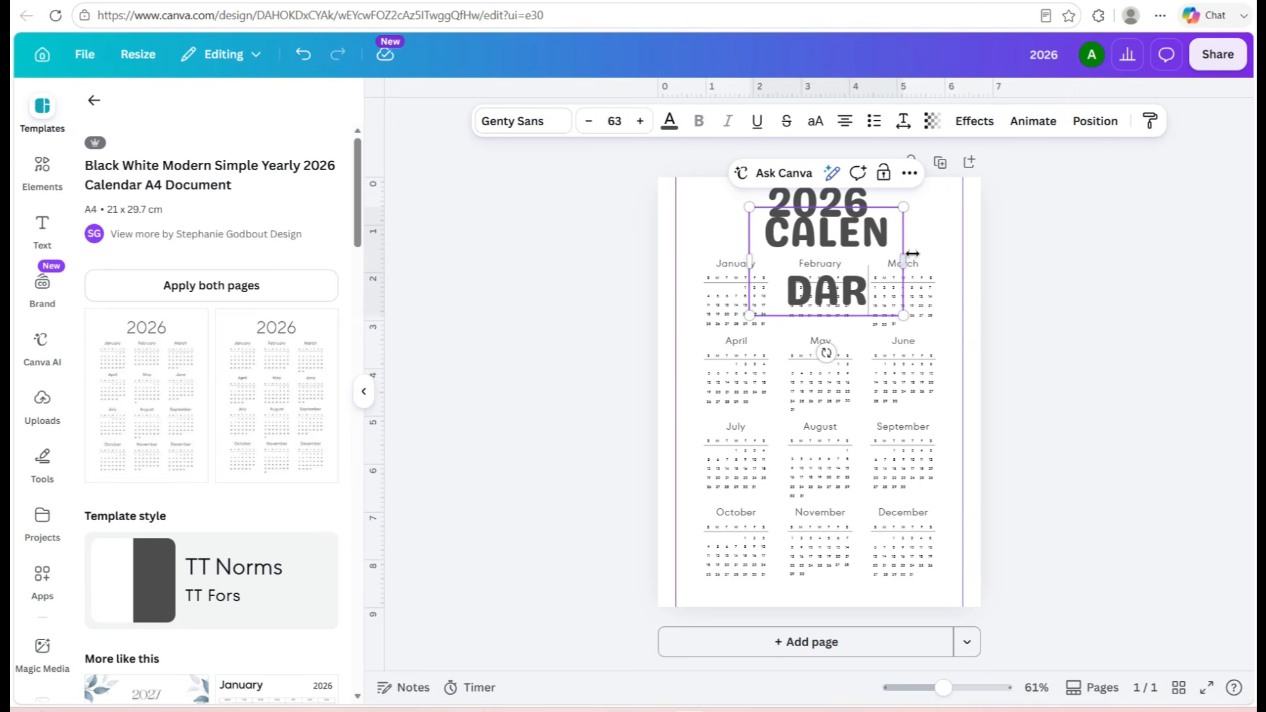
# Widen the "CALENDAR" text box so the word fits on one line and center it directly beneath "2026"
pyautogui.moveTo(903, 262); pyautogui.dragTo(964, 263)
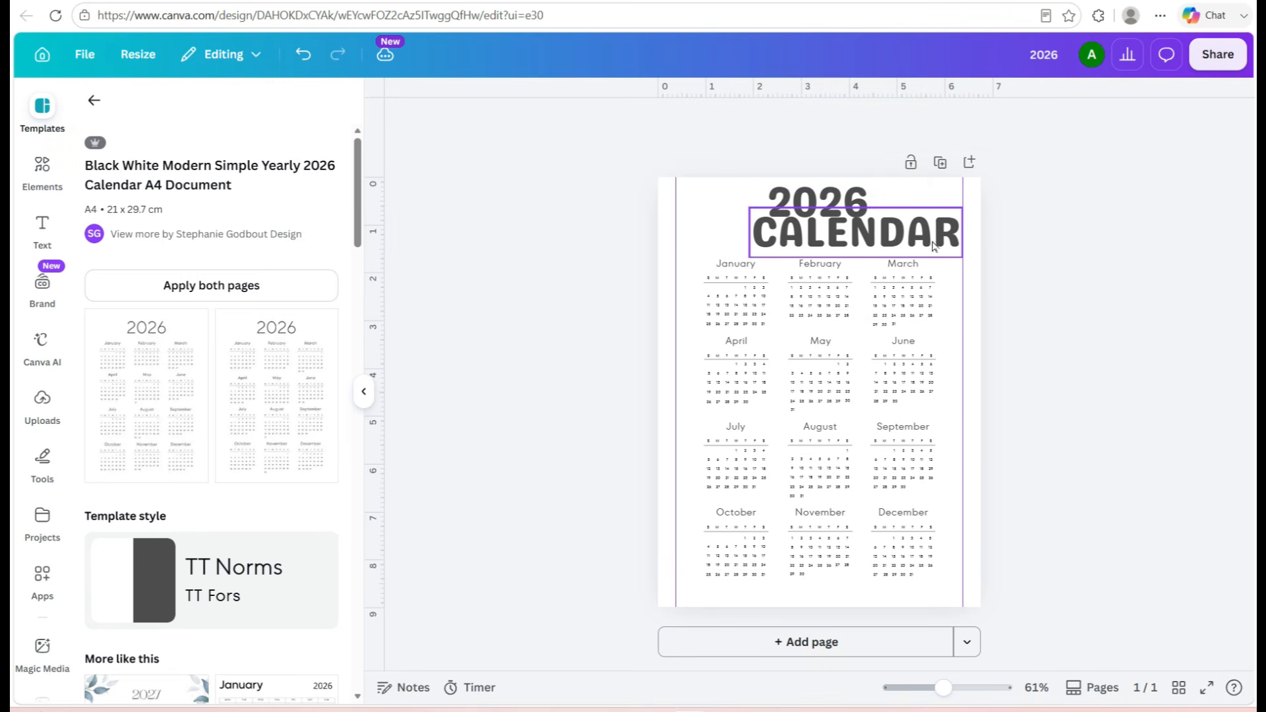
pyautogui.moveTo(912, 232); pyautogui.dragTo(879, 237)
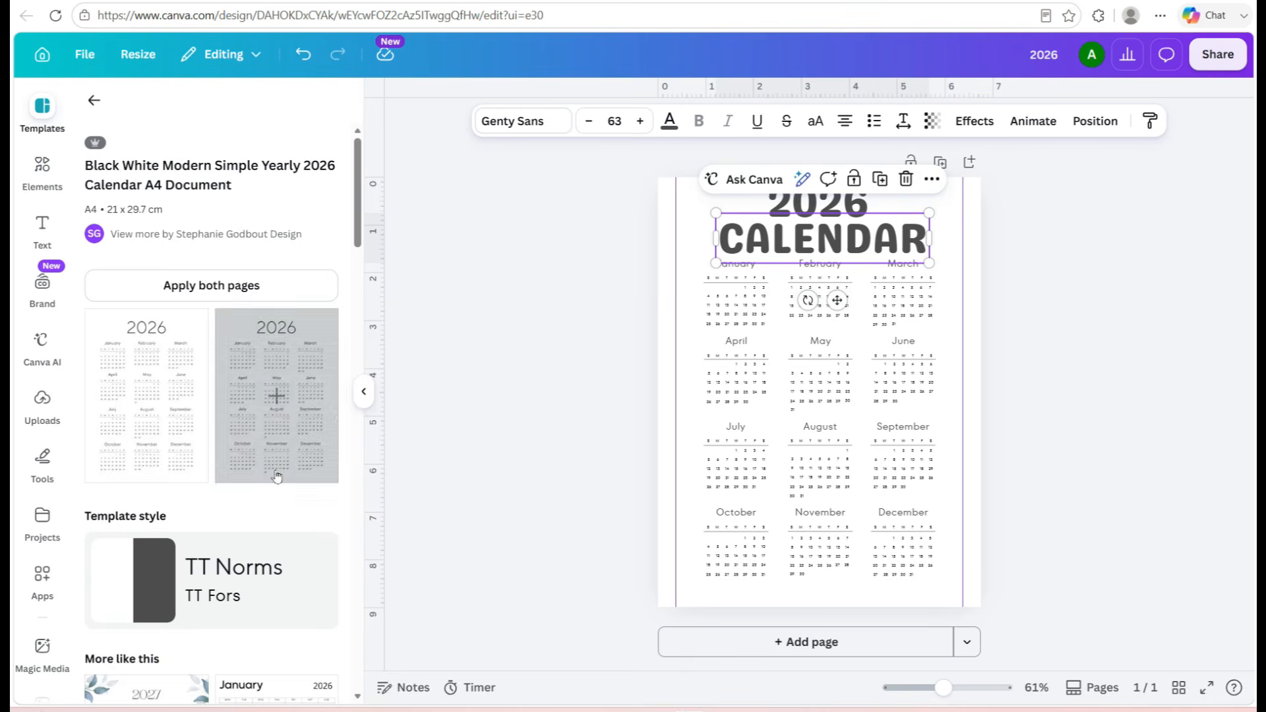
pyautogui.click(363, 392)
pyautogui.click(443, 394)
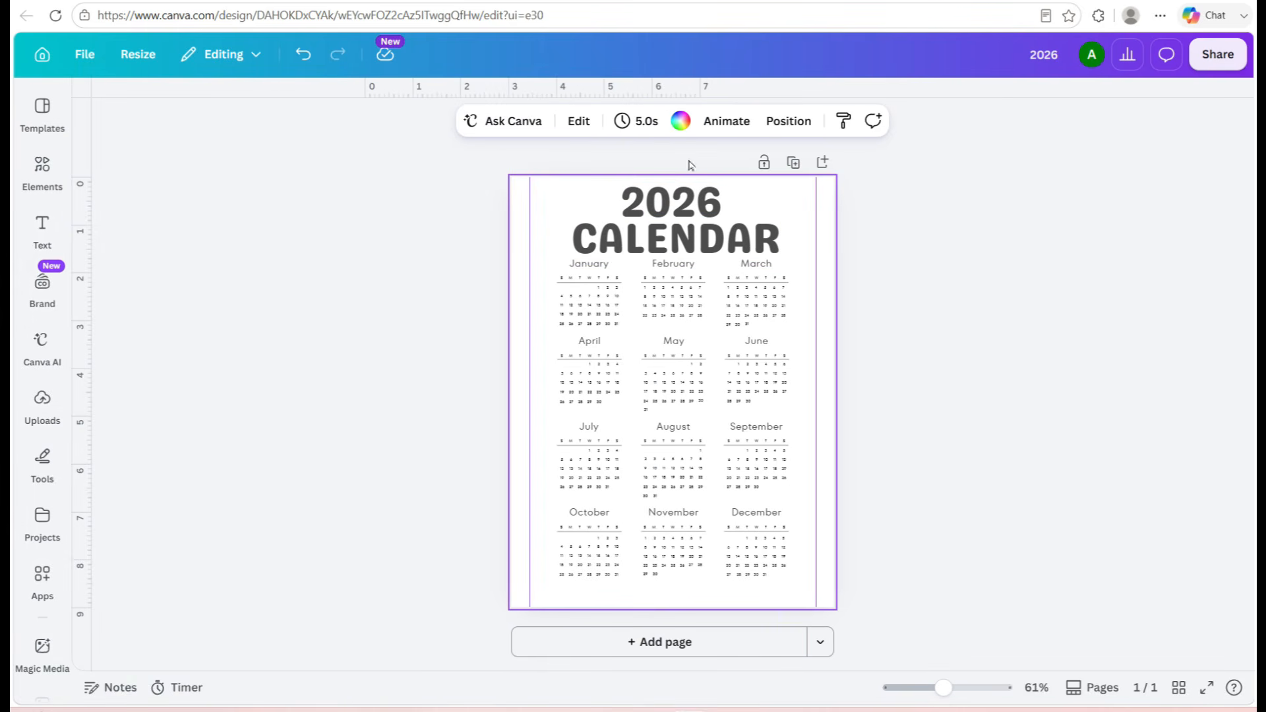
# Add the uploaded light blue image with crowned Cinnamoroll characters to the calendar page and set it as the page background
pyautogui.click(43, 462)
pyautogui.click(50, 415)
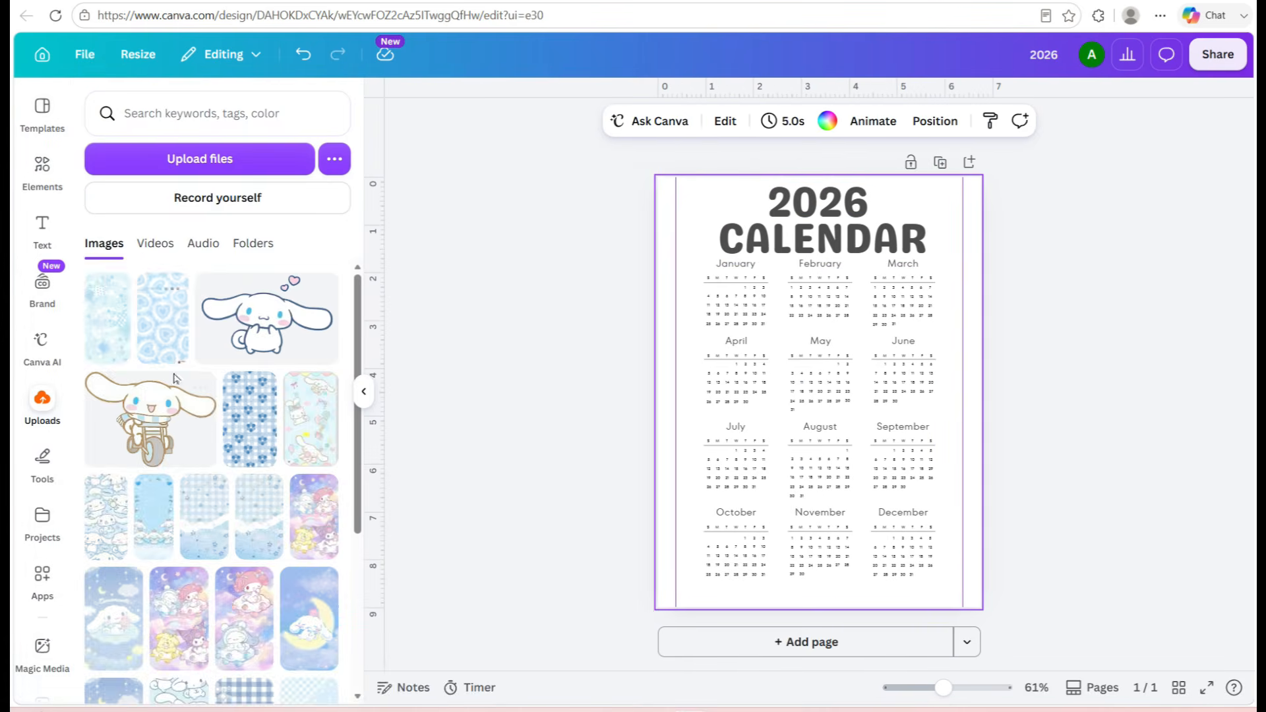
pyautogui.click(153, 508)
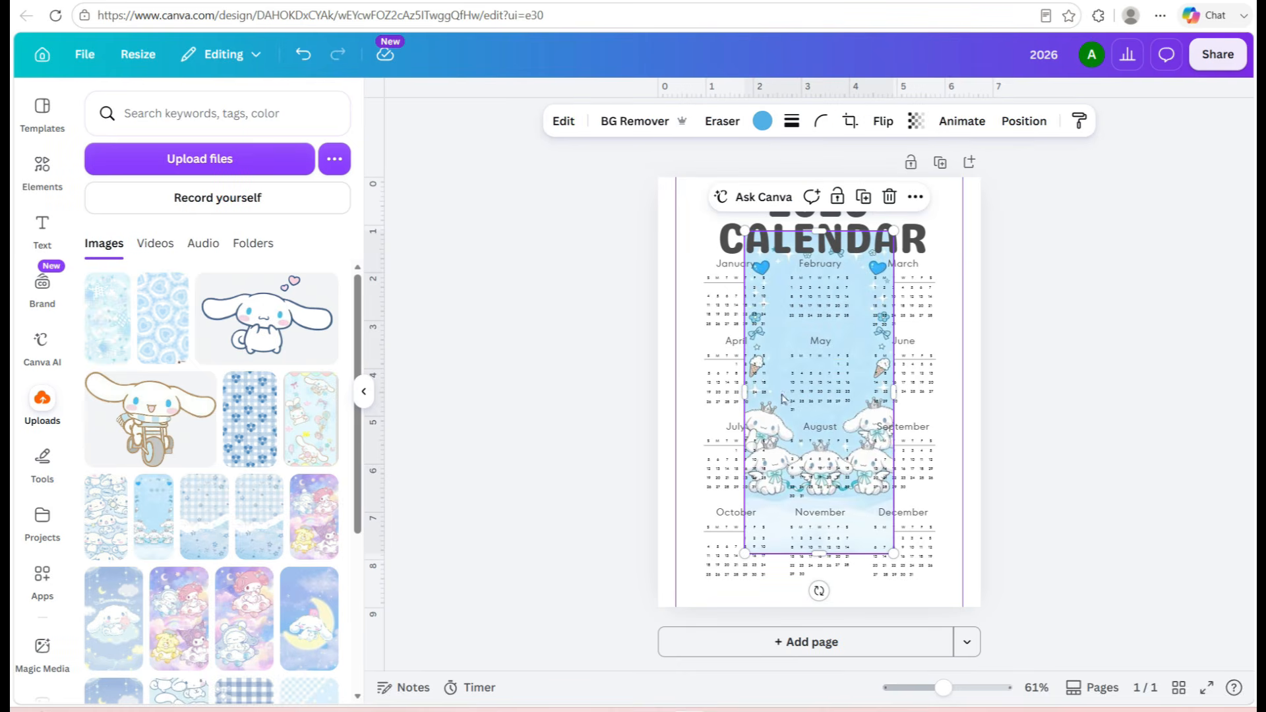
pyautogui.click(915, 197)
pyautogui.click(1041, 625)
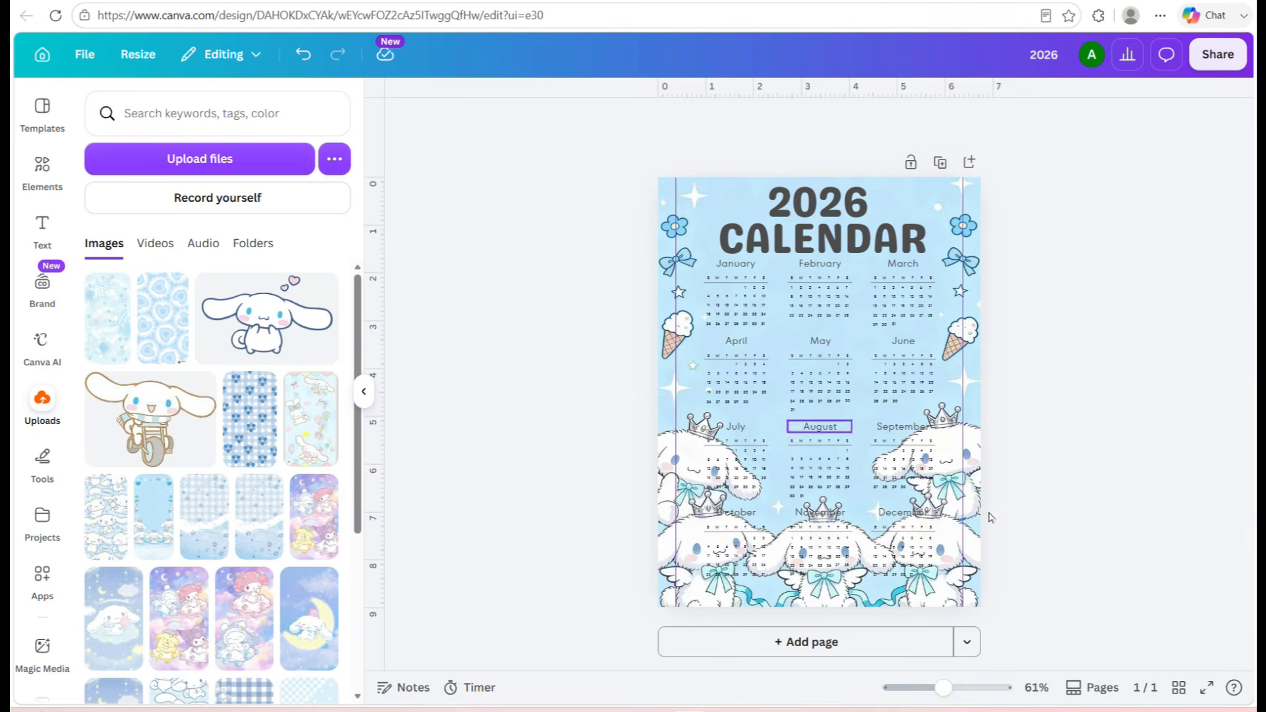
pyautogui.click(363, 392)
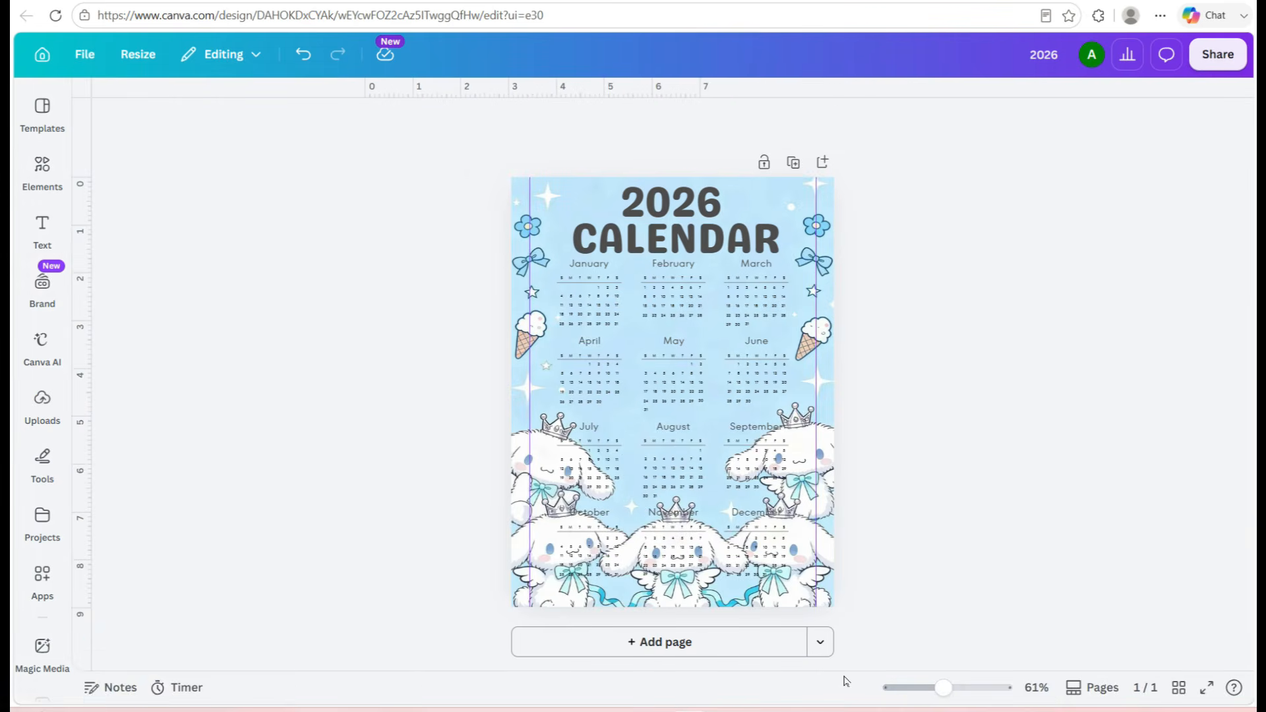
# Add a rounded square to the calendar page and stretch it to span the headings and all twelve months, just inside the side guides
pyautogui.moveTo(939, 688); pyautogui.dragTo(947, 687)
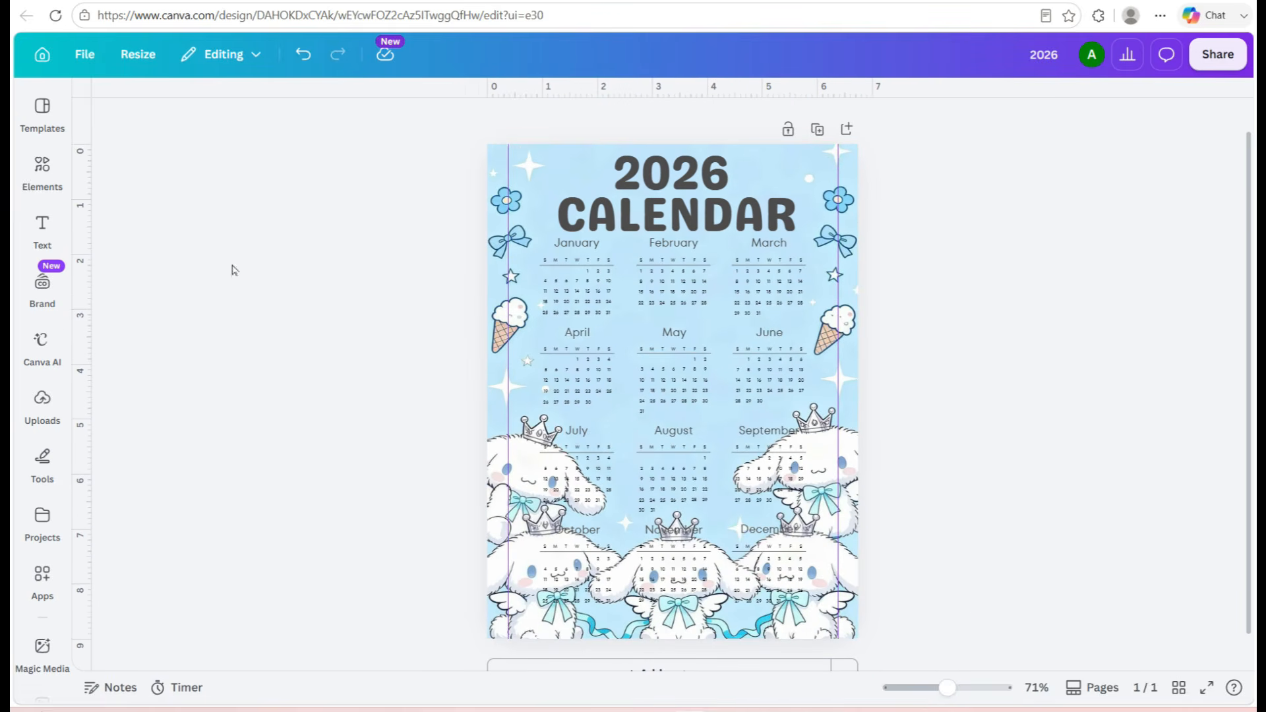
pyautogui.click(42, 227)
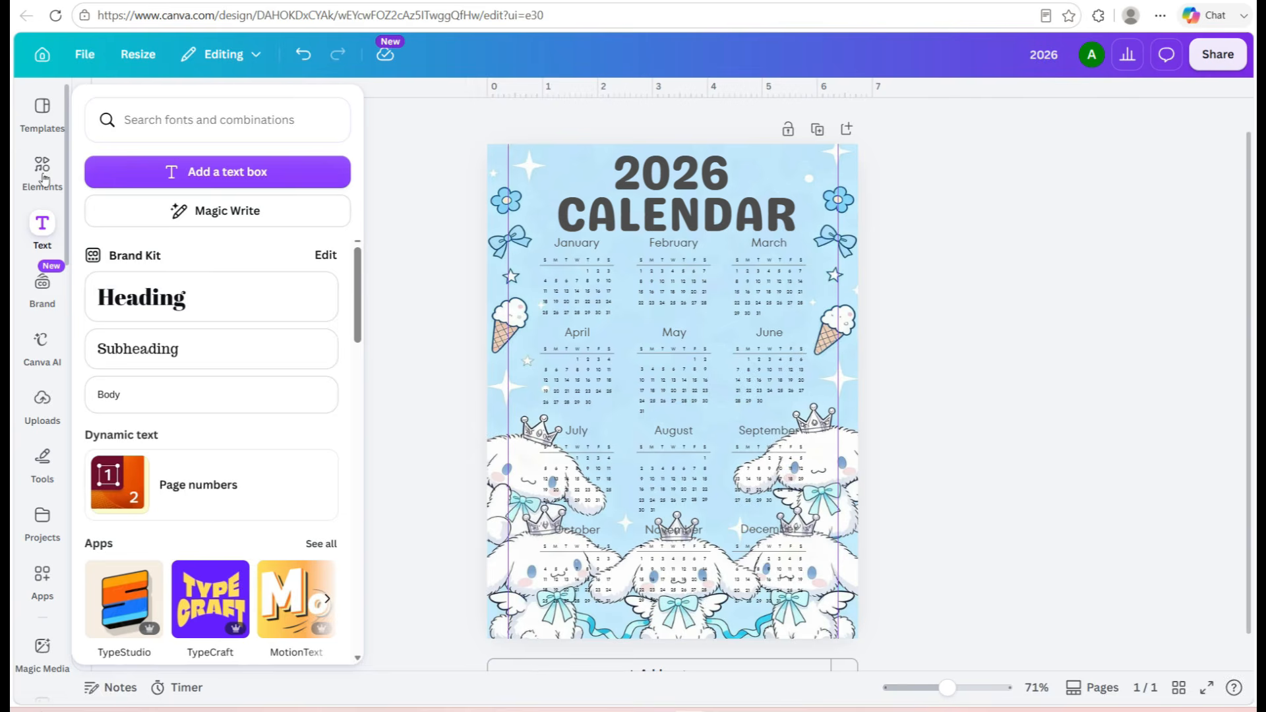
pyautogui.click(44, 178)
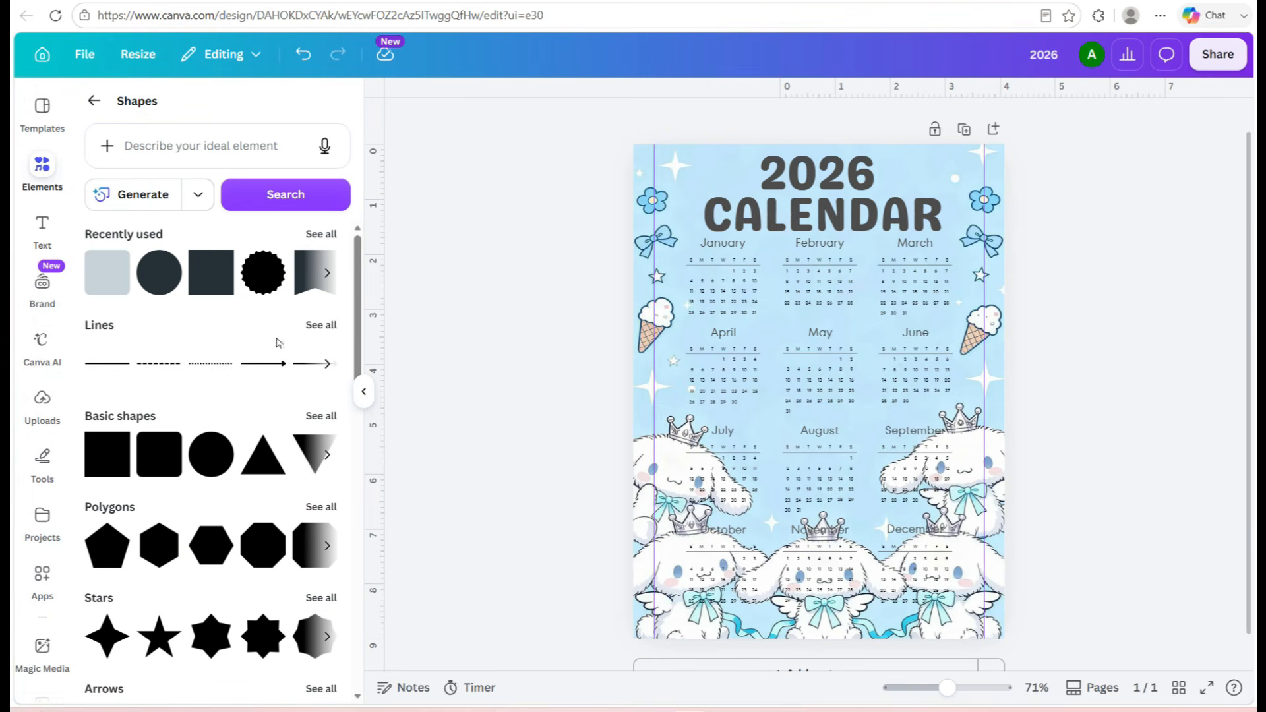
pyautogui.click(159, 462)
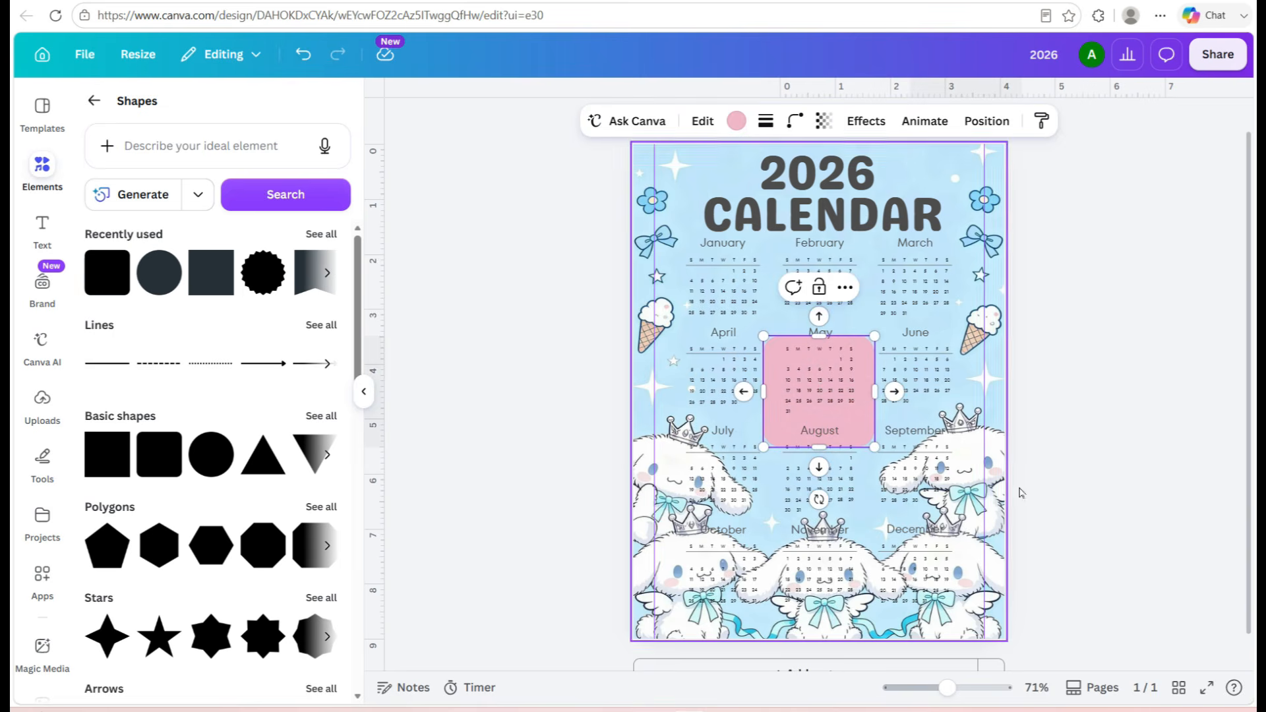
pyautogui.moveTo(821, 334); pyautogui.dragTo(833, 149)
pyautogui.moveTo(874, 311); pyautogui.dragTo(966, 310)
pyautogui.moveTo(762, 299); pyautogui.dragTo(669, 300)
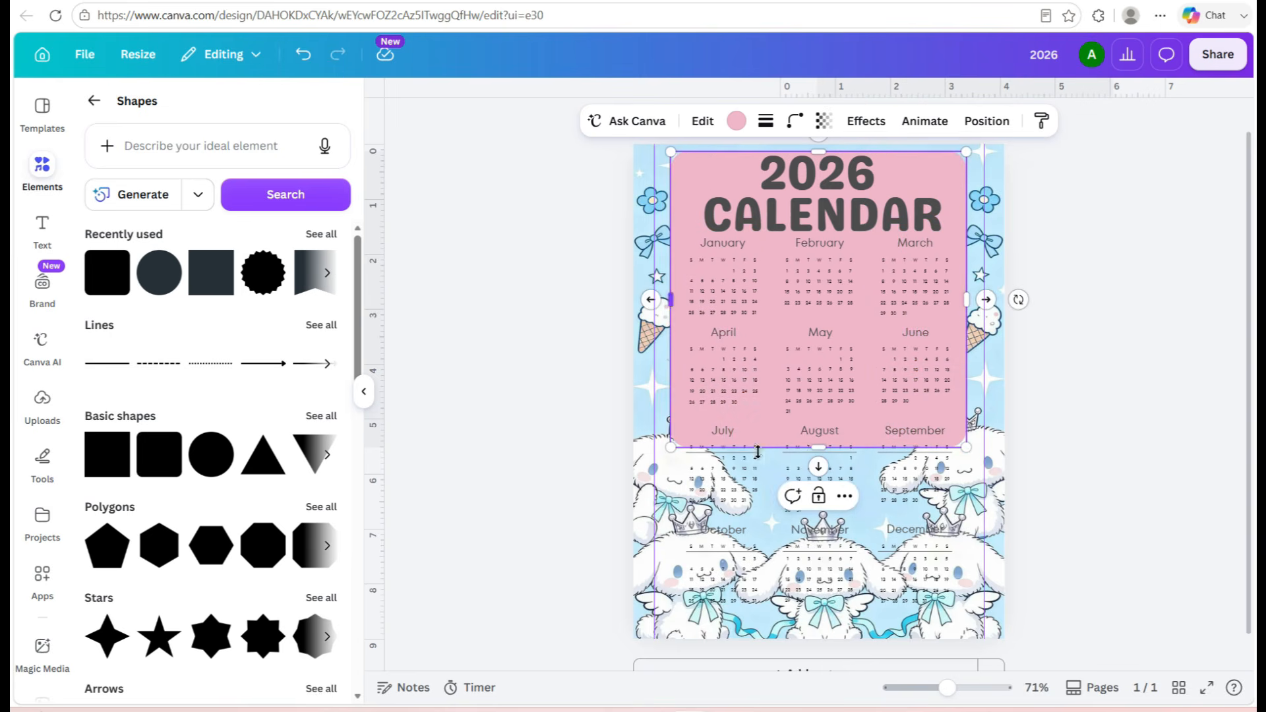
pyautogui.moveTo(817, 467); pyautogui.dragTo(833, 612)
# Fill the rounded panel behind the calendar with white and set its transparency to 81
pyautogui.click(736, 121)
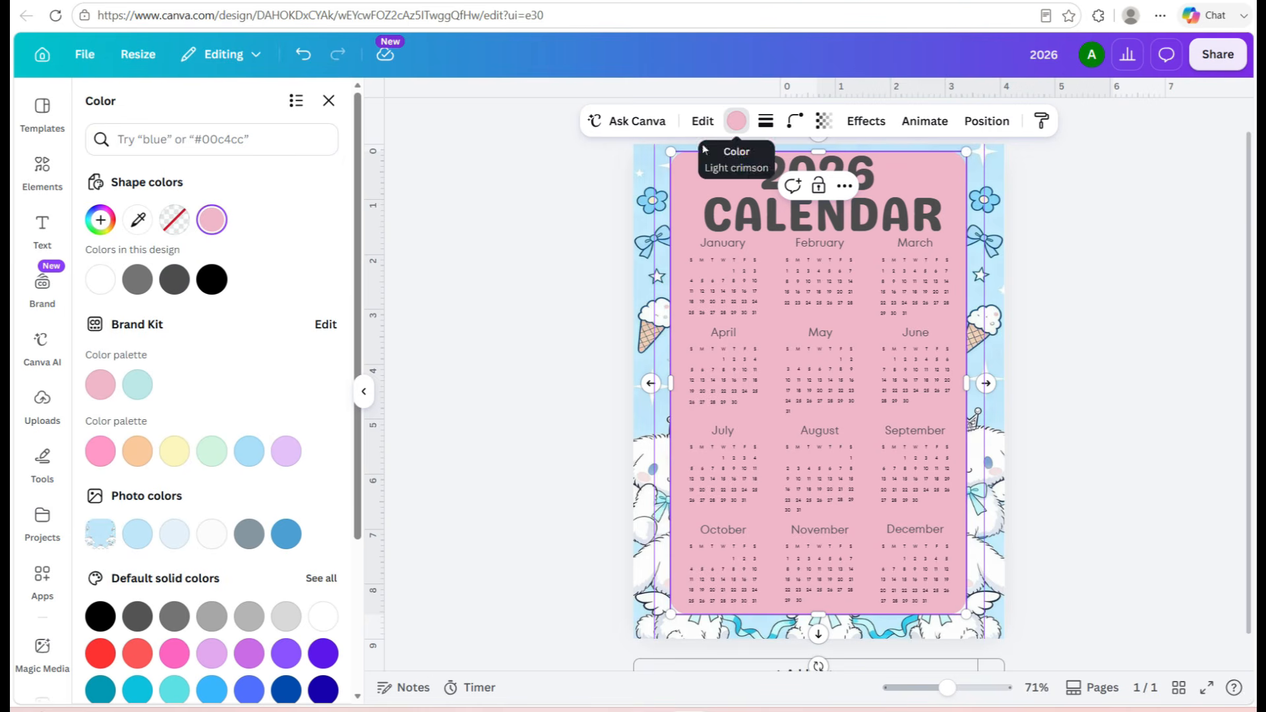
pyautogui.click(324, 617)
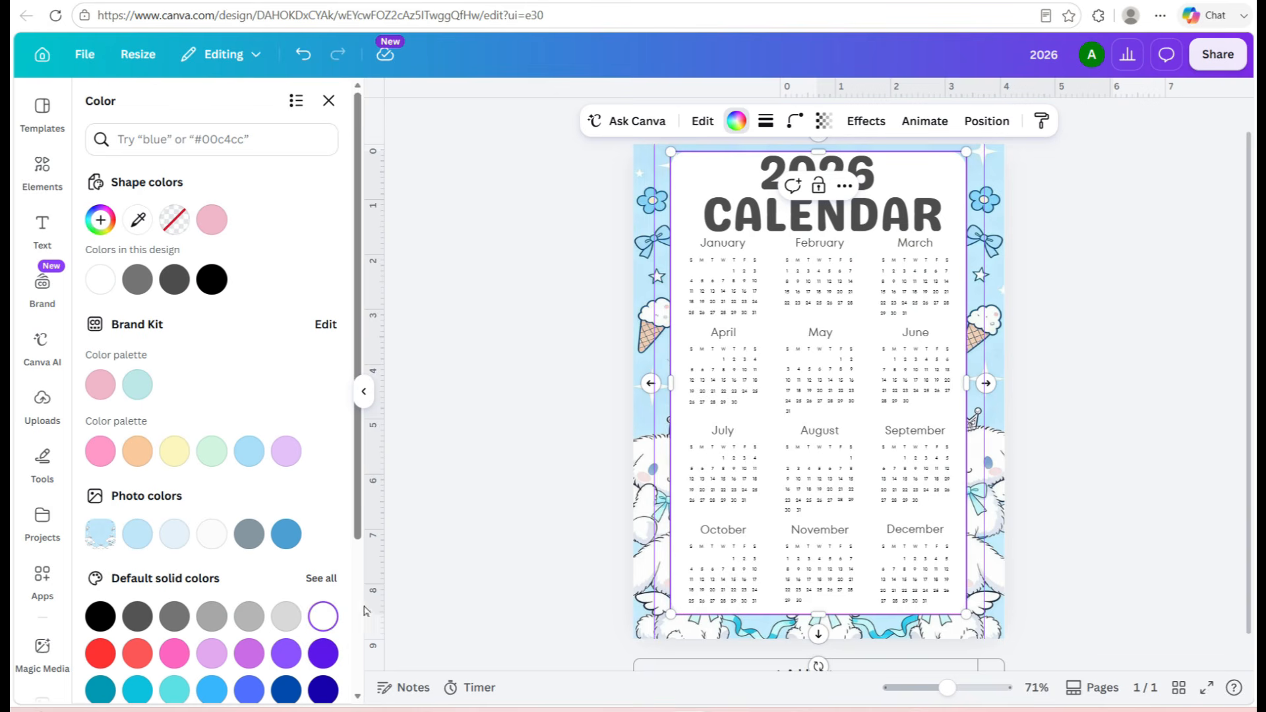
pyautogui.click(823, 122)
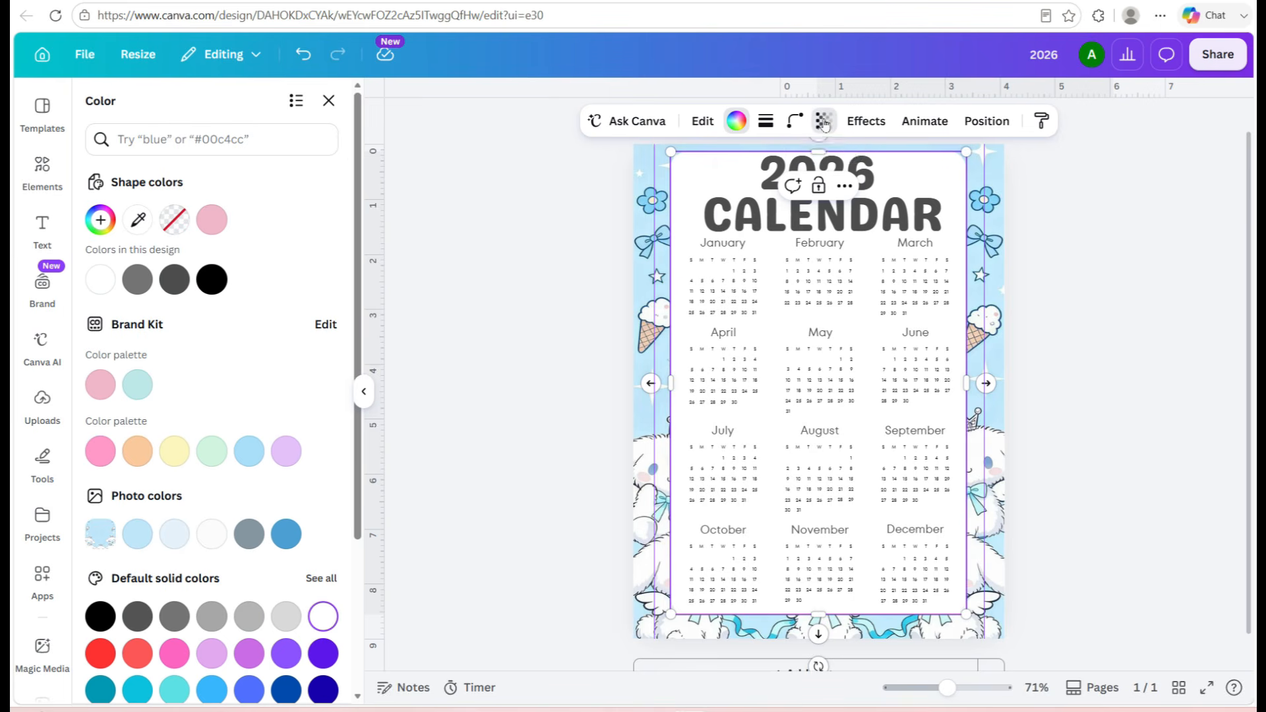
pyautogui.moveTo(856, 190); pyautogui.dragTo(840, 191)
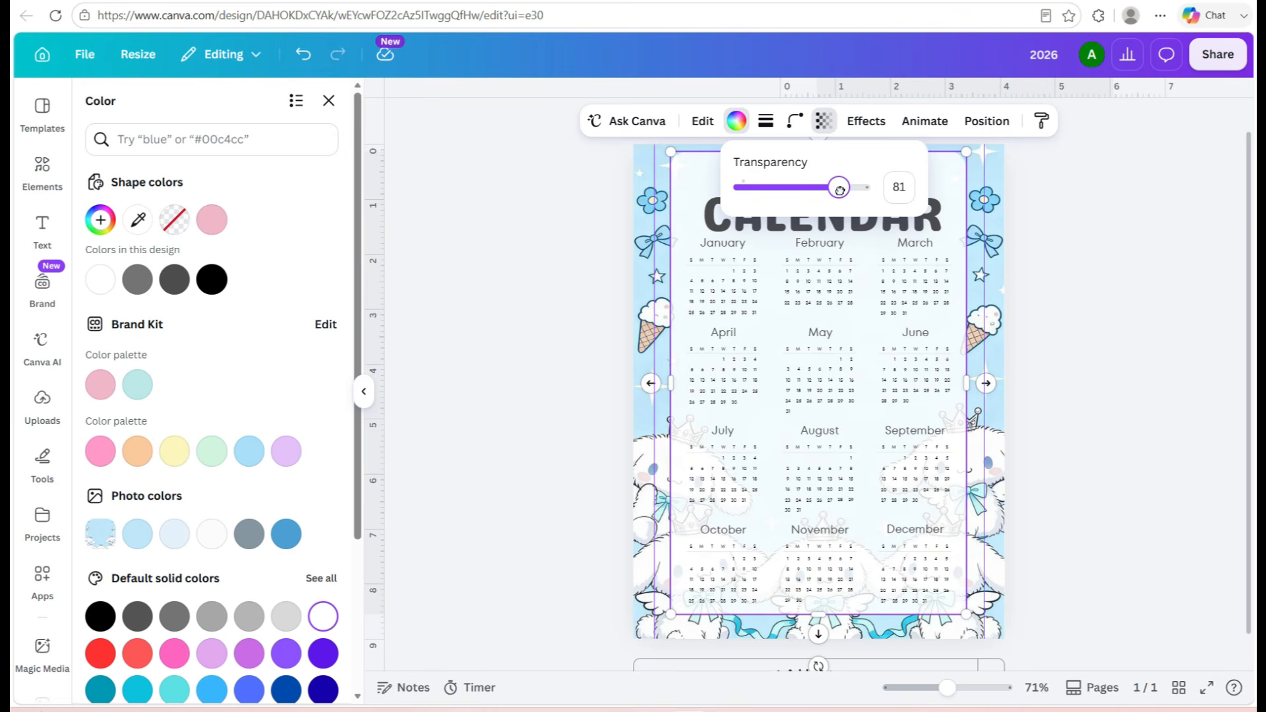
pyautogui.press('Escape')
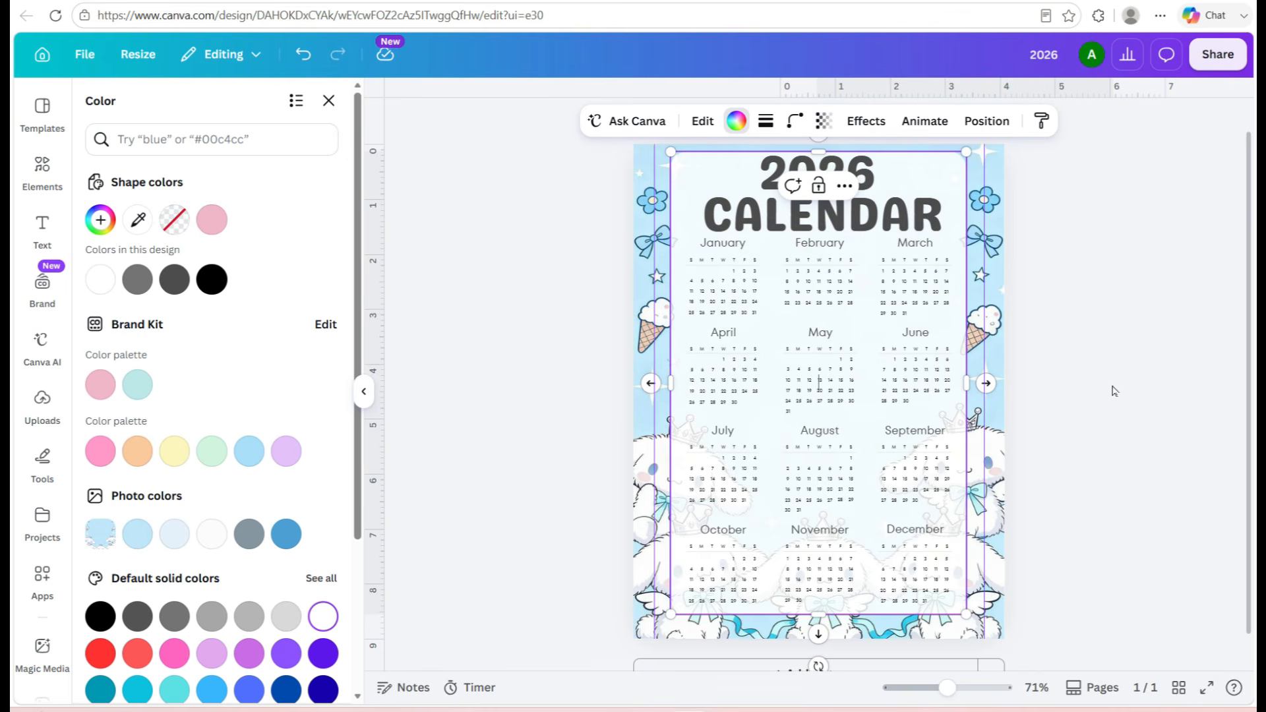
pyautogui.click(362, 393)
pyautogui.click(952, 380)
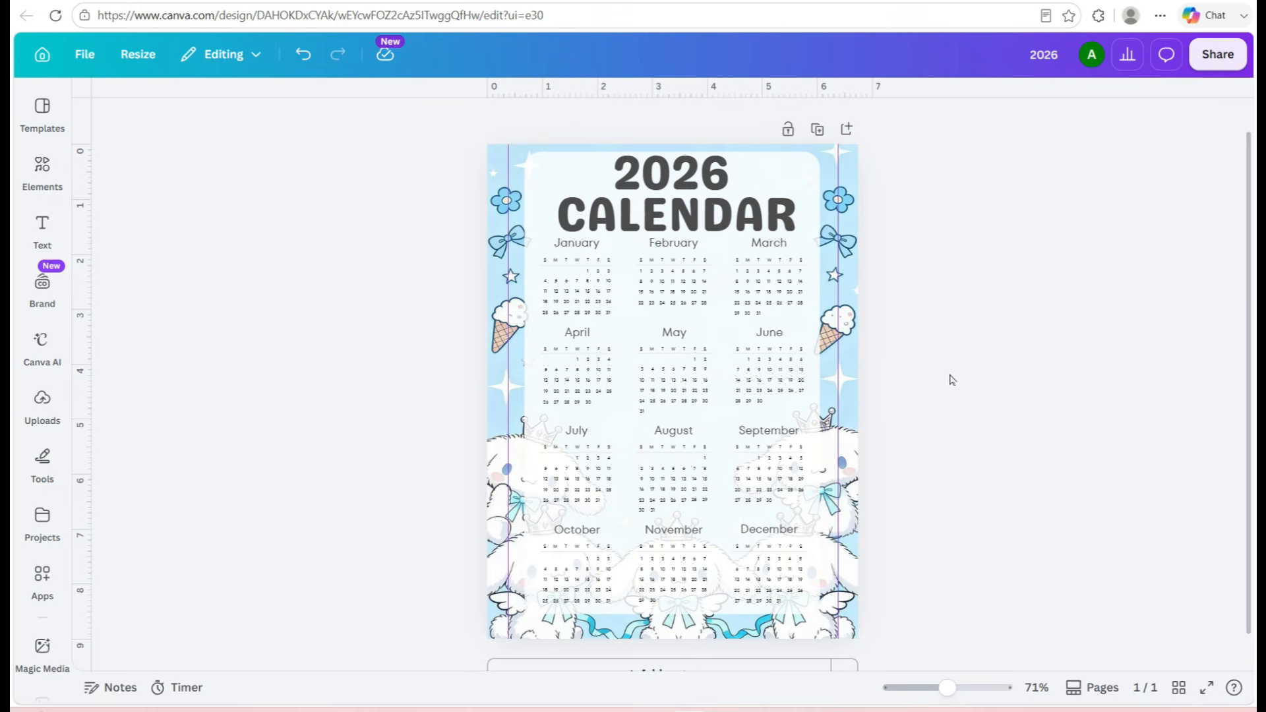
# Move the headings, month grids and white panel together slightly down the page
pyautogui.moveTo(466, 147); pyautogui.dragTo(882, 659)
pyautogui.moveTo(757, 482); pyautogui.dragTo(758, 495)
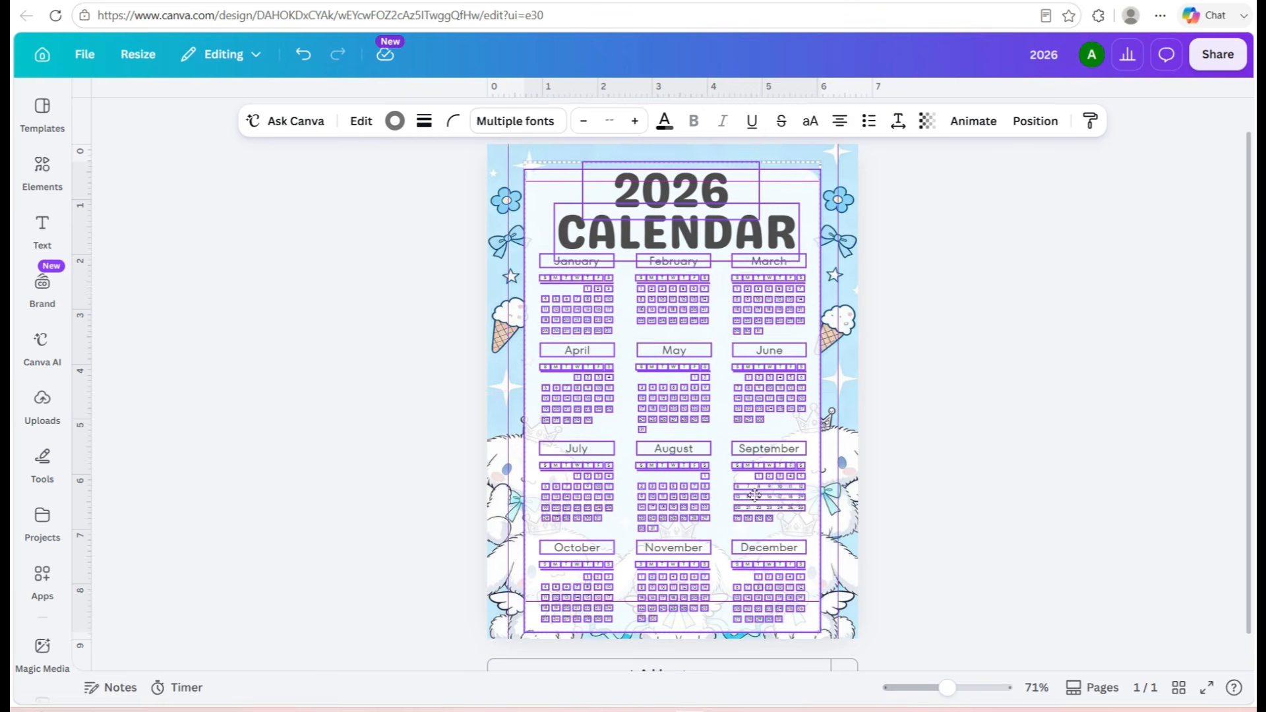
pyautogui.press('Escape')
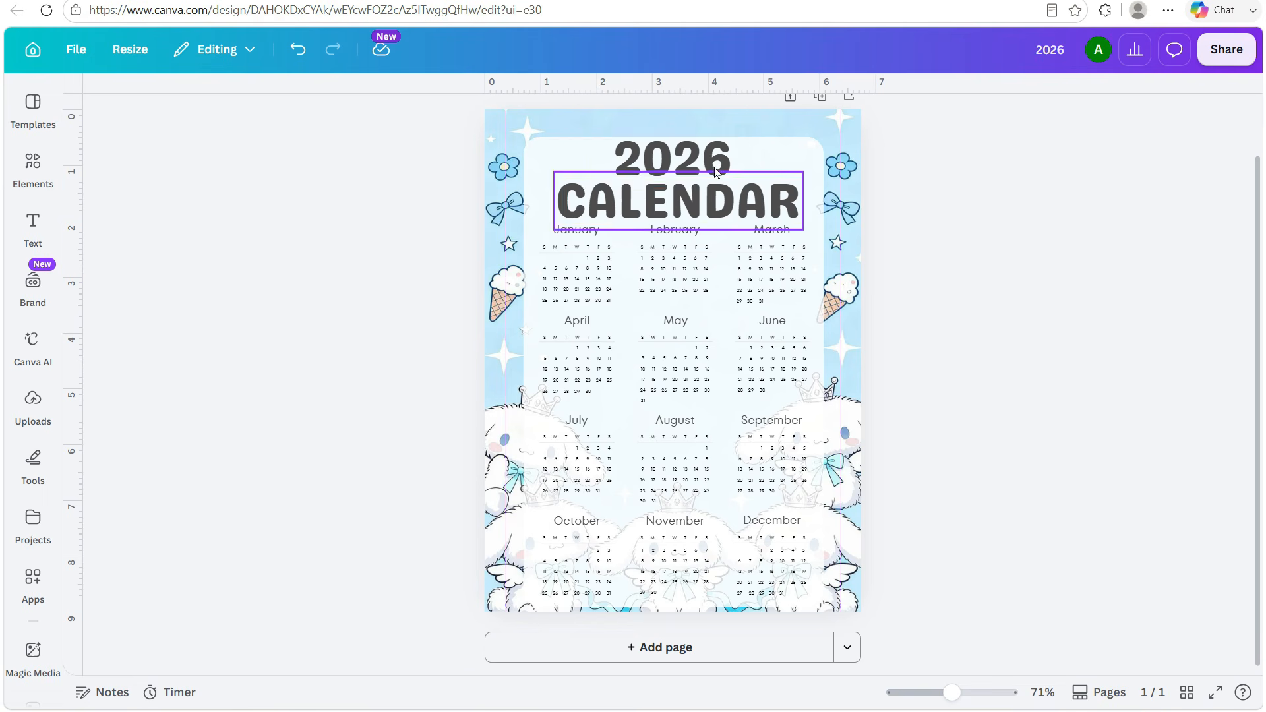
# Recolor the "2026" heading with the medium blue from the background photo's colors
pyautogui.click(708, 152)
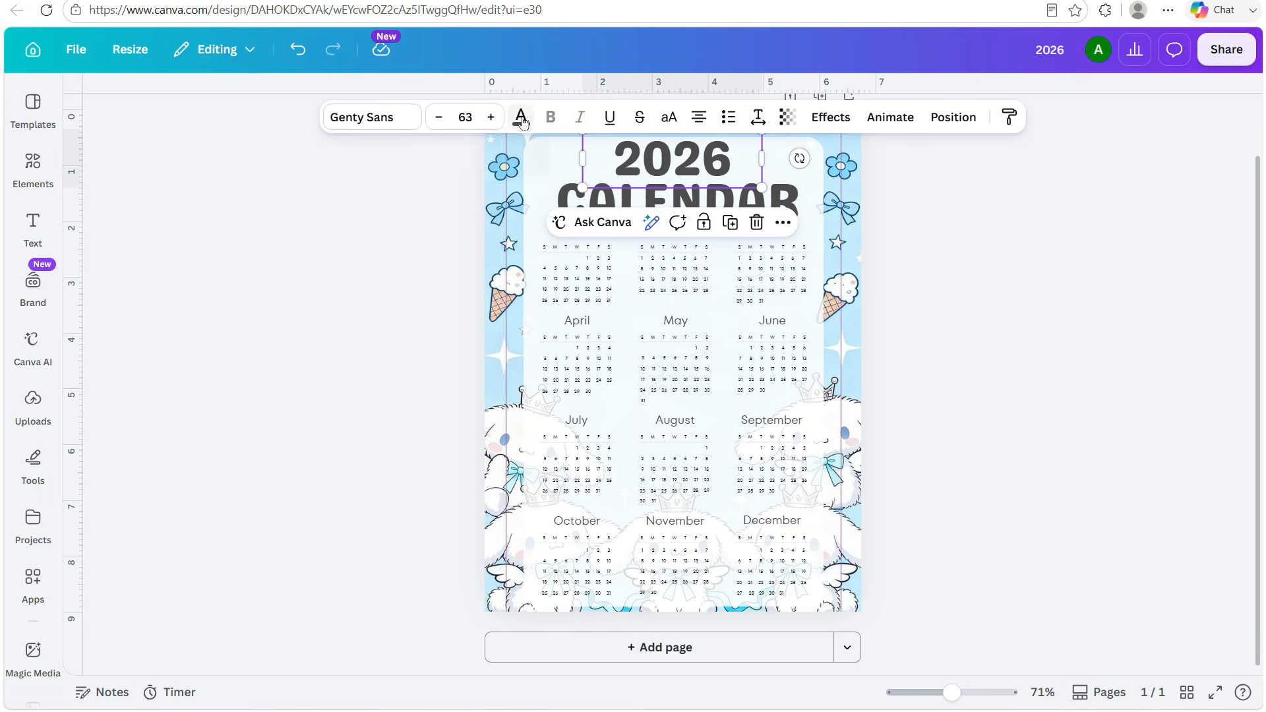
pyautogui.click(521, 116)
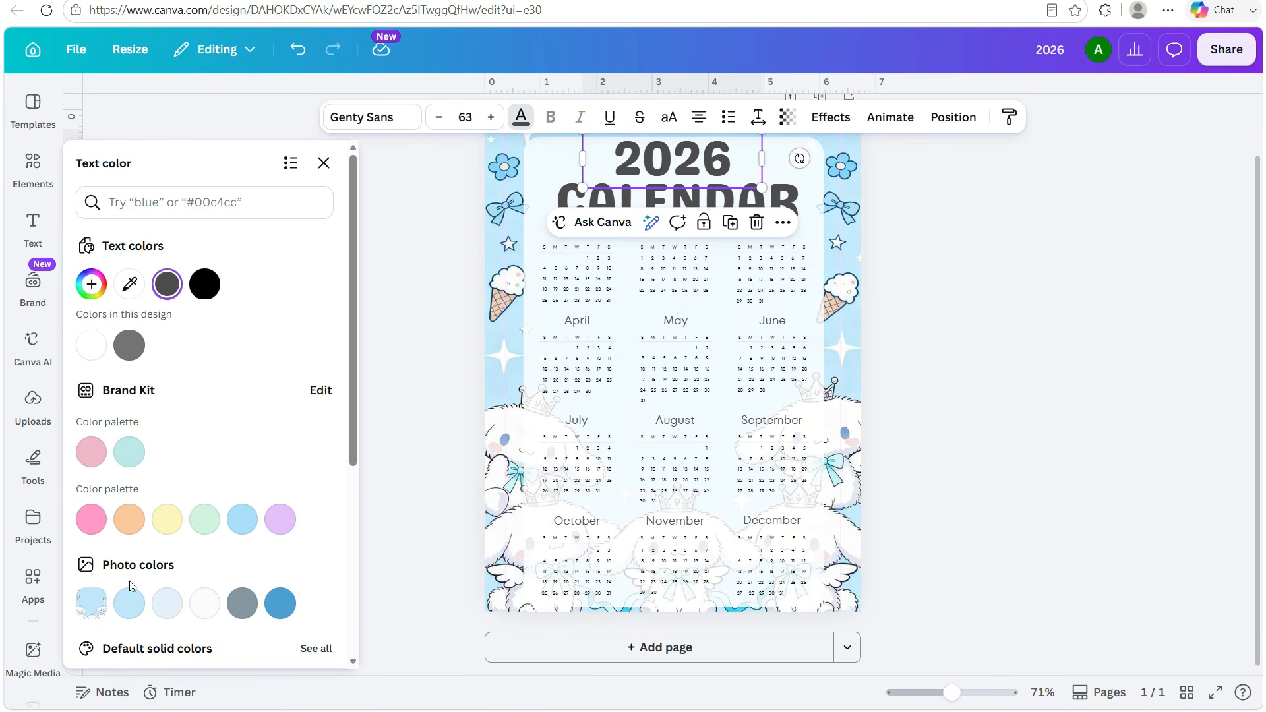
pyautogui.scroll(-1, 239, 573)
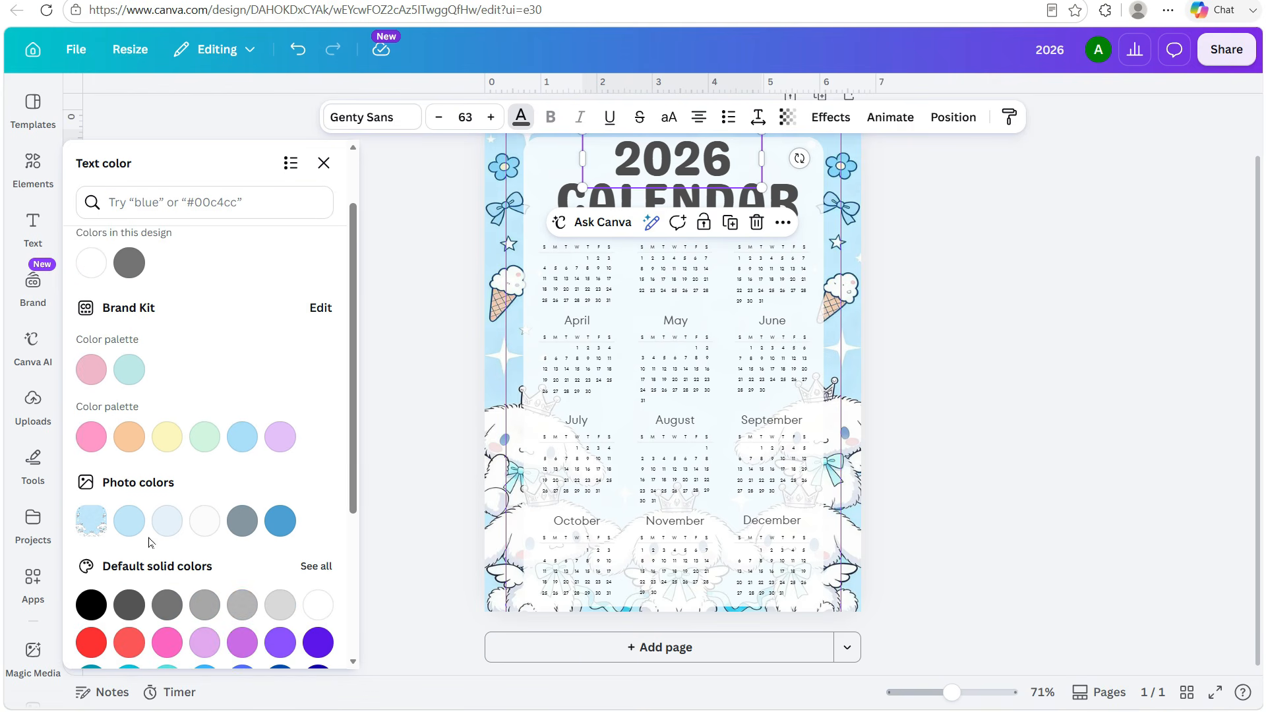
pyautogui.click(281, 528)
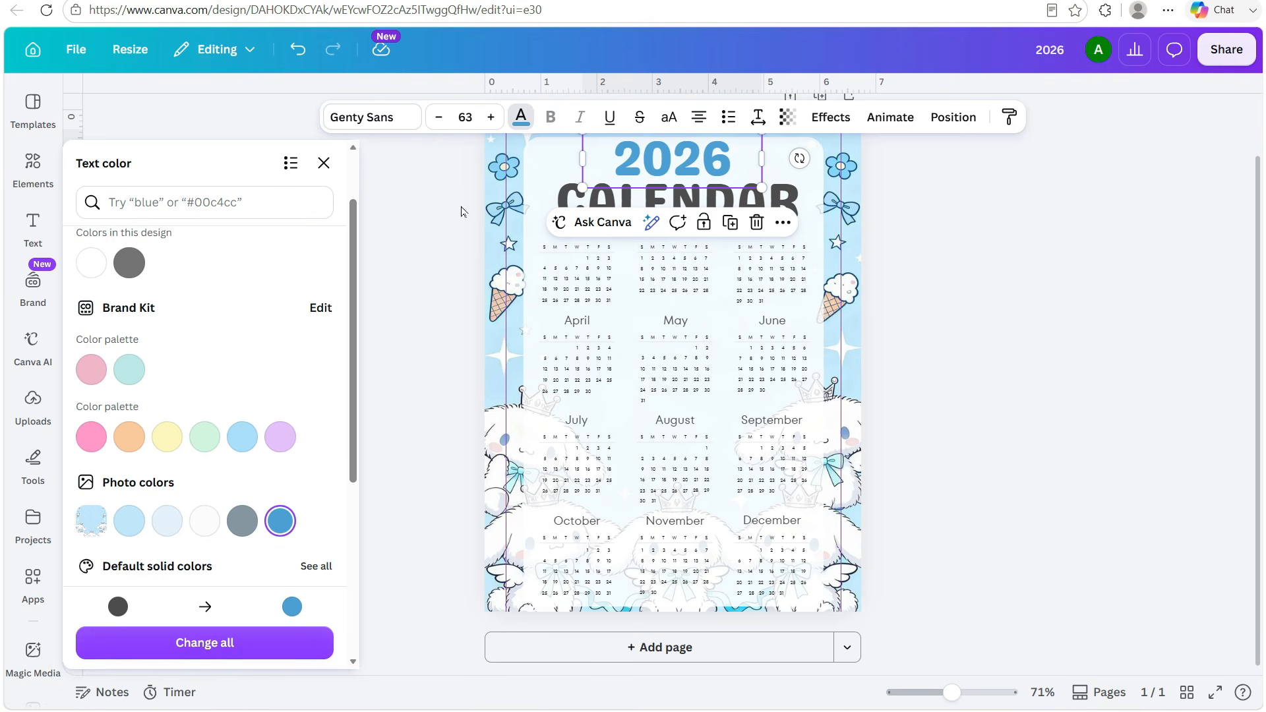
# Apply the Outline effect to the "2026" heading with white as the outline color
pyautogui.click(828, 119)
pyautogui.click(119, 351)
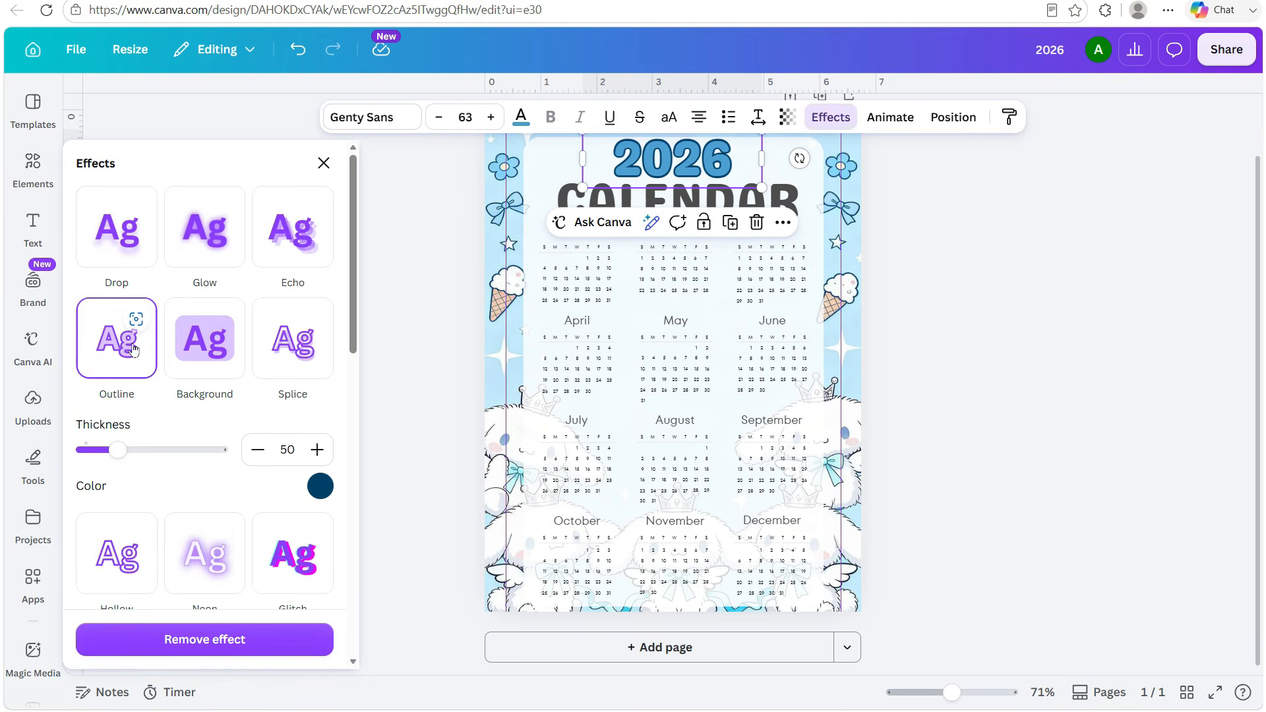
pyautogui.click(317, 487)
pyautogui.scroll(-2, 288, 402)
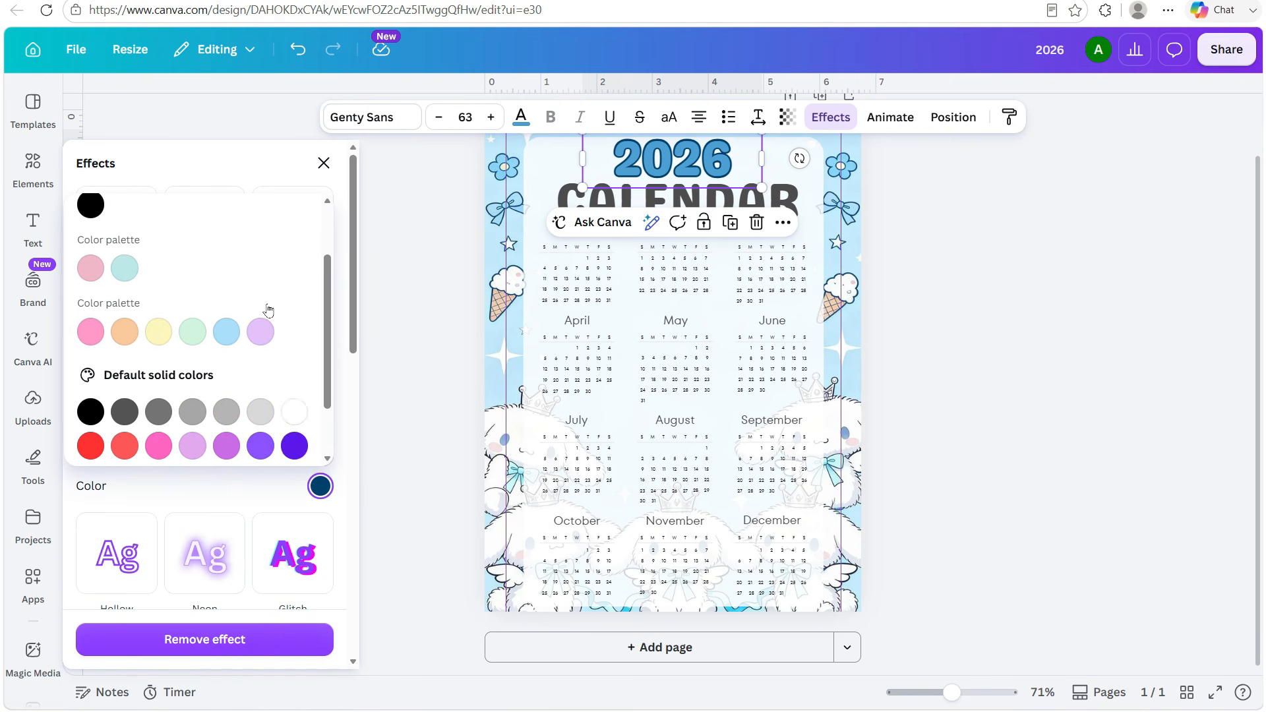
pyautogui.click(294, 413)
# Apply the Outline effect to the "CALENDAR" heading in the same medium blue used for "2026"
pyautogui.click(560, 197)
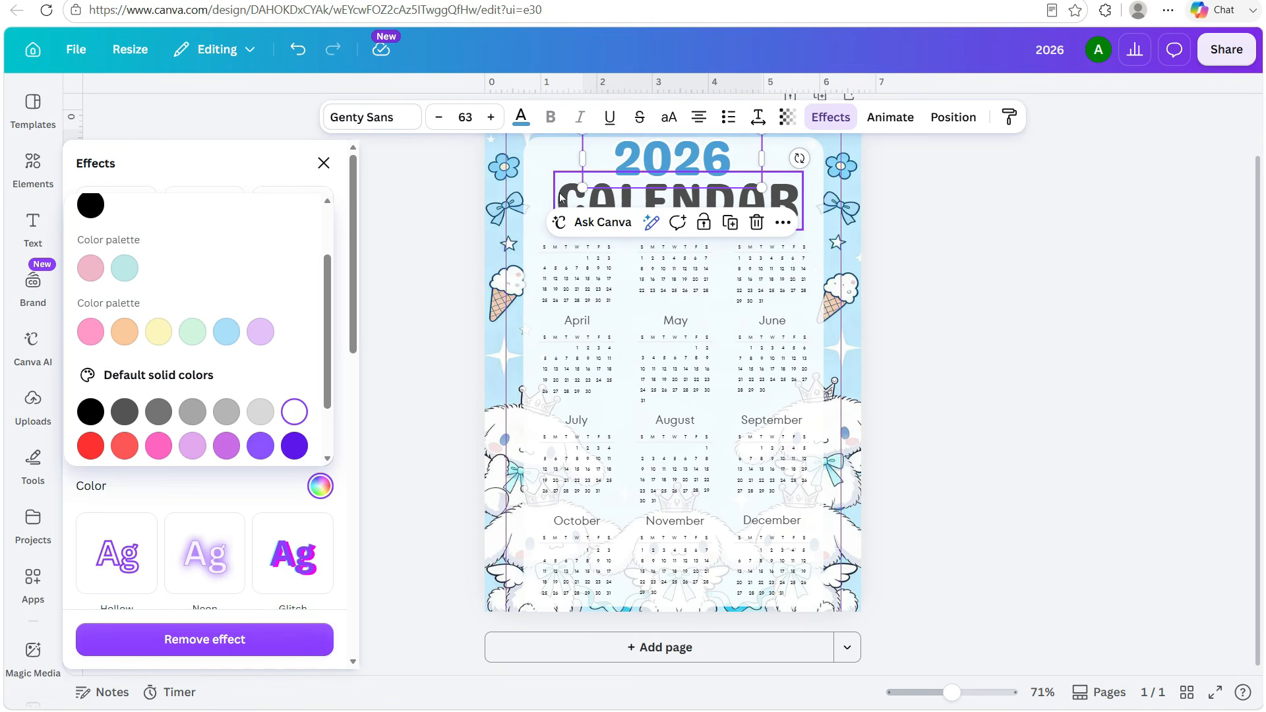
pyautogui.click(118, 337)
pyautogui.click(321, 490)
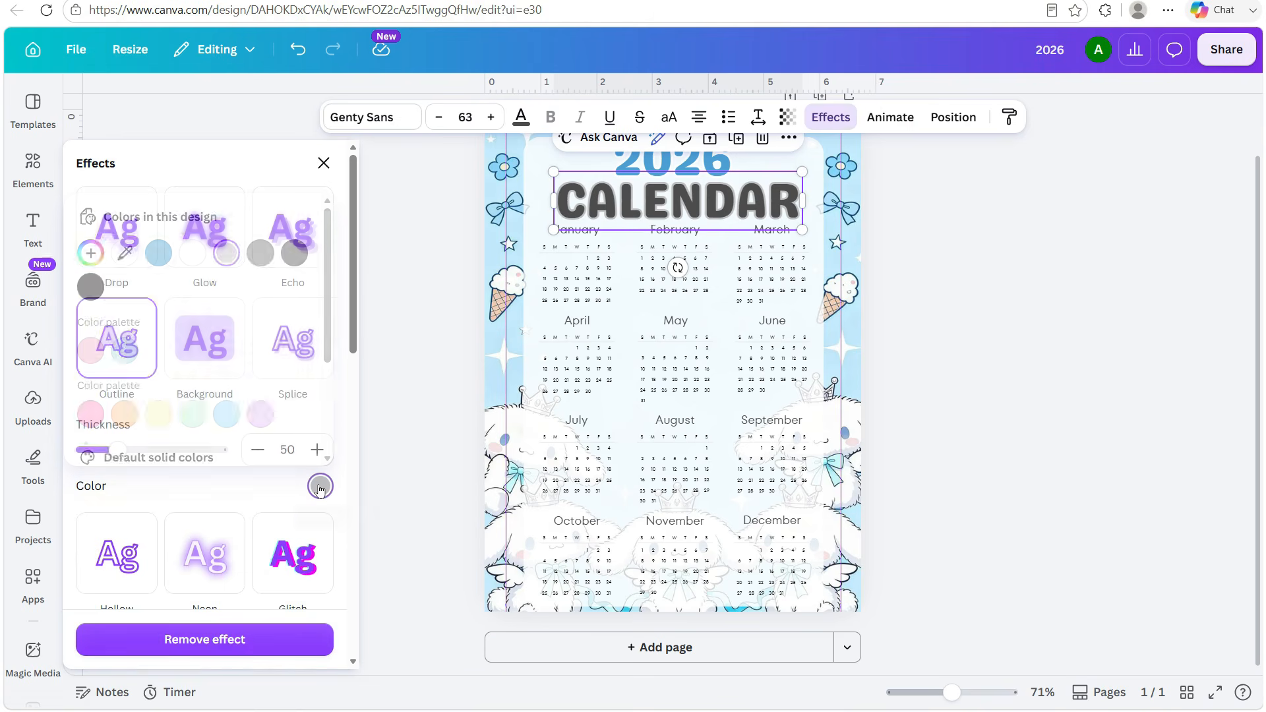
pyautogui.click(321, 487)
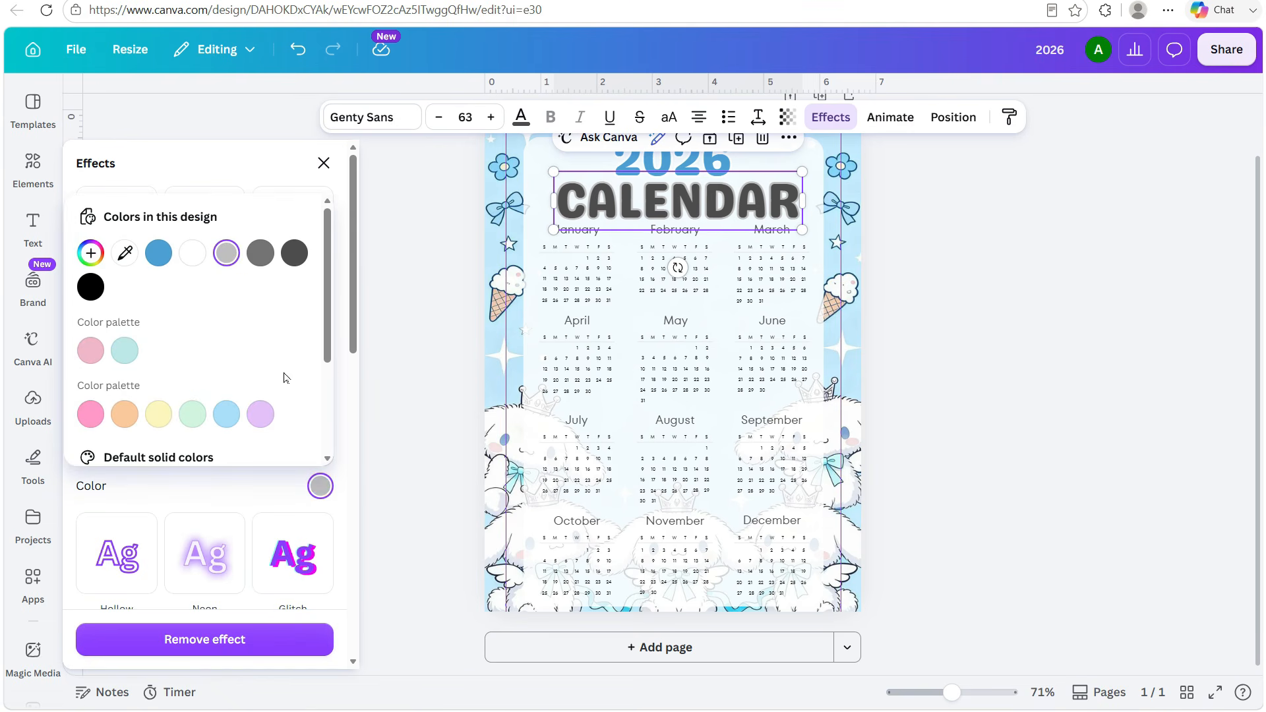
pyautogui.click(161, 255)
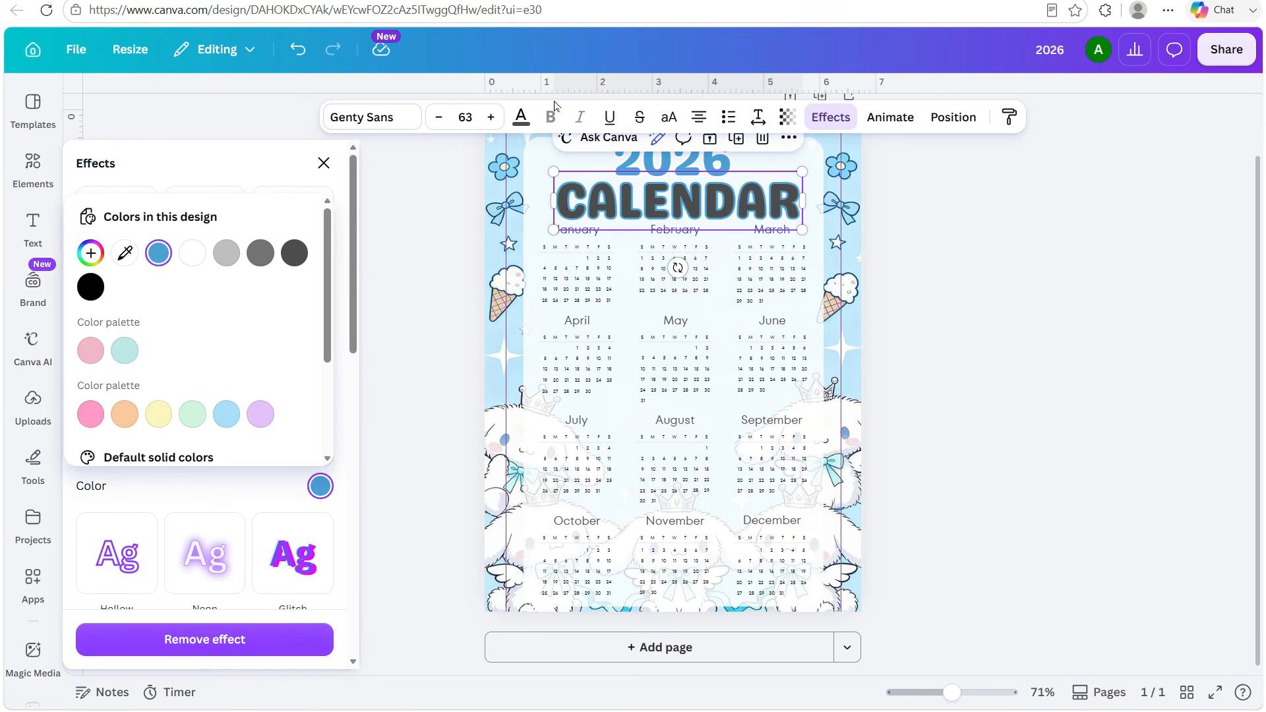
# Change the "CALENDAR" heading's text color to the near-white shade from the photo colors
pyautogui.click(521, 118)
pyautogui.scroll(-1, 295, 580)
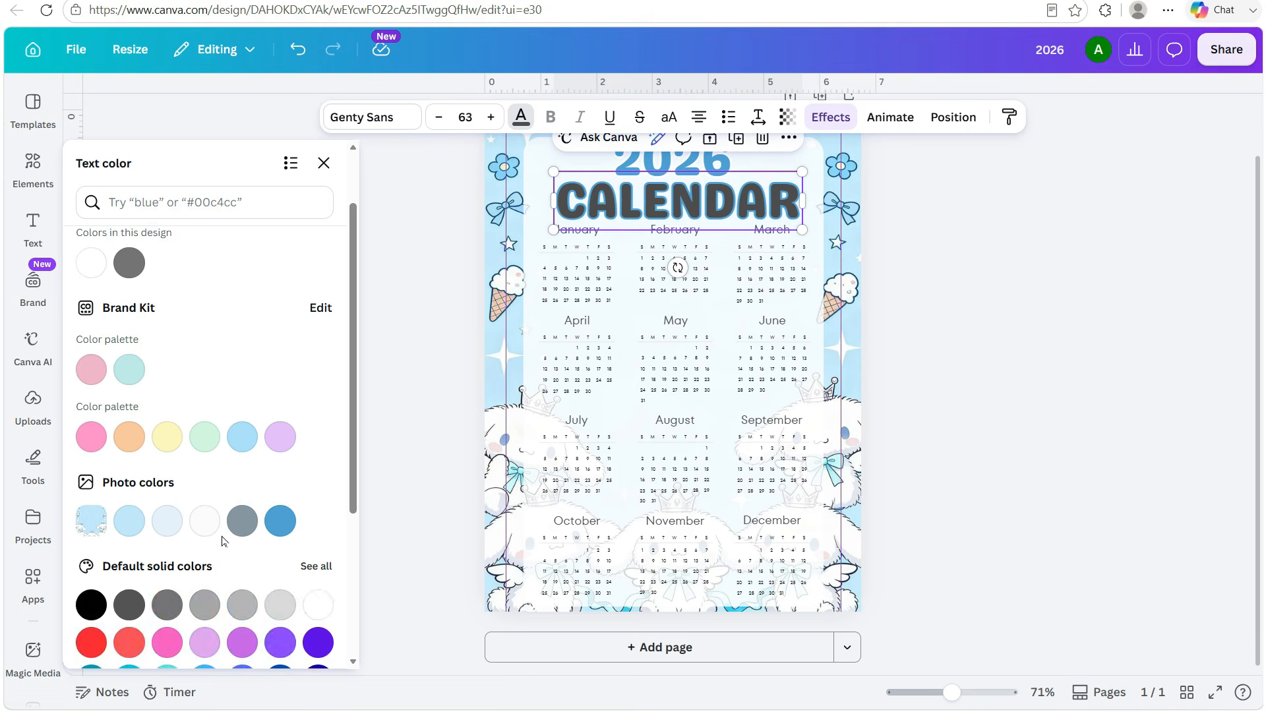
pyautogui.click(204, 521)
pyautogui.click(903, 371)
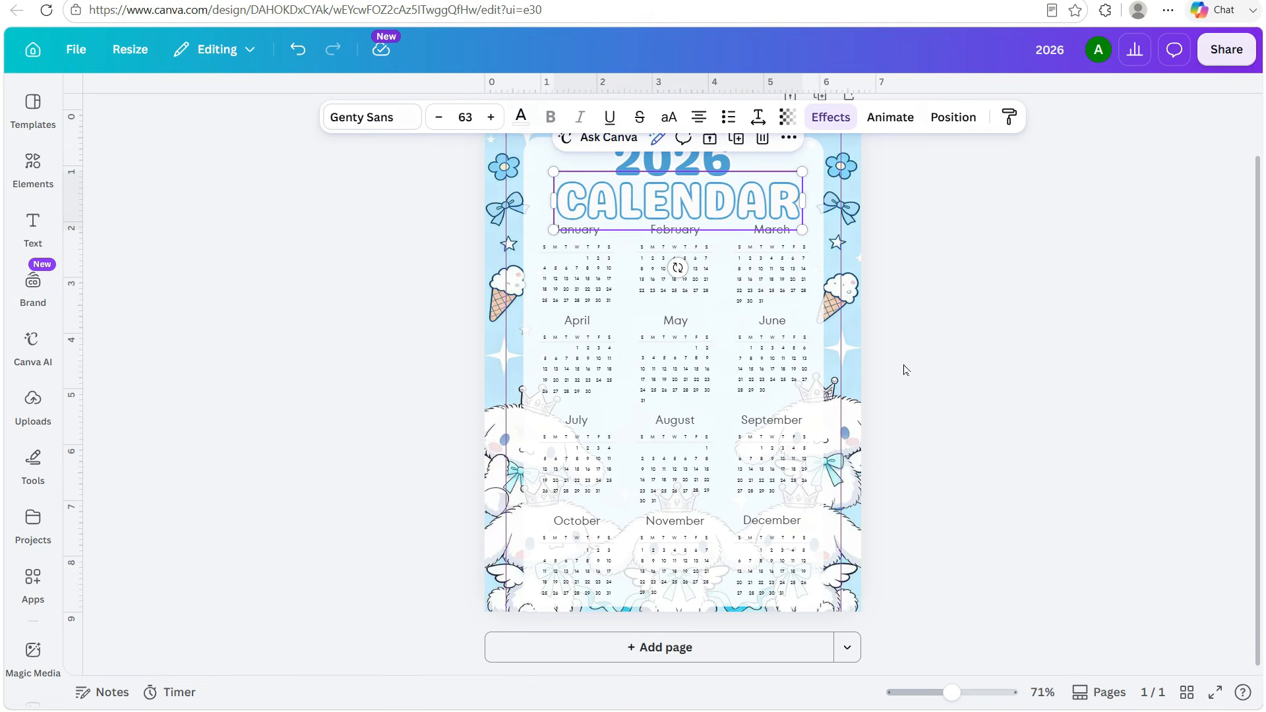
pyautogui.click(960, 410)
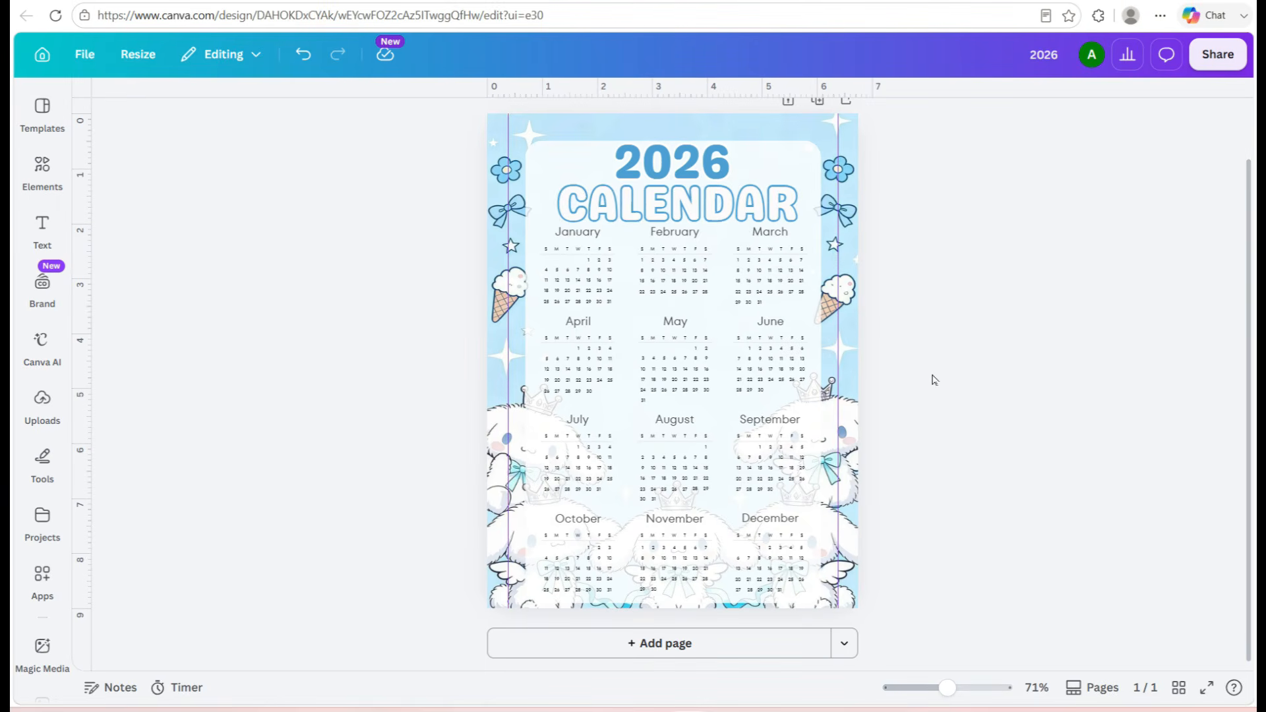
# Add a second page, search the templates for "2027calendar" and apply the Pink White Floral Cute Illustrated 2027 Calendar template to it
pyautogui.click(664, 646)
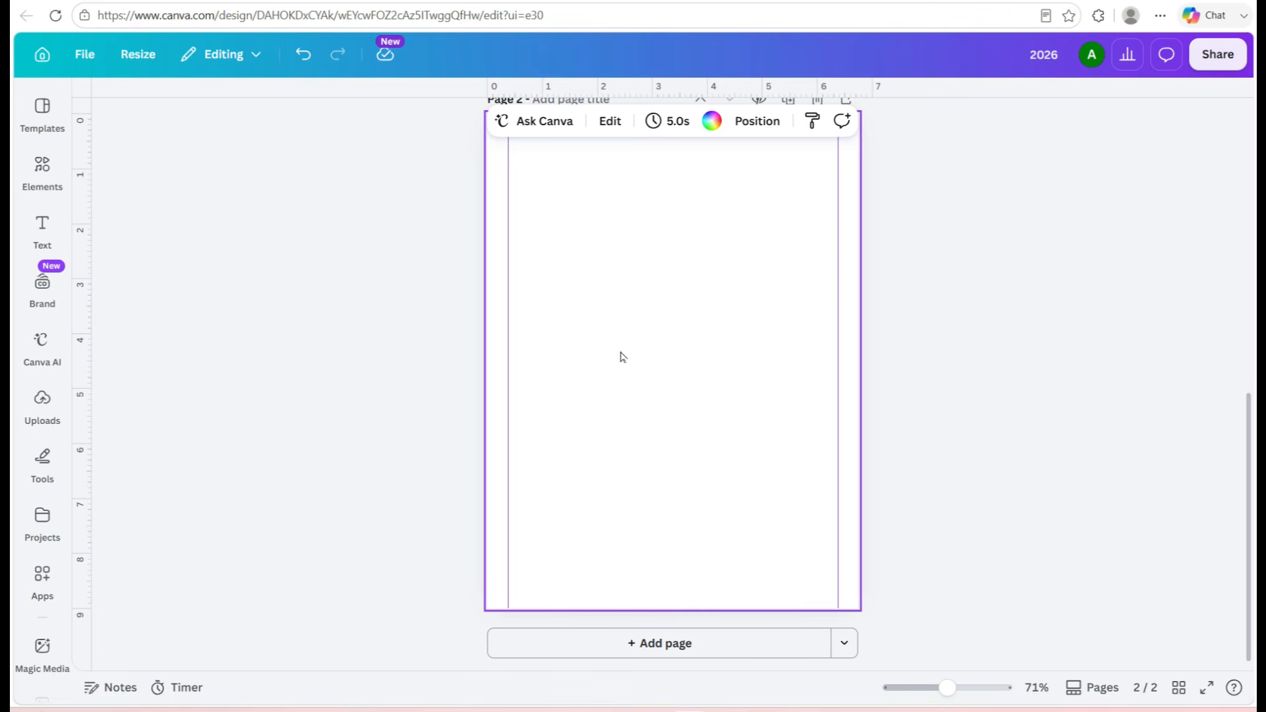
pyautogui.click(43, 112)
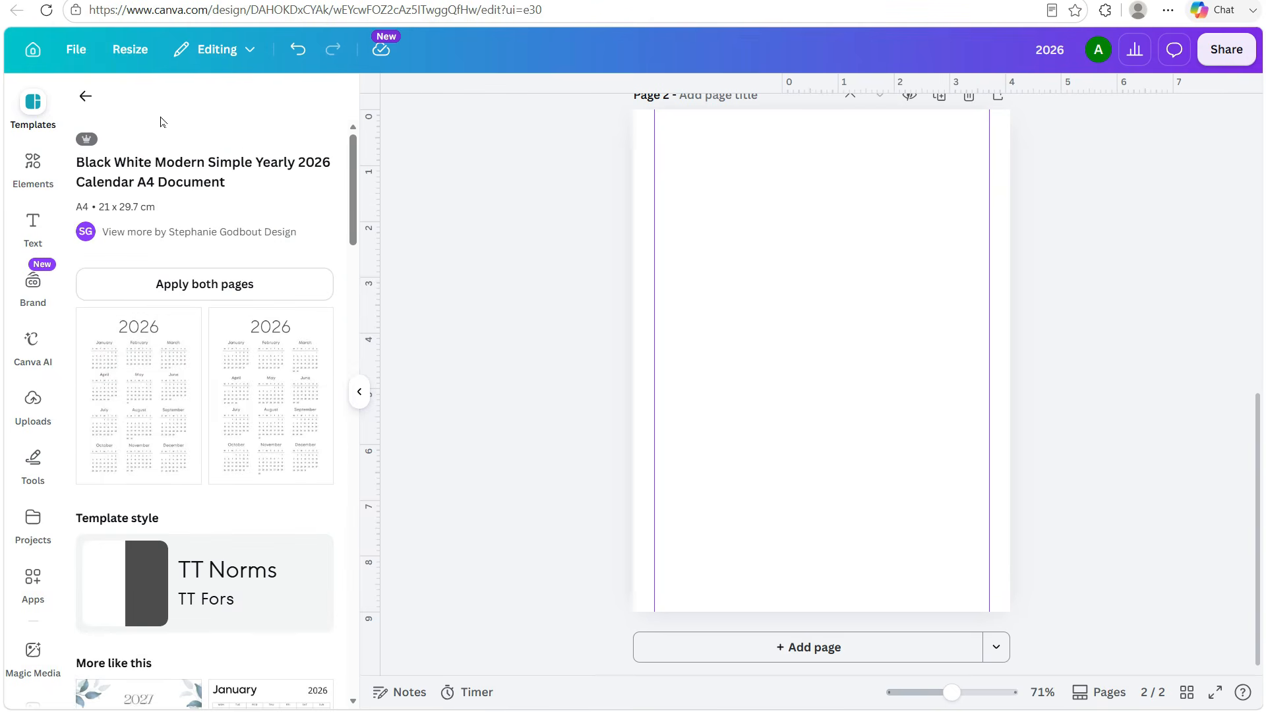
pyautogui.click(86, 97)
pyautogui.click(122, 108)
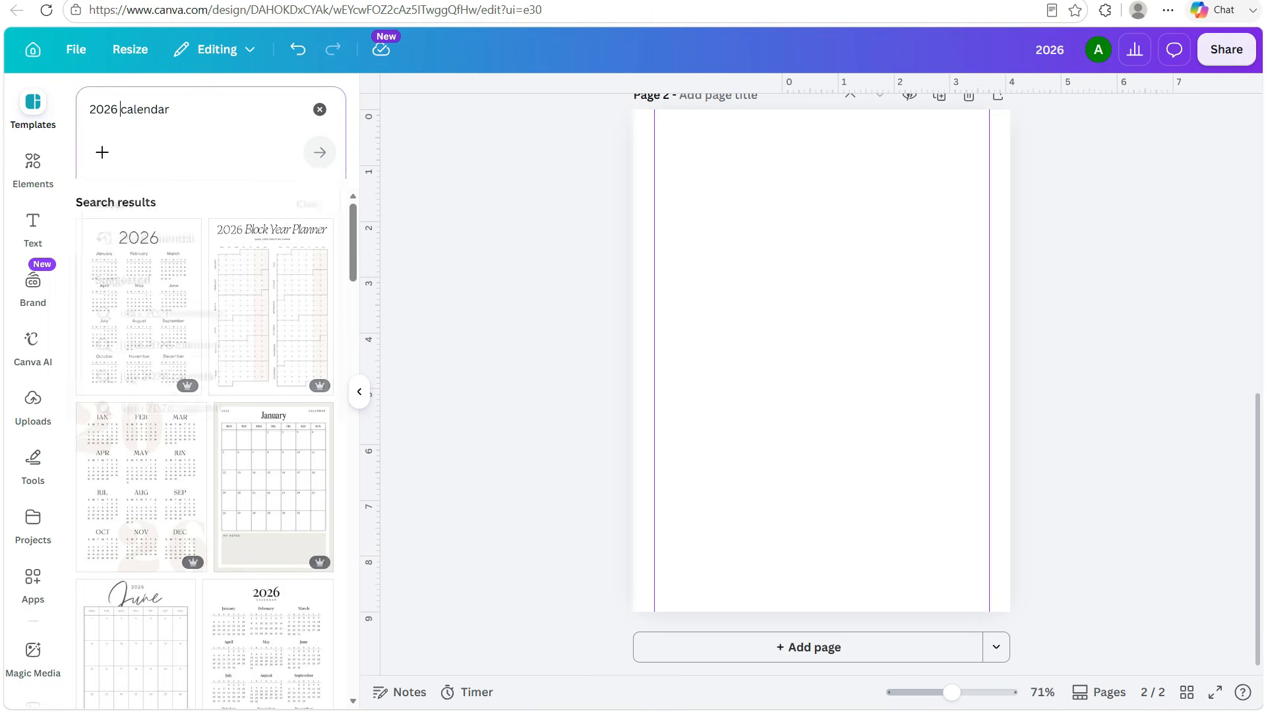
pyautogui.press('BackSpace')
pyautogui.press('BackSpace')
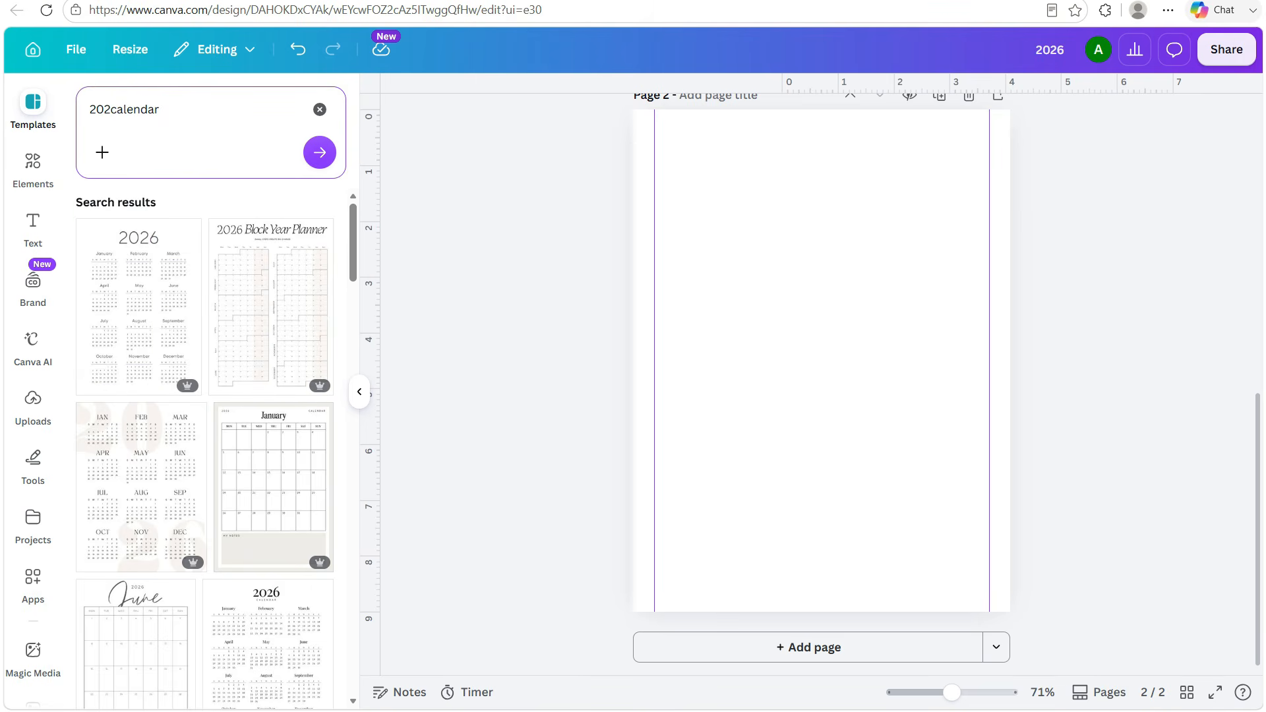
pyautogui.write('7')
pyautogui.press('Return')
pyautogui.click(257, 633)
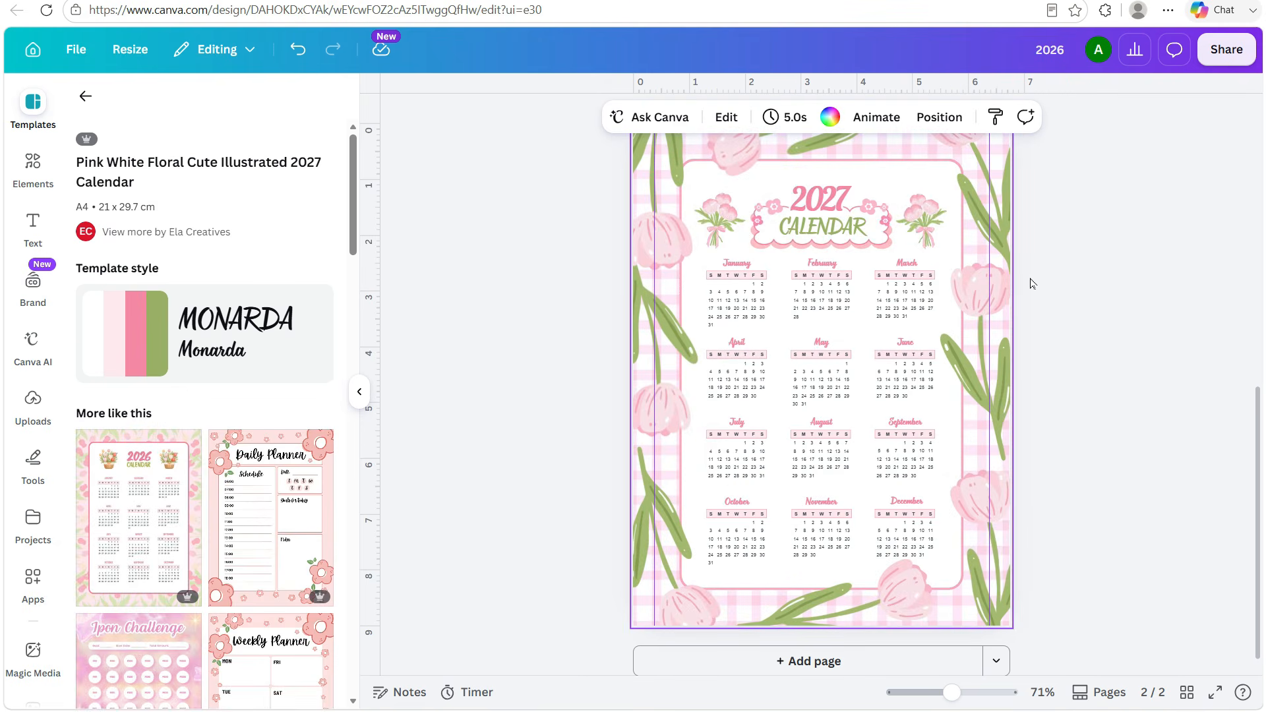
# Delete the large tulip illustrations around the border of the 2027 calendar page
pyautogui.click(653, 206)
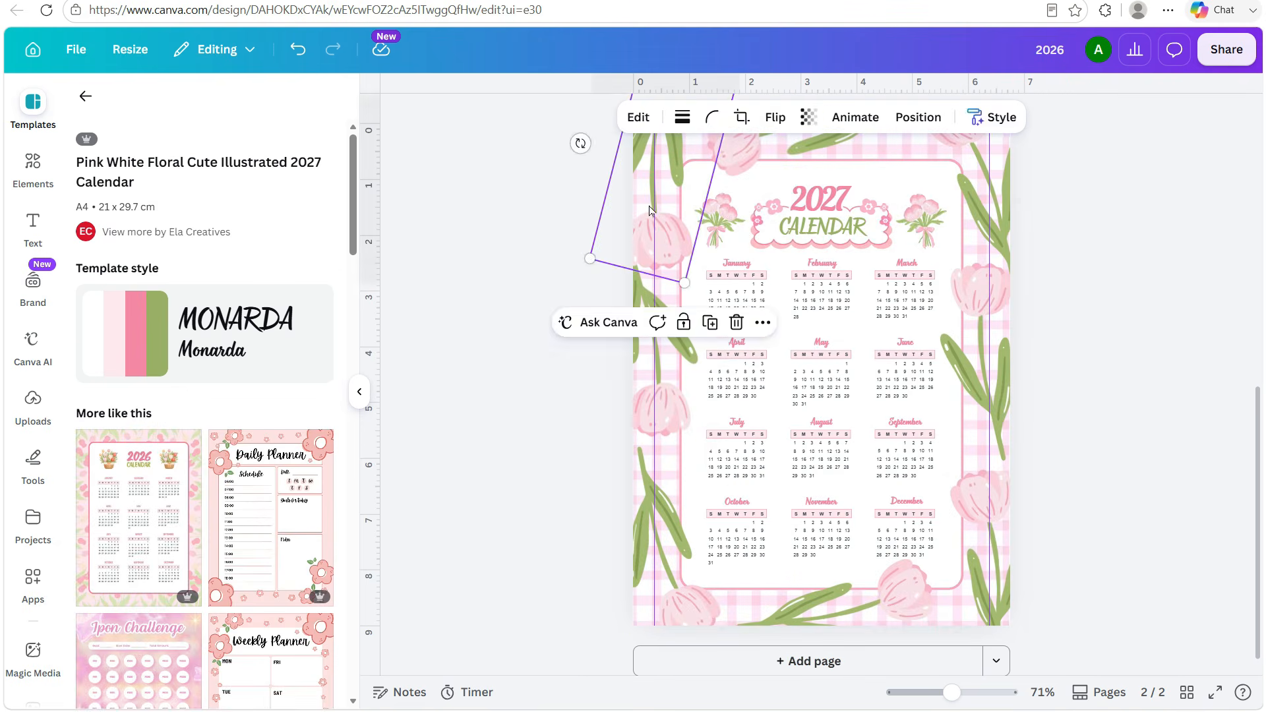
pyautogui.press('Delete')
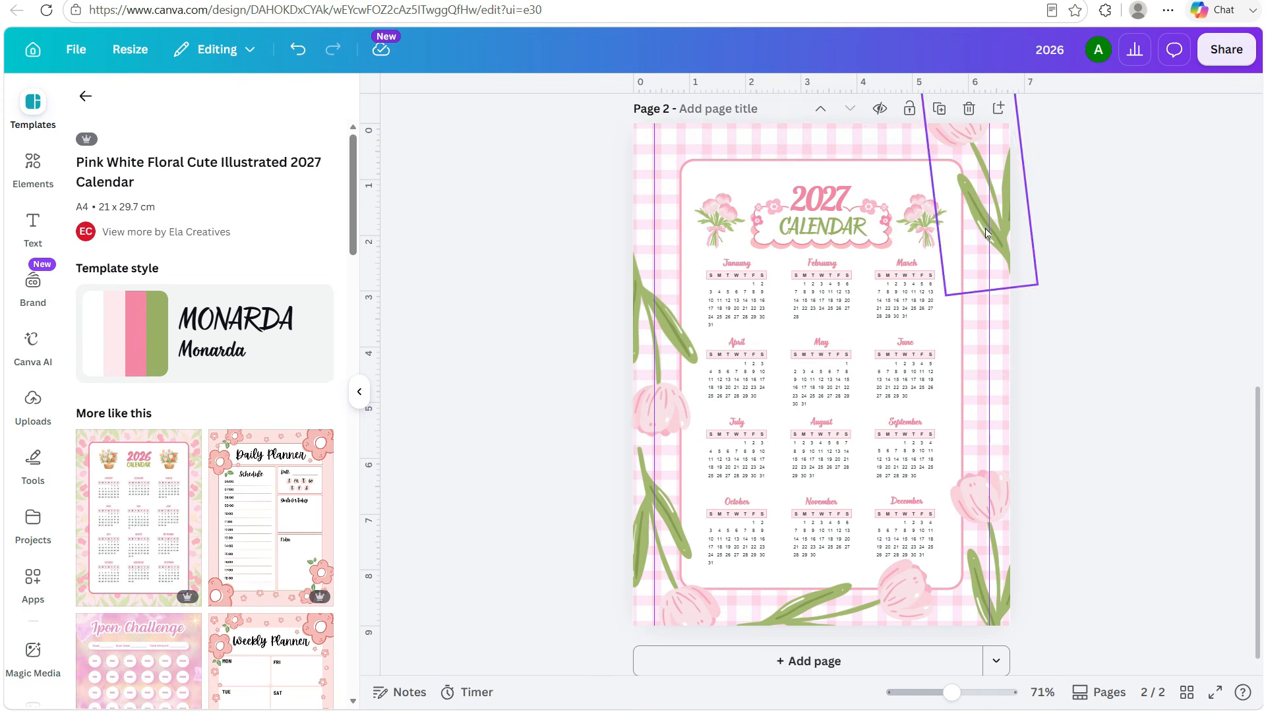
pyautogui.click(985, 228)
pyautogui.press('Delete')
pyautogui.click(996, 597)
pyautogui.press('Delete')
pyautogui.click(915, 604)
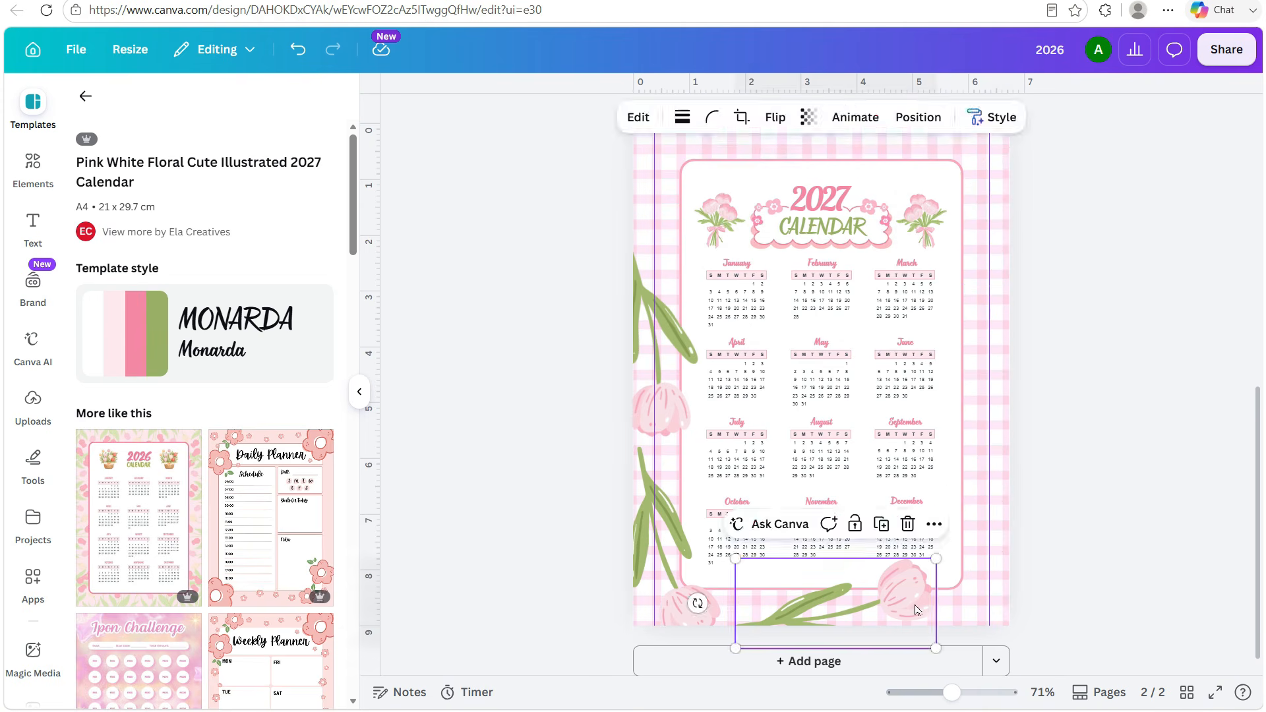
pyautogui.press('Delete')
pyautogui.click(697, 599)
pyautogui.press('Delete')
pyautogui.click(653, 346)
pyautogui.press('Delete')
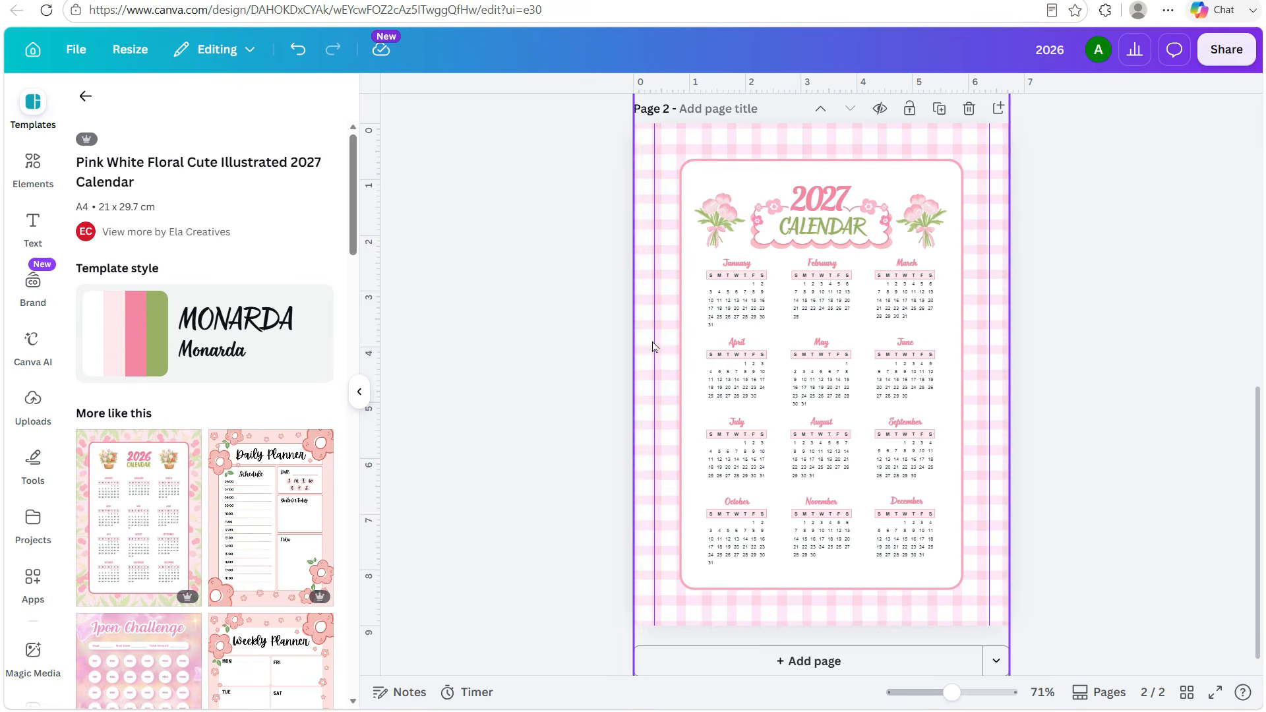
# Add the uploaded blue Cinnamoroll faces pattern to the 2027 calendar page and set it as the page background
pyautogui.click(33, 404)
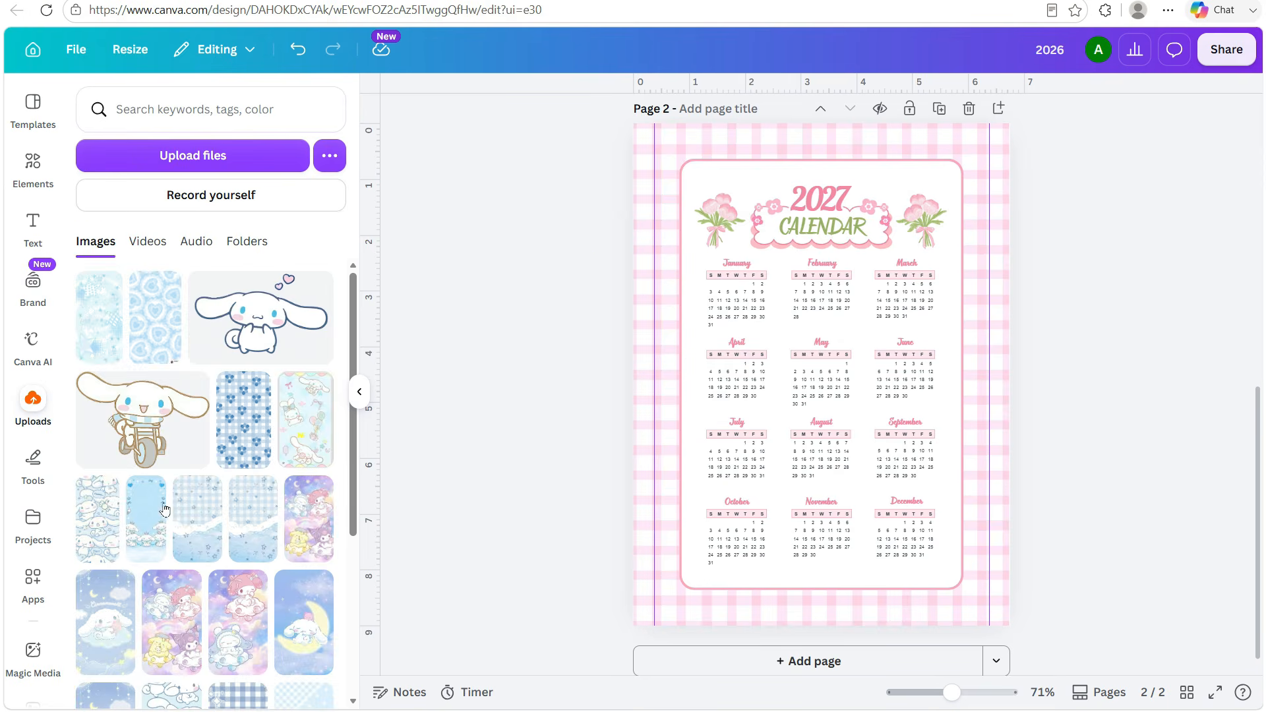
pyautogui.click(98, 515)
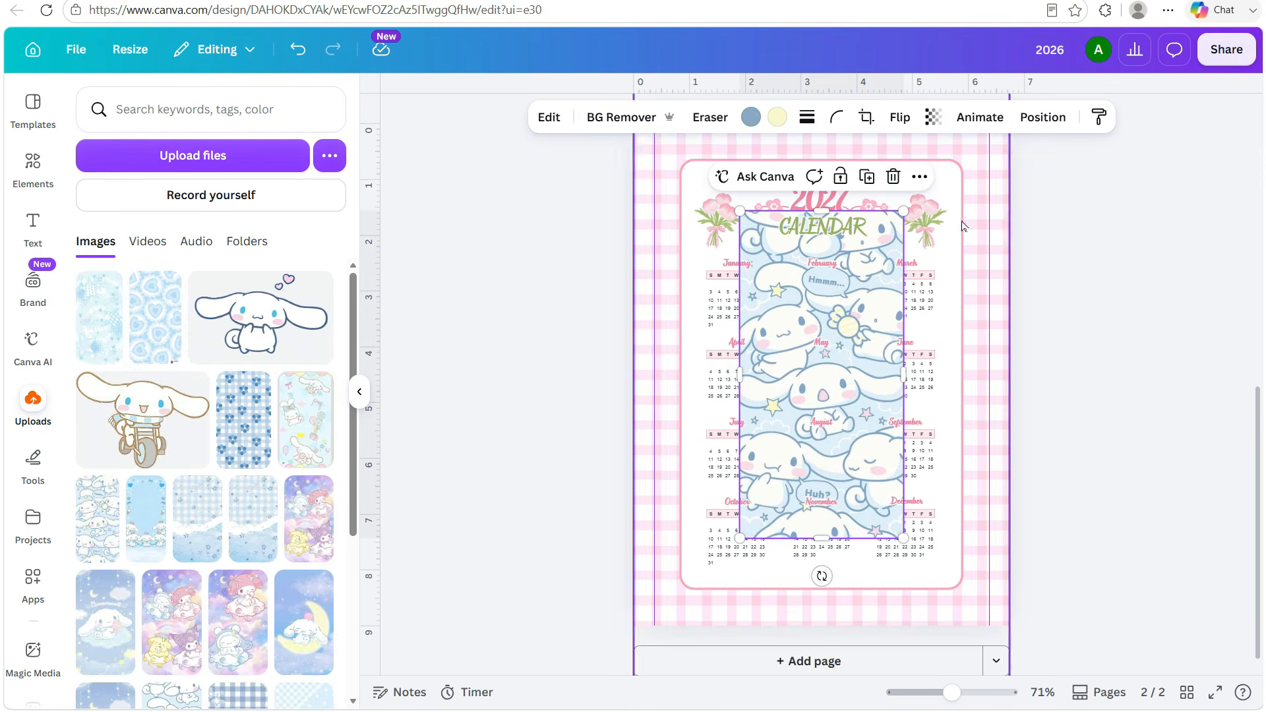
pyautogui.click(920, 177)
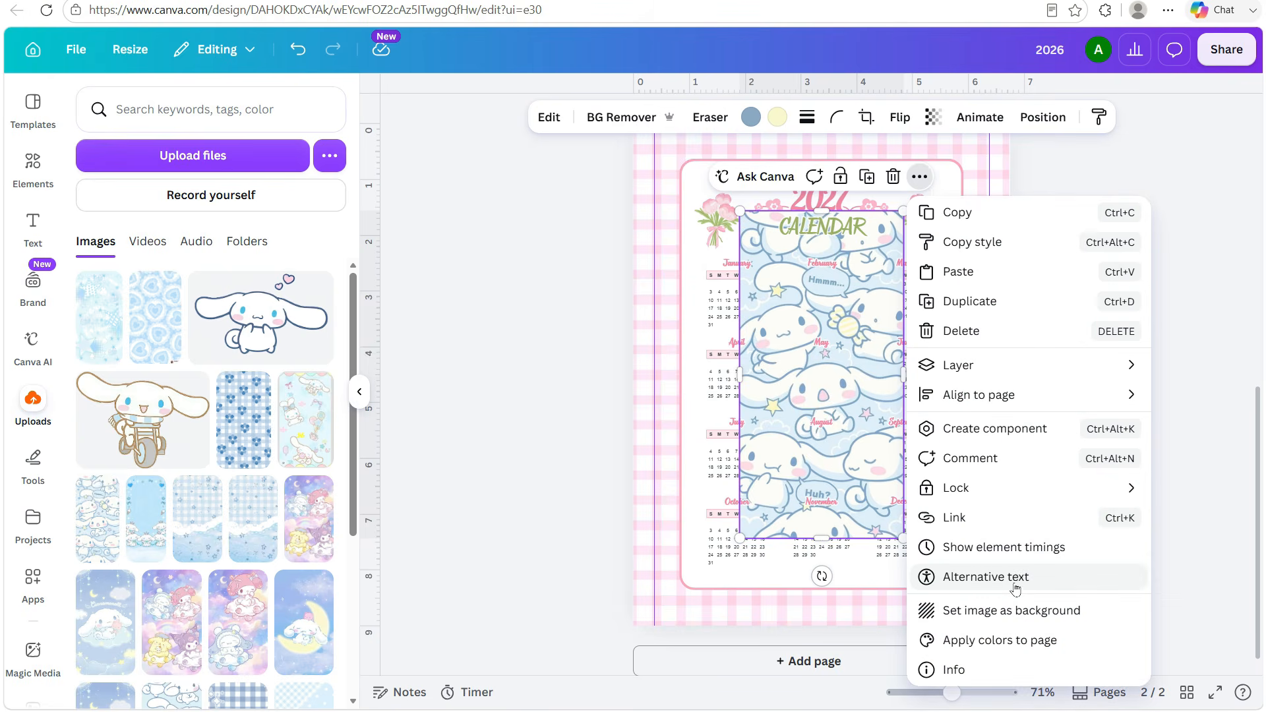
pyautogui.click(1007, 612)
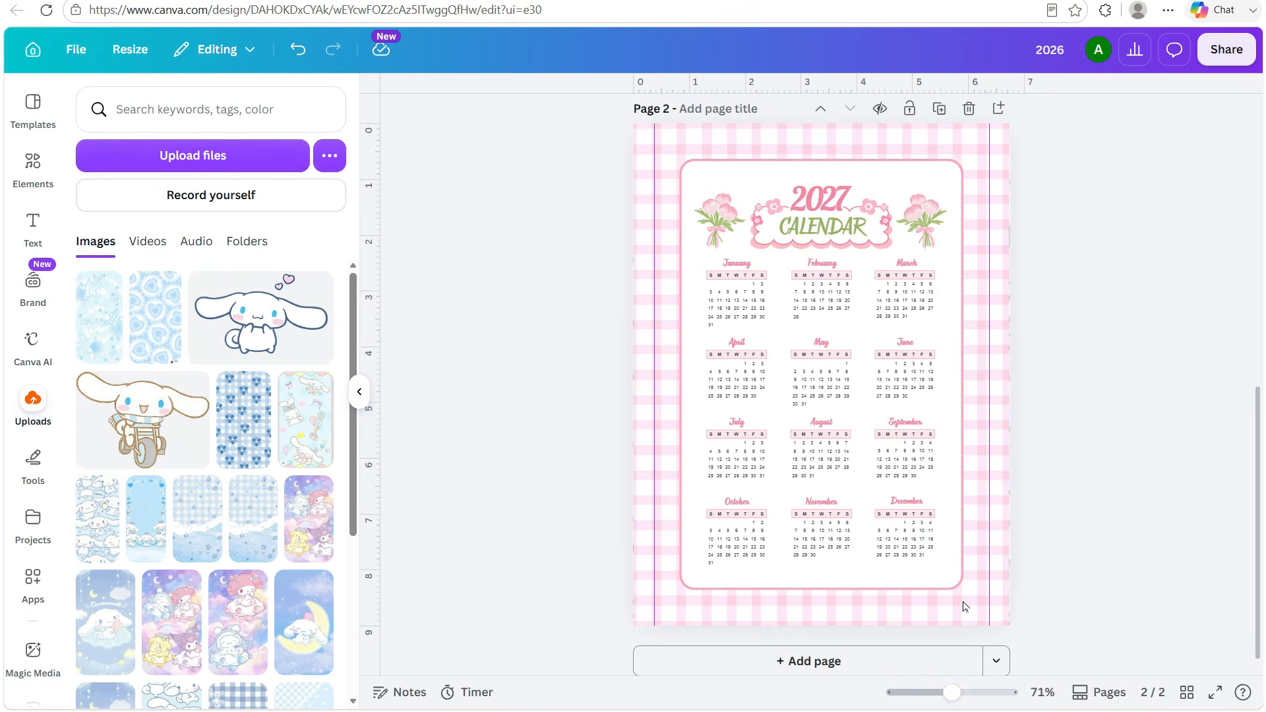
# Delete the pink gingham pattern pieces covering the 2027 page's background
pyautogui.click(973, 605)
pyautogui.click(978, 606)
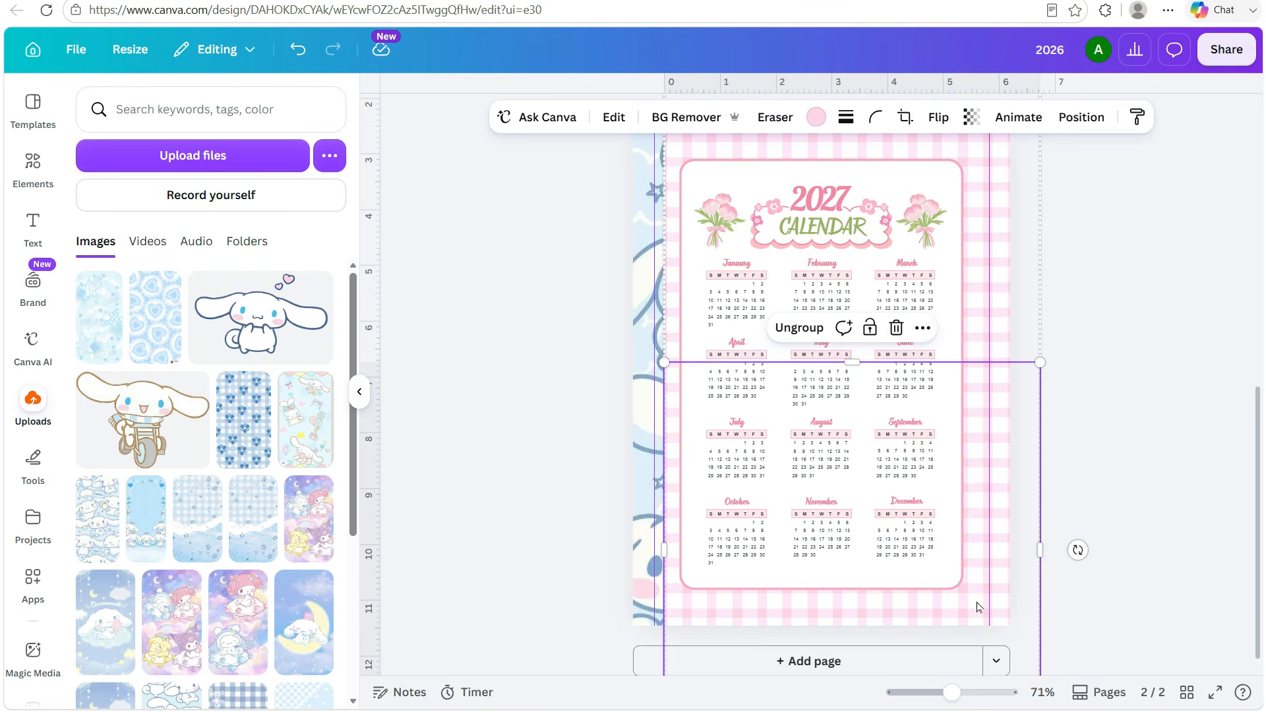
pyautogui.hotkey('ctrl', 'z')
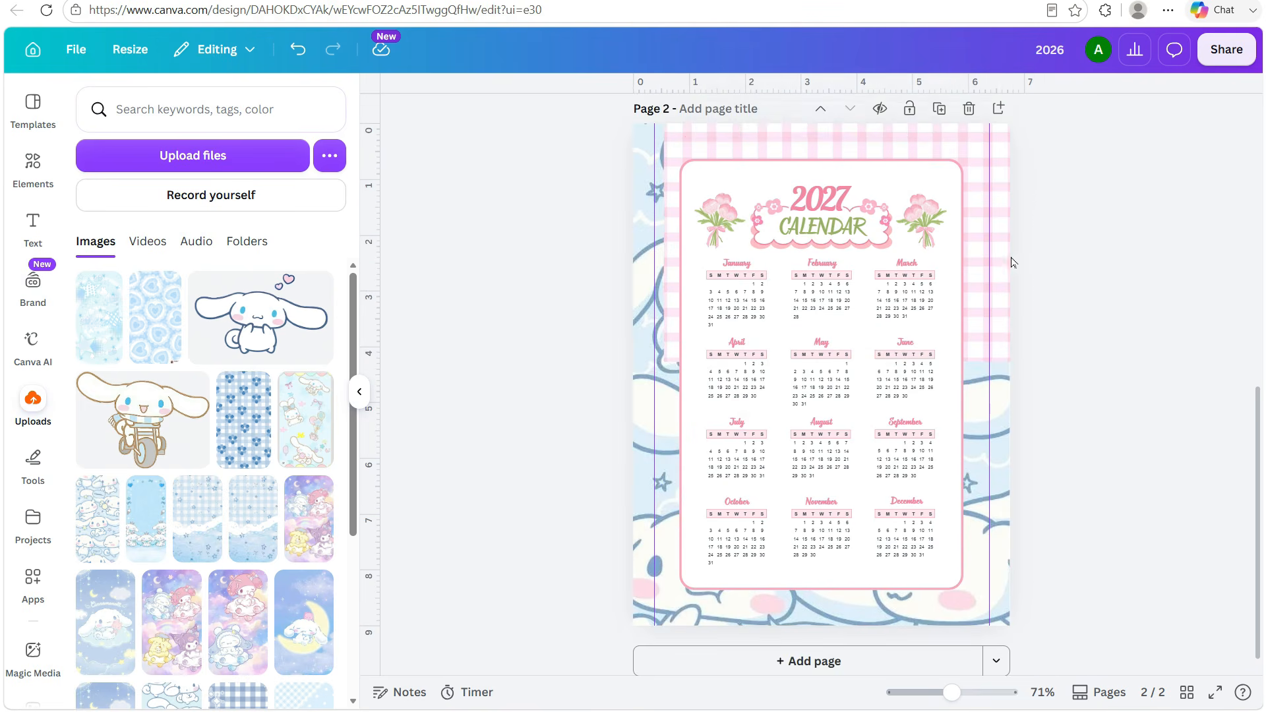
pyautogui.hotkey('ctrl', 'z')
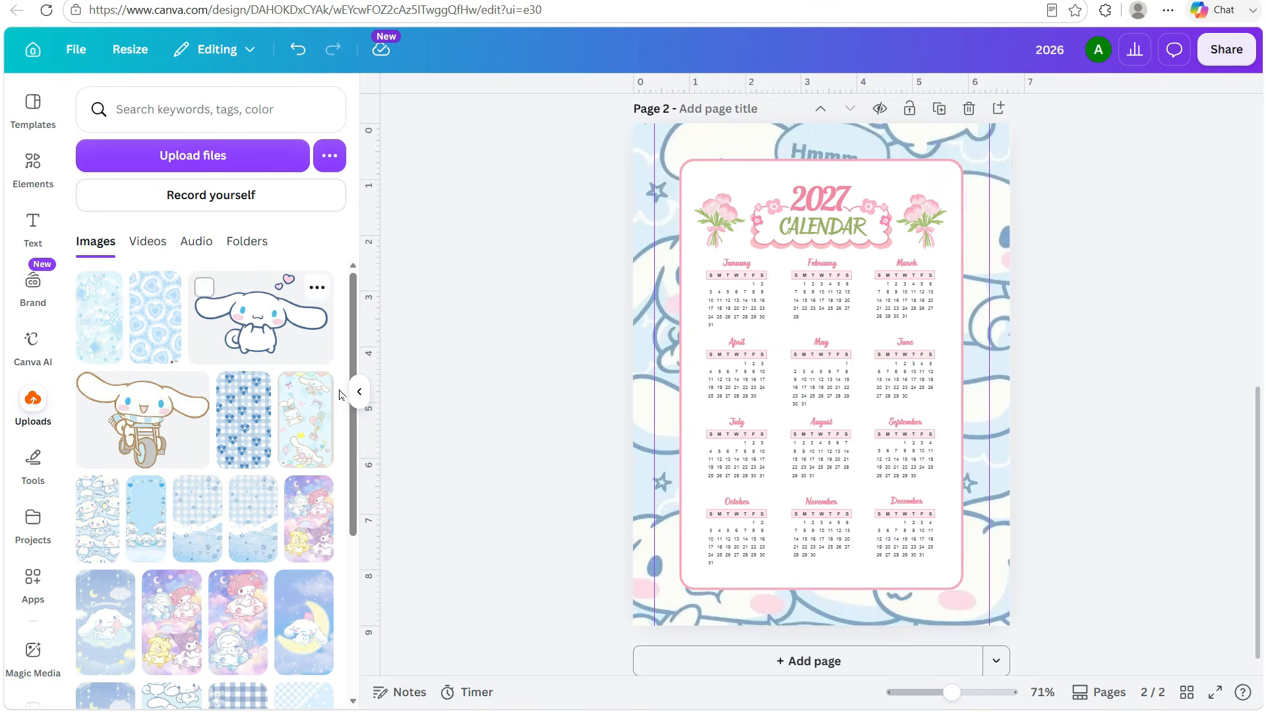
# Delete the two flower bouquets and the pink floral frame around the 2027 calendar heading
pyautogui.click(360, 391)
pyautogui.click(773, 221)
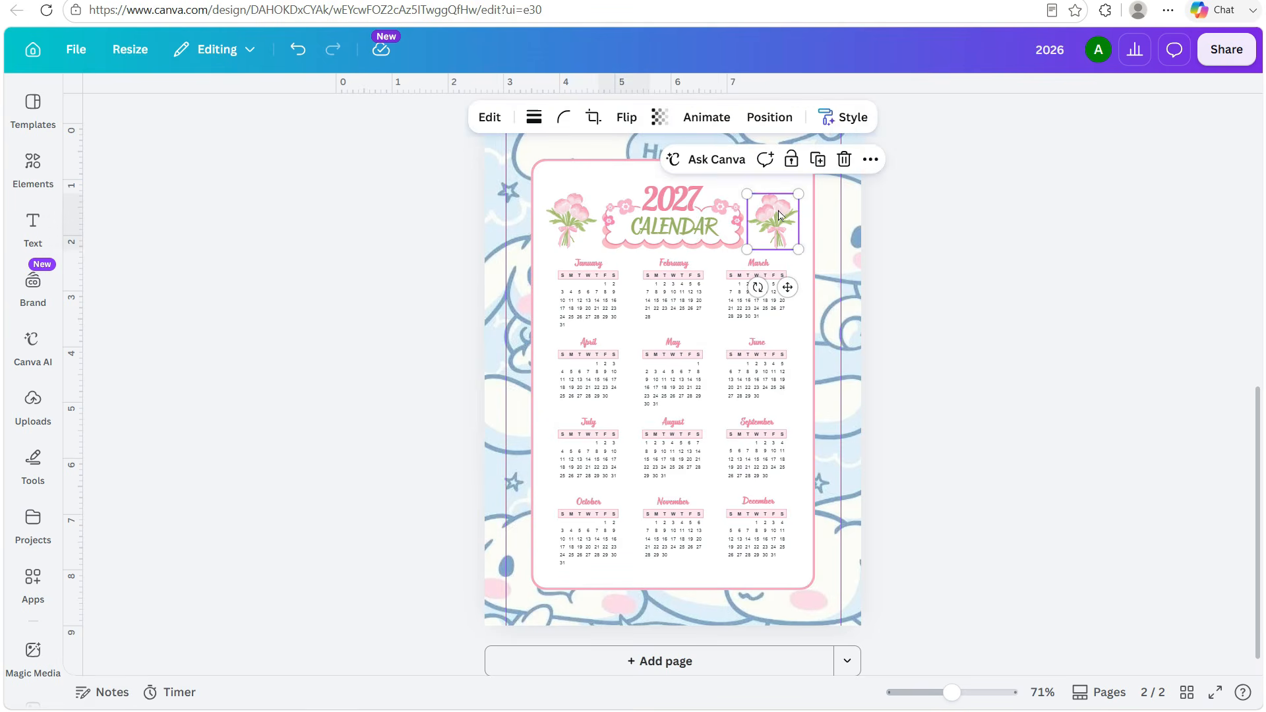
pyautogui.press('Delete')
pyautogui.click(577, 231)
pyautogui.press('Delete')
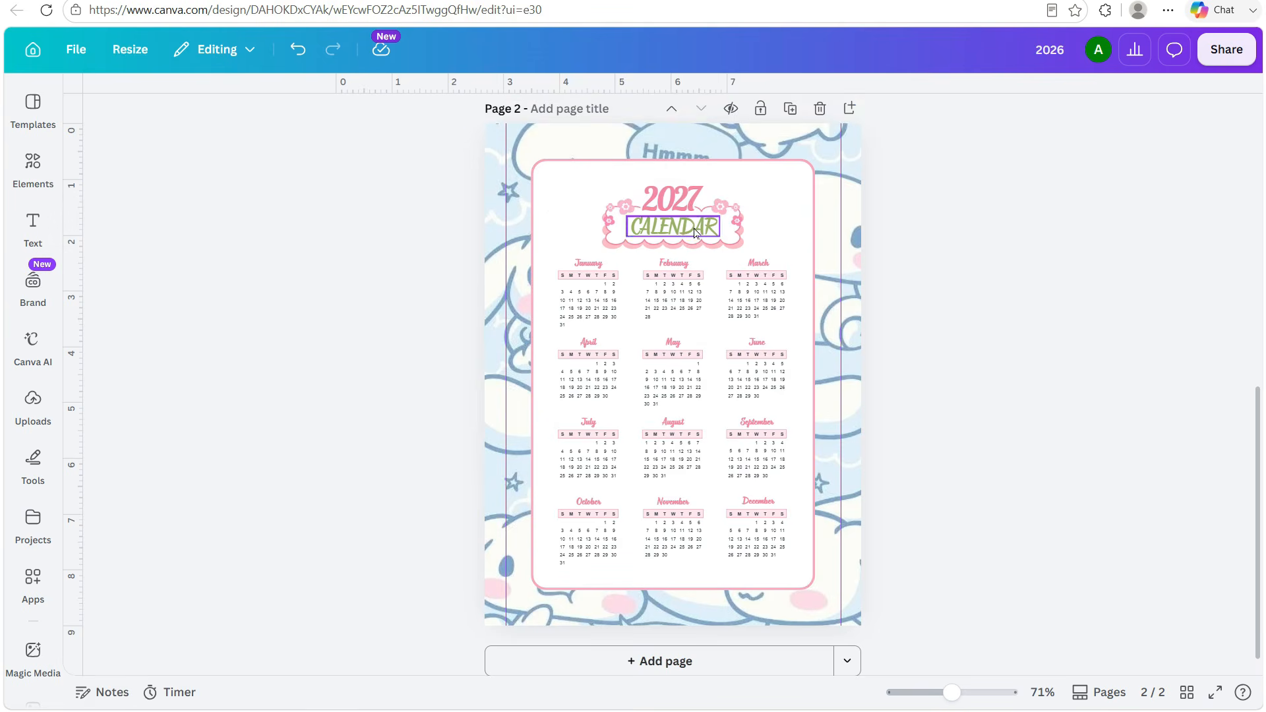
pyautogui.click(738, 238)
pyautogui.click(736, 237)
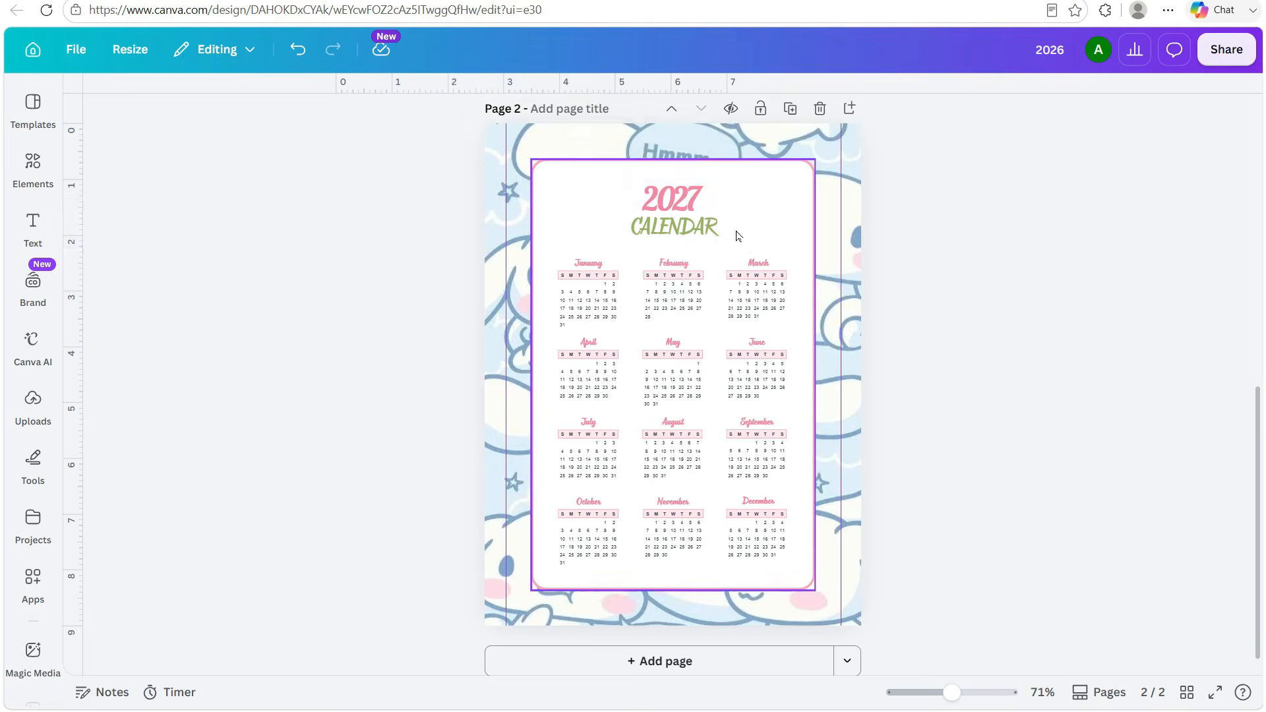
# Set the "2027" heading's font to Chewy and the "CALENDAR" heading's font to Genty Sans
pyautogui.click(694, 207)
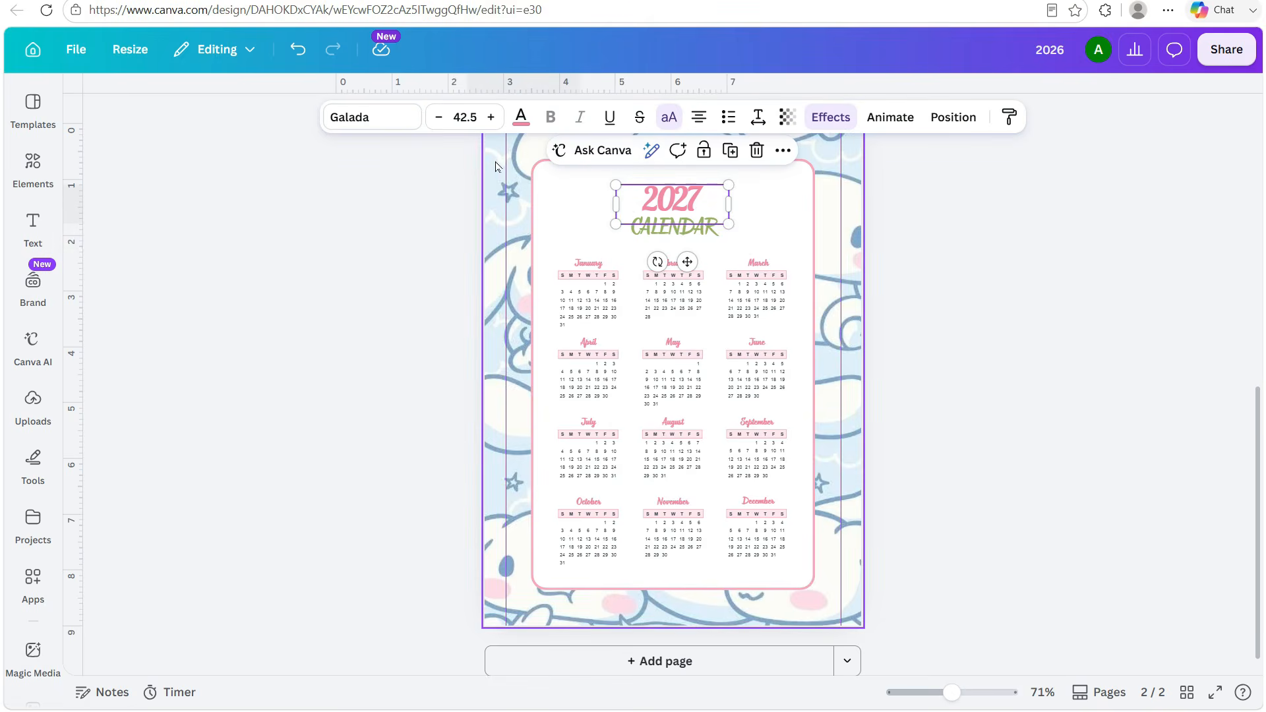
pyautogui.click(379, 118)
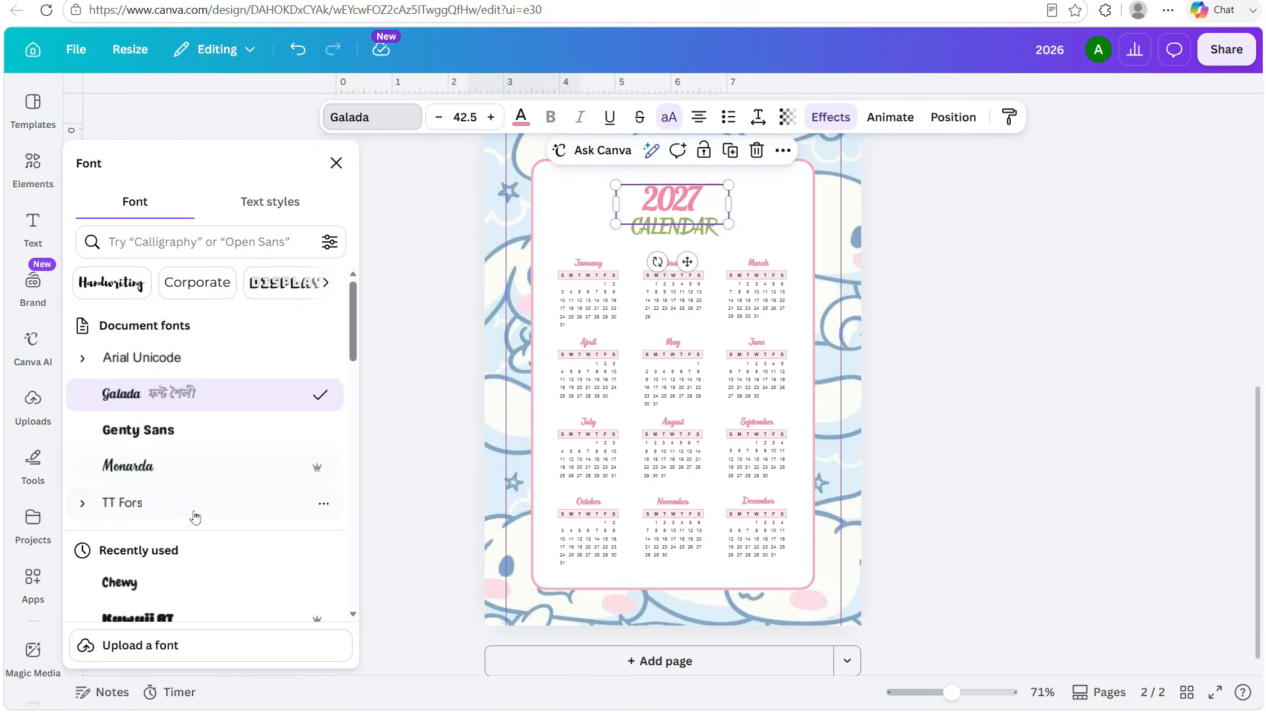
pyautogui.click(161, 581)
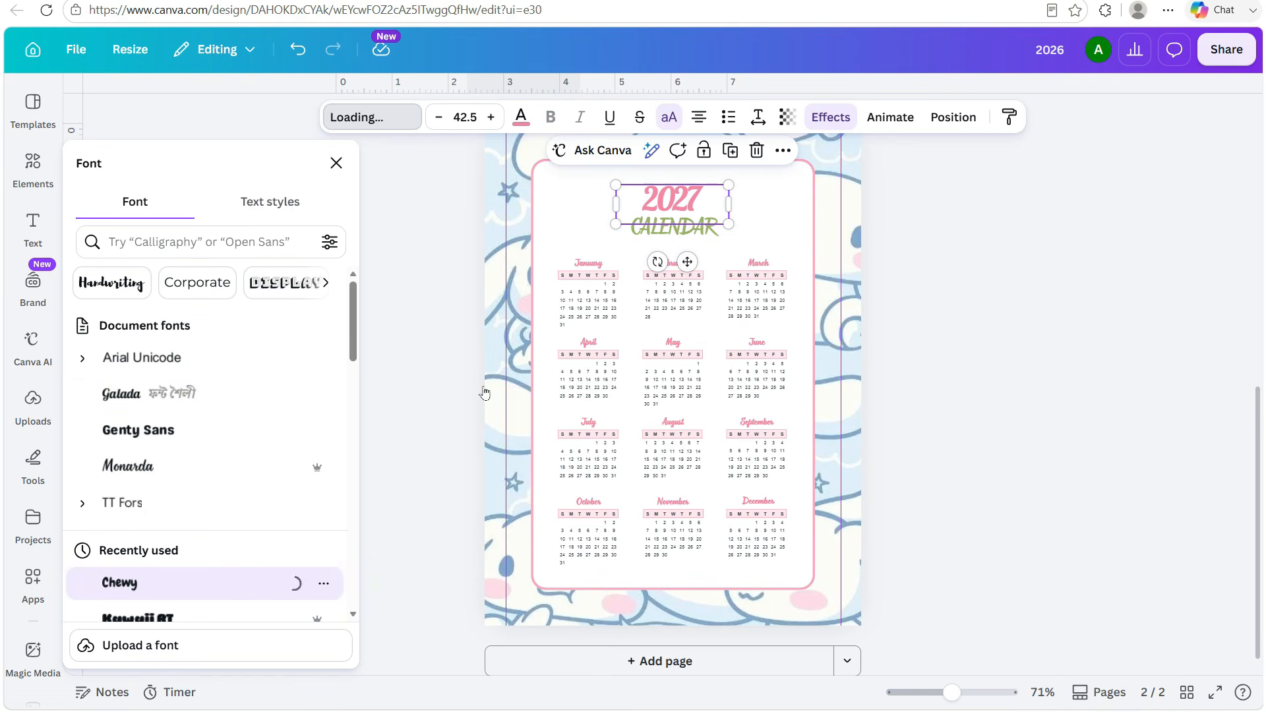
pyautogui.click(652, 231)
pyautogui.click(168, 582)
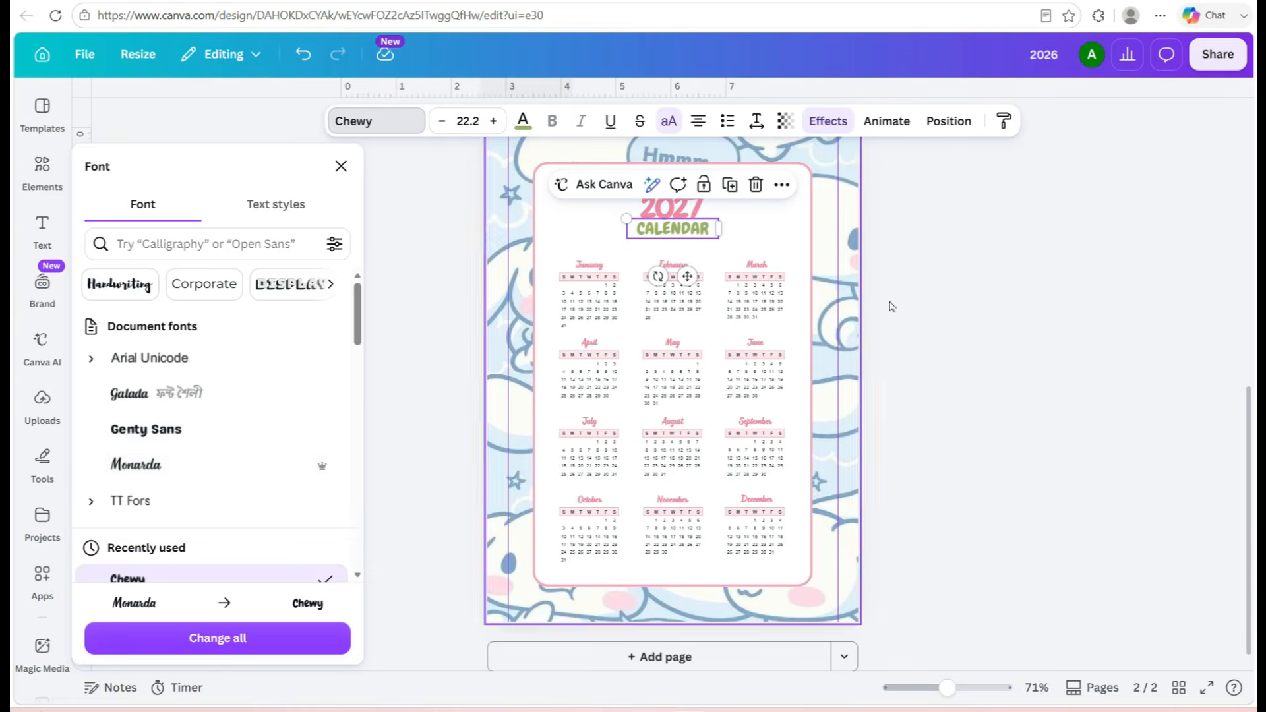
pyautogui.click(153, 430)
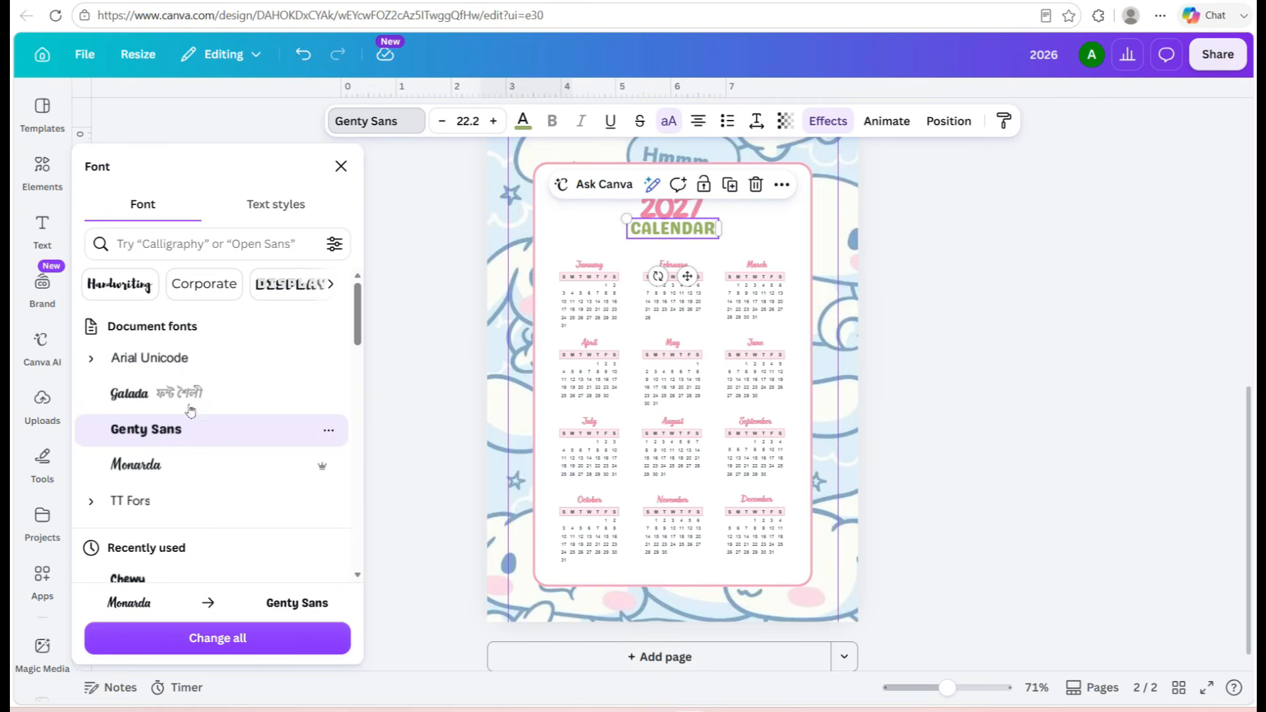
pyautogui.click(1024, 300)
# Enlarge the "2027" heading to about size 77.9 and scale up the "CALENDAR" heading centered beneath it
pyautogui.click(653, 211)
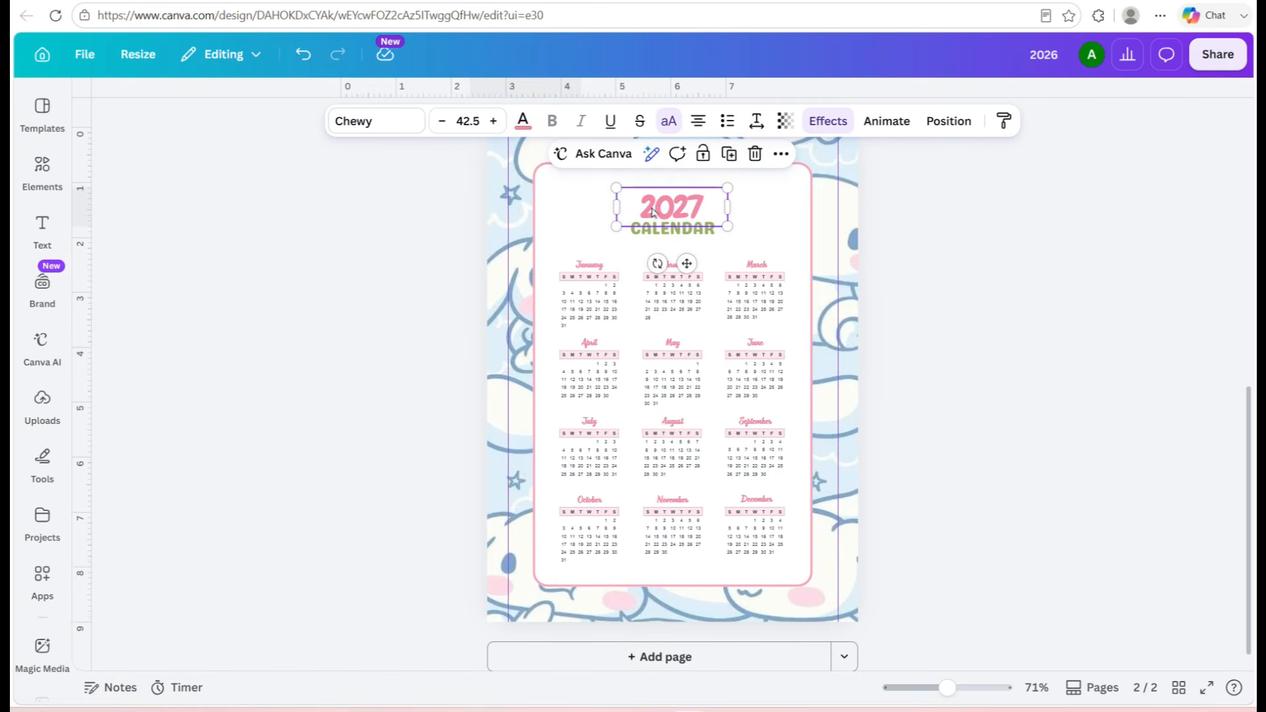
pyautogui.moveTo(618, 188); pyautogui.dragTo(527, 196)
pyautogui.click(663, 230)
pyautogui.moveTo(597, 228); pyautogui.dragTo(623, 232)
pyautogui.click(973, 327)
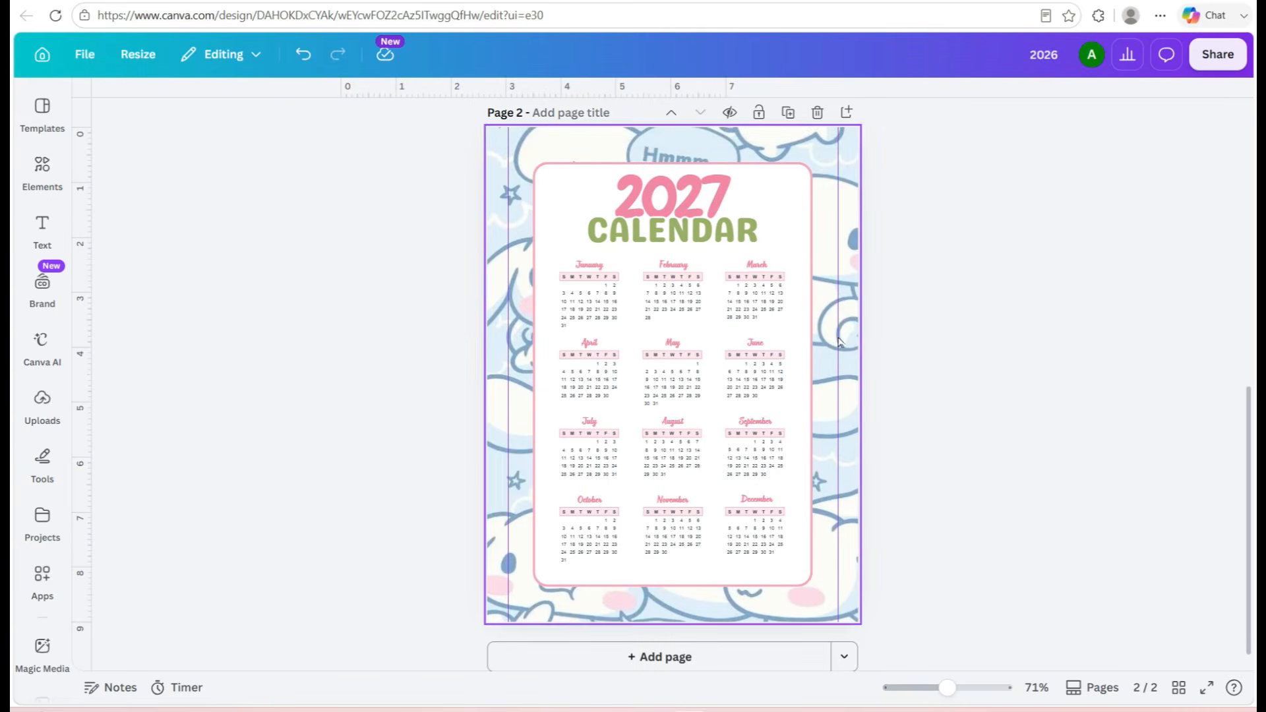
# Give the translucent calendar panel on the 2026 page a solid medium blue border with a stroke weight of 4
pyautogui.click(542, 169)
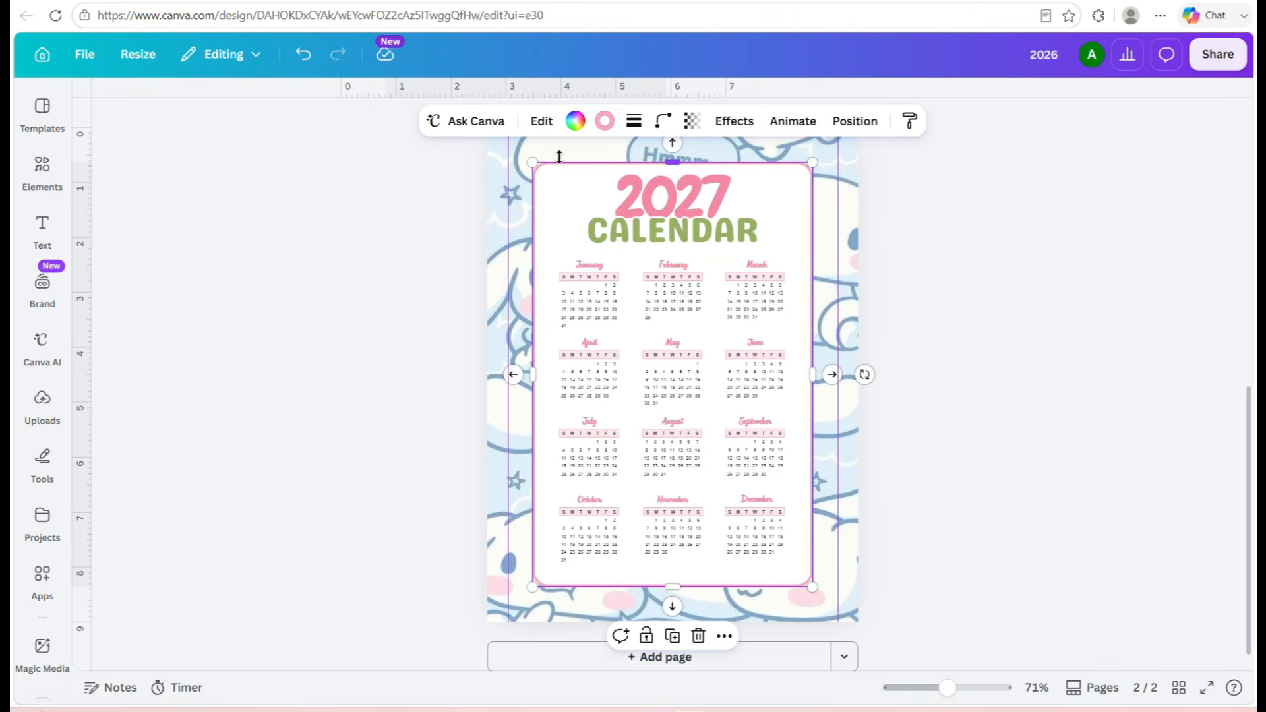
pyautogui.scroll(10, 814, 199)
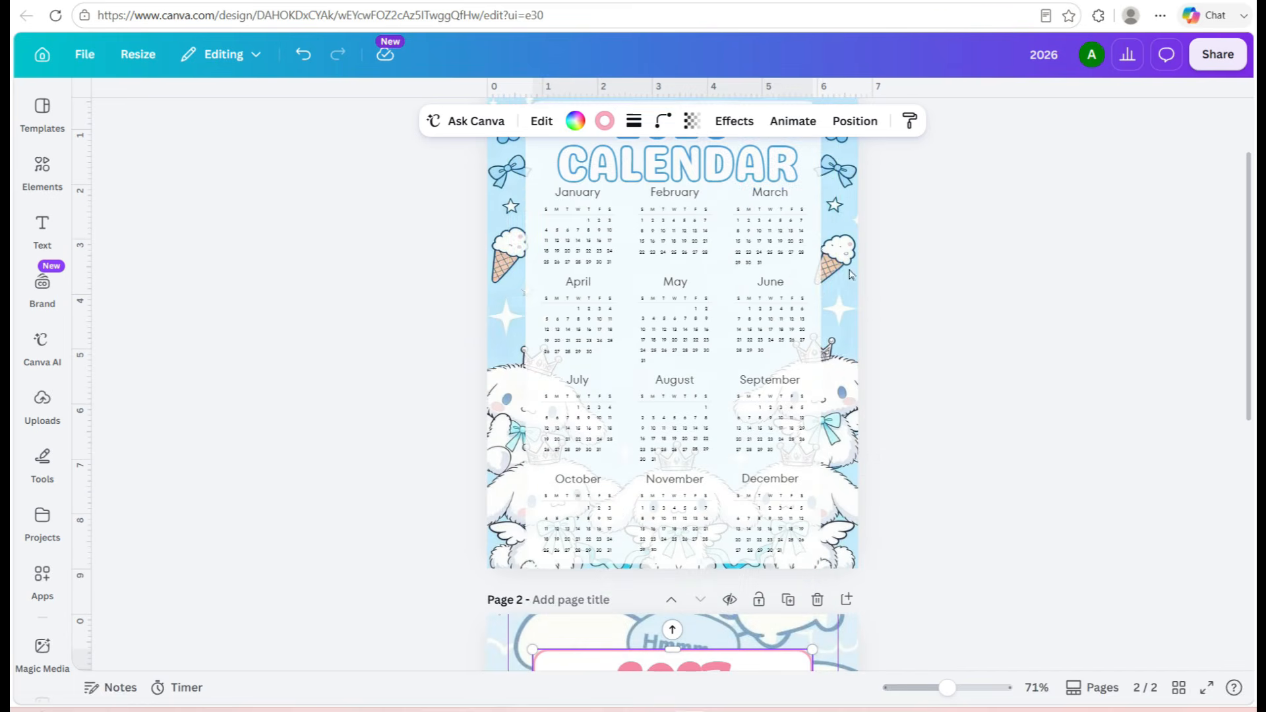
pyautogui.scroll(3, 894, 353)
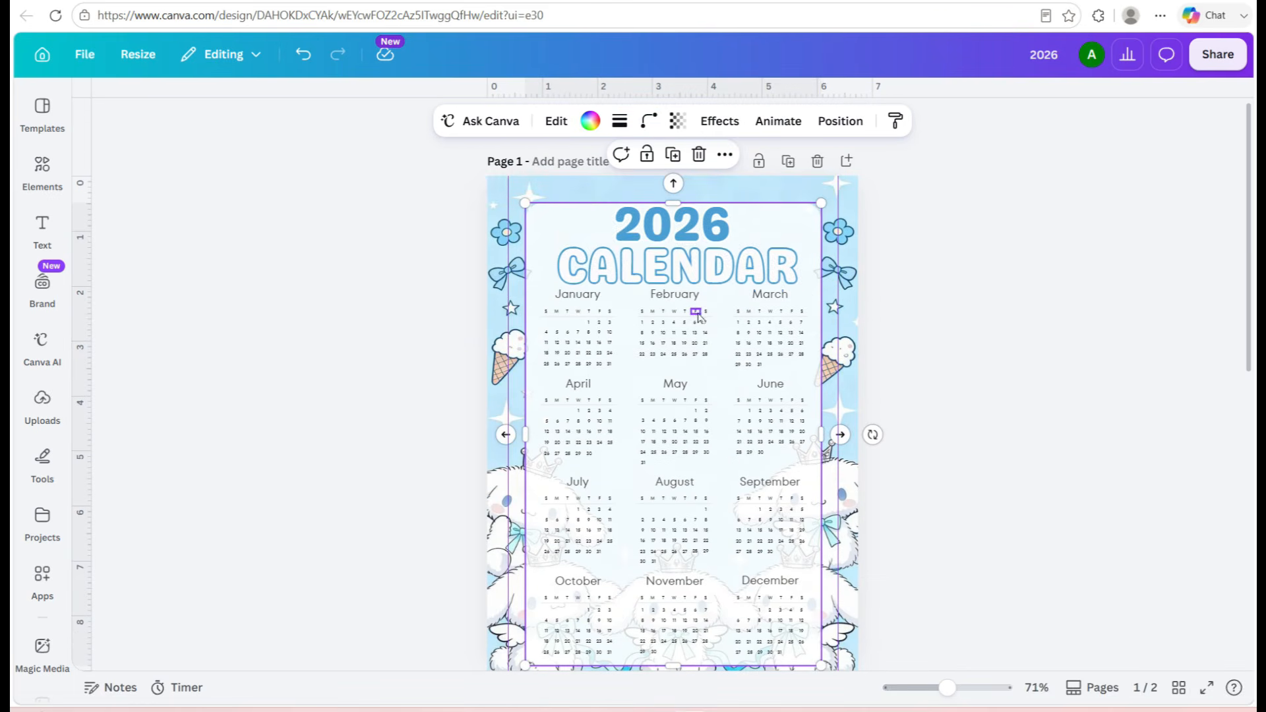
pyautogui.click(620, 122)
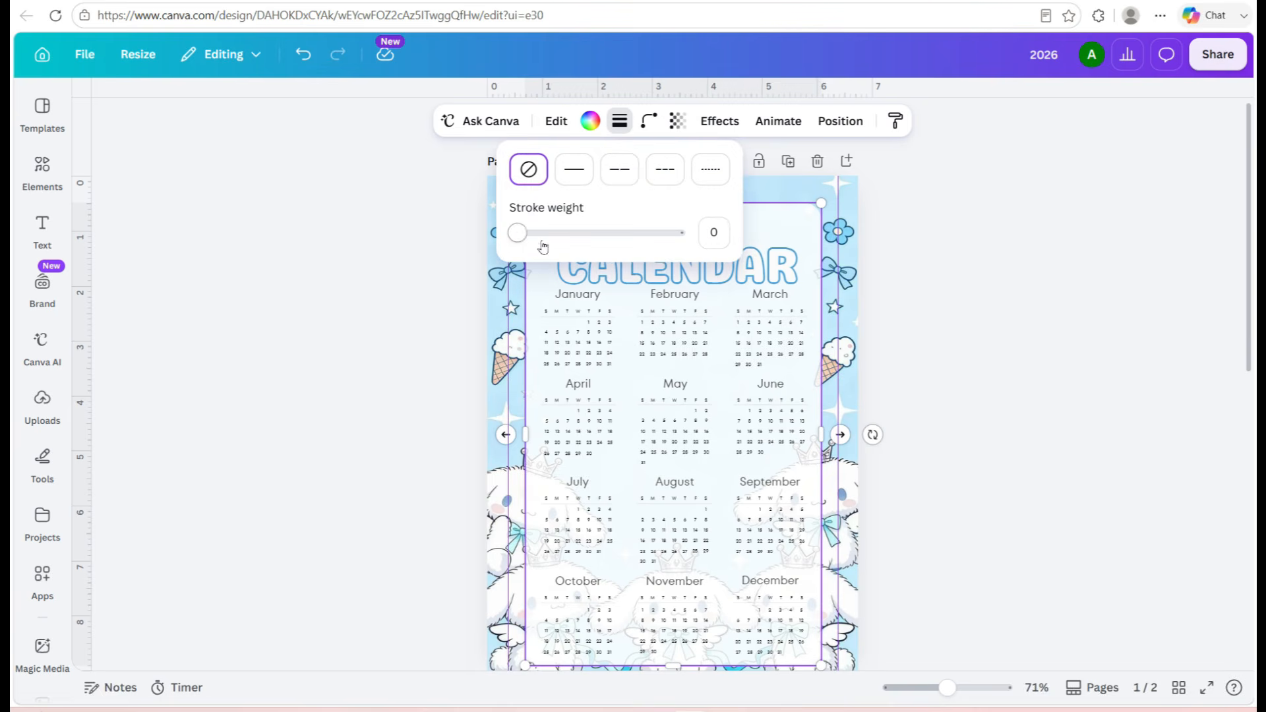
pyautogui.moveTo(523, 233); pyautogui.dragTo(522, 233)
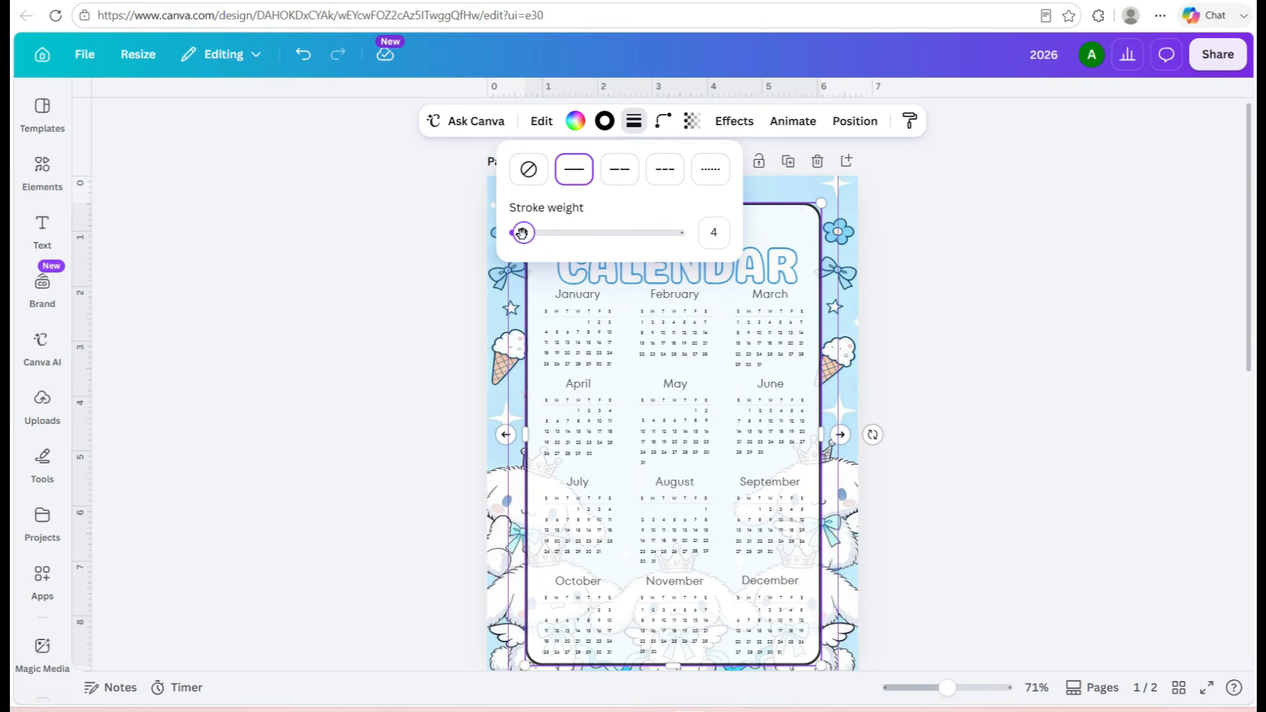
pyautogui.click(601, 122)
pyautogui.click(293, 578)
pyautogui.click(938, 371)
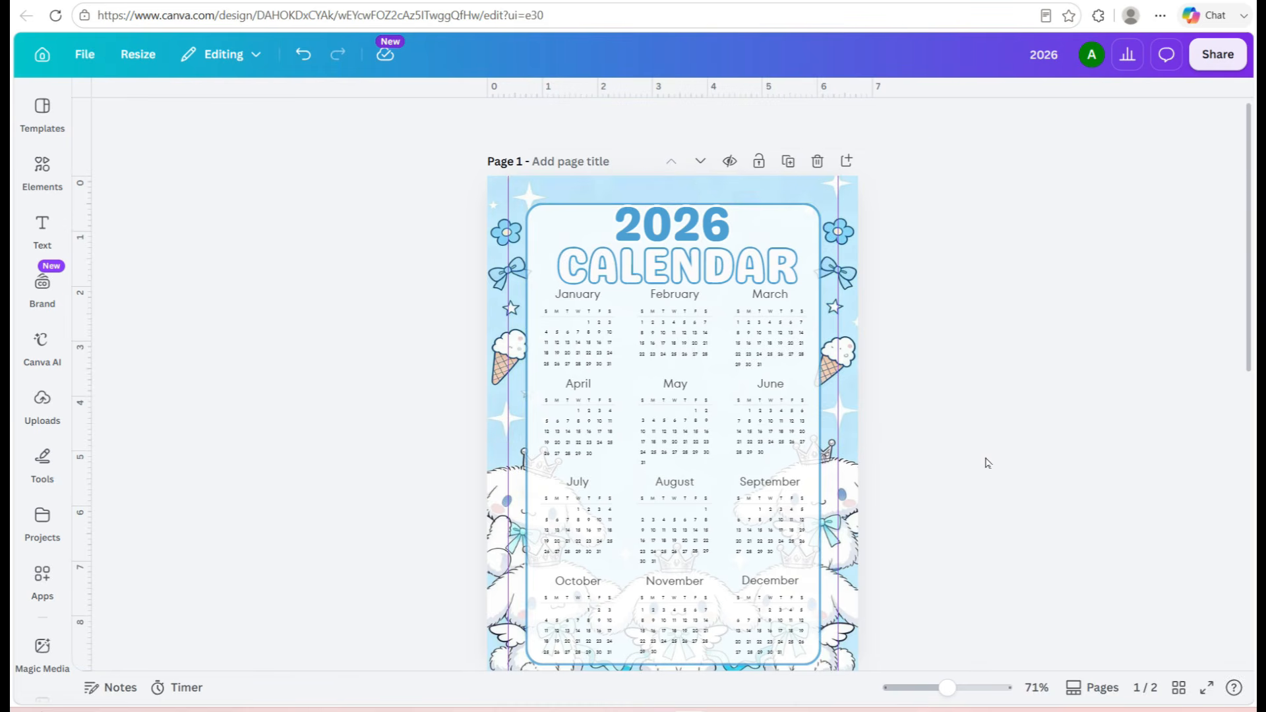
# Change the border color of the white calendar panel on the 2027 page to the design's pale pink
pyautogui.scroll(-8, 966, 430)
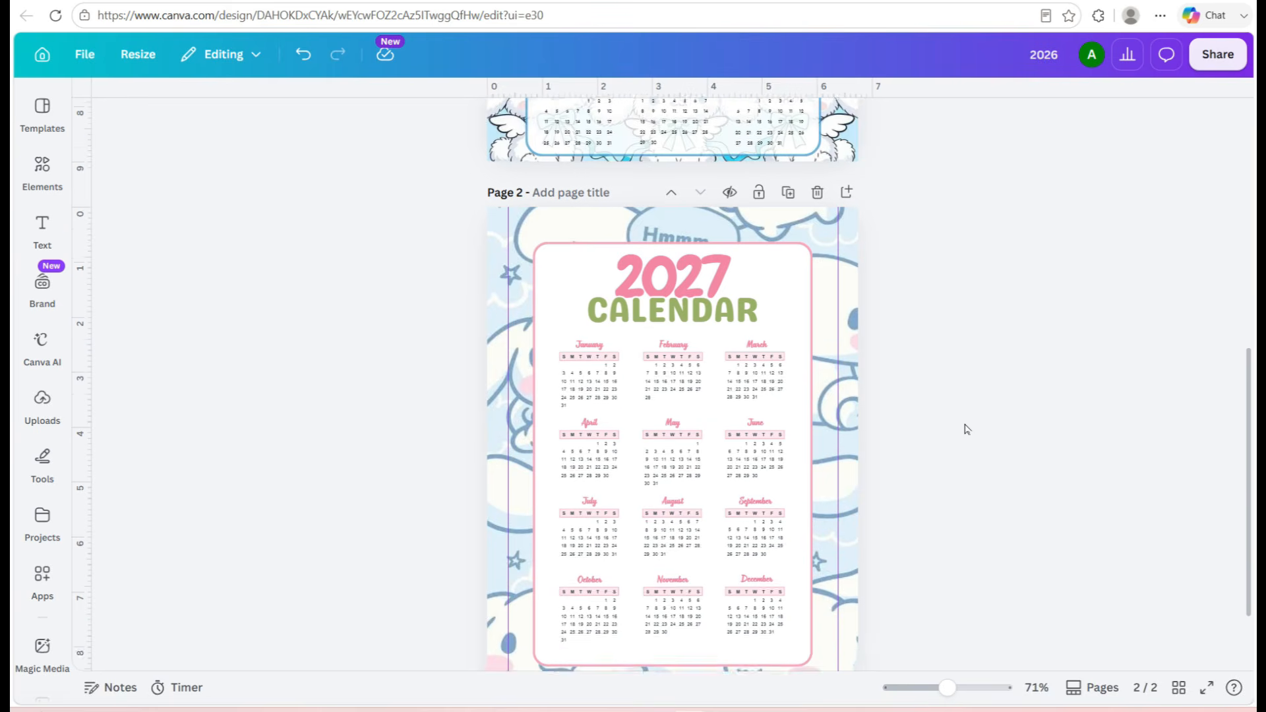
pyautogui.scroll(-2, 966, 429)
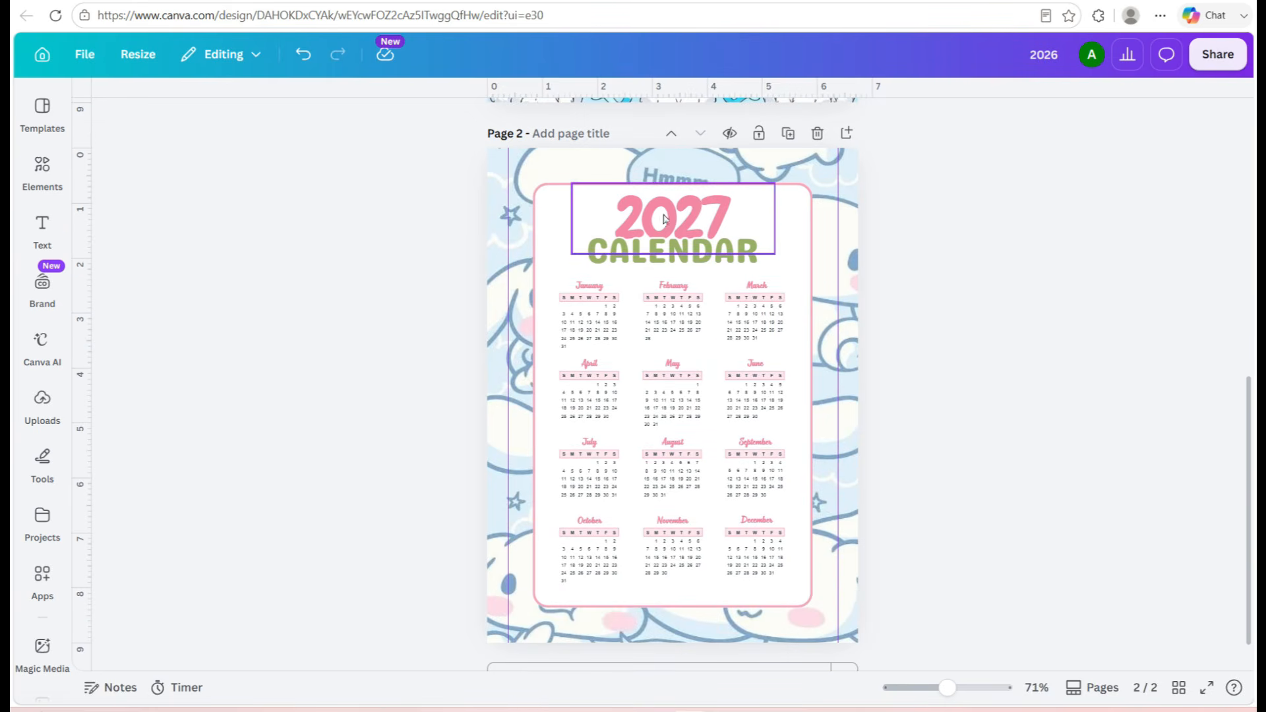
pyautogui.click(543, 255)
pyautogui.click(541, 253)
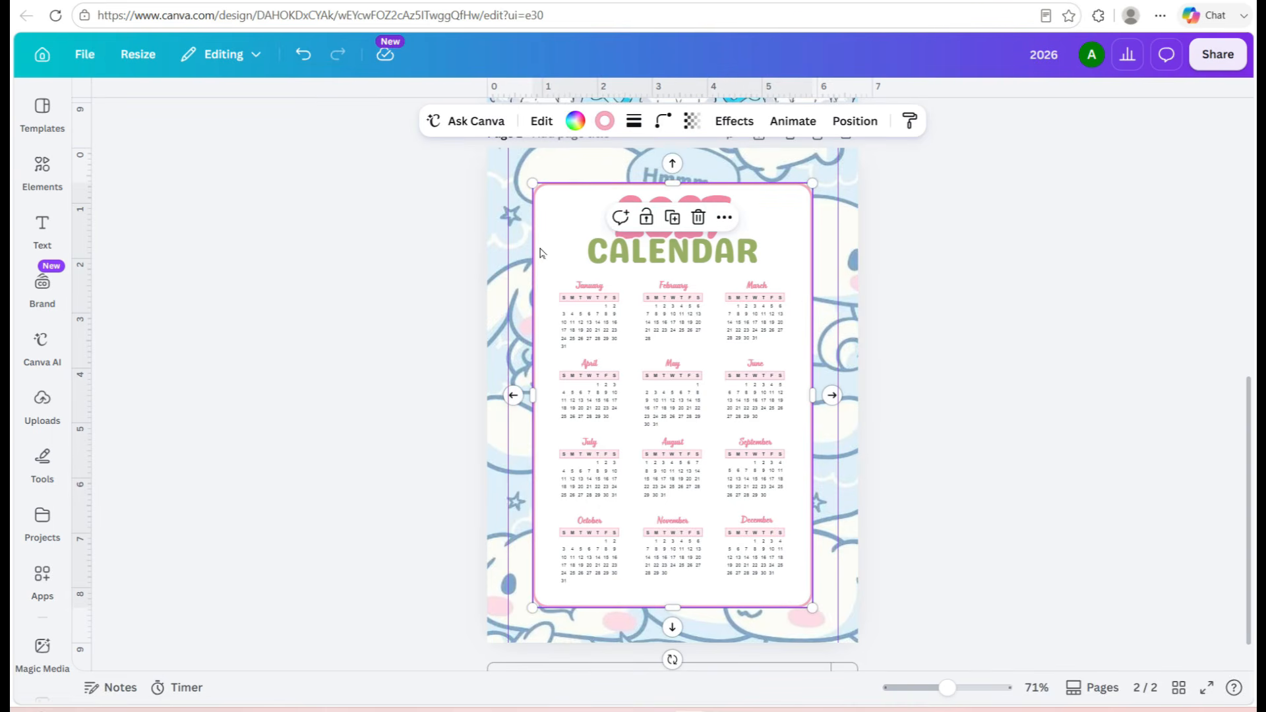
pyautogui.click(606, 120)
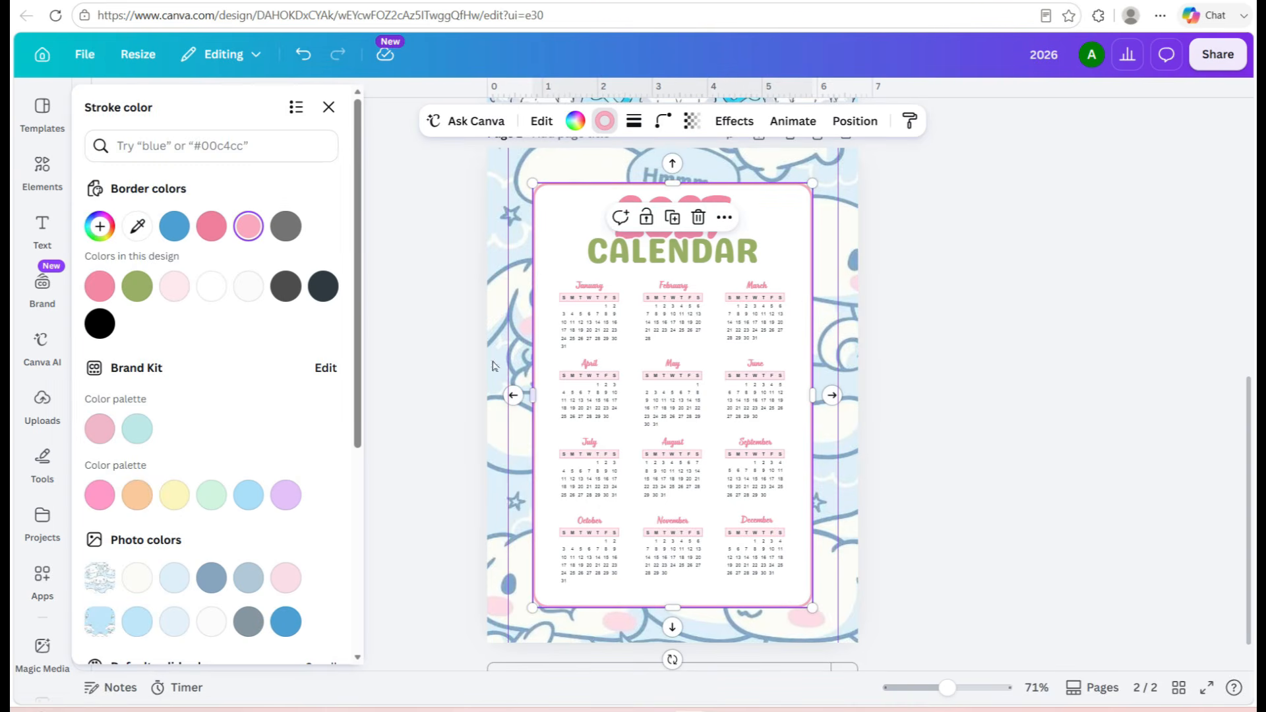
pyautogui.click(174, 285)
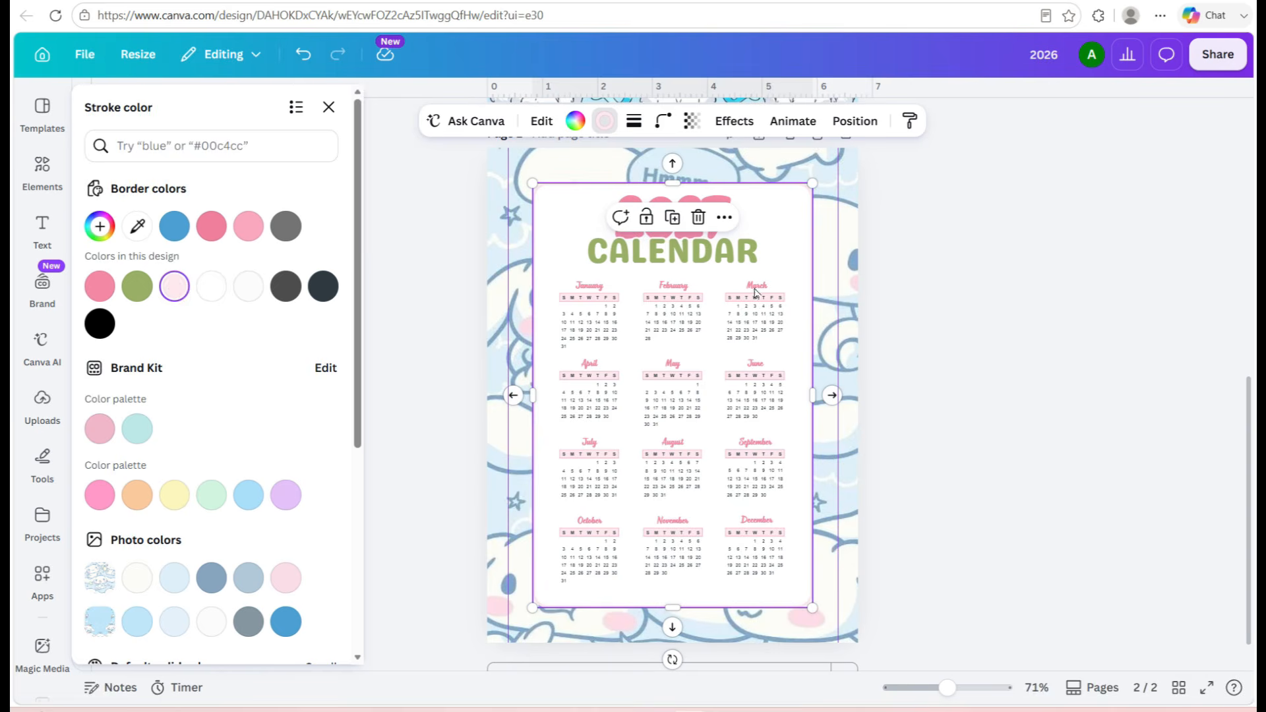
pyautogui.click(903, 275)
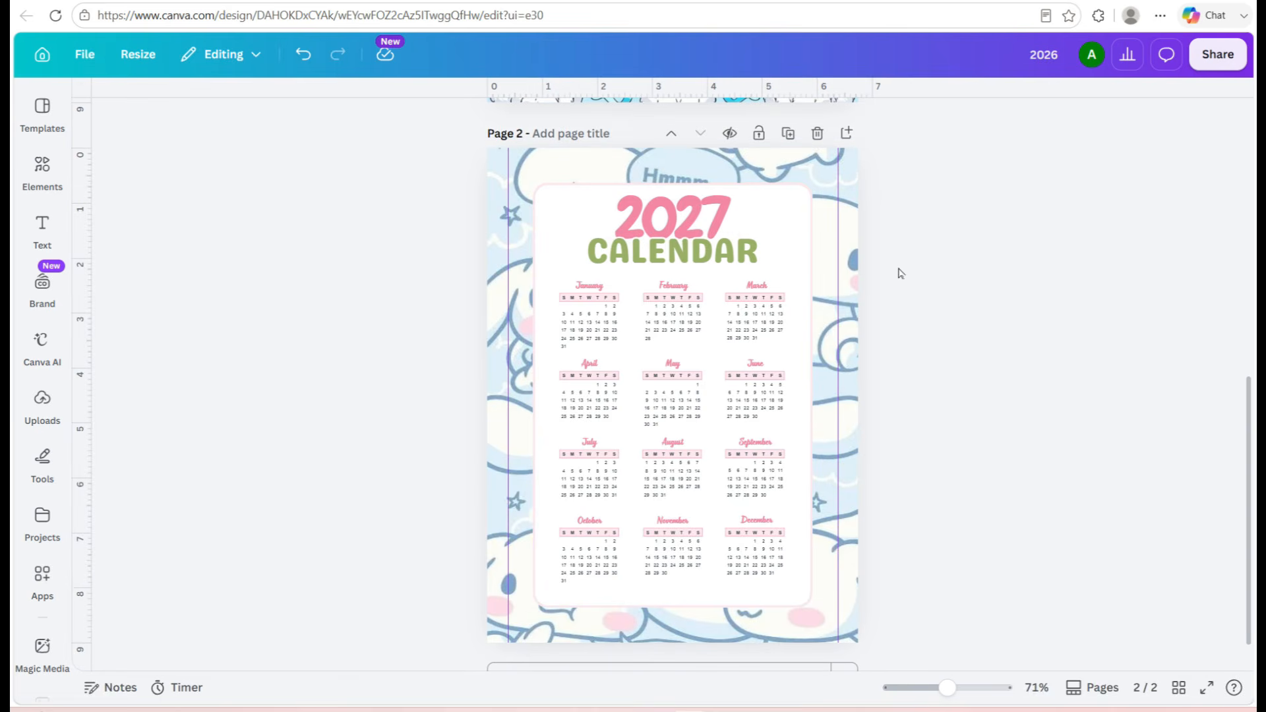
# Change the "2027" heading's text color to the design's pale pink
pyautogui.click(673, 217)
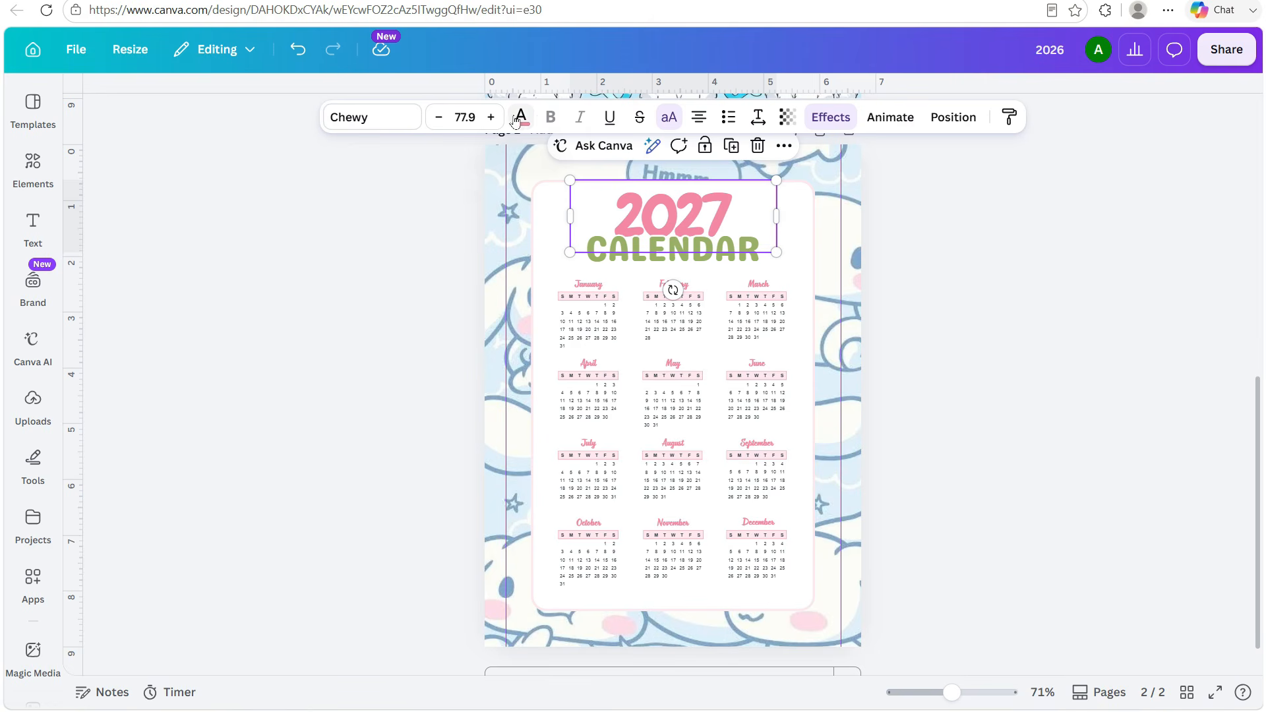
pyautogui.click(518, 119)
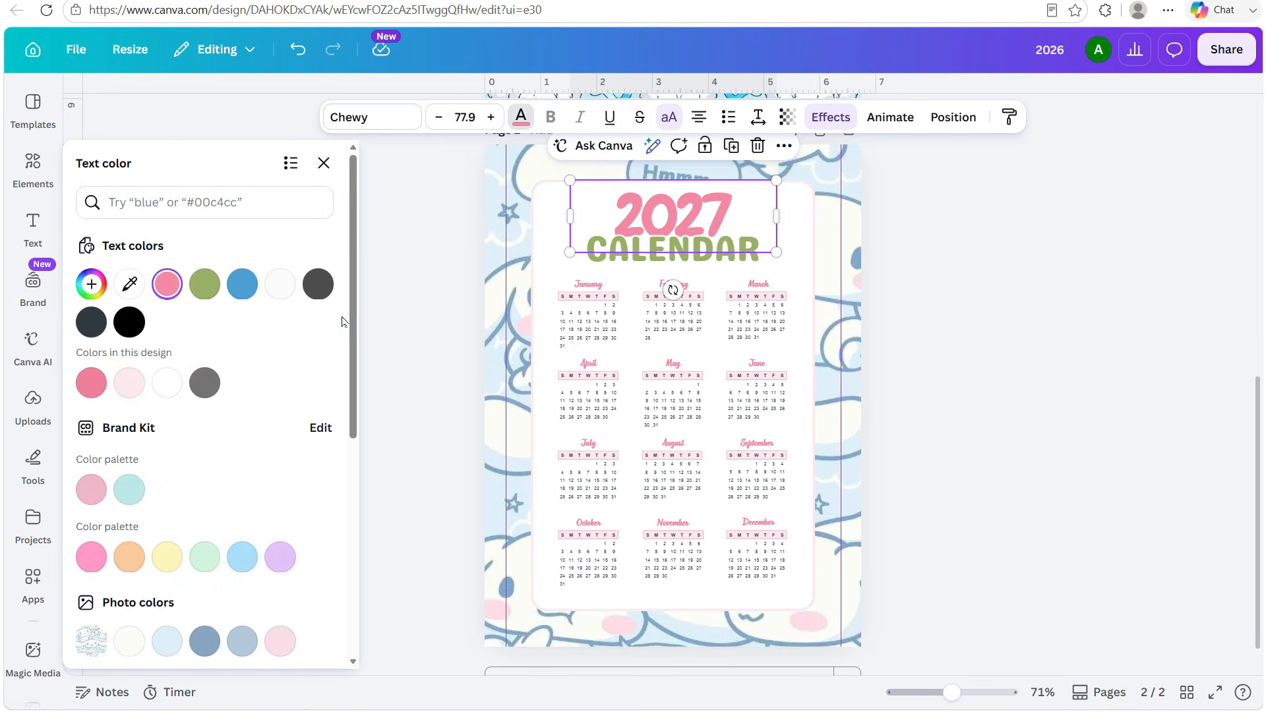
pyautogui.click(123, 383)
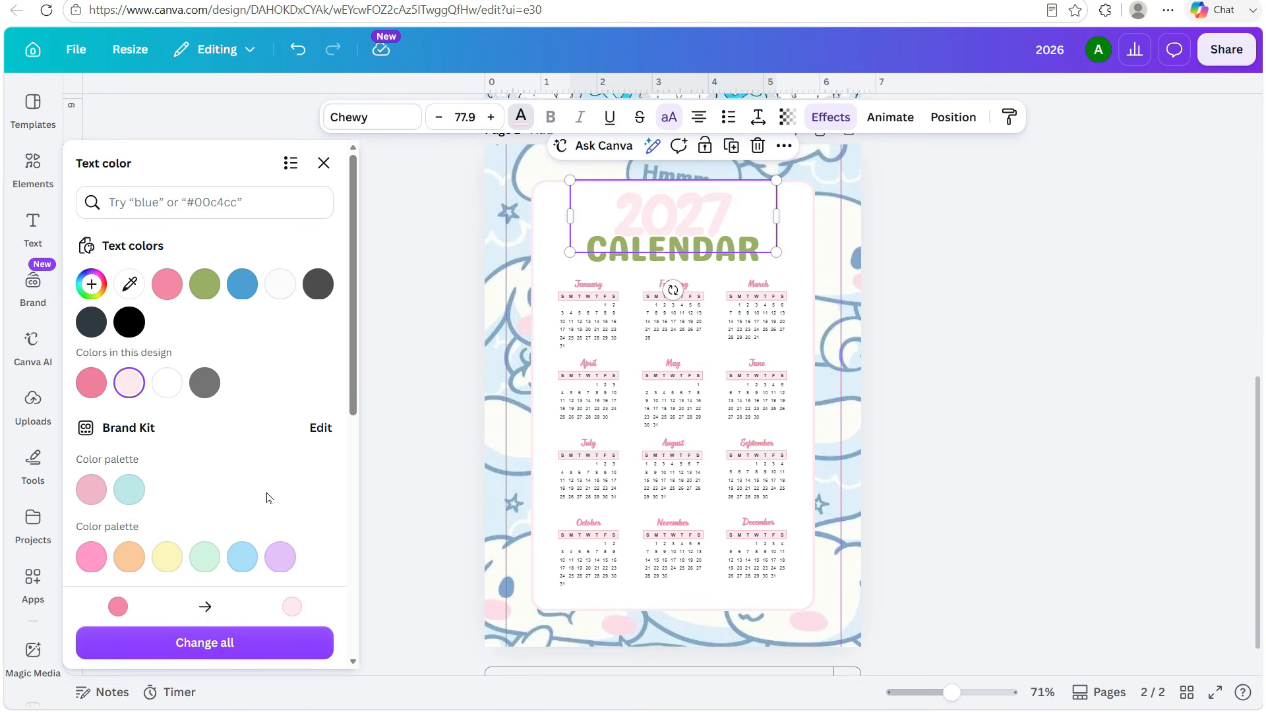
# Apply the Outline effect to the "2027" heading in the design's medium blue
pyautogui.click(829, 117)
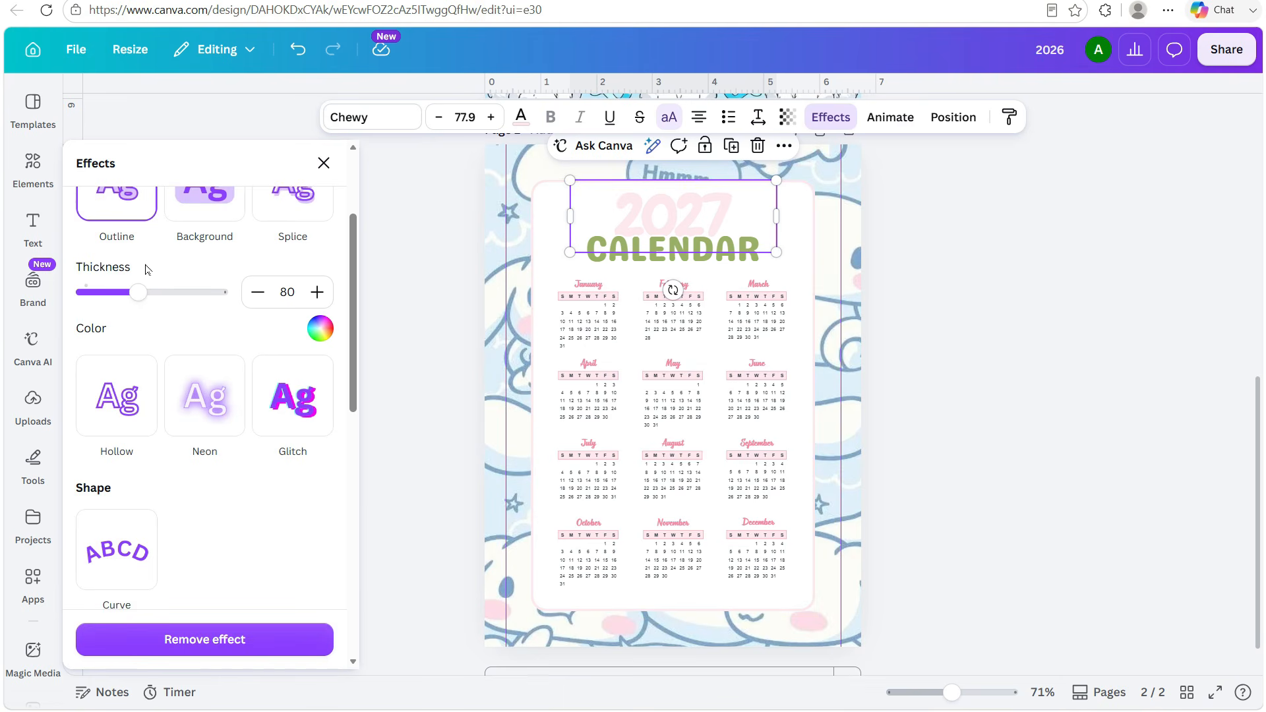
pyautogui.scroll(2, 147, 310)
pyautogui.click(136, 357)
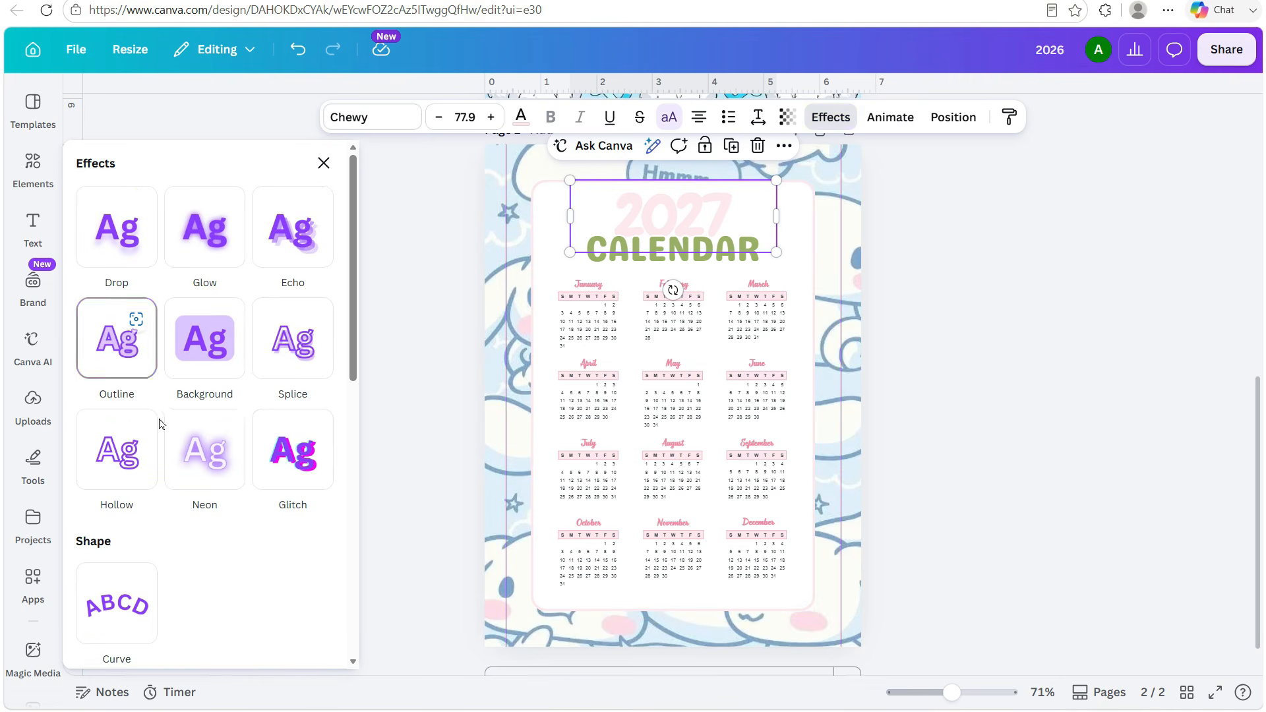
pyautogui.click(132, 346)
pyautogui.click(320, 488)
pyautogui.click(260, 252)
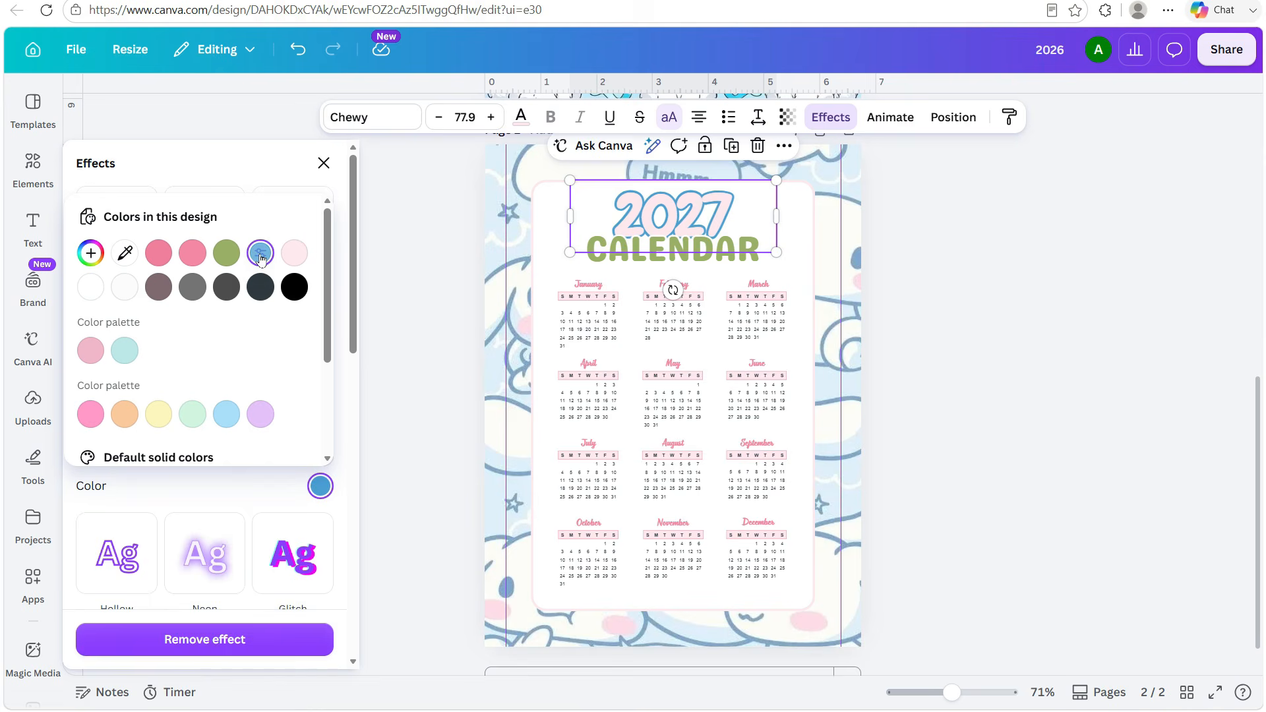
# Change the "CALENDAR" heading's text color on the 2027 page to the light blue from the Brand Kit palette
pyautogui.click(600, 259)
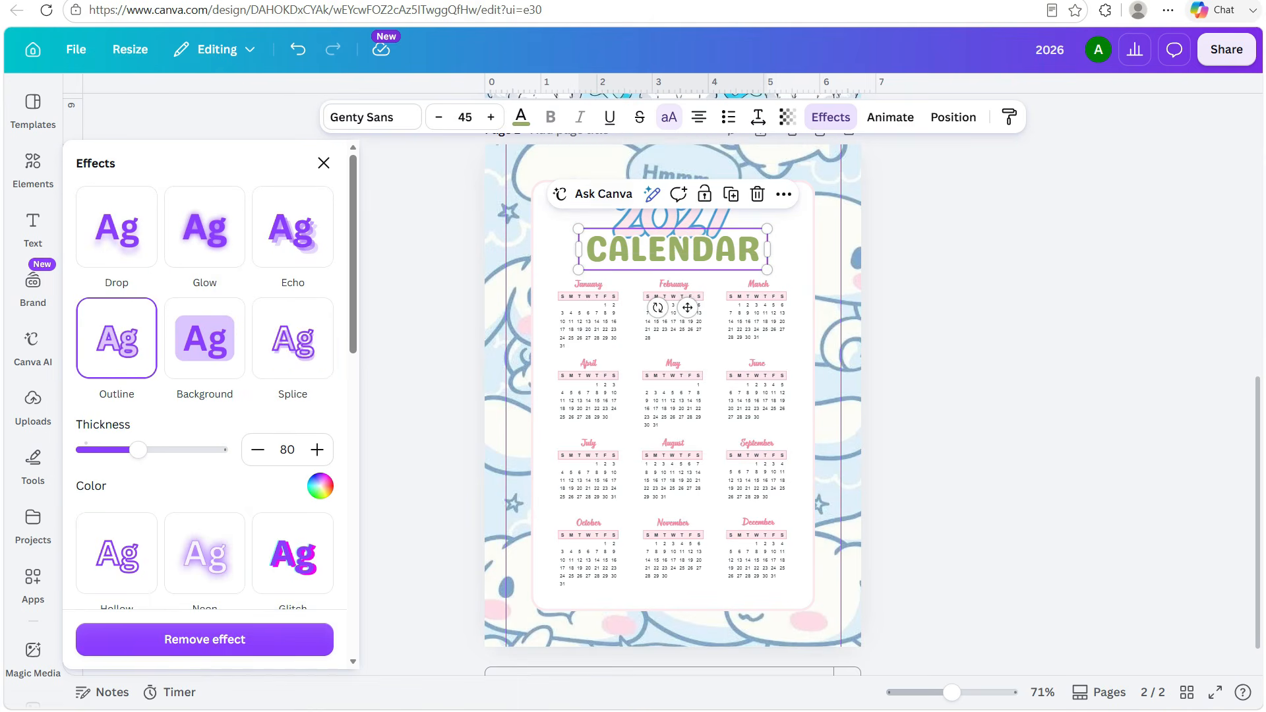
pyautogui.click(523, 121)
pyautogui.click(248, 556)
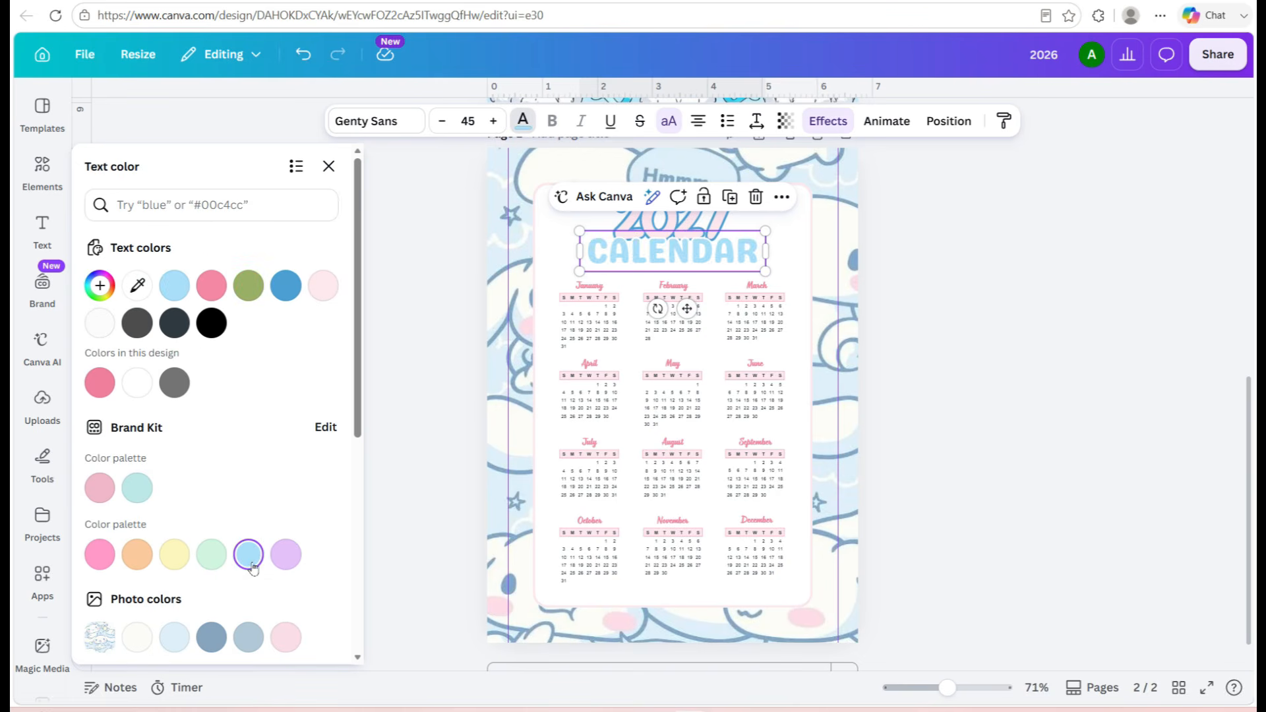
pyautogui.click(1008, 371)
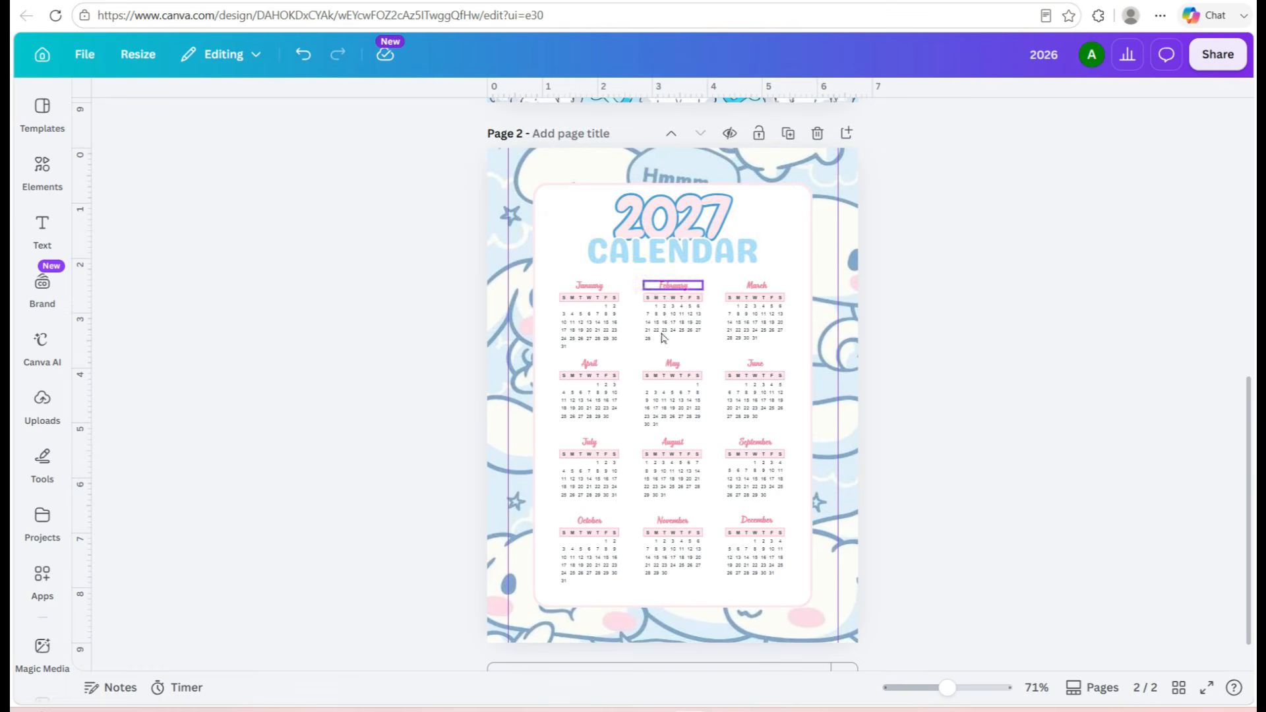
# Change the text color of the January, March and May month names on the 2027 page to the design's medium blue
pyautogui.moveTo(950, 696); pyautogui.dragTo(964, 696)
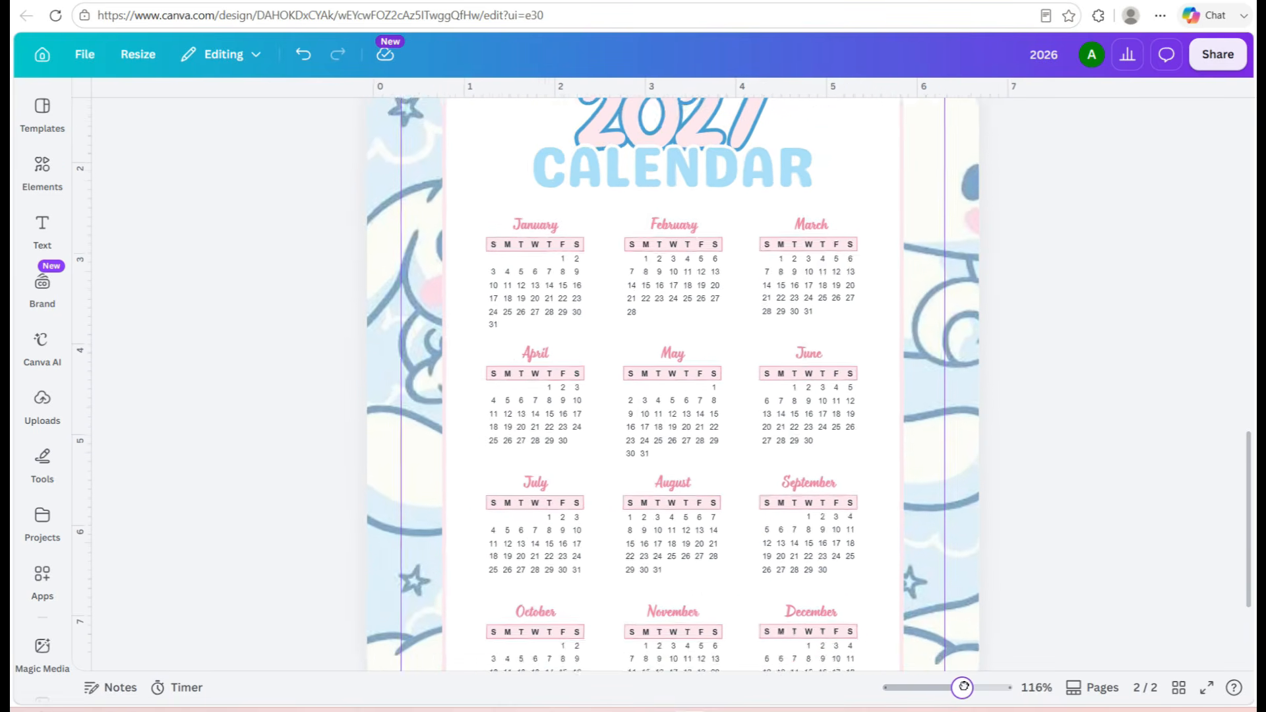
pyautogui.click(528, 210)
pyautogui.click(533, 122)
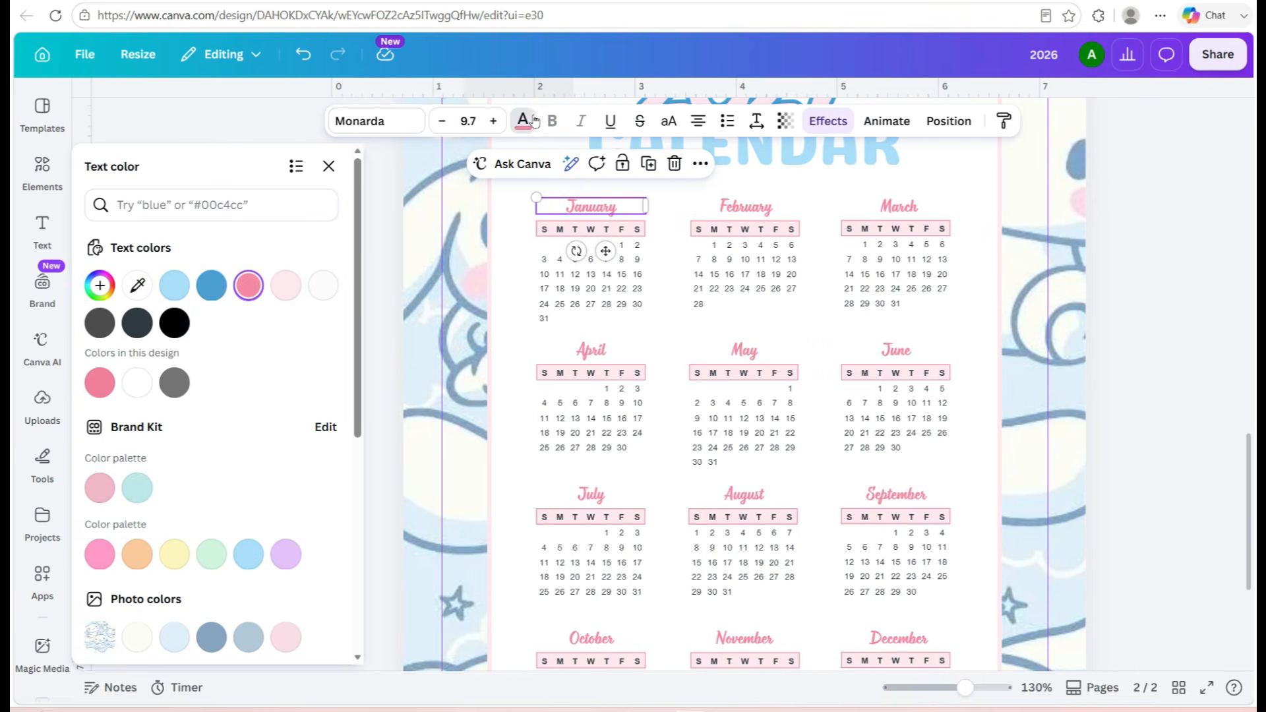
pyautogui.click(211, 285)
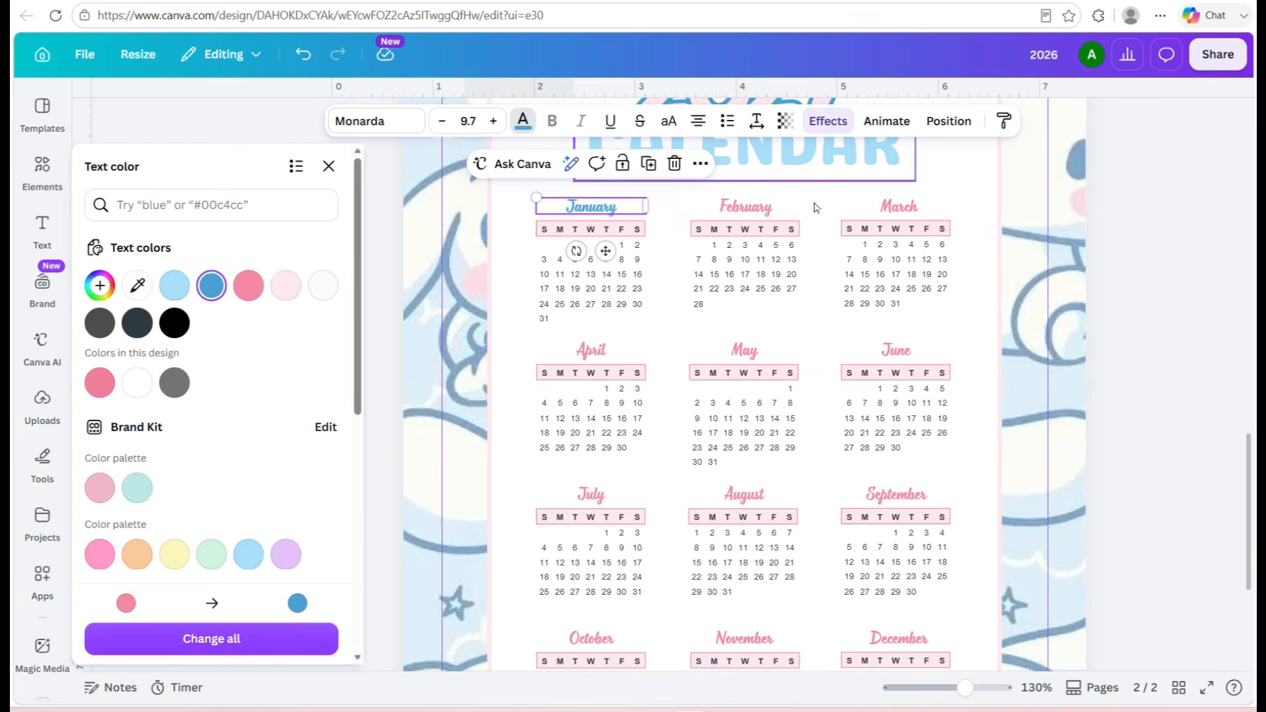
pyautogui.click(898, 206)
pyautogui.click(211, 285)
pyautogui.click(744, 350)
pyautogui.click(209, 294)
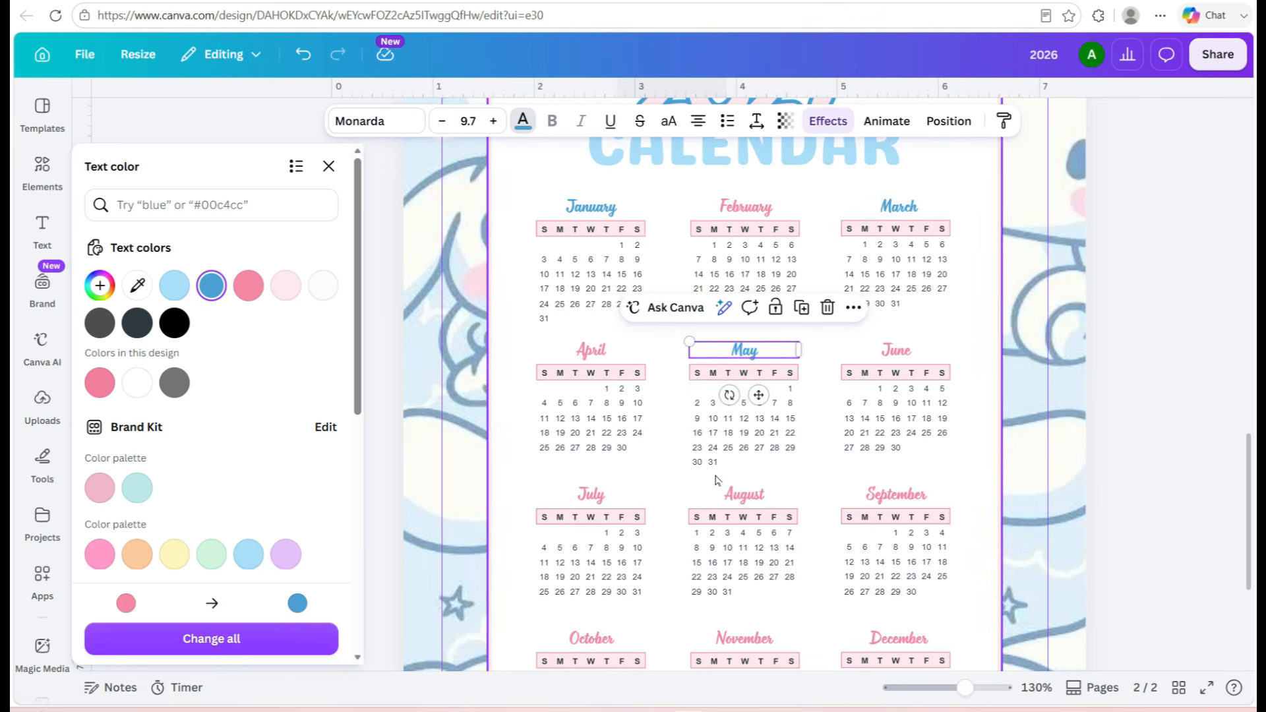
# Apply the design's medium blue to the July, September and November month names on the 2027 page
pyautogui.click(590, 495)
pyautogui.click(211, 286)
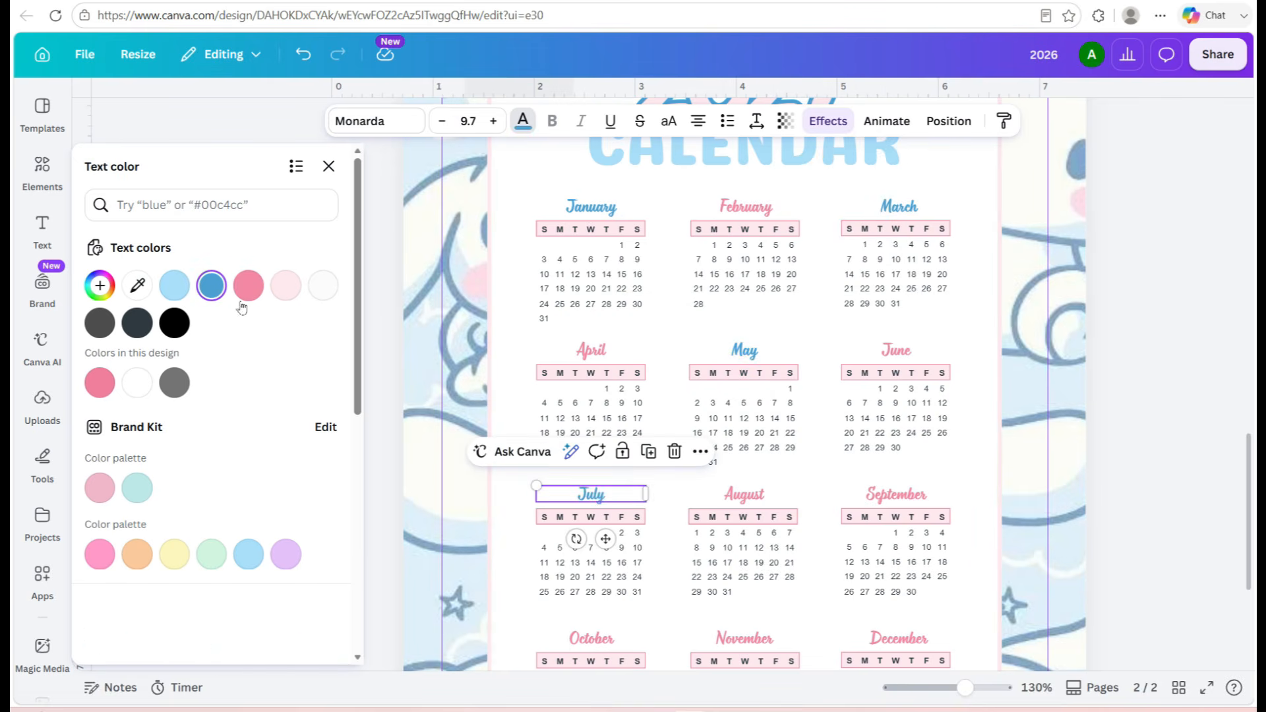
pyautogui.click(896, 494)
pyautogui.click(211, 286)
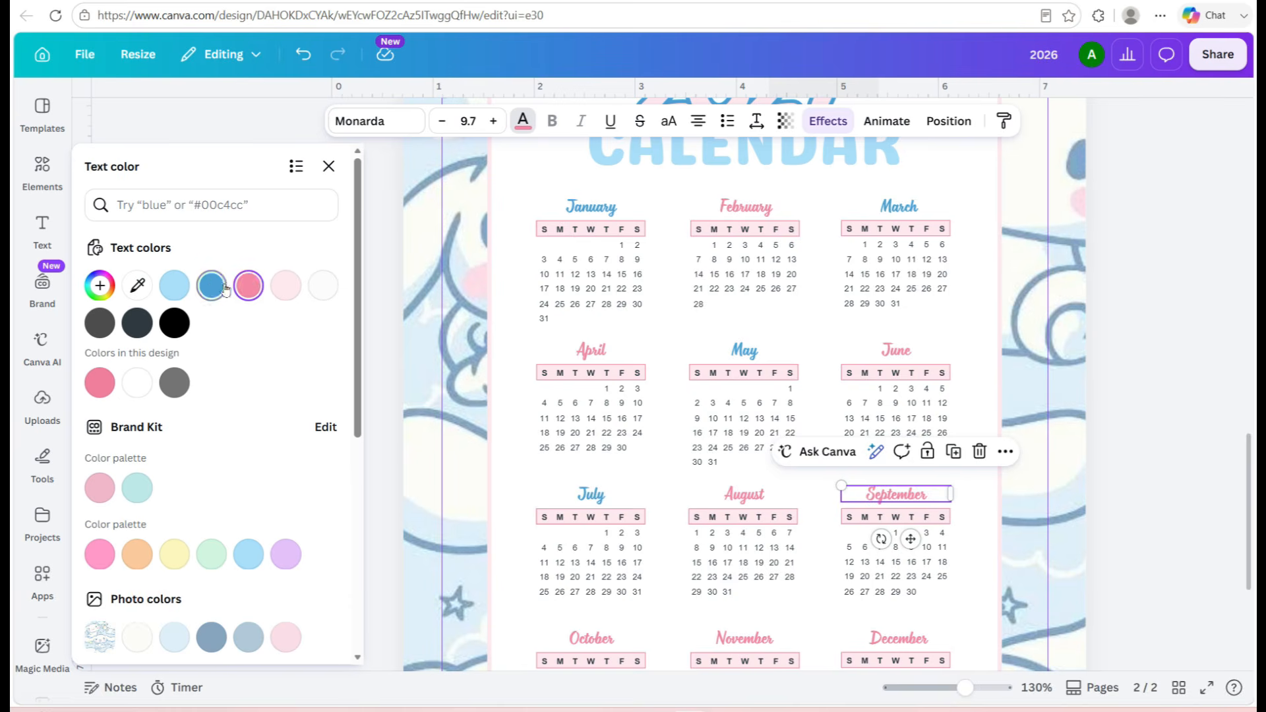
pyautogui.scroll(-3, 594, 462)
pyautogui.click(734, 480)
pyautogui.click(211, 286)
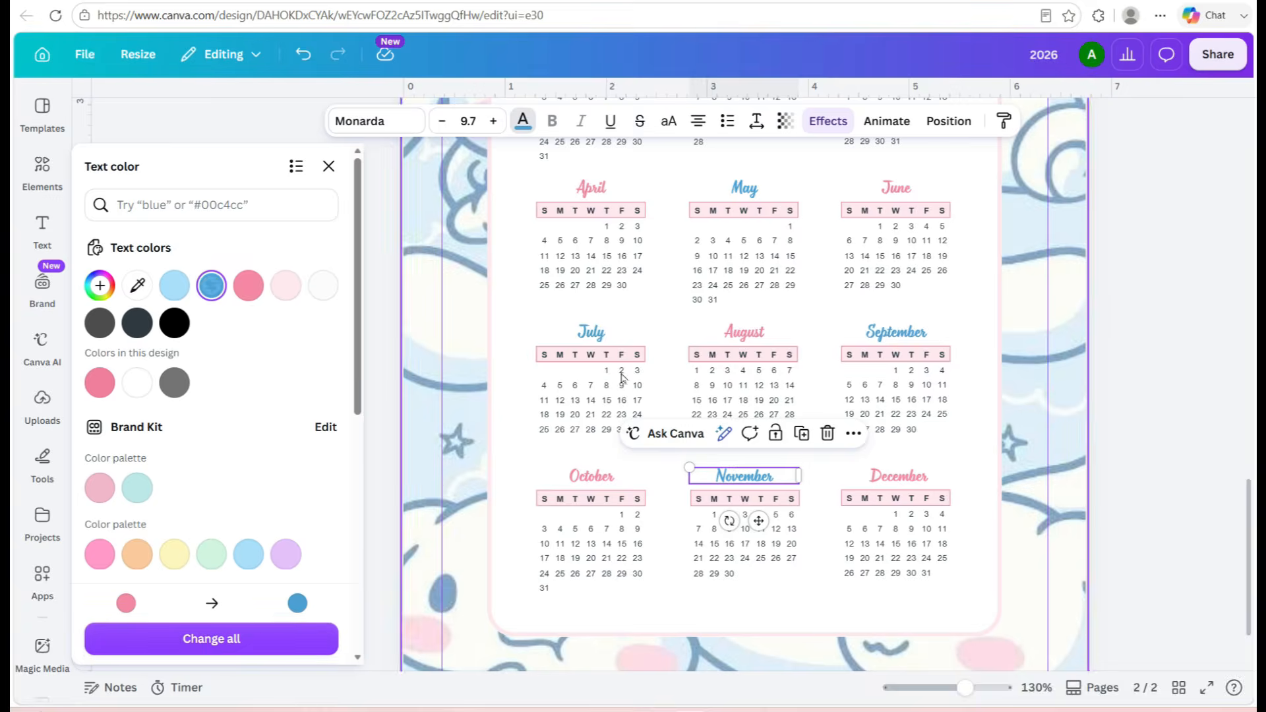
pyautogui.click(1159, 426)
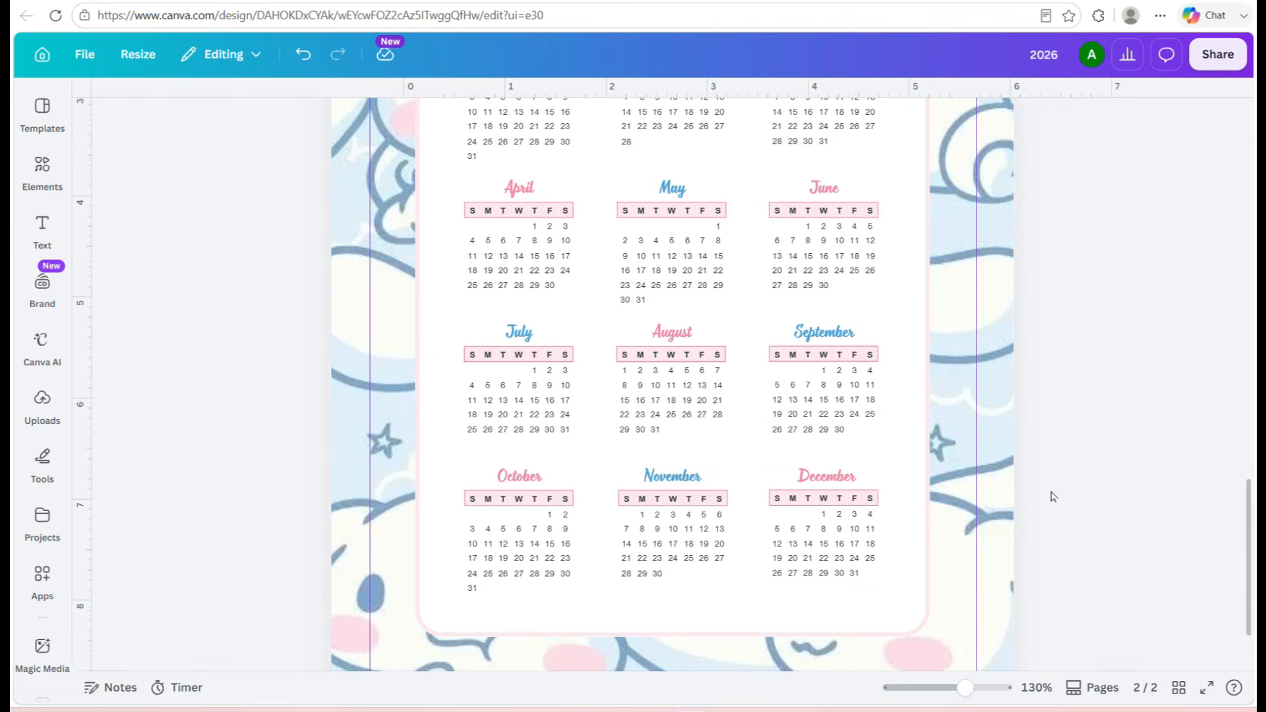
# Enlarge the 2027 page's white panel together with its headings and months, and center it over the background
pyautogui.scroll(2, 1053, 496)
pyautogui.moveTo(968, 689); pyautogui.dragTo(948, 689)
pyautogui.moveTo(479, 207); pyautogui.dragTo(855, 674)
pyautogui.moveTo(747, 587); pyautogui.dragTo(748, 589)
pyautogui.click(932, 515)
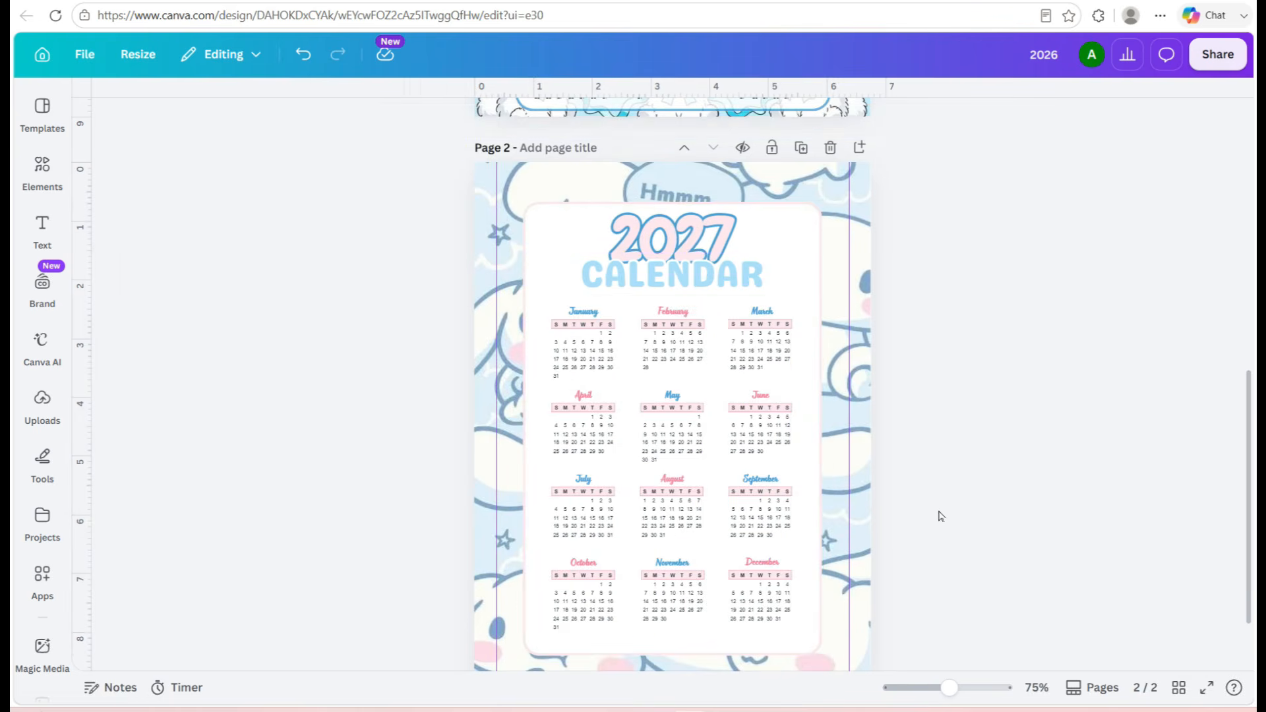
pyautogui.moveTo(480, 201); pyautogui.dragTo(864, 691)
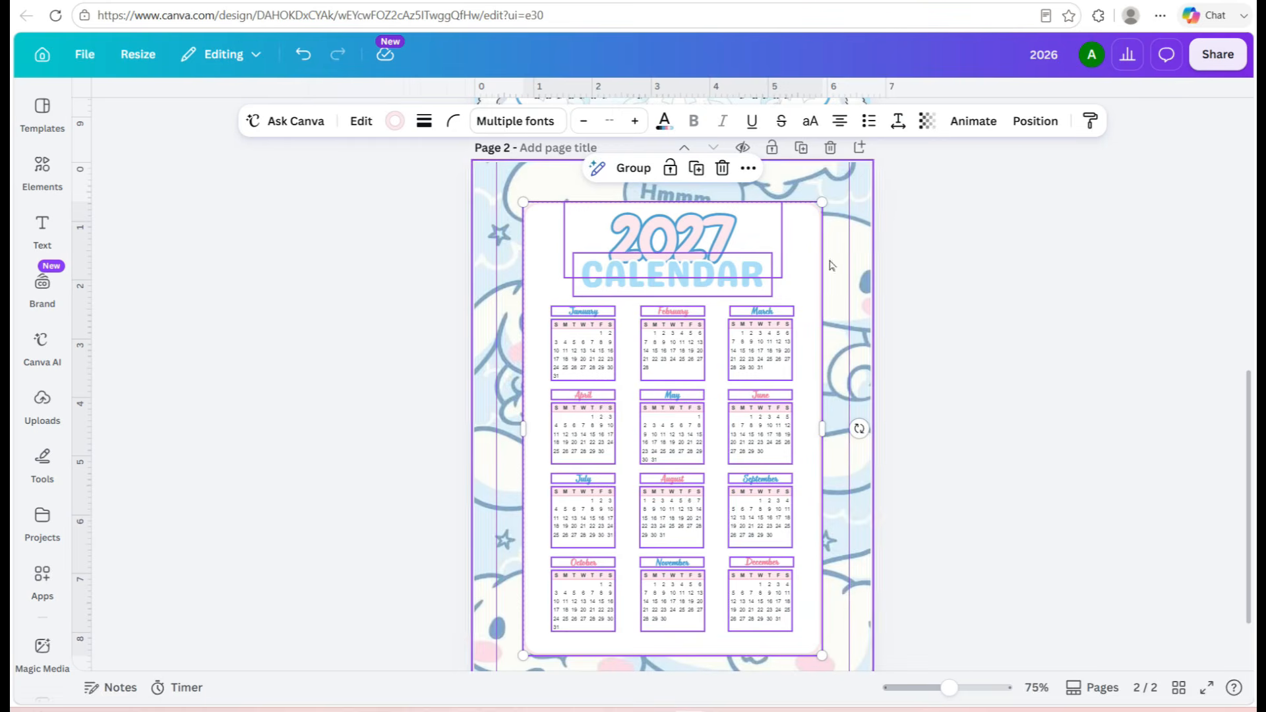
pyautogui.moveTo(824, 199); pyautogui.dragTo(848, 163)
pyautogui.moveTo(949, 688); pyautogui.dragTo(941, 688)
pyautogui.moveTo(716, 503); pyautogui.dragTo(709, 511)
pyautogui.click(969, 501)
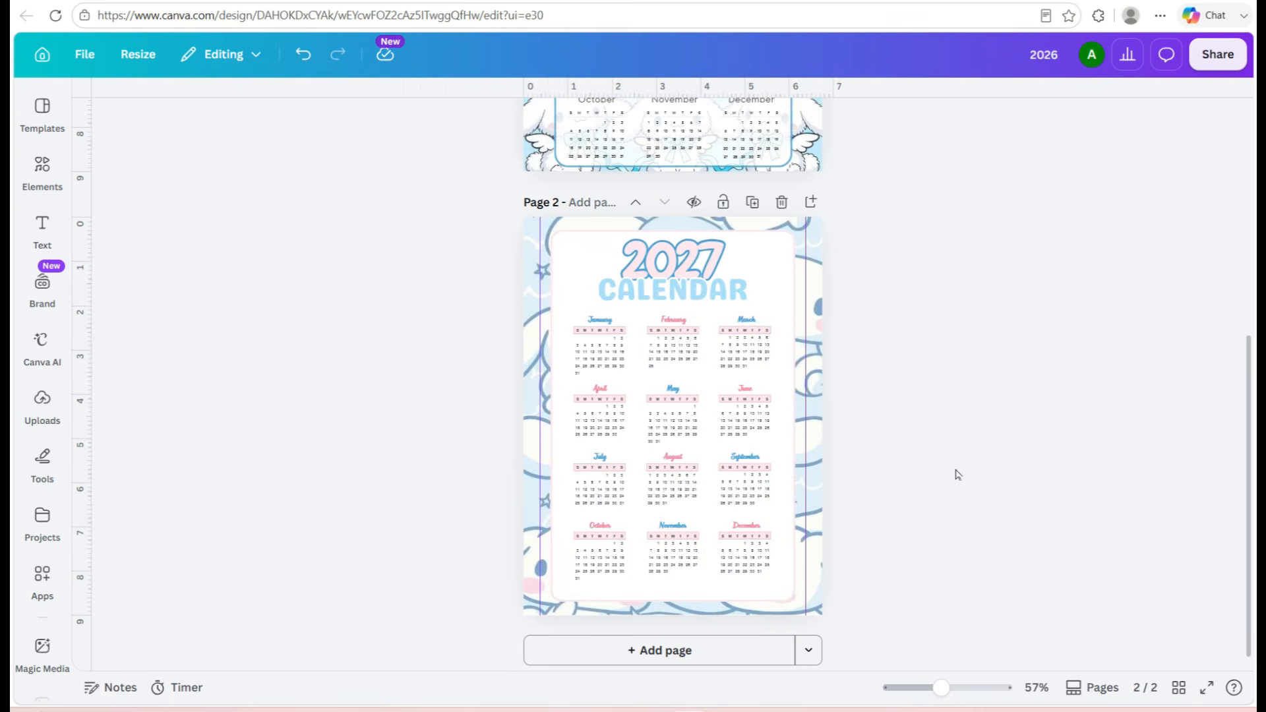
# Review both calendar pages and add a blank third page after the 2027 calendar
pyautogui.scroll(6, 954, 480)
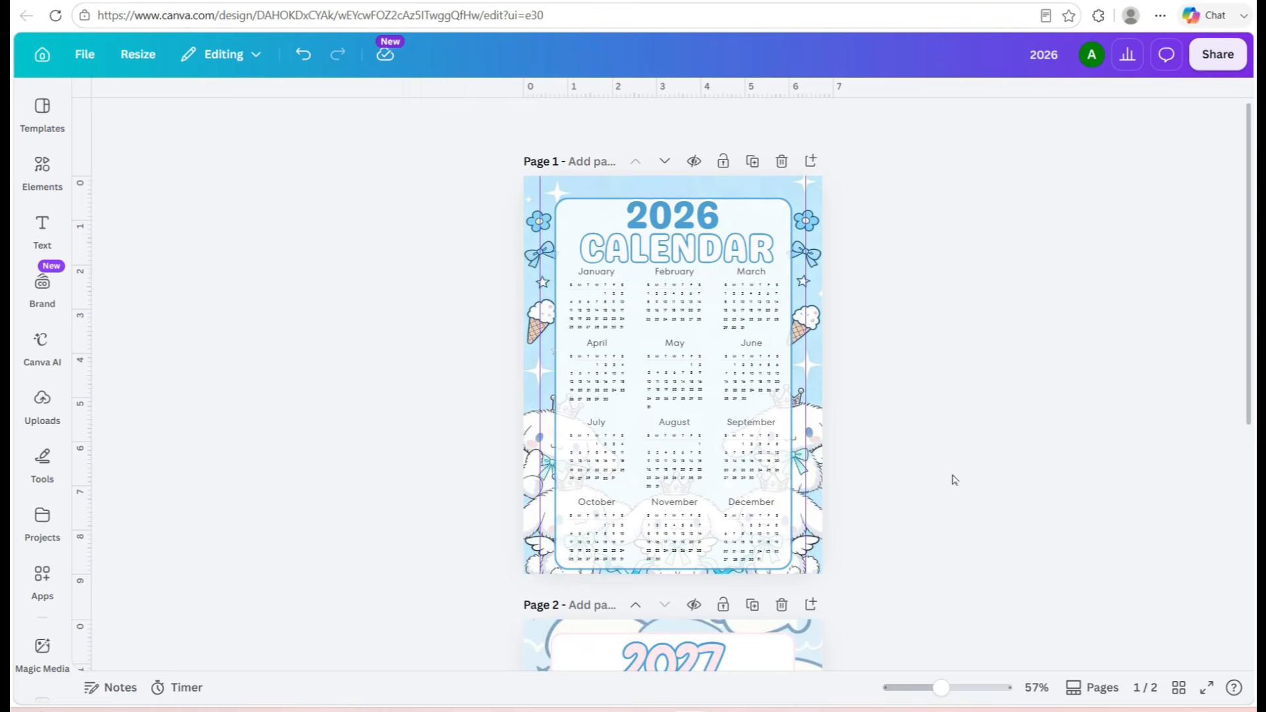
pyautogui.scroll(-6, 953, 480)
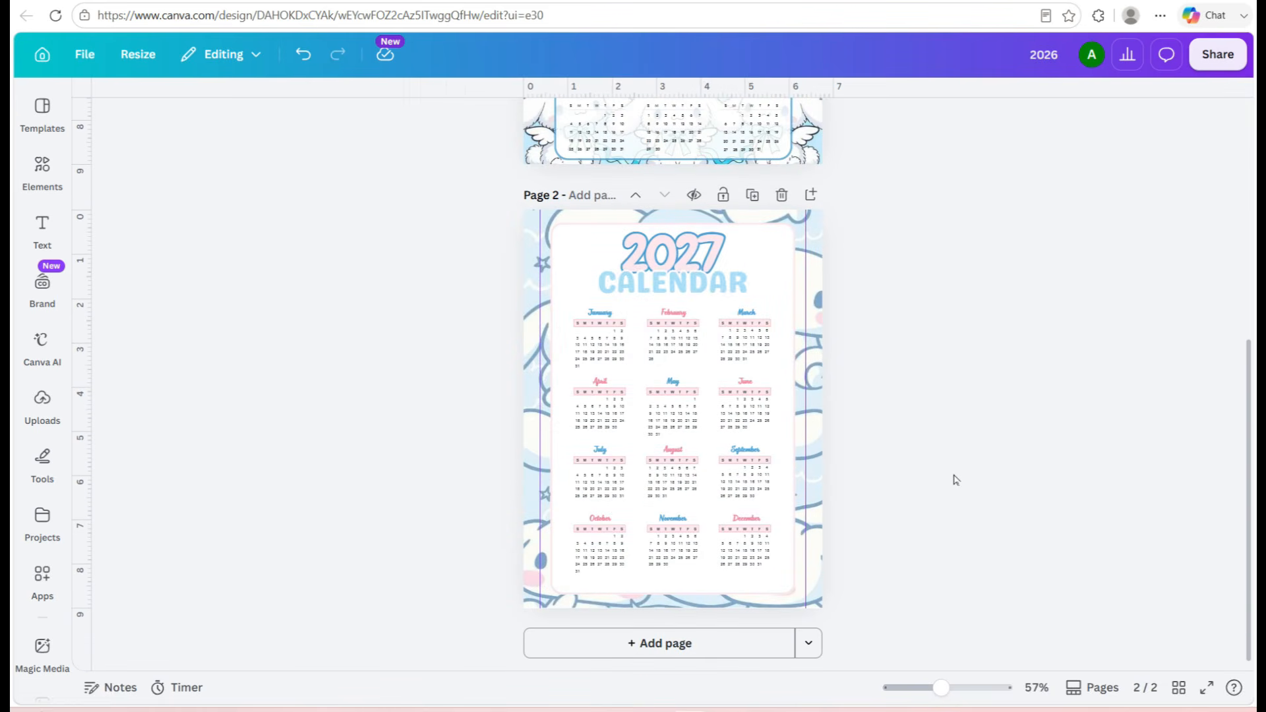
pyautogui.click(656, 643)
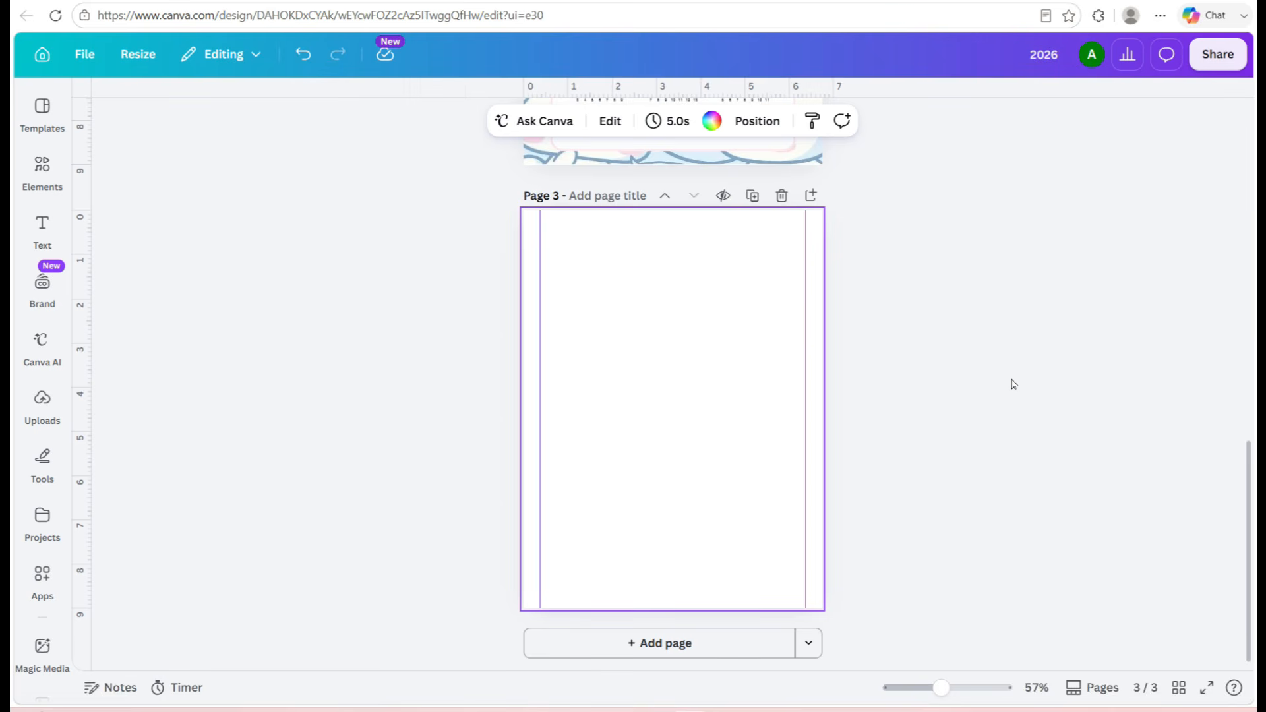
# Search the design templates for "birthday calendar"
pyautogui.click(42, 108)
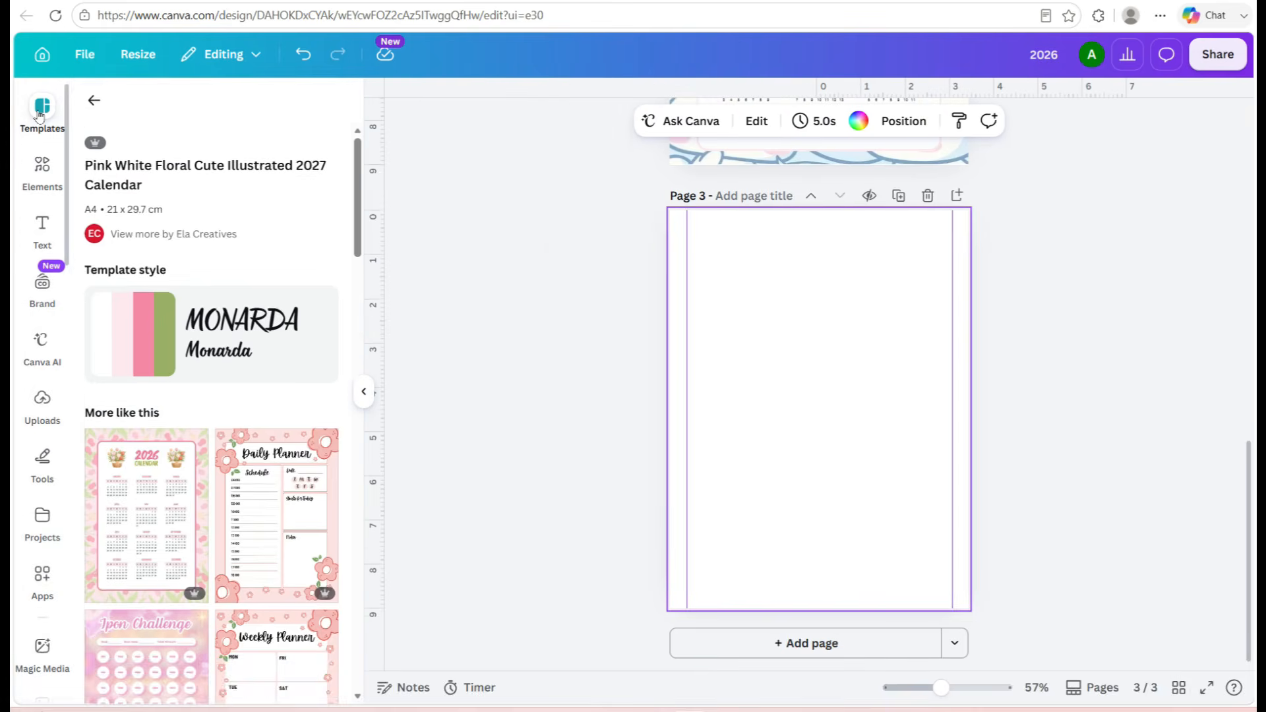
pyautogui.click(94, 99)
pyautogui.click(136, 113)
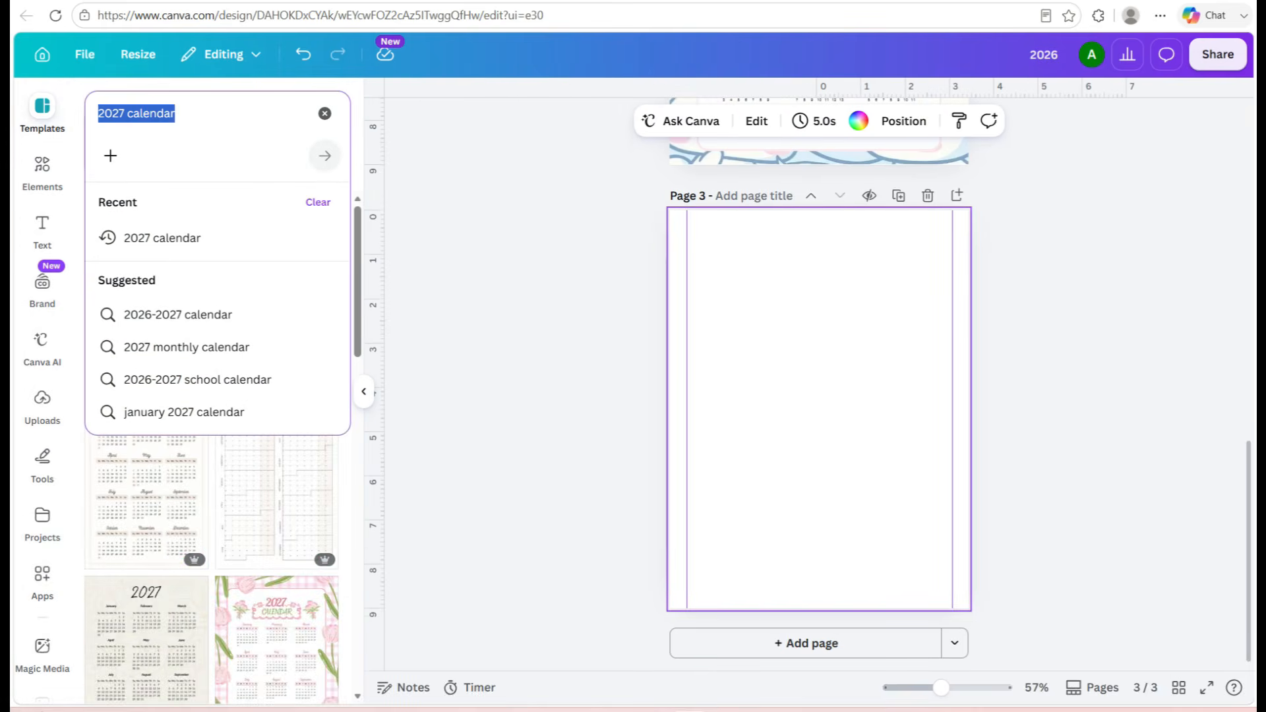
pyautogui.write('bi')
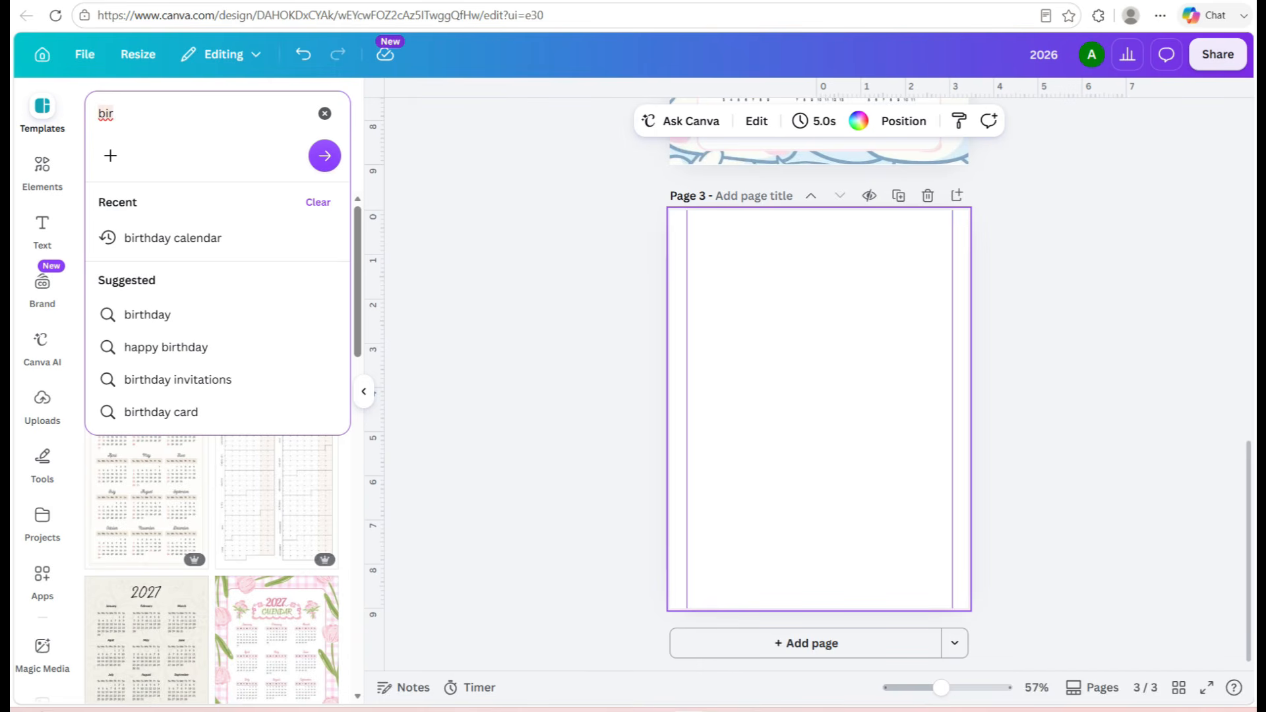
pyautogui.write('r')
pyautogui.click(236, 243)
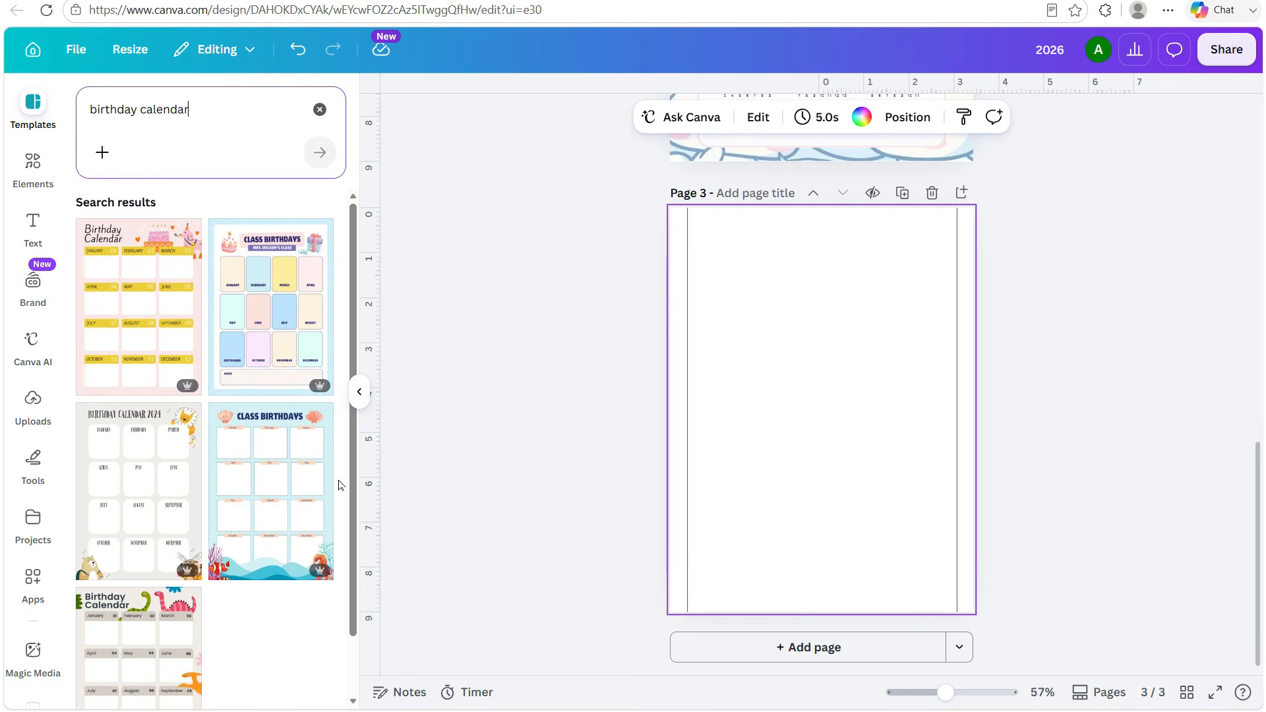
pyautogui.scroll(-1, 340, 486)
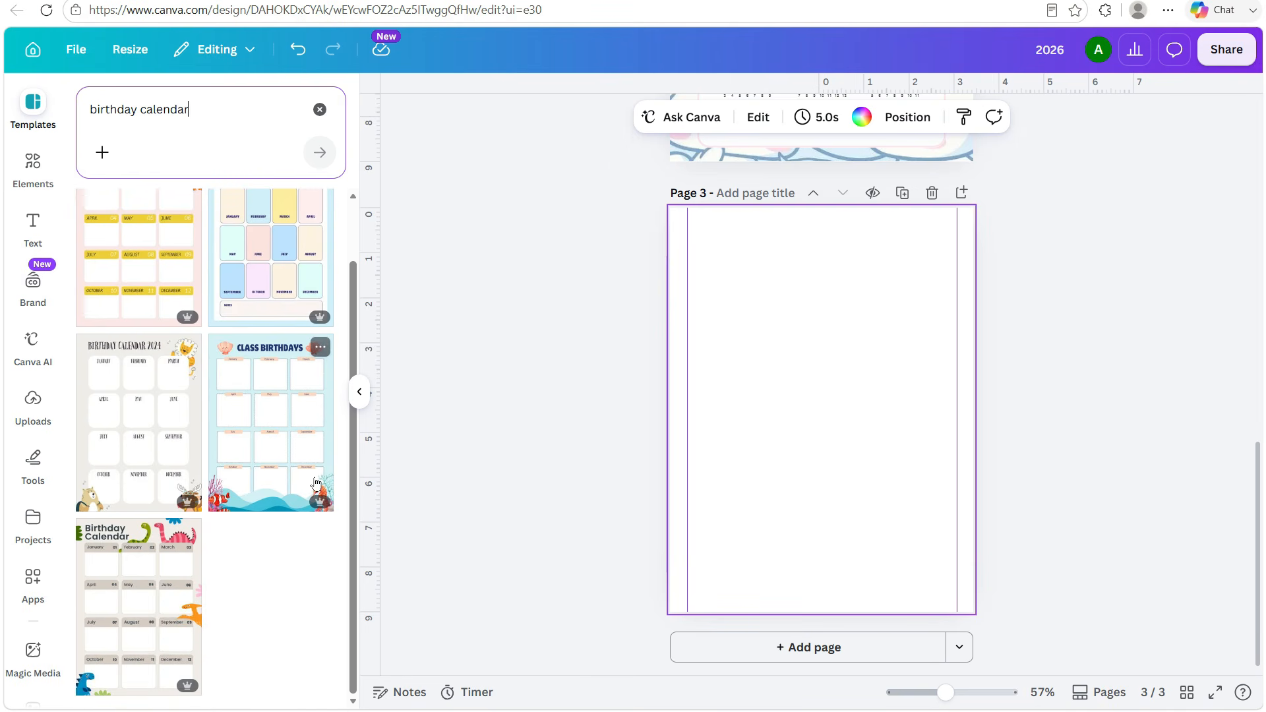
# Try the Back To School Birthday Calendar template on page 3, and replace it with the related Pink and Blue Cute Illustrated Birthday Calendar Poster
pyautogui.click(166, 417)
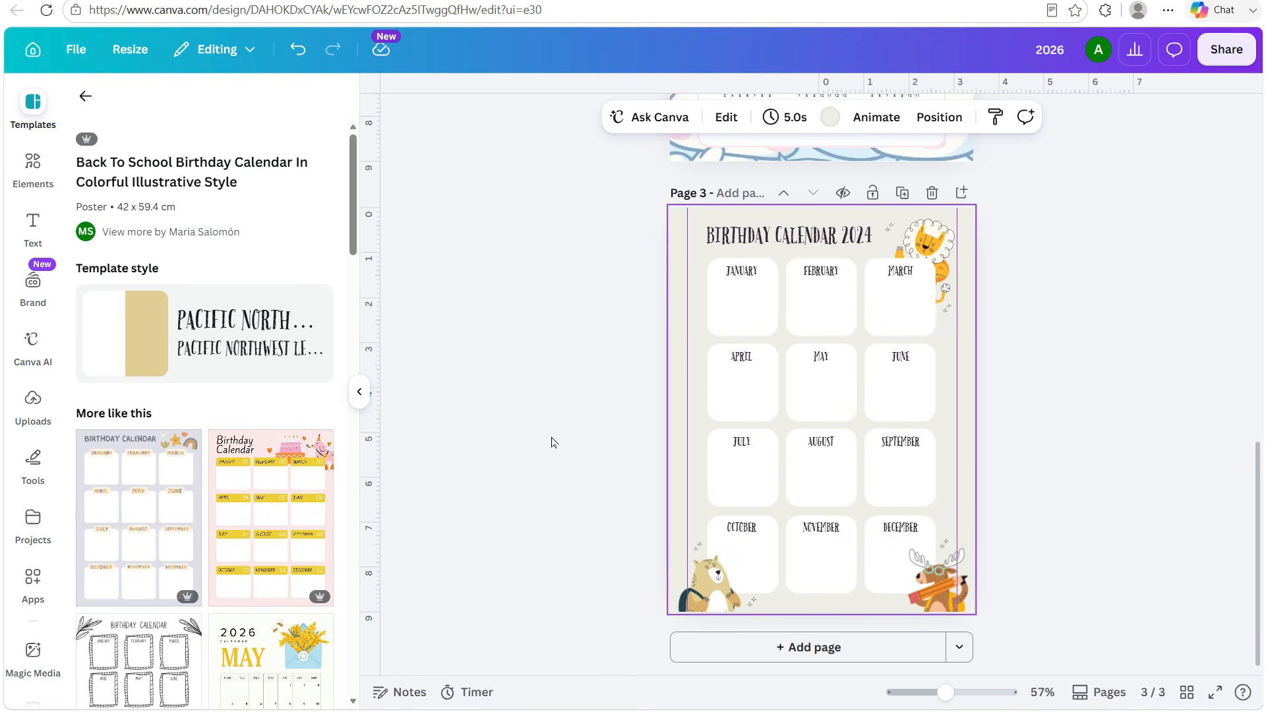
pyautogui.scroll(-4, 259, 470)
pyautogui.scroll(-7, 259, 470)
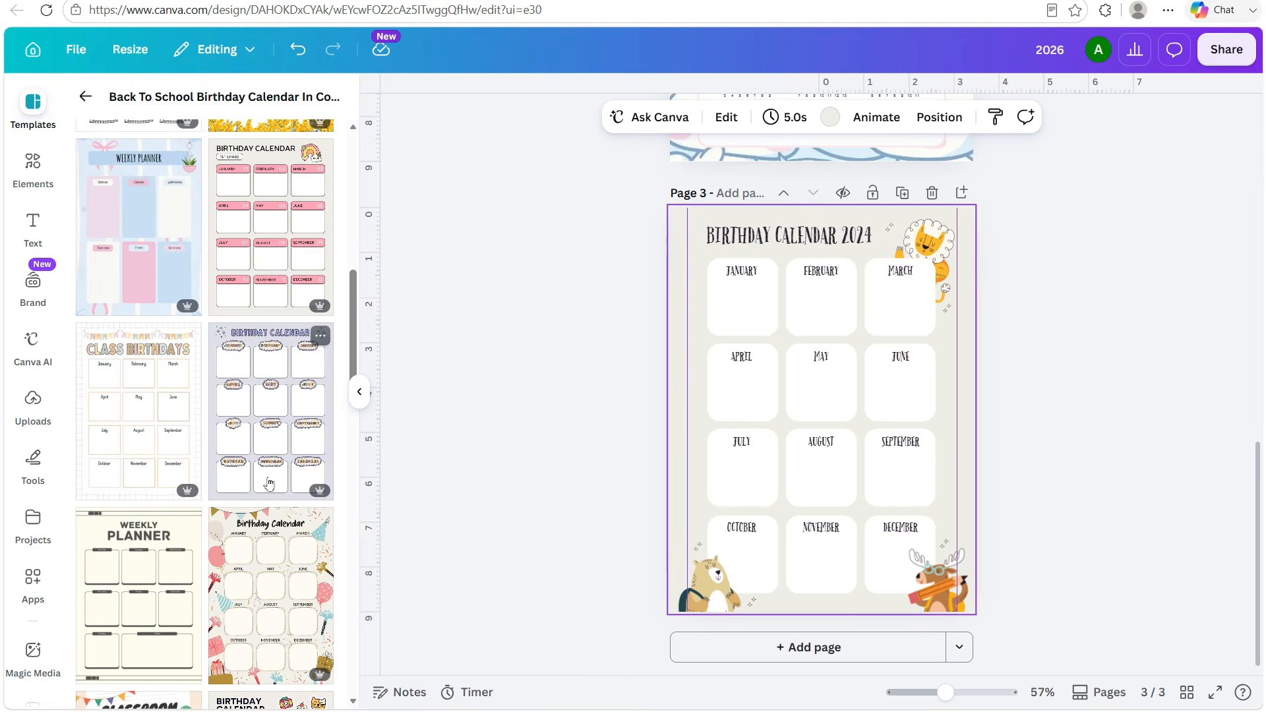
pyautogui.click(277, 552)
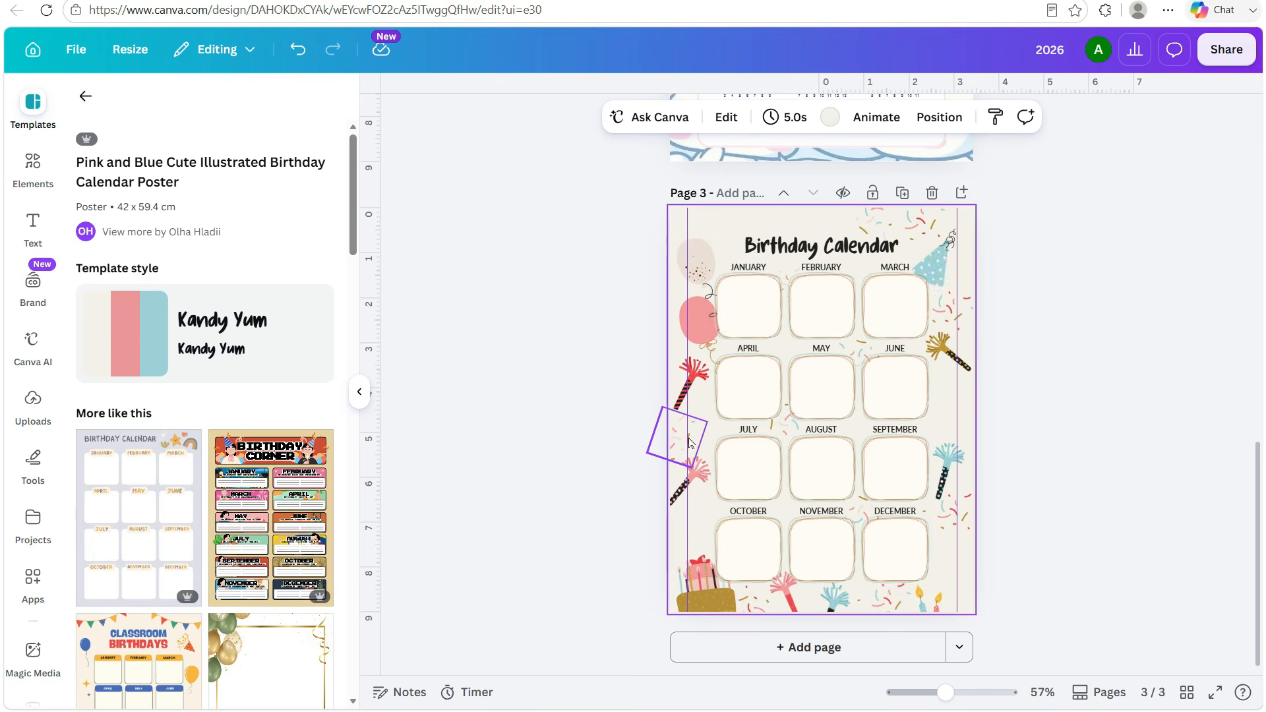
# Examine the layer list of the birthday calendar page to see how its decorations, month names and boxes are stacked
pyautogui.click(934, 119)
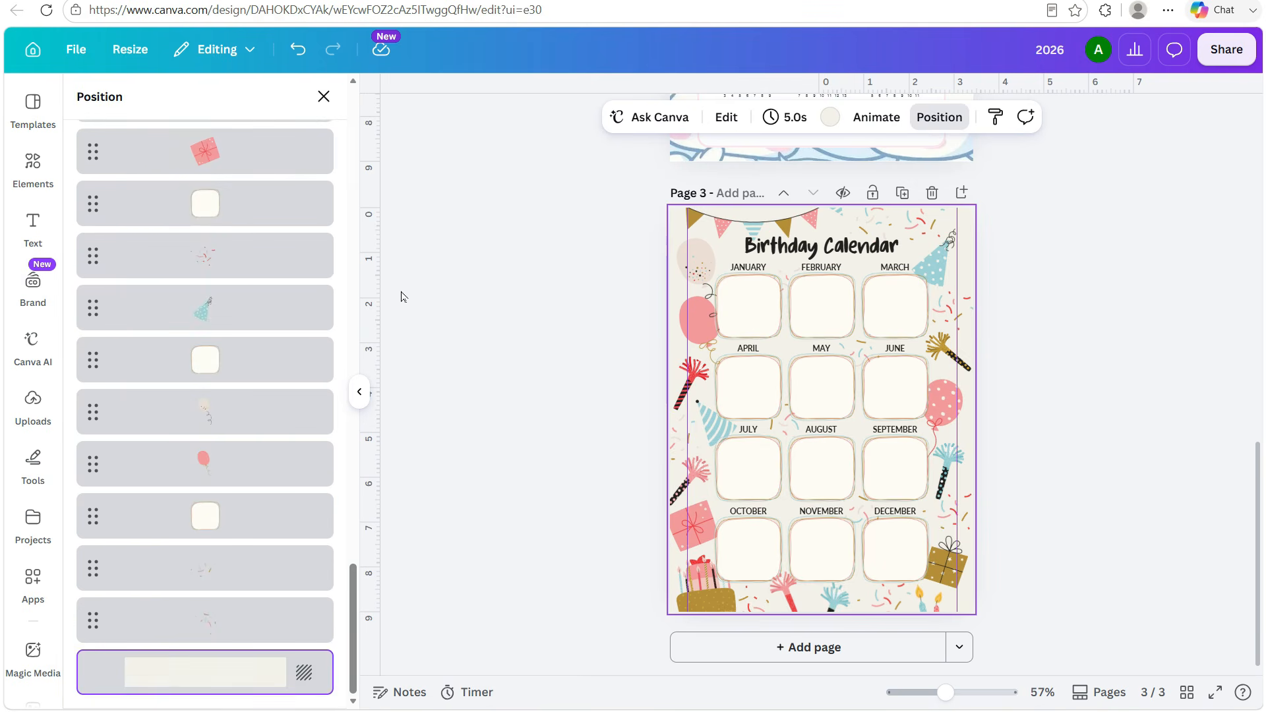
pyautogui.scroll(3, 401, 296)
pyautogui.scroll(1, 185, 145)
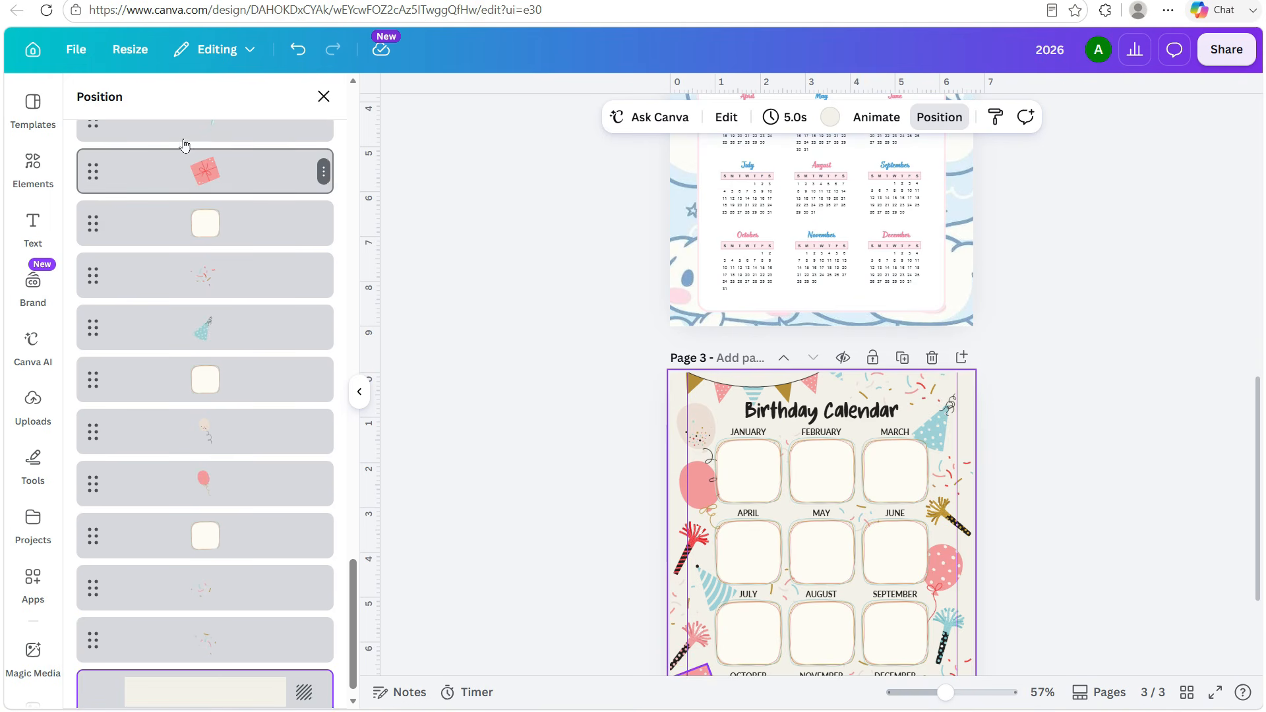
pyautogui.scroll(15, 227, 228)
pyautogui.scroll(15, 227, 246)
pyautogui.scroll(-8, 227, 247)
pyautogui.scroll(4, 227, 247)
pyautogui.scroll(-6, 227, 248)
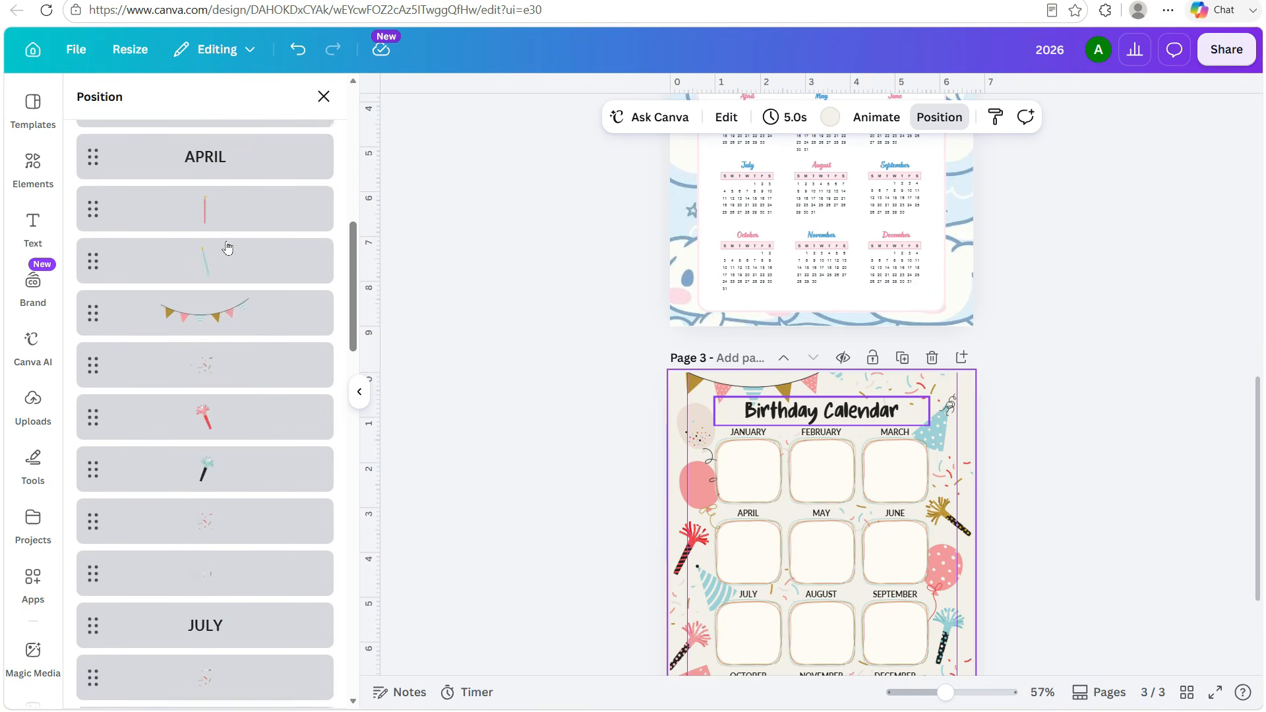
pyautogui.scroll(-15, 227, 248)
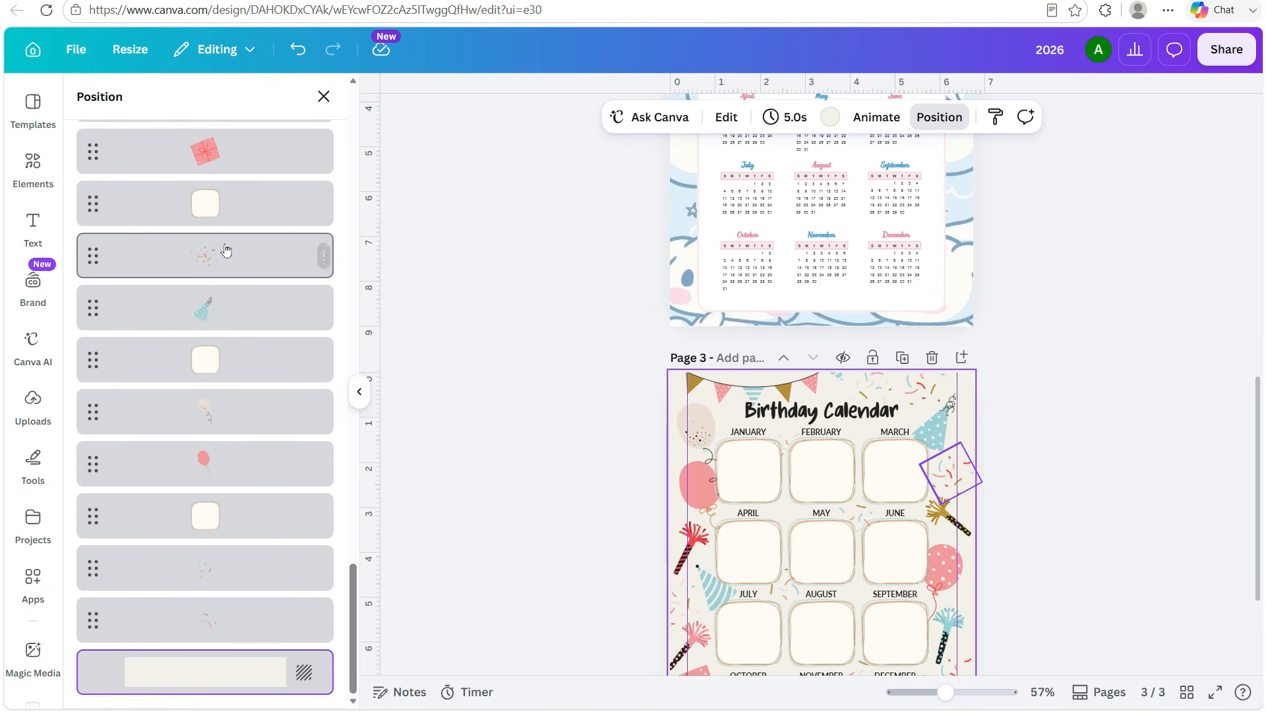
# Delete the bunting, party hats, balloons, sparklers, gifts, cake and surrounding confetti from the birthday calendar page
pyautogui.click(565, 373)
pyautogui.click(770, 395)
pyautogui.press('Escape')
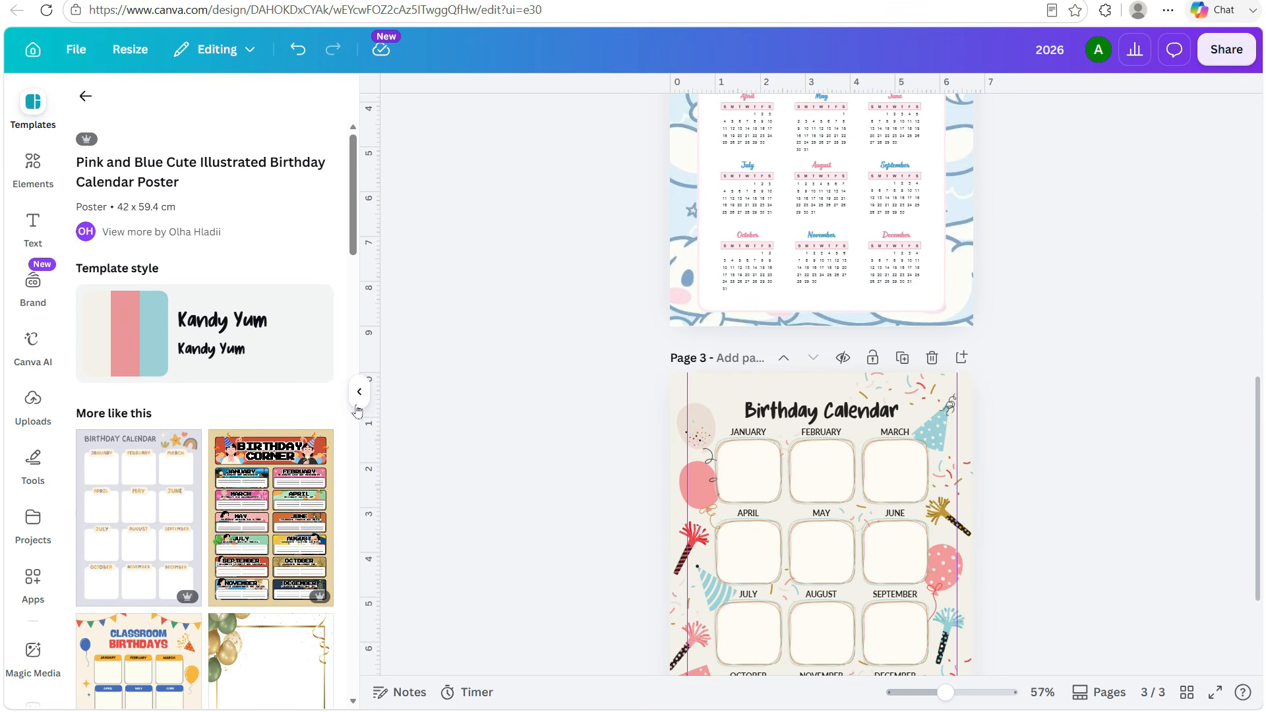
pyautogui.click(360, 392)
pyautogui.click(797, 263)
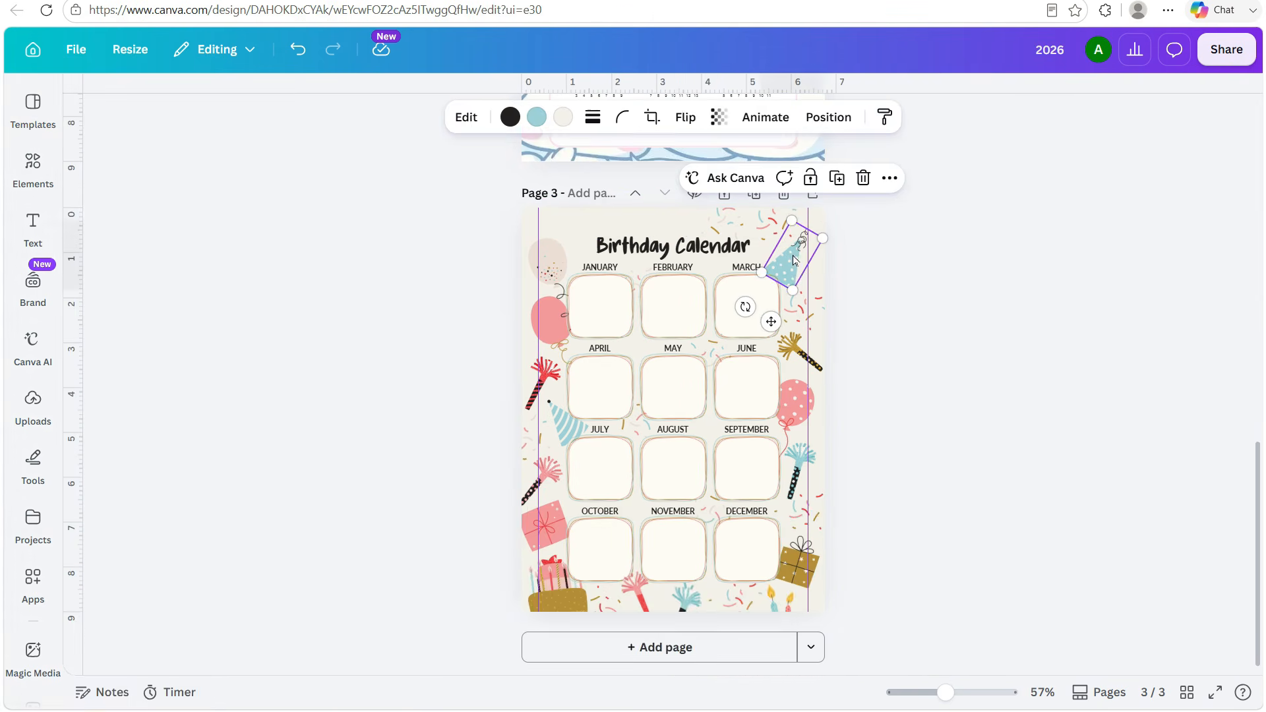
pyautogui.click(866, 310)
pyautogui.click(792, 259)
pyautogui.press('Delete')
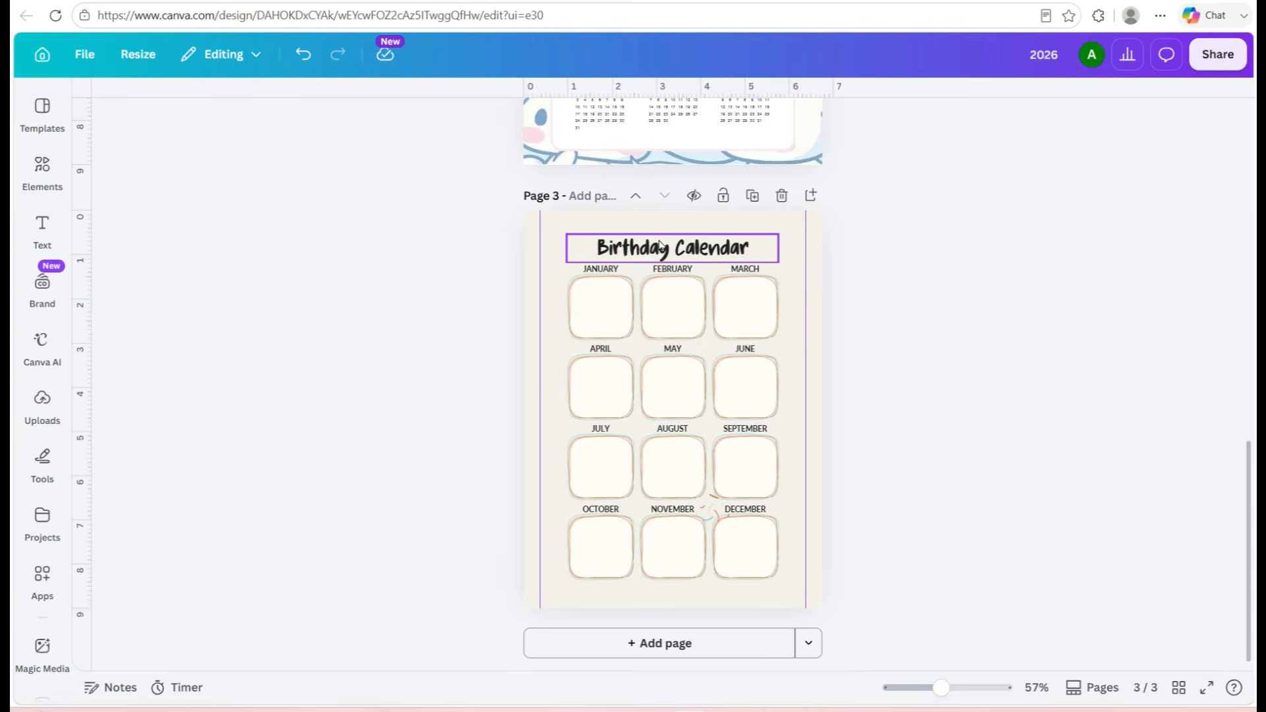
# Enlarge the "Birthday Calendar" title to font size 55.1 and center it above the month grid
pyautogui.click(671, 245)
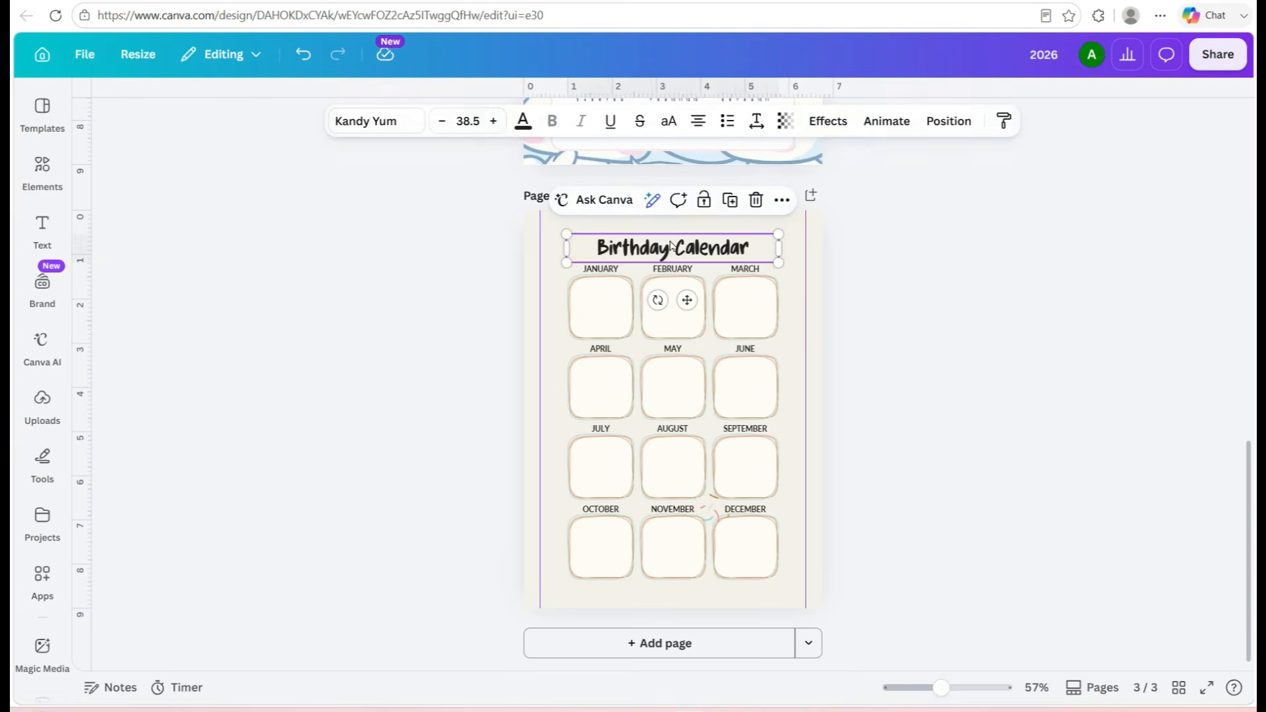
pyautogui.moveTo(790, 226); pyautogui.dragTo(859, 218)
pyautogui.moveTo(767, 241); pyautogui.dragTo(732, 230)
pyautogui.moveTo(525, 258); pyautogui.dragTo(511, 258)
pyautogui.moveTo(627, 231); pyautogui.dragTo(641, 244)
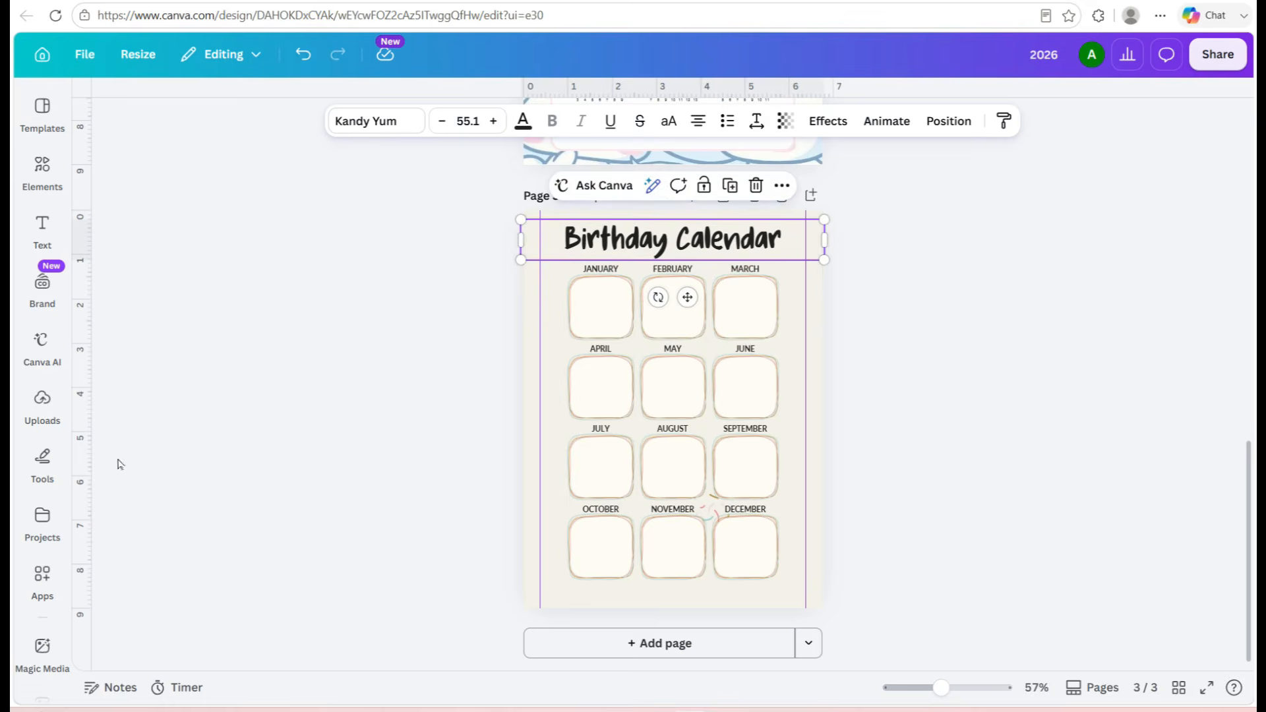
# Replace the birthday calendar page's background with the uploaded pastel Cinnamoroll image featuring balloons, bows and stars
pyautogui.click(42, 402)
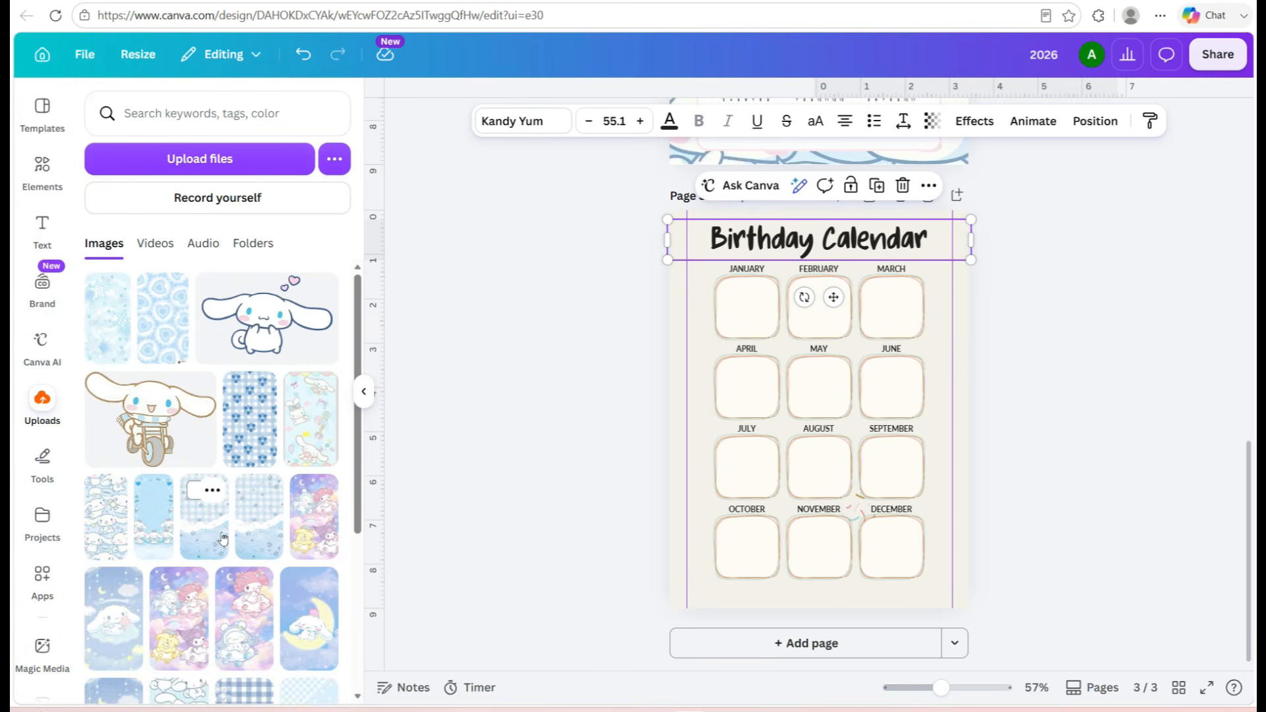
pyautogui.click(309, 415)
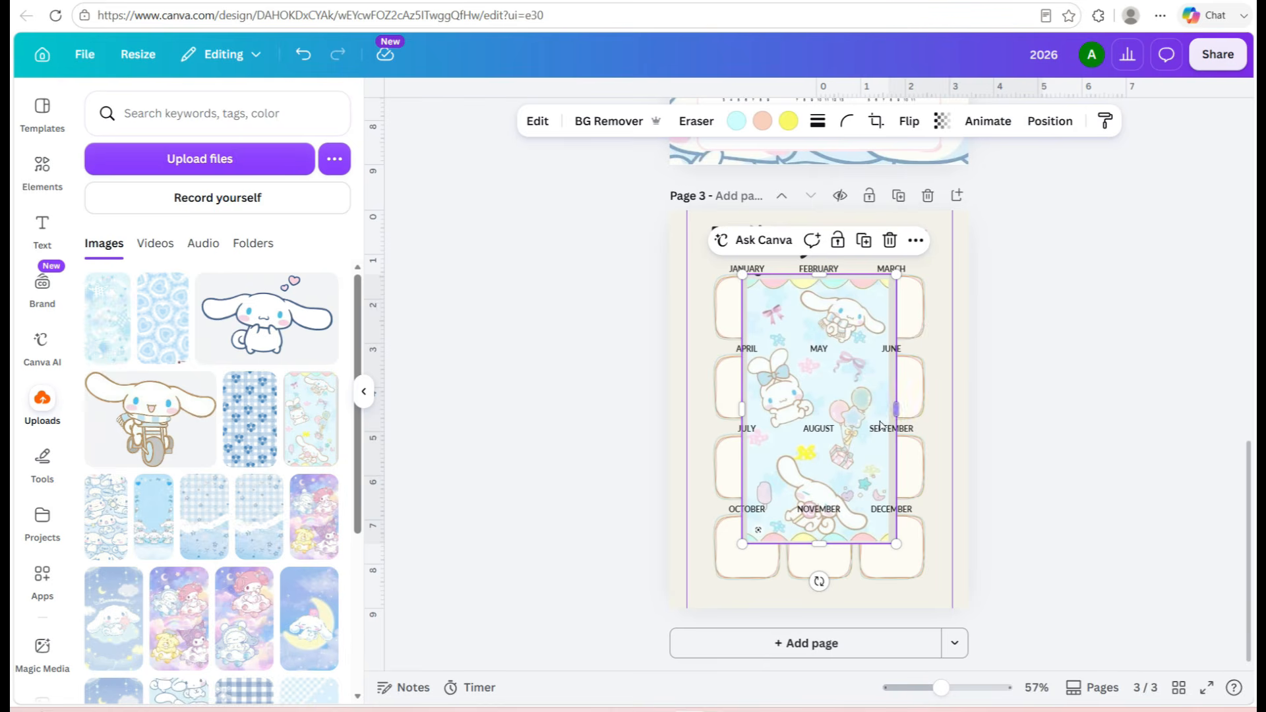
pyautogui.click(915, 240)
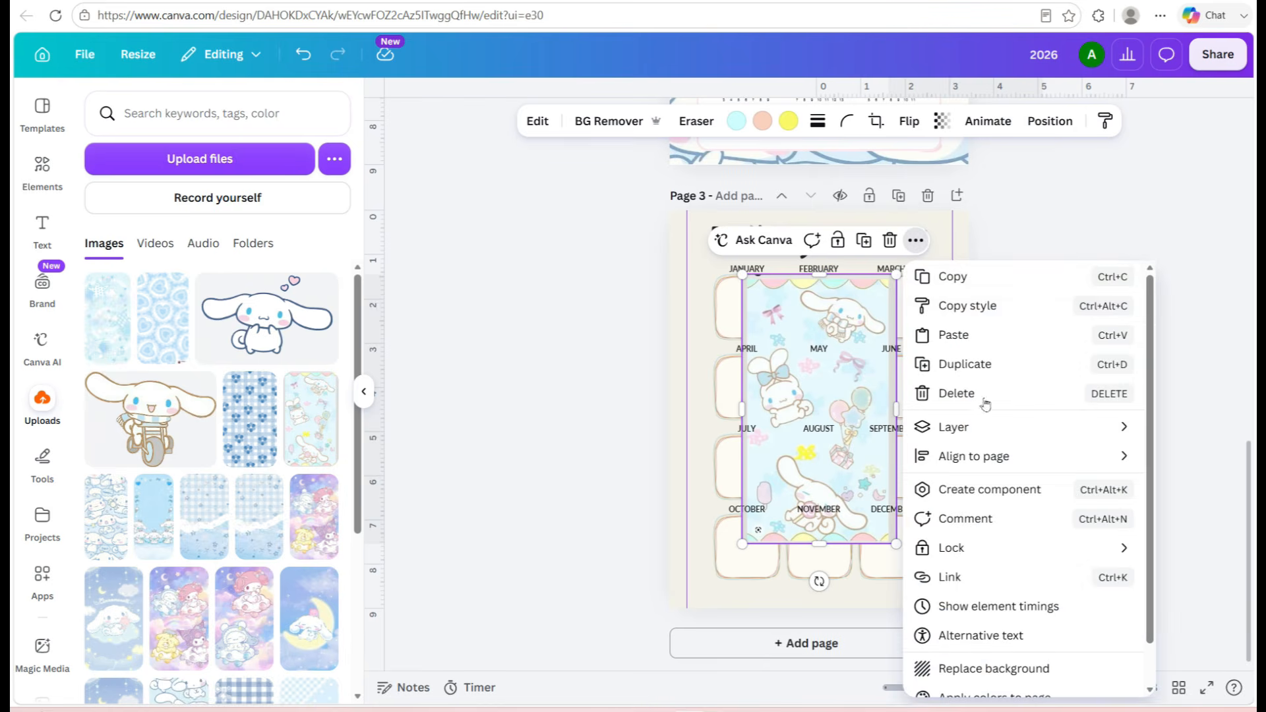
pyautogui.click(979, 668)
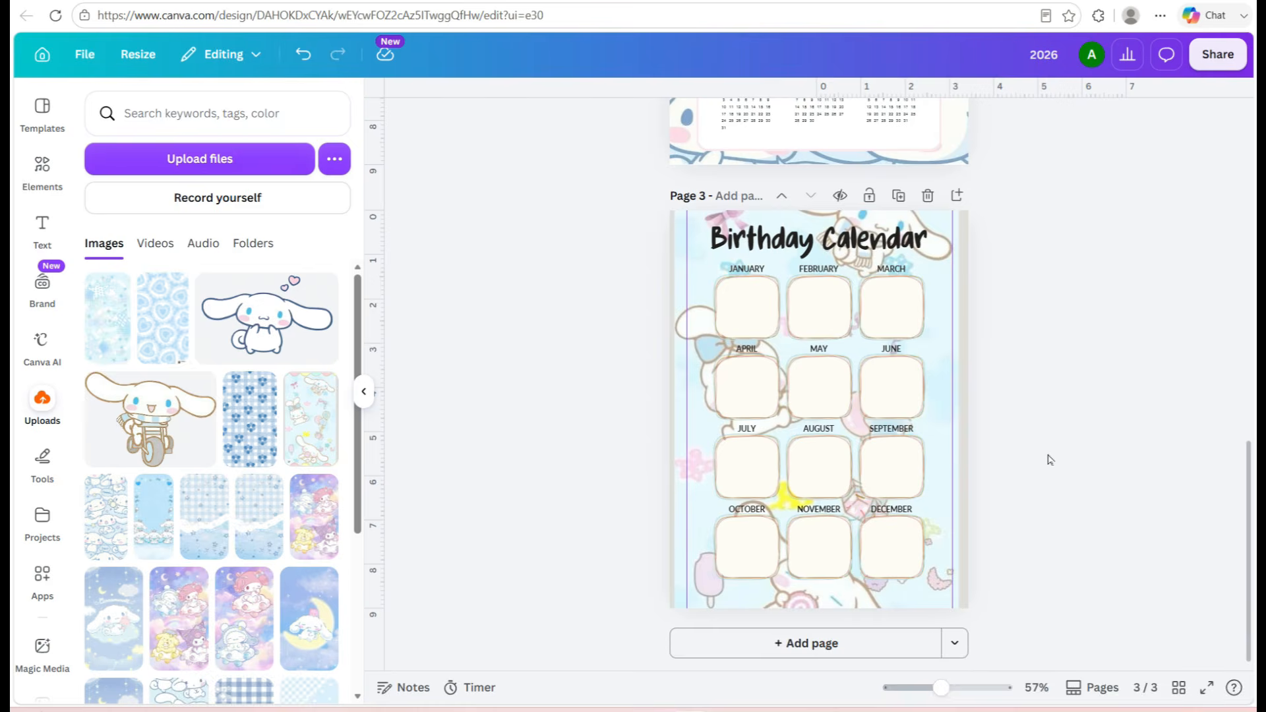
pyautogui.click(364, 391)
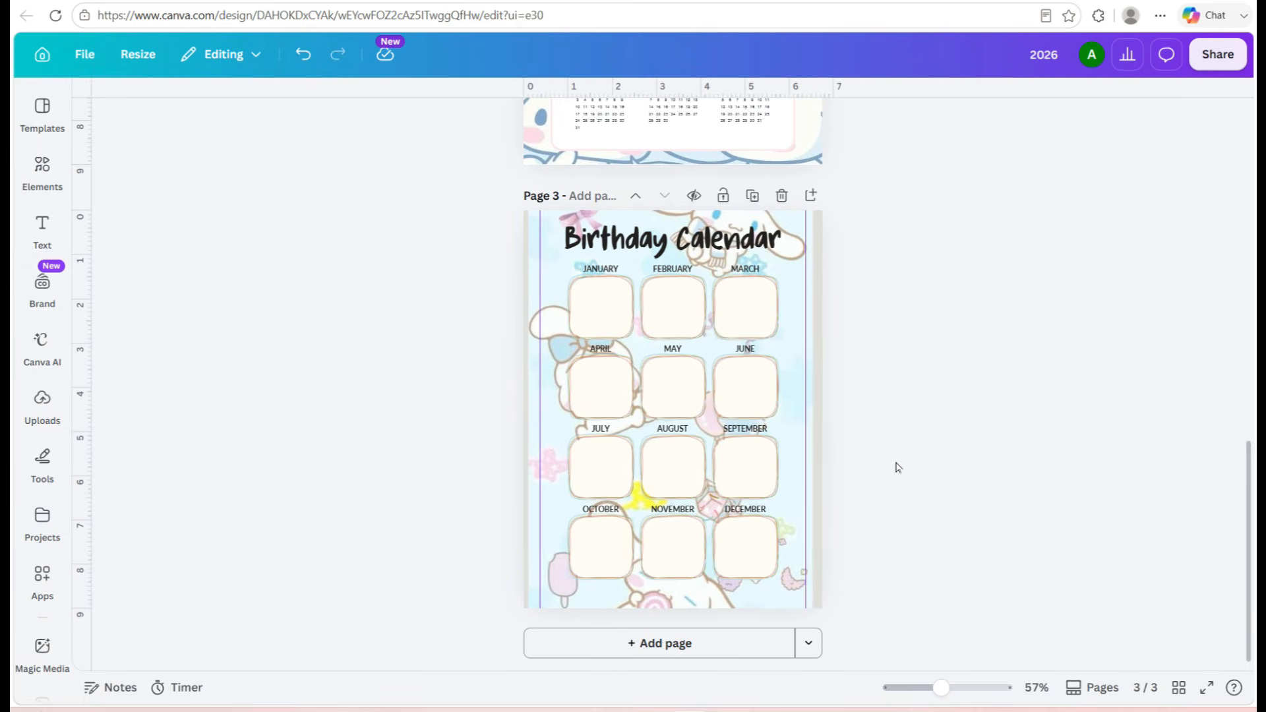
# Color the "Birthday Calendar" title azure blue and give it an Outline effect with thickness 57
pyautogui.click(672, 241)
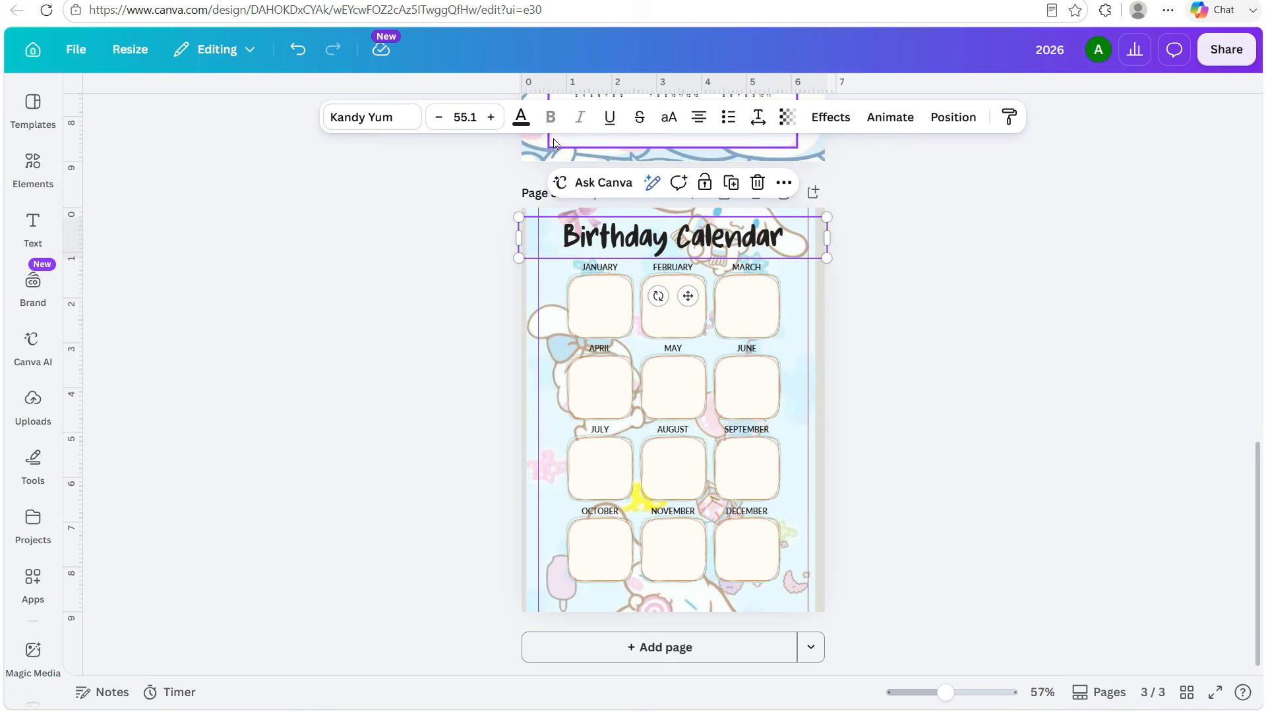
pyautogui.click(521, 119)
pyautogui.click(205, 283)
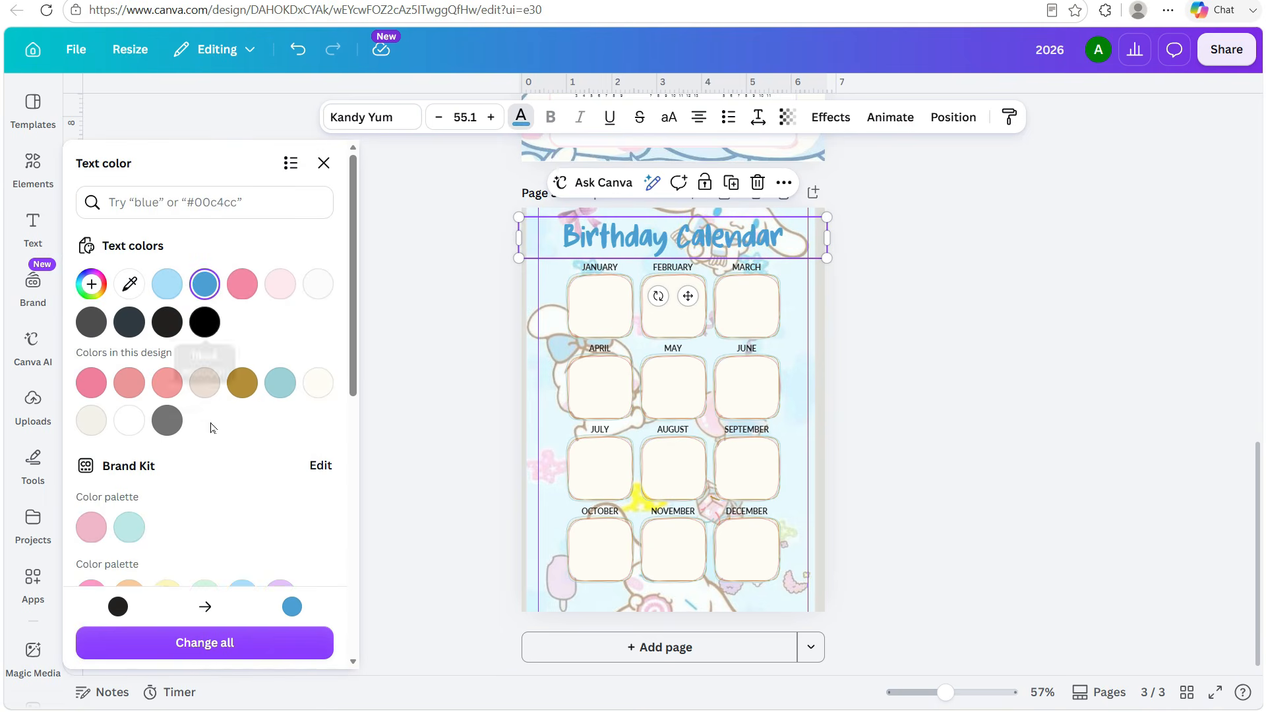
pyautogui.scroll(-3, 204, 422)
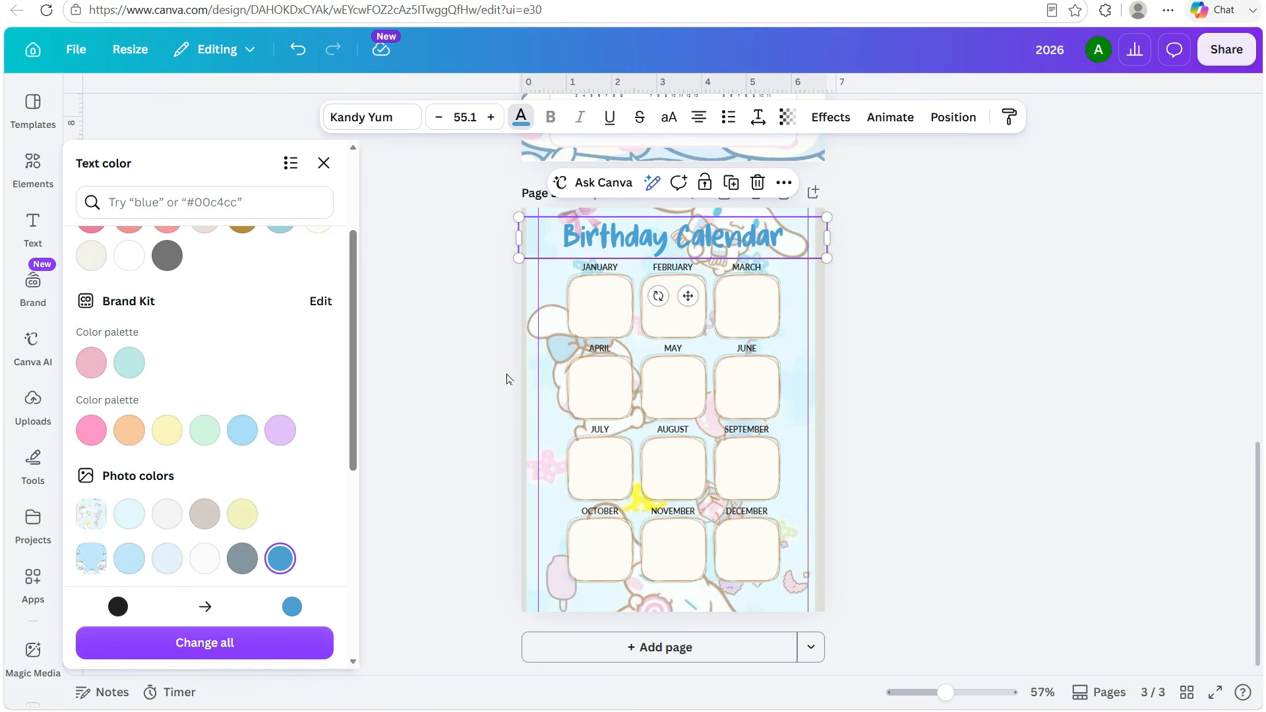
pyautogui.click(832, 120)
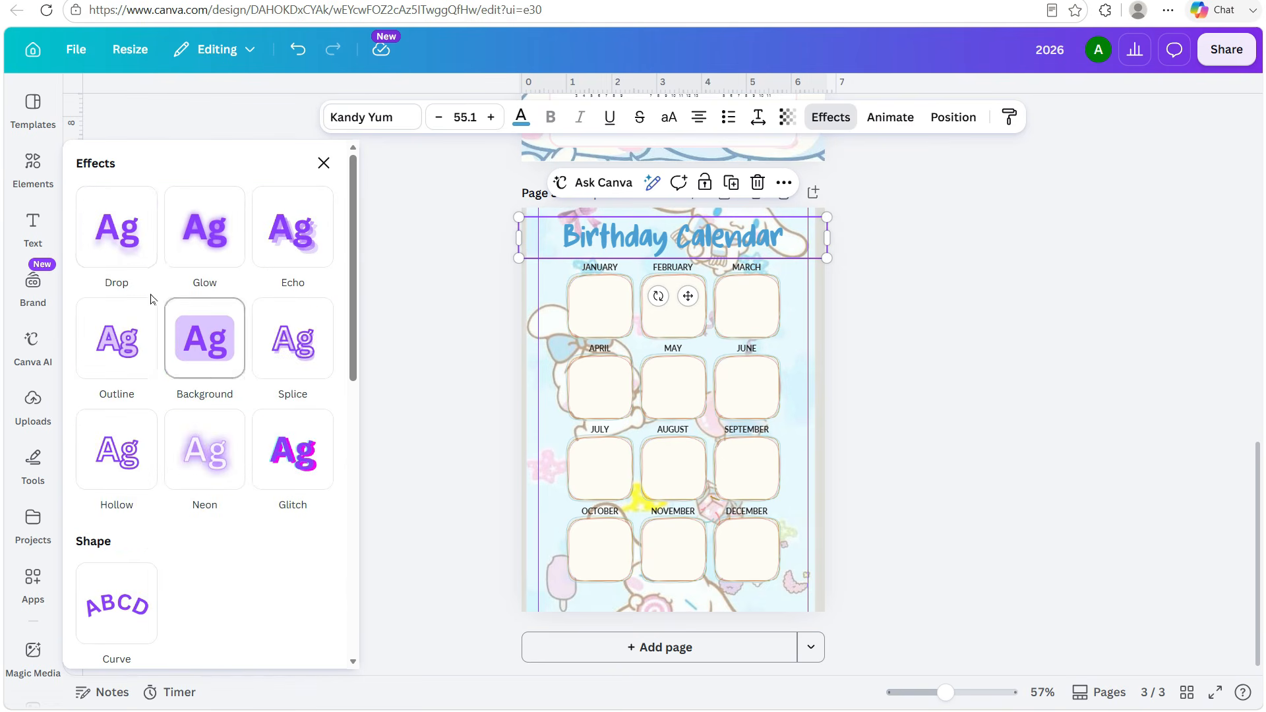
pyautogui.click(119, 340)
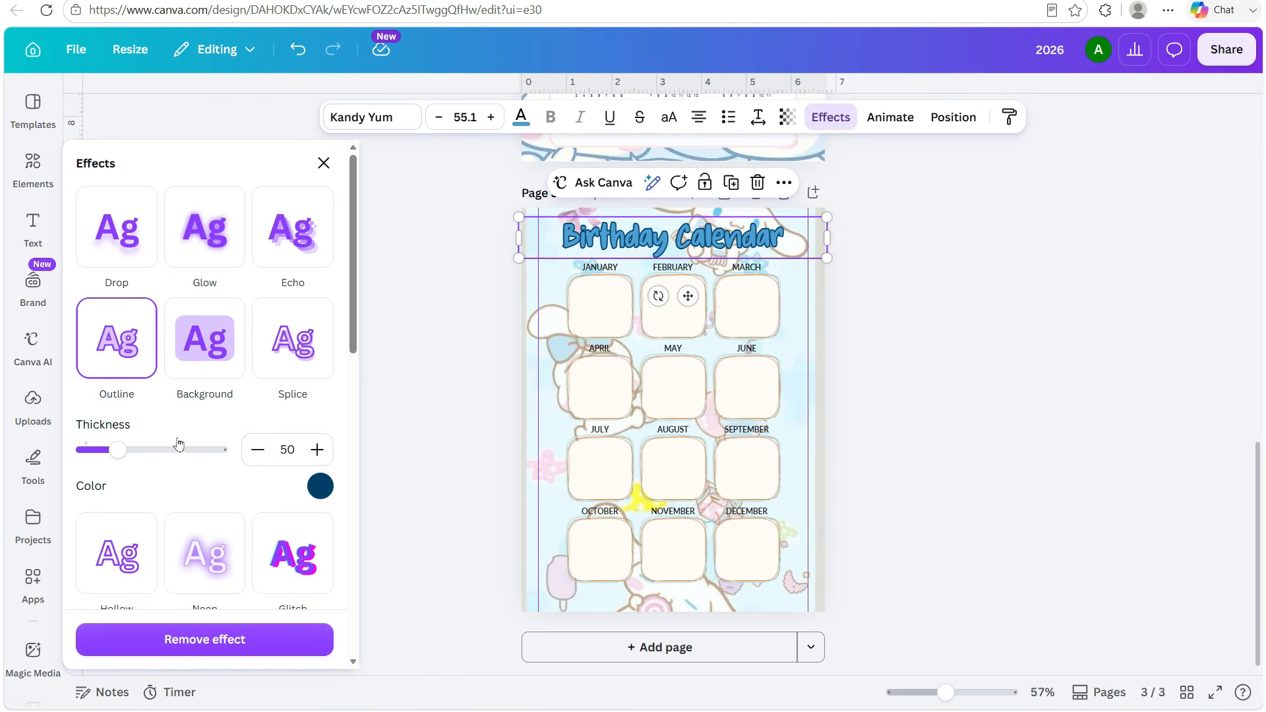
pyautogui.moveTo(126, 449)
pyautogui.mouseDown()
pyautogui.moveTo(107, 451)
pyautogui.moveTo(141, 450)
pyautogui.moveTo(123, 449)
pyautogui.mouseUp()
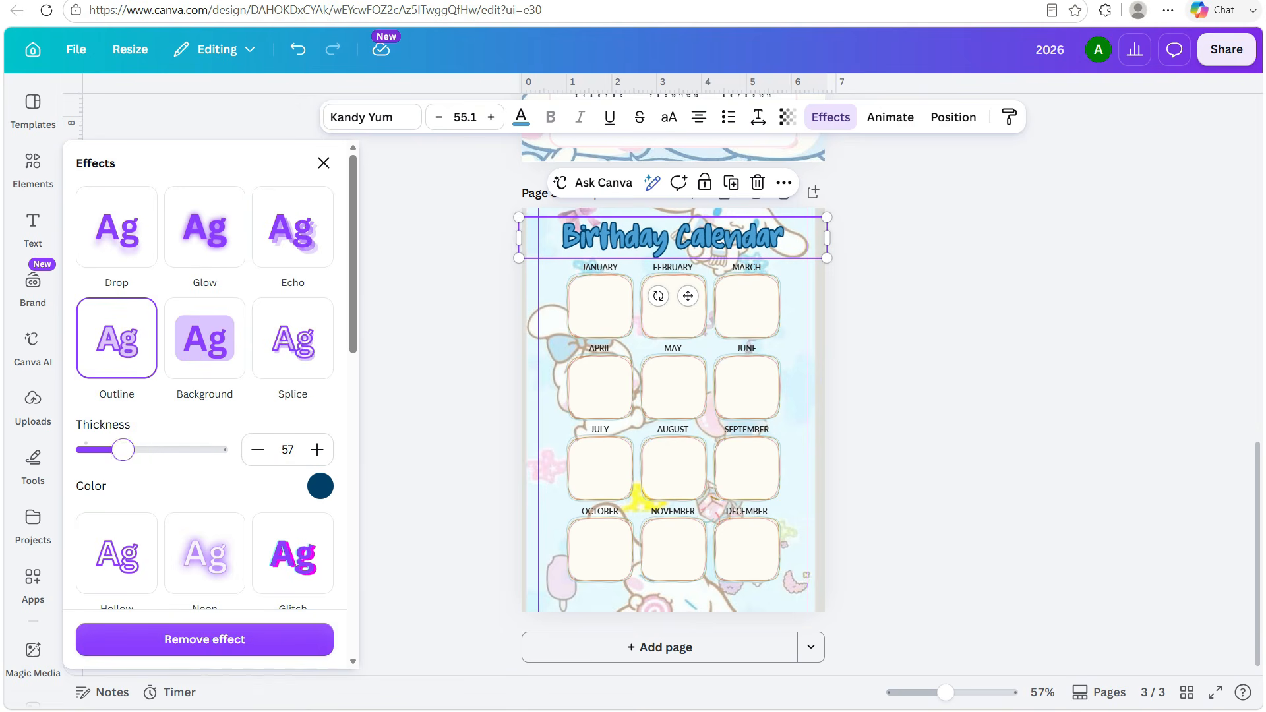
# Change the text color of the outlined "Birthday Calendar" title to light azure #a9def9
pyautogui.click(521, 119)
pyautogui.click(163, 286)
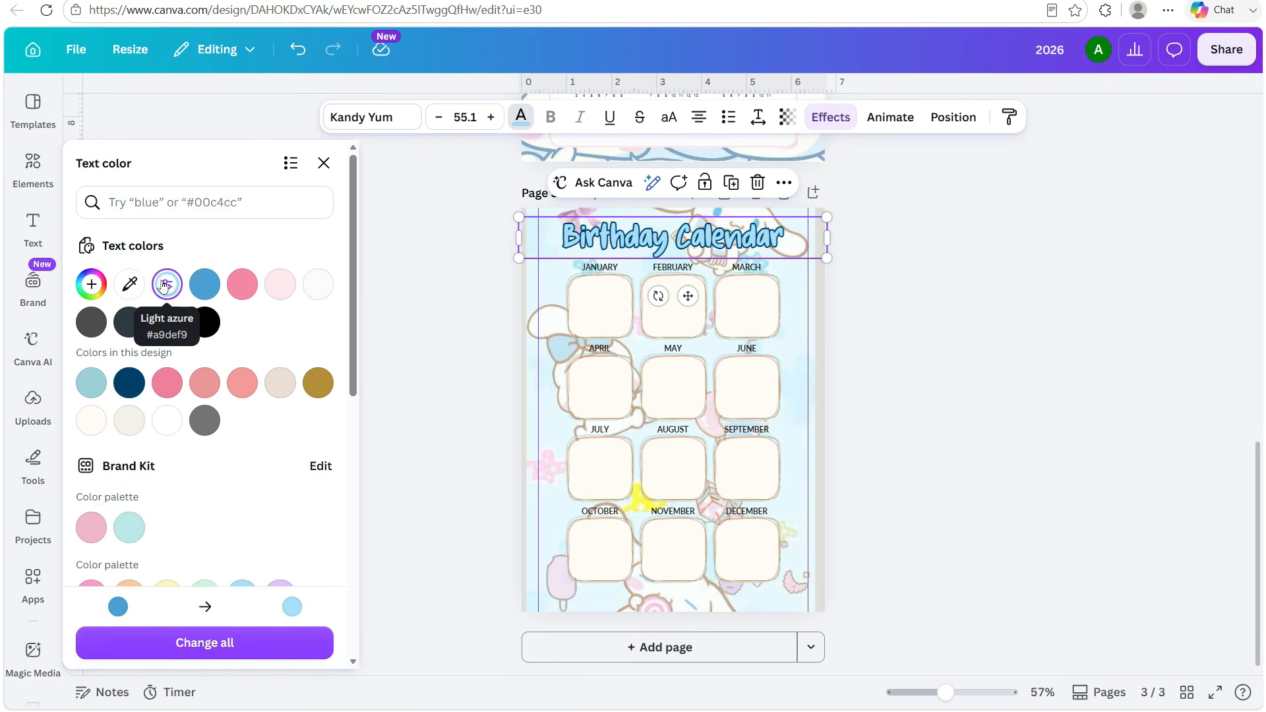
pyautogui.click(928, 348)
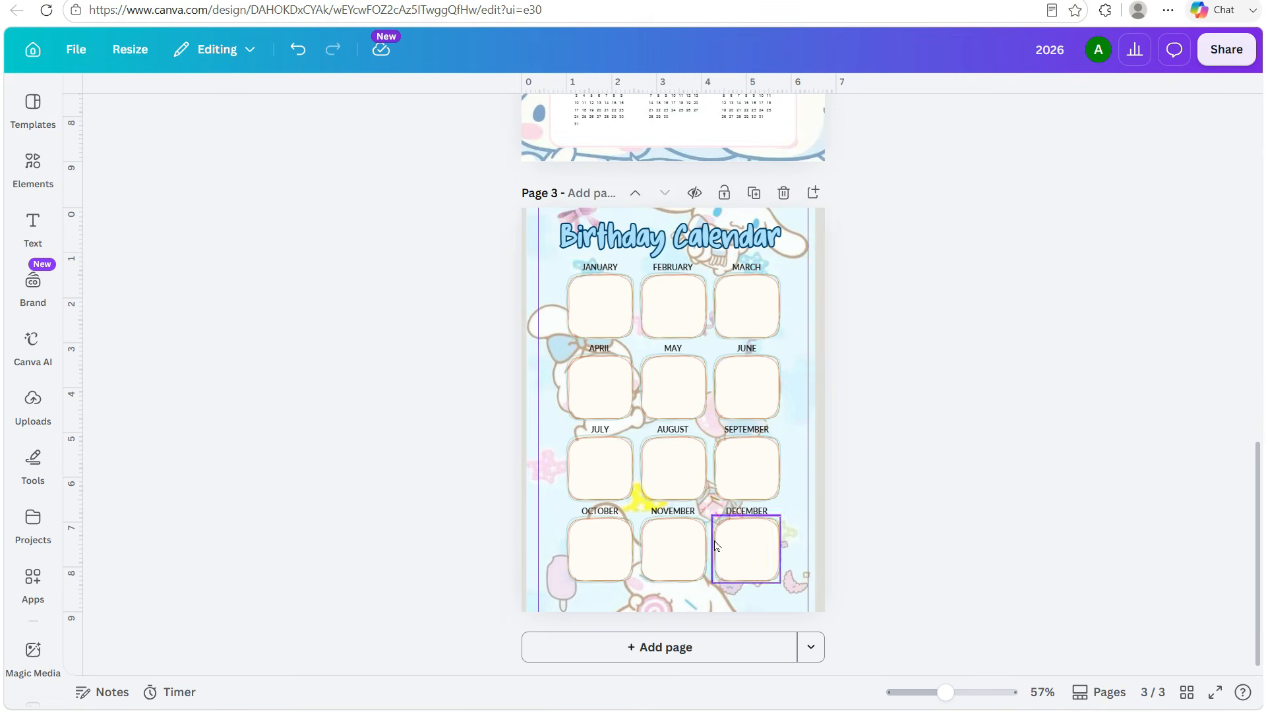
# Add page 4, search the templates for "self awareness" and apply the Green Coach Self Awareness Planner Worksheet
pyautogui.click(643, 649)
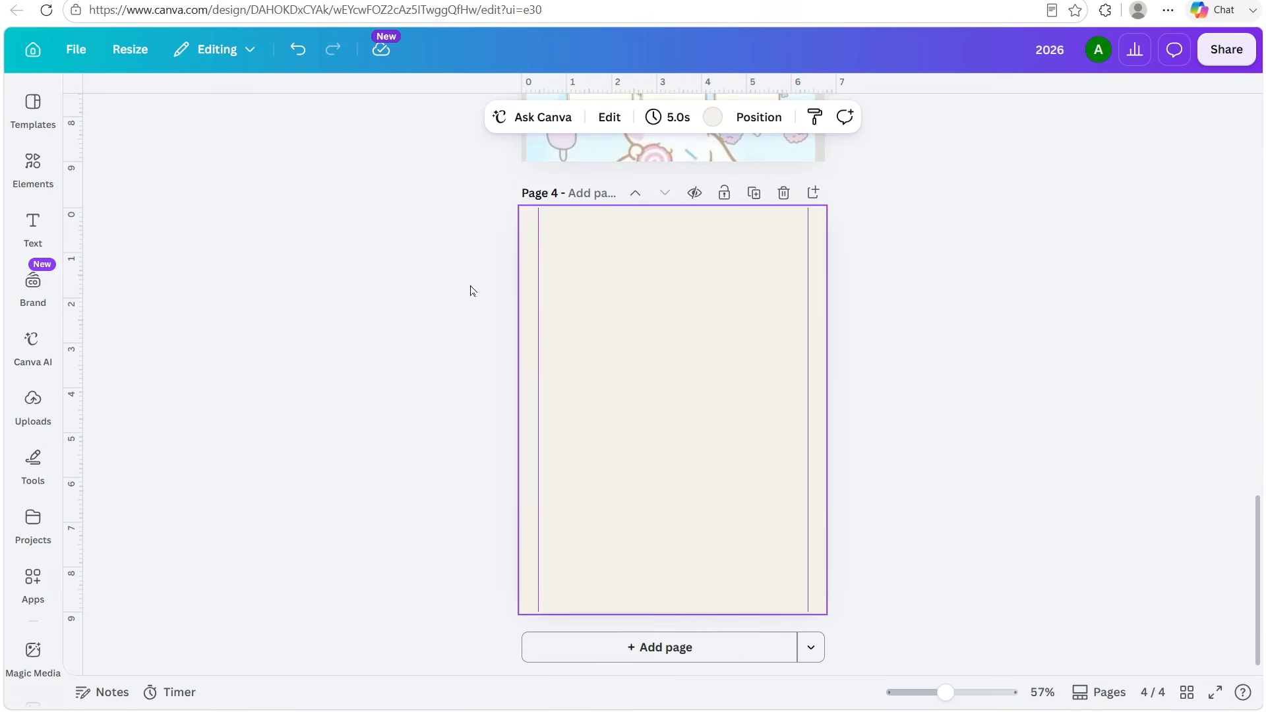
pyautogui.click(37, 110)
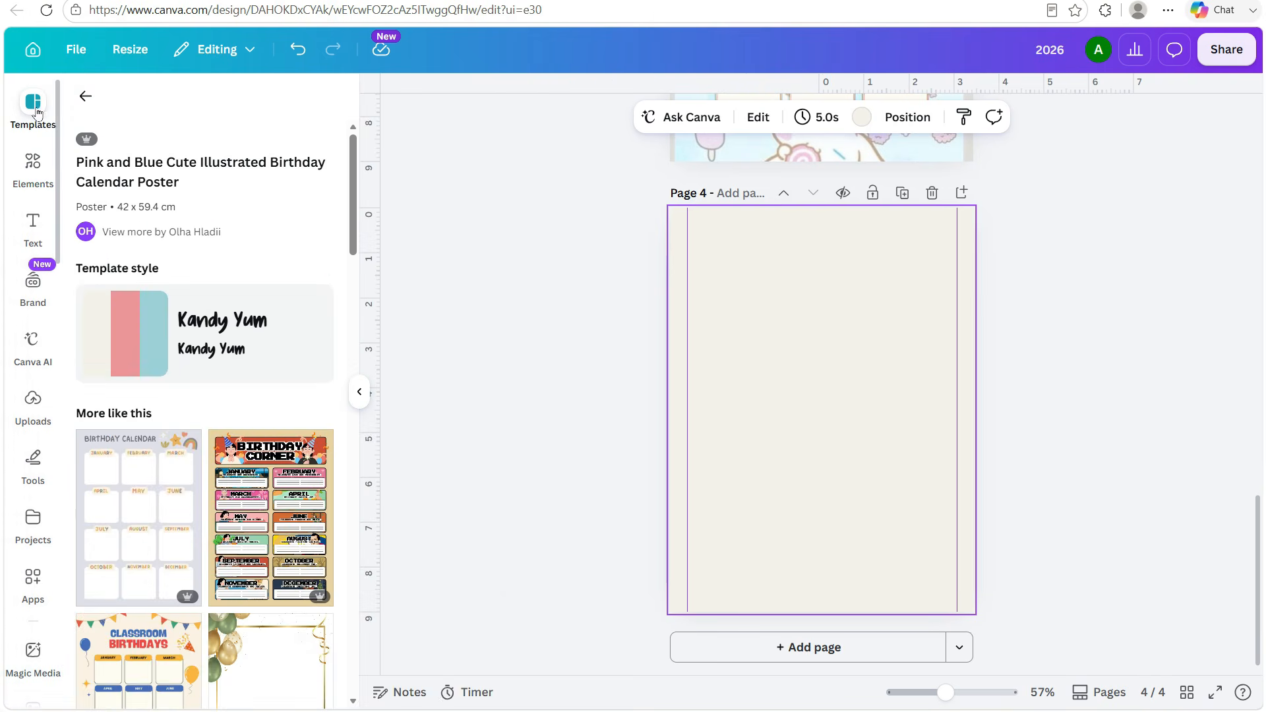
pyautogui.click(85, 97)
pyautogui.click(84, 108)
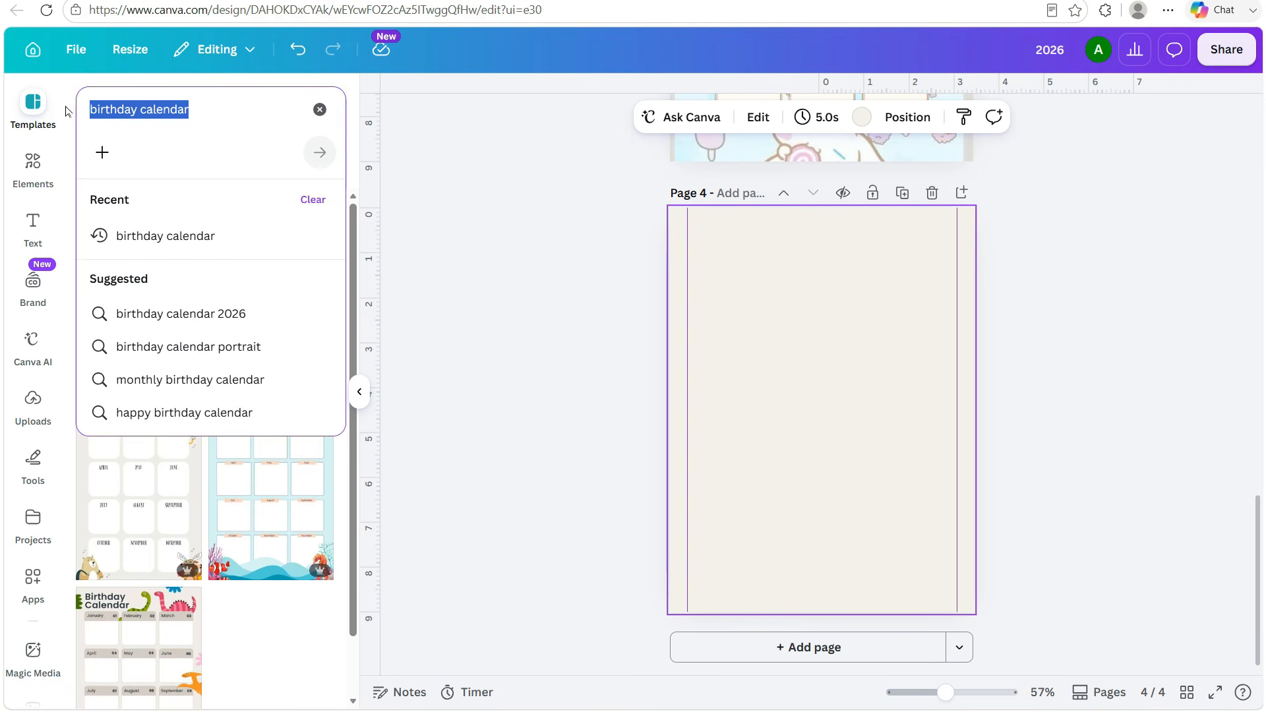
pyautogui.write('se')
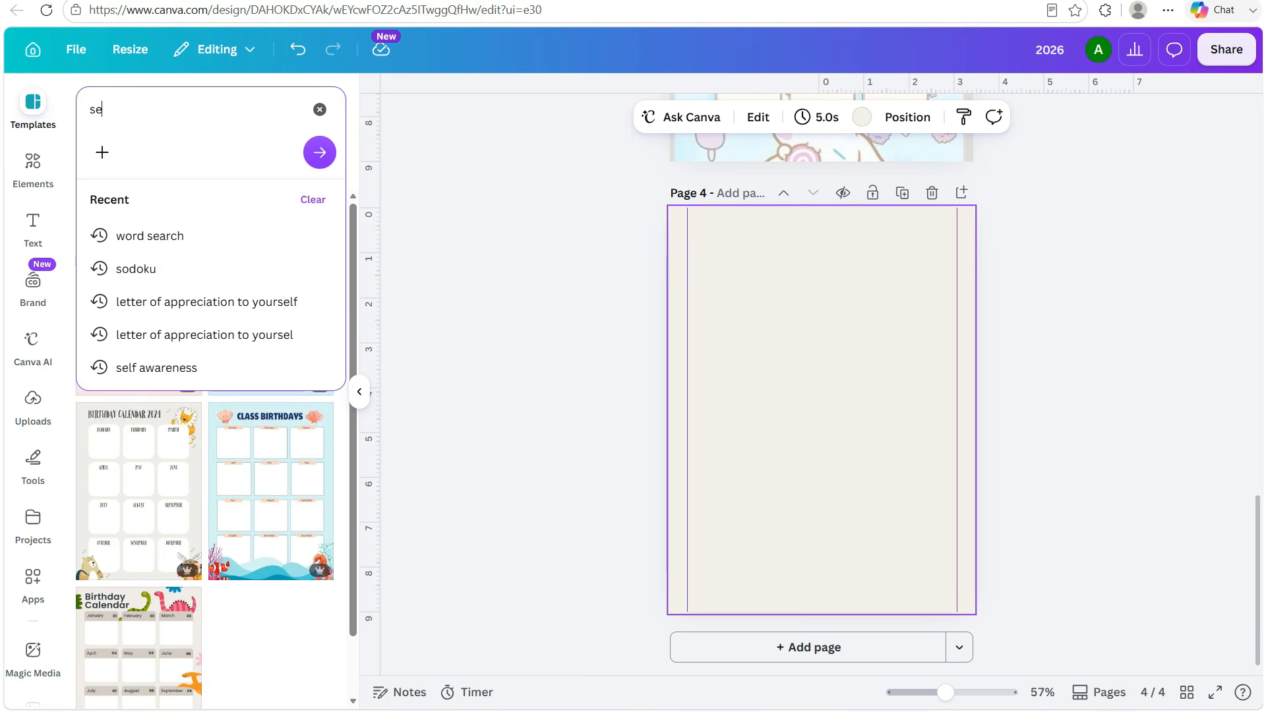
pyautogui.write('lf awareness')
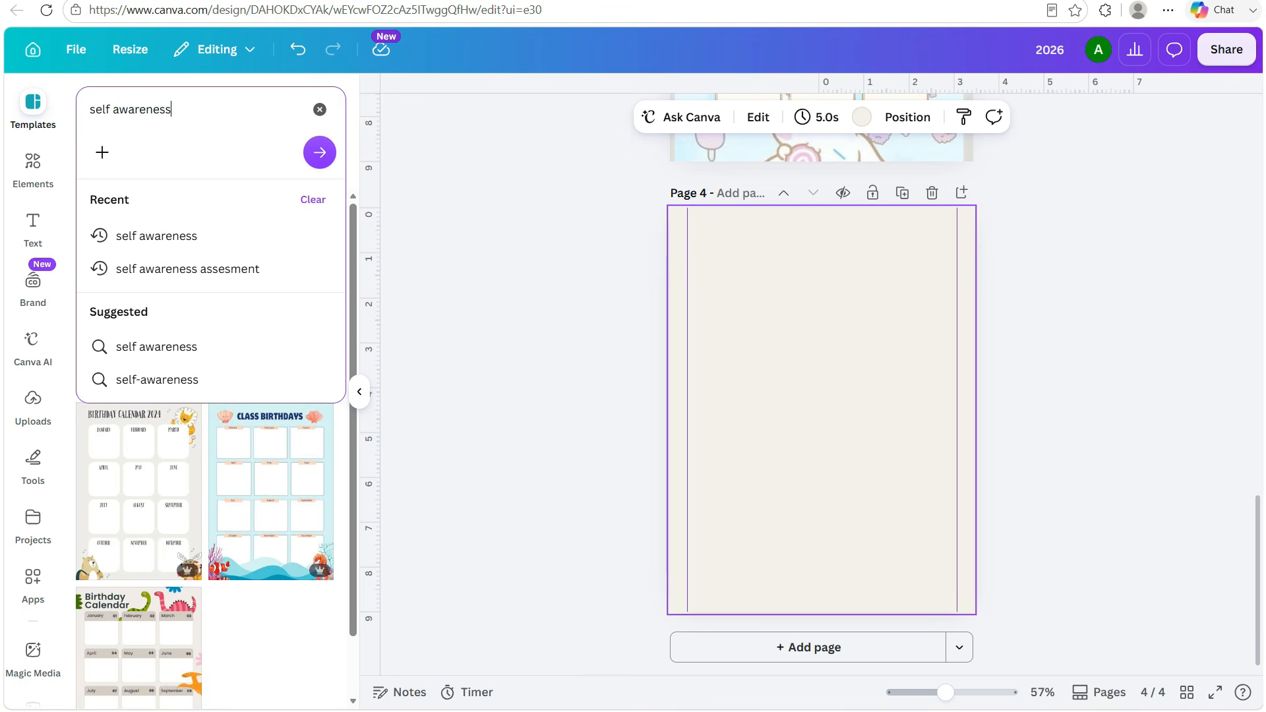
pyautogui.click(170, 242)
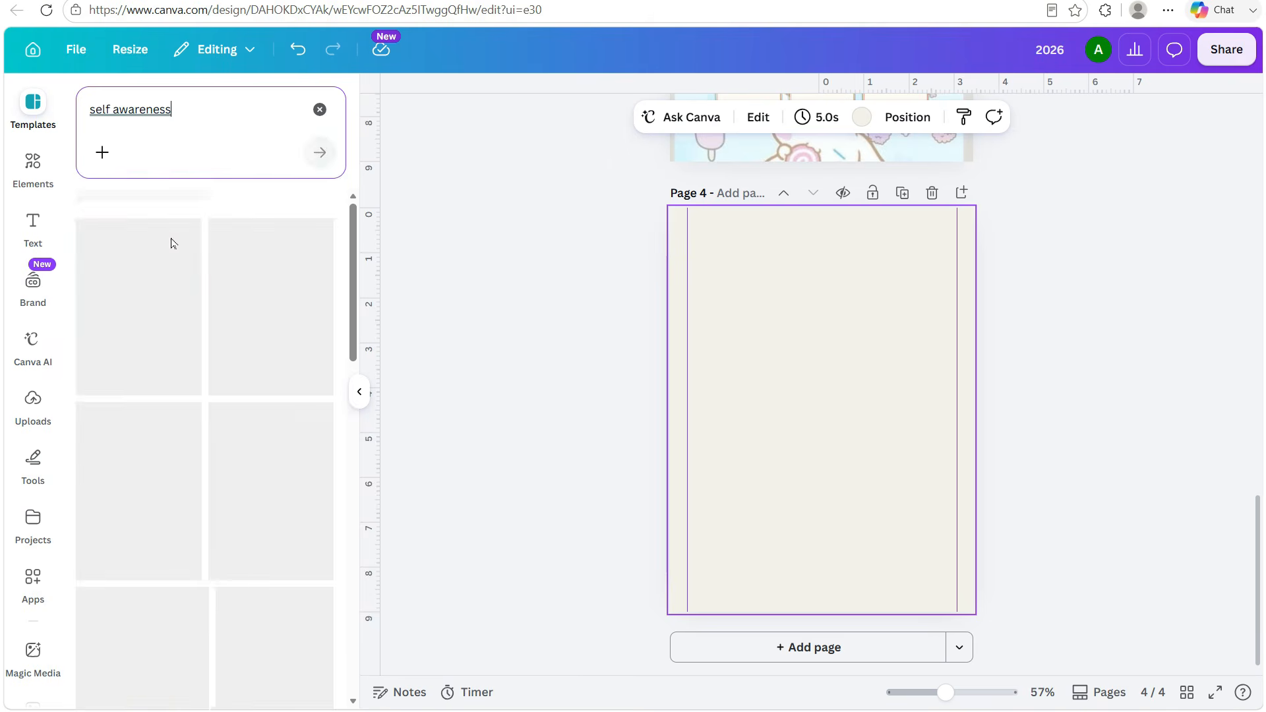
pyautogui.click(161, 468)
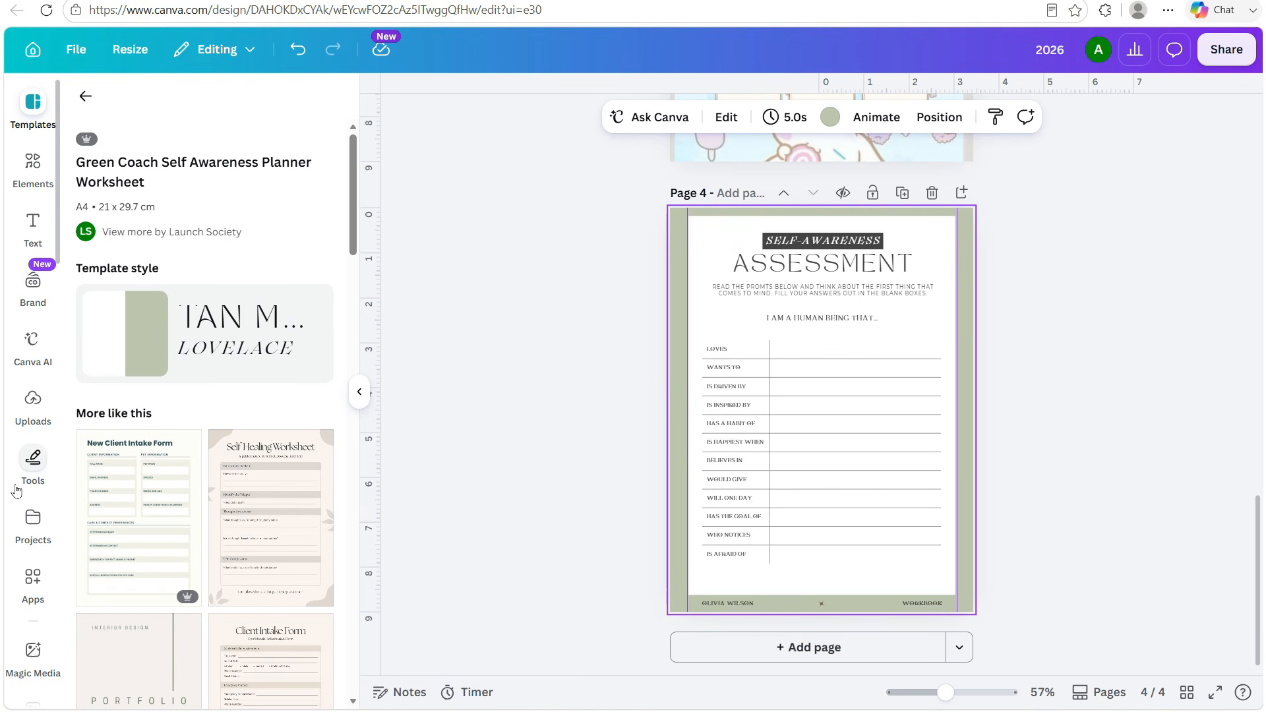
# Replace the green background of the self-awareness page with the uploaded blue lace heart pattern
pyautogui.click(33, 401)
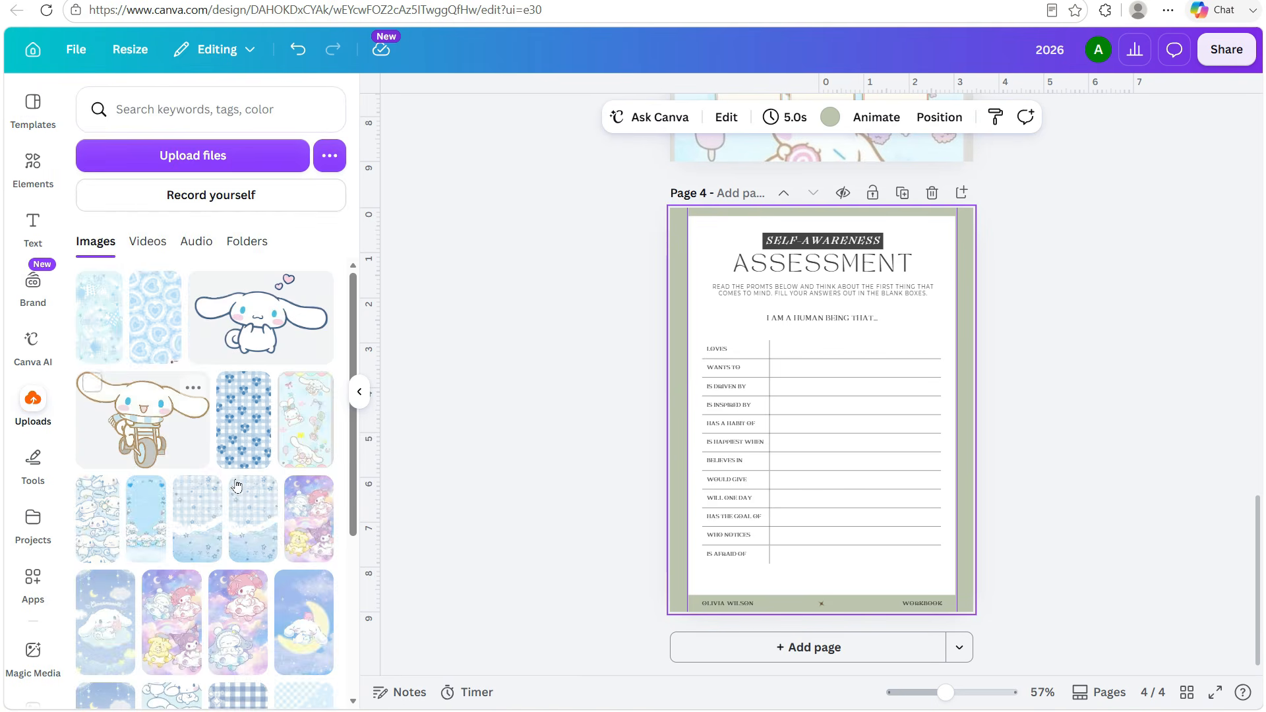
pyautogui.moveTo(269, 502)
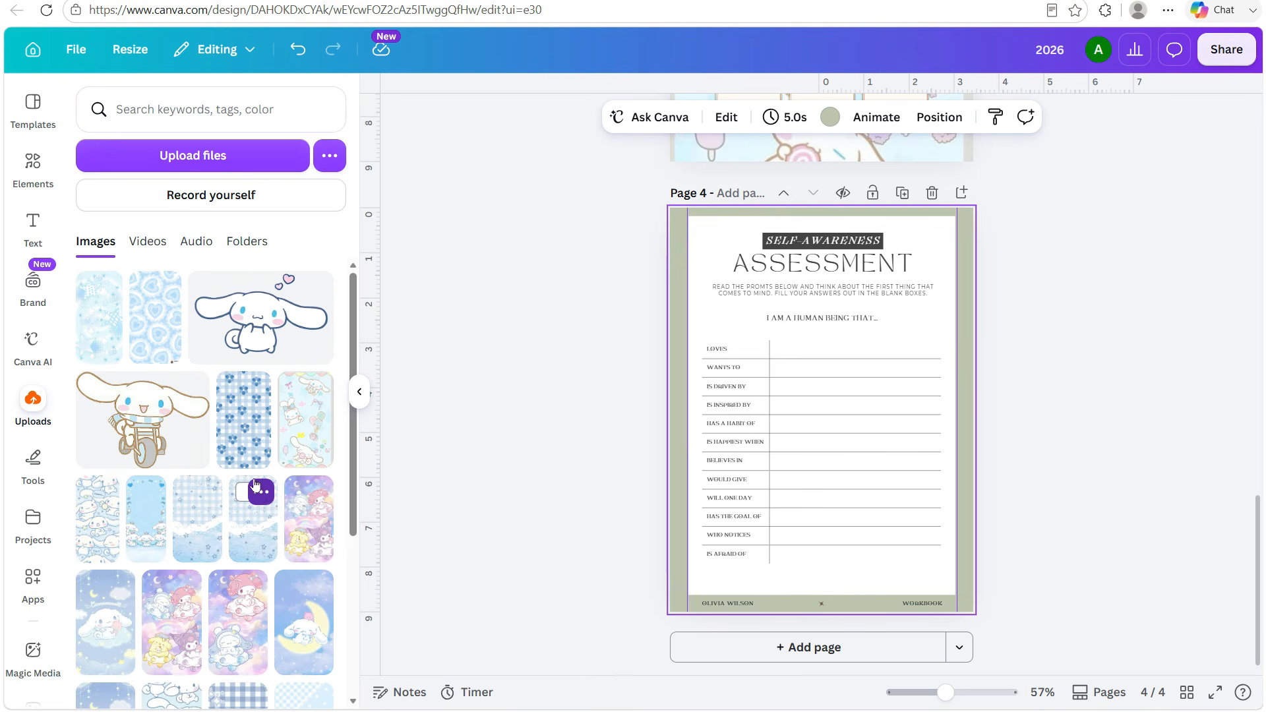
pyautogui.click(170, 349)
pyautogui.click(919, 236)
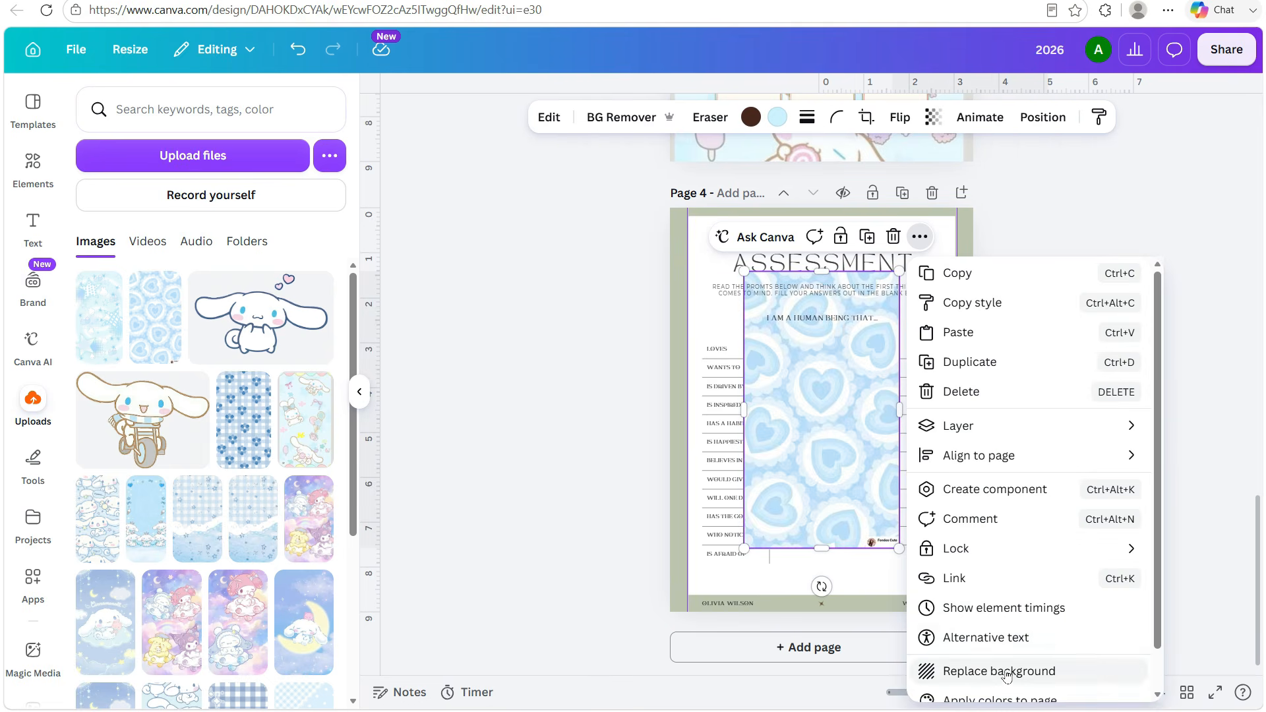
pyautogui.click(1005, 673)
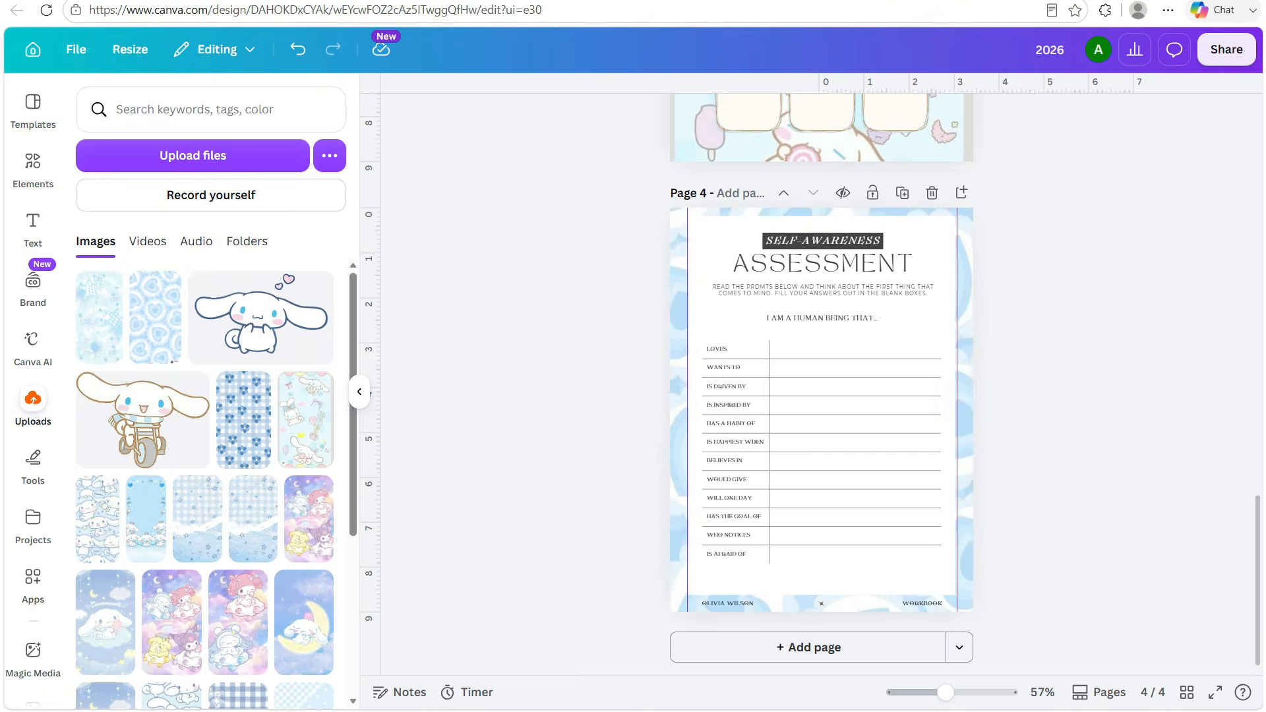
# Switch to Pinterest, browse the "cinnamoroll vertical wallpaper" results for background ideas, and return to the Canva design
pyautogui.hotkey('alt', 'Tab')
pyautogui.scroll(-15, 741, 514)
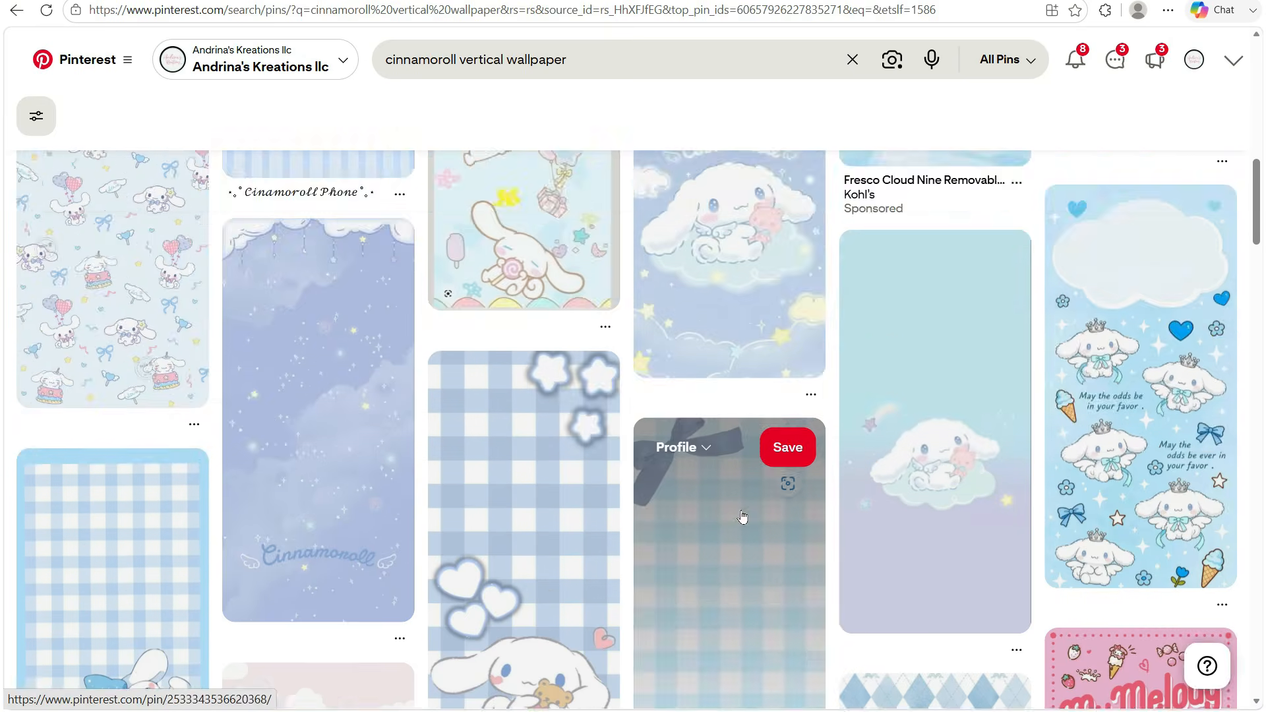
pyautogui.scroll(2, 738, 518)
pyautogui.scroll(-10, 738, 508)
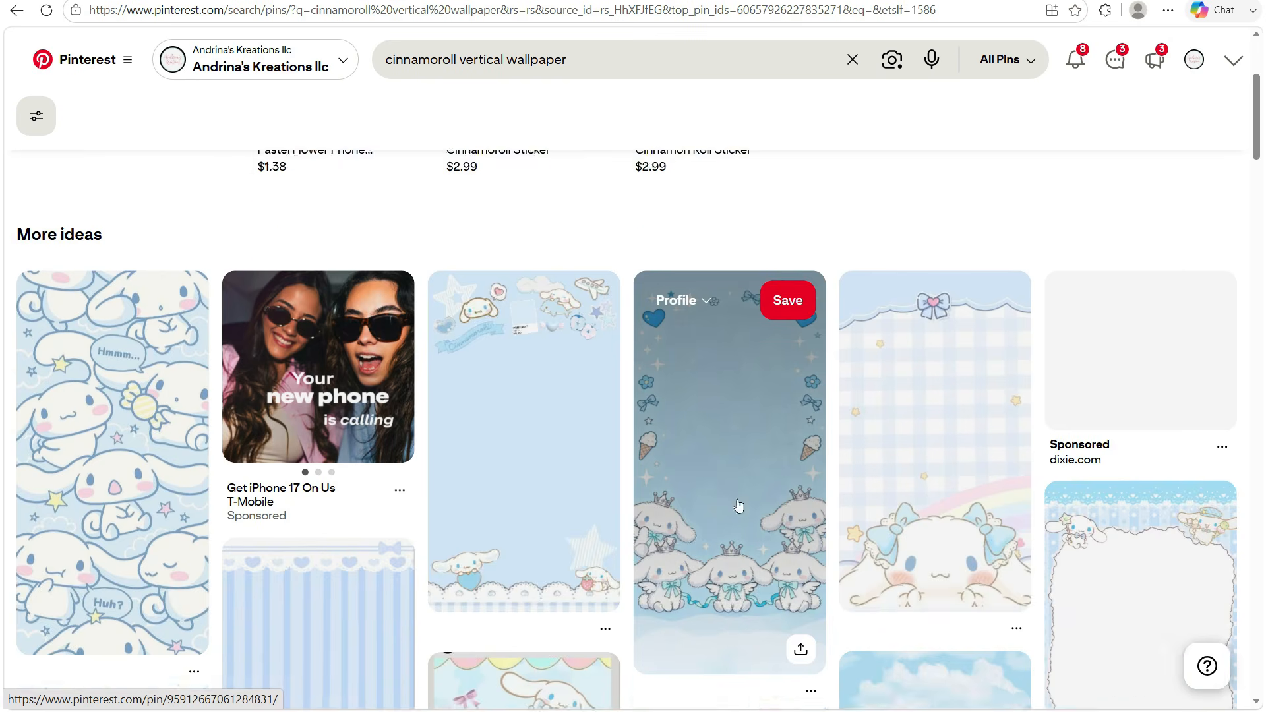
pyautogui.scroll(-3, 738, 505)
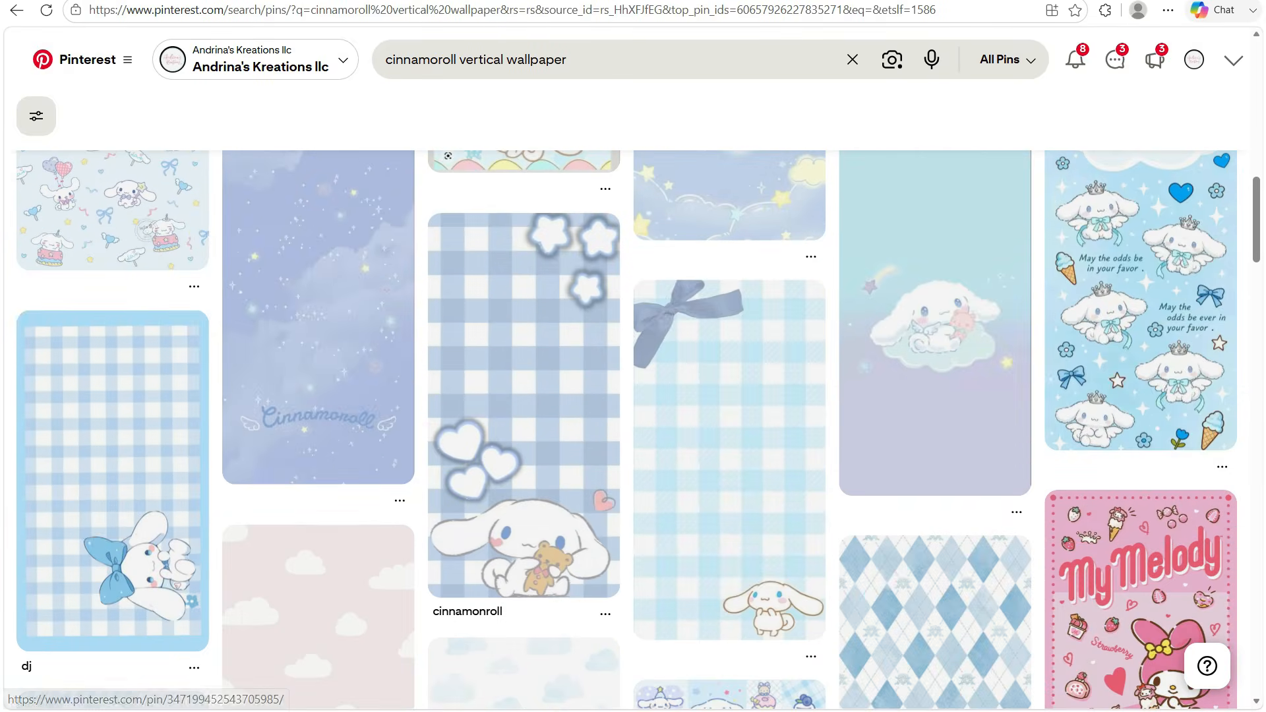
pyautogui.hotkey('alt', 'Tab')
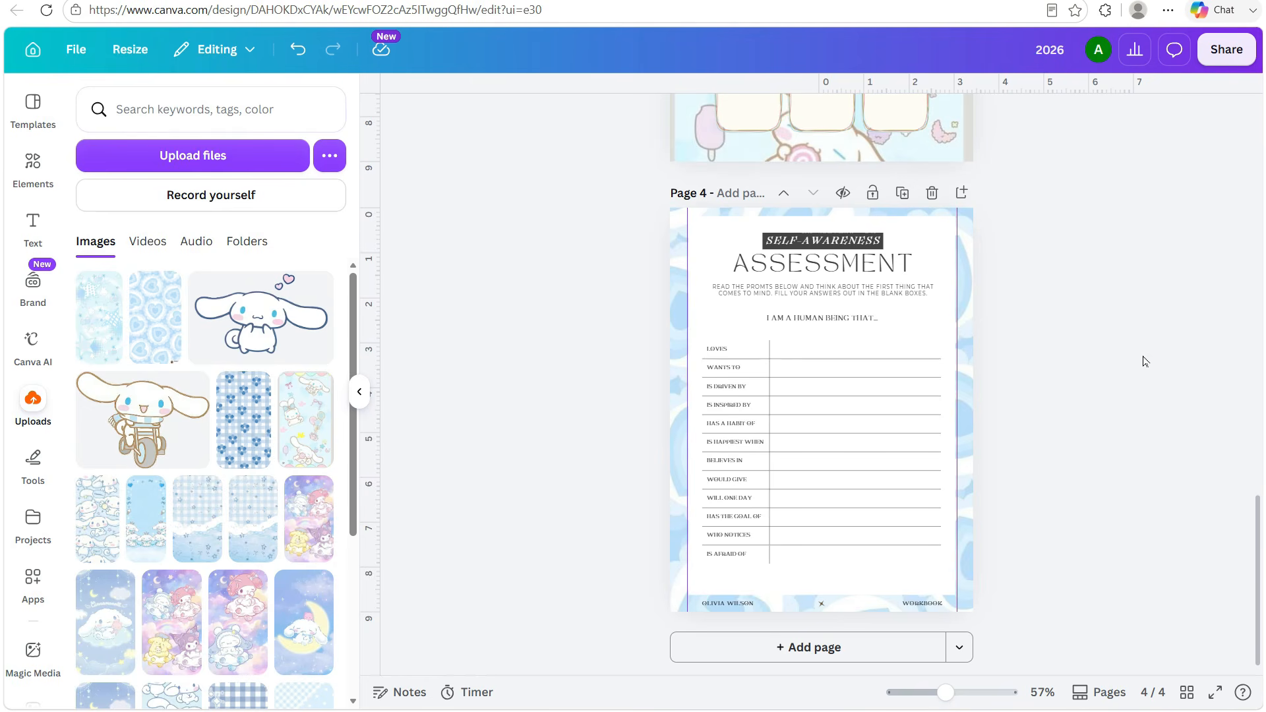
# Change the background effect color behind the "SELF-AWARENESS" heading to azure #4ca0d4
pyautogui.click(359, 392)
pyautogui.moveTo(947, 694); pyautogui.dragTo(969, 691)
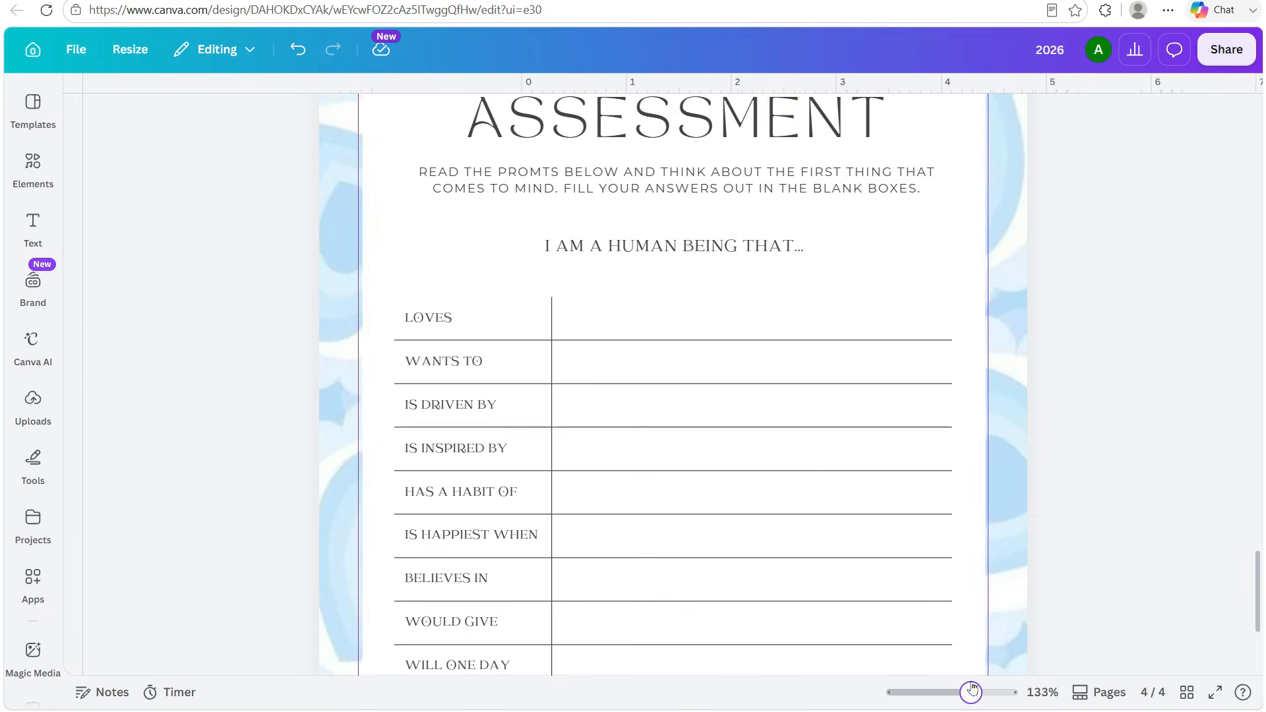
pyautogui.scroll(6, 967, 587)
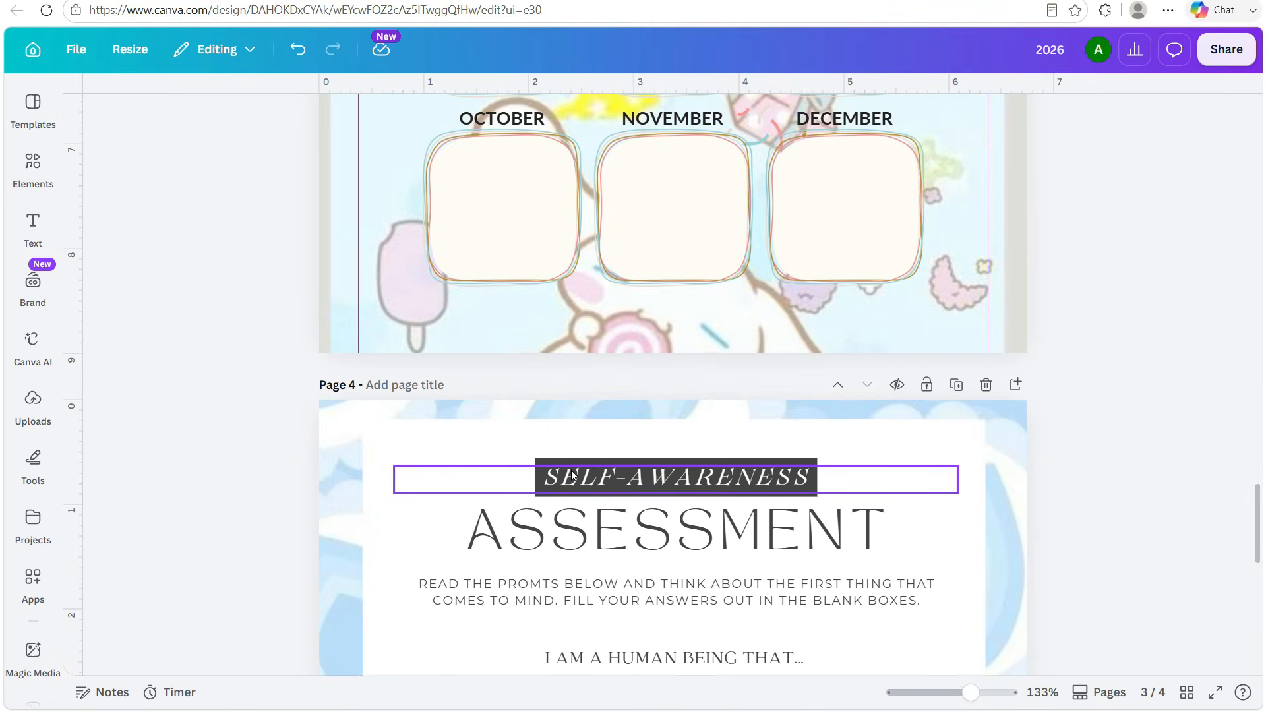
pyautogui.click(571, 476)
pyautogui.click(828, 117)
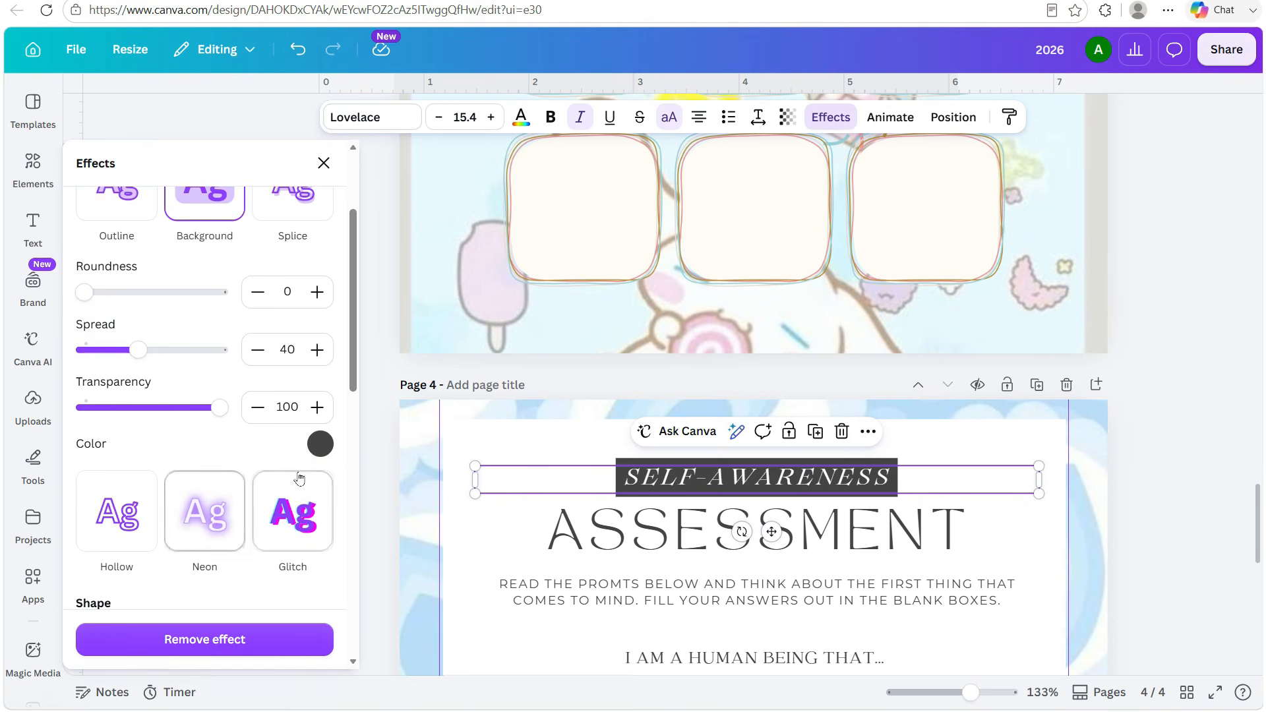
pyautogui.click(320, 443)
pyautogui.click(193, 244)
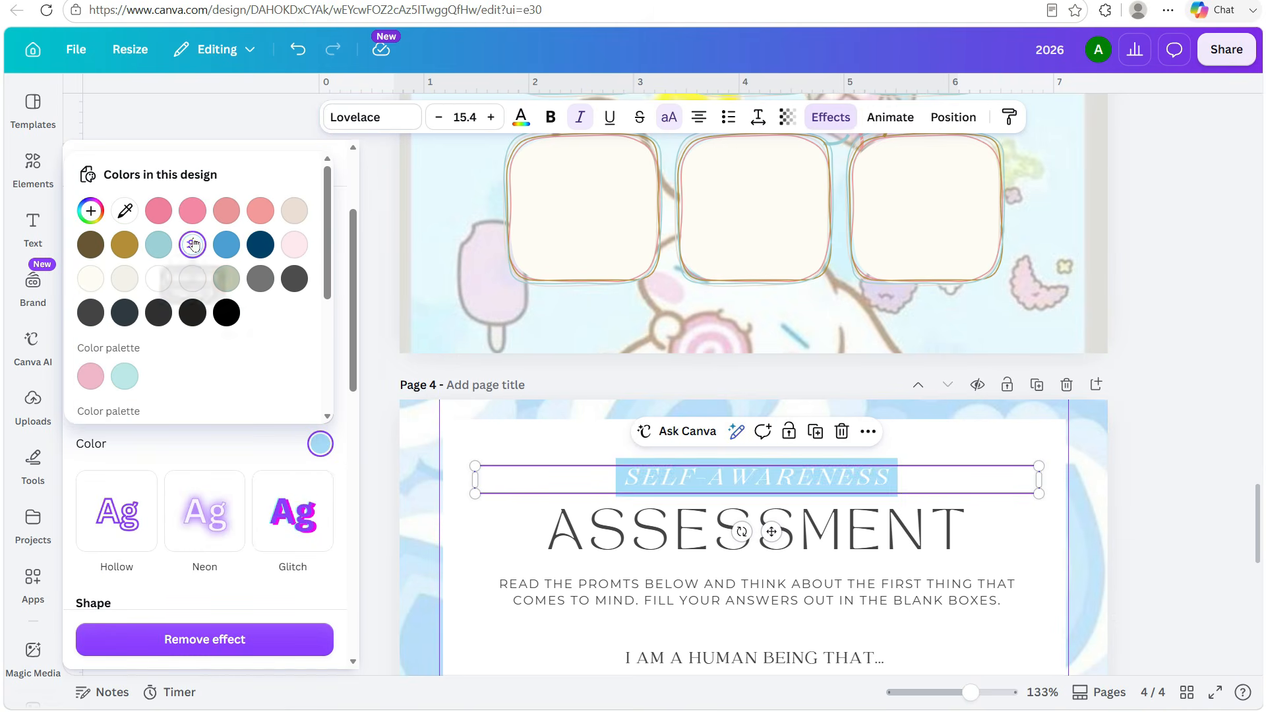
pyautogui.click(227, 244)
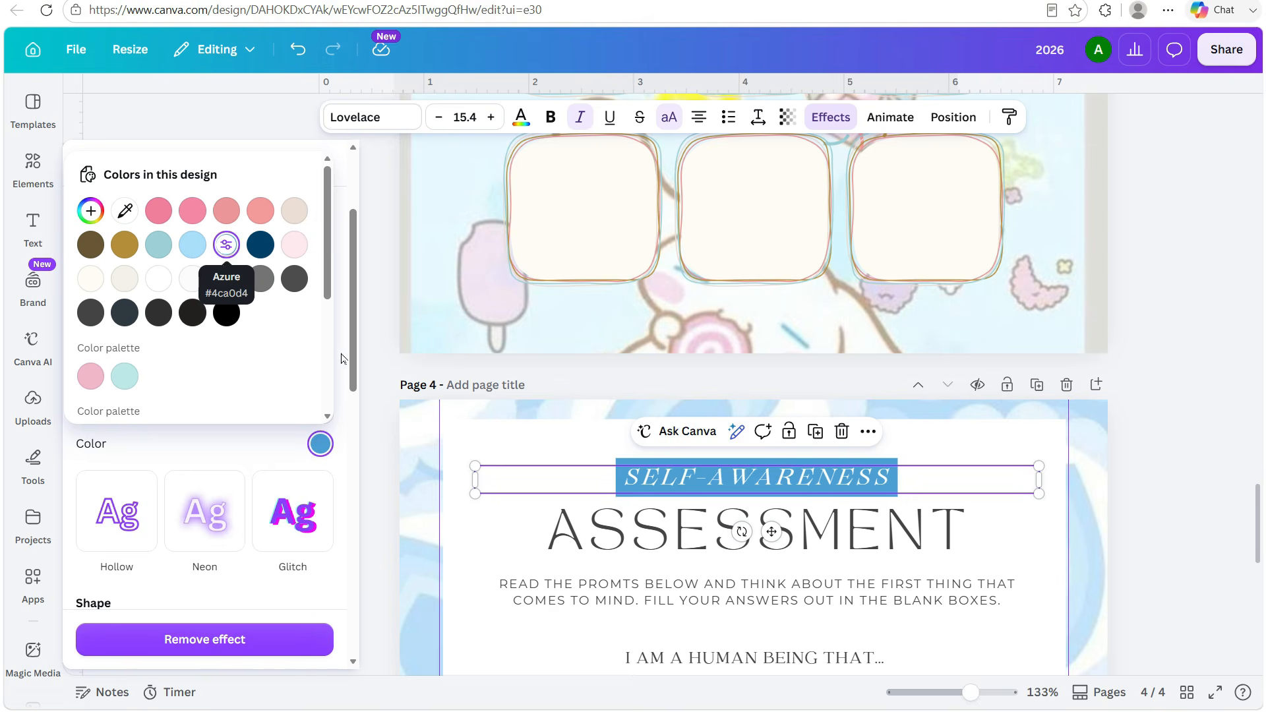
# Set the text color of the "ASSESSMENT" heading on page 4 to azure #4ca0d4
pyautogui.click(612, 542)
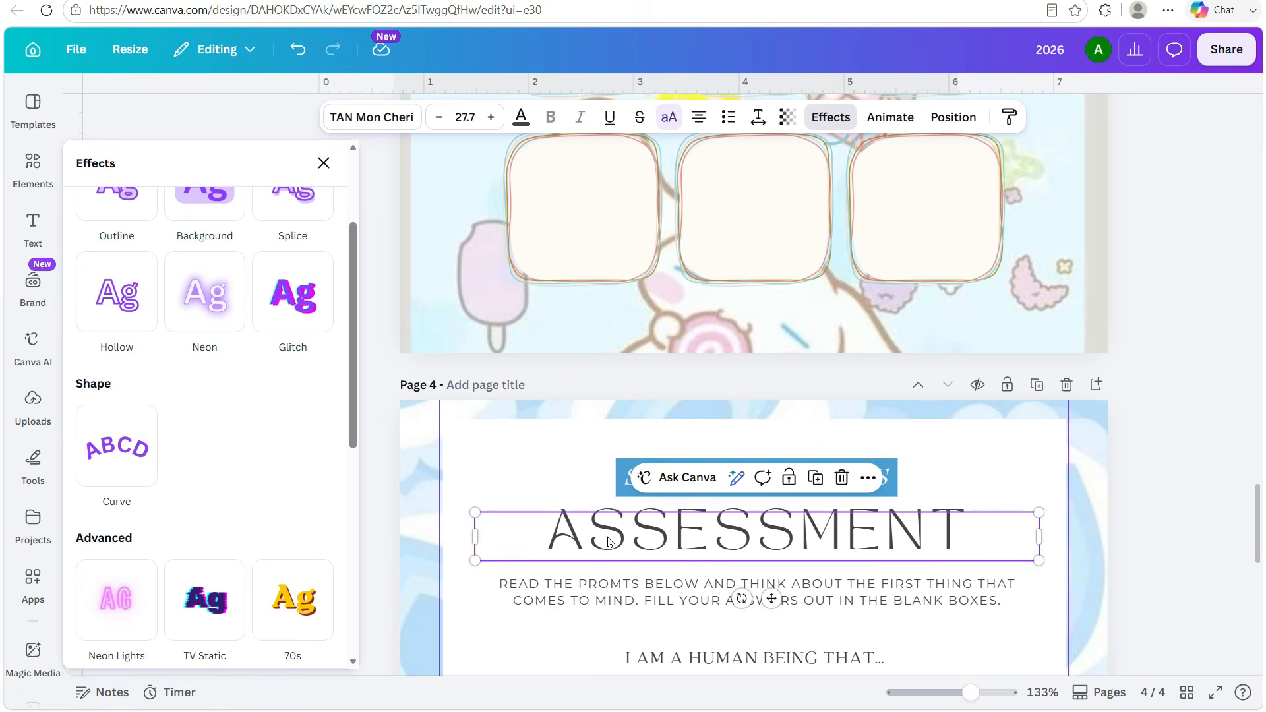
pyautogui.click(518, 120)
pyautogui.click(208, 293)
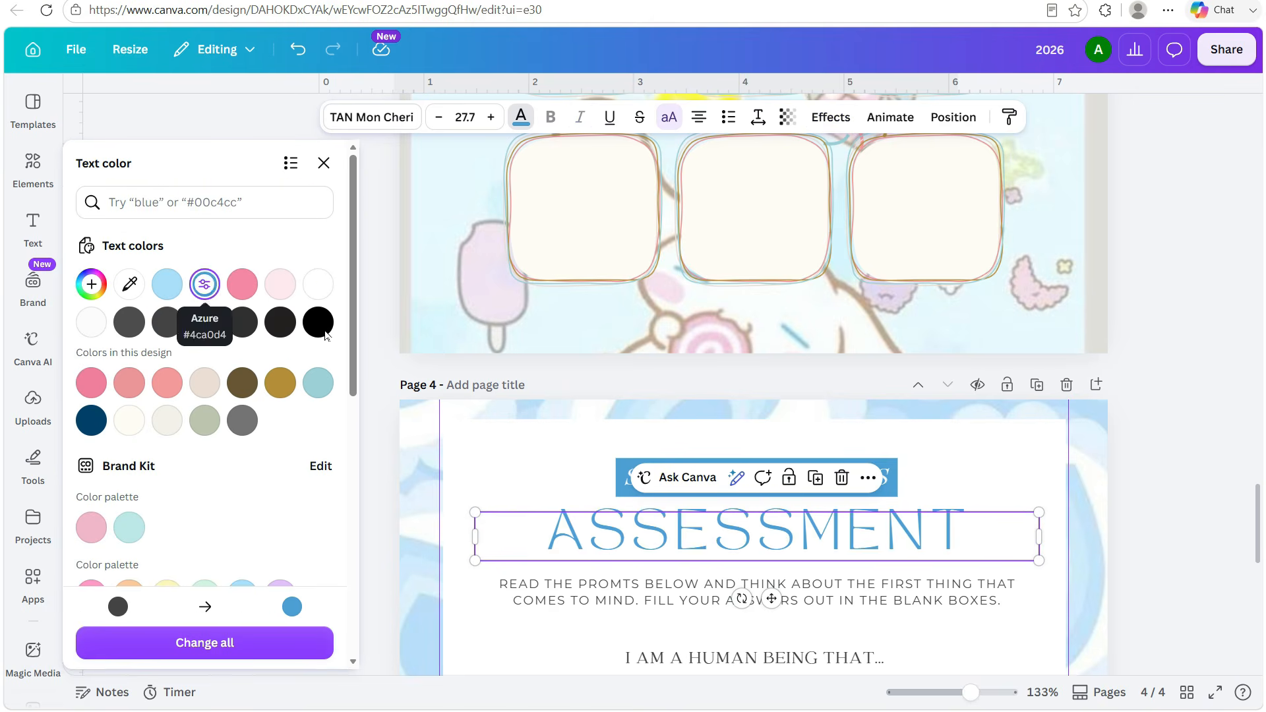
# Delete the footer name, the small symbol and the "WORKBOOK" text from the self-awareness page
pyautogui.click(323, 163)
pyautogui.moveTo(971, 693); pyautogui.dragTo(947, 693)
pyautogui.scroll(-3, 972, 599)
pyautogui.click(961, 426)
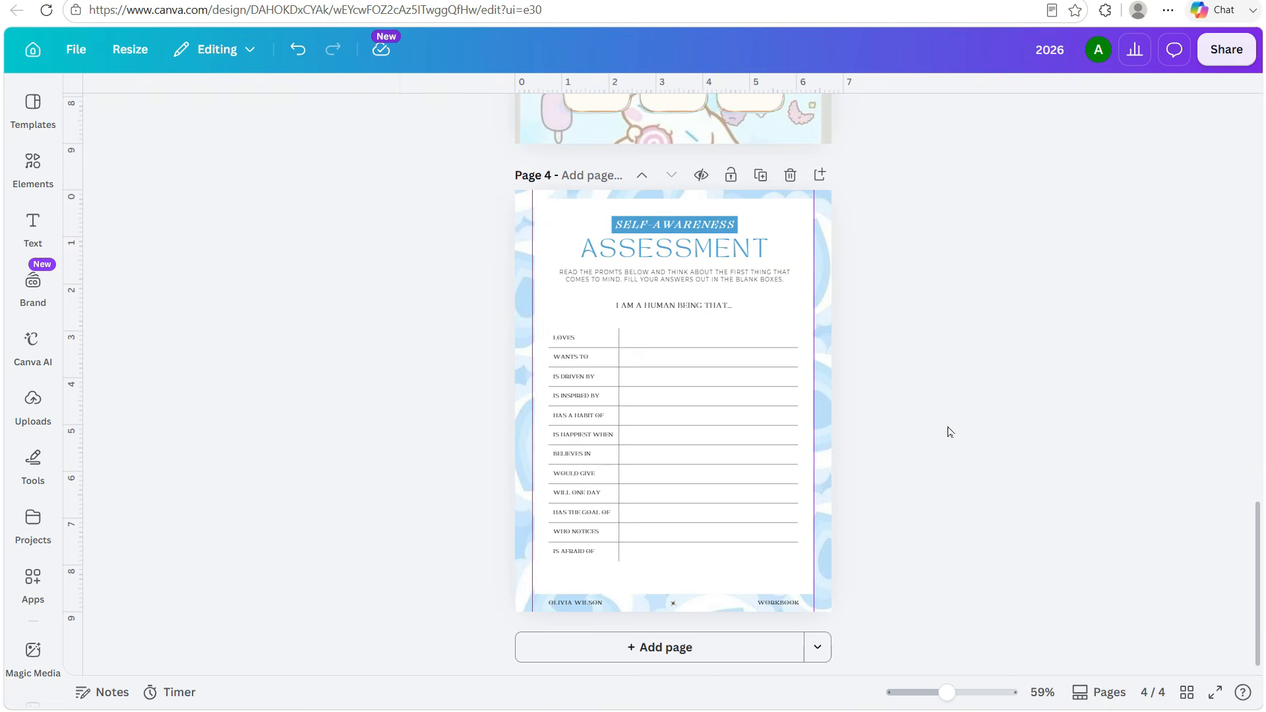
pyautogui.click(585, 603)
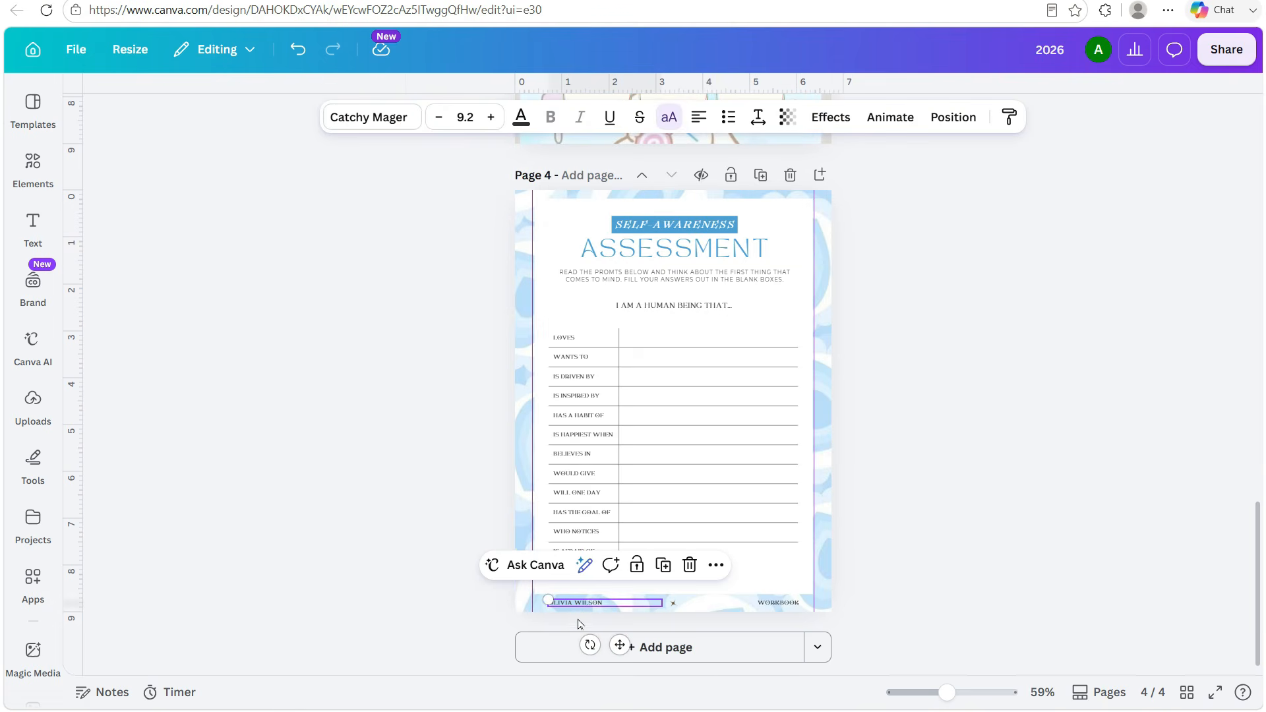
pyautogui.press('Delete')
pyautogui.click(674, 605)
pyautogui.press('Delete')
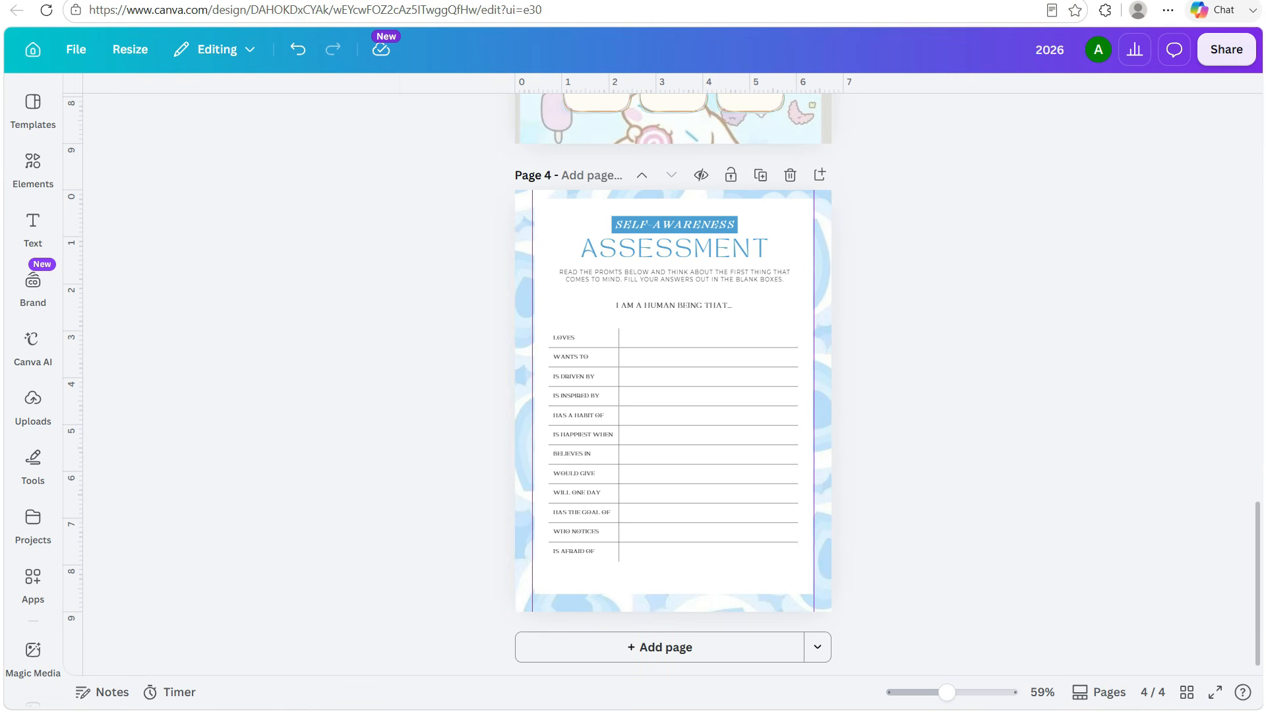
# Search Bing Images for "cinamonroll png" in a new browser tab and browse the results
pyautogui.hotkey('ctrl', 't')
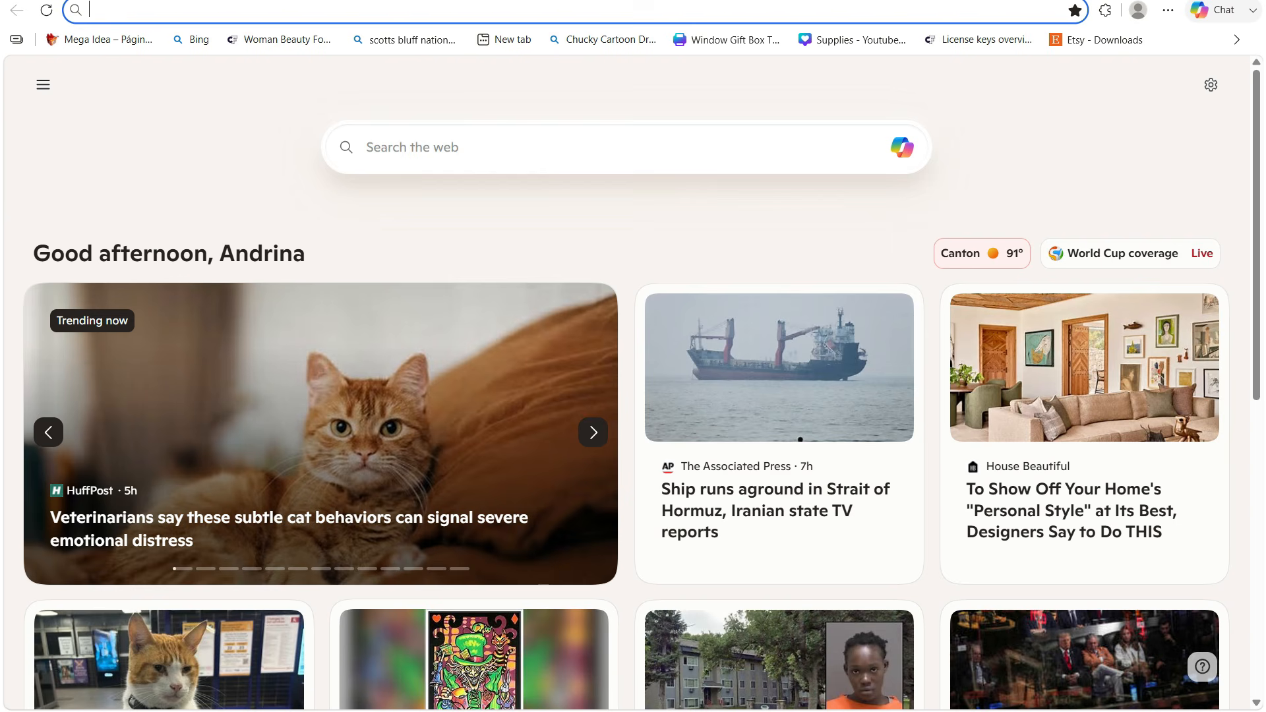
pyautogui.click(435, 155)
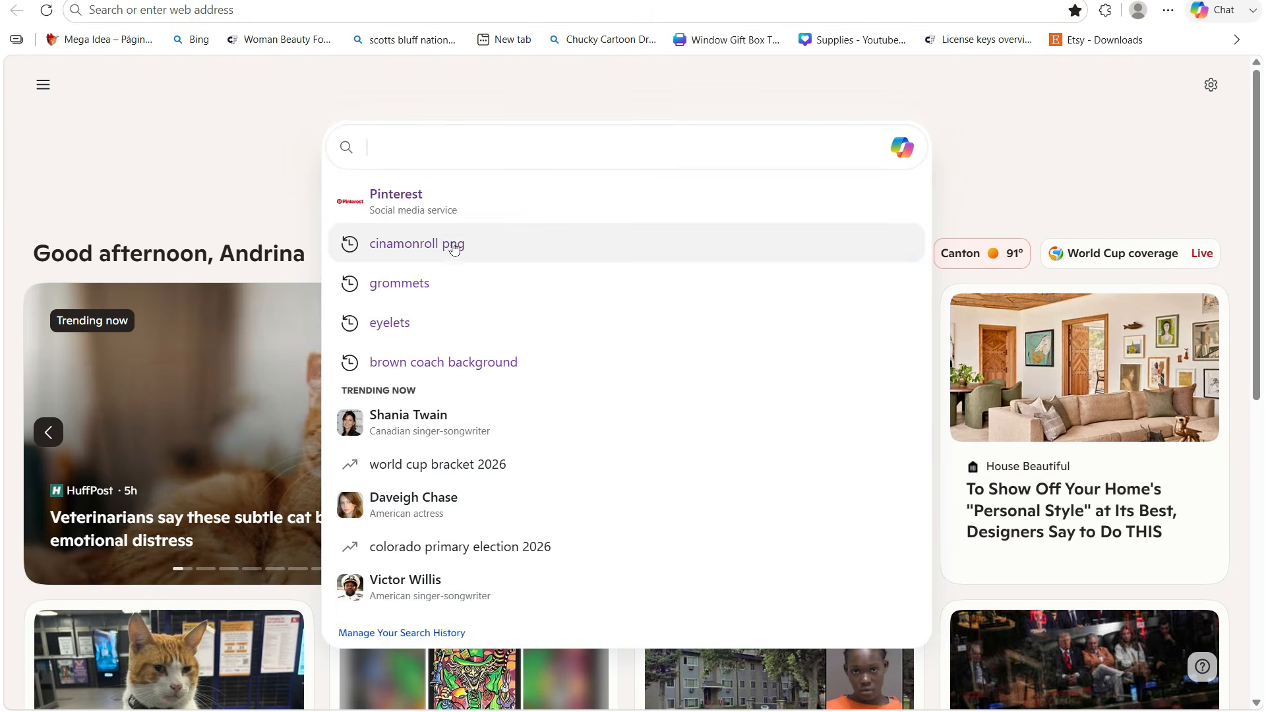
pyautogui.click(454, 249)
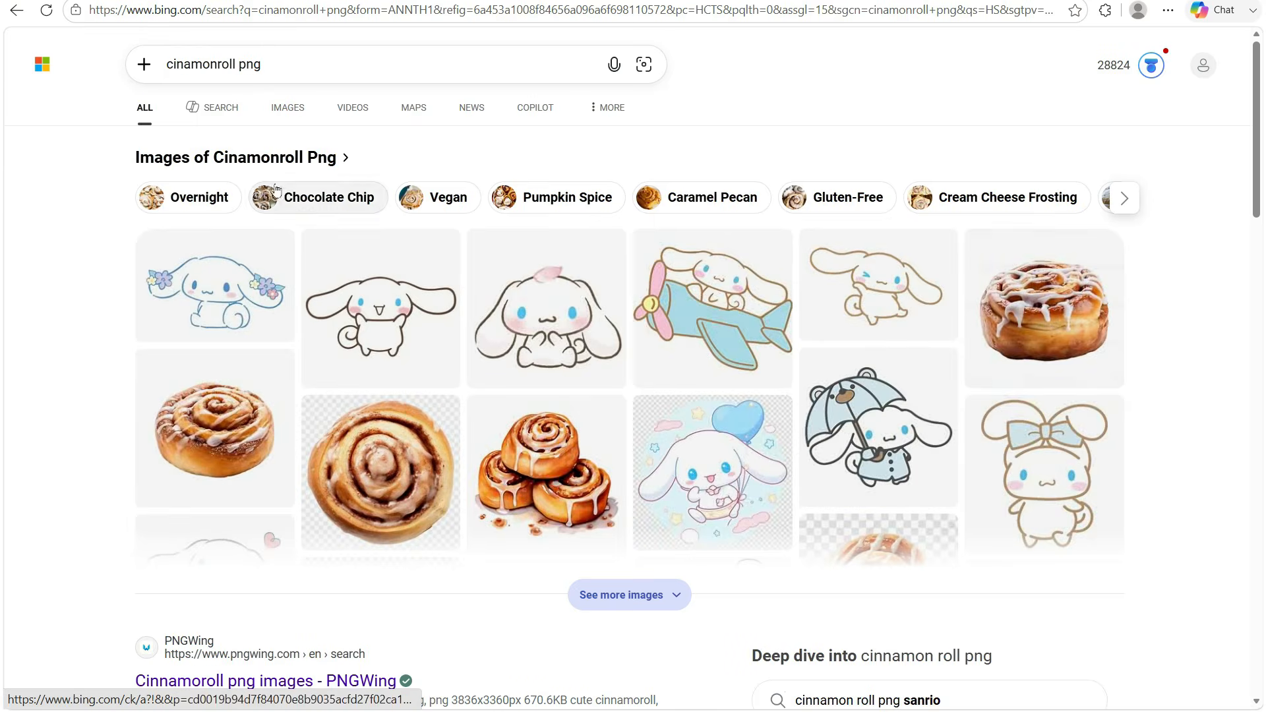
pyautogui.click(284, 109)
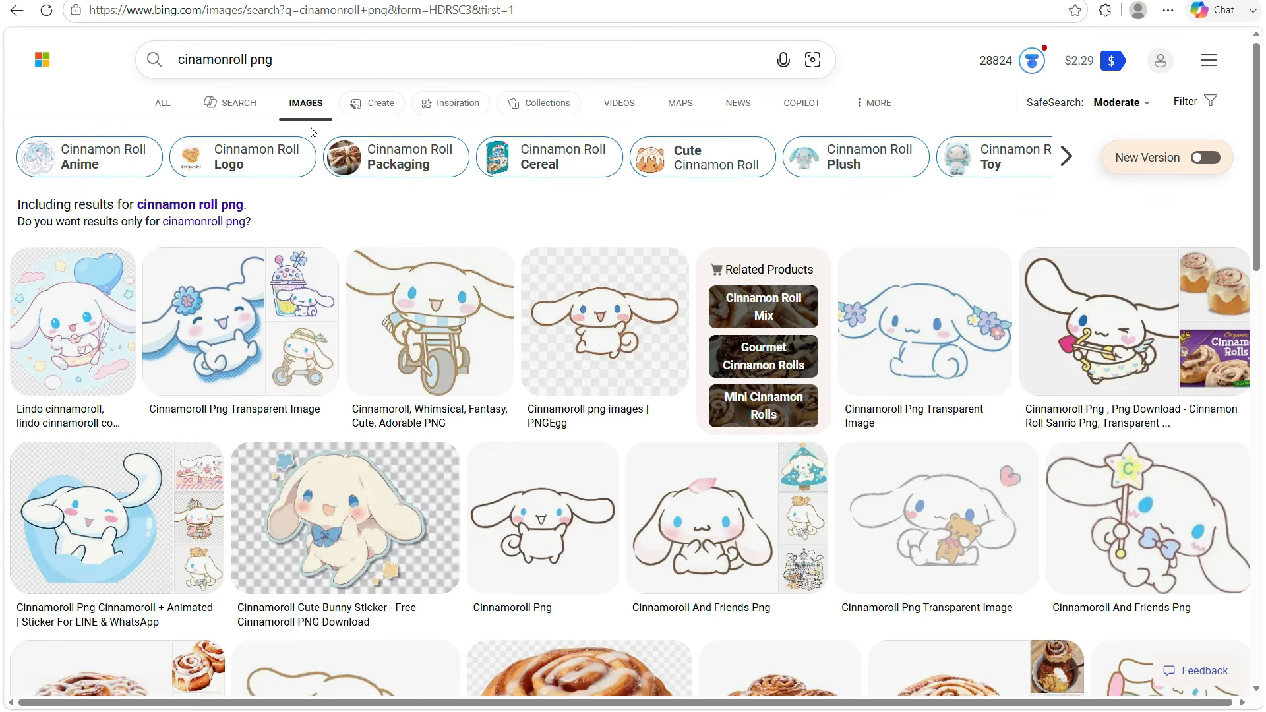
pyautogui.scroll(-2, 311, 132)
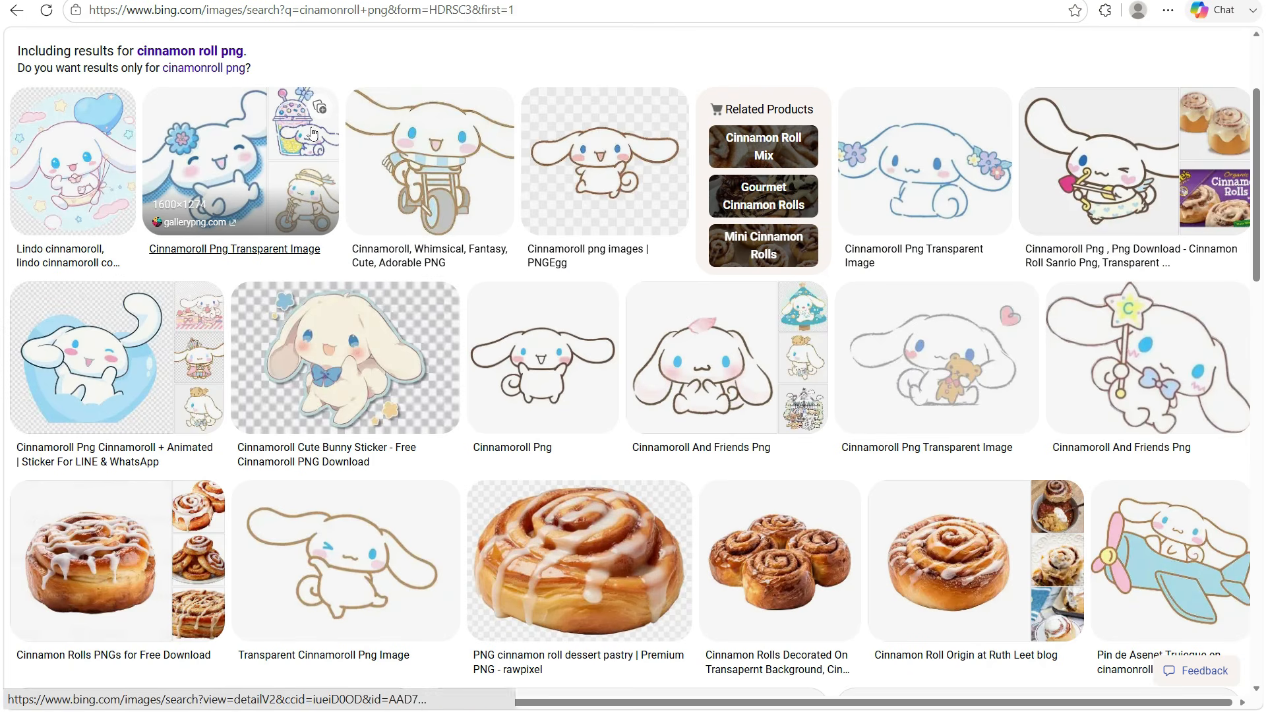
pyautogui.scroll(-2, 313, 133)
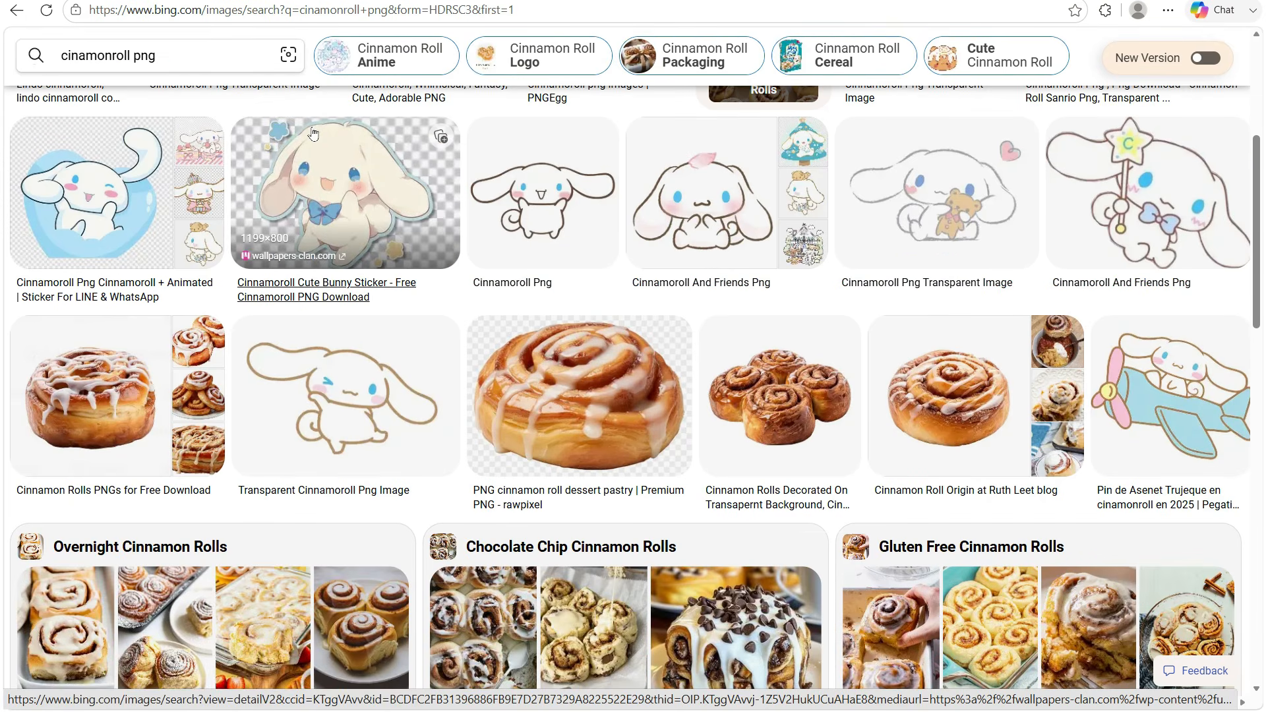
# Open the "Cinnamoroll And Friends Png" result with the pink feather on its head and copy the image
pyautogui.click(706, 201)
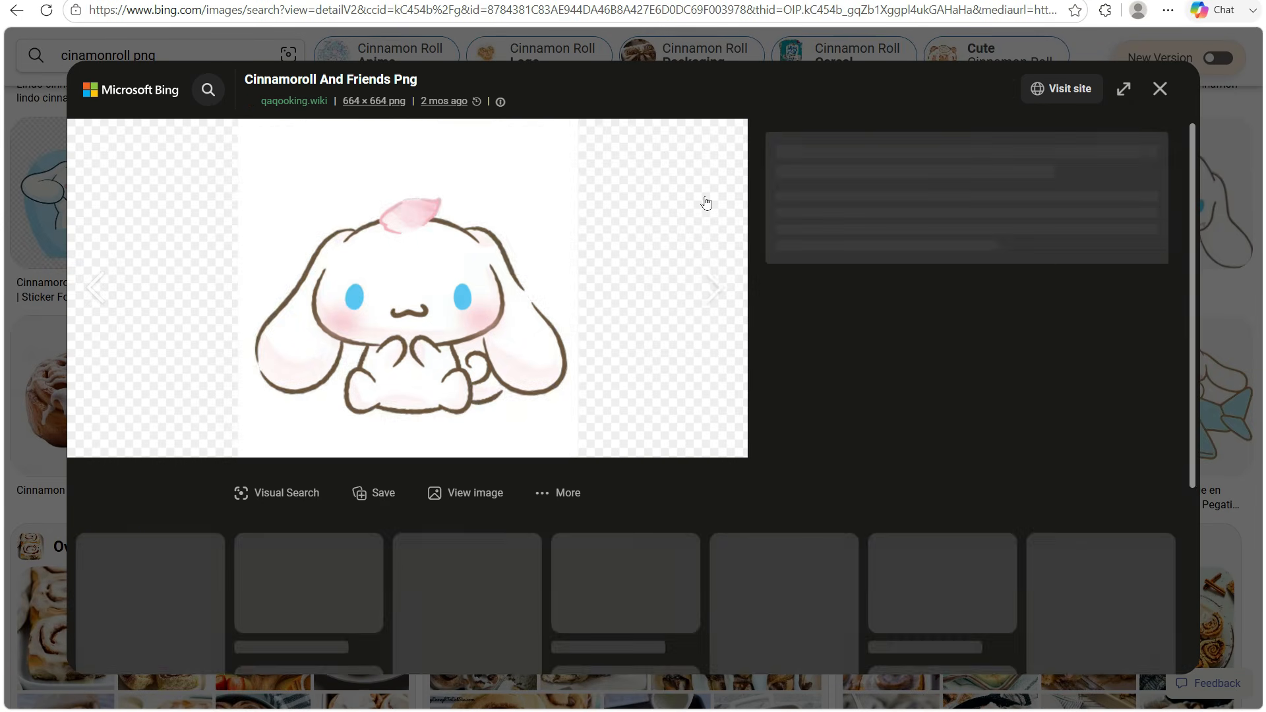
pyautogui.scroll(-10, 706, 201)
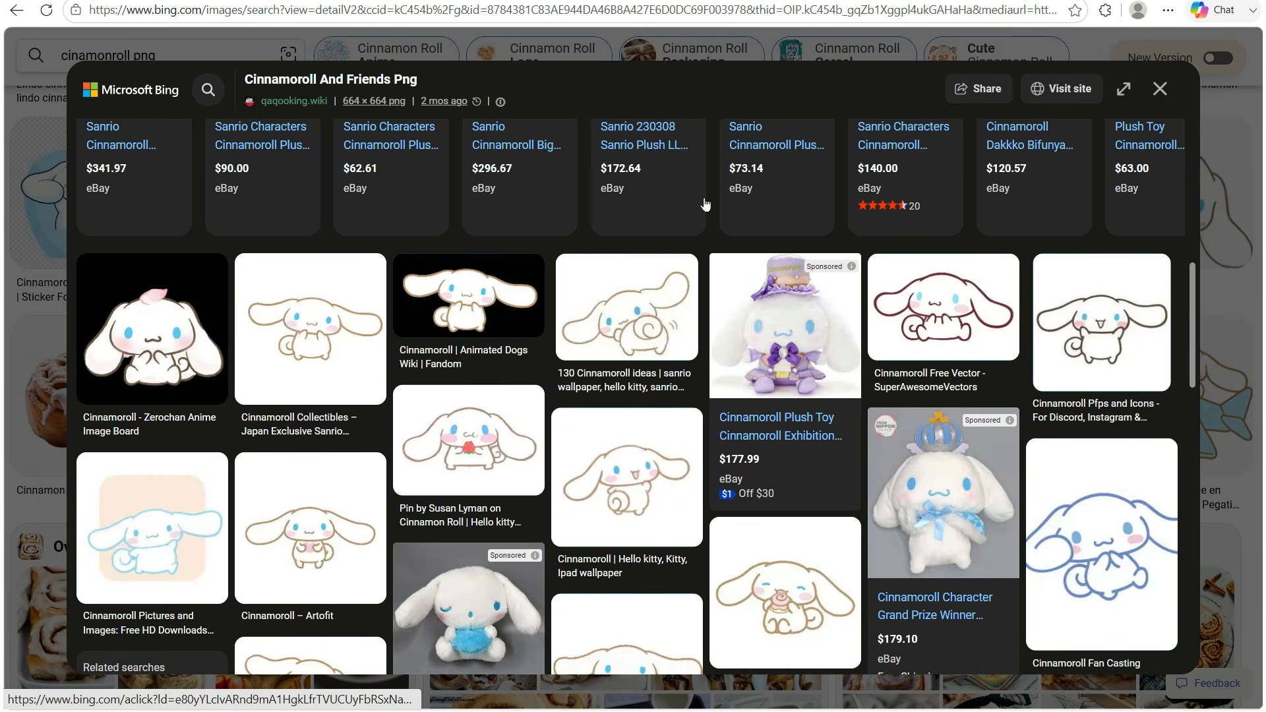
pyautogui.scroll(10, 705, 203)
pyautogui.rightClick(385, 229)
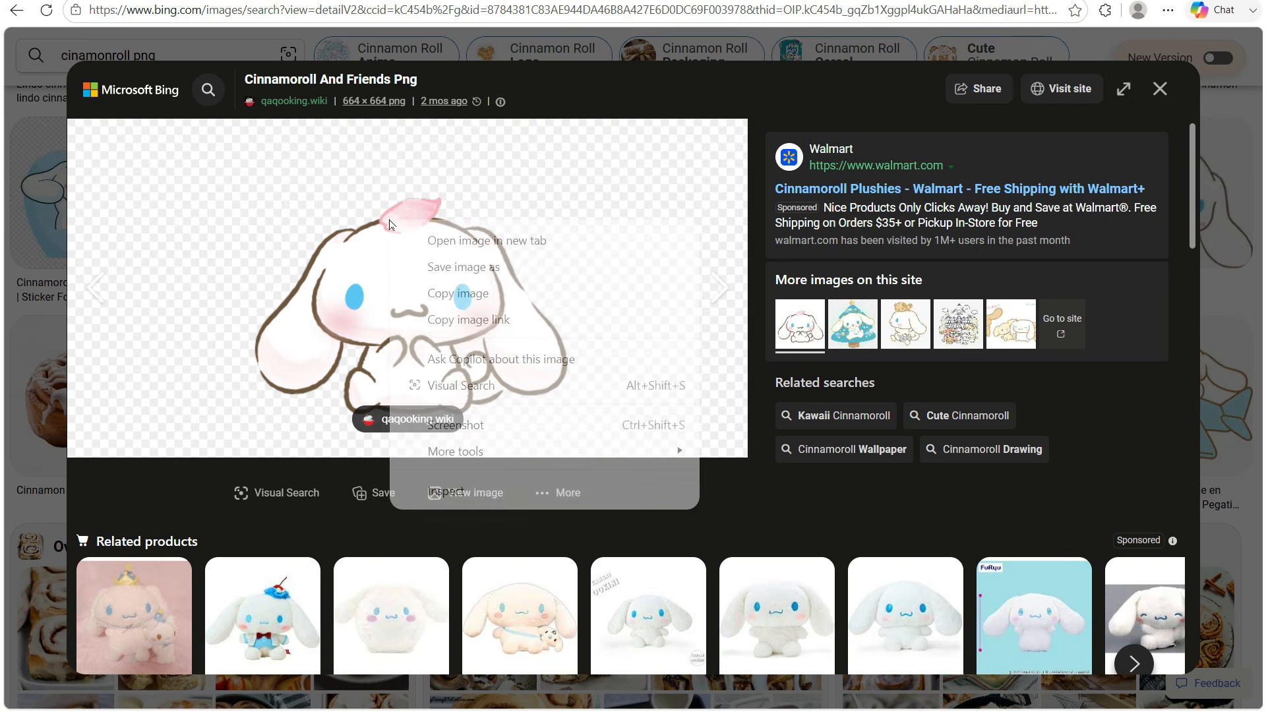
pyautogui.click(464, 291)
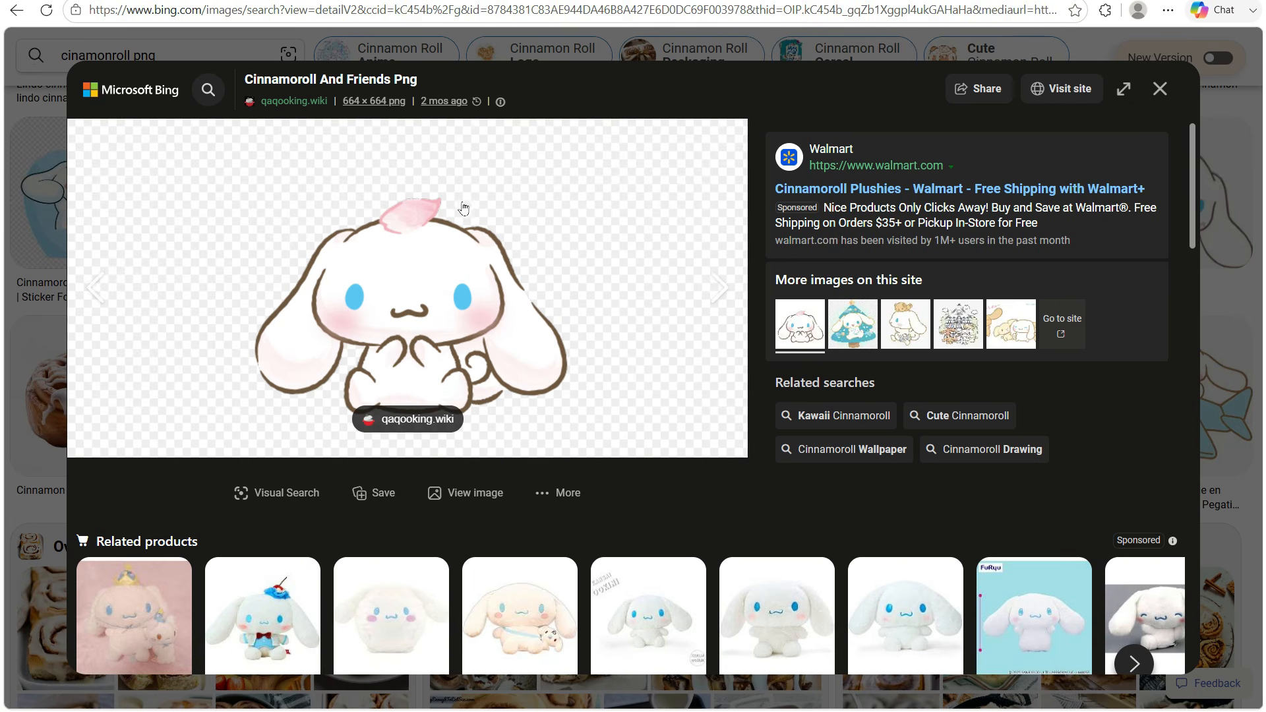
# Switch back to the Canva design, paste the copied Cinnamoroll image onto page 4 and show the uploaded images
pyautogui.hotkey('alt', 'Tab')
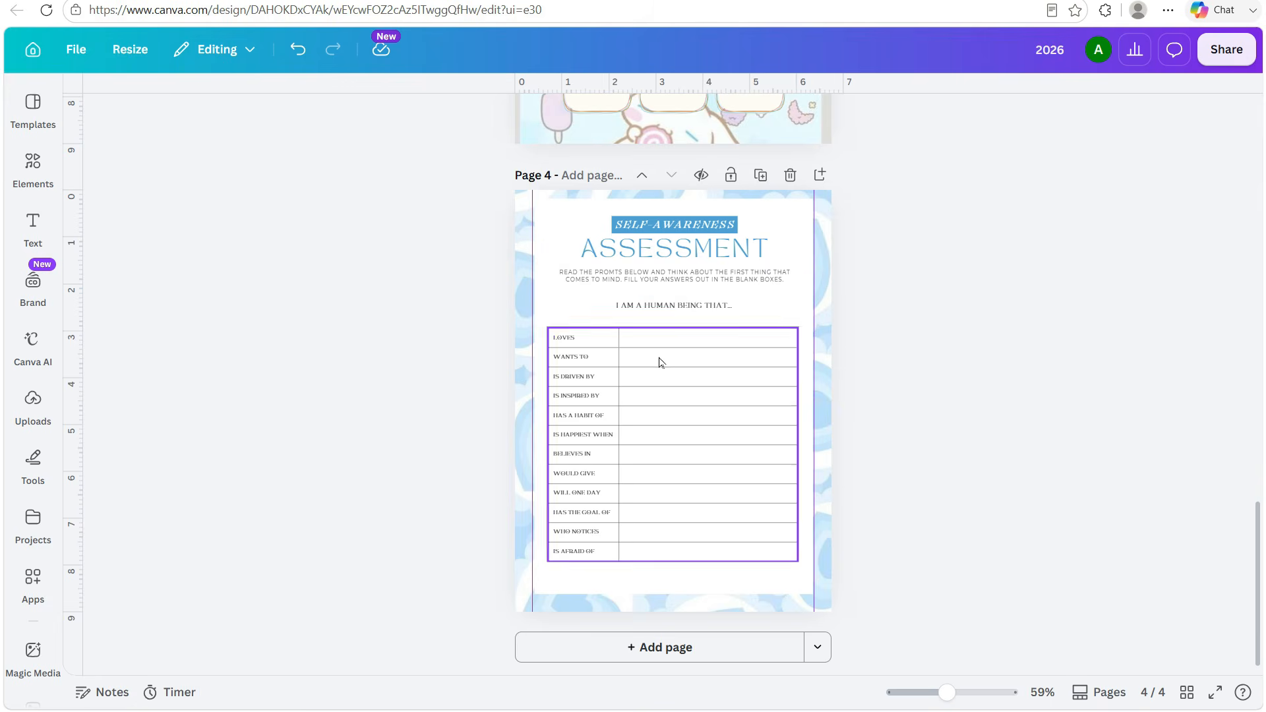
pyautogui.click(583, 322)
pyautogui.rightClick(584, 322)
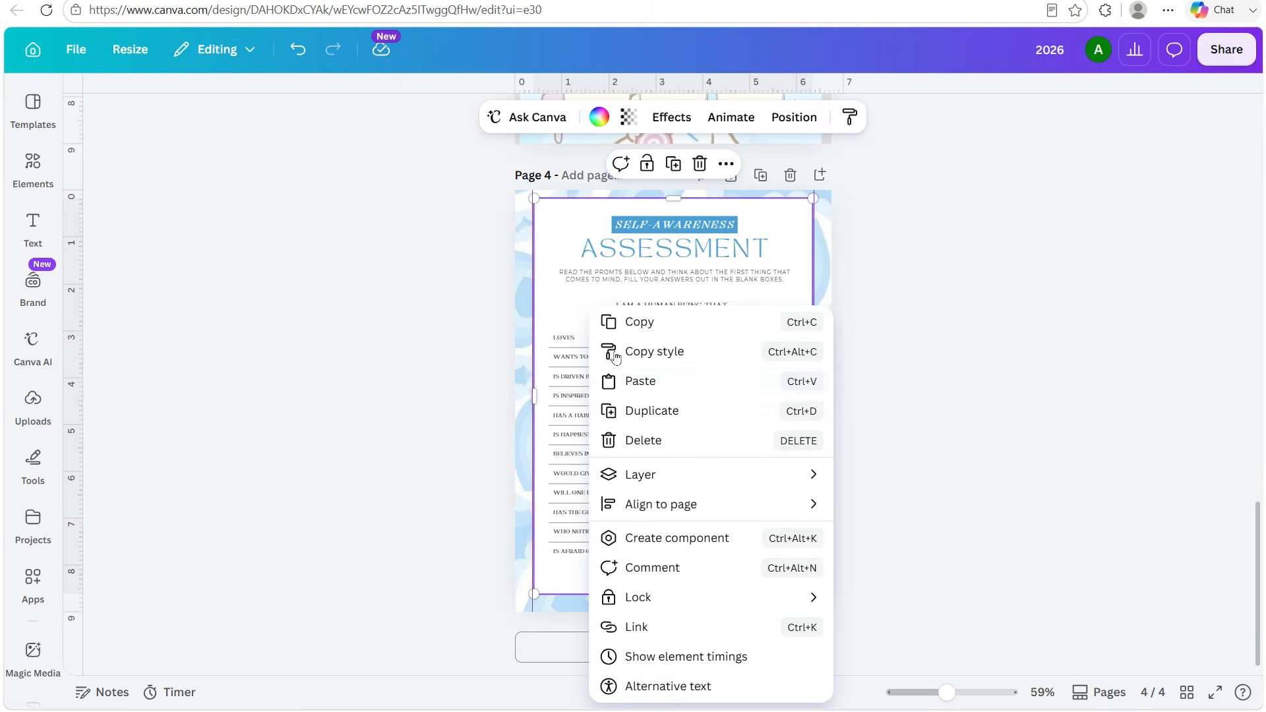
pyautogui.click(630, 379)
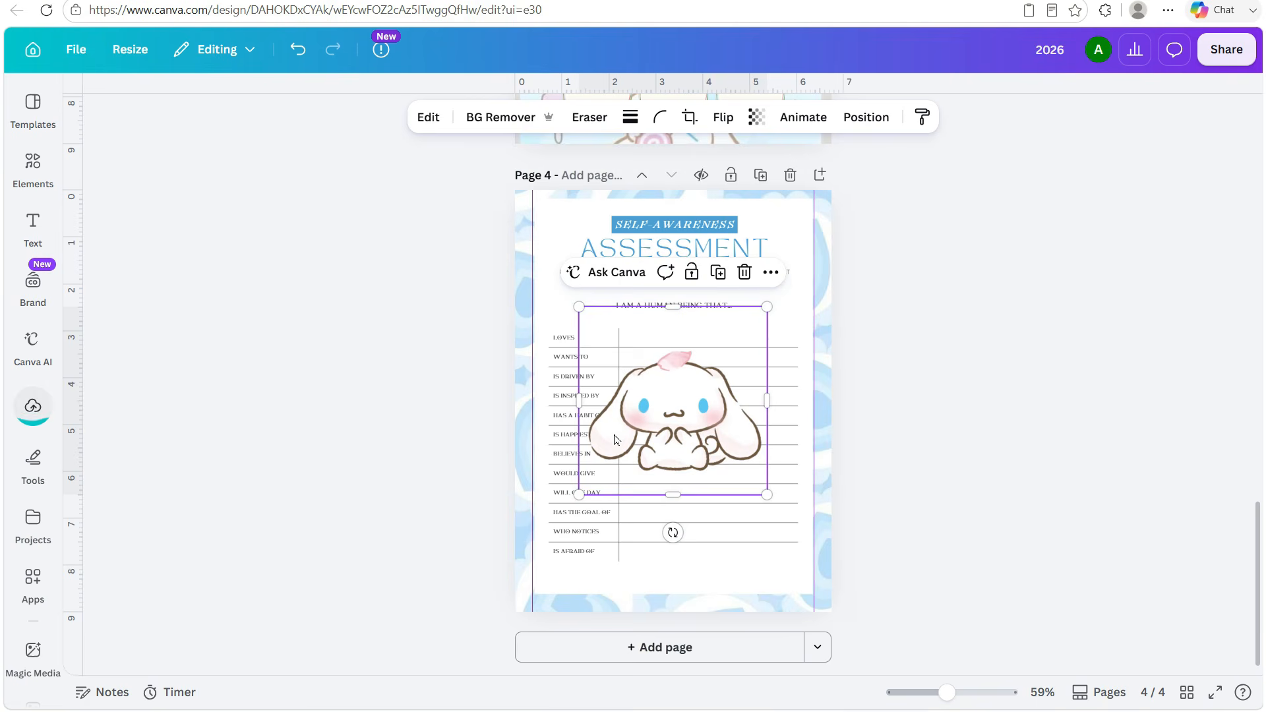
pyautogui.click(32, 410)
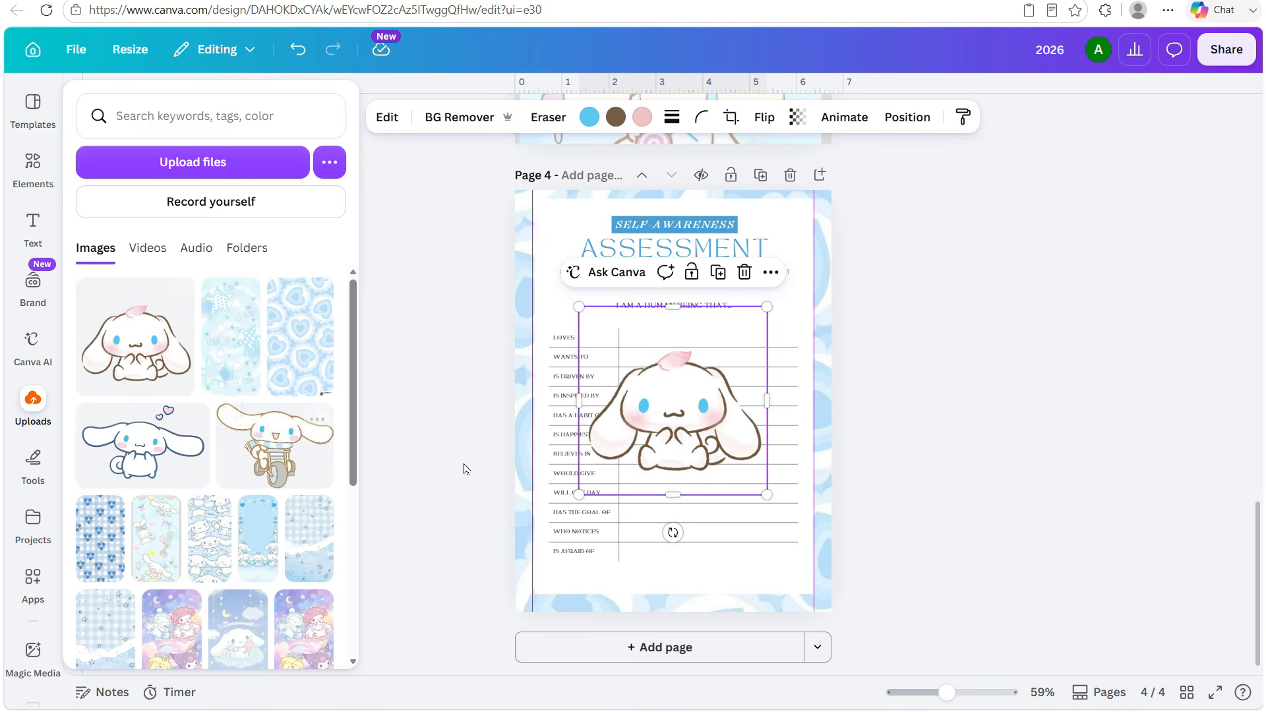
# Shrink the Cinnamoroll image to about half its size and place it in page 4's lower right corner
pyautogui.click(722, 440)
pyautogui.moveTo(766, 494); pyautogui.dragTo(673, 401)
pyautogui.moveTo(614, 360); pyautogui.dragTo(732, 558)
pyautogui.moveTo(806, 601)
pyautogui.mouseDown()
pyautogui.moveTo(787, 581)
pyautogui.moveTo(808, 573)
pyautogui.moveTo(811, 590)
pyautogui.mouseUp()
pyautogui.press('Escape')
pyautogui.click(919, 582)
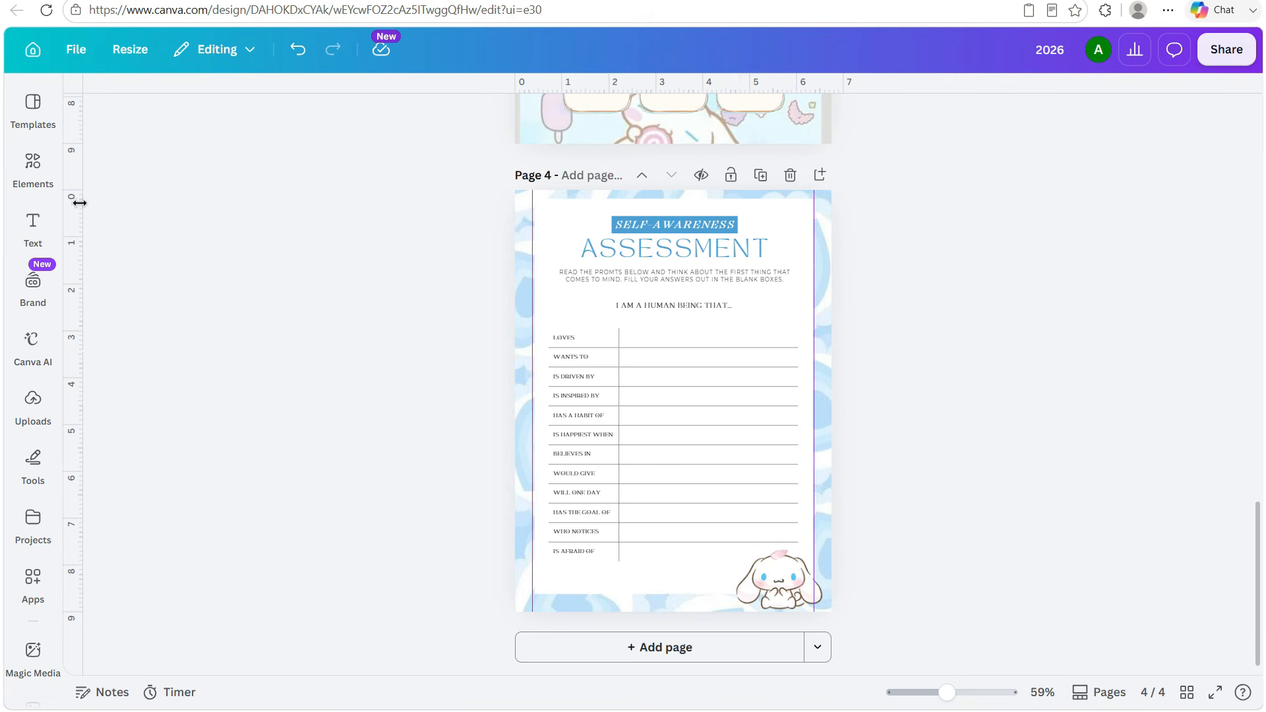
# Search the elements for "kawaii" graphics and add the pink hearts with sparkles to page 4
pyautogui.click(34, 164)
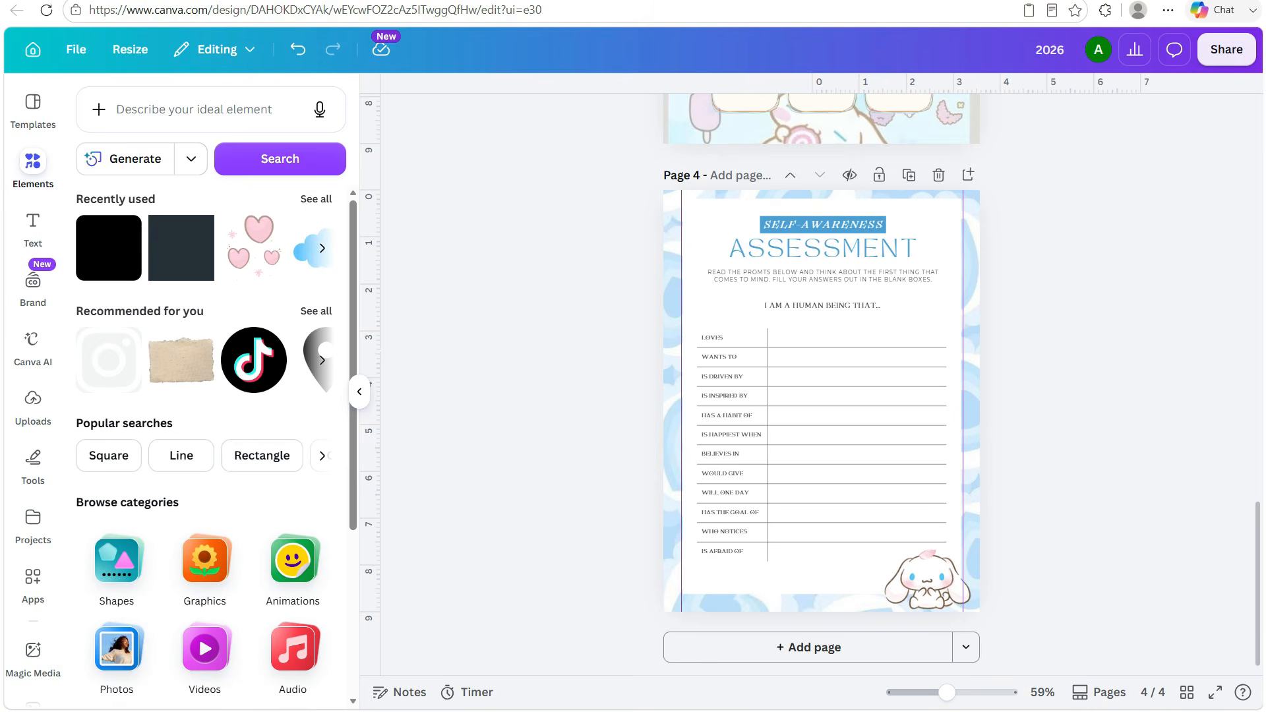
pyautogui.click(198, 116)
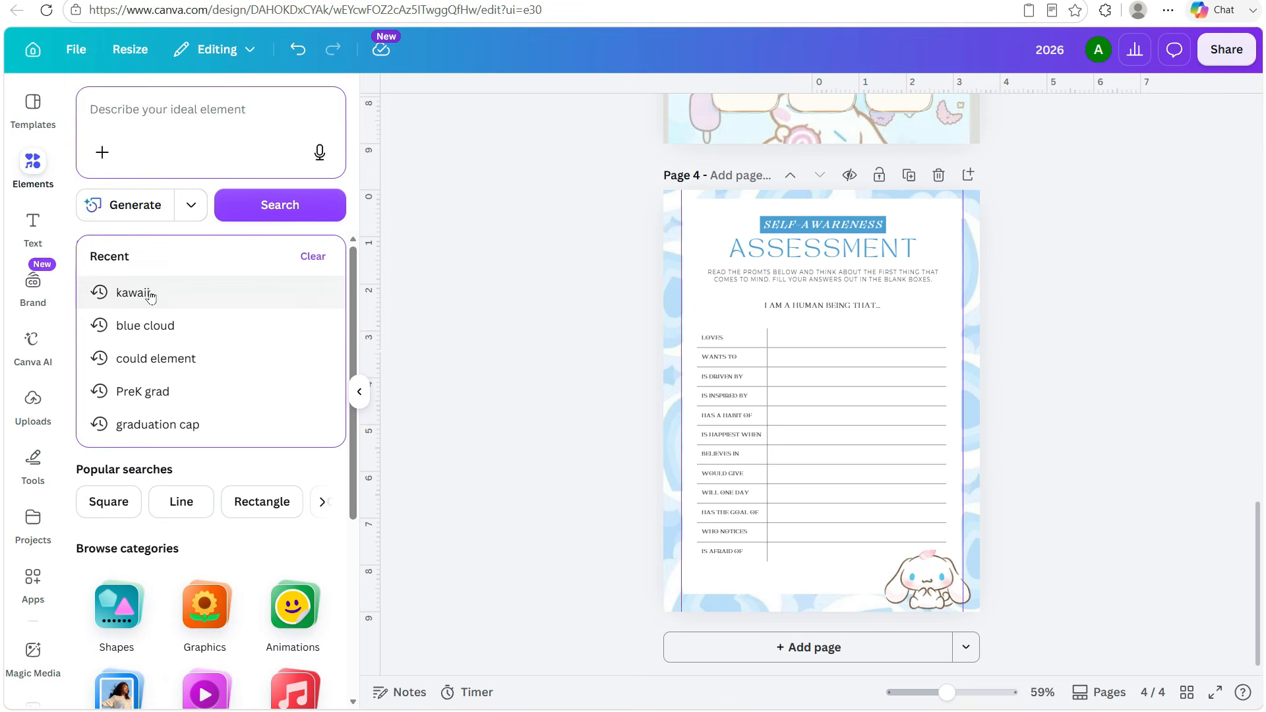
pyautogui.click(149, 291)
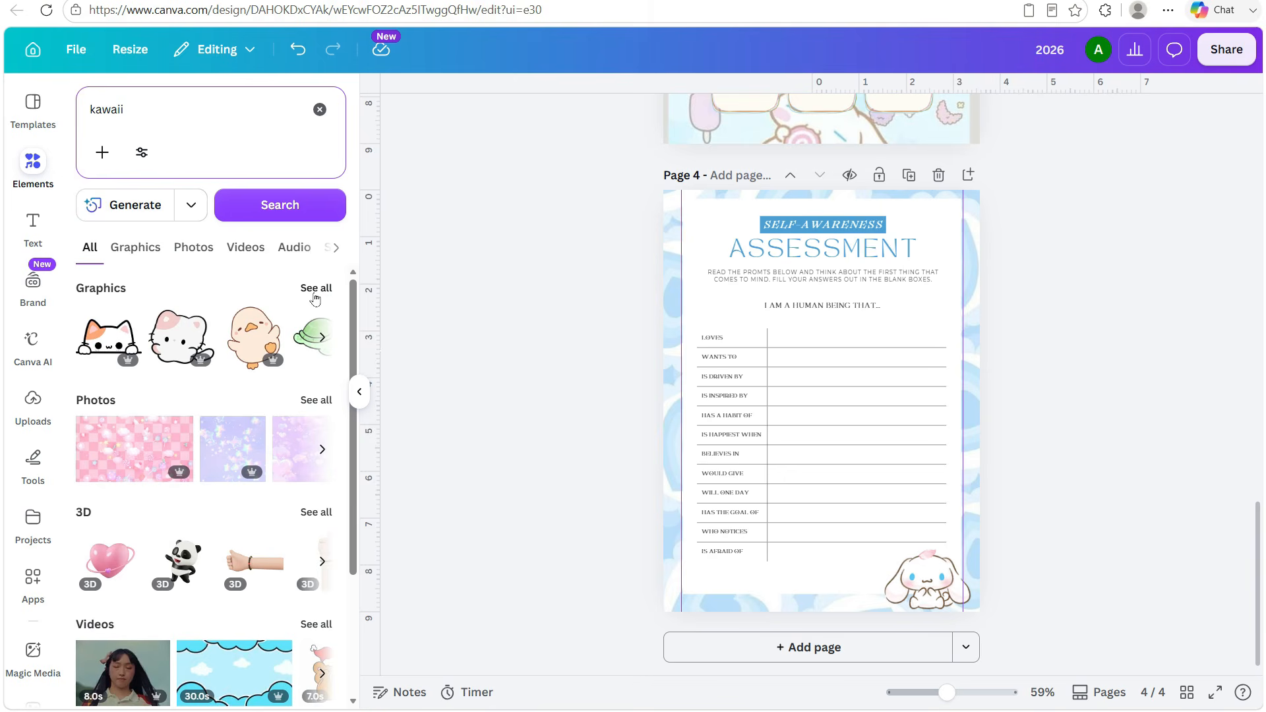
pyautogui.click(315, 297)
pyautogui.scroll(-5, 290, 396)
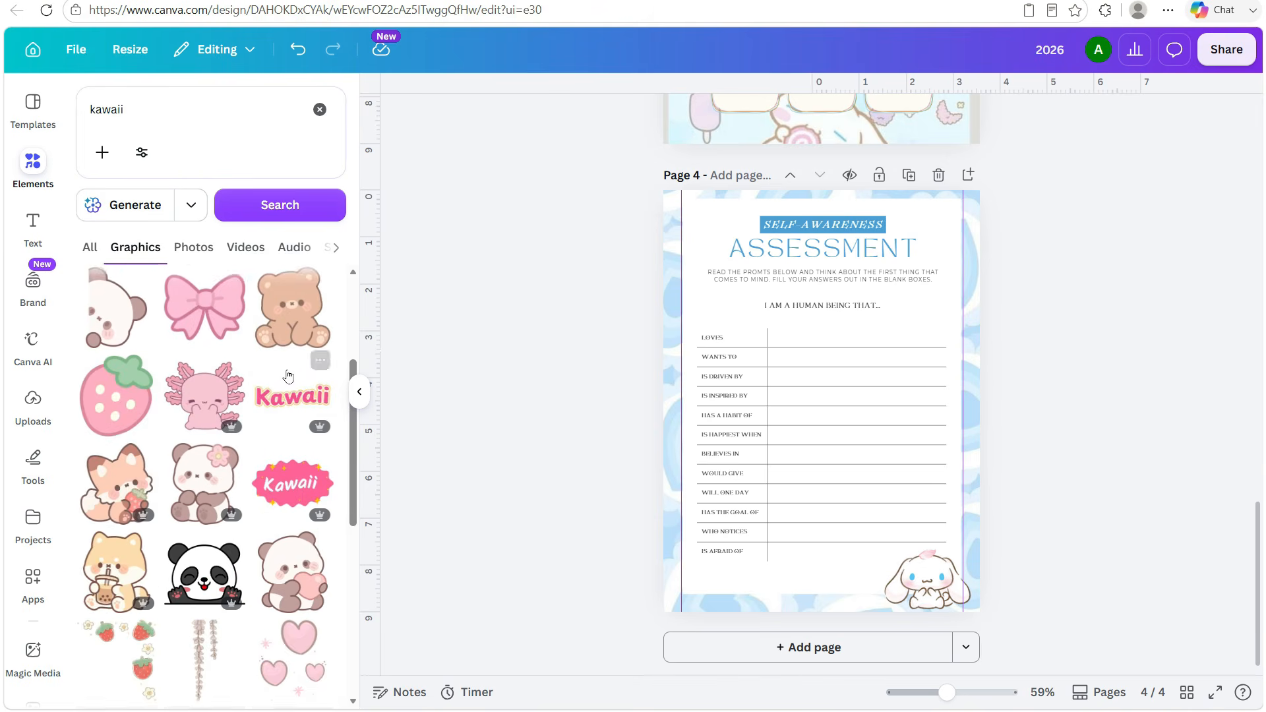
pyautogui.click(297, 499)
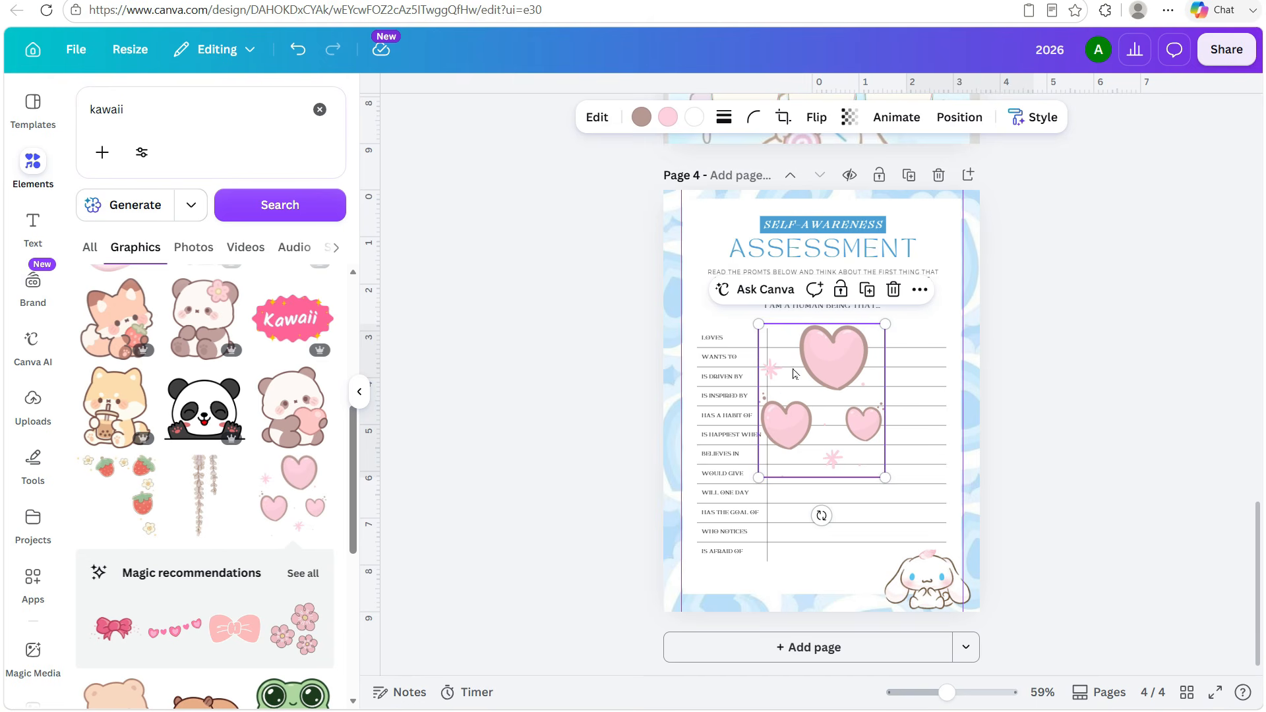
# Recolor the hearts' pink fill to light blue and shrink the graphic into the upper left corner beside the heading
pyautogui.click(668, 119)
pyautogui.click(167, 332)
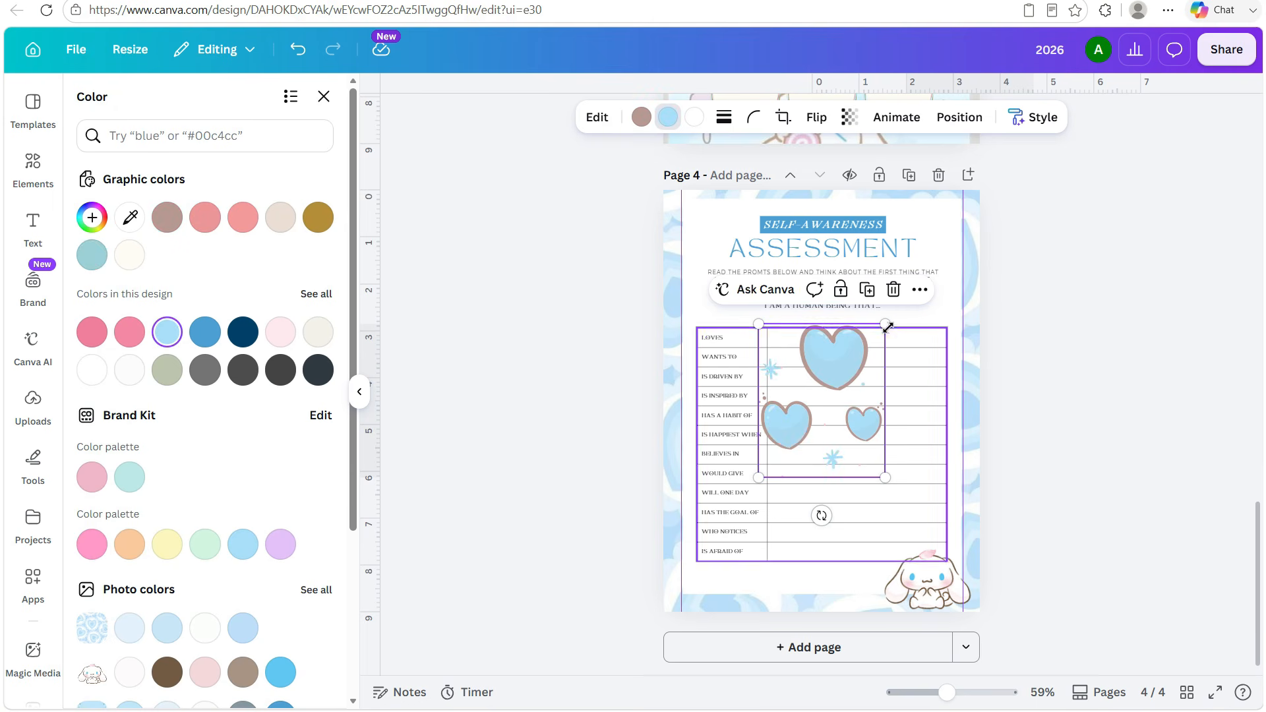
pyautogui.moveTo(885, 325); pyautogui.dragTo(716, 219)
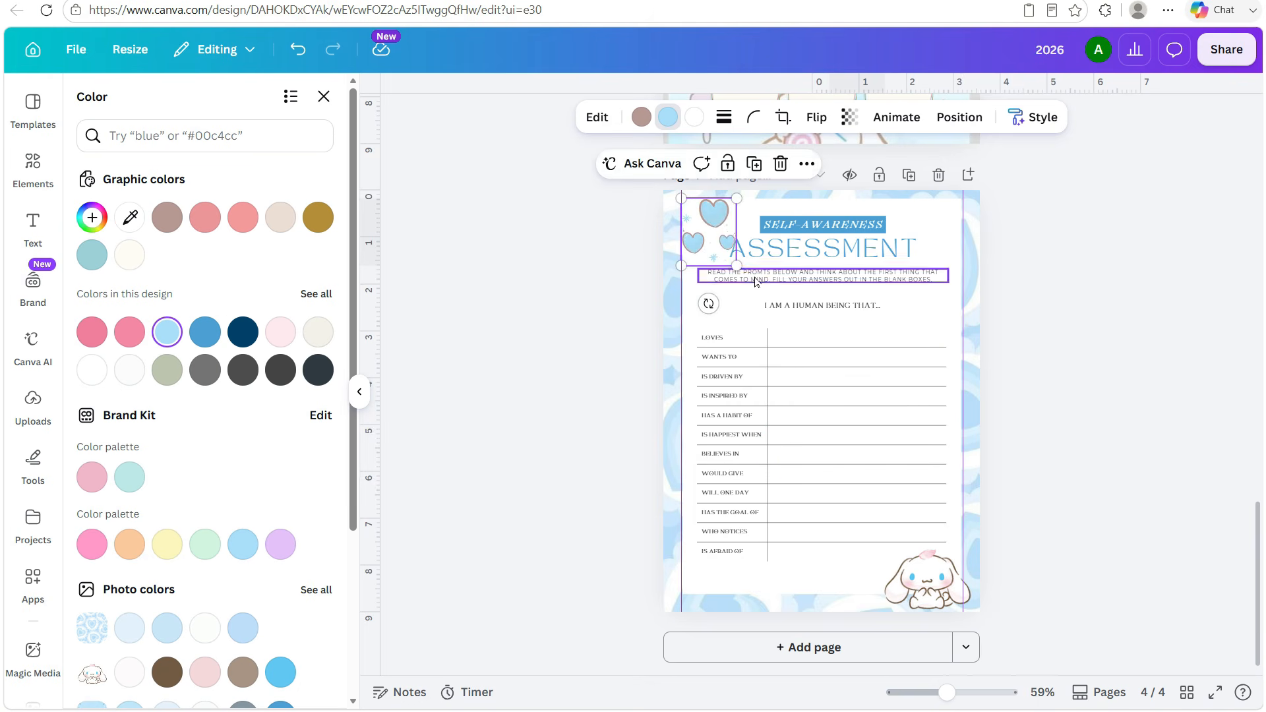
pyautogui.moveTo(737, 265); pyautogui.dragTo(716, 224)
pyautogui.click(1088, 297)
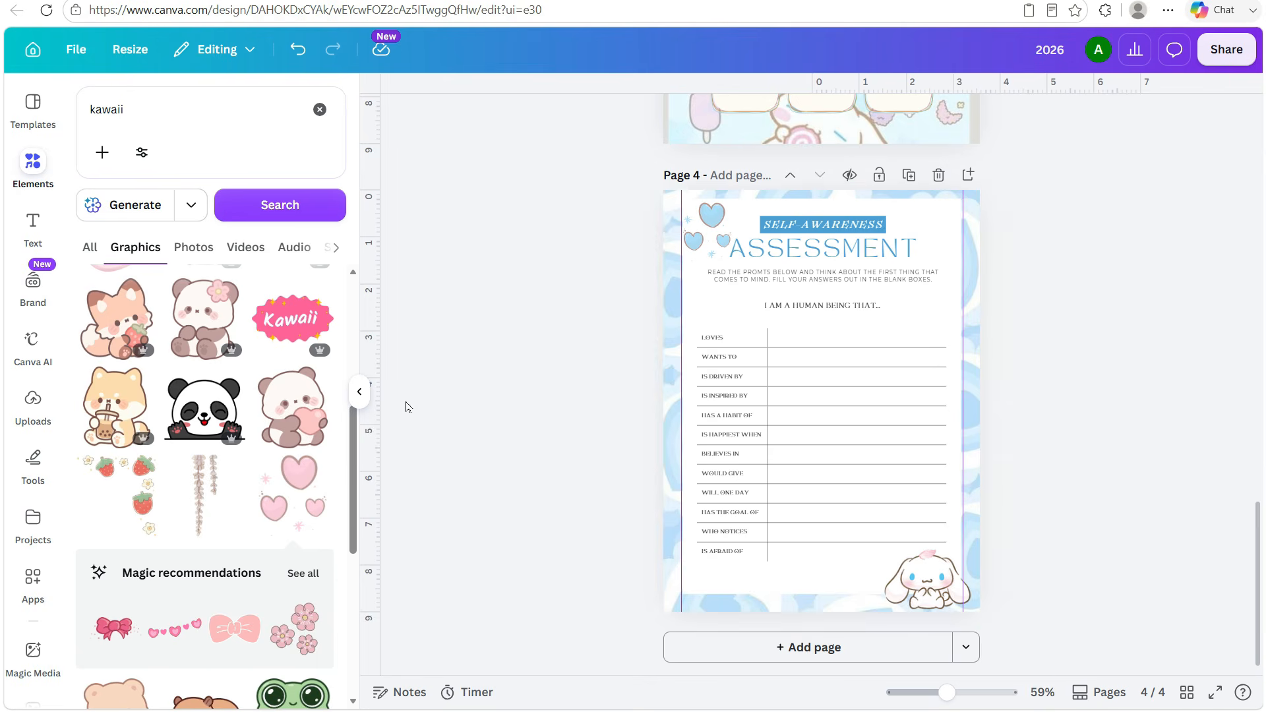
pyautogui.click(359, 392)
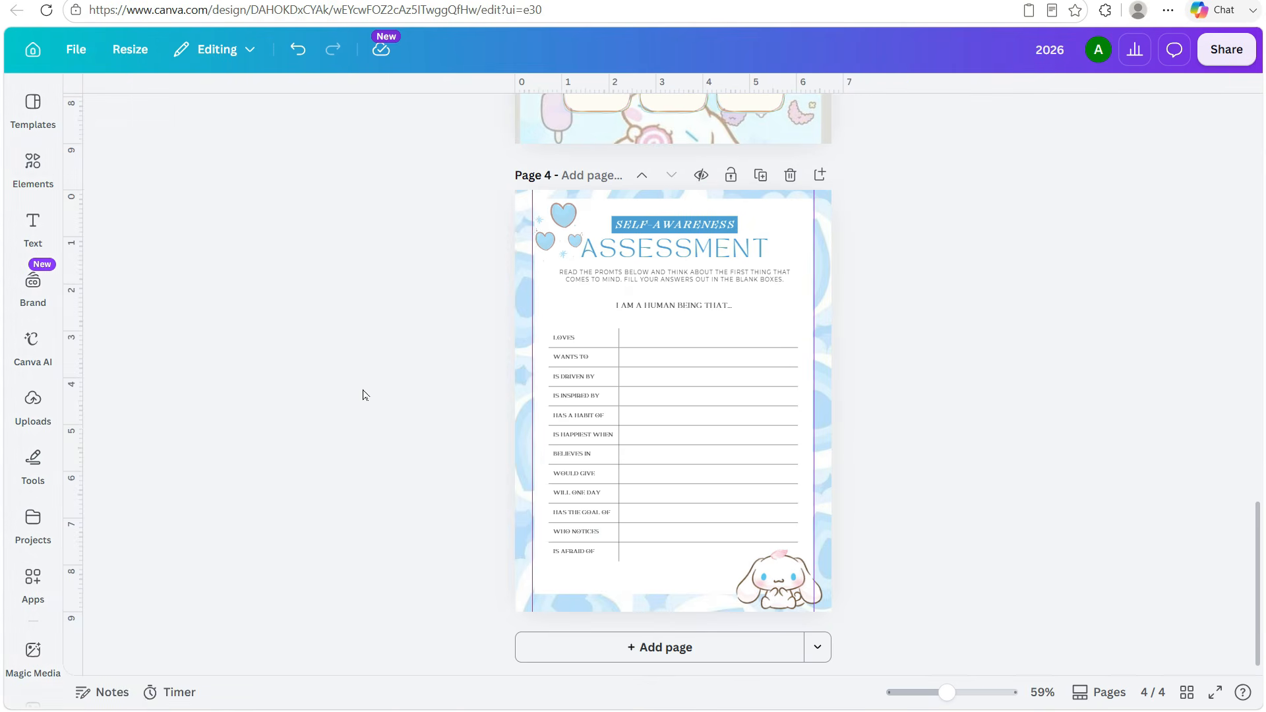
# Add a blank white fifth page to the design and return to the template search
pyautogui.click(653, 648)
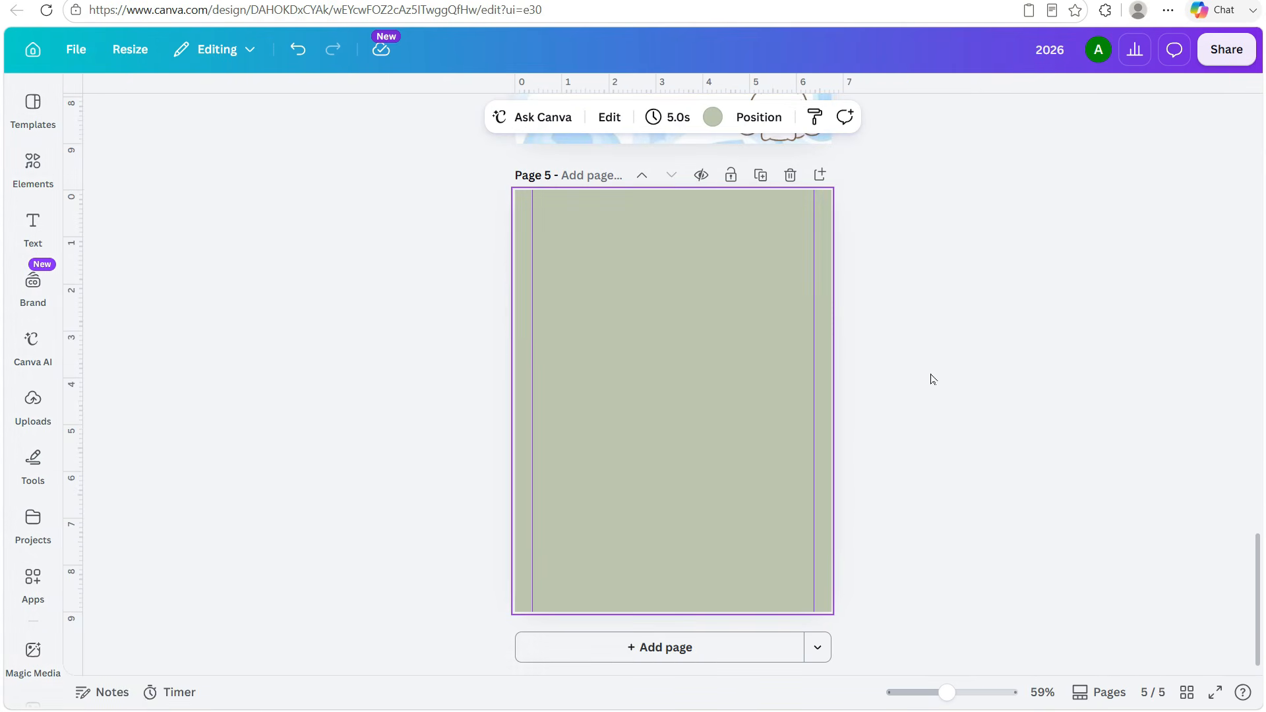
pyautogui.click(33, 168)
pyautogui.click(33, 109)
pyautogui.click(86, 103)
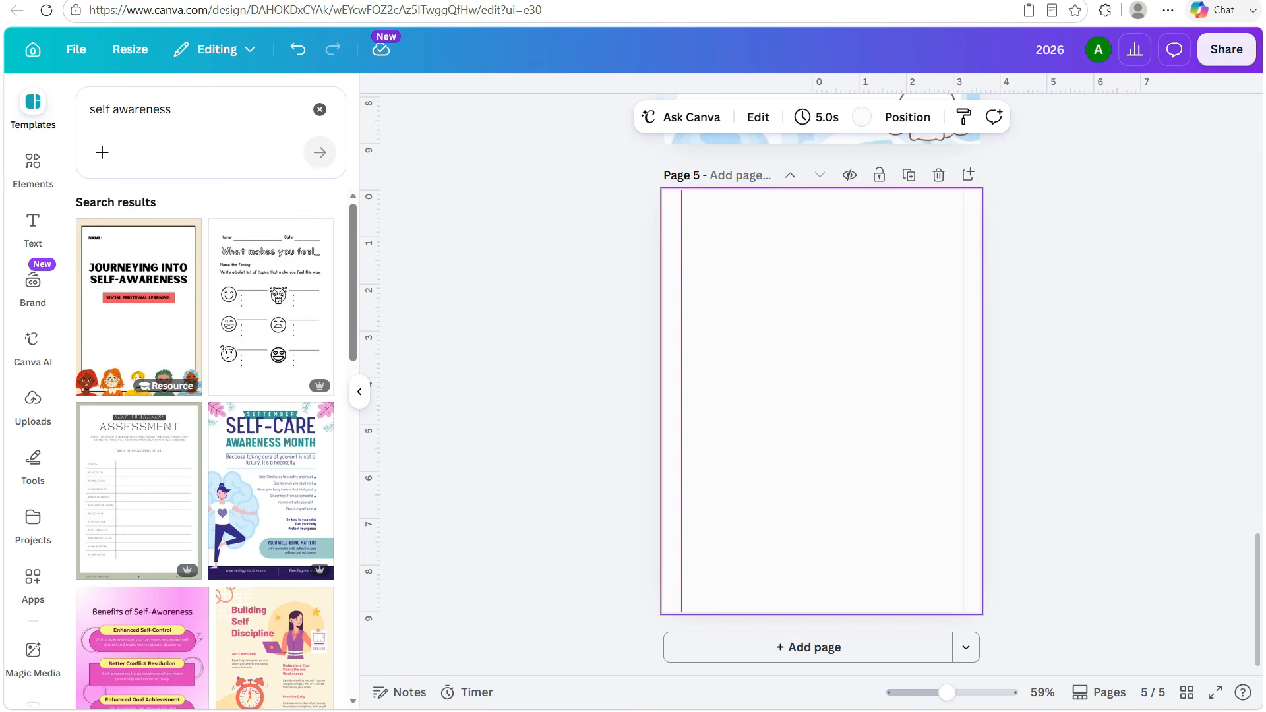
# Search the templates for "letter to yourself" and apply the White-Pink Cute Letter to Yourself Worksheet to page 5
pyautogui.click(184, 119)
pyautogui.write('letter')
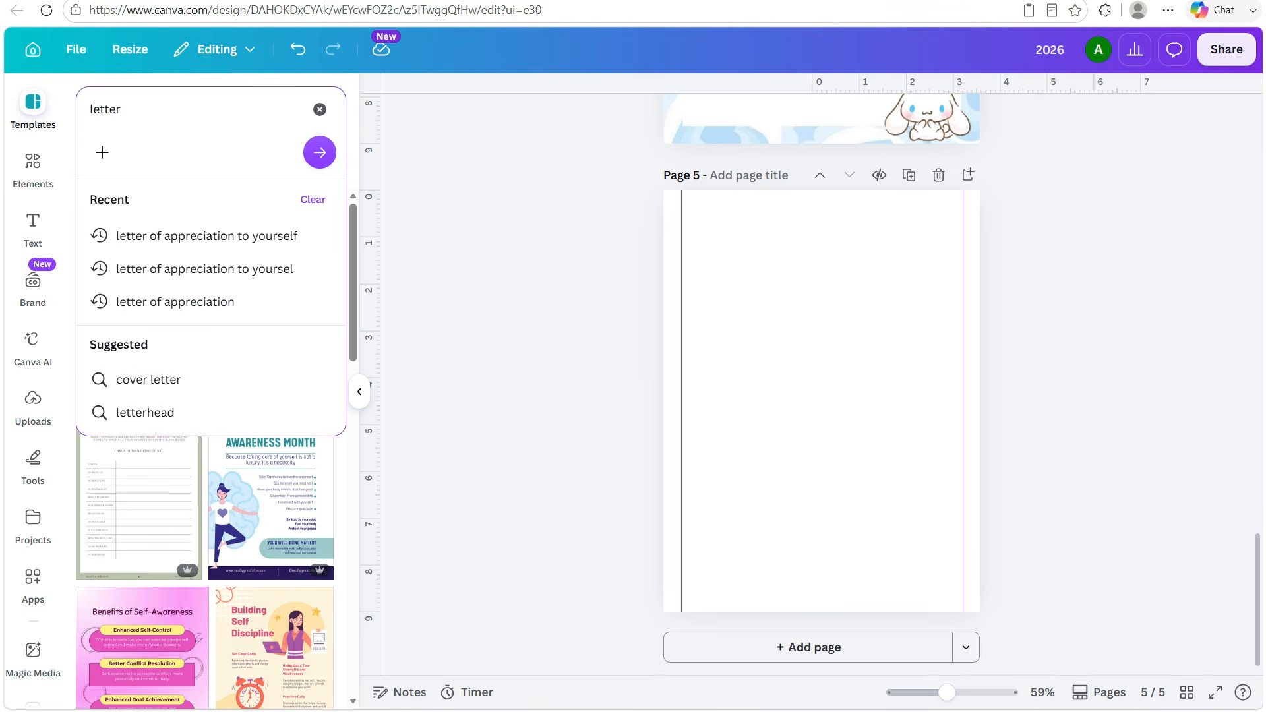
pyautogui.write('yourself')
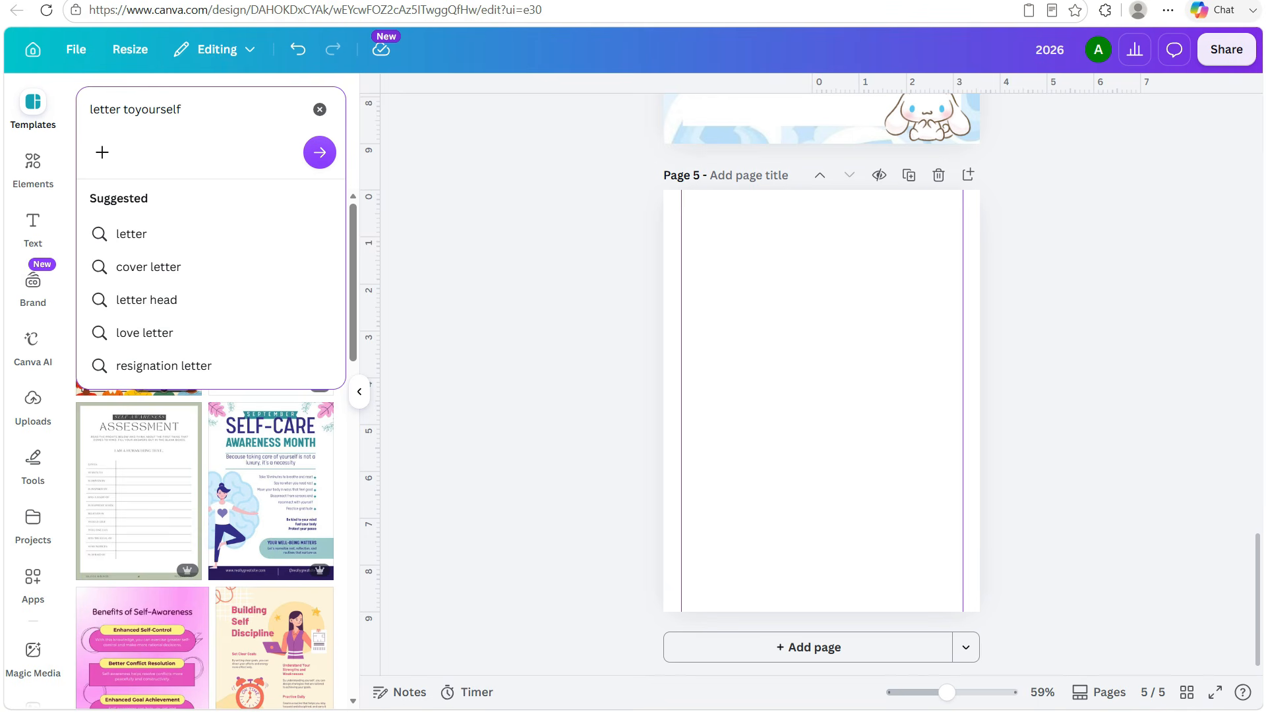
pyautogui.rightClick(142, 112)
pyautogui.click(158, 183)
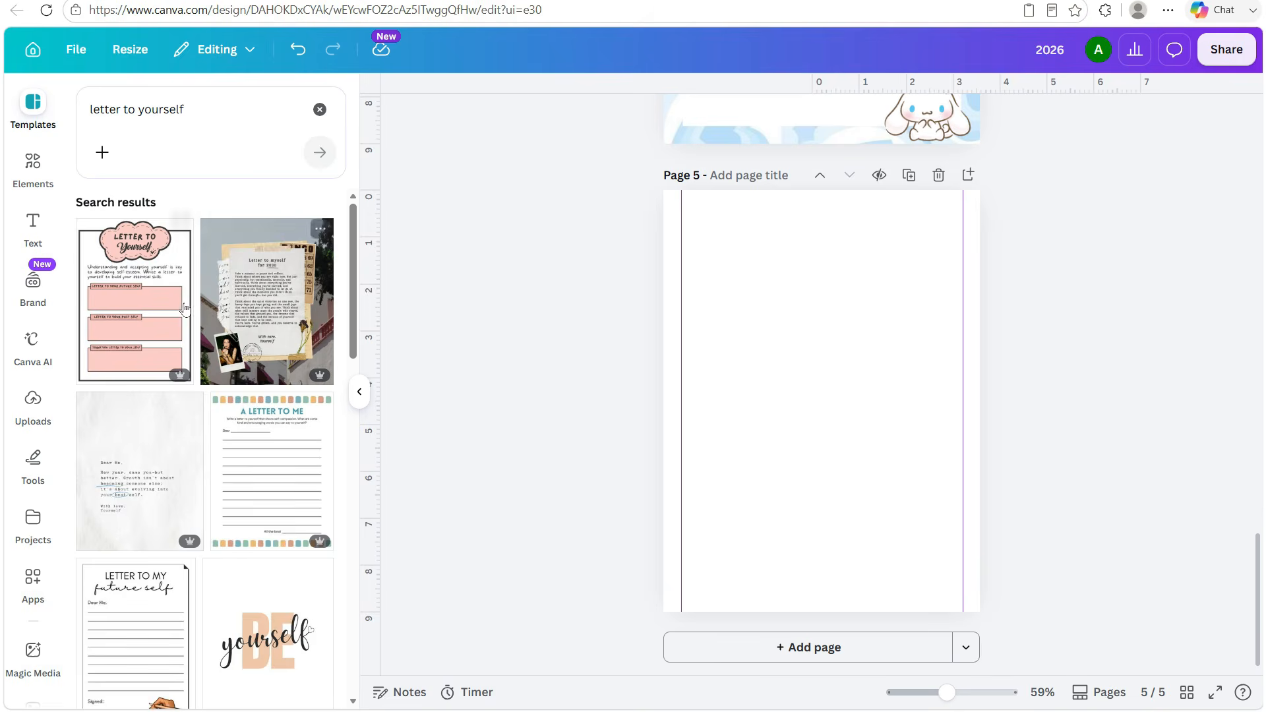
pyautogui.click(185, 309)
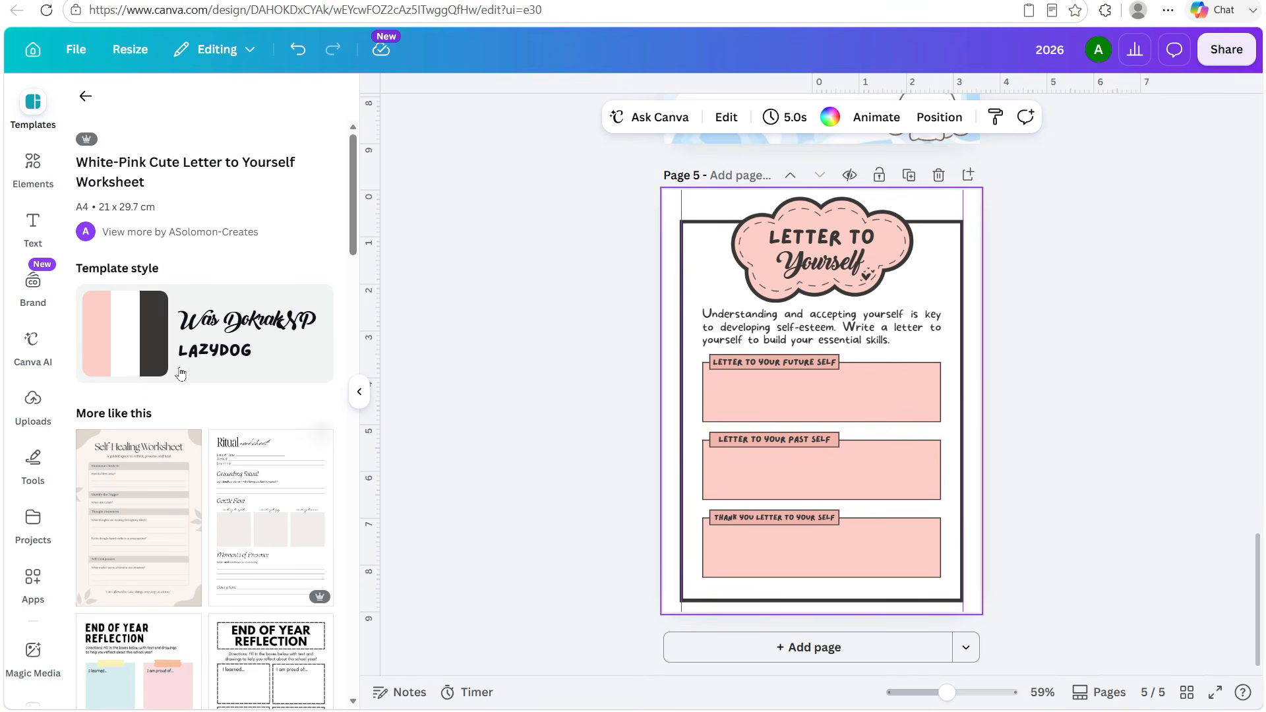
# Set the uploaded light blue star-pattern image as the background of page 5
pyautogui.click(33, 400)
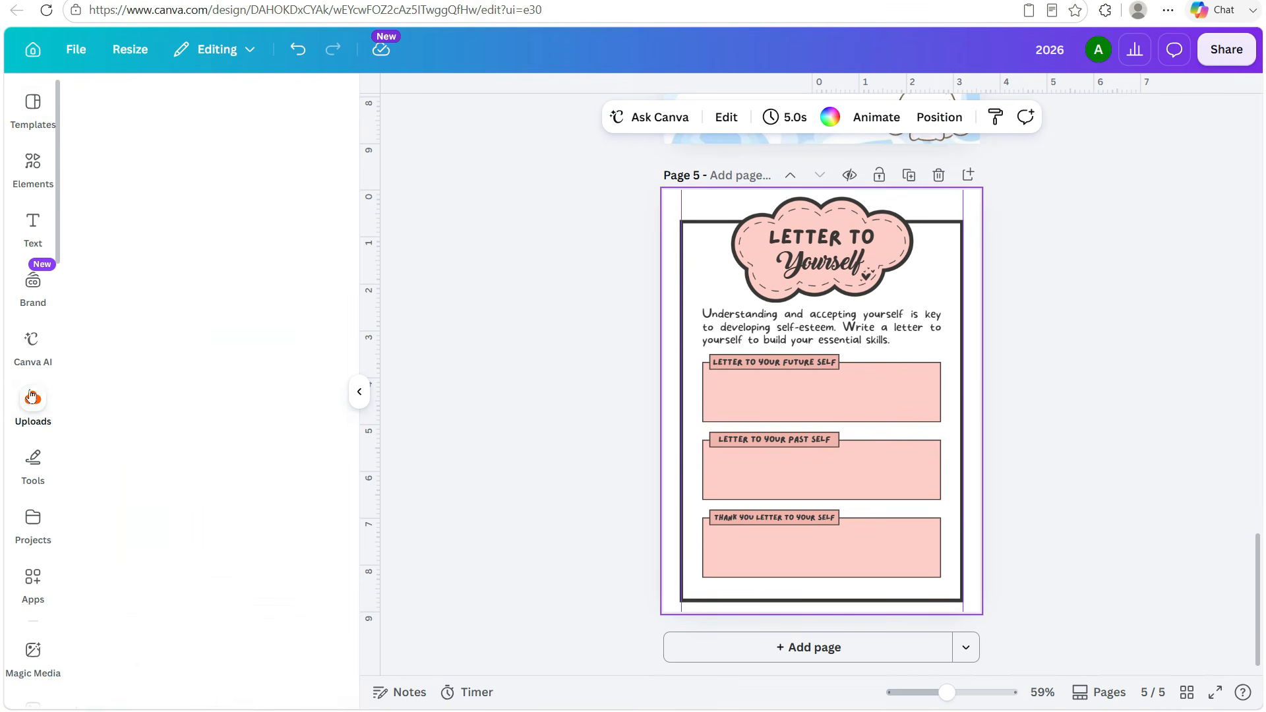
pyautogui.click(242, 371)
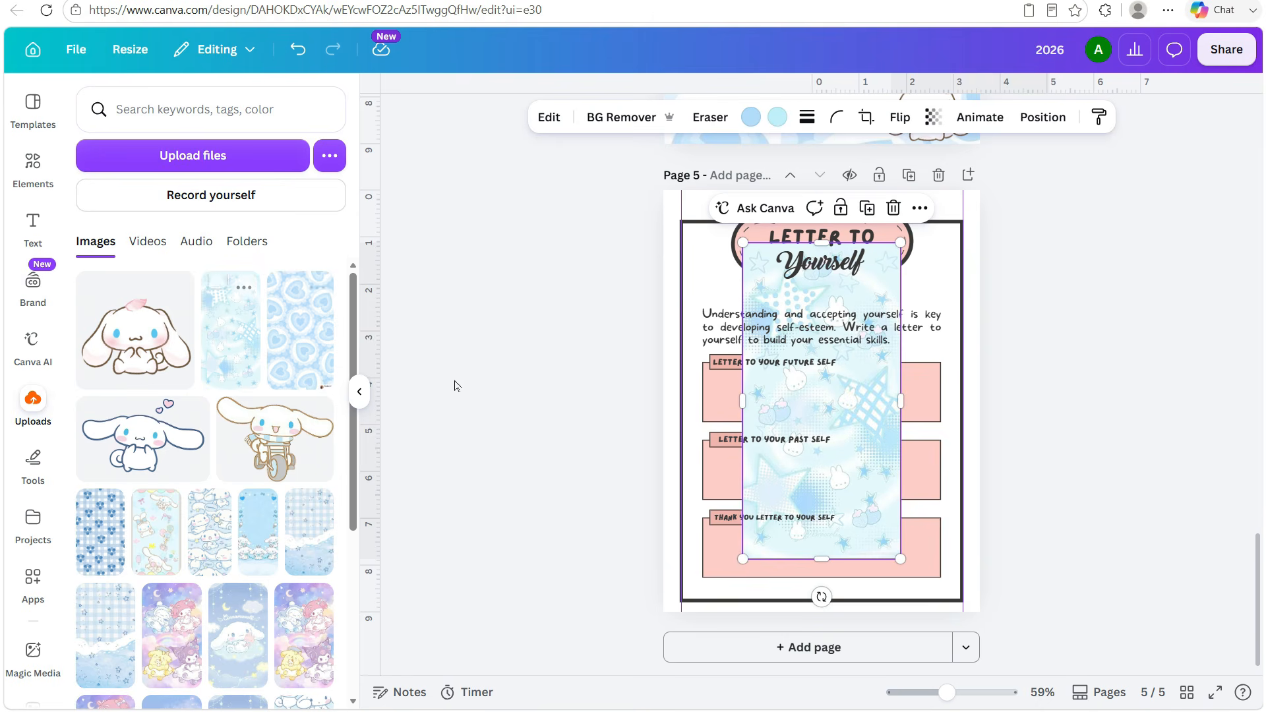
pyautogui.rightClick(873, 490)
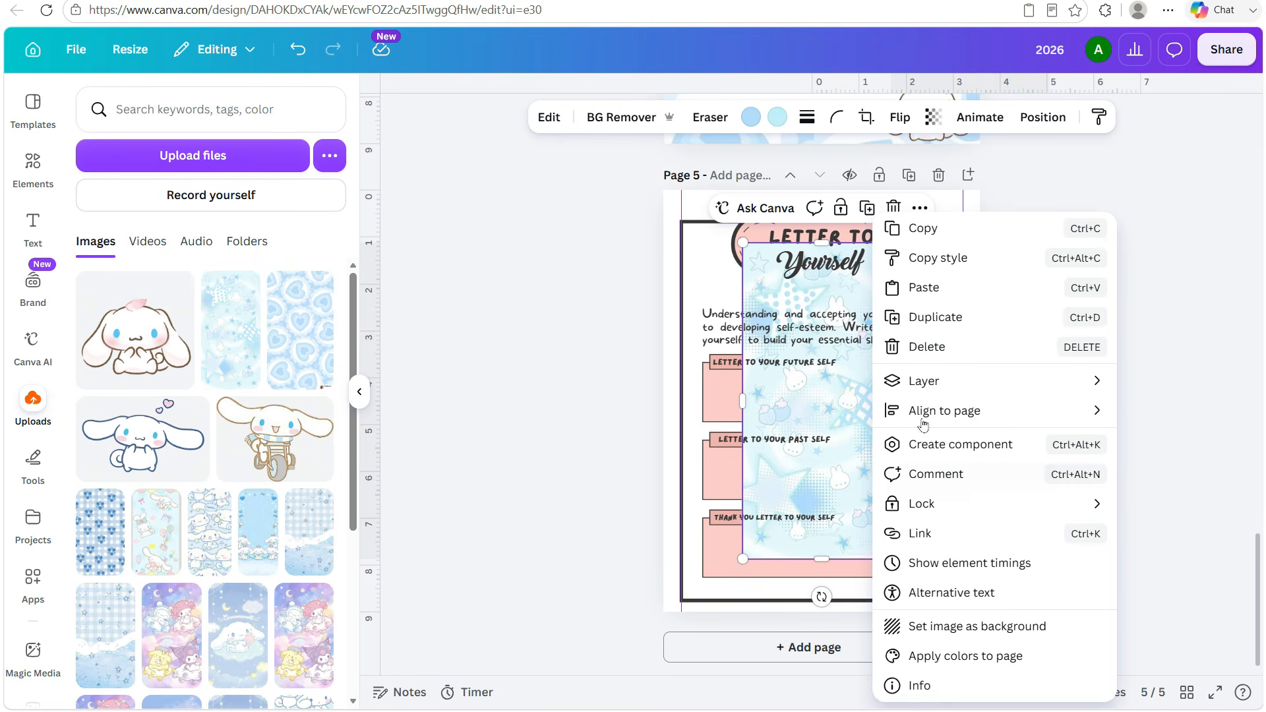
pyautogui.click(936, 625)
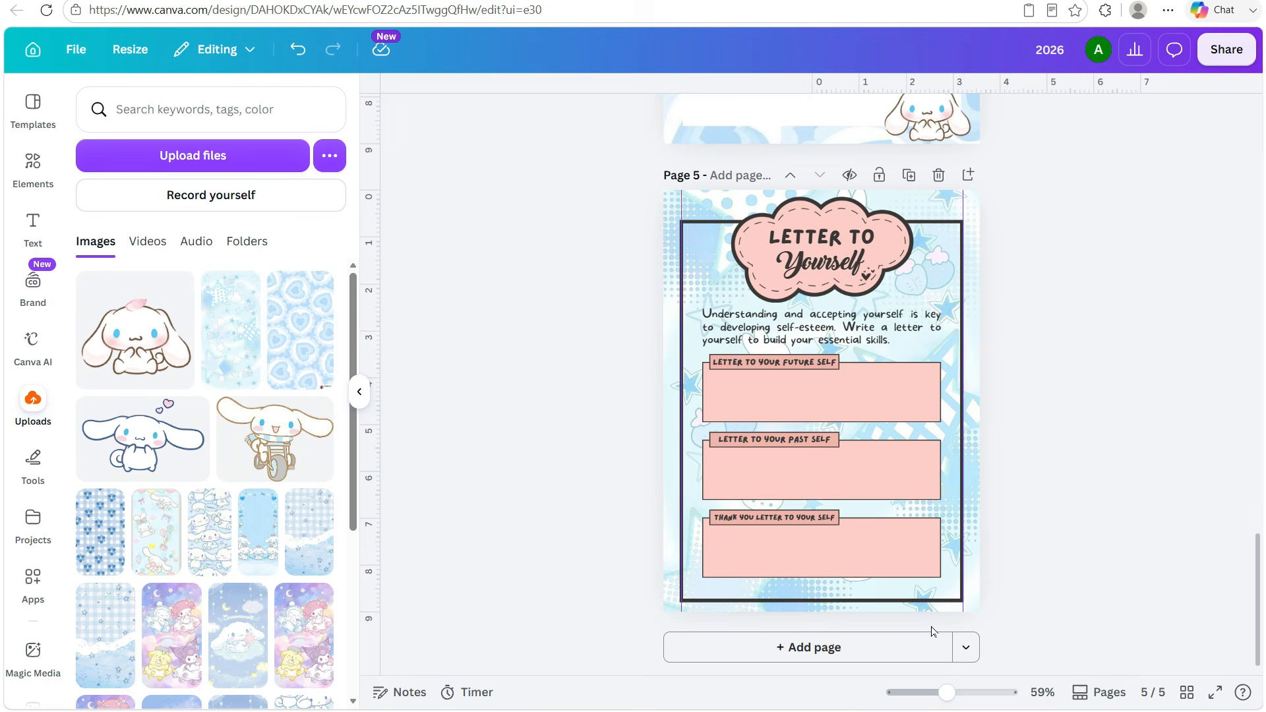
# Recolor the title cloud's pink fill on page 5 to near-white
pyautogui.click(809, 272)
pyautogui.press('Escape')
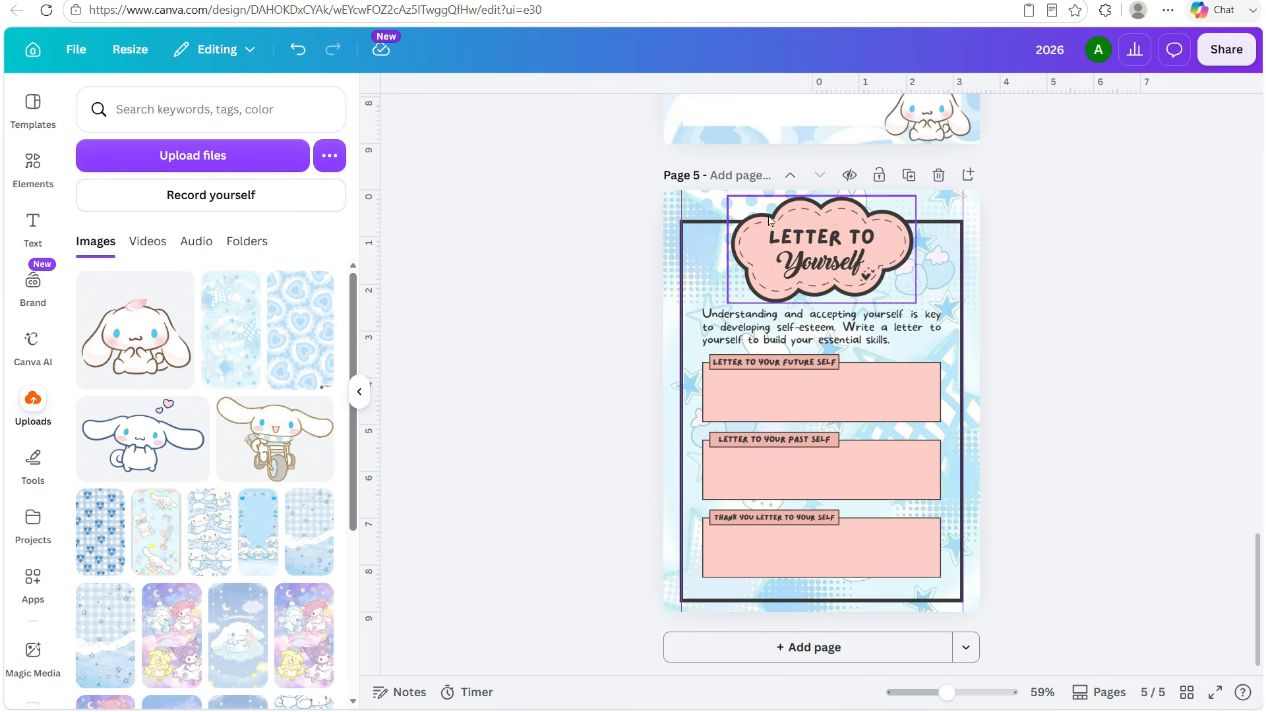
pyautogui.click(762, 247)
pyautogui.click(764, 271)
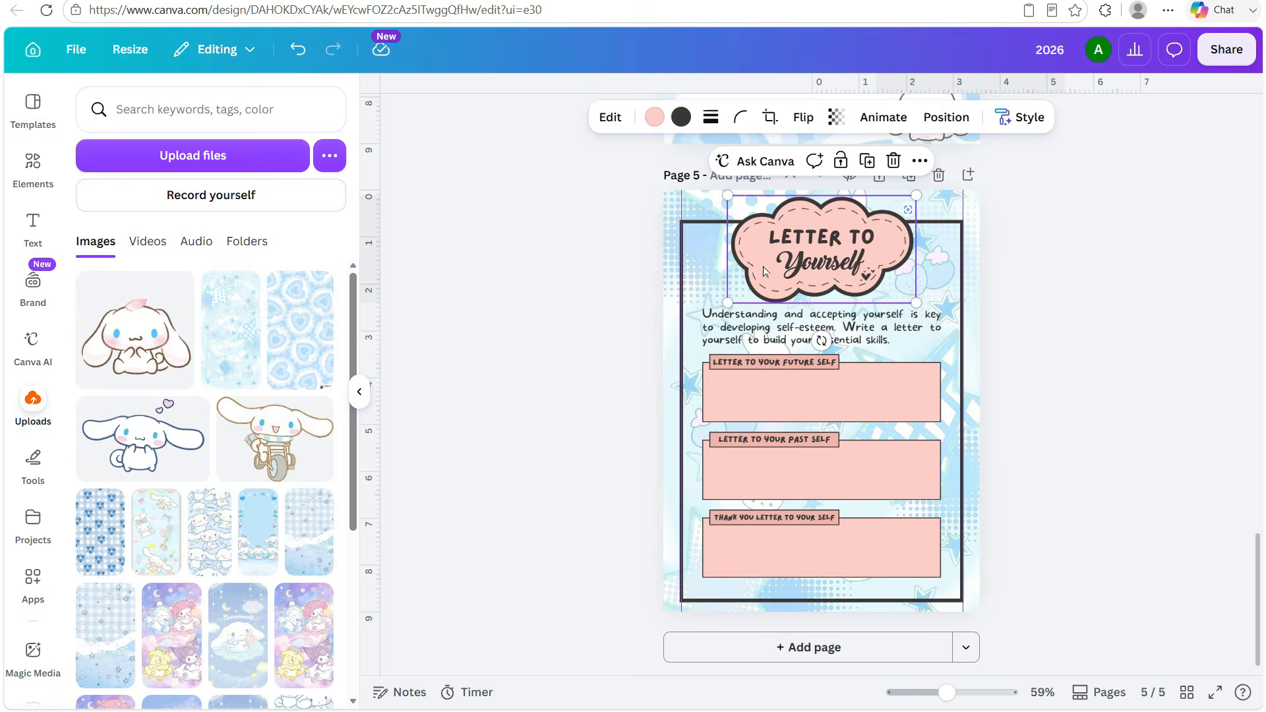
pyautogui.click(653, 118)
pyautogui.click(167, 628)
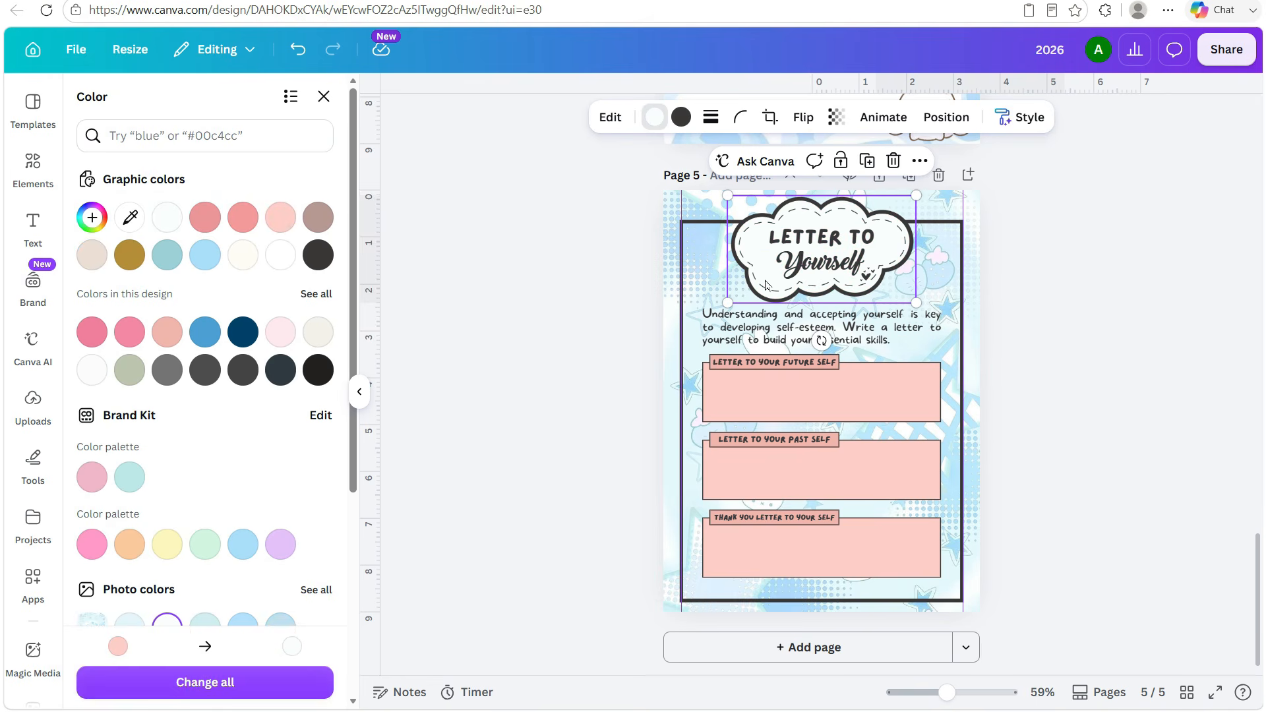
# Color the "Yourself" title text azure #4ca0d4 and the "LETTER TO" text light blue
pyautogui.click(789, 272)
pyautogui.click(669, 119)
pyautogui.click(205, 218)
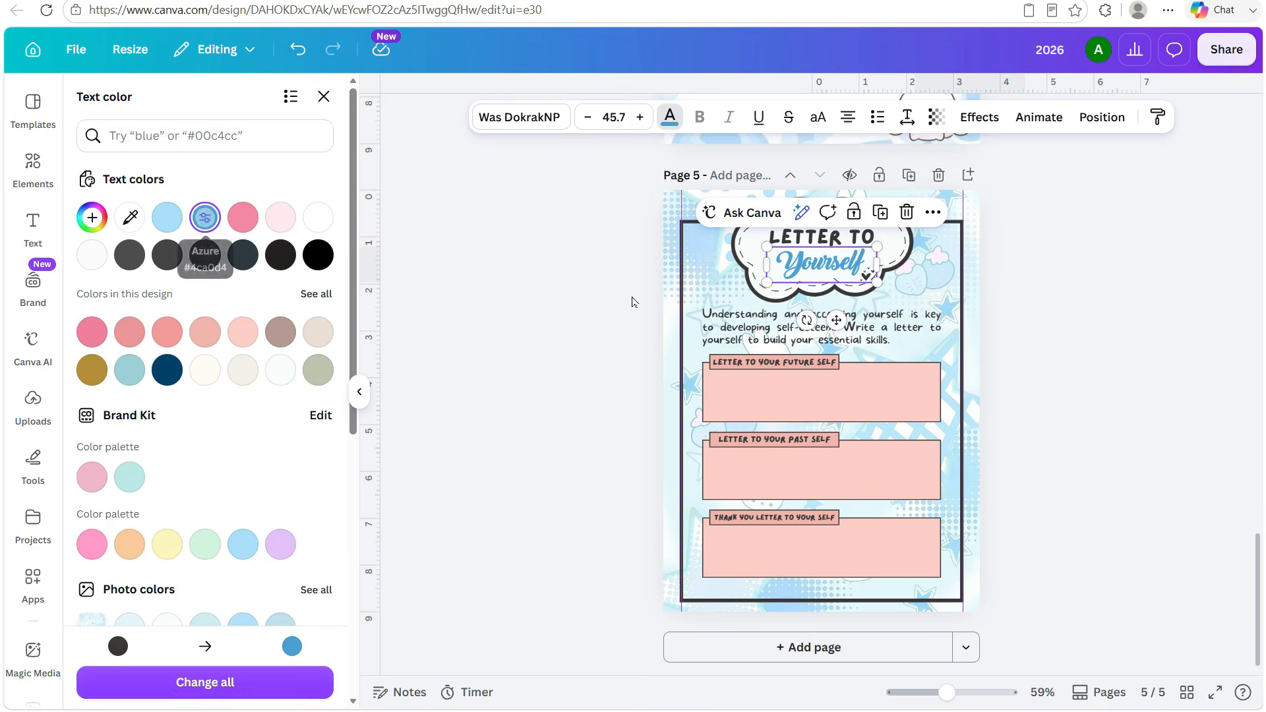
pyautogui.click(784, 237)
pyautogui.click(167, 218)
# Change the title cloud's dark gray outline to light blue
pyautogui.click(742, 277)
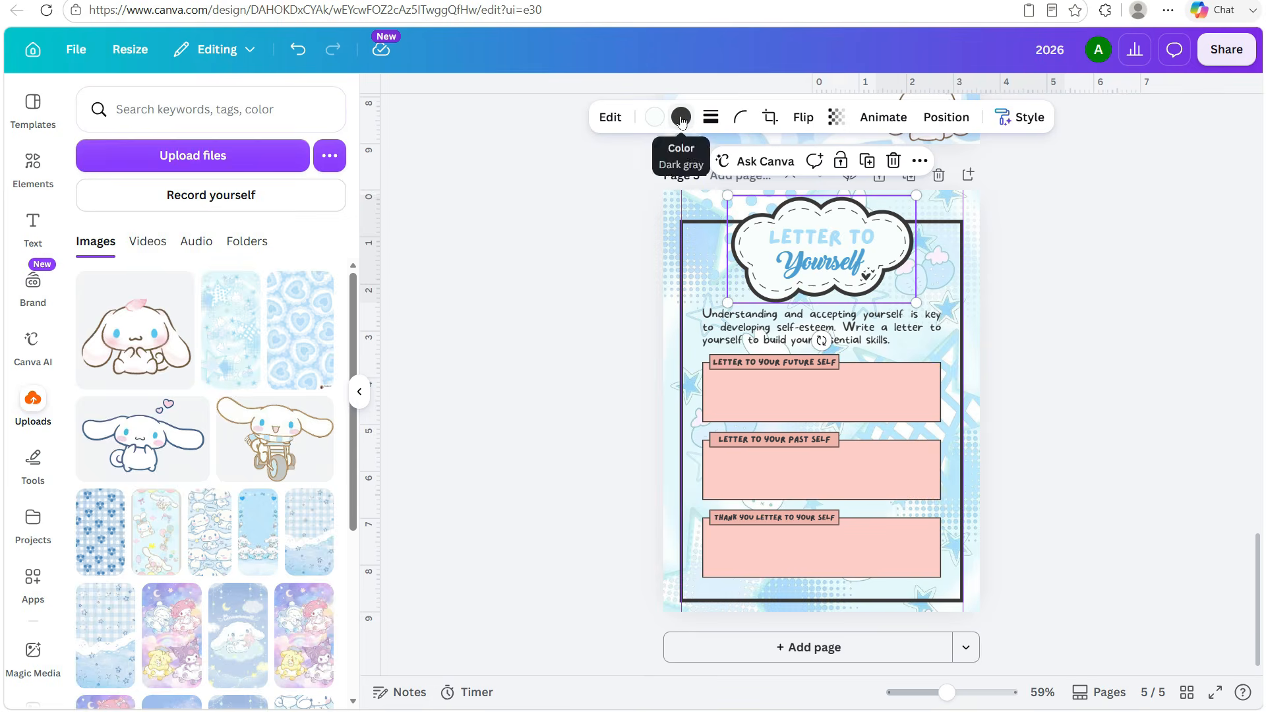
pyautogui.click(682, 117)
pyautogui.click(243, 544)
pyautogui.scroll(-3, 257, 538)
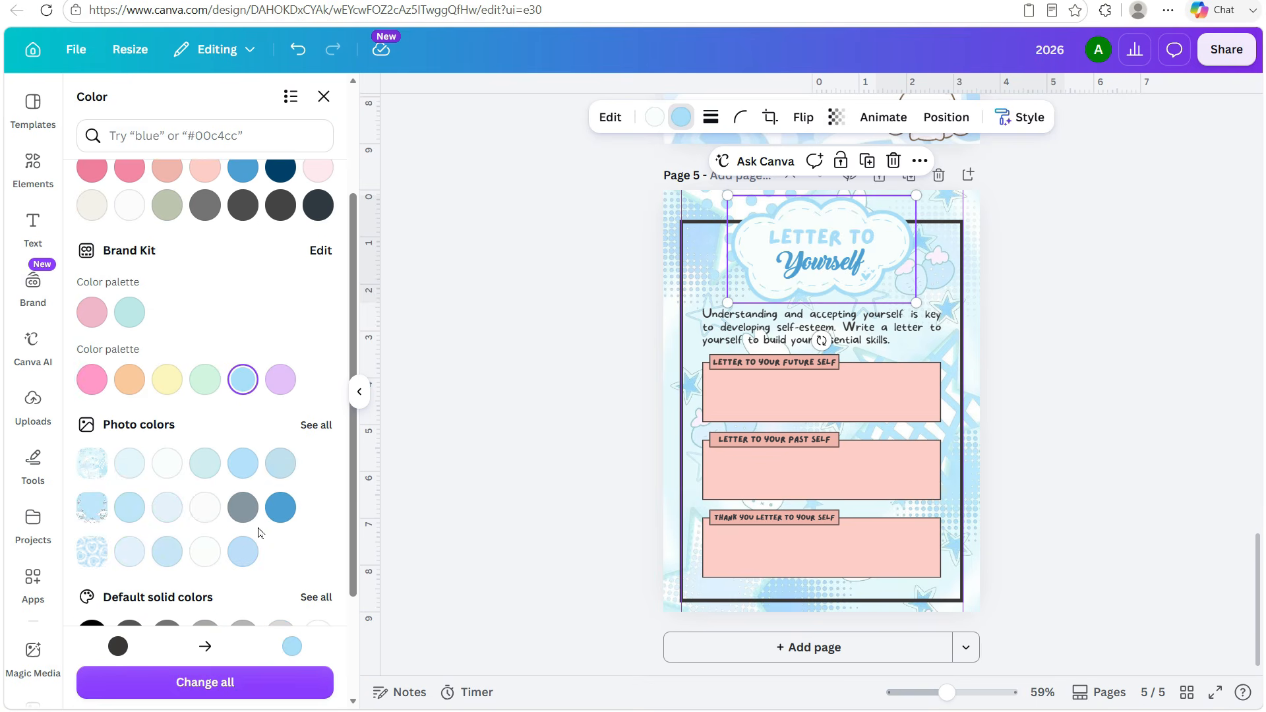
pyautogui.click(244, 465)
# Recolor the "LETTER TO" title text to muted teal
pyautogui.click(791, 243)
pyautogui.click(669, 117)
pyautogui.click(129, 370)
# Fill the future-self letter box with off-white and the thank-you letter box with pale teal
pyautogui.click(877, 398)
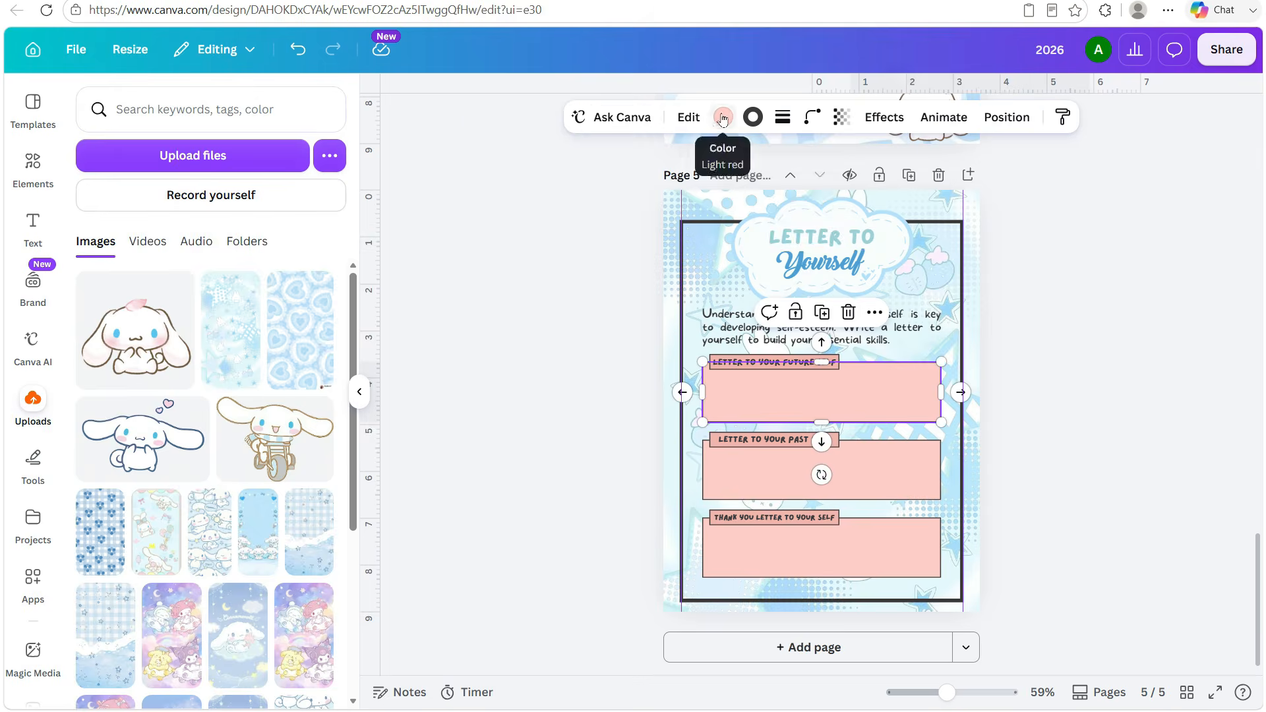
pyautogui.click(723, 117)
pyautogui.click(205, 634)
pyautogui.click(765, 552)
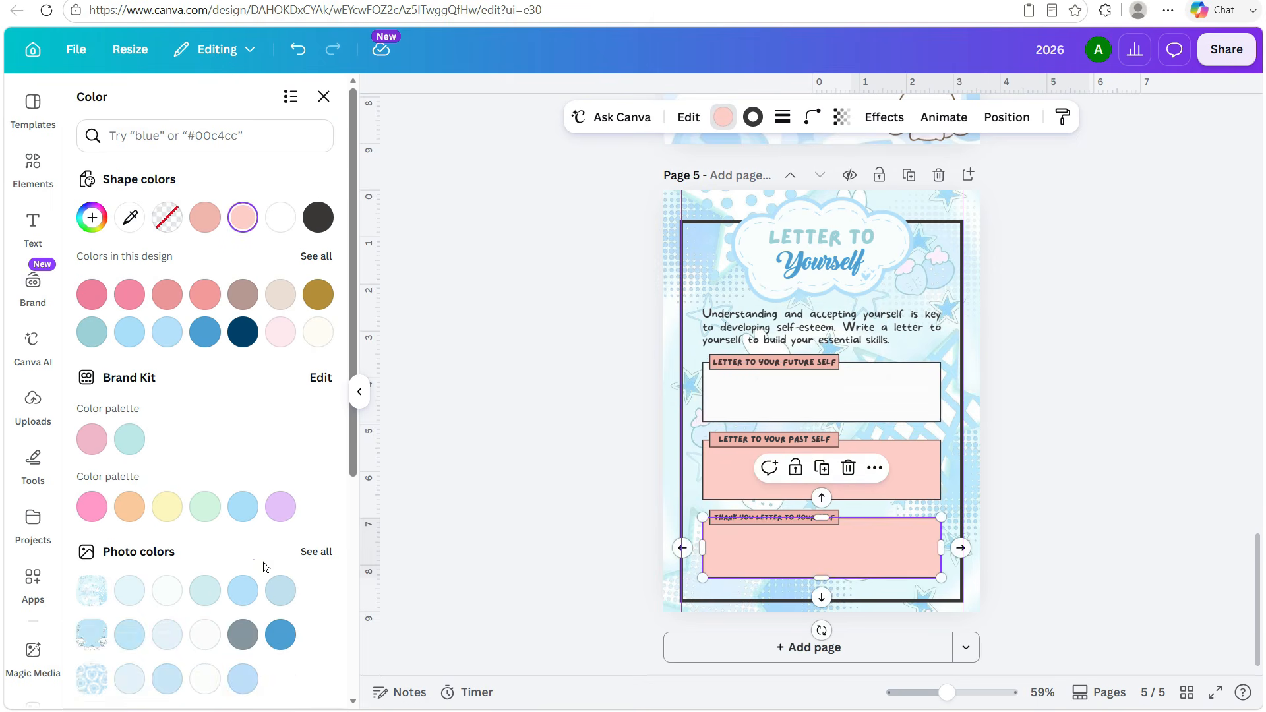
pyautogui.click(205, 590)
# Try several blue shades on the past-self letter box and fill it with light blue
pyautogui.click(883, 481)
pyautogui.click(243, 627)
pyautogui.click(288, 633)
pyautogui.click(167, 628)
pyautogui.scroll(-1, 167, 620)
pyautogui.click(130, 591)
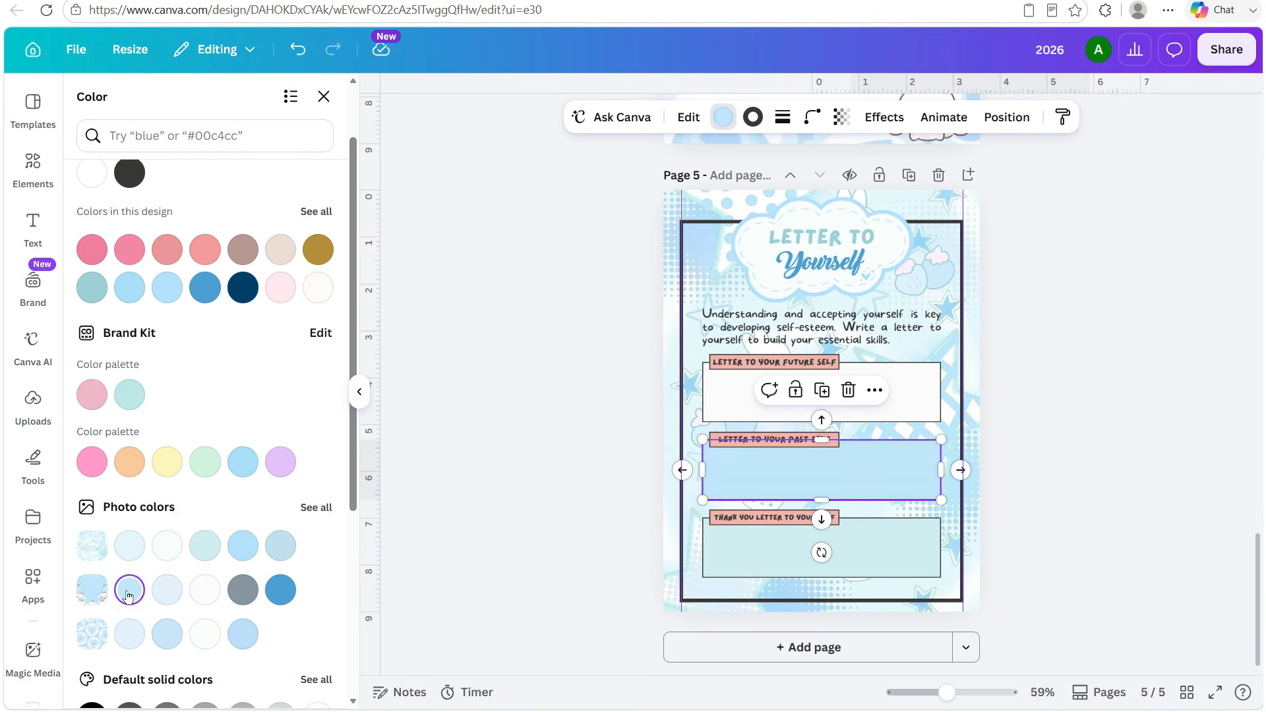
# Set the future-self box's border to light blue and the past-self box's border to azure blue
pyautogui.click(719, 412)
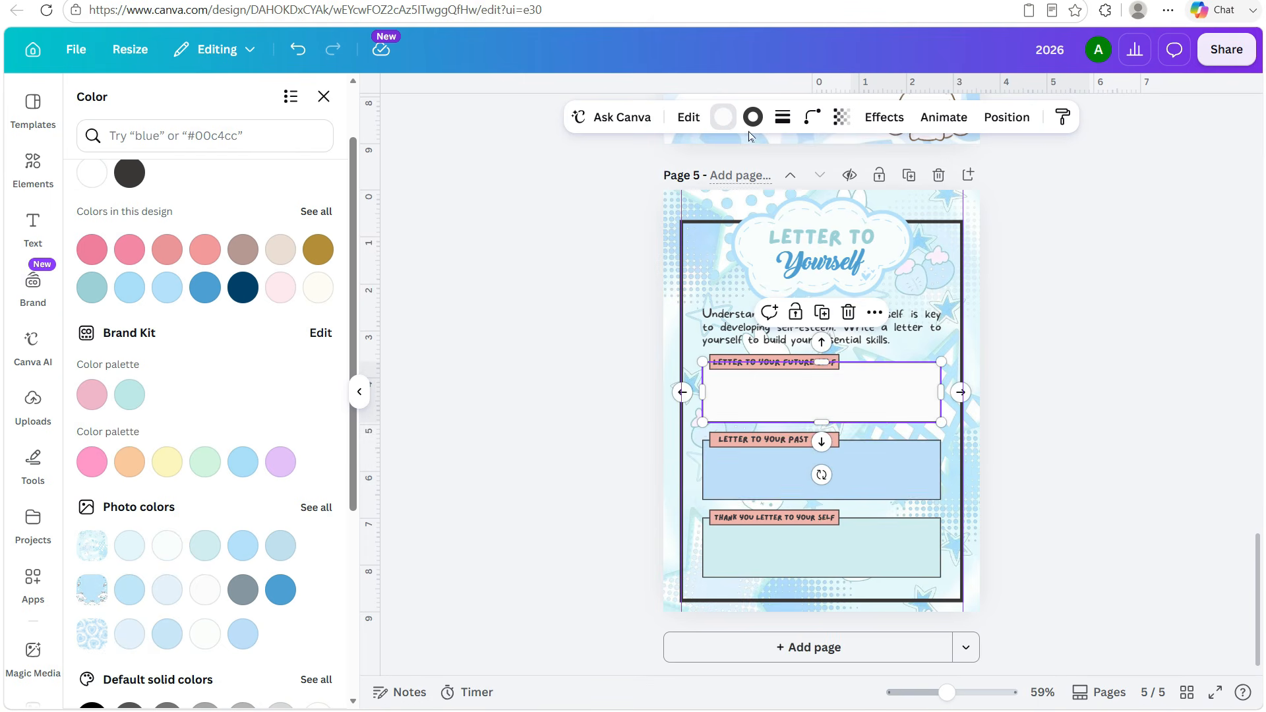
pyautogui.click(242, 628)
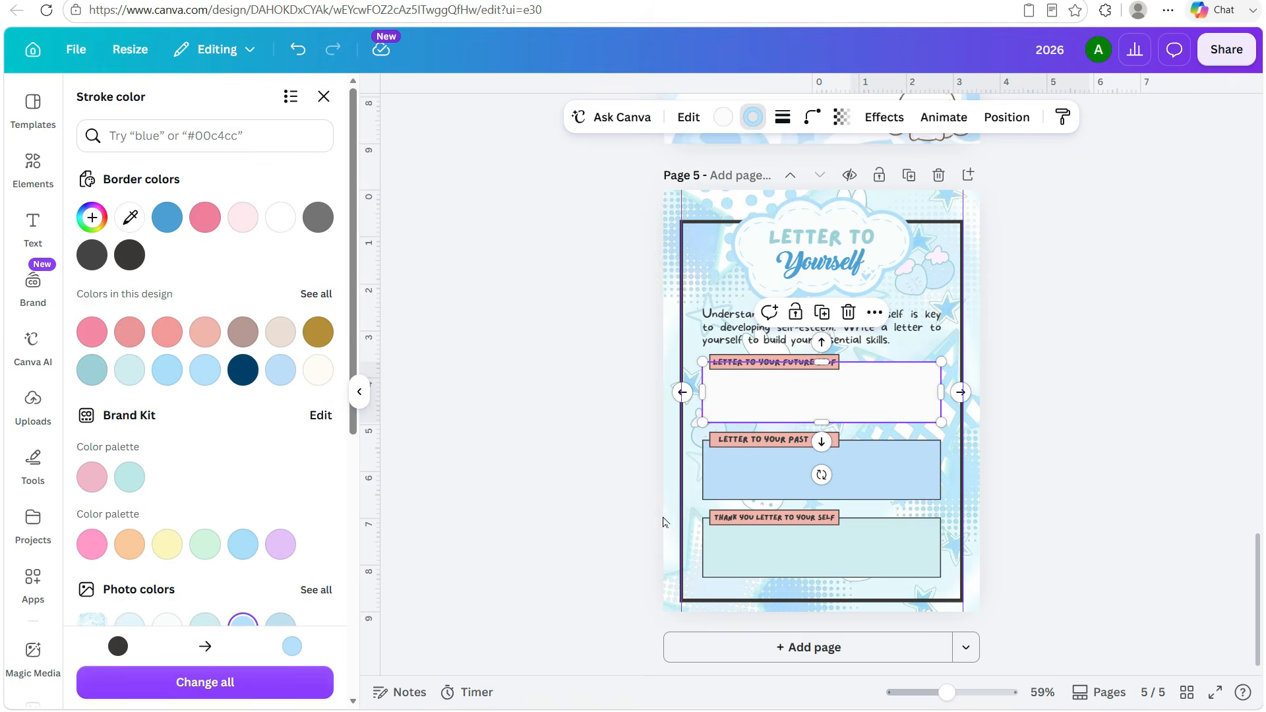
pyautogui.click(725, 472)
pyautogui.click(723, 117)
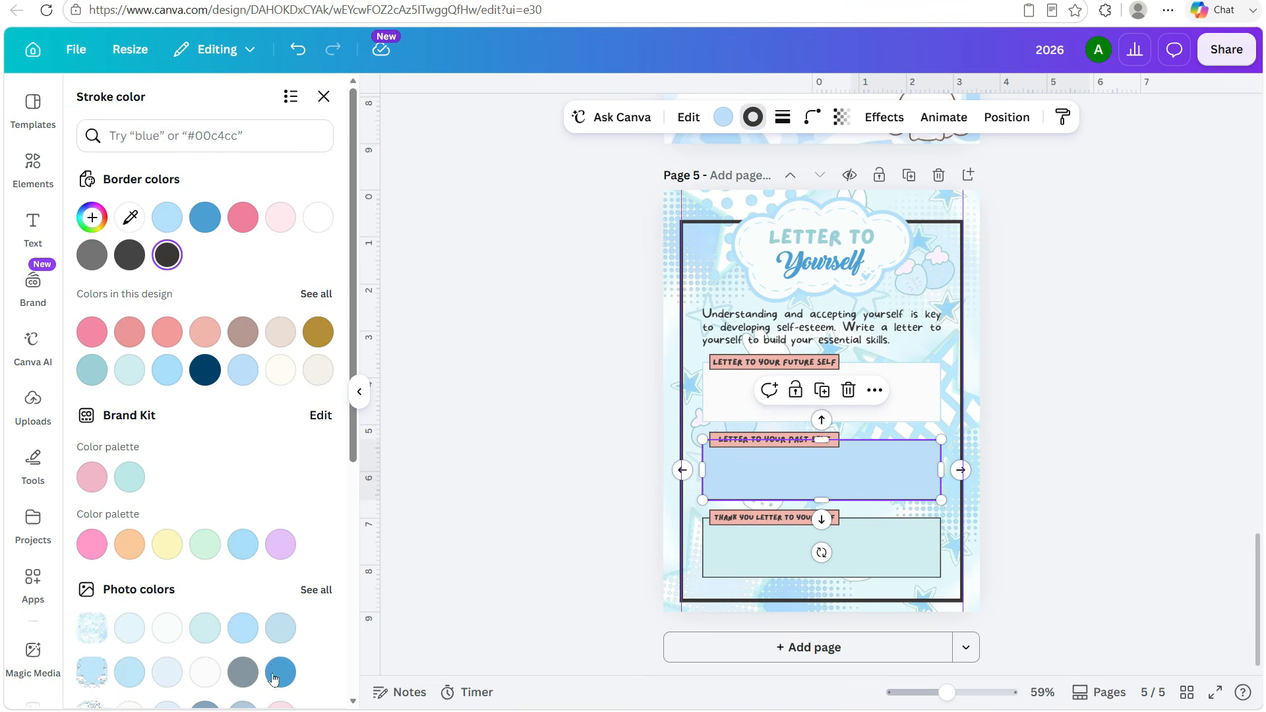
pyautogui.click(205, 628)
# Change the thank-you letter box's border to off-white #fffcf5
pyautogui.click(758, 554)
pyautogui.click(749, 120)
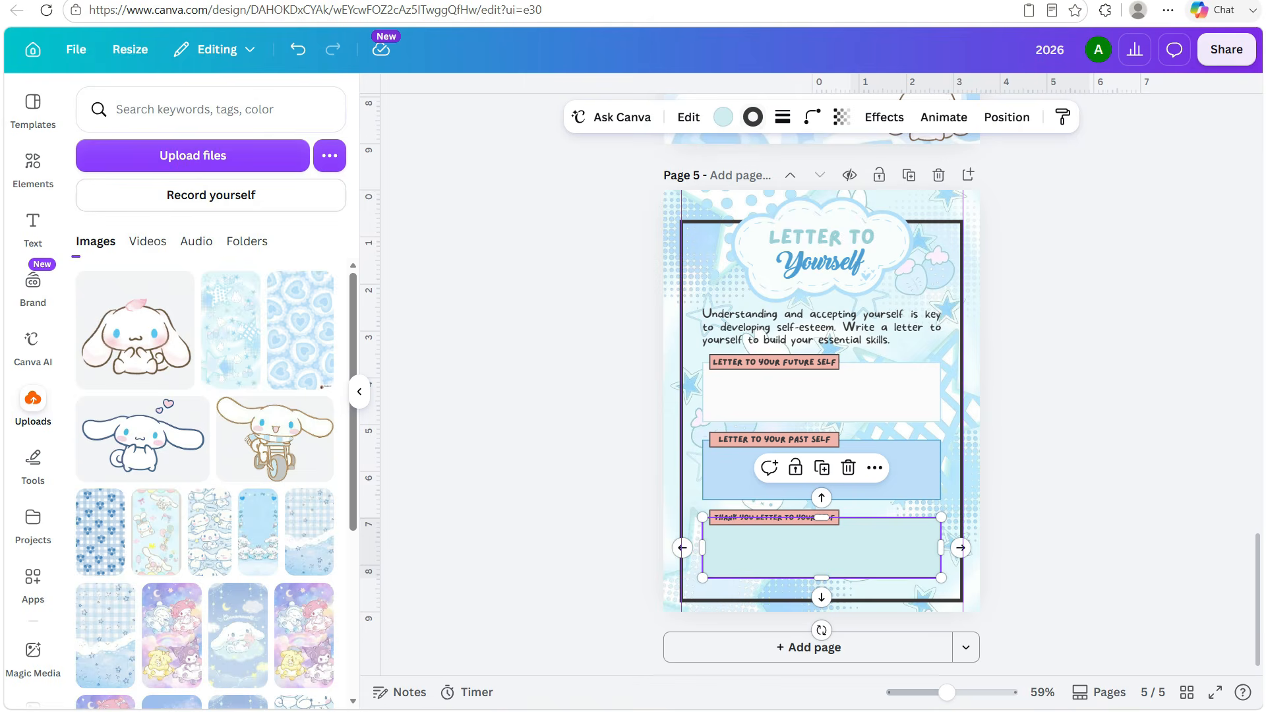
pyautogui.click(752, 118)
pyautogui.click(280, 370)
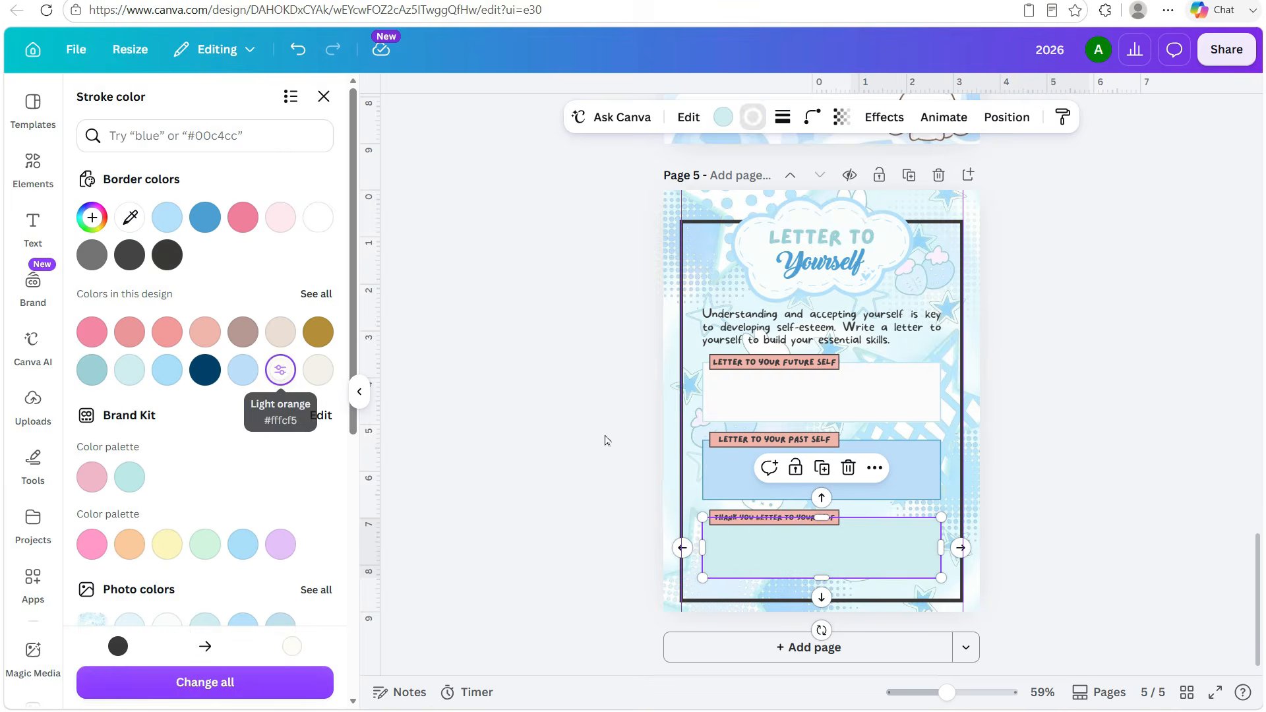
pyautogui.click(1050, 435)
# Recolor the "LETTER TO YOUR FUTURE SELF" and "LETTER TO YOUR PAST SELF" label texts to white
pyautogui.moveTo(950, 701); pyautogui.dragTo(973, 701)
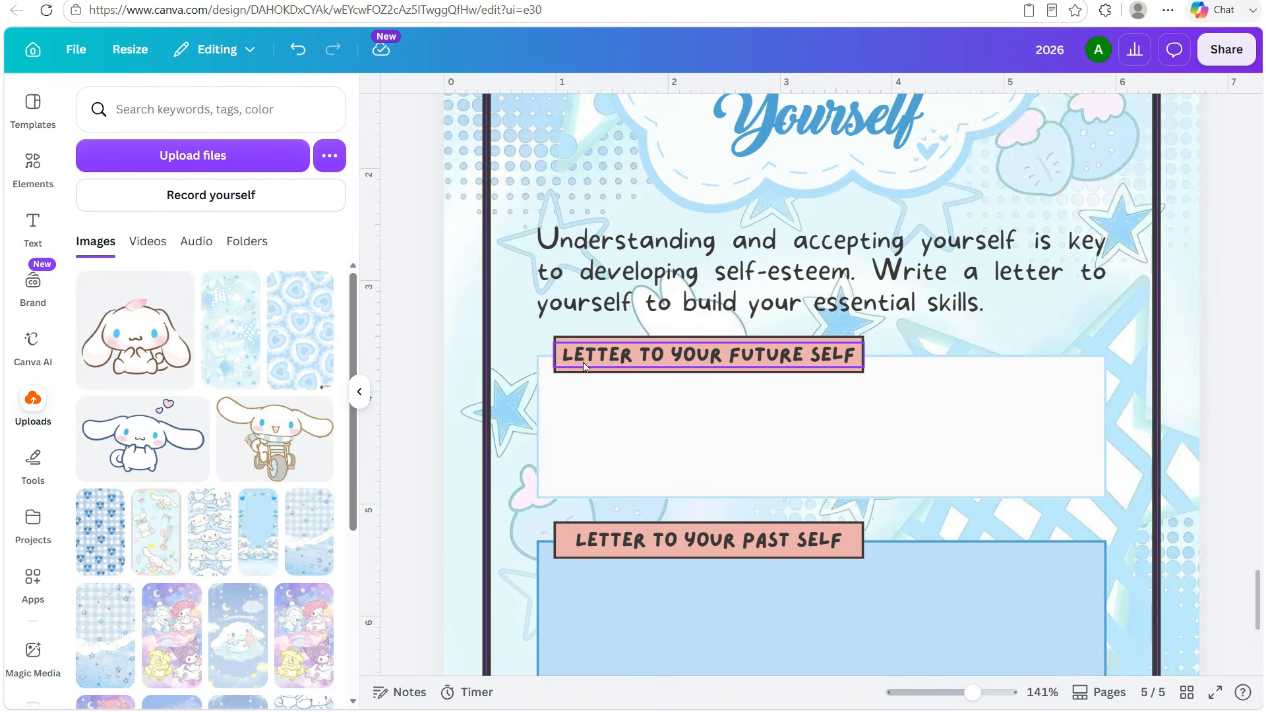
pyautogui.click(709, 354)
pyautogui.click(669, 117)
pyautogui.click(318, 408)
pyautogui.click(709, 540)
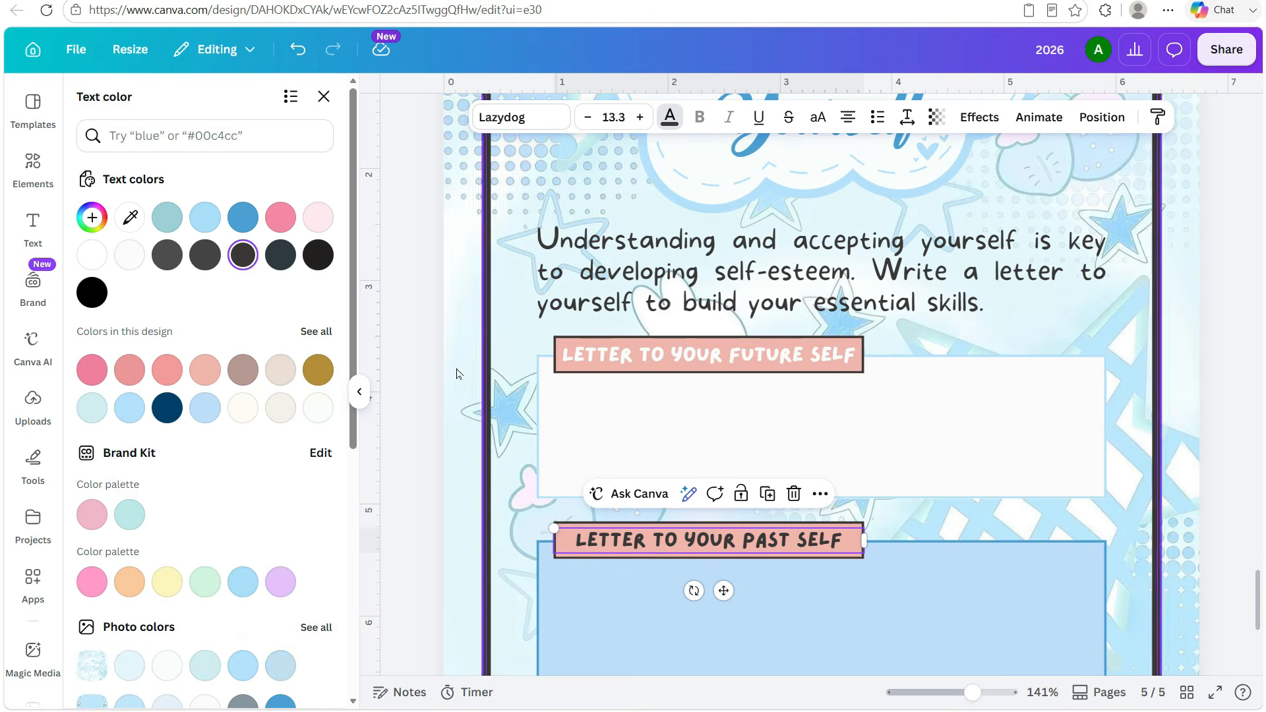
pyautogui.click(318, 407)
# Fill the future-self label's background rectangle with light blue
pyautogui.click(591, 371)
pyautogui.click(723, 116)
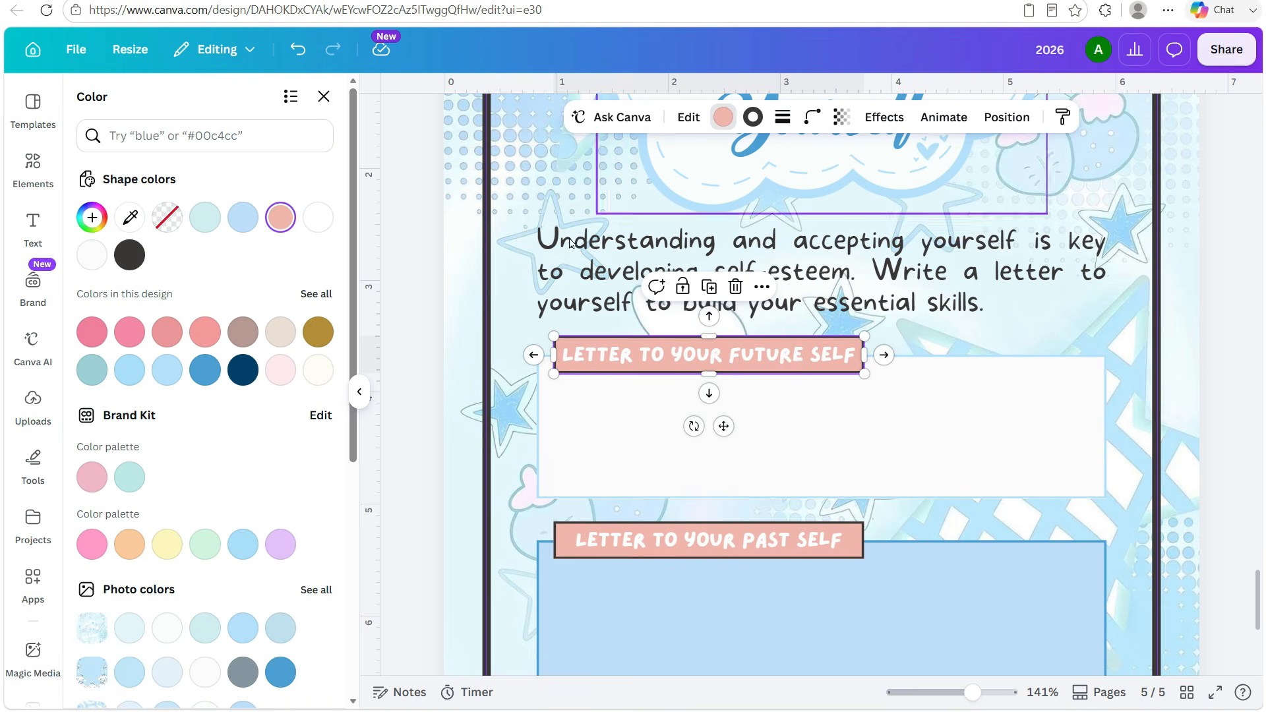
pyautogui.click(168, 625)
pyautogui.click(238, 627)
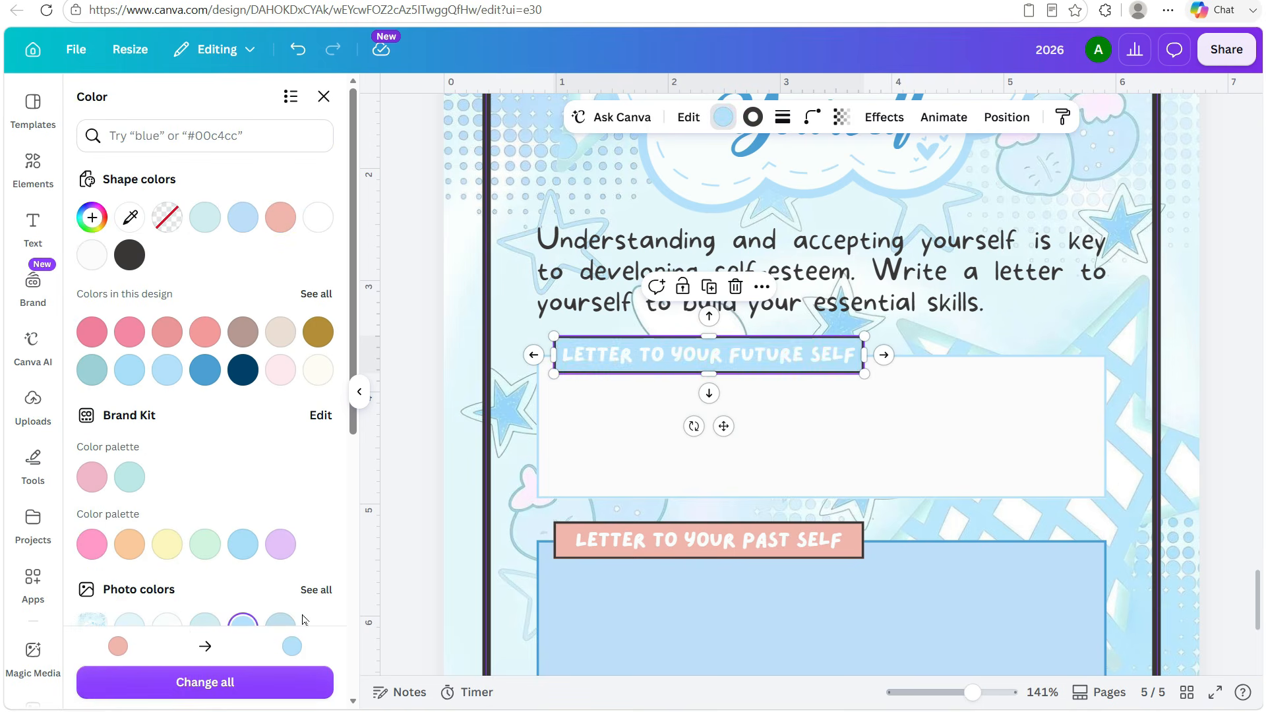
# Try several pale shades on the past-self label's rectangle and fill it with azure blue
pyautogui.click(576, 544)
pyautogui.click(581, 557)
pyautogui.click(724, 116)
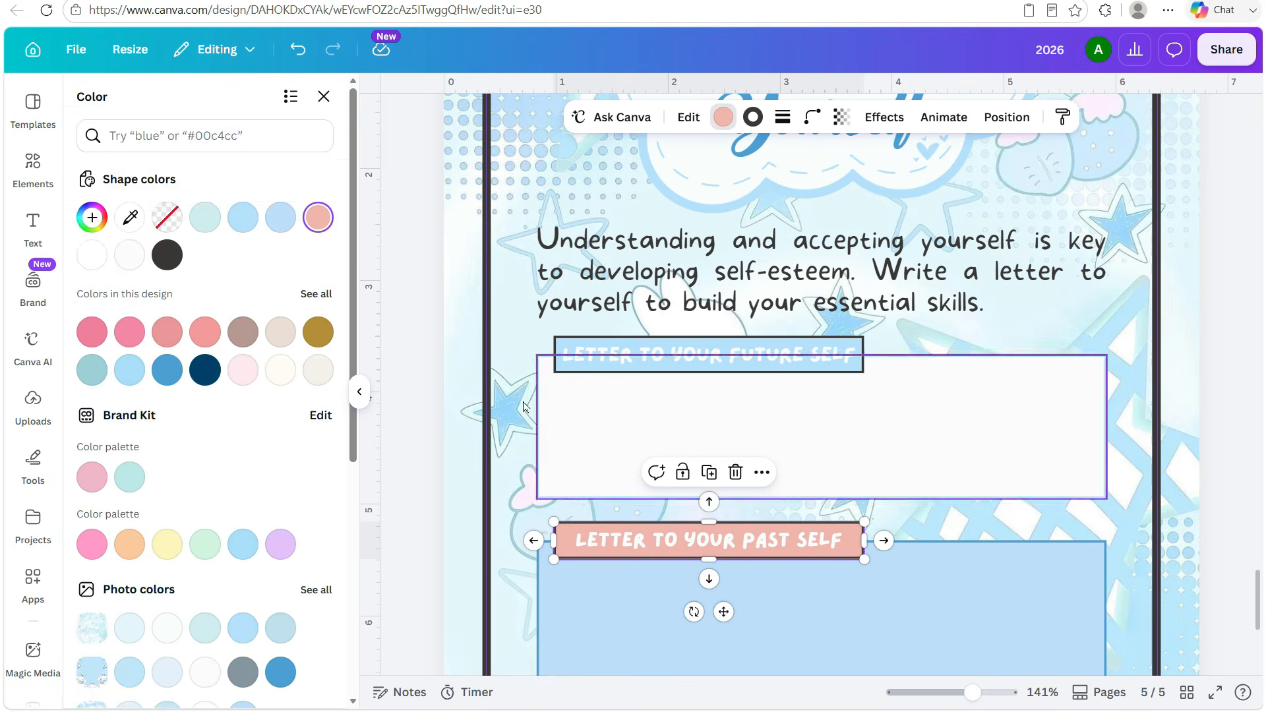
pyautogui.scroll(-1, 277, 581)
pyautogui.click(280, 544)
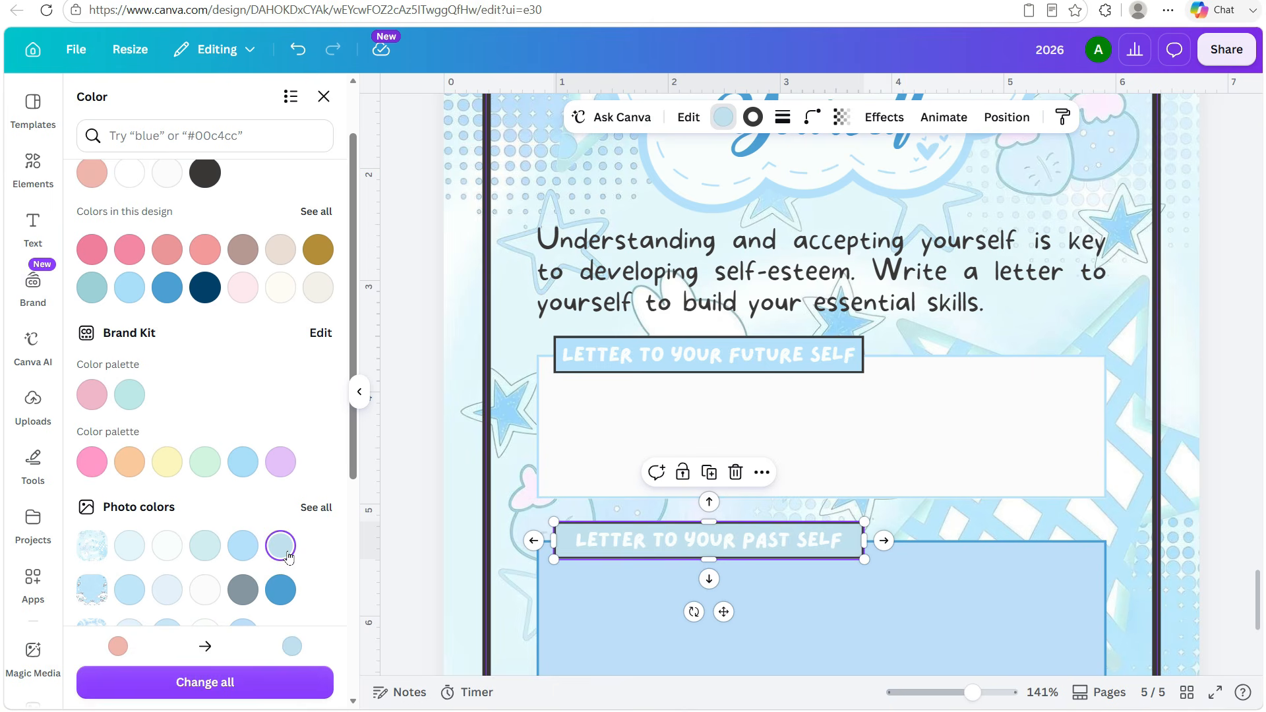
pyautogui.click(205, 590)
pyautogui.click(132, 551)
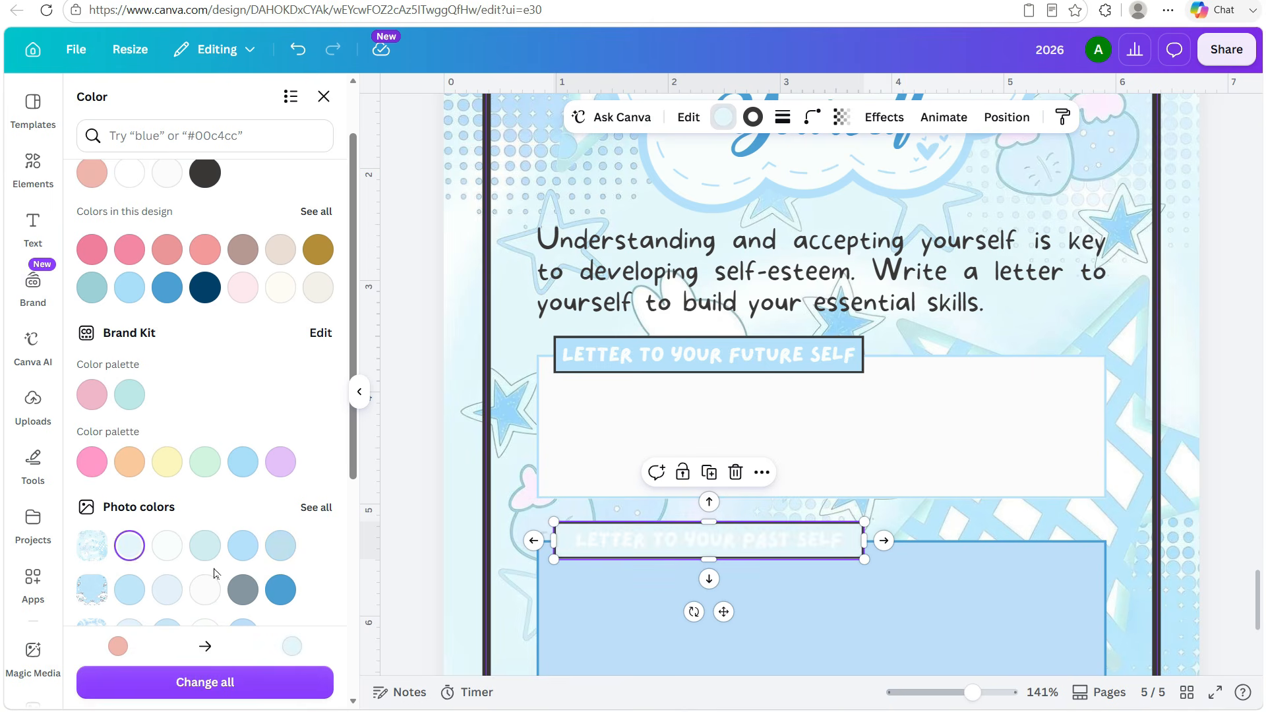
pyautogui.click(280, 589)
# Change the dark borders of the past-self and future-self label rectangles to off-white
pyautogui.click(752, 116)
pyautogui.click(318, 370)
pyautogui.click(580, 360)
pyautogui.click(753, 117)
pyautogui.click(319, 375)
pyautogui.scroll(-4, 597, 477)
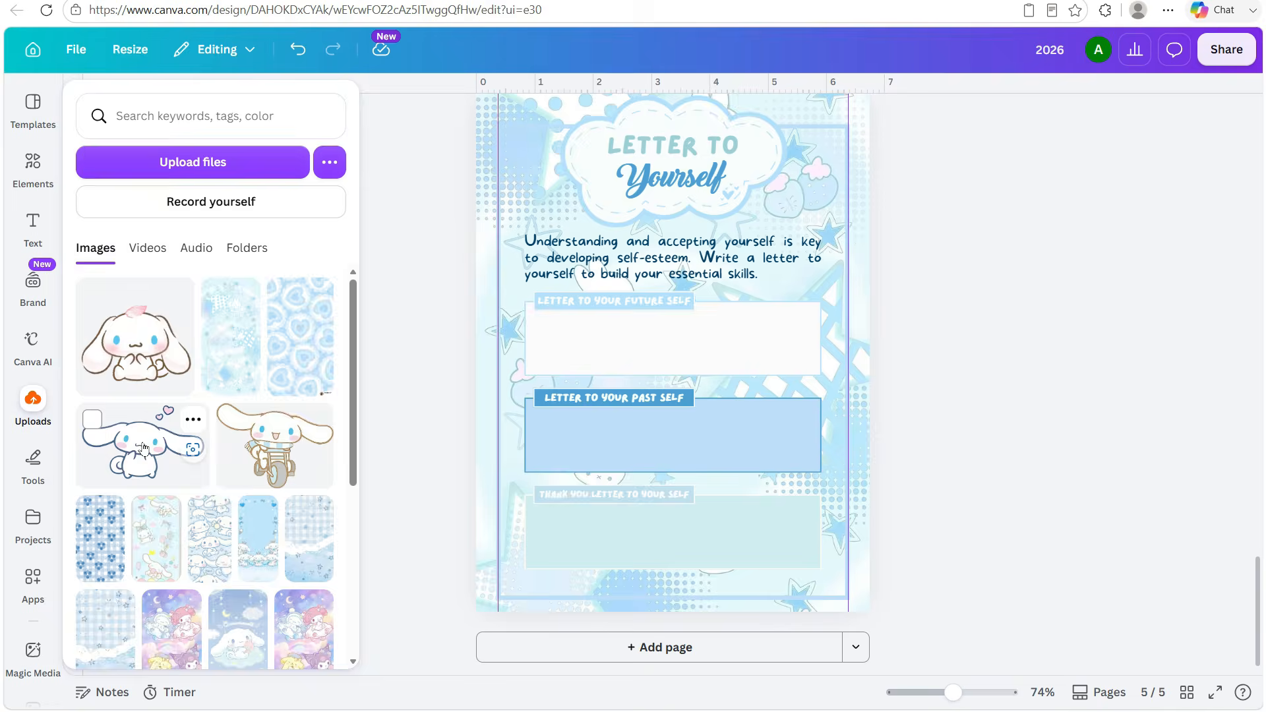
# Add the uploaded Cinnamoroll-on-a-tricycle image to page 5 and fit it small into the page's lower right corner
pyautogui.click(151, 438)
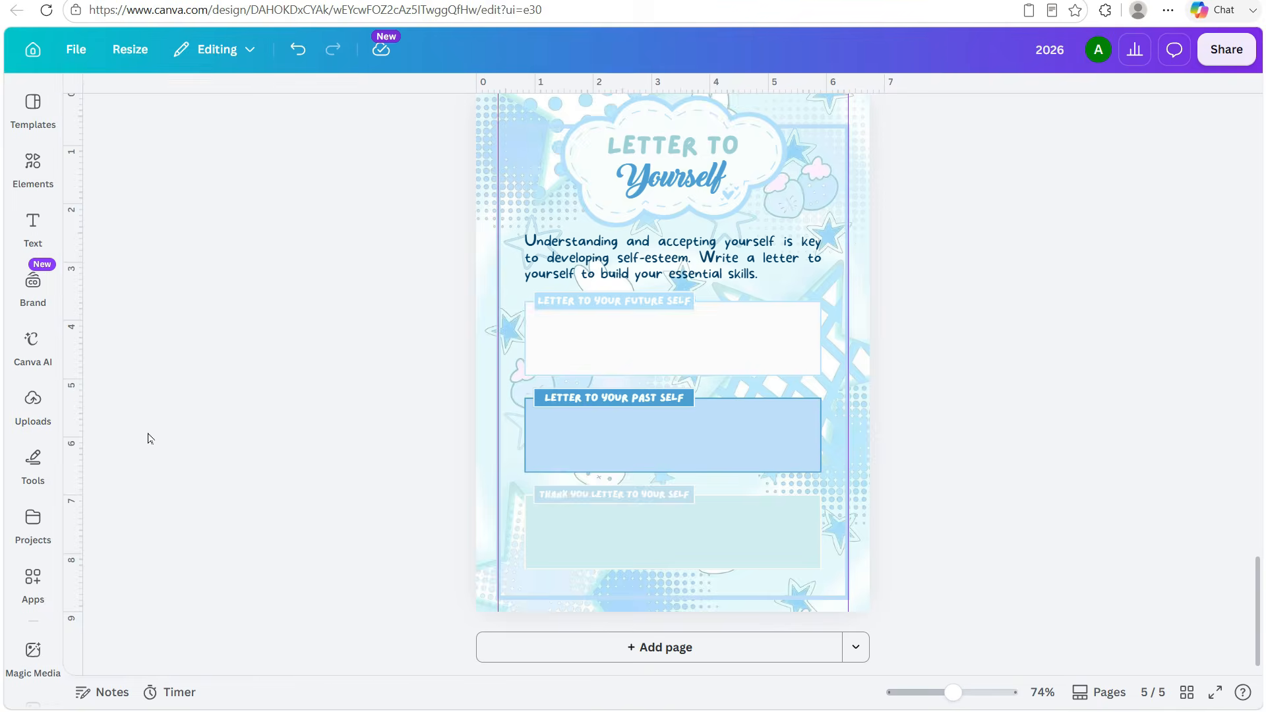
pyautogui.moveTo(791, 283); pyautogui.dragTo(556, 538)
pyautogui.moveTo(502, 575); pyautogui.dragTo(806, 560)
pyautogui.click(932, 494)
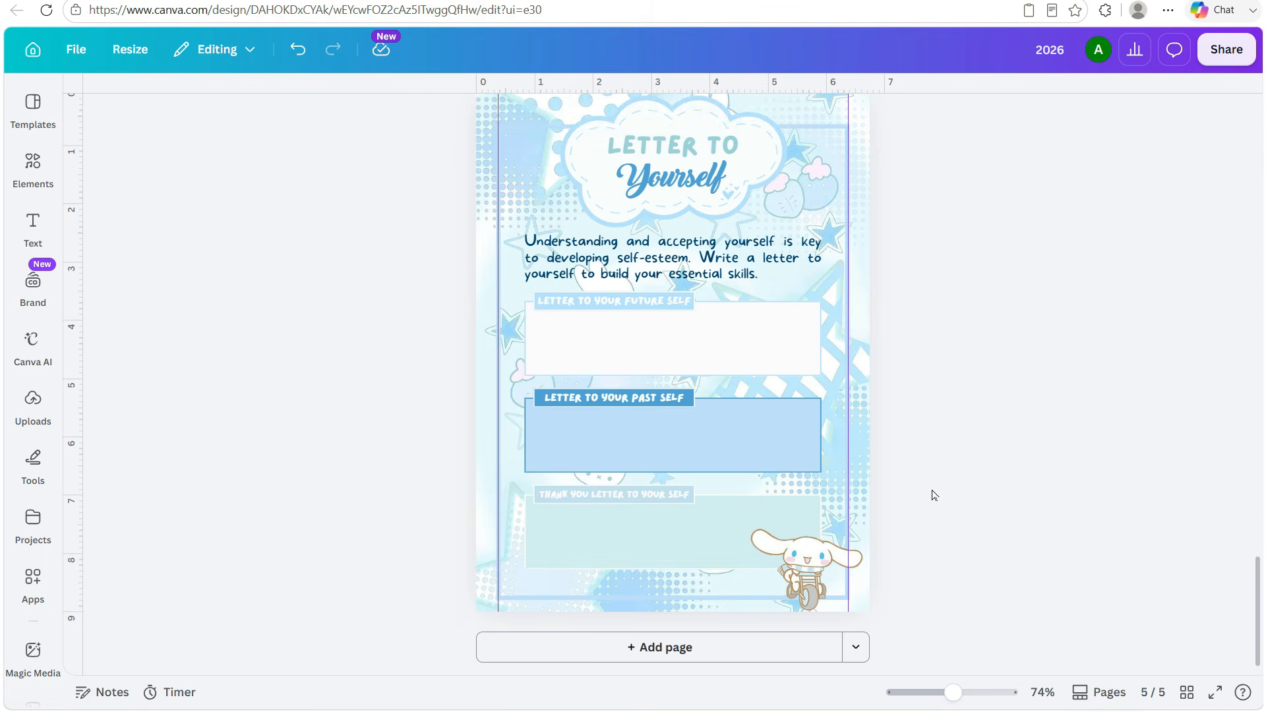
# Fill the "THANK YOU LETTER TO YOUR SELF" label rectangle with dark navy blue
pyautogui.click(598, 502)
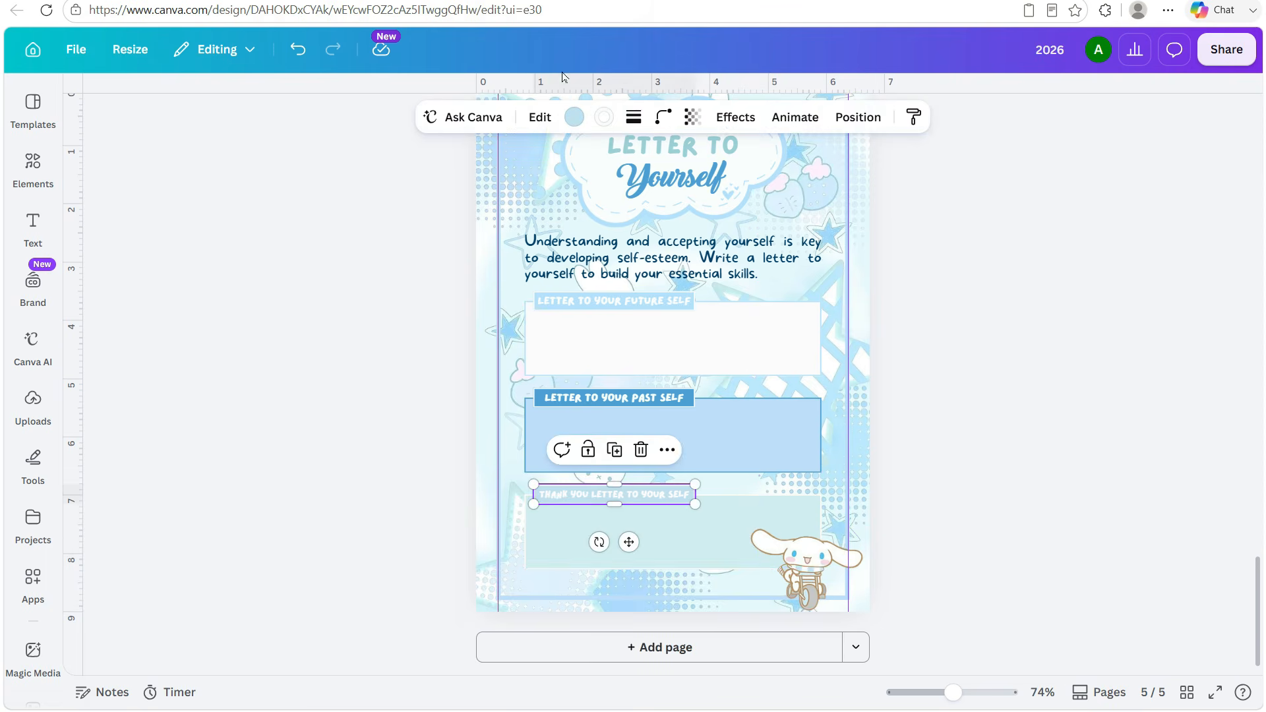
pyautogui.click(574, 118)
pyautogui.click(166, 377)
pyautogui.click(914, 469)
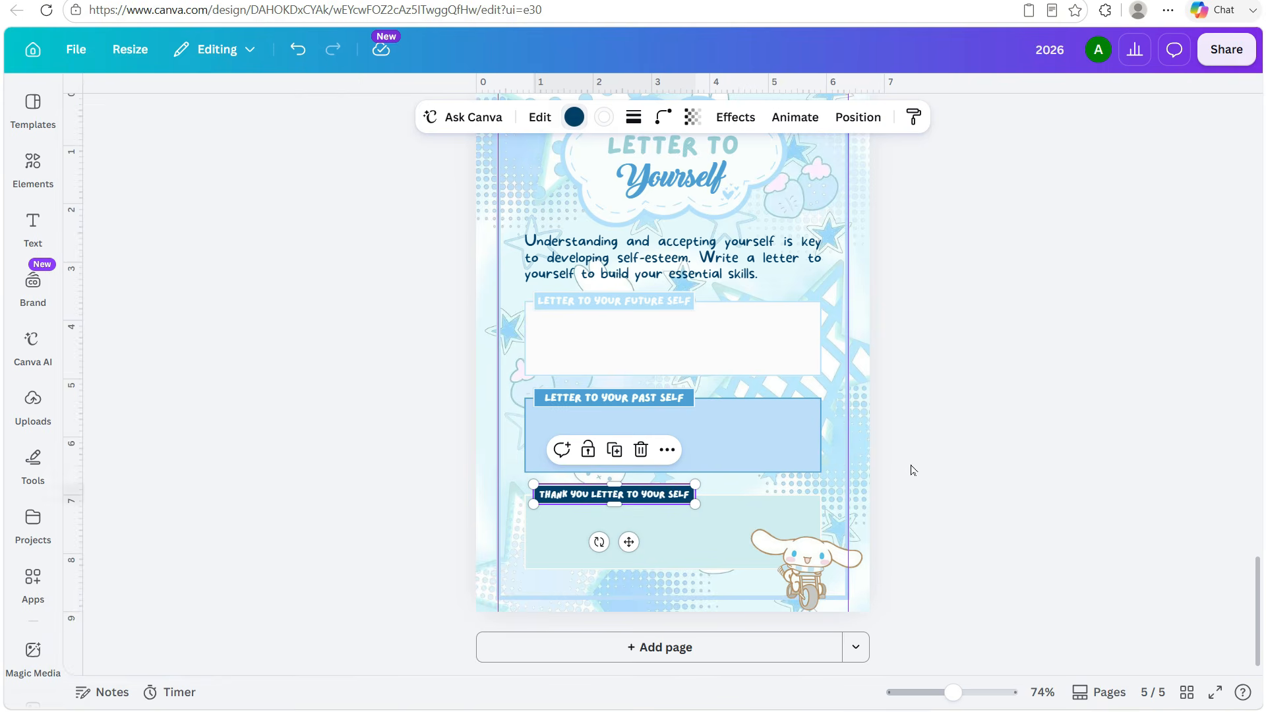
# Review all the planner pages from the 2026 calendar through to the letter-to-yourself page
pyautogui.moveTo(950, 692); pyautogui.dragTo(941, 693)
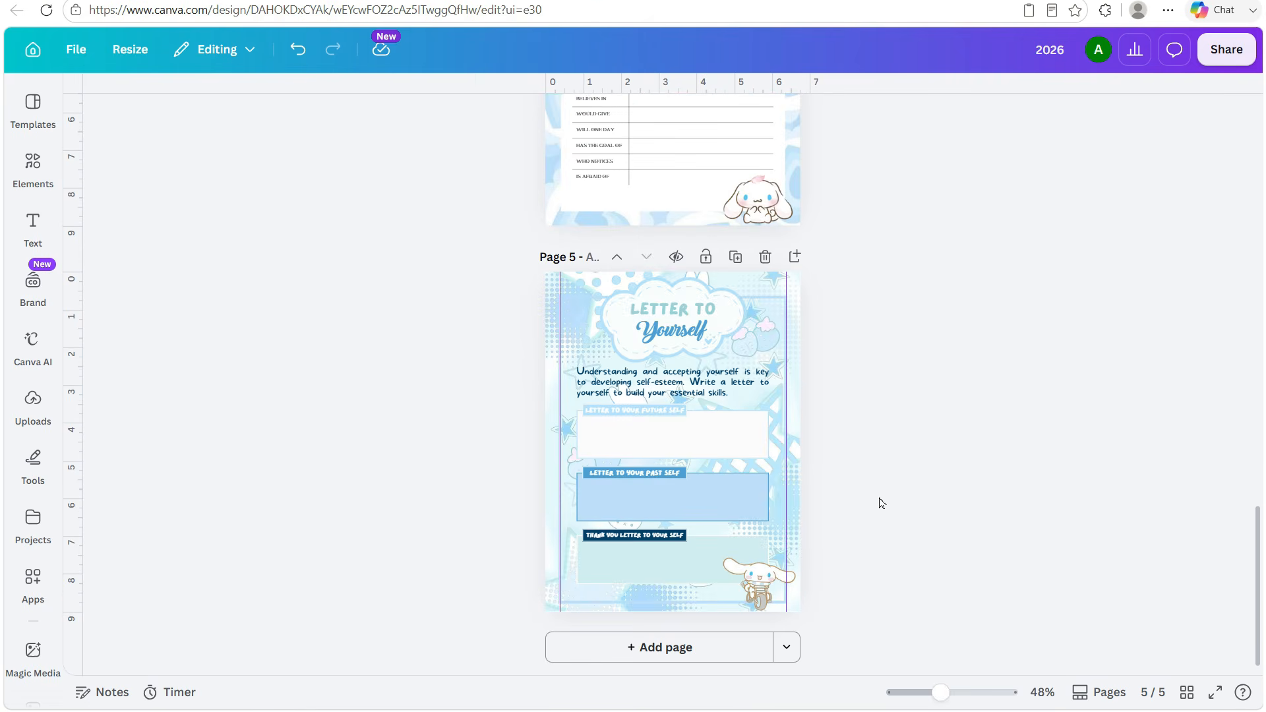
pyautogui.scroll(12, 880, 503)
pyautogui.scroll(8, 886, 500)
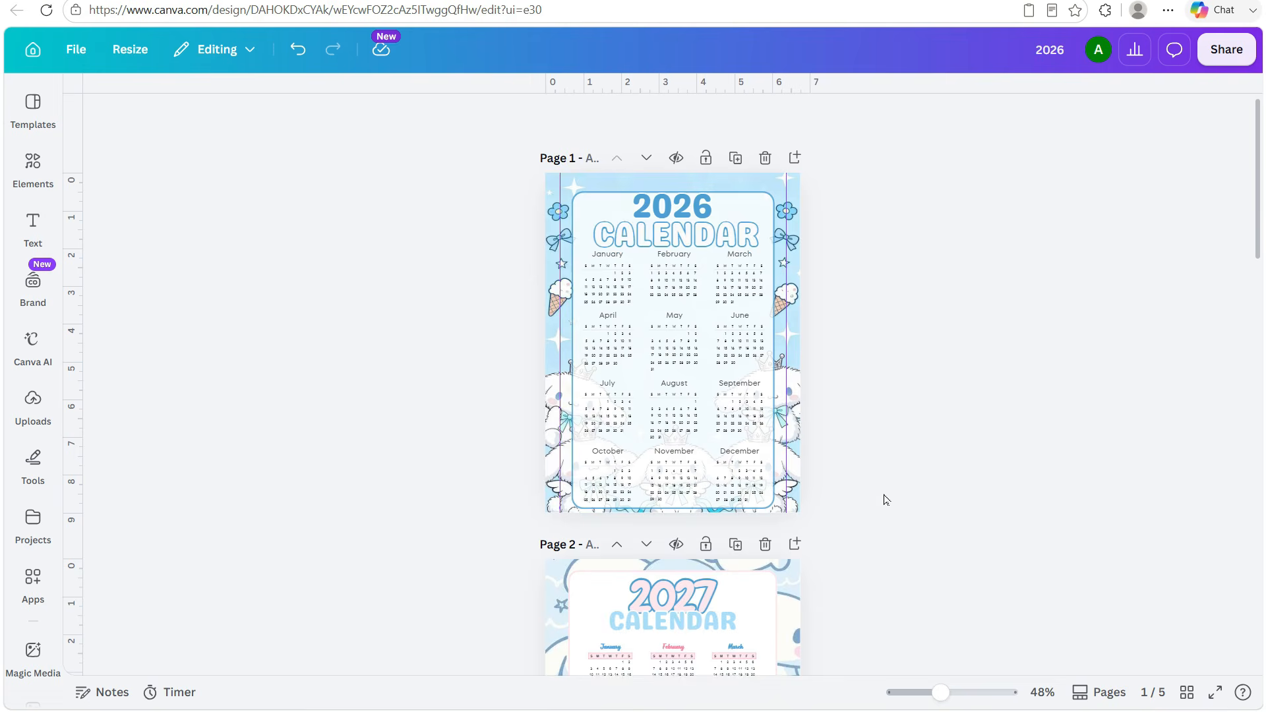
pyautogui.scroll(-10, 886, 499)
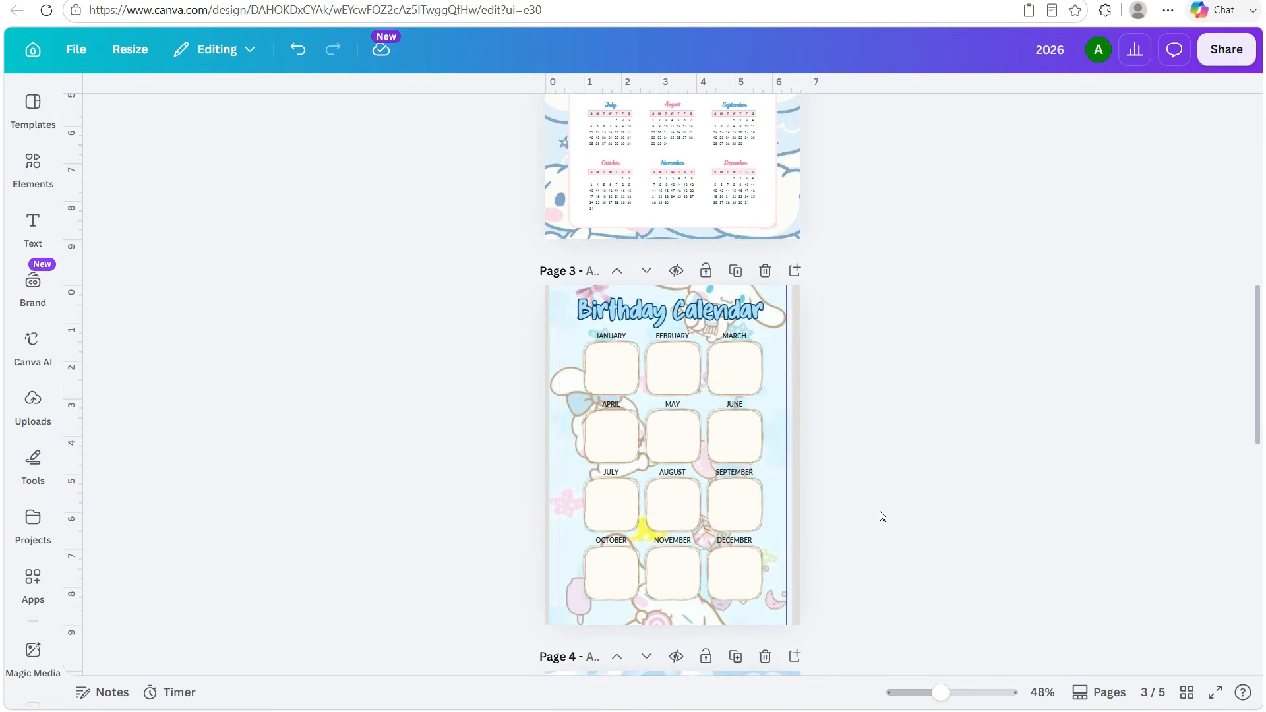
pyautogui.scroll(-4, 881, 516)
pyautogui.scroll(-9, 882, 516)
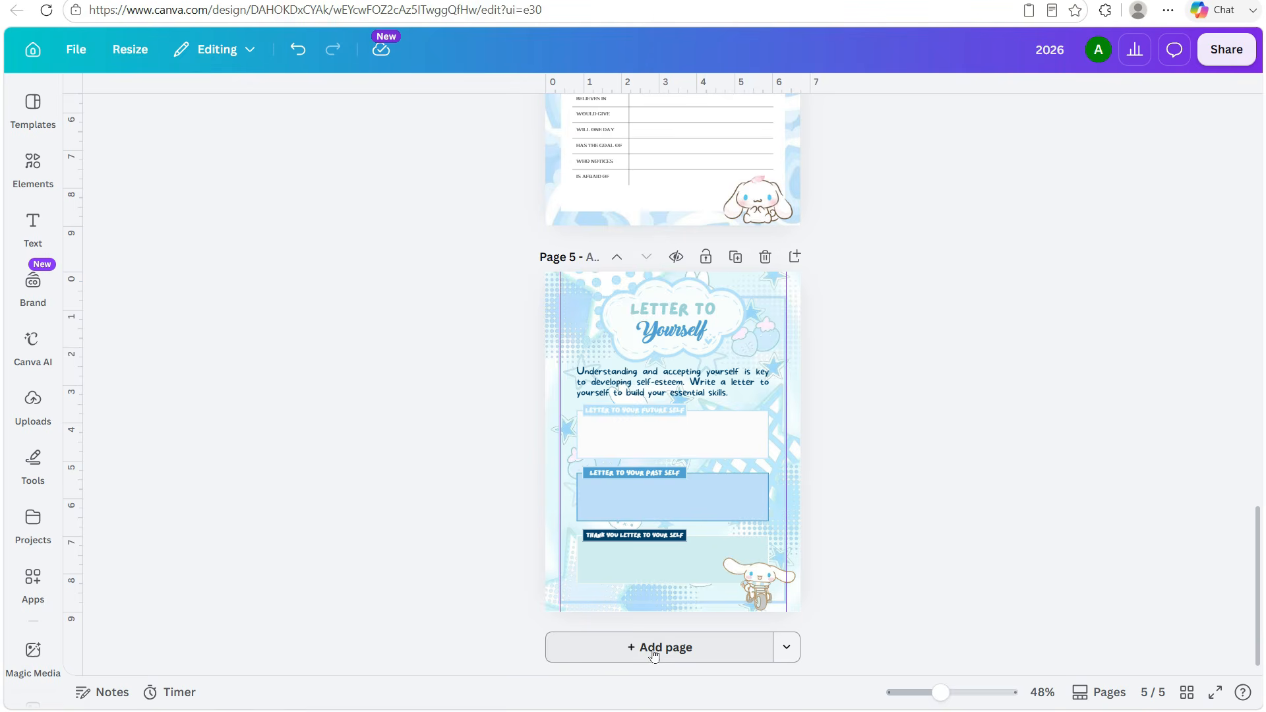
# Add a blank sixth page and rename the design "cinnamonroll inside"
pyautogui.click(654, 649)
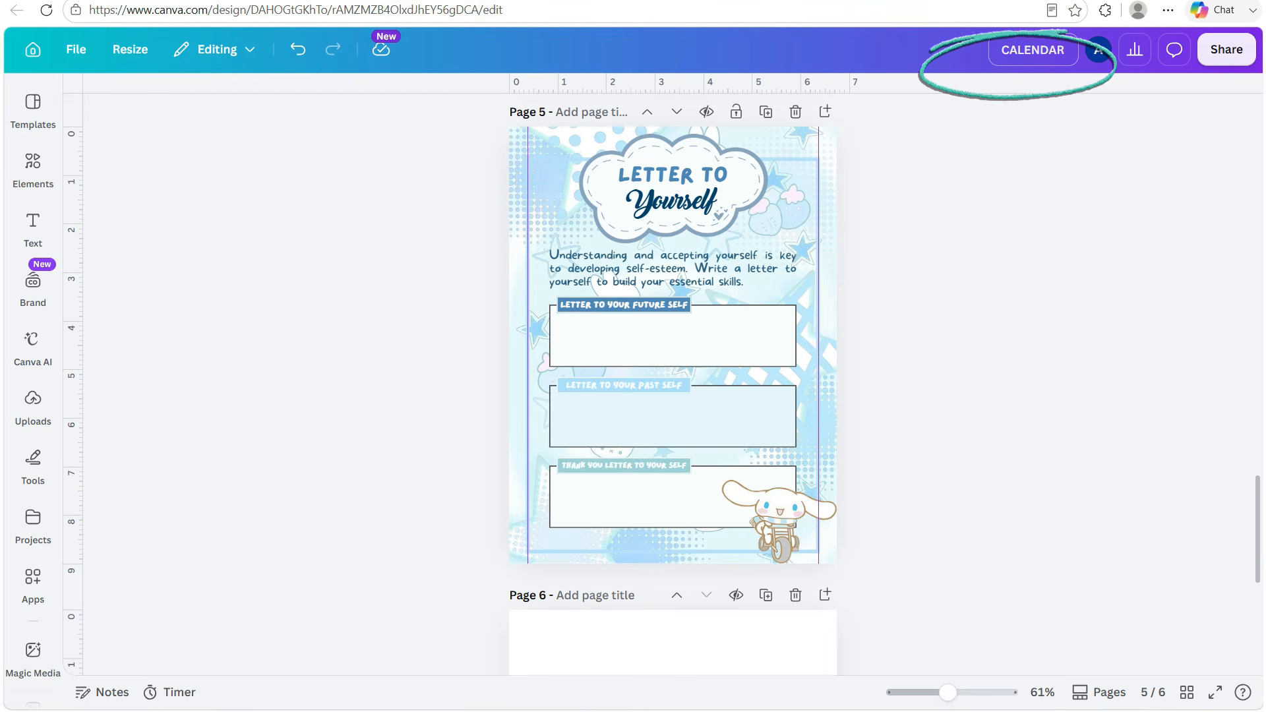
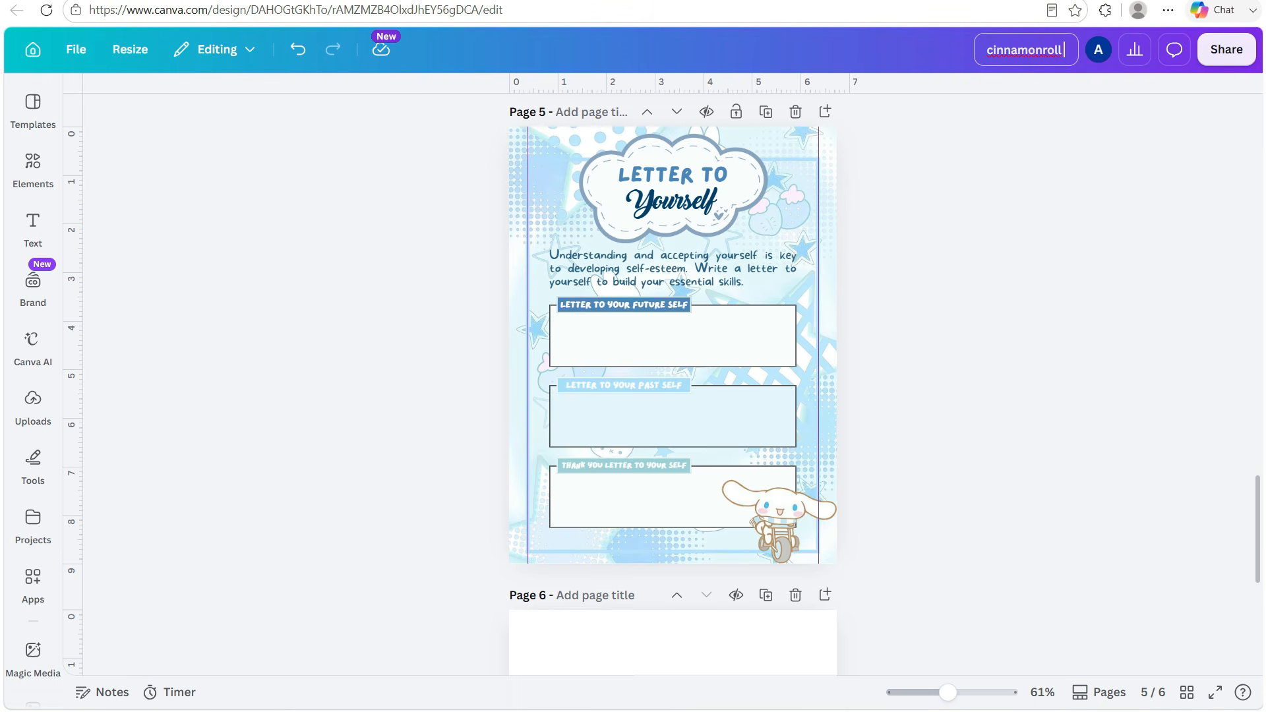
pyautogui.write('side')
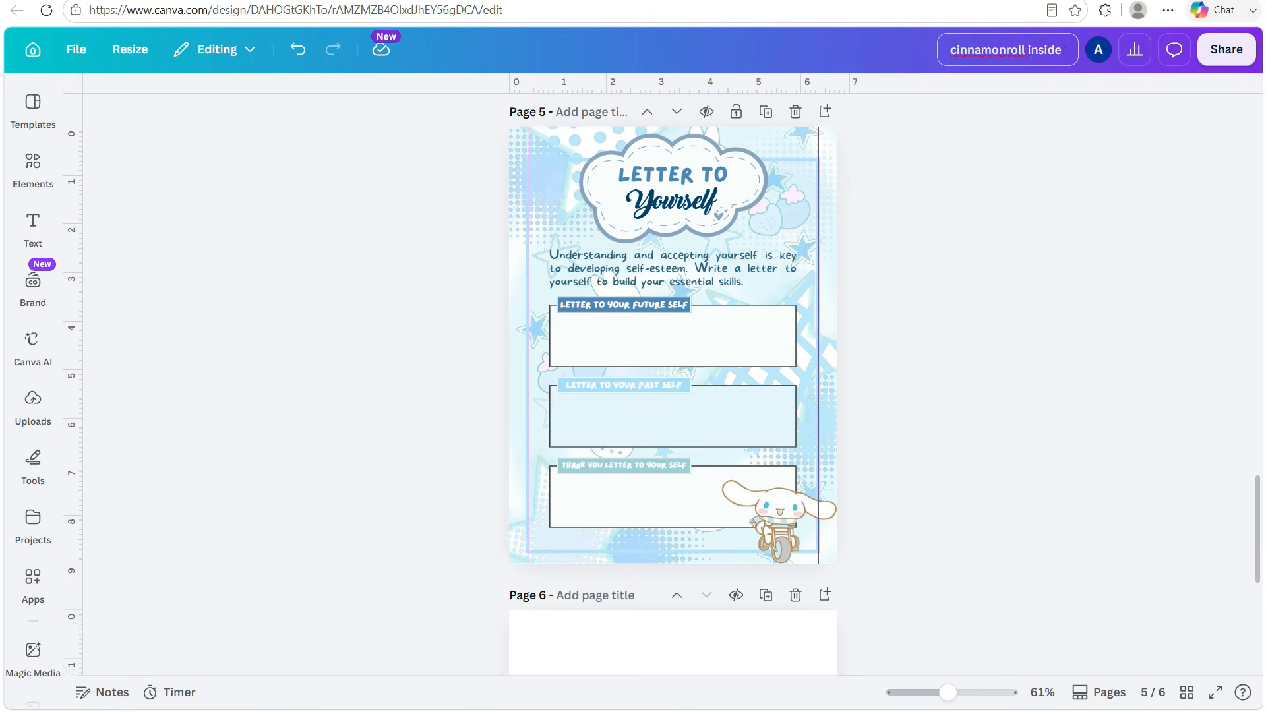
# Finish the design title as "cinnamon roll inside pages", correcting the misspelled "cinnamonroll"
pyautogui.write(' pages')
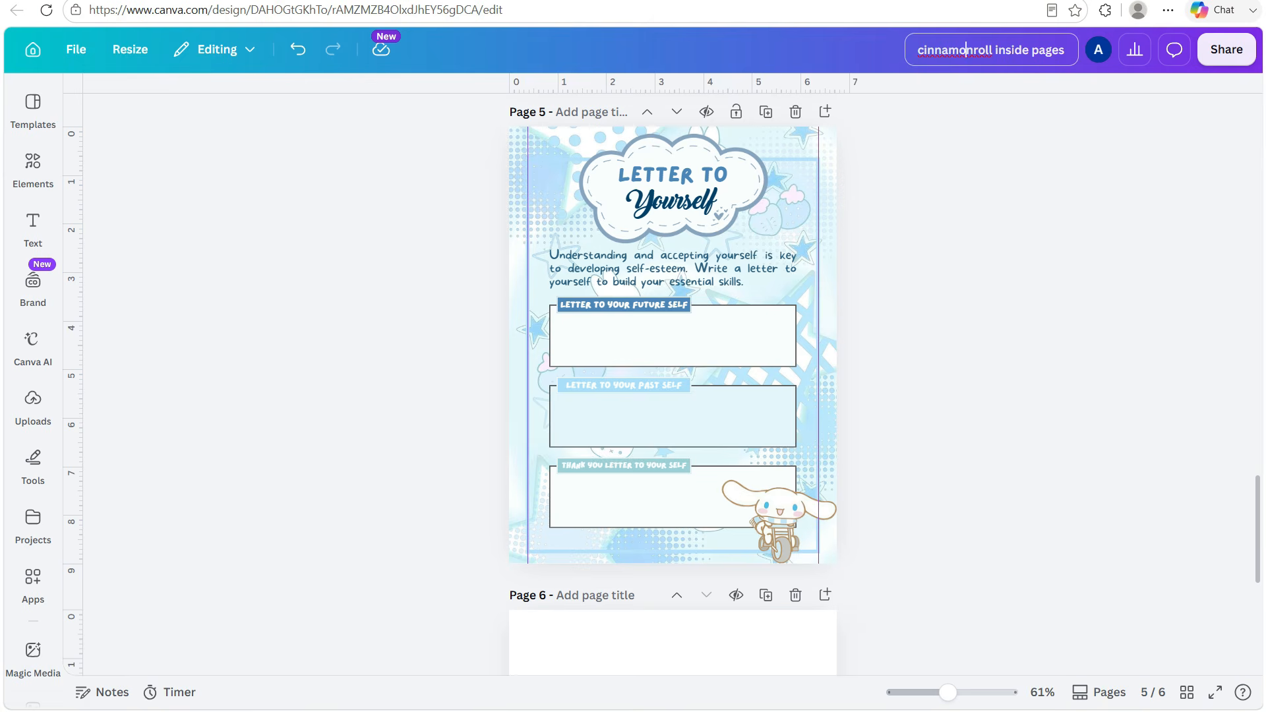
pyautogui.rightClick(966, 50)
pyautogui.click(1009, 74)
# Search the templates for "short and longbterm goals" to fill the blank page 6
pyautogui.scroll(-7, 929, 327)
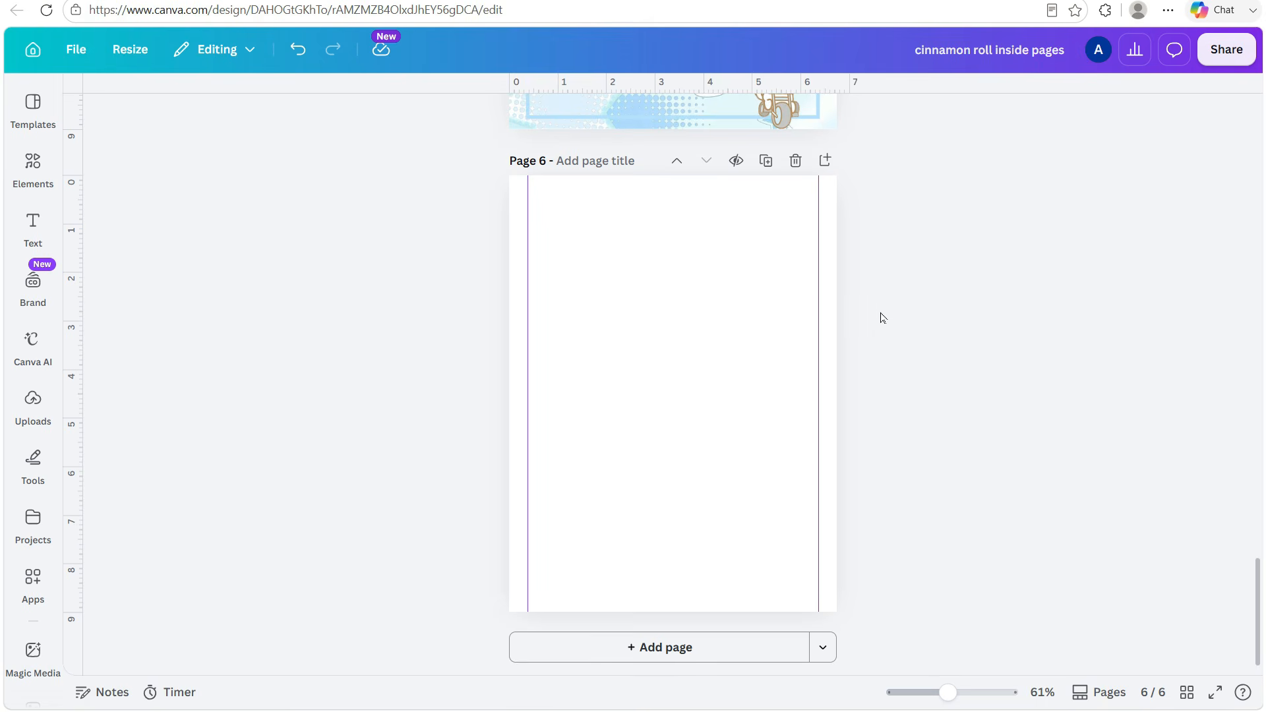
pyautogui.click(33, 107)
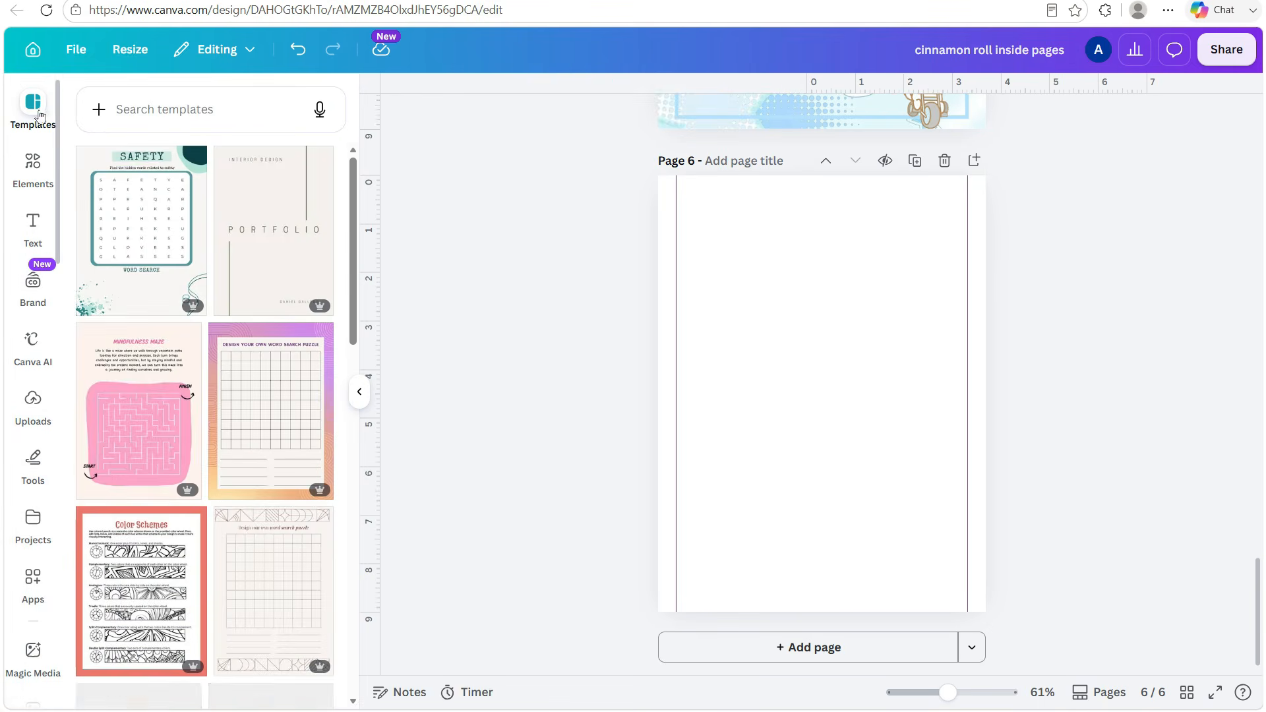
pyautogui.click(171, 124)
pyautogui.write('short and')
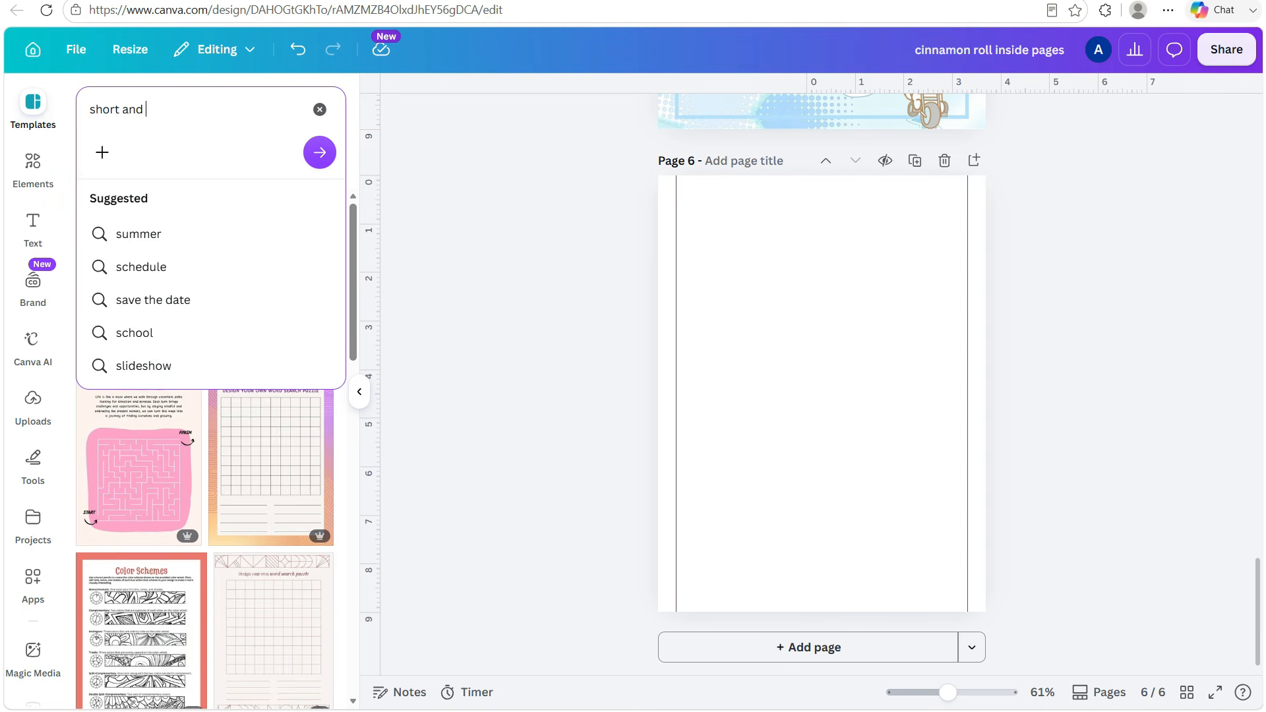
pyautogui.write(' lon')
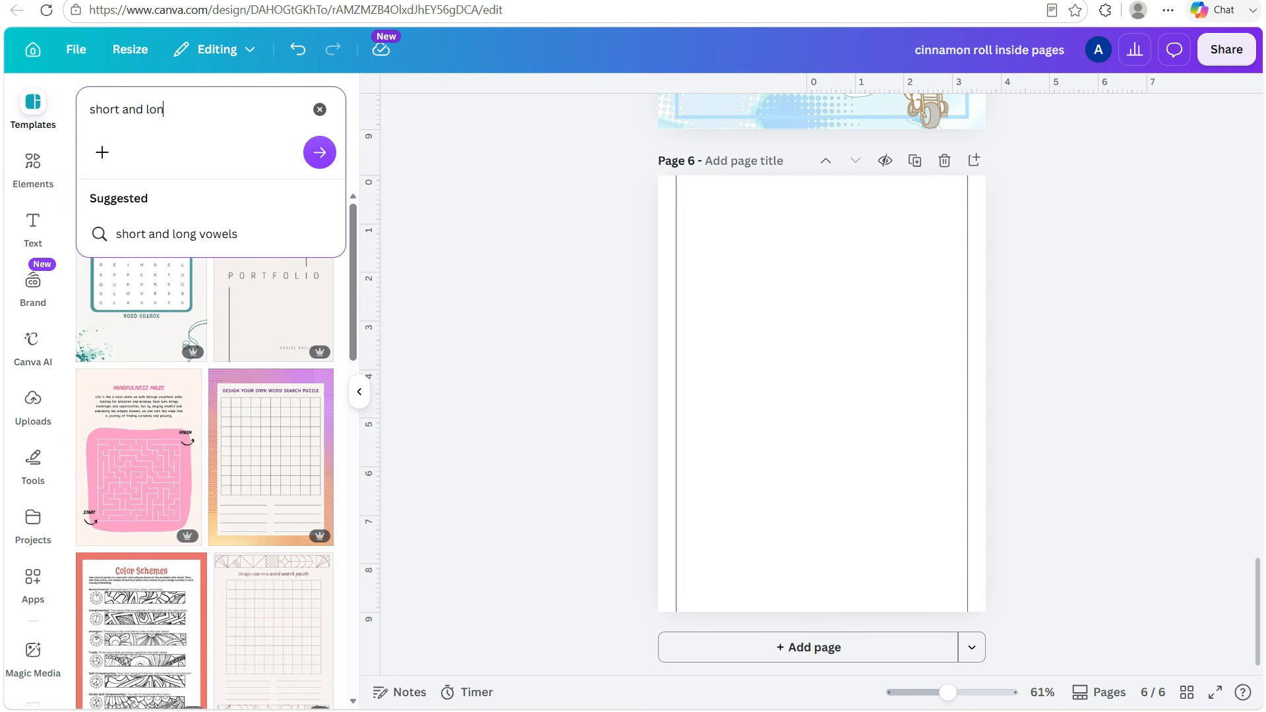
pyautogui.write('gbterm goals')
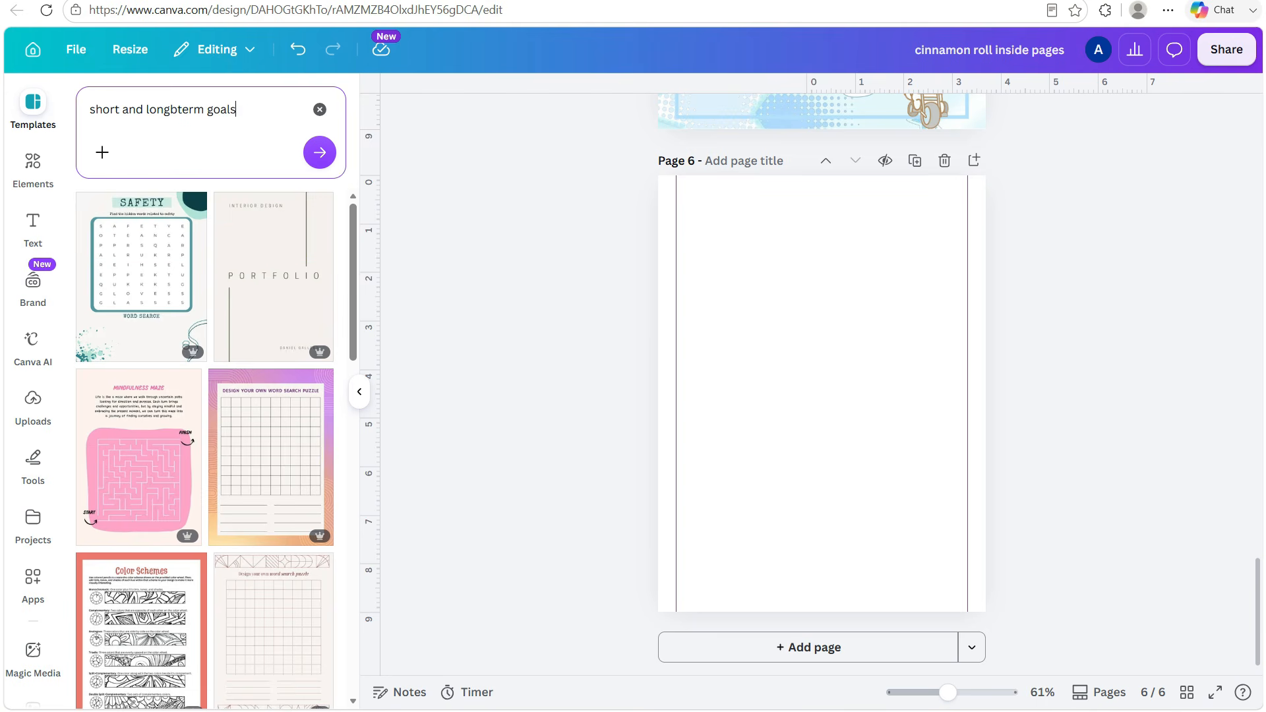
pyautogui.press('Return')
# Apply the Student's Goal Setting Planner Colorful in Modern Simple Style template to page 6
pyautogui.scroll(-2, 301, 462)
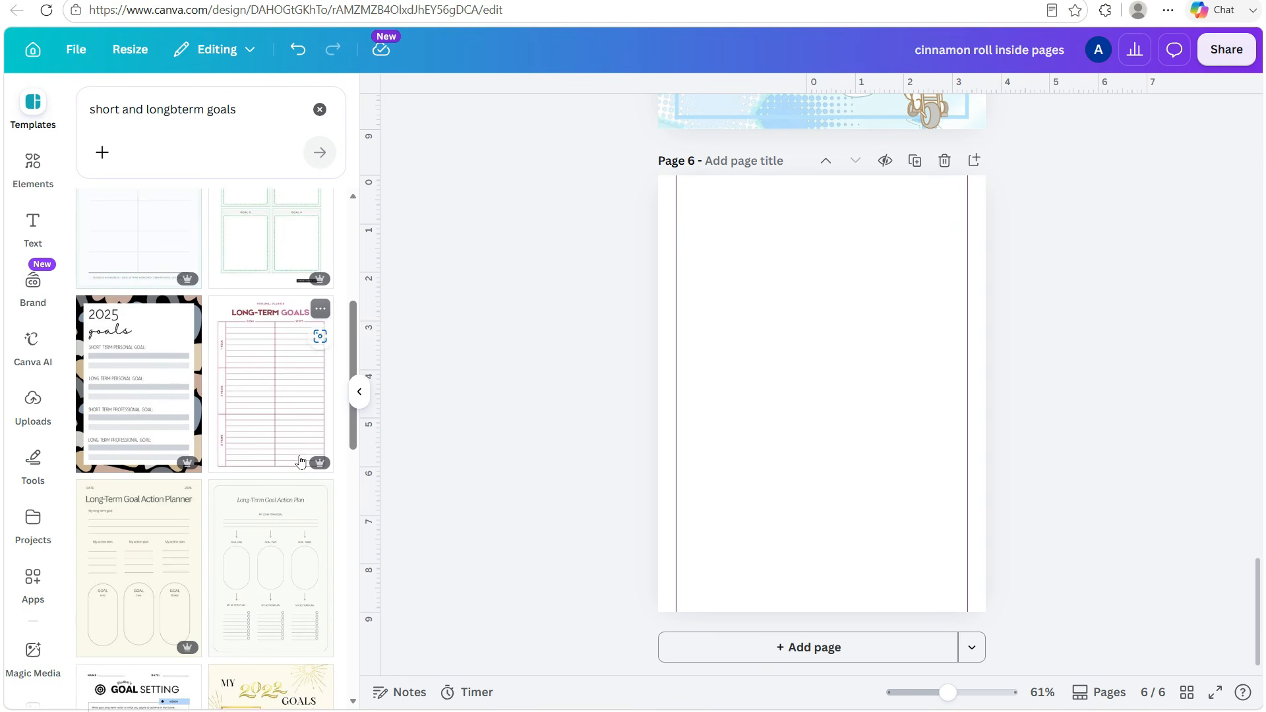
pyautogui.scroll(-2, 300, 460)
pyautogui.scroll(-2, 301, 461)
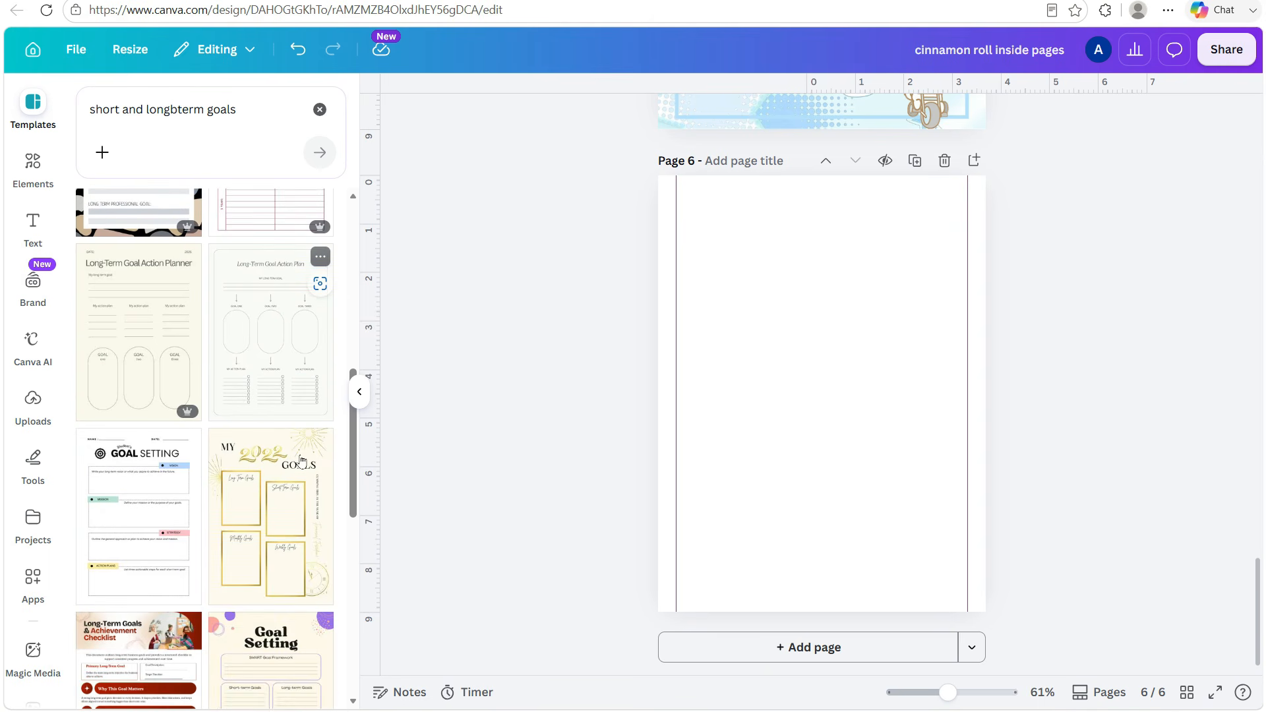
pyautogui.scroll(-1, 301, 461)
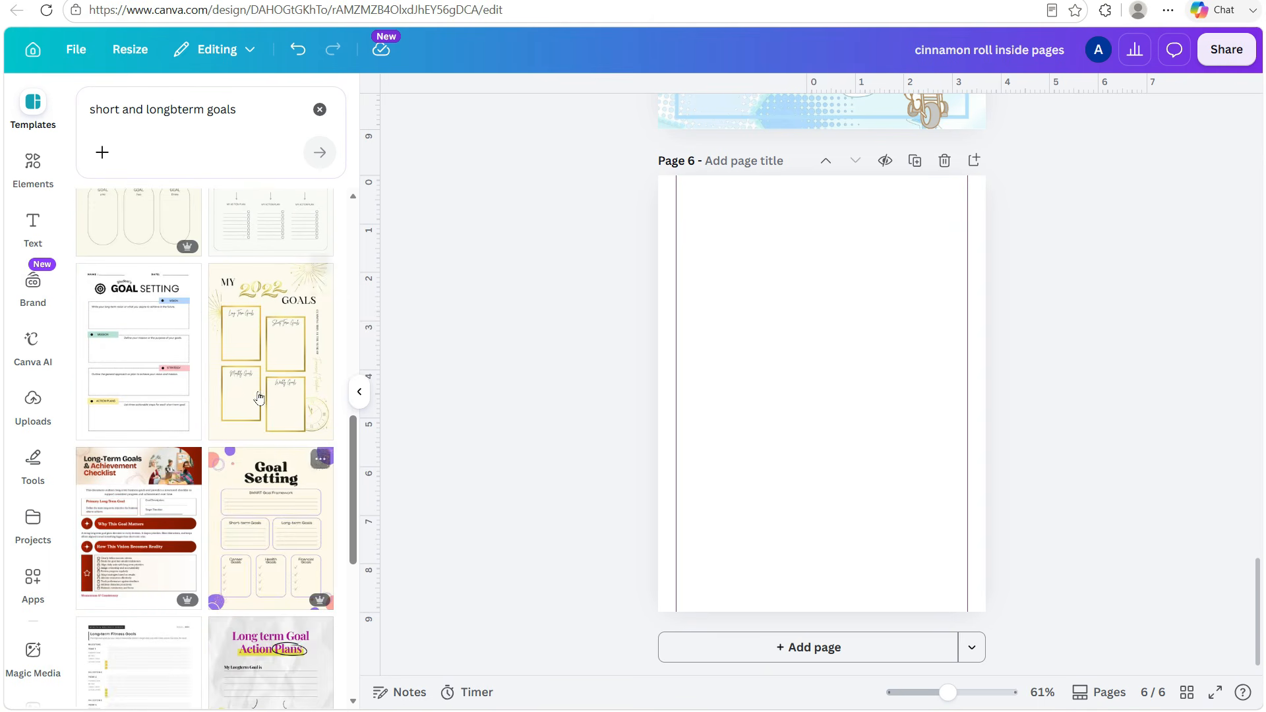
pyautogui.click(165, 355)
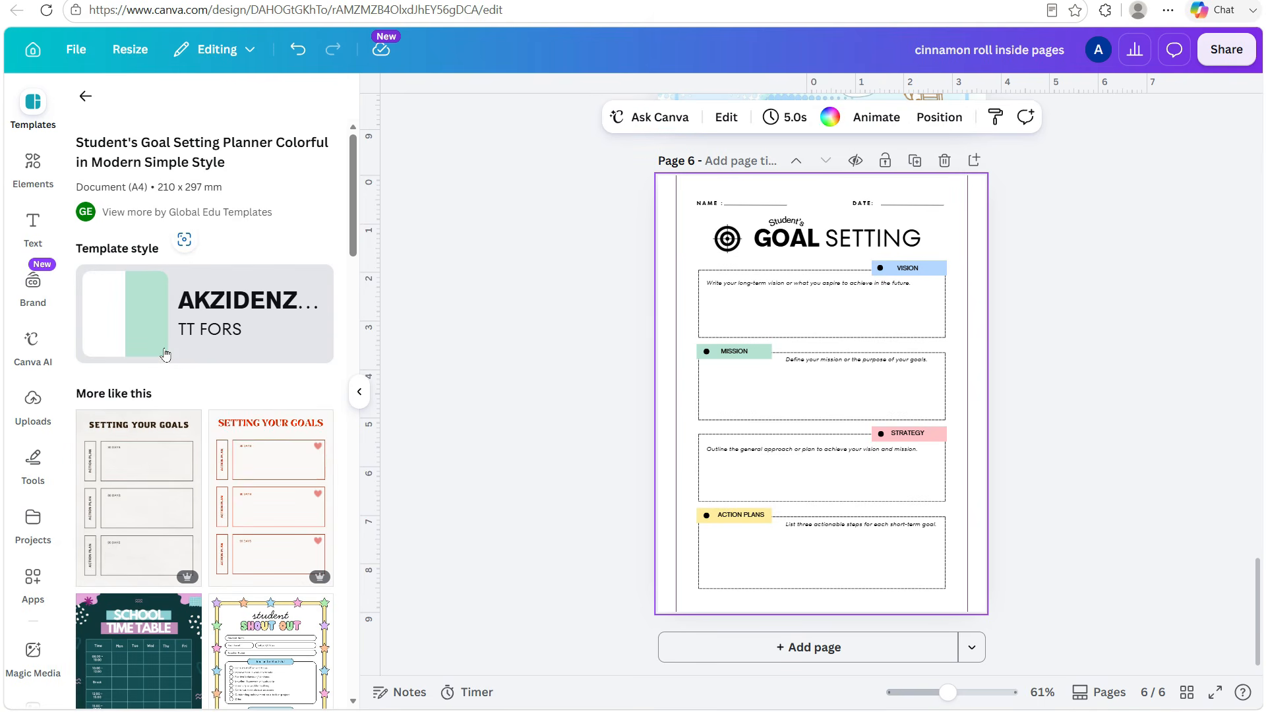
# Replace page 6 with the coloured page of the Student's Goal Setting Planner Pink in Modern Simple Style template
pyautogui.scroll(-4, 260, 405)
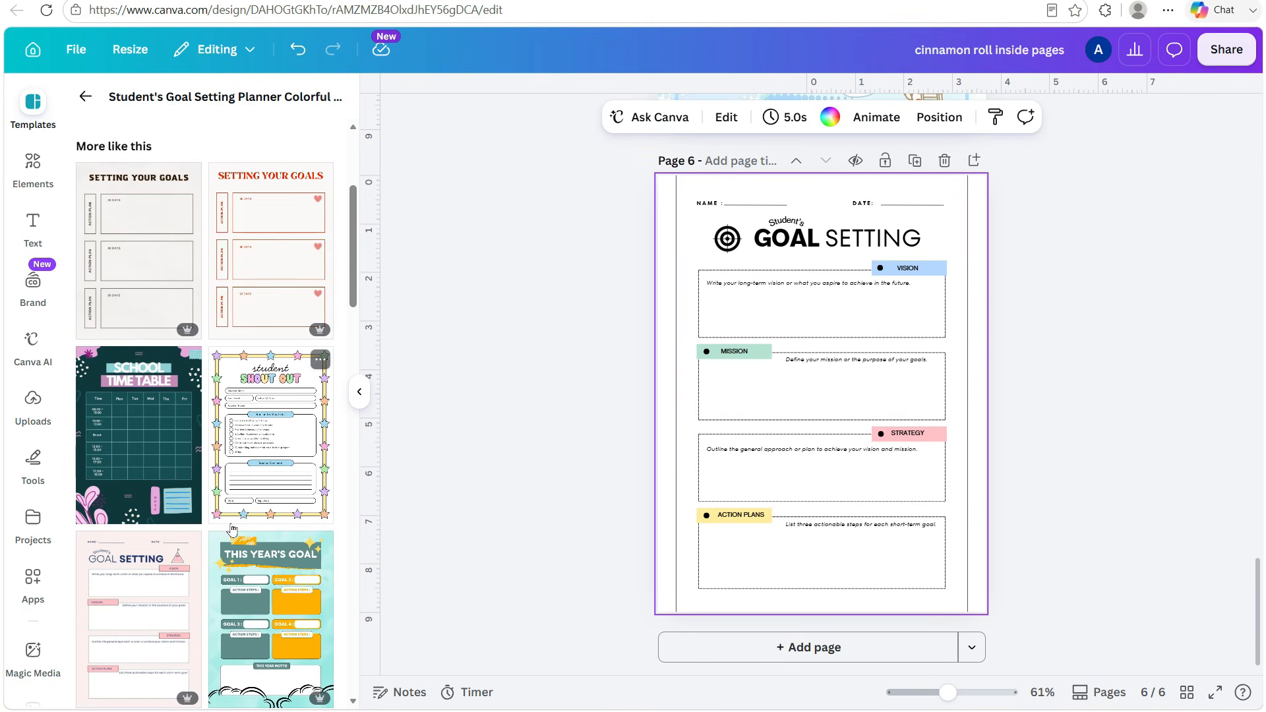
pyautogui.scroll(-2, 240, 481)
pyautogui.click(178, 455)
pyautogui.click(160, 422)
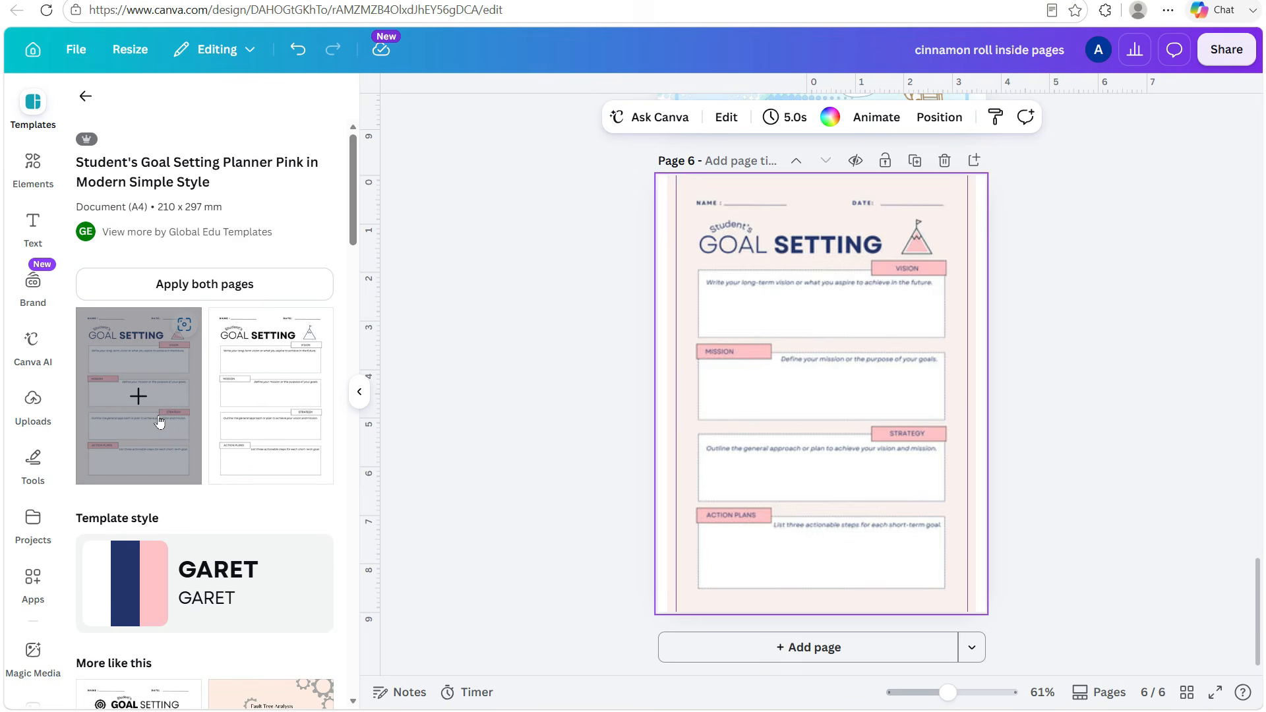
# Return to the template search results and apply the Green and Cream Simple Goals Planner to page 6
pyautogui.click(85, 96)
pyautogui.click(90, 109)
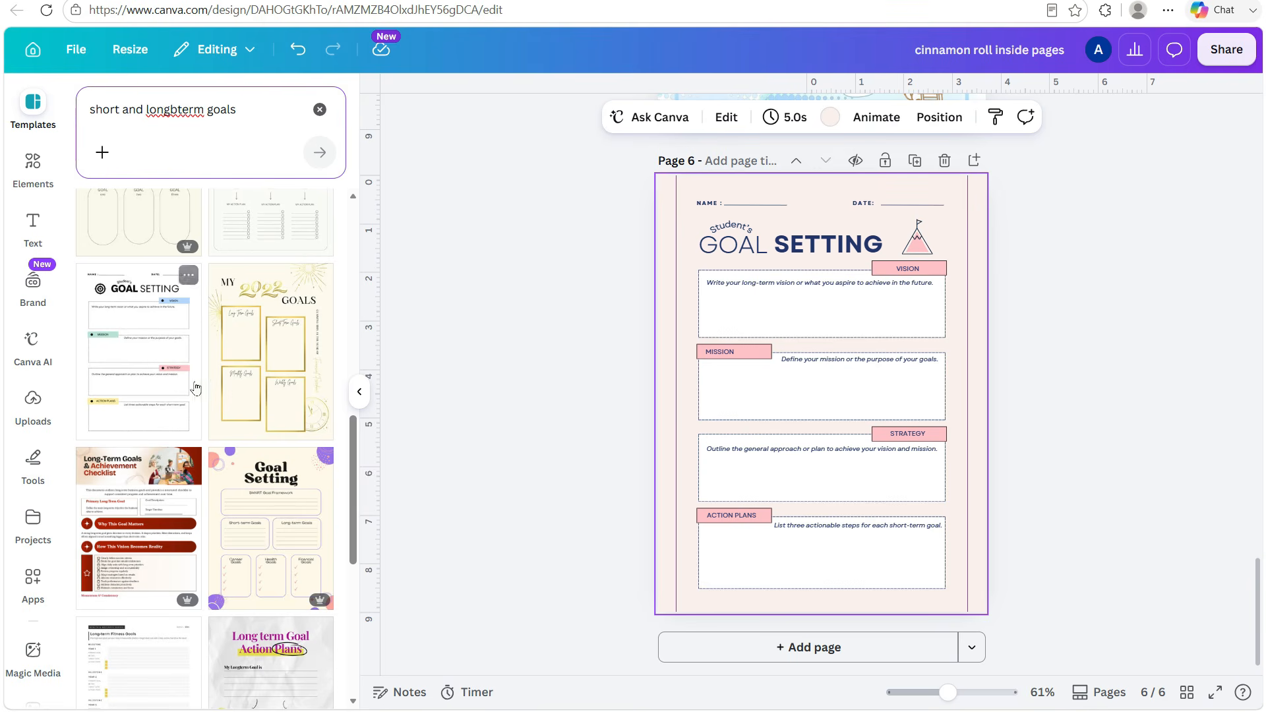
pyautogui.press('Return')
pyautogui.click(153, 367)
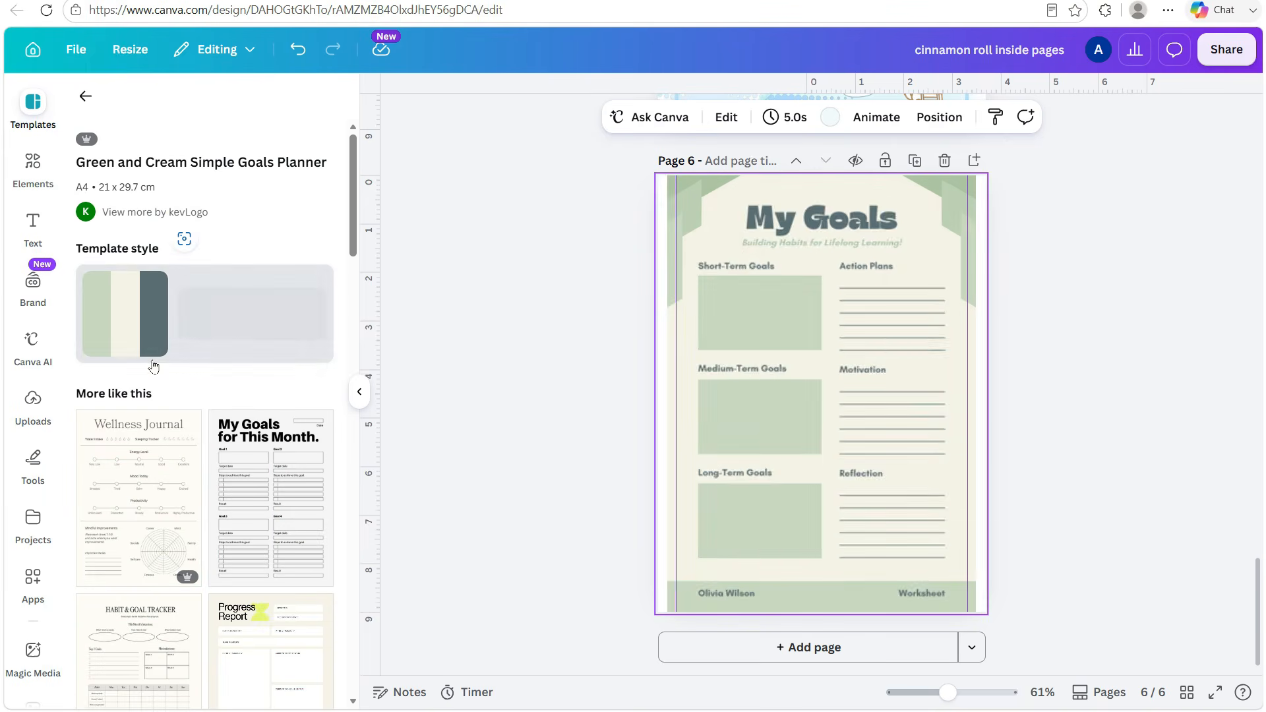
# Delete the name text, the Worksheet label and the green footer band from the bottom of page 6
pyautogui.click(722, 590)
pyautogui.press('Delete')
pyautogui.click(935, 593)
pyautogui.press('Delete')
pyautogui.click(943, 604)
pyautogui.press('Delete')
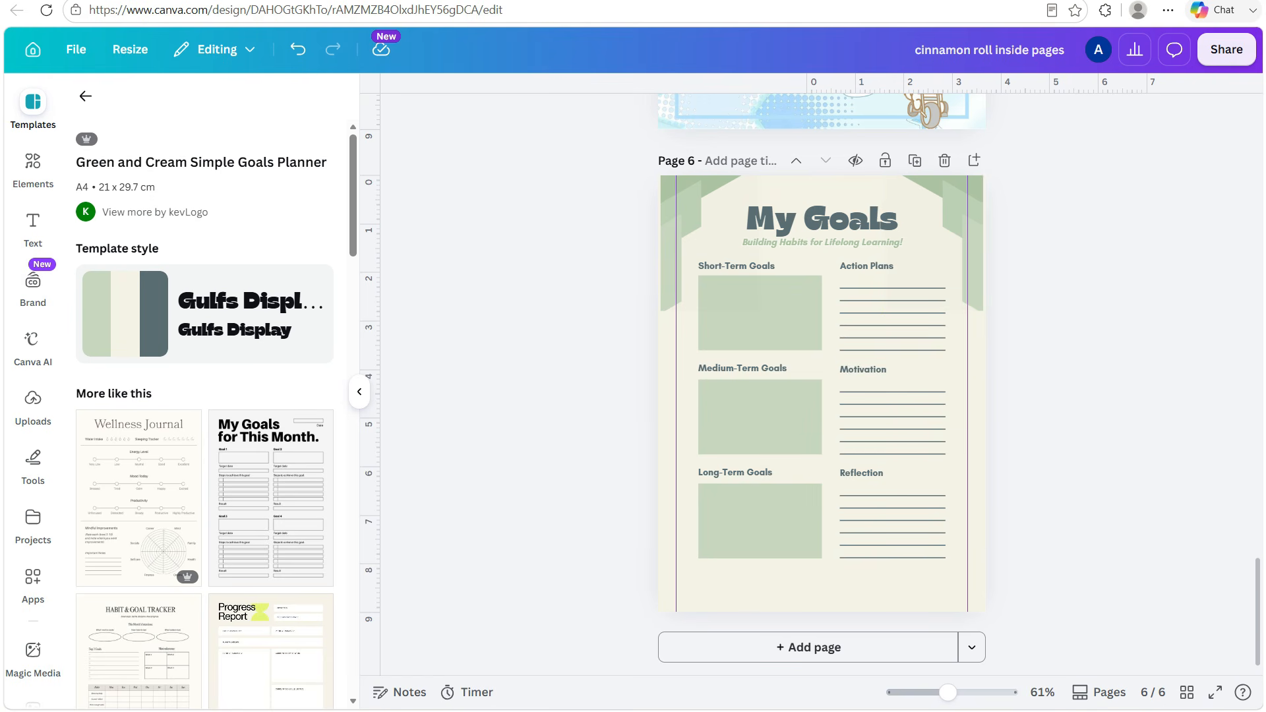
# Switch to Pinterest and download the blue Cinnamoroll wallpaper with clouds and stars from the vertical wallpaper results
pyautogui.hotkey('ctrl', 'Tab')
pyautogui.scroll(-10, 745, 445)
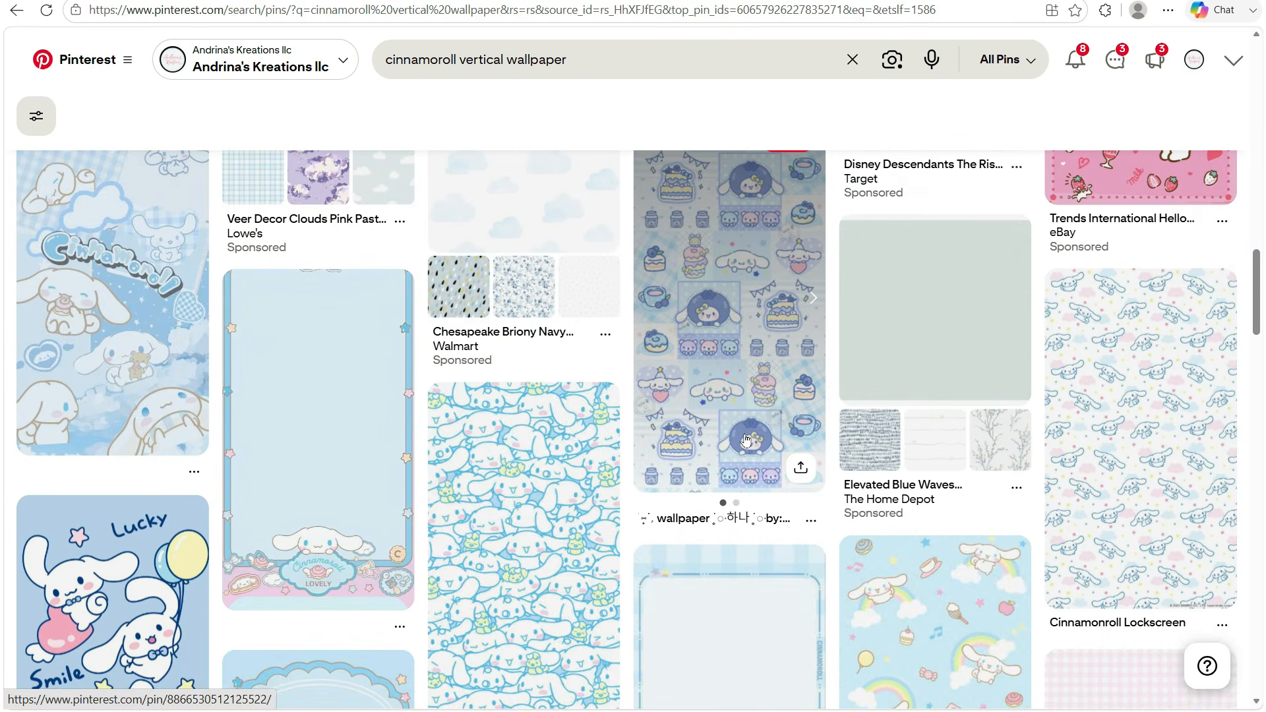
pyautogui.click(745, 440)
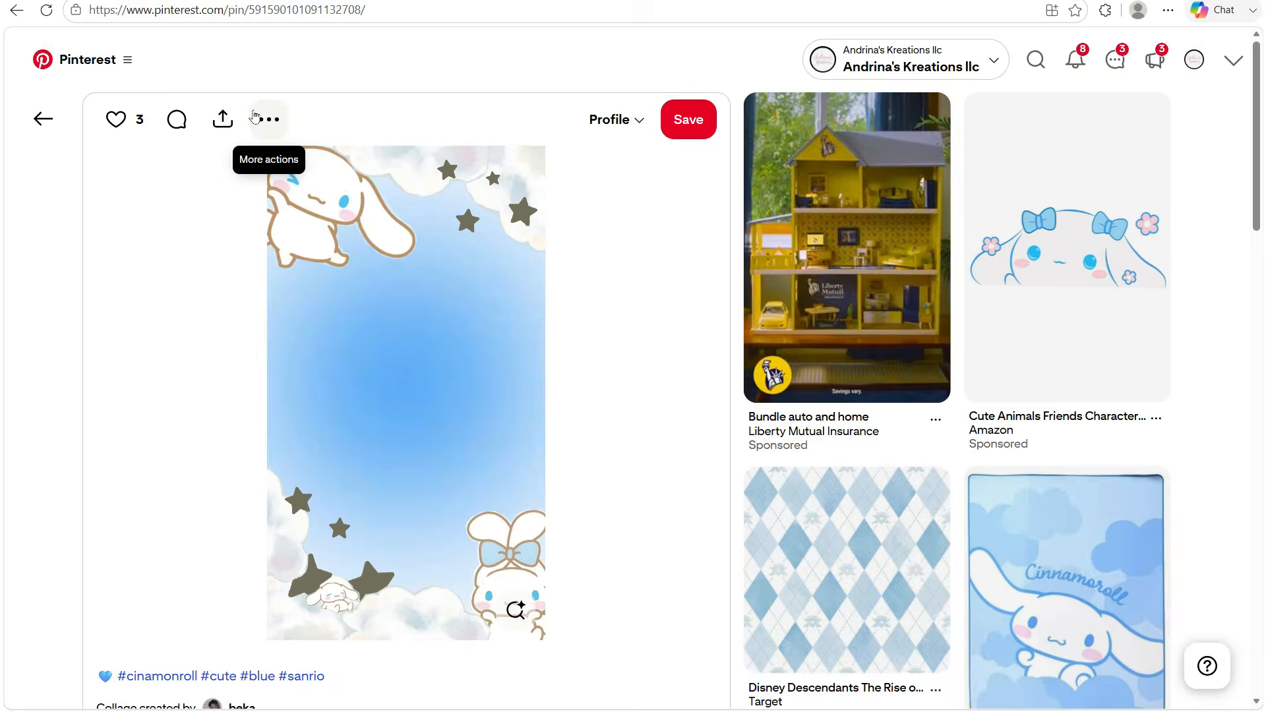
pyautogui.click(283, 124)
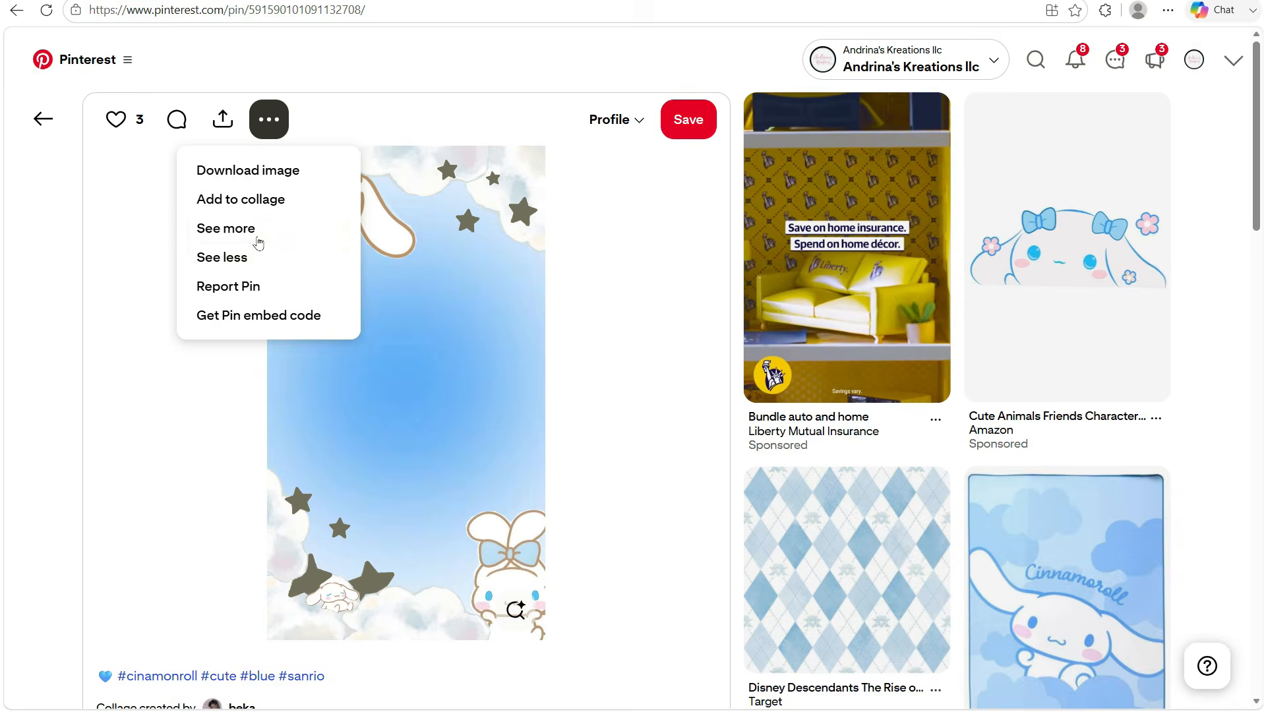
pyautogui.click(262, 172)
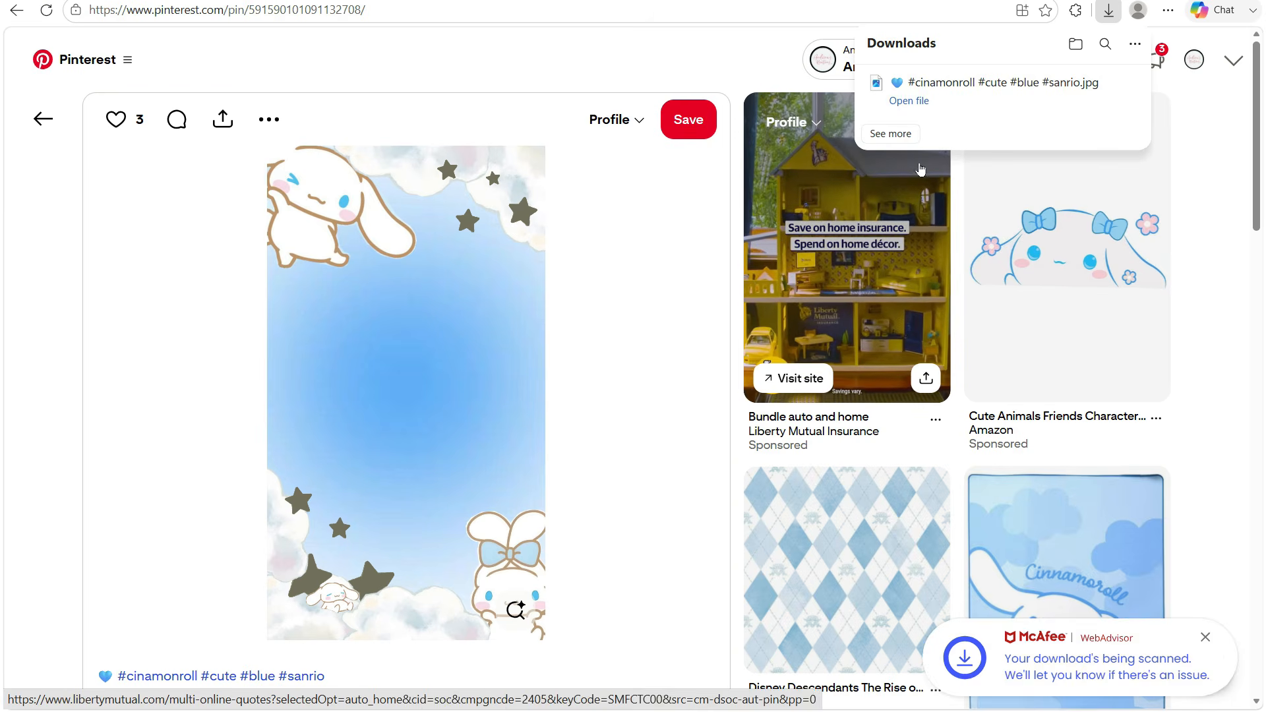
# Open the Downloads folder and upload the downloaded Cinnamoroll wallpaper to the Canva design
pyautogui.click(1101, 94)
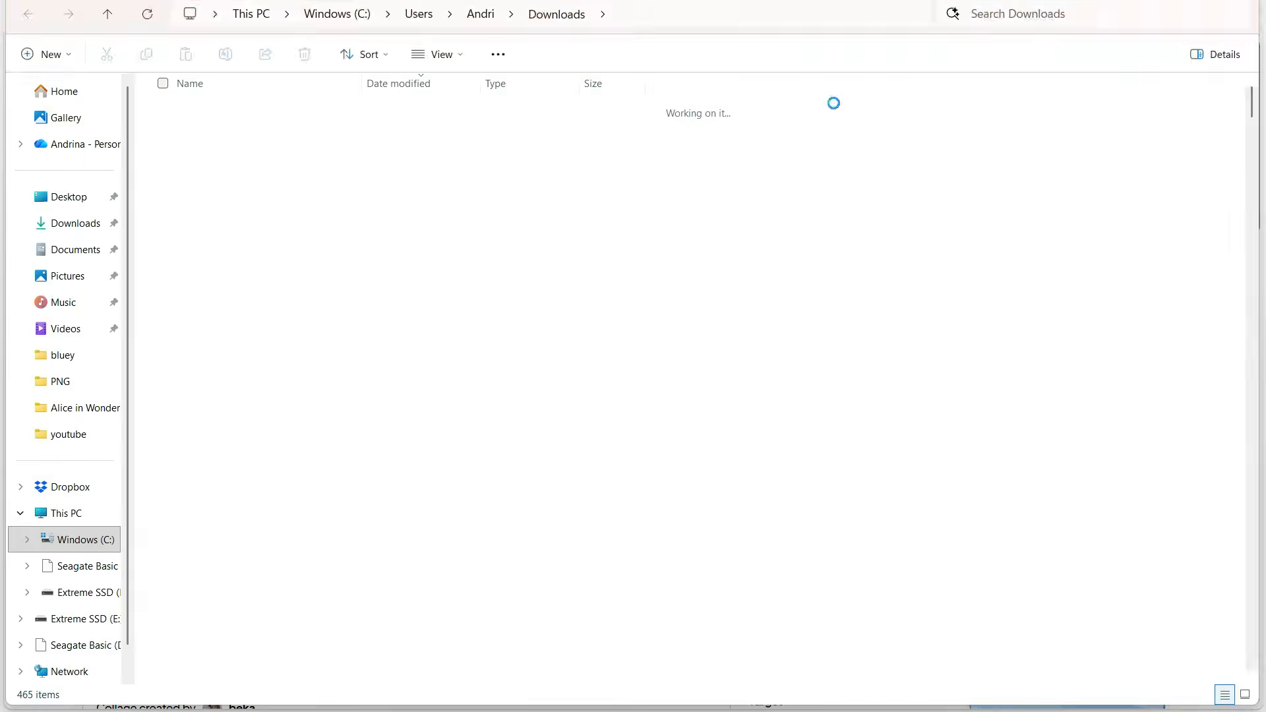
pyautogui.moveTo(430, 133); pyautogui.dragTo(473, 2)
pyautogui.moveTo(640, 328); pyautogui.dragTo(641, 337)
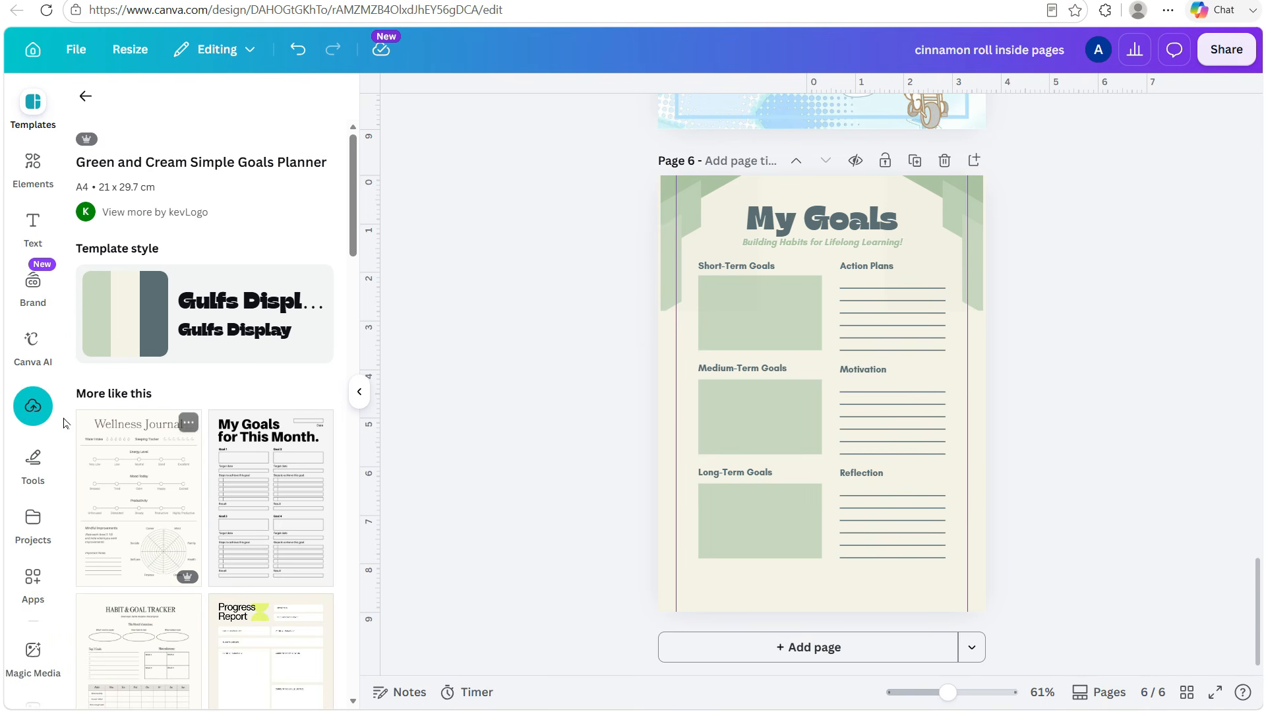
# Add the uploaded Cinnamoroll wallpaper to page 6 and make it the page background
pyautogui.click(33, 403)
pyautogui.click(106, 337)
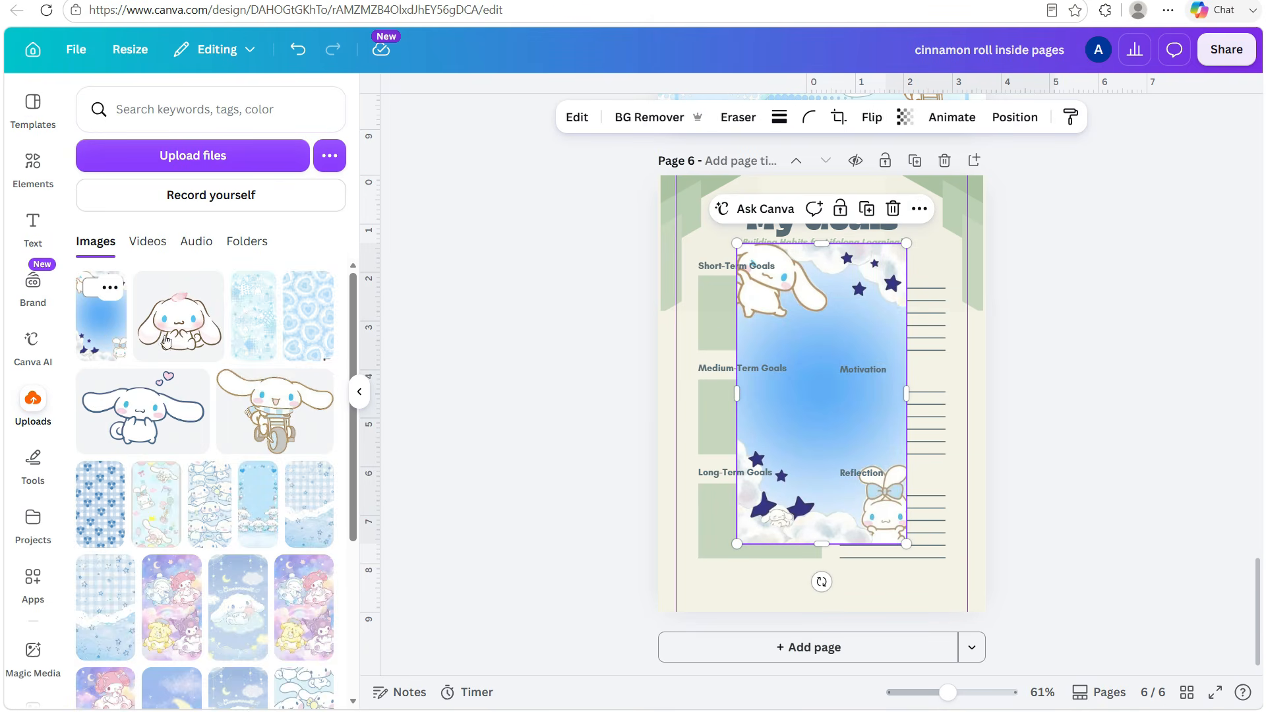
pyautogui.click(919, 208)
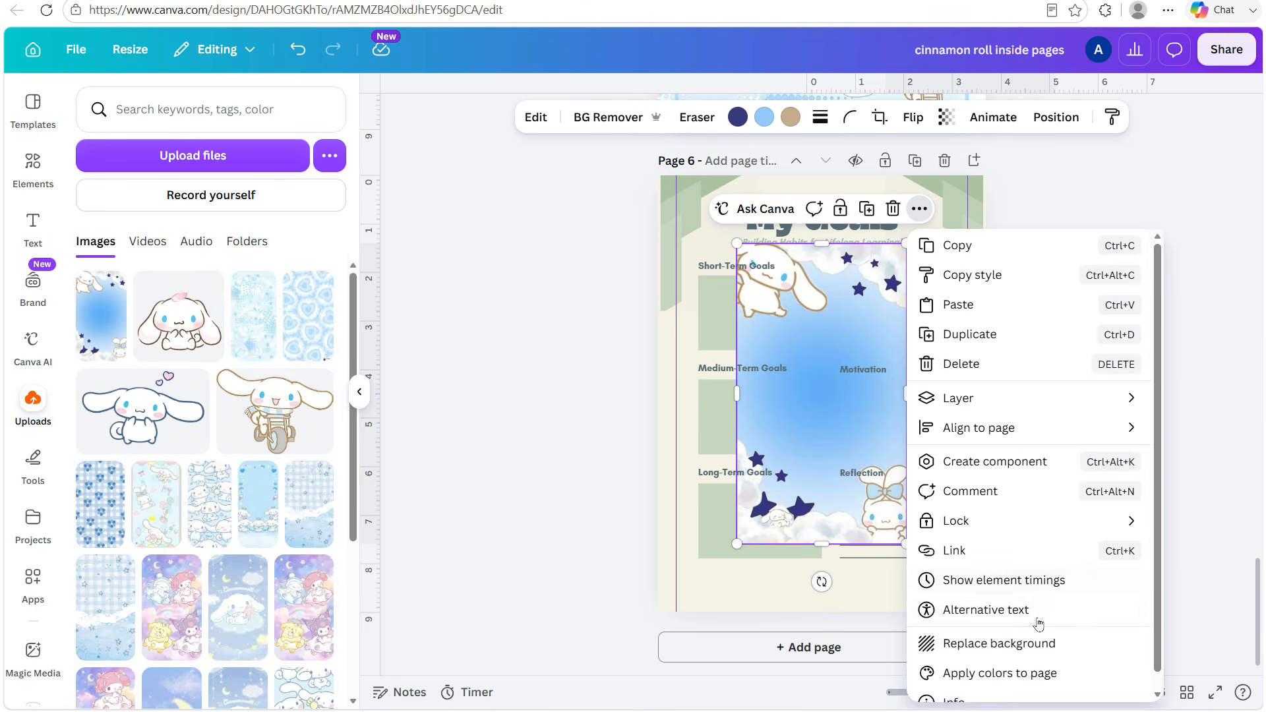
pyautogui.click(1016, 646)
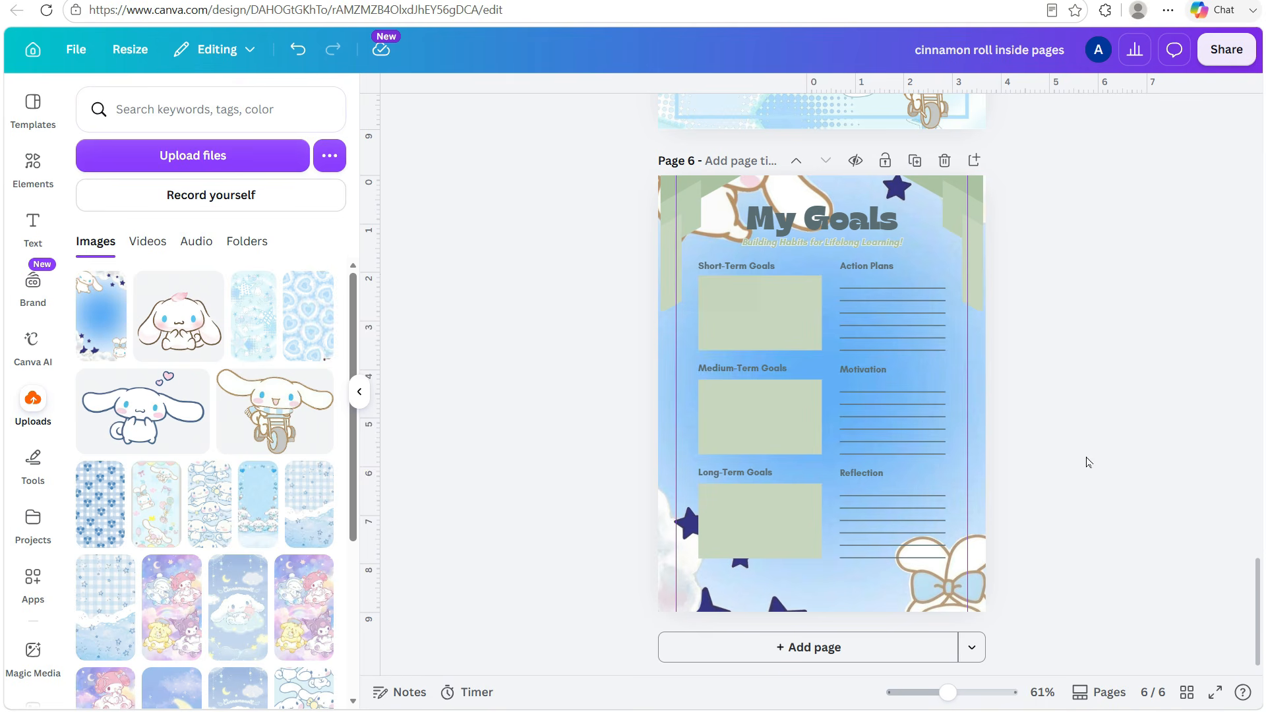
# Delete the two green decorations in the upper corners of the My Goals page
pyautogui.click(975, 199)
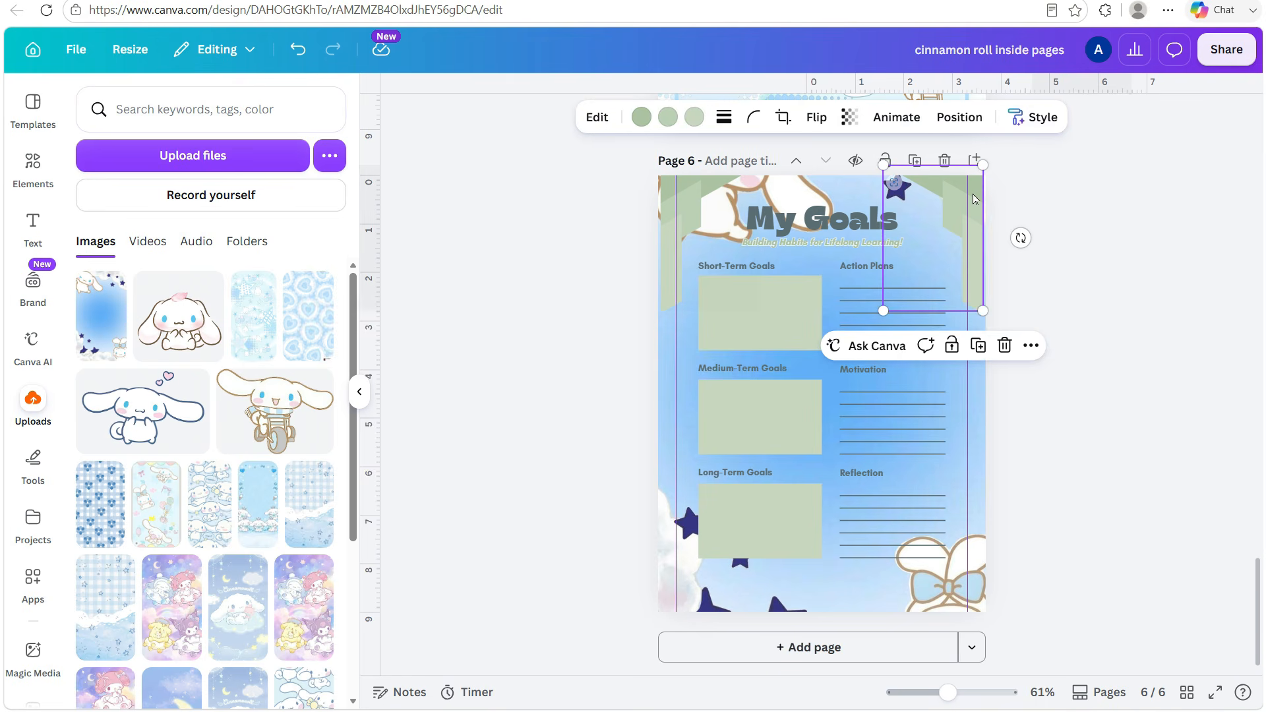
pyautogui.press('Delete')
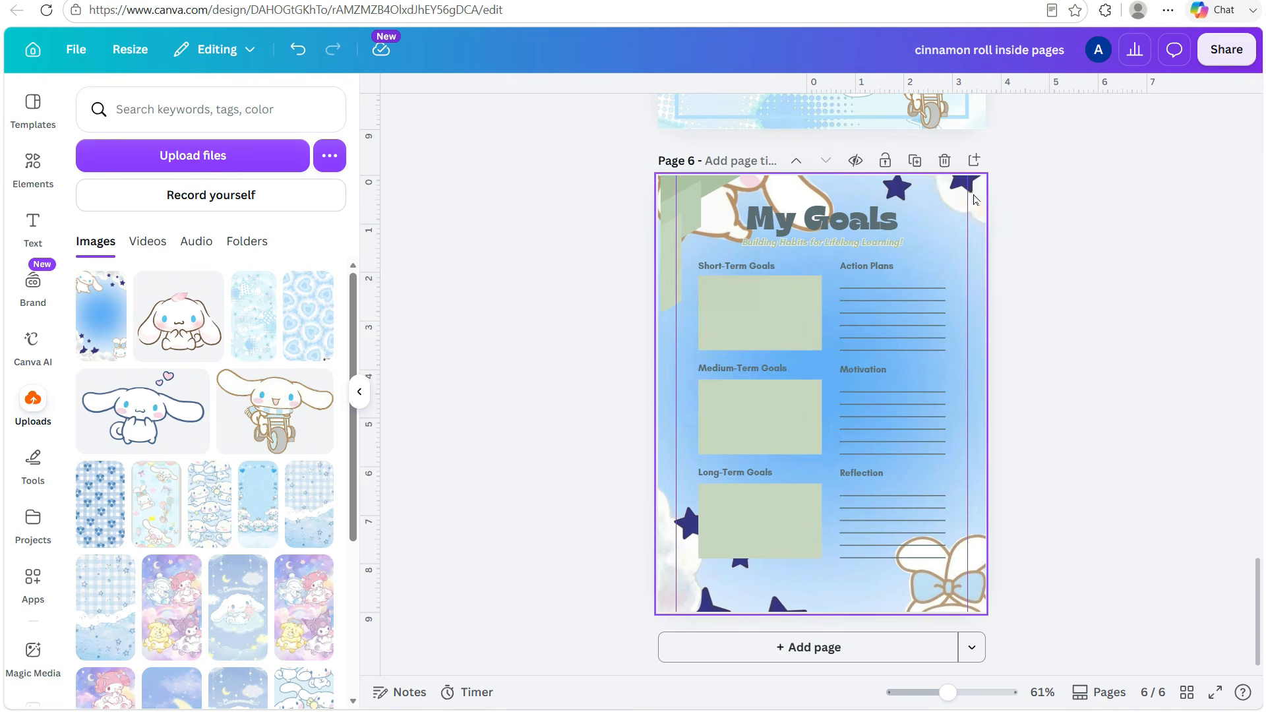
pyautogui.click(673, 221)
pyautogui.press('Delete')
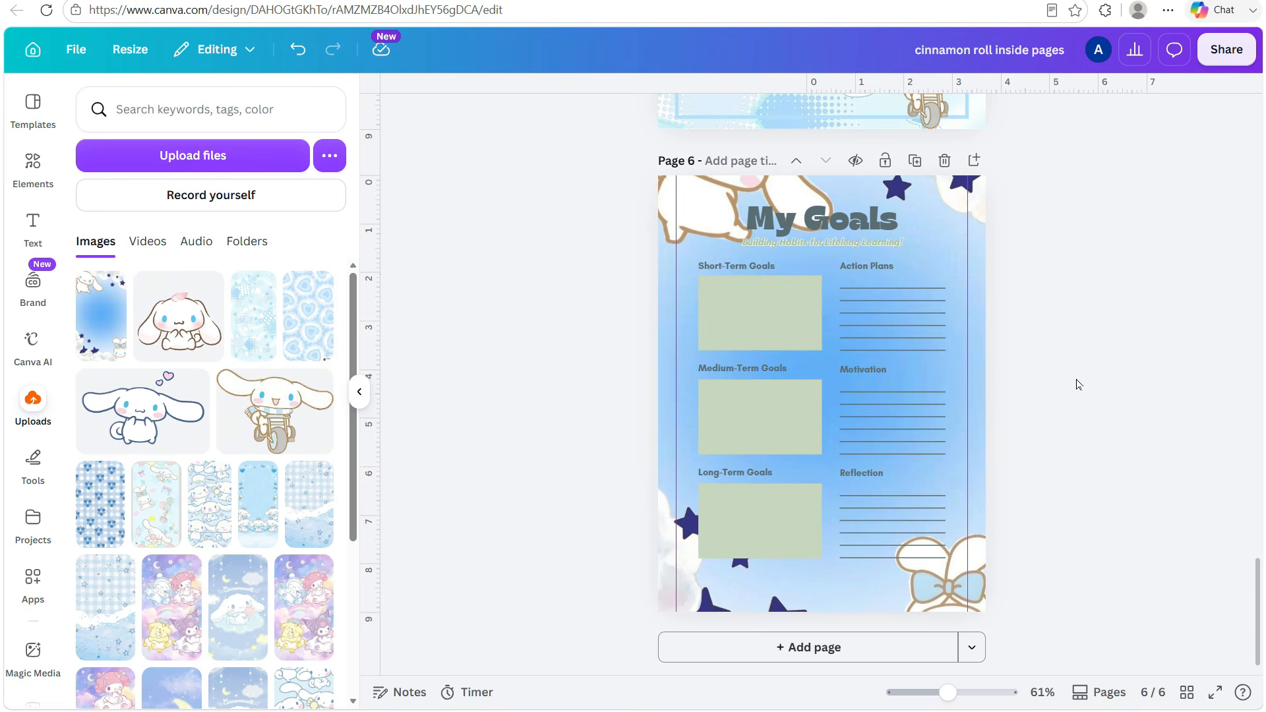
# Reposition the background image within its crop on page 6 so the upper Cinnamoroll character and clouds show fully
pyautogui.click(664, 296)
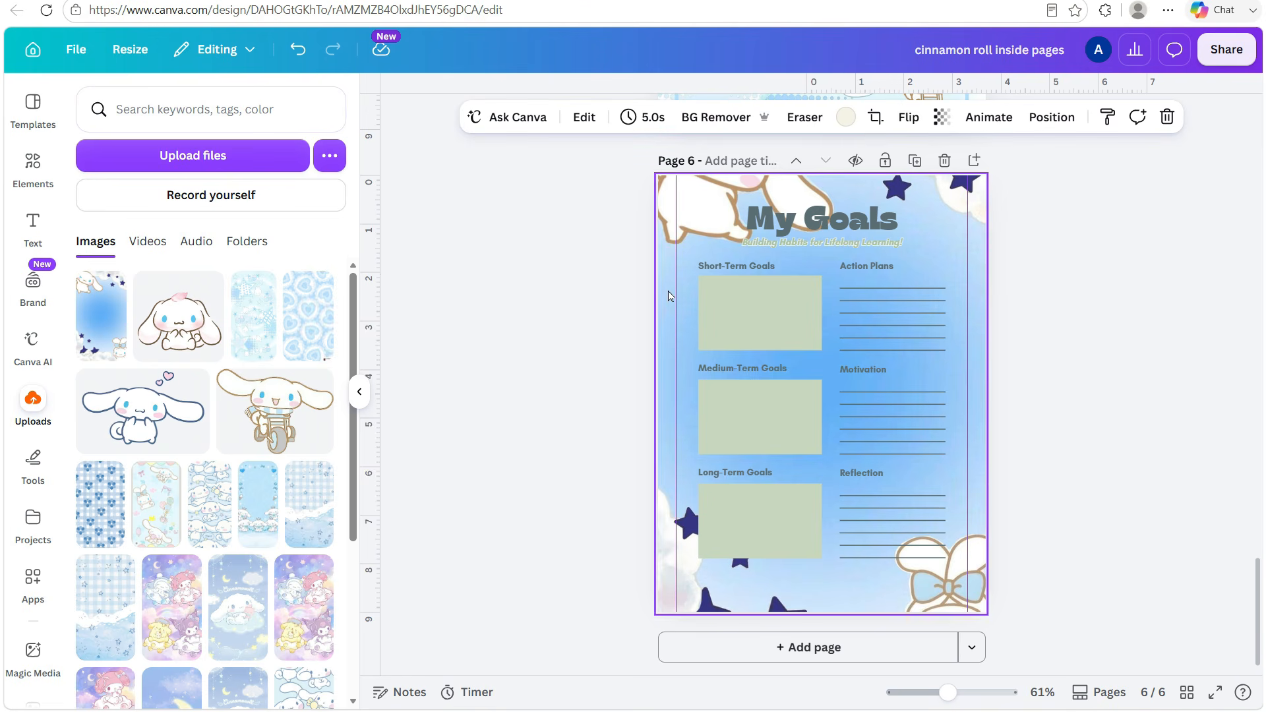
pyautogui.click(941, 117)
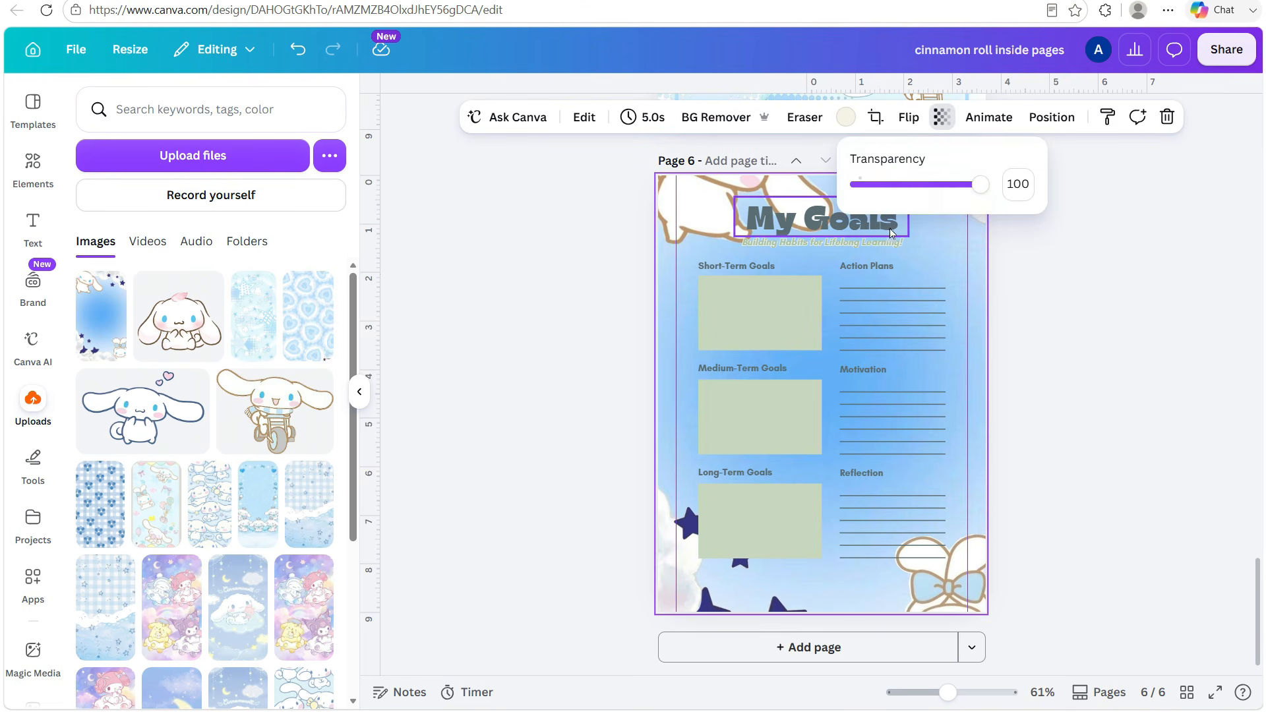
pyautogui.click(875, 117)
pyautogui.moveTo(829, 325); pyautogui.dragTo(838, 441)
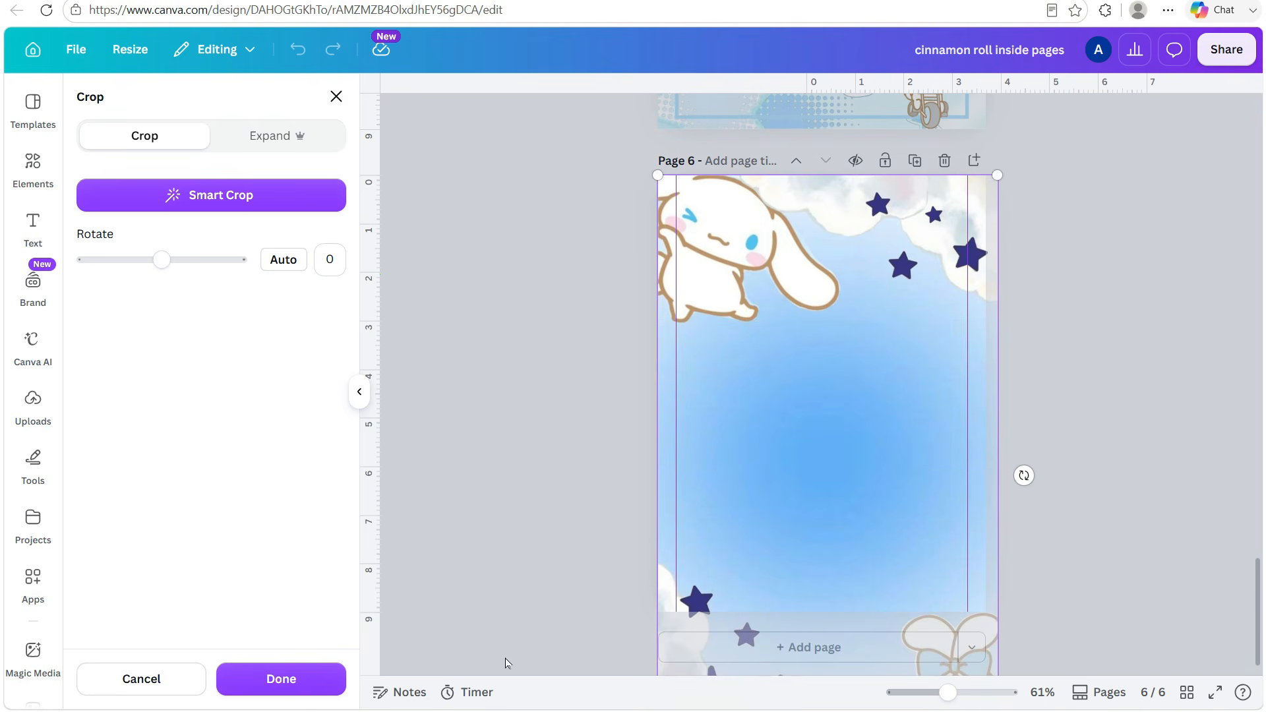
pyautogui.click(291, 682)
pyautogui.click(978, 452)
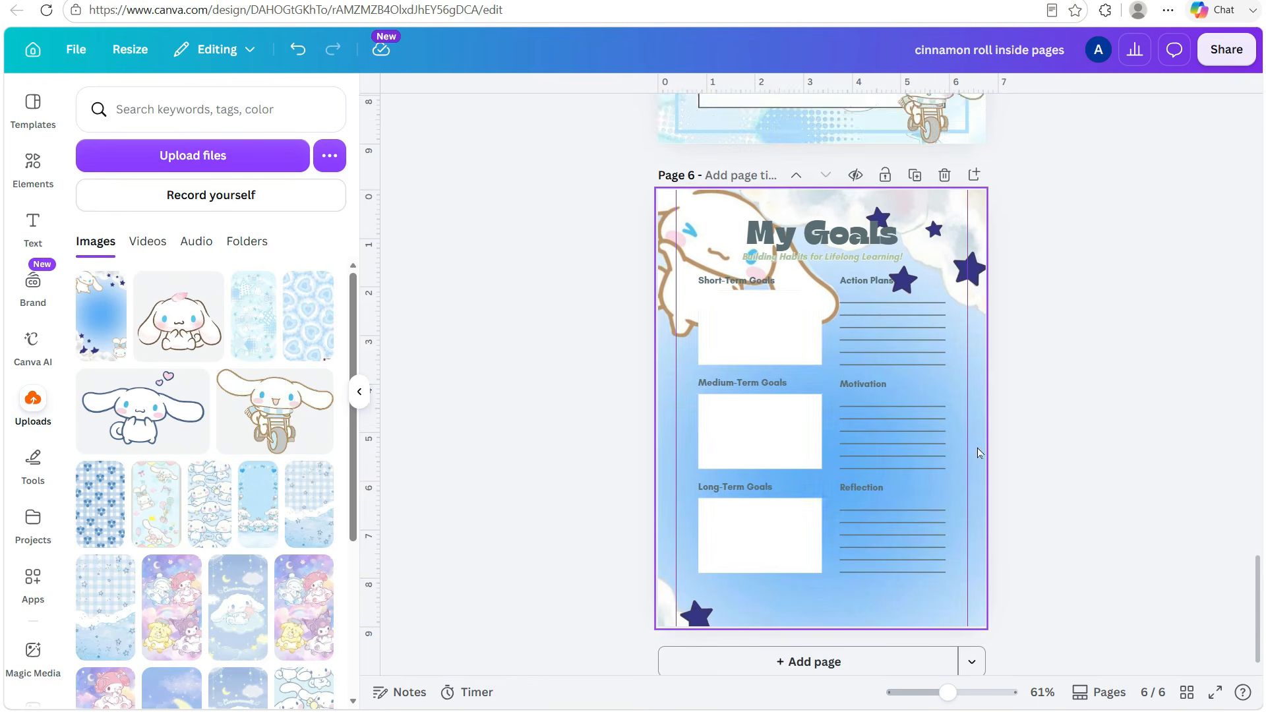
# Duplicate the translucent rounded panel from the 2026 Calendar page and move the copy onto the My Goals page
pyautogui.scroll(6, 982, 452)
pyautogui.scroll(18, 1001, 453)
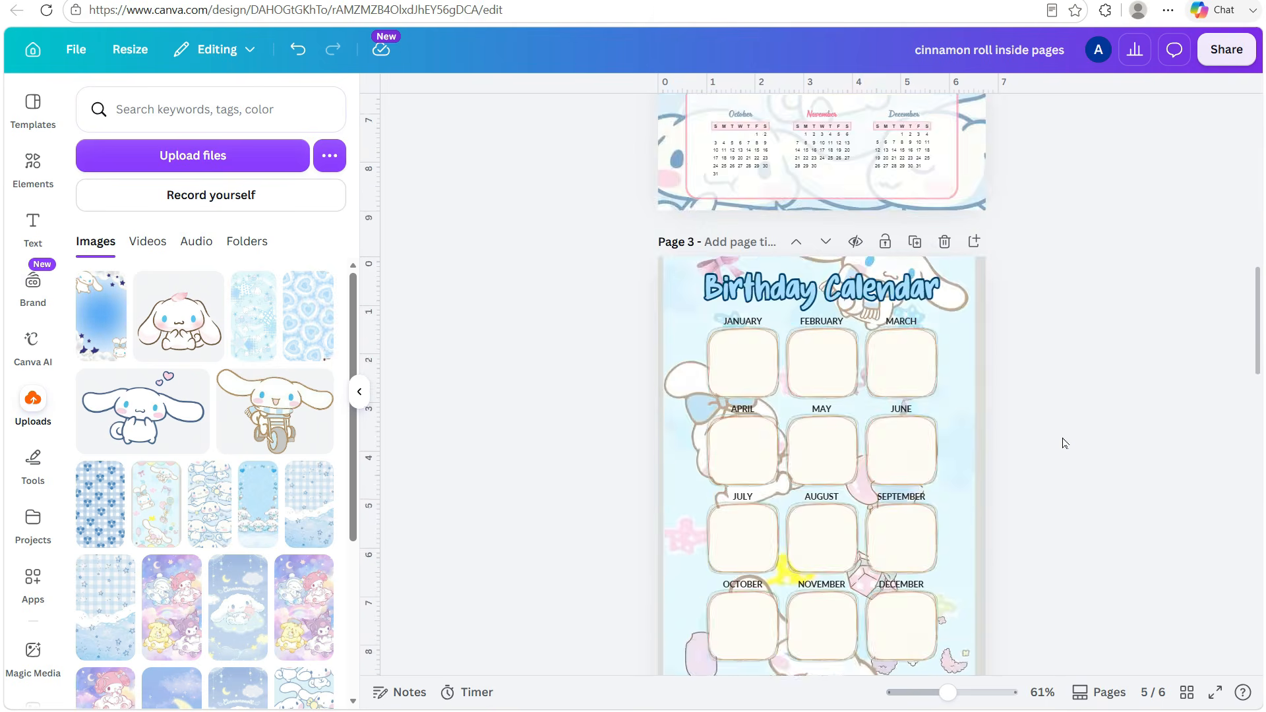
pyautogui.scroll(1, 1068, 450)
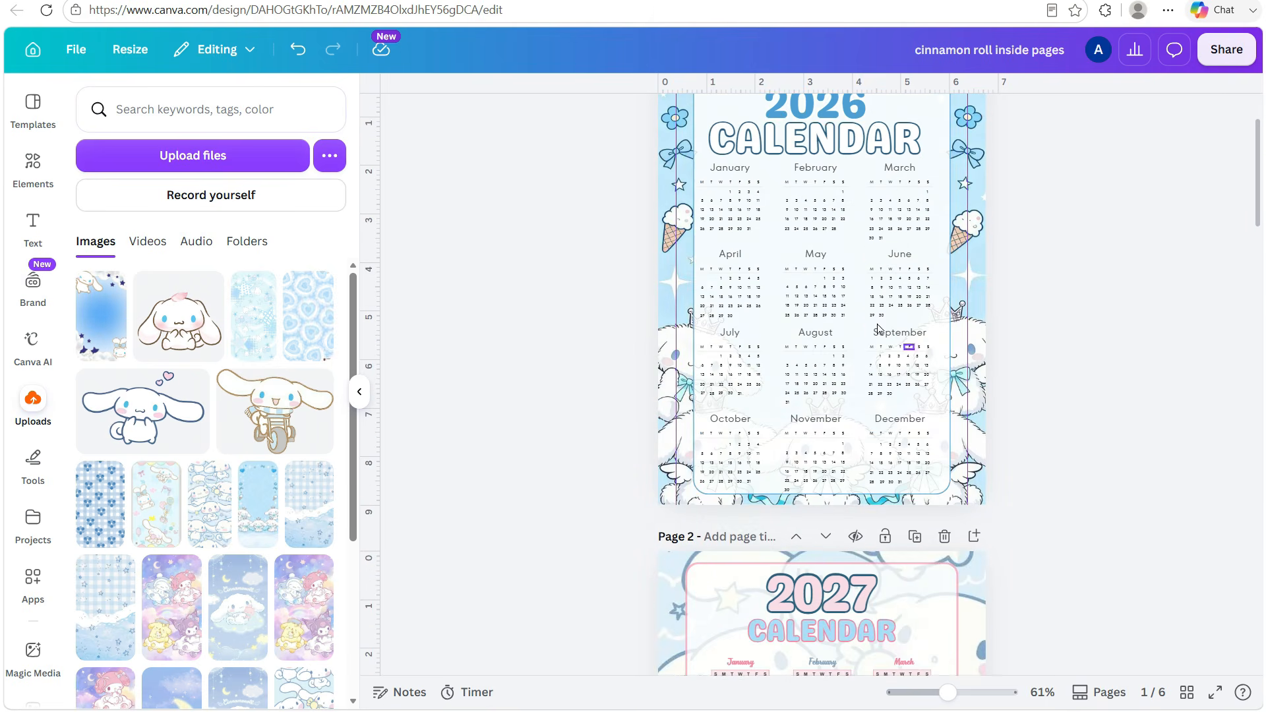
pyautogui.click(855, 254)
pyautogui.rightClick(854, 254)
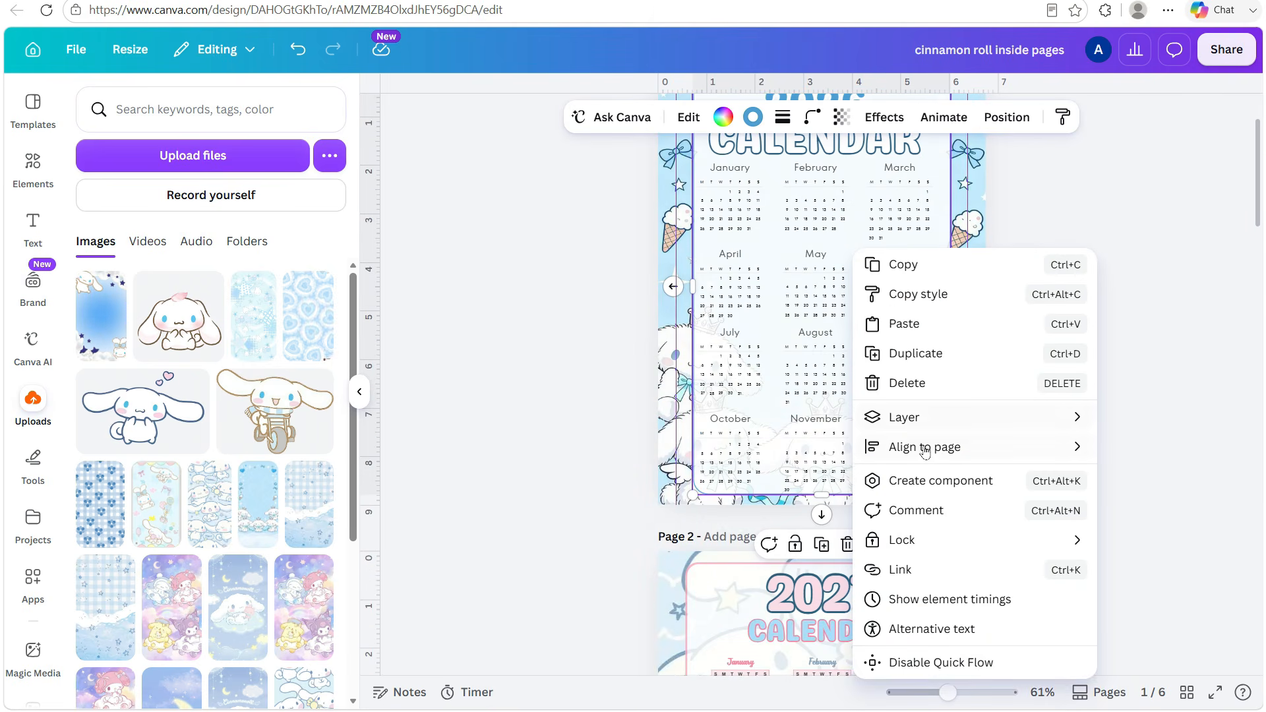
pyautogui.click(918, 355)
pyautogui.scroll(-15, 887, 389)
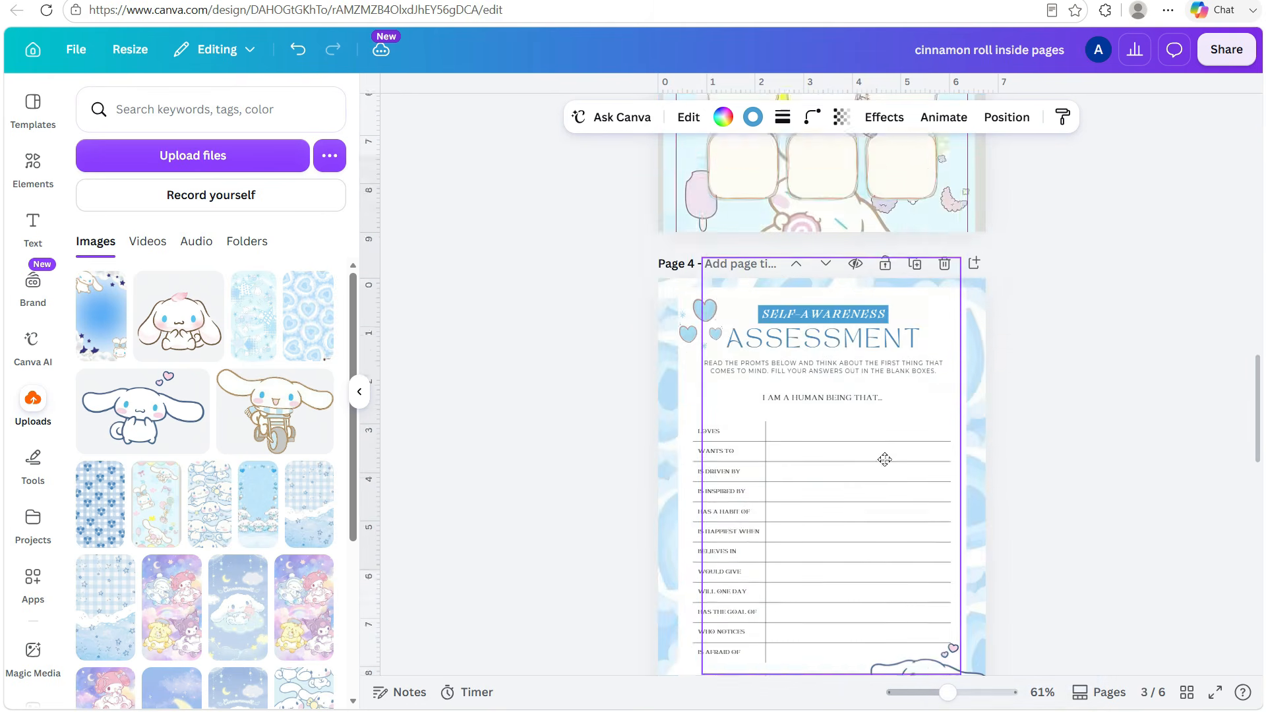
pyautogui.scroll(-15, 885, 460)
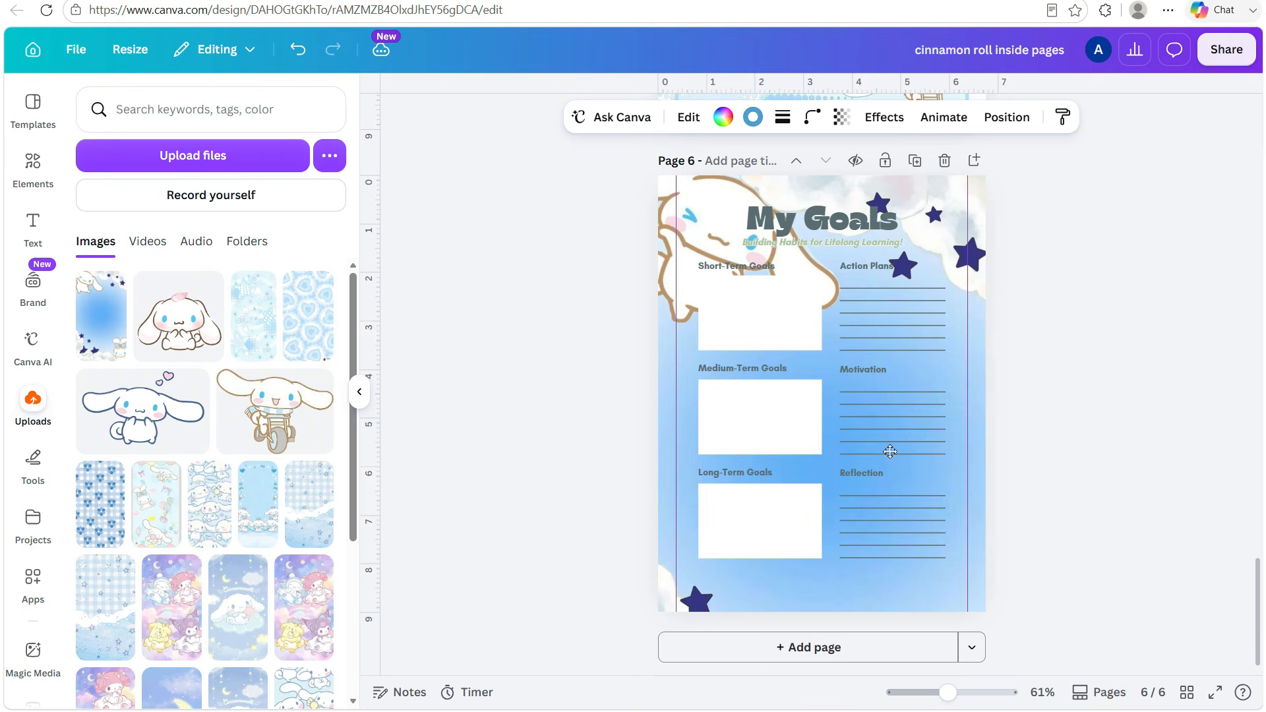
pyautogui.hotkey('ctrl', 'v')
pyautogui.moveTo(879, 422); pyautogui.dragTo(825, 423)
# Send the panel to the back on page 6, behind the text and boxes, and center it on the page
pyautogui.rightClick(826, 424)
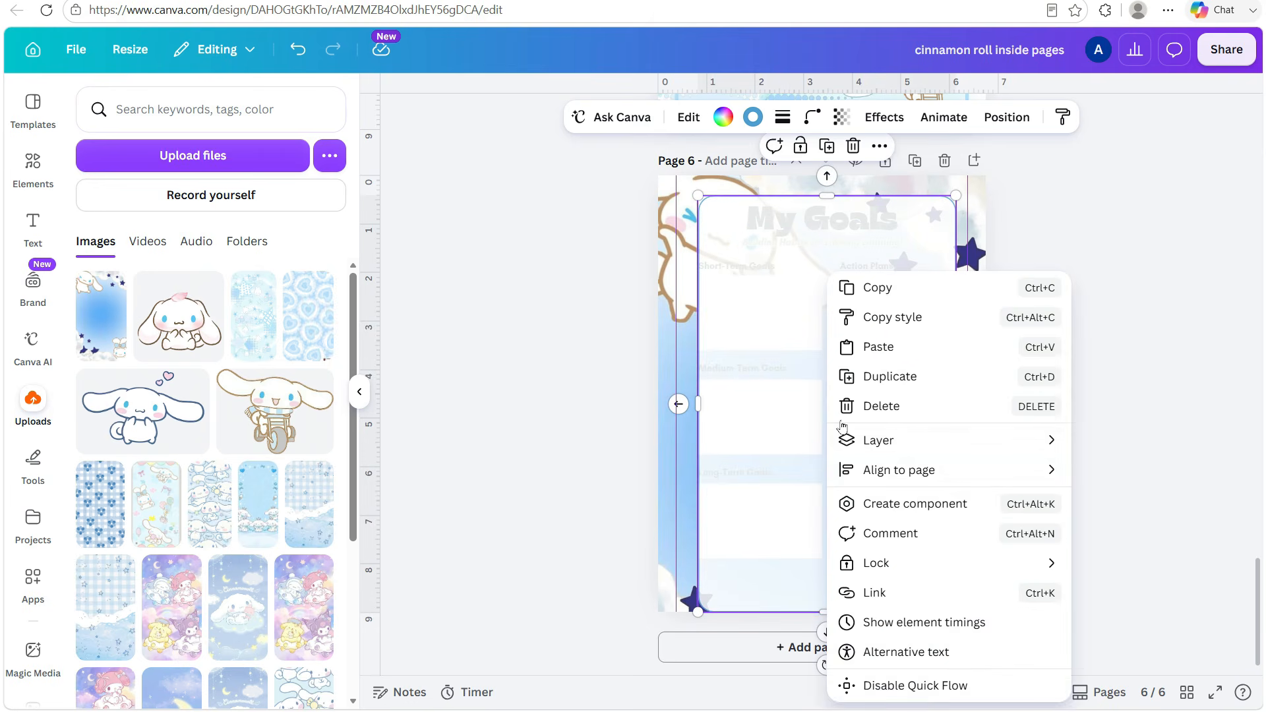
pyautogui.moveTo(908, 442)
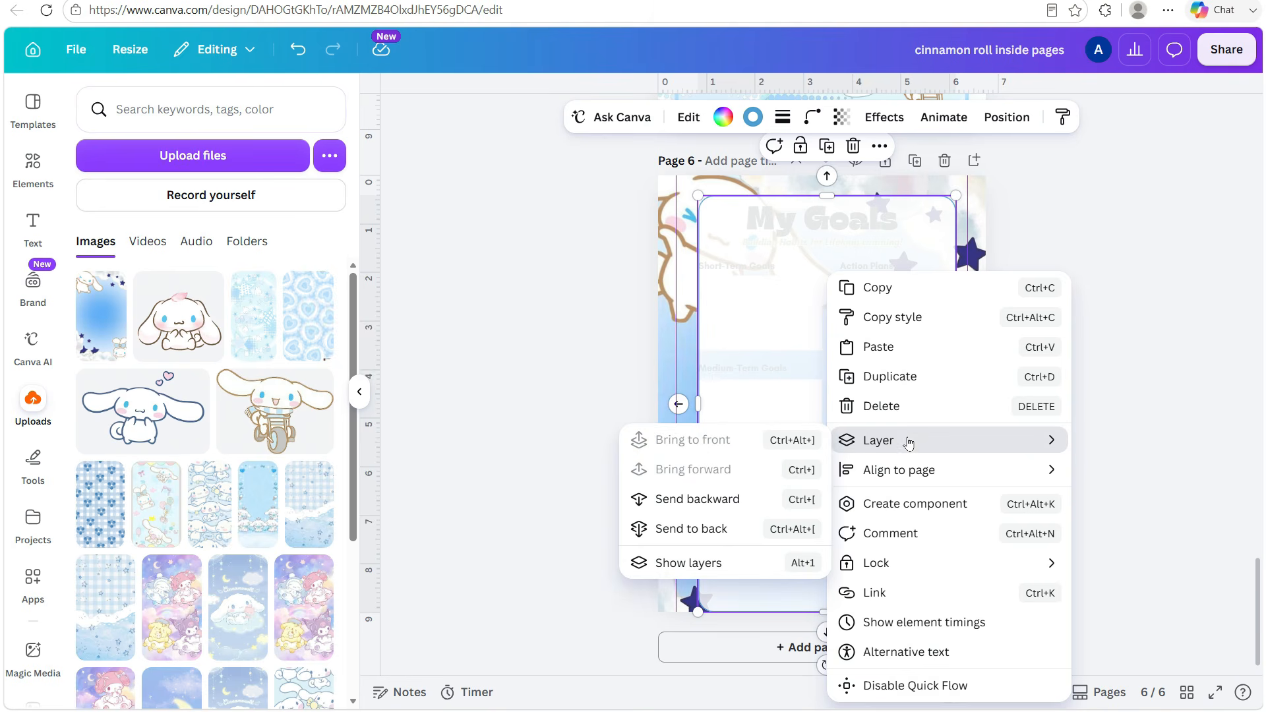
pyautogui.click(691, 529)
pyautogui.click(1123, 236)
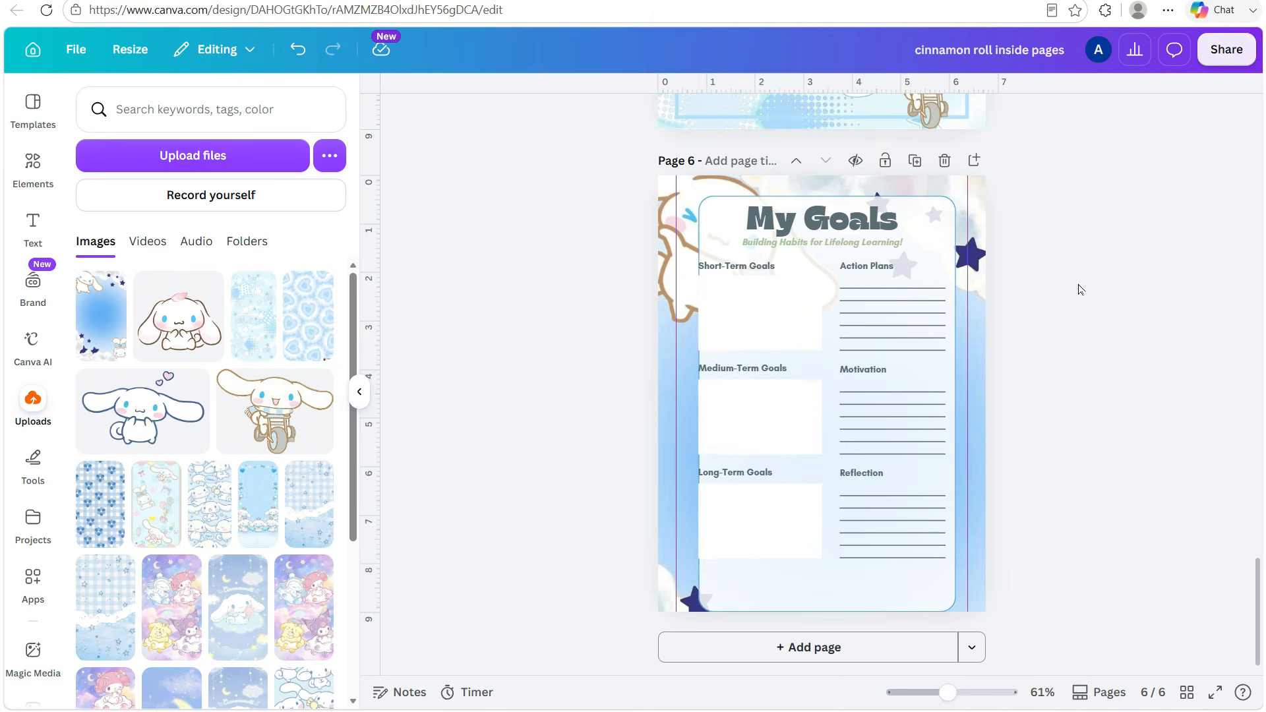
pyautogui.moveTo(806, 577); pyautogui.dragTo(794, 571)
pyautogui.click(1127, 482)
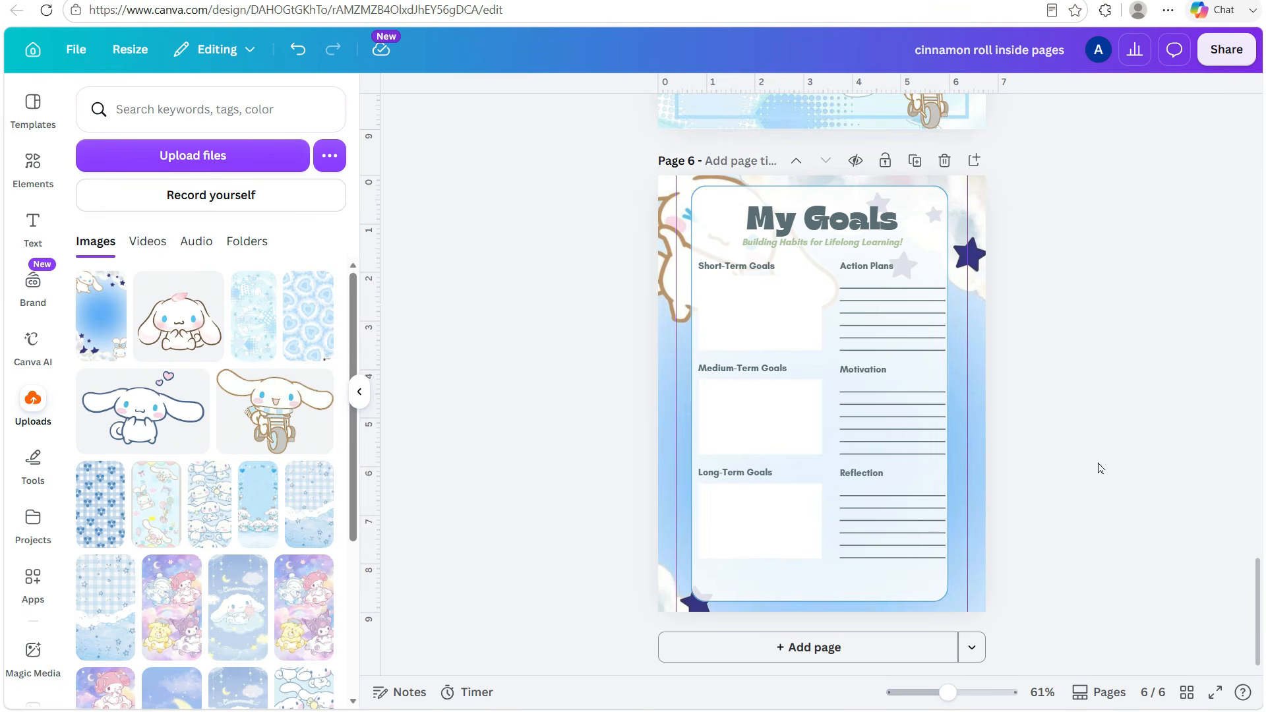
# Fill the Short-Term, Medium-Term and Long-Term Goals boxes with the pale blue from the photo colors
pyautogui.click(760, 327)
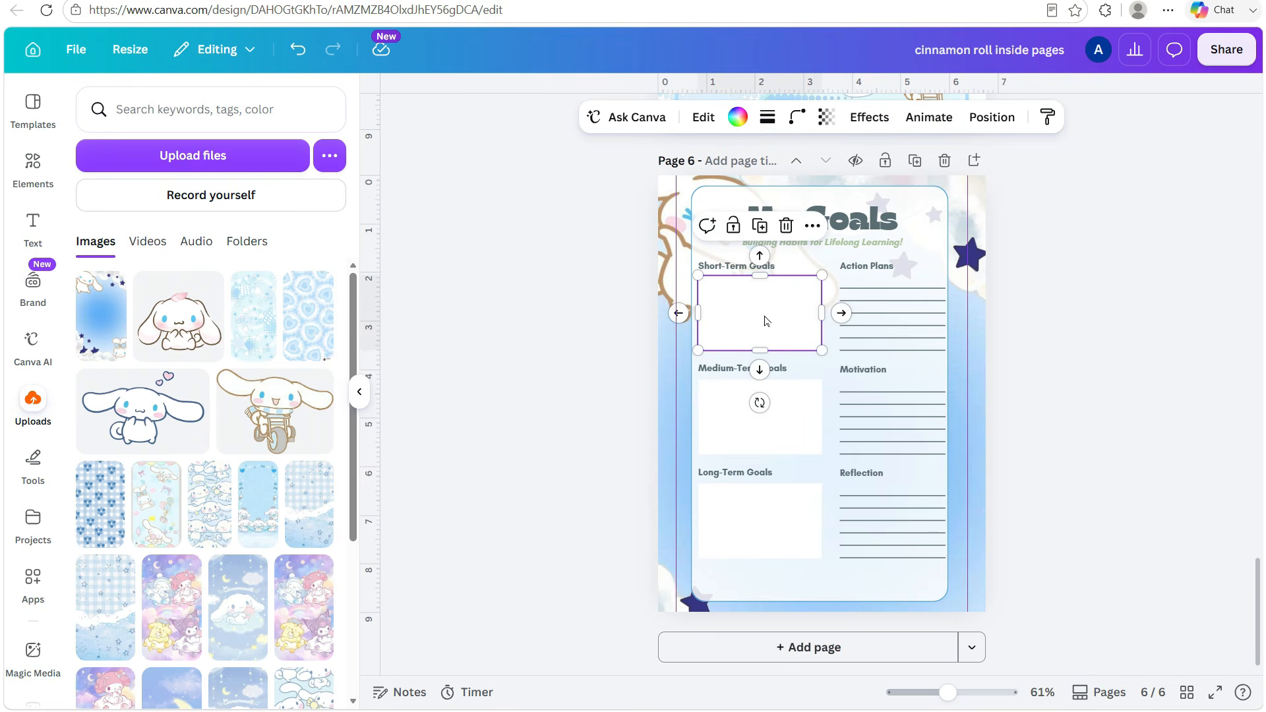
pyautogui.click(738, 117)
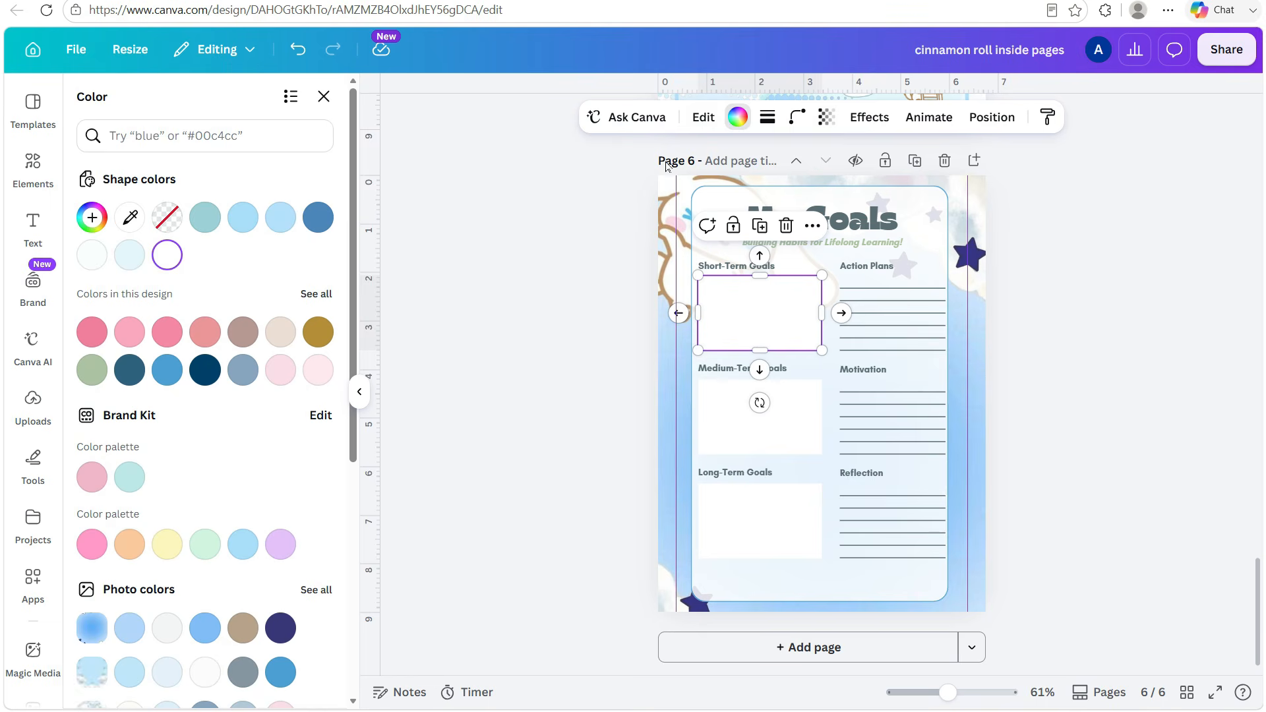
pyautogui.click(157, 670)
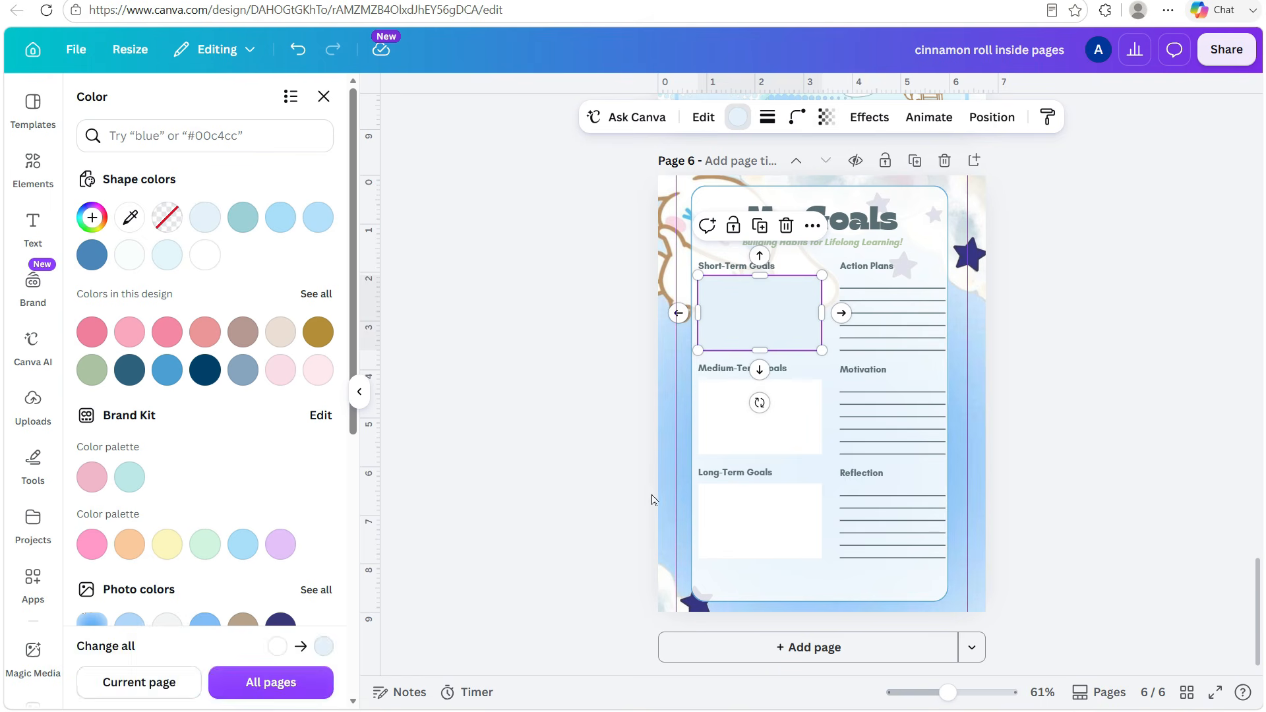
pyautogui.click(726, 432)
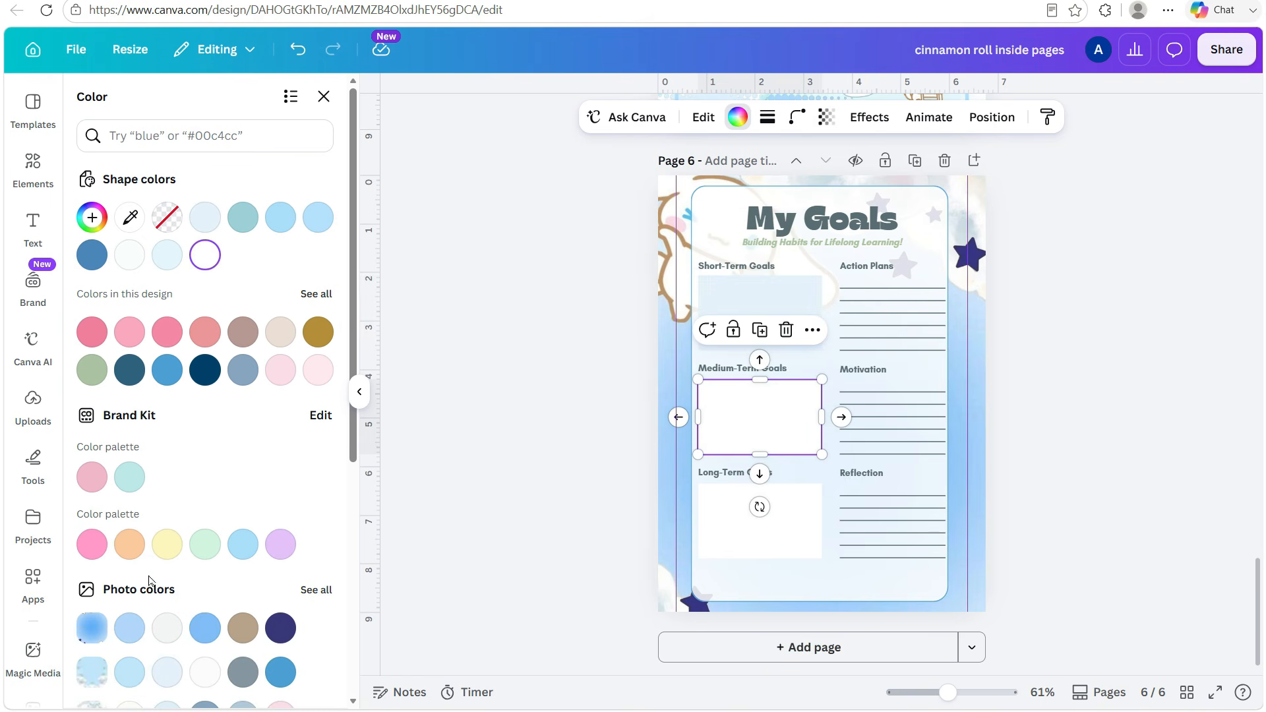
pyautogui.click(167, 672)
pyautogui.click(759, 521)
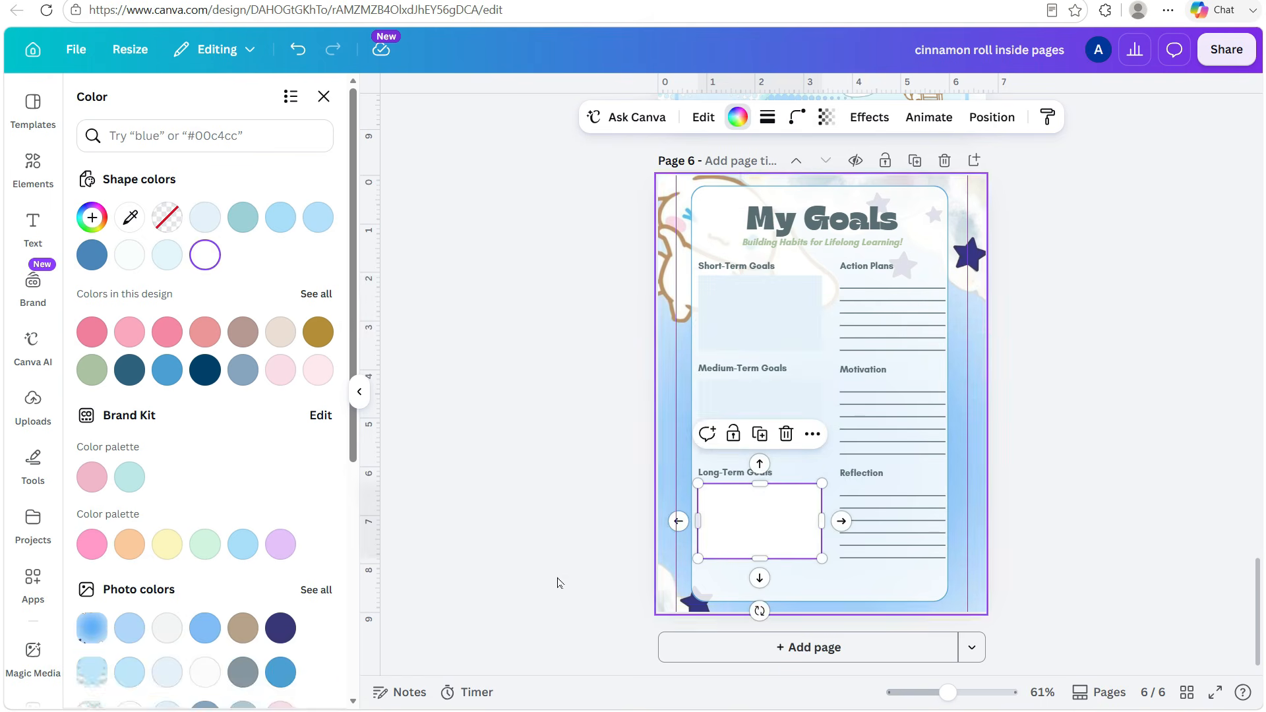
pyautogui.click(161, 672)
pyautogui.click(1057, 428)
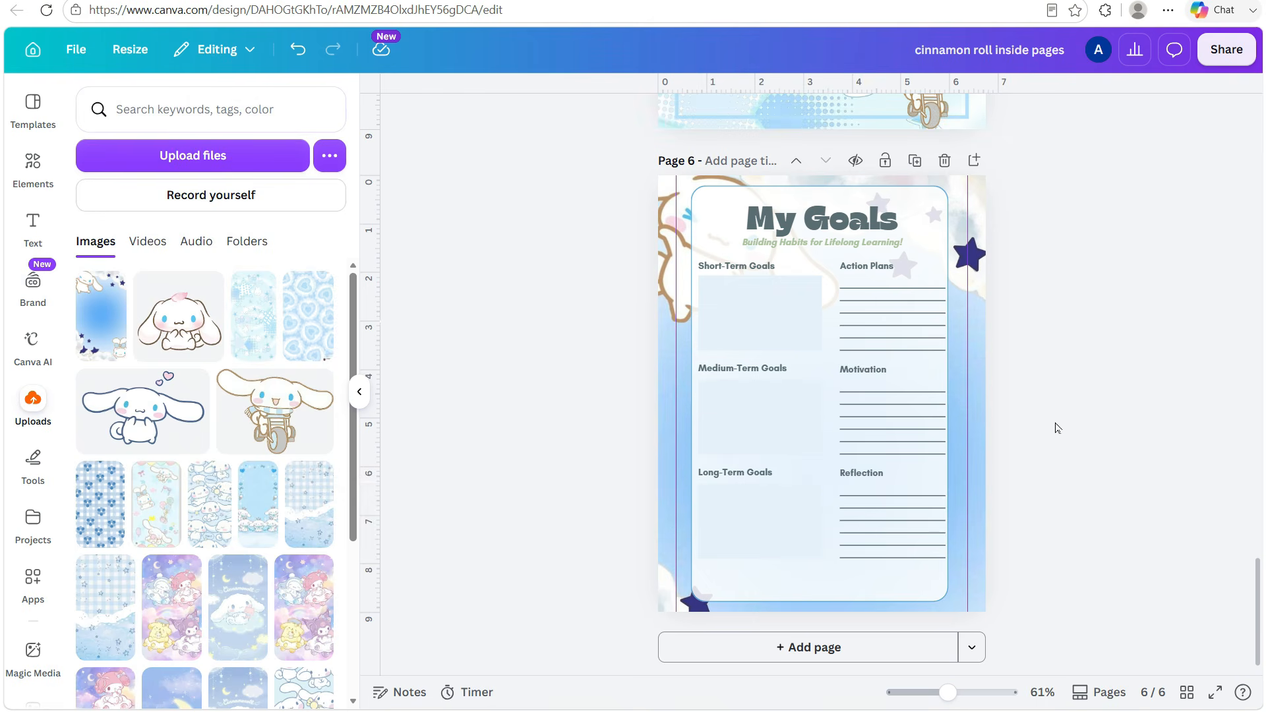
# Give the Long-Term Goals box a solid medium-blue outline with a stroke weight of 3
pyautogui.click(746, 534)
pyautogui.click(768, 117)
pyautogui.moveTo(672, 232); pyautogui.dragTo(668, 232)
pyautogui.click(752, 117)
pyautogui.click(244, 370)
pyautogui.click(791, 425)
pyautogui.click(750, 533)
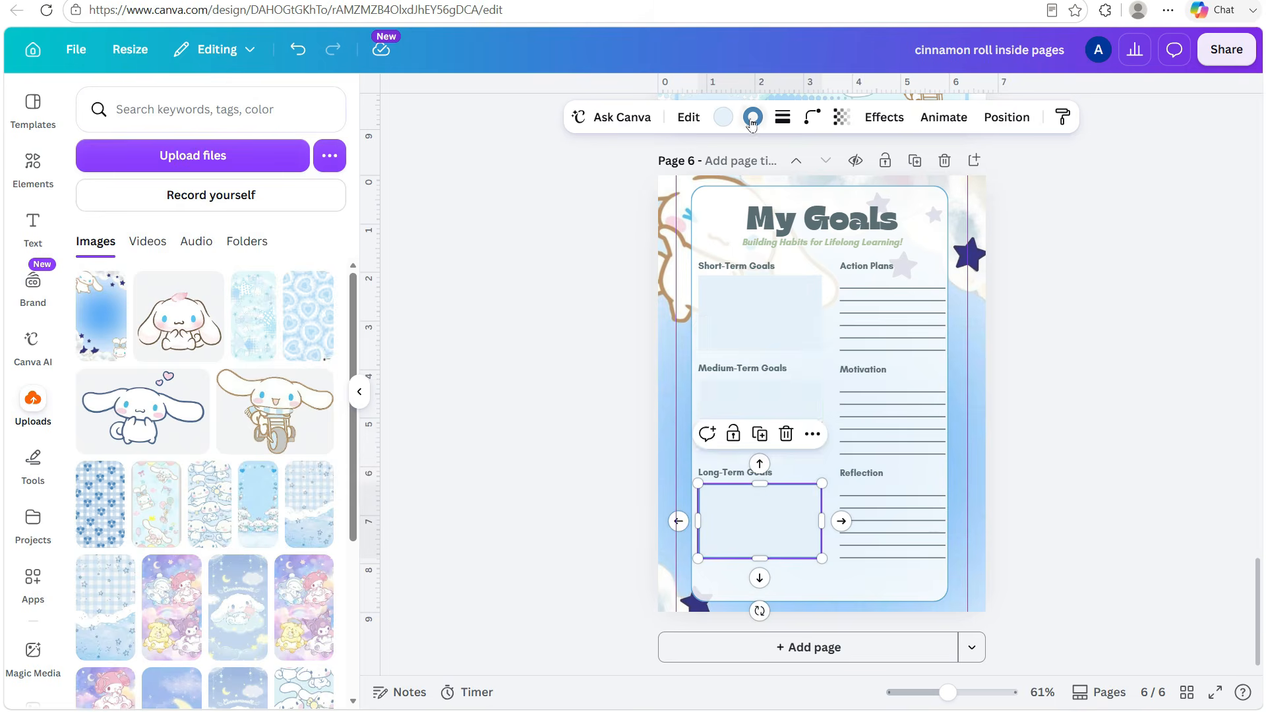
pyautogui.click(753, 117)
pyautogui.click(781, 119)
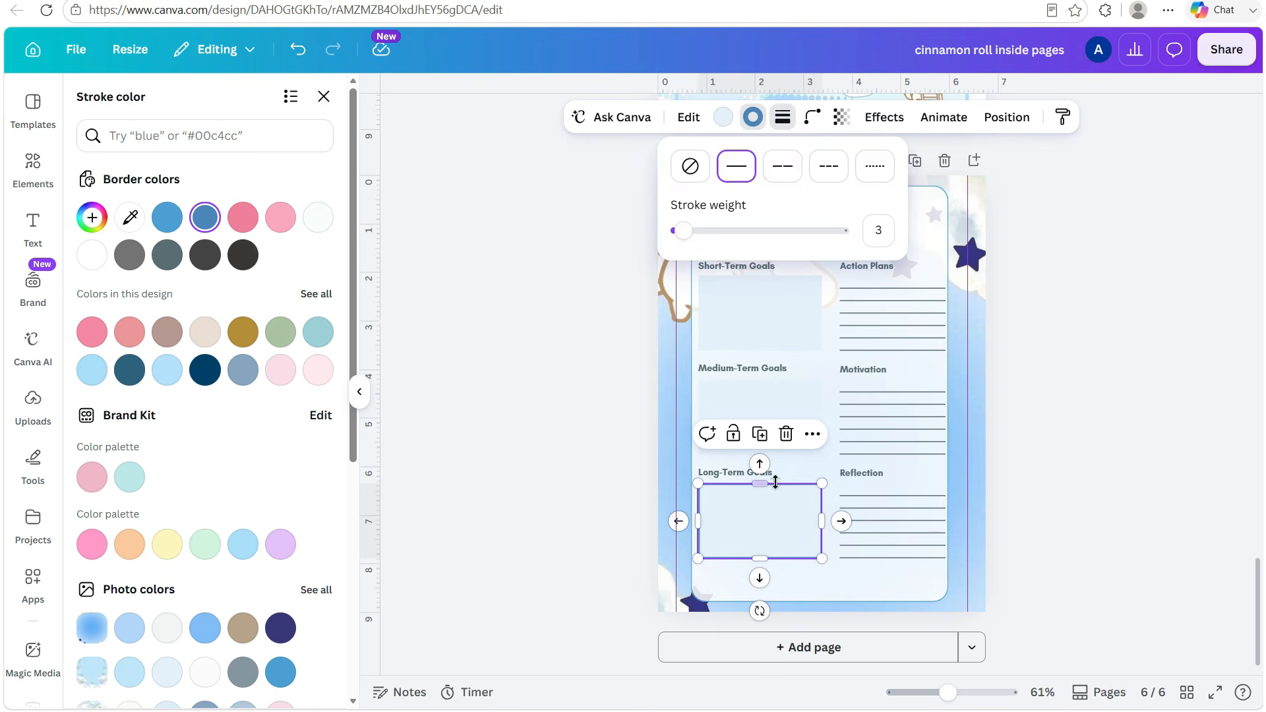
# Give the Medium-Term Goals box a solid grayish-blue outline with a stroke weight of 3
pyautogui.click(765, 413)
pyautogui.click(767, 116)
pyautogui.moveTo(679, 228); pyautogui.dragTo(659, 231)
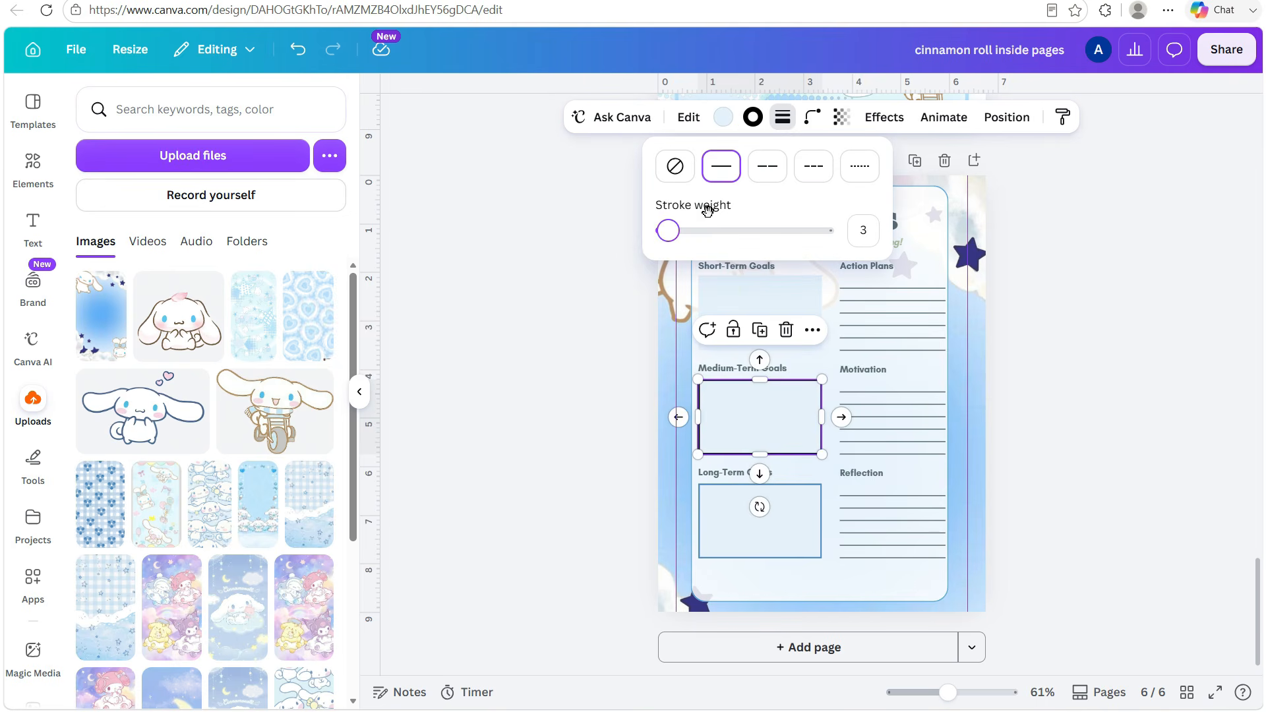
pyautogui.click(752, 117)
# Give the Short-Term Goals box a solid dark teal-blue outline with a stroke weight of 3
pyautogui.click(758, 297)
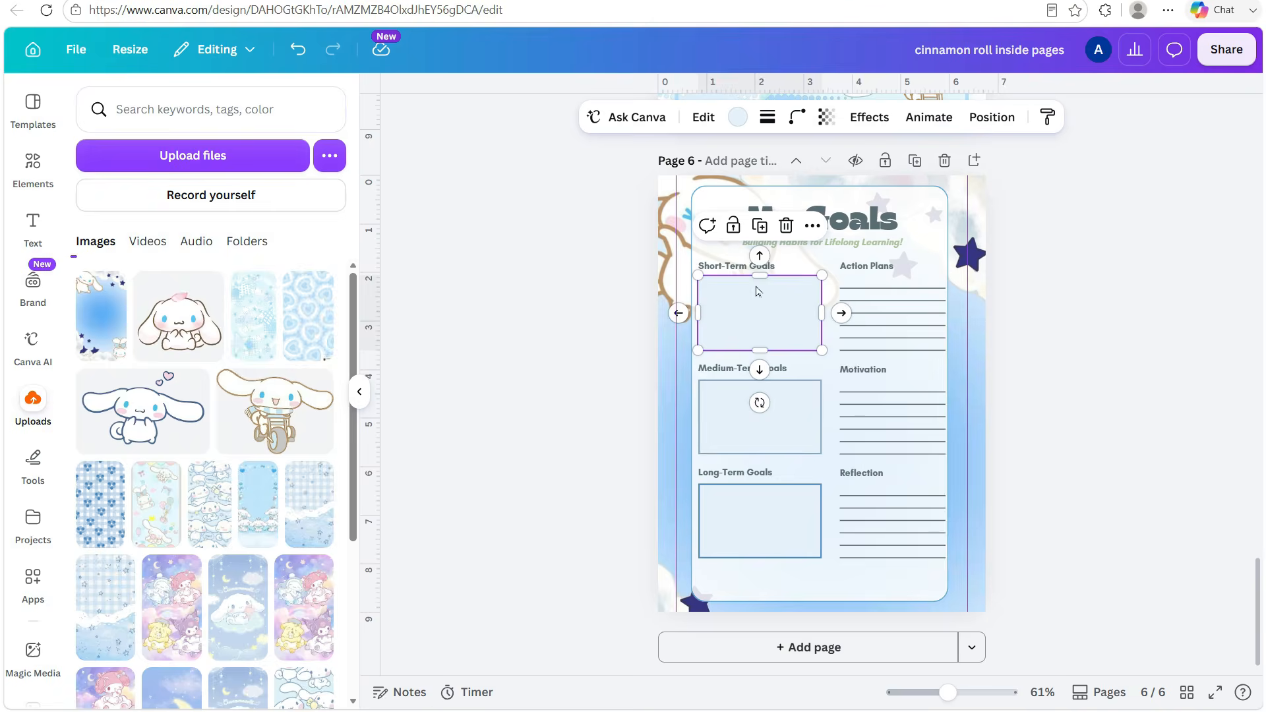
pyautogui.click(782, 117)
pyautogui.moveTo(658, 230)
pyautogui.mouseDown()
pyautogui.moveTo(669, 230)
pyautogui.moveTo(658, 231)
pyautogui.mouseUp()
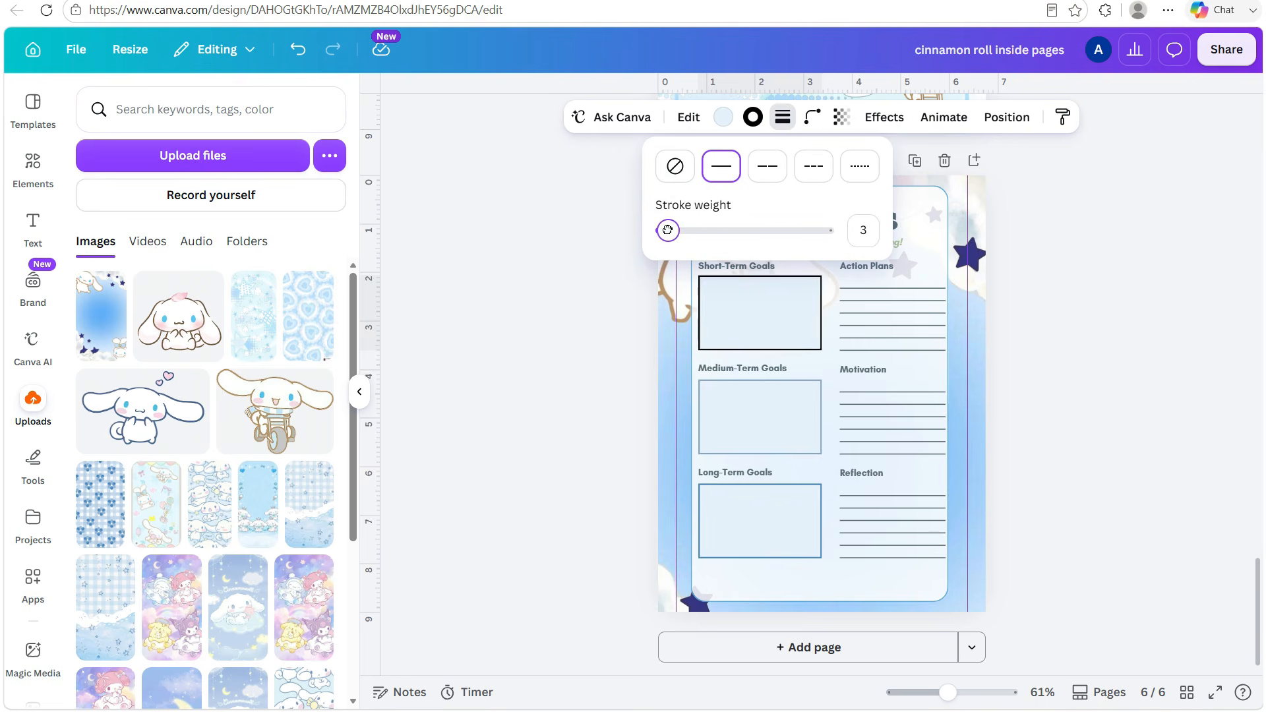
pyautogui.click(753, 117)
pyautogui.click(129, 373)
pyautogui.click(1107, 350)
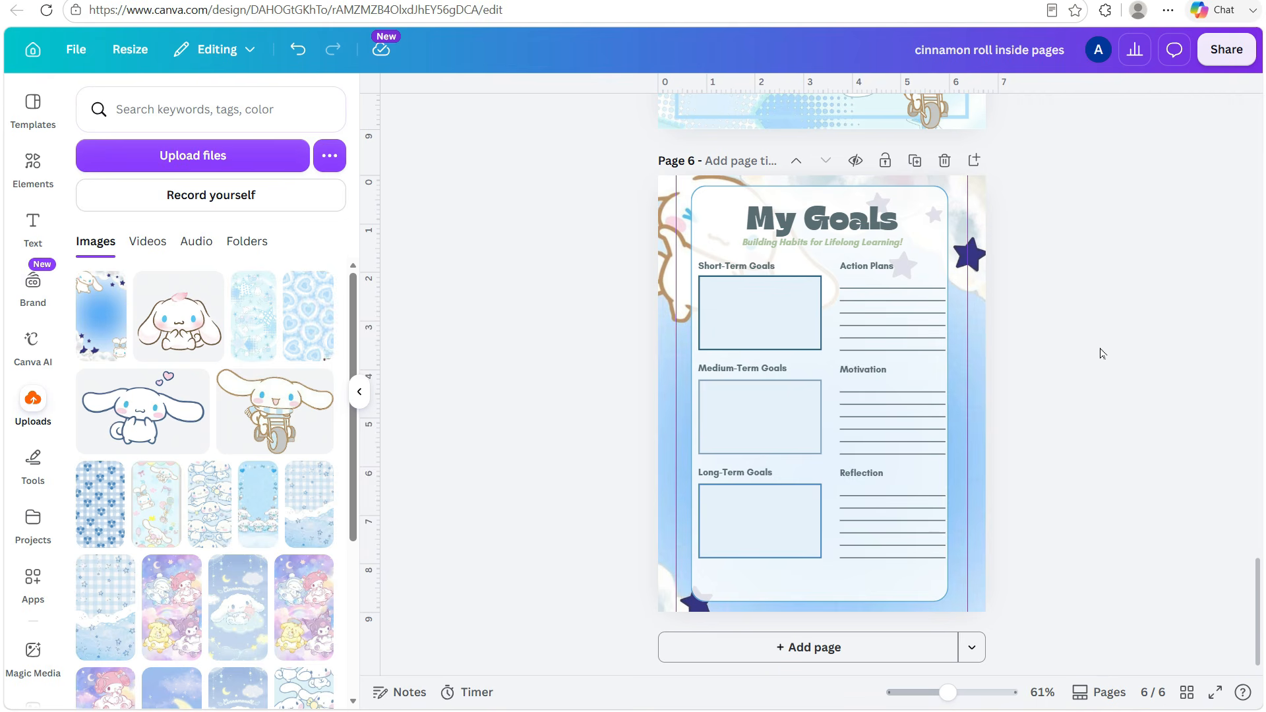
# Delete the subtitle under the My Goals heading, then enlarge the heading and center it above the two columns
pyautogui.click(822, 242)
pyautogui.press('Escape')
pyautogui.click(879, 230)
pyautogui.moveTo(734, 236); pyautogui.dragTo(685, 258)
pyautogui.moveTo(798, 227); pyautogui.dragTo(796, 226)
pyautogui.click(1051, 335)
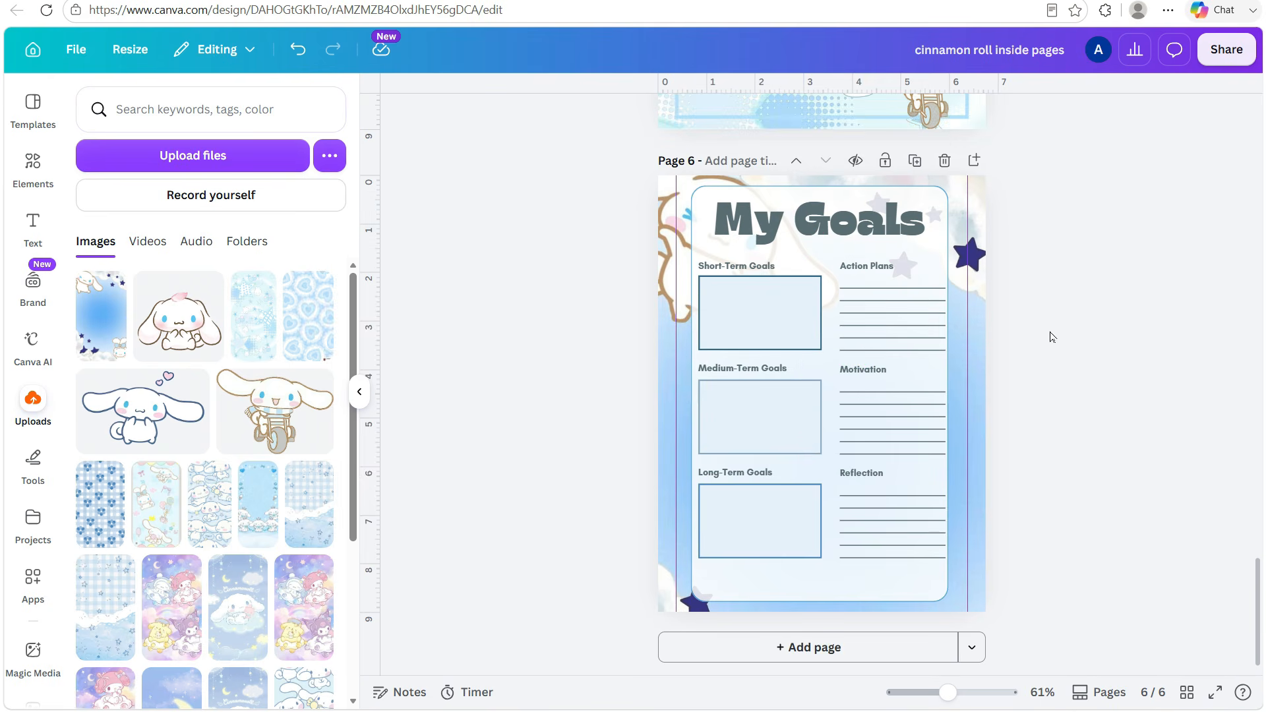
# Widen the rounded panel to about 5.5, recenter it, and raise its lower edge to just below the Long-Term Goals box
pyautogui.click(956, 310)
pyautogui.moveTo(950, 389); pyautogui.dragTo(959, 393)
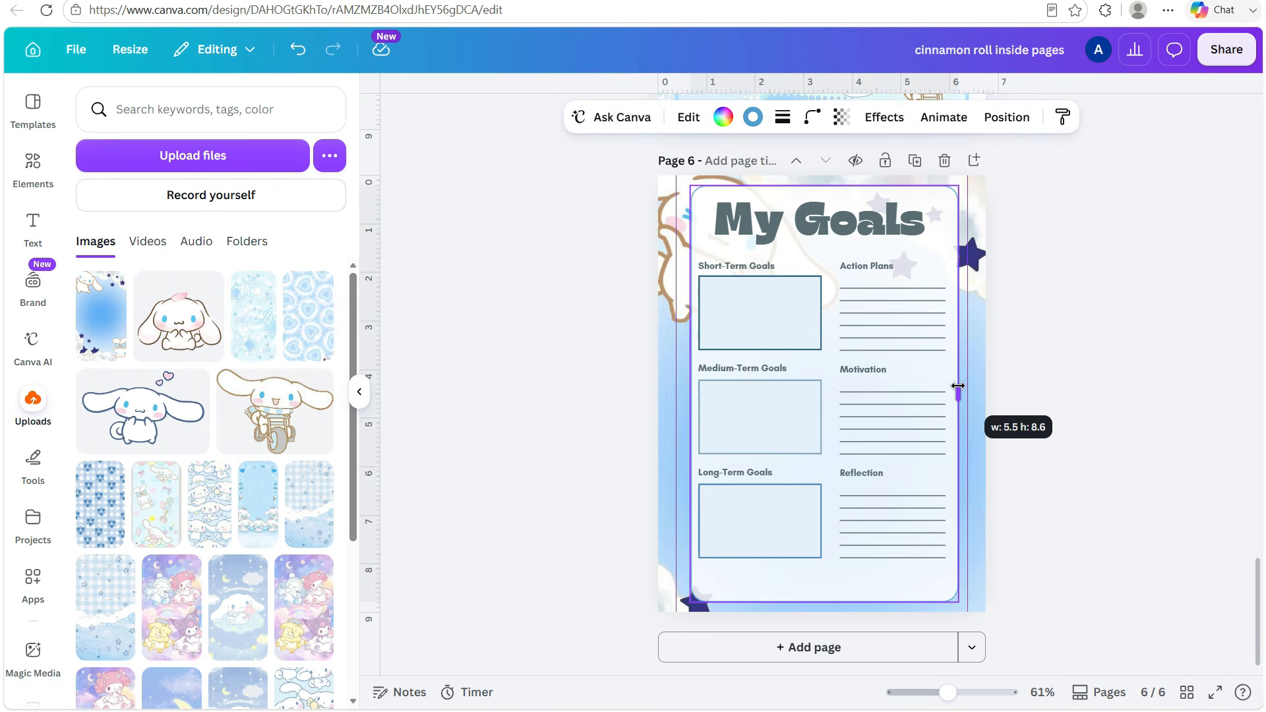
pyautogui.press('Escape')
pyautogui.moveTo(943, 253); pyautogui.dragTo(940, 250)
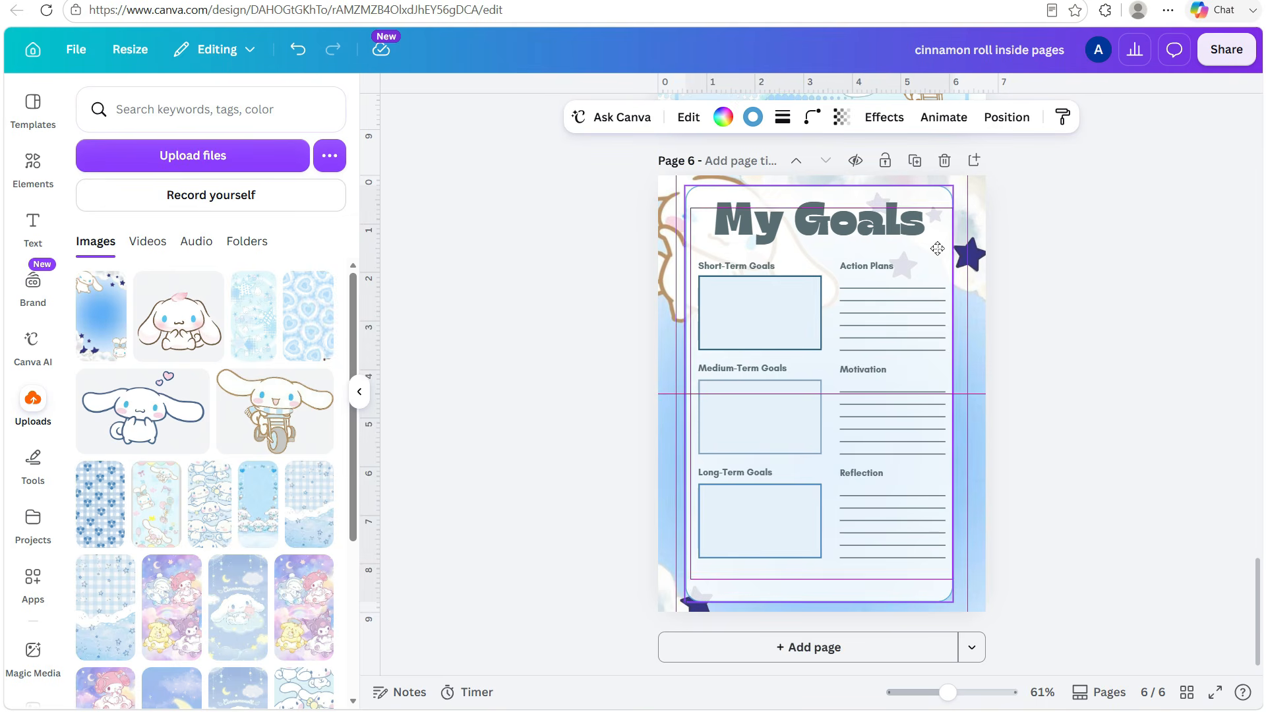
pyautogui.press('Escape')
pyautogui.click(926, 584)
pyautogui.moveTo(821, 601); pyautogui.dragTo(821, 569)
pyautogui.click(1114, 503)
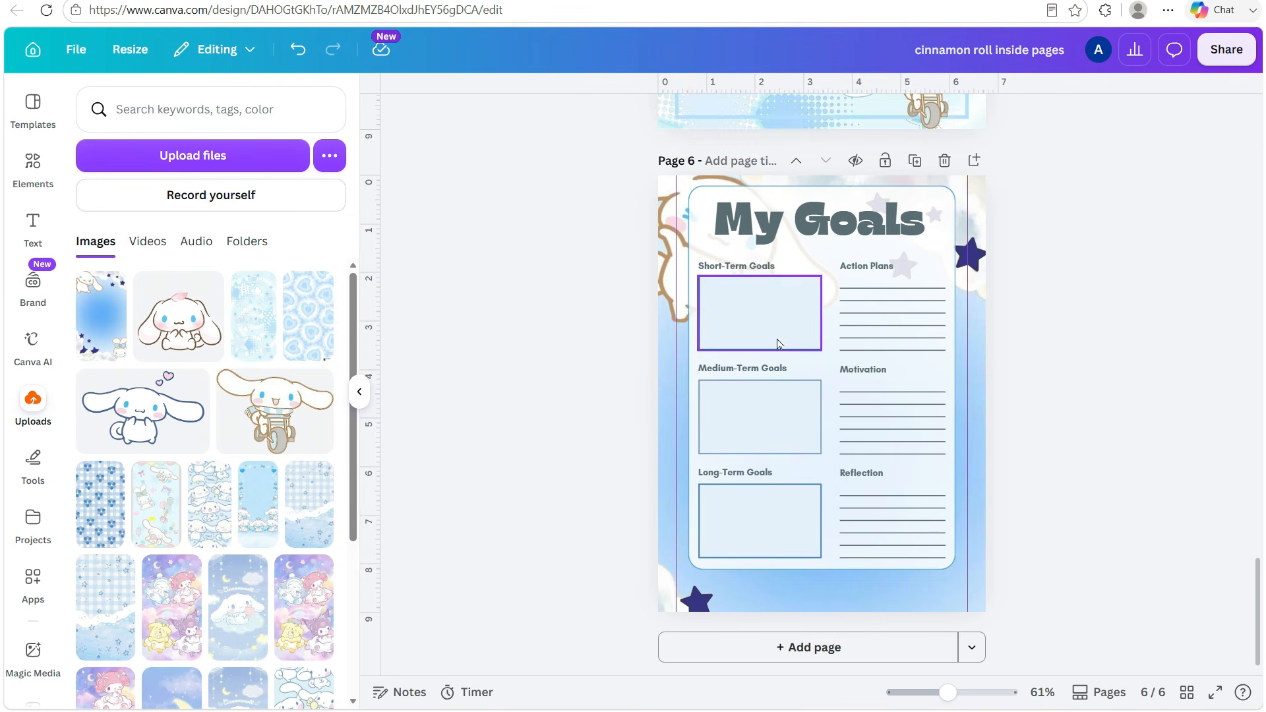
# Select all elements on page 6 and move them down together to balance the space above and below the panel
pyautogui.hotkey('ctrl', 'a')
pyautogui.moveTo(899, 516); pyautogui.dragTo(898, 542)
pyautogui.click(1052, 461)
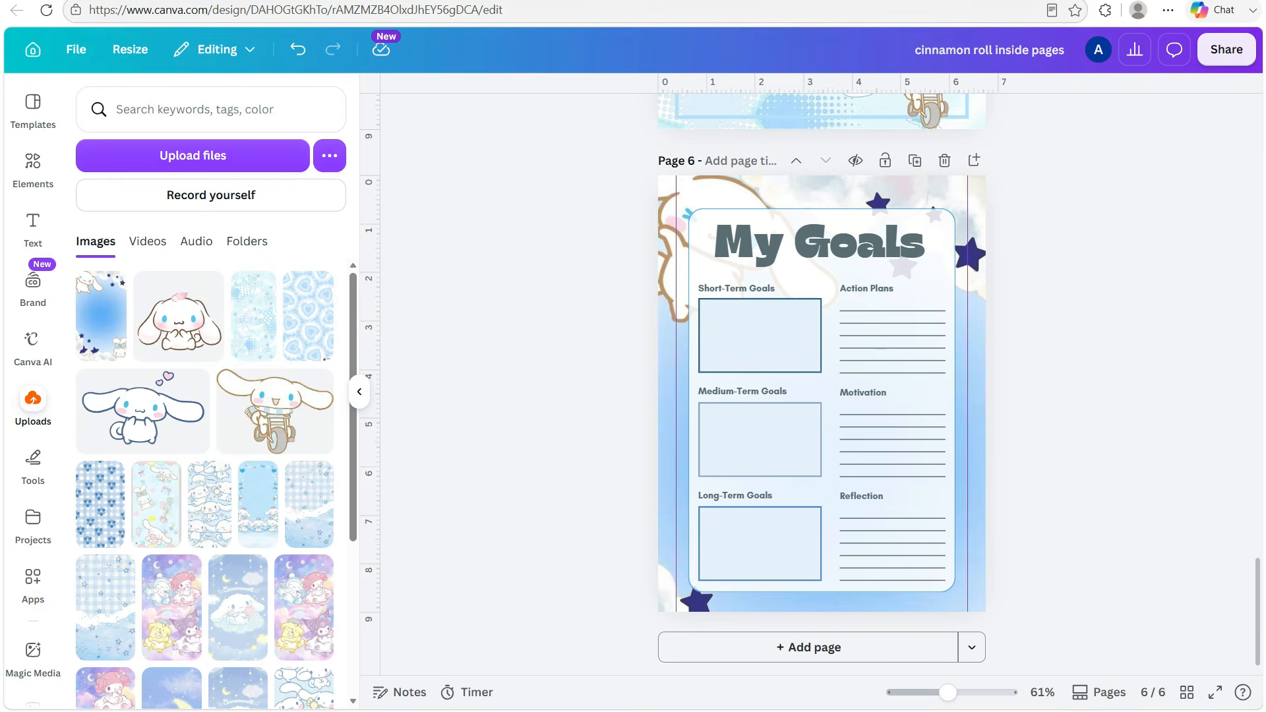
# Switch to the Bing image search and browse related Cinnamoroll pictures for a decoration
pyautogui.hotkey('ctrl', 'Tab')
pyautogui.scroll(-5, 728, 370)
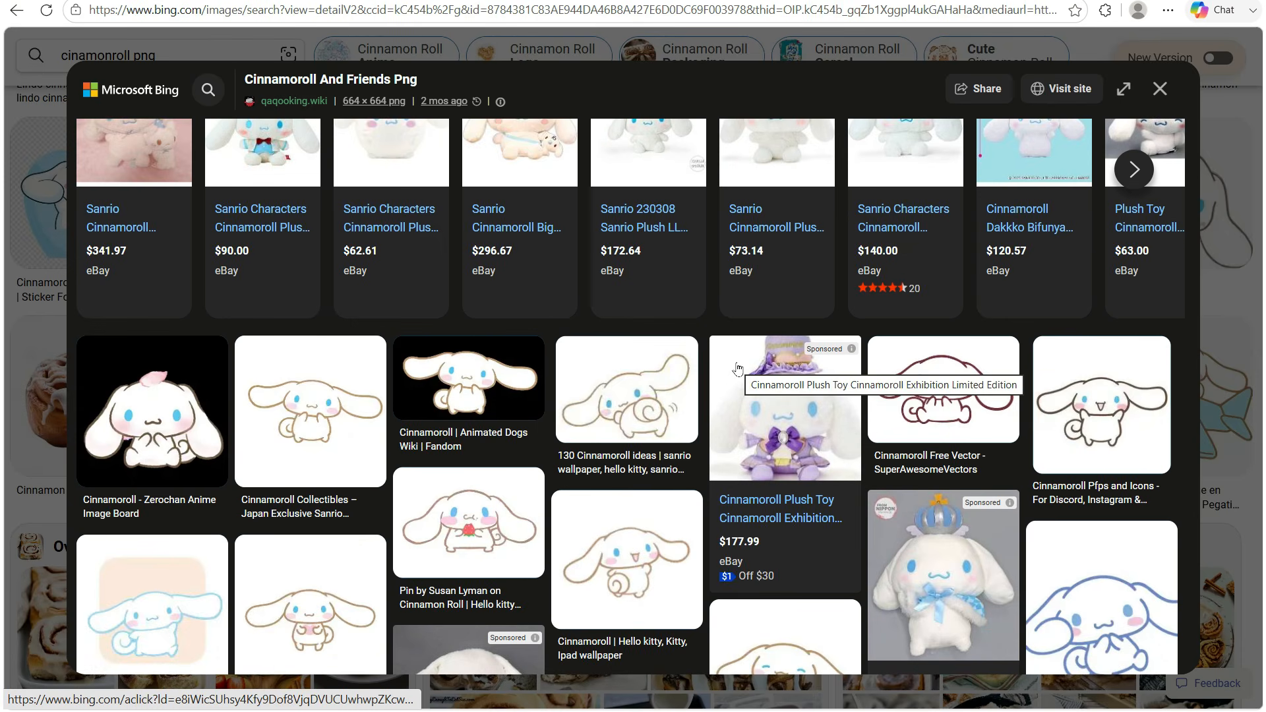
pyautogui.scroll(-3, 738, 368)
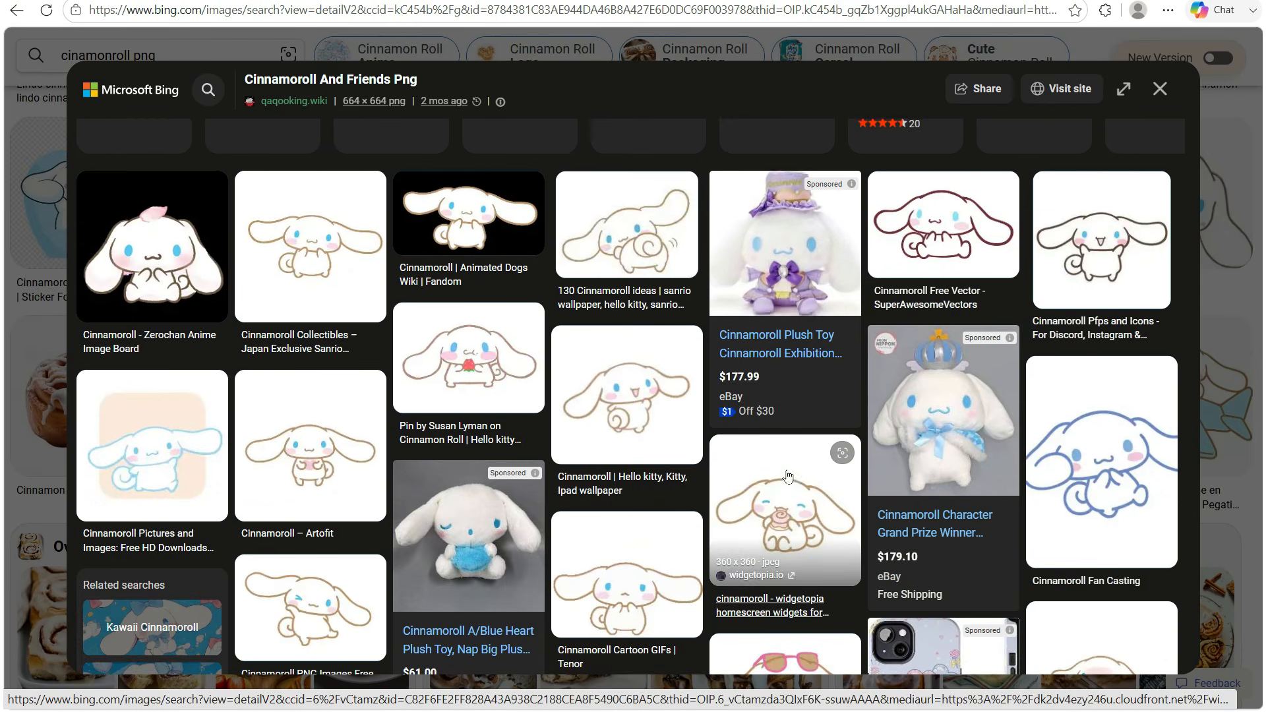
pyautogui.click(528, 375)
pyautogui.scroll(-5, 530, 373)
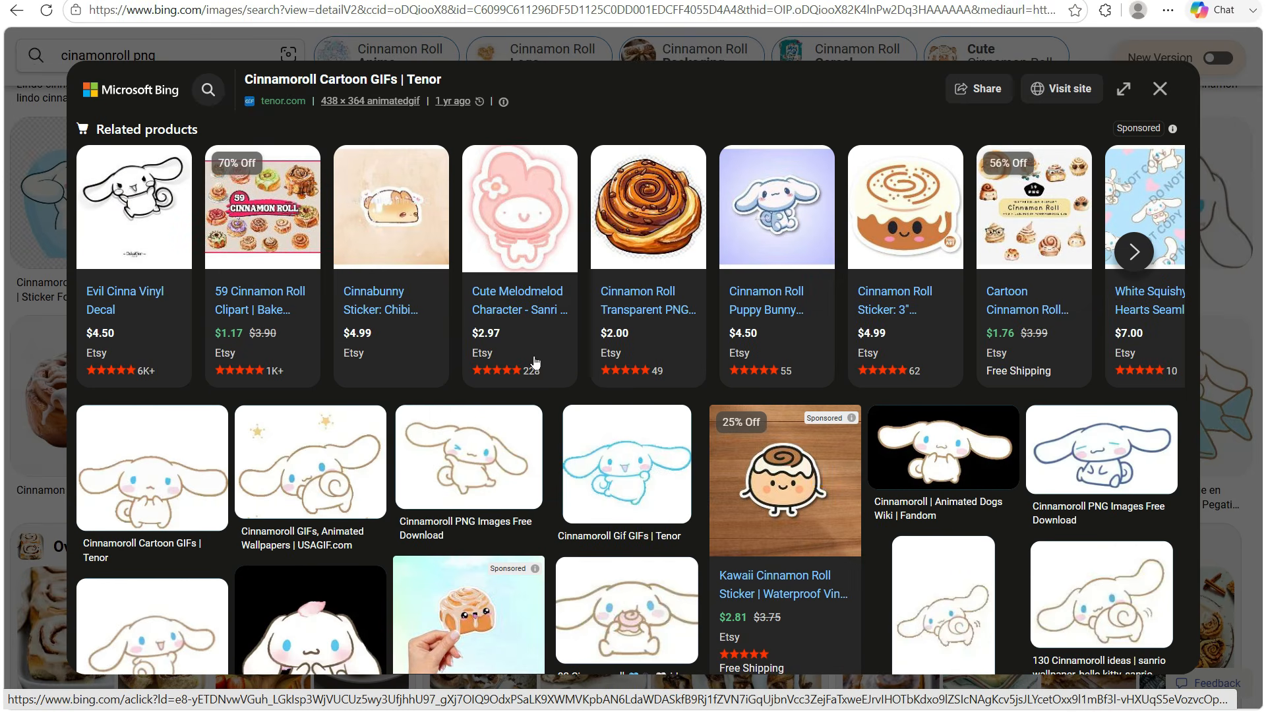
pyautogui.scroll(-1, 535, 362)
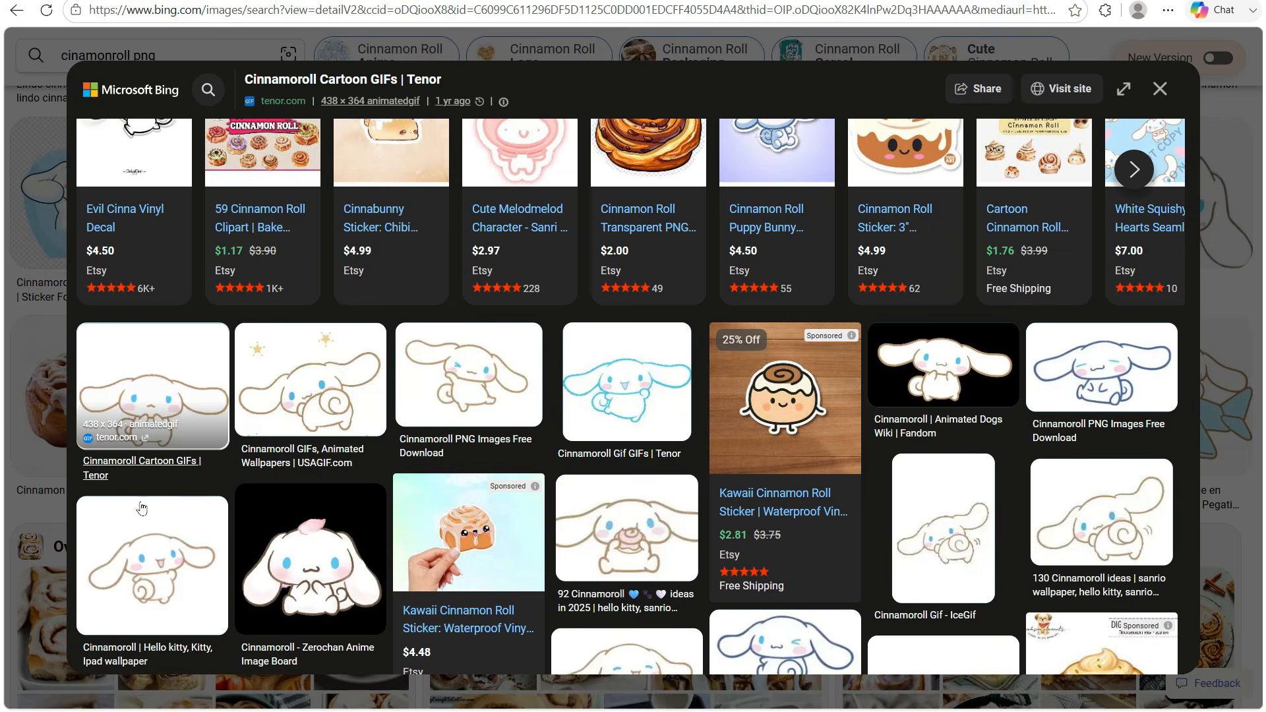
pyautogui.click(153, 547)
pyautogui.press('Escape')
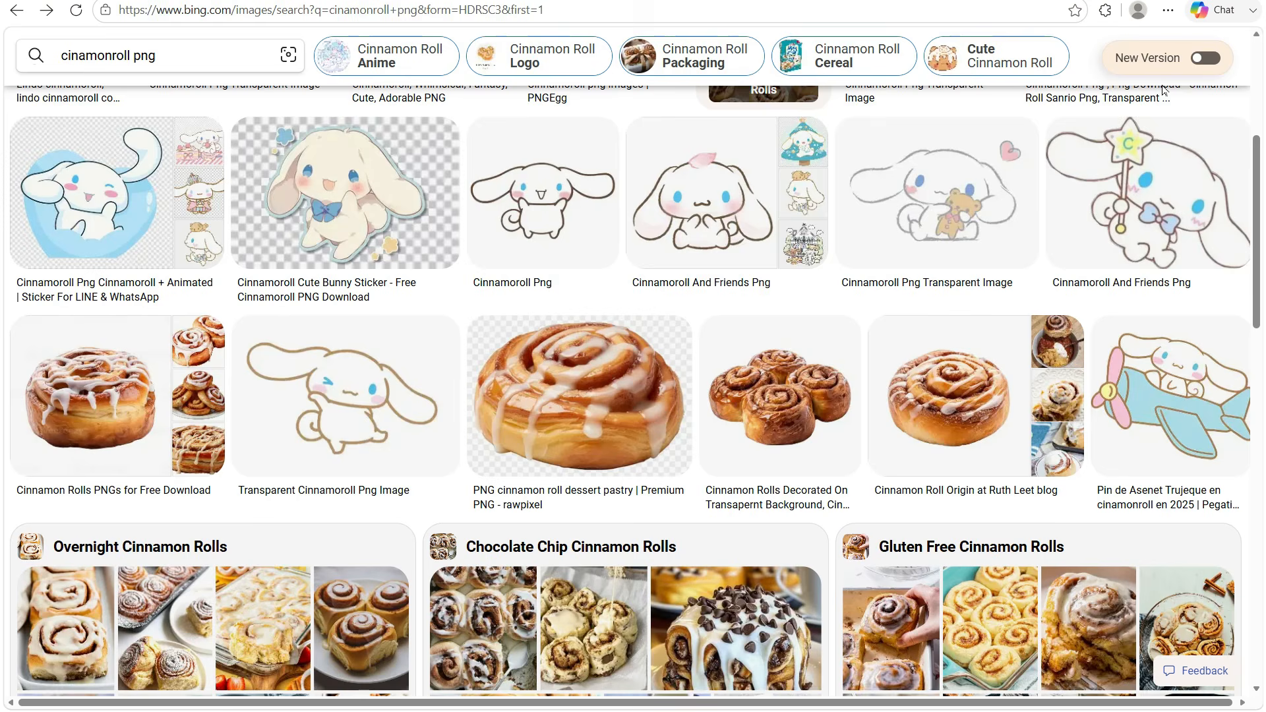
# Open the transparent Cinnamoroll image with the teddy bear and heart, copy it, and switch back to Canva
pyautogui.click(930, 186)
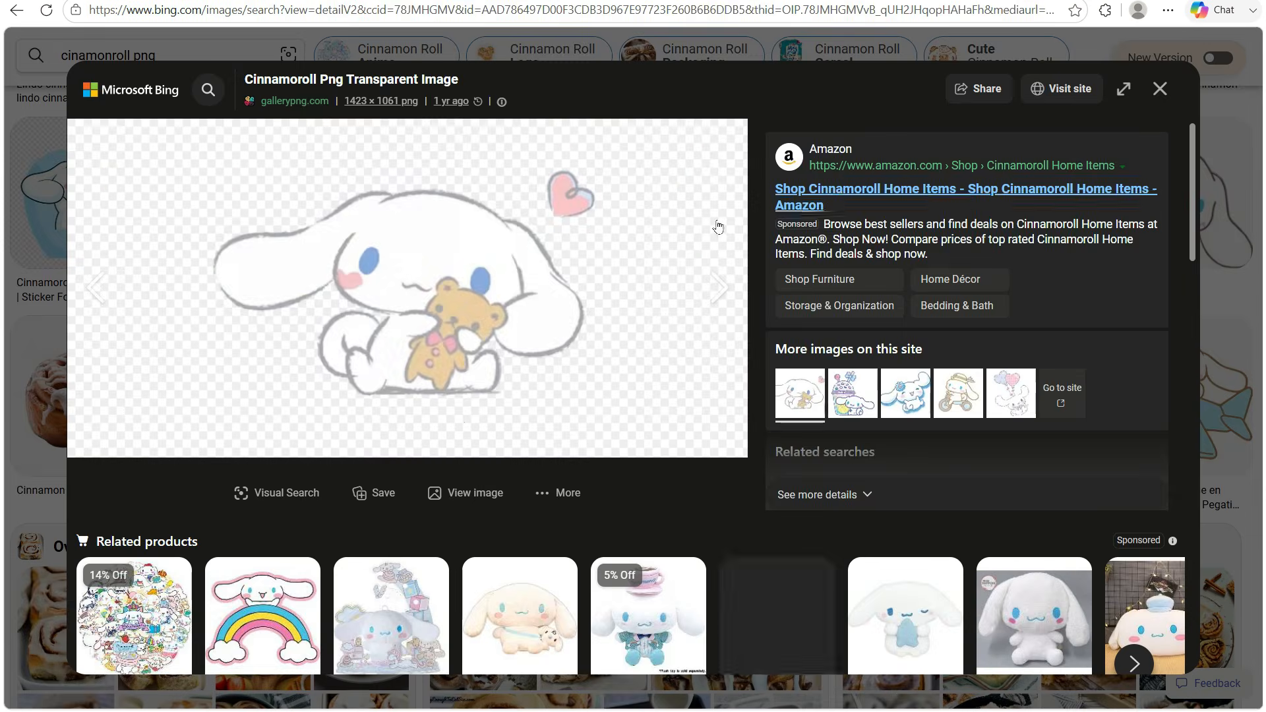
pyautogui.rightClick(443, 227)
pyautogui.press('Escape')
pyautogui.hotkey('alt', 'Tab')
# Paste the copied Cinnamoroll image onto page 6, shrink it, and place it over the panel's lower-right corner
pyautogui.rightClick(825, 277)
pyautogui.click(864, 347)
pyautogui.moveTo(850, 396); pyautogui.dragTo(887, 494)
pyautogui.moveTo(969, 573); pyautogui.dragTo(937, 580)
pyautogui.moveTo(831, 567); pyautogui.dragTo(943, 573)
pyautogui.click(1051, 519)
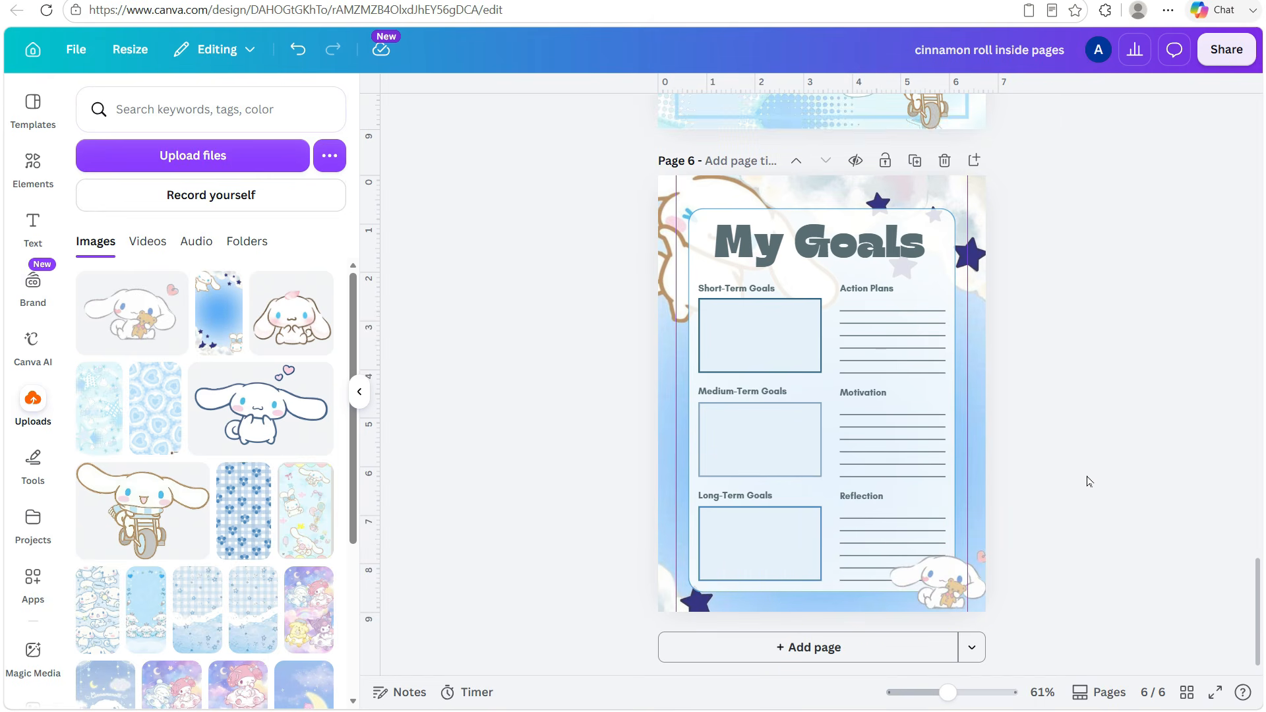
# Hide the uploads list and go back to the 2026 Calendar on page 1 to review the pages
pyautogui.click(359, 392)
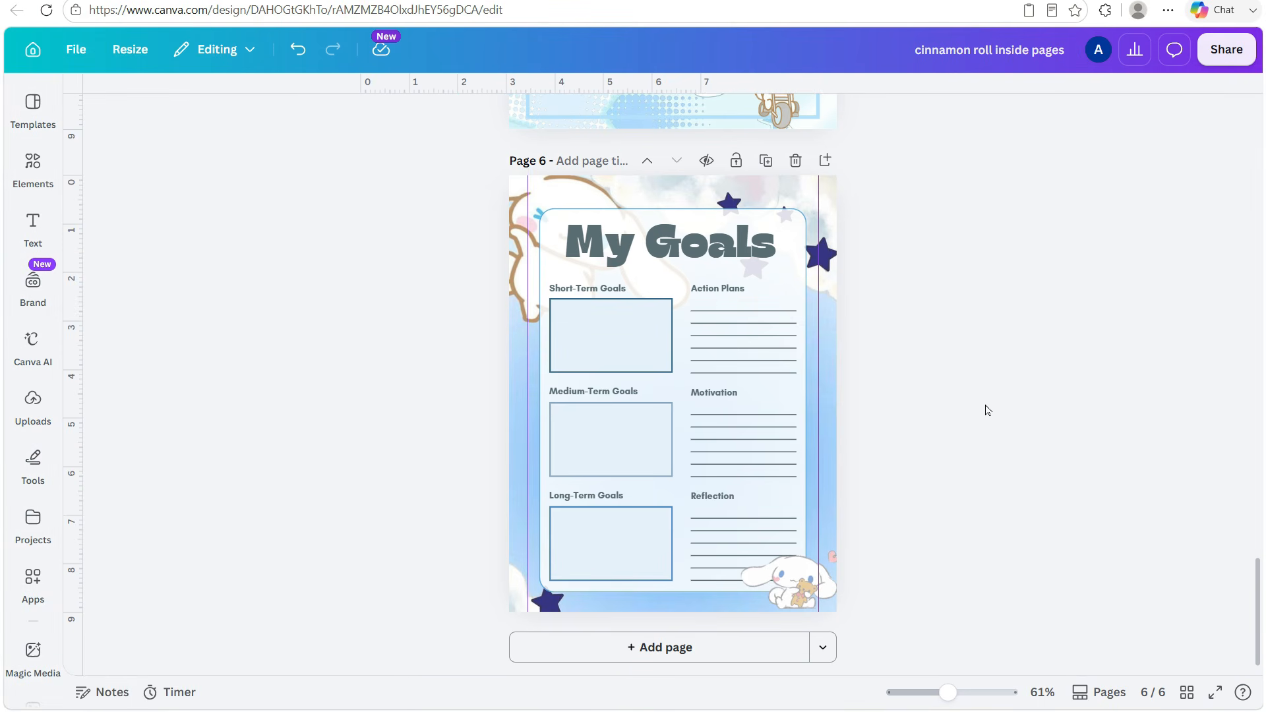
pyautogui.scroll(2, 968, 454)
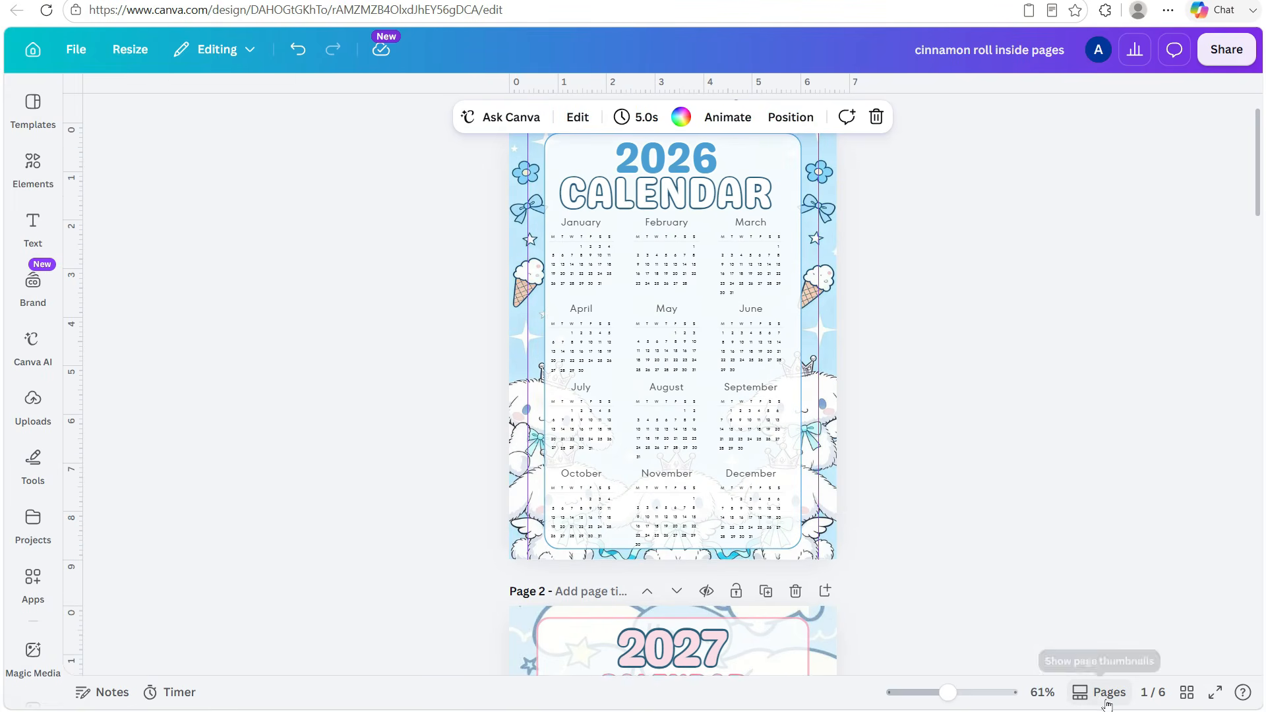
# Check all the pages in the grid overview and add a blank page 7 after the My Goals page
pyautogui.click(1186, 692)
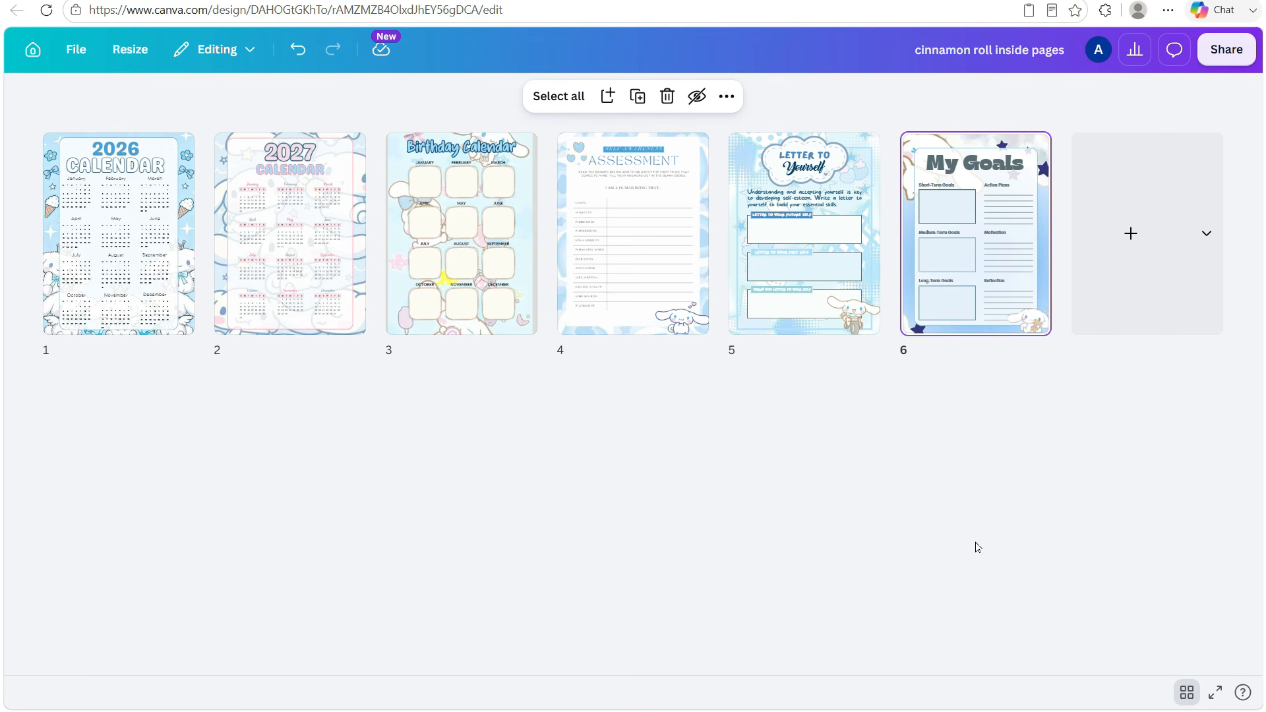
pyautogui.click(1187, 692)
pyautogui.click(650, 657)
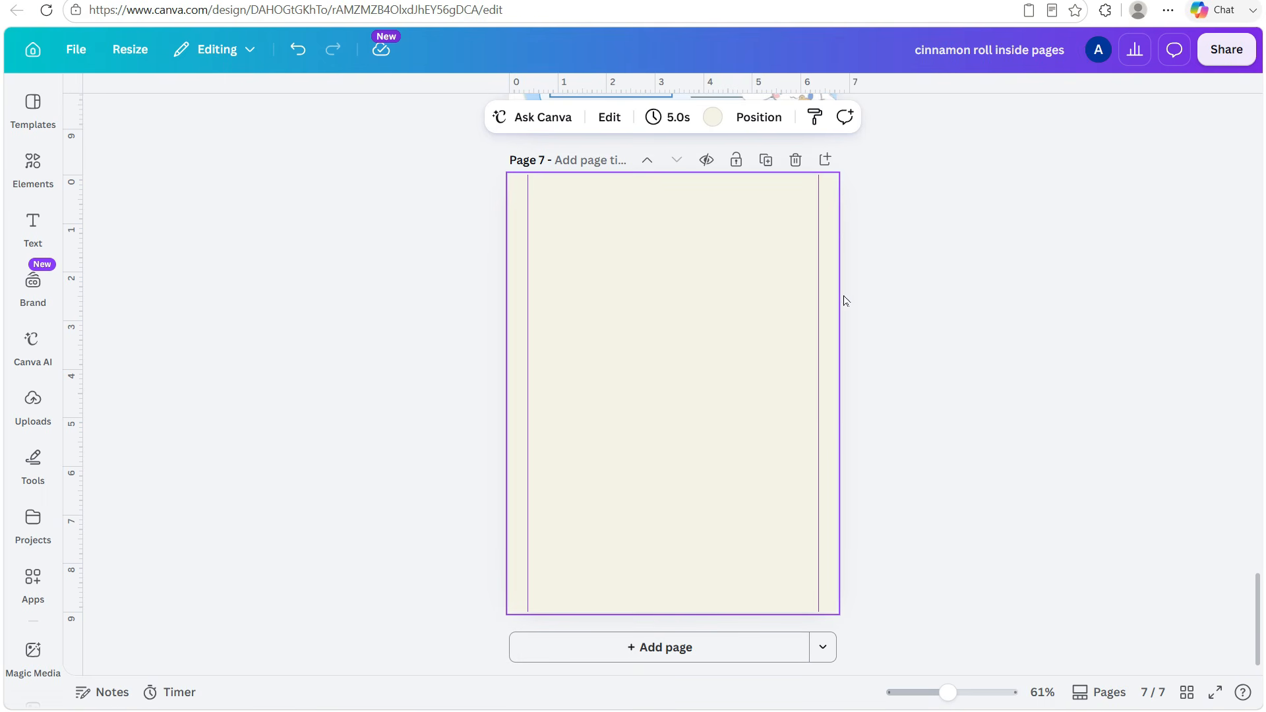
# Search the templates for "bucket list" and apply the Blue And Yellow Playful Beach To Do List template to page 7
pyautogui.click(36, 109)
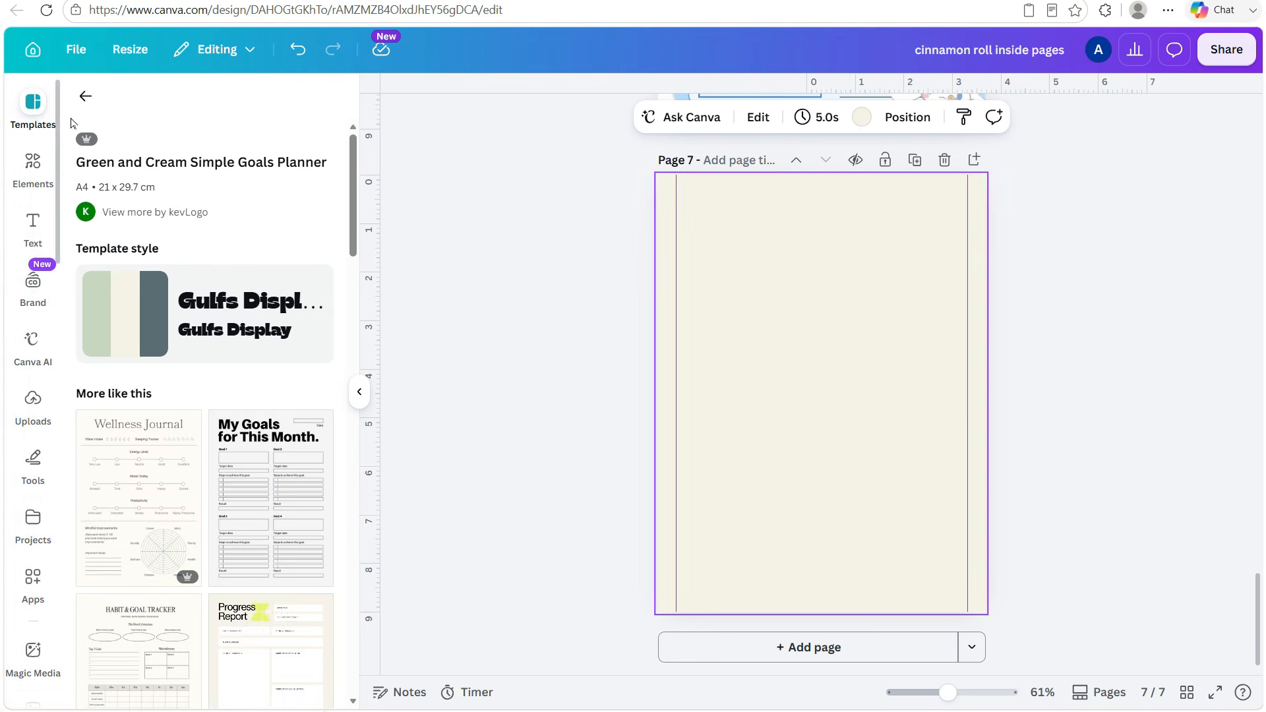
pyautogui.click(85, 96)
pyautogui.moveTo(237, 110); pyautogui.dragTo(90, 110)
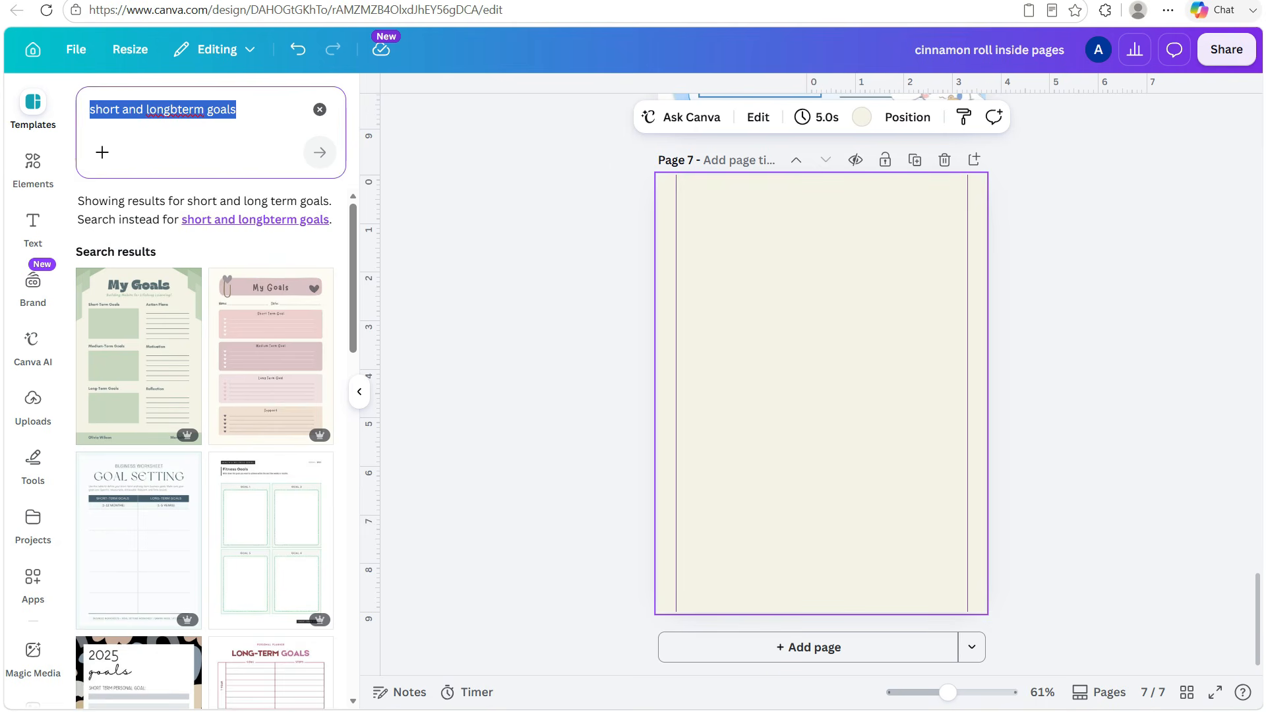
pyautogui.write('buc')
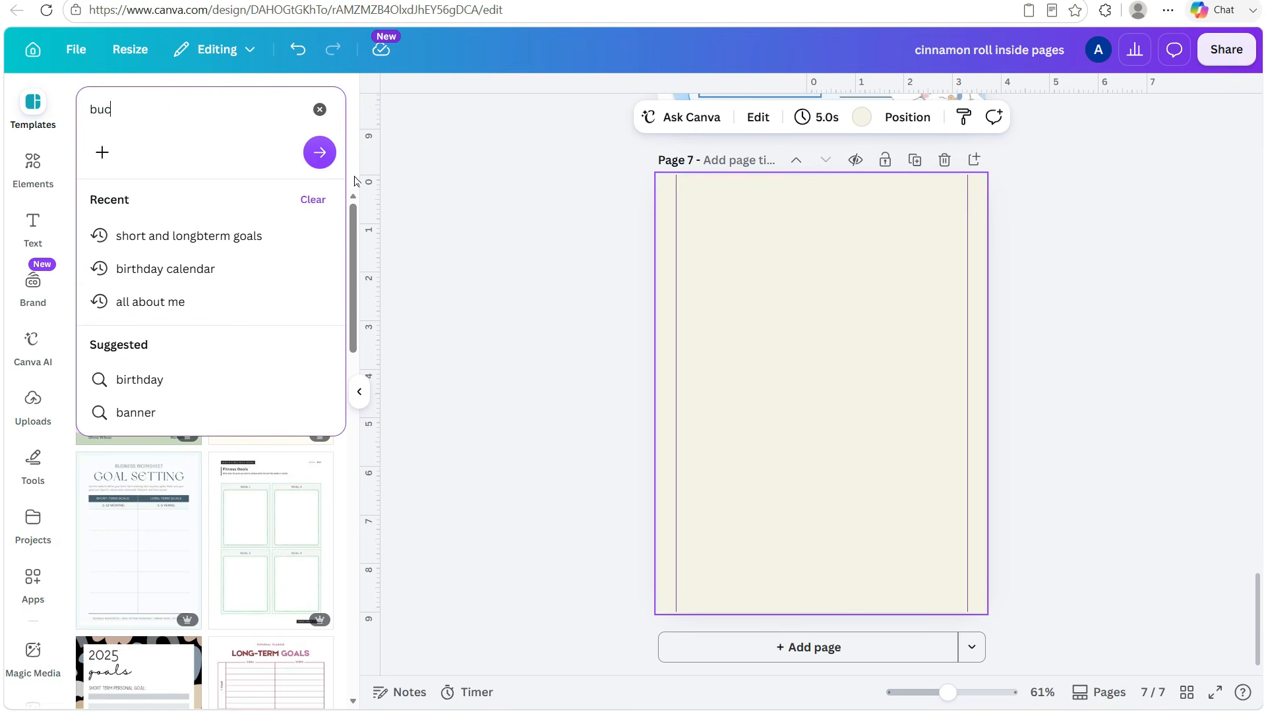
pyautogui.write('ket')
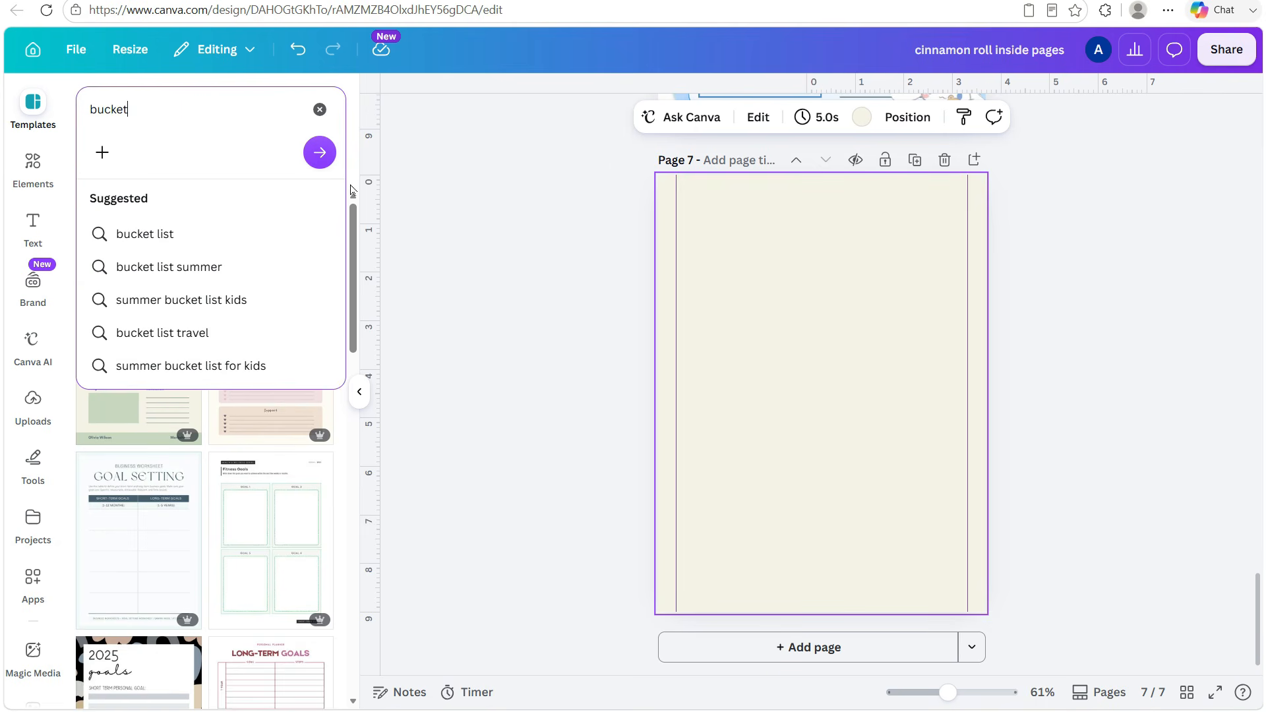
pyautogui.click(145, 234)
pyautogui.click(137, 360)
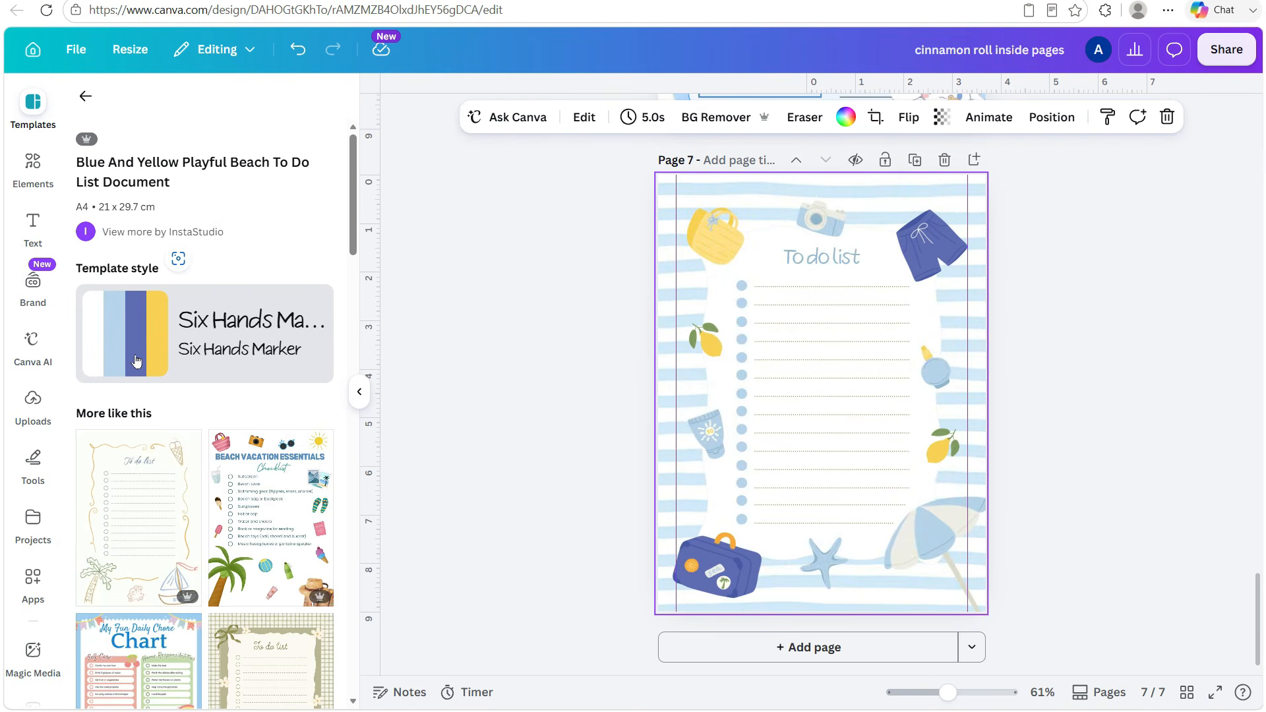
# Delete all the beach illustrations from page 7, including the shorts, camera, bag, lemons, suitcase, starfish, umbrella and bottles, keeping the striped background and list
pyautogui.click(940, 258)
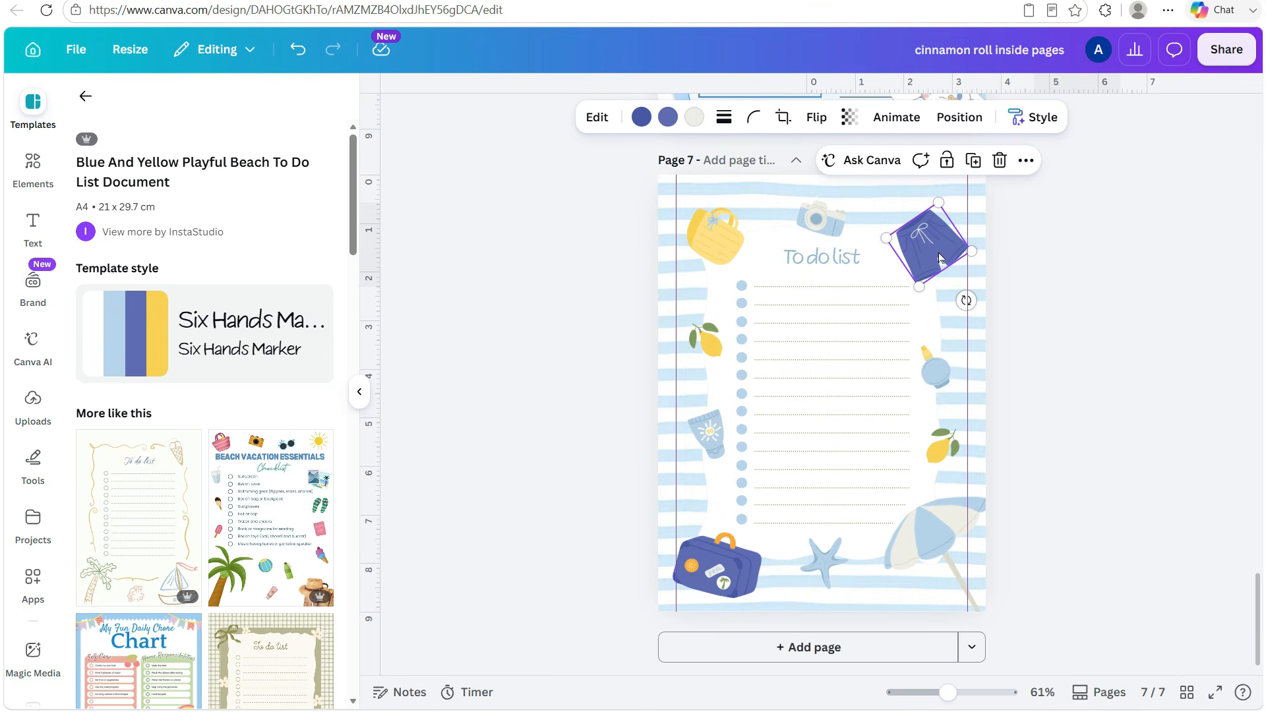
pyautogui.press('Delete')
pyautogui.click(821, 219)
pyautogui.press('Delete')
pyautogui.click(718, 235)
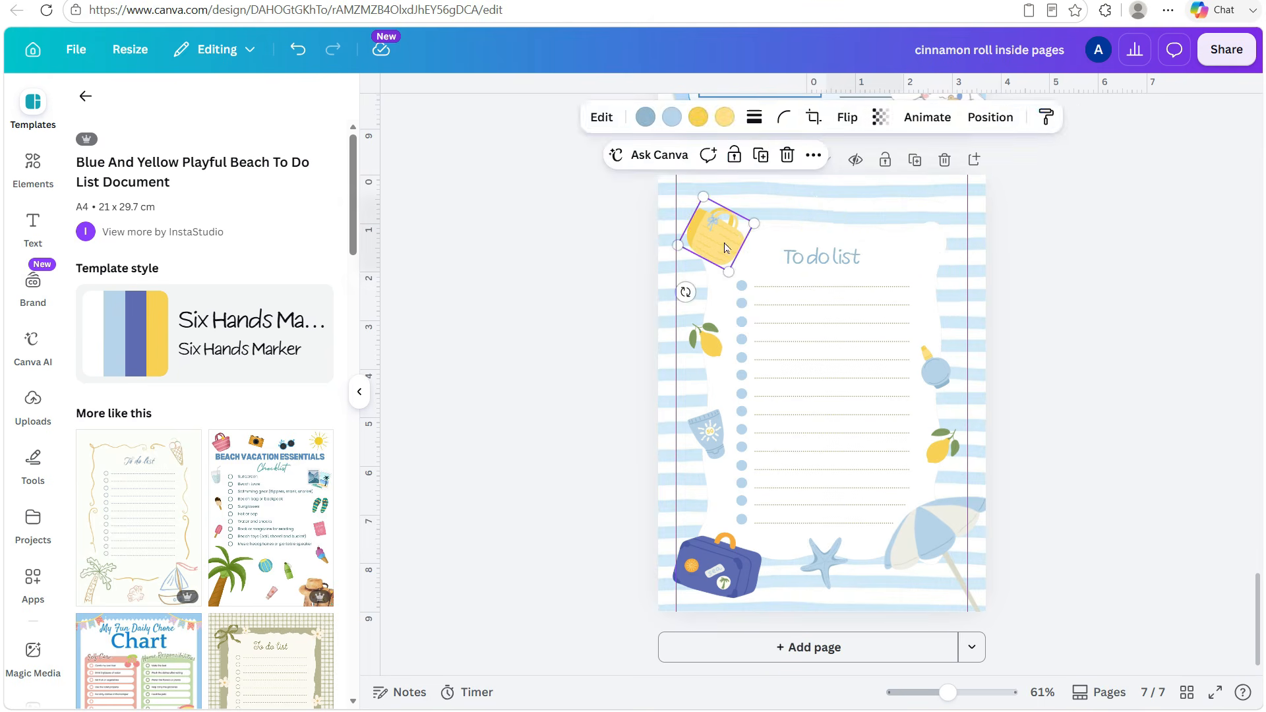
pyautogui.press('Delete')
pyautogui.click(718, 349)
pyautogui.press('Delete')
pyautogui.click(717, 566)
pyautogui.press('Delete')
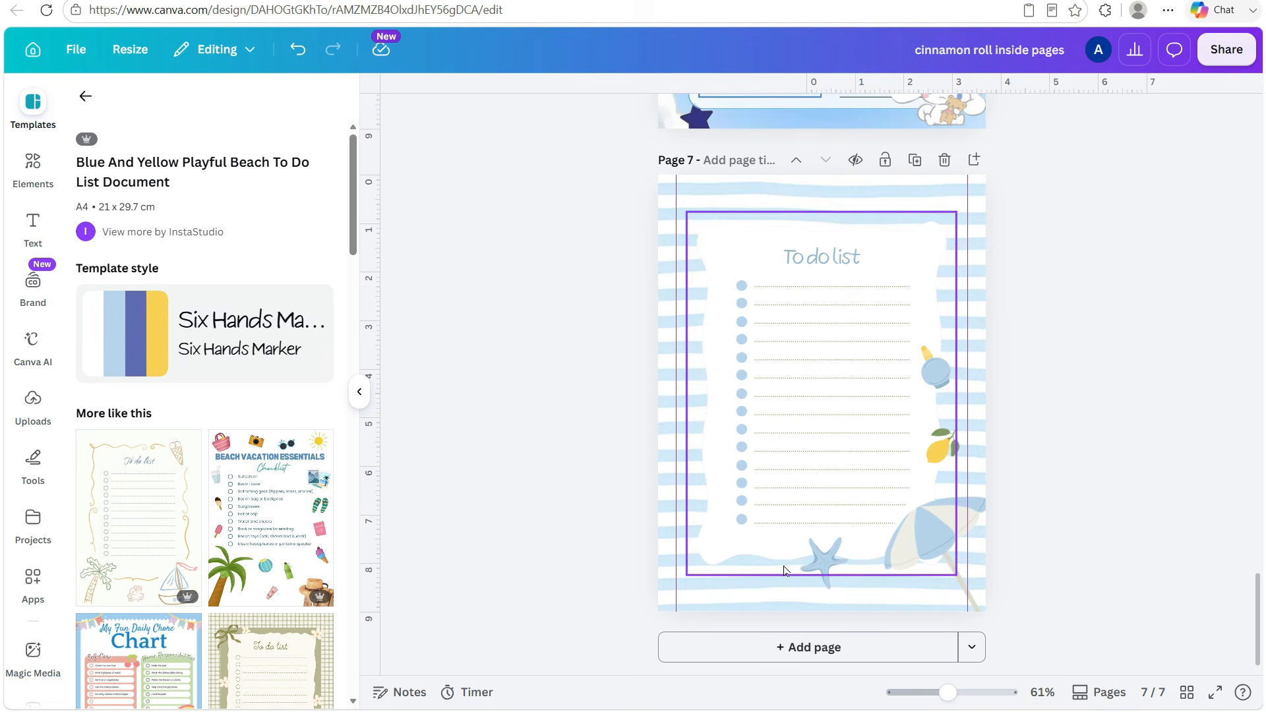
pyautogui.click(817, 565)
pyautogui.press('Delete')
pyautogui.click(933, 536)
pyautogui.press('Delete')
pyautogui.click(943, 447)
pyautogui.press('Delete')
pyautogui.click(940, 380)
pyautogui.press('Delete')
# Replace the "To do list" heading with "Bucket List" and enlarge it above the checklist lines
pyautogui.doubleClick(822, 255)
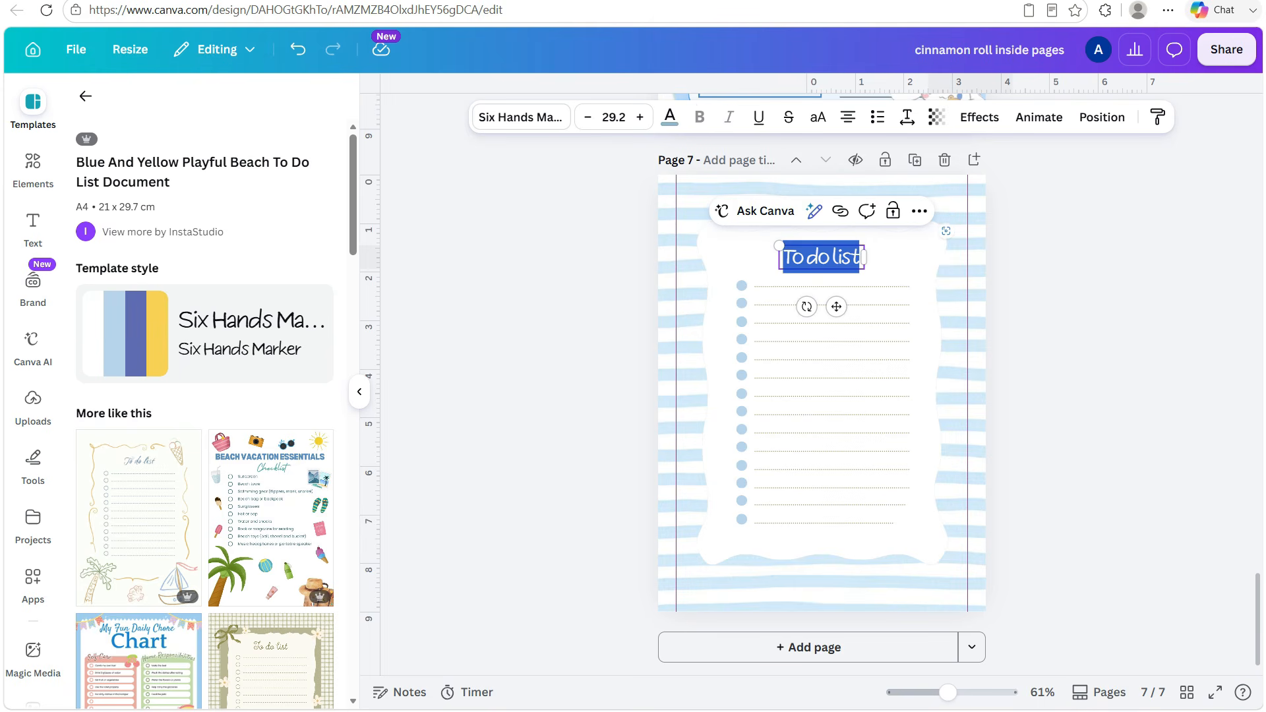
pyautogui.write('Bucket')
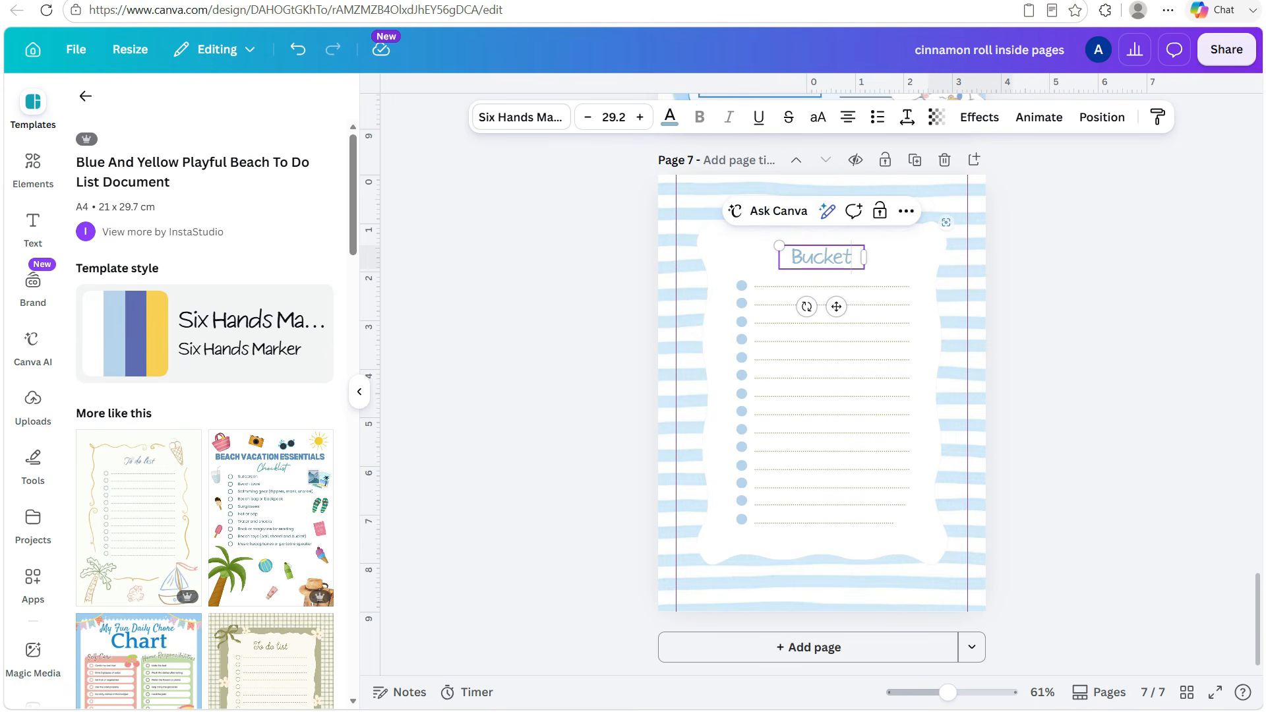
pyautogui.write(' List')
pyautogui.click(1066, 300)
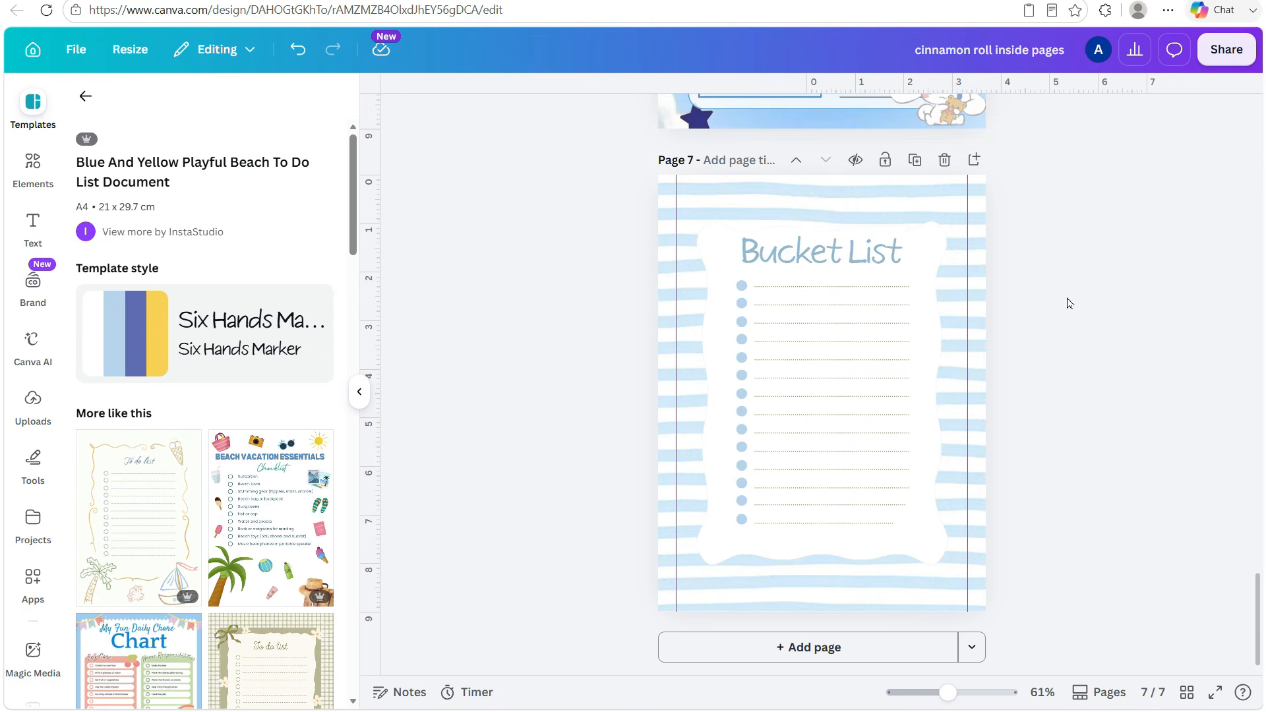
# Switch to the Bing image results, open the Cinnamoroll in a blue airplane, copy that image, and return to Canva
pyautogui.hotkey('ctrl', 'Tab')
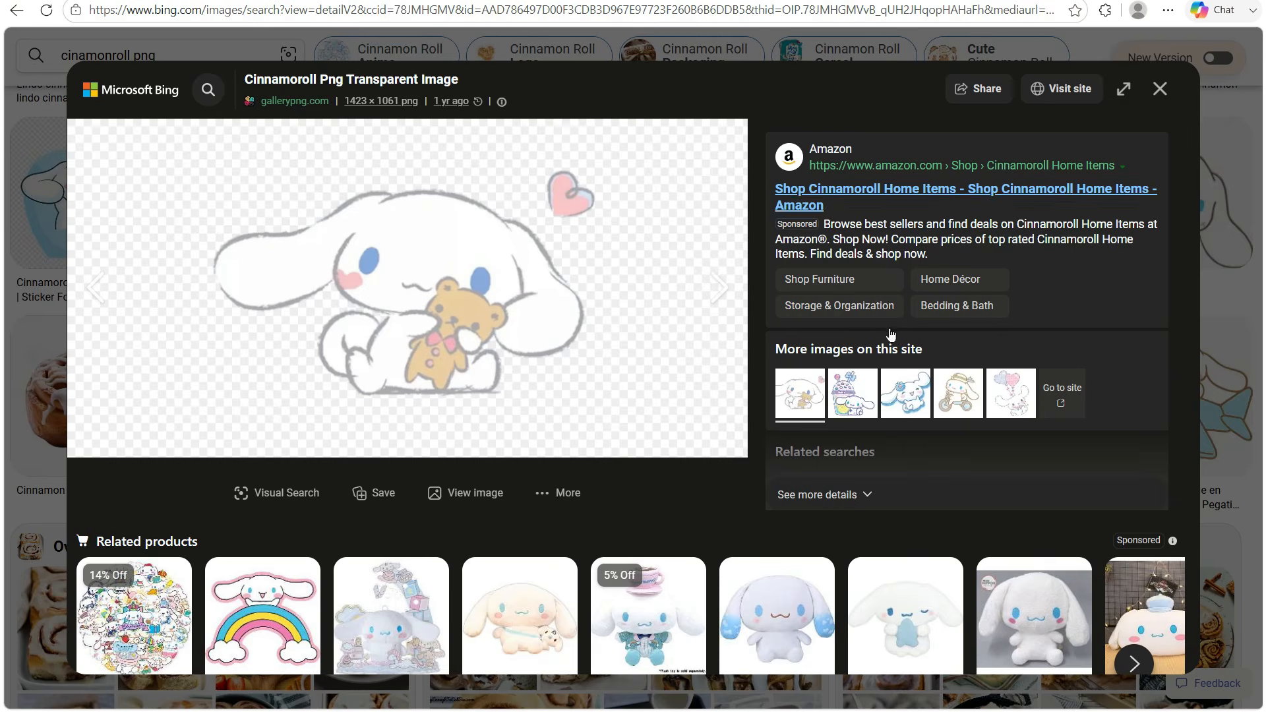
pyautogui.click(1148, 95)
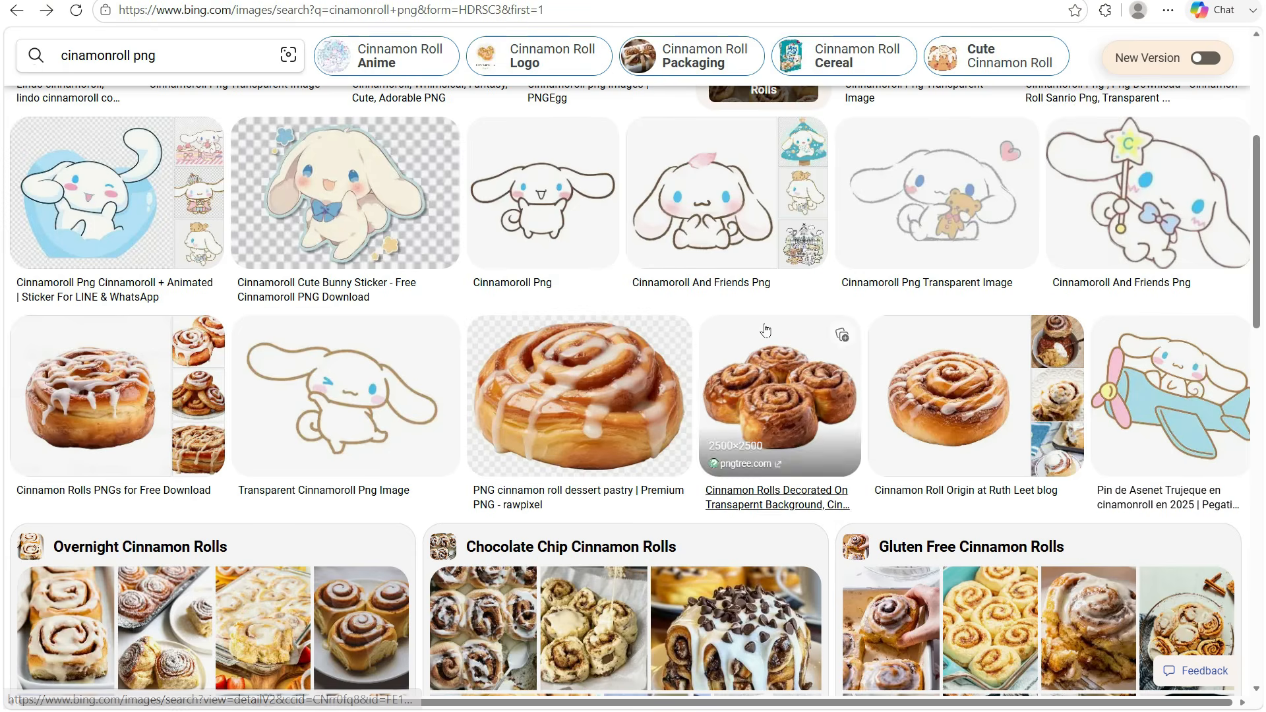
pyautogui.click(1125, 377)
pyautogui.rightClick(460, 252)
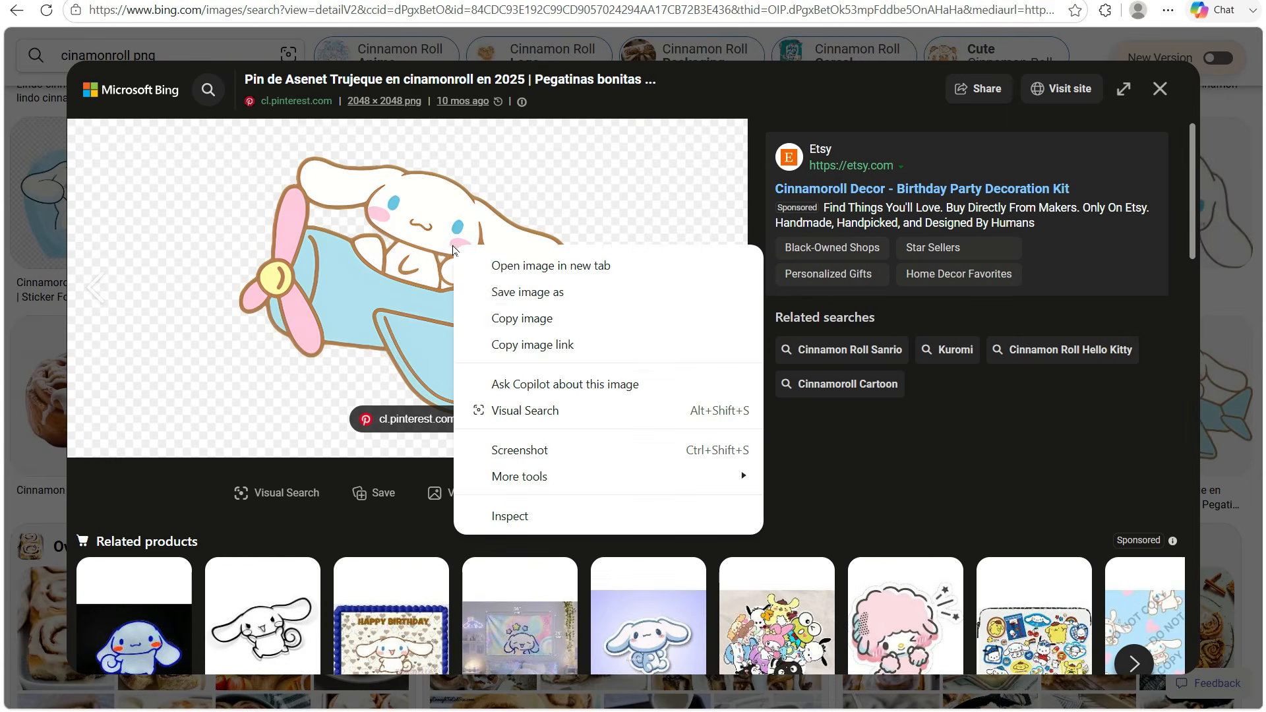
pyautogui.click(524, 322)
pyautogui.hotkey('alt', 'Tab')
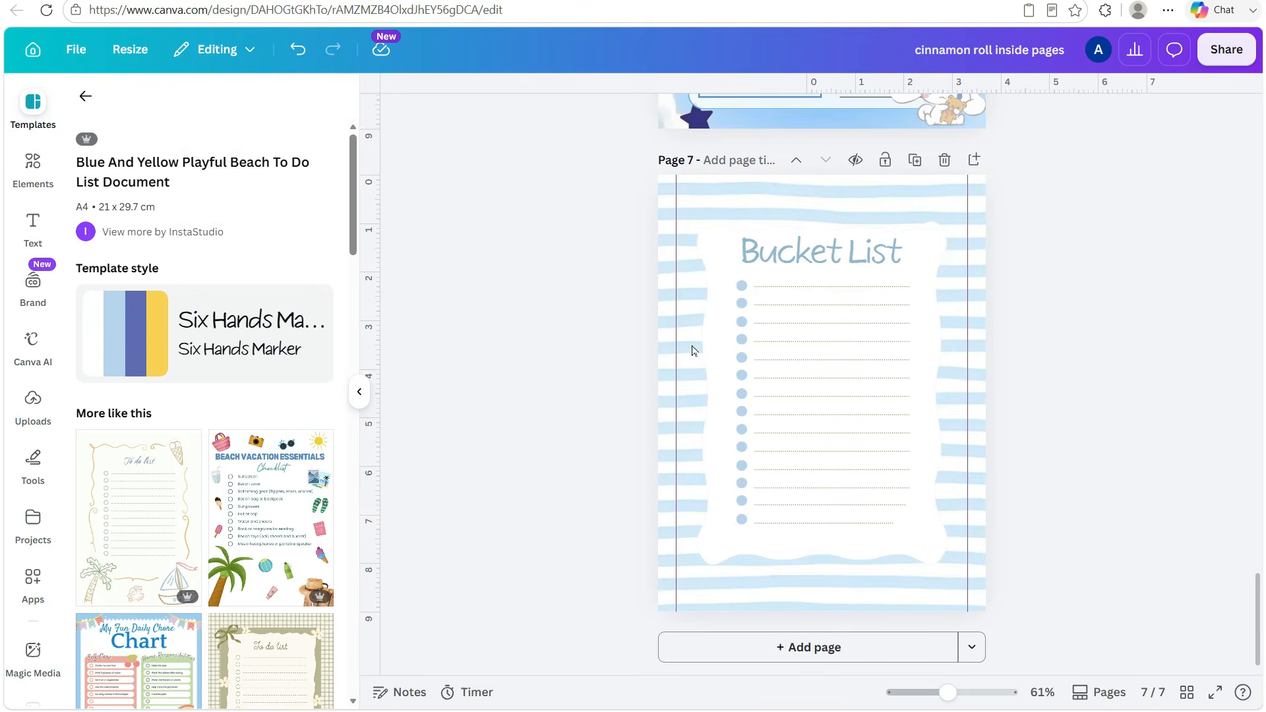
# Paste the airplane Cinnamoroll onto page 7, shrink and tilt it, and place it in the page's lower-right corner
pyautogui.rightClick(824, 378)
pyautogui.click(874, 381)
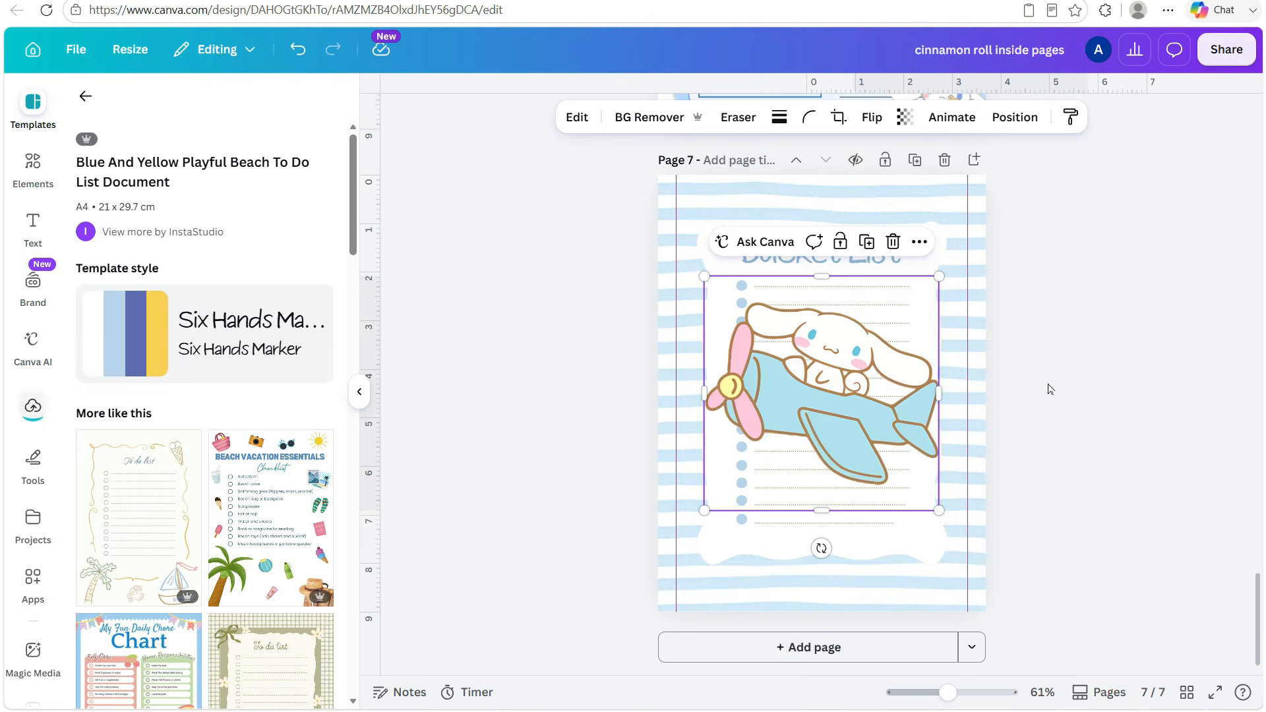
pyautogui.moveTo(938, 277); pyautogui.dragTo(805, 410)
pyautogui.moveTo(763, 457); pyautogui.dragTo(927, 555)
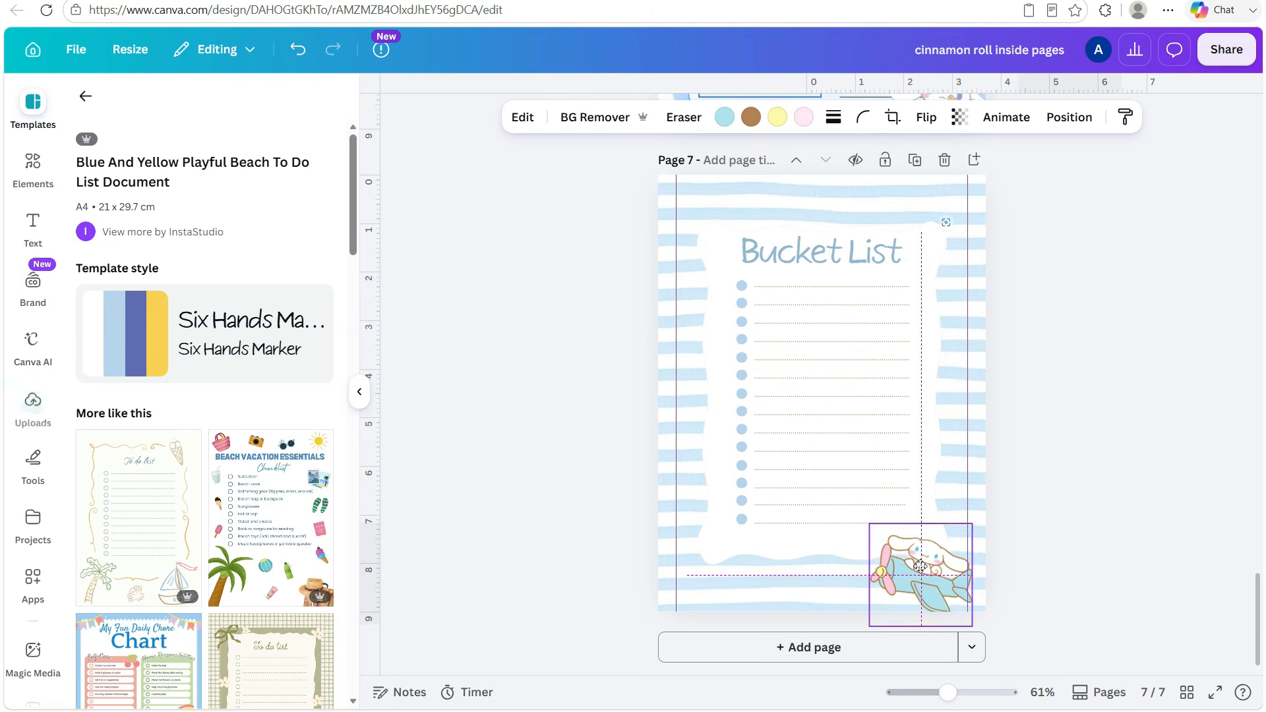
pyautogui.press('Escape')
# Search the graphics for "kawaii" and add the star fireworks graphic to the Bucket List page
pyautogui.click(32, 163)
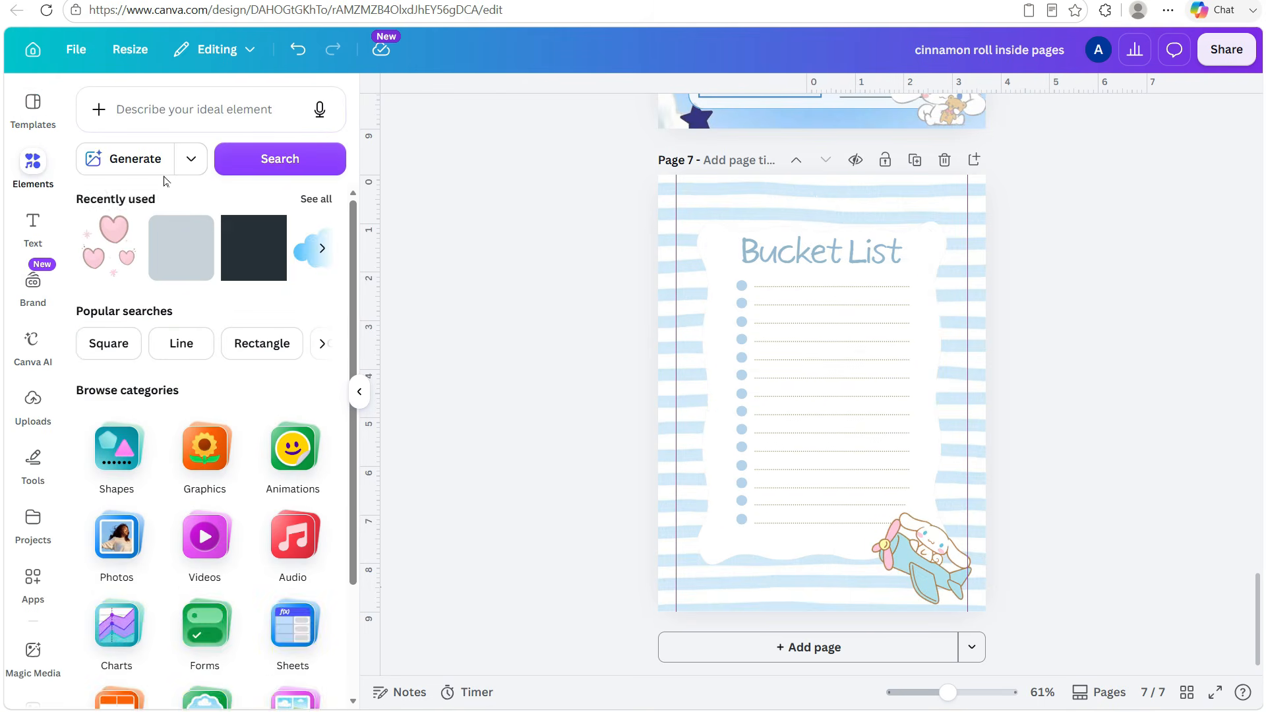
pyautogui.click(171, 118)
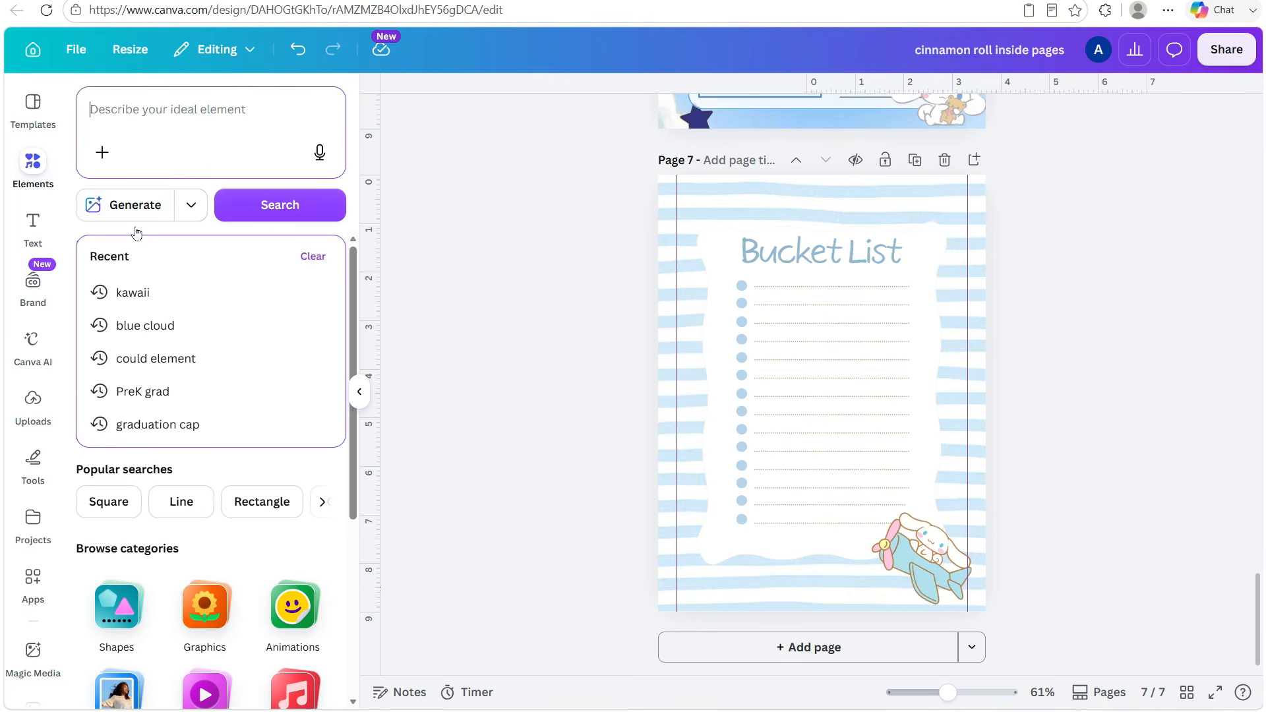
pyautogui.click(136, 304)
pyautogui.click(310, 285)
pyautogui.scroll(-5, 281, 473)
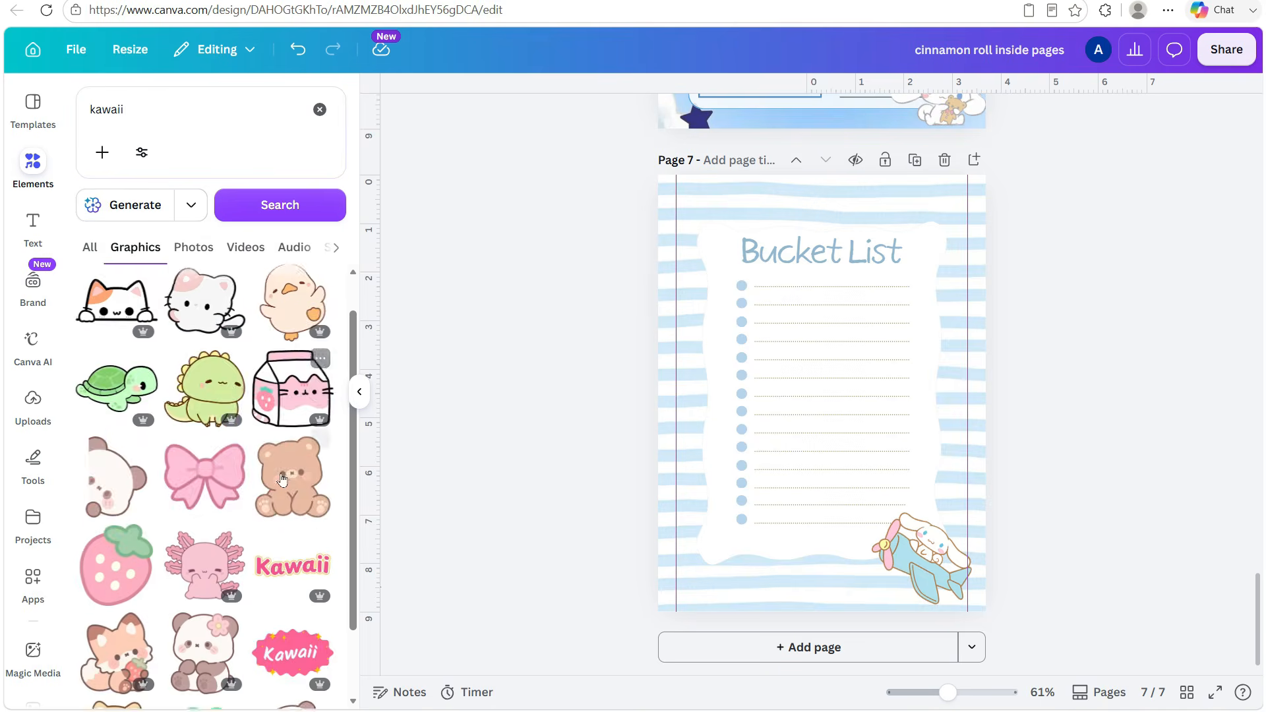
pyautogui.scroll(-8, 281, 473)
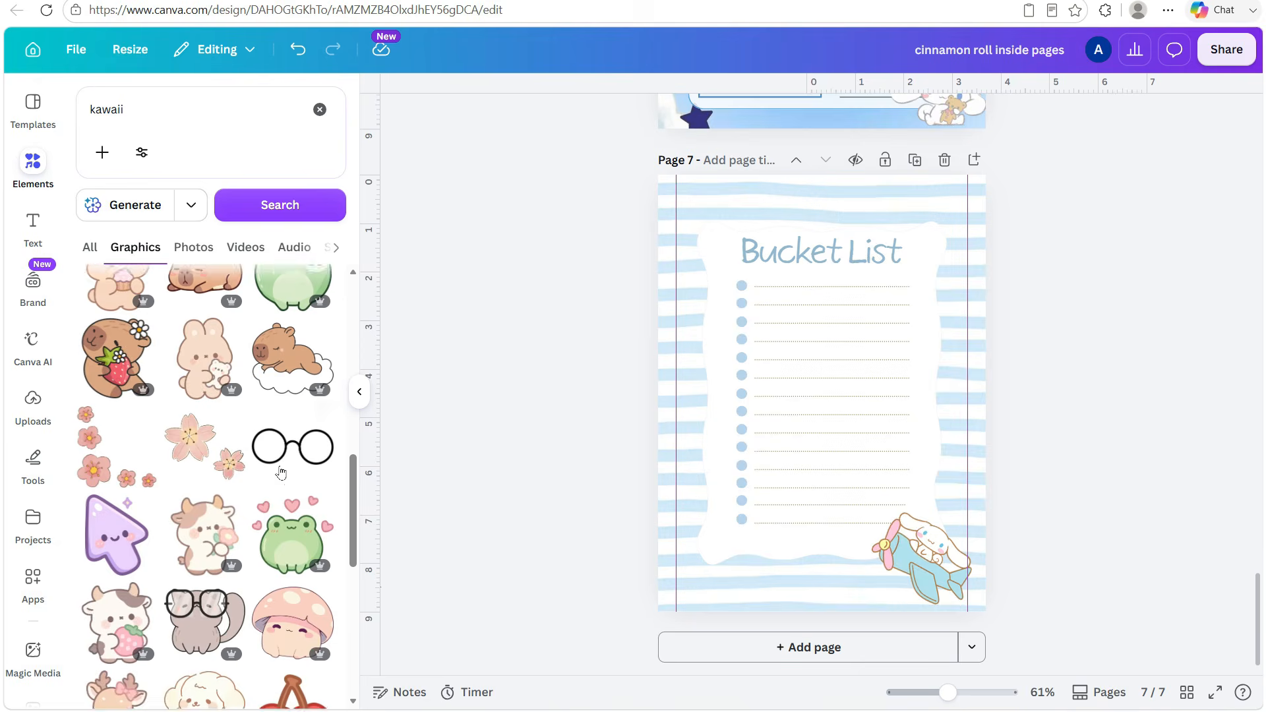
pyautogui.click(282, 419)
# Recolor the fireworks graphic with light pink streaks and light blue stars to match the page
pyautogui.click(668, 116)
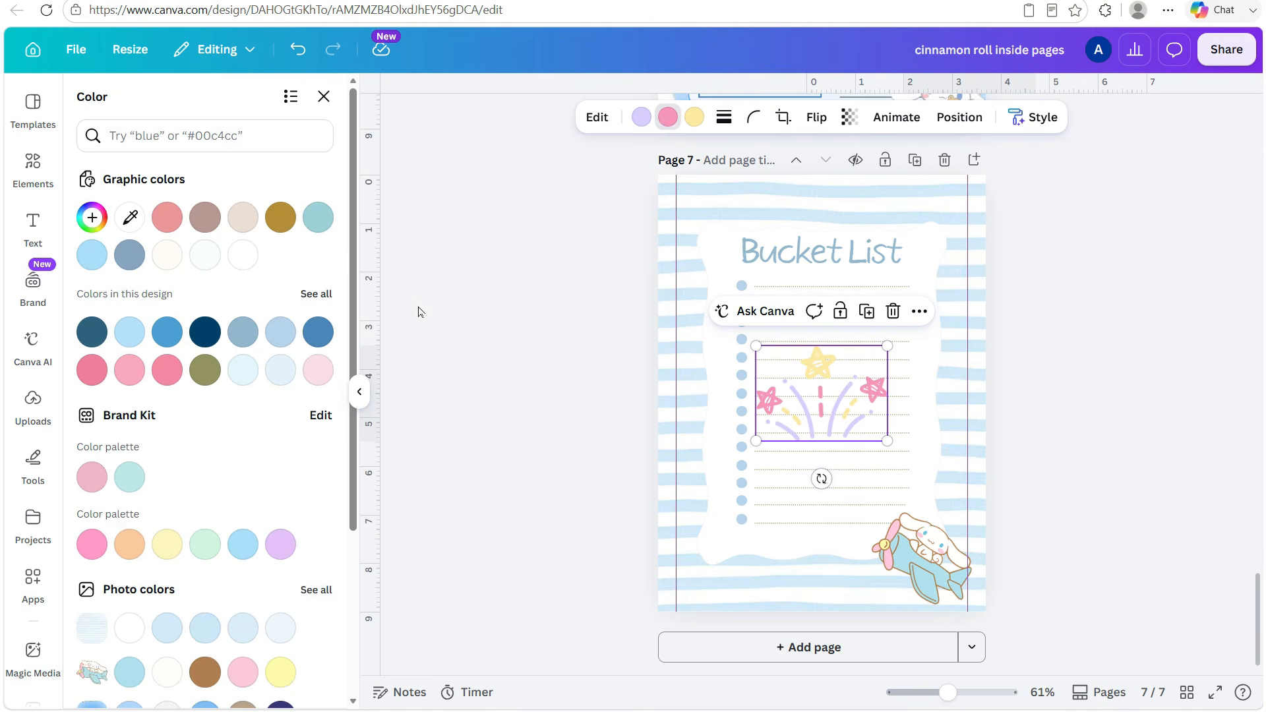
pyautogui.click(317, 331)
pyautogui.click(644, 119)
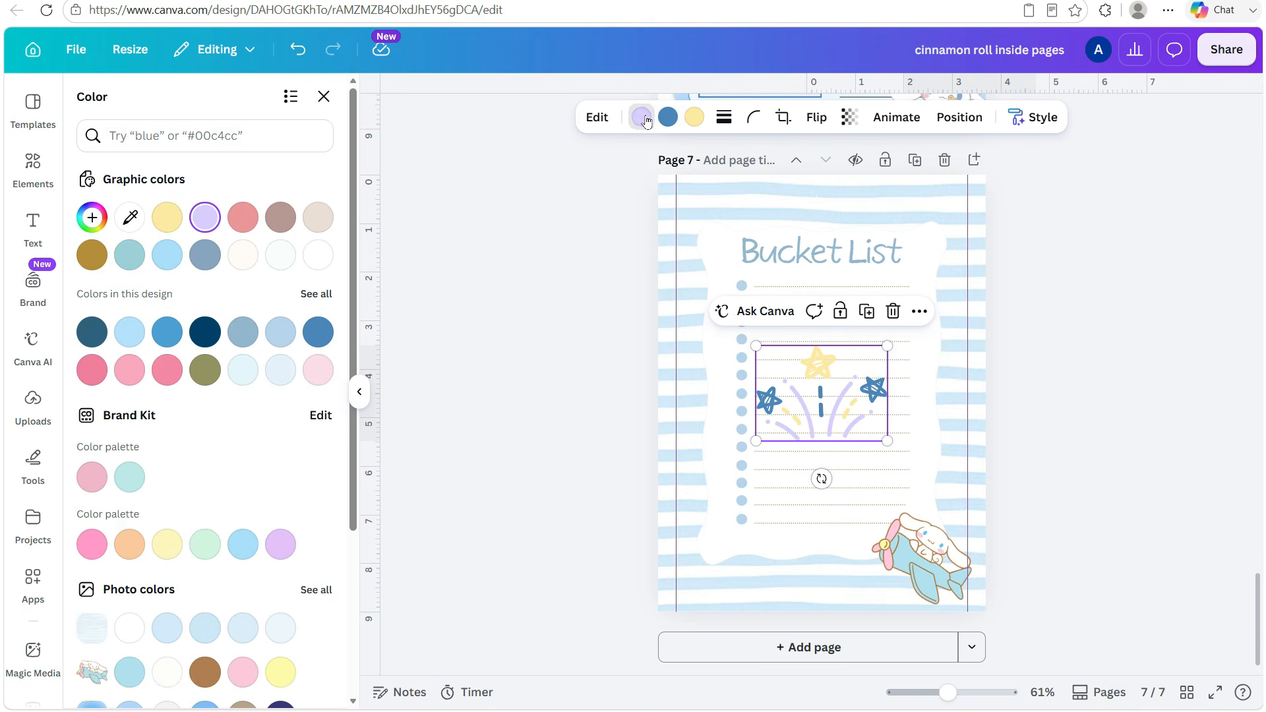
pyautogui.click(167, 370)
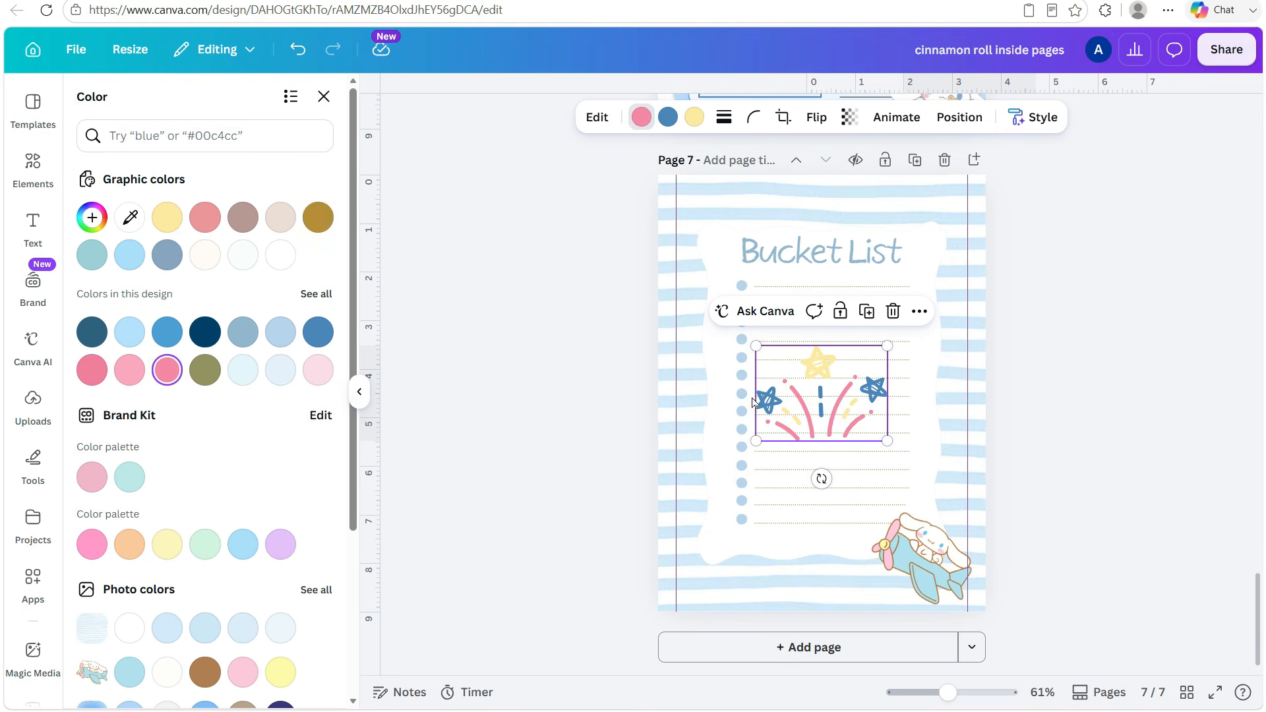
pyautogui.click(325, 375)
pyautogui.click(668, 119)
pyautogui.click(167, 331)
pyautogui.click(280, 331)
# Shrink the fireworks graphic, move it to the page's upper-left corner, and rotate it diagonally
pyautogui.moveTo(755, 439); pyautogui.dragTo(668, 259)
pyautogui.moveTo(737, 295); pyautogui.dragTo(768, 141)
pyautogui.moveTo(811, 204); pyautogui.dragTo(768, 202)
pyautogui.click(1048, 289)
pyautogui.click(730, 208)
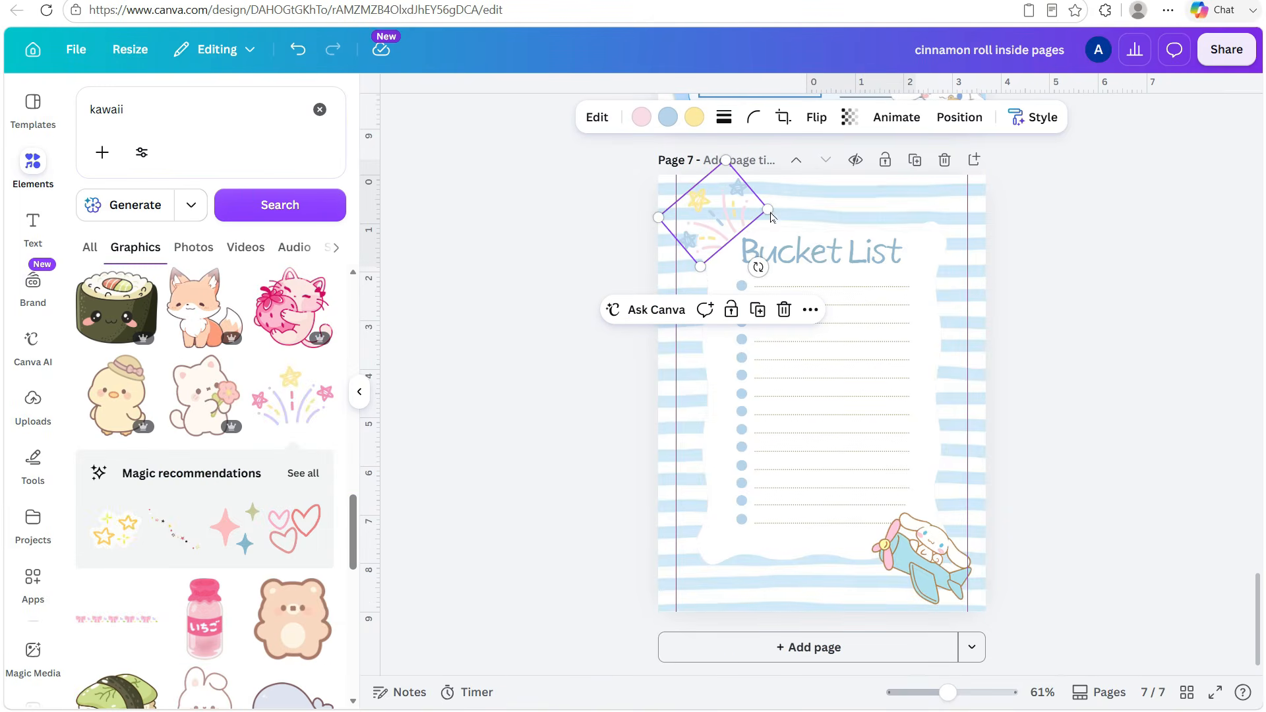
# Add the hanging star garland from the full Magic recommendations and place it in the page's upper-right corner
pyautogui.scroll(-3, 290, 376)
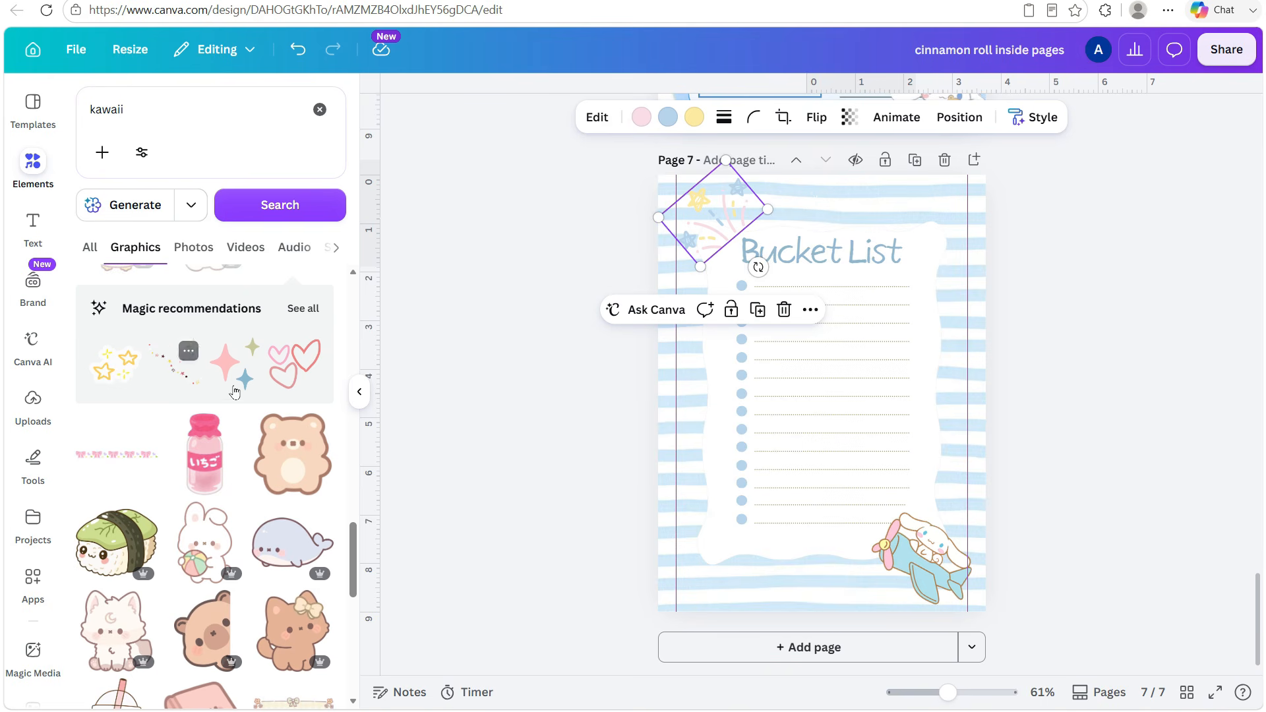
pyautogui.click(302, 308)
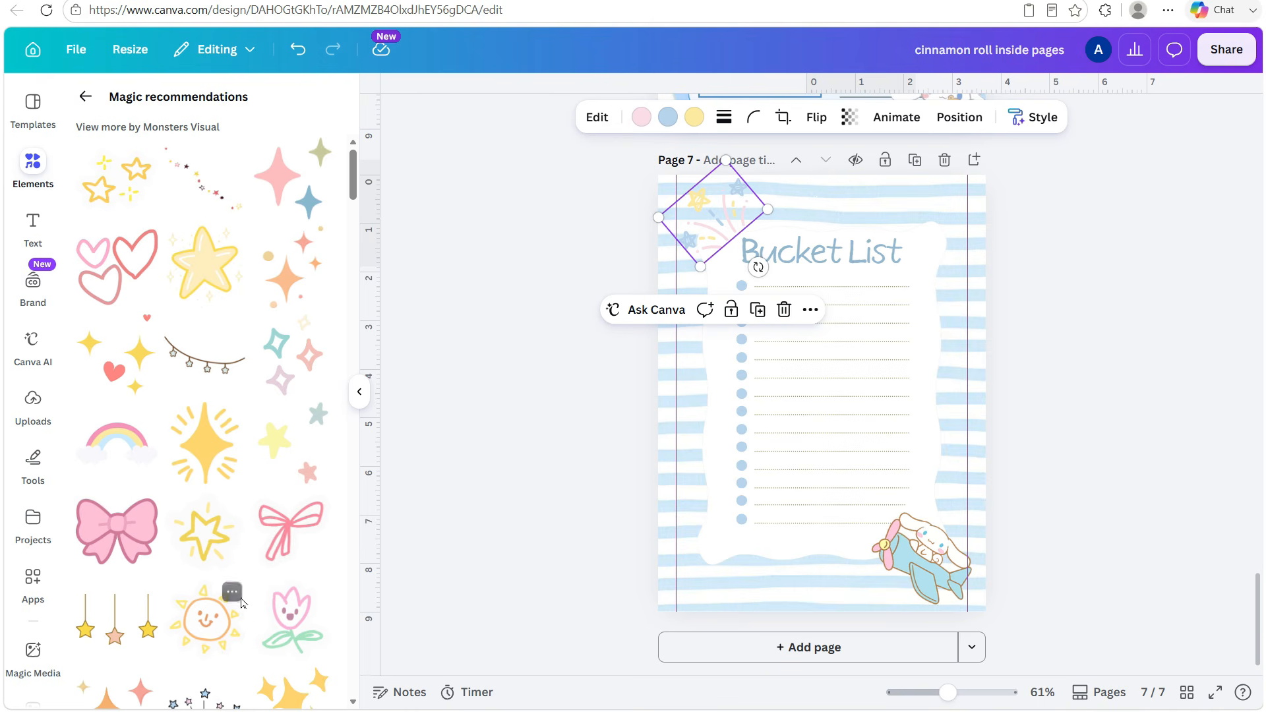
pyautogui.click(227, 354)
pyautogui.moveTo(840, 401); pyautogui.dragTo(927, 214)
pyautogui.click(1054, 274)
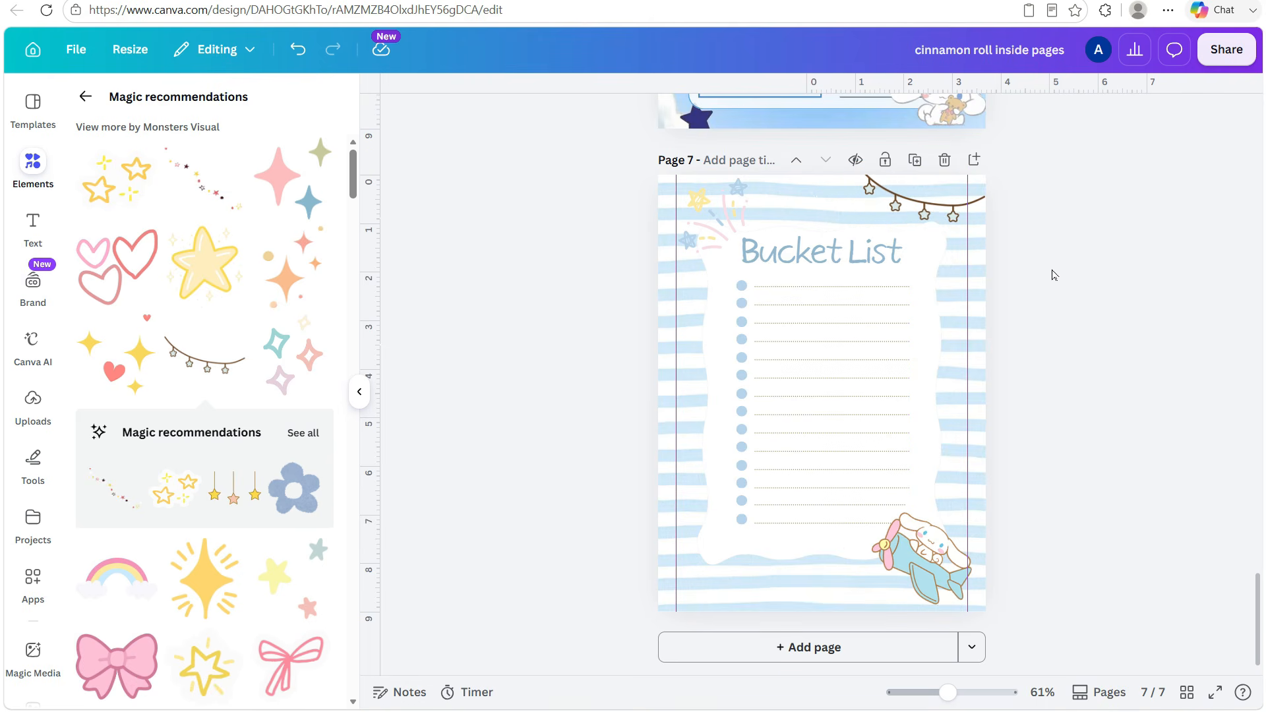
# Delete the fireworks graphic and fill the page's upper-left corner with a rotated duplicate of the star garland
pyautogui.click(745, 218)
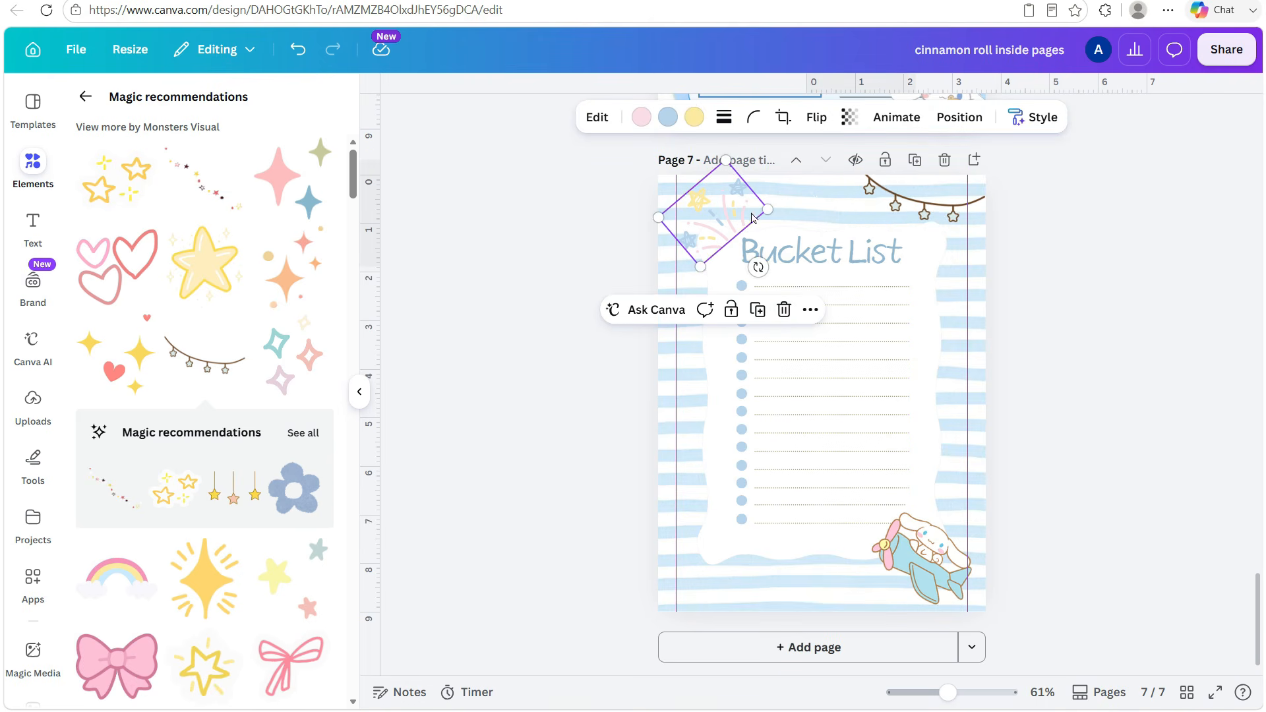
pyautogui.click(783, 309)
pyautogui.click(953, 216)
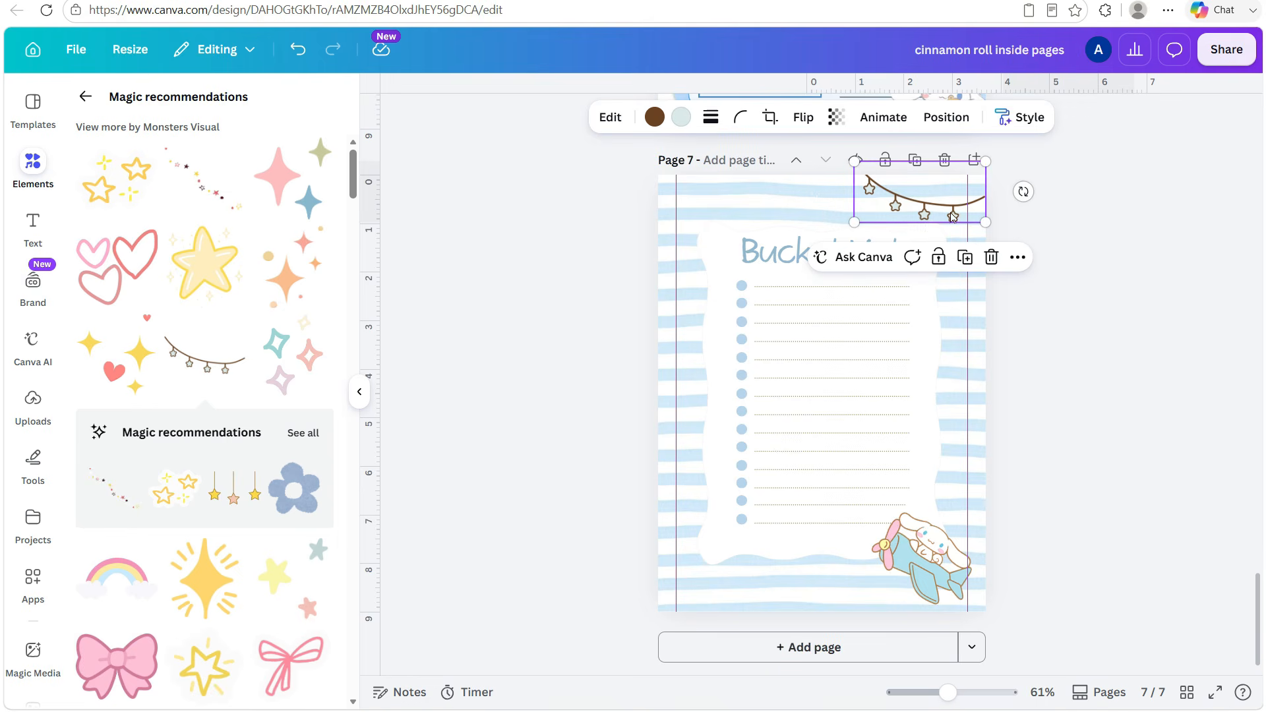
pyautogui.click(962, 259)
pyautogui.moveTo(929, 264); pyautogui.dragTo(823, 295)
pyautogui.moveTo(768, 223); pyautogui.dragTo(724, 218)
# Recolor the pink parts of the airplane Cinnamoroll to light azure (#a9def9)
pyautogui.click(948, 589)
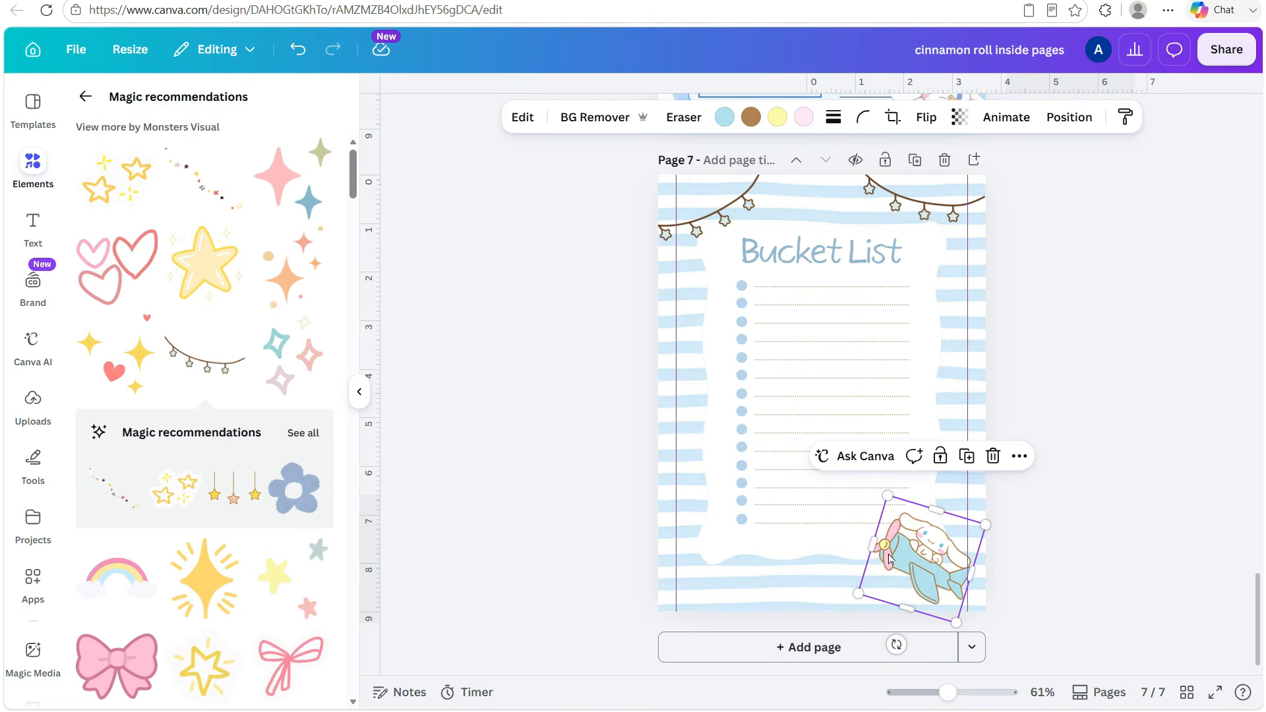
pyautogui.click(803, 119)
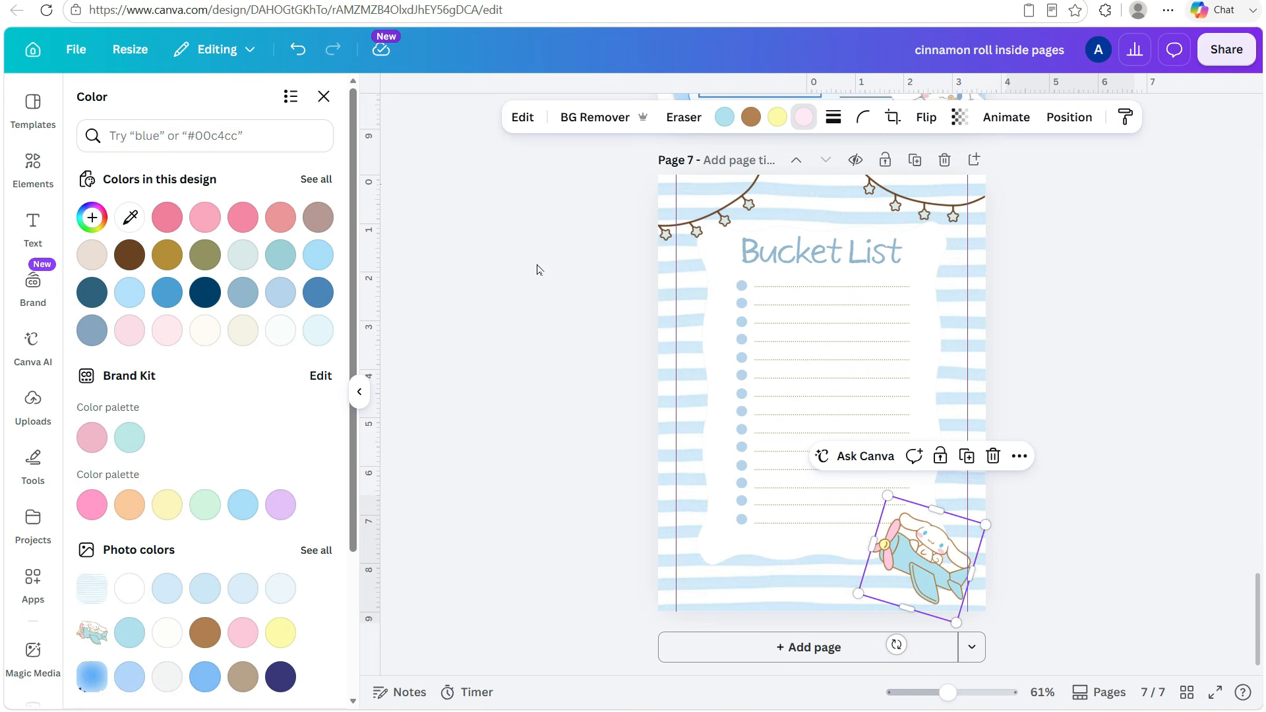
pyautogui.click(326, 257)
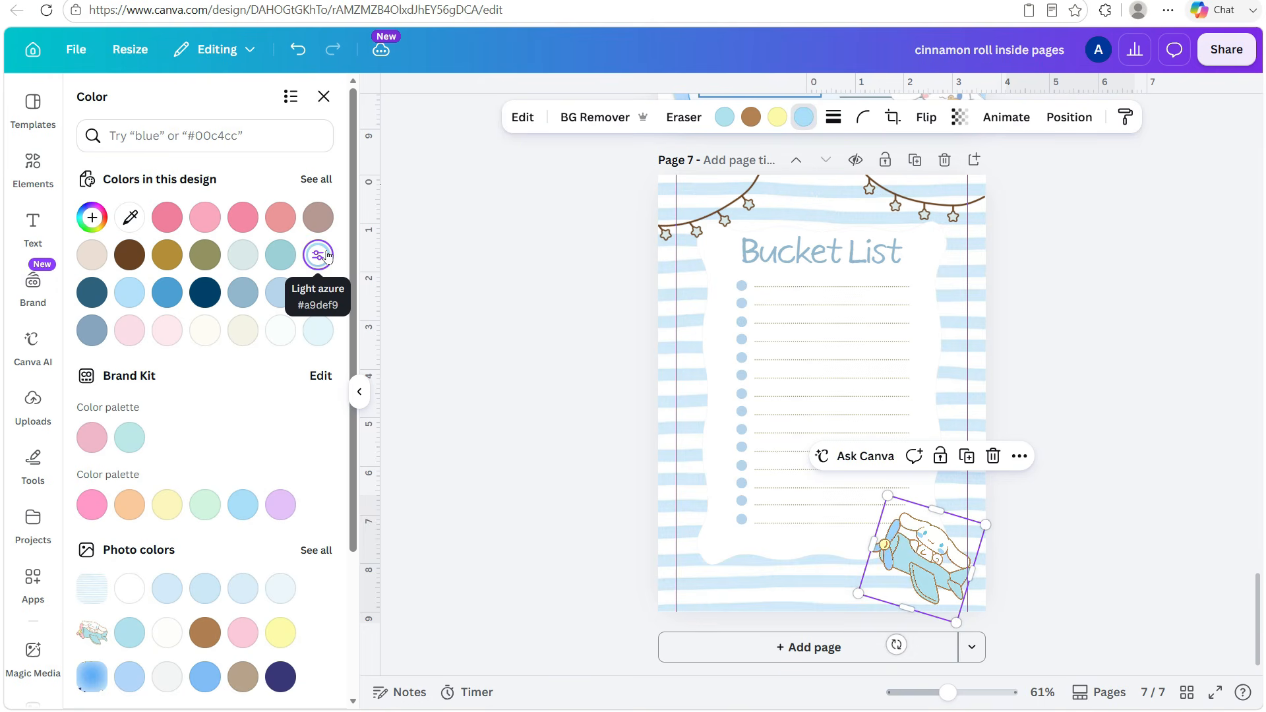
# Undo the last recolor of the airplane Cinnamoroll
pyautogui.click(303, 58)
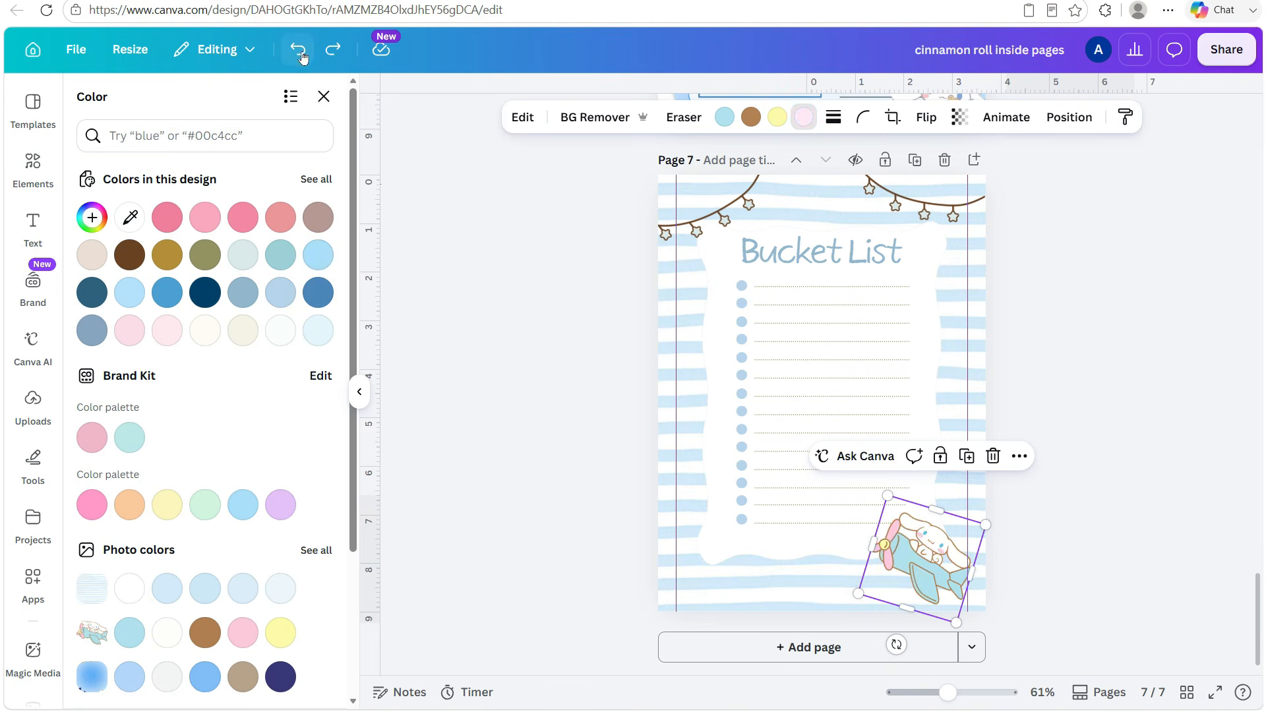
pyautogui.click(1075, 316)
# Recolor the stars of both hanging garlands on the Bucket List page to pale pink
pyautogui.click(741, 220)
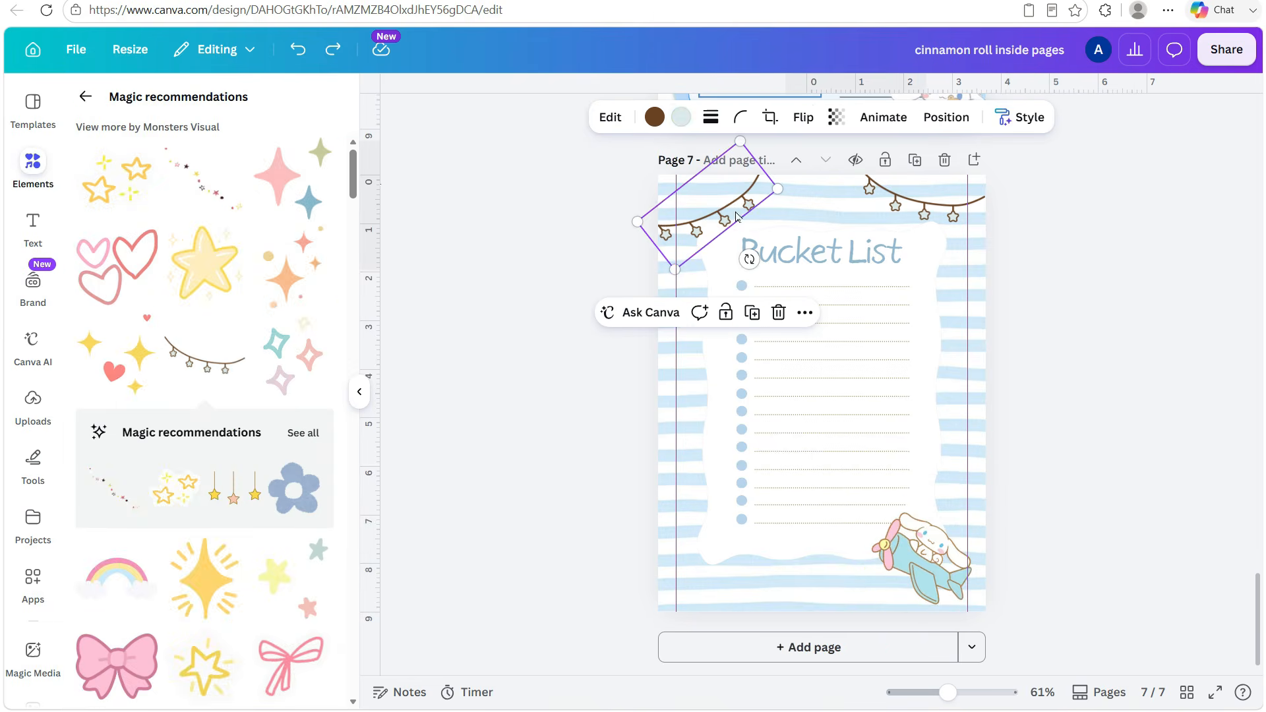
pyautogui.click(681, 119)
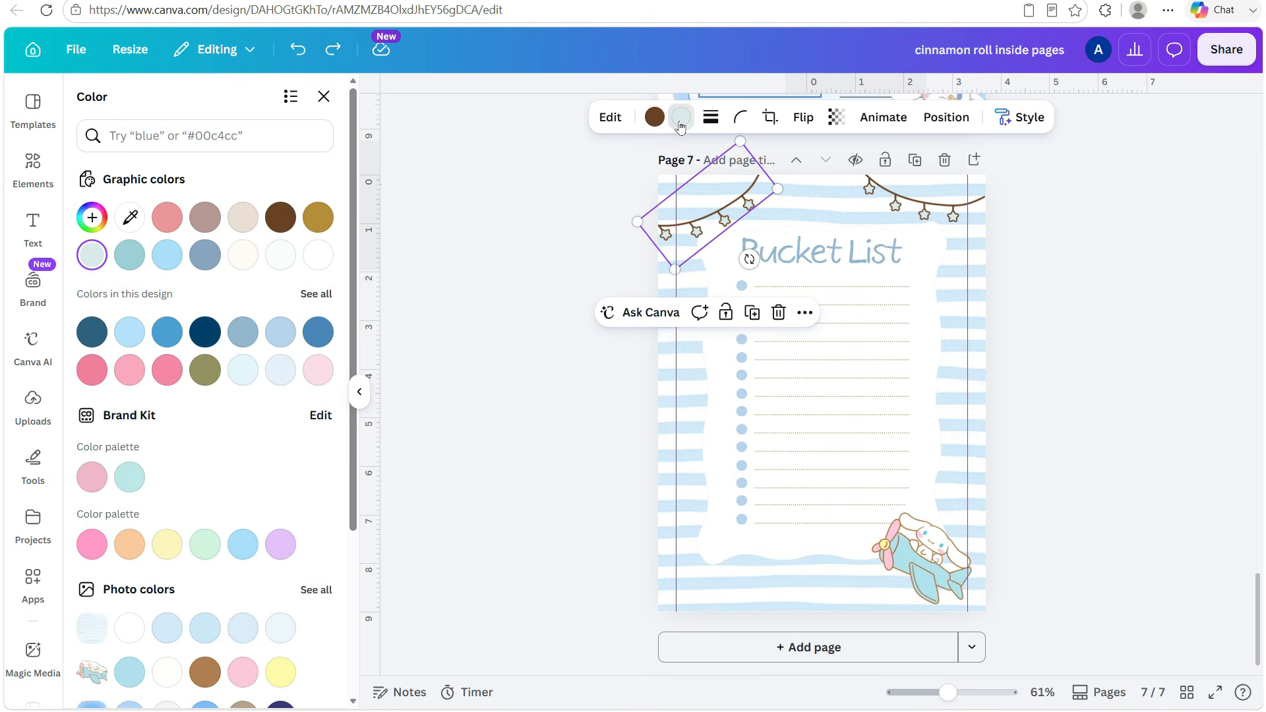
pyautogui.click(318, 370)
pyautogui.click(870, 192)
pyautogui.click(318, 370)
pyautogui.click(1073, 362)
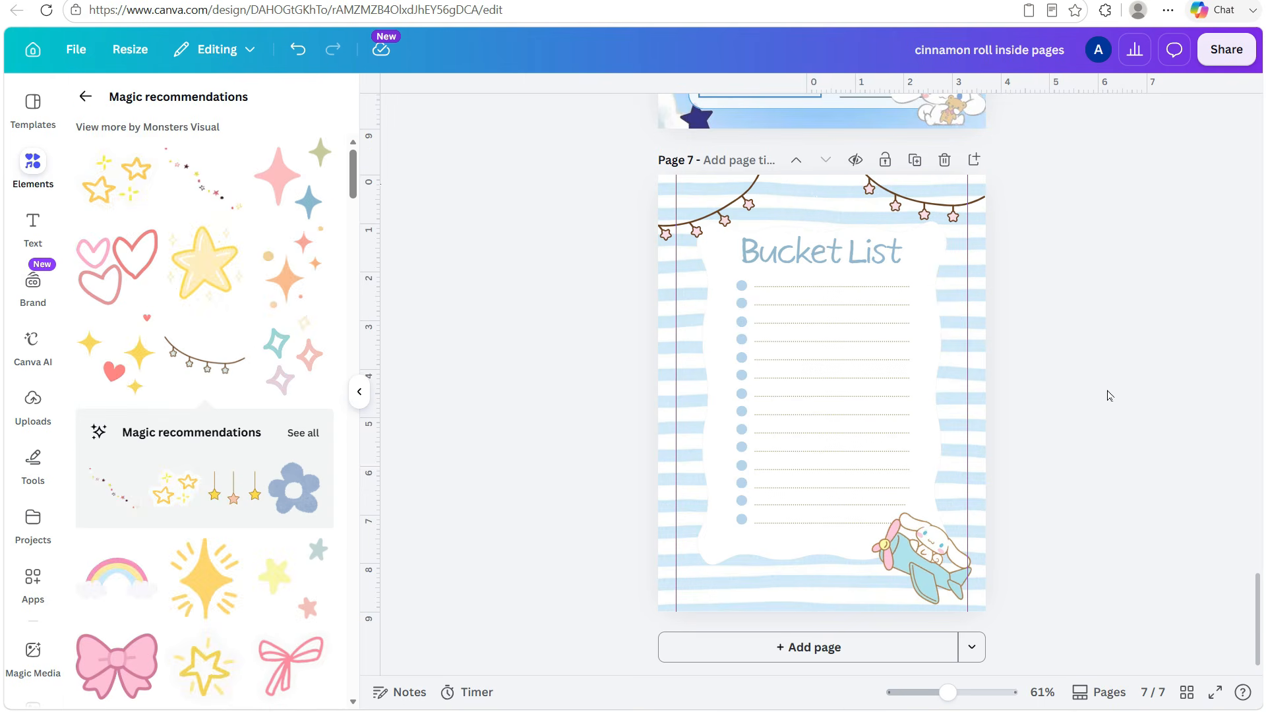
# Add a blank page 8 after the Bucket List page and review all pages in the grid overview
pyautogui.click(823, 650)
pyautogui.click(359, 392)
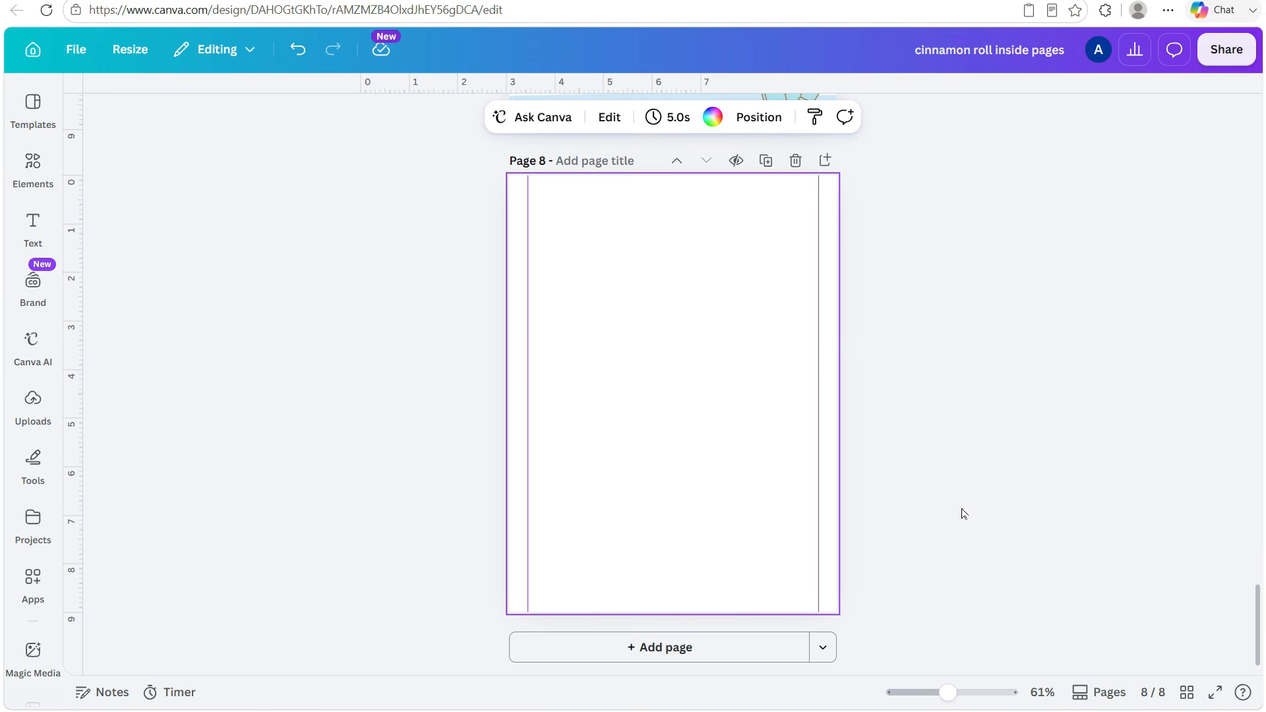
pyautogui.scroll(3, 964, 514)
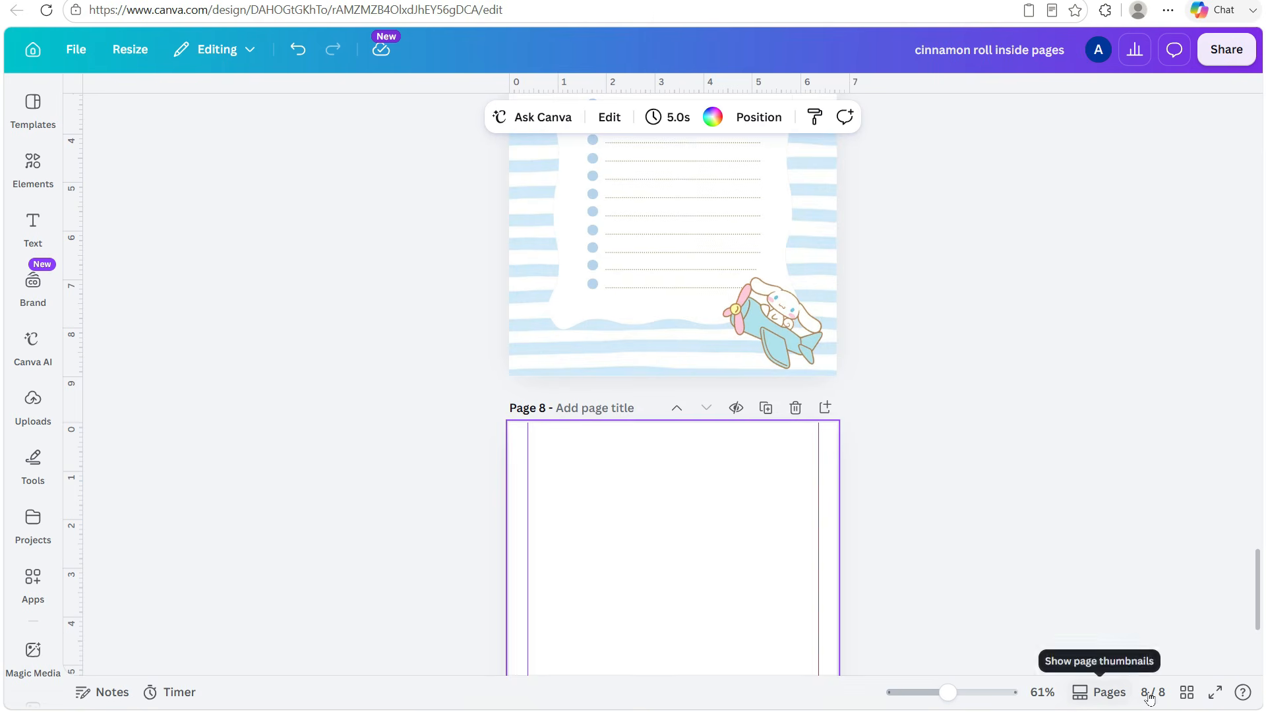
pyautogui.click(1187, 691)
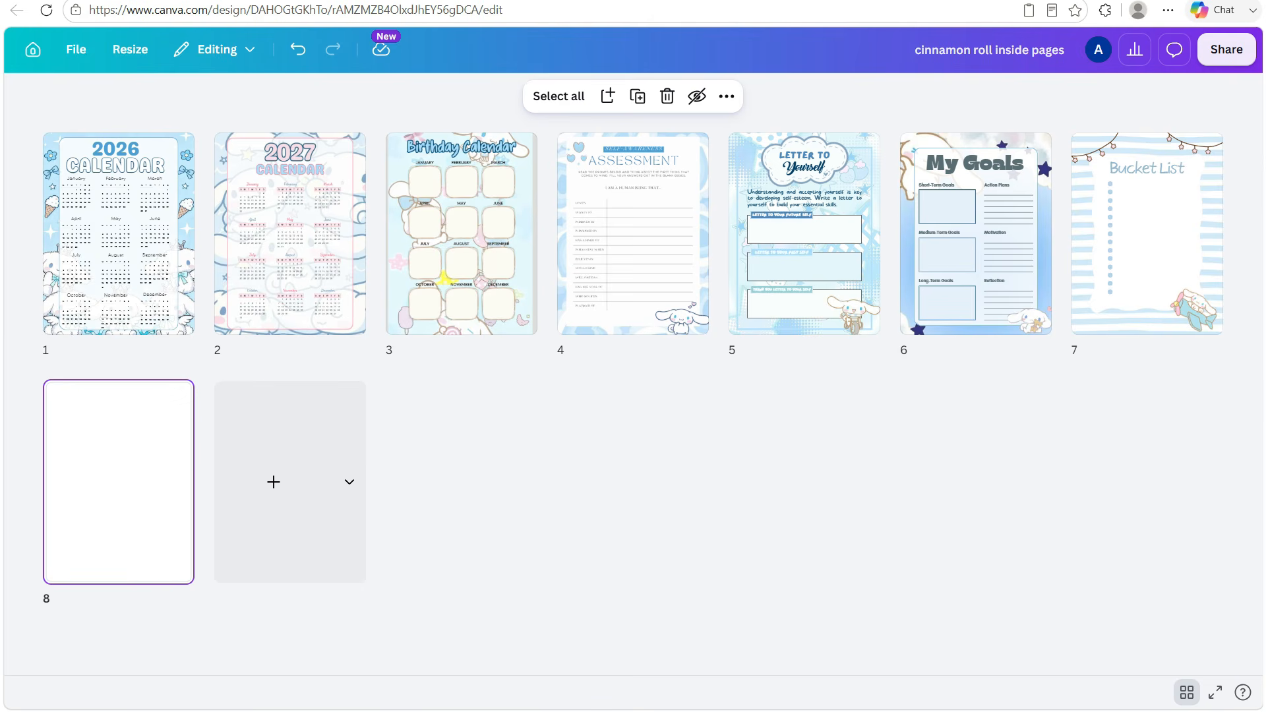
pyautogui.click(1186, 694)
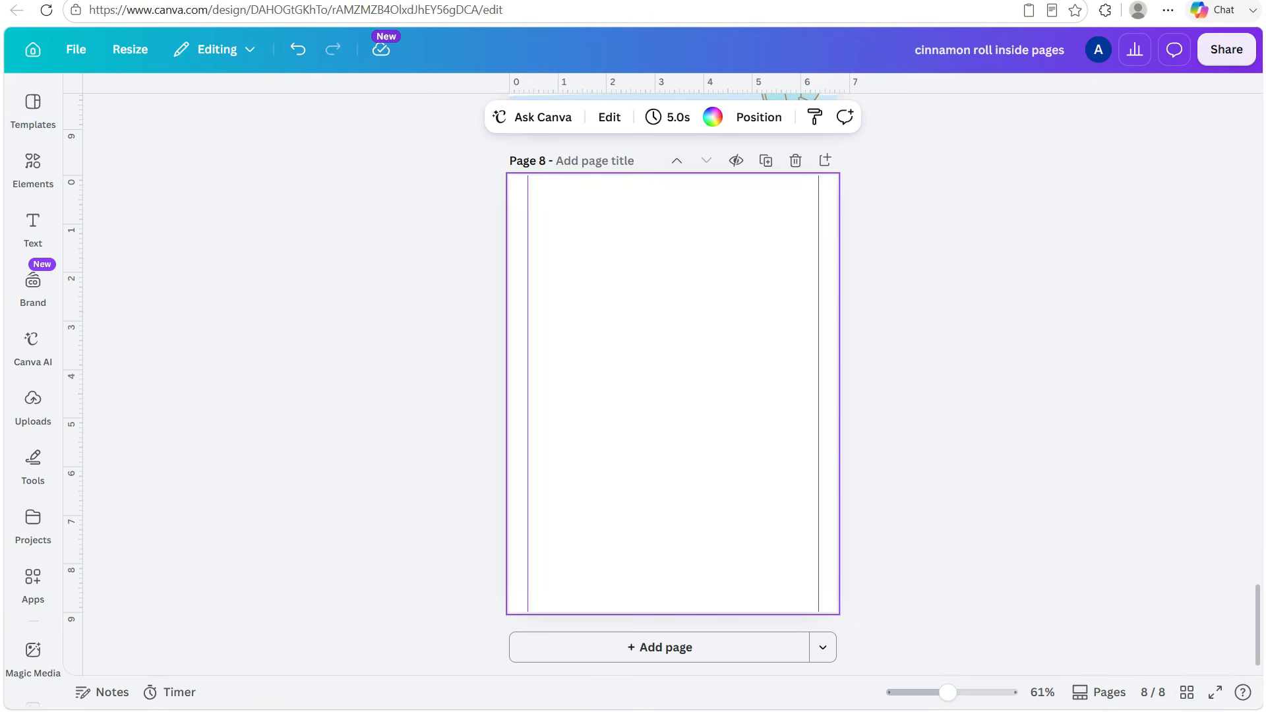
# Paste the copied striped Cinnamoroll wallpaper image onto blank page 8
pyautogui.hotkey('alt', 'Tab')
pyautogui.hotkey('alt', 'Tab')
pyautogui.rightClick(673, 291)
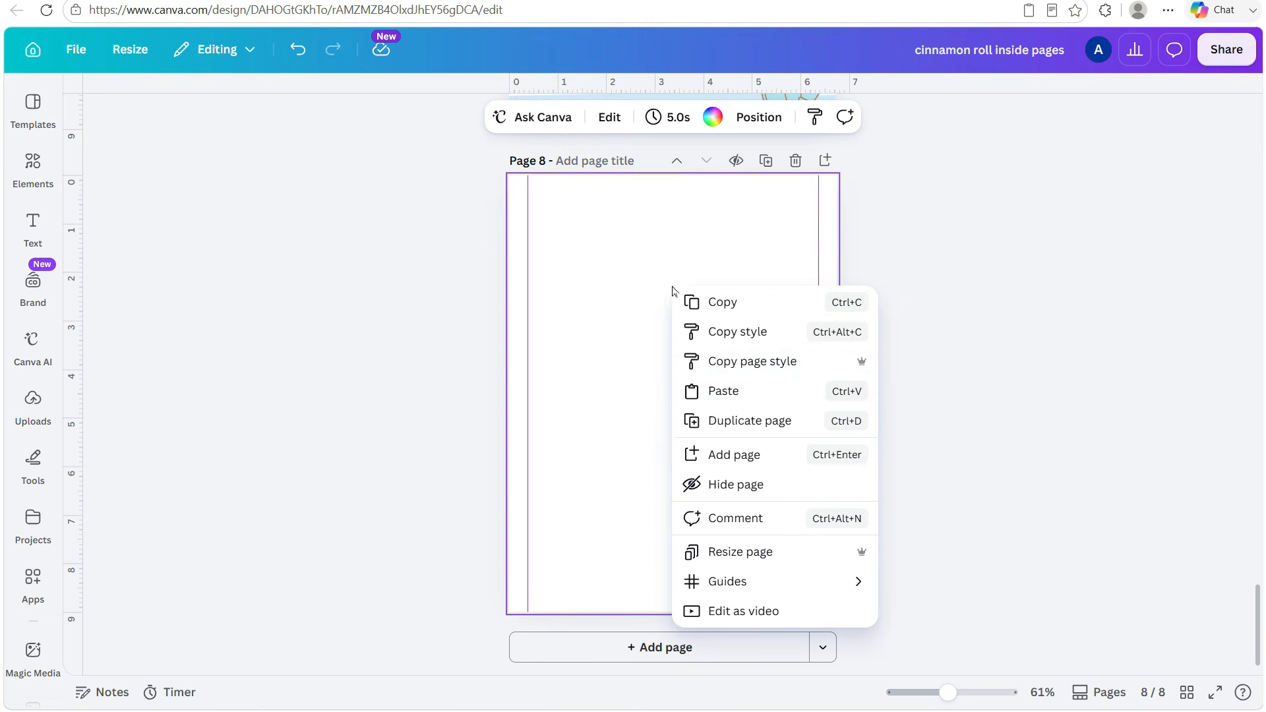
pyautogui.click(713, 389)
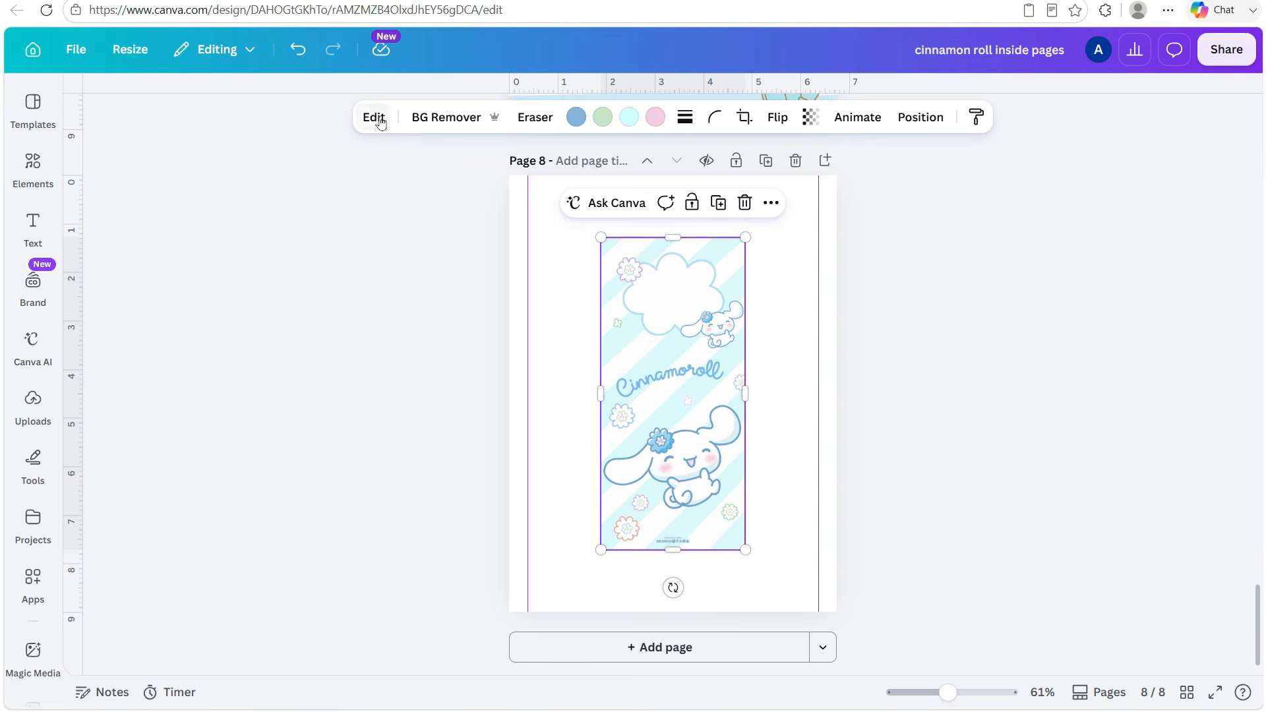
# Set the pasted striped Cinnamoroll image as the background of page 8
pyautogui.click(380, 120)
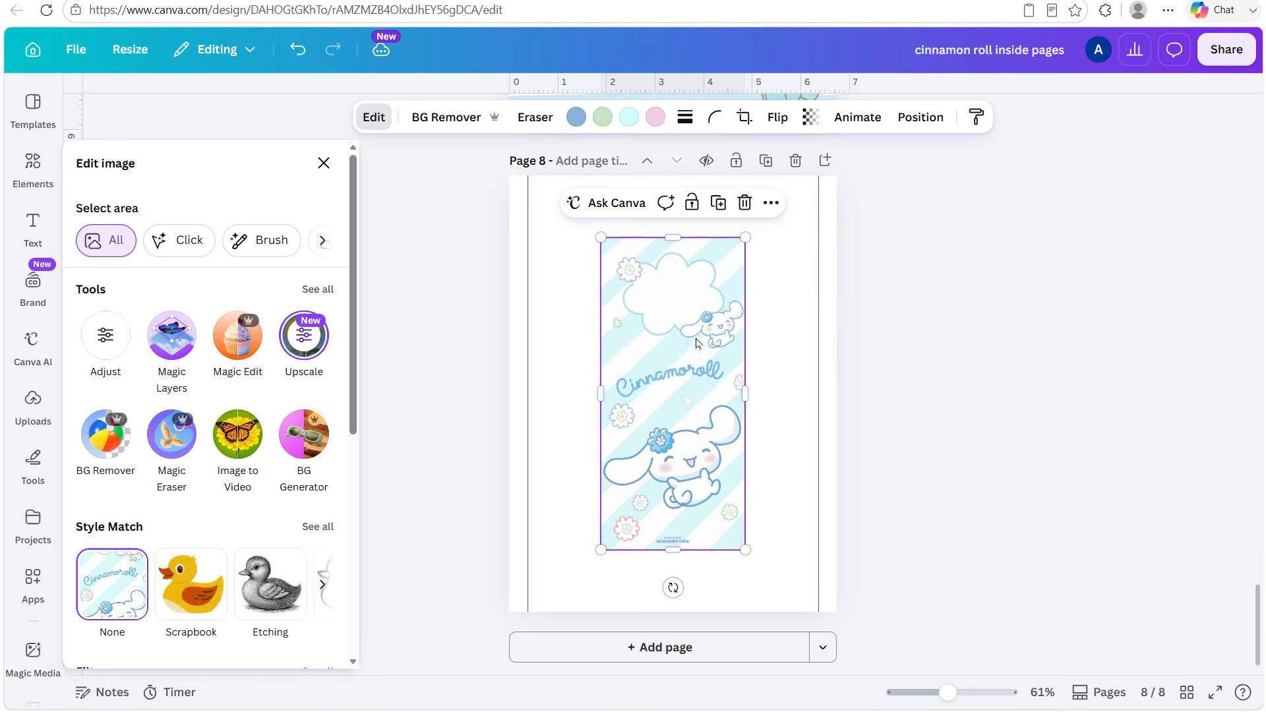
pyautogui.click(771, 205)
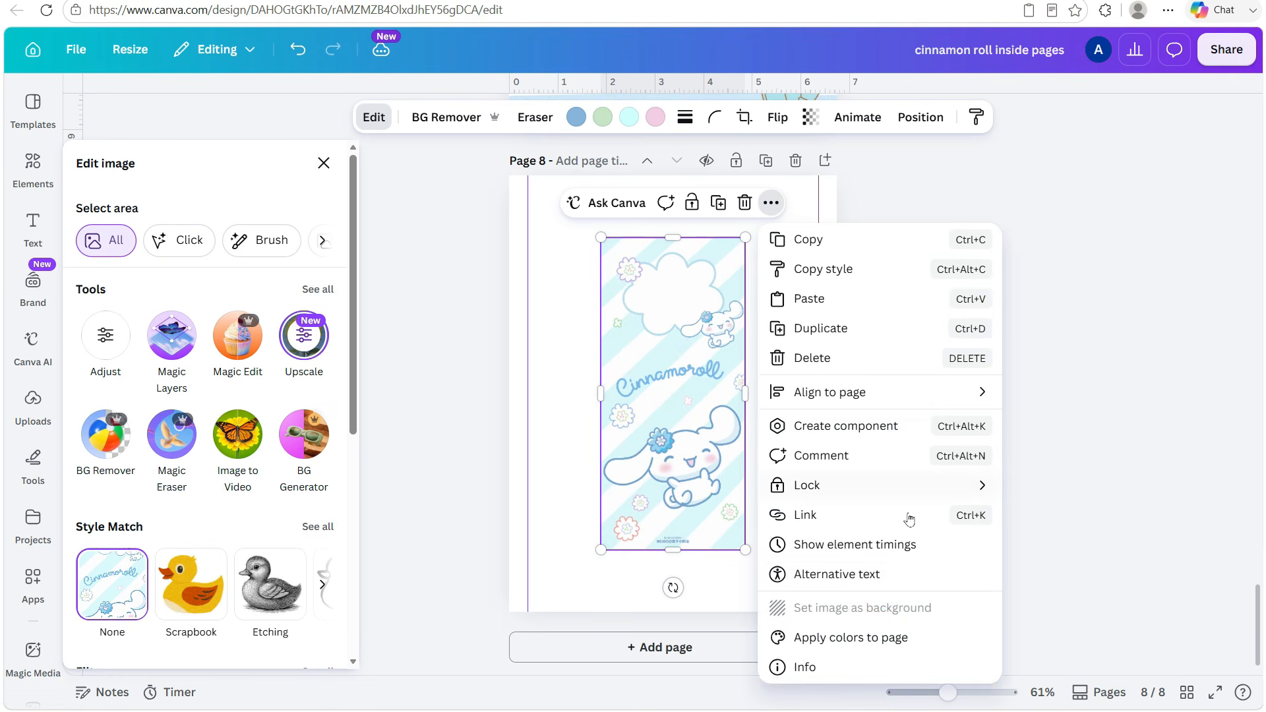
pyautogui.click(883, 609)
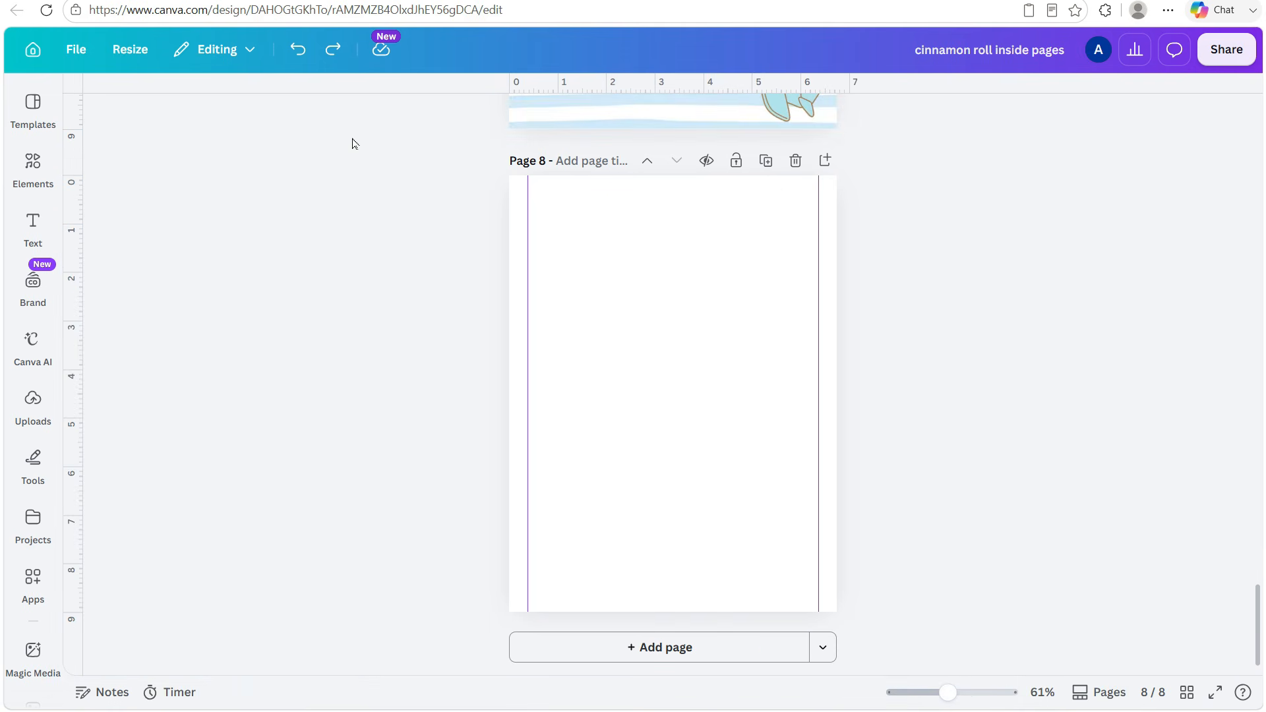
pyautogui.hotkey('ctrl', 'z')
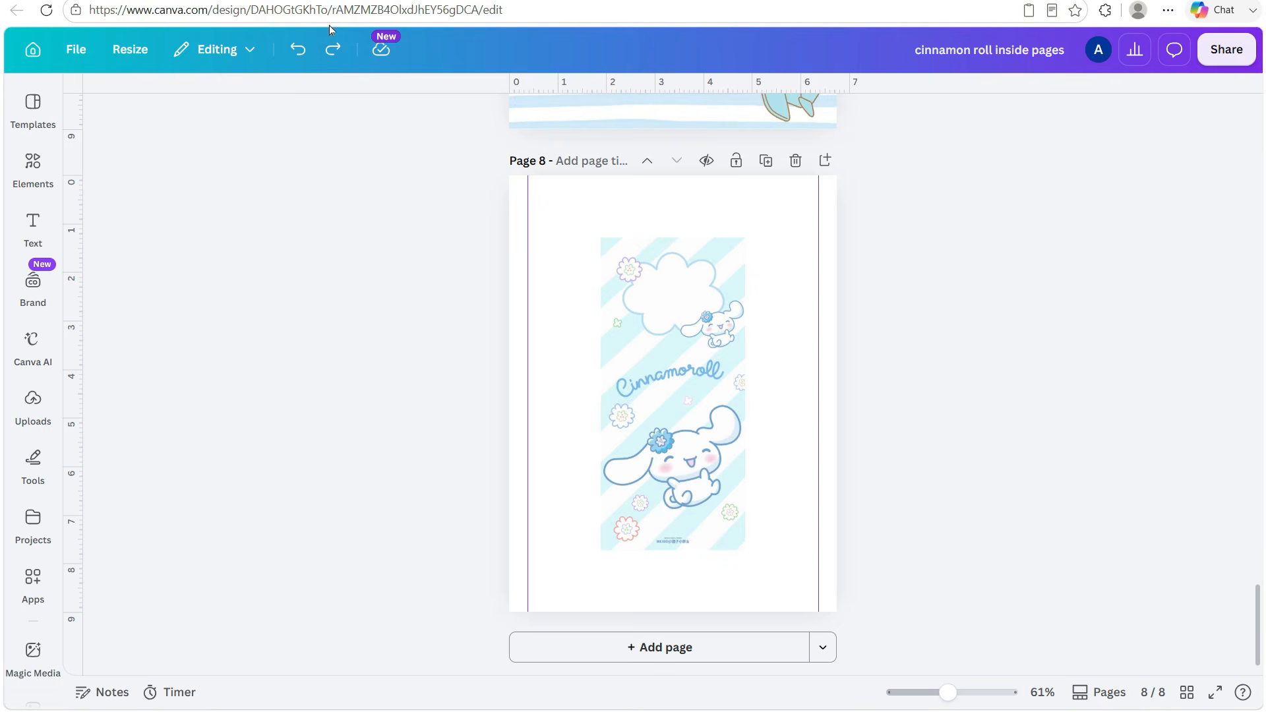
pyautogui.click(331, 49)
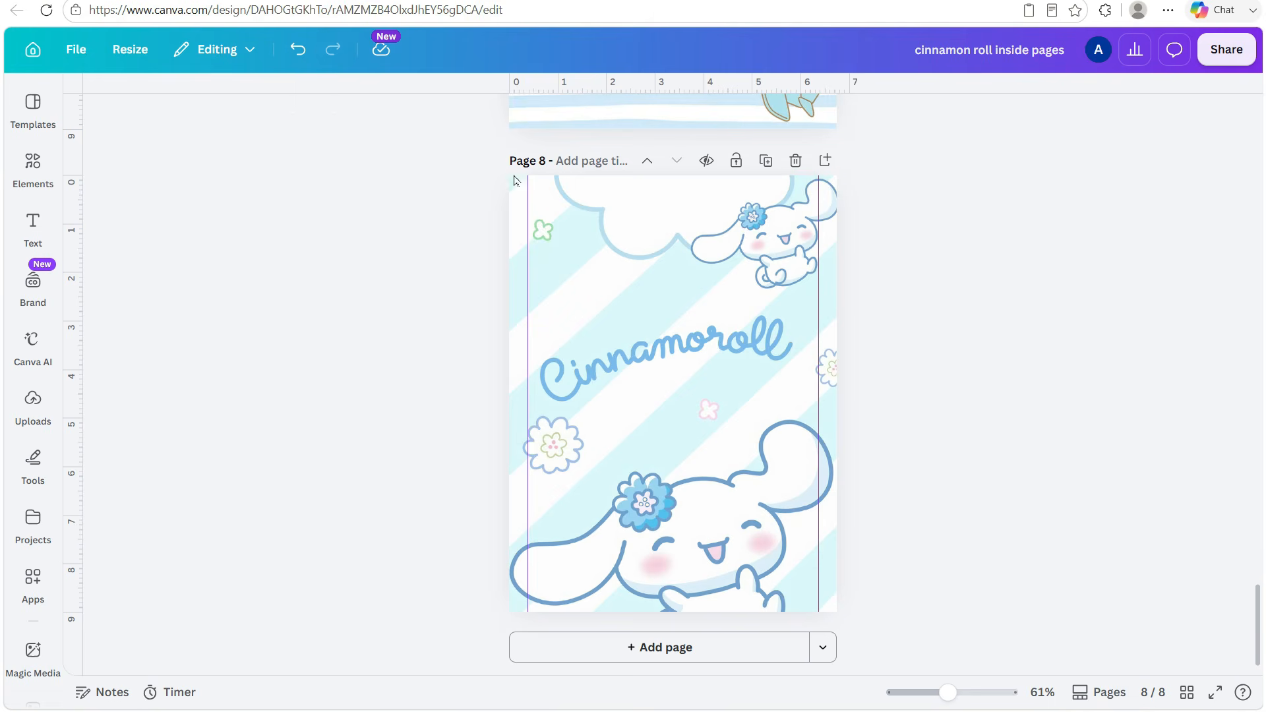
# Crop the page 8 background by shifting the image slightly upward so more of the large Cinnamoroll is inside the page
pyautogui.click(725, 401)
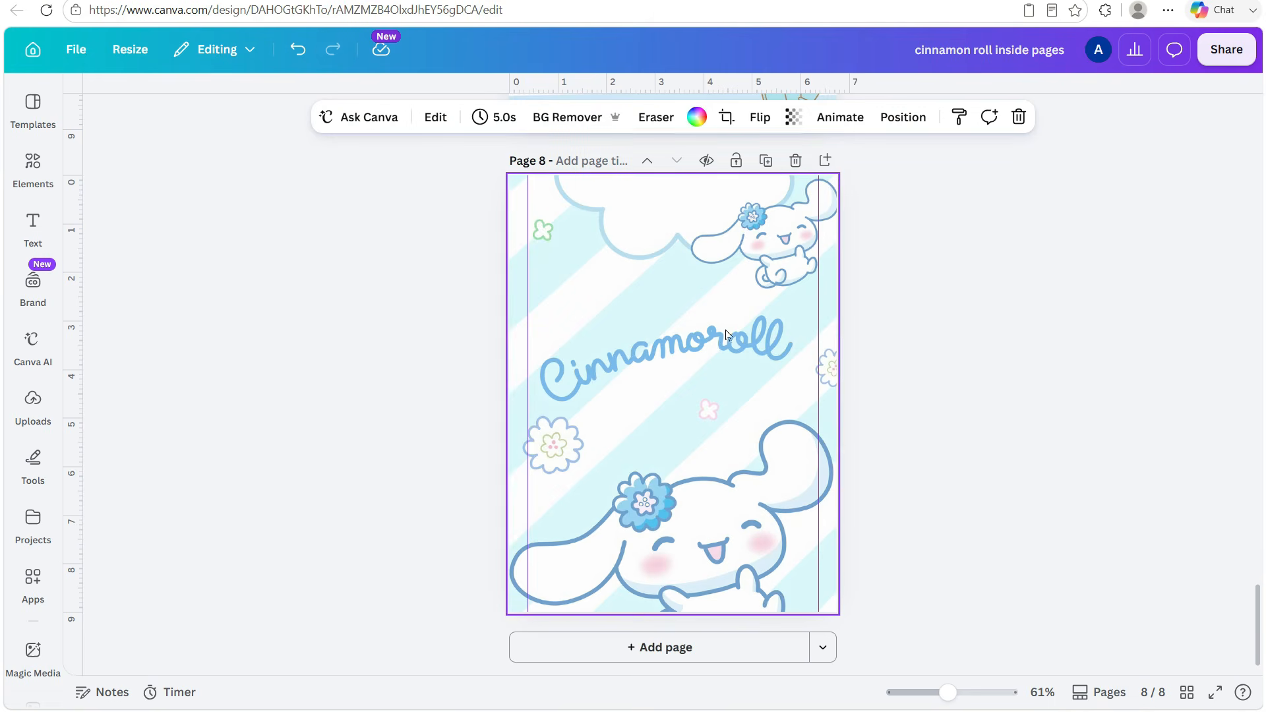
pyautogui.click(725, 118)
pyautogui.moveTo(702, 309); pyautogui.dragTo(701, 282)
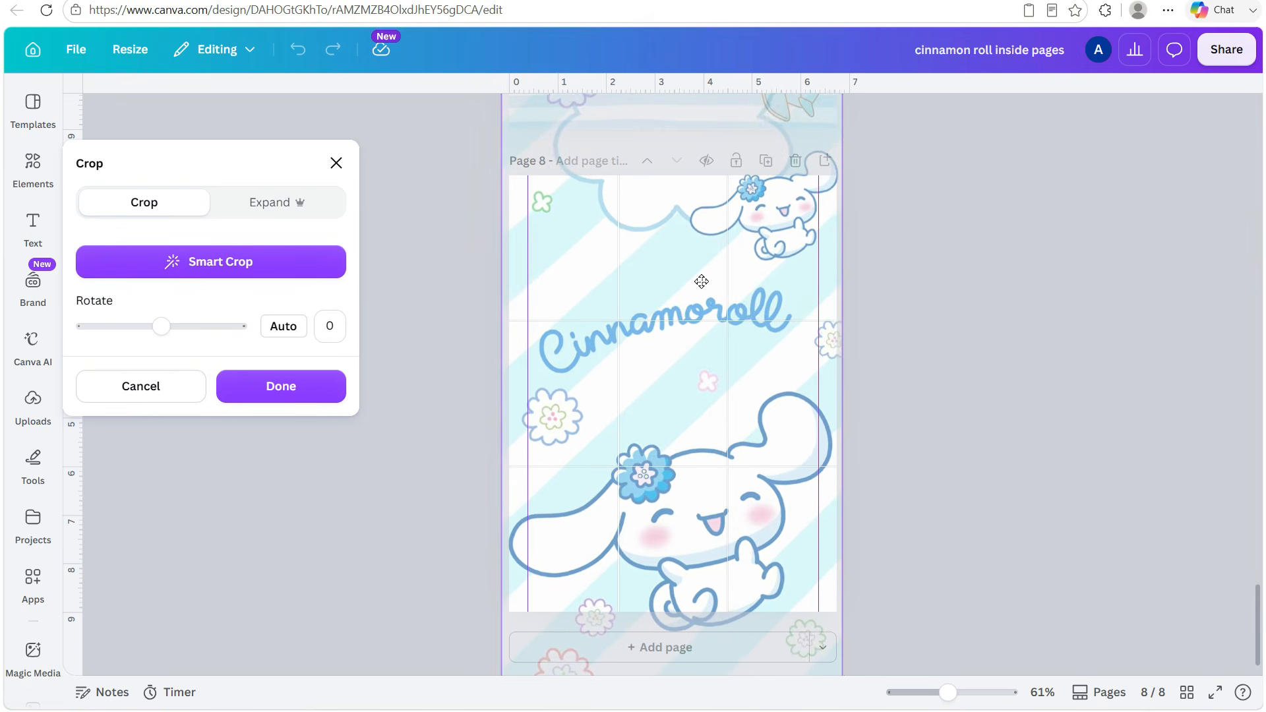
pyautogui.click(280, 389)
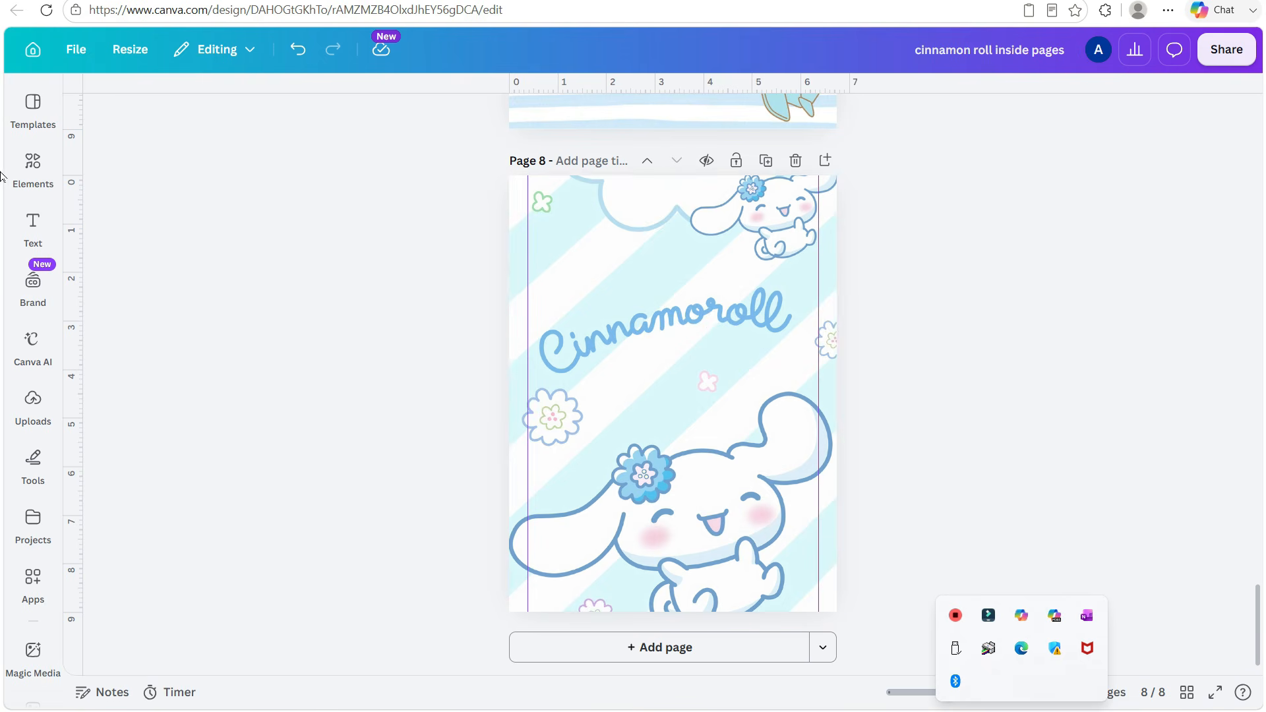
# Search the templates for "inspirational quotes"
pyautogui.click(33, 167)
pyautogui.click(30, 108)
pyautogui.click(82, 93)
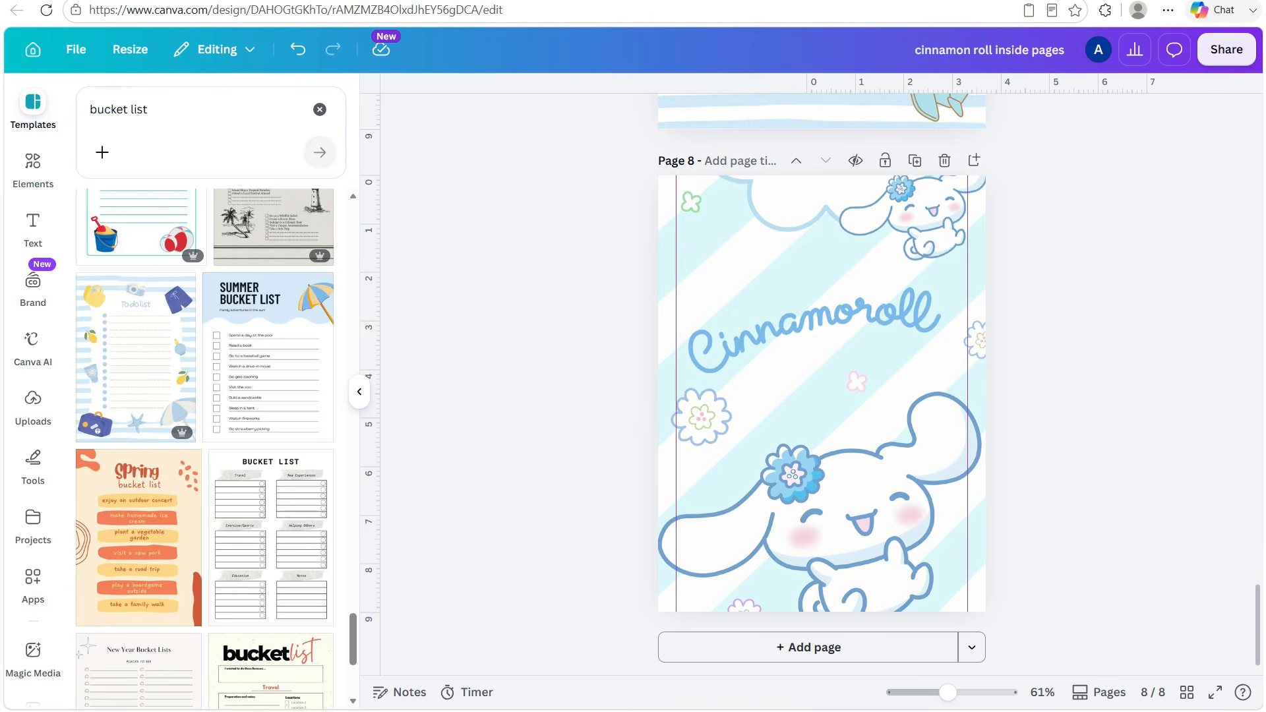
pyautogui.click(118, 109)
pyautogui.hotkey('ctrl', 'a')
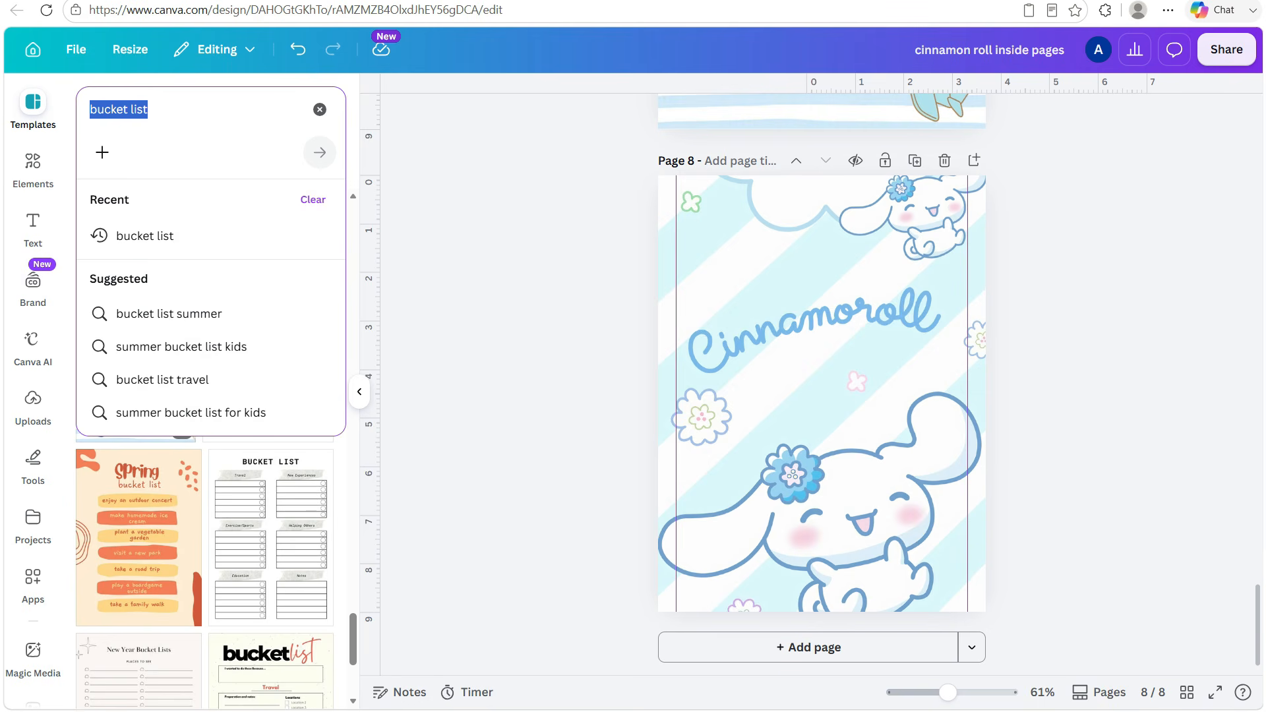
pyautogui.write('inspiratiin')
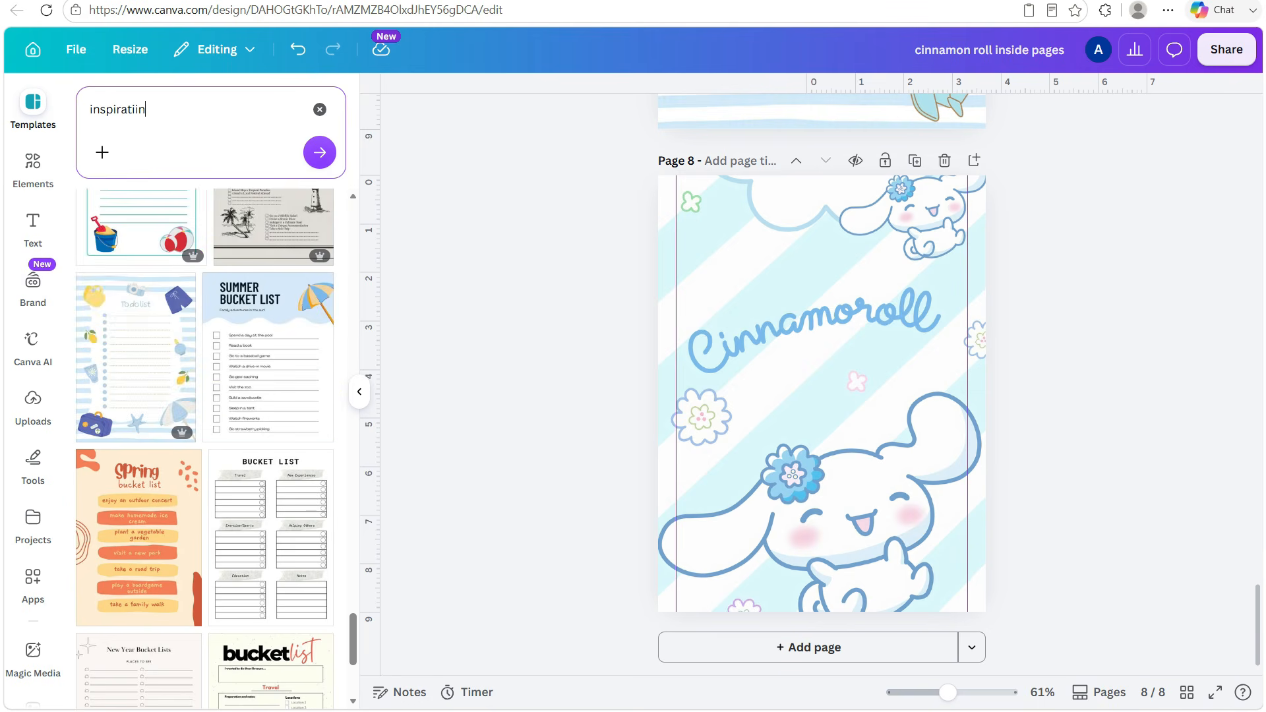
pyautogui.hotkey('ctrl', 'a')
pyautogui.rightClick(127, 114)
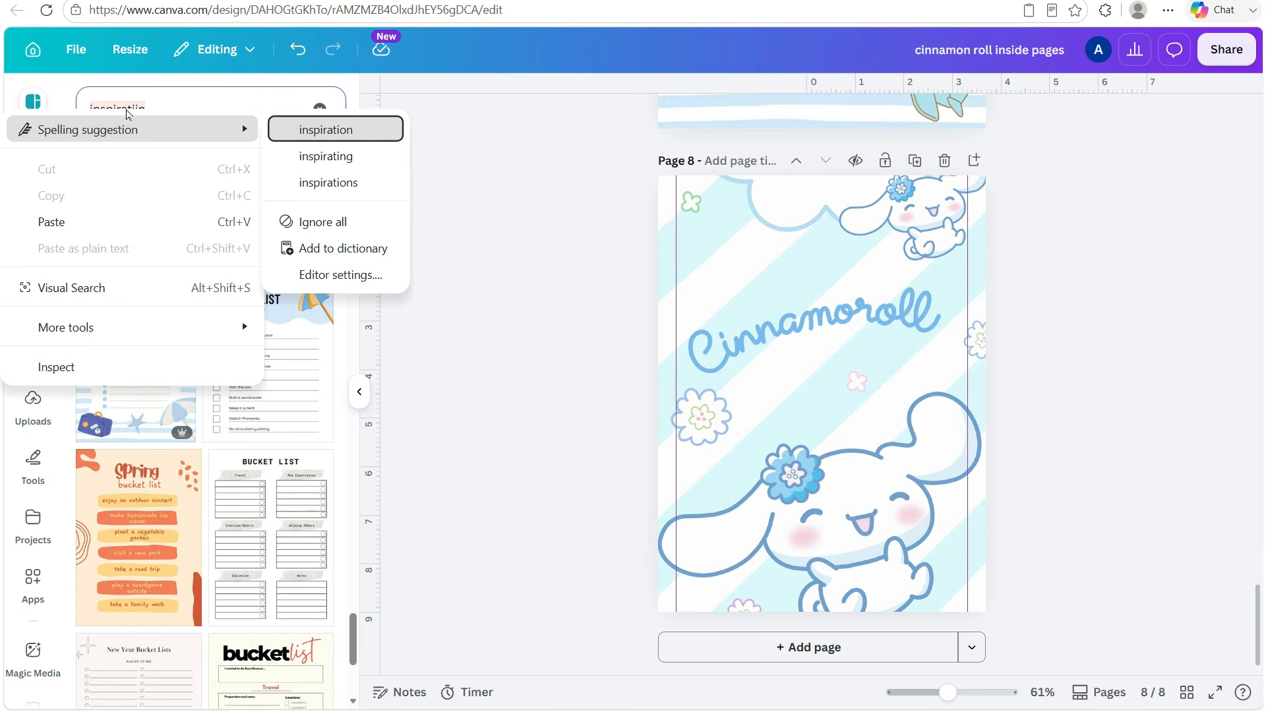
pyautogui.click(333, 130)
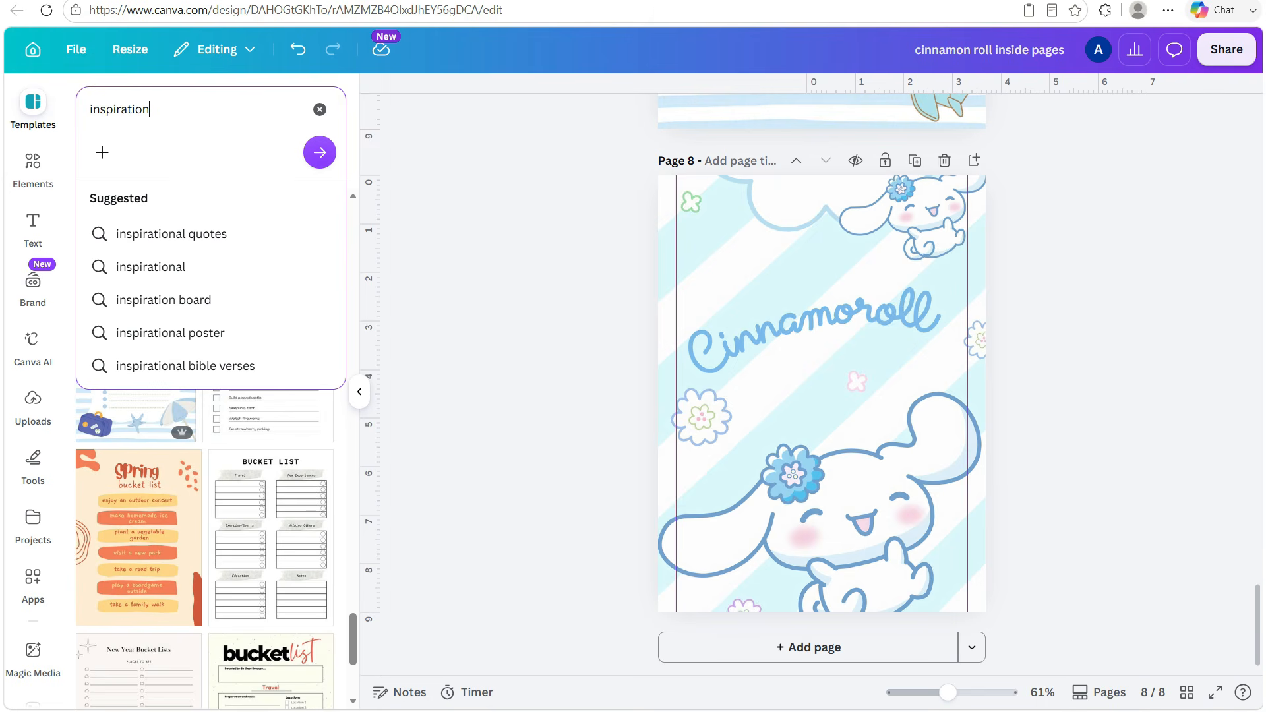
pyautogui.click(177, 238)
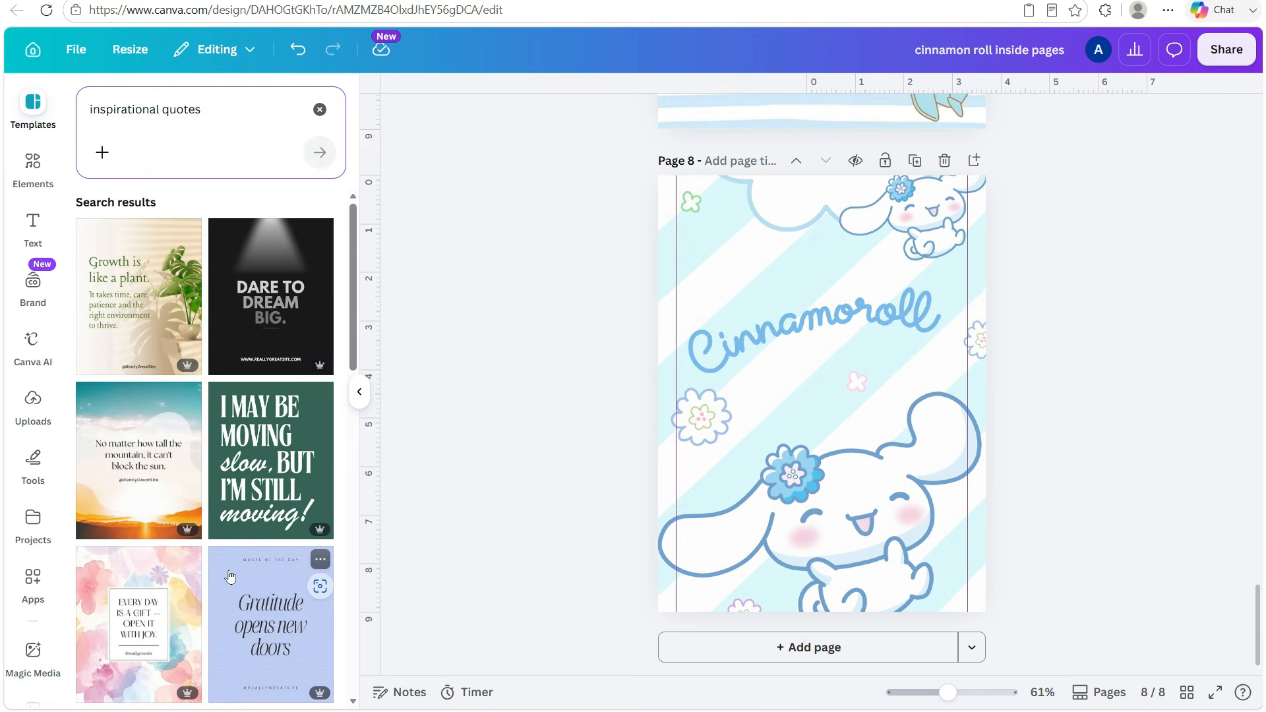
# Apply the black "Dare to Dream Big" quote template to page 8
pyautogui.scroll(-1, 227, 575)
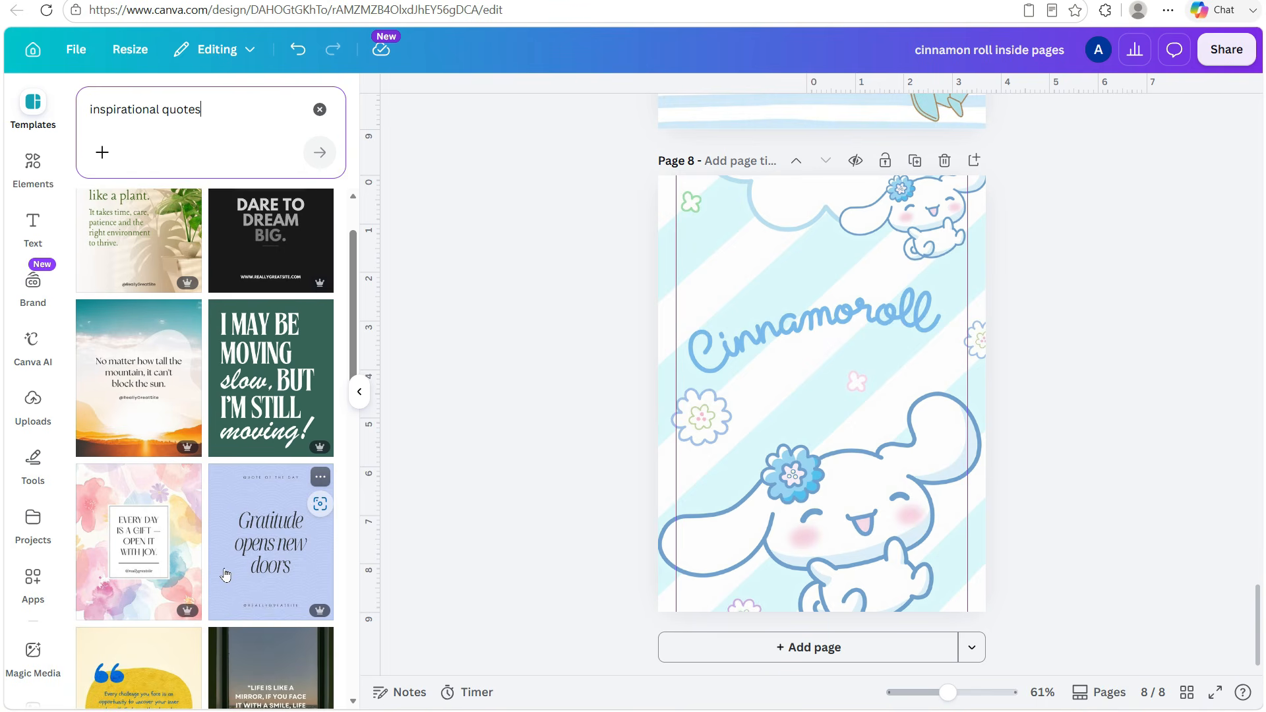
pyautogui.scroll(1, 225, 576)
pyautogui.click(280, 333)
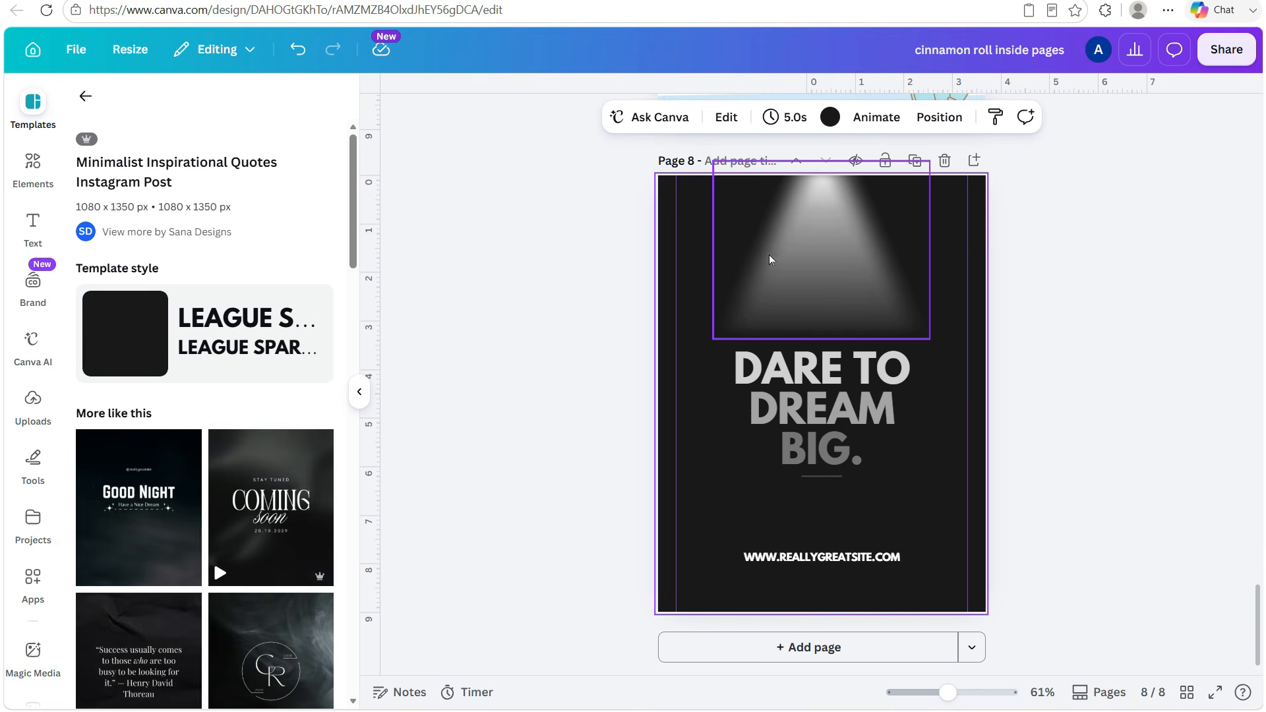
# Delete the spotlight graphic and the website address from the quote template, keeping its black background
pyautogui.scroll(1, 769, 258)
pyautogui.click(816, 327)
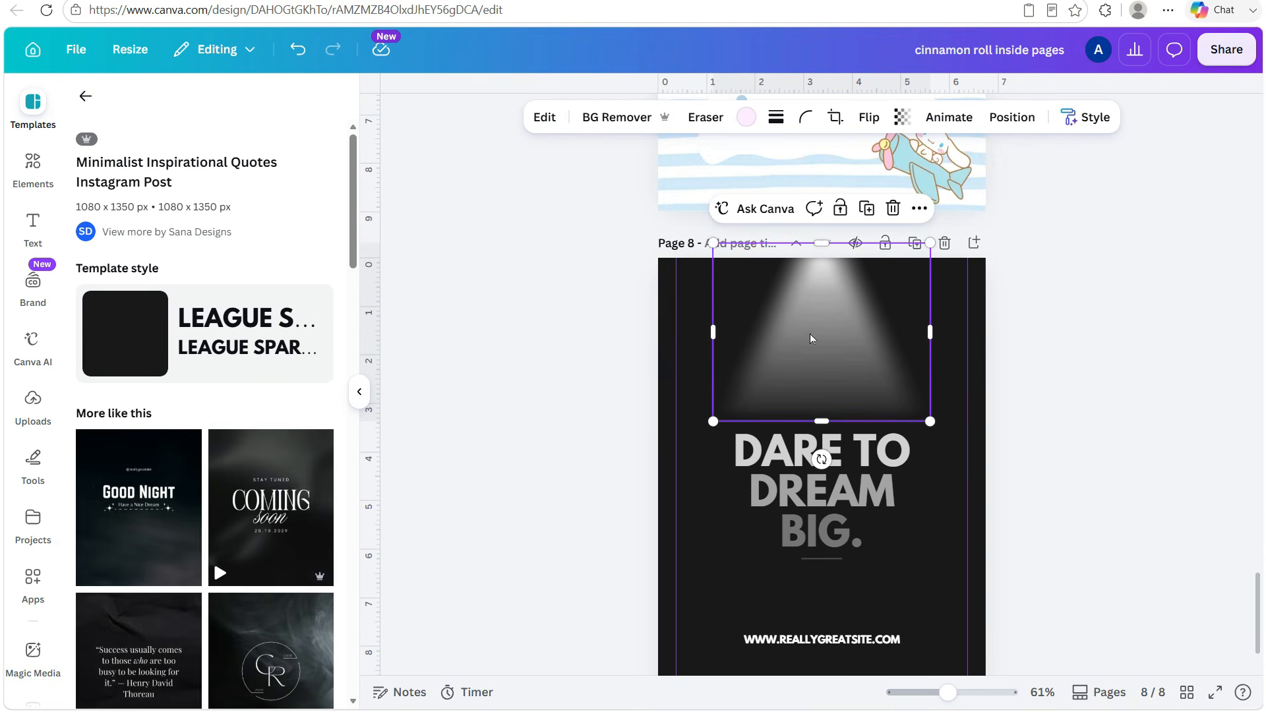
pyautogui.press('Delete')
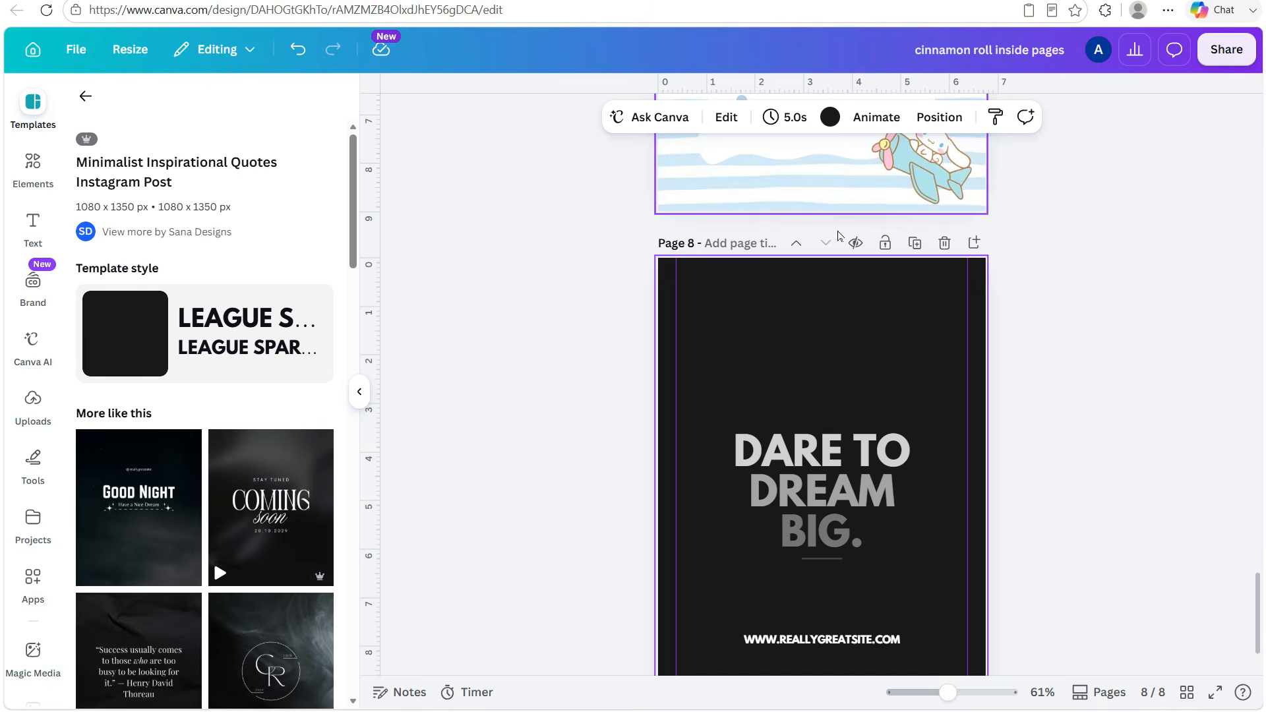
pyautogui.press('Delete')
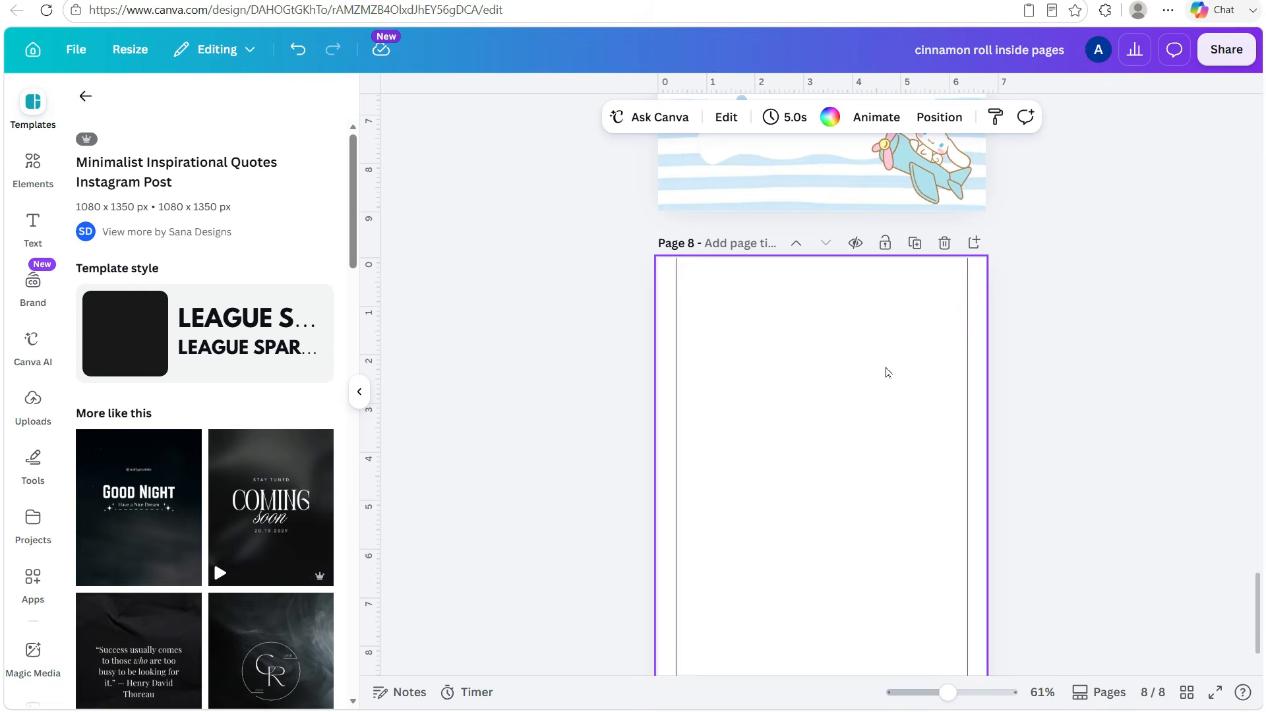
pyautogui.click(294, 61)
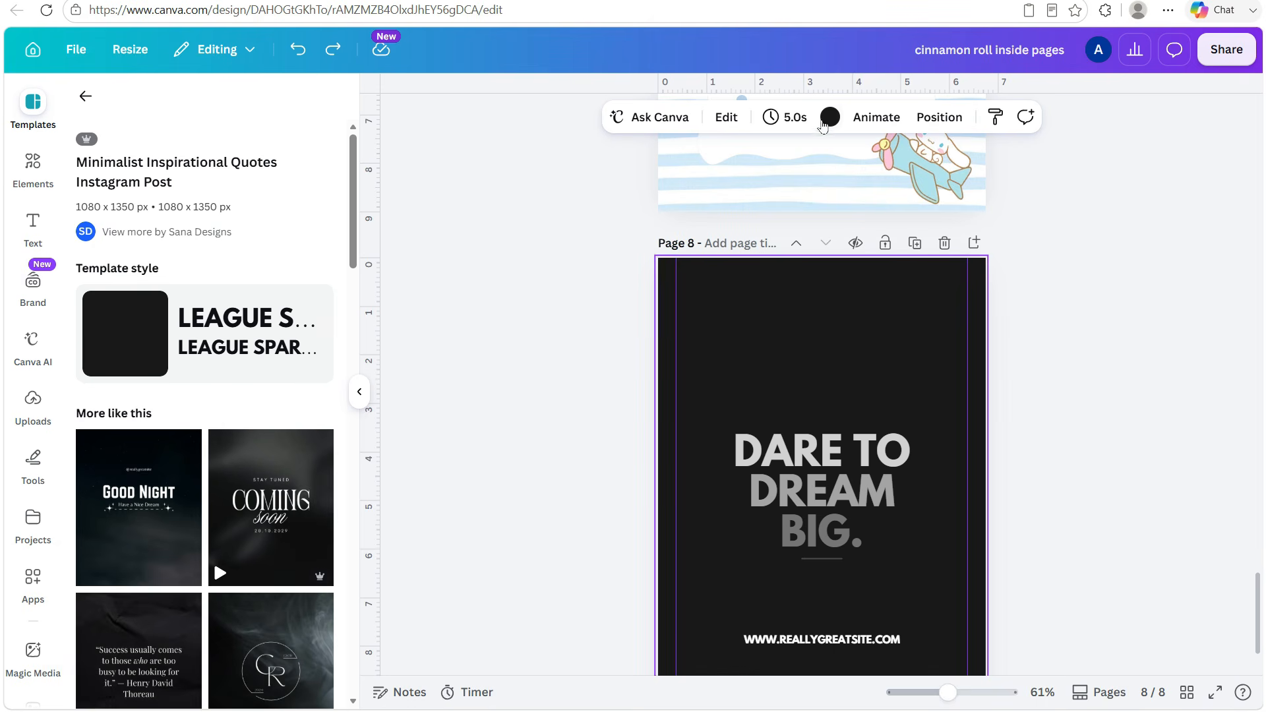
pyautogui.click(780, 639)
pyautogui.press('Delete')
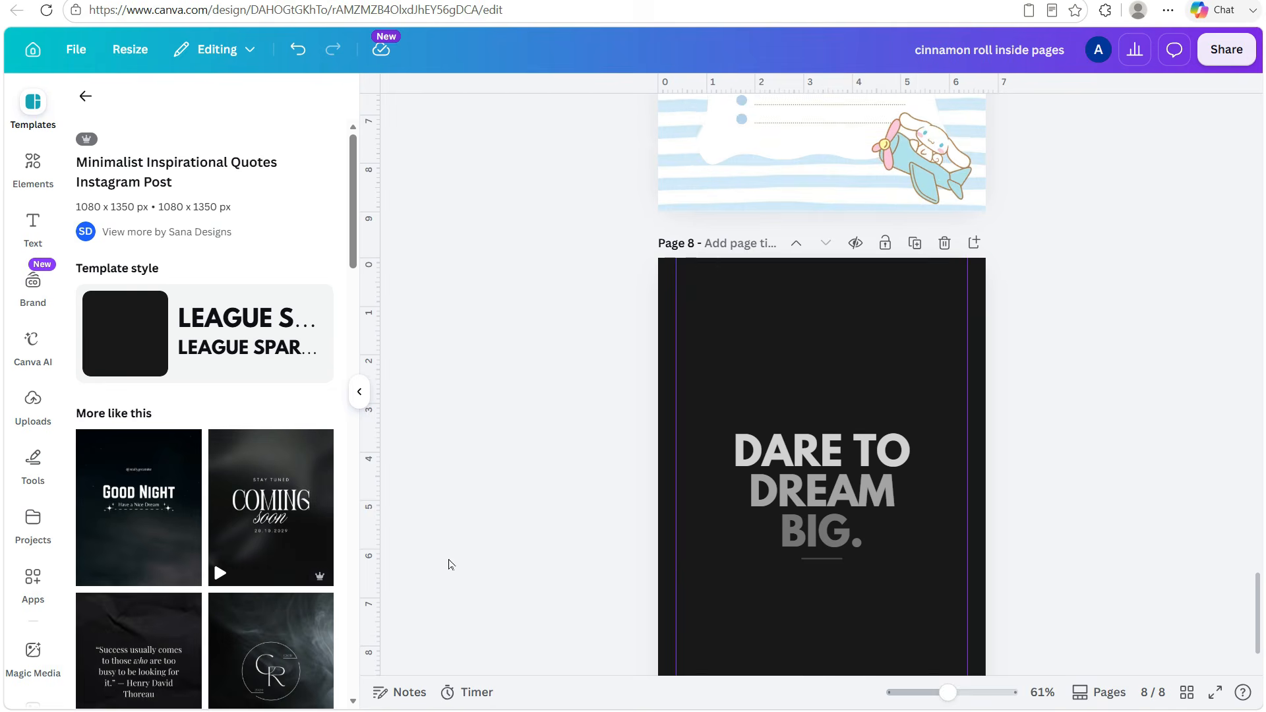
# Add the striped Cinnamoroll image from the uploads to page 8 and set it as the page background
pyautogui.click(44, 404)
pyautogui.click(96, 314)
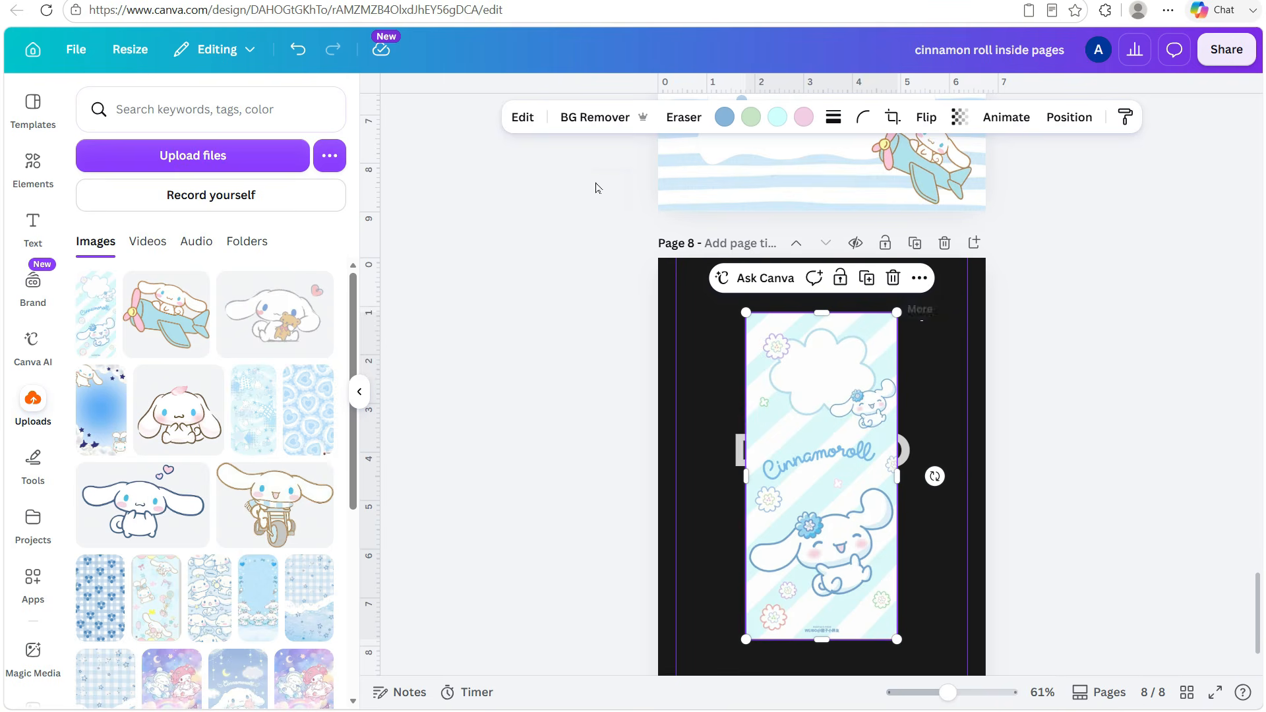
pyautogui.click(522, 117)
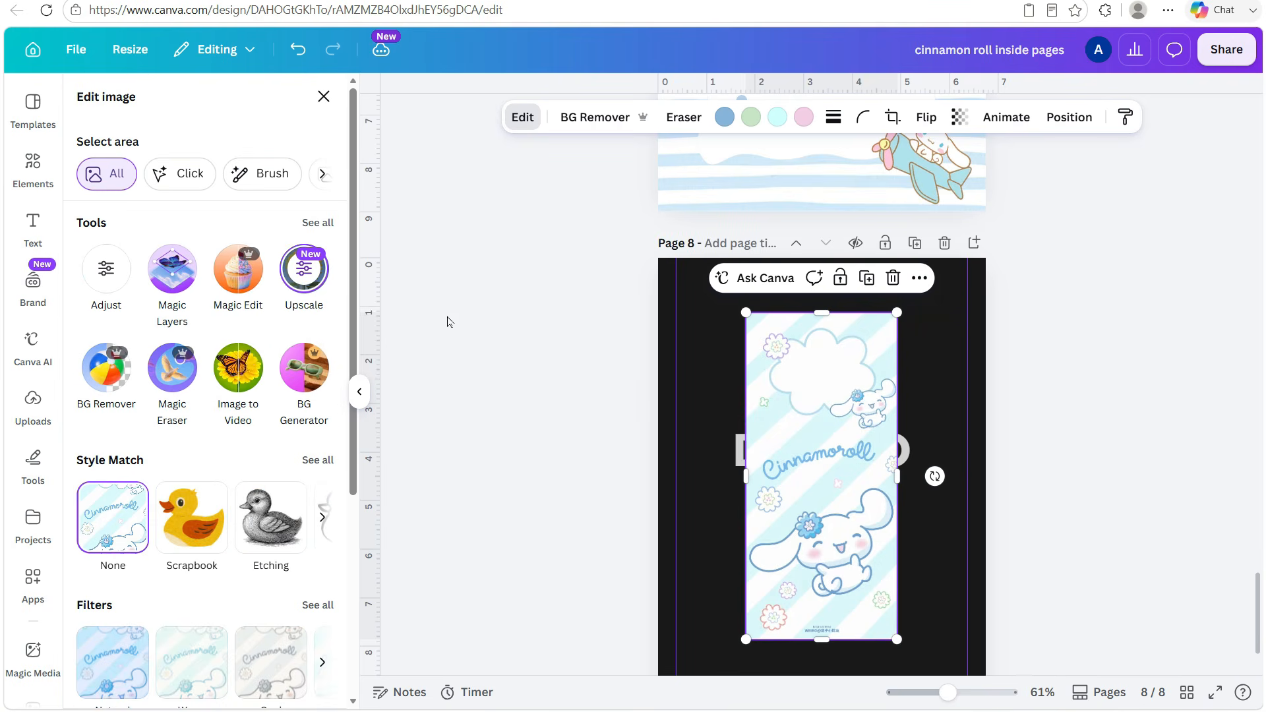
pyautogui.click(919, 277)
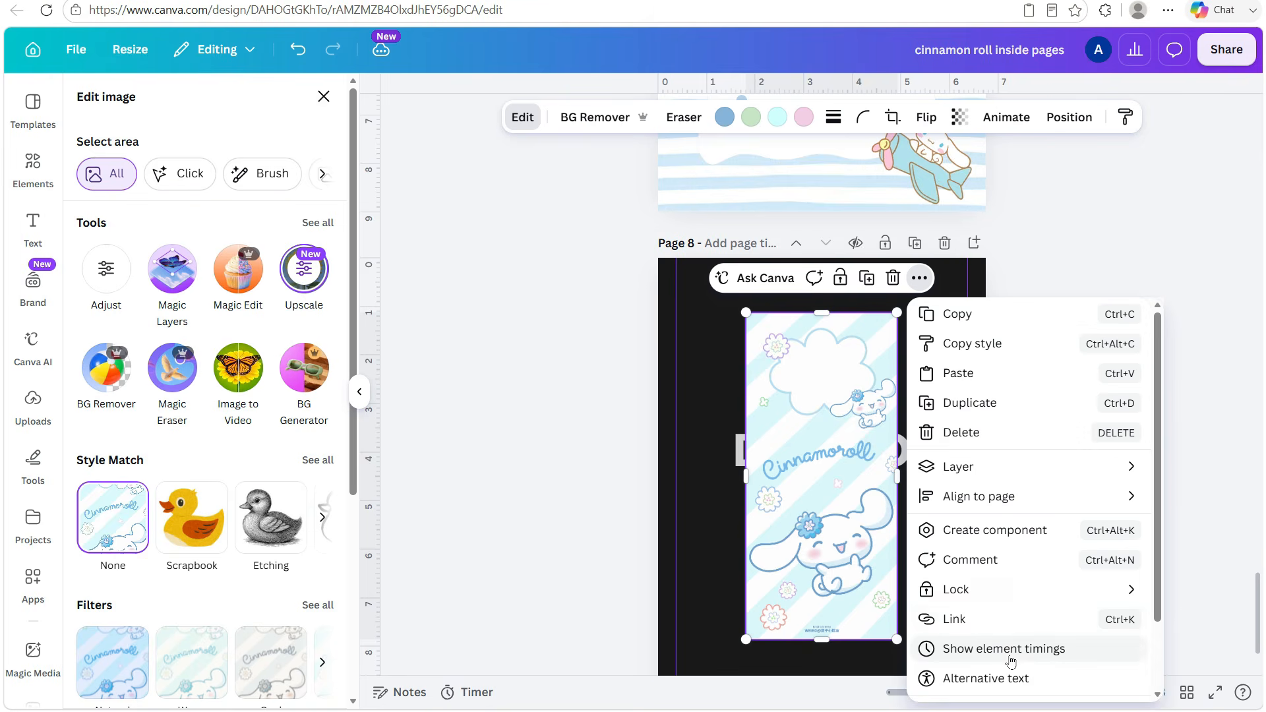
pyautogui.scroll(-2, 1011, 659)
pyautogui.click(1019, 628)
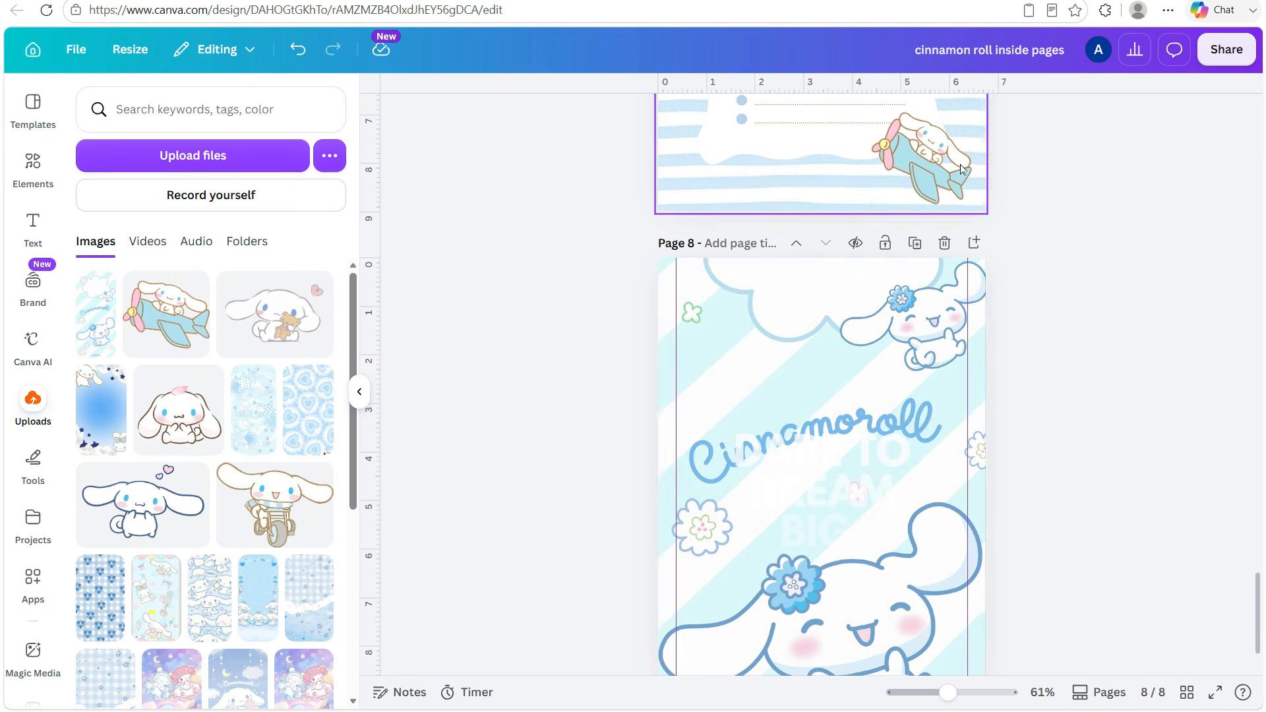
# Delete the thin line element from the quote template on page 8
pyautogui.click(819, 304)
pyautogui.click(1059, 119)
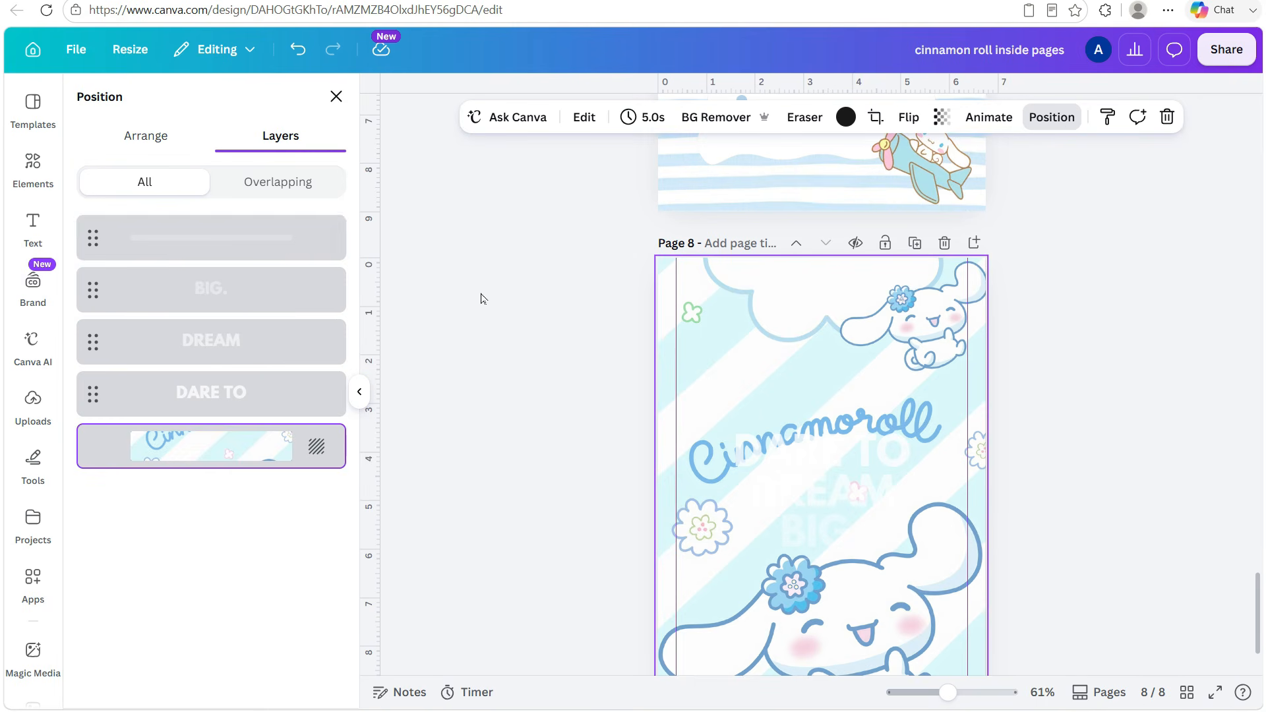
pyautogui.click(236, 255)
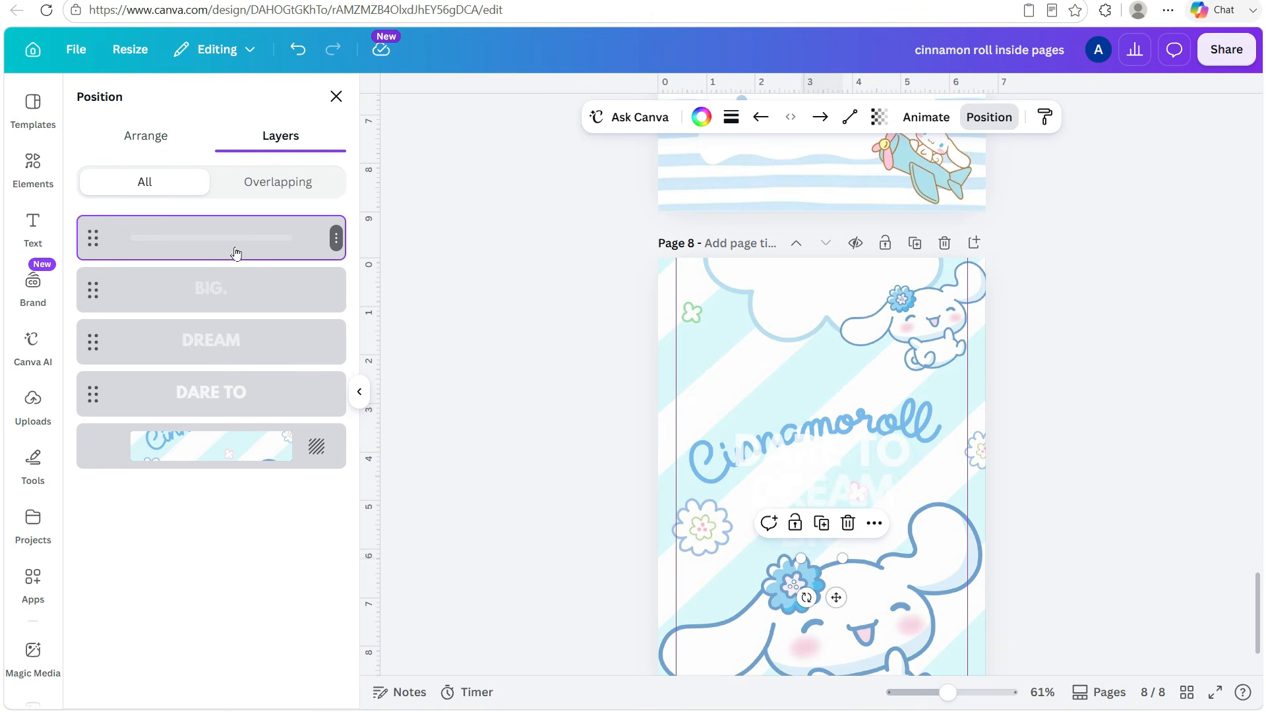
pyautogui.press('Delete')
# Recolor the word "BIG." medium blue and the words "DREAM" and "DARE TO" grayish blue on page 8
pyautogui.click(231, 245)
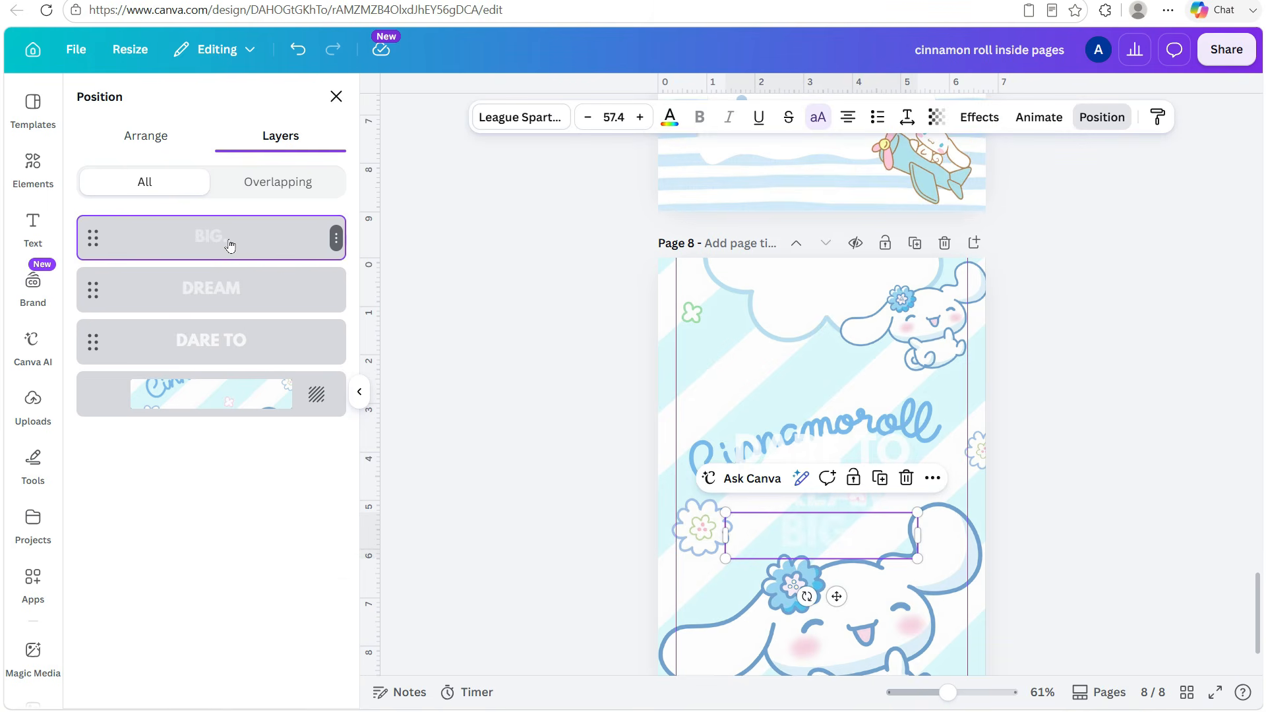
pyautogui.click(678, 119)
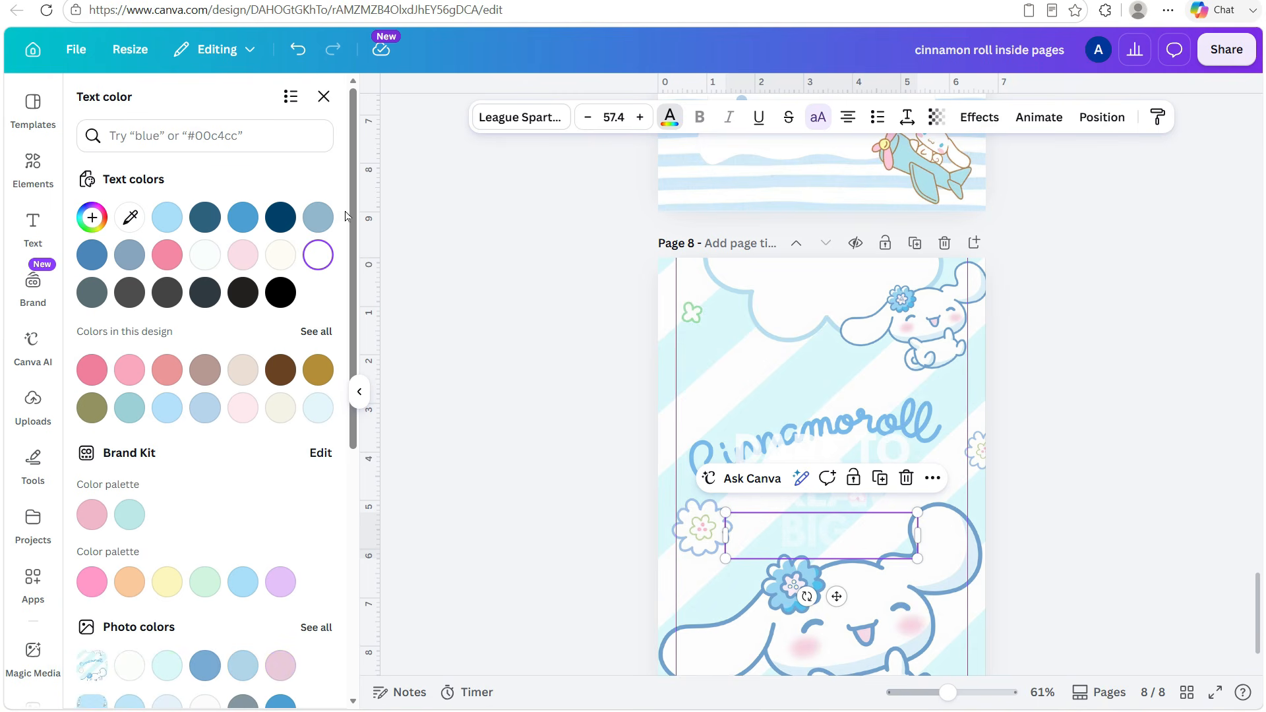
pyautogui.click(252, 224)
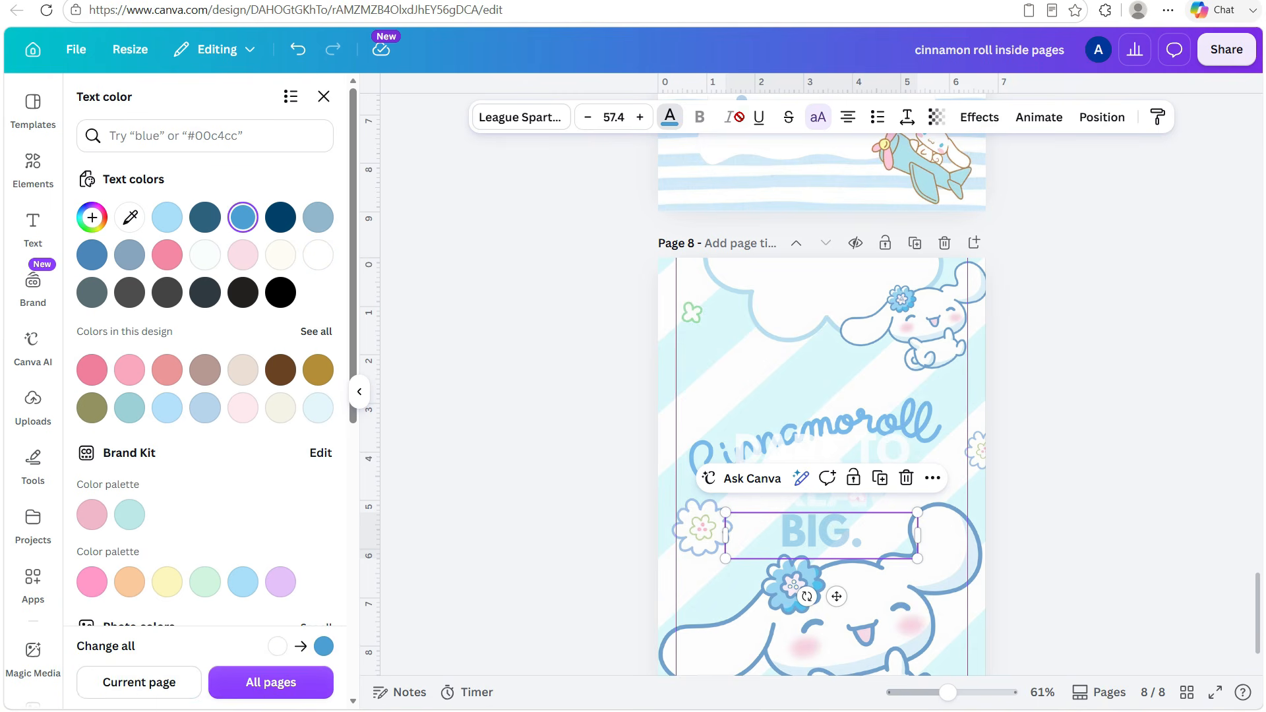
pyautogui.click(1096, 118)
pyautogui.click(209, 292)
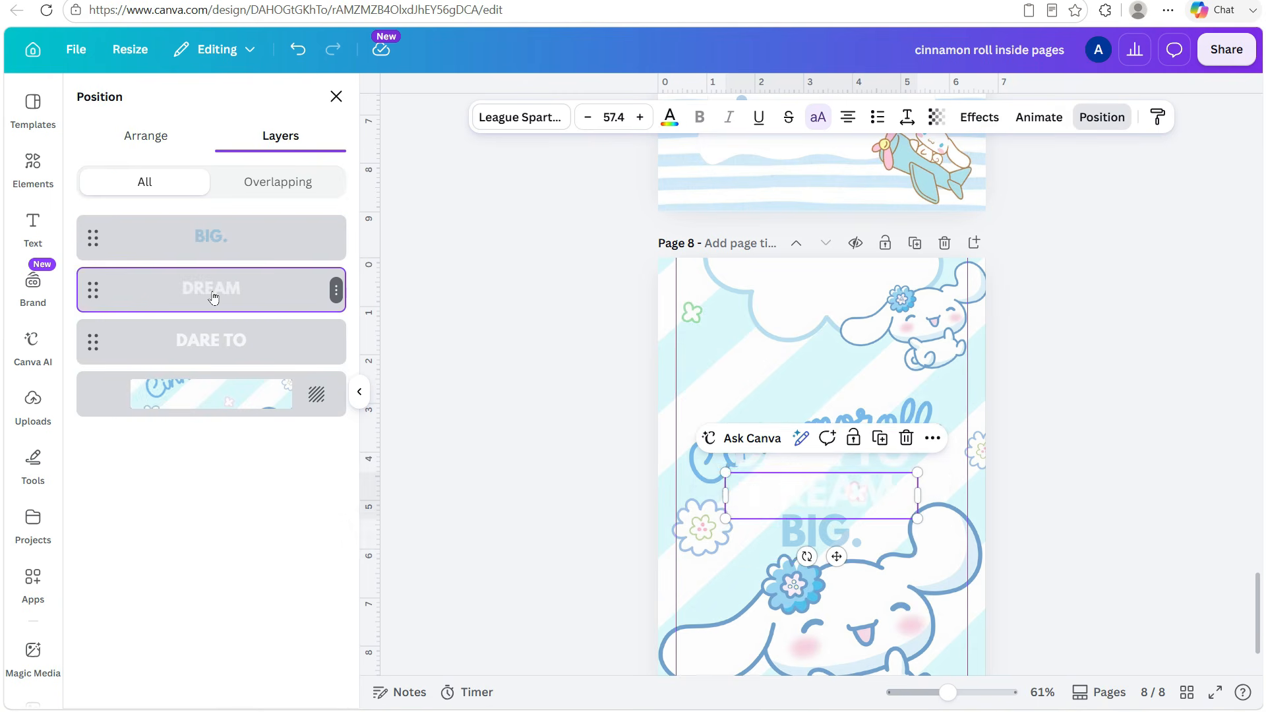
pyautogui.keyDown('shift'); pyautogui.click(201, 339); pyautogui.keyUp('shift')
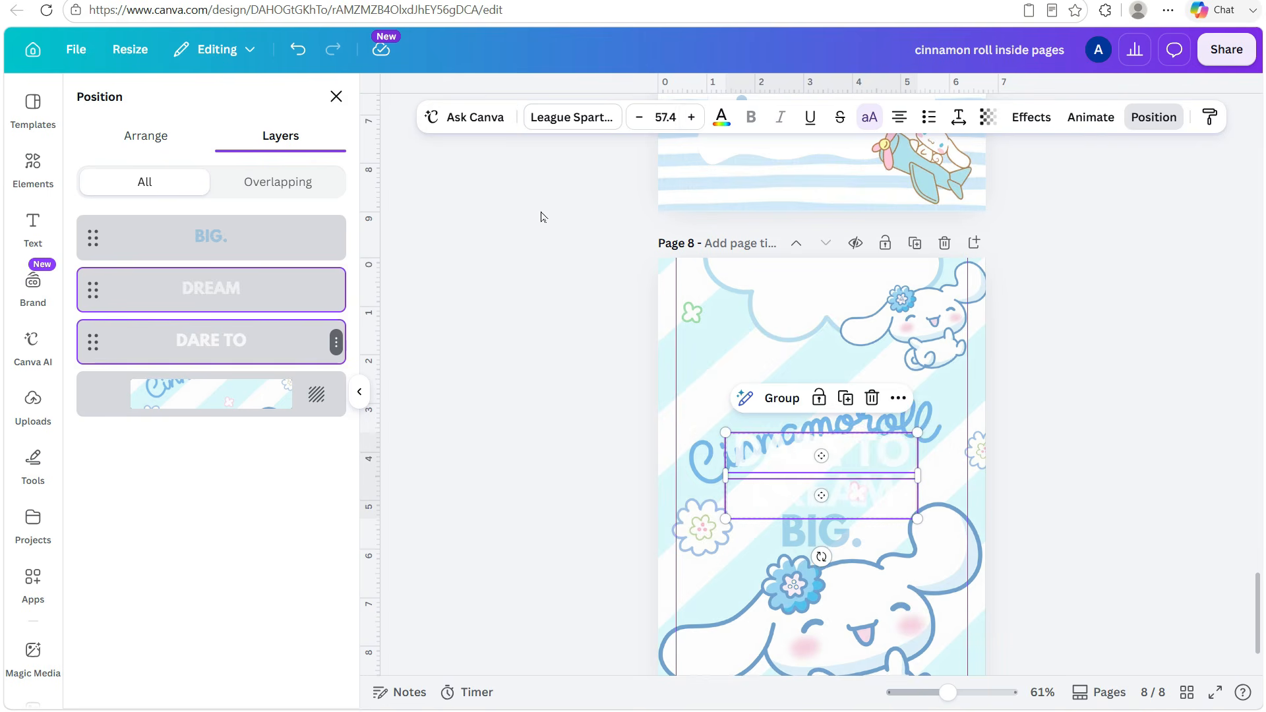
pyautogui.click(721, 117)
pyautogui.click(318, 218)
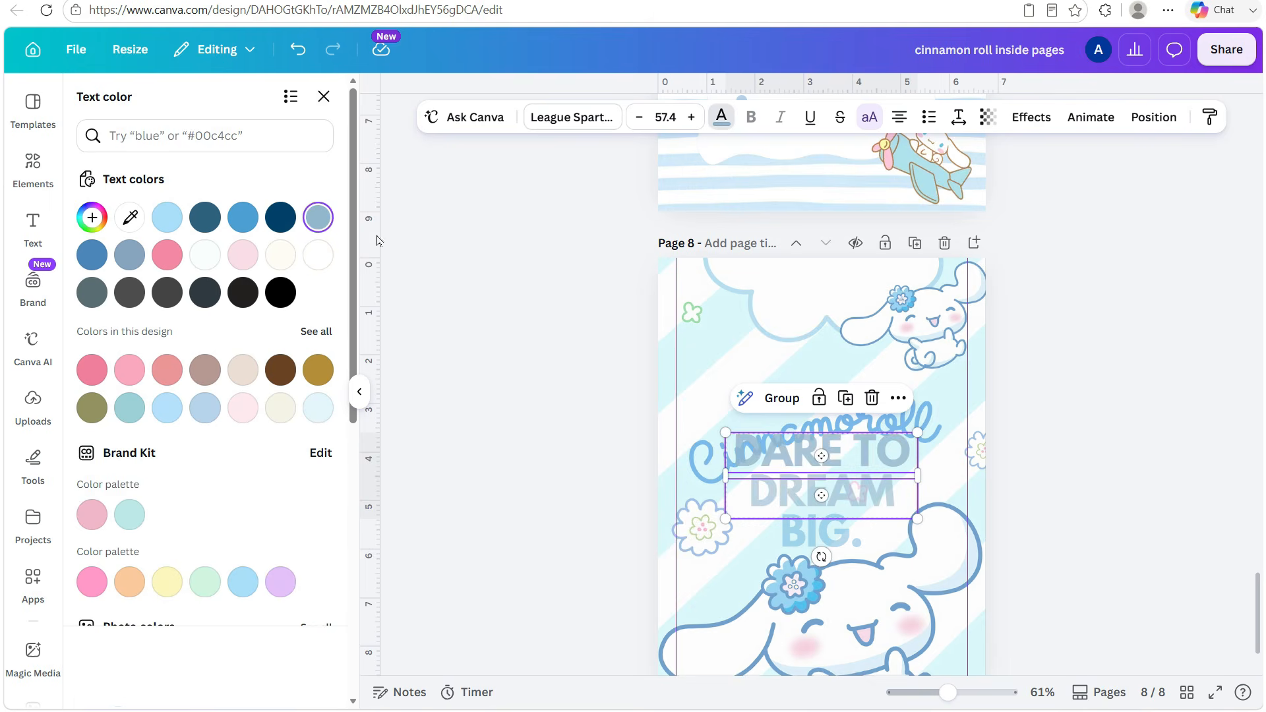
pyautogui.click(1154, 414)
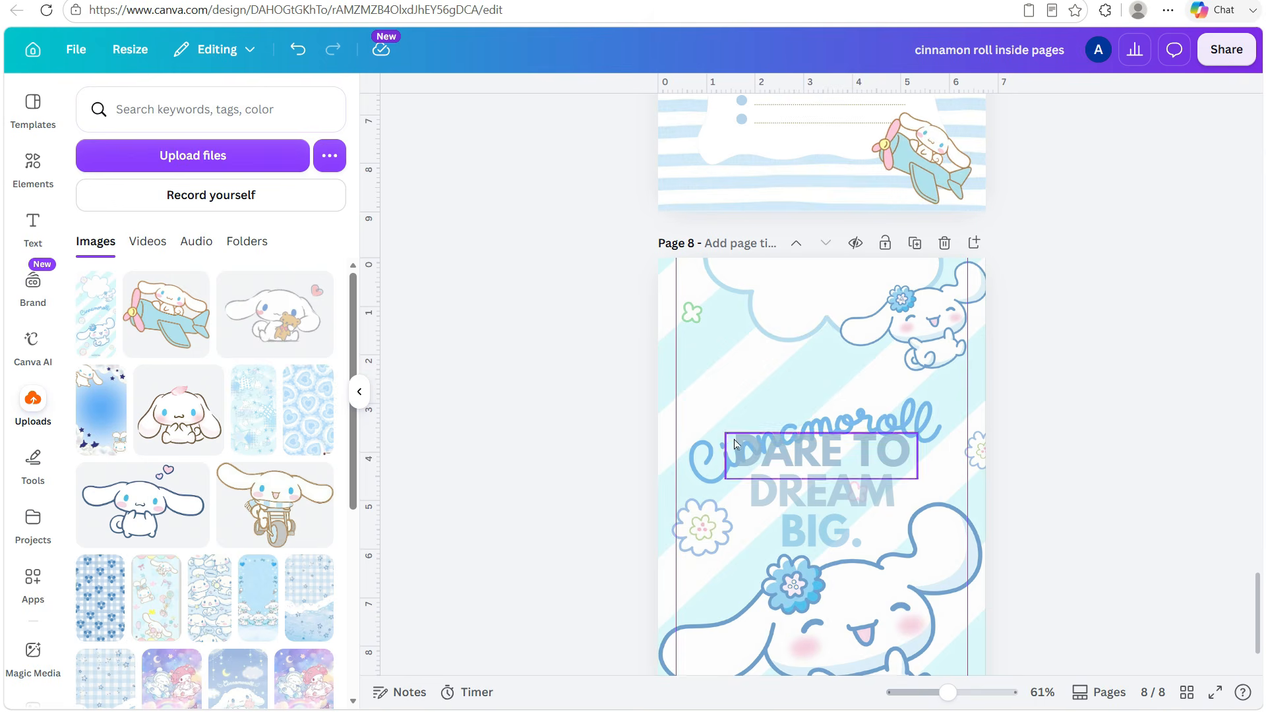
# Move the three quote text lines together up above the Cinnamoroll lettering on page 8
pyautogui.moveTo(704, 404); pyautogui.dragTo(920, 572)
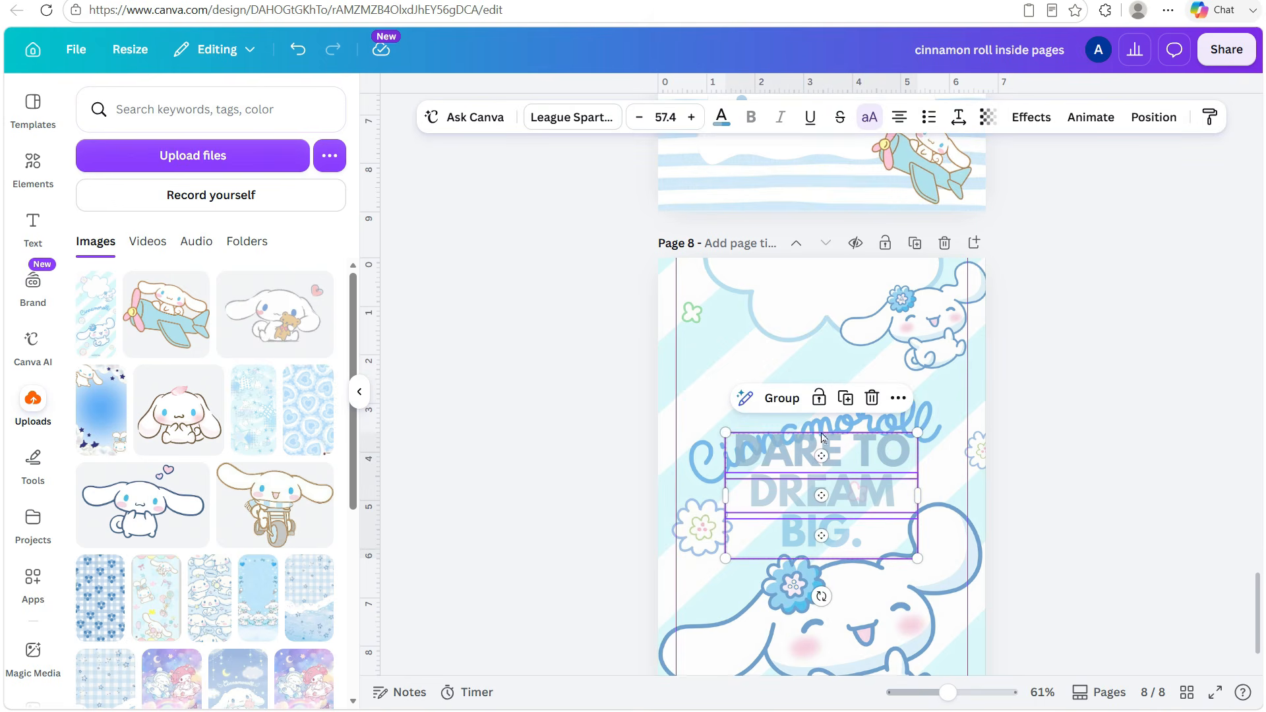
pyautogui.moveTo(835, 457); pyautogui.dragTo(823, 328)
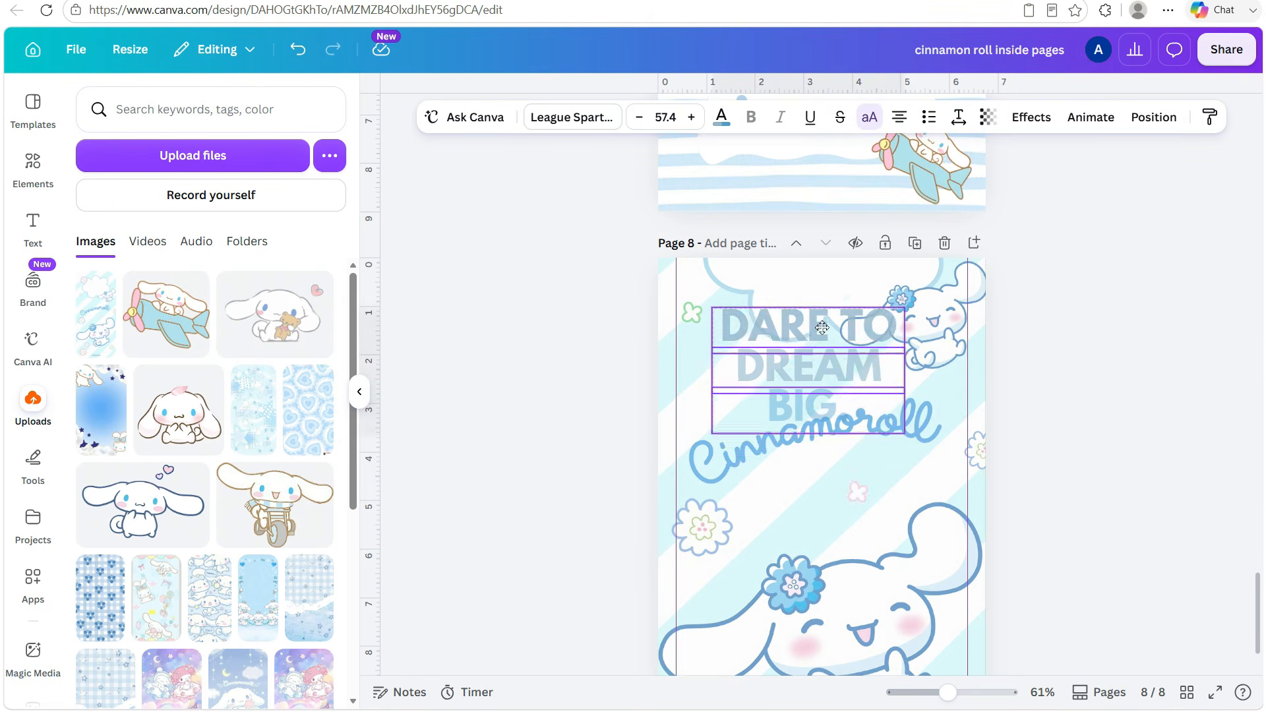
pyautogui.click(1065, 404)
pyautogui.scroll(-2, 1068, 407)
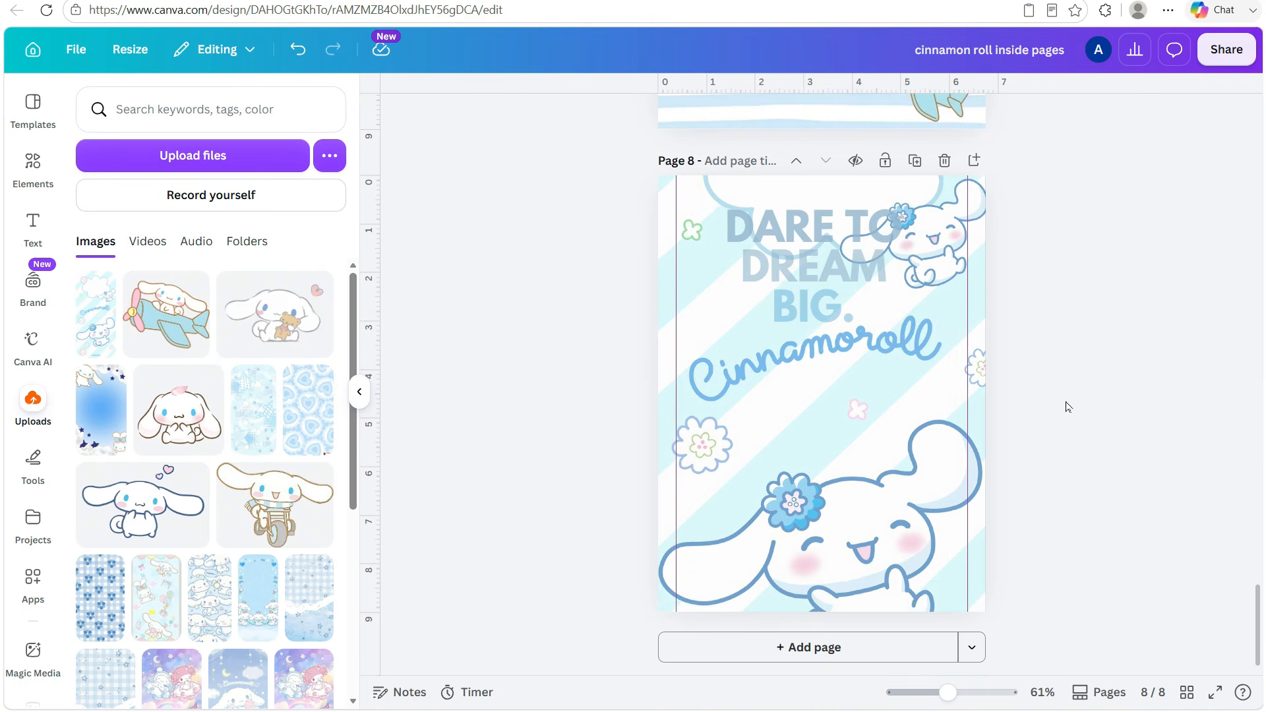
pyautogui.scroll(2, 1056, 495)
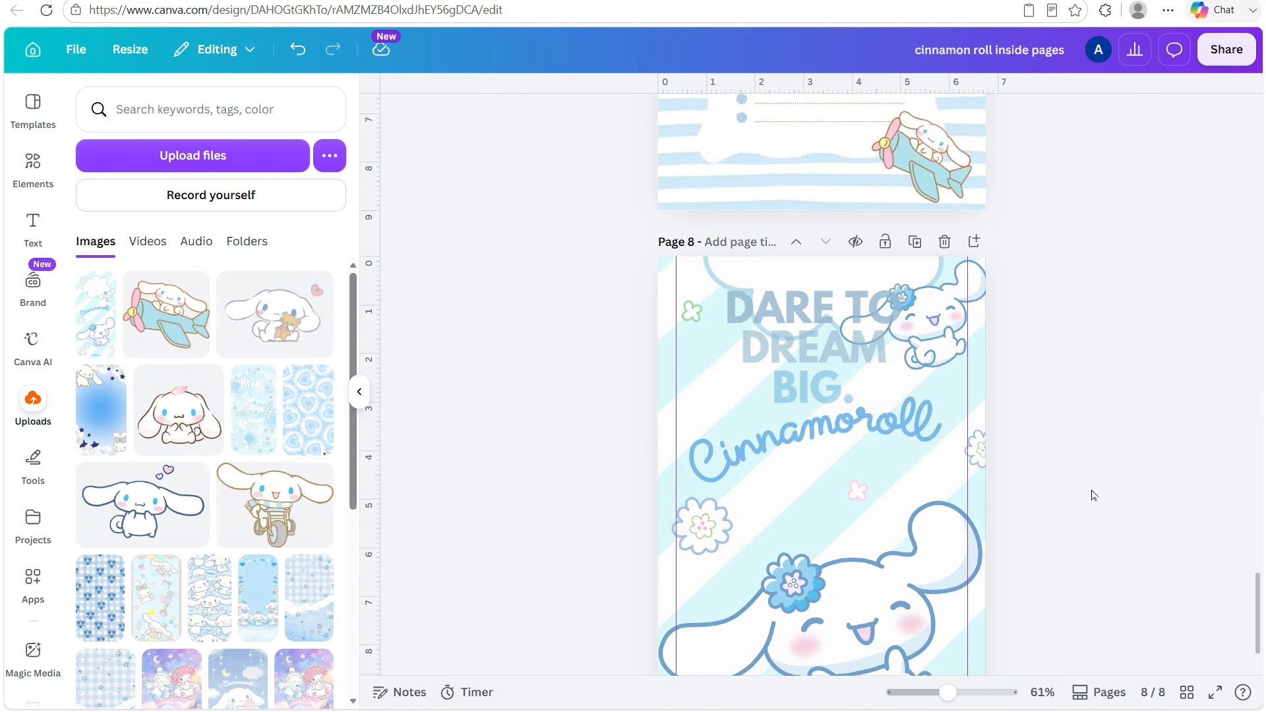
pyautogui.scroll(-2, 1011, 494)
pyautogui.click(857, 504)
pyautogui.click(1060, 319)
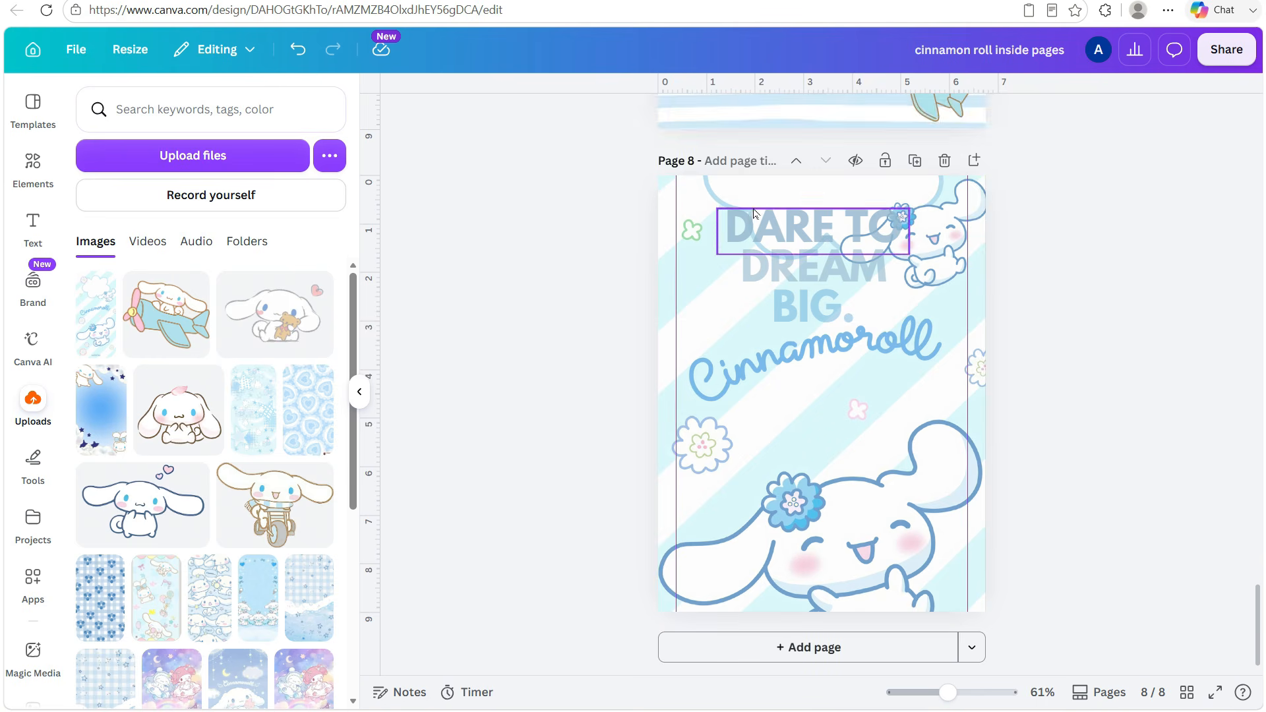
# Change all three lines of the "Dare to Dream Big." quote to Dark azure #00416a
pyautogui.click(750, 225)
pyautogui.click(609, 251)
pyautogui.moveTo(618, 204); pyautogui.dragTo(912, 306)
pyautogui.click(718, 119)
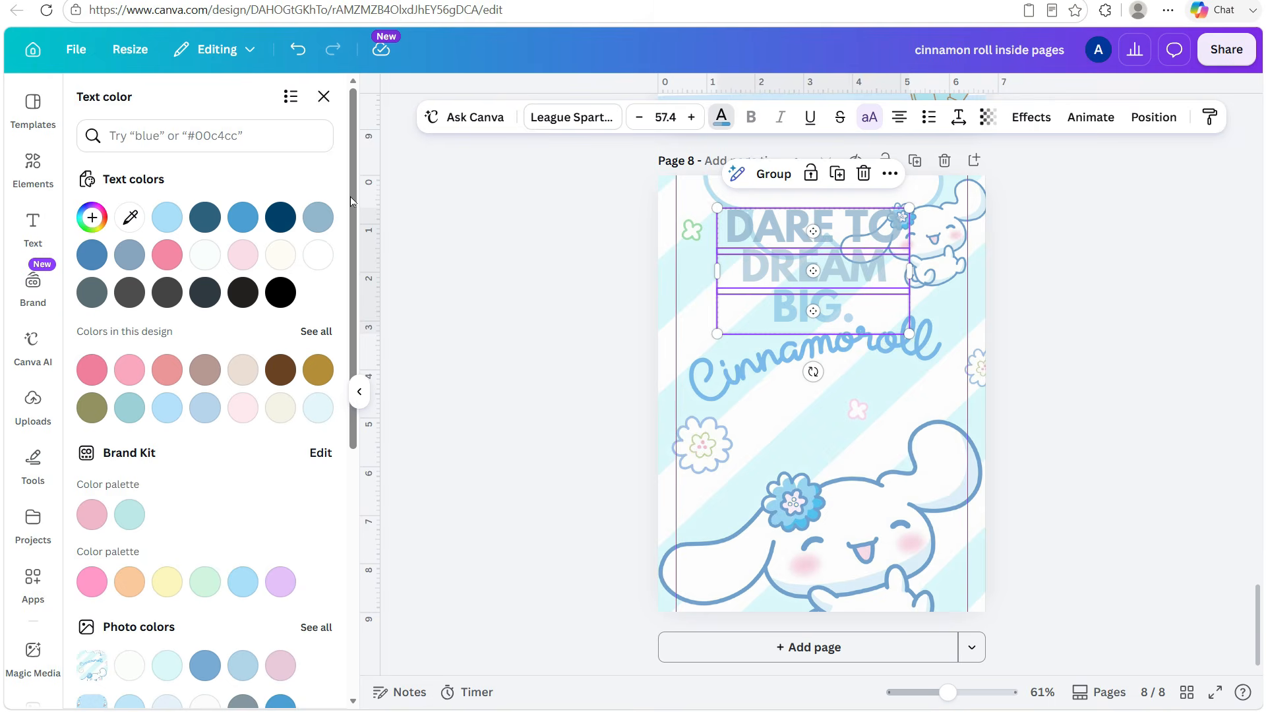
pyautogui.click(280, 218)
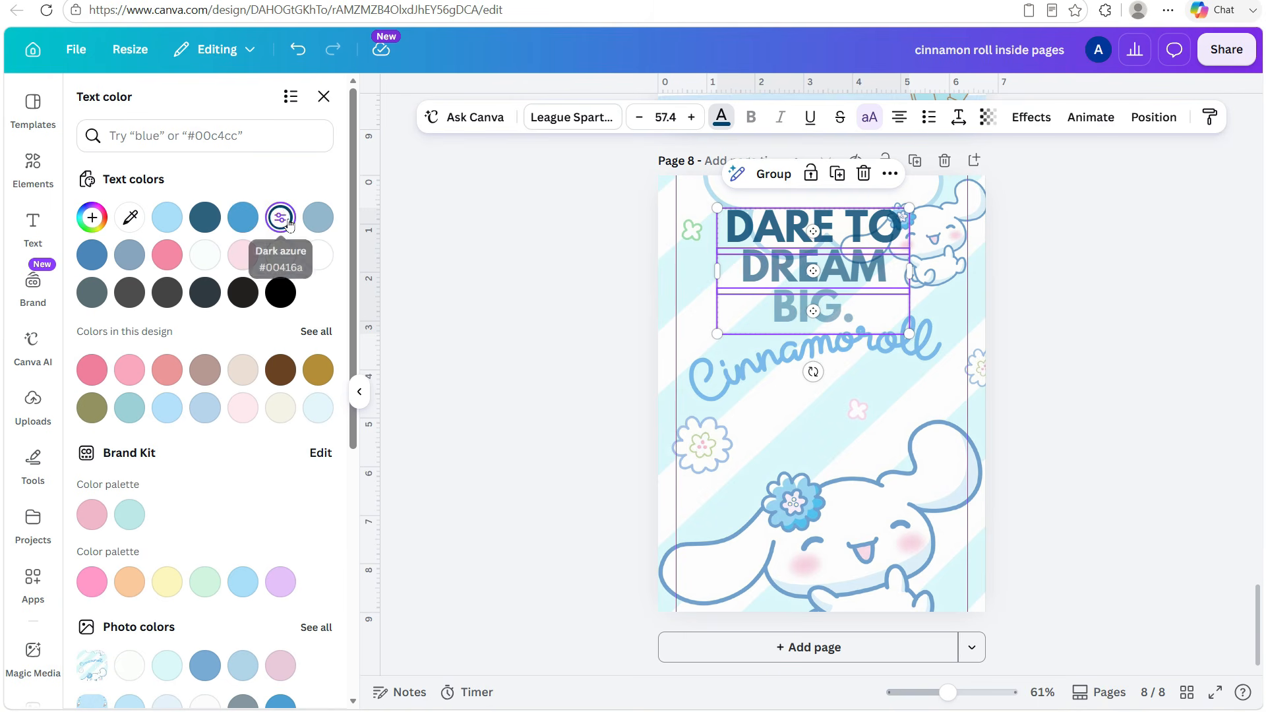
pyautogui.click(1062, 340)
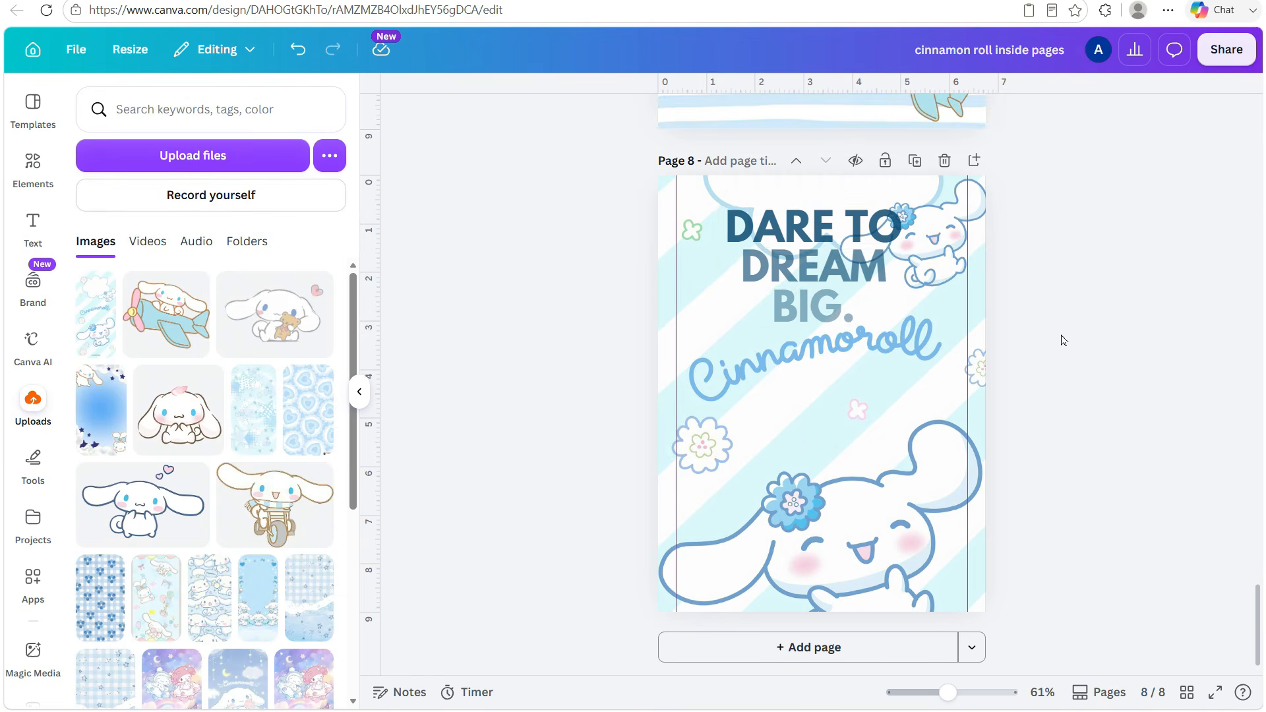
# Add page 9 after the quote page and set its background color to white
pyautogui.click(817, 648)
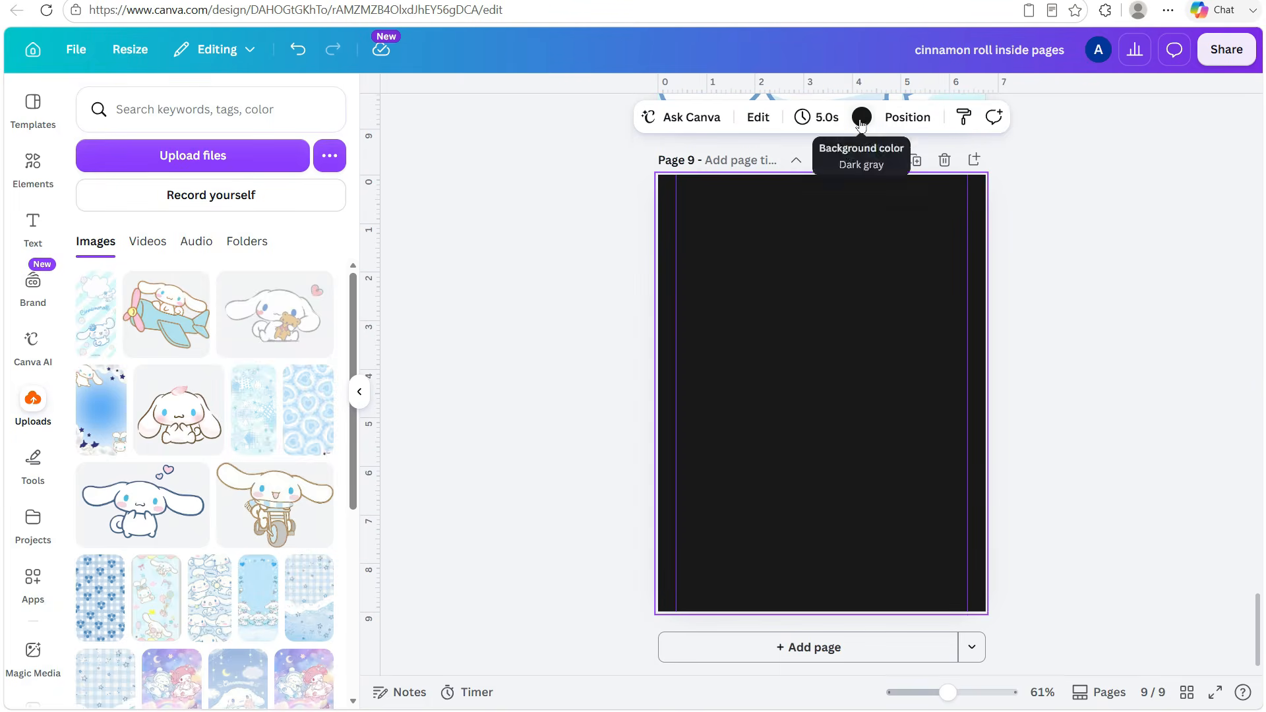
pyautogui.click(861, 119)
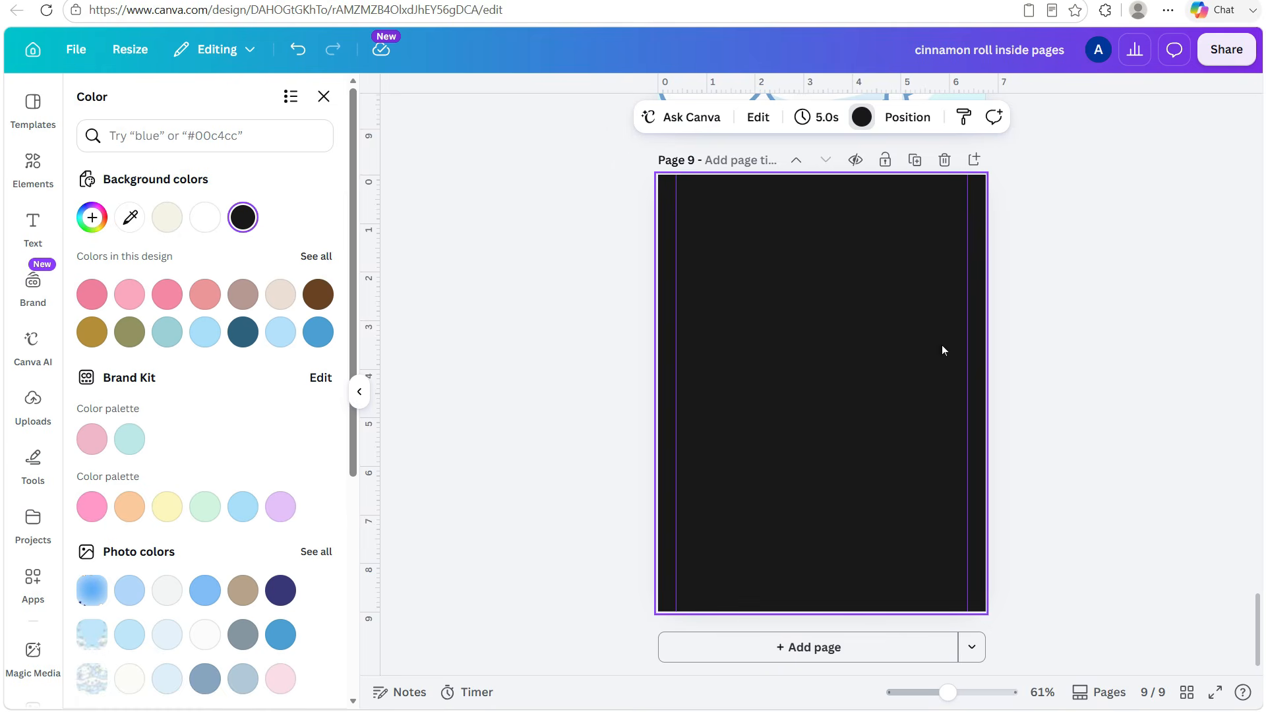
pyautogui.click(211, 227)
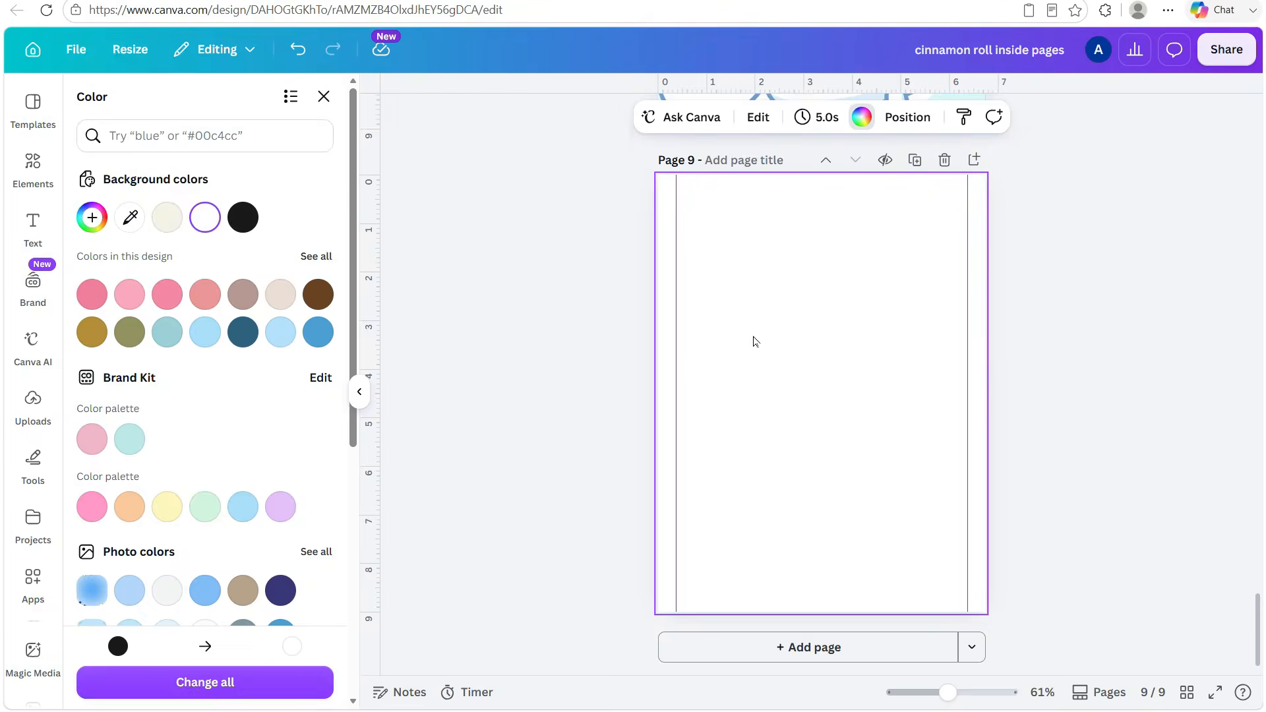
pyautogui.click(1027, 360)
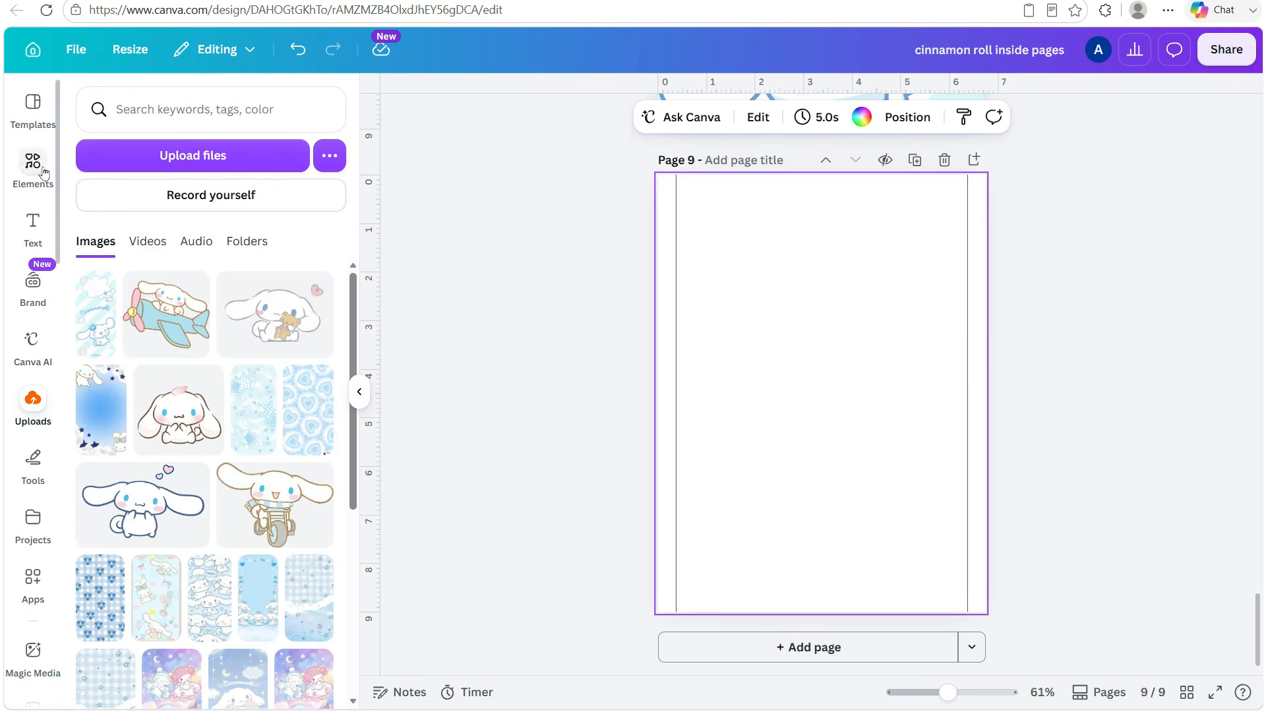
# Apply the "Be proud of your progress." template from the inspirational quotes results to page 9 and remove its beige background
pyautogui.click(33, 104)
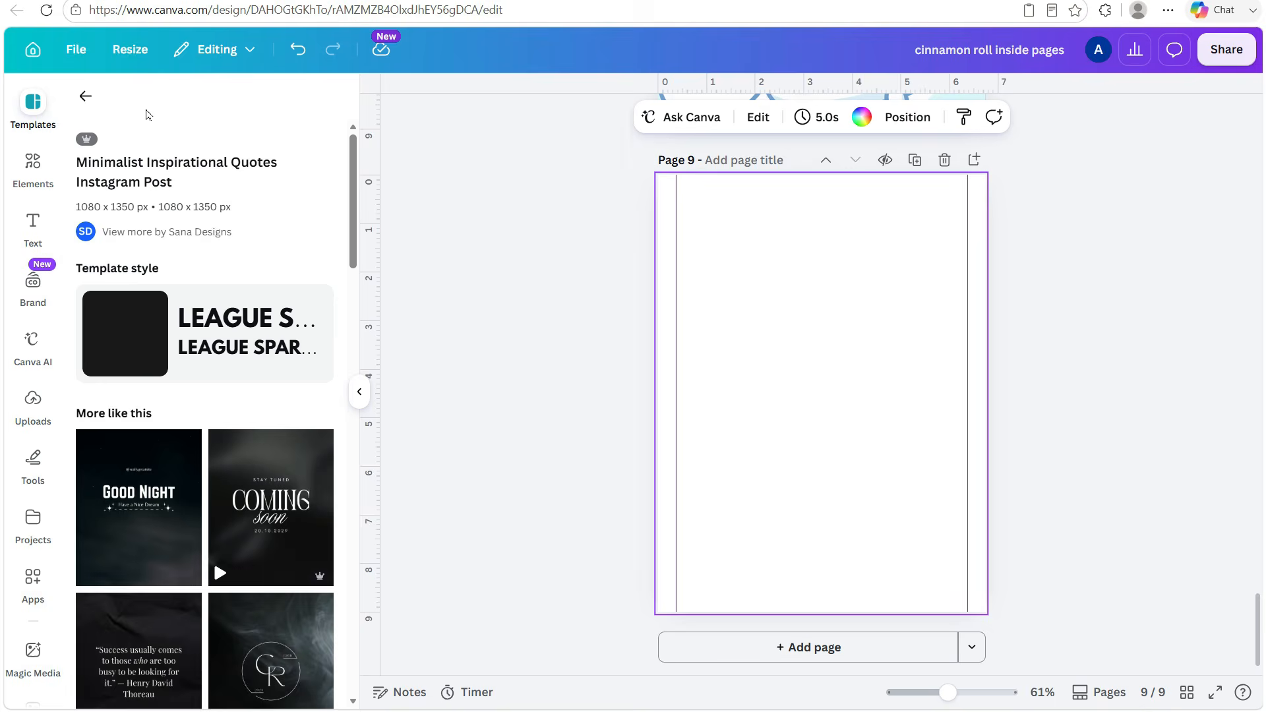
pyautogui.click(86, 95)
pyautogui.scroll(-3, 206, 542)
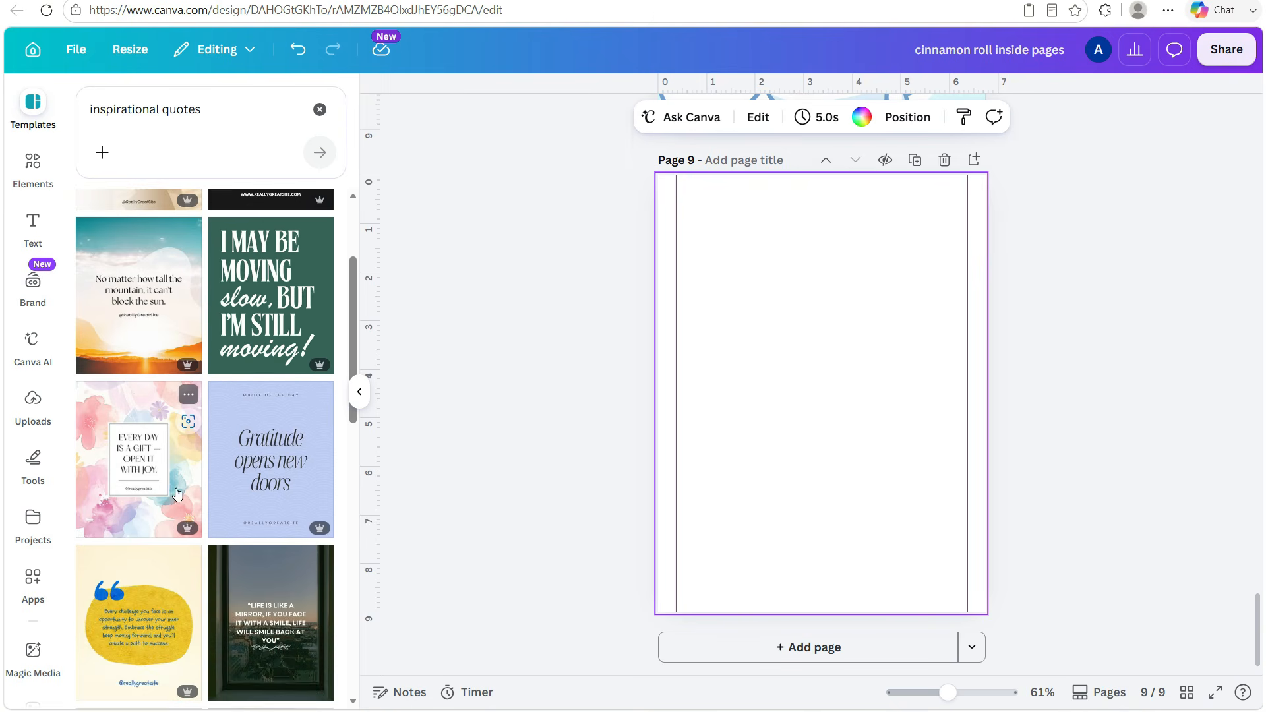
pyautogui.scroll(-3, 179, 493)
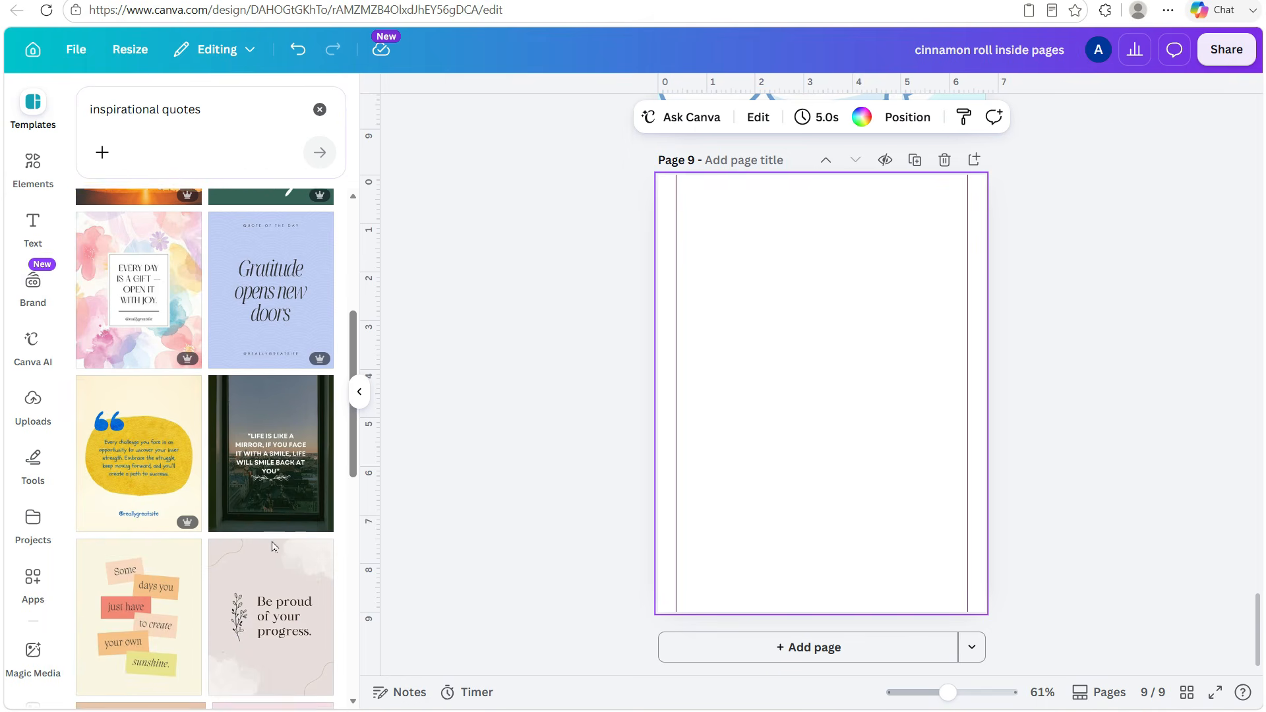
pyautogui.scroll(-3, 262, 460)
pyautogui.click(262, 460)
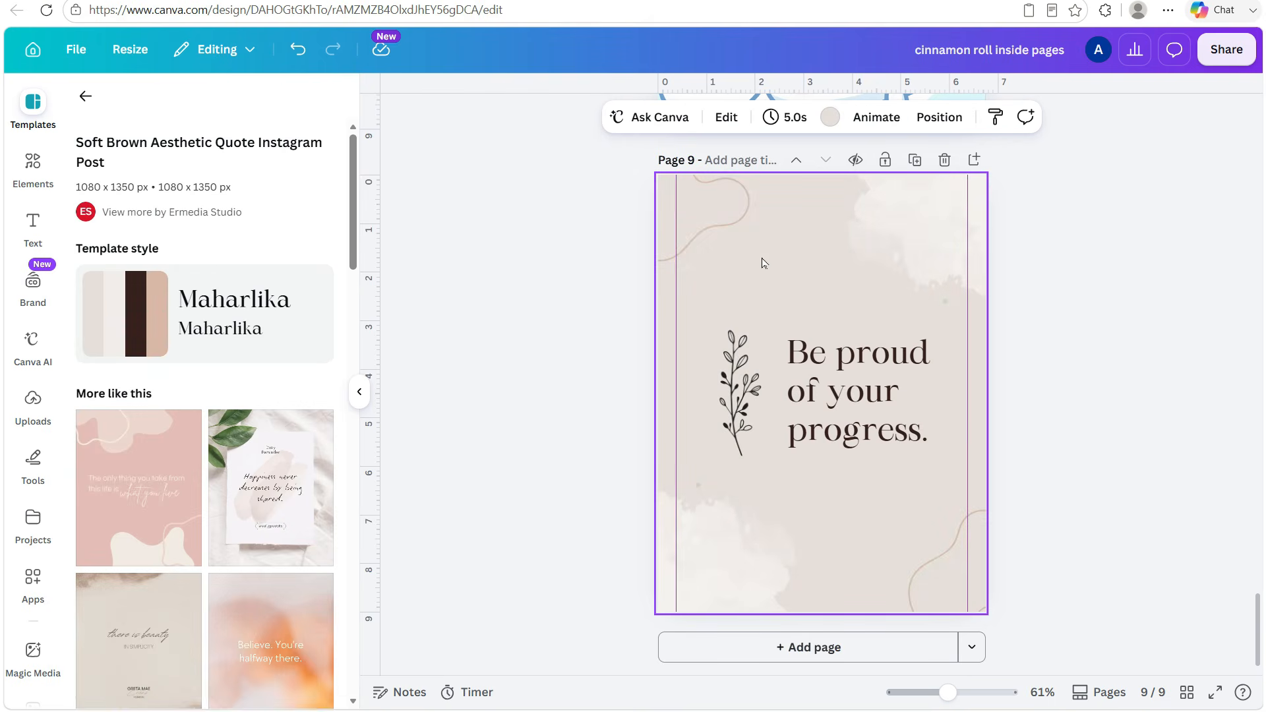
pyautogui.press('Delete')
pyautogui.click(745, 343)
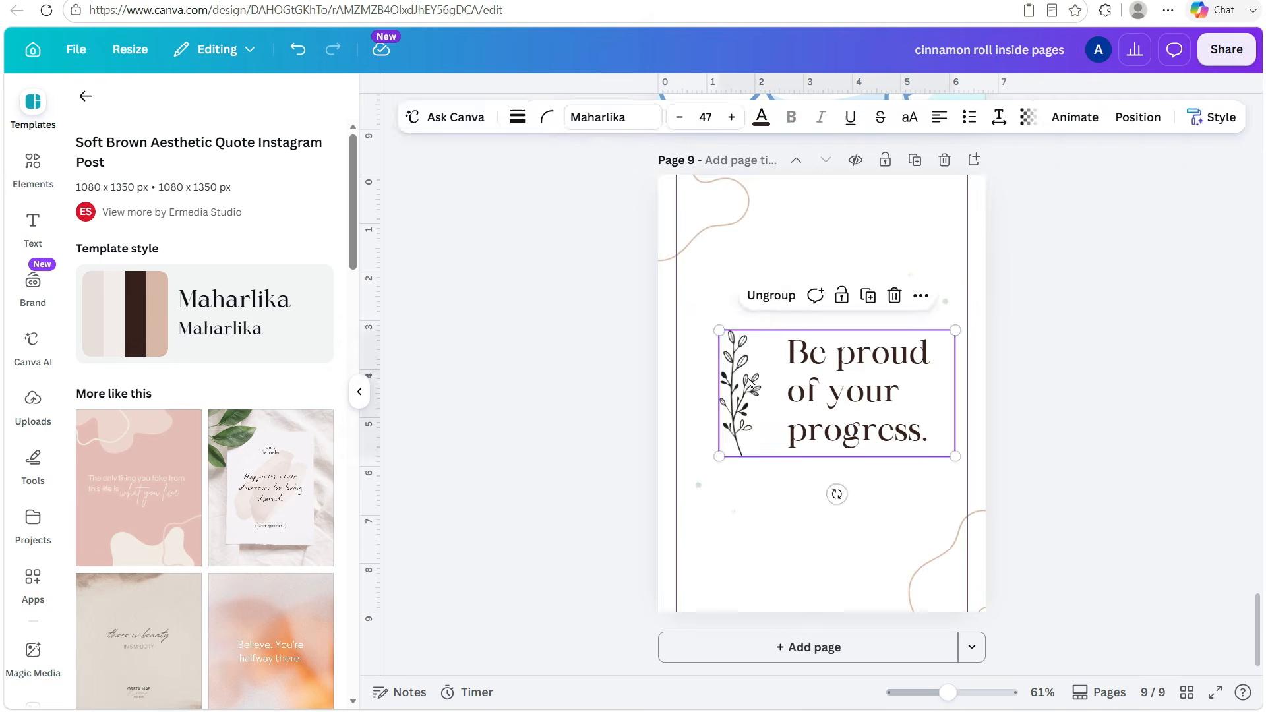
pyautogui.press('Delete')
pyautogui.click(706, 235)
pyautogui.press('Delete')
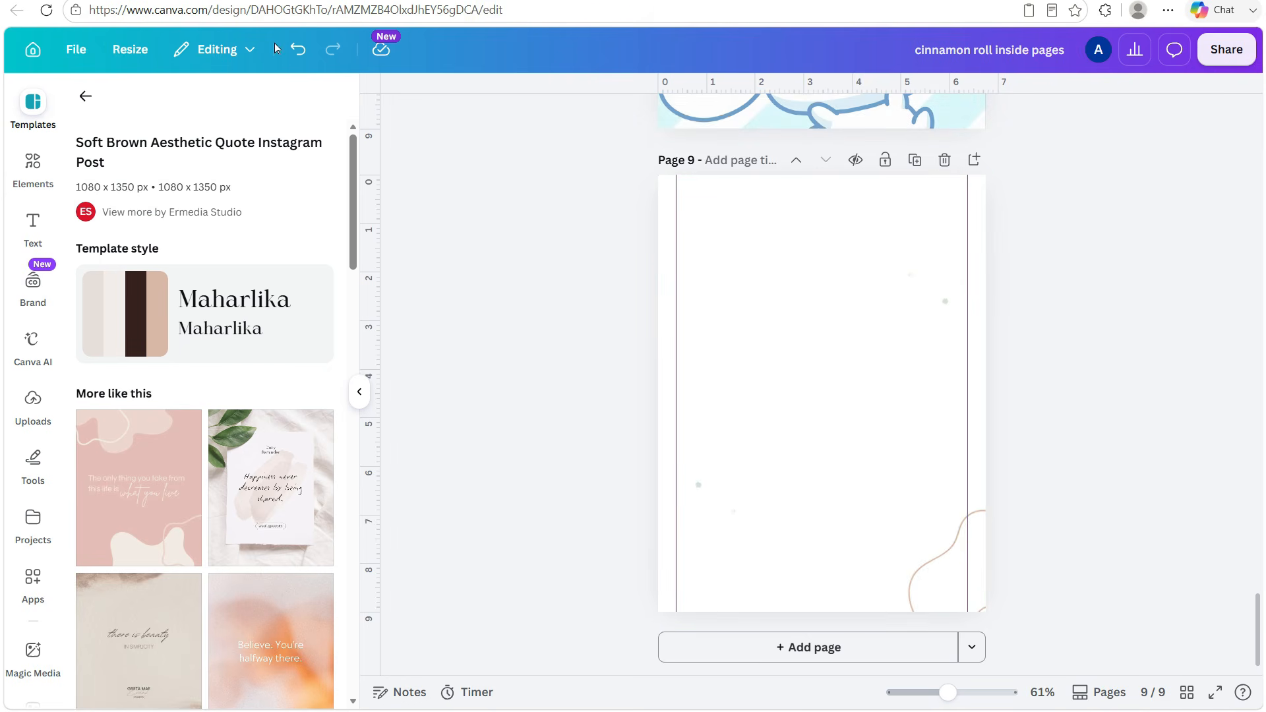
pyautogui.click(299, 49)
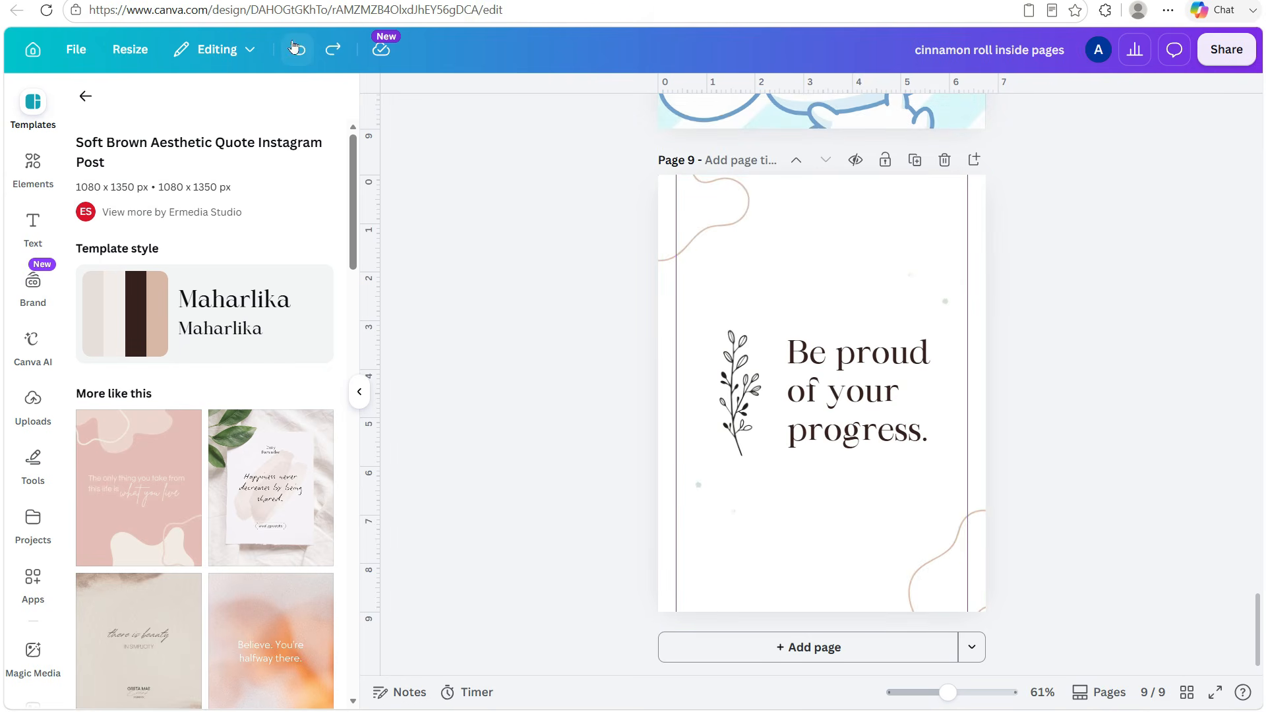
# Ungroup the quote on page 9 and delete the leafy branch beside the text
pyautogui.click(737, 435)
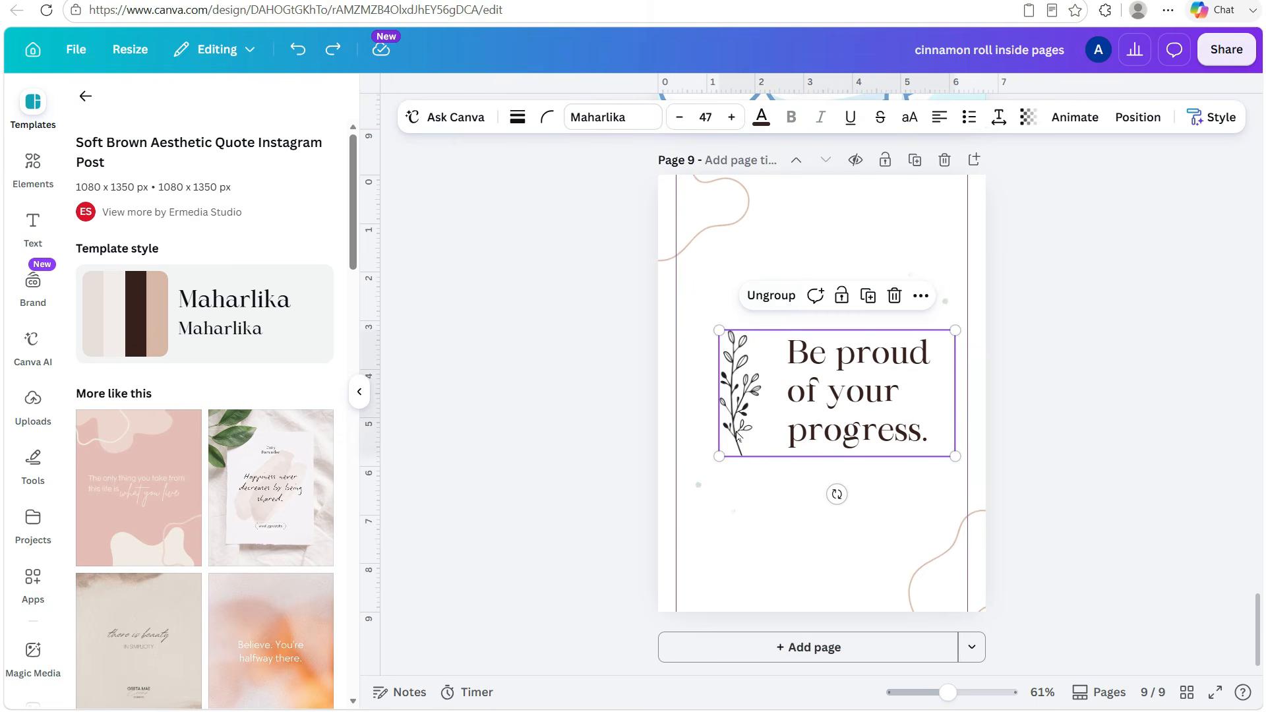
pyautogui.click(775, 295)
pyautogui.click(739, 396)
pyautogui.press('Delete')
# Delete the two curved corner lines and the small dots from page 9, keeping only the quote text
pyautogui.click(949, 571)
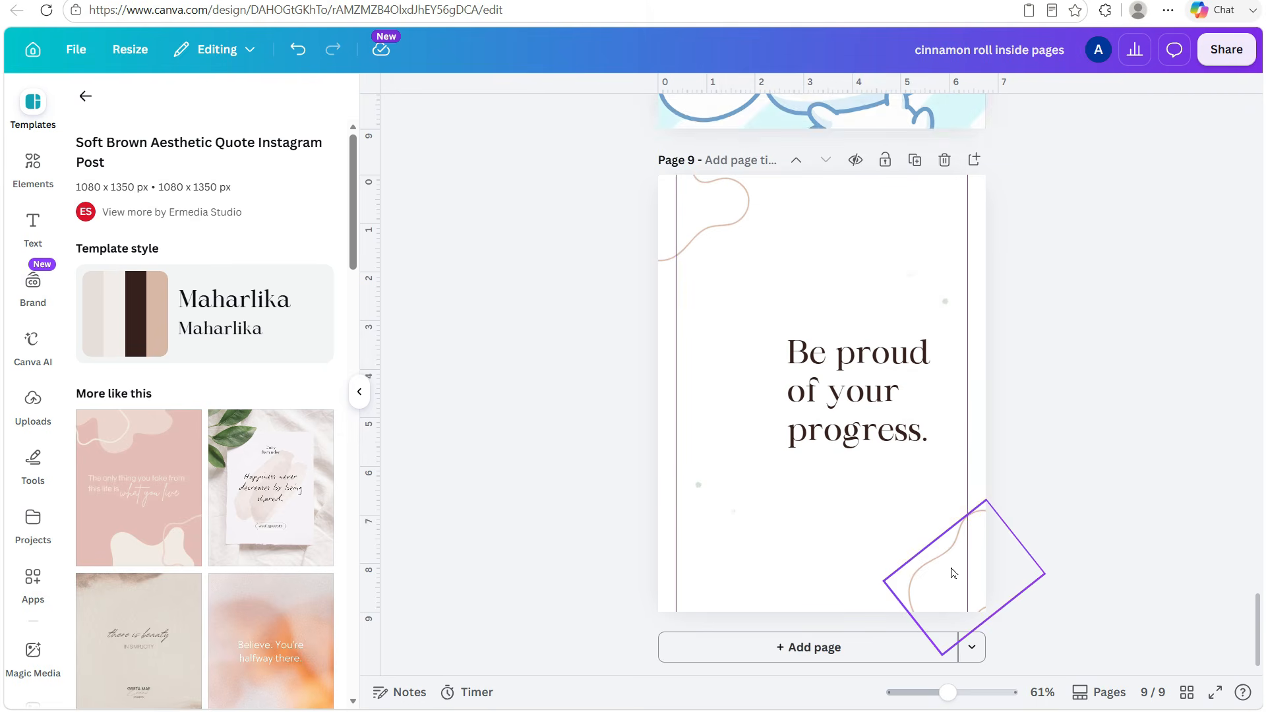
pyautogui.press('Delete')
pyautogui.click(726, 212)
pyautogui.press('Delete')
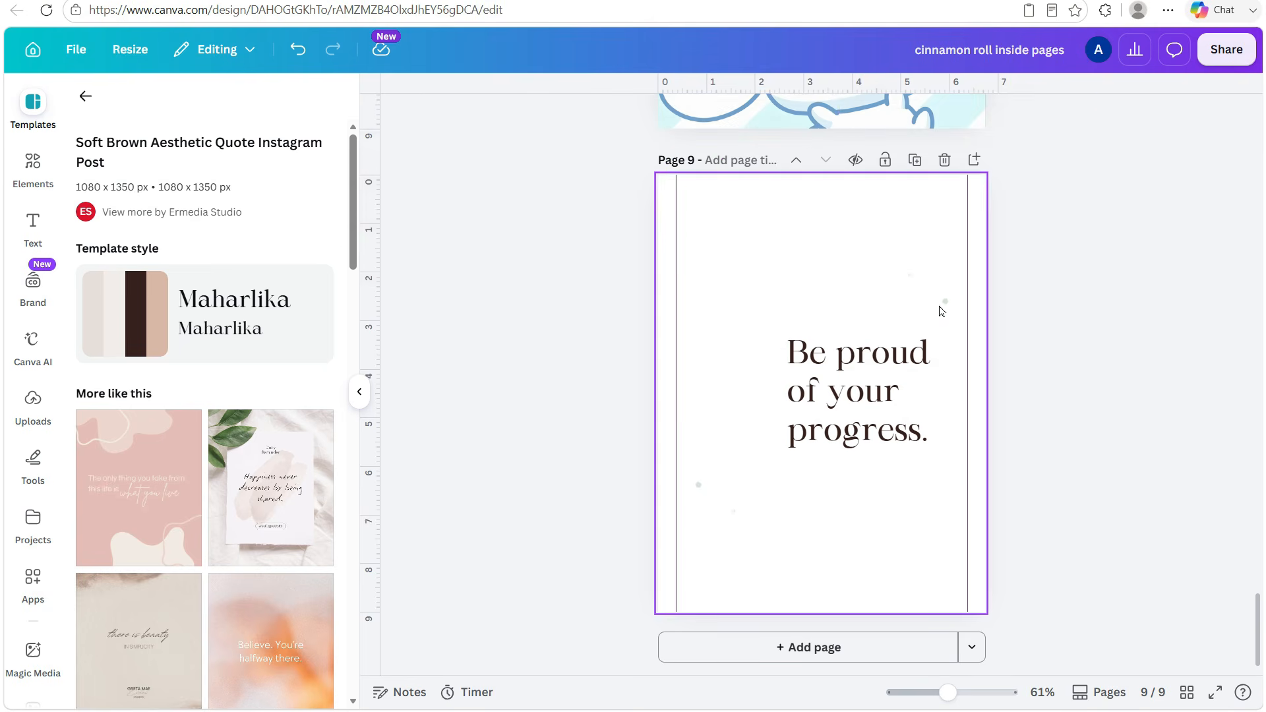
pyautogui.click(699, 496)
pyautogui.press('Delete')
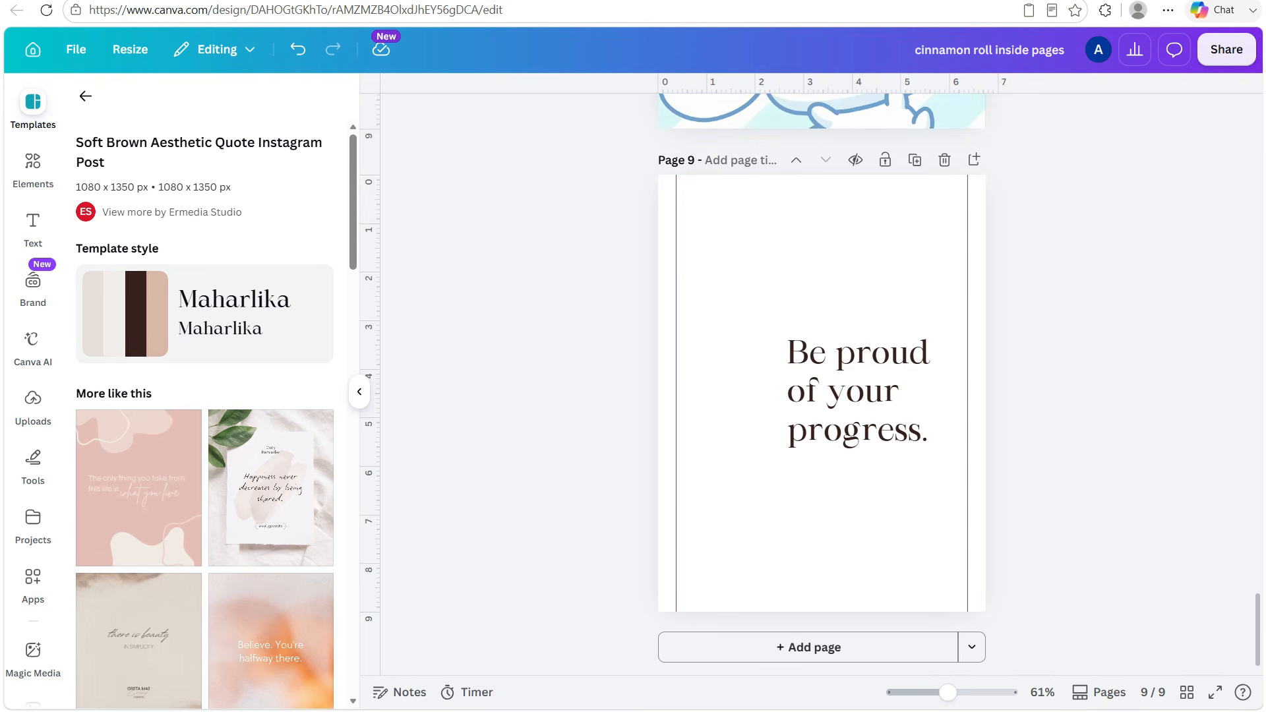
# Switch to Pinterest, find the Cinnamoroll wallpaper with the heart-shaped cloud and blue sky, and copy the image
pyautogui.hotkey('alt', 'Tab')
pyautogui.scroll(-7, 728, 366)
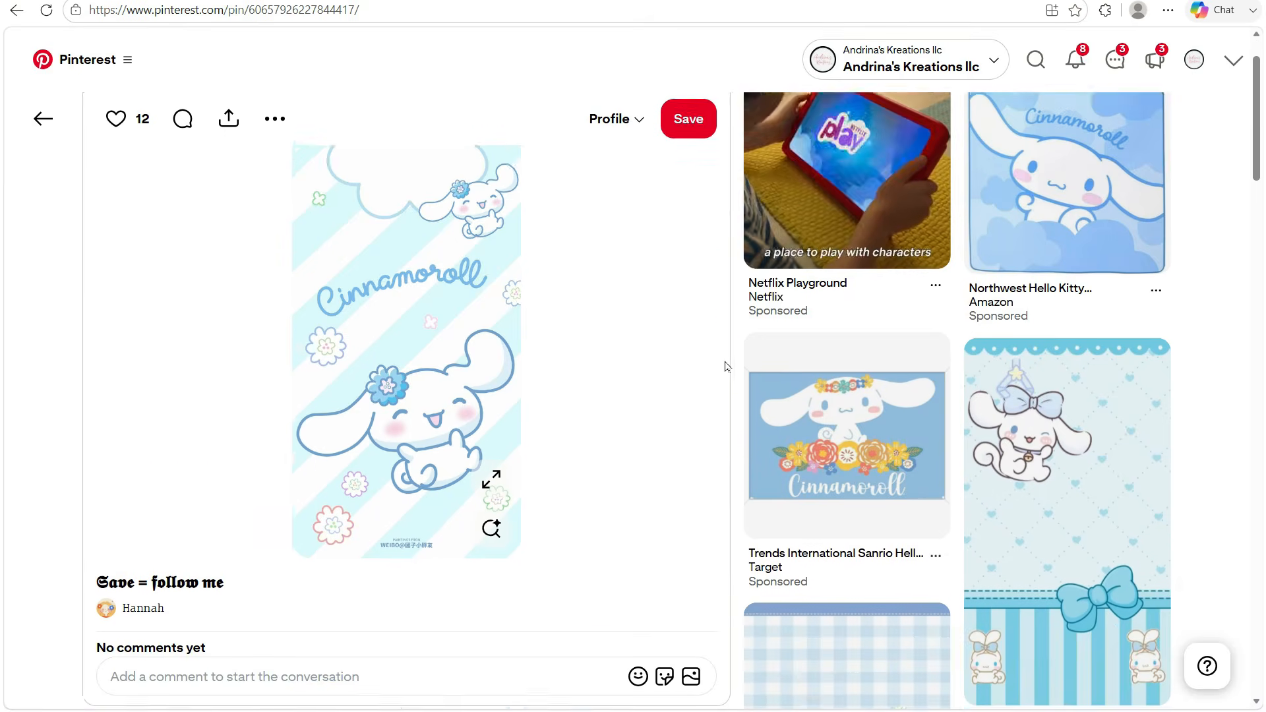
pyautogui.scroll(-1, 728, 367)
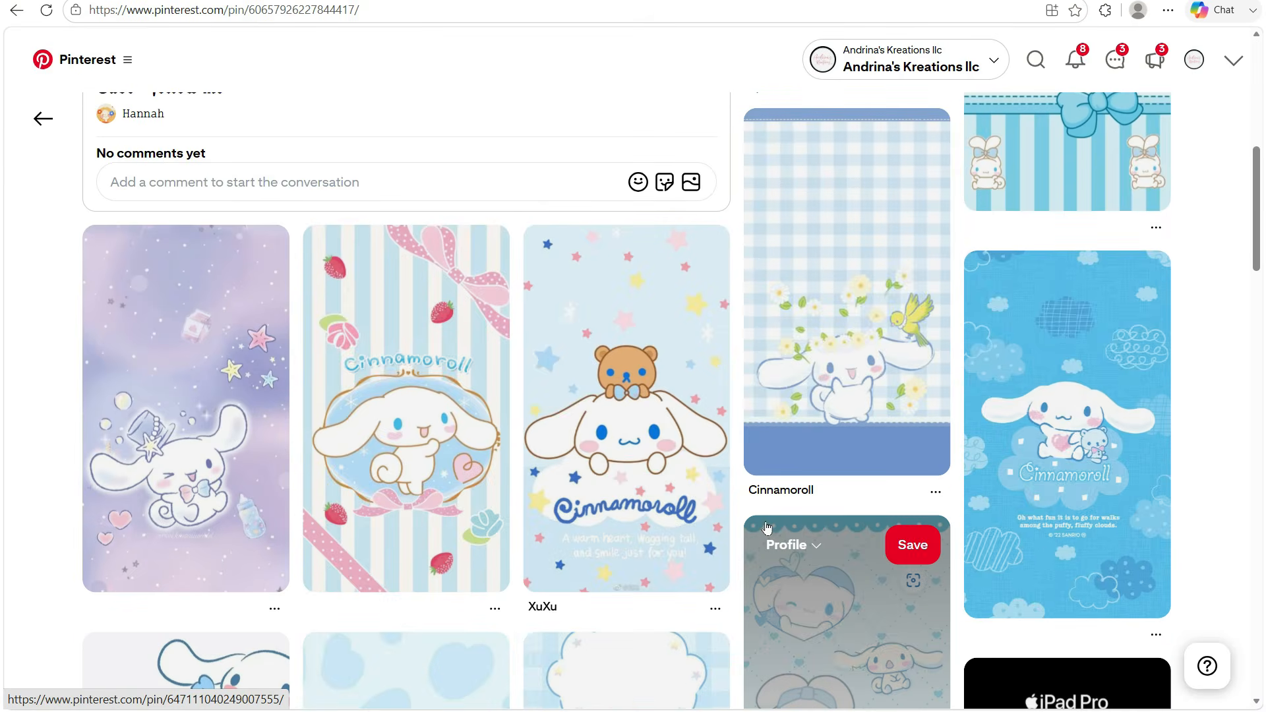
pyautogui.scroll(-6, 627, 422)
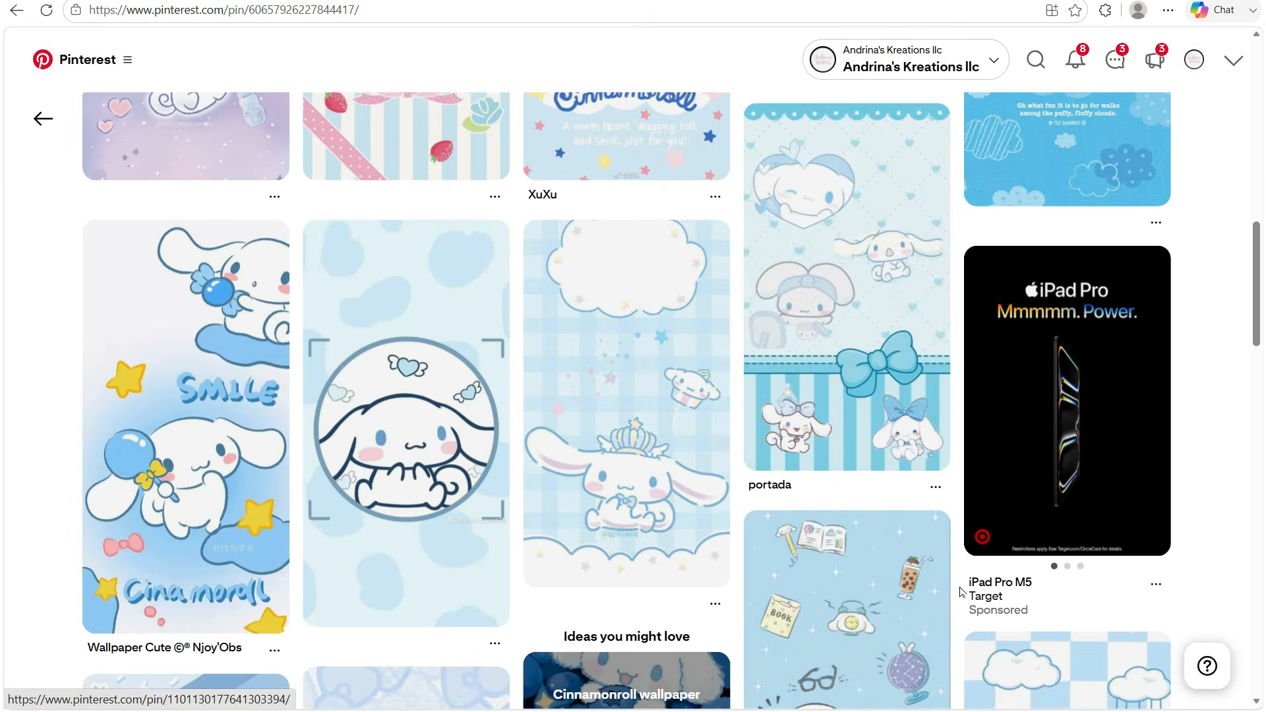
pyautogui.click(923, 590)
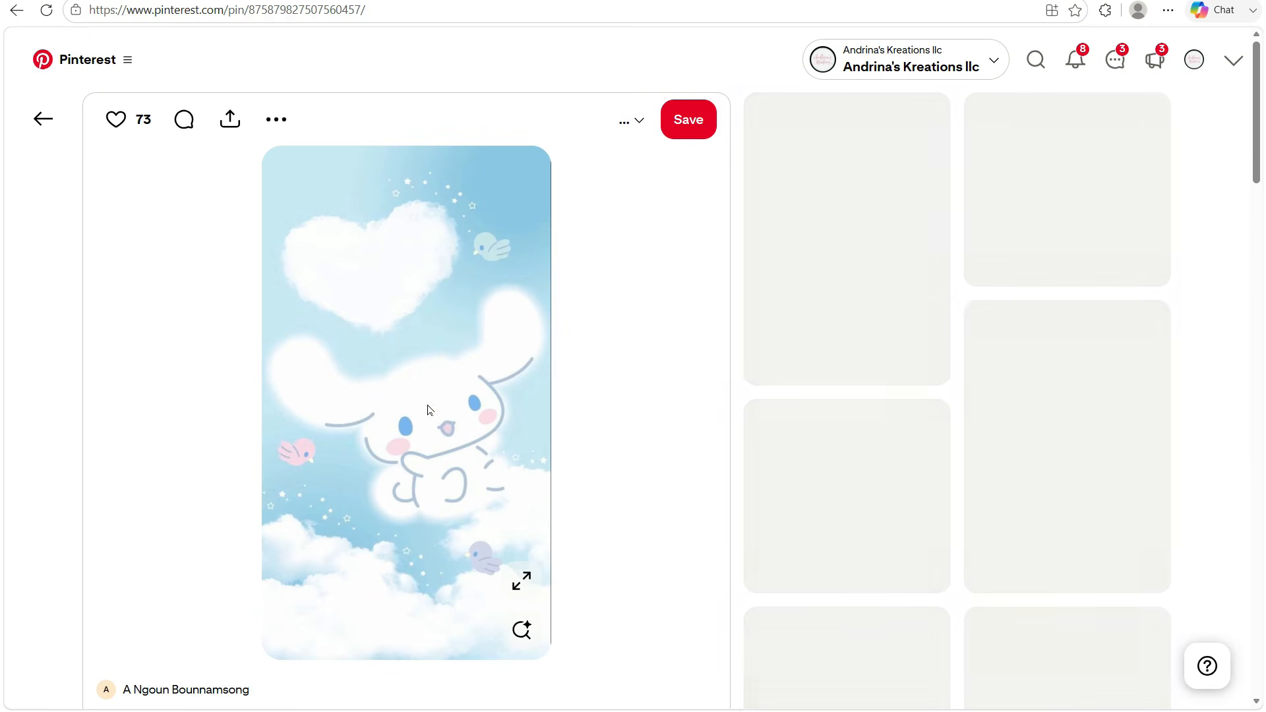
pyautogui.rightClick(381, 258)
pyautogui.click(452, 326)
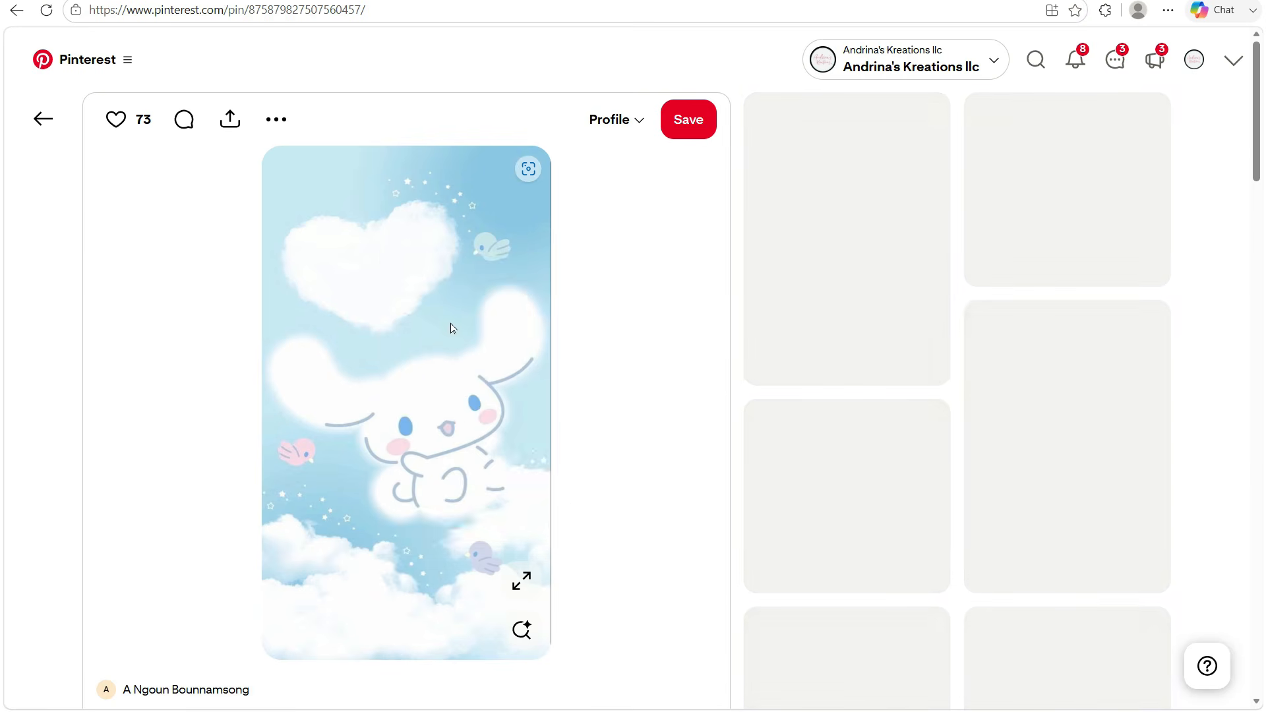
# Switch back to Canva, paste the copied Cinnamoroll image onto page 9 and set it as the page background
pyautogui.hotkey('ctrl', 'Tab')
pyautogui.rightClick(790, 277)
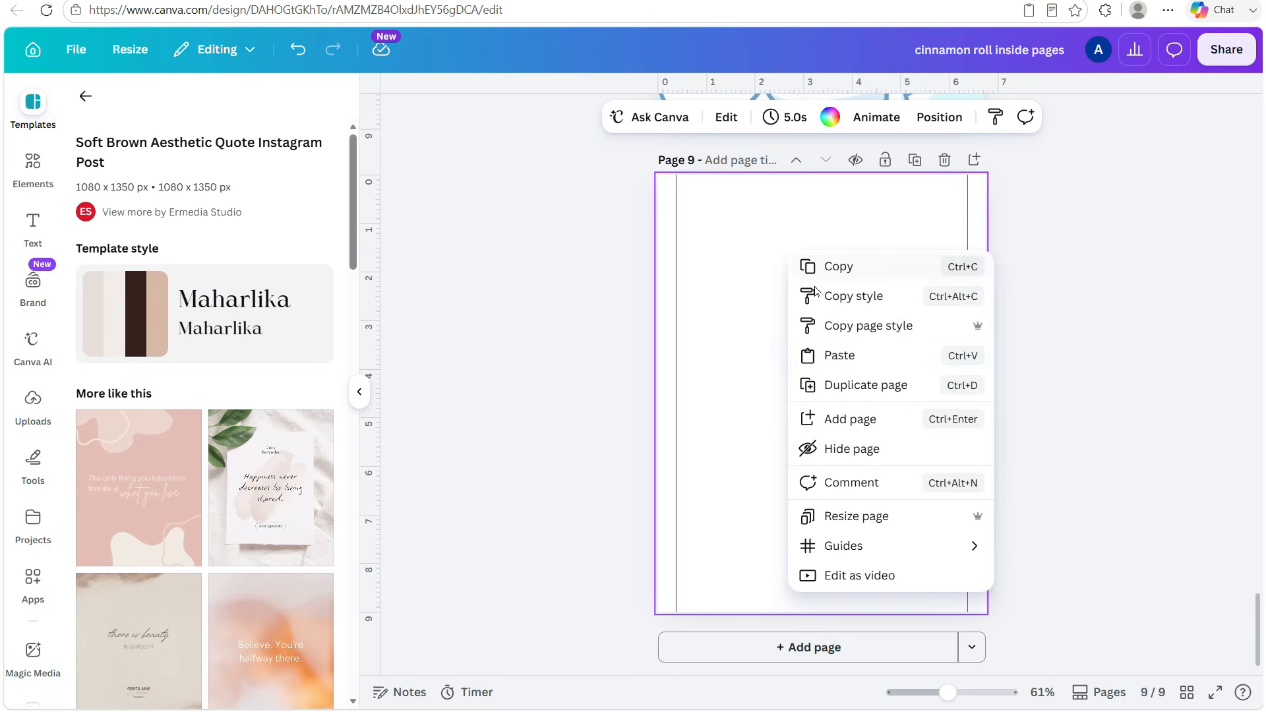
pyautogui.click(840, 357)
pyautogui.click(571, 118)
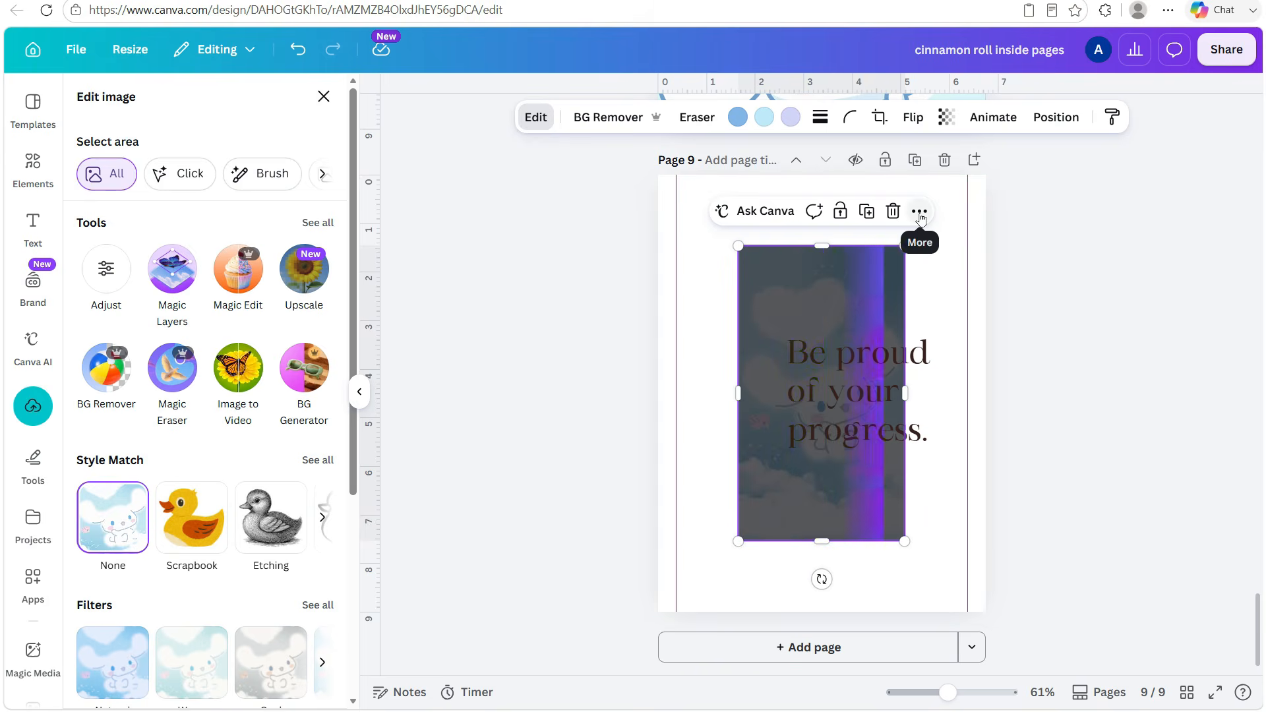
pyautogui.click(298, 50)
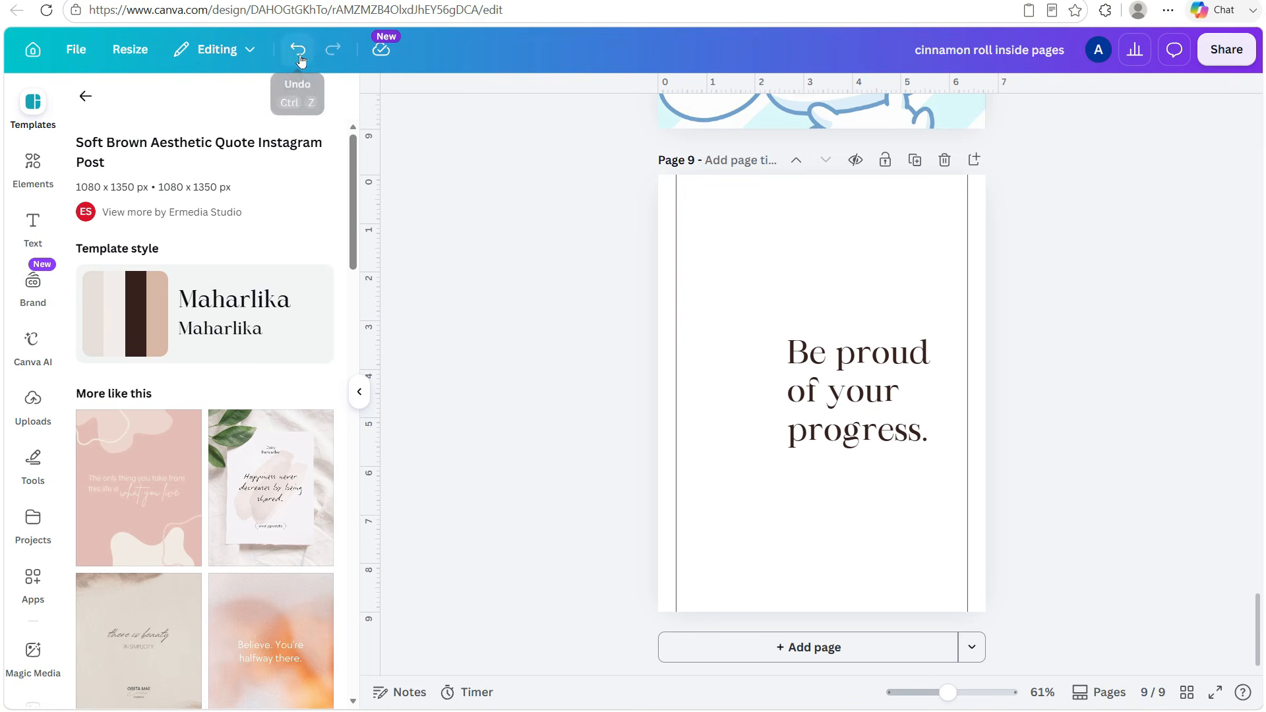
pyautogui.click(360, 392)
pyautogui.click(333, 49)
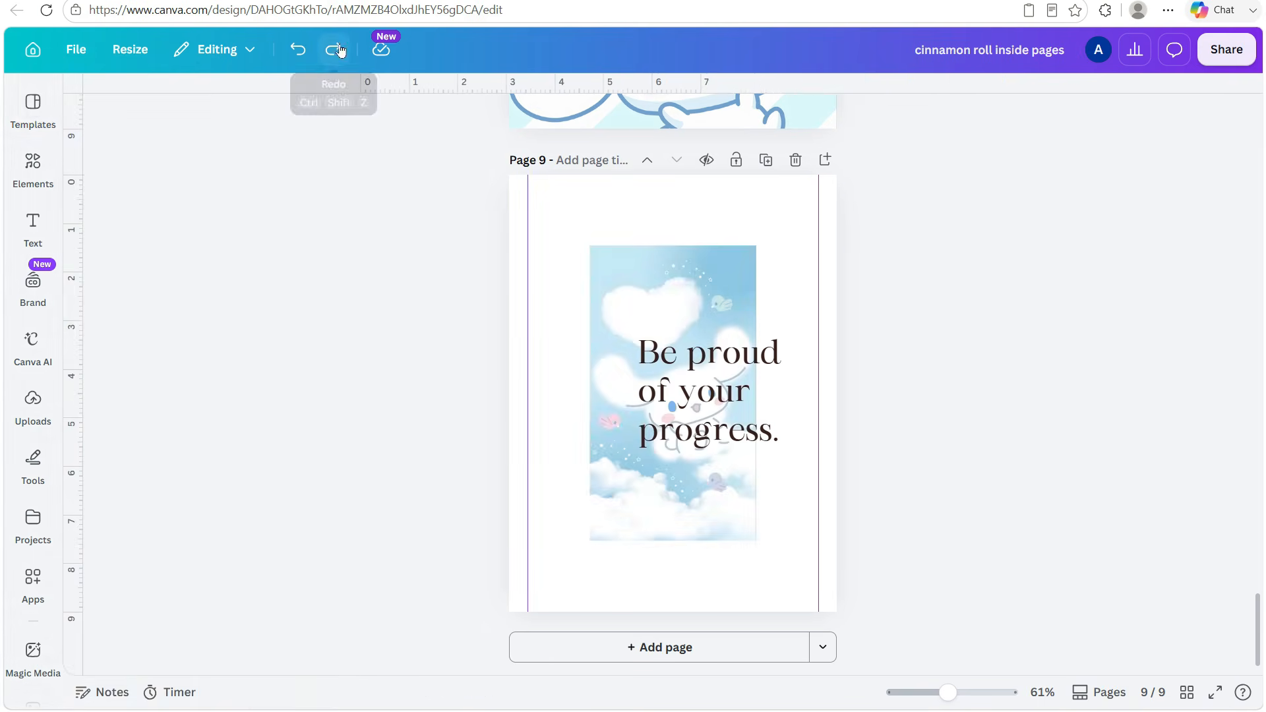
pyautogui.click(333, 50)
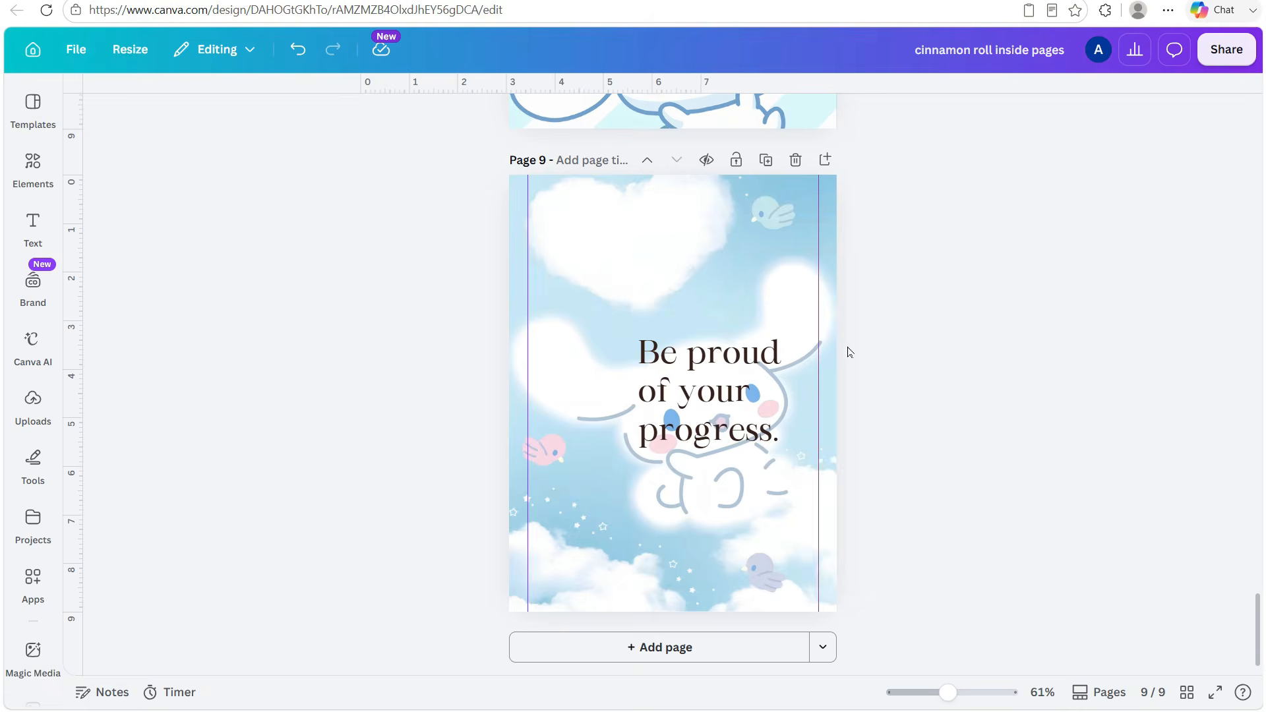
# Move the quote text to the upper part of page 9, above Cinnamoroll's face, and enlarge it to font size 62.8
pyautogui.click(727, 435)
pyautogui.moveTo(728, 435); pyautogui.dragTo(648, 287)
pyautogui.moveTo(732, 304); pyautogui.dragTo(780, 341)
# Color the quote text pale blue and apply the Neon effect with an intensity of 100
pyautogui.click(521, 116)
pyautogui.click(318, 475)
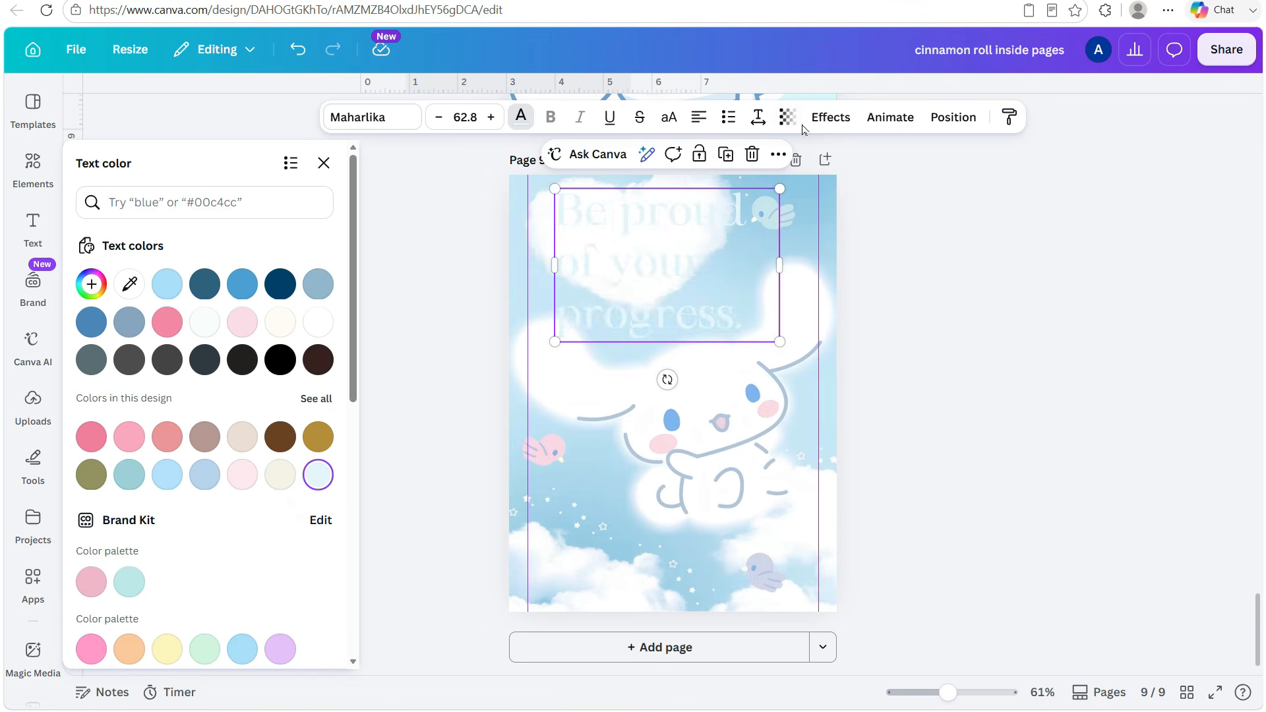
pyautogui.click(827, 118)
pyautogui.click(220, 461)
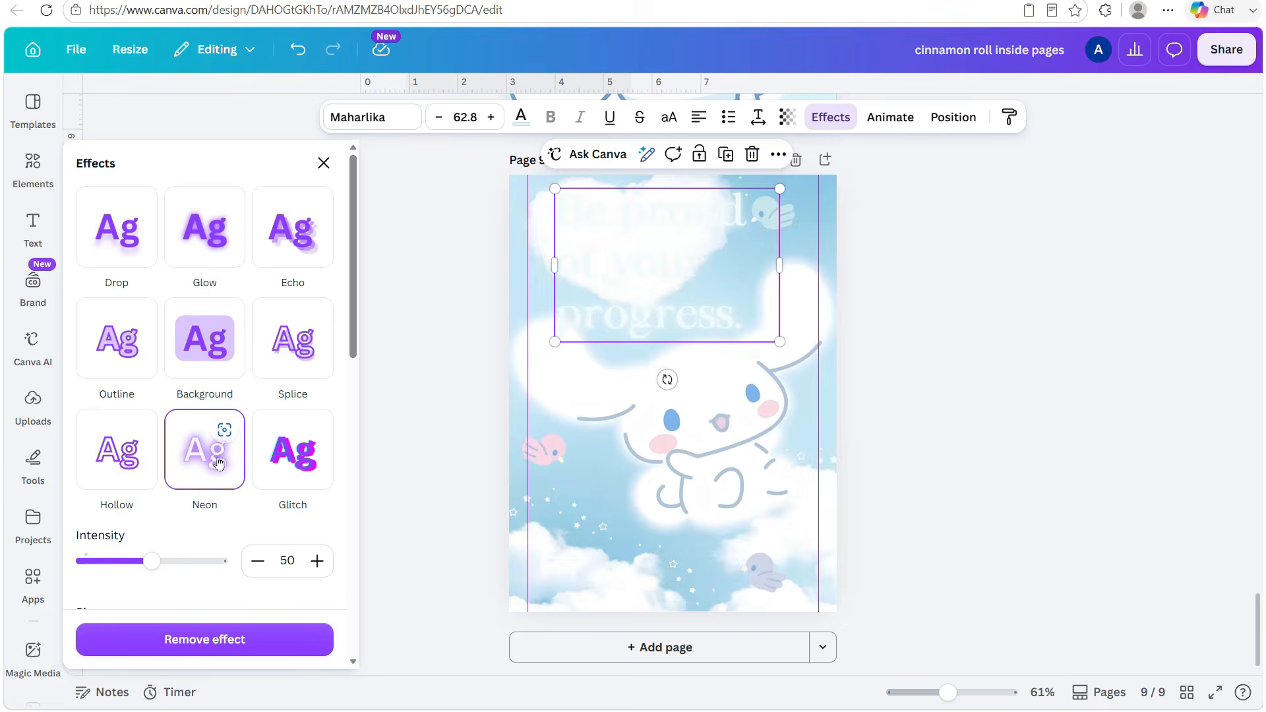
pyautogui.moveTo(158, 562); pyautogui.dragTo(331, 562)
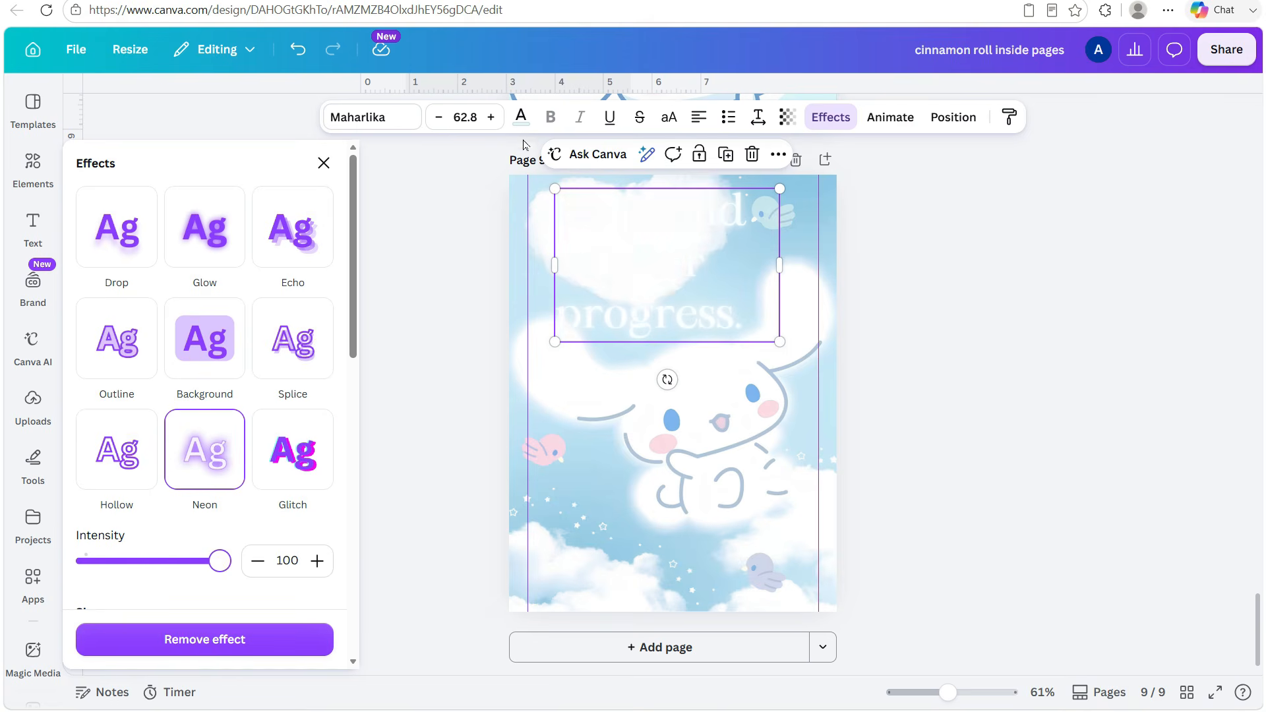
# Try Azure and pale yellow on the neon quote text, and settle on medium blue as its color
pyautogui.click(521, 118)
pyautogui.click(323, 292)
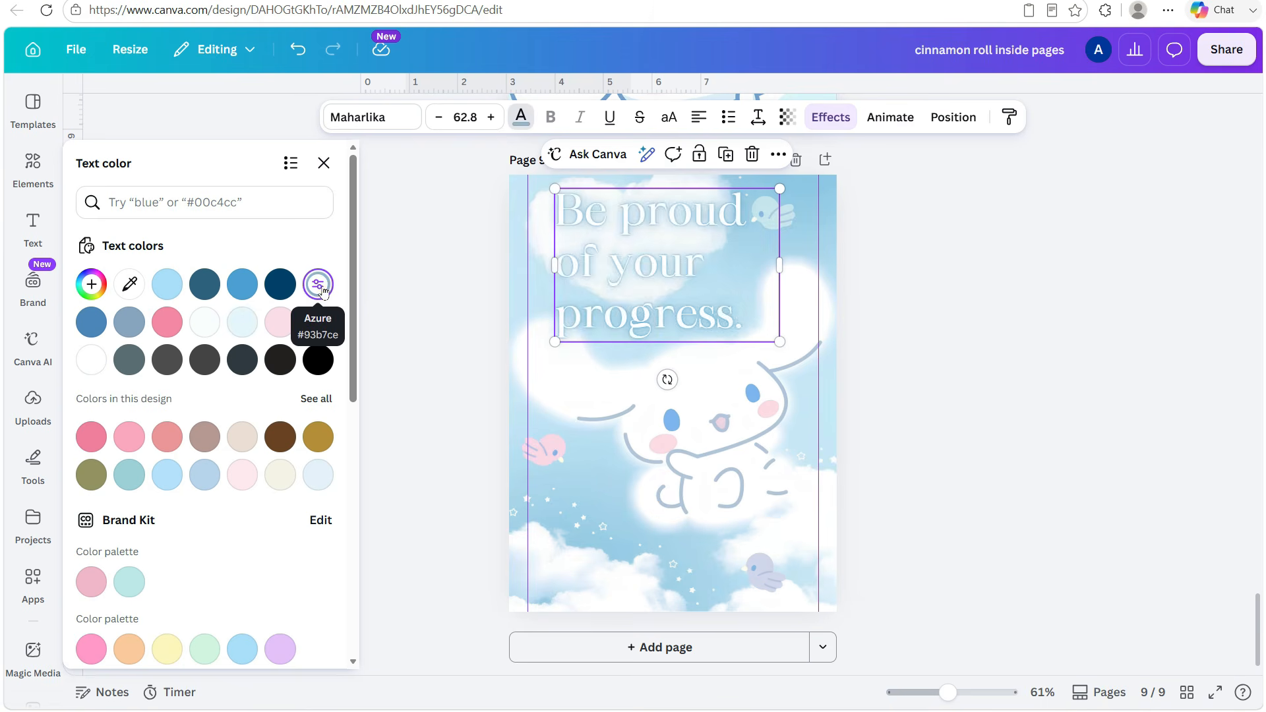
pyautogui.click(243, 285)
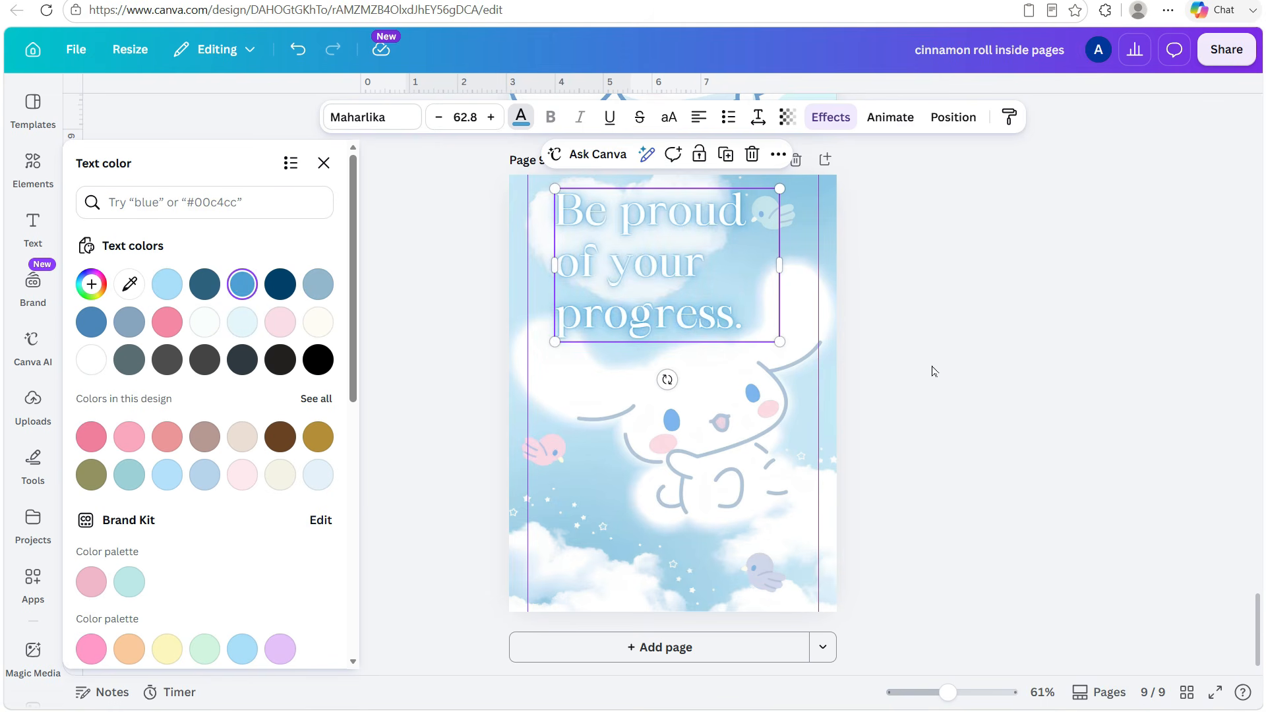
pyautogui.click(168, 649)
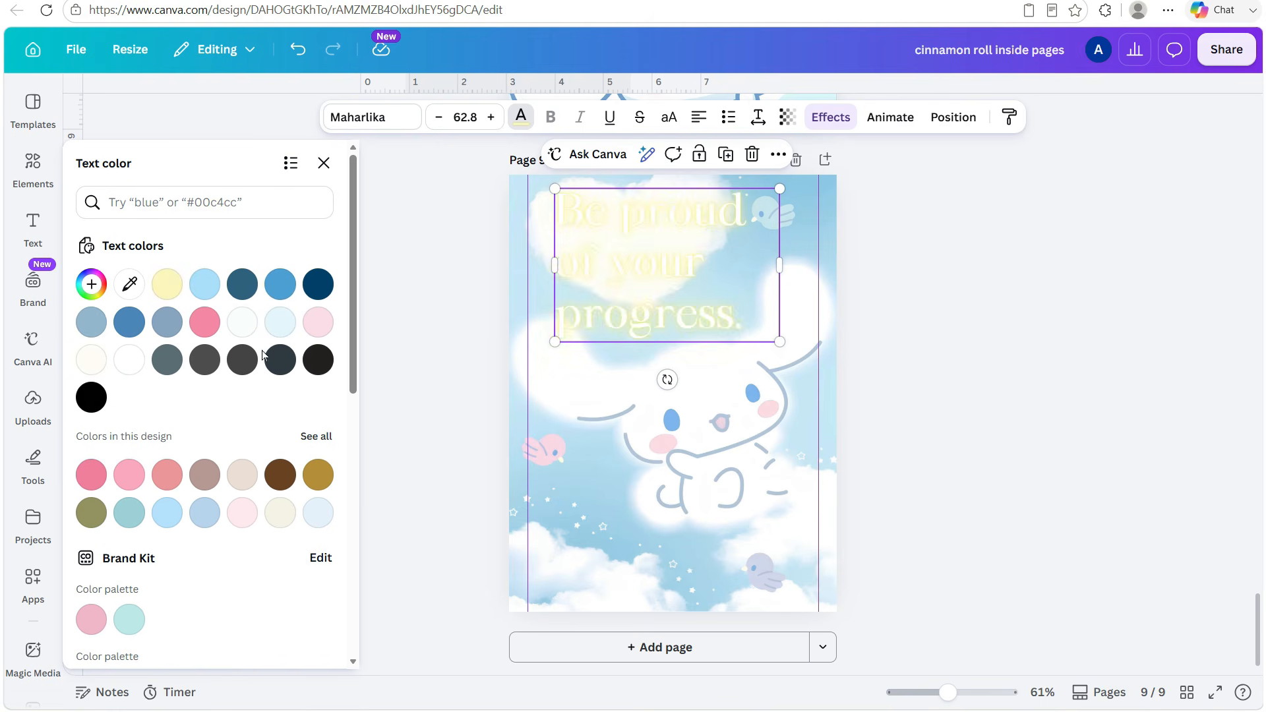
pyautogui.click(279, 285)
pyautogui.click(960, 310)
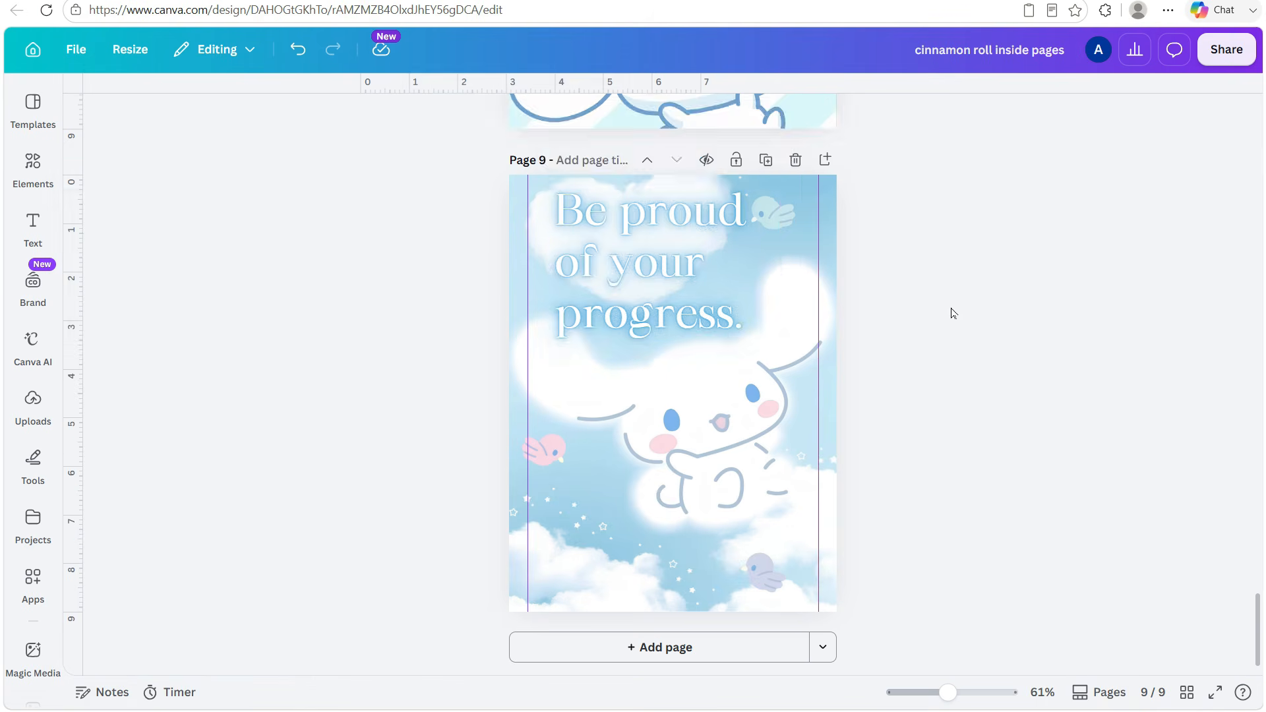
# Review all nine planner pages at reduced size, from the 2026 calendar to the second quote page
pyautogui.scroll(2, 926, 400)
pyautogui.scroll(4, 924, 399)
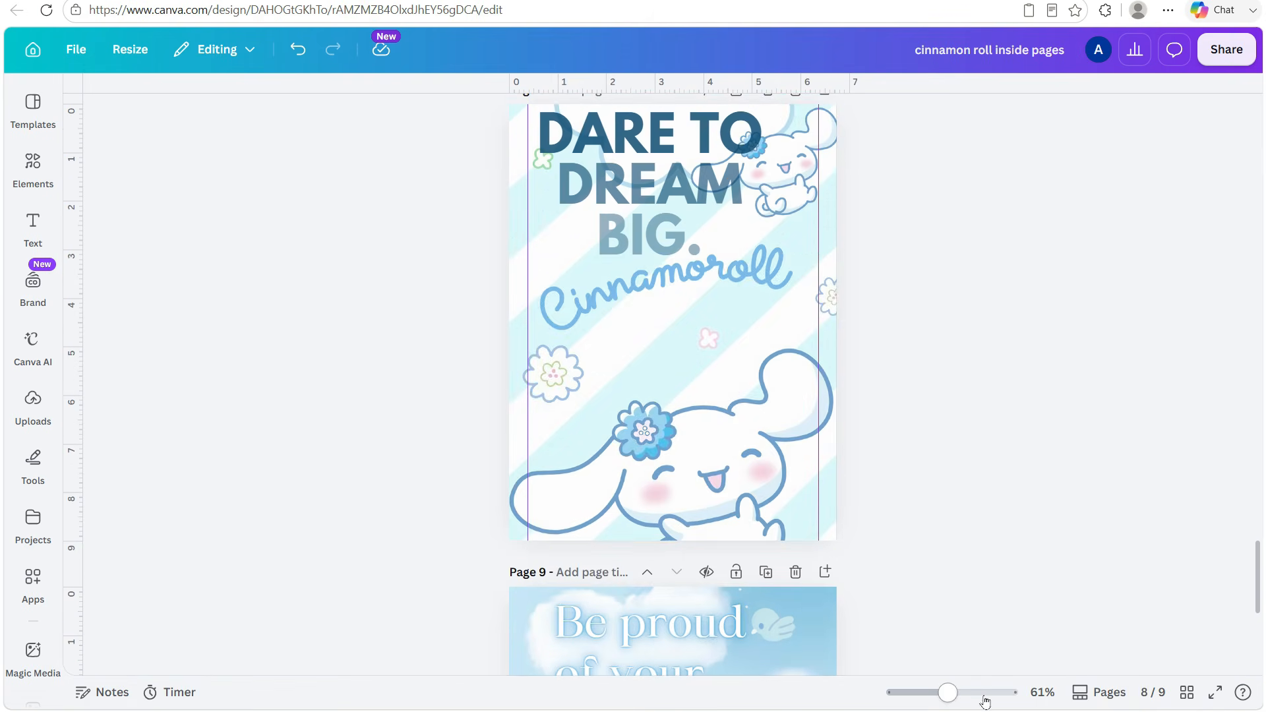
pyautogui.moveTo(951, 696); pyautogui.dragTo(915, 693)
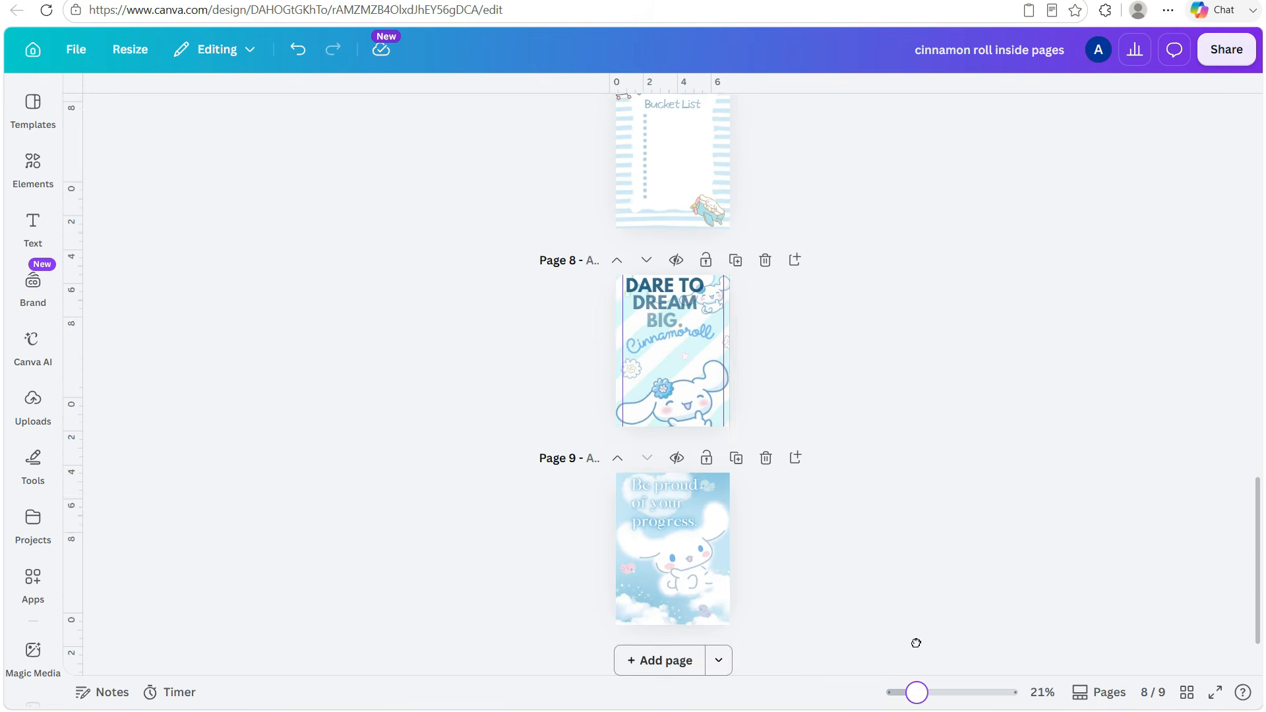
pyautogui.scroll(1, 900, 500)
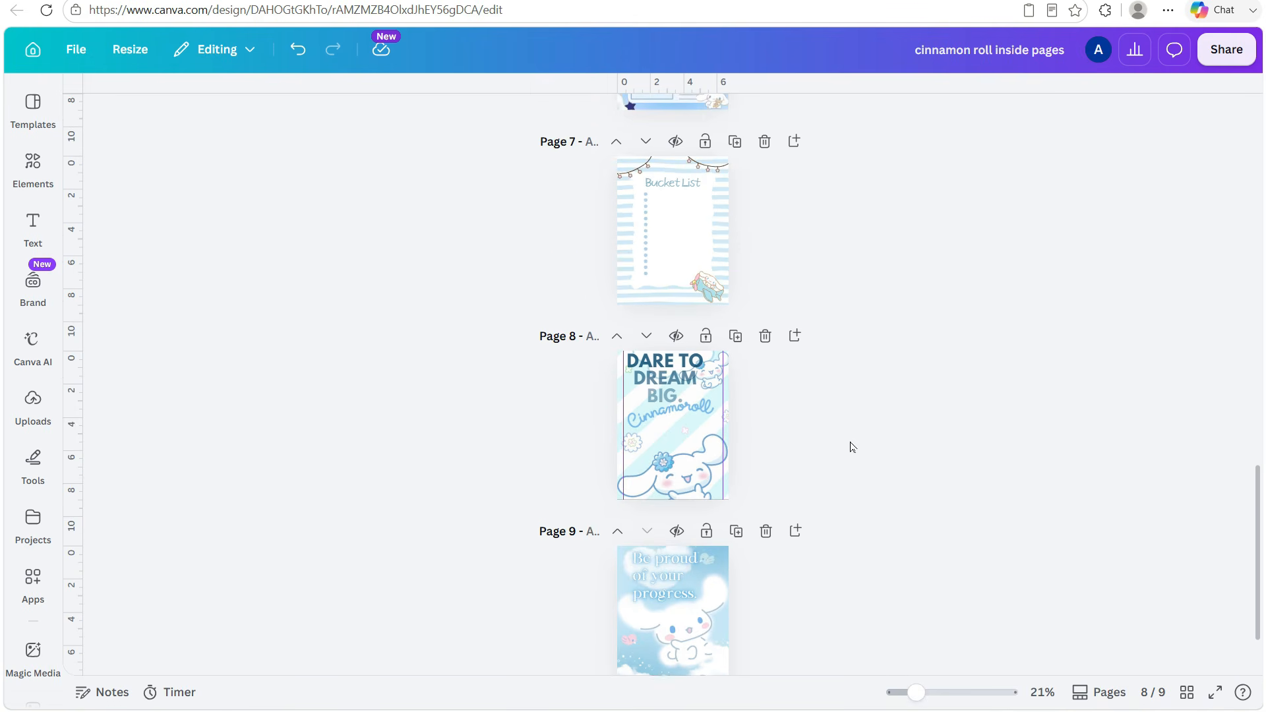
pyautogui.scroll(1, 850, 447)
pyautogui.scroll(14, 853, 450)
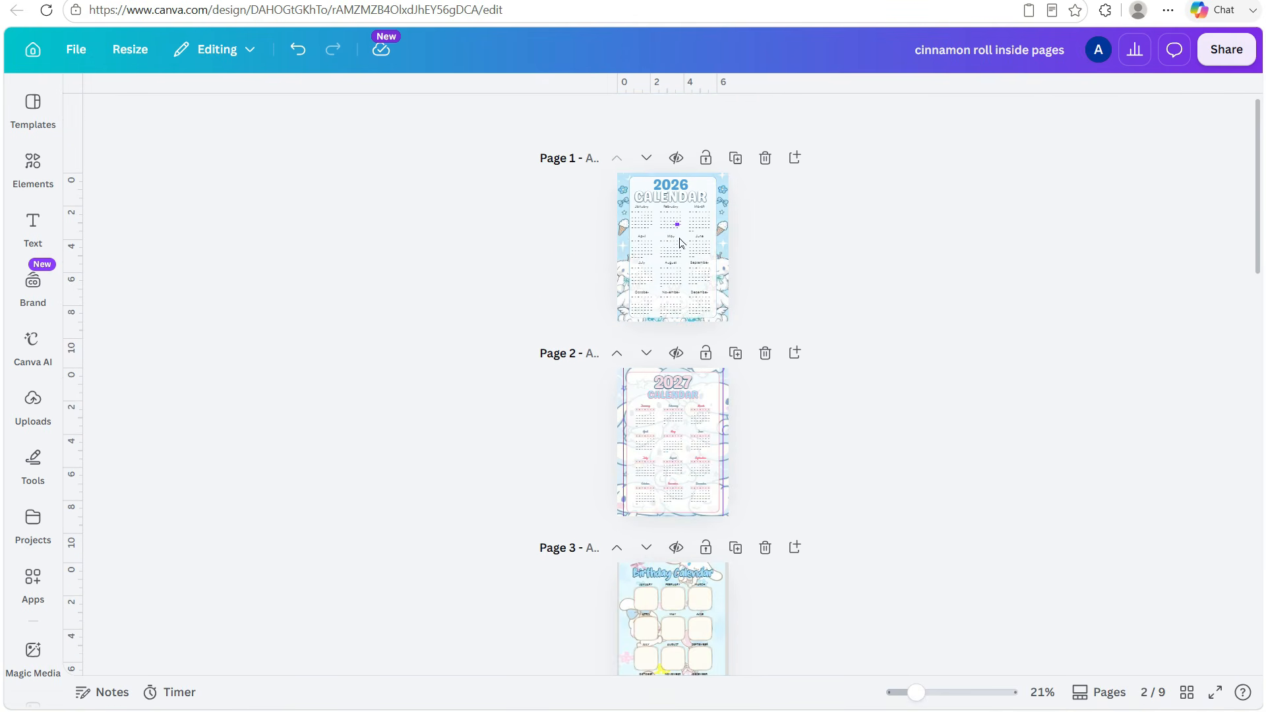
pyautogui.scroll(-6, 671, 505)
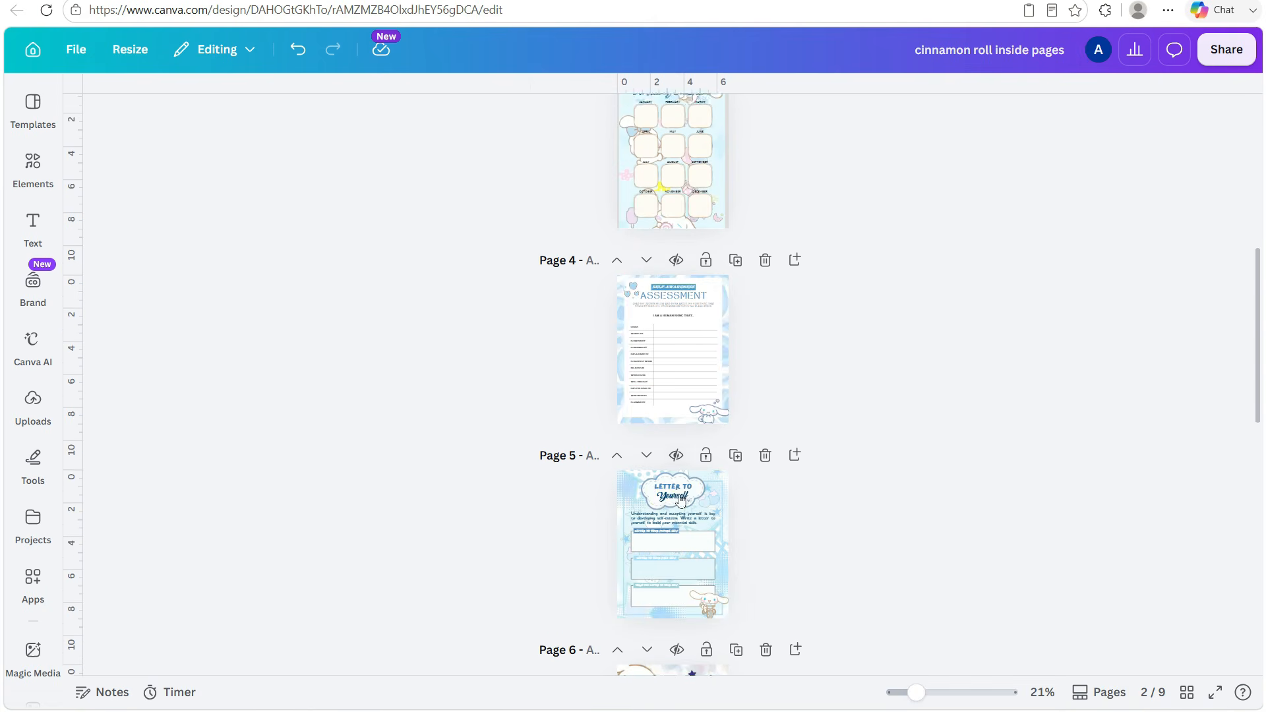
pyautogui.scroll(5, 748, 369)
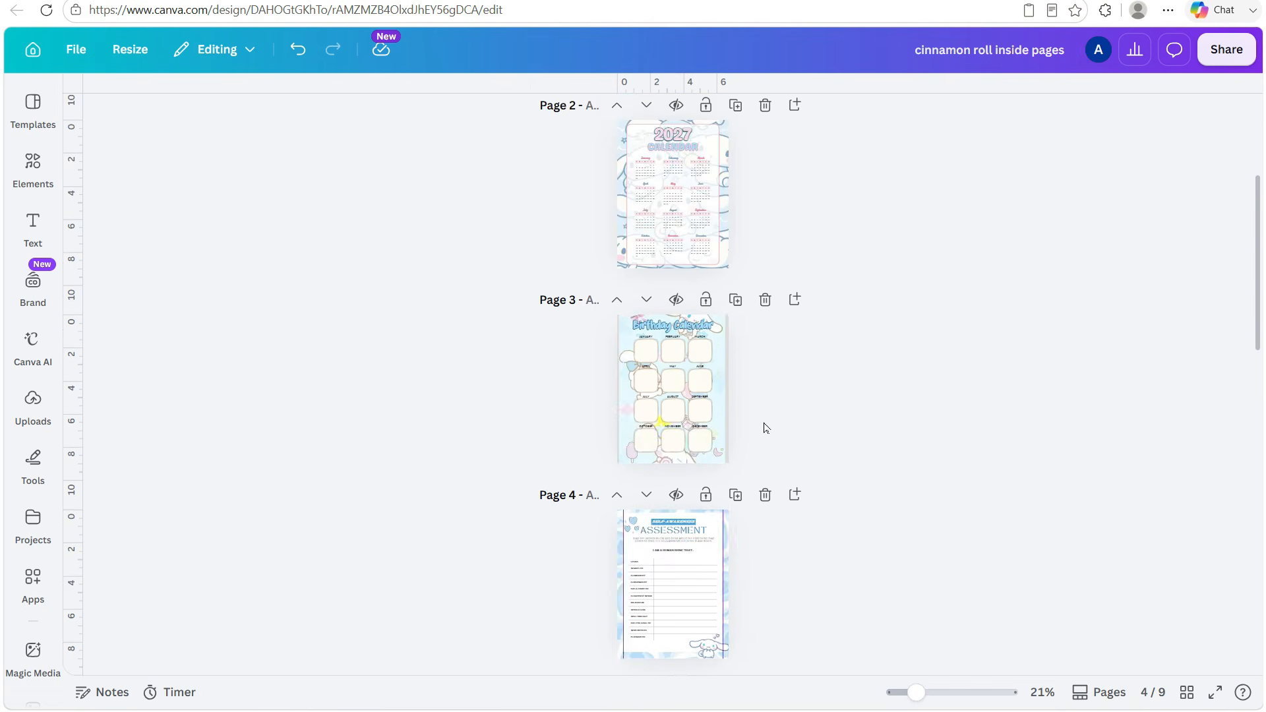
pyautogui.scroll(-6, 693, 362)
pyautogui.scroll(-6, 710, 372)
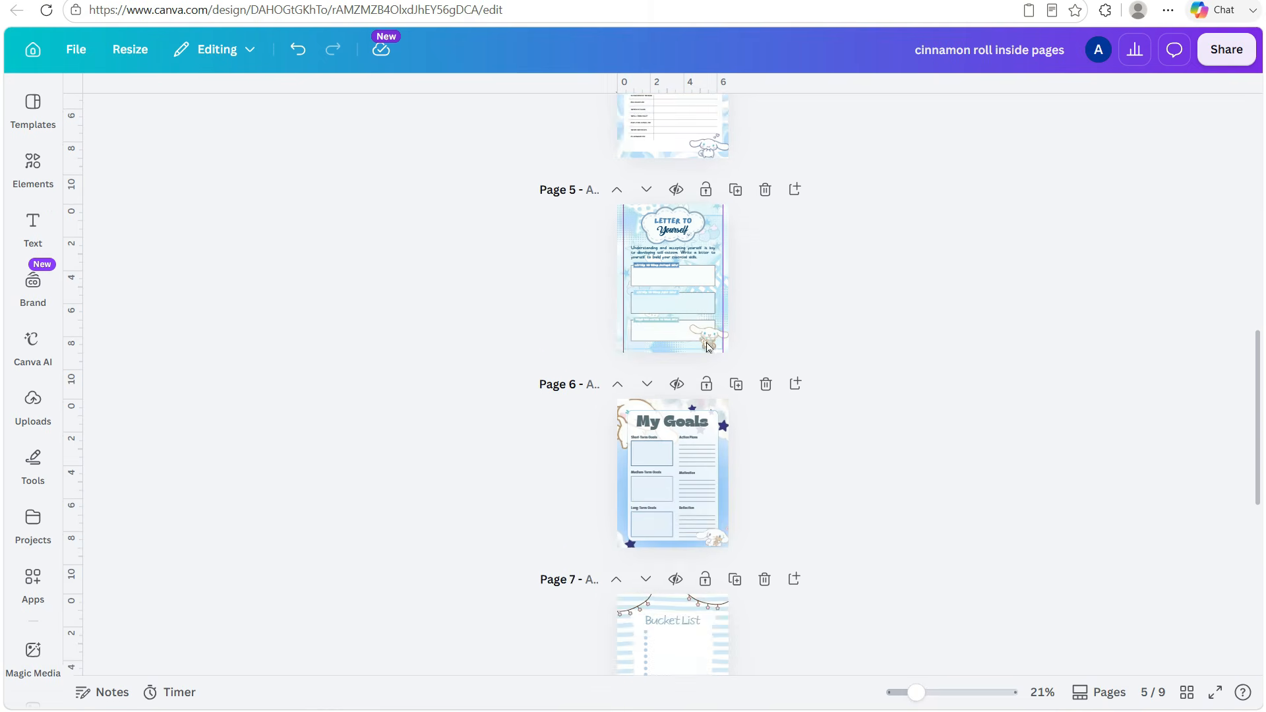
pyautogui.scroll(-4, 672, 542)
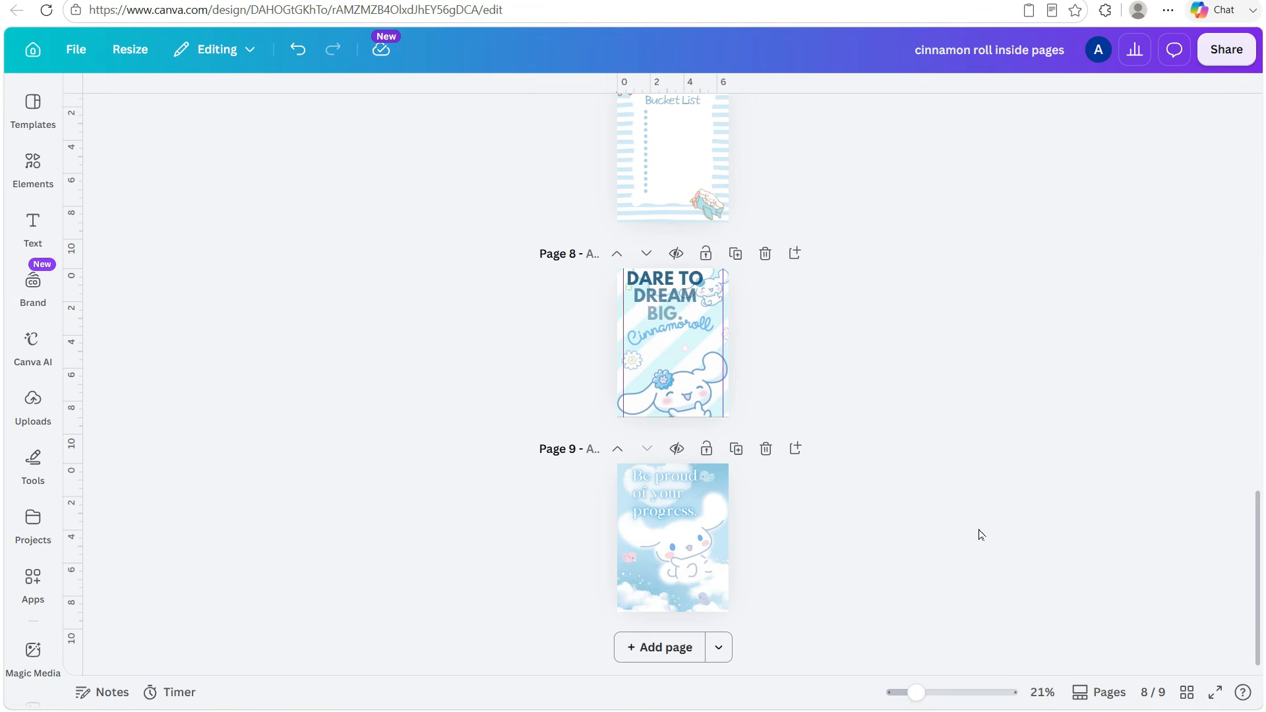
# Add a blank page 10 after the "Be proud of your progress." quote page
pyautogui.moveTo(916, 692); pyautogui.dragTo(961, 692)
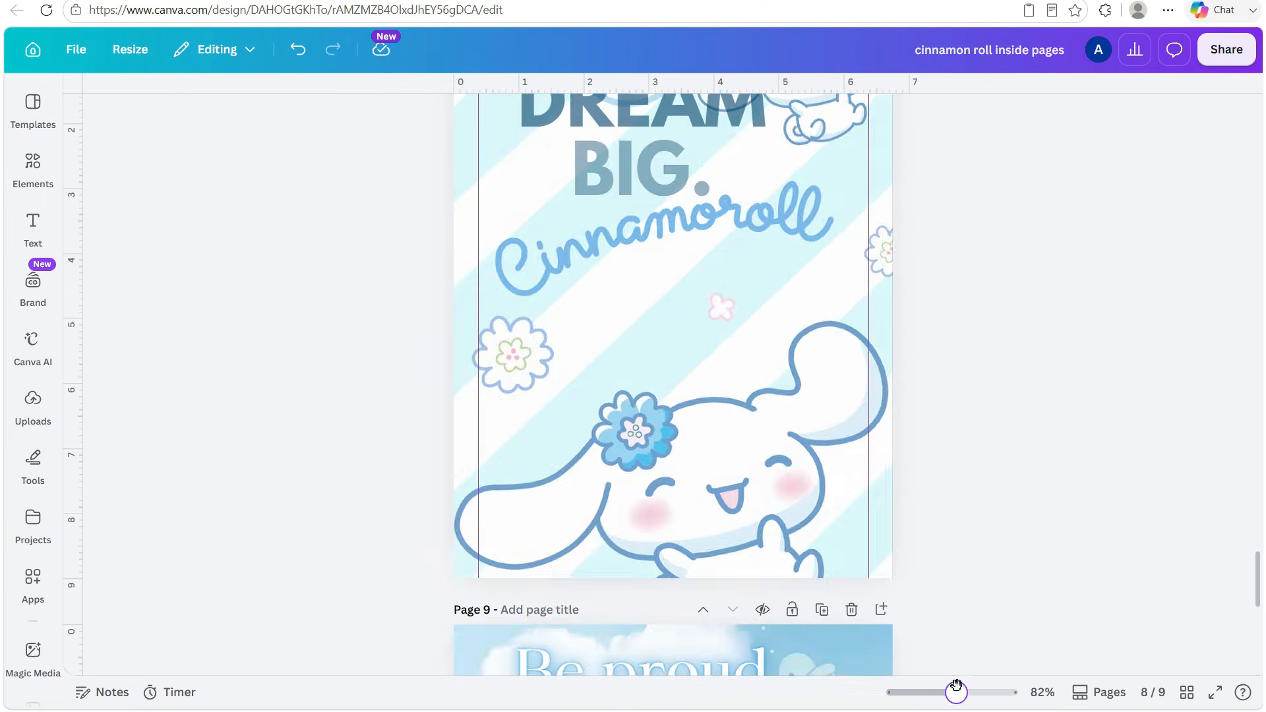
pyautogui.scroll(-6, 968, 512)
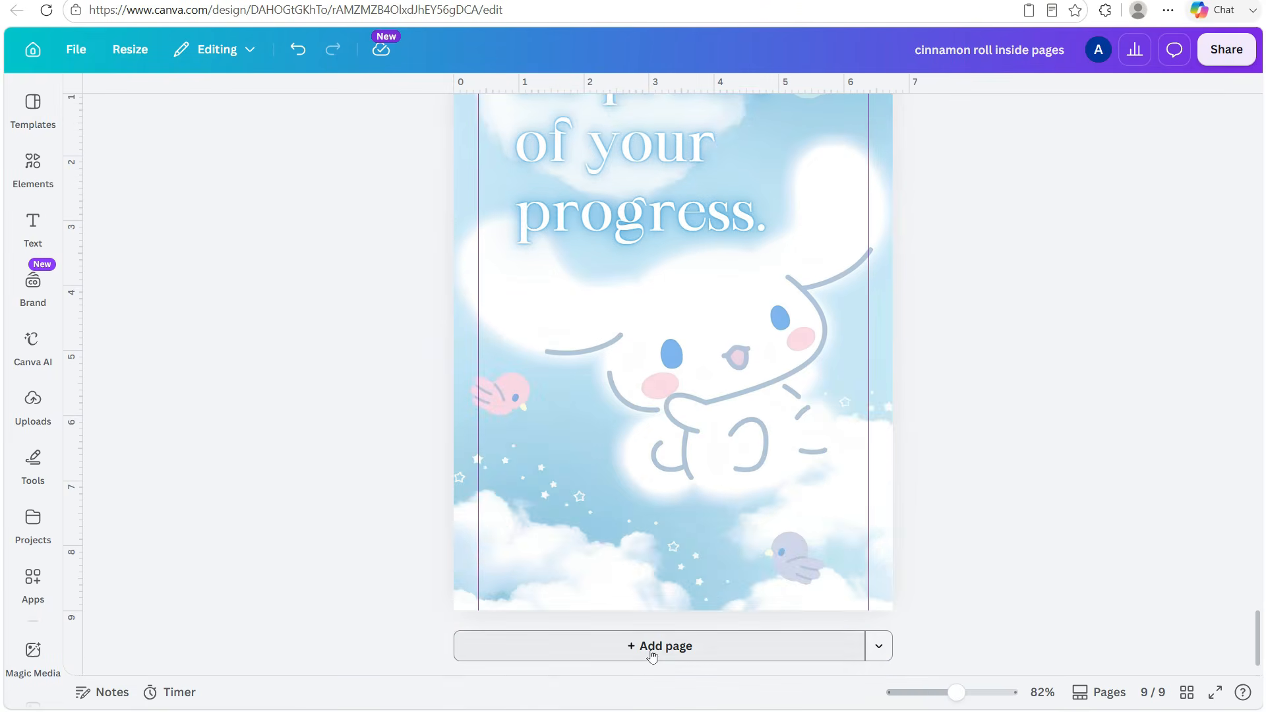
pyautogui.click(656, 649)
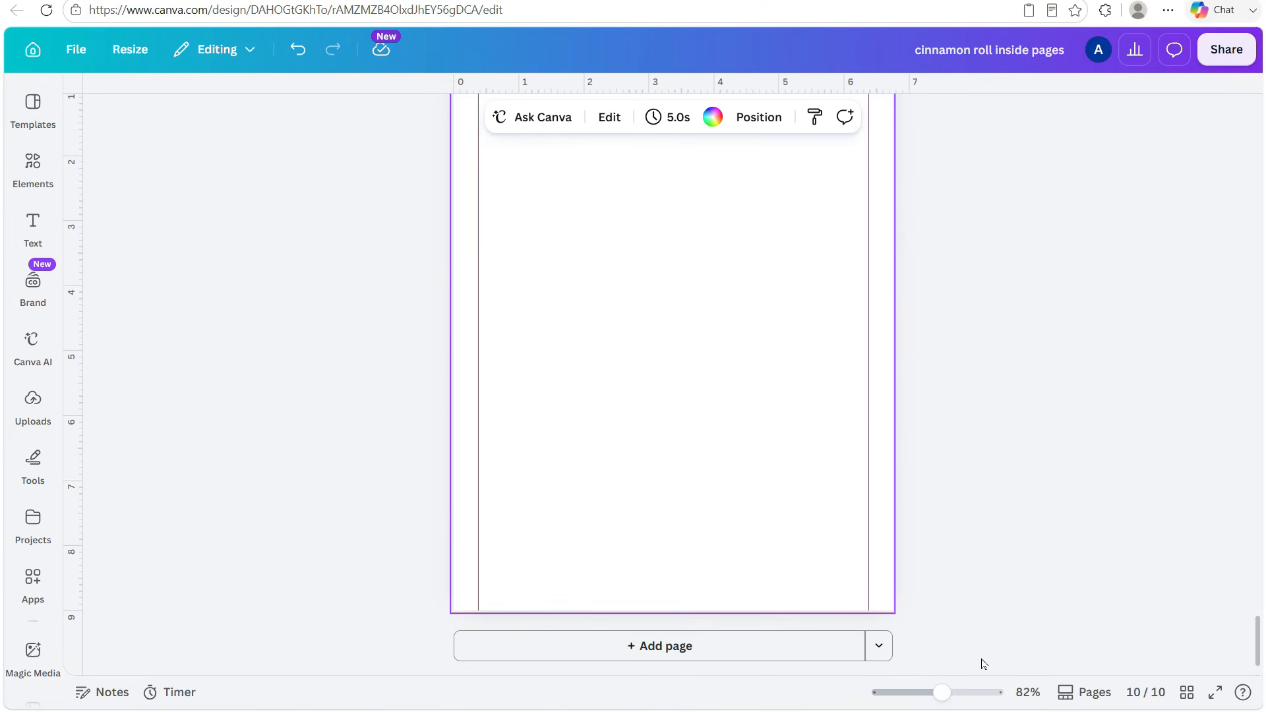
pyautogui.moveTo(941, 703); pyautogui.dragTo(930, 694)
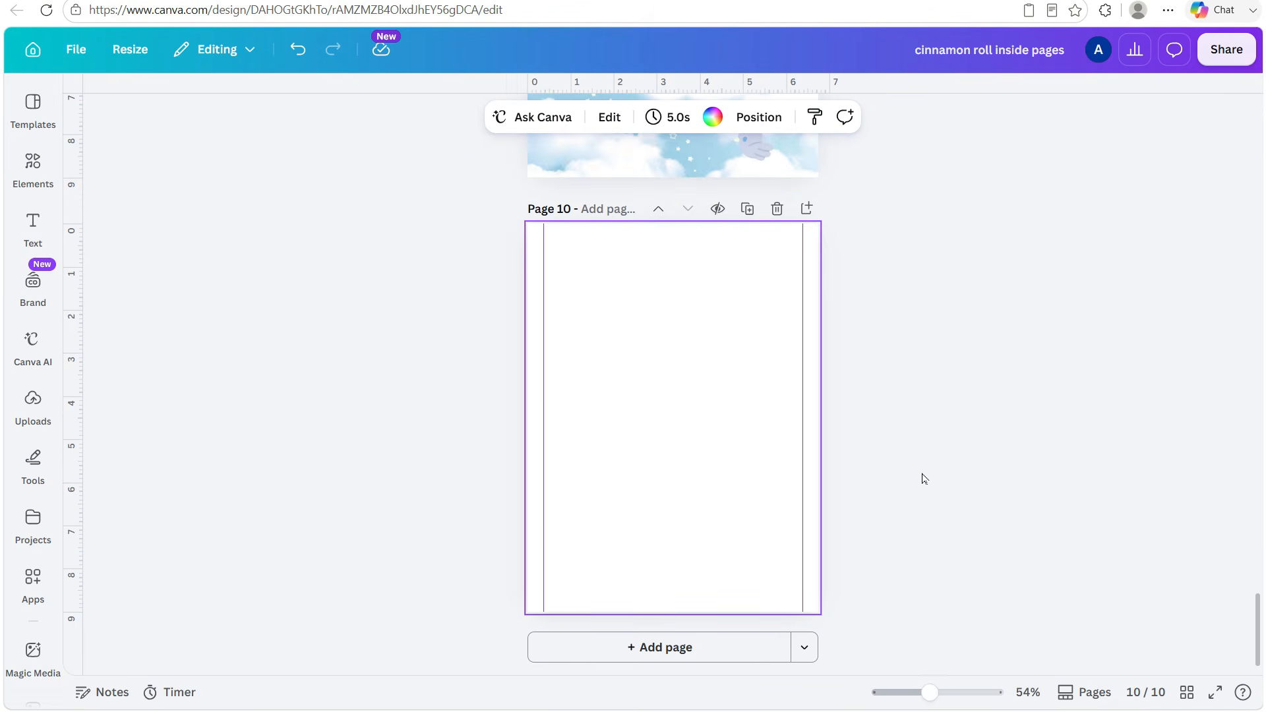
# Search the templates for "monthly reflection" in place of the inspirational quotes search
pyautogui.click(33, 168)
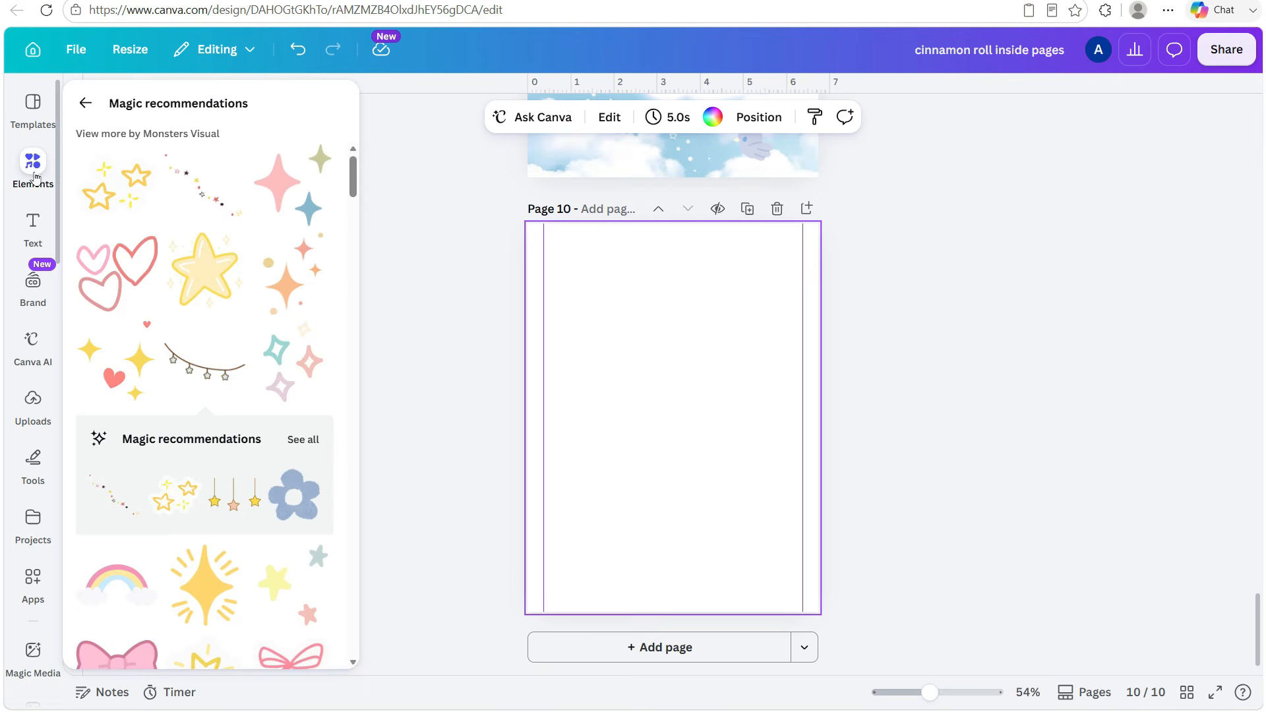
pyautogui.click(31, 124)
pyautogui.click(85, 95)
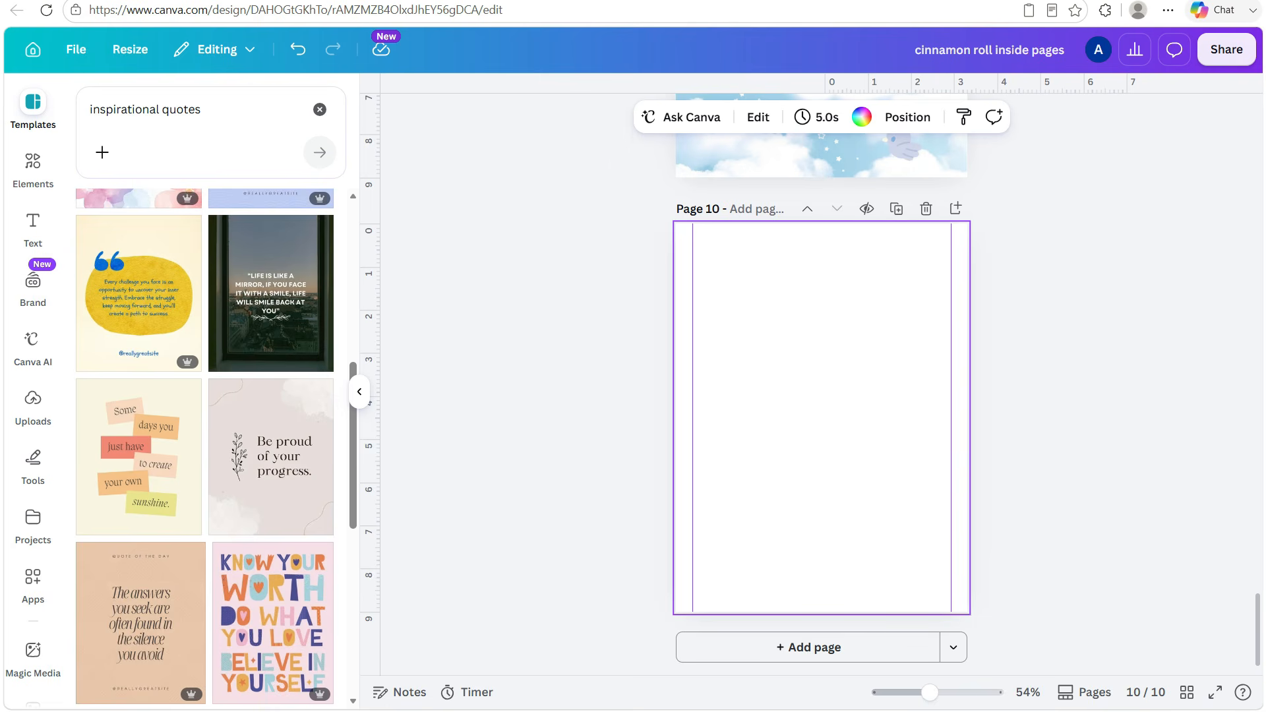
pyautogui.moveTo(201, 109); pyautogui.dragTo(101, 109)
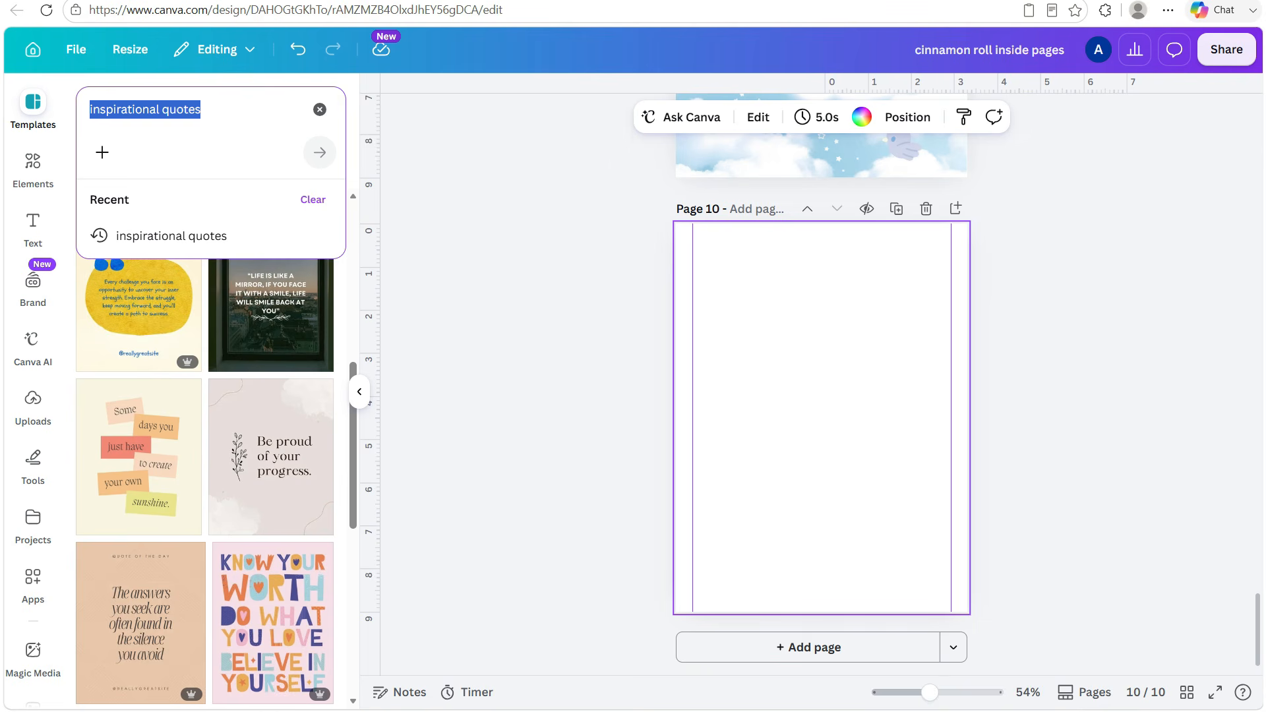
pyautogui.write('month')
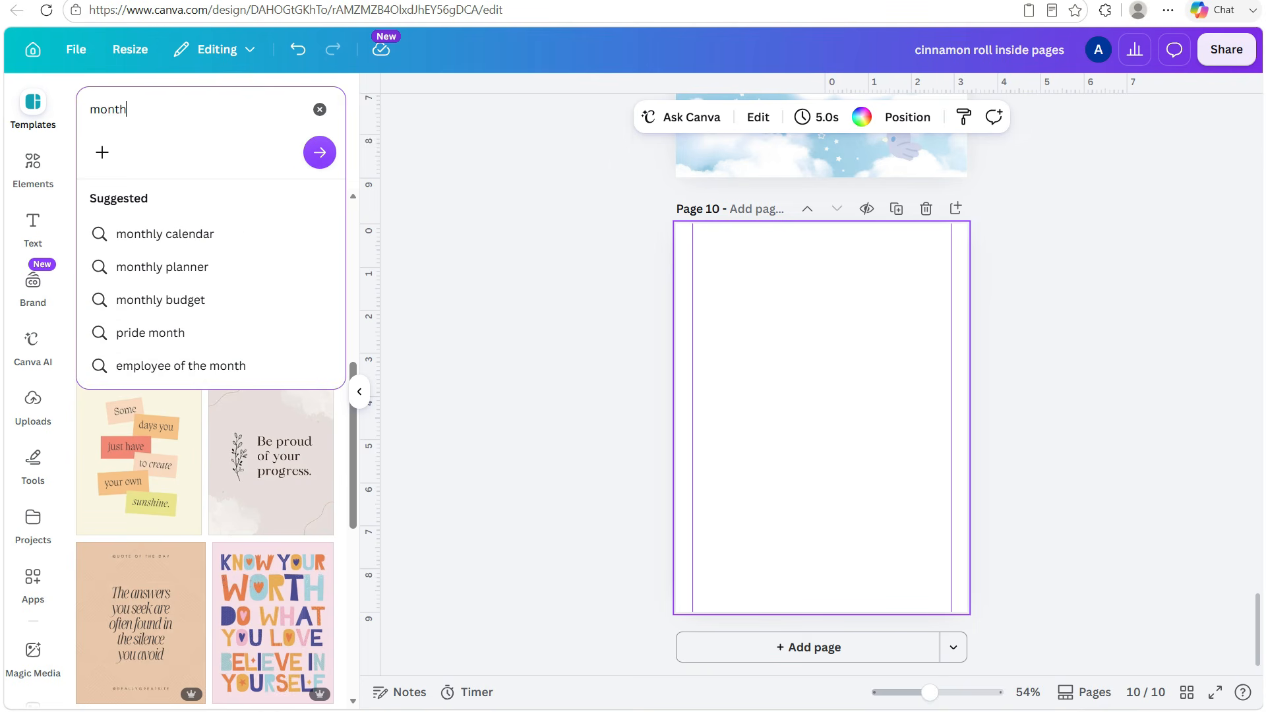
pyautogui.write('ly refl')
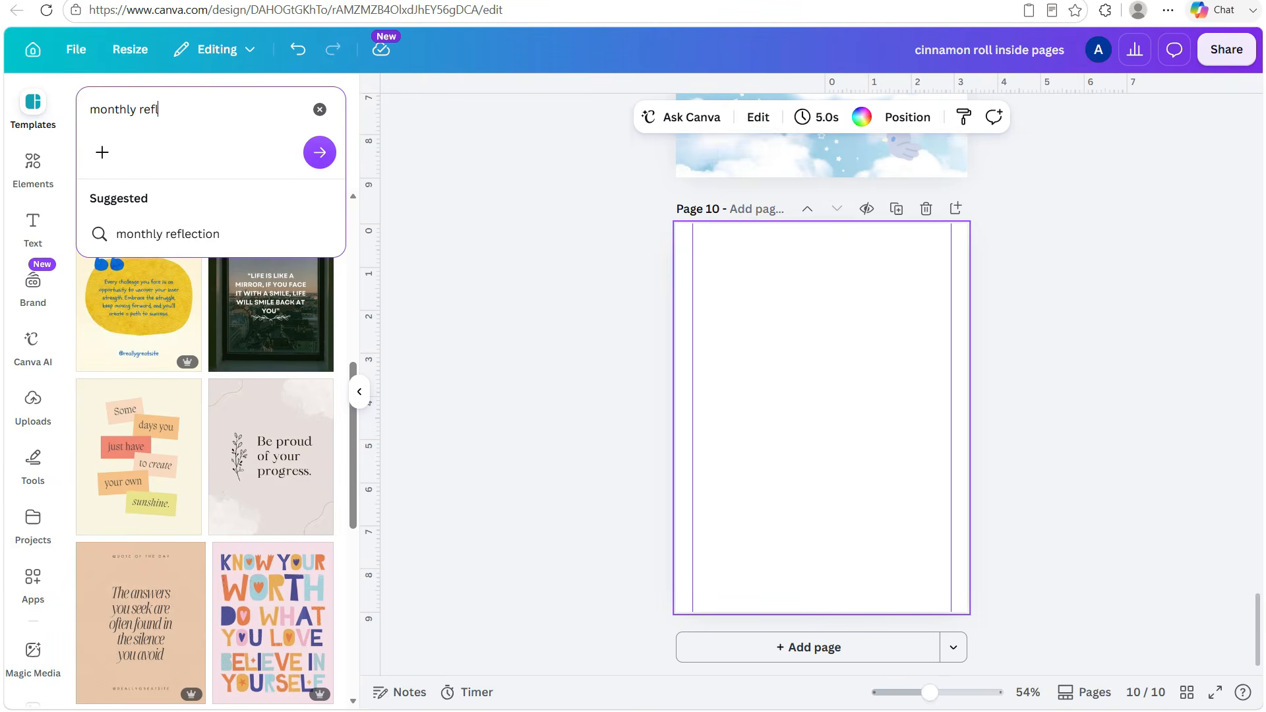
pyautogui.click(219, 232)
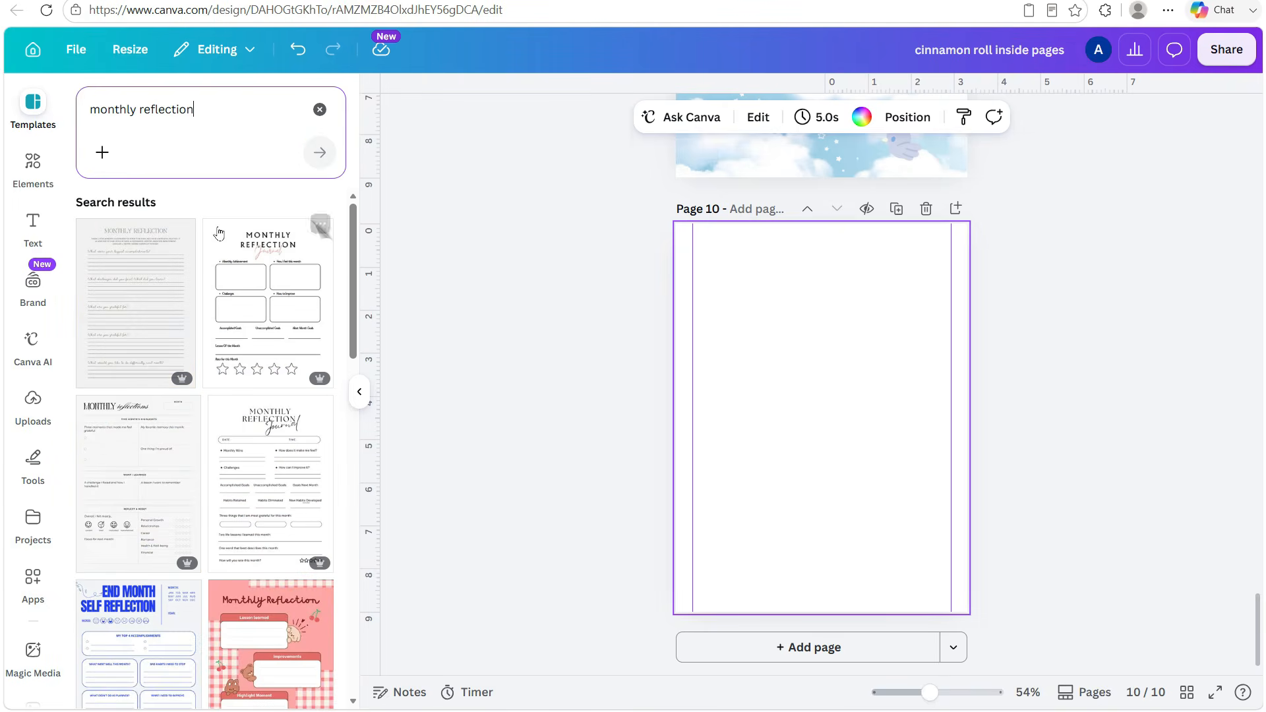
# Apply the "Monthly Reflection Journal" template with four boxes and star rating to page 10, and delete its page-curl graphic
pyautogui.click(283, 318)
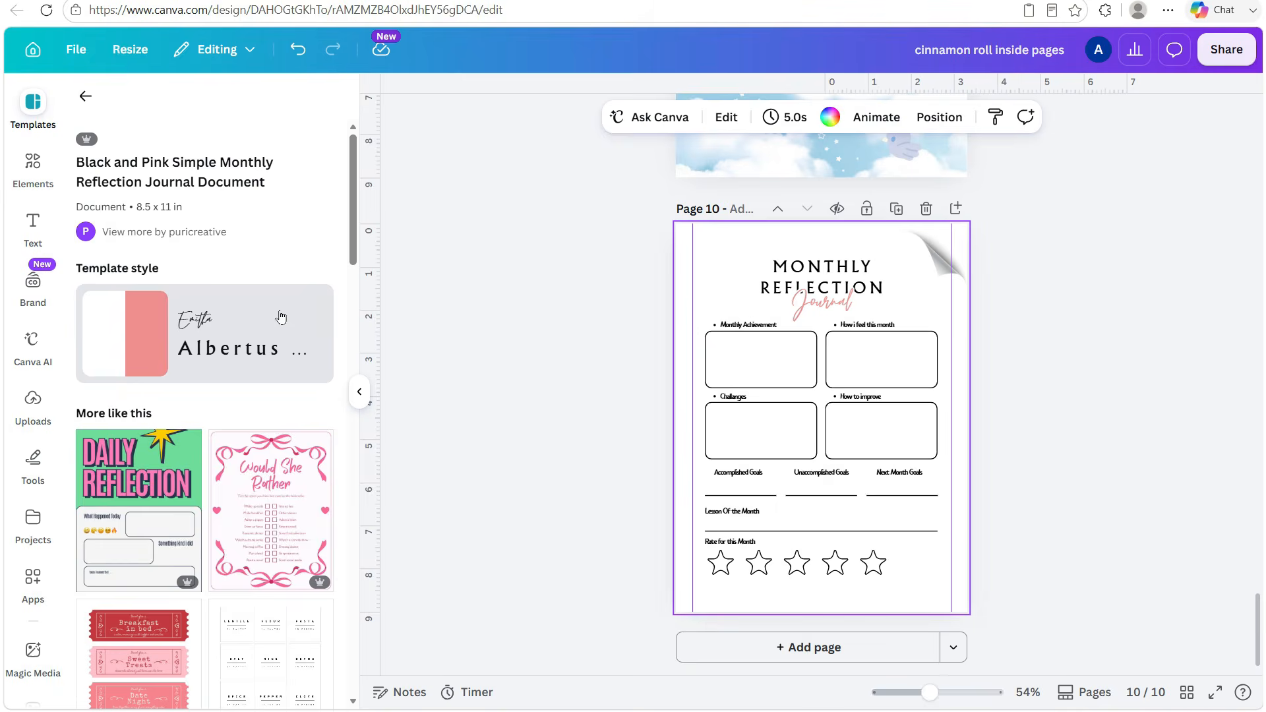
pyautogui.click(952, 267)
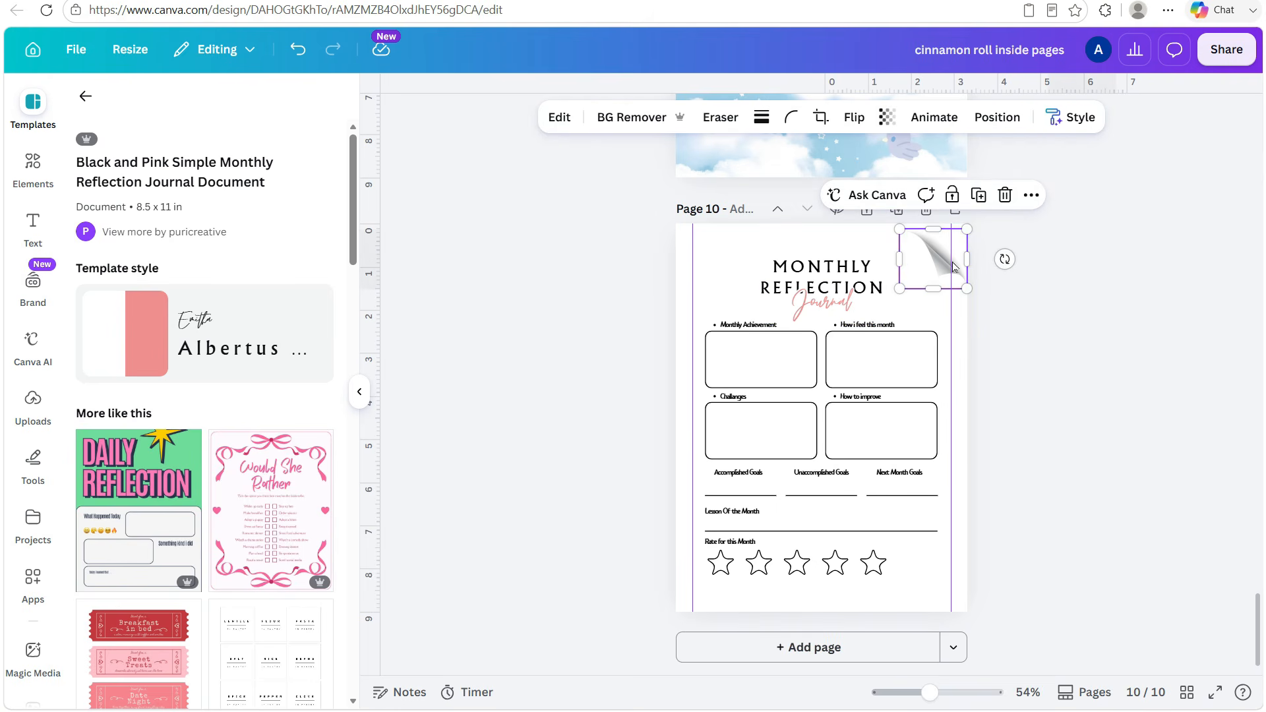
pyautogui.click(1004, 195)
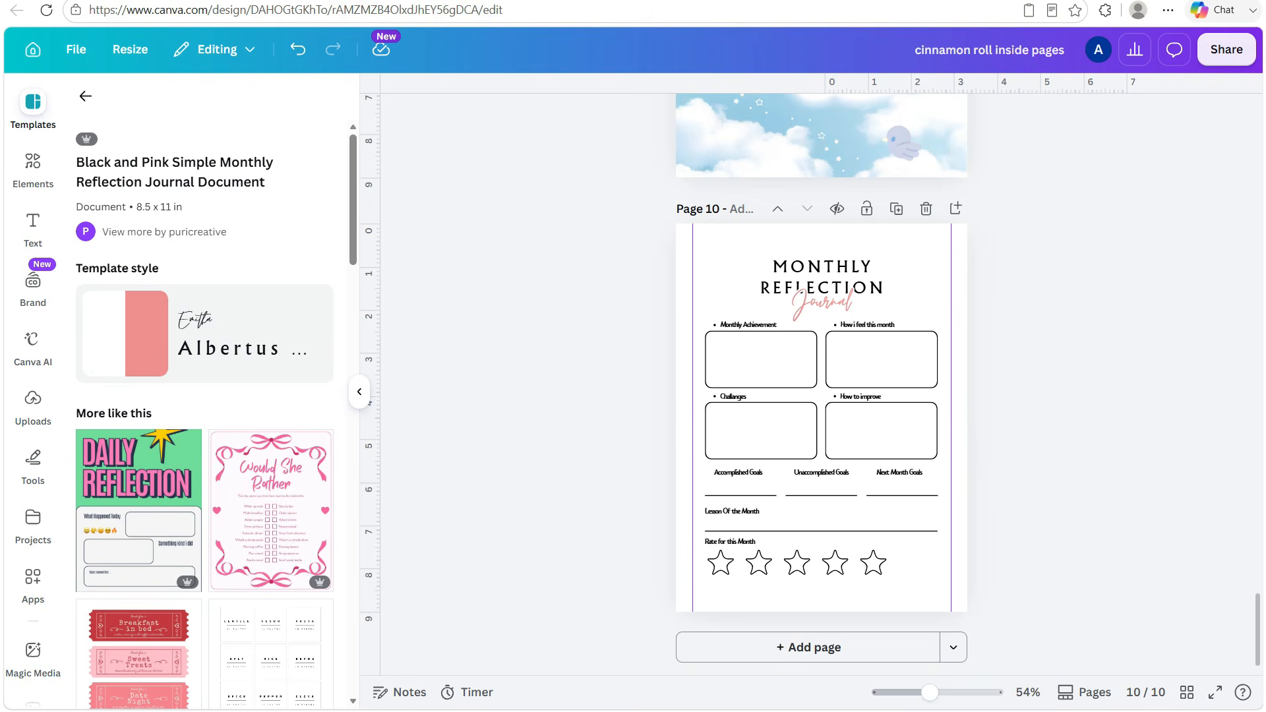
# Switch to Pinterest, copy the light-blue Cinnamoroll wallpaper with balloons and clouds, and paste it onto page 10 in Canva
pyautogui.hotkey('ctrl', 'Tab')
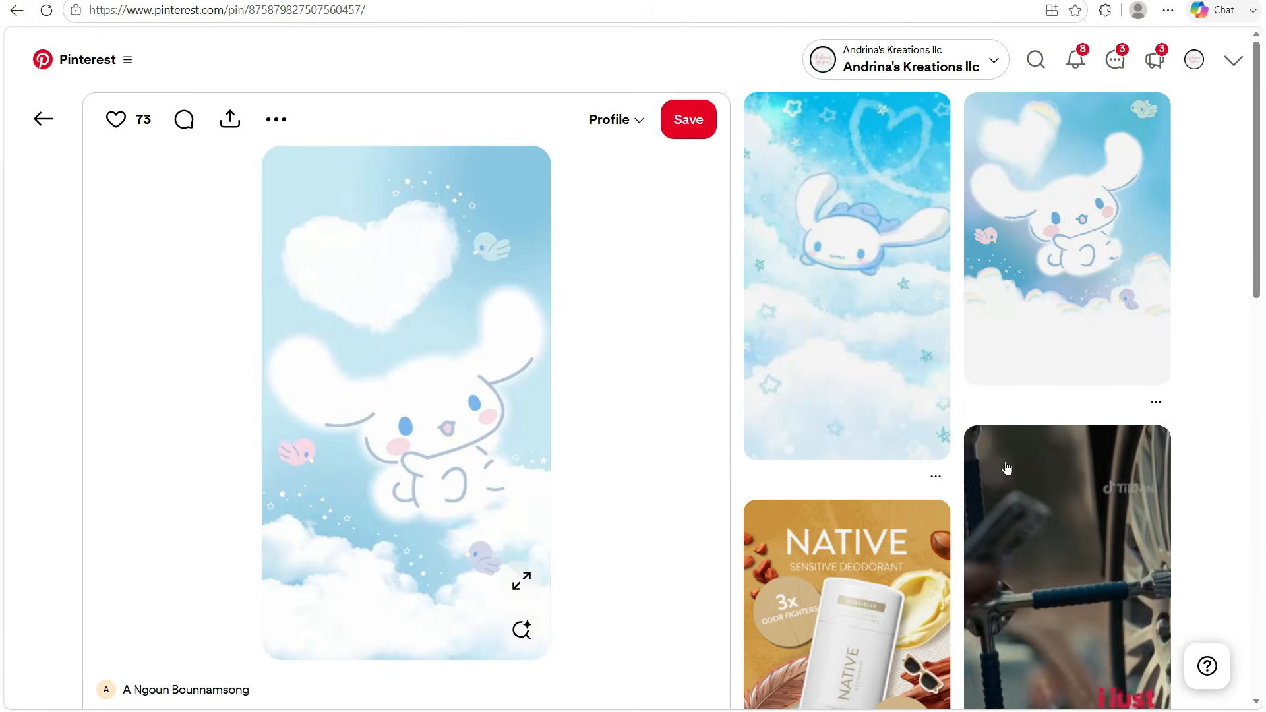
pyautogui.scroll(-8, 1006, 466)
pyautogui.scroll(-5, 1007, 466)
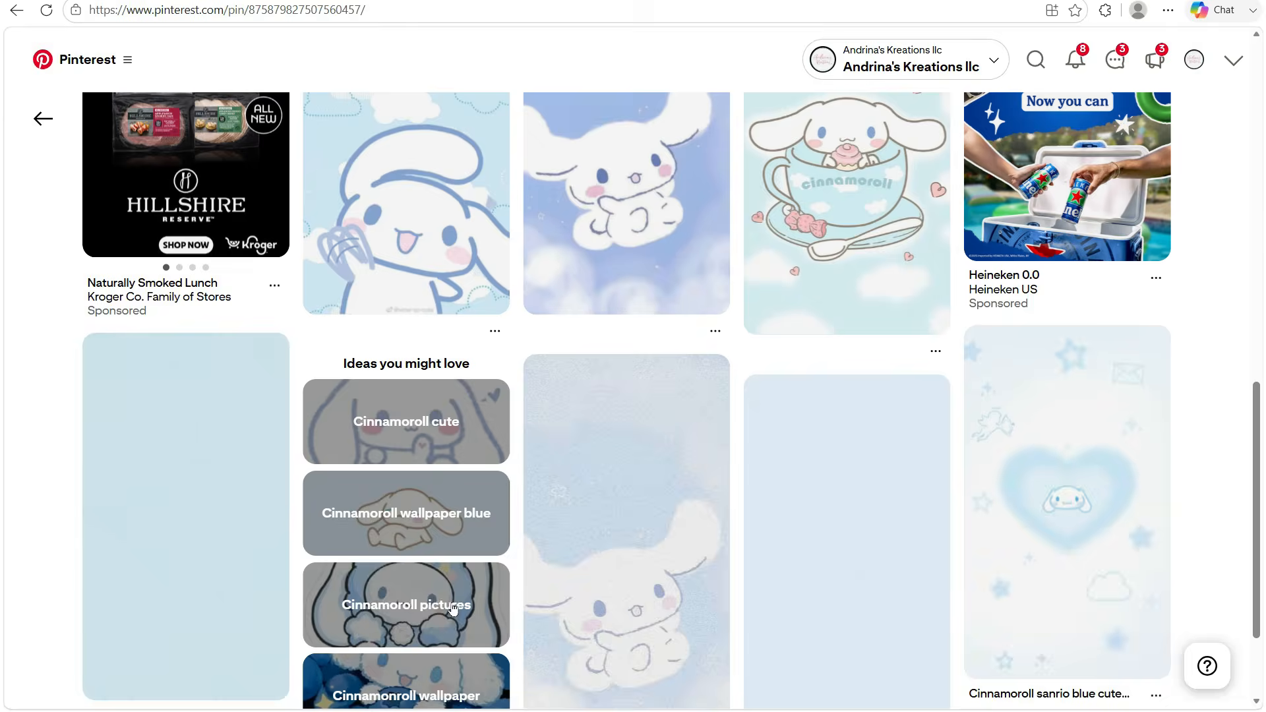
pyautogui.click(718, 631)
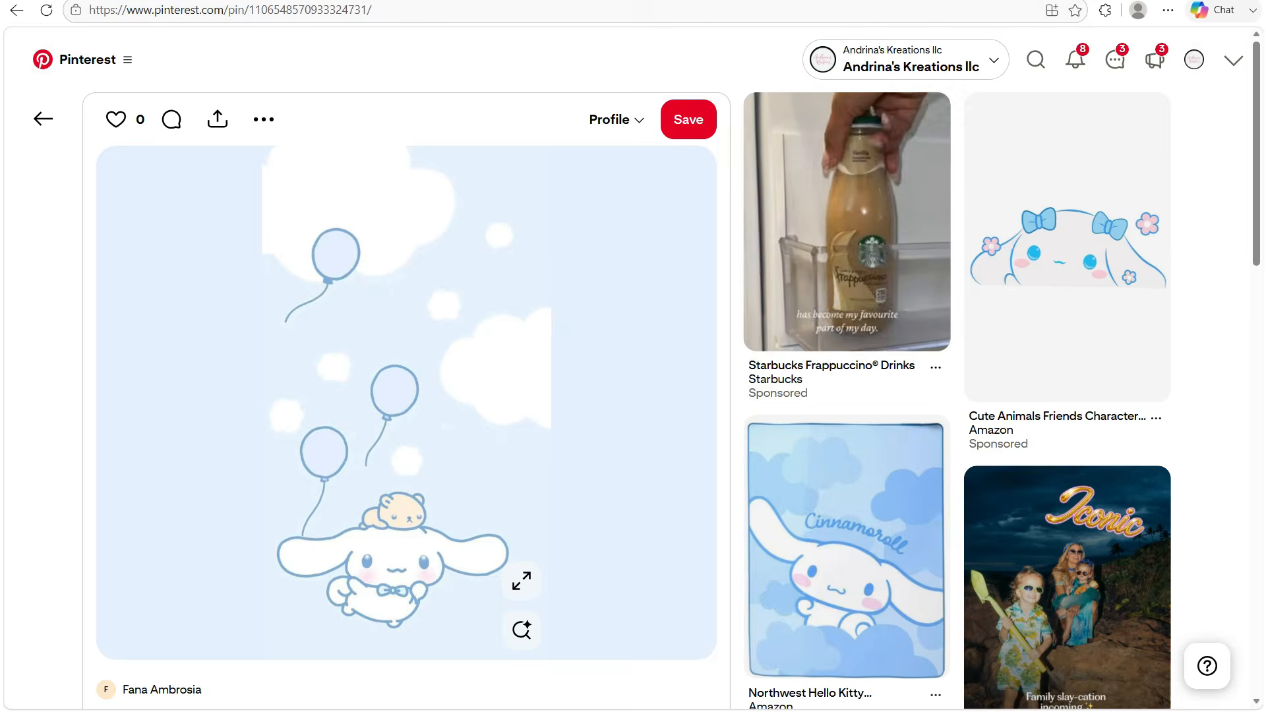
pyautogui.hotkey('ctrl', 'Tab')
pyautogui.rightClick(719, 274)
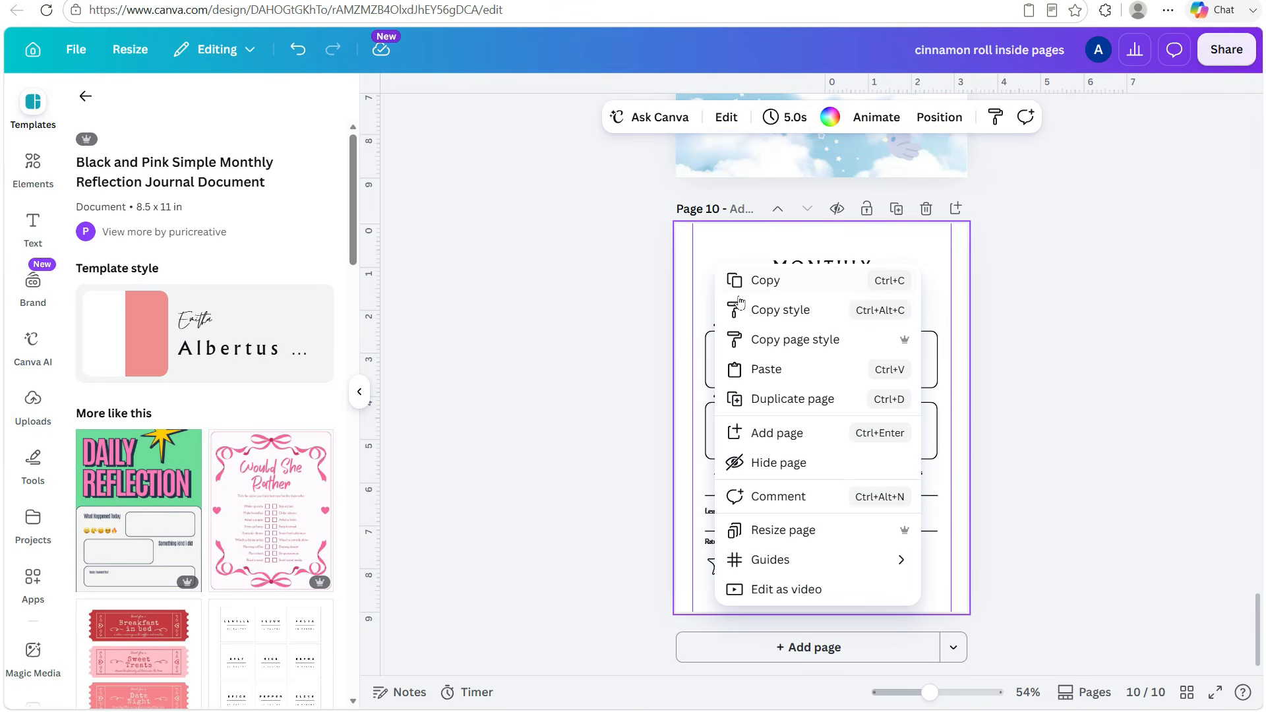
pyautogui.click(775, 369)
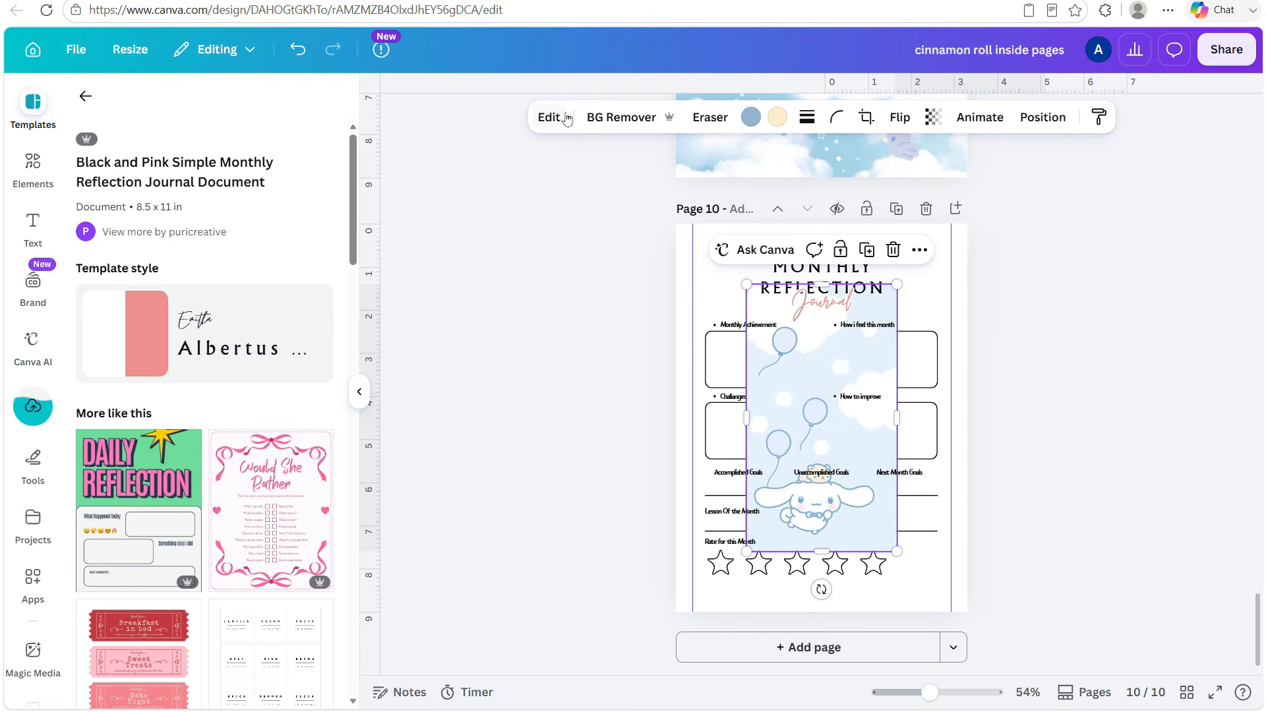
# Set the pasted balloon wallpaper as the background of the monthly reflection page
pyautogui.click(554, 118)
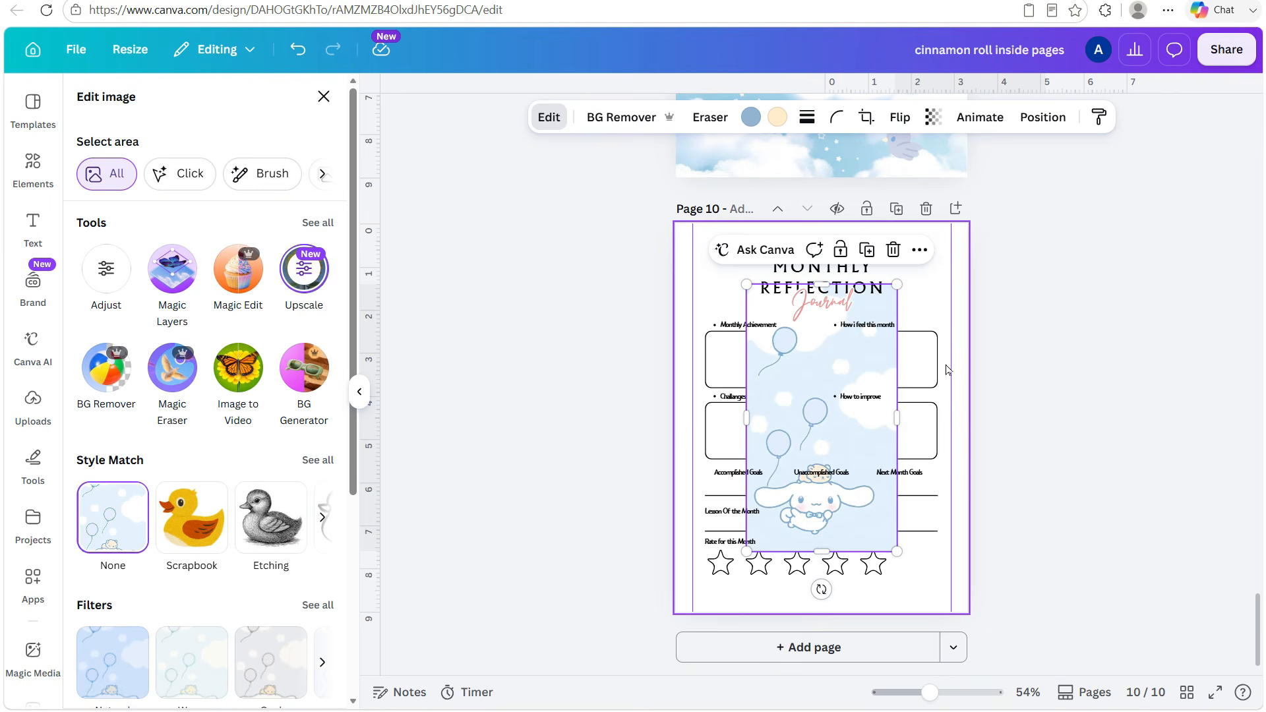
pyautogui.click(920, 250)
pyautogui.scroll(-1, 1012, 626)
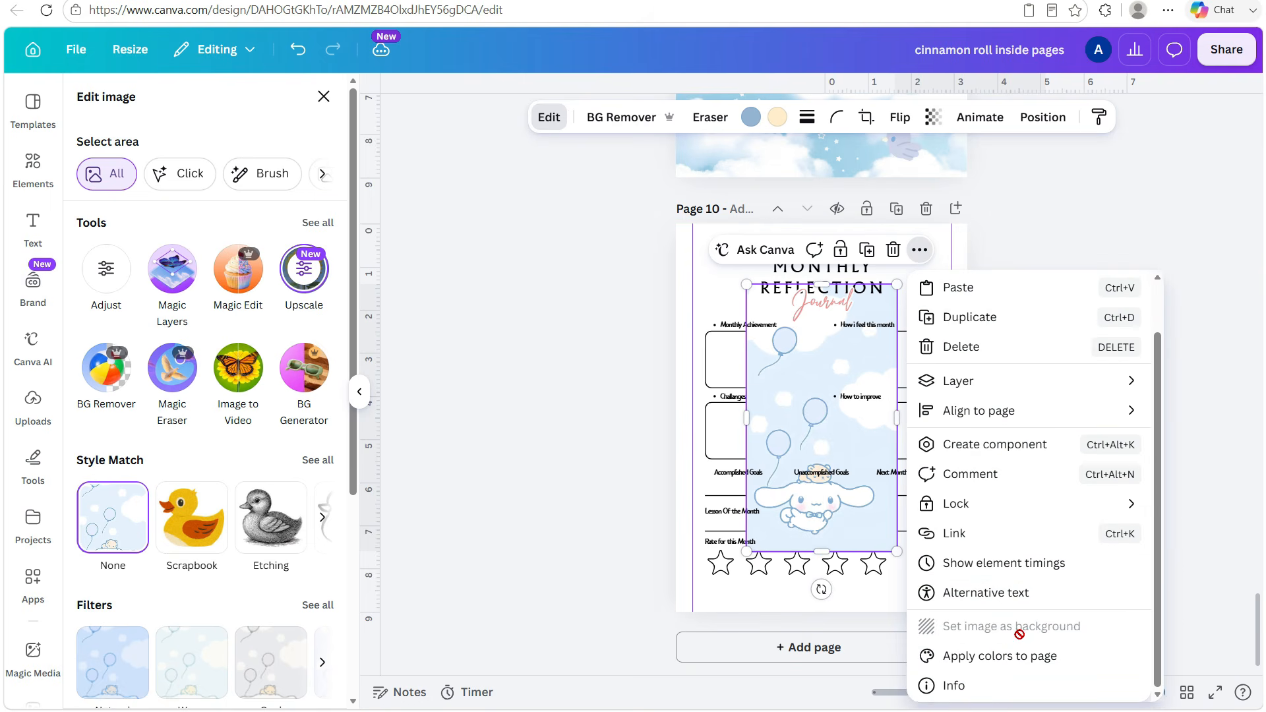
pyautogui.click(1005, 635)
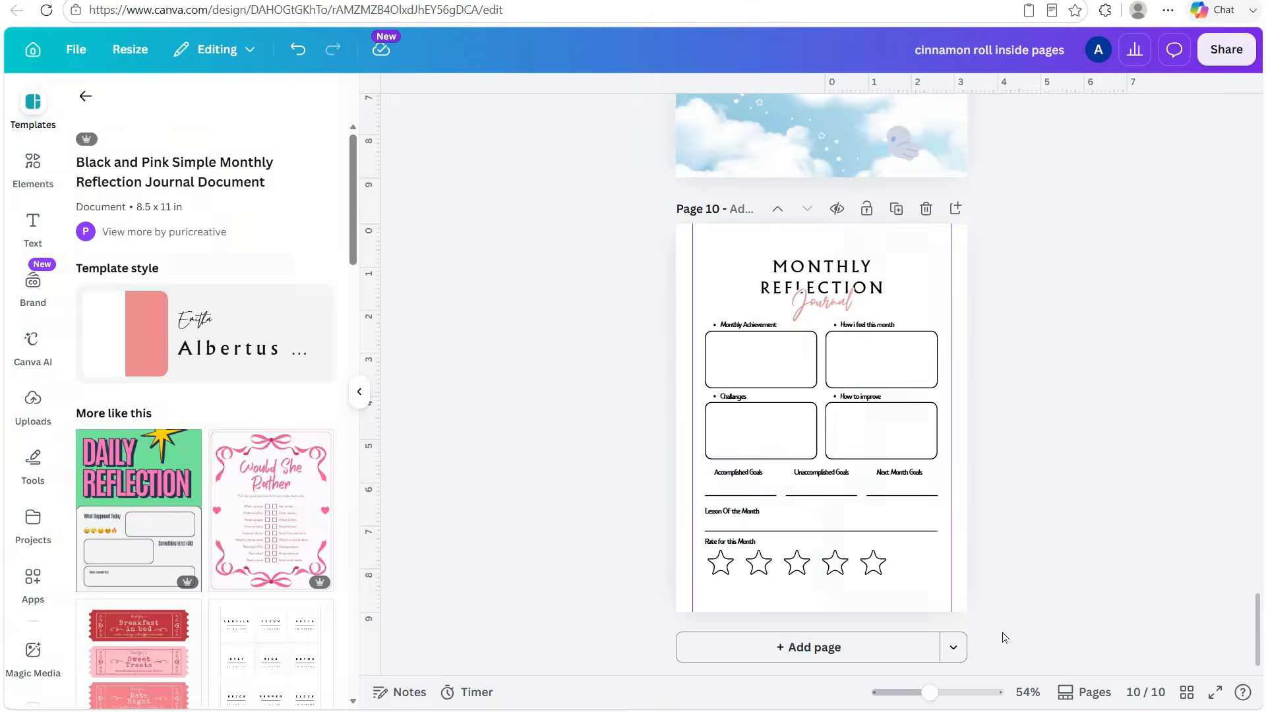
# Fill the outlined answer boxes on the monthly reflection page with white from the photo colors
pyautogui.click(764, 389)
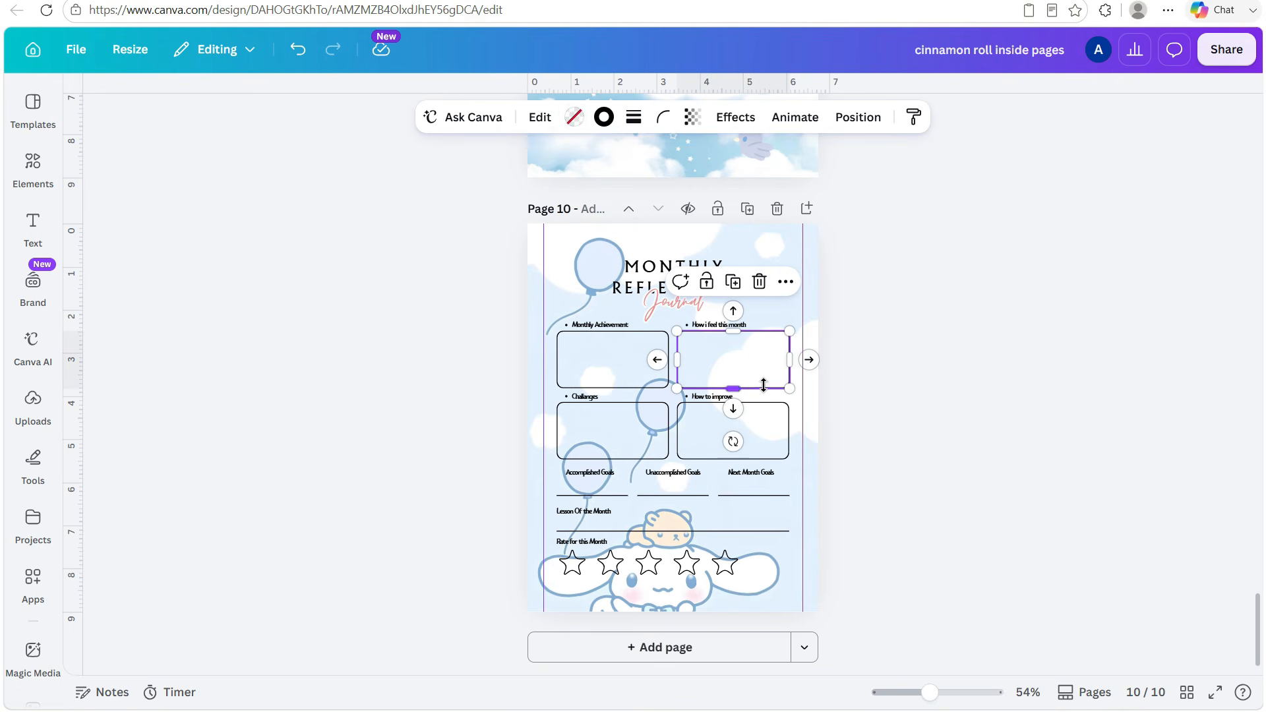
pyautogui.click(575, 119)
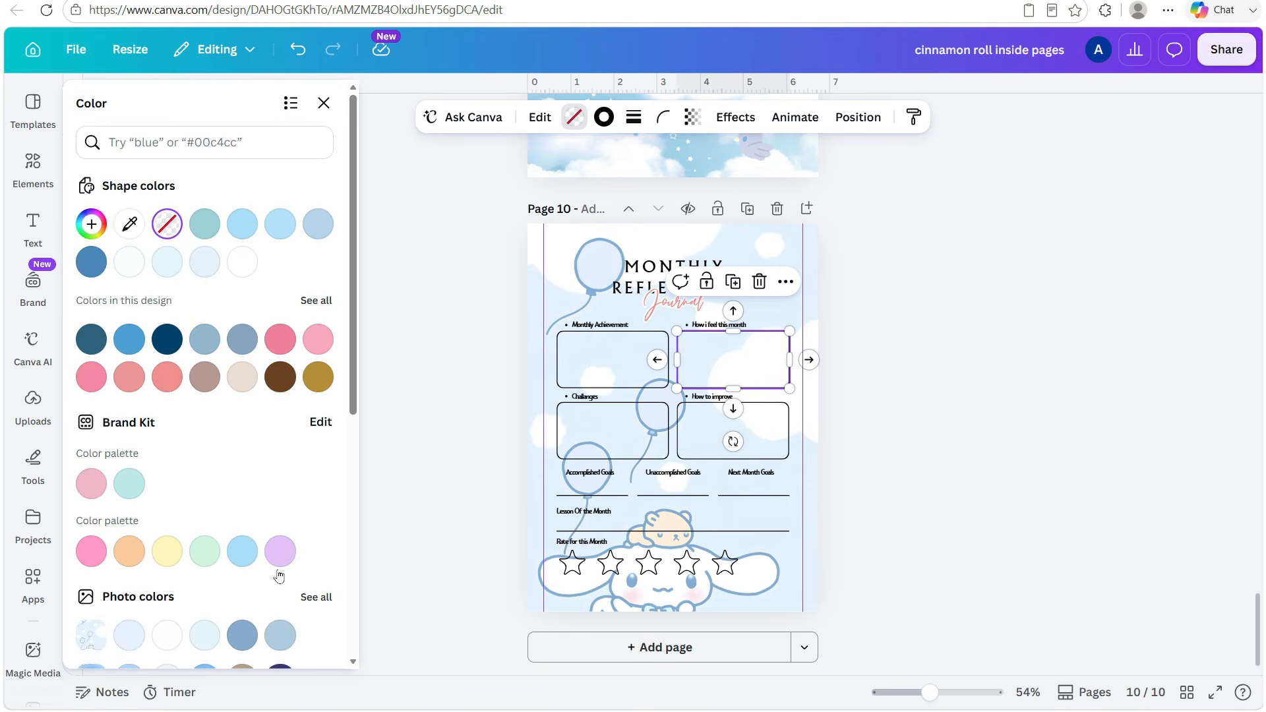
pyautogui.scroll(-2, 244, 578)
pyautogui.click(168, 566)
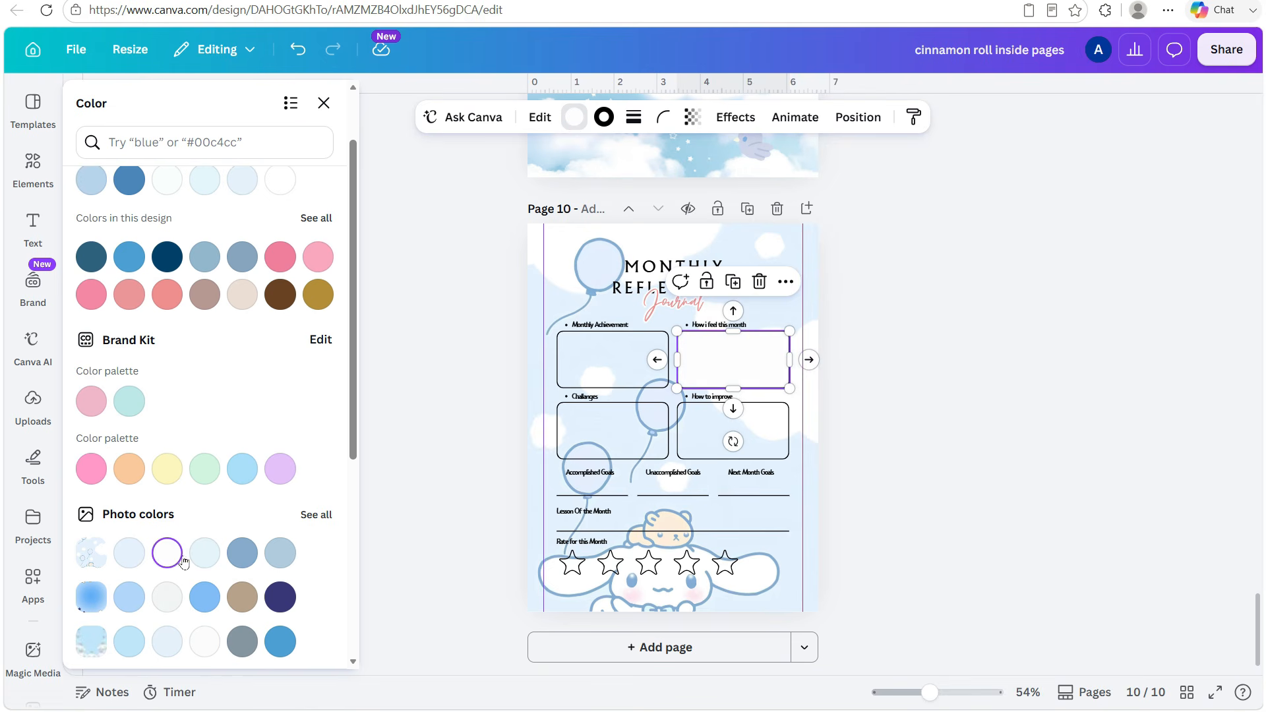
pyautogui.click(567, 388)
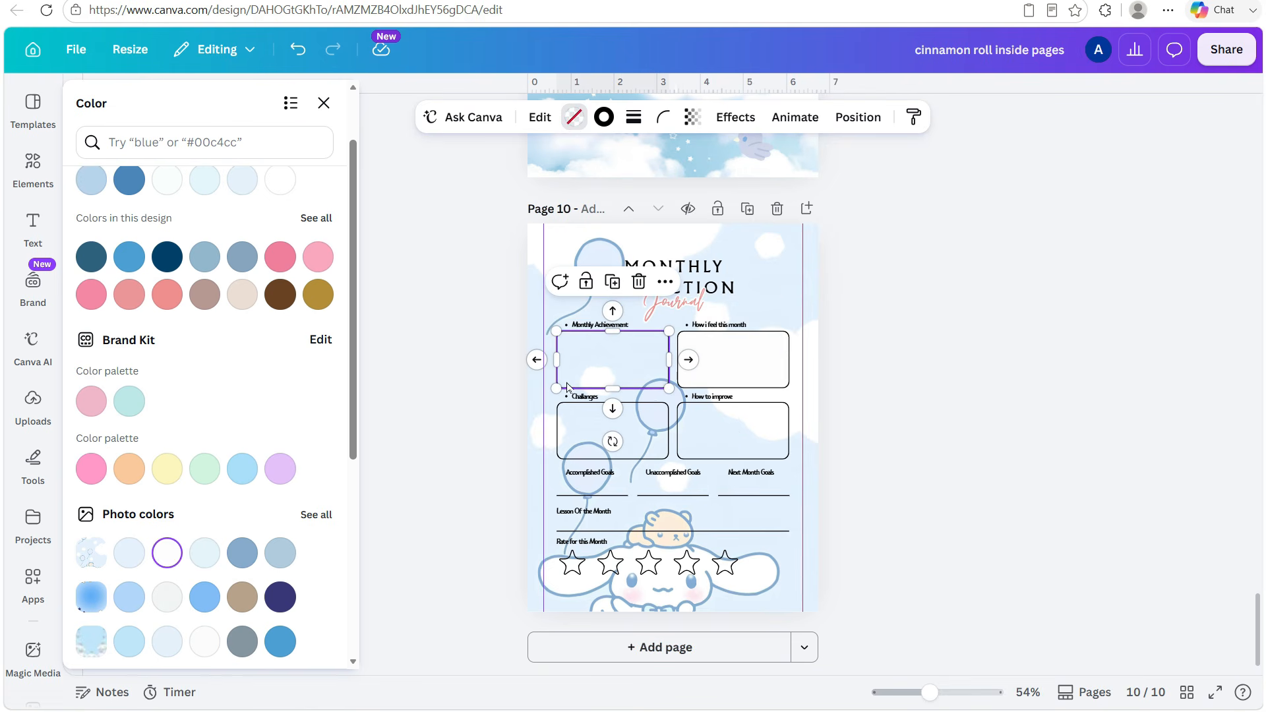
pyautogui.click(168, 553)
pyautogui.click(683, 466)
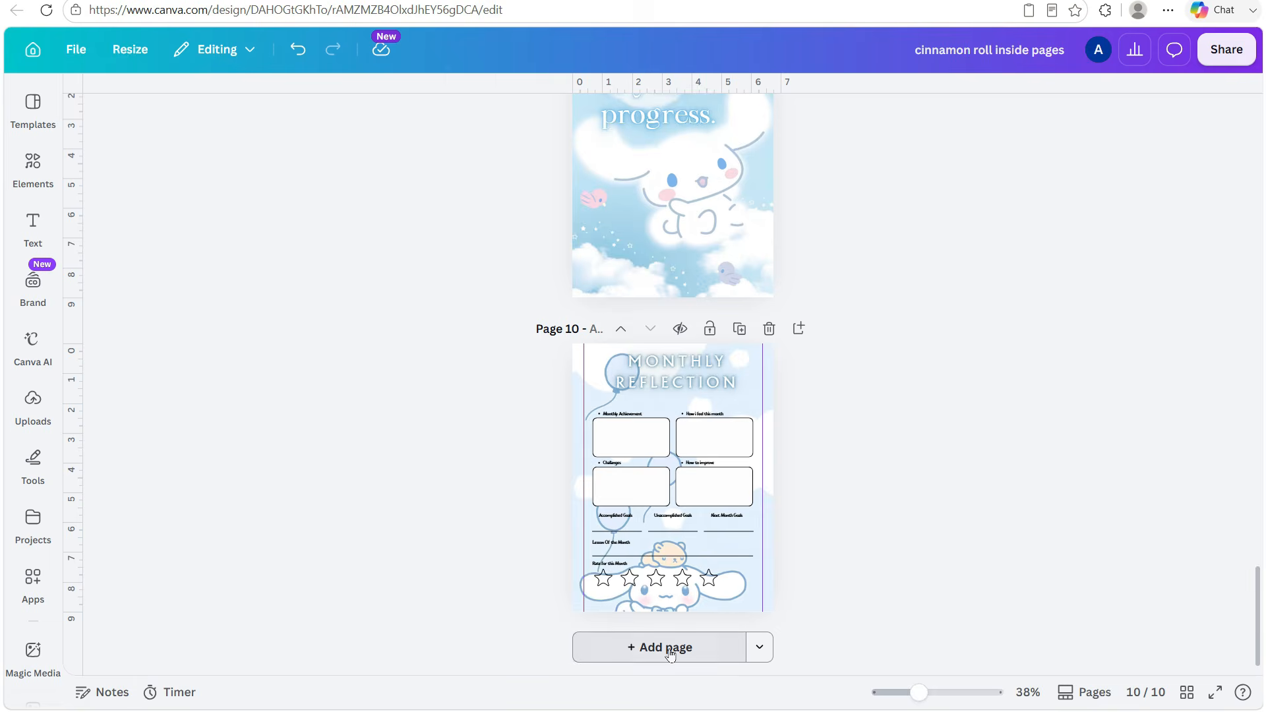
# Add page 11, bring in the Cinnamoroll wallpaper with rainbow and balloons from Pinterest, and open its image editing tools
pyautogui.click(665, 647)
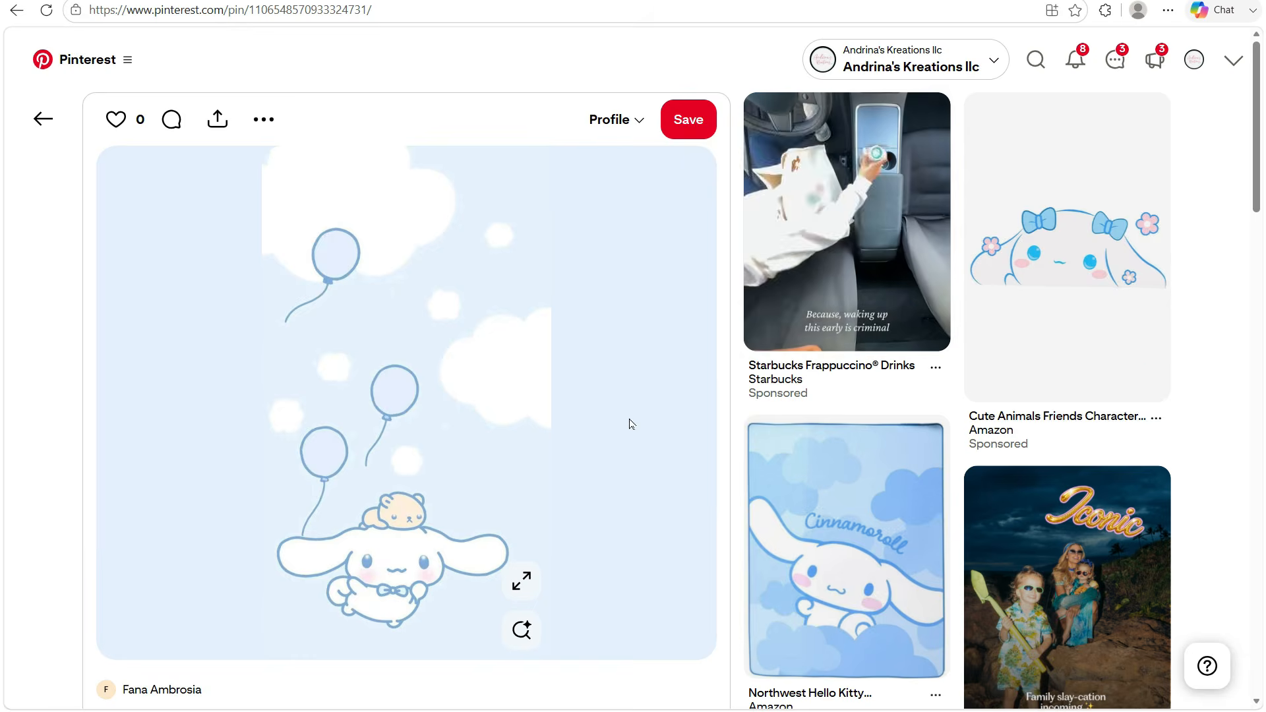
pyautogui.scroll(-3, 630, 424)
pyautogui.scroll(-3, 620, 454)
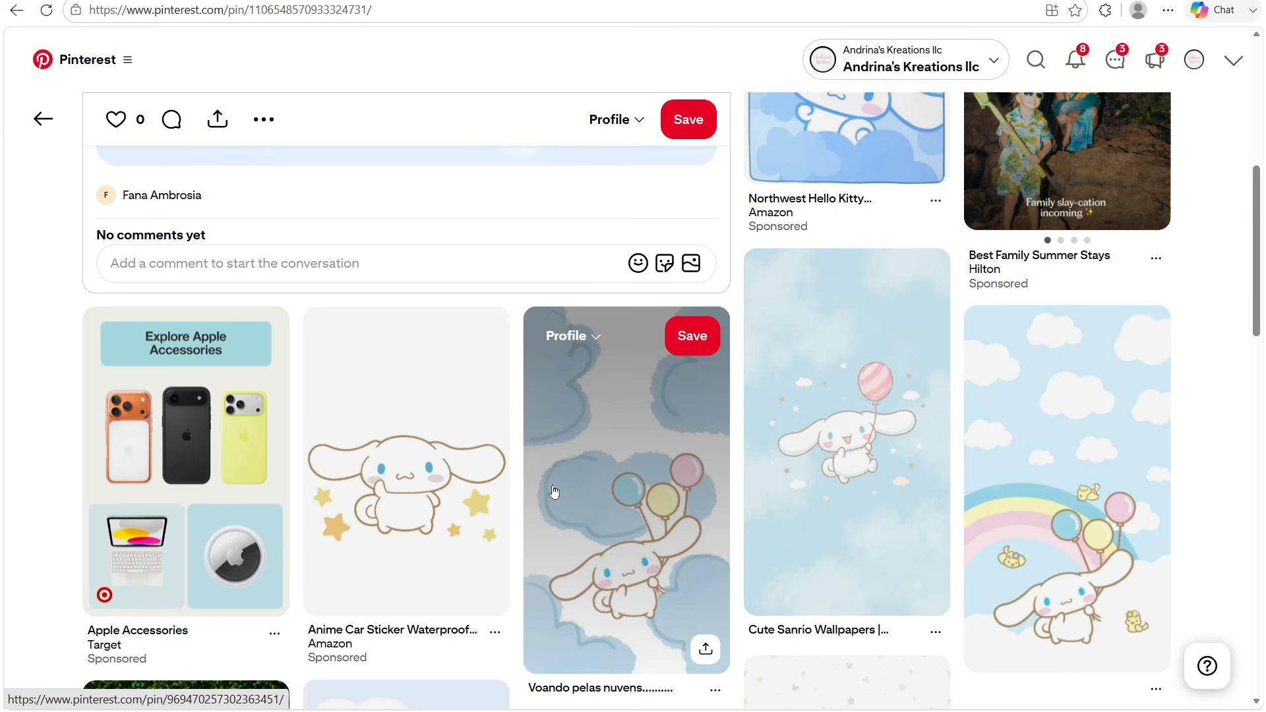
pyautogui.scroll(-1, 989, 575)
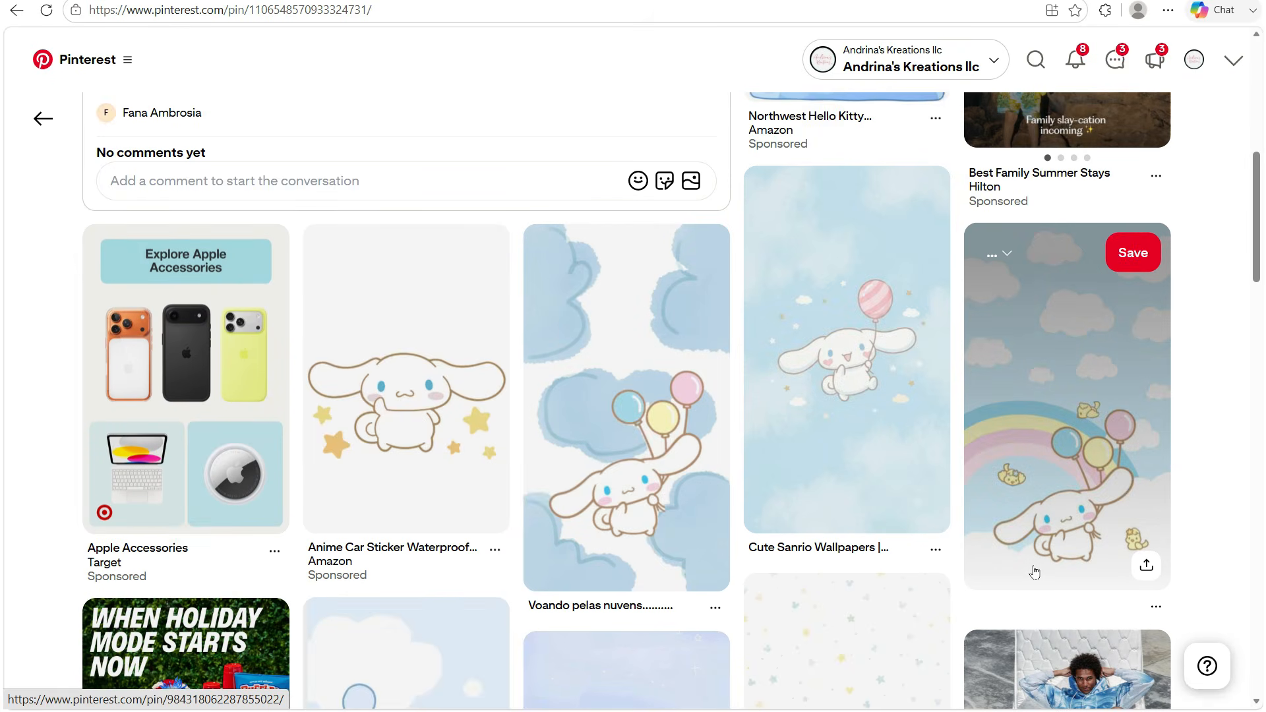
pyautogui.scroll(-1, 1034, 572)
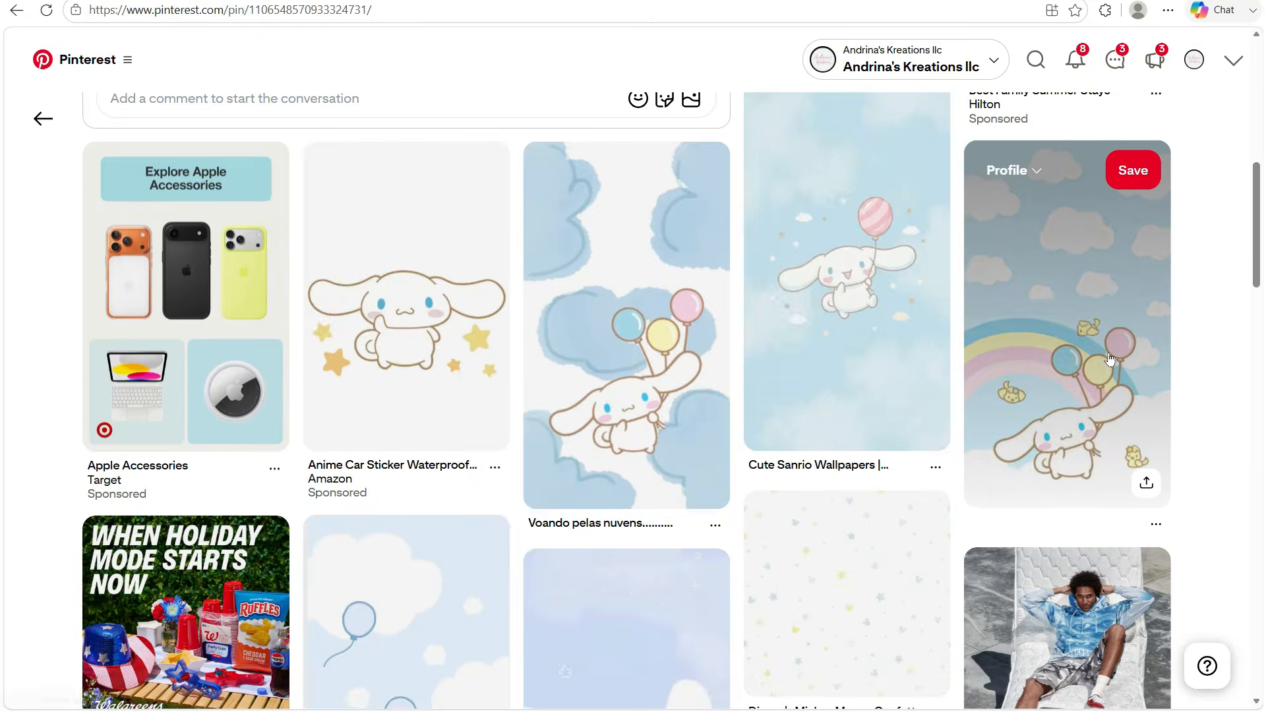
pyautogui.click(1110, 359)
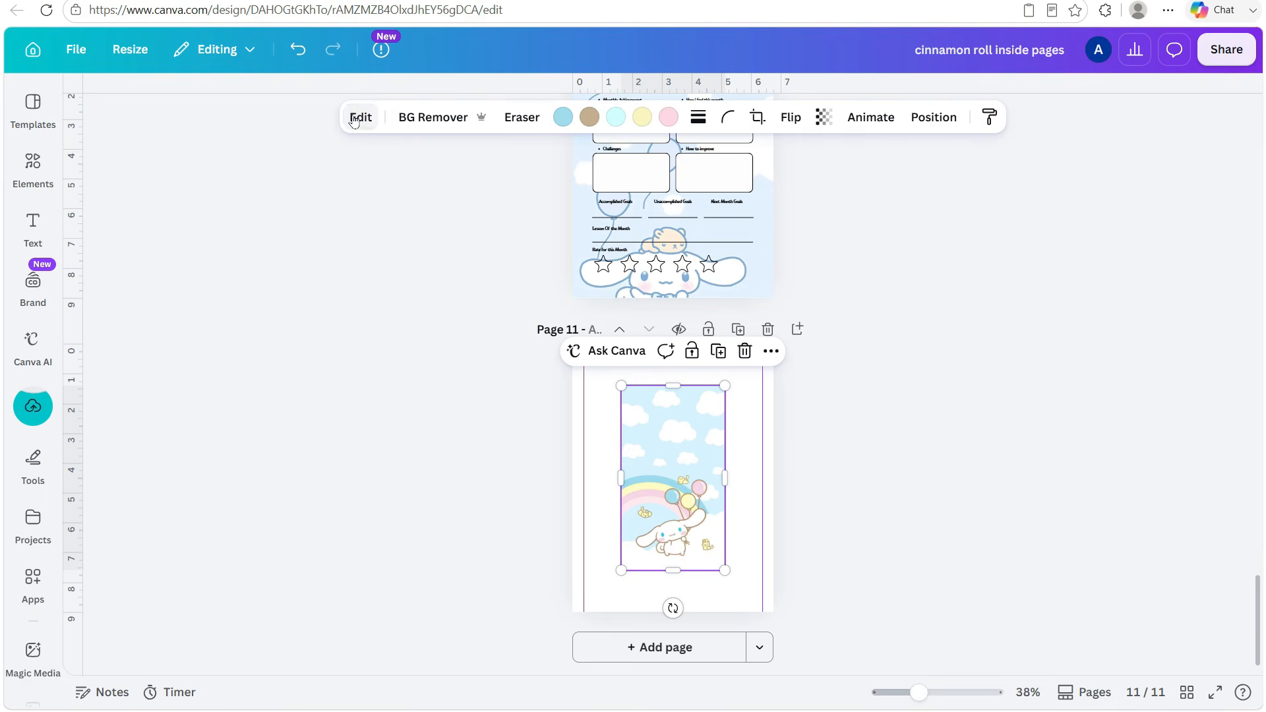
pyautogui.click(357, 117)
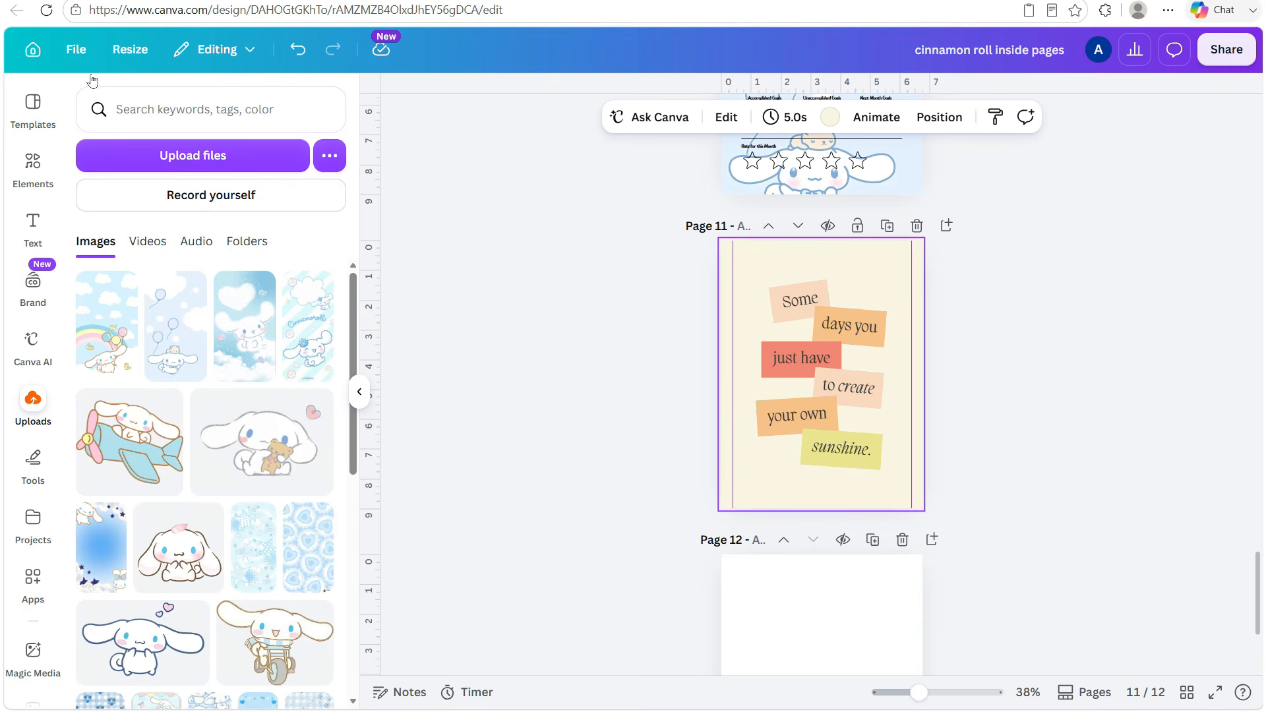
# Insert the uploaded rainbow Cinnamoroll image on the "create your own sunshine" quote page and replace the page background with it
pyautogui.click(111, 331)
pyautogui.click(919, 248)
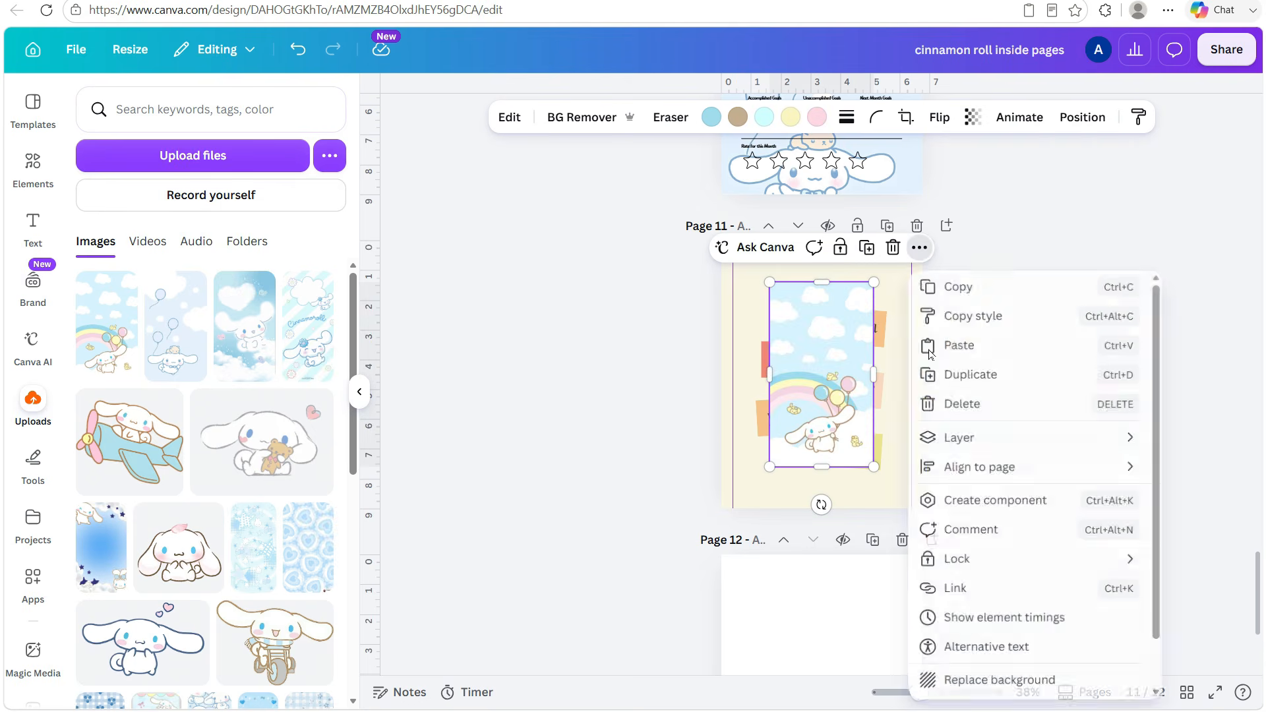
pyautogui.click(991, 679)
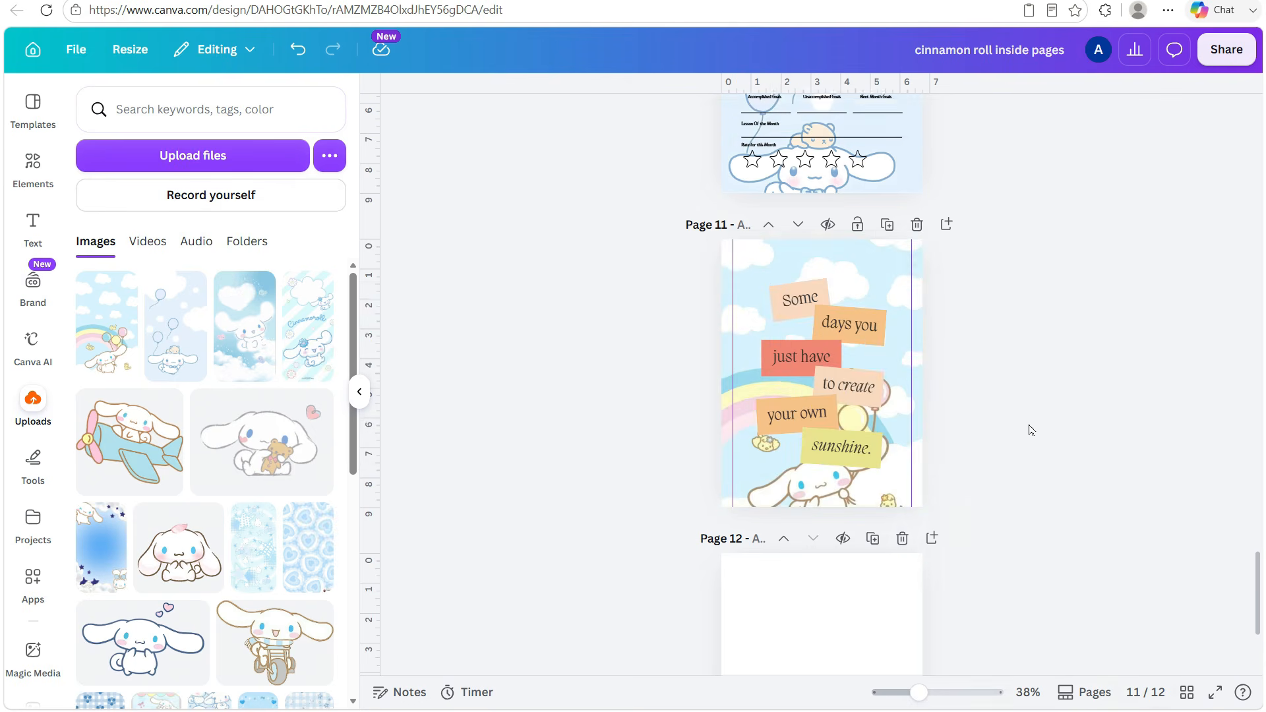
pyautogui.click(360, 391)
pyautogui.moveTo(914, 697); pyautogui.dragTo(930, 694)
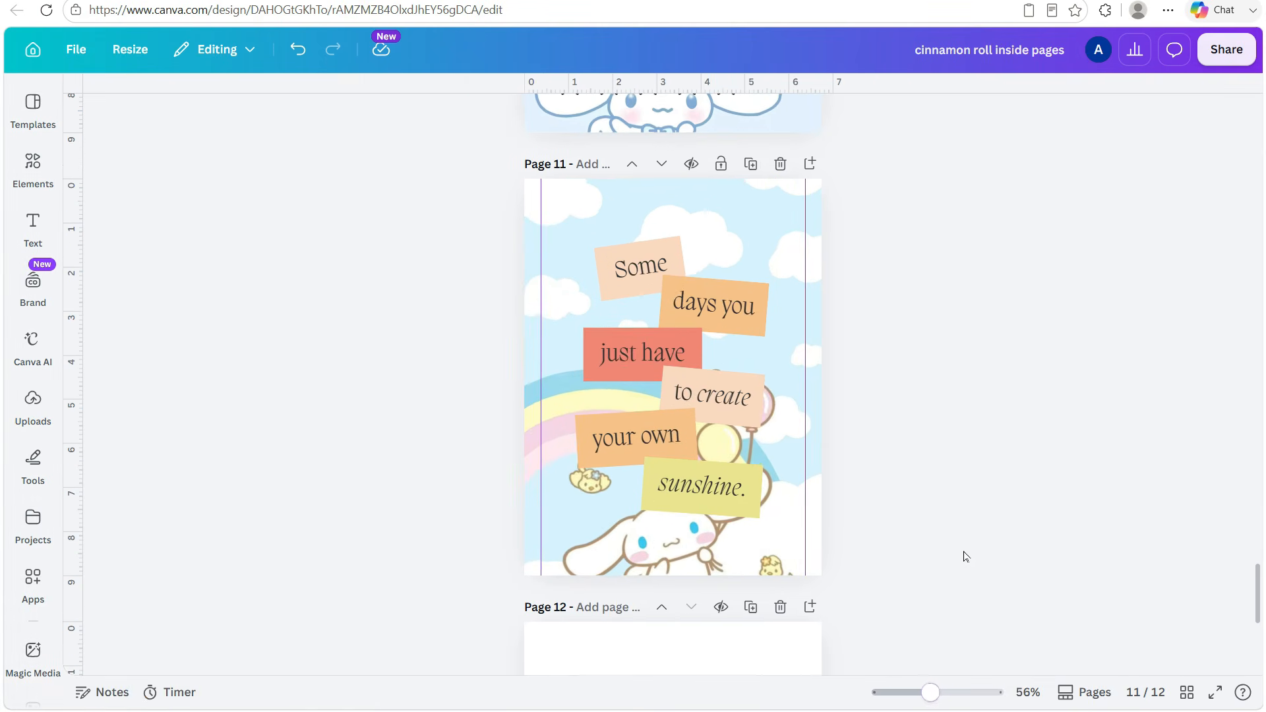
# Open the image editing tools for the rainbow background of page 11, and close them
pyautogui.click(616, 545)
pyautogui.click(433, 117)
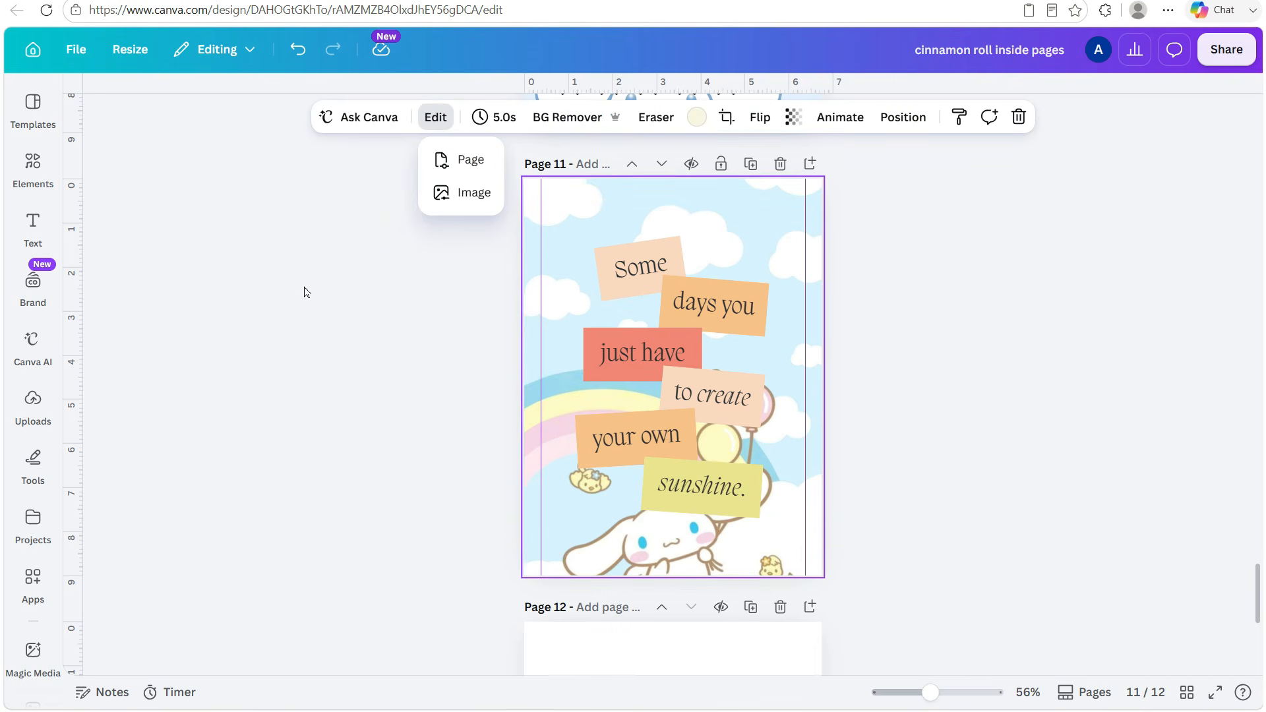
pyautogui.click(448, 194)
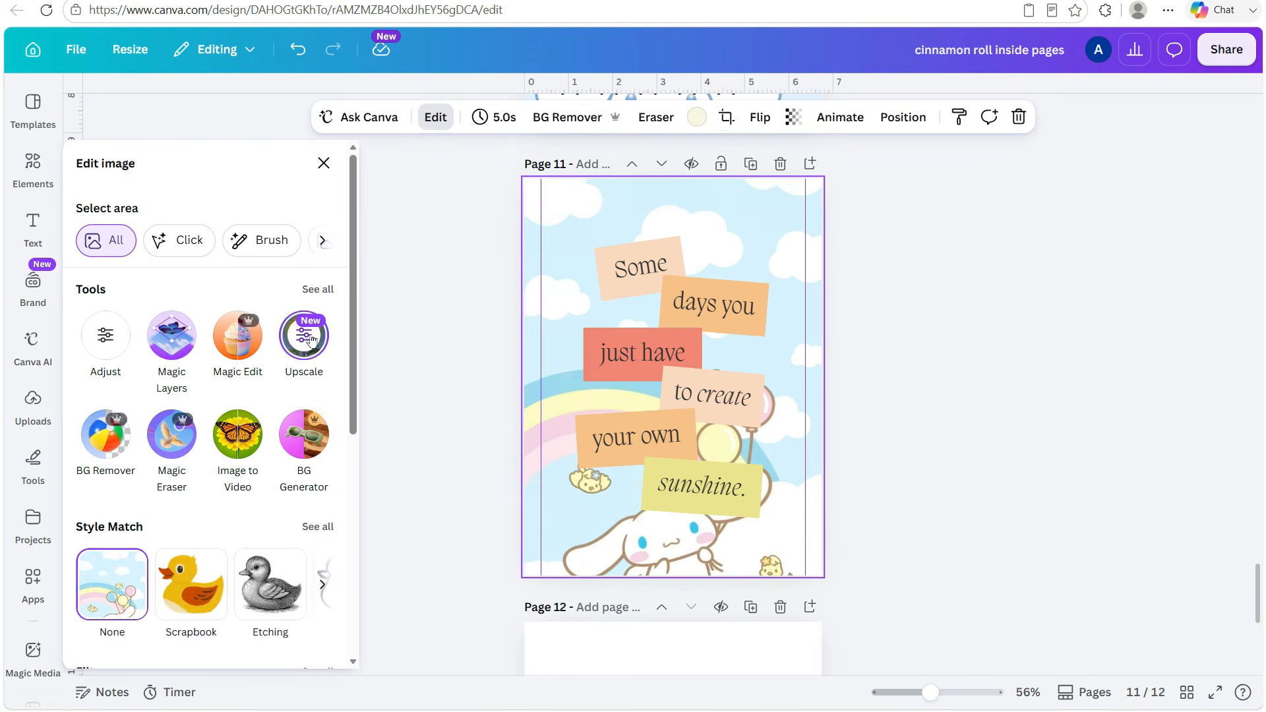
pyautogui.press('Escape')
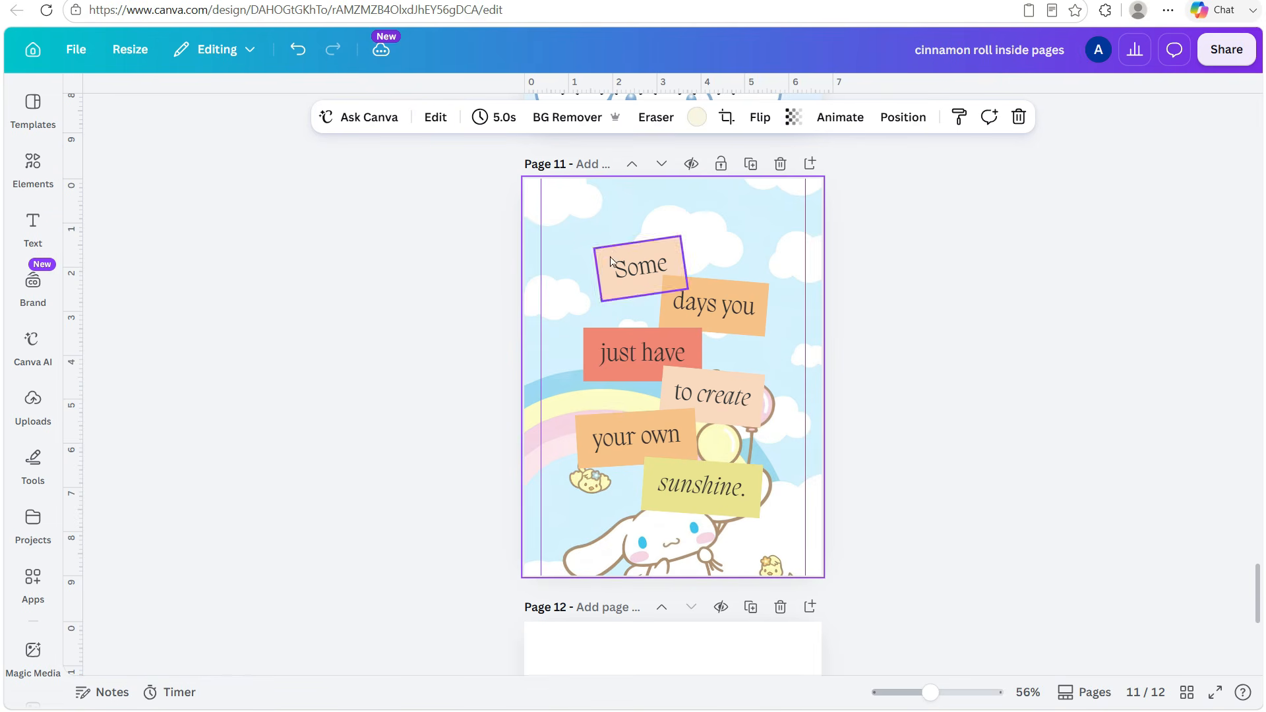
# Move all the colored quote labels on page 11 together toward the page's upper left, clear of Cinnamoroll's face
pyautogui.moveTo(598, 257); pyautogui.dragTo(723, 447)
pyautogui.click(893, 445)
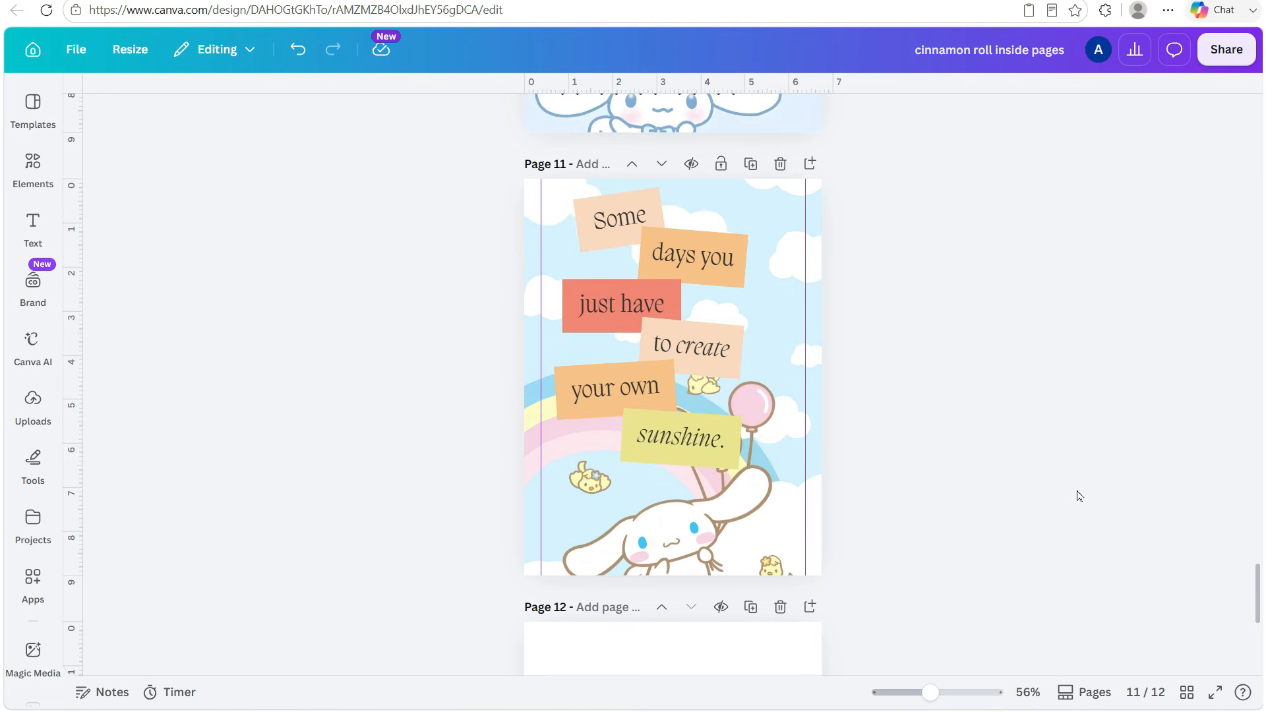
# Apply the "Know your worth, do what you love, believe in yourself" template from the inspirational quotes results to page 12
pyautogui.scroll(-5, 1042, 492)
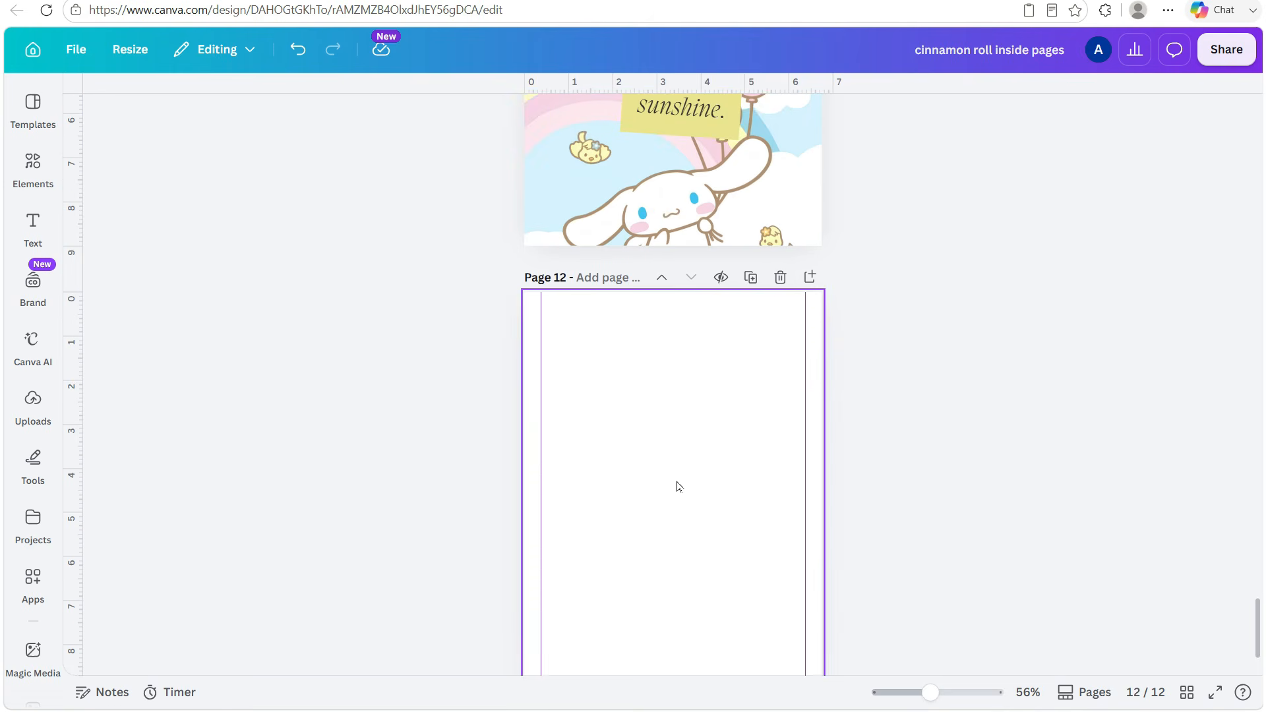
pyautogui.click(33, 107)
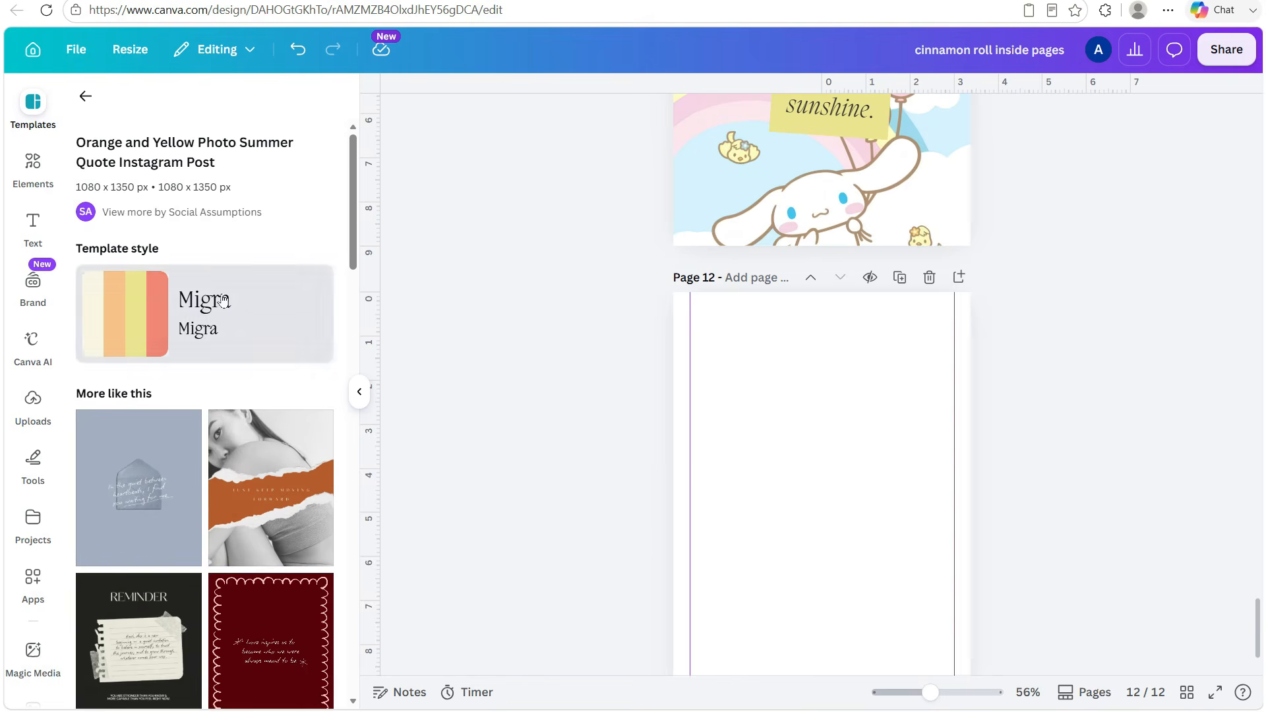
pyautogui.click(86, 99)
pyautogui.scroll(-3, 198, 462)
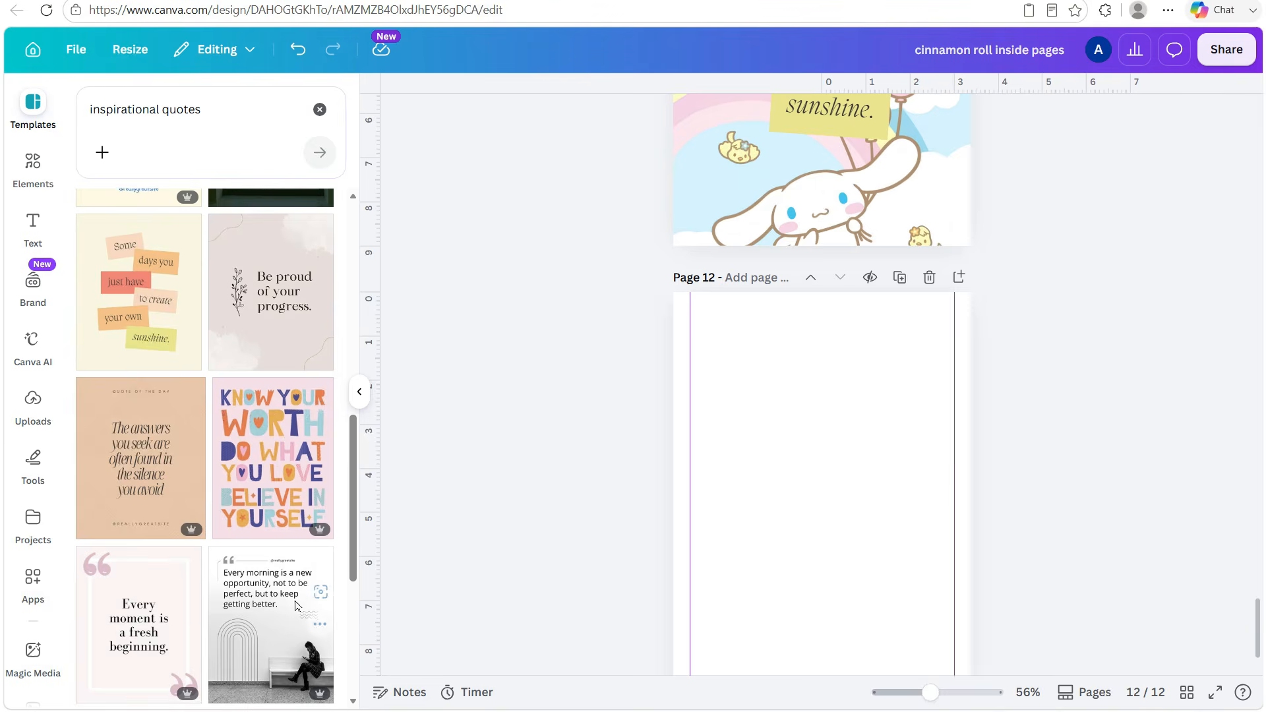
pyautogui.click(273, 462)
# Switch to Pinterest, copy the pastel blue marbled cloud wallpaper, and paste it onto page 12 in Canva
pyautogui.hotkey('ctrl', 'Tab')
pyautogui.scroll(-6, 787, 559)
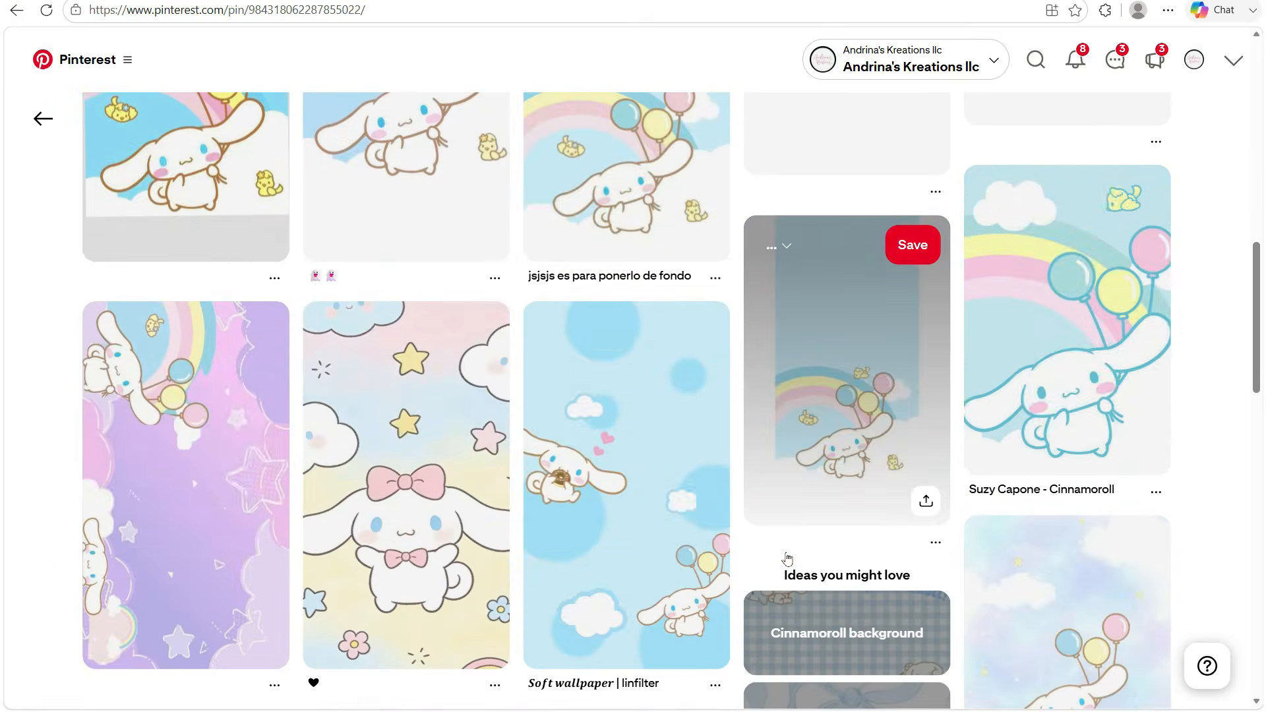
pyautogui.scroll(-12, 786, 554)
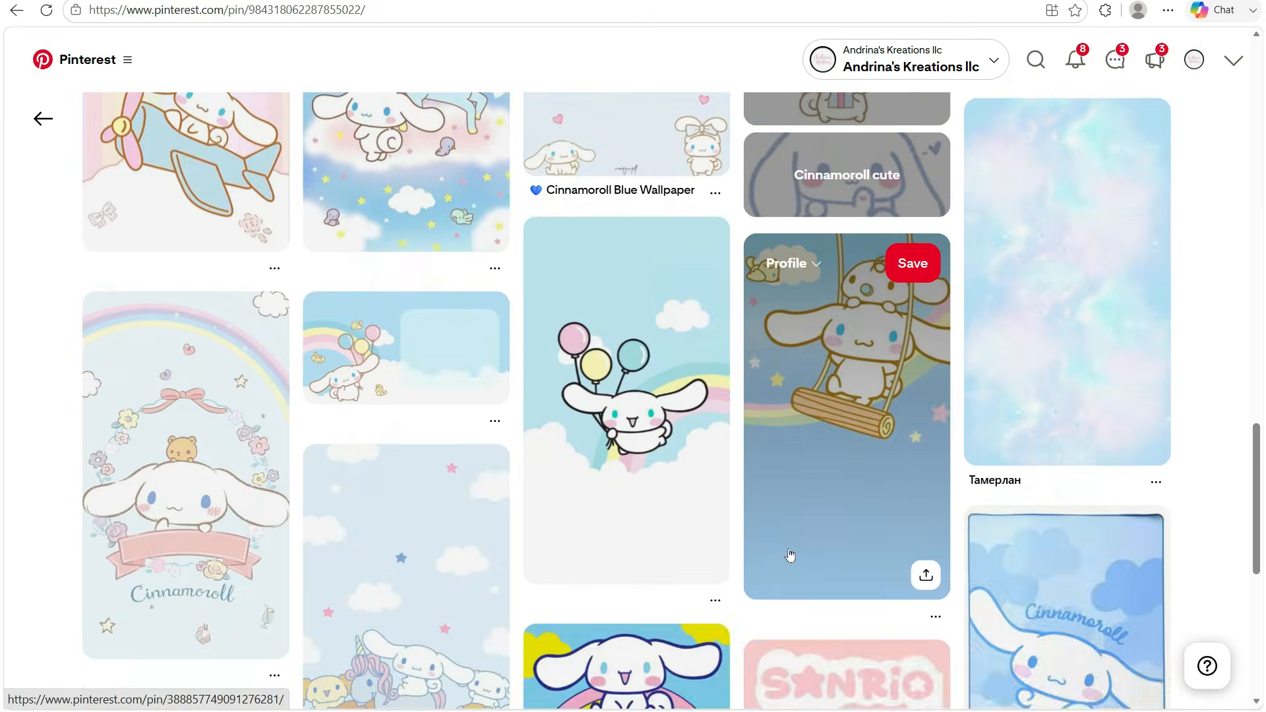
pyautogui.click(1055, 297)
pyautogui.hotkey('ctrl', 'Tab')
pyautogui.hotkey('ctrl', 'v')
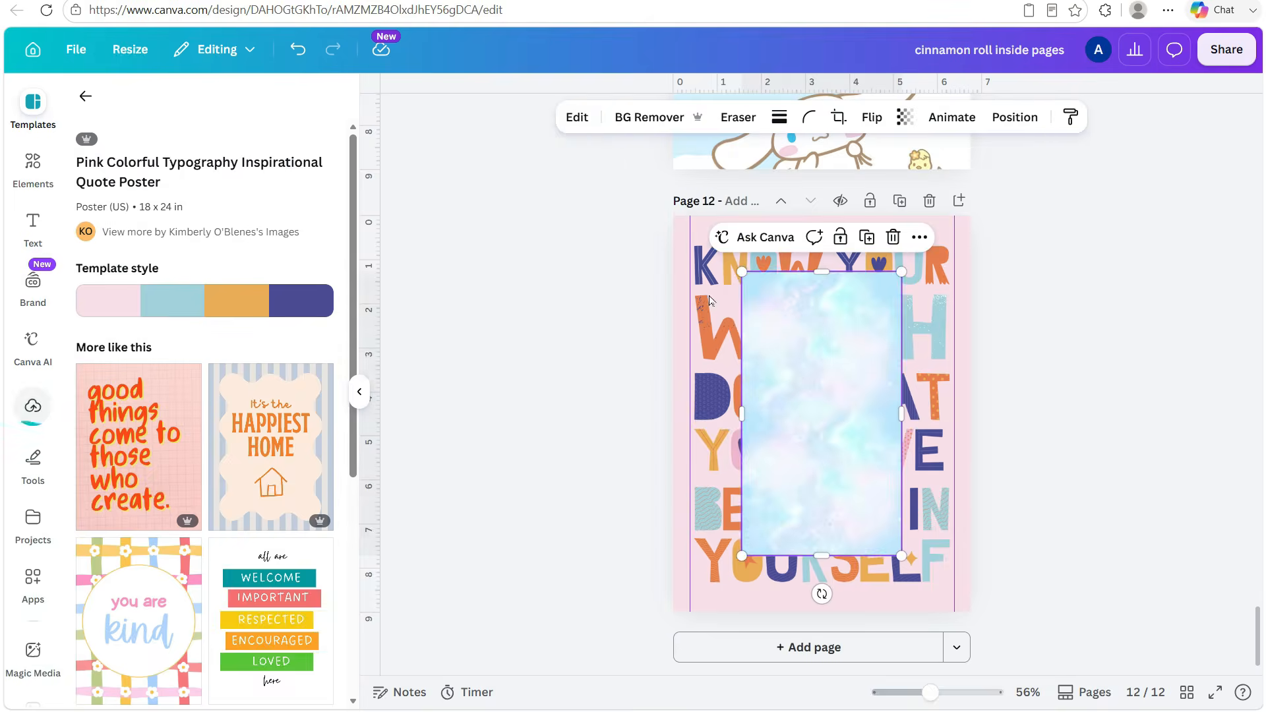
# Replace the pink background of page 12 with the pasted pastel blue marbled wallpaper
pyautogui.click(919, 237)
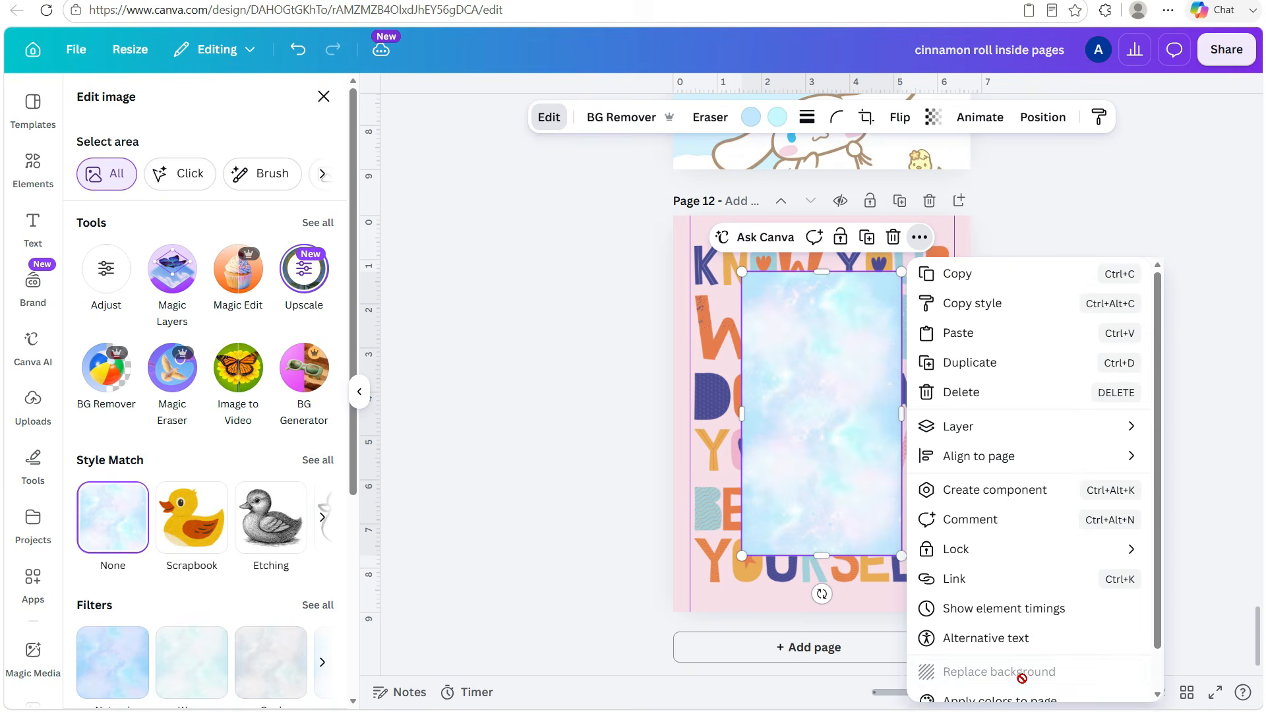
pyautogui.click(1021, 672)
pyautogui.click(359, 391)
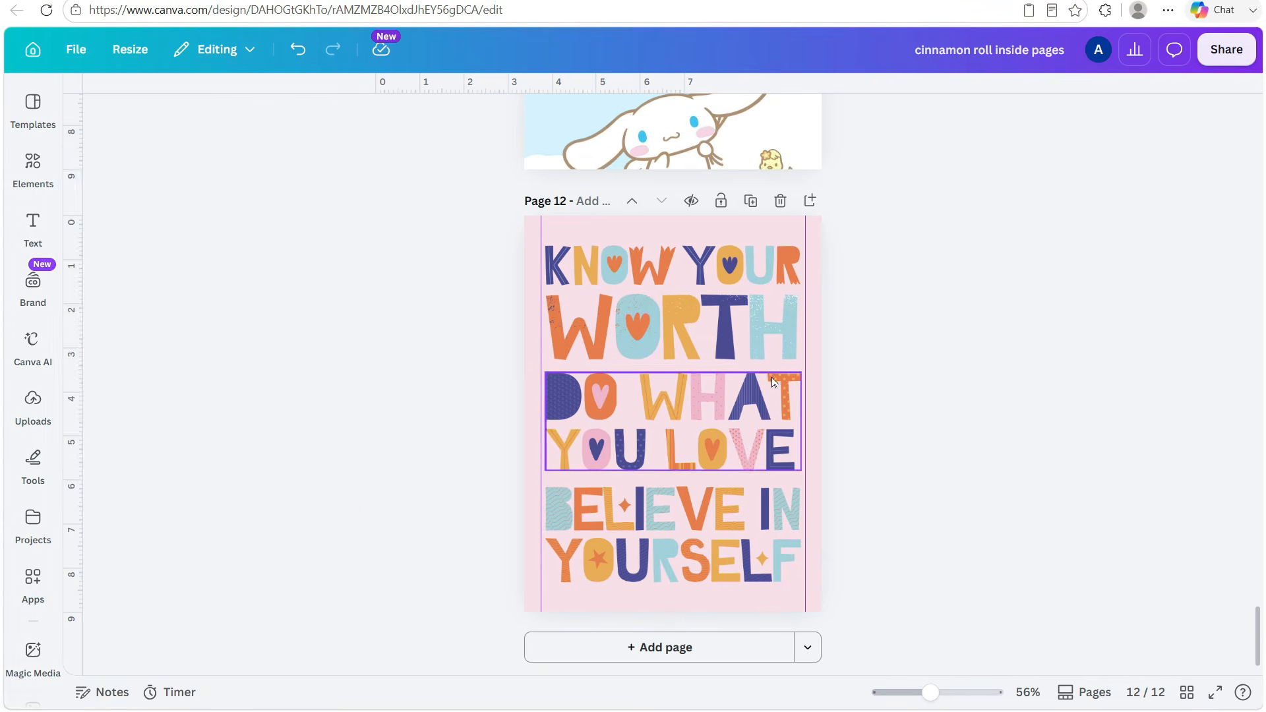
pyautogui.click(778, 230)
pyautogui.click(888, 117)
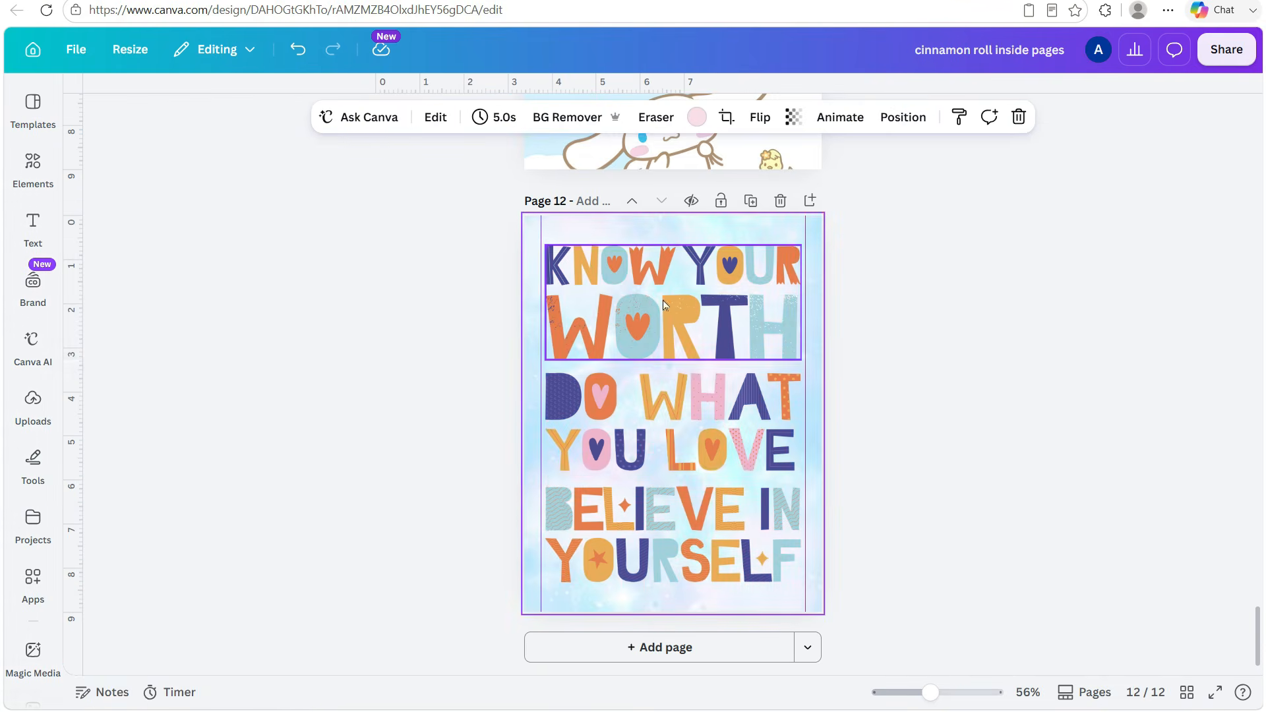
# Recolor the orange letters and hearts in the "Know your worth" graphic to pastel crimson #f489a4
pyautogui.click(585, 275)
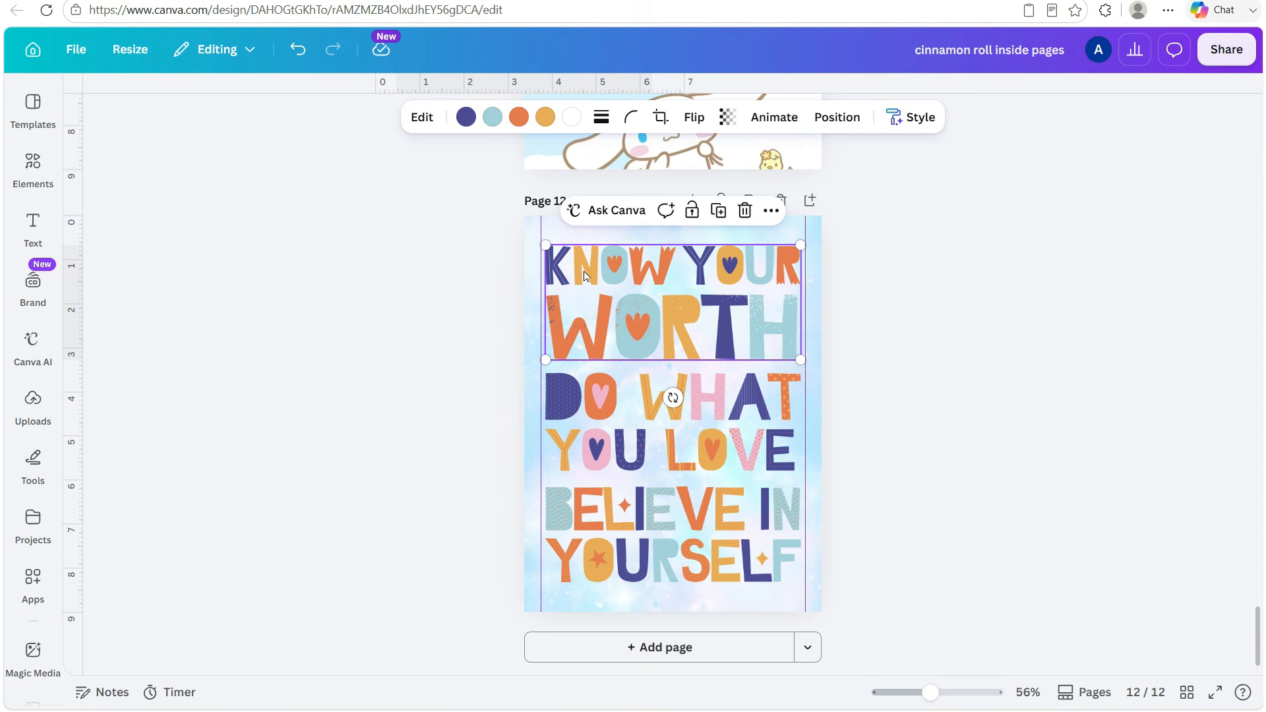
pyautogui.click(519, 116)
pyautogui.click(318, 415)
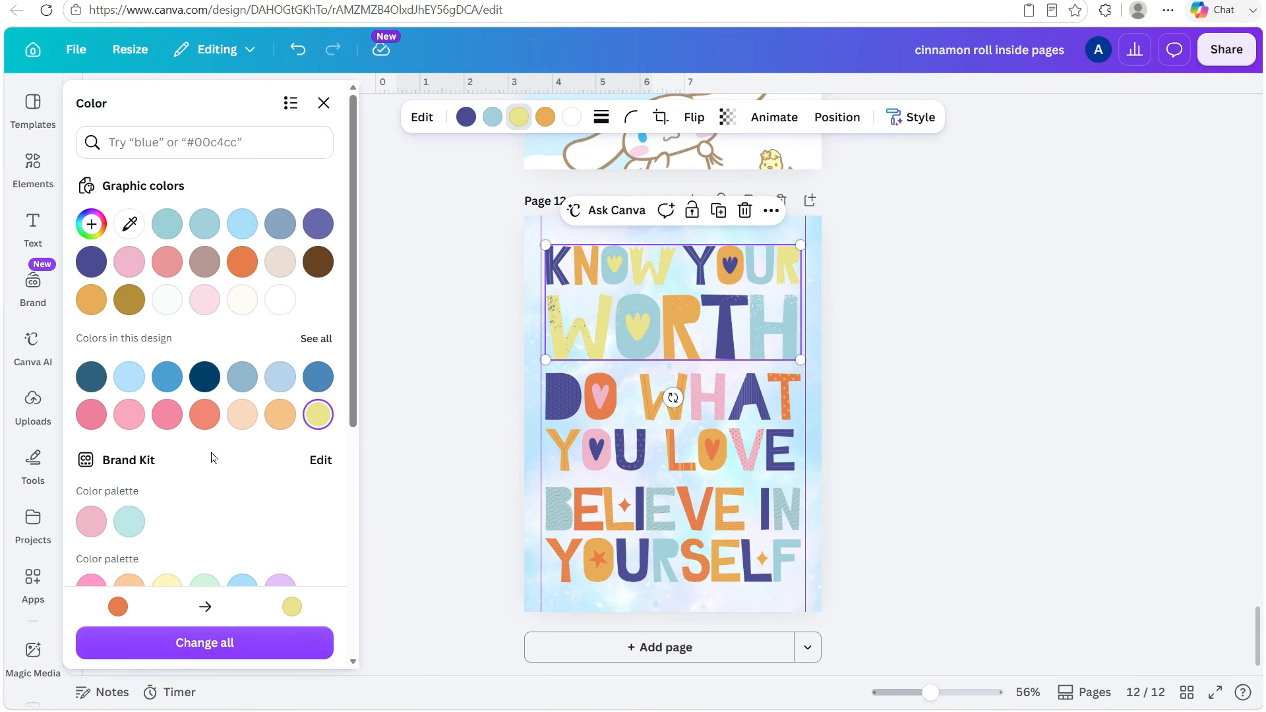
pyautogui.click(165, 416)
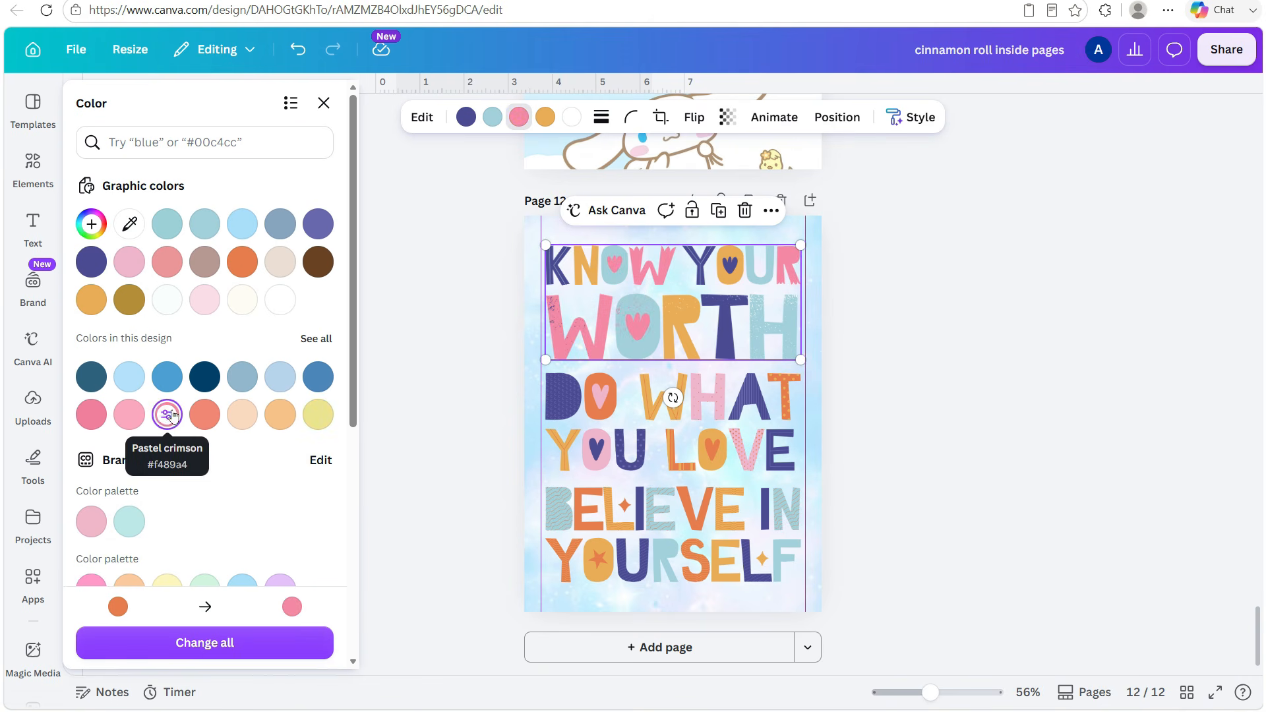
# Recolor the gold letters of "Know your worth" light orange and the quote's navy letters in softer blues
pyautogui.click(545, 116)
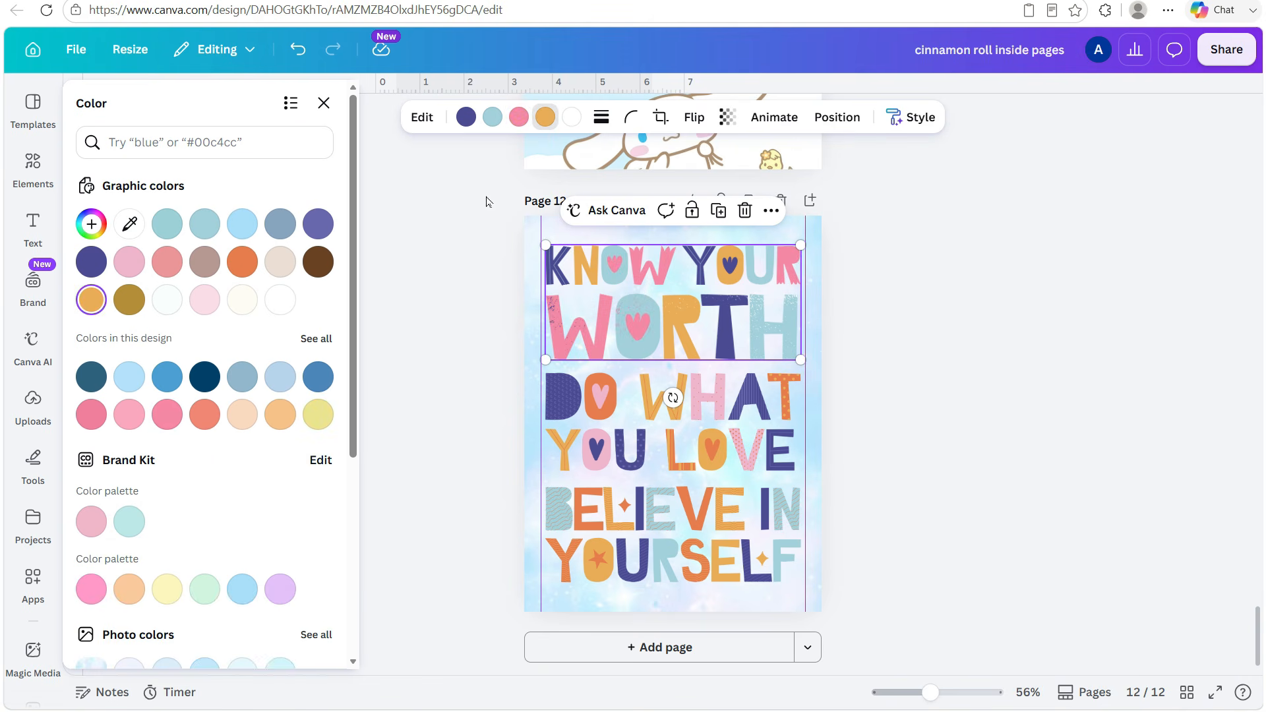
pyautogui.click(171, 596)
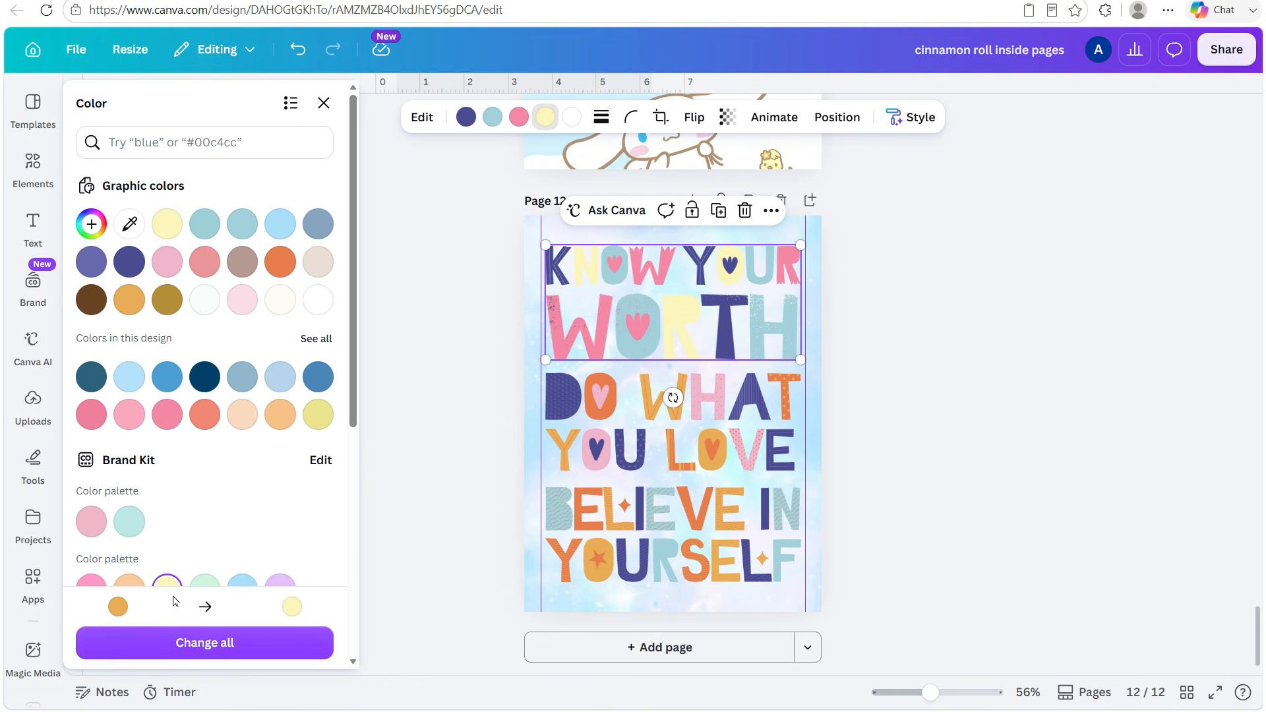
pyautogui.scroll(-2, 276, 364)
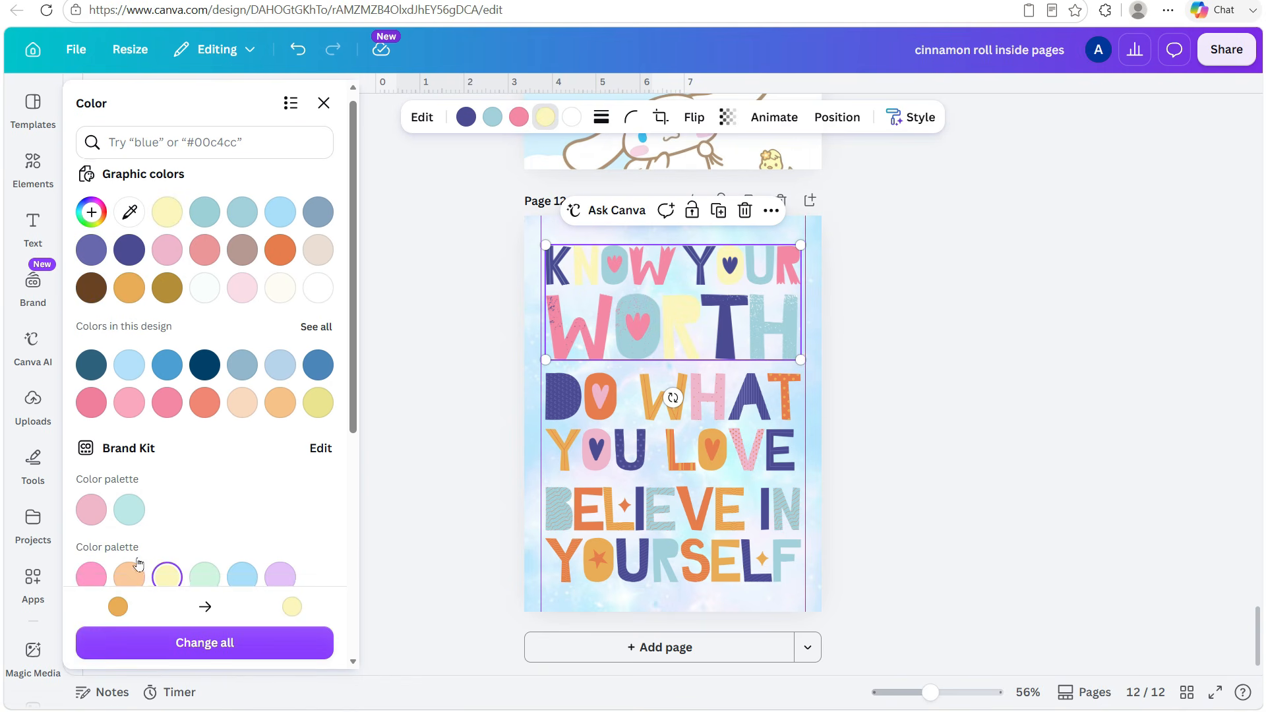
pyautogui.scroll(2, 139, 256)
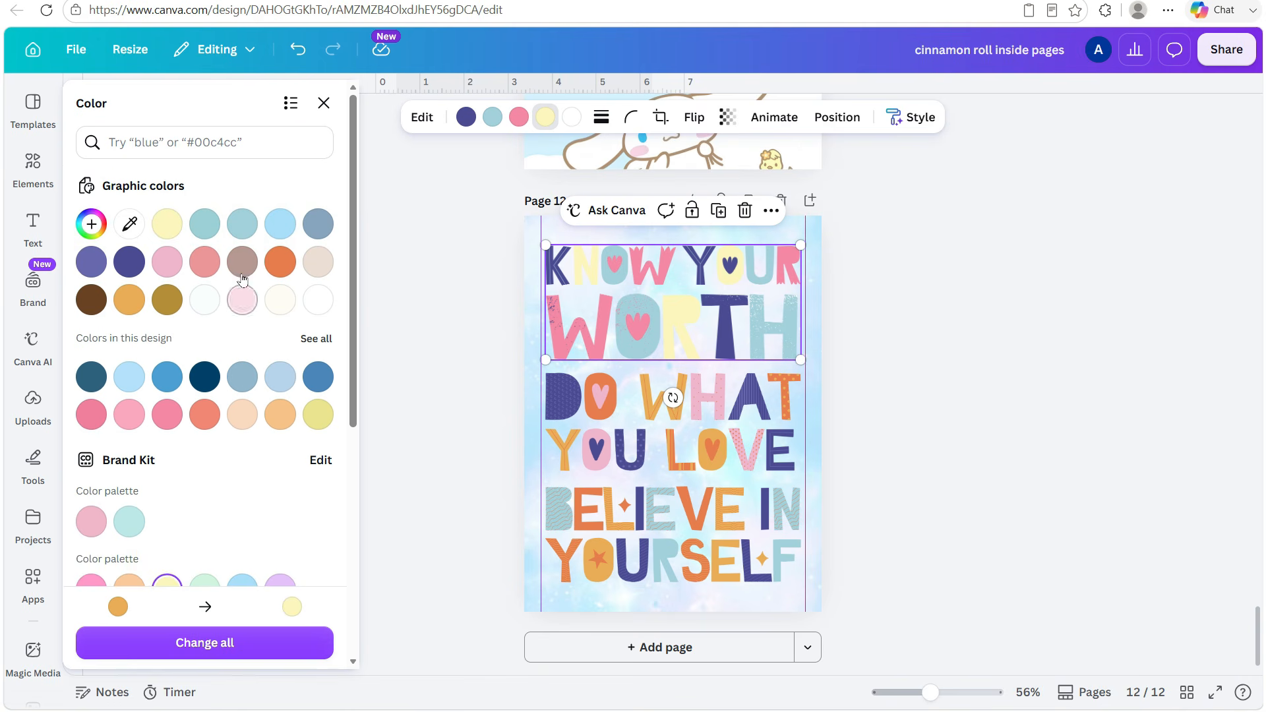
pyautogui.click(204, 262)
pyautogui.click(318, 224)
pyautogui.press('Escape')
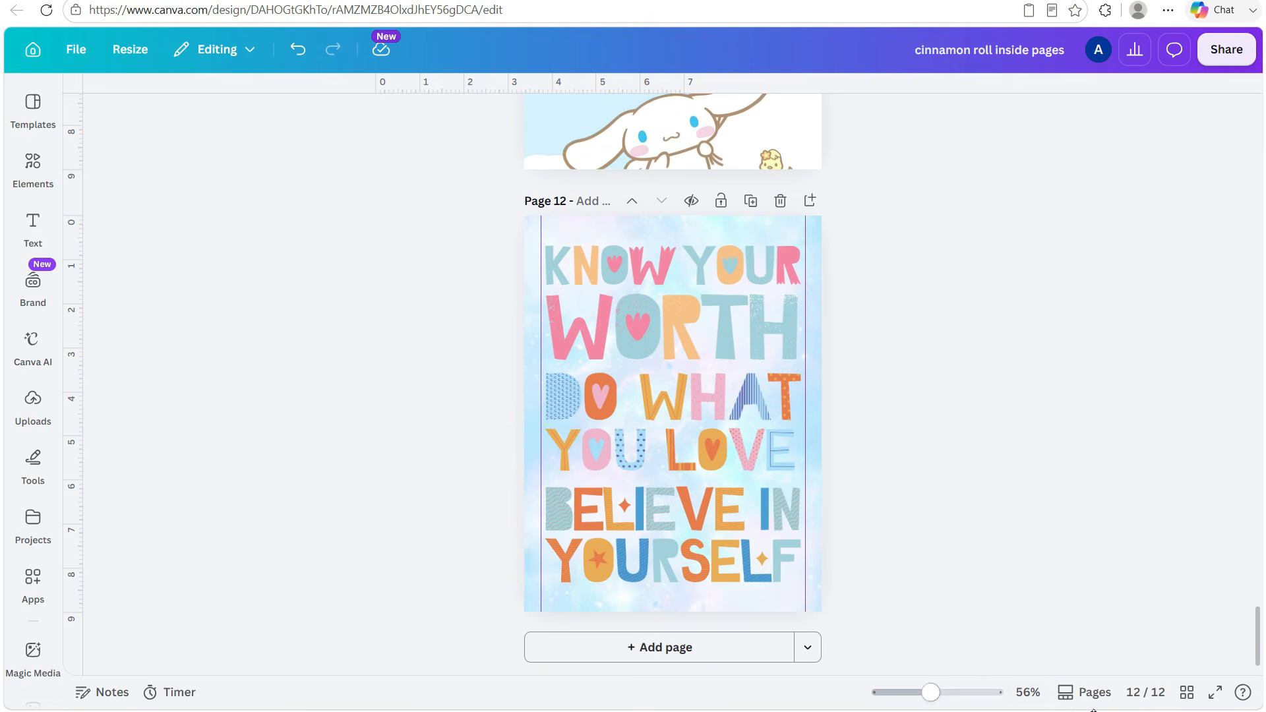
# Review all pages in the grid, add page 13, and search the templates for "to do list"
pyautogui.click(1187, 692)
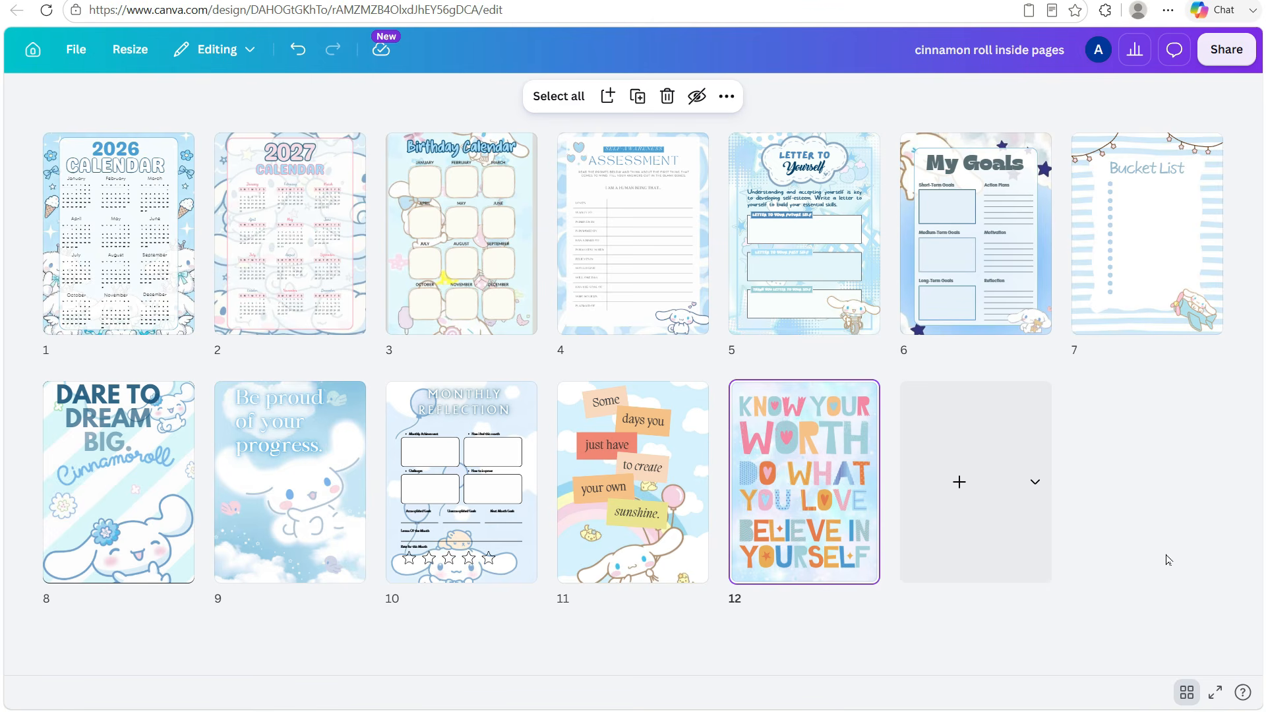
pyautogui.click(1195, 701)
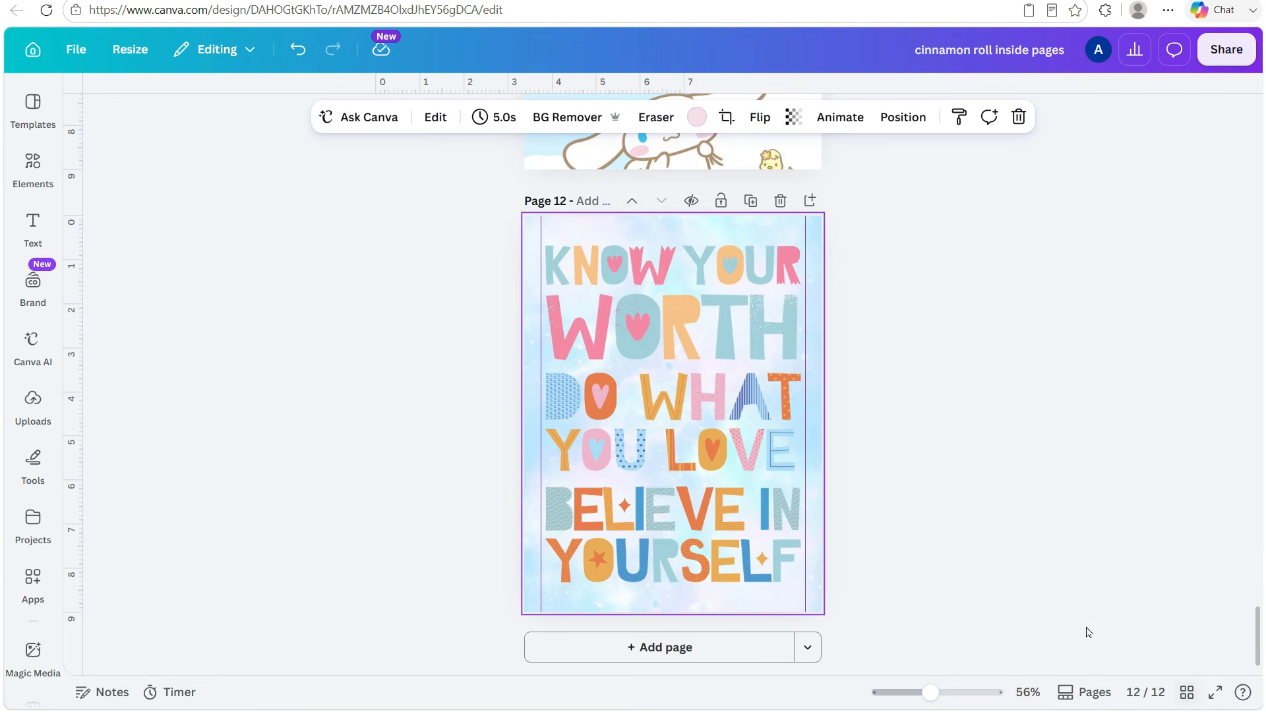
pyautogui.click(709, 658)
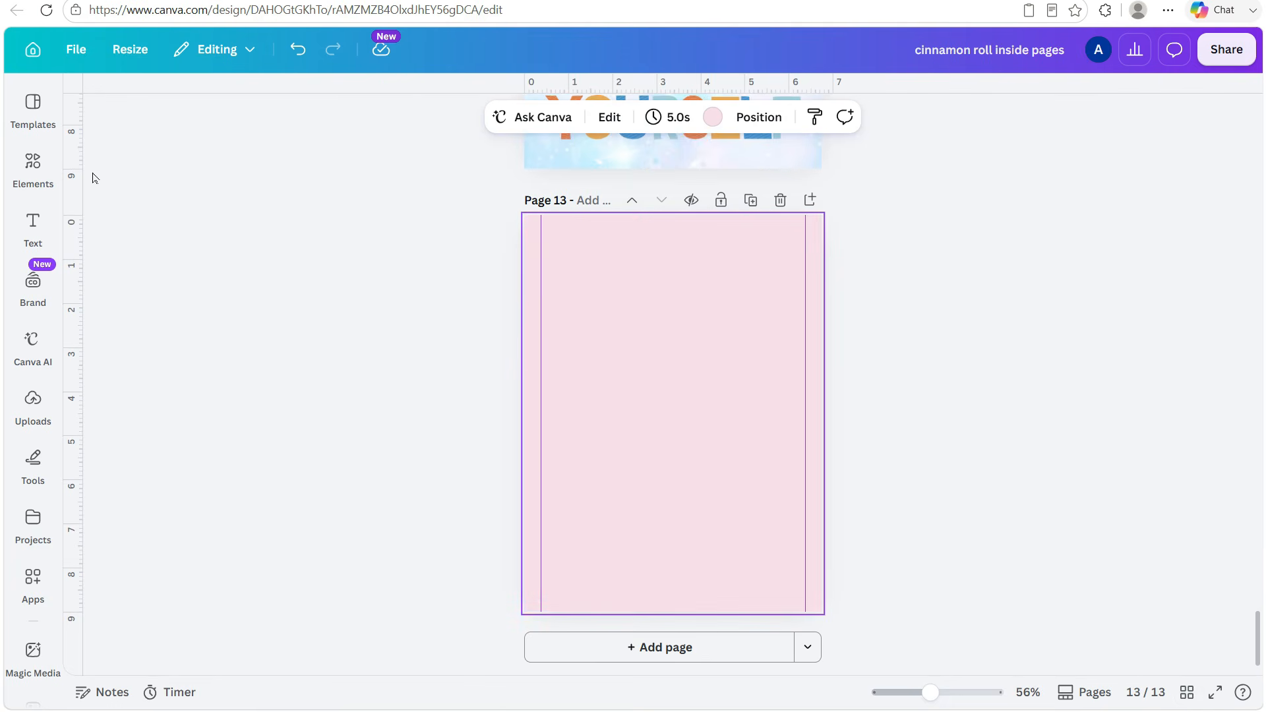
pyautogui.click(33, 165)
pyautogui.click(32, 107)
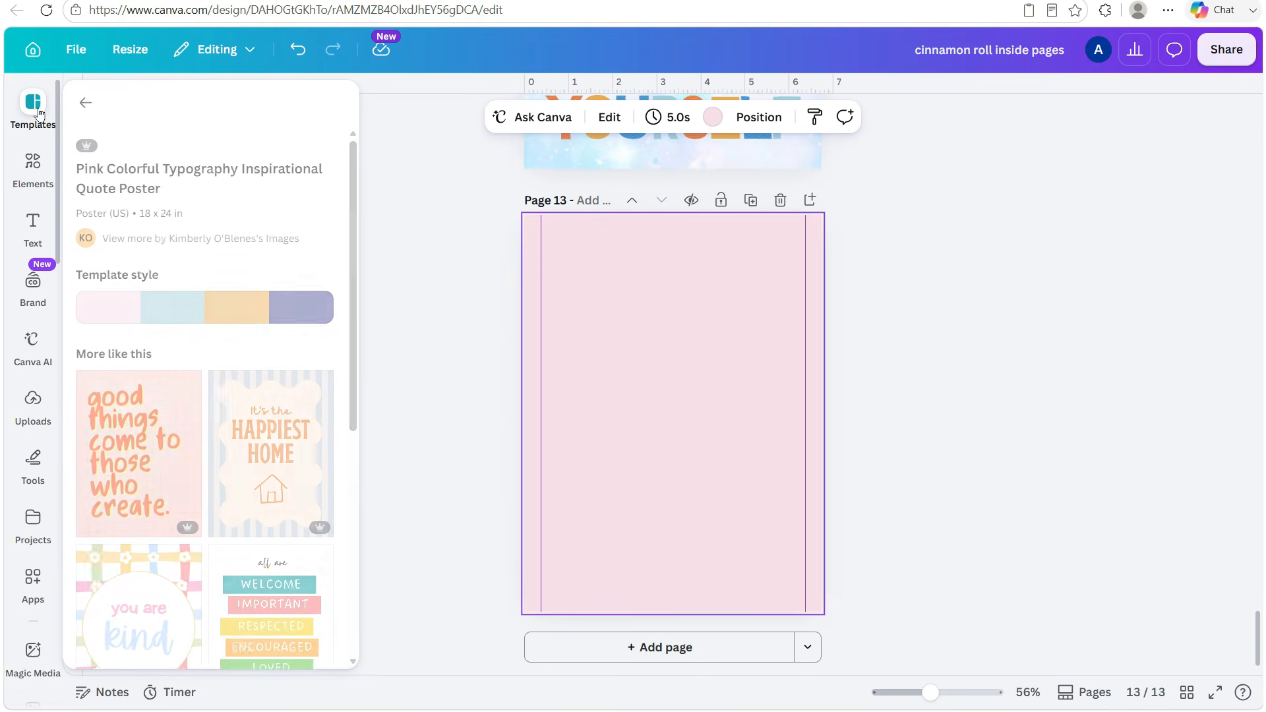
pyautogui.click(85, 102)
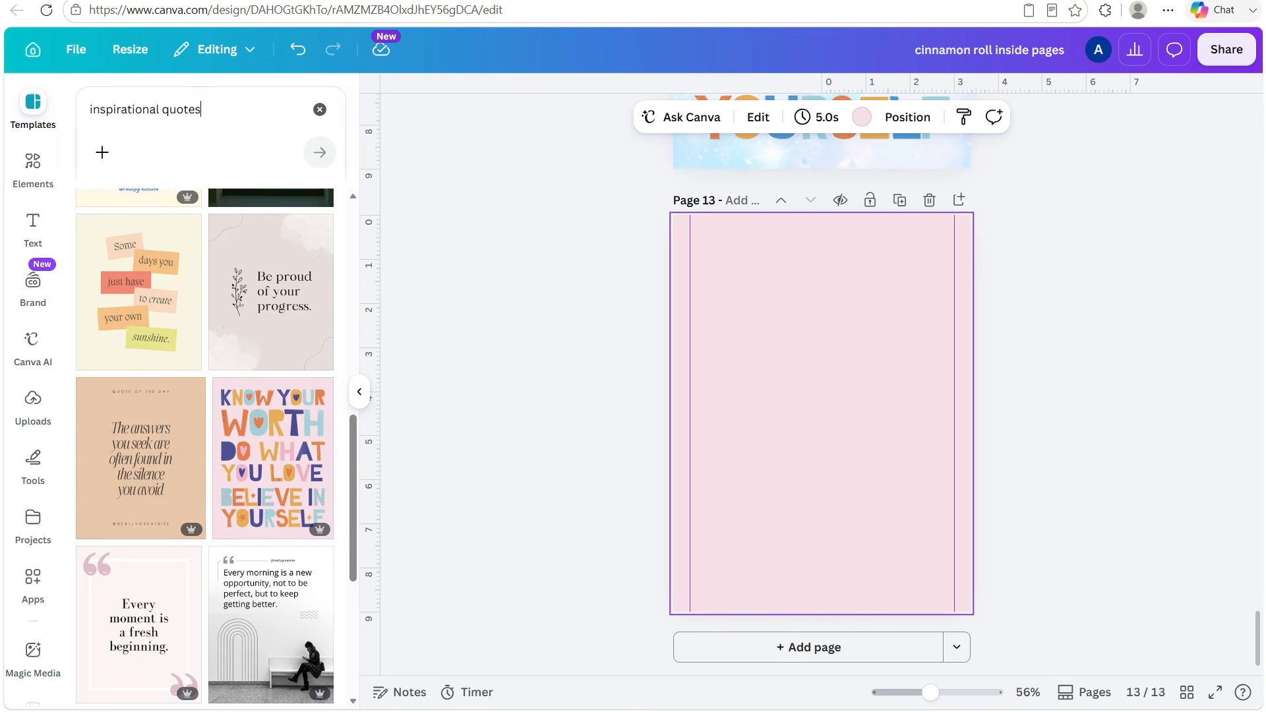
pyautogui.moveTo(201, 110); pyautogui.dragTo(106, 109)
pyautogui.write('t')
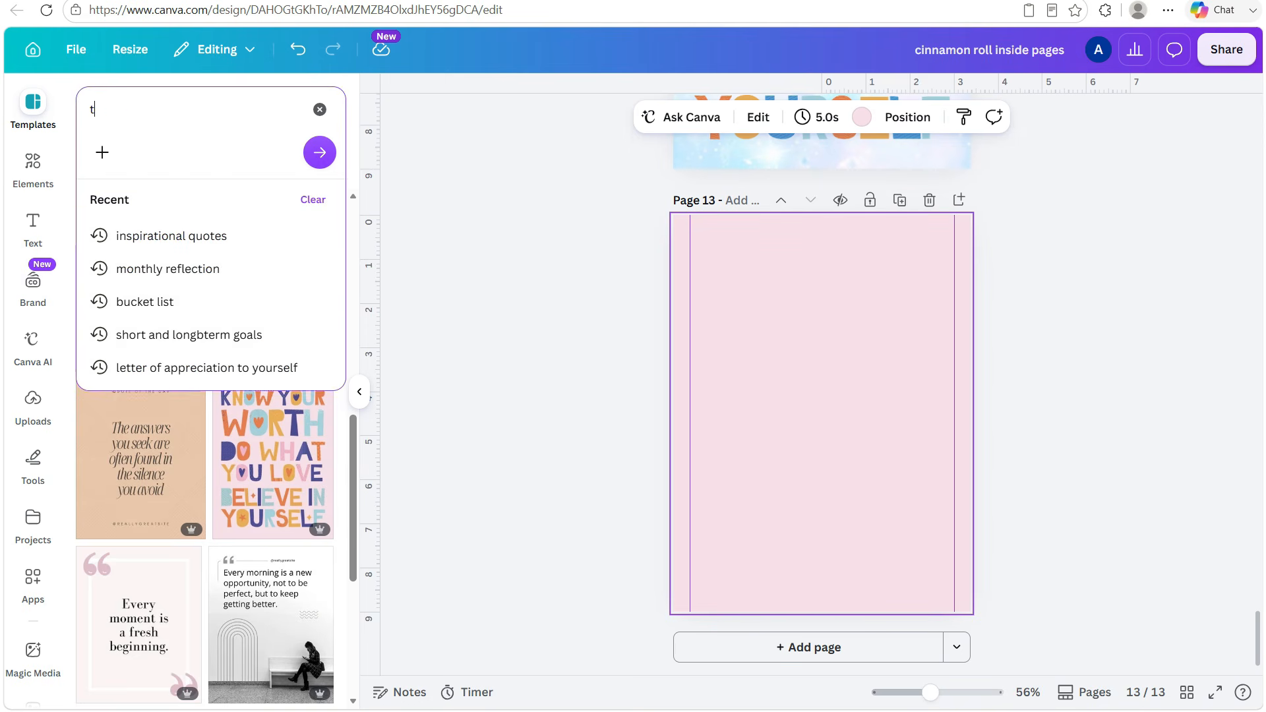
pyautogui.write('o do list')
pyautogui.press('Return')
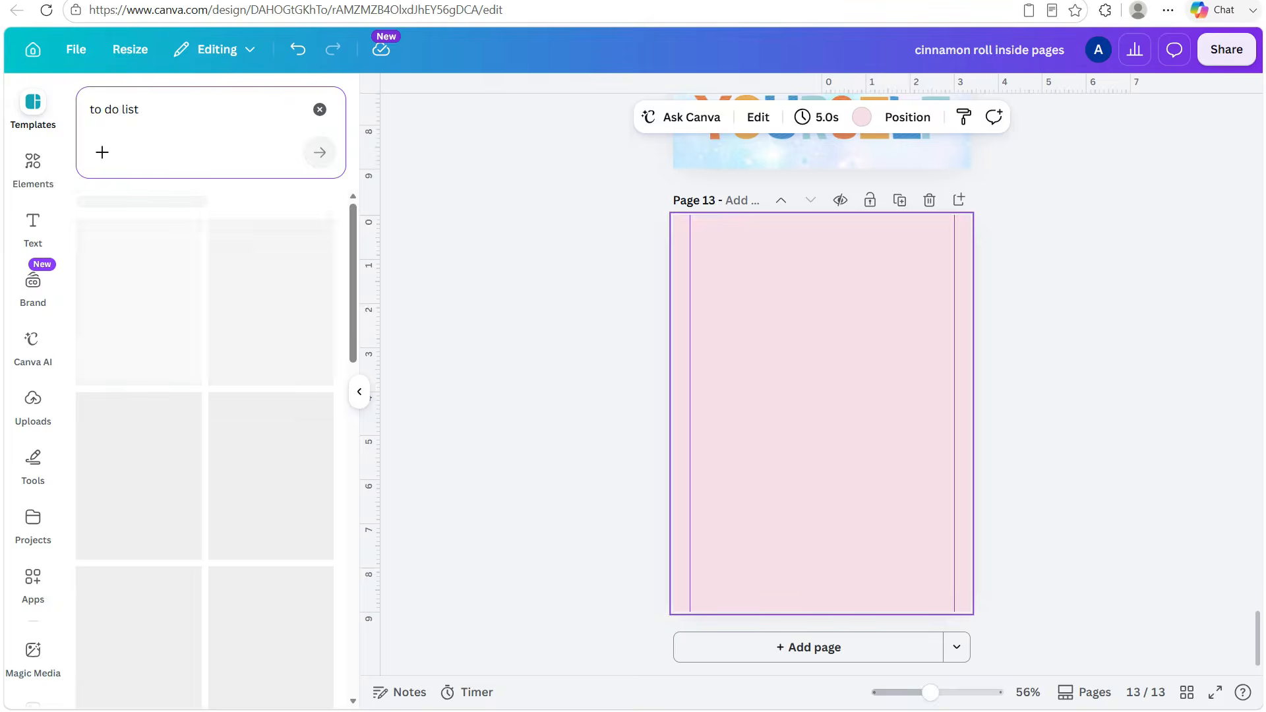
# Apply the Pink and White Kawaii To Do List template to page 13 and recolor its title blue
pyautogui.click(130, 478)
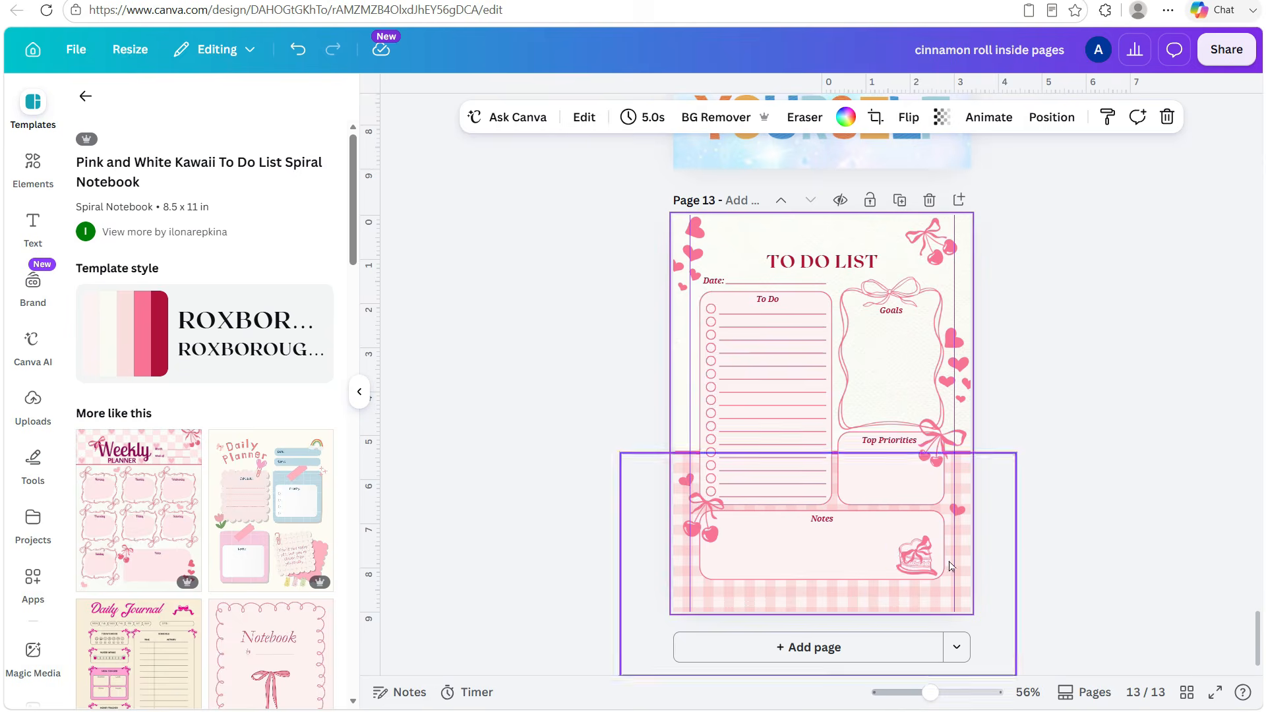
pyautogui.click(823, 261)
pyautogui.click(678, 116)
pyautogui.click(316, 217)
# Recolor the pink gingham pattern at the bottom of page 13 to blue, teal and white
pyautogui.click(646, 501)
pyautogui.click(641, 116)
pyautogui.click(281, 218)
pyautogui.click(668, 117)
pyautogui.click(205, 218)
pyautogui.click(694, 117)
pyautogui.click(243, 330)
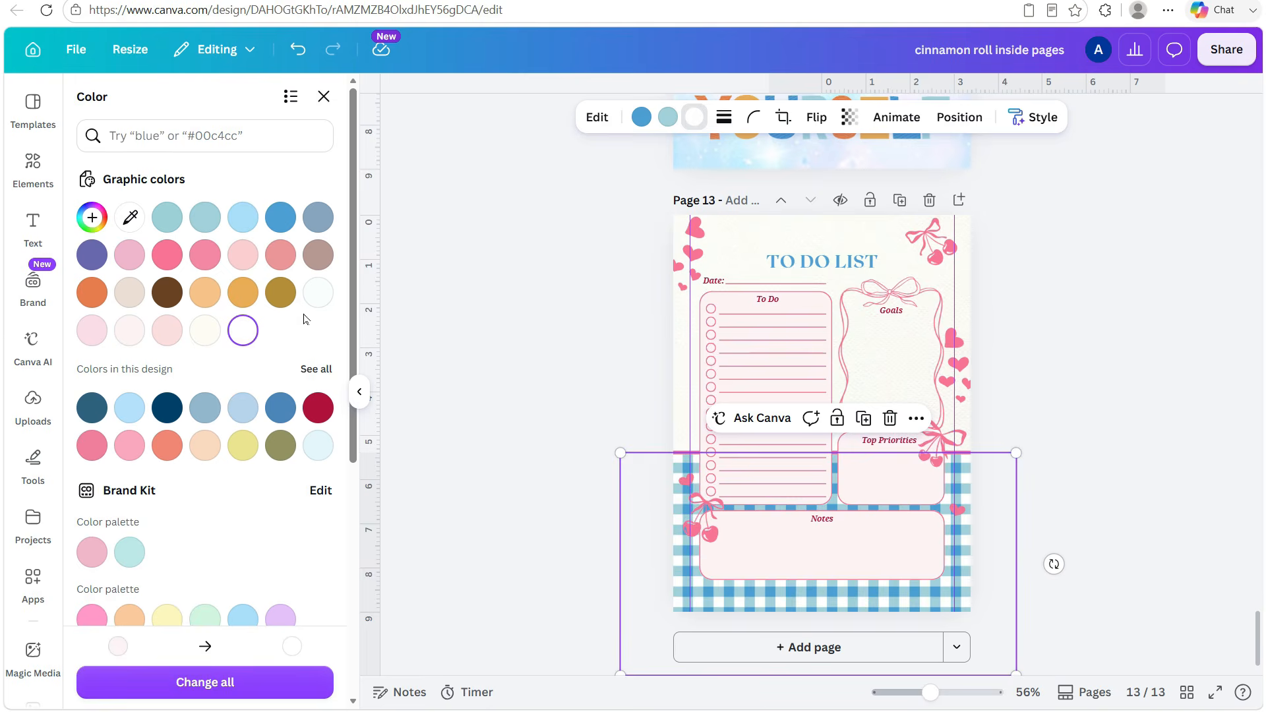
# Recolor page 13's large heart clusters azure and light blue, and the cherry bow beside the title pale pink
pyautogui.click(690, 254)
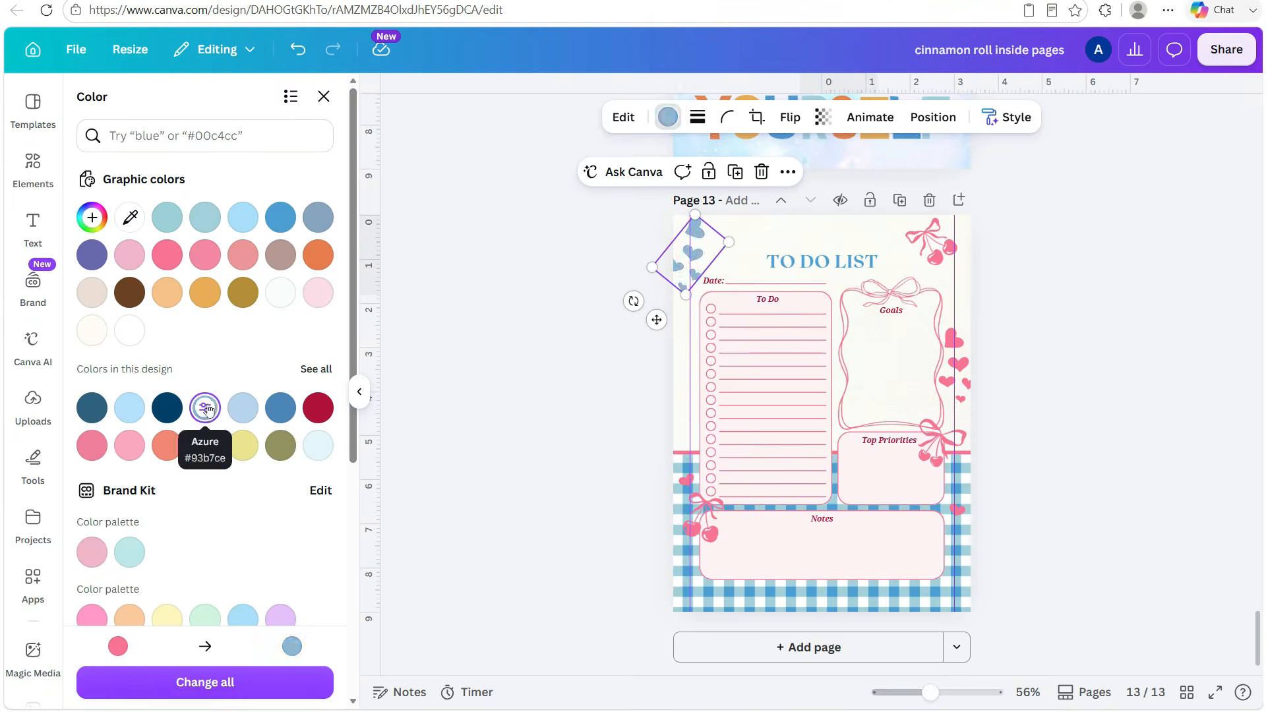
pyautogui.click(205, 407)
pyautogui.press('Tab')
pyautogui.click(91, 330)
pyautogui.click(957, 342)
pyautogui.click(668, 116)
pyautogui.click(205, 408)
pyautogui.click(1079, 480)
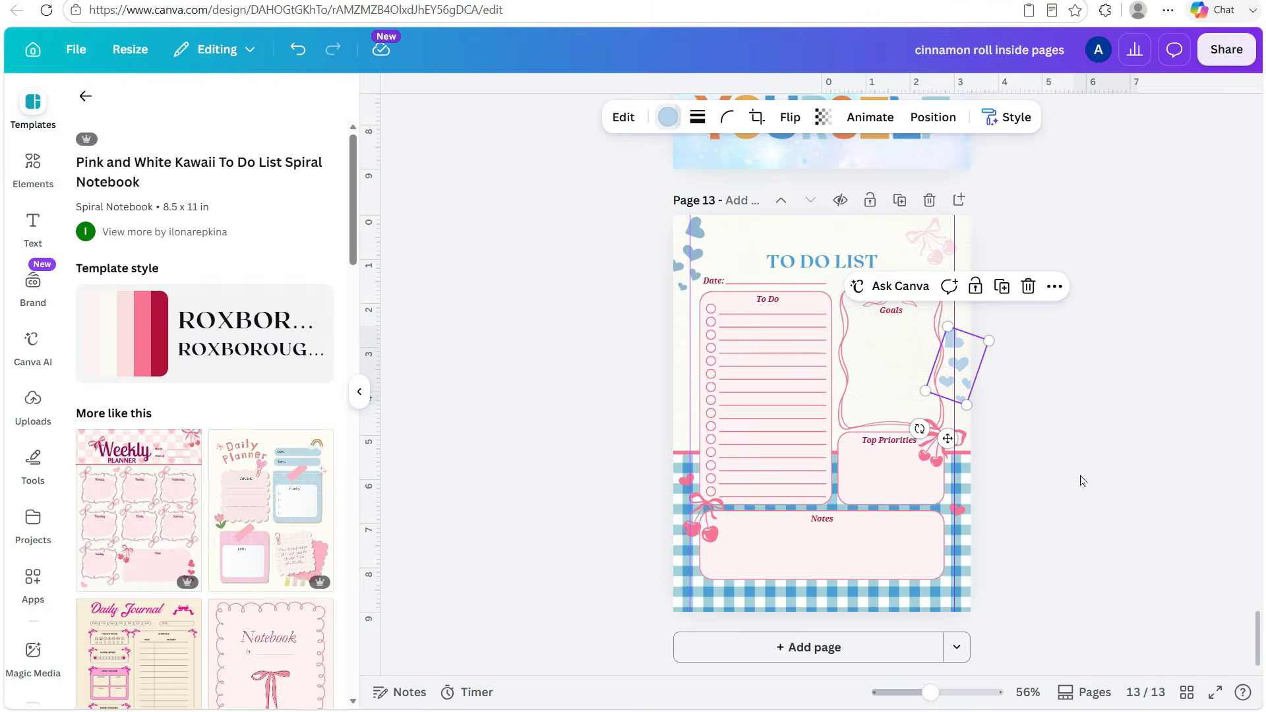
# Recolor the cherry bow beside the Notes box navy and fill the To Do box with light blue
pyautogui.click(707, 527)
pyautogui.click(670, 121)
pyautogui.click(205, 408)
pyautogui.scroll(-3, 283, 514)
pyautogui.click(1054, 390)
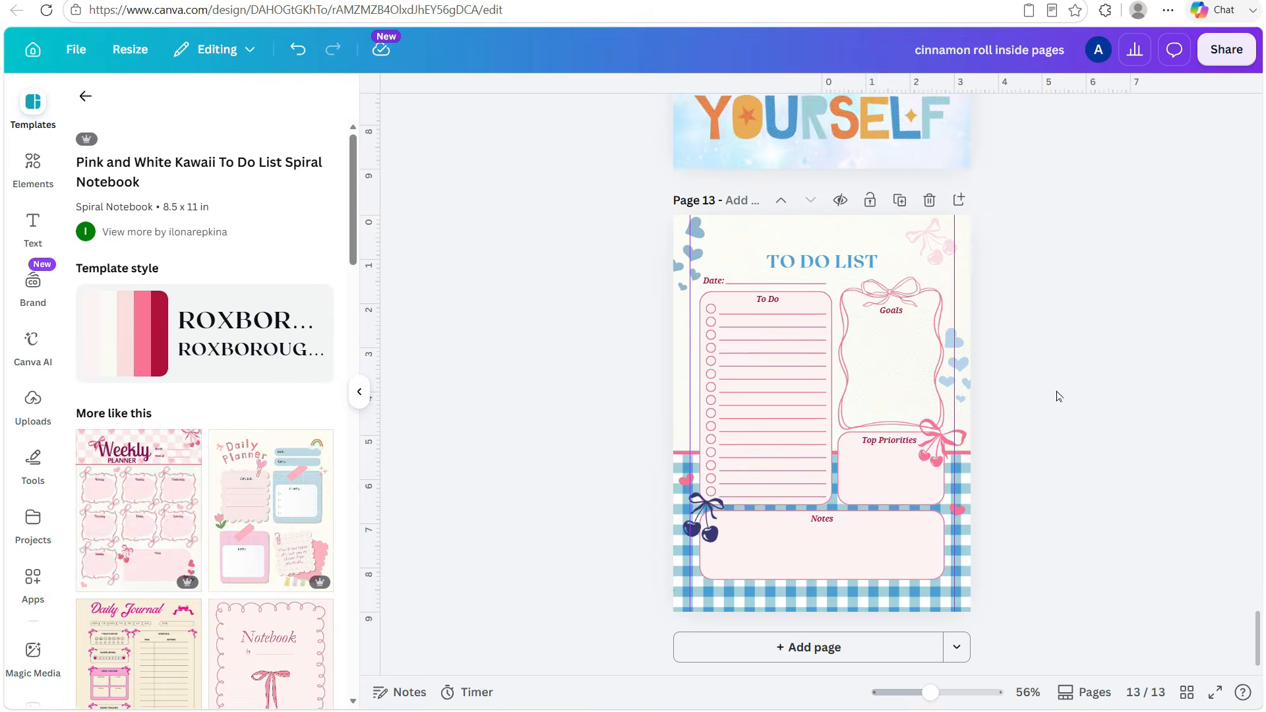
pyautogui.click(791, 396)
pyautogui.click(723, 117)
pyautogui.click(131, 294)
# Switch to Pinterest, copy the pale Cinnamoroll wallpaper with the blue heart, and set it as page 13's background in Canva
pyautogui.click(1054, 414)
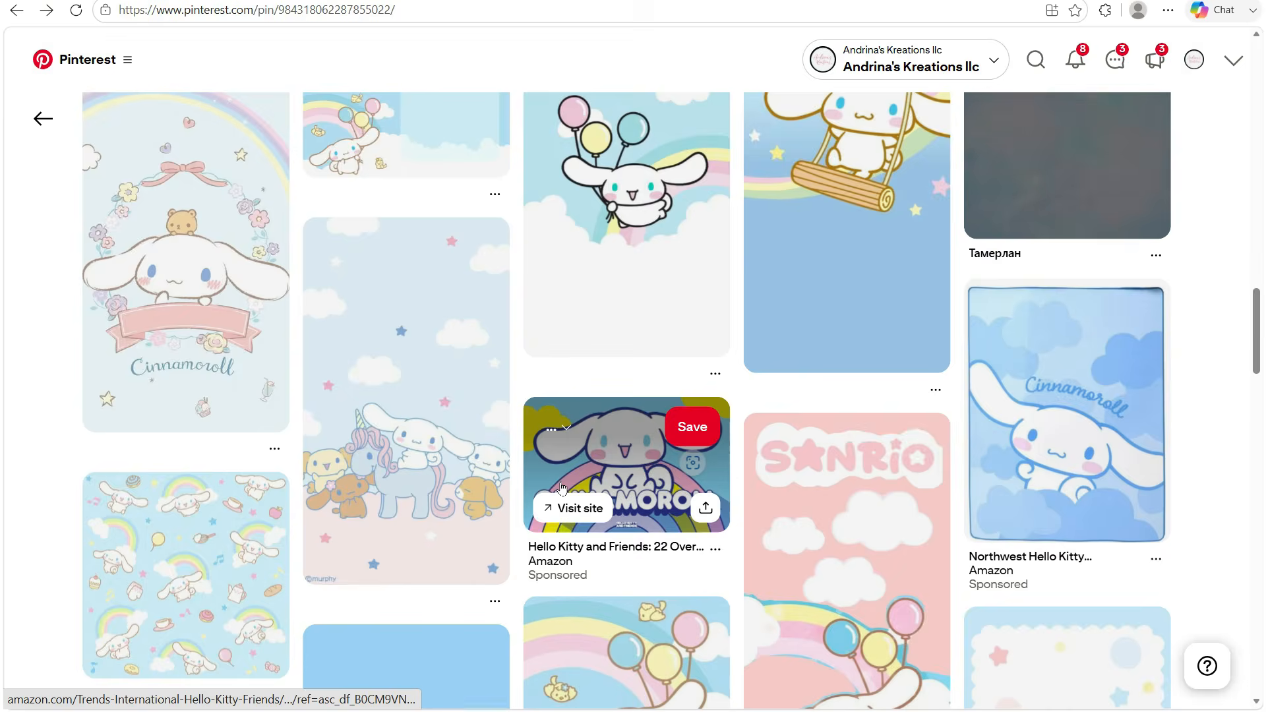
pyautogui.scroll(-20, 562, 487)
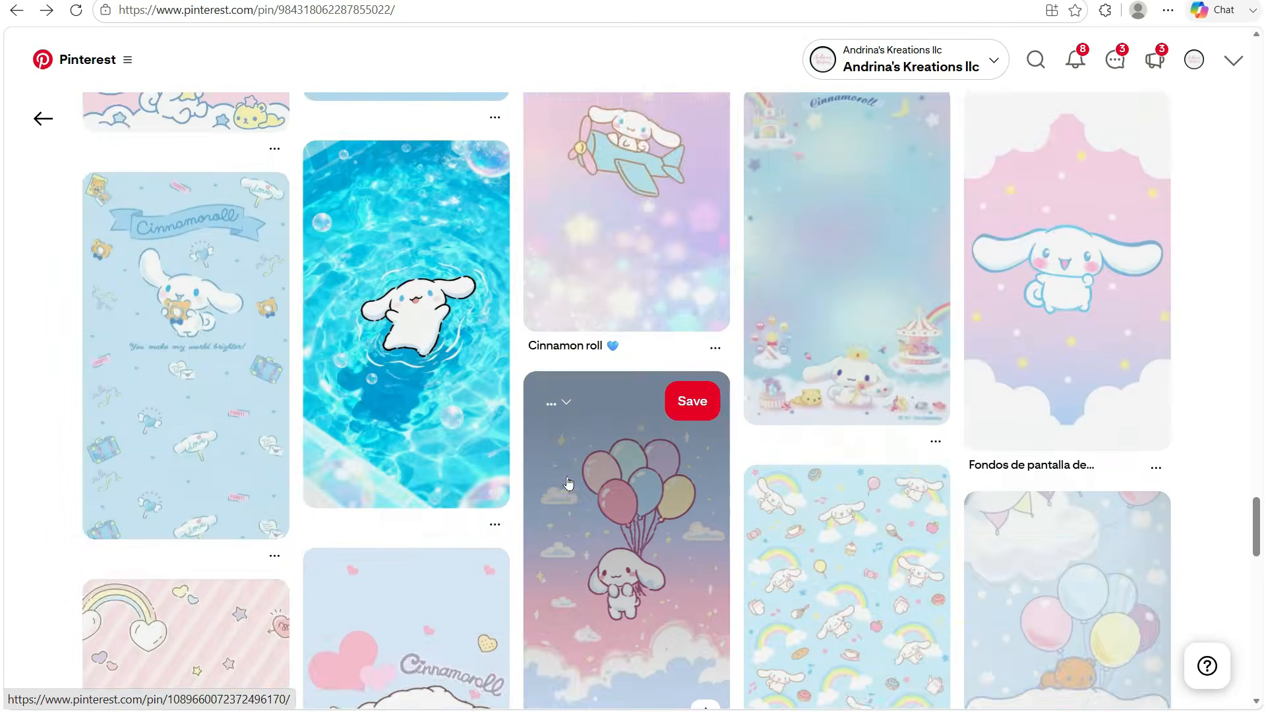
pyautogui.scroll(-10, 567, 483)
pyautogui.click(580, 579)
pyautogui.click(264, 120)
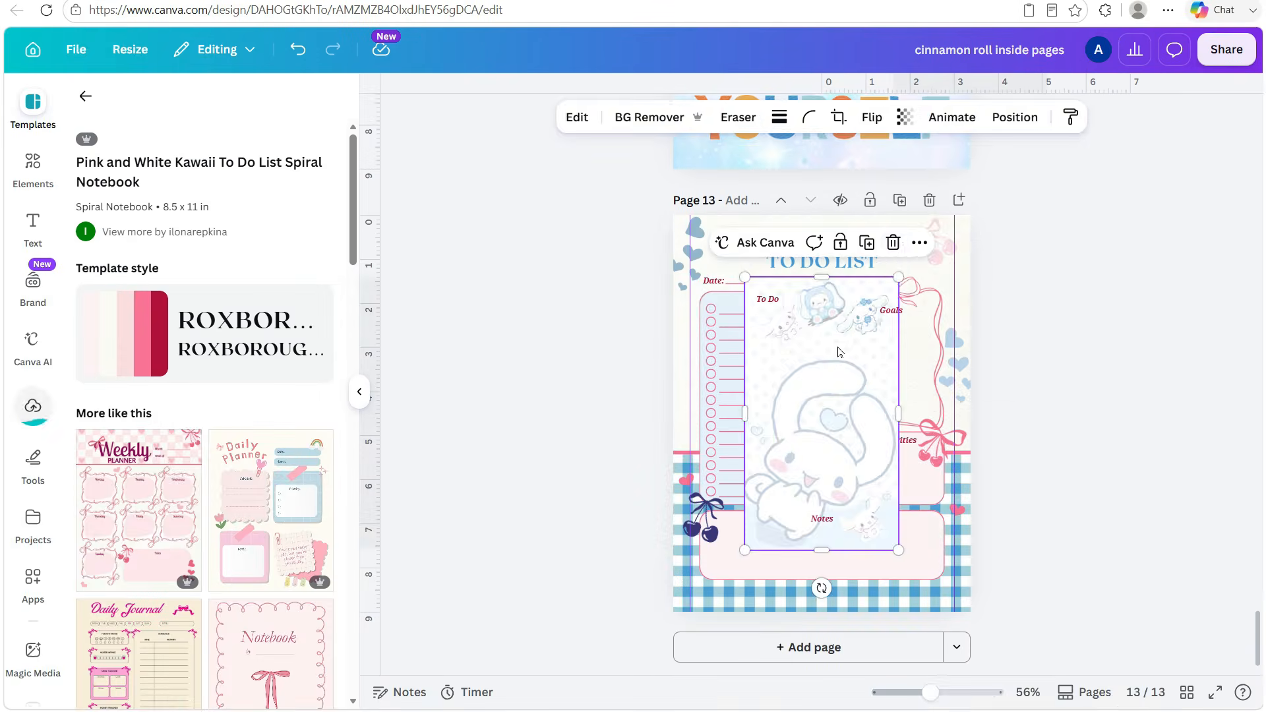
pyautogui.click(919, 243)
pyautogui.click(1052, 562)
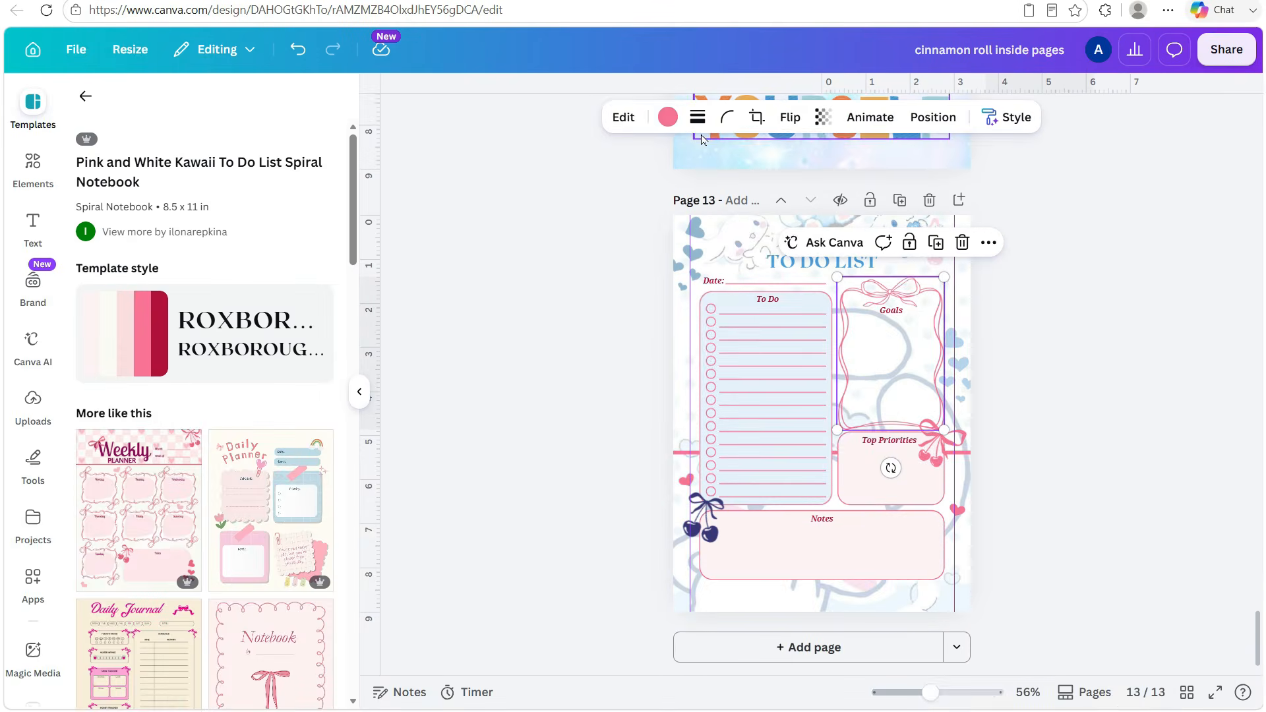
# Recolor the Goals ribbon frame navy and delete the pink horizontal line crossing page 13
pyautogui.click(668, 117)
pyautogui.click(282, 215)
pyautogui.press('Escape')
pyautogui.click(764, 440)
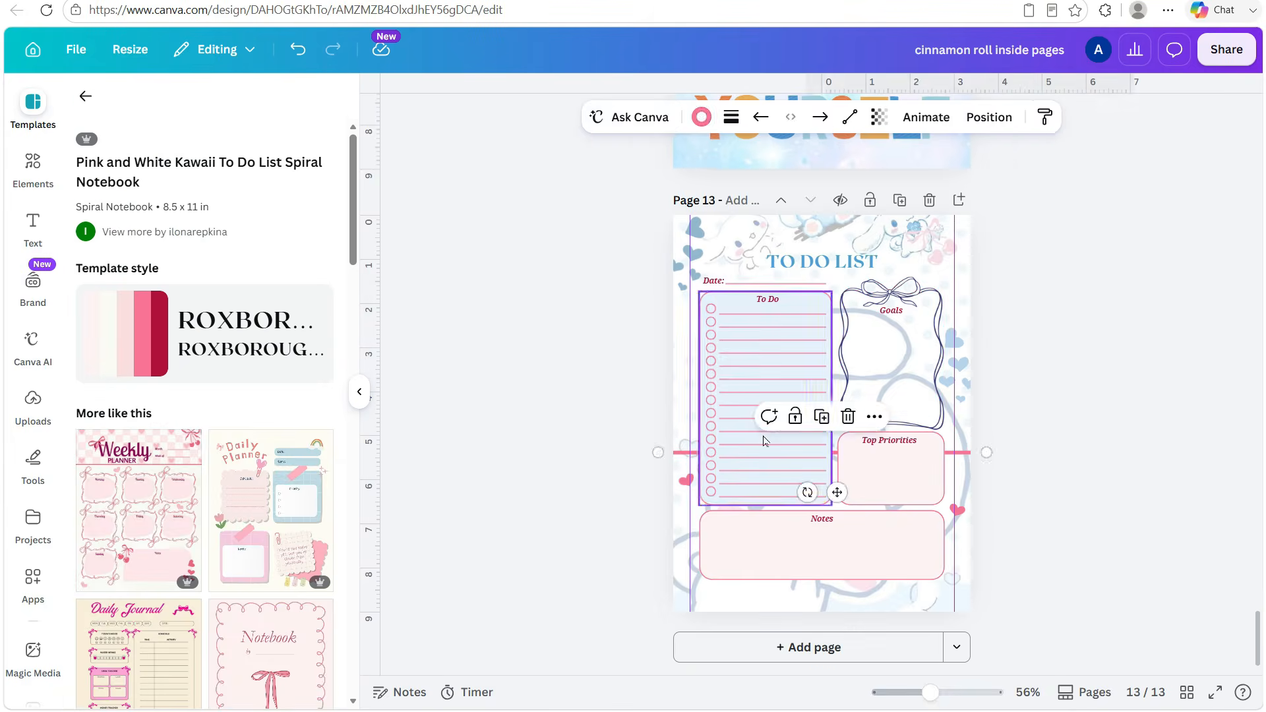
# Give the To Do box a near-white fill and dark blue outline, and recolor the Goals heading blue
pyautogui.click(763, 441)
pyautogui.click(753, 117)
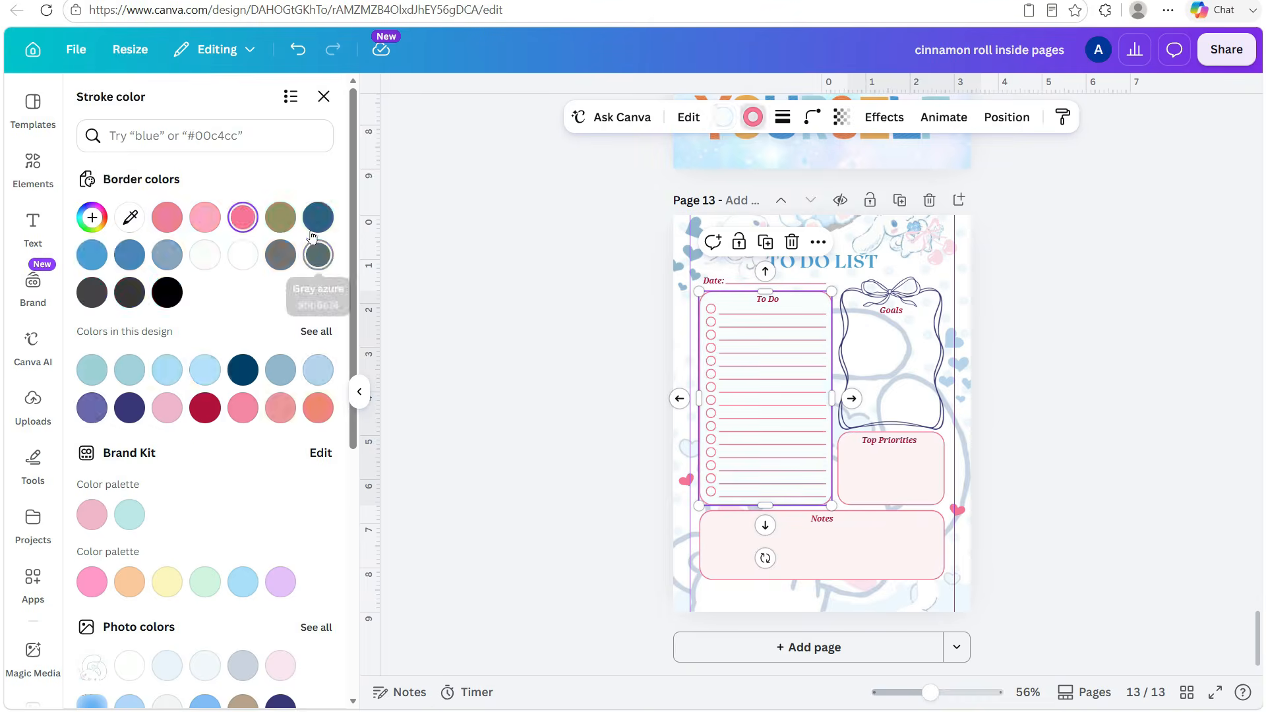
pyautogui.click(318, 254)
pyautogui.click(891, 310)
pyautogui.click(669, 117)
pyautogui.click(290, 218)
# Select the To Do lines and checkbox circles together and set their stroke color to navy
pyautogui.click(644, 324)
pyautogui.moveTo(643, 325); pyautogui.dragTo(778, 488)
pyautogui.click(554, 117)
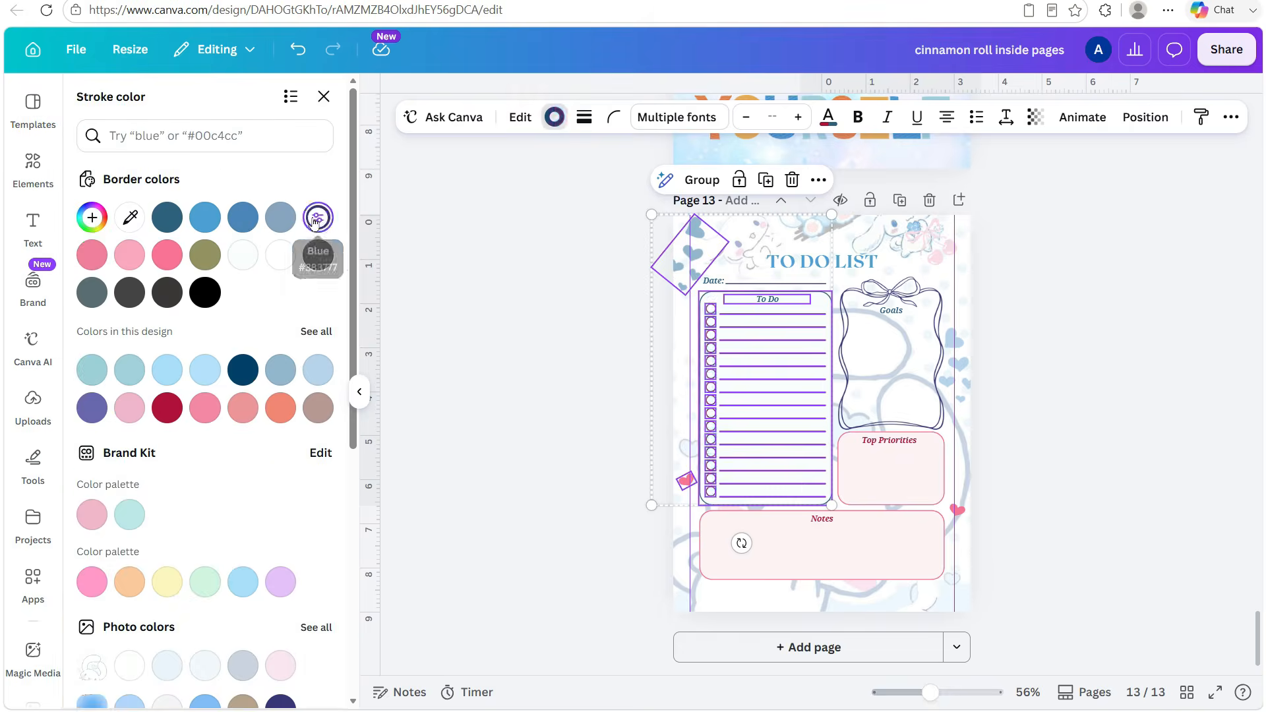
pyautogui.click(318, 218)
# Fill the Top Priorities and Notes boxes with light blue
pyautogui.click(890, 469)
pyautogui.click(752, 117)
pyautogui.click(92, 293)
pyautogui.click(821, 545)
pyautogui.click(91, 294)
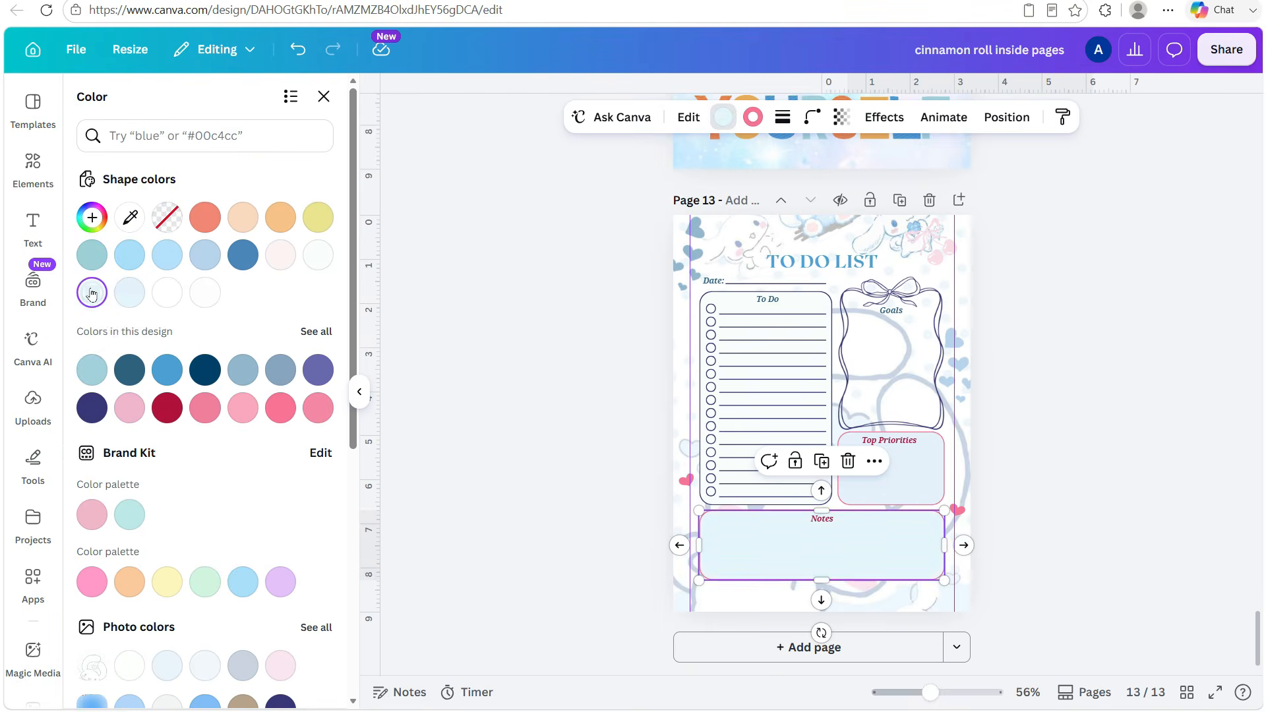
# Recolor the Notes heading blue and set the Notes box outline to dark blue
pyautogui.doubleClick(821, 519)
pyautogui.click(670, 116)
pyautogui.click(166, 215)
pyautogui.press('Escape')
pyautogui.click(752, 117)
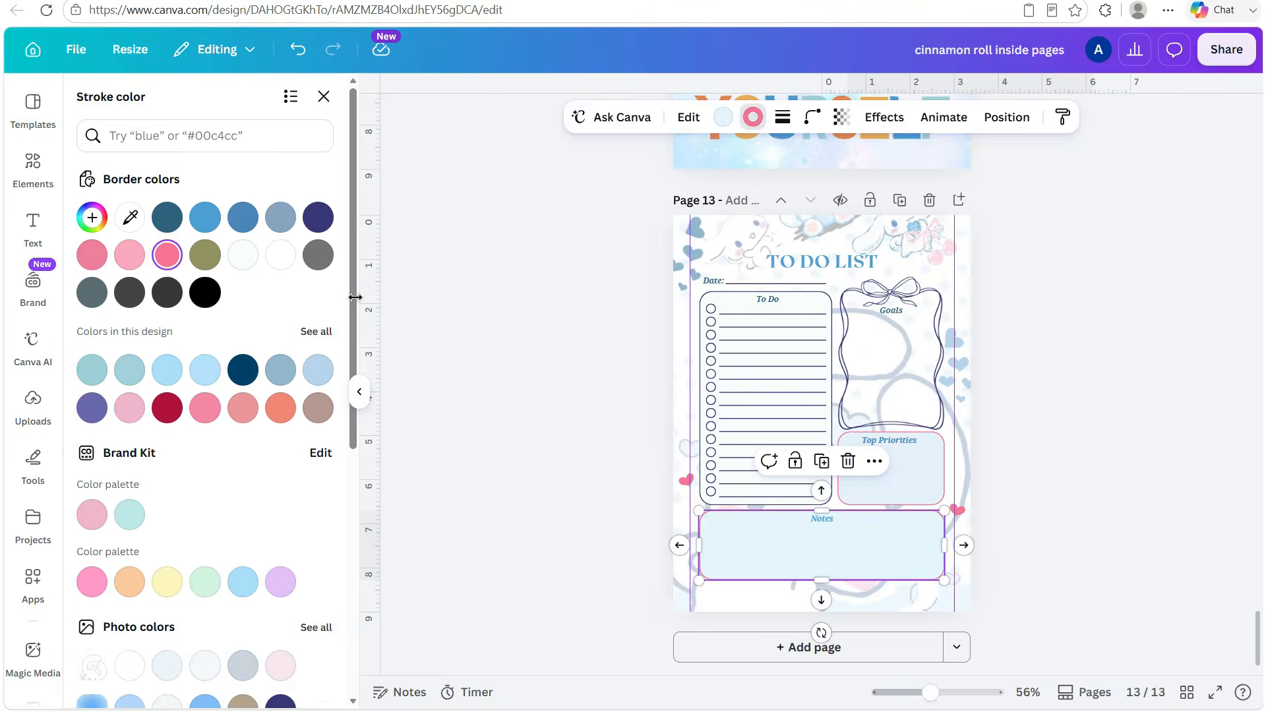
pyautogui.scroll(-2, 240, 502)
pyautogui.click(1031, 466)
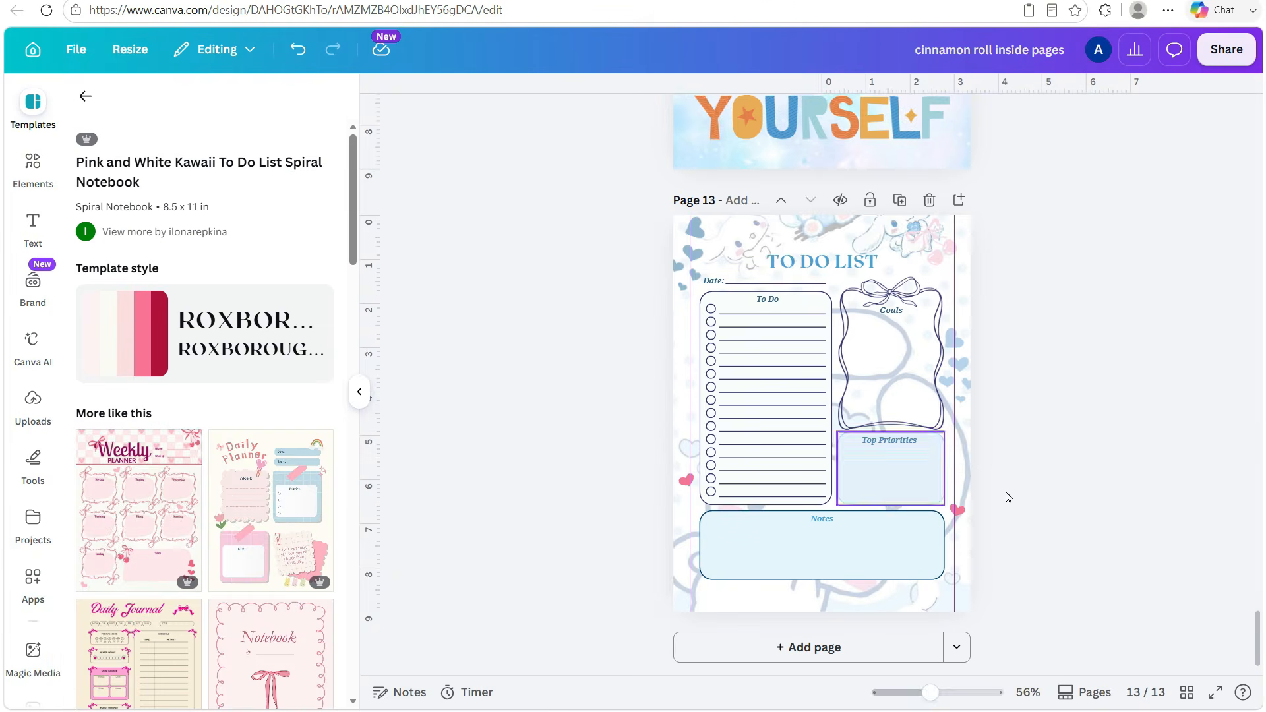
# Add a translucent white rounded panel with a pink outline behind the to-do content, and shorten it at both ends
pyautogui.click(841, 347)
pyautogui.rightClick(841, 348)
pyautogui.click(903, 325)
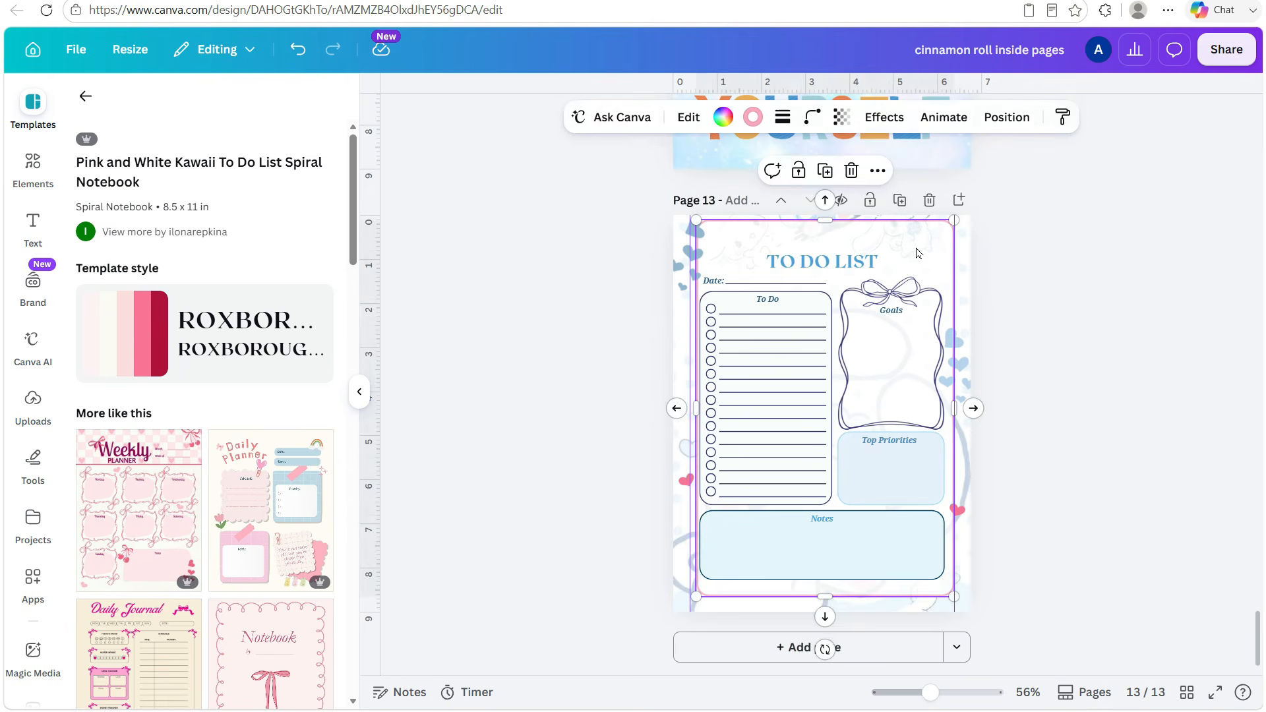
pyautogui.click(998, 395)
pyautogui.moveTo(825, 219); pyautogui.dragTo(837, 245)
pyautogui.moveTo(825, 597); pyautogui.dragTo(830, 593)
pyautogui.click(1016, 529)
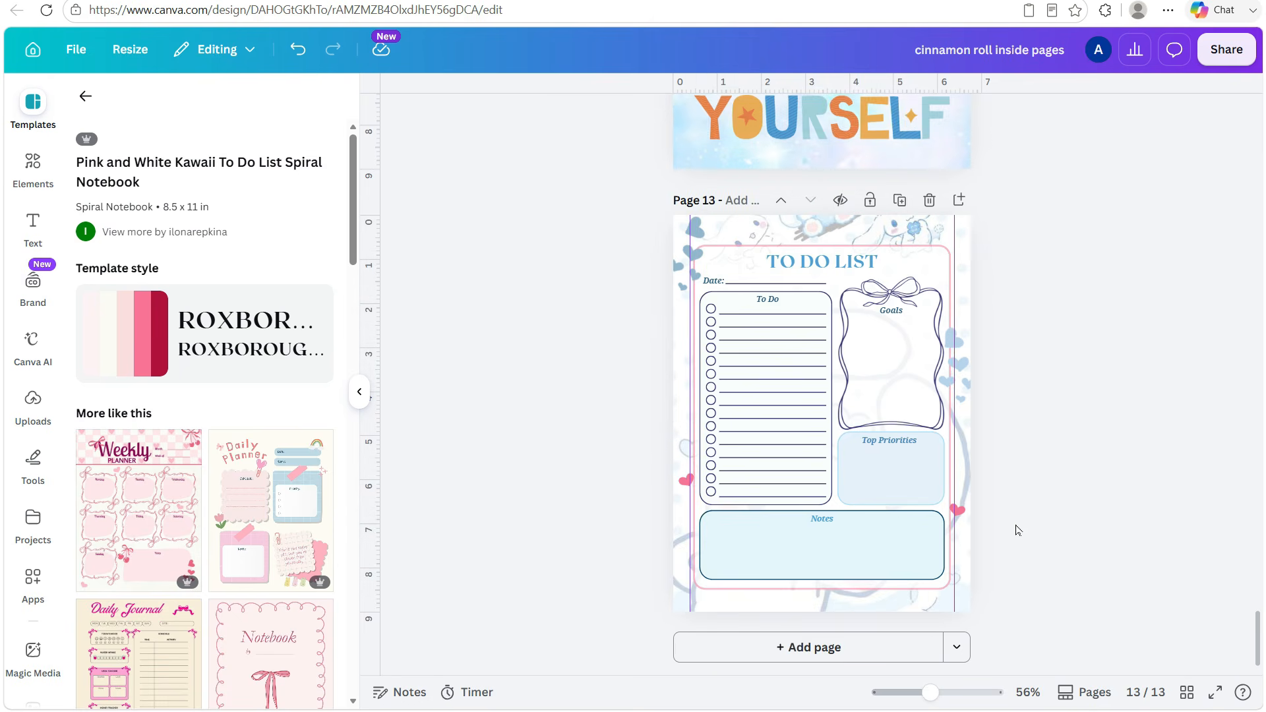
# Add page 14 after the to-do list page and switch to Pinterest
pyautogui.click(853, 662)
pyautogui.scroll(-5, 319, 542)
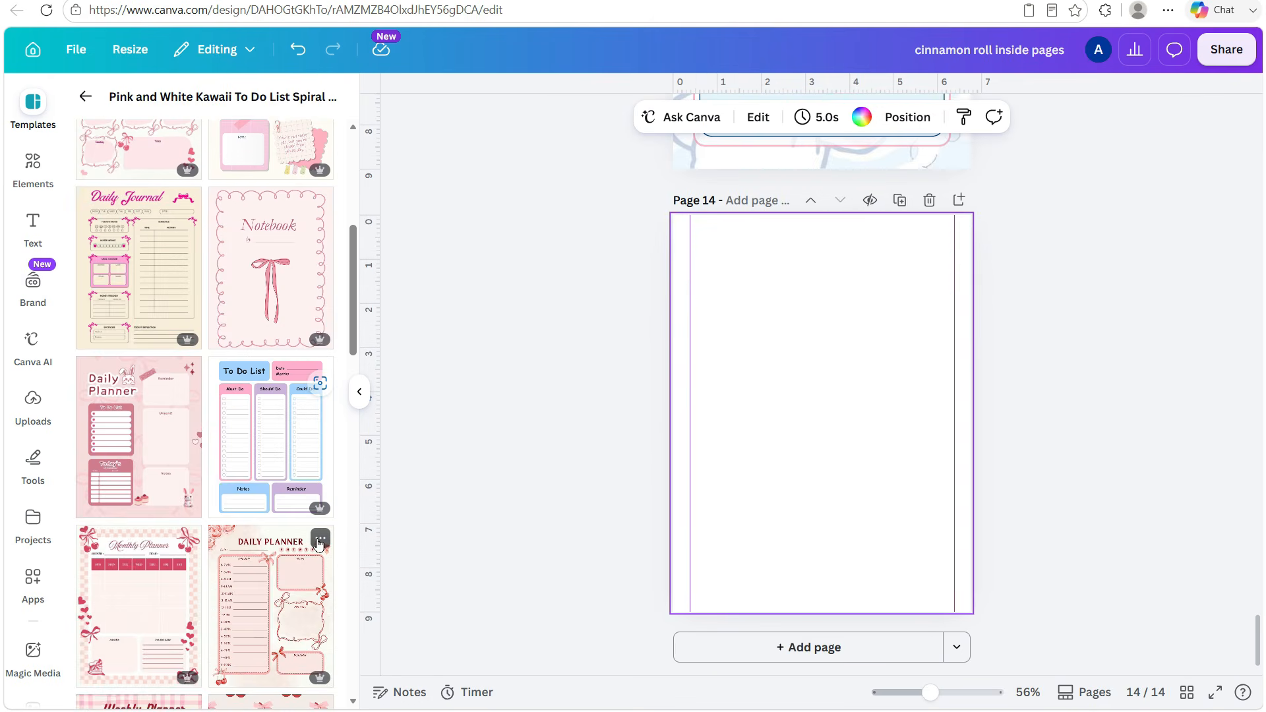
pyautogui.rightClick(985, 661)
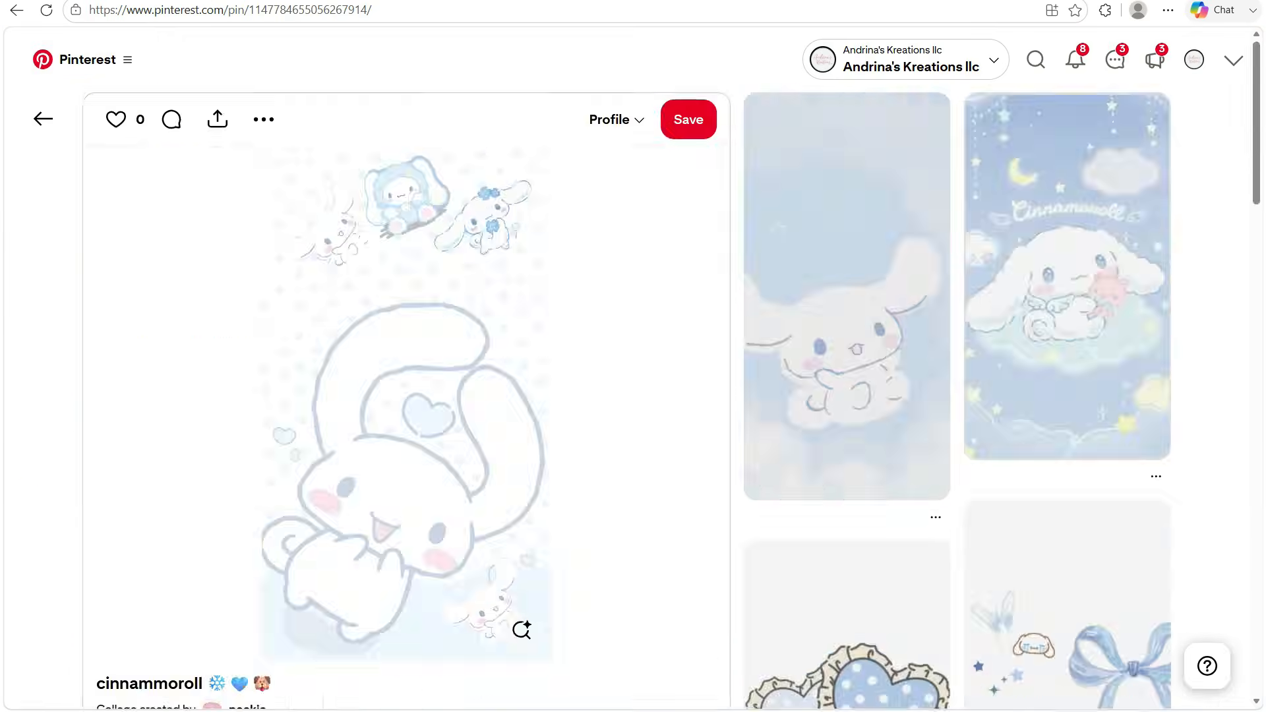
# Look on Pinterest for a pink Cinnamoroll wallpaper, and switch to Canva to browse inspirational quote templates for page 14
pyautogui.scroll(-15, 633, 396)
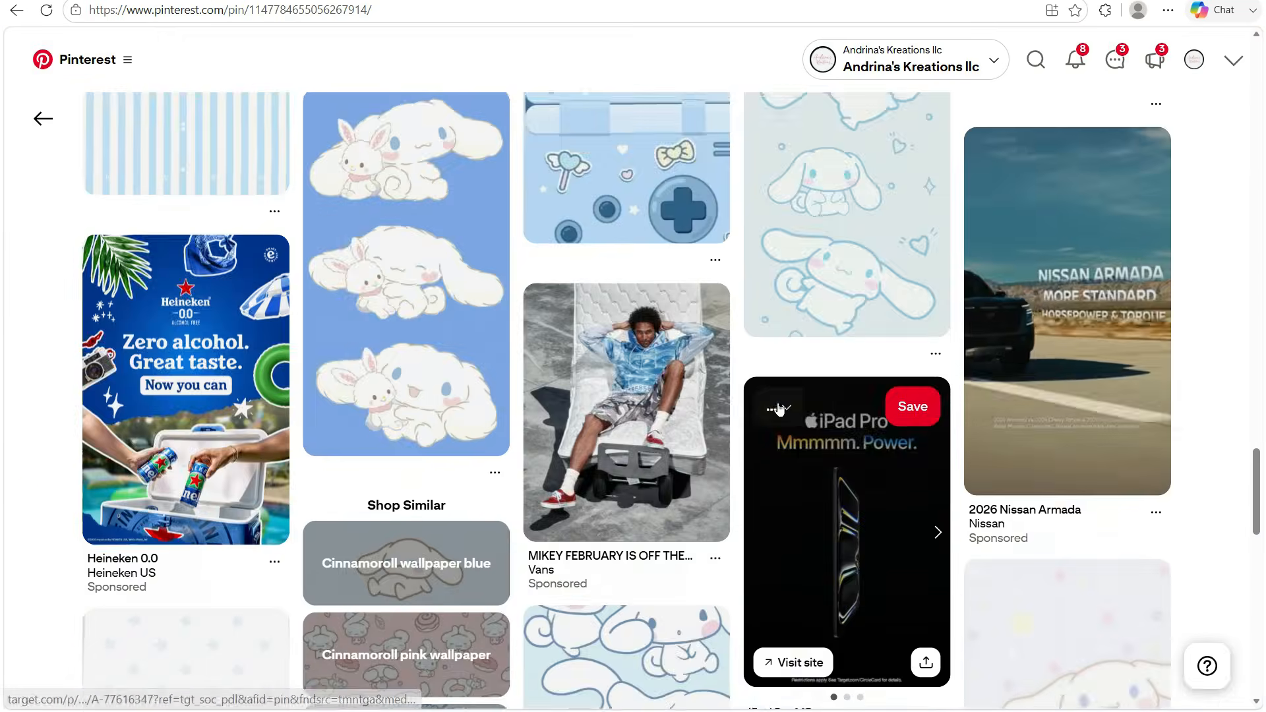
pyautogui.click(844, 528)
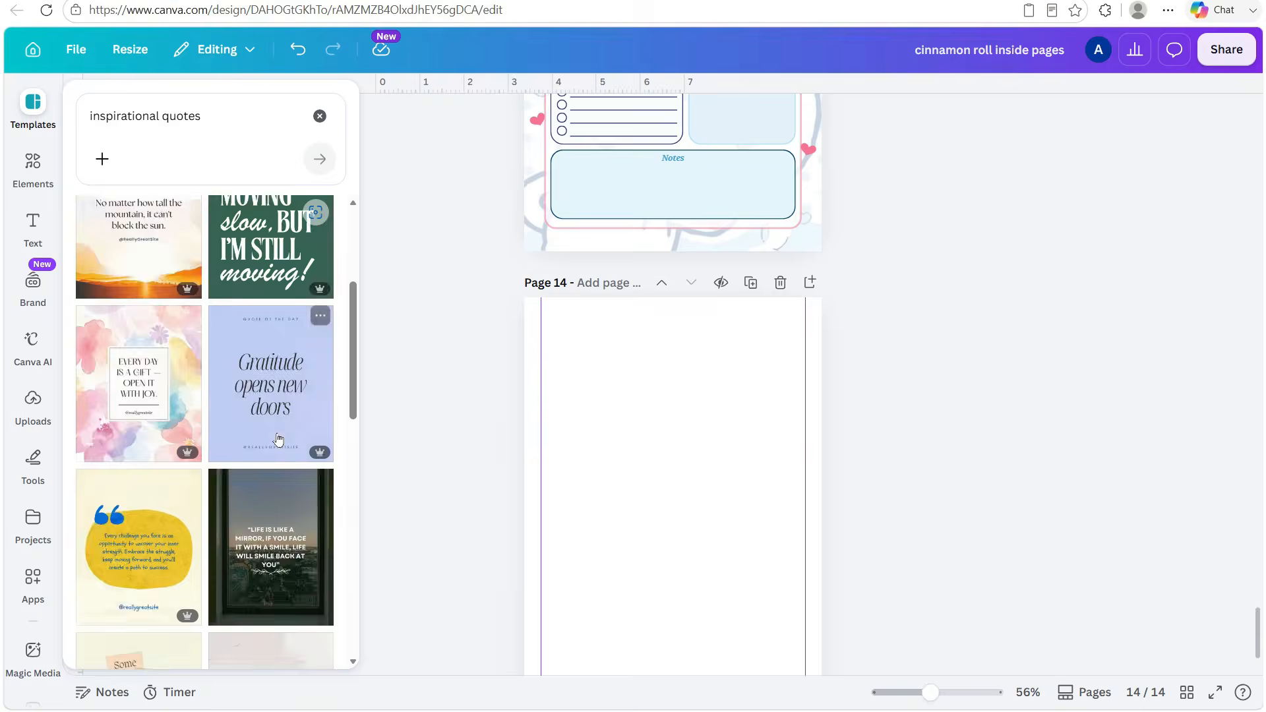
pyautogui.scroll(-5, 279, 439)
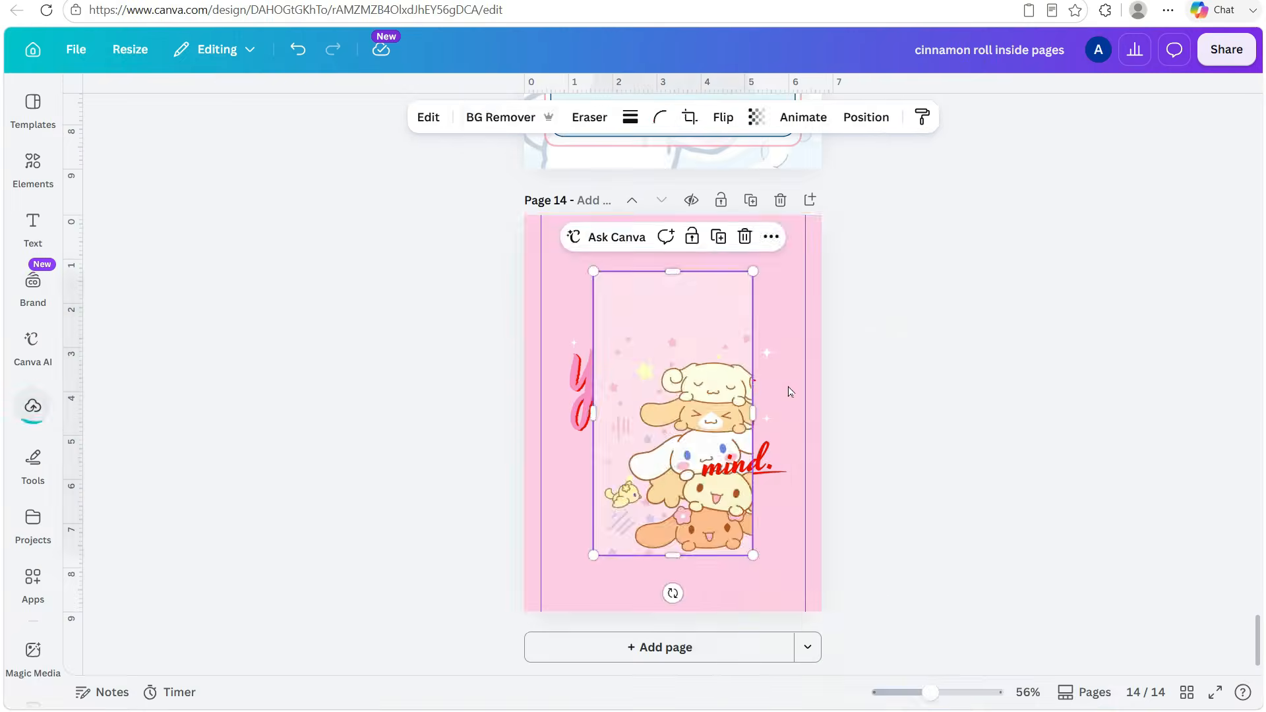
# Replace page 14's plain pink background with the stacked Cinnamoroll characters image
pyautogui.click(429, 117)
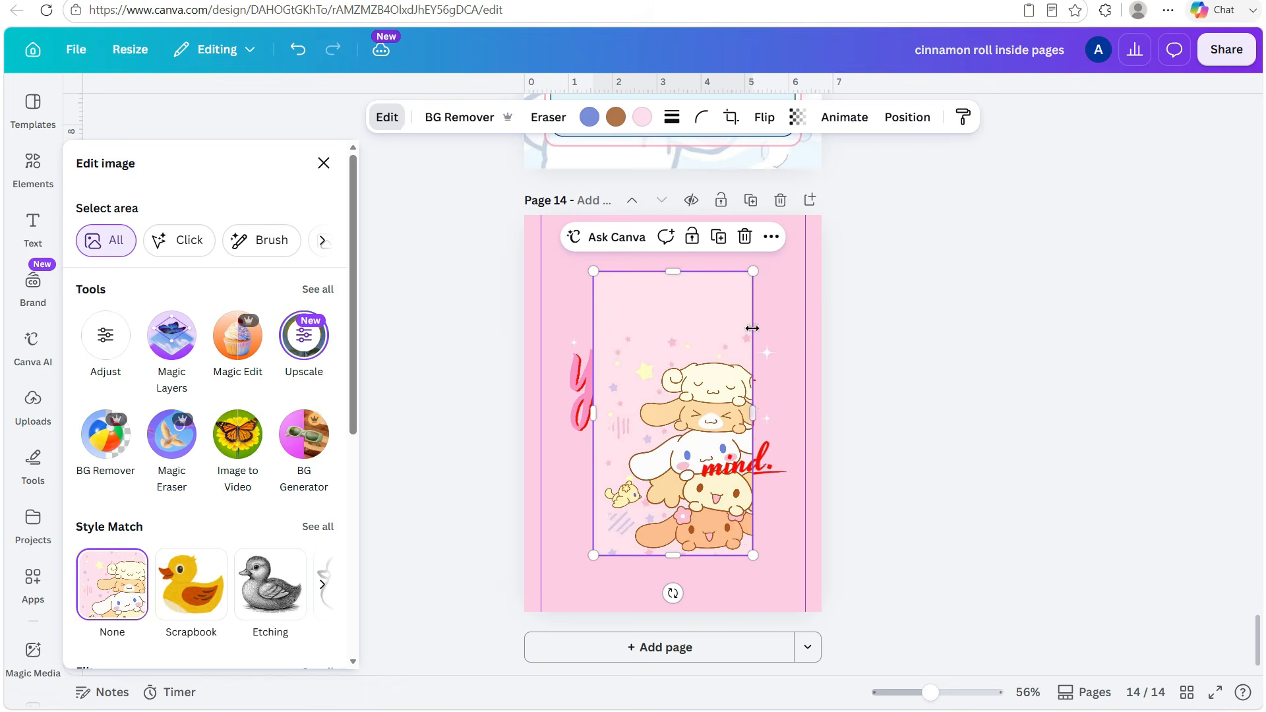
pyautogui.press('Delete')
pyautogui.click(889, 119)
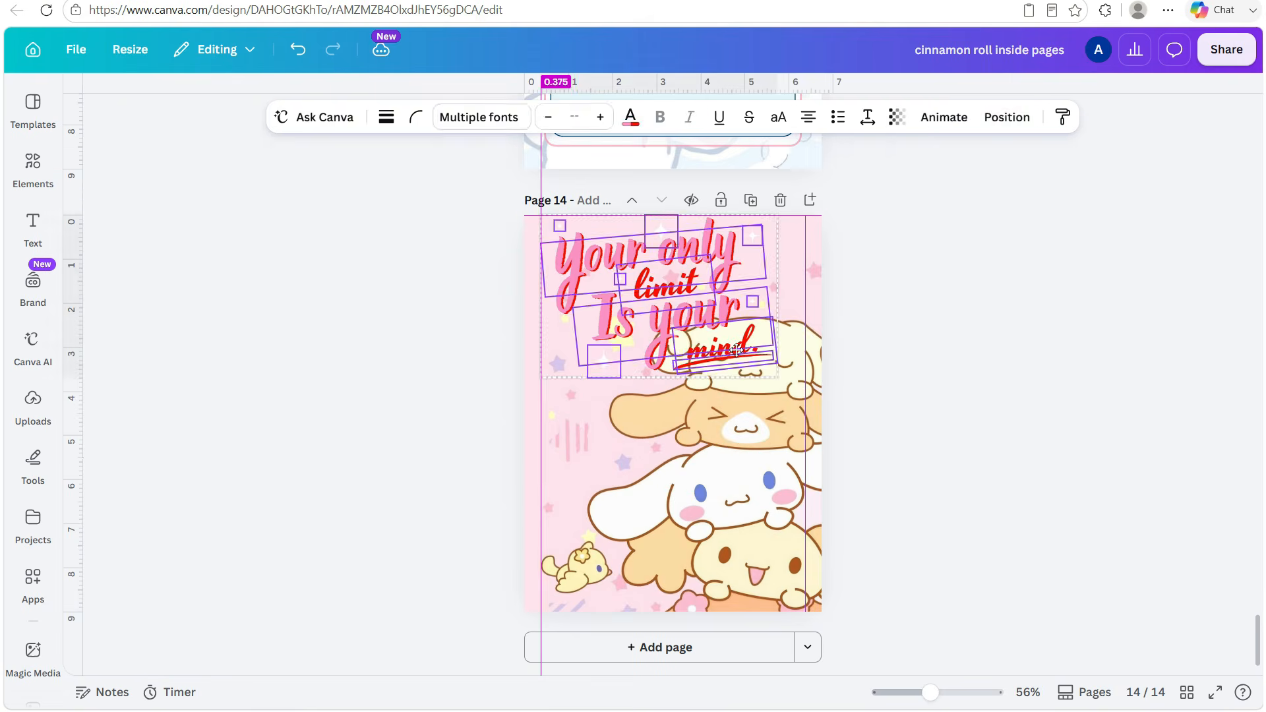
# Separate the word "mind." from the quote on page 14 and place it below and to the left of "Is your"
pyautogui.doubleClick(753, 363)
pyautogui.click(953, 117)
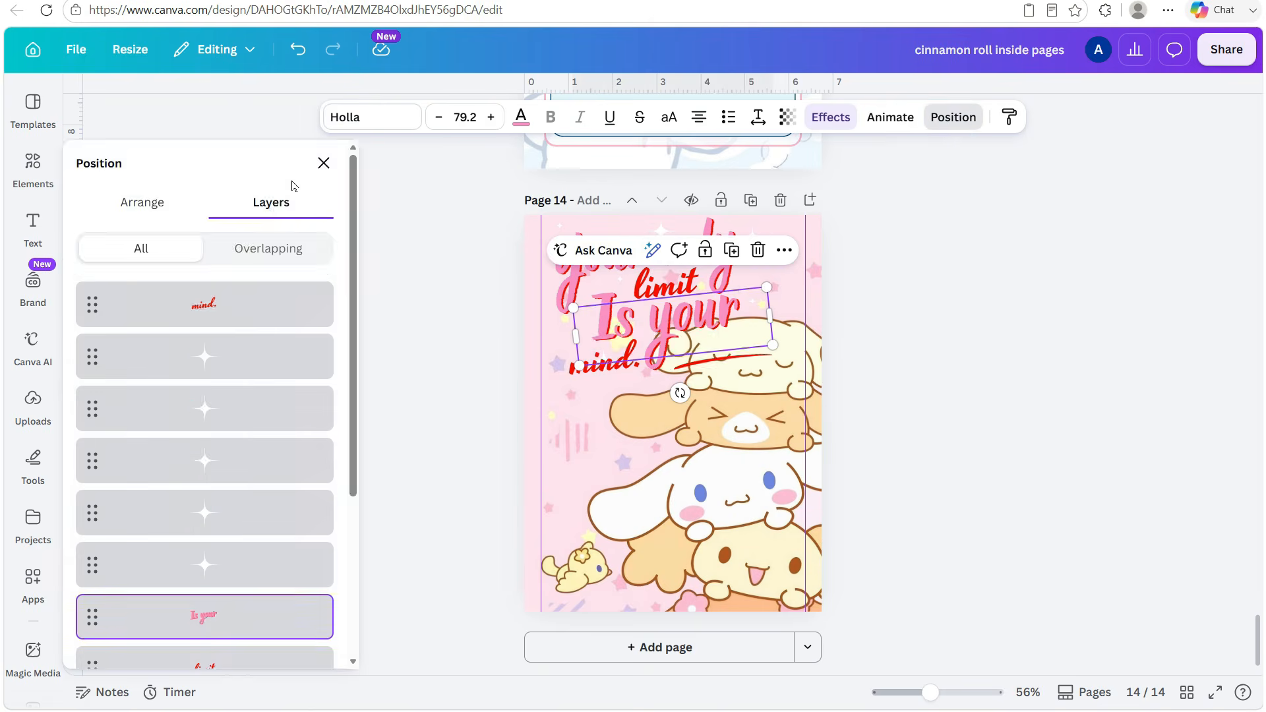
pyautogui.click(198, 579)
pyautogui.moveTo(722, 361); pyautogui.dragTo(593, 376)
# Recolor the word "mind." on page 14 with the brown taken from the background image
pyautogui.click(593, 376)
pyautogui.click(521, 117)
pyautogui.scroll(-5, 205, 395)
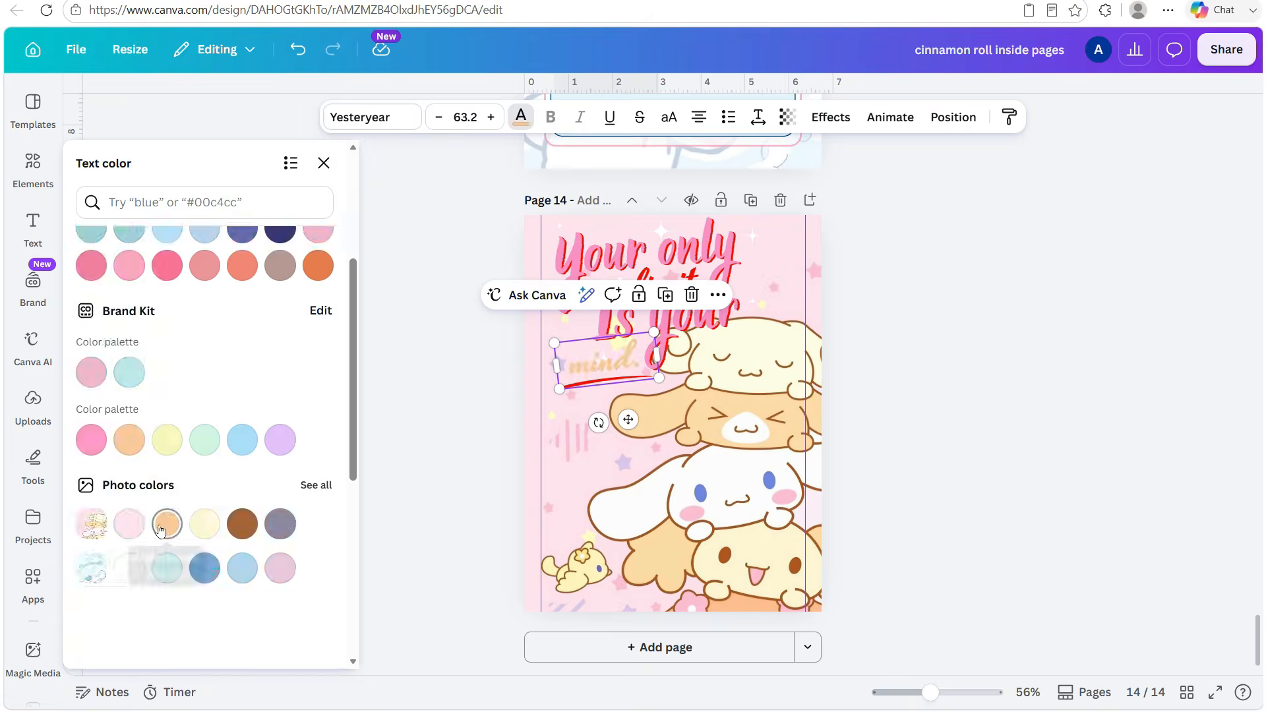
pyautogui.scroll(3, 205, 395)
pyautogui.click(130, 392)
pyautogui.click(243, 392)
# Browse Pinterest for another Cinnamoroll wallpaper and pick the yellow and blue striped one with the ice cream for page 15
pyautogui.scroll(-4, 294, 388)
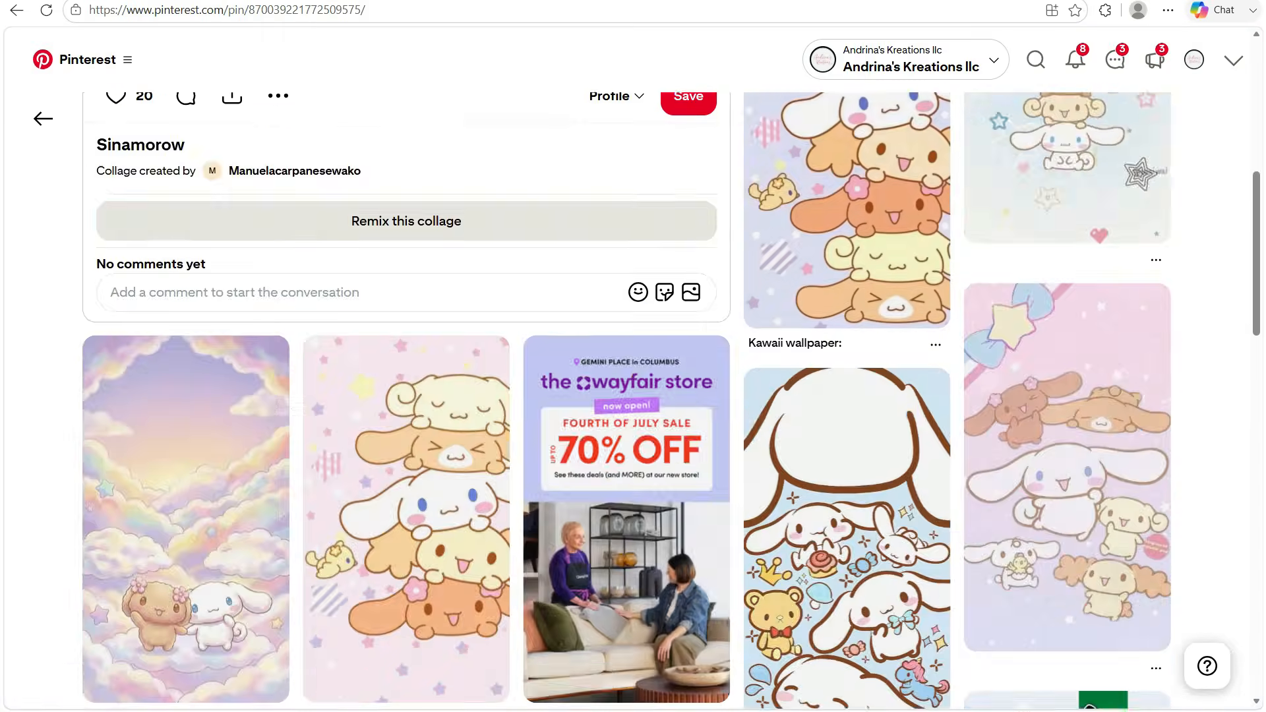
pyautogui.scroll(-12, 586, 336)
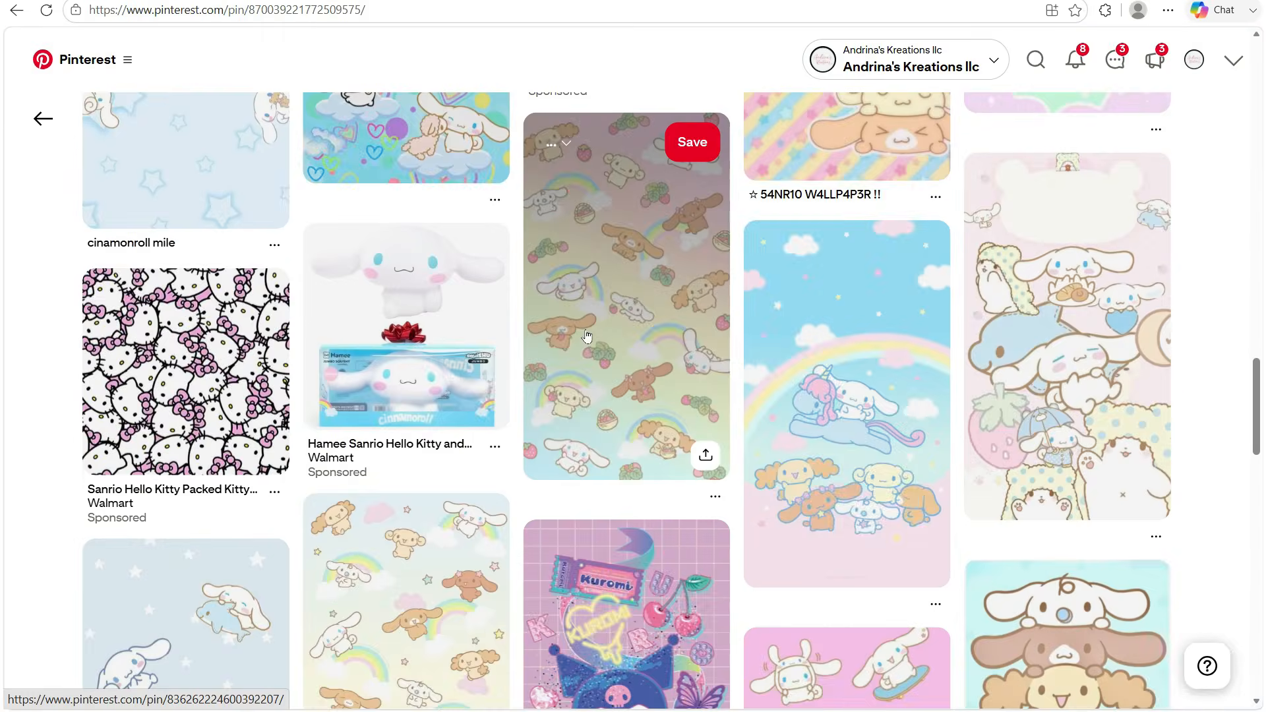
pyautogui.scroll(-15, 586, 336)
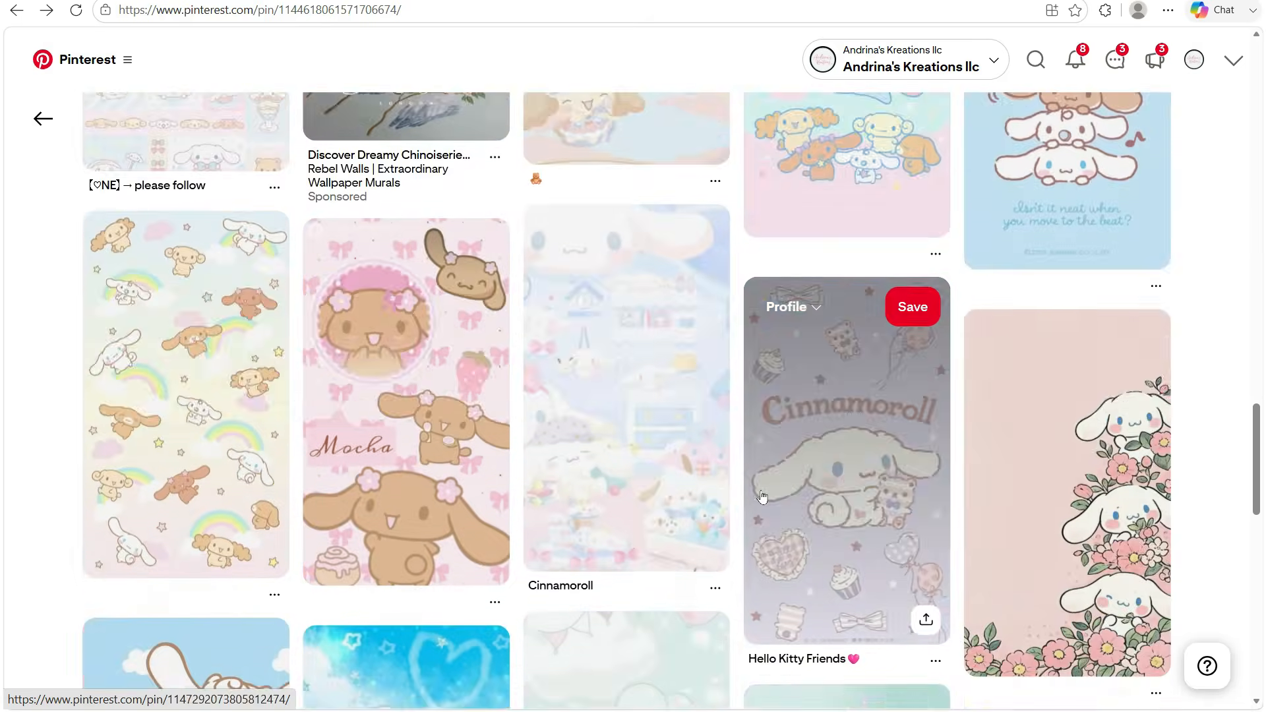
pyautogui.scroll(-10, 763, 497)
pyautogui.click(627, 556)
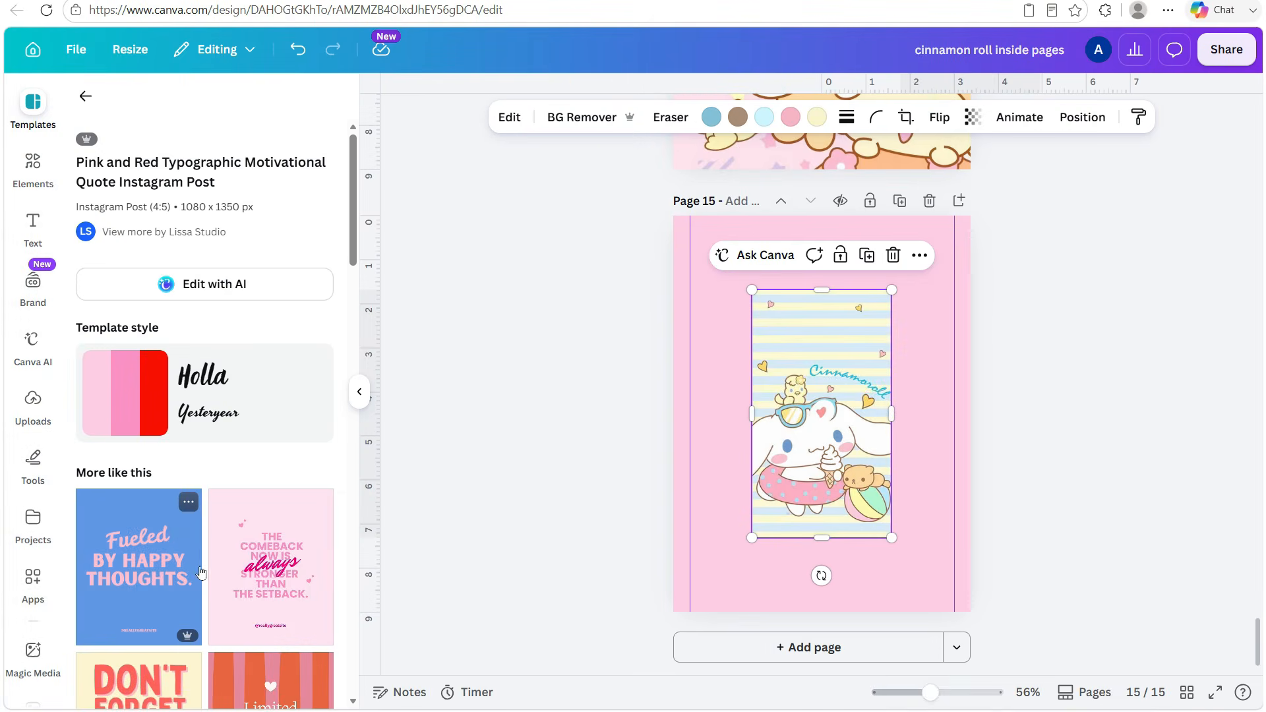
# Apply the "Don't forget to be you!" template to page 15 with the striped Cinnamoroll image as its background
pyautogui.scroll(-2, 201, 573)
pyautogui.click(139, 613)
pyautogui.click(936, 116)
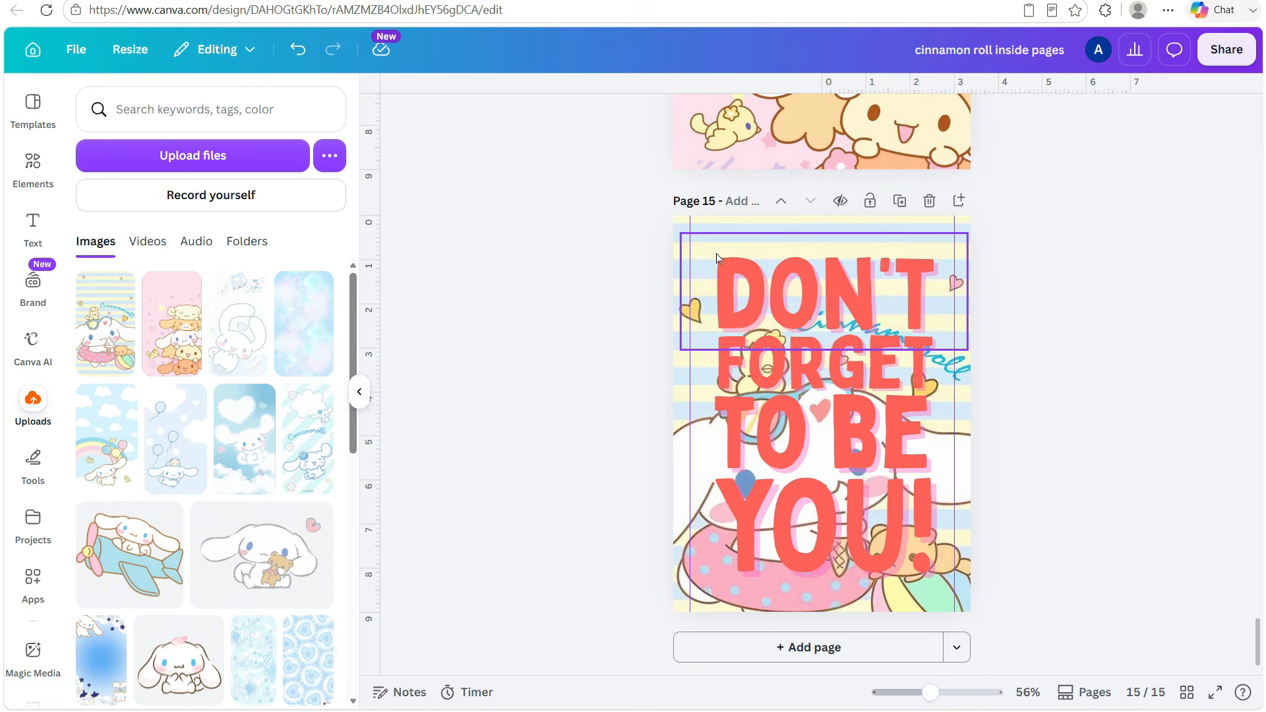
# Select all the quote text lines on page 15 and lower their transparency value to 66
pyautogui.click(716, 253)
pyautogui.keyDown('shift'); pyautogui.click(824, 521); pyautogui.keyUp('shift')
pyautogui.click(988, 117)
pyautogui.moveTo(1032, 185); pyautogui.dragTo(981, 185)
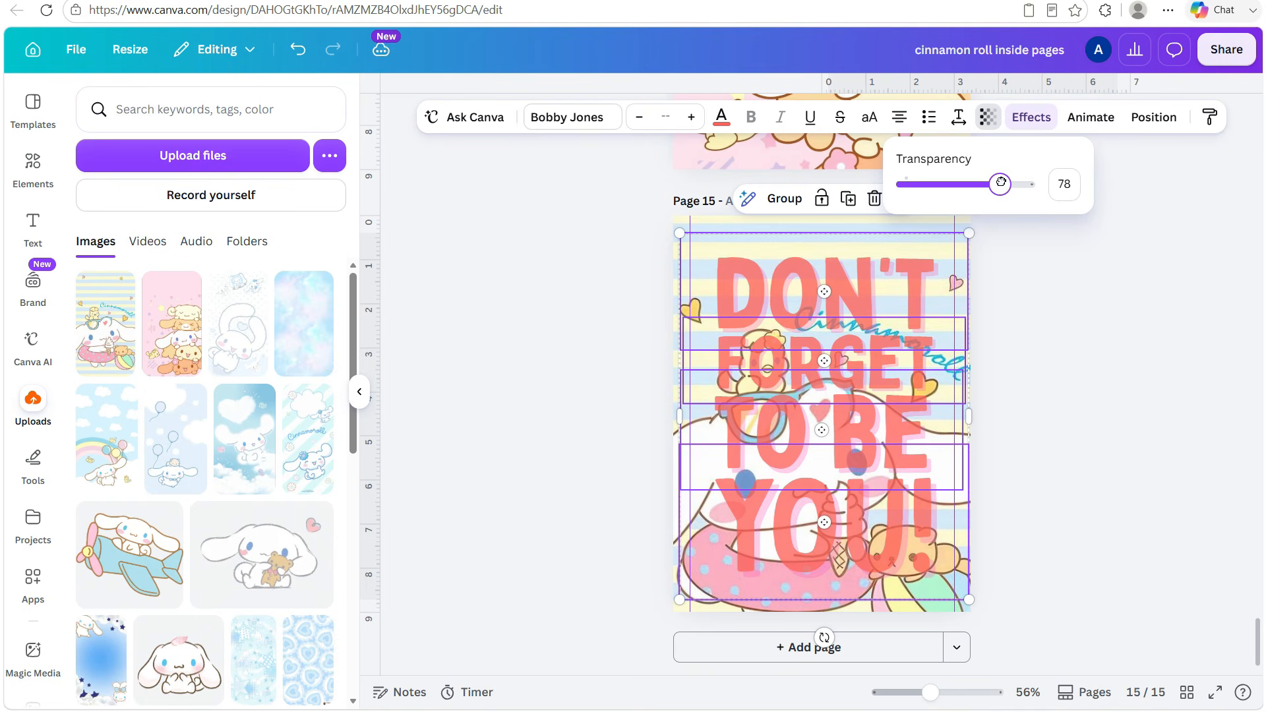
pyautogui.moveTo(995, 183); pyautogui.dragTo(986, 185)
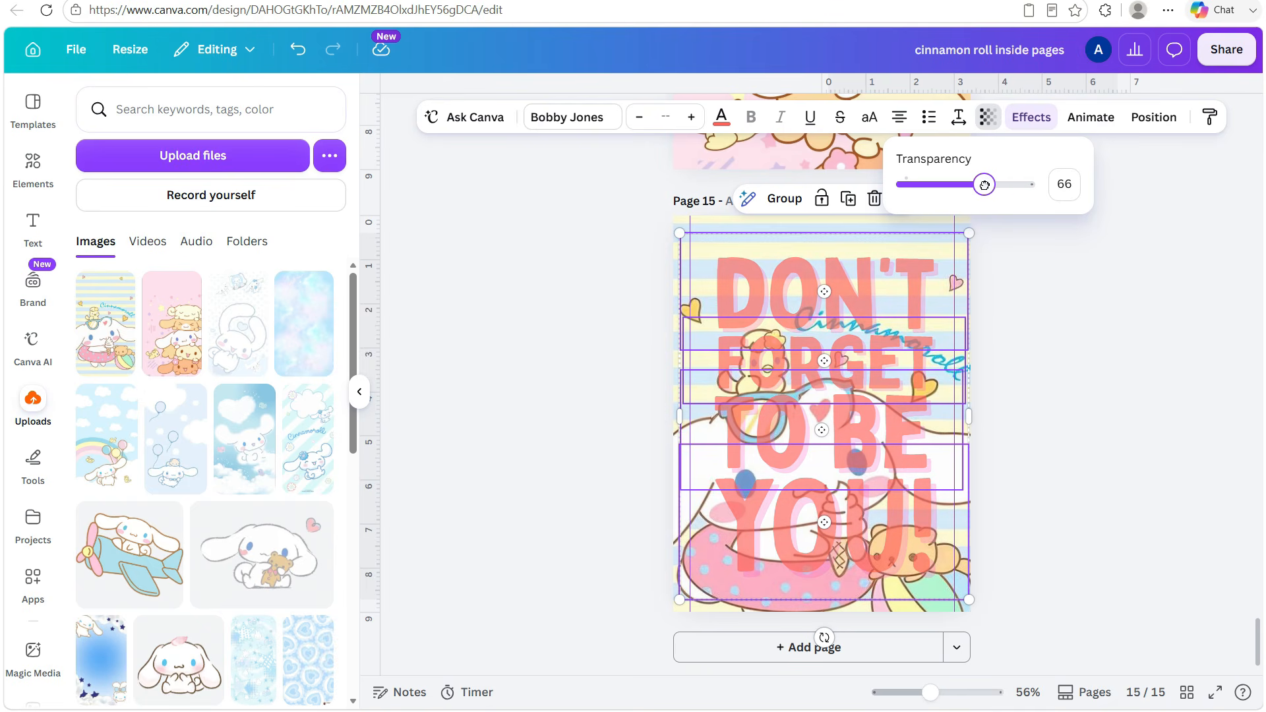
# Recolor the whole page 15 quote with the medium blue from the photo colors
pyautogui.click(726, 122)
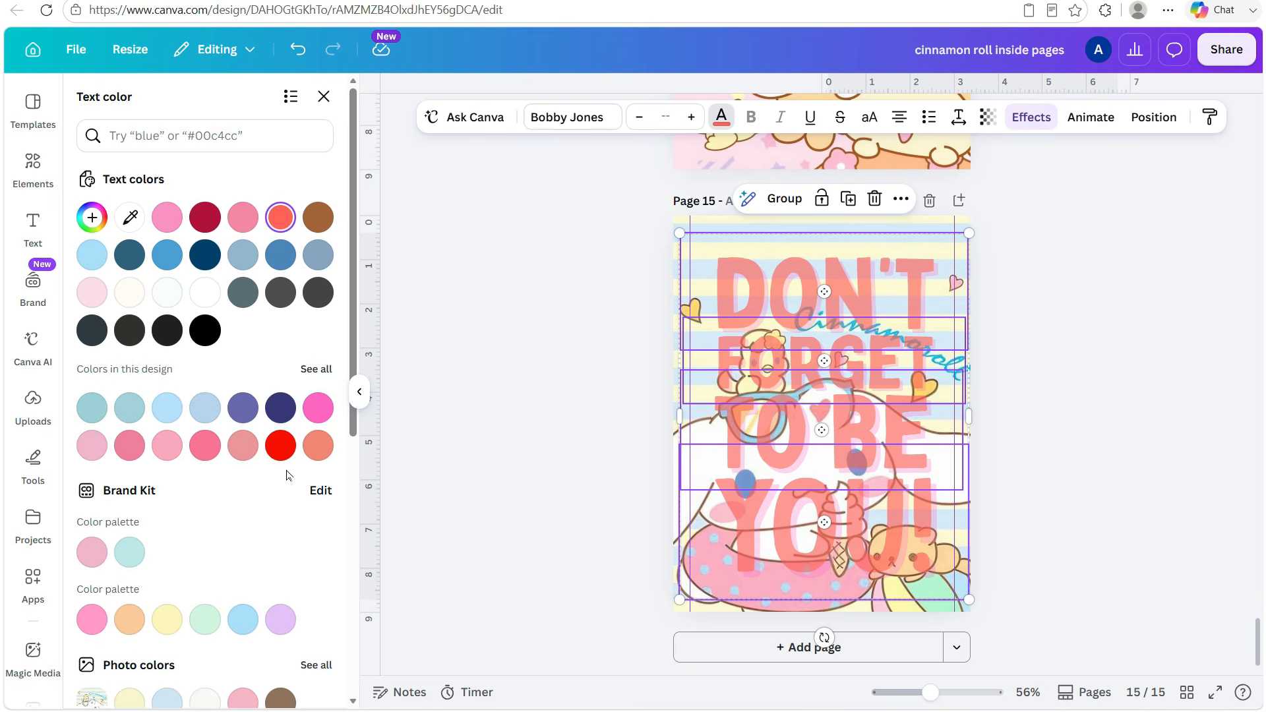
pyautogui.scroll(-6, 288, 474)
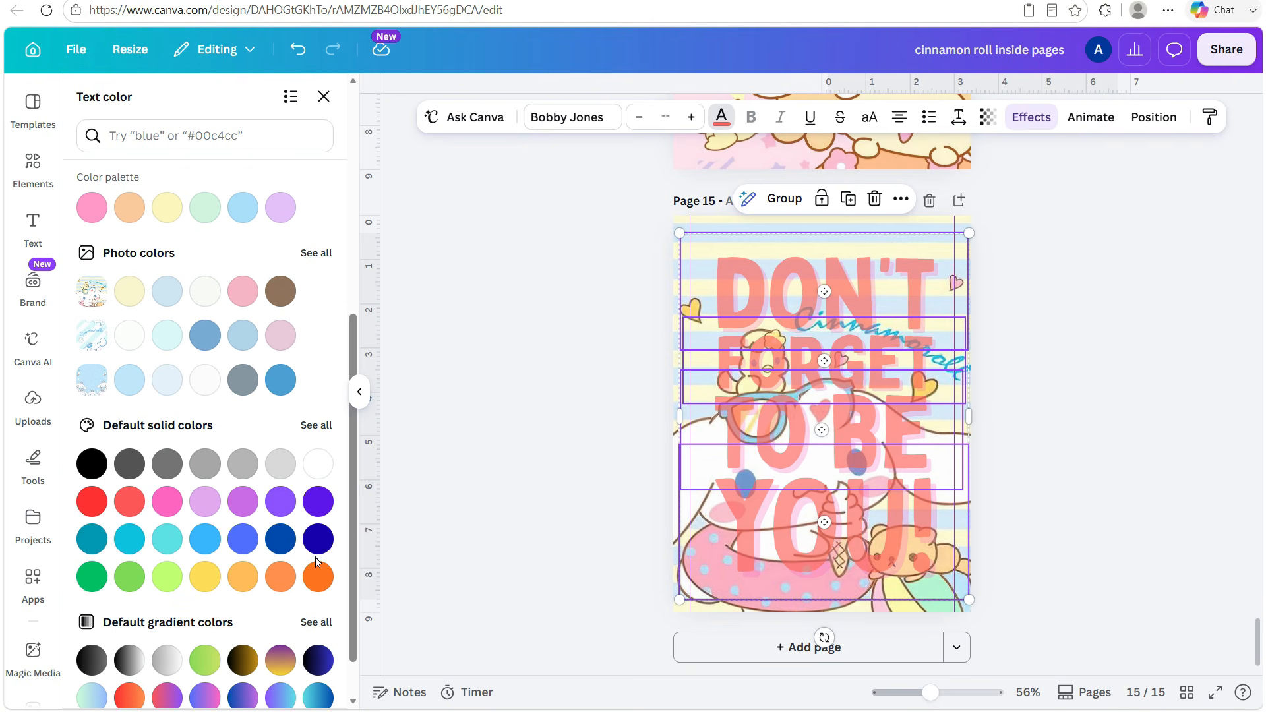
pyautogui.click(280, 381)
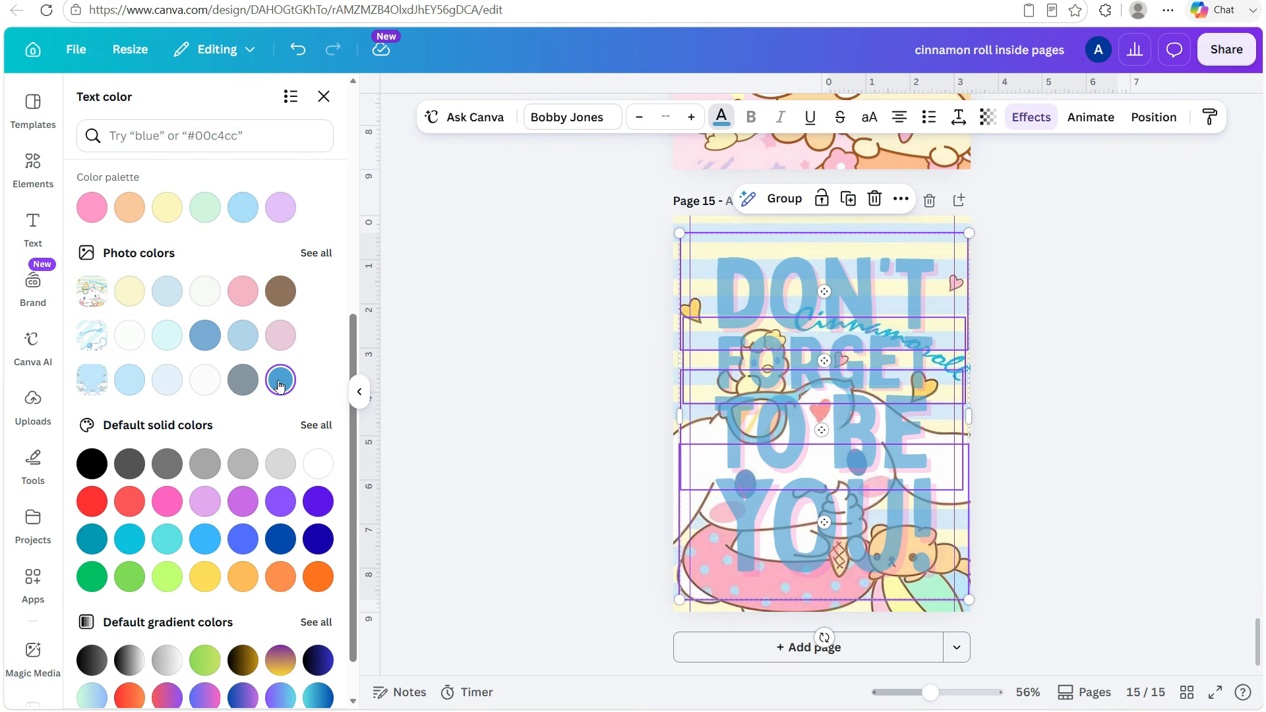
# Shrink the page 15 quote to about a third of its size and place it above the chick
pyautogui.moveTo(967, 592); pyautogui.dragTo(831, 320)
pyautogui.moveTo(710, 339); pyautogui.dragTo(730, 323)
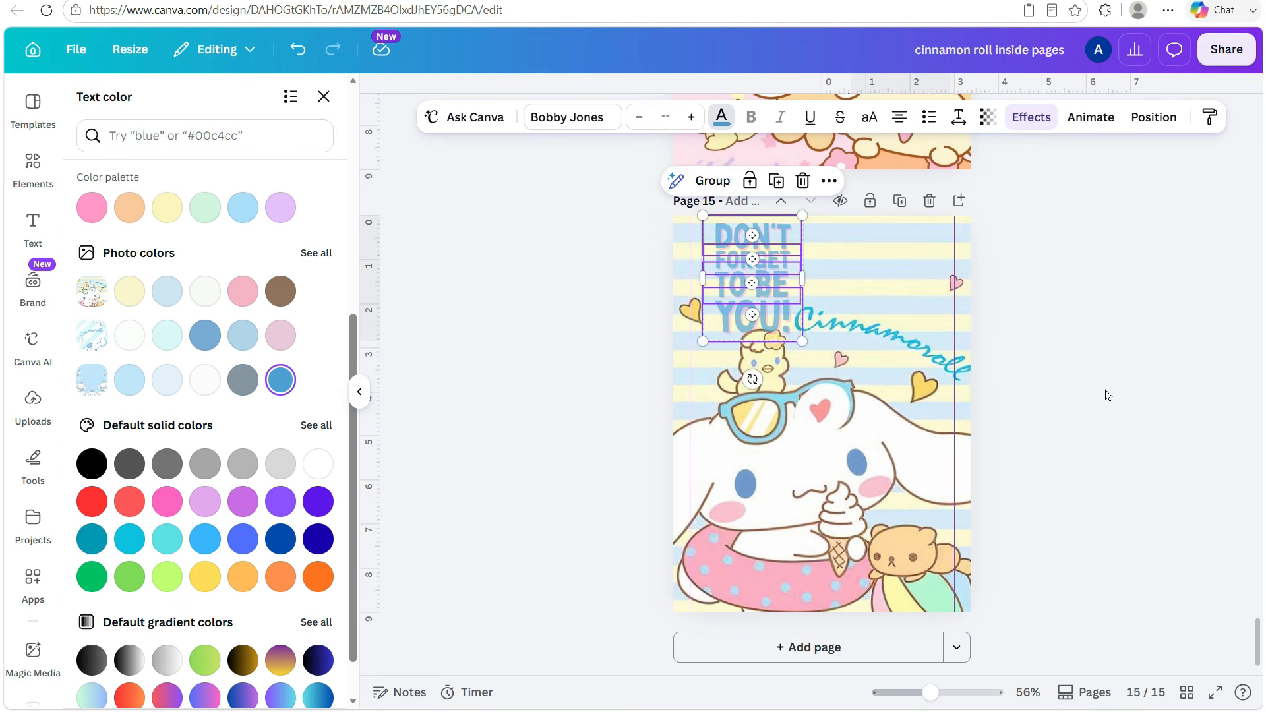
pyautogui.click(1107, 394)
# Enlarge the word "DON'T" and center it along the upper edge of page 15
pyautogui.click(764, 236)
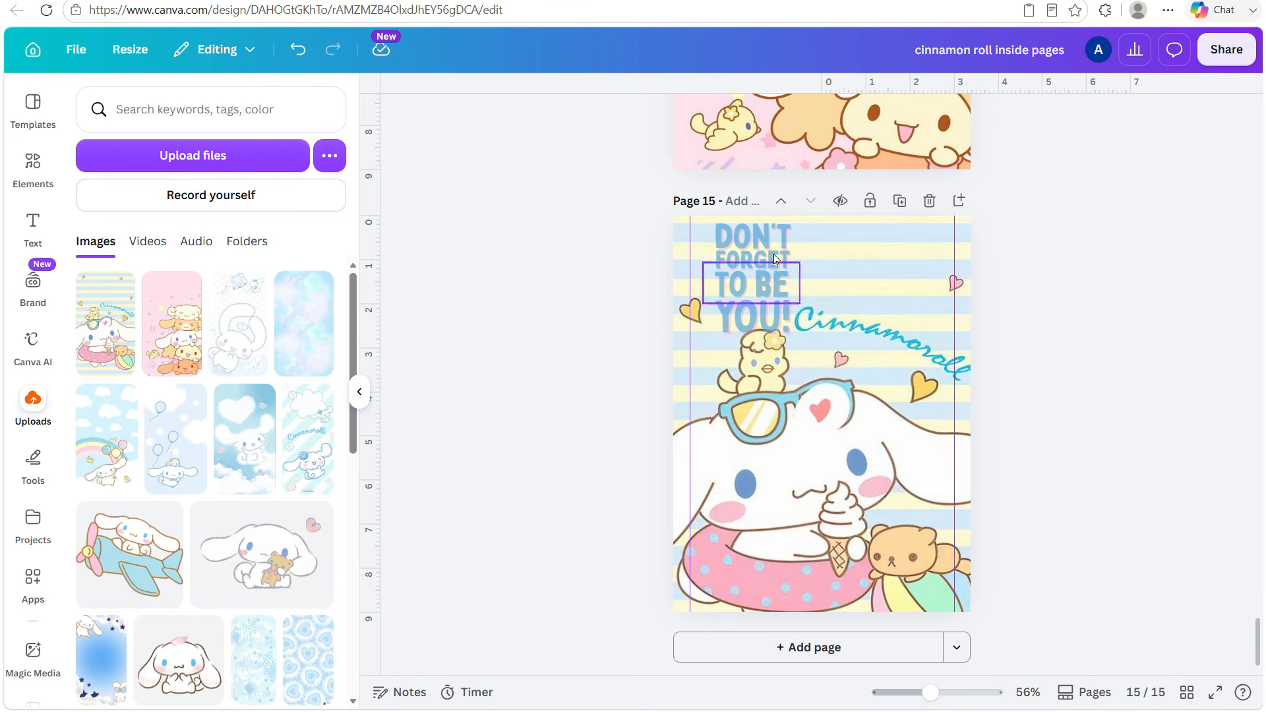
pyautogui.click(765, 236)
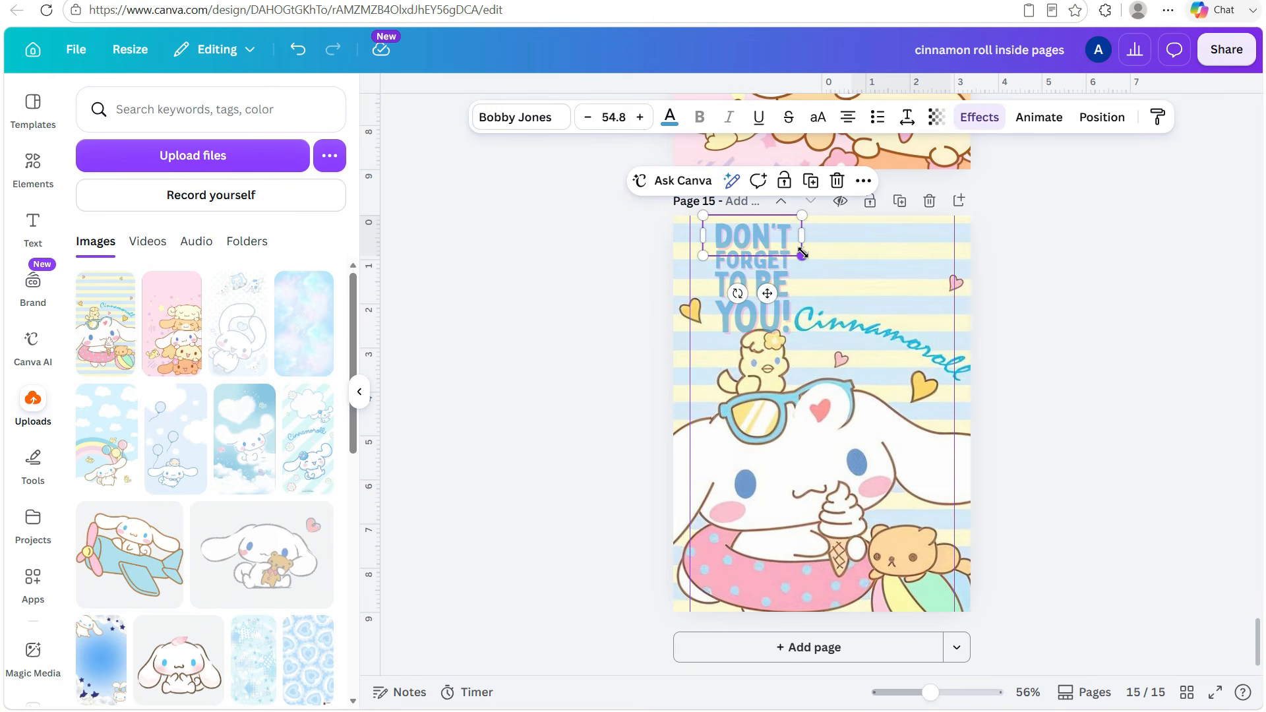
pyautogui.moveTo(802, 255); pyautogui.dragTo(936, 308)
pyautogui.moveTo(846, 267); pyautogui.dragTo(849, 257)
# Spread out the remaining quote words: "FORGET" below "DON'T", "TO BE" above the chick, and "YOU!" over the character's face
pyautogui.moveTo(749, 254); pyautogui.dragTo(875, 293)
pyautogui.click(766, 283)
pyautogui.moveTo(766, 283); pyautogui.dragTo(863, 351)
pyautogui.click(725, 309)
pyautogui.moveTo(725, 310); pyautogui.dragTo(853, 456)
pyautogui.click(834, 342)
pyautogui.moveTo(834, 342); pyautogui.dragTo(750, 313)
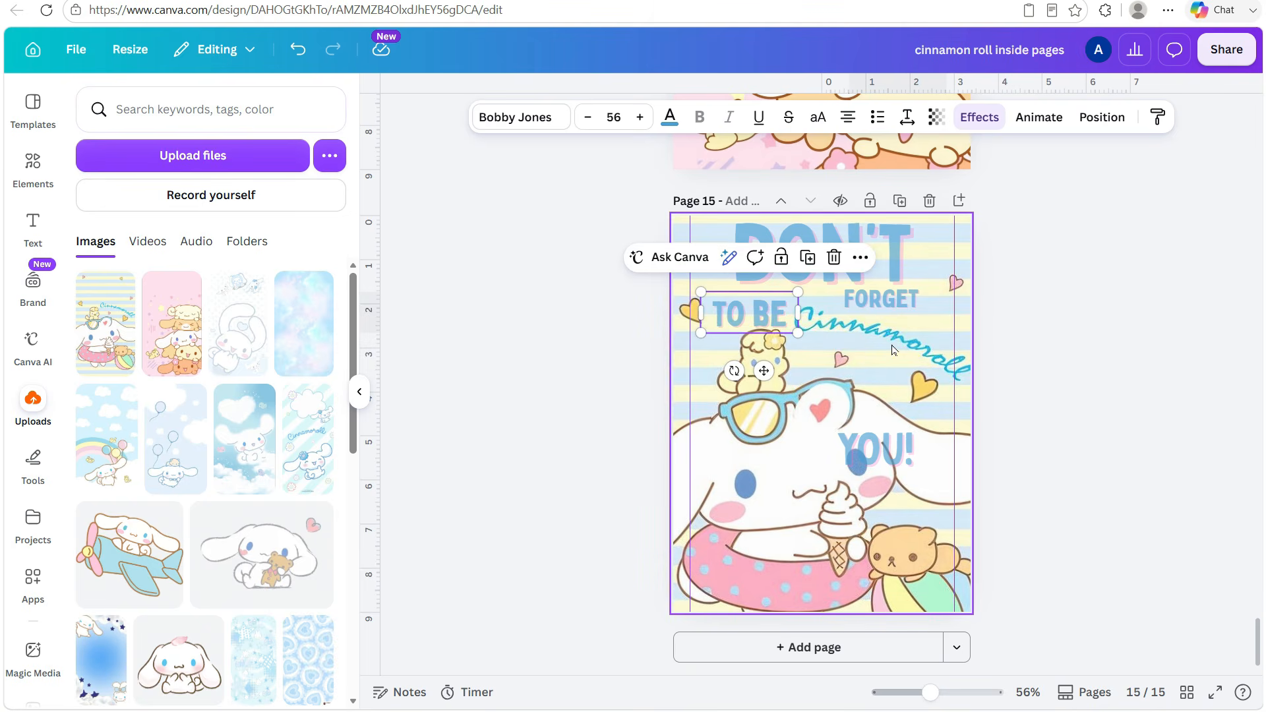
# Use Magic Grab to select the "Cinnamoroll" lettering in the page 15 background image and remove it
pyautogui.click(892, 341)
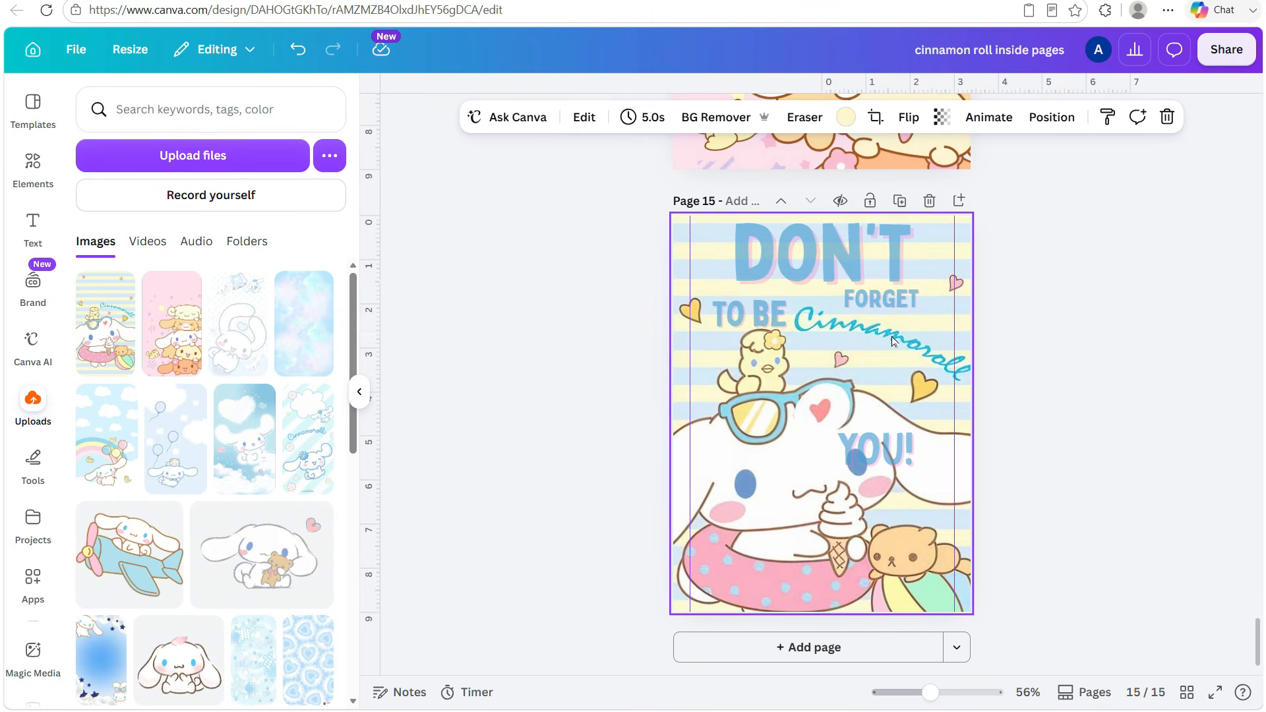
pyautogui.click(581, 122)
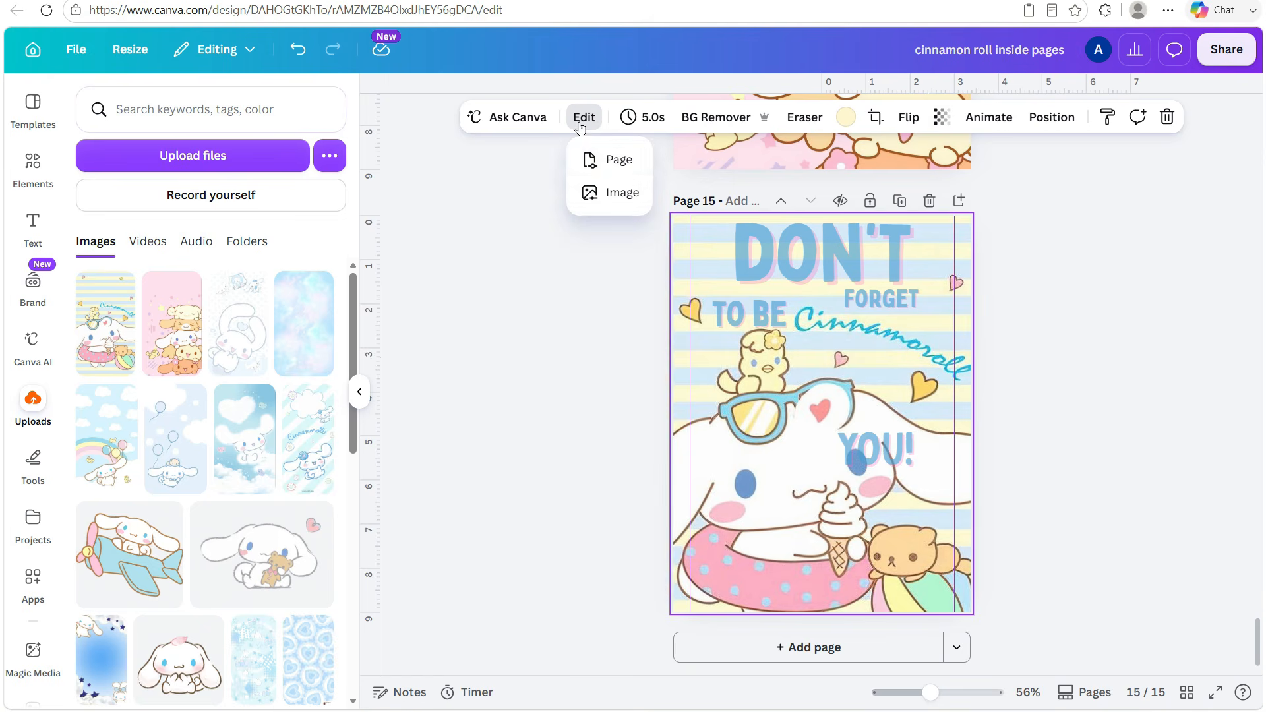
pyautogui.click(605, 194)
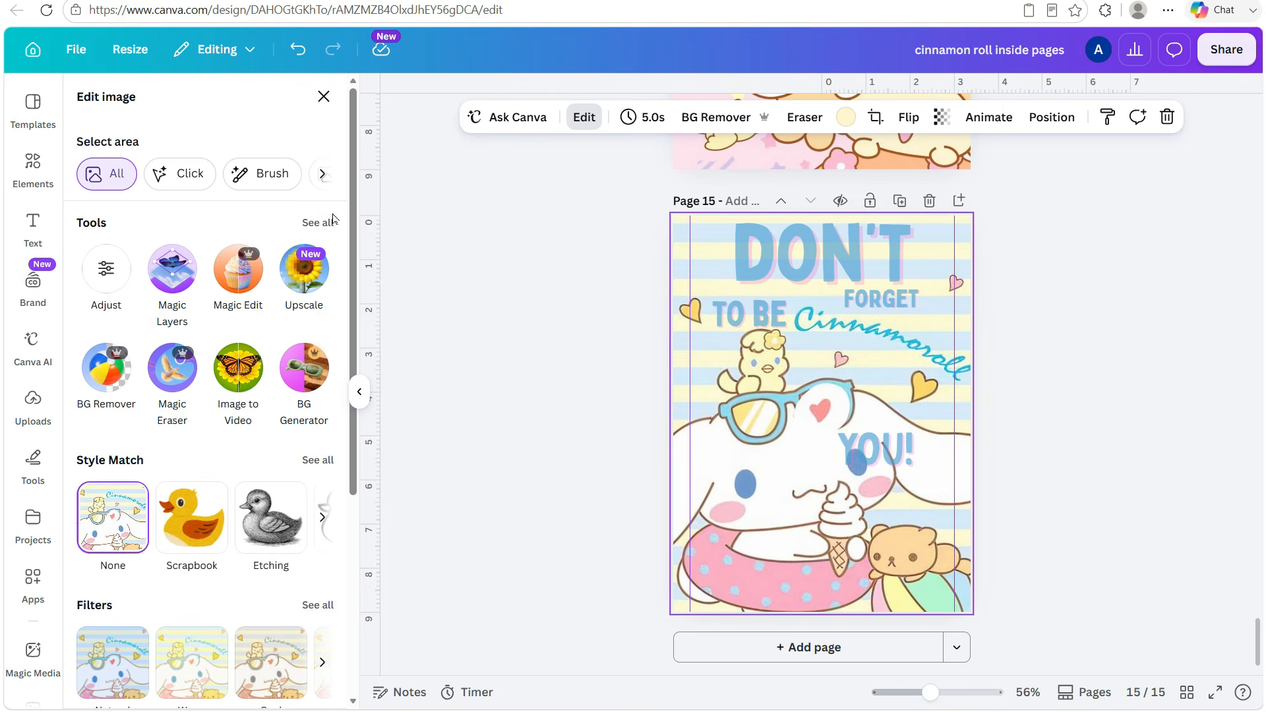
pyautogui.click(324, 223)
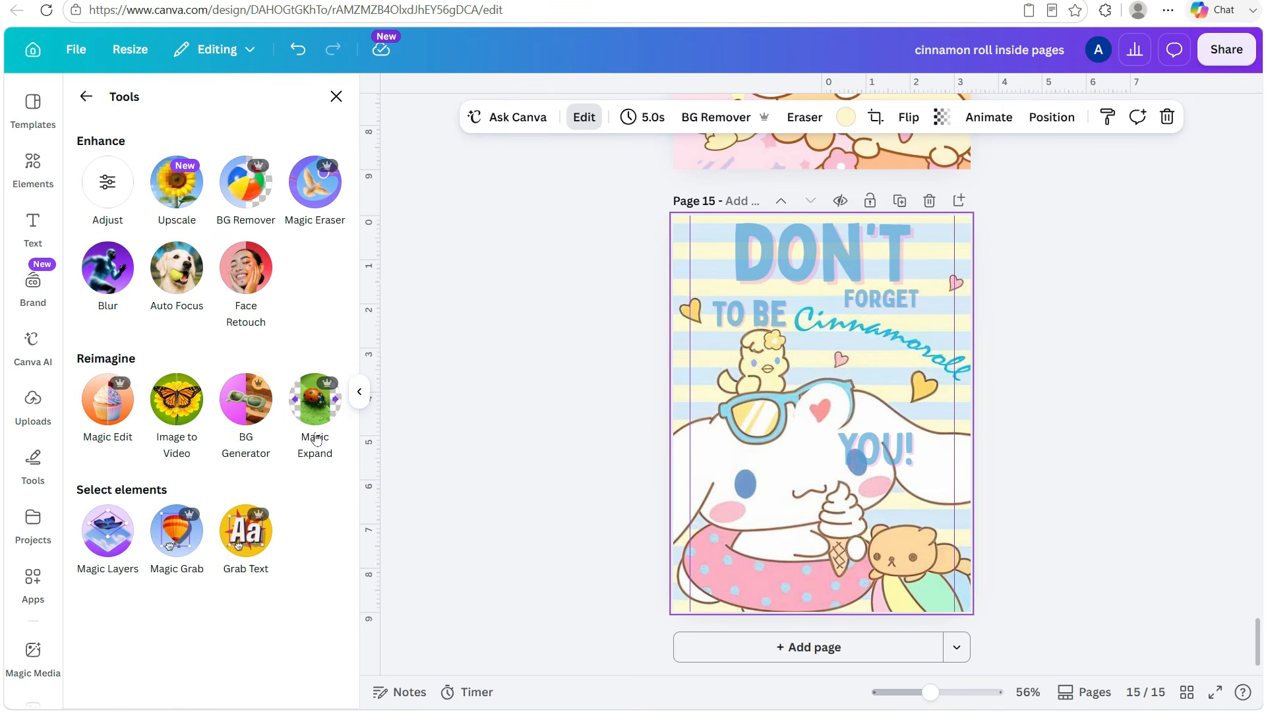
pyautogui.click(188, 540)
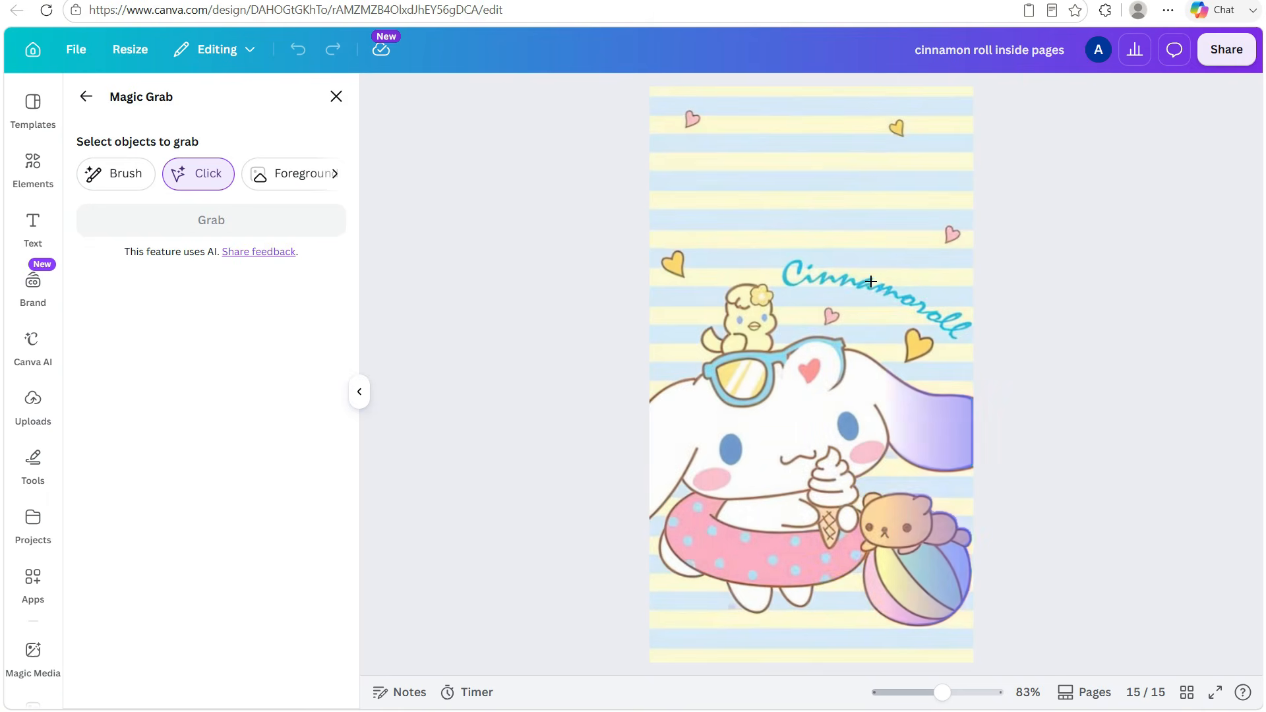
pyautogui.click(868, 284)
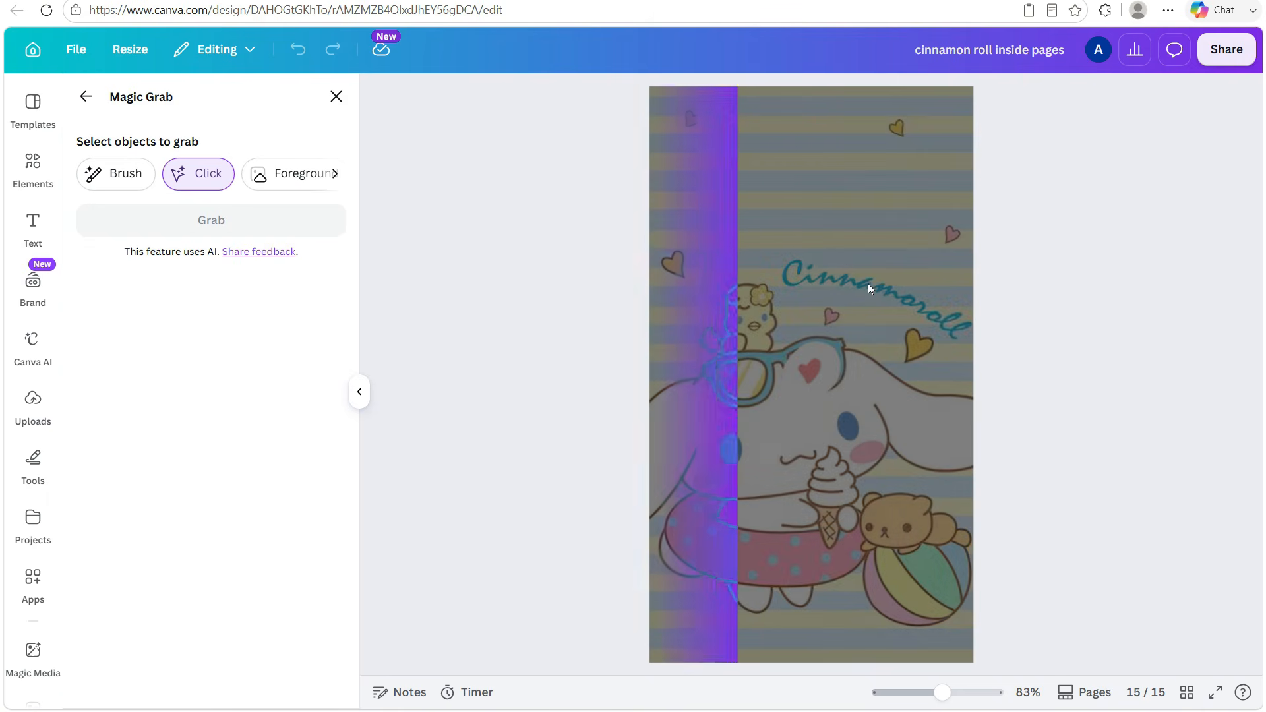
pyautogui.click(824, 99)
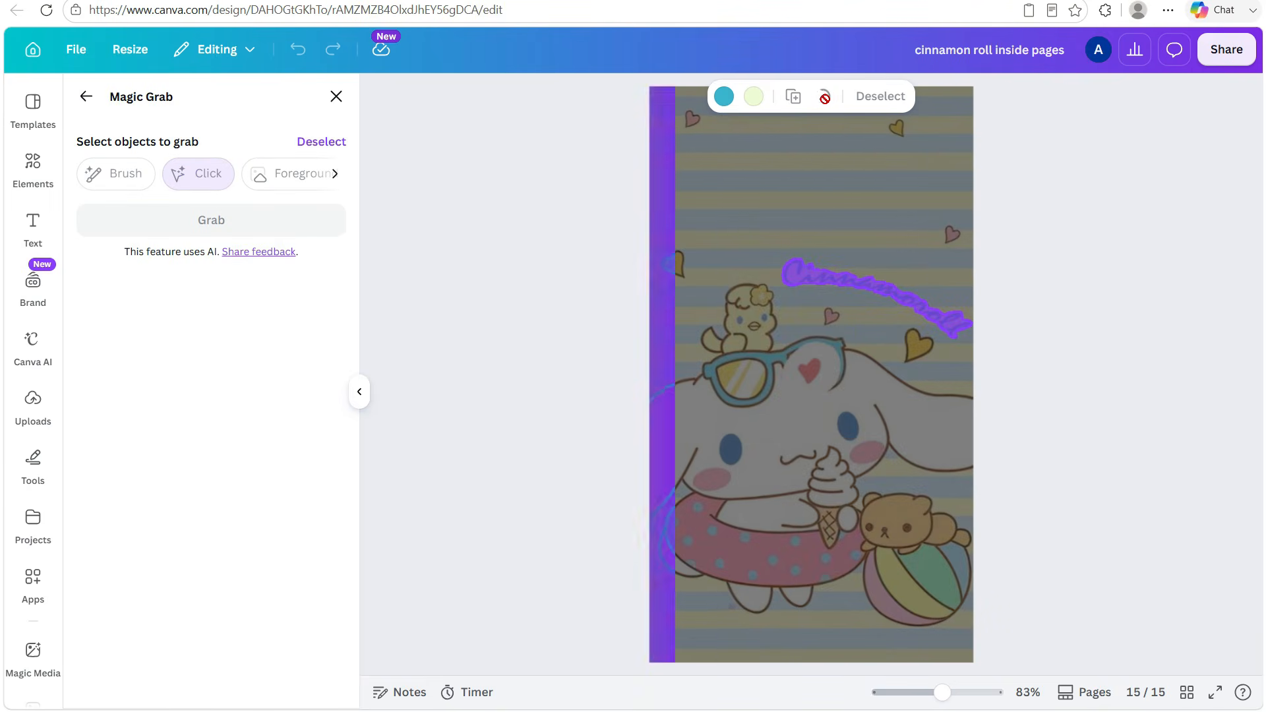
pyautogui.click(335, 98)
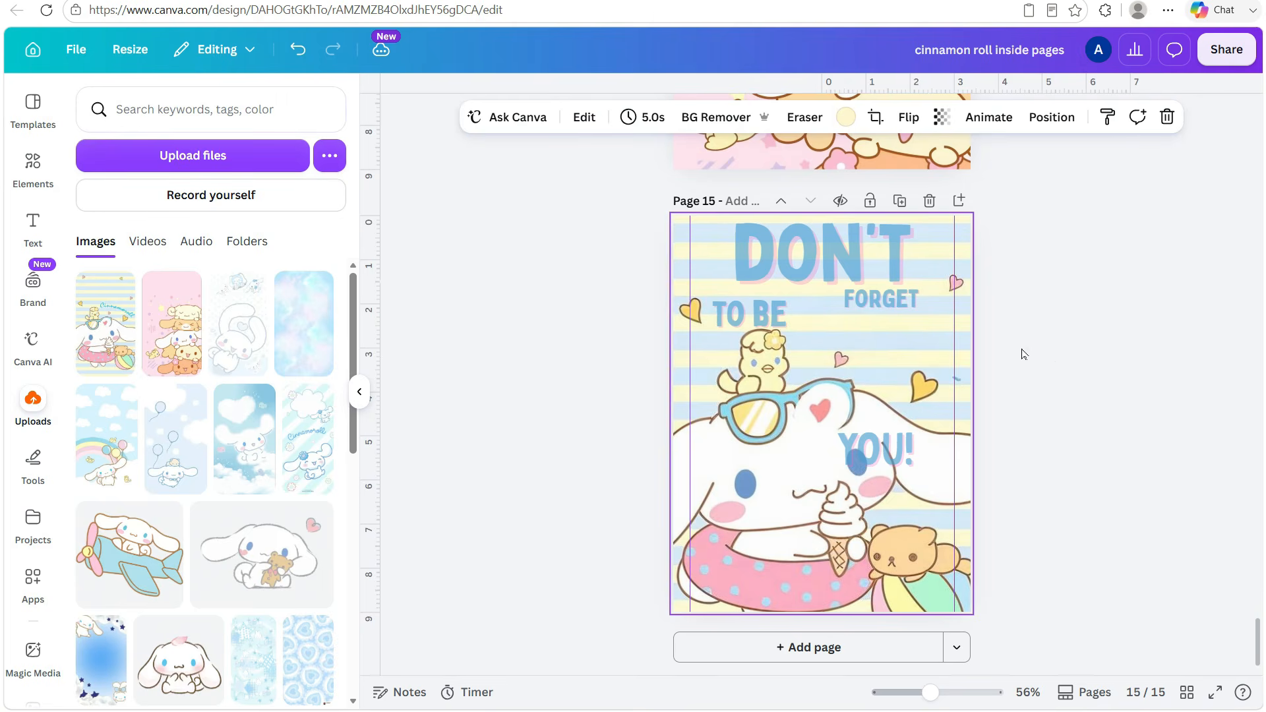
# Move "TO BE" to the middle of page 15 under "DON'T" and raise "YOU!" to just below and right of it
pyautogui.click(884, 303)
pyautogui.moveTo(752, 319); pyautogui.dragTo(825, 322)
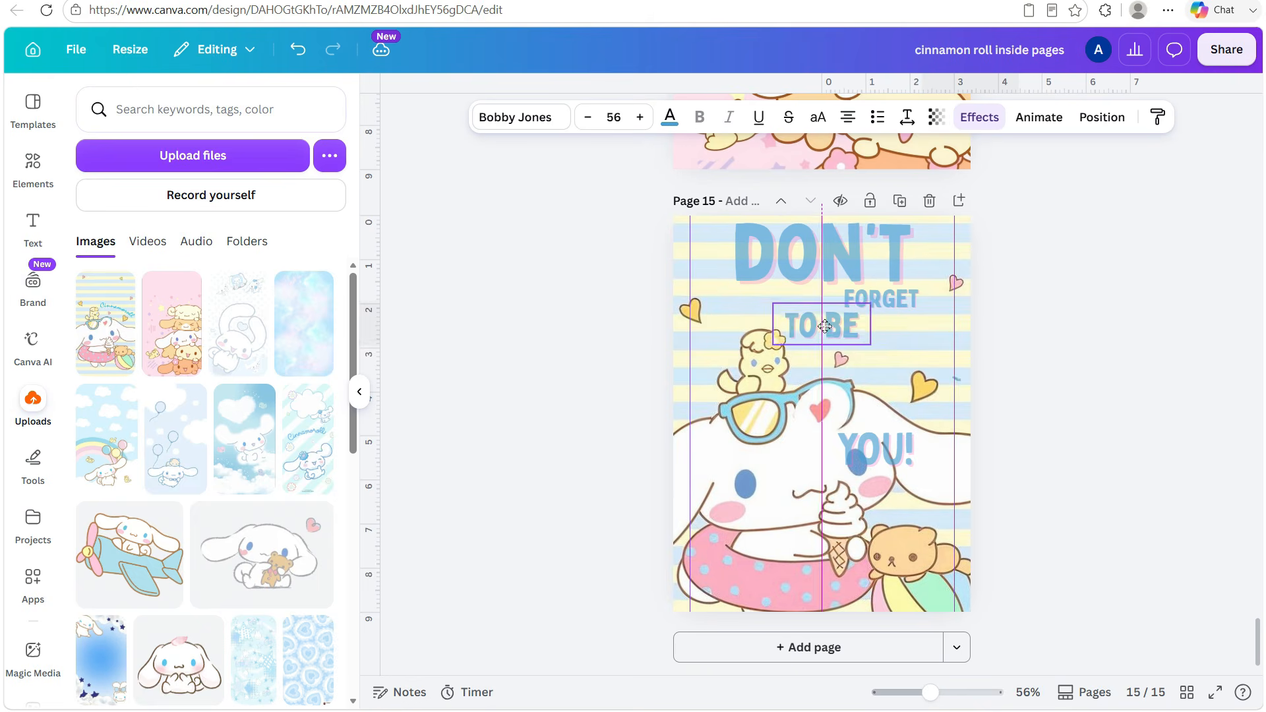
pyautogui.moveTo(874, 440); pyautogui.dragTo(896, 350)
pyautogui.click(1023, 346)
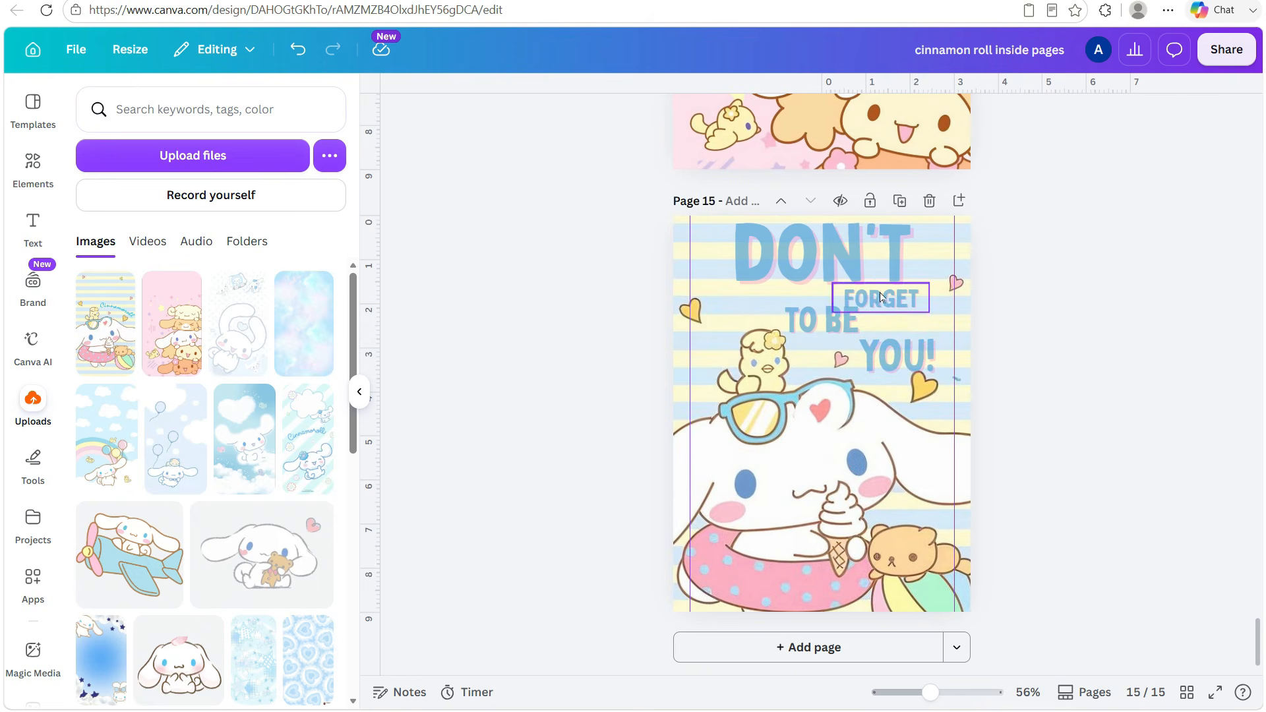
# Fine-tune the positions of "FORGET", "TO BE" and "YOU!" so the quote steps closely together beneath "DON'T"
pyautogui.moveTo(879, 291); pyautogui.dragTo(883, 286)
pyautogui.click(1023, 334)
pyautogui.moveTo(826, 325); pyautogui.dragTo(820, 325)
pyautogui.click(980, 345)
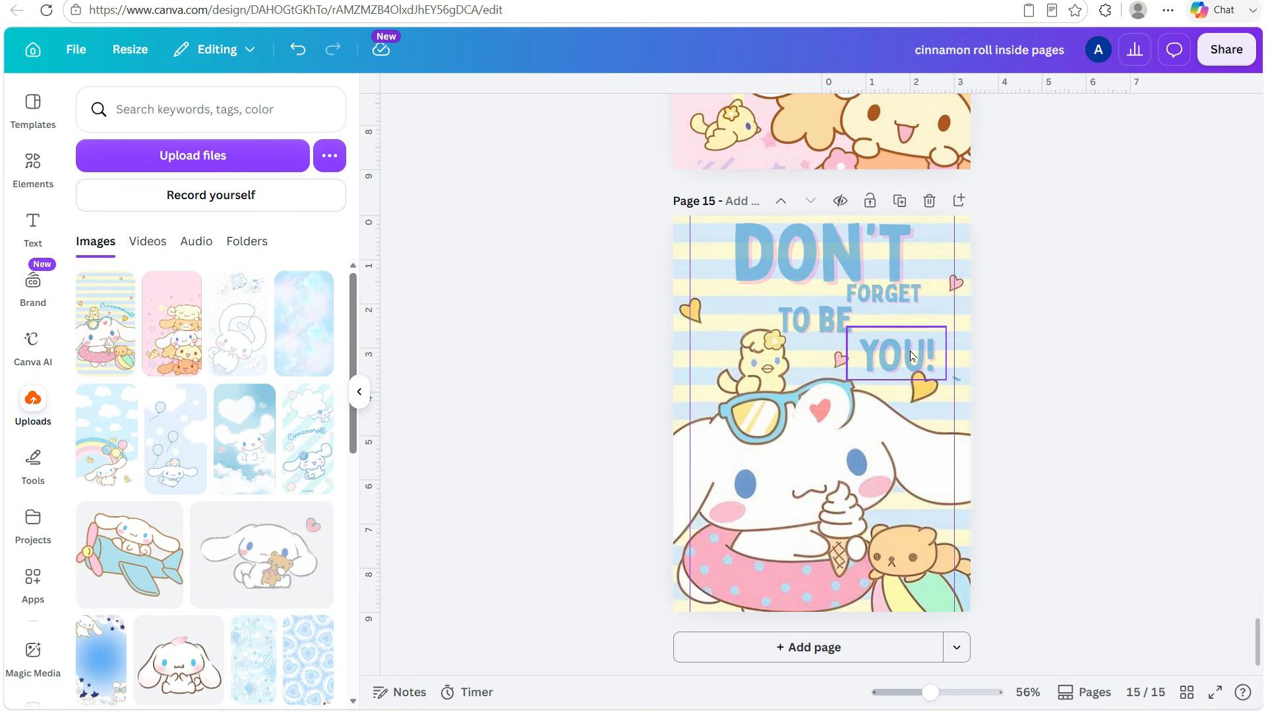
pyautogui.moveTo(912, 357); pyautogui.dragTo(907, 349)
pyautogui.click(1071, 360)
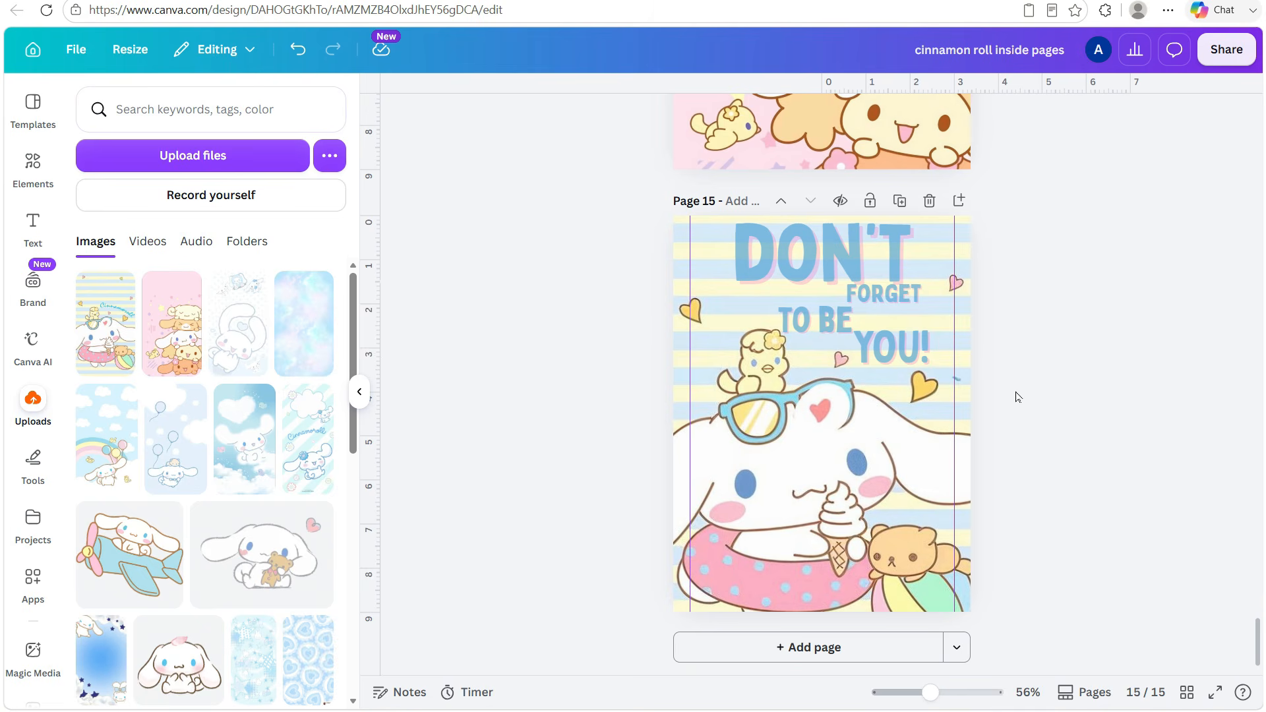
# Review all the planner's inside pages together in grid view
pyautogui.click(1185, 693)
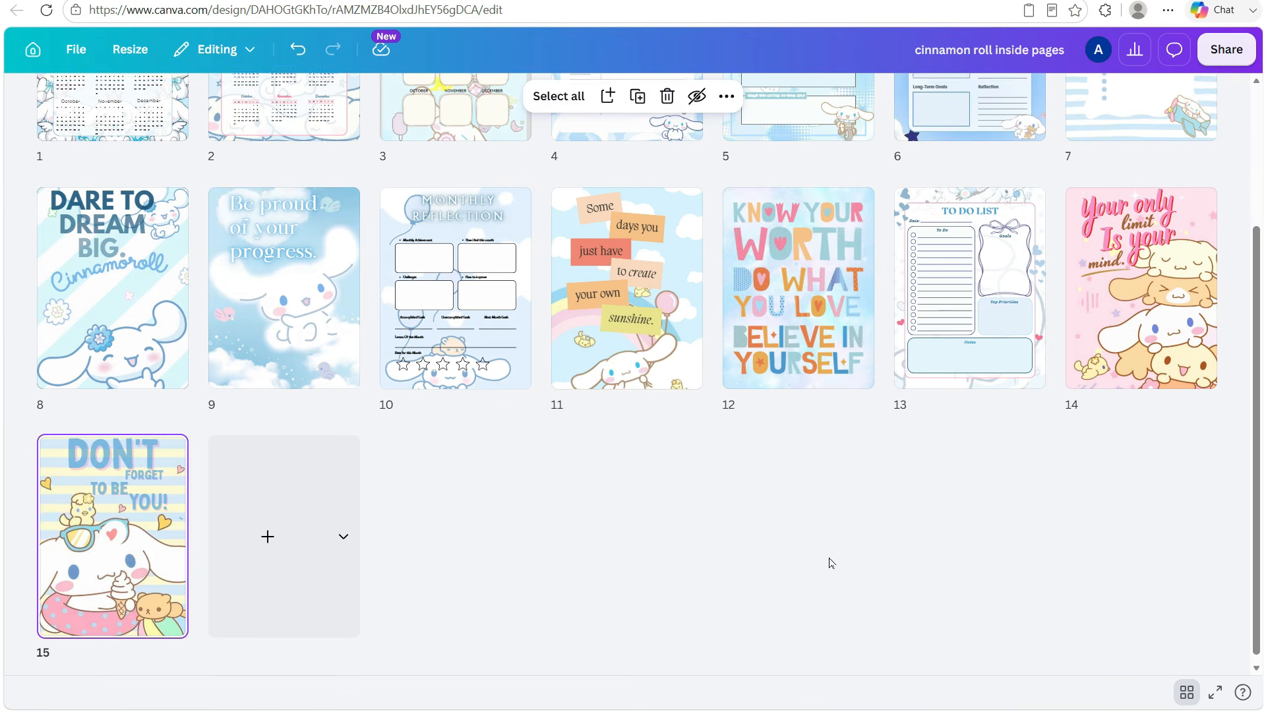
pyautogui.scroll(3, 828, 560)
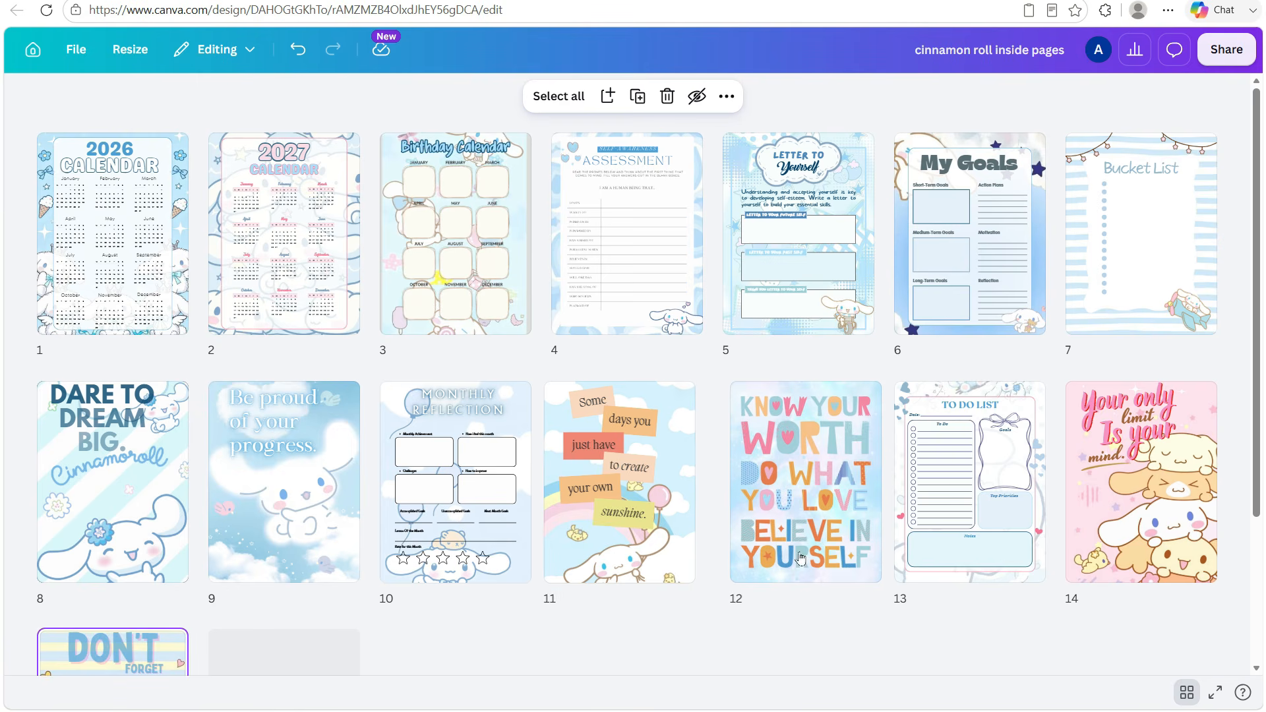
# Look over the remaining pages down to page 15 in the grid, then leave grid view
pyautogui.scroll(-1, 1162, 435)
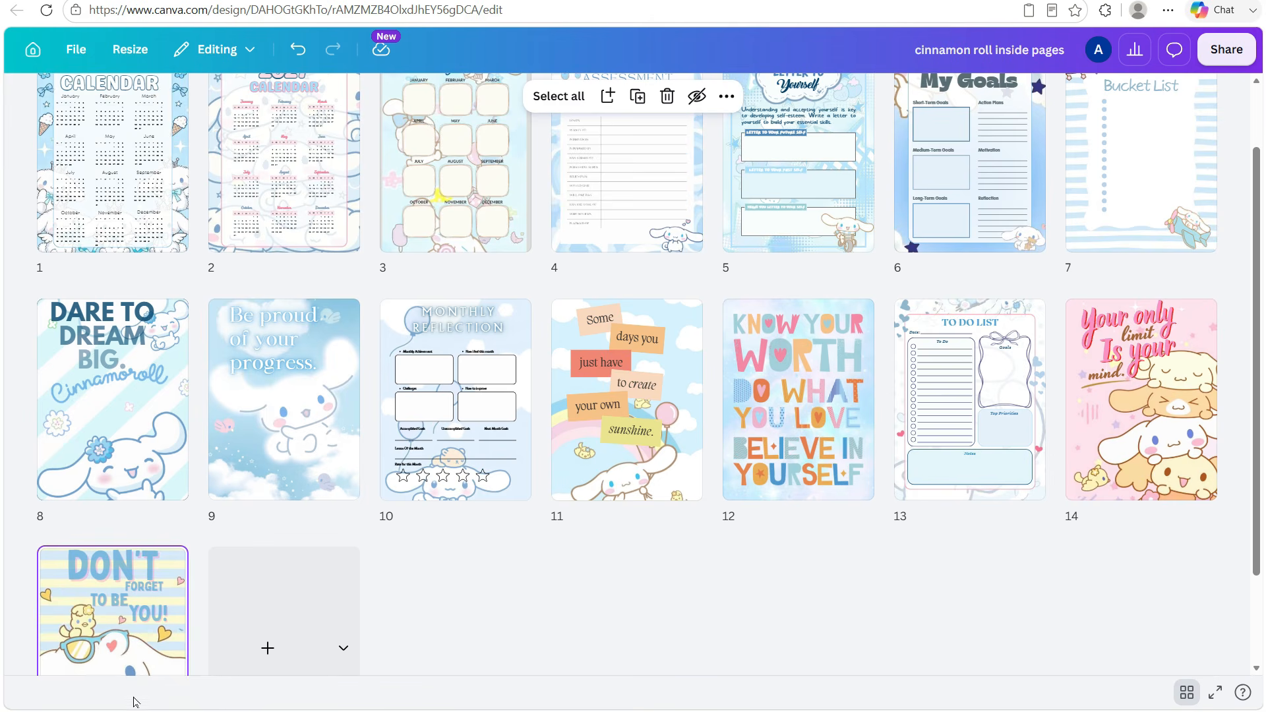
pyautogui.scroll(-2, 138, 593)
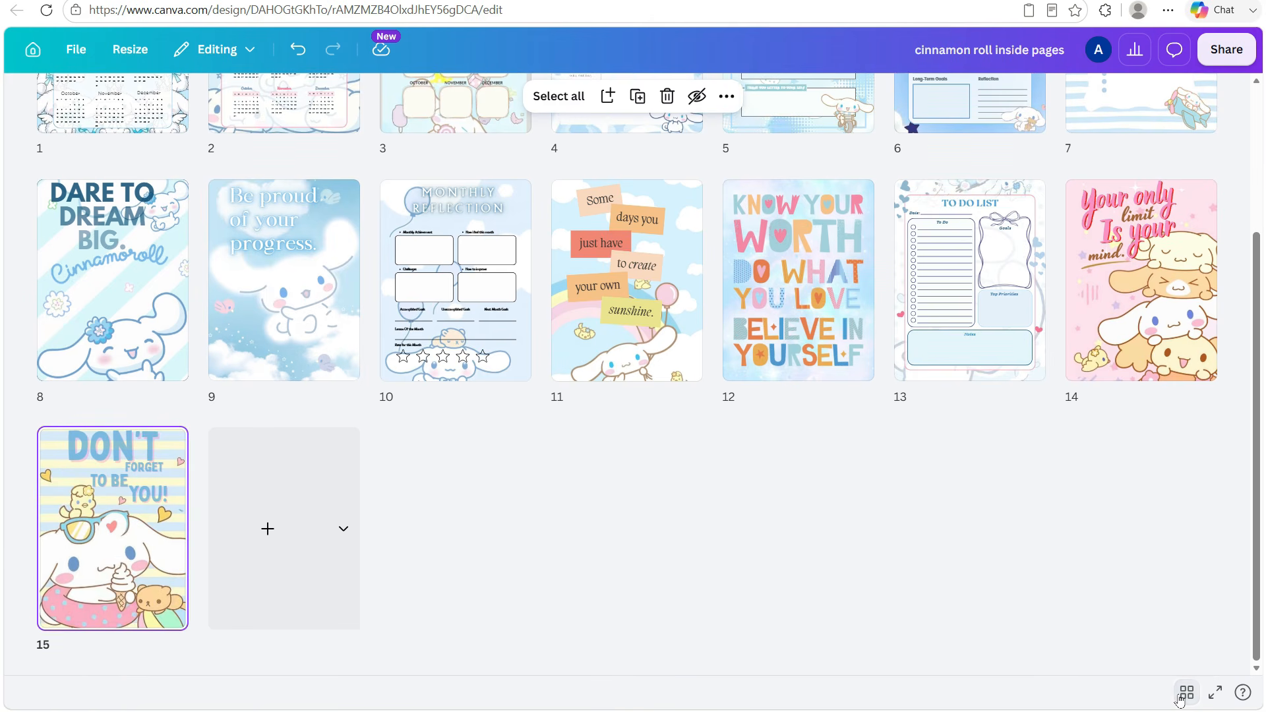
pyautogui.click(1179, 699)
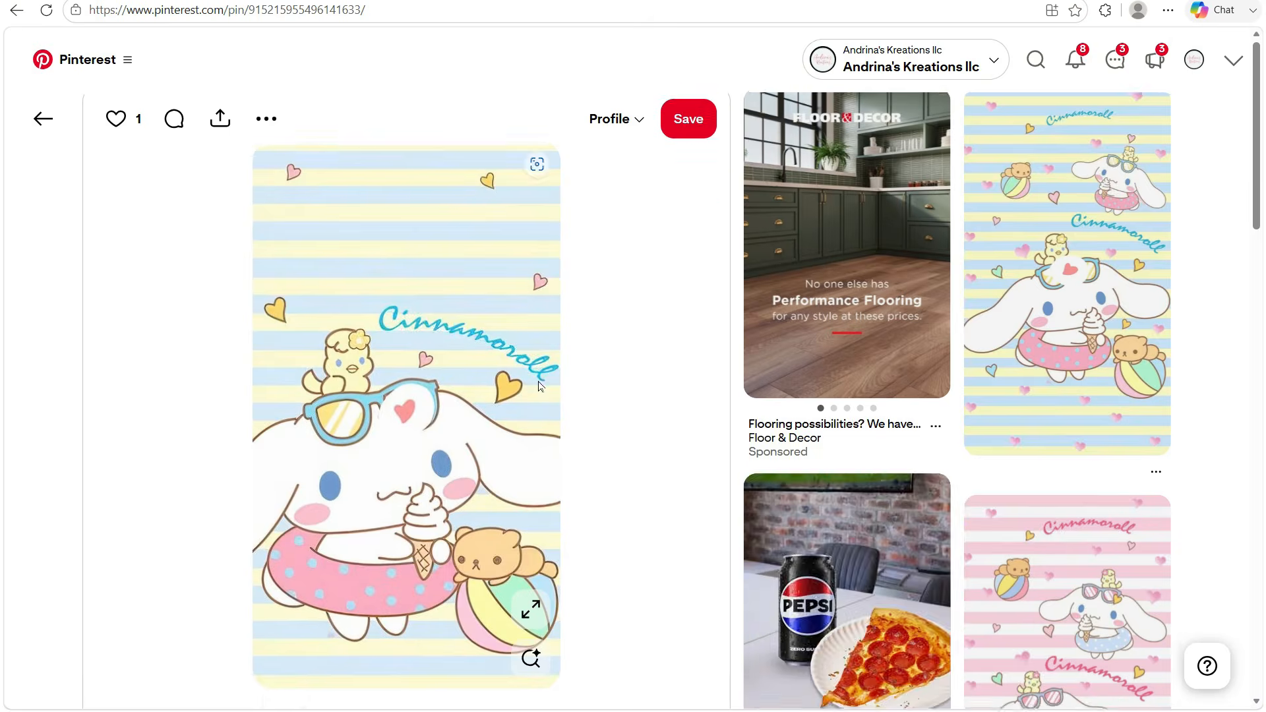
# Switch to Pinterest, find the Cinnamoroll wallpaper with the Eiffel Tower and open suitcase, and copy its image
pyautogui.scroll(-10, 380, 432)
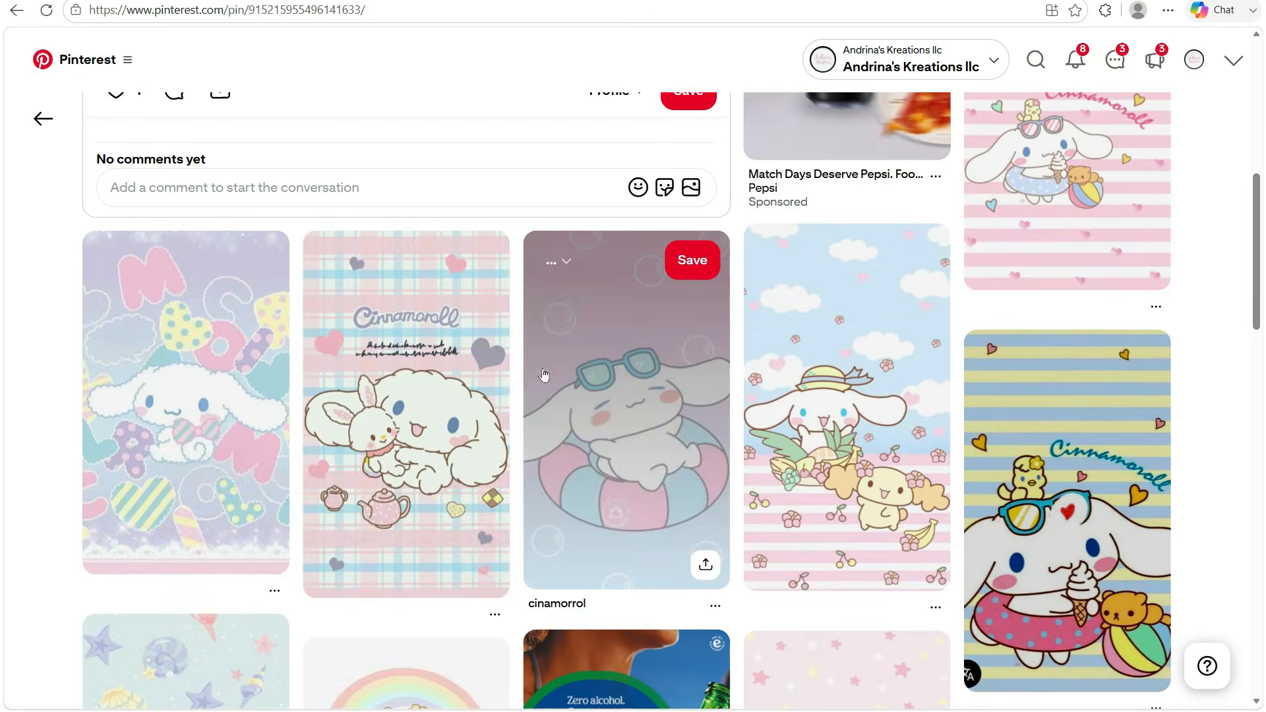
pyautogui.scroll(-15, 381, 432)
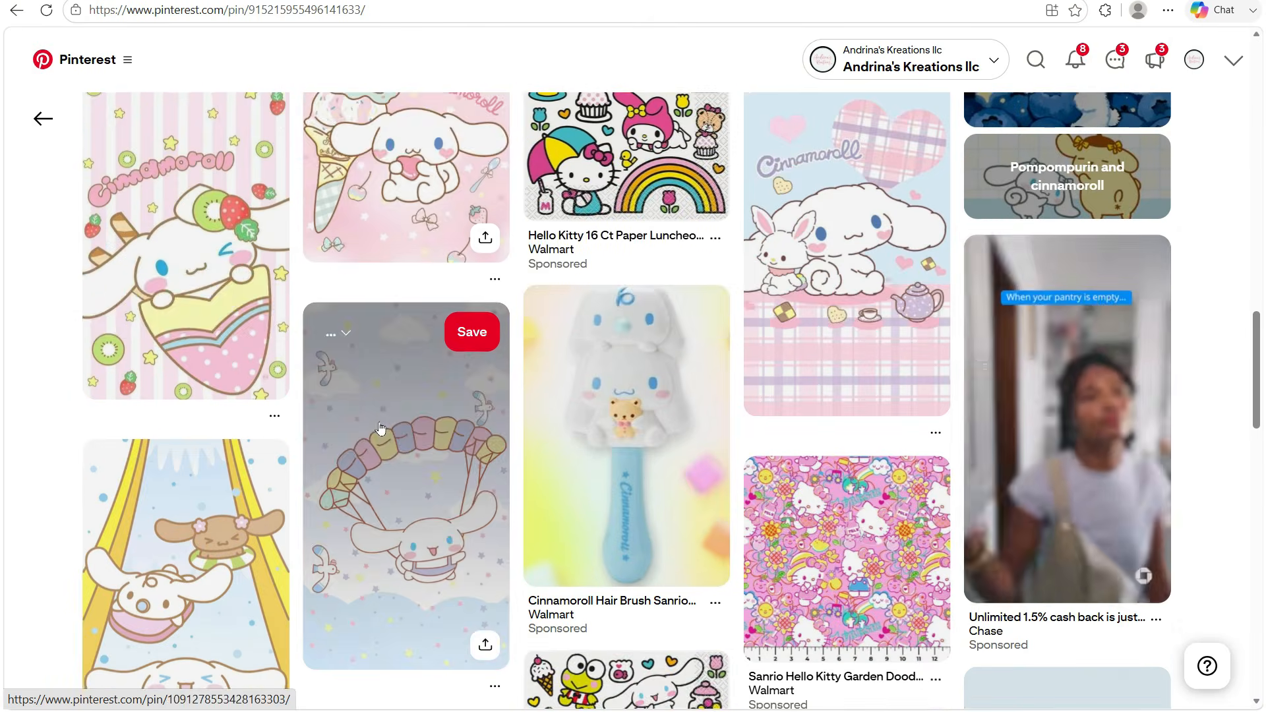
pyautogui.scroll(-12, 592, 526)
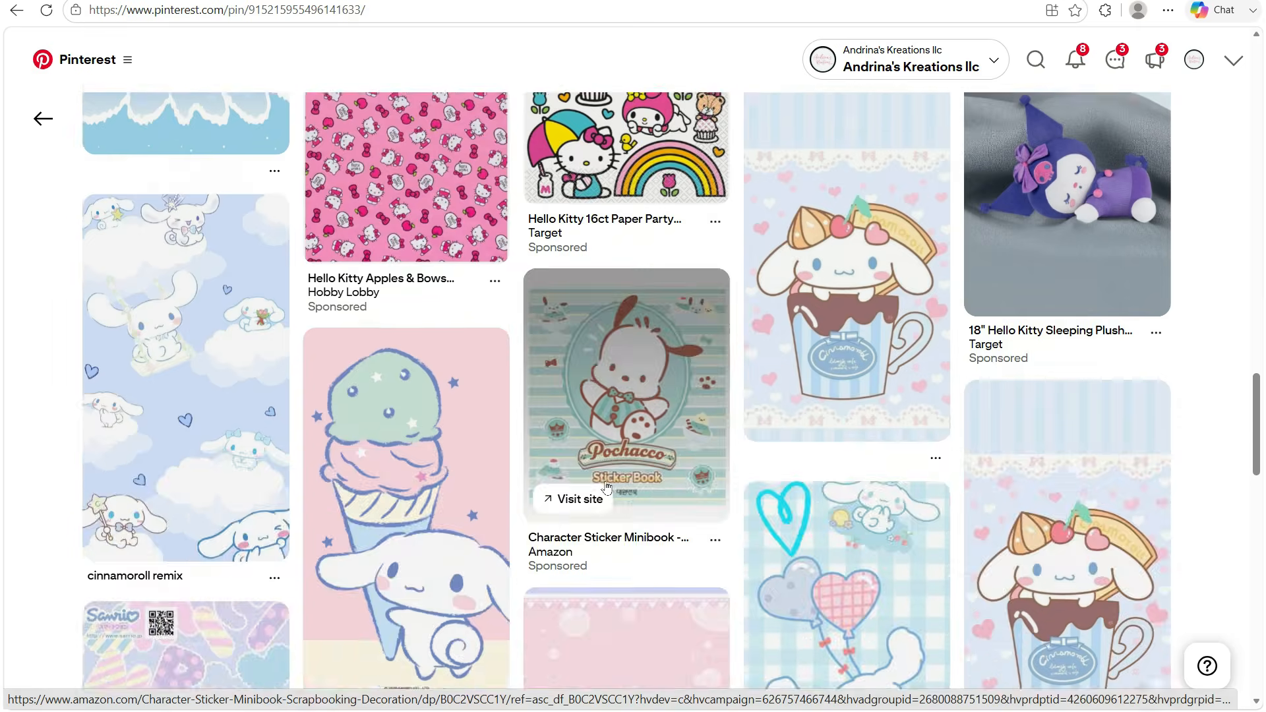
pyautogui.scroll(2, 609, 475)
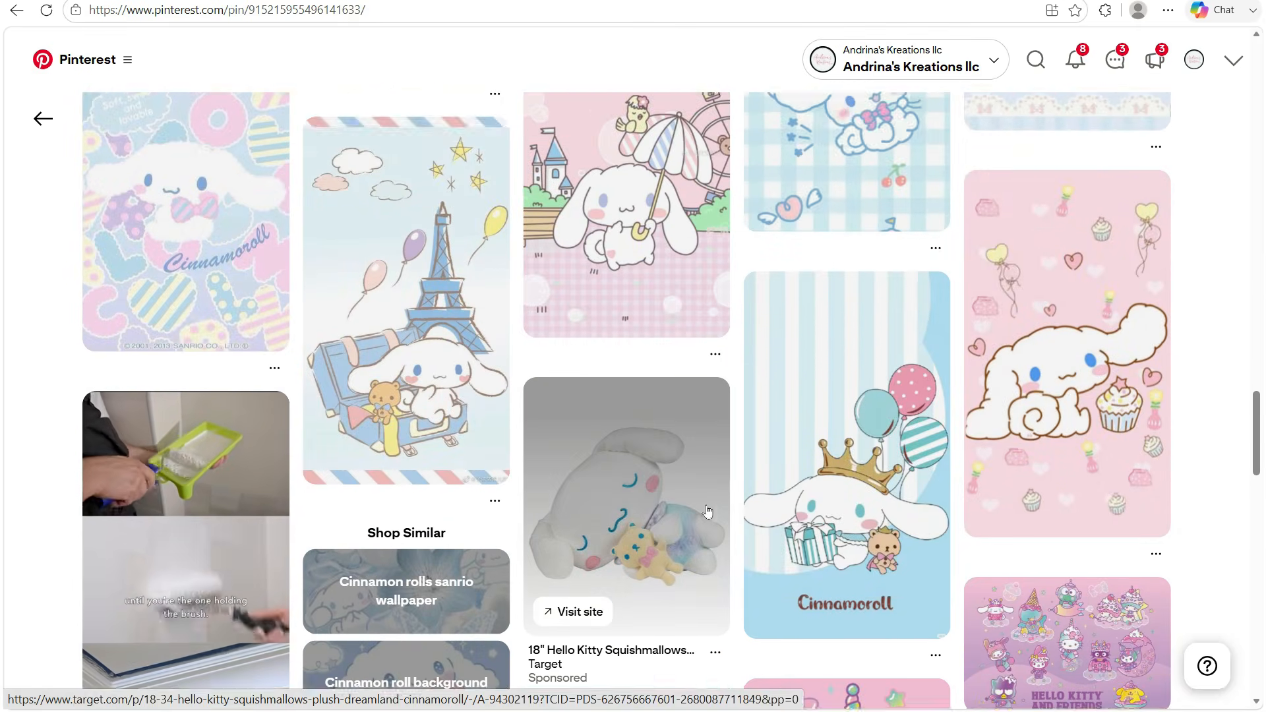
pyautogui.click(427, 314)
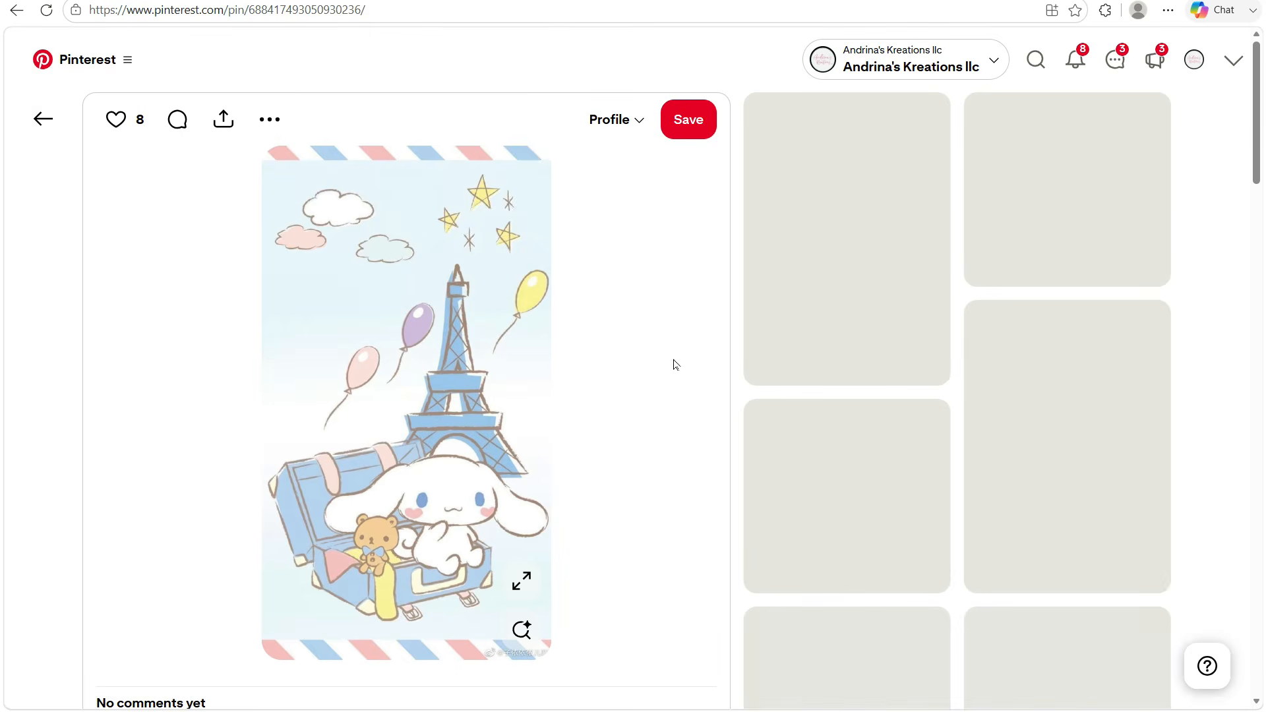
pyautogui.rightClick(420, 260)
pyautogui.click(520, 331)
# Switch to Canva, paste the Eiffel Tower wallpaper onto the notes template on page 16, and set it as the page background
pyautogui.hotkey('ctrl', 'Tab')
pyautogui.rightClick(877, 251)
pyautogui.click(900, 348)
pyautogui.click(577, 117)
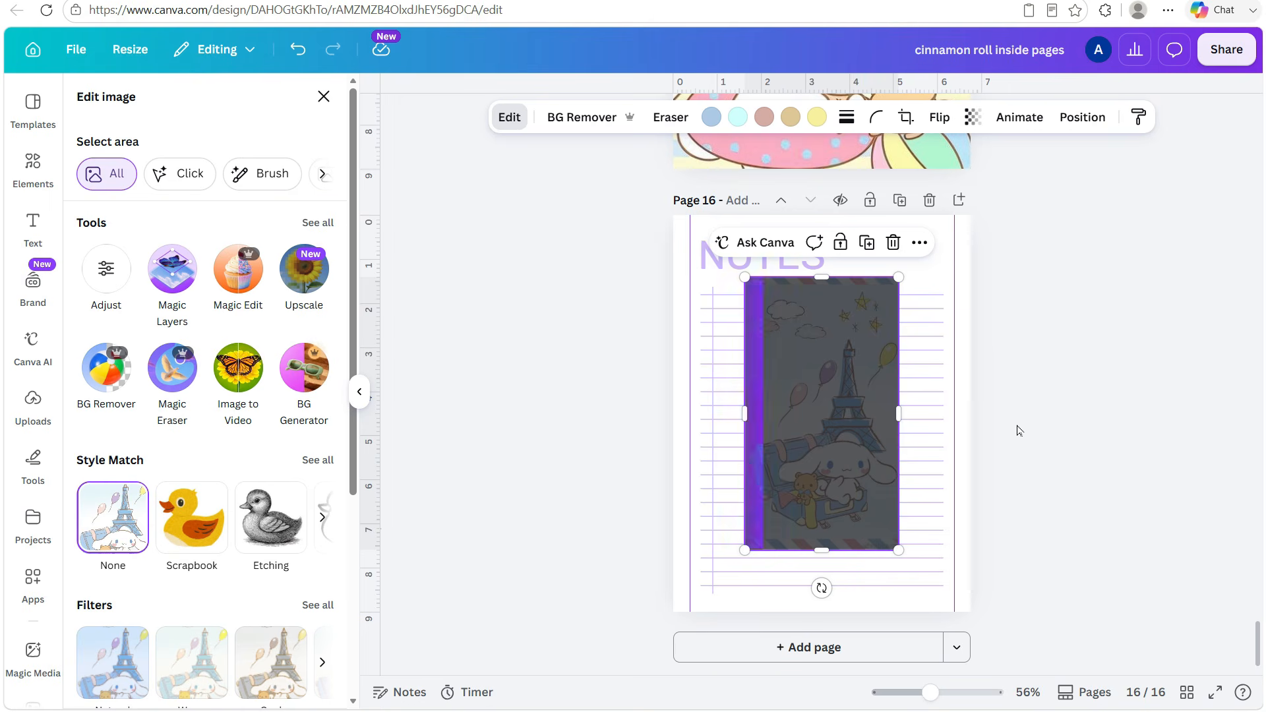
pyautogui.click(919, 242)
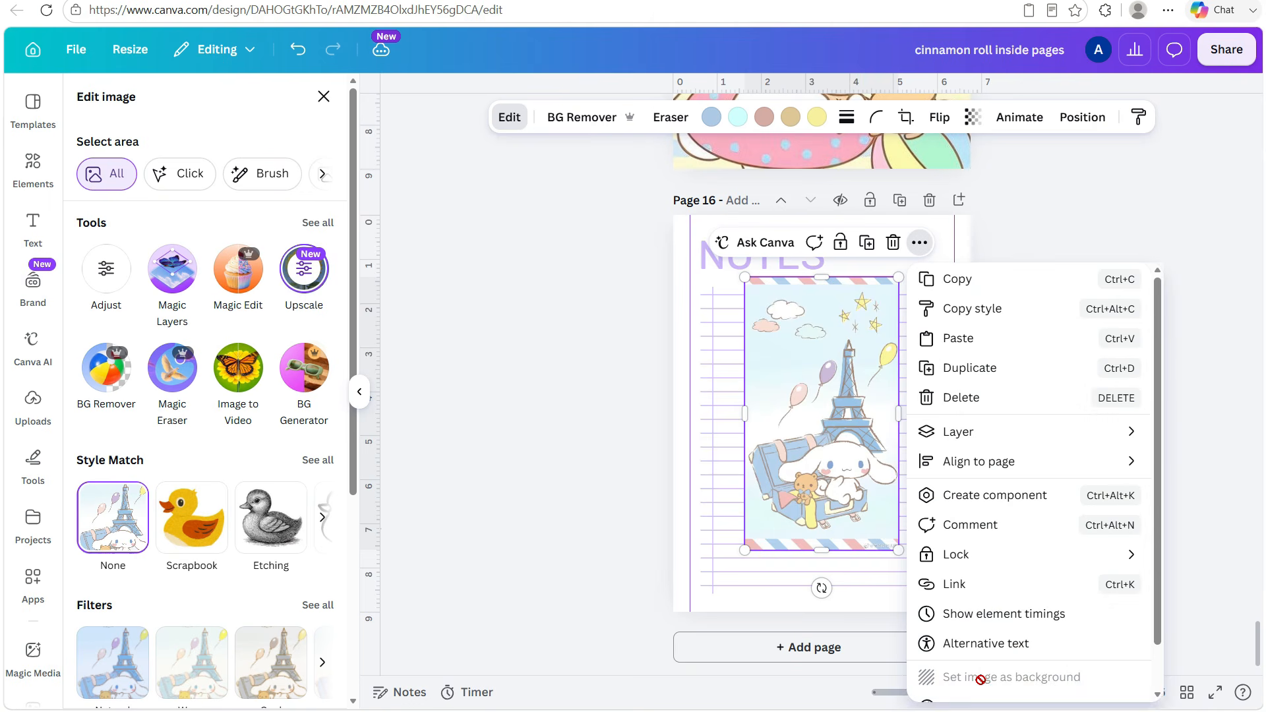
pyautogui.press('Delete')
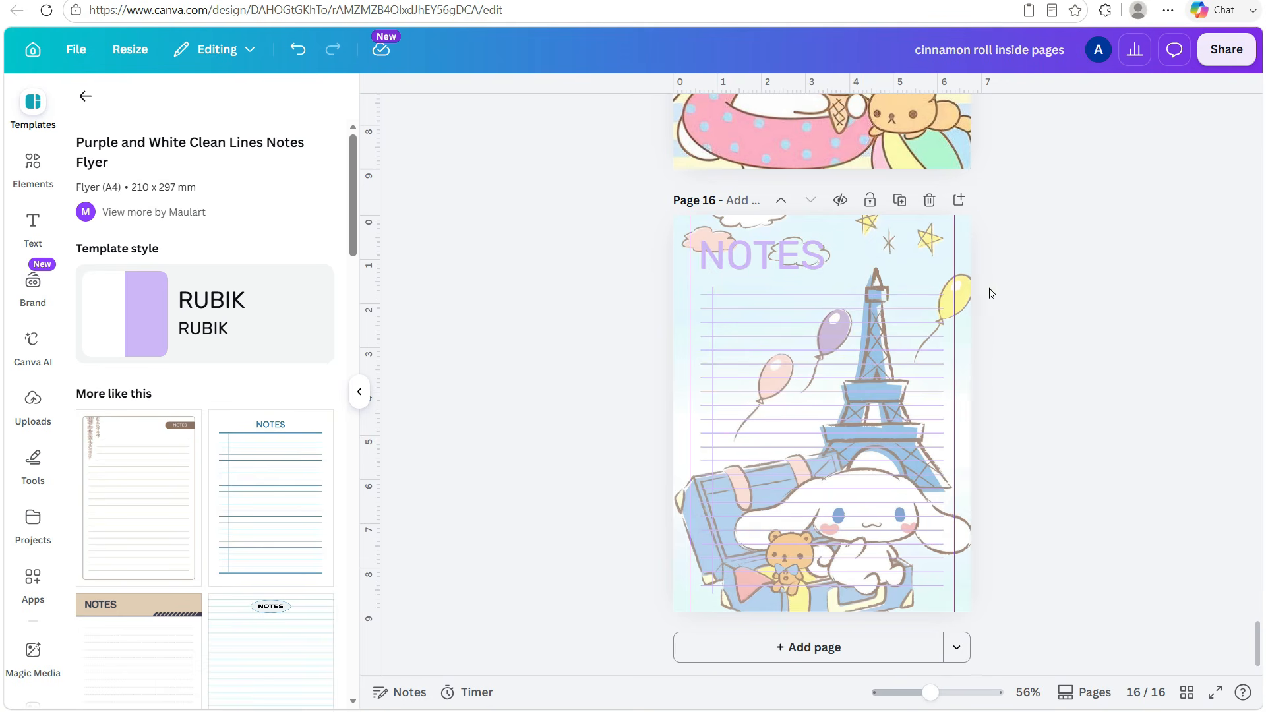
# Set the transparency of the page 16 background image to 19
pyautogui.click(916, 263)
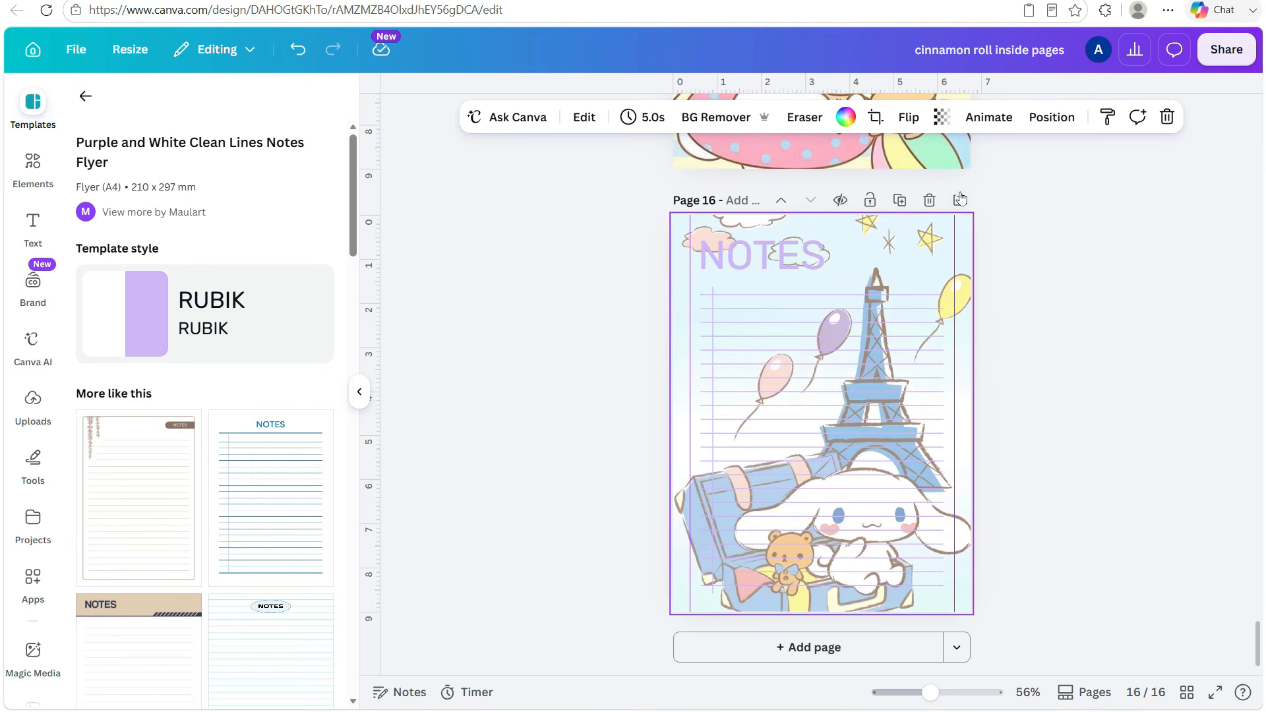
pyautogui.click(943, 116)
pyautogui.moveTo(974, 182); pyautogui.dragTo(934, 183)
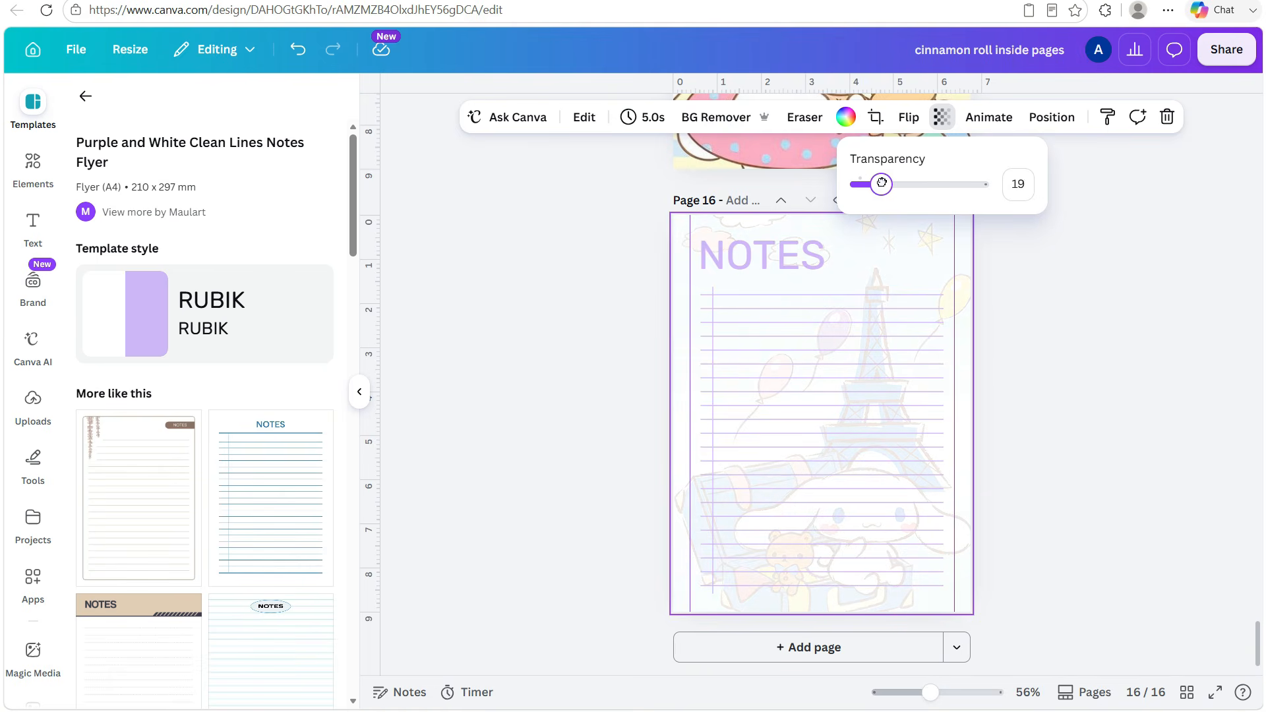
pyautogui.click(978, 305)
# Select the heading and lines on page 16 together and recolor the ruled lines to Azure #4c86ba
pyautogui.moveTo(622, 236); pyautogui.dragTo(999, 640)
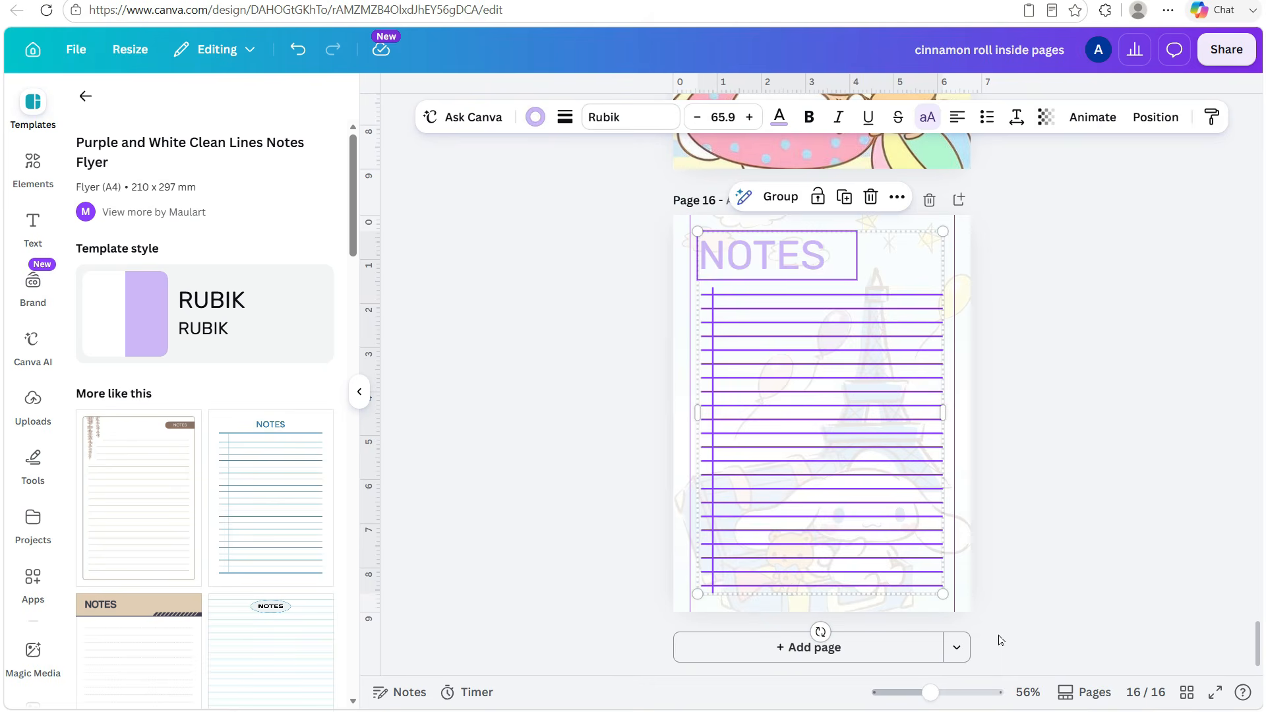
pyautogui.click(534, 119)
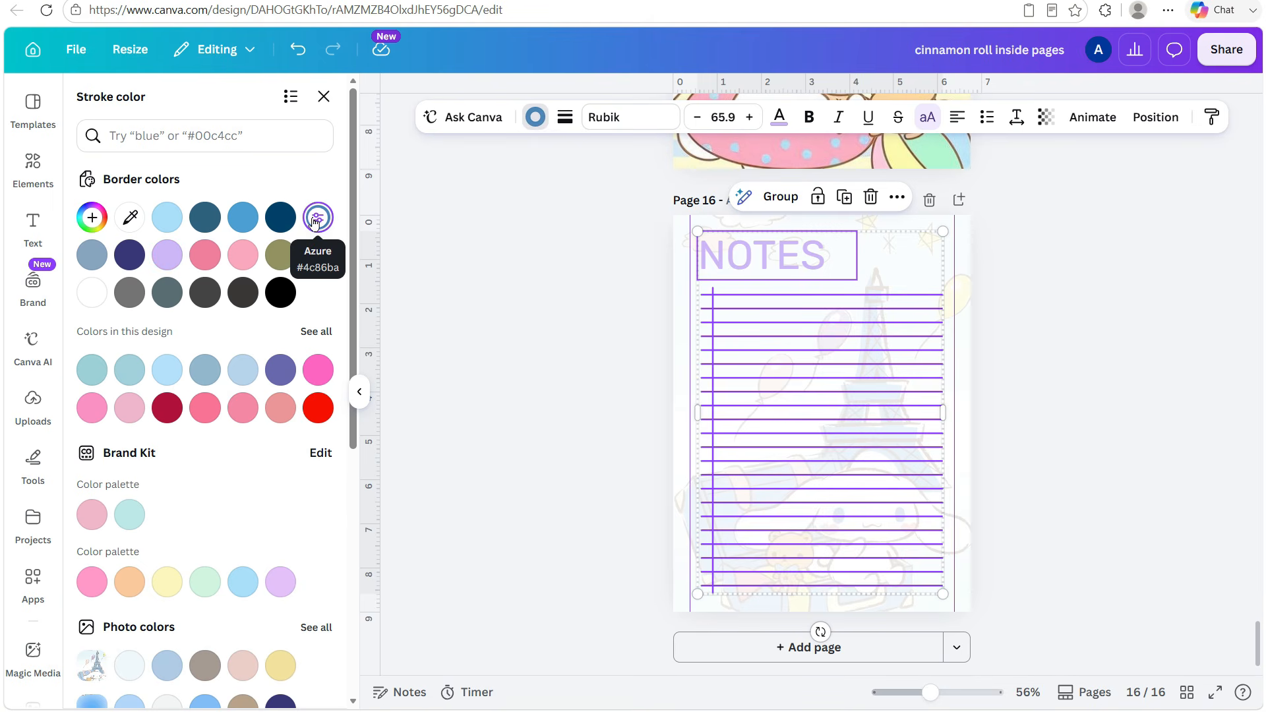
pyautogui.click(543, 124)
pyautogui.click(542, 123)
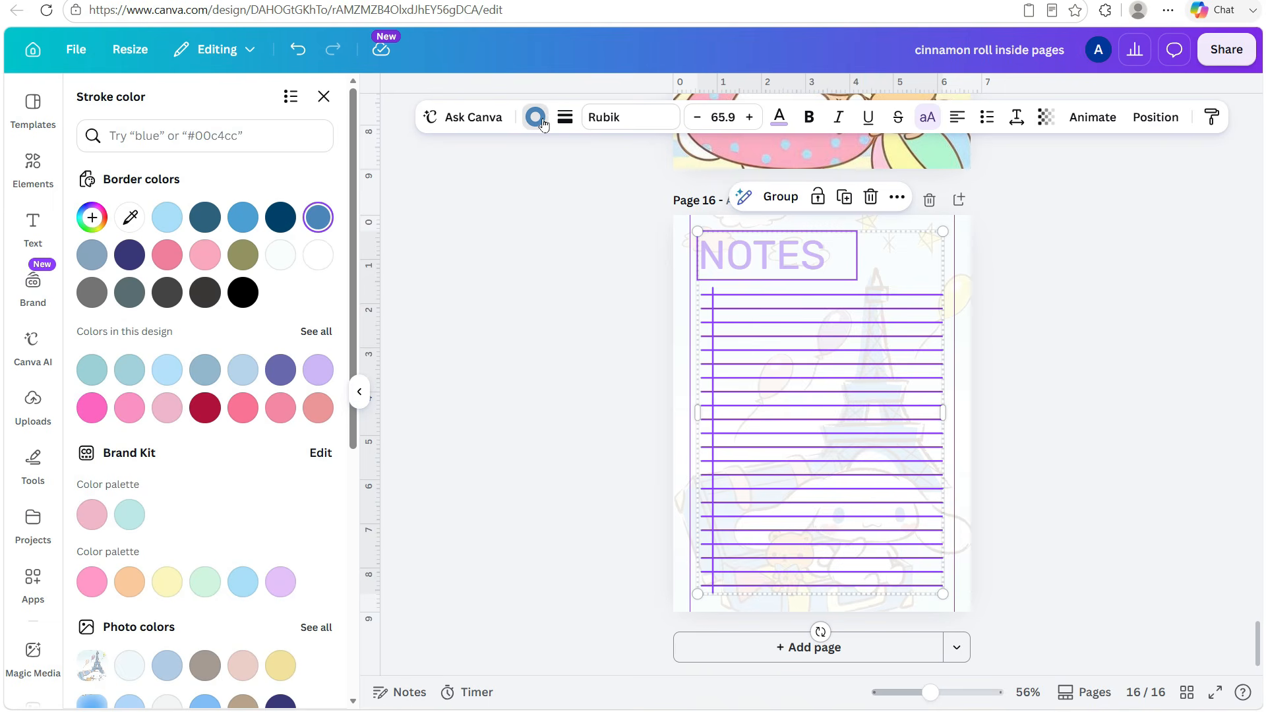
pyautogui.click(1079, 282)
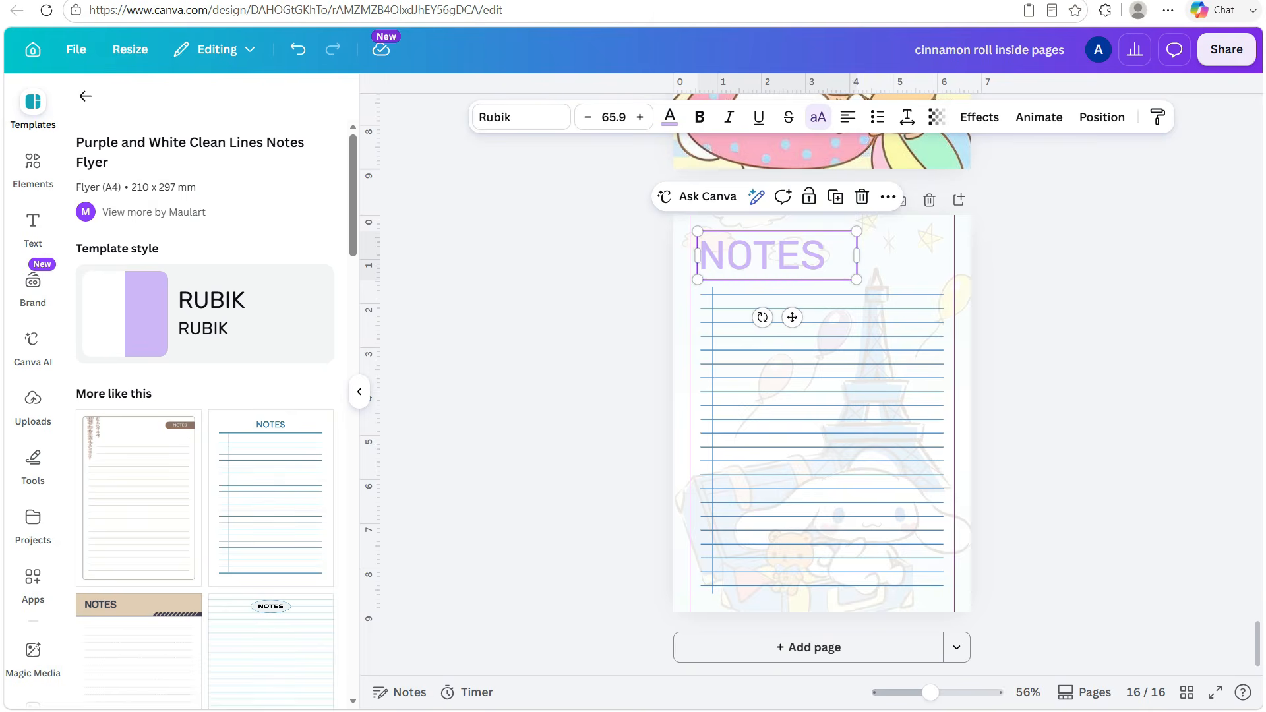
# Recolor the page 16 NOTES heading to the lines' azure blue and set its font to Monarda
pyautogui.click(670, 118)
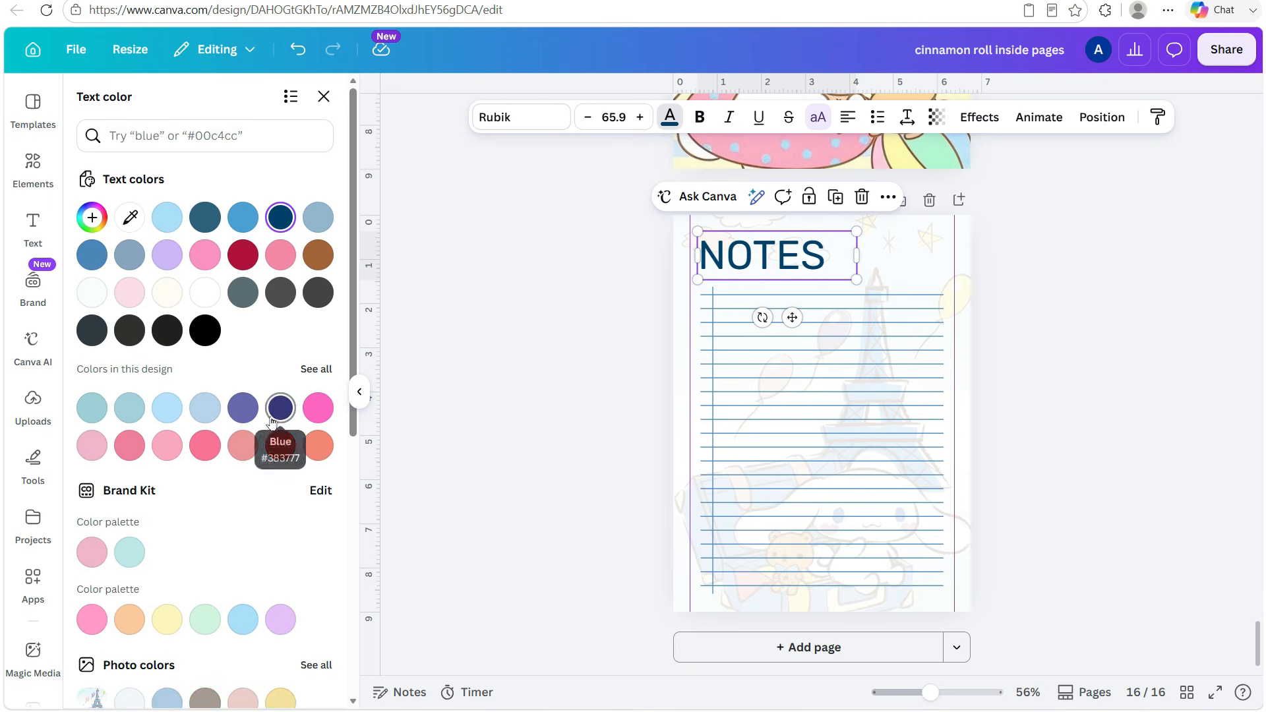
pyautogui.scroll(-5, 264, 415)
pyautogui.scroll(5, 197, 395)
pyautogui.click(92, 256)
pyautogui.click(521, 117)
pyautogui.scroll(-8, 261, 503)
pyautogui.click(165, 364)
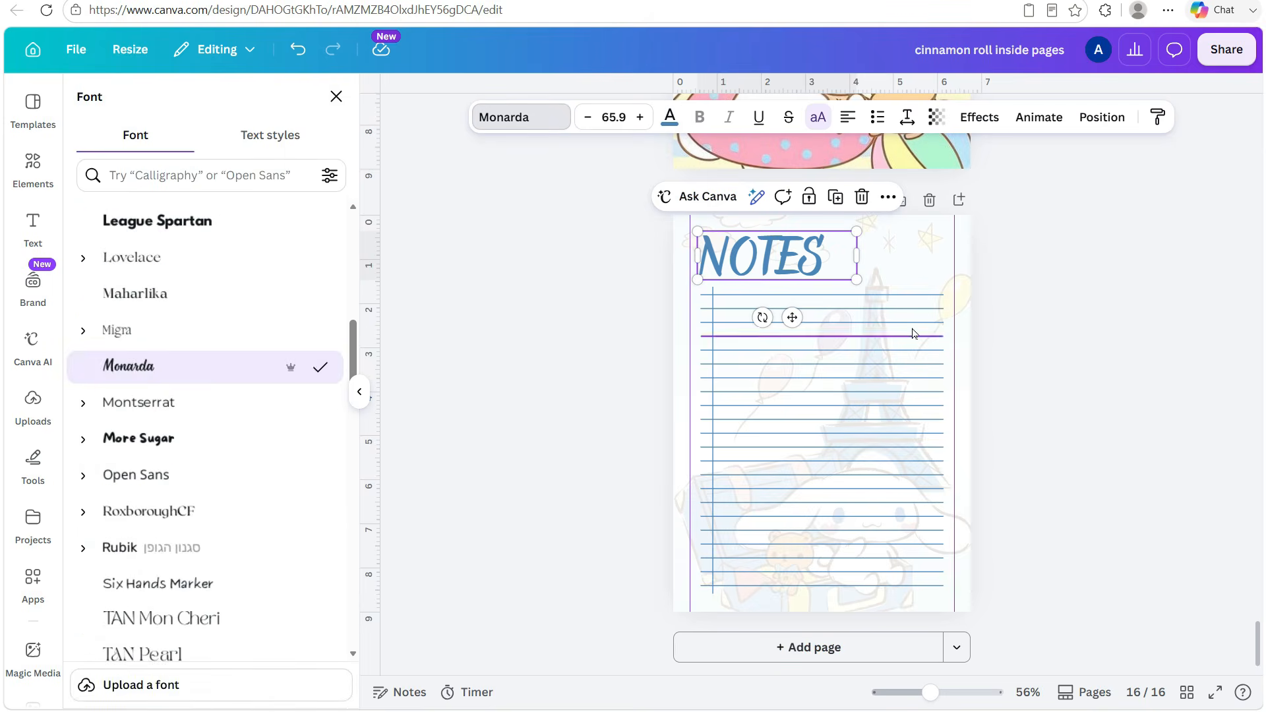
# Readjust the transparency of the Eiffel Tower background image on page 16
pyautogui.click(824, 429)
pyautogui.click(941, 117)
pyautogui.press('Escape')
pyautogui.press('Escape')
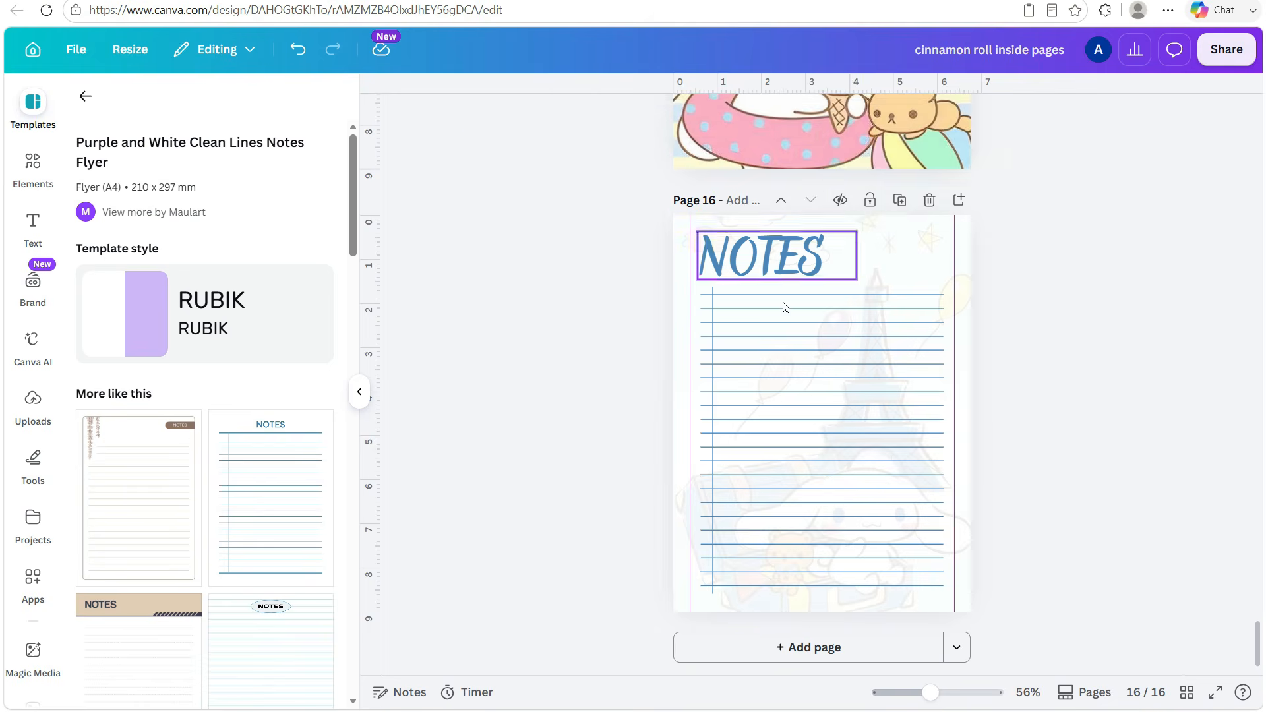
# Try the Brittany and Yesteryear fonts on the page 16 NOTES heading
pyautogui.click(758, 256)
pyautogui.scroll(-5, 262, 467)
pyautogui.click(127, 469)
pyautogui.scroll(-8, 170, 475)
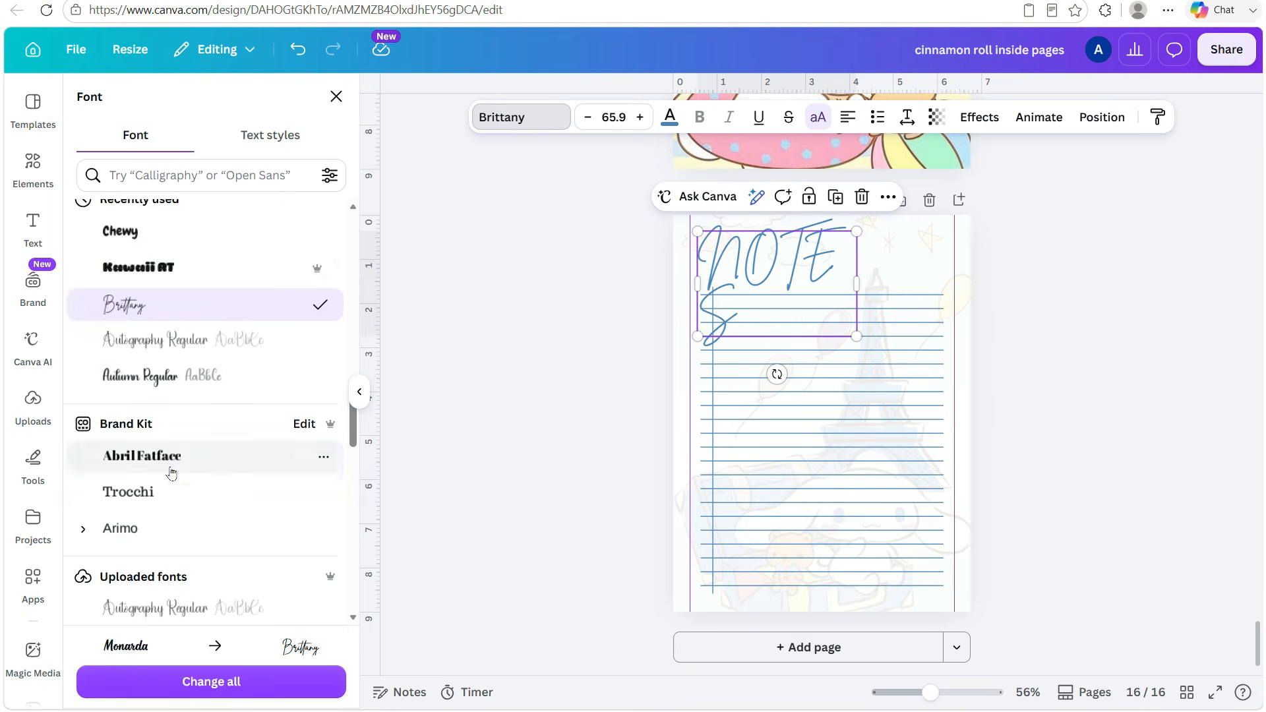
pyautogui.click(188, 435)
pyautogui.scroll(-3, 184, 432)
pyautogui.scroll(10, 264, 396)
pyautogui.click(204, 483)
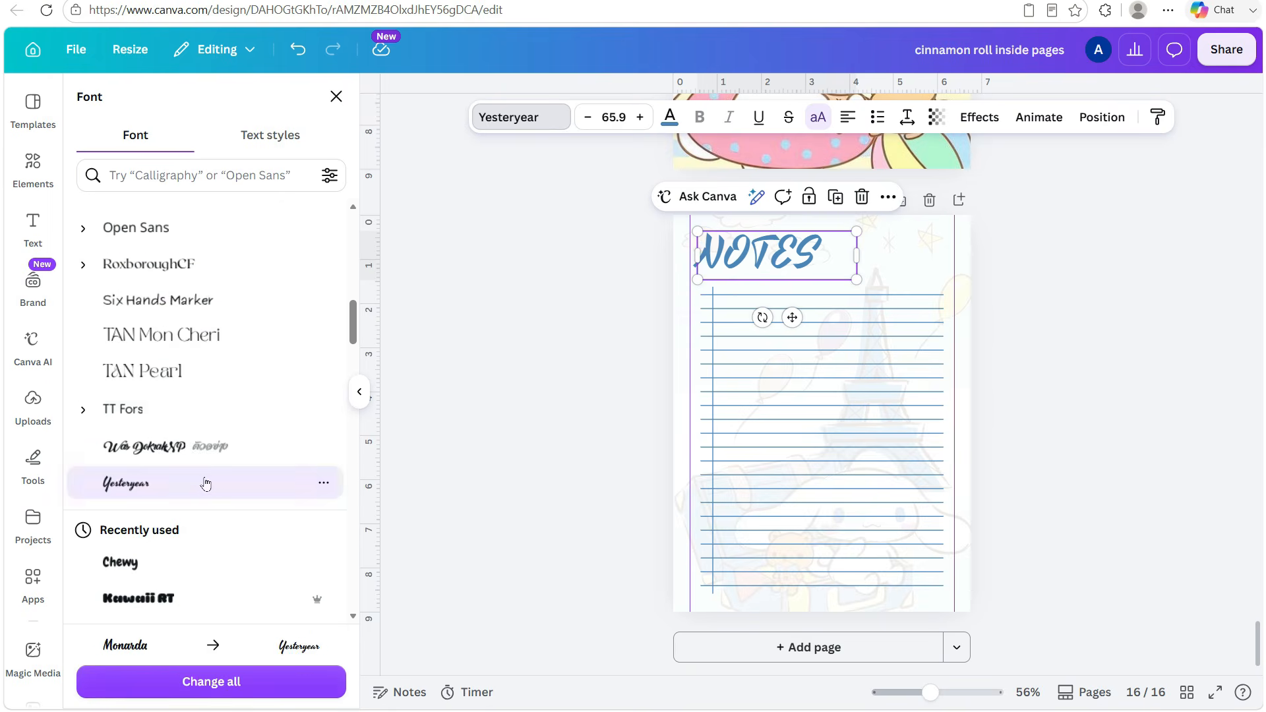
# Set the font of the page 16 NOTES heading to Bangbang
pyautogui.scroll(10, 212, 483)
pyautogui.click(121, 364)
pyautogui.click(524, 129)
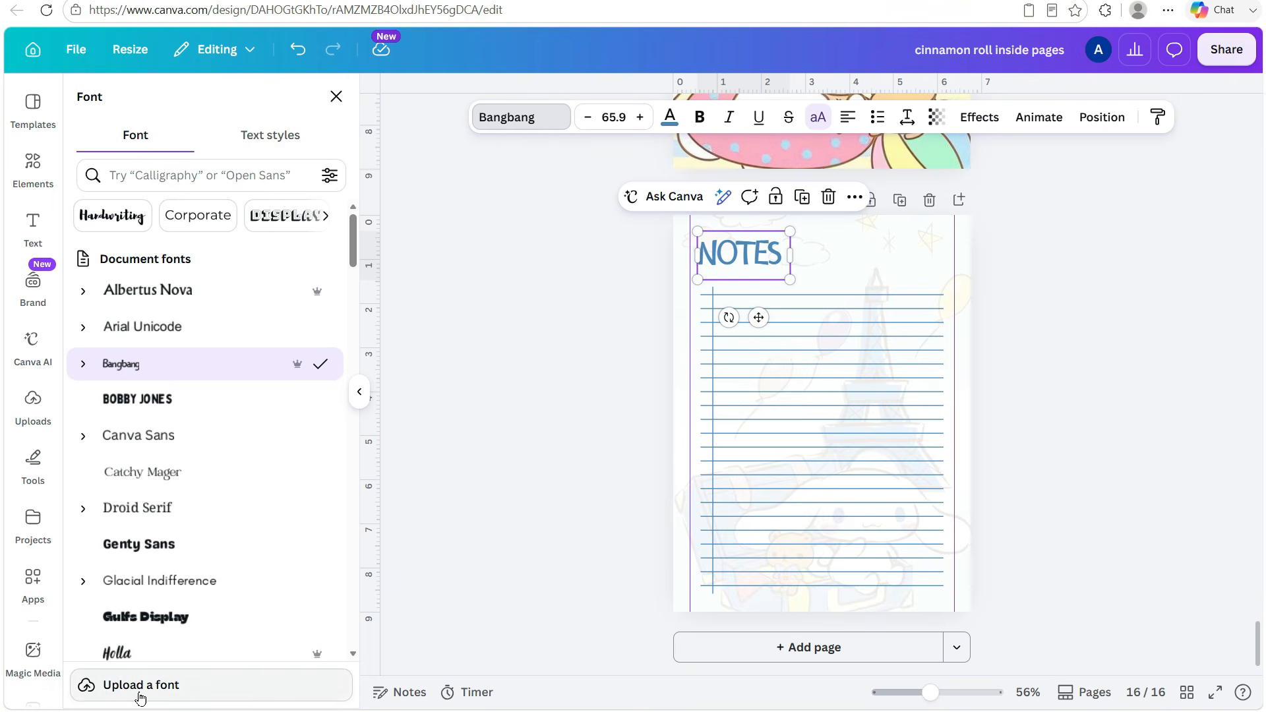
pyautogui.click(1161, 412)
# Add page 17 and apply the Purple and White Floral Hand-Drawn Stationery Flyer template to it
pyautogui.click(836, 645)
pyautogui.scroll(-10, 310, 593)
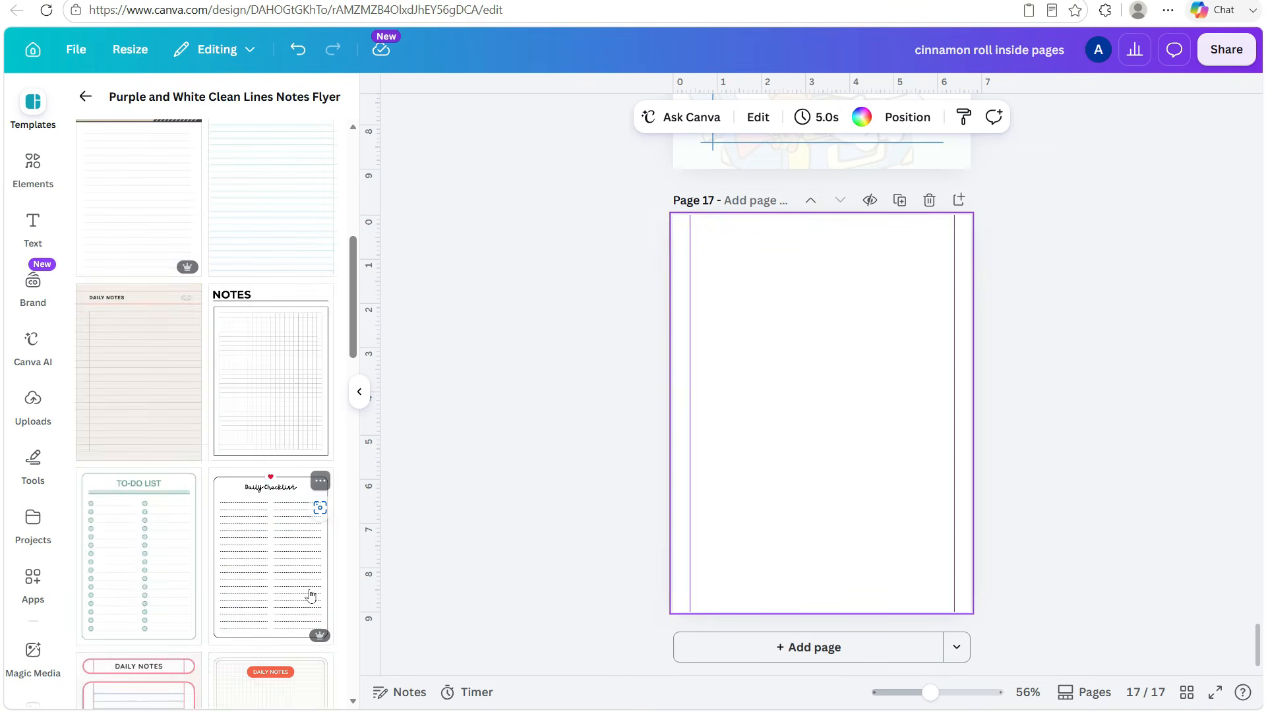
pyautogui.scroll(-2, 269, 434)
pyautogui.click(141, 422)
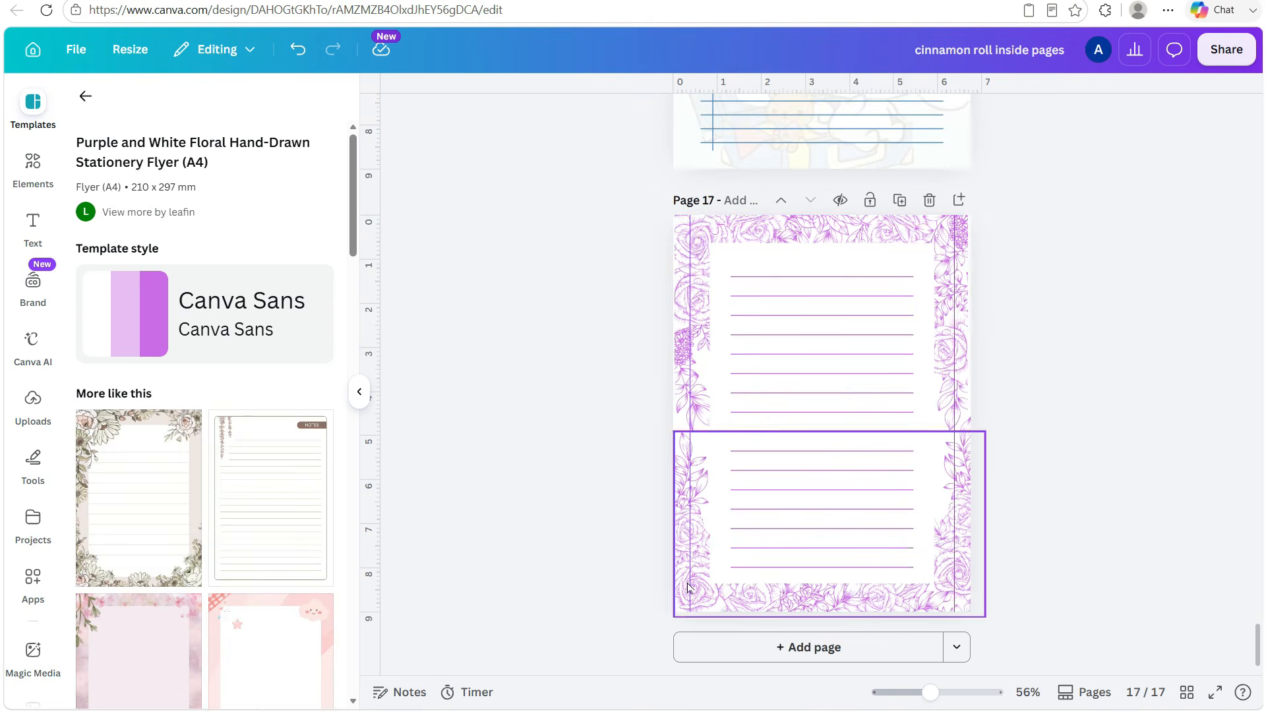
# Find the Cinnamoroll teacup wallpaper on Pinterest and make it page 17's background in Canva, replacing the floral border
pyautogui.hotkey('alt', 'Tab')
pyautogui.scroll(-20, 890, 542)
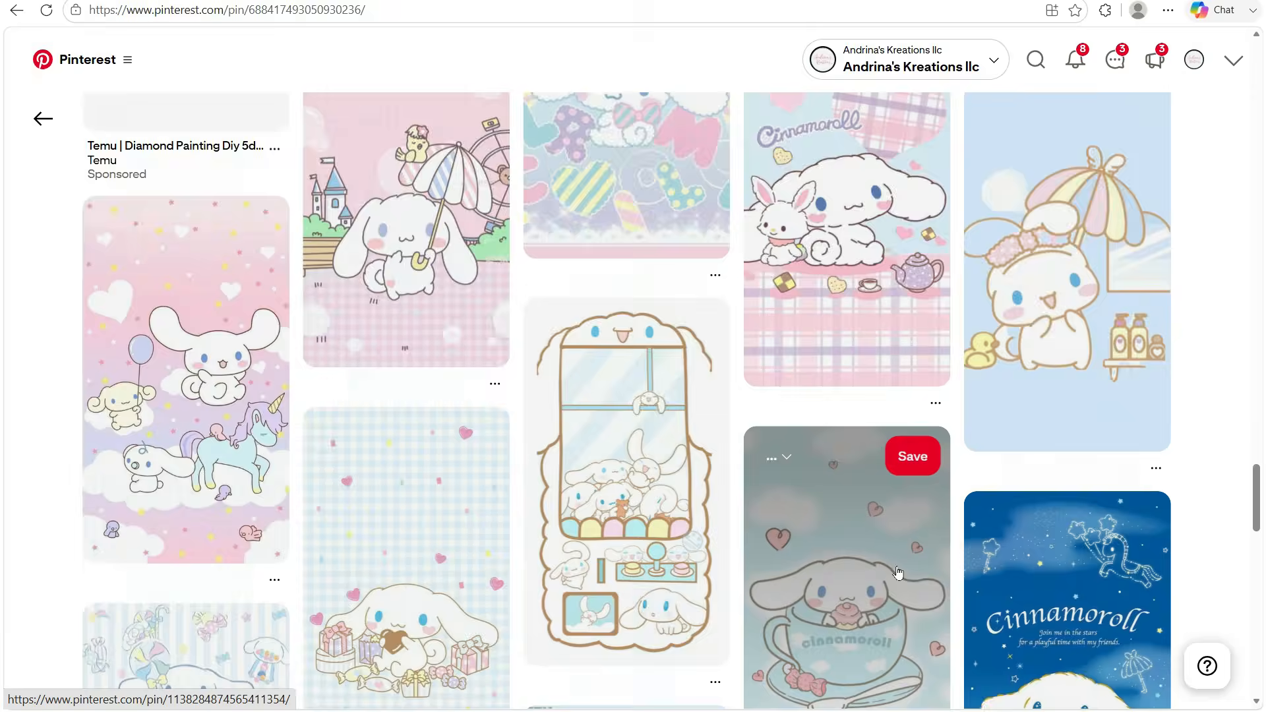
pyautogui.click(898, 571)
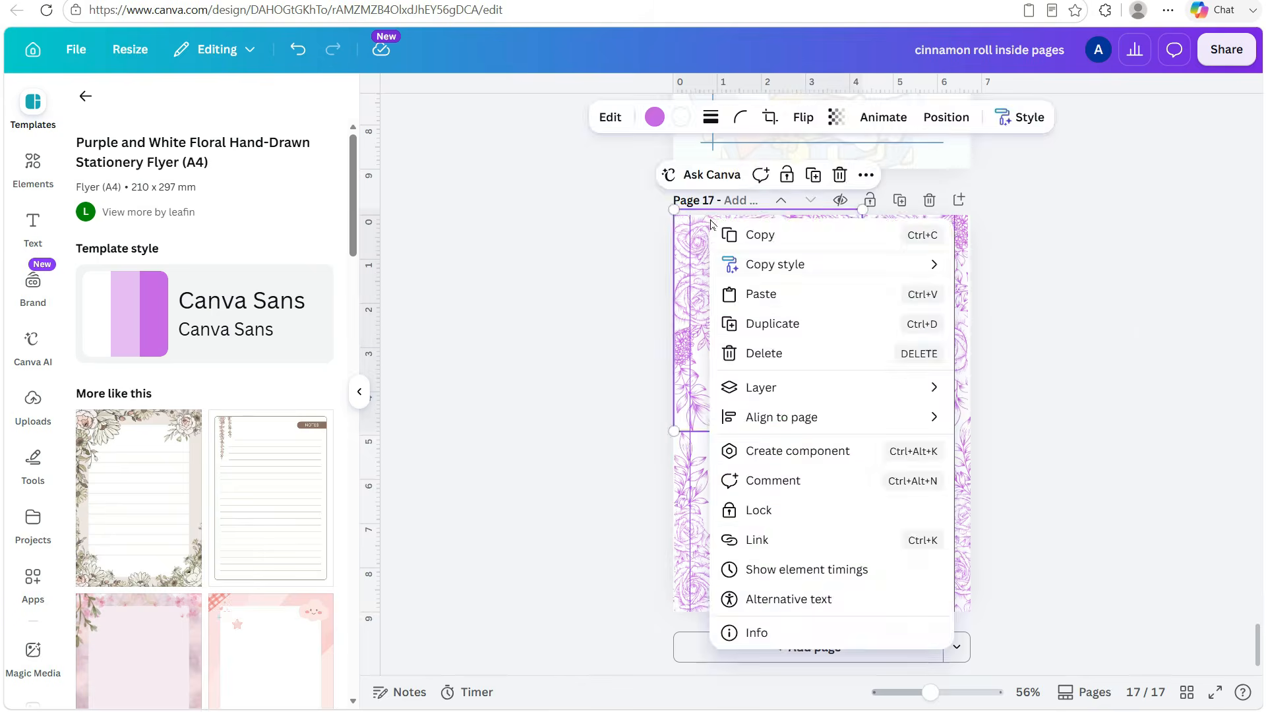
pyautogui.click(988, 667)
# Select the white panel behind the lines on page 17 and make it semi-transparent so the teacup shows through
pyautogui.click(947, 116)
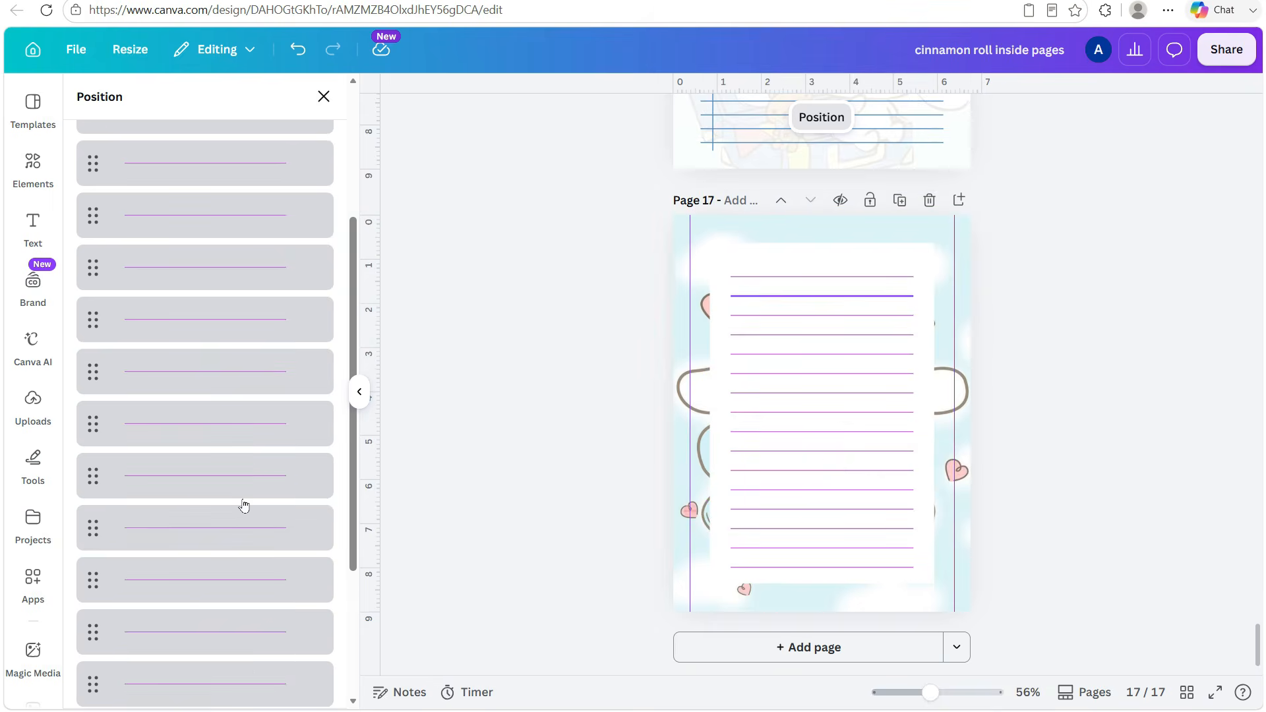
pyautogui.click(1027, 505)
pyautogui.click(923, 422)
pyautogui.click(827, 117)
pyautogui.moveTo(873, 185)
pyautogui.mouseDown()
pyautogui.moveTo(828, 185)
pyautogui.moveTo(850, 185)
pyautogui.mouseUp()
# Enlarge the white panel and its ruled lines on page 17 to fill the page's full height
pyautogui.click(647, 237)
pyautogui.moveTo(647, 238); pyautogui.dragTo(923, 567)
pyautogui.moveTo(935, 583); pyautogui.dragTo(977, 648)
pyautogui.moveTo(892, 584); pyautogui.dragTo(870, 552)
pyautogui.click(1035, 545)
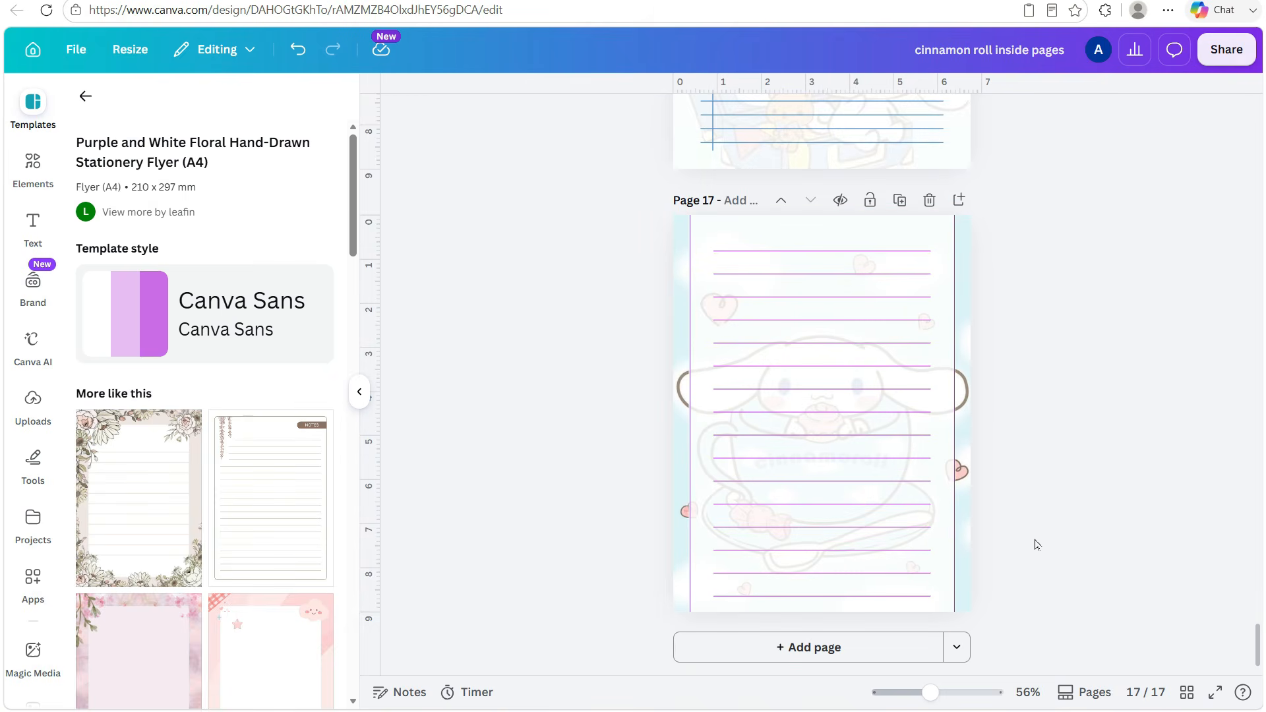
# Select all the ruled lines on page 17 and recolor them dark blue
pyautogui.moveTo(660, 229); pyautogui.dragTo(989, 602)
pyautogui.keyDown('shift'); pyautogui.click(943, 575); pyautogui.keyUp('shift')
pyautogui.click(701, 116)
pyautogui.click(279, 218)
pyautogui.click(567, 264)
# Copy the NOTES heading from page 16 and place it centered above the lines on page 17
pyautogui.scroll(6, 738, 264)
pyautogui.click(757, 226)
pyautogui.hotkey('ctrl', 'c')
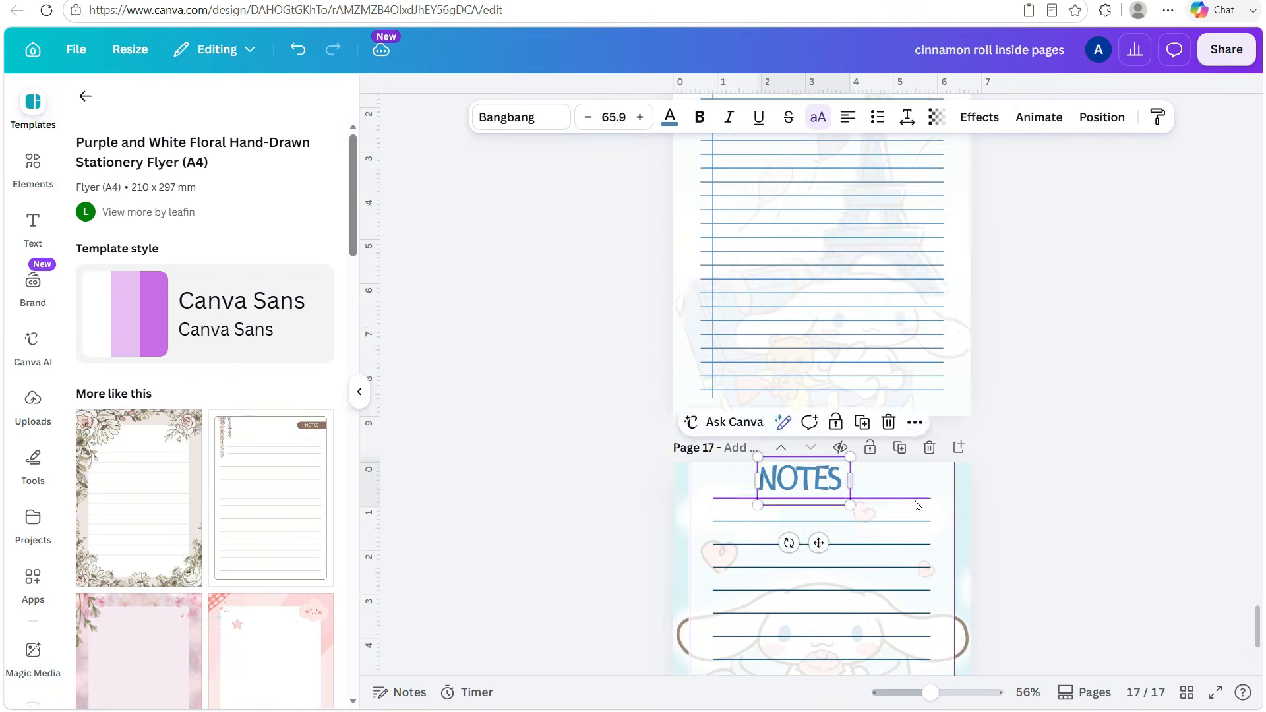
# Set the page 17 NOTES heading's font to Bobby Jones and remove the two uppermost ruled lines beneath it
pyautogui.scroll(-3, 915, 506)
pyautogui.click(521, 117)
pyautogui.click(136, 398)
pyautogui.click(850, 323)
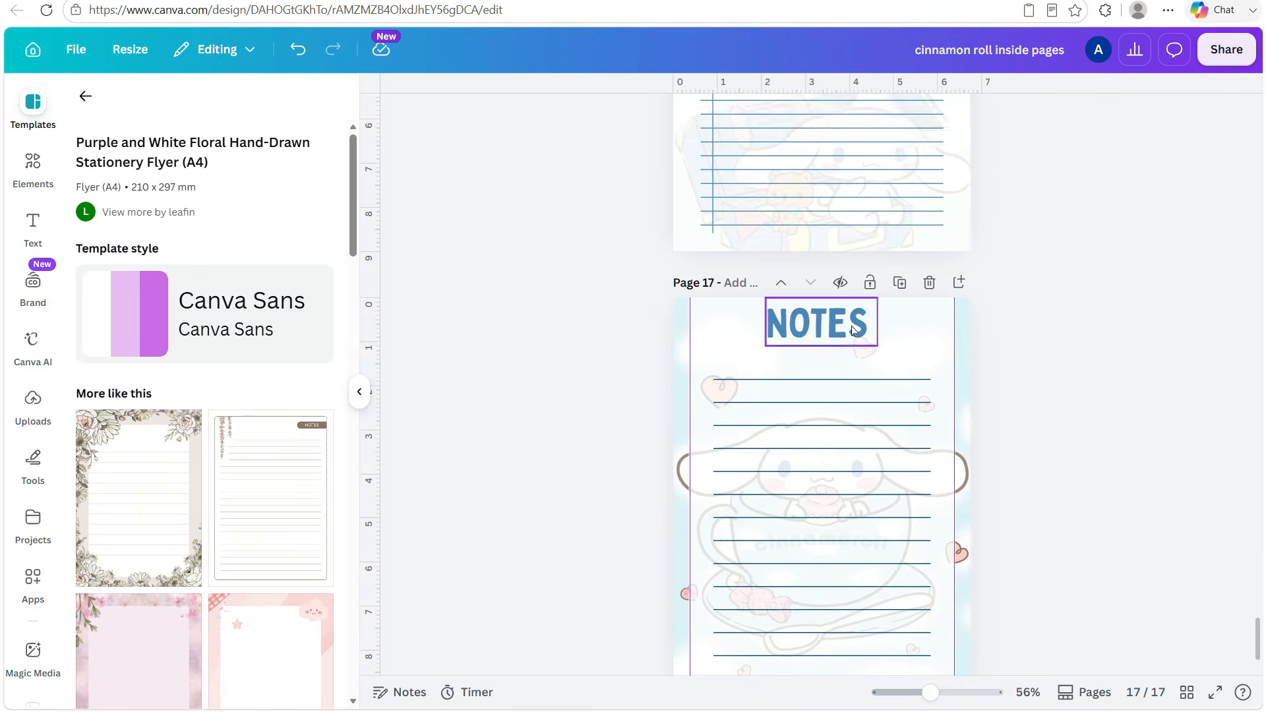
# Change the text color of the page 17 NOTES heading and apply a text effect to it
pyautogui.click(818, 240)
pyautogui.click(669, 117)
pyautogui.scroll(-4, 269, 493)
pyautogui.click(242, 501)
pyautogui.click(979, 117)
pyautogui.click(293, 290)
pyautogui.click(1053, 278)
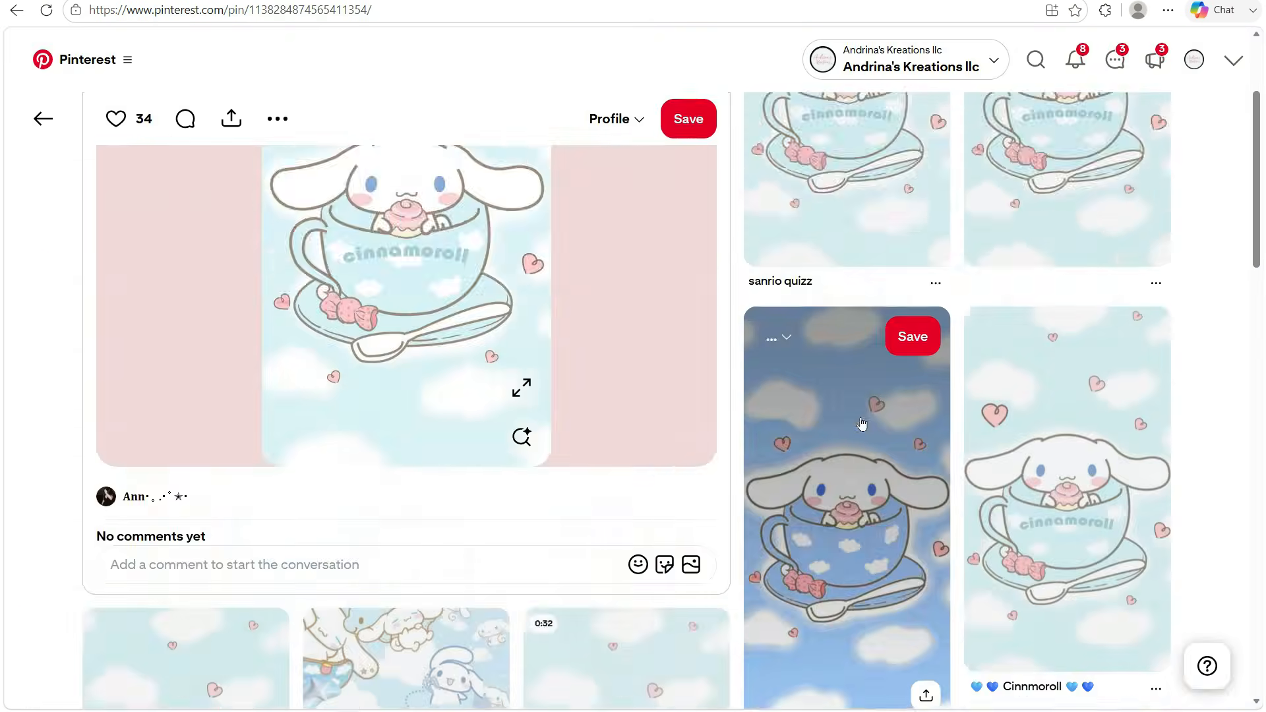
# Browse the Cinnamoroll wallpapers on Pinterest and copy the pastel one with Cinnamoroll and heart balloons
pyautogui.scroll(-15, 923, 528)
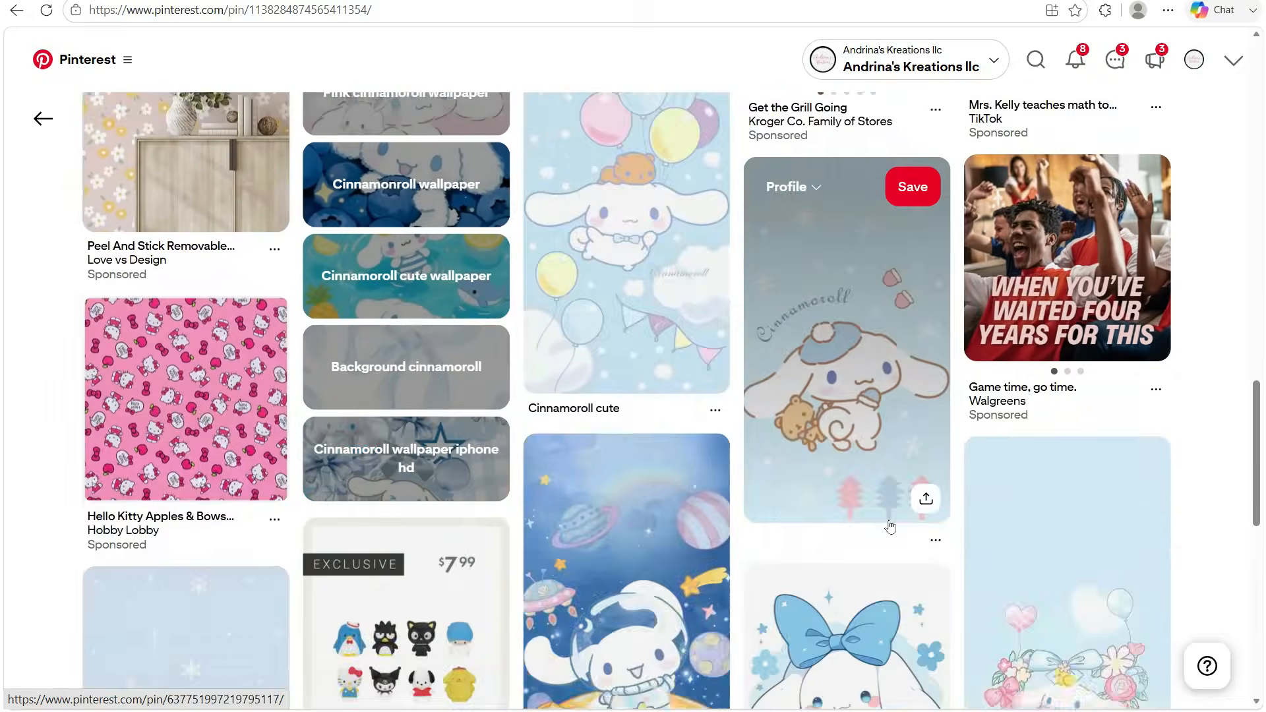
pyautogui.scroll(-15, 979, 542)
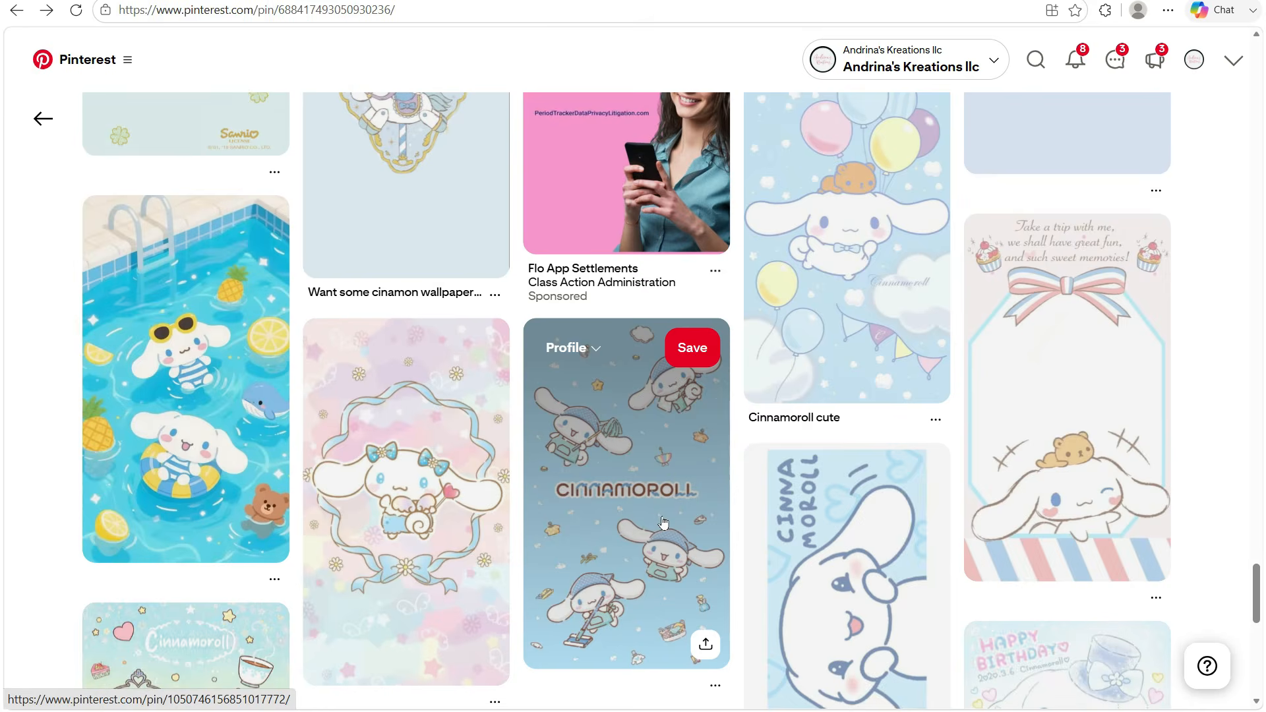
pyautogui.scroll(-10, 740, 583)
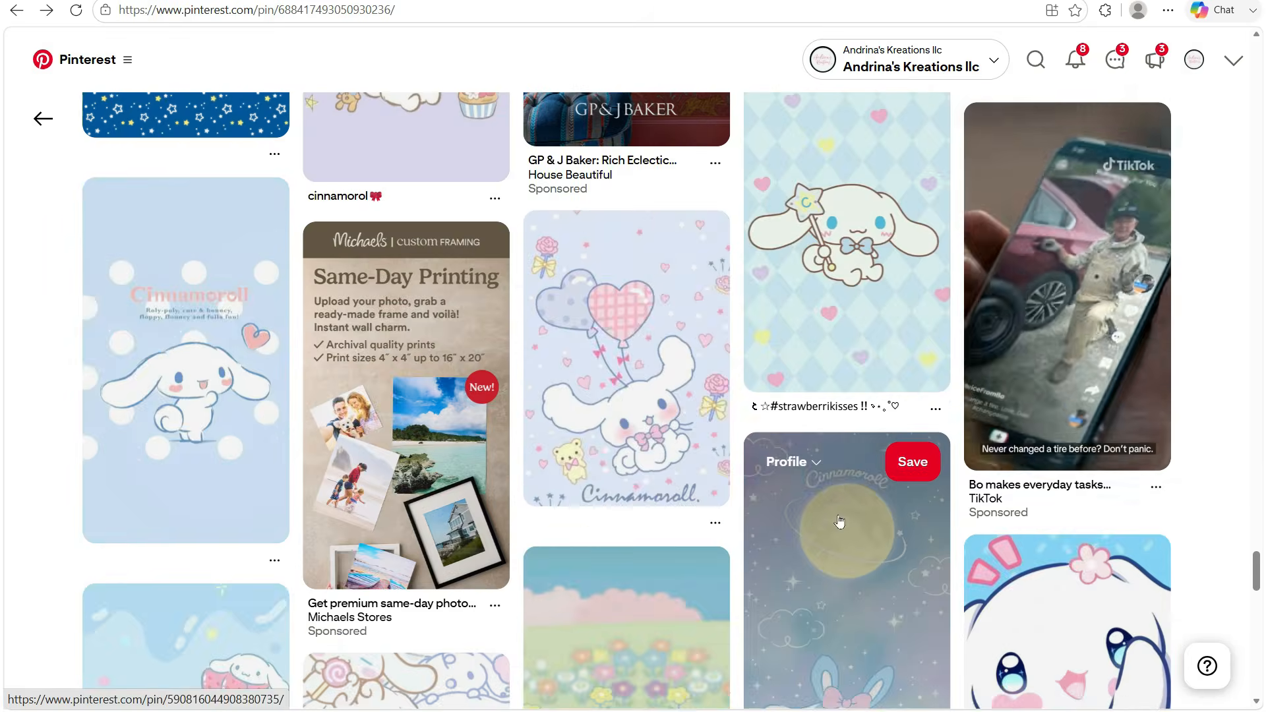
pyautogui.click(805, 585)
# Paste the heart-balloon Cinnamoroll wallpaper onto blank page 18 in Canva and set it as the page background
pyautogui.scroll(-20, 394, 298)
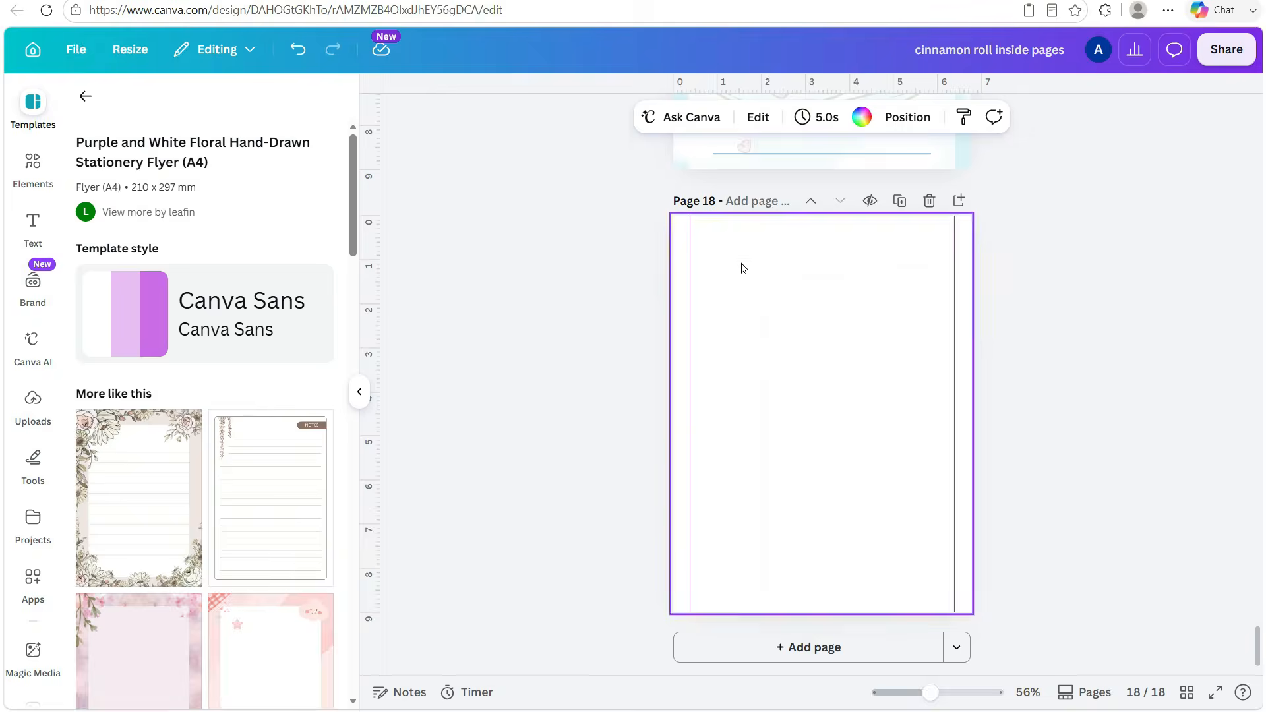
pyautogui.hotkey('ctrl', 'v')
pyautogui.click(919, 247)
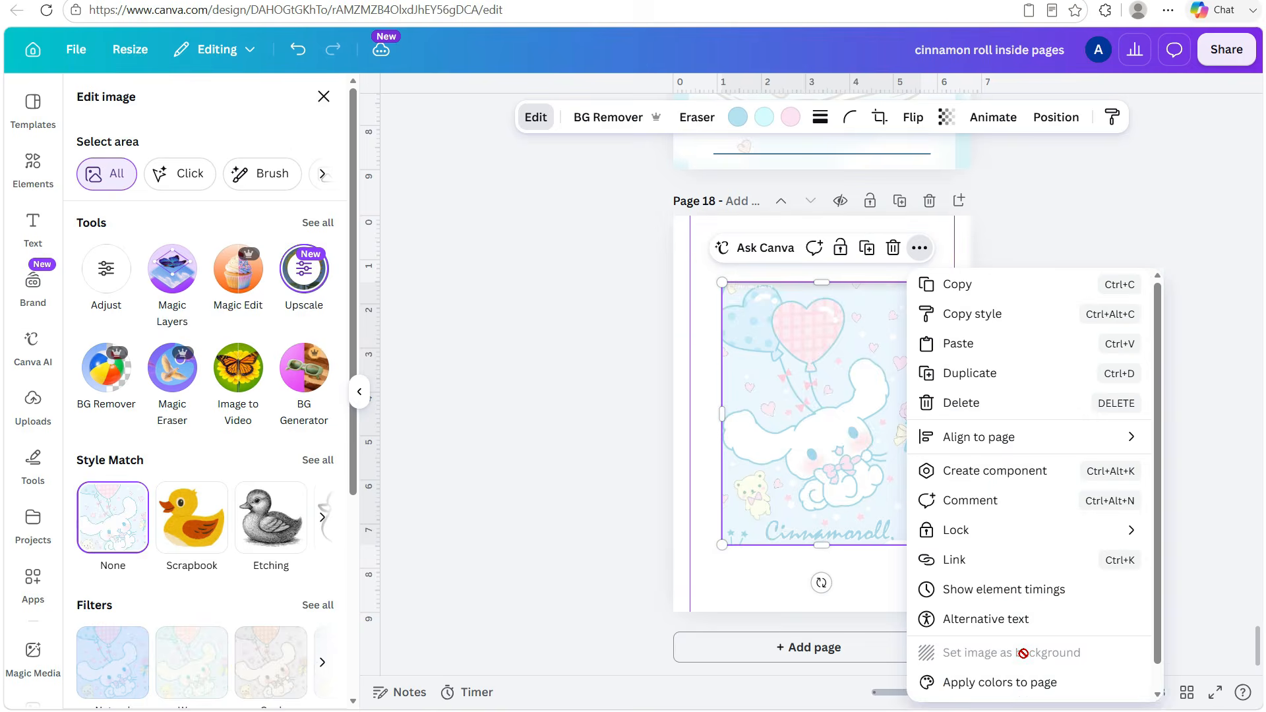
pyautogui.click(1017, 655)
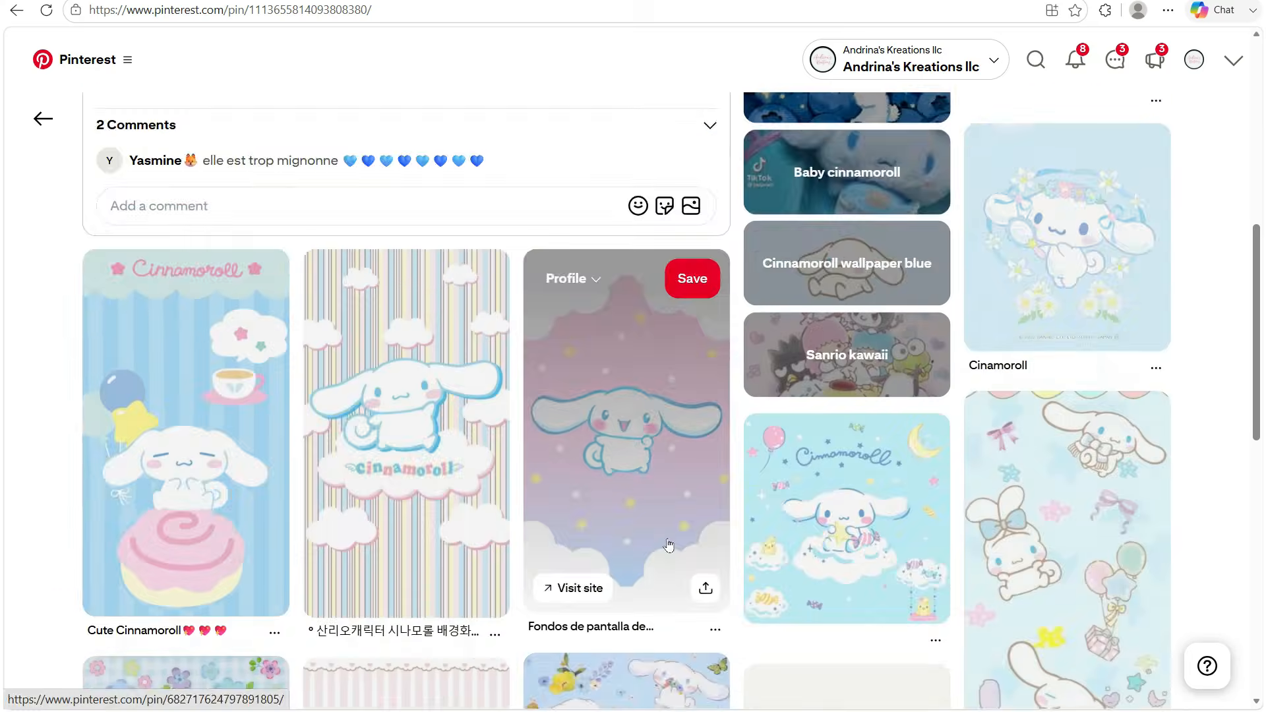
# Find the "Cinnamoroll Coloring Sheet Free Printable" pin on Pinterest and copy its bedtime image
pyautogui.scroll(-15, 669, 544)
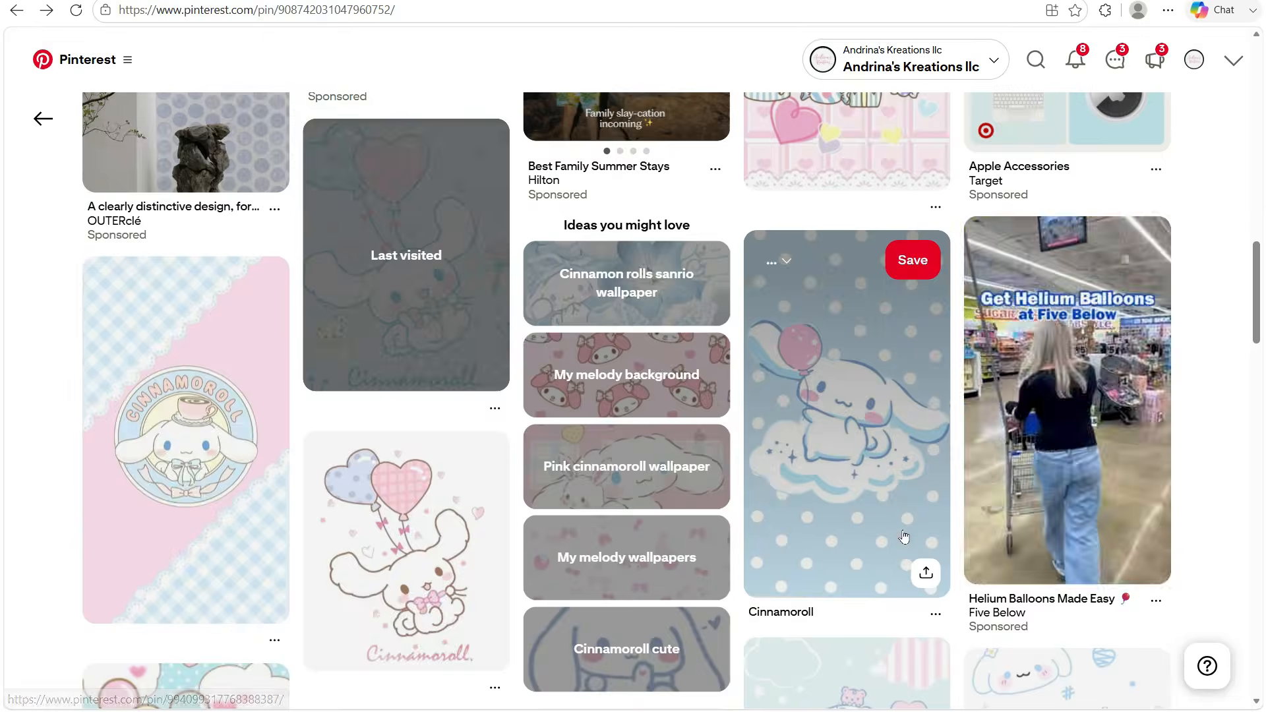
pyautogui.click(184, 453)
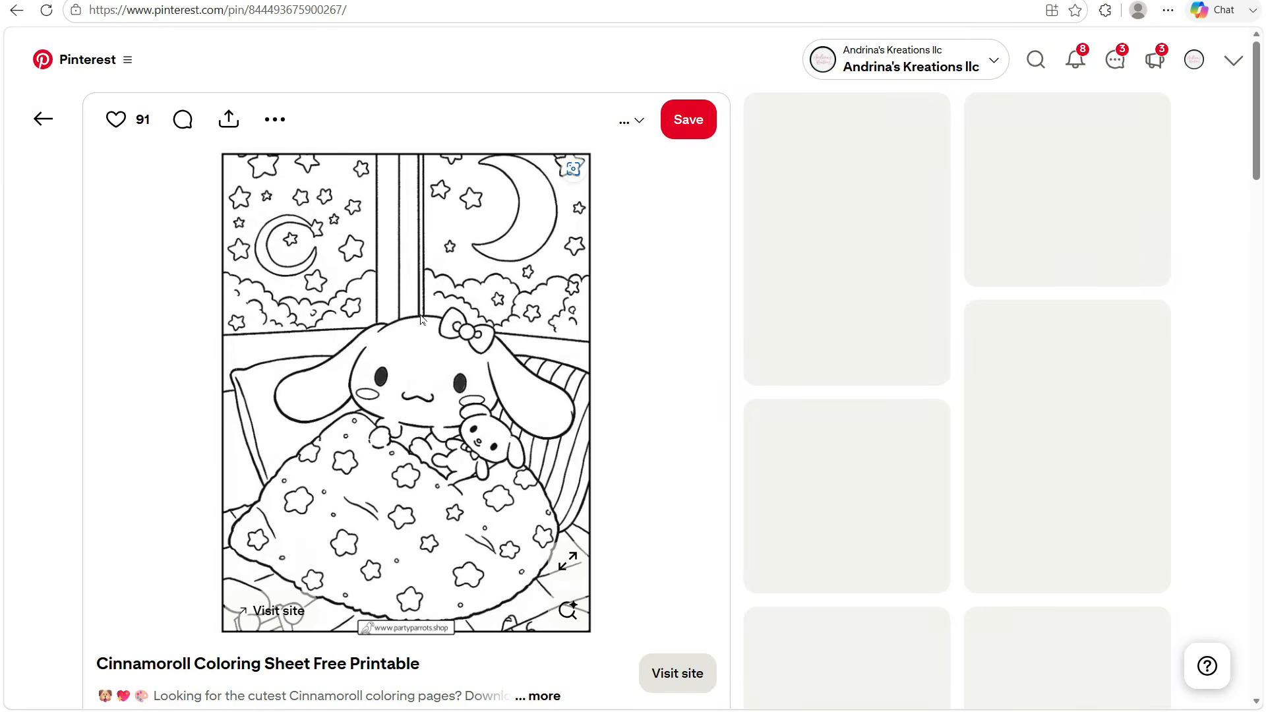
pyautogui.rightClick(420, 320)
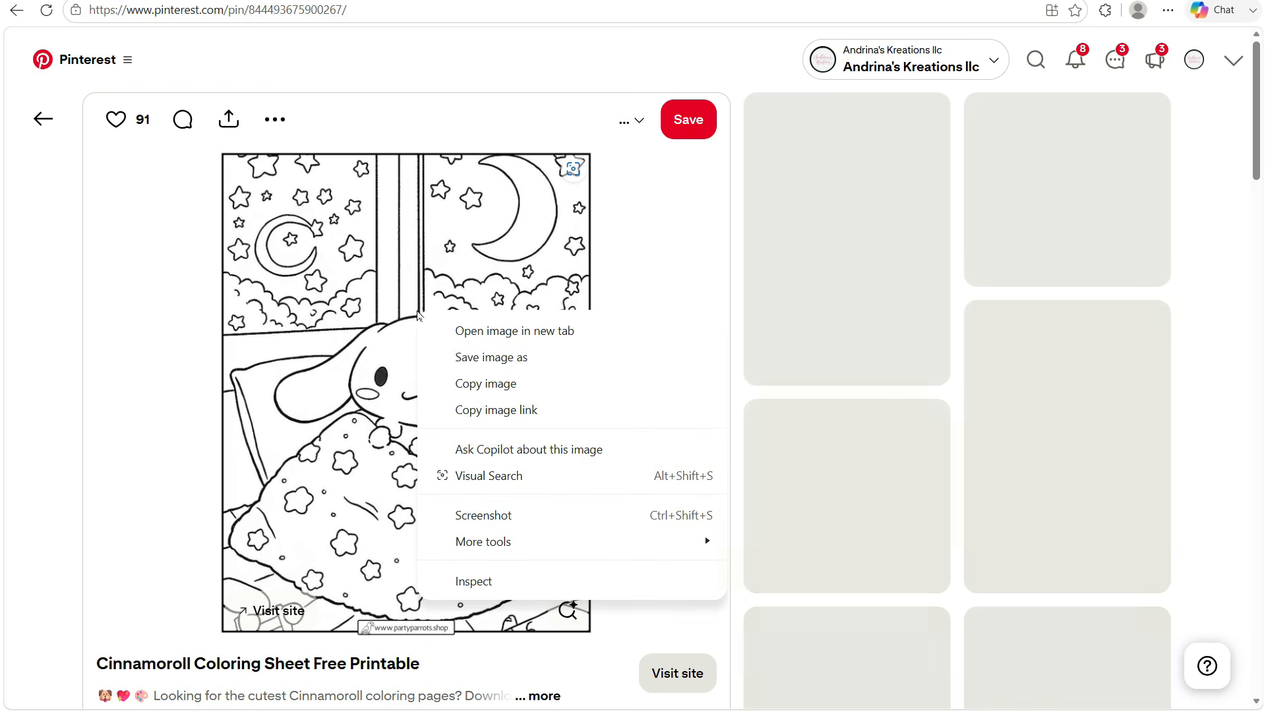
pyautogui.click(502, 385)
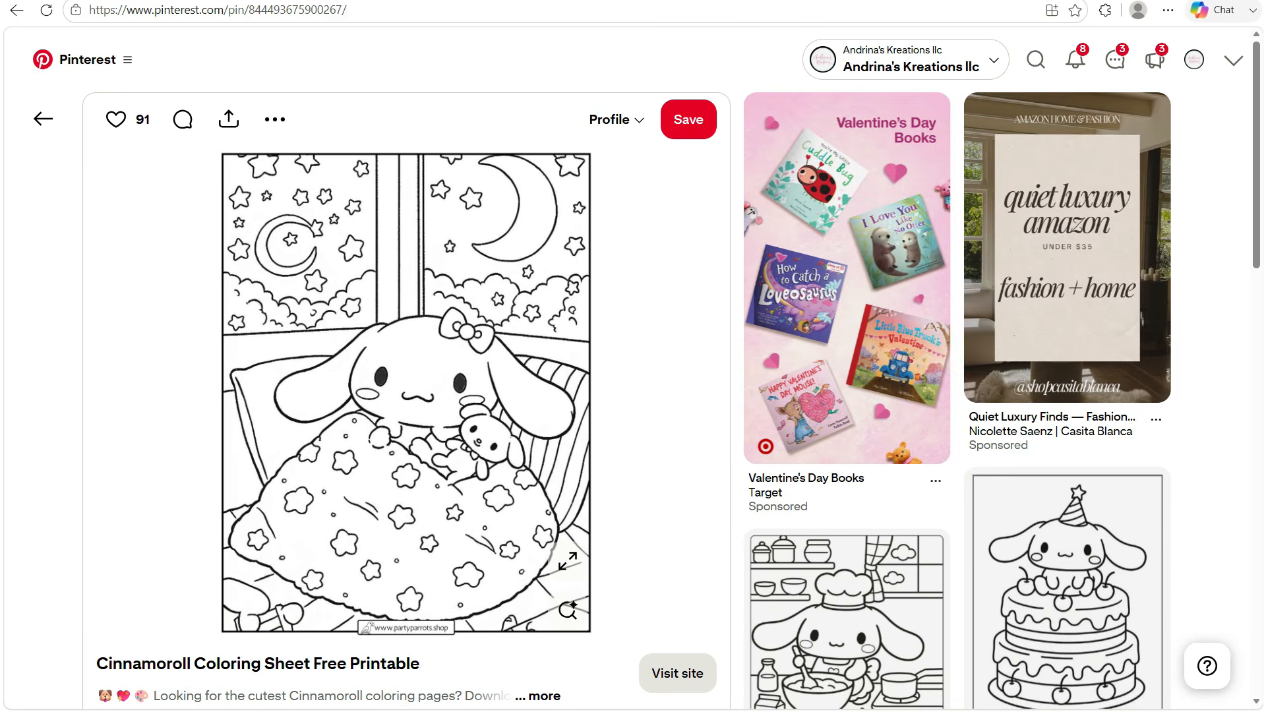
pyautogui.hotkey('alt', 'Tab')
# Paste the bedtime coloring sheet onto page 20, set it as the background, and crop out the website mark along its lower edge
pyautogui.rightClick(599, 316)
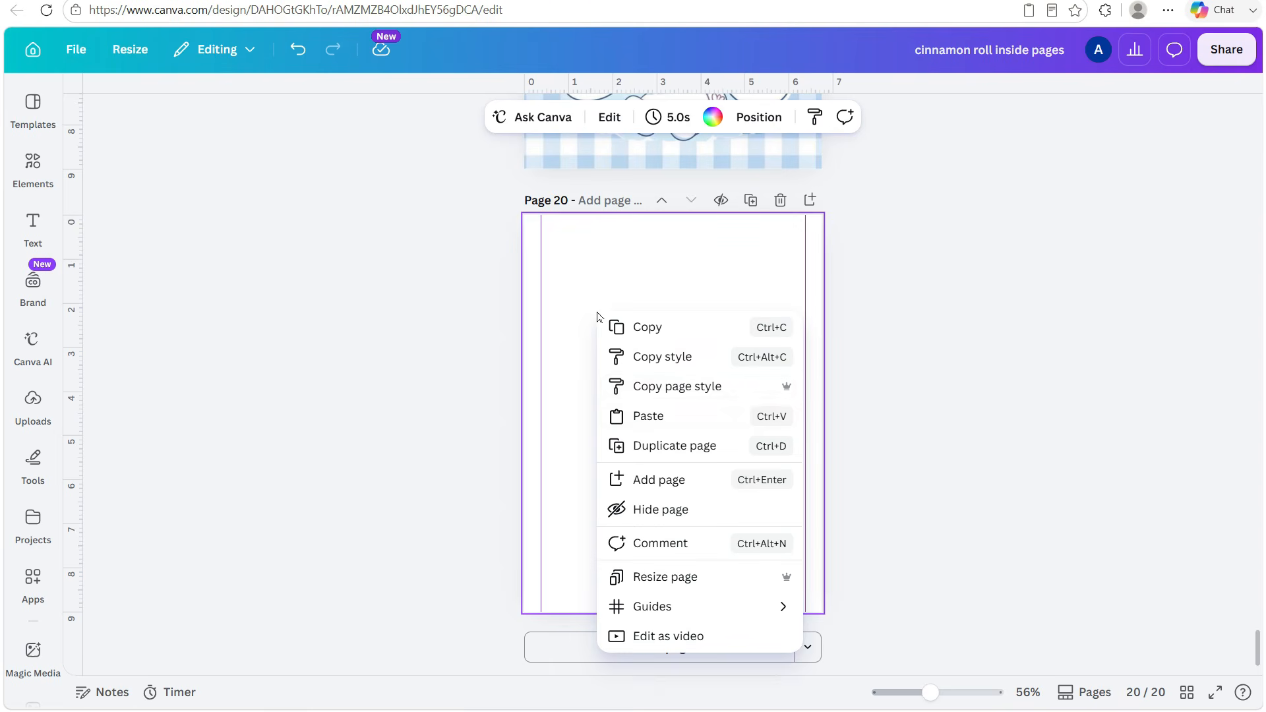
pyautogui.click(645, 416)
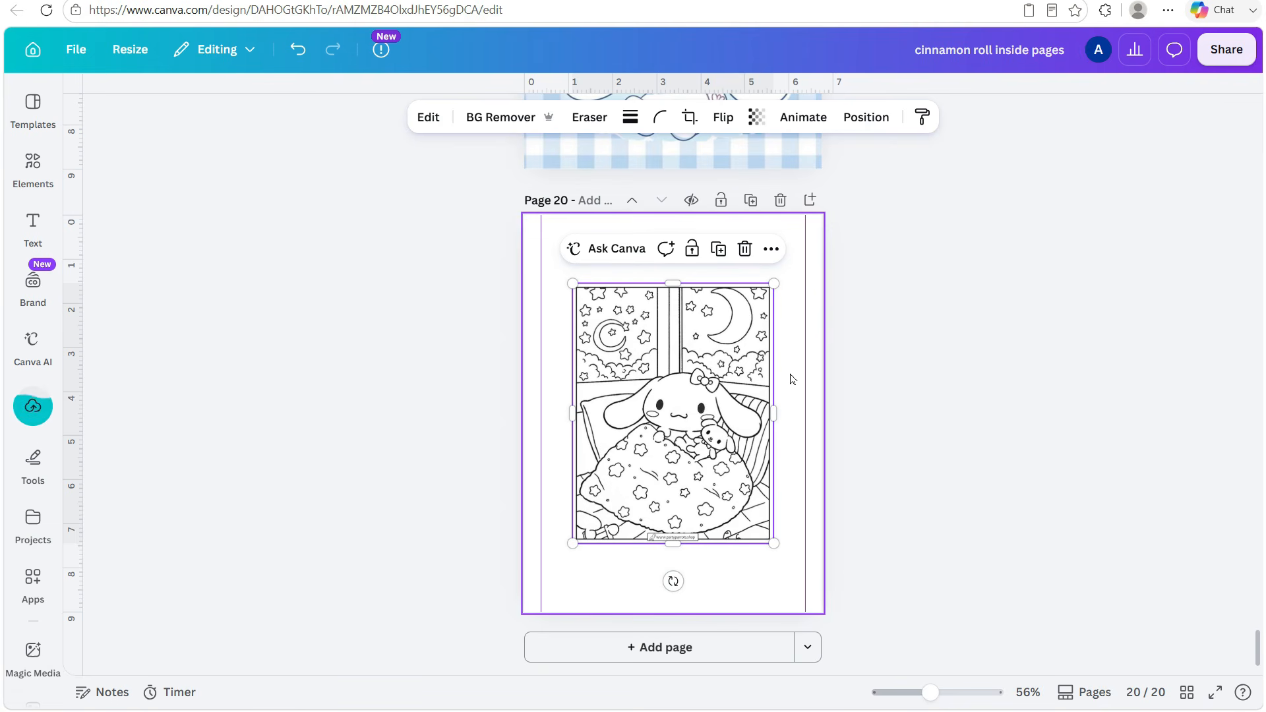
pyautogui.click(768, 250)
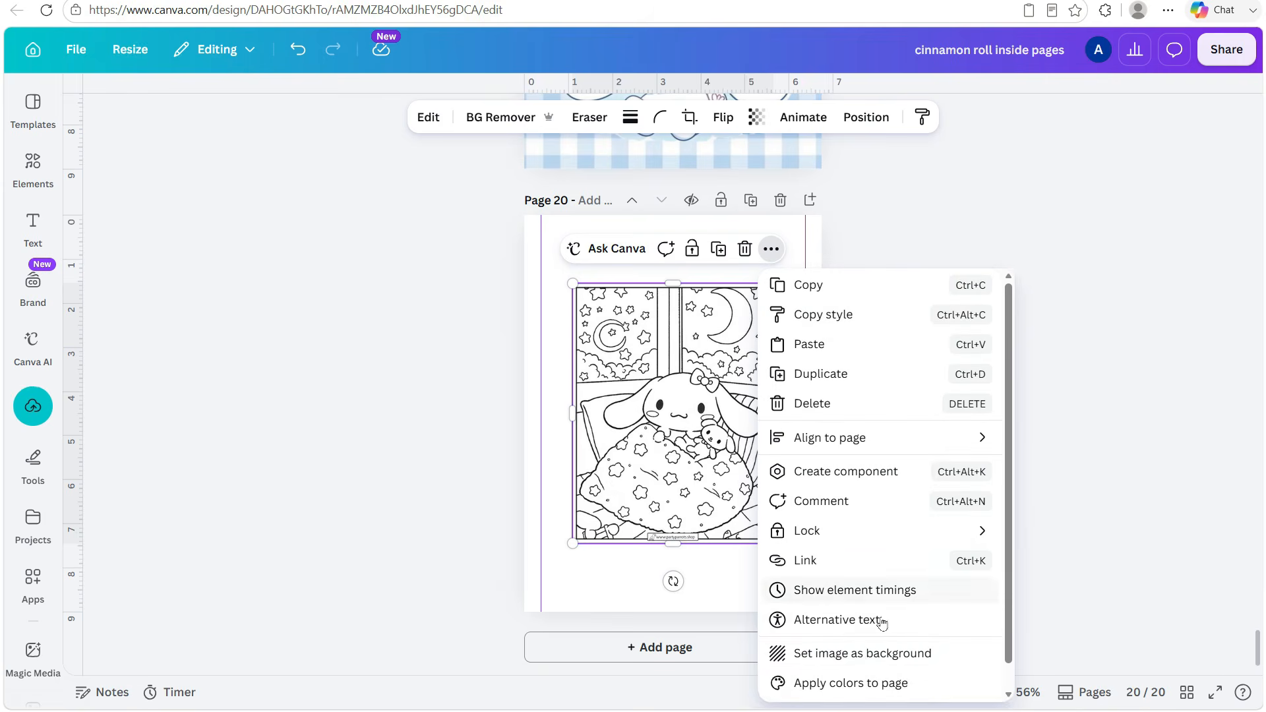
pyautogui.click(860, 653)
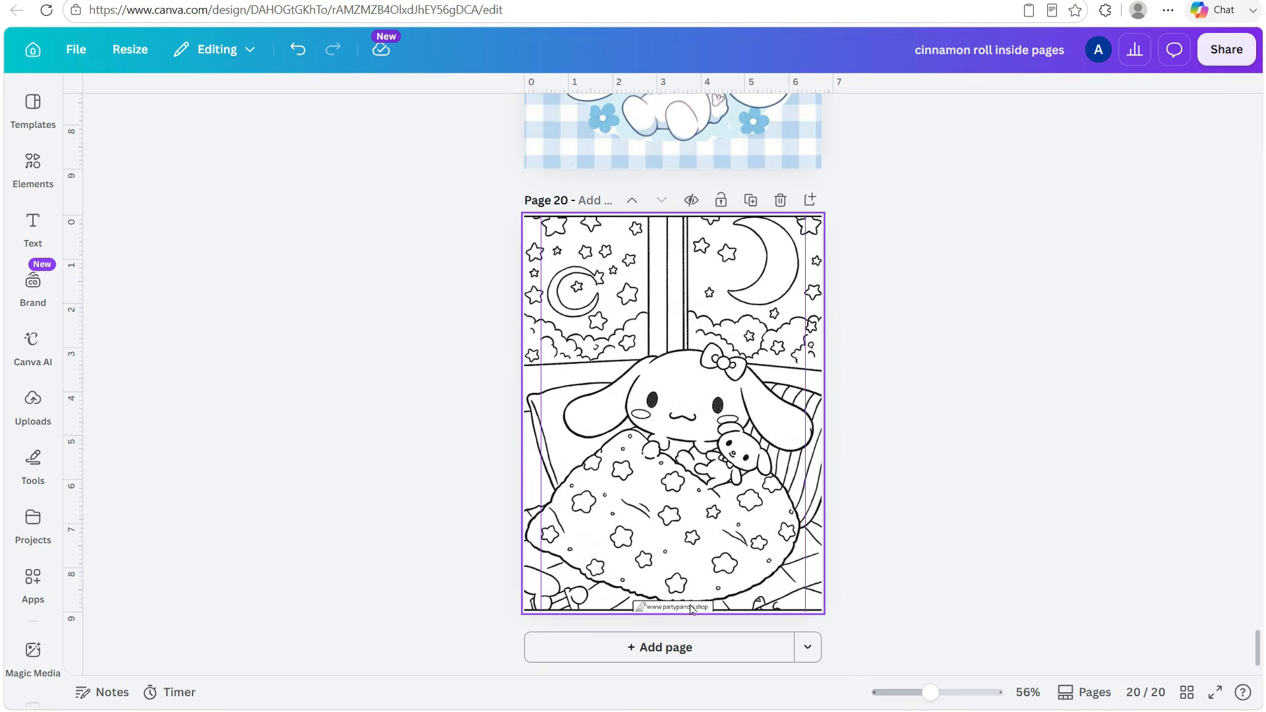
pyautogui.doubleClick(791, 429)
pyautogui.press('Escape')
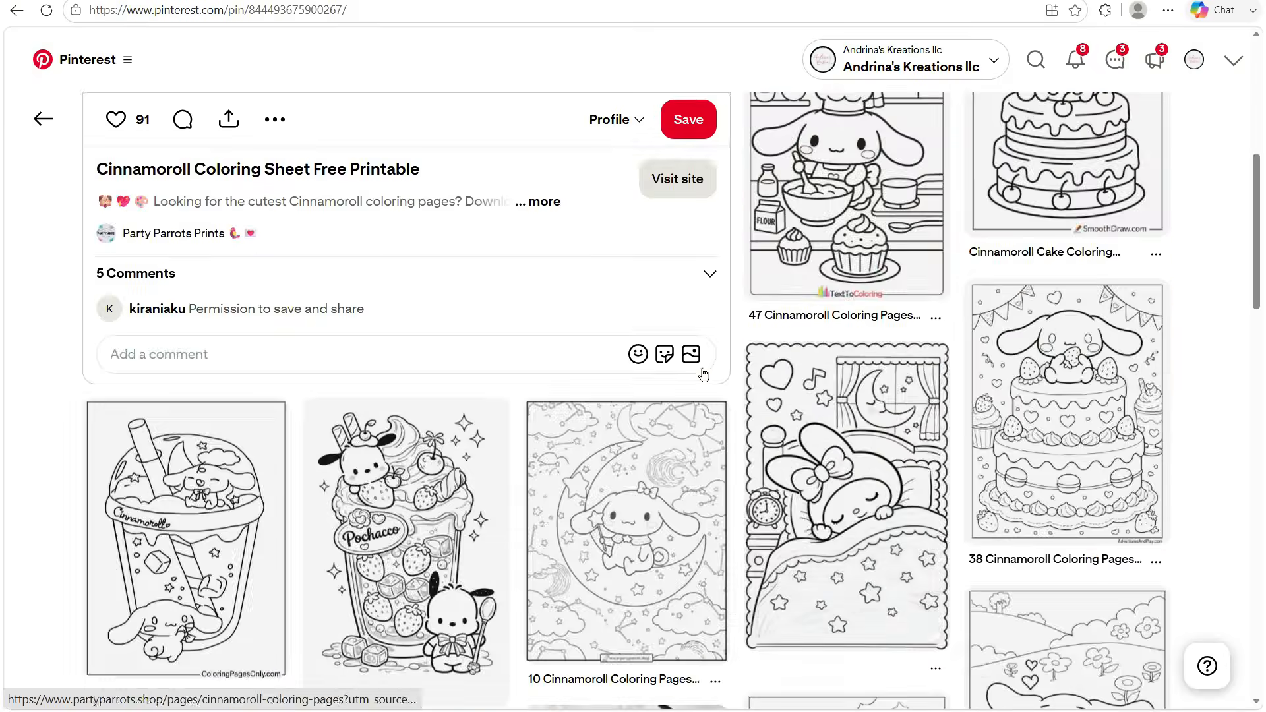
# Copy the Cinnamoroll strawberry cake coloring page from Pinterest onto page 21 in Canva and set it as the background
pyautogui.click(1074, 374)
pyautogui.rightClick(425, 273)
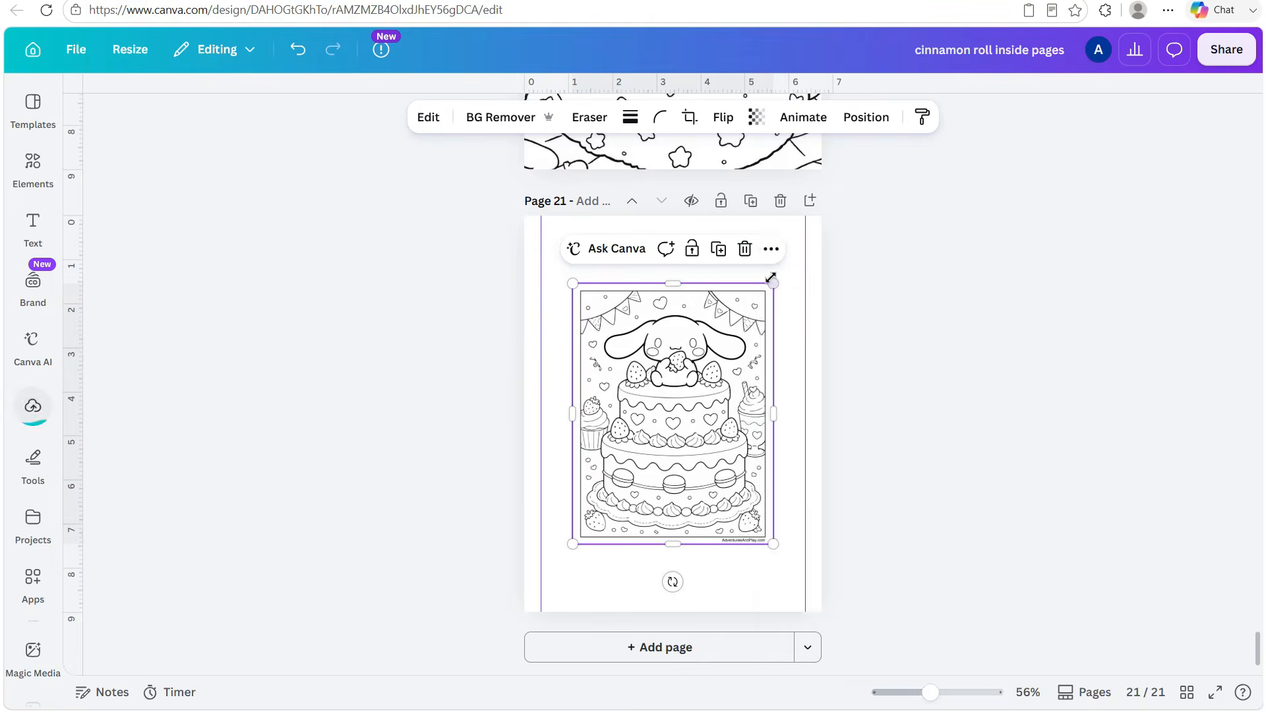
pyautogui.rightClick(756, 402)
pyautogui.click(837, 654)
# Enlarge and reposition the coloring page background within its crop so that it fills the page
pyautogui.doubleClick(784, 527)
pyautogui.moveTo(825, 612); pyautogui.dragTo(853, 649)
pyautogui.moveTo(745, 462); pyautogui.dragTo(735, 444)
pyautogui.click(340, 385)
pyautogui.click(341, 385)
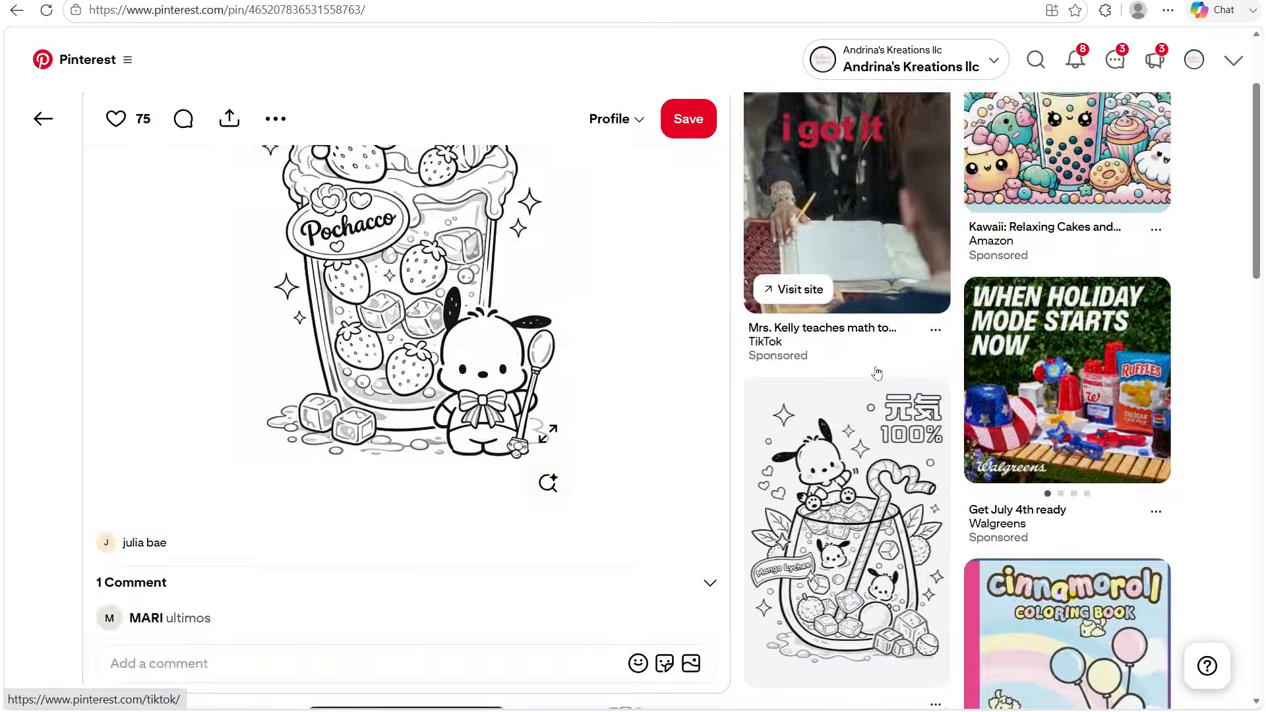
# Copy two more Pinterest coloring pages into Canva: the My Melody drink cup on page 23 and the Sanrio character bouquet on page 24
pyautogui.scroll(-10, 877, 374)
pyautogui.click(1062, 475)
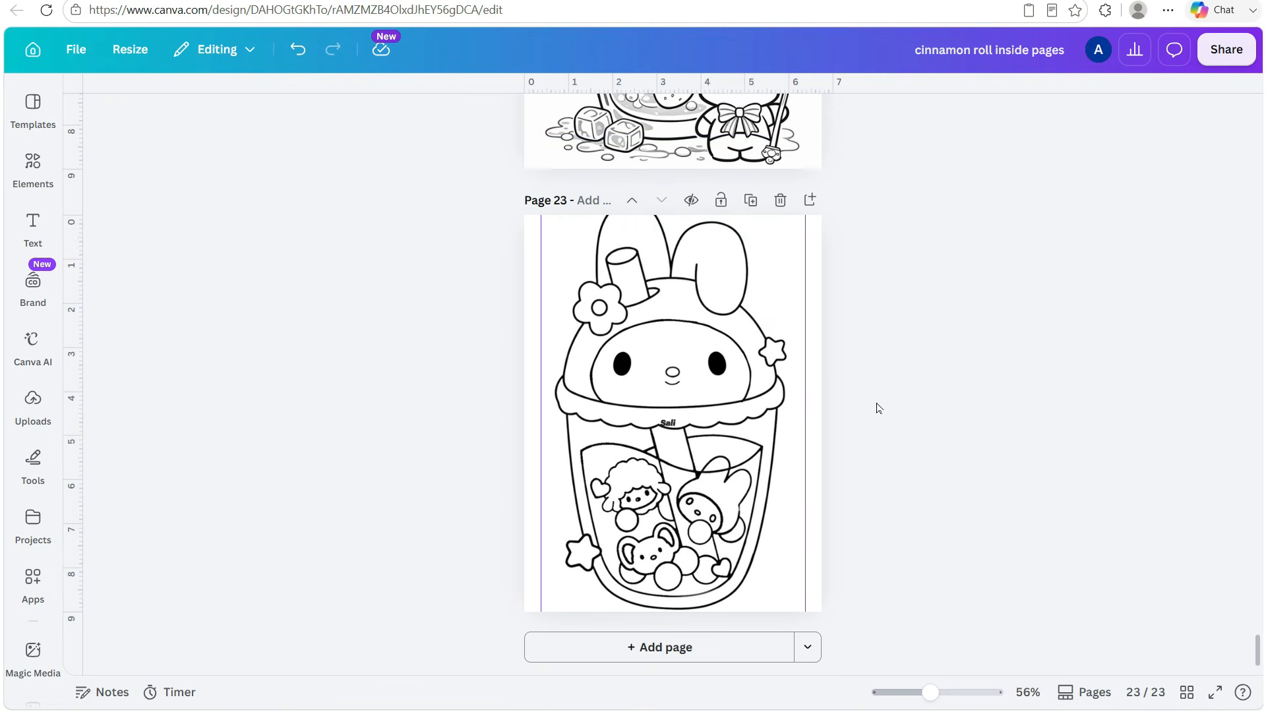
pyautogui.hotkey('alt', 'Tab')
pyautogui.scroll(-10, 777, 310)
pyautogui.click(847, 303)
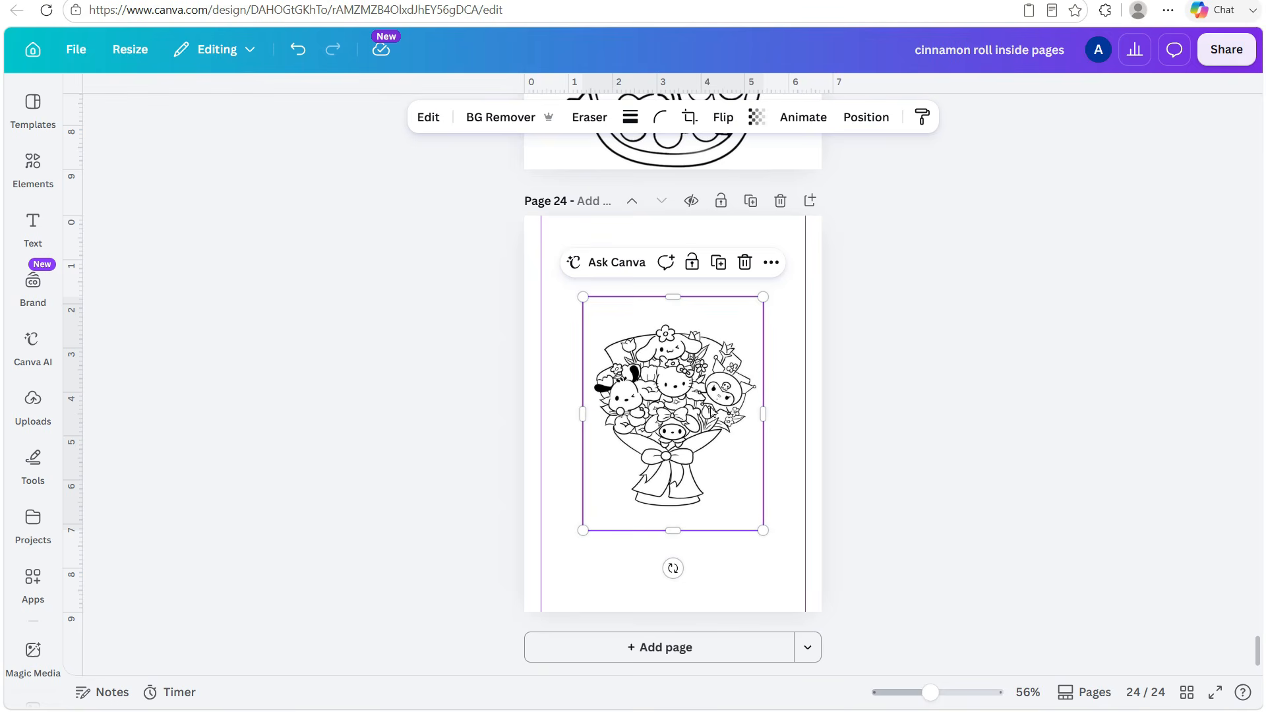
# Add page 25 and paste the Cinnamoroll strawberry cupcake coloring page from Pinterest onto it
pyautogui.hotkey('ctrl', 'Return')
pyautogui.hotkey('alt', 'Tab')
pyautogui.scroll(-1, 884, 344)
pyautogui.click(884, 343)
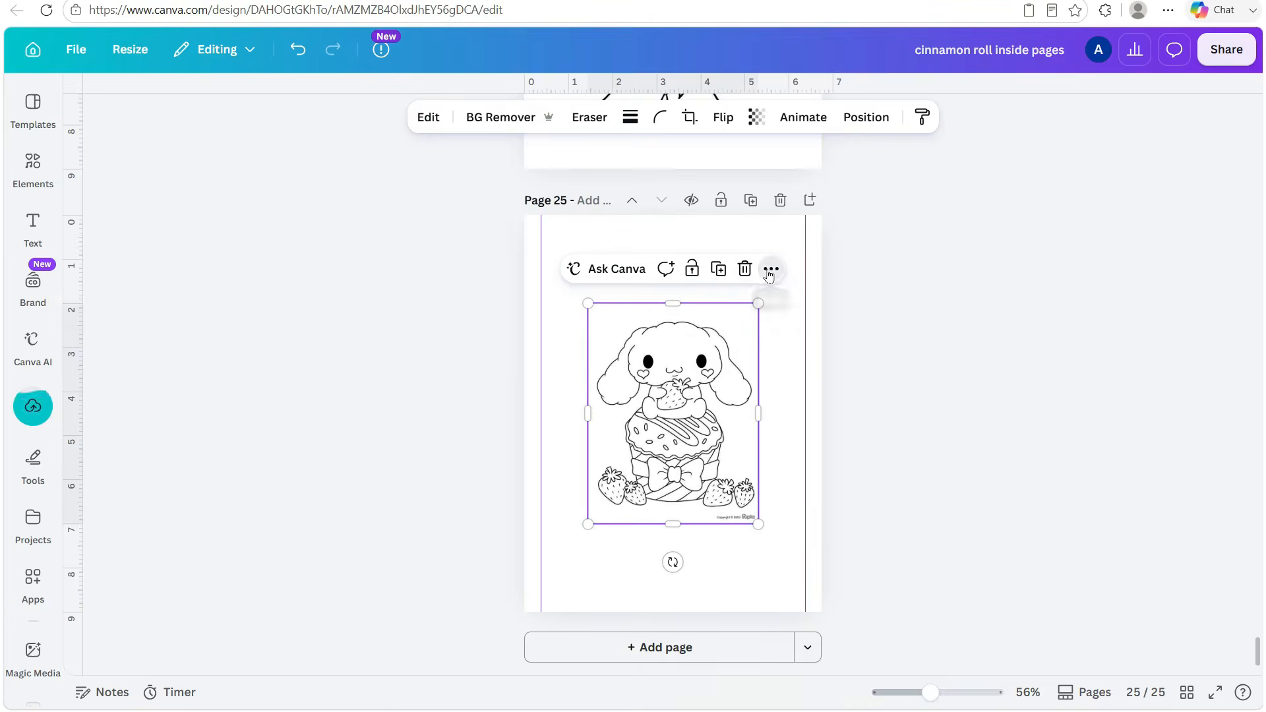
# Make the cupcake image fill page 25 as the background and enlarge its crop to cut off the copyright mark
pyautogui.moveTo(757, 302); pyautogui.dragTo(822, 215)
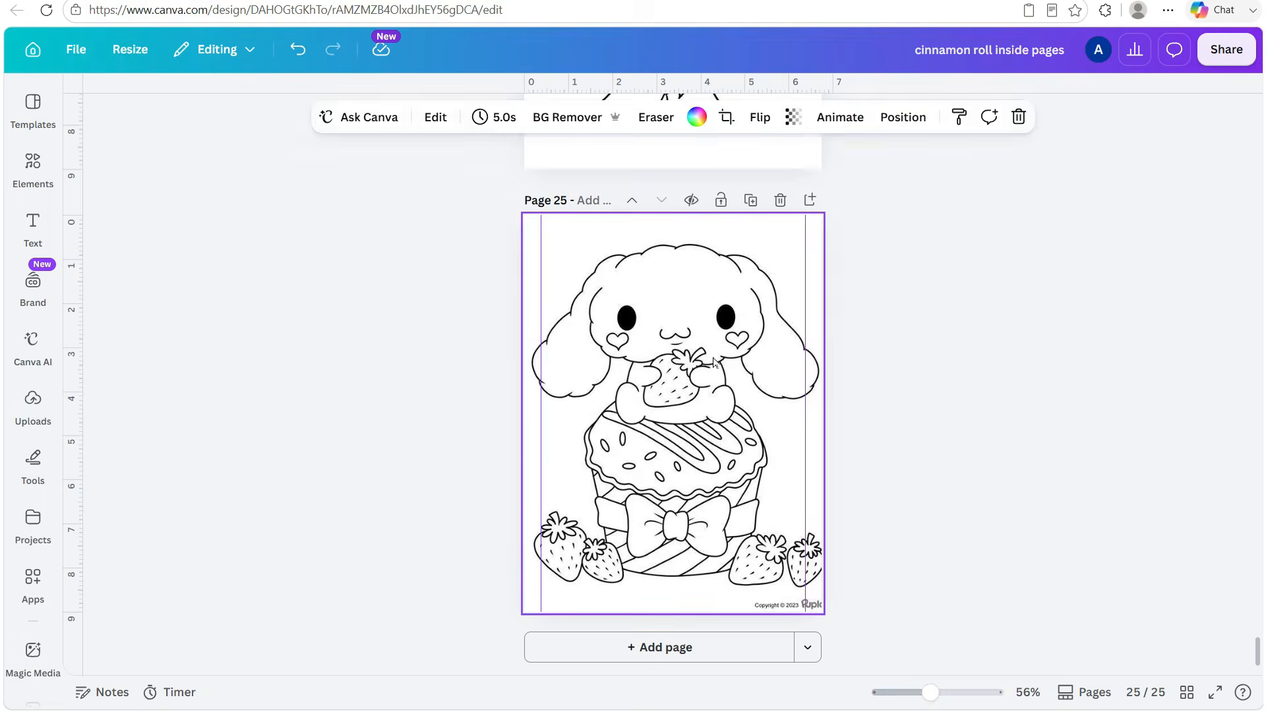
pyautogui.doubleClick(847, 197)
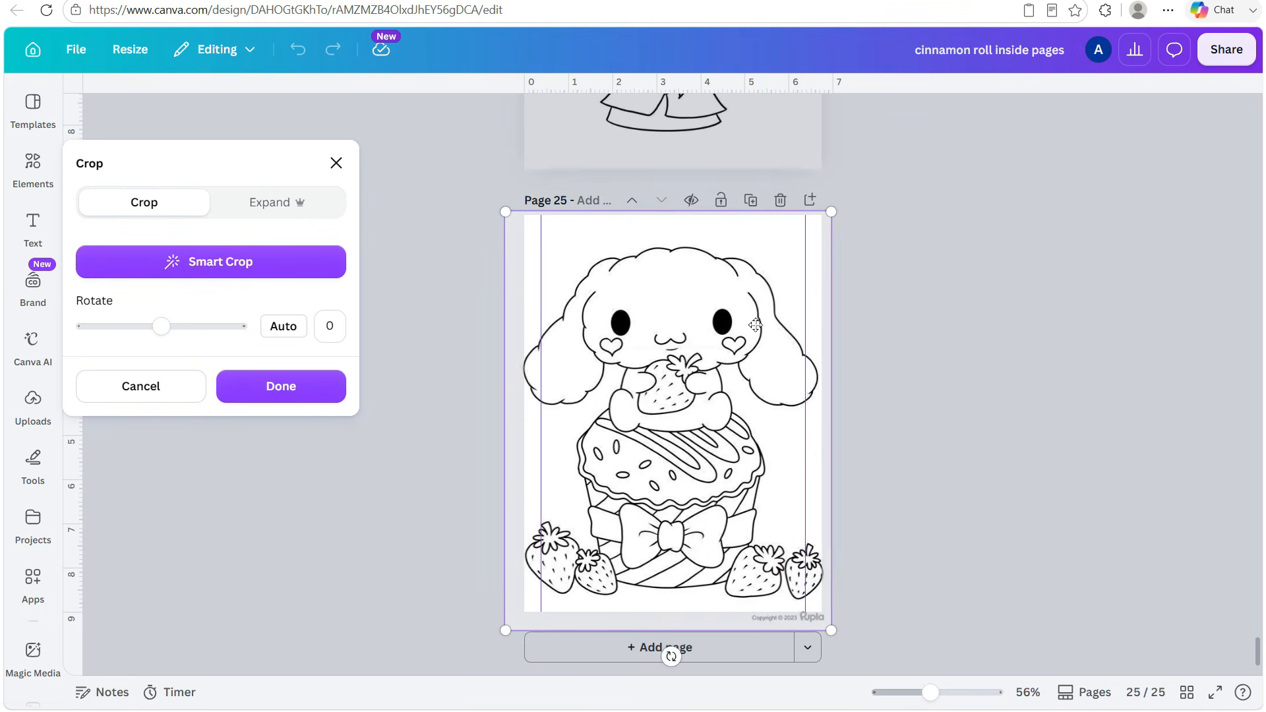
pyautogui.press('Return')
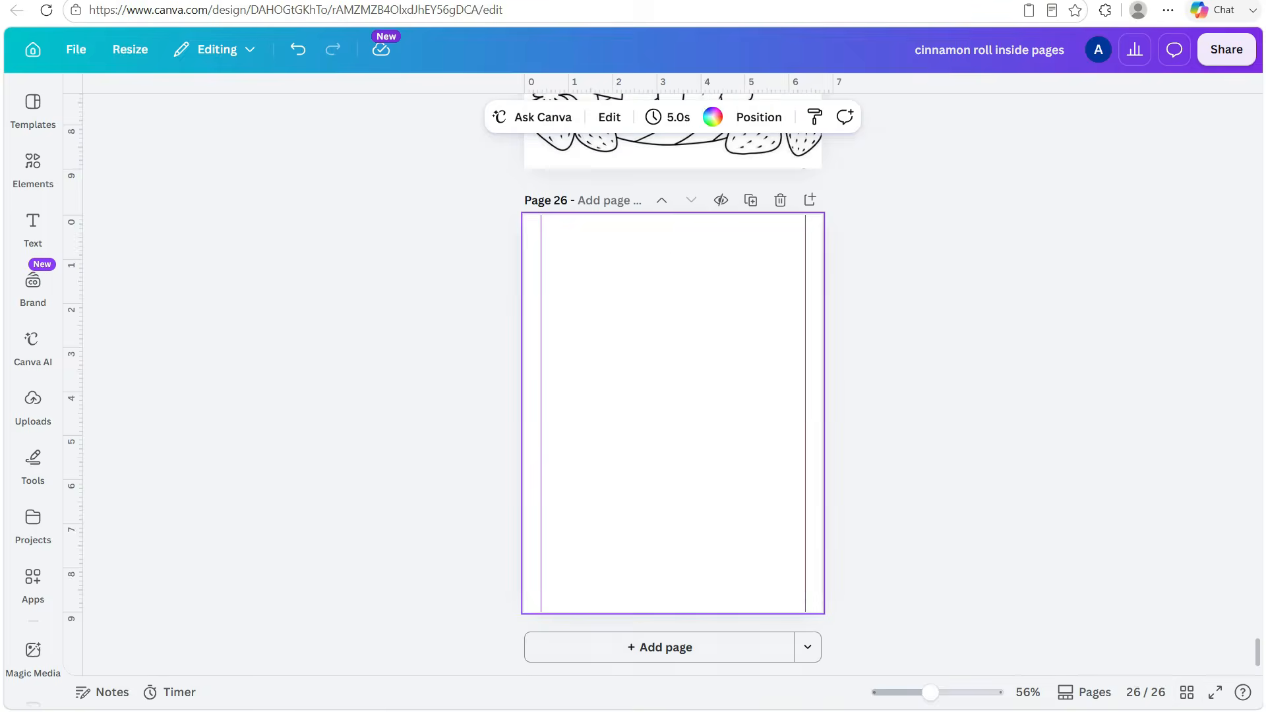
# Look through the related Sanrio coloring pages on Pinterest for an image for page 26
pyautogui.hotkey('alt', 'Tab')
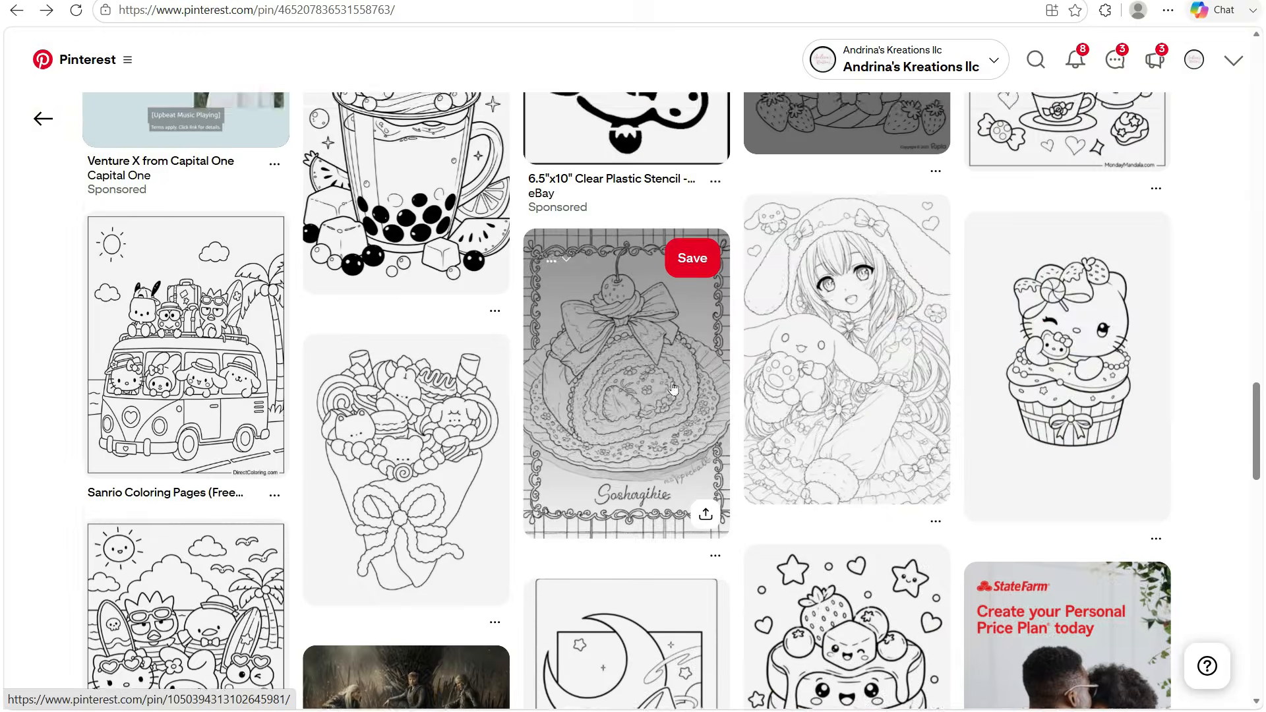
pyautogui.click(672, 388)
pyautogui.scroll(-6, 662, 357)
pyautogui.scroll(6, 512, 368)
pyautogui.rightClick(312, 288)
pyautogui.click(345, 297)
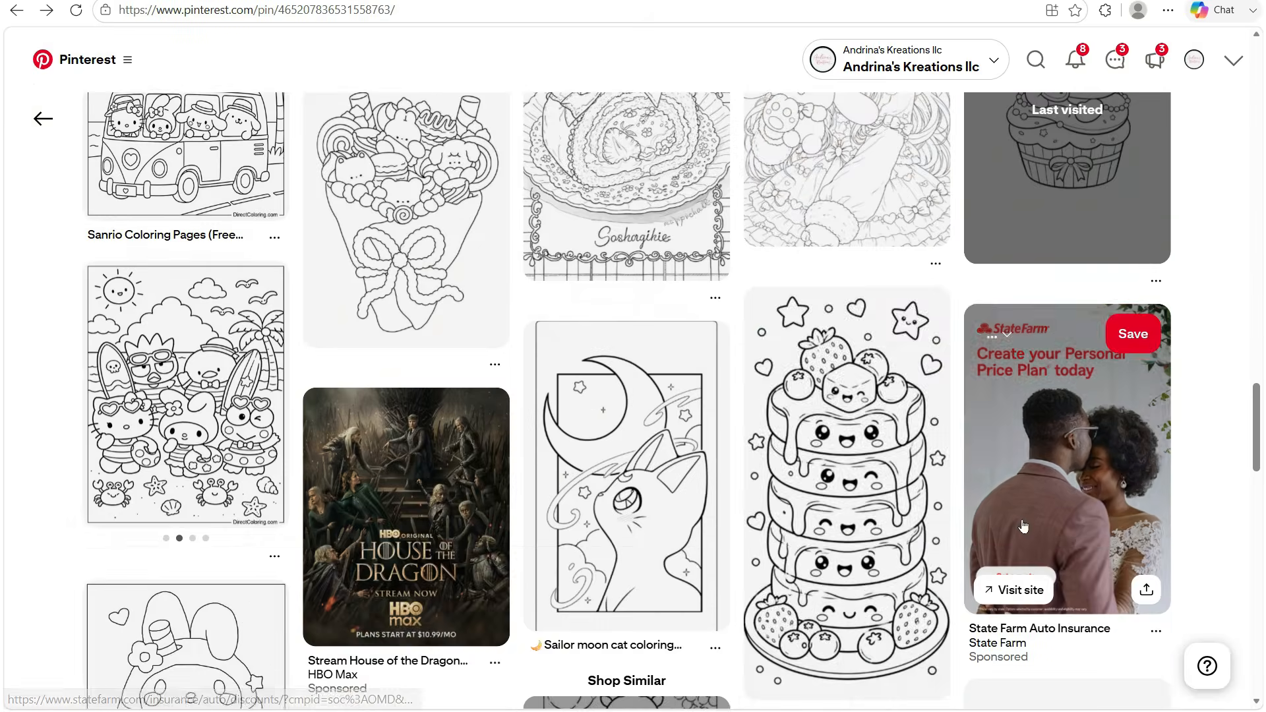
pyautogui.scroll(-15, 1023, 525)
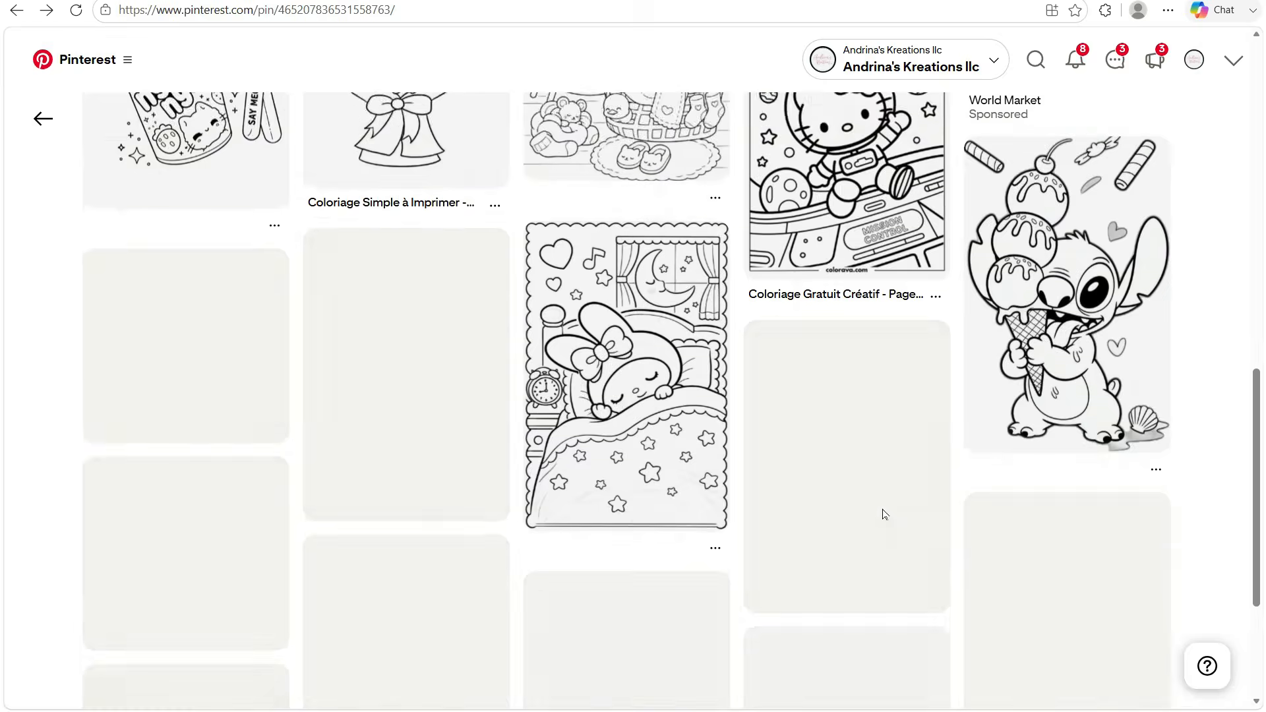
# Copy the sleeping Cinnamoroll bedroom coloring page from Pinterest onto page 26 as the background and adjust its crop
pyautogui.hotkey('alt', 'Left')
pyautogui.scroll(-5, 989, 567)
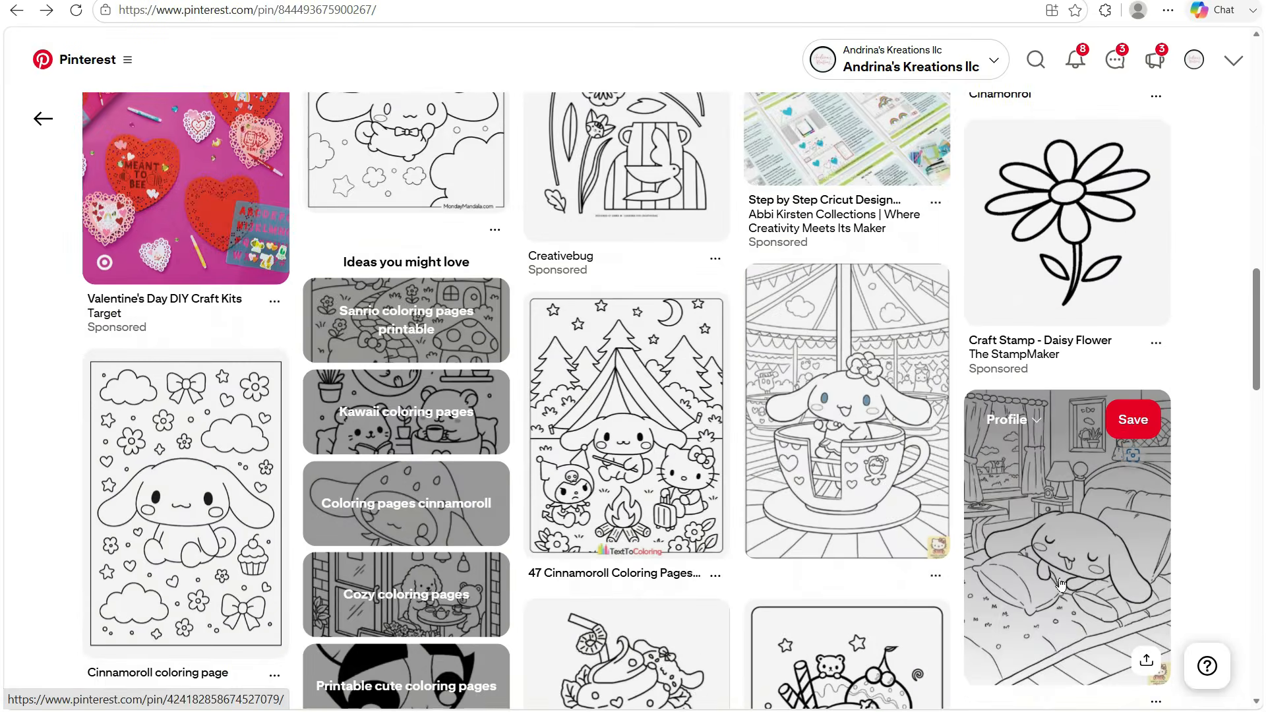
pyautogui.click(1060, 583)
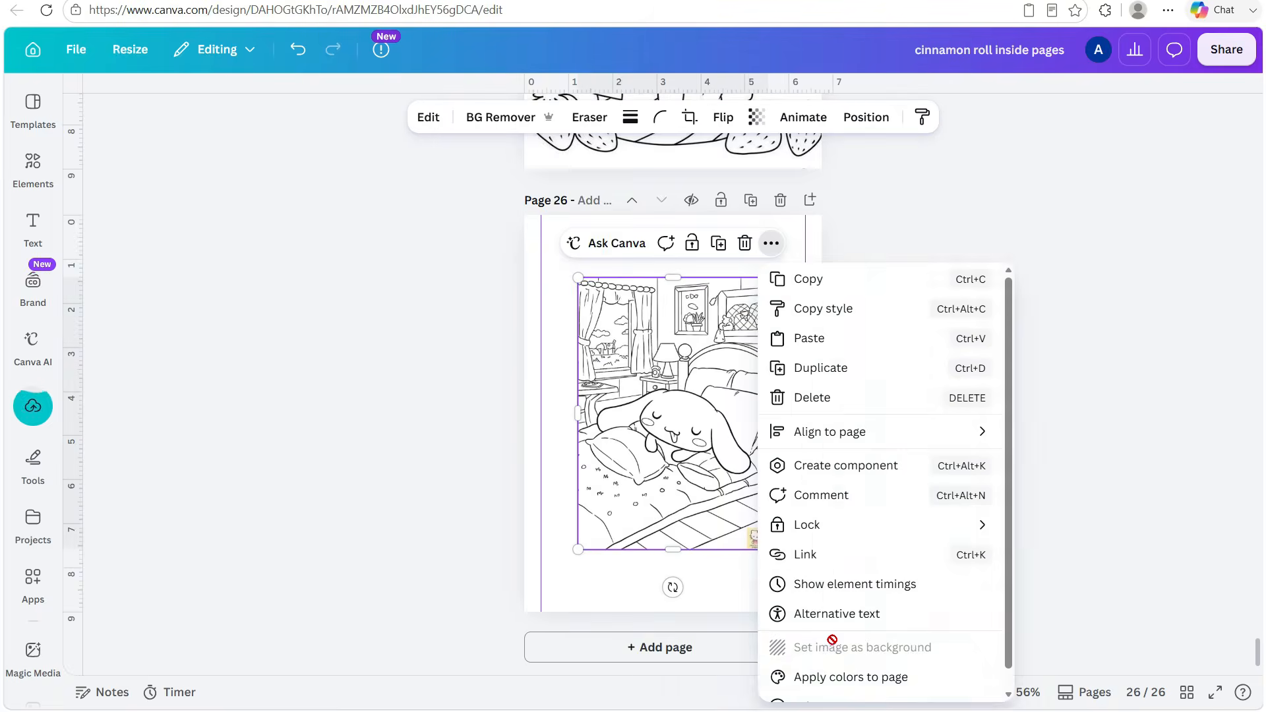
pyautogui.click(819, 368)
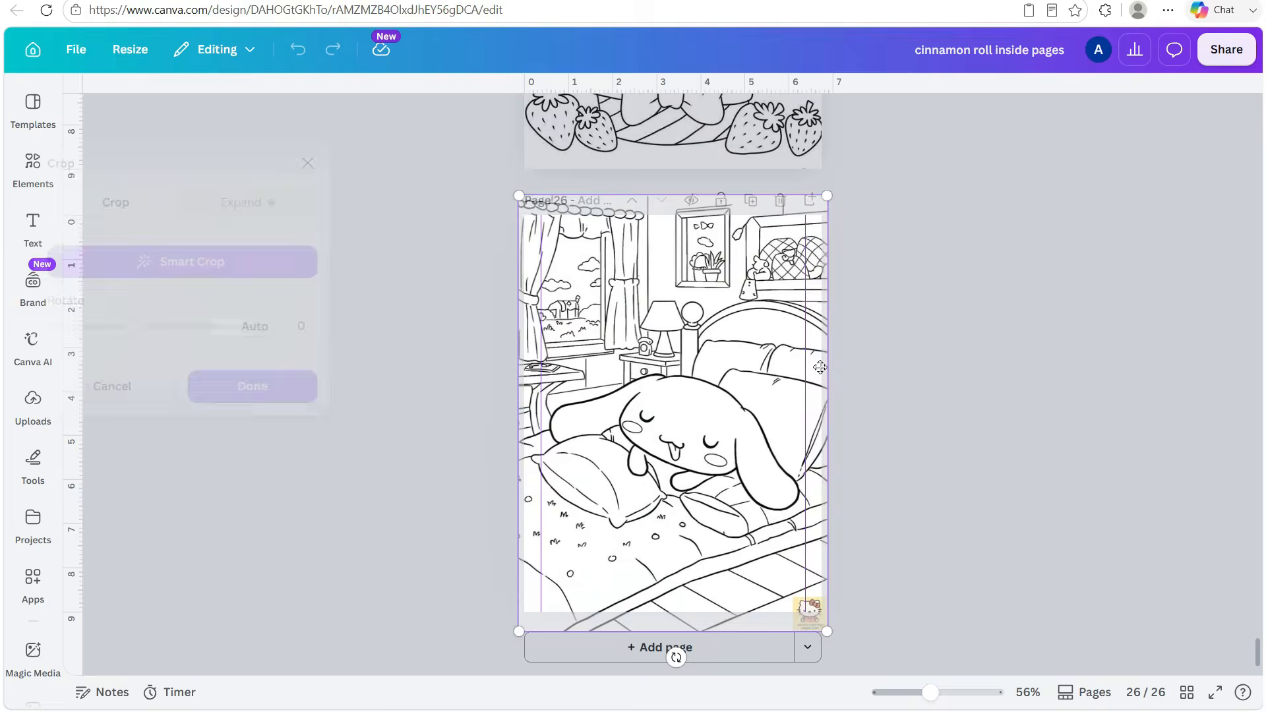
pyautogui.click(265, 388)
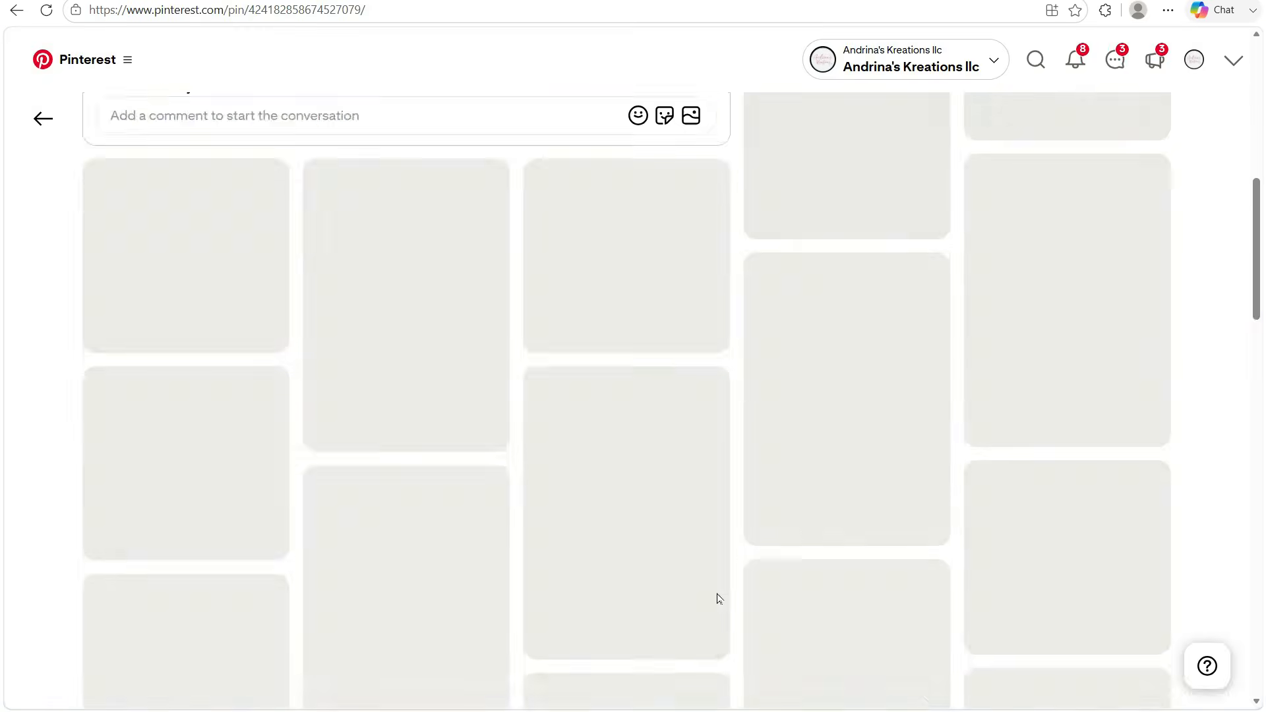
# Copy the Cinnamoroll carousel horse coloring page from Pinterest, fill page 27 with it, and open its crop for adjustment
pyautogui.scroll(-10, 715, 599)
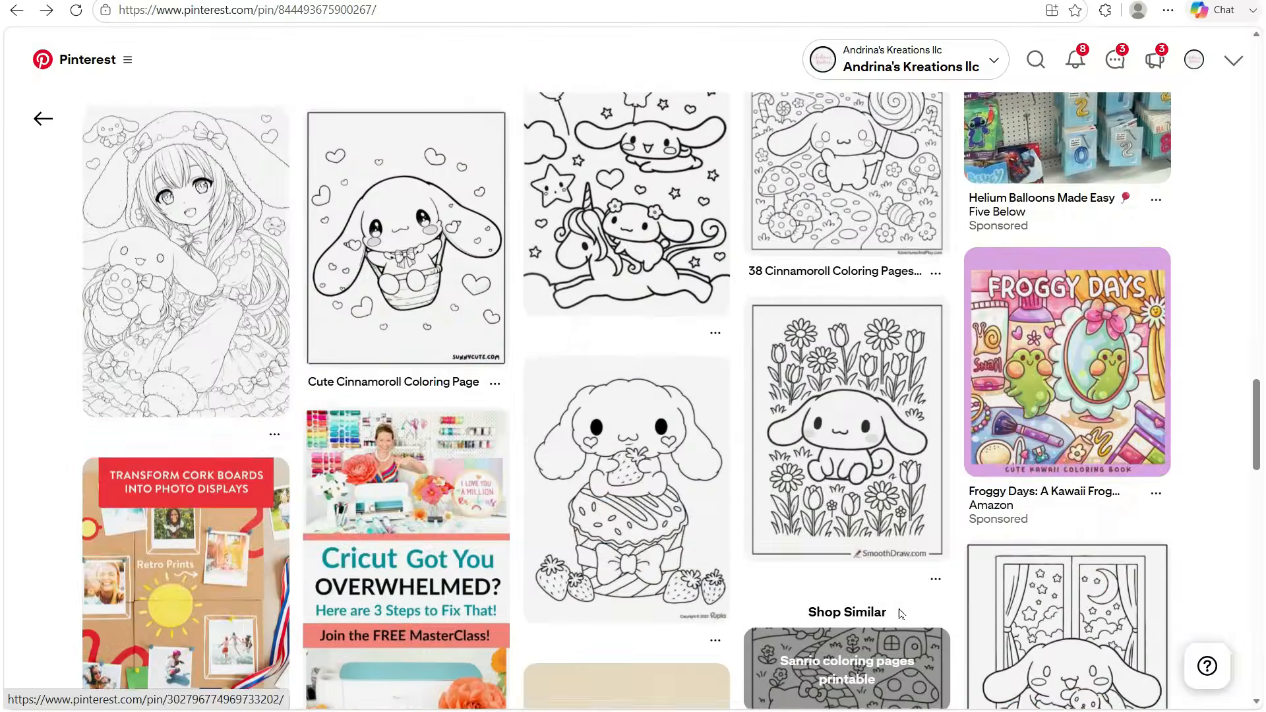
pyautogui.scroll(-7, 900, 614)
pyautogui.click(1055, 429)
pyautogui.rightClick(330, 330)
pyautogui.click(396, 398)
pyautogui.hotkey('ctrl', 'v')
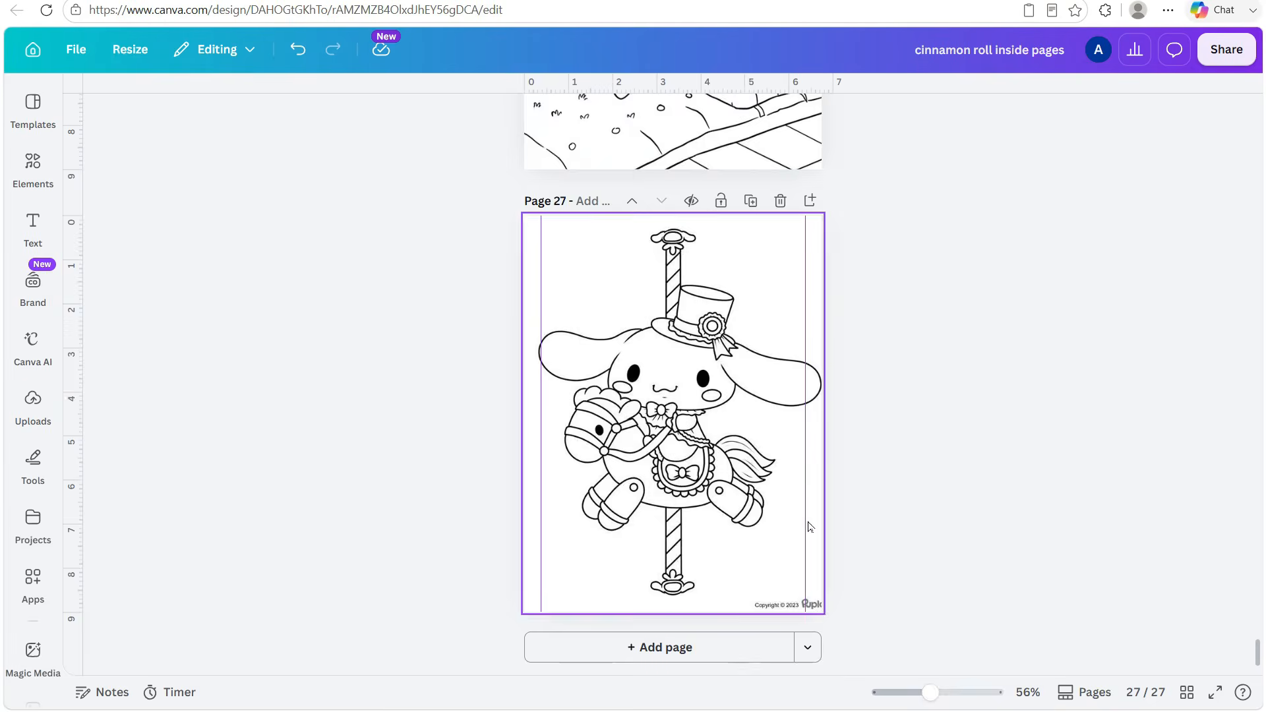
pyautogui.doubleClick(722, 540)
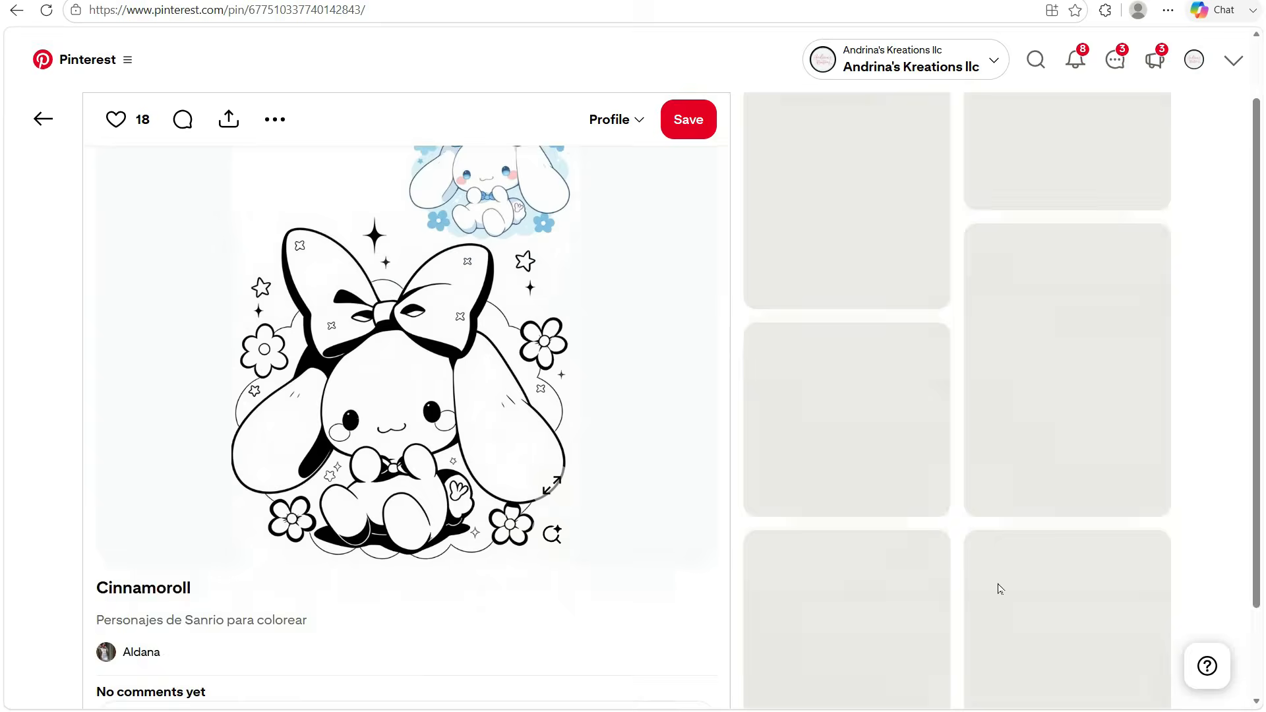
# Search Pinterest for "cinnamon roll activity sheets"
pyautogui.scroll(-15, 813, 403)
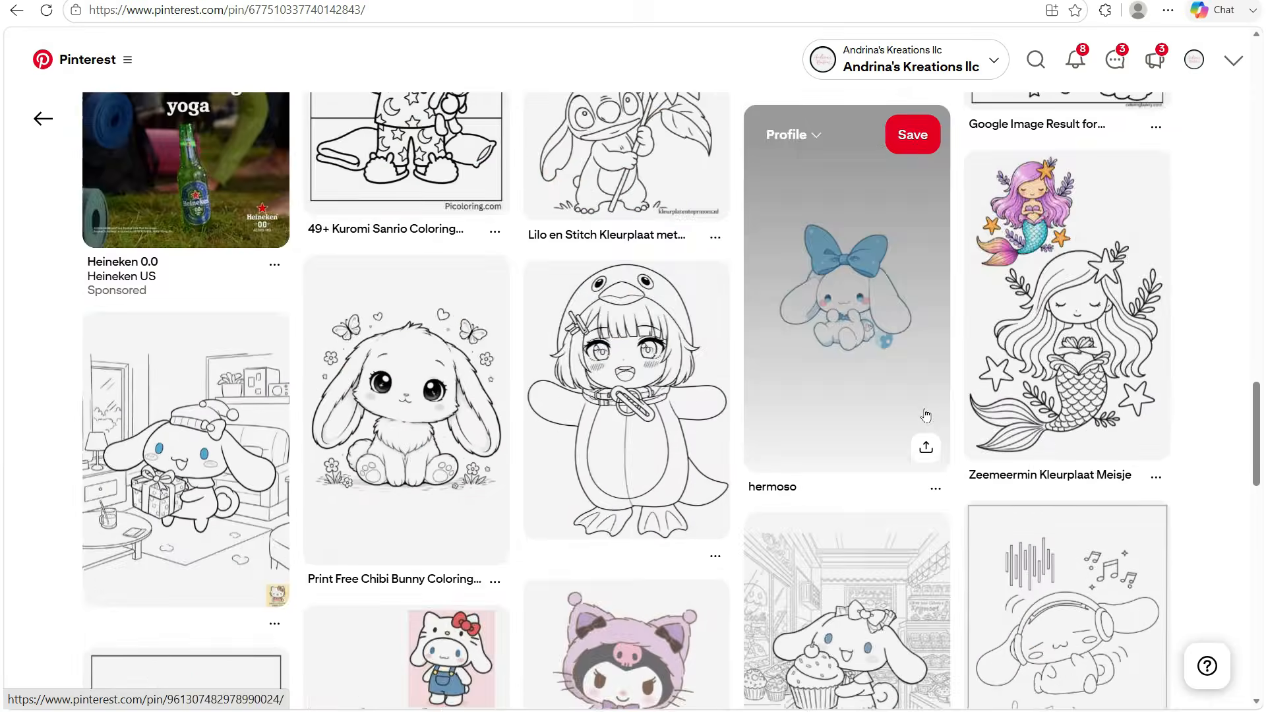
pyautogui.scroll(-3, 926, 415)
pyautogui.click(1036, 59)
pyautogui.write('cinnamon roll activity')
pyautogui.press('Return')
pyautogui.write('sheets')
pyautogui.press('Return')
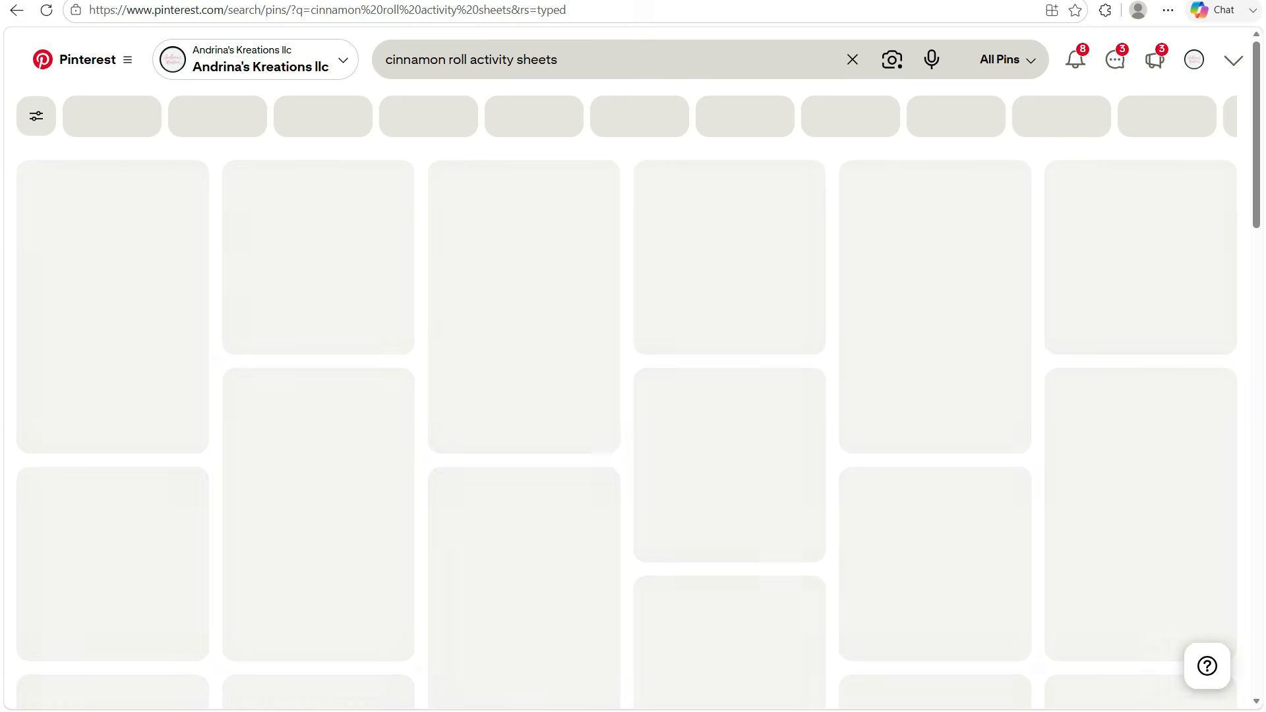
# Switch to Canva and look through the "kawaii spot the difference" templates for a layout for page 29
pyautogui.hotkey('ctrl', 'Tab')
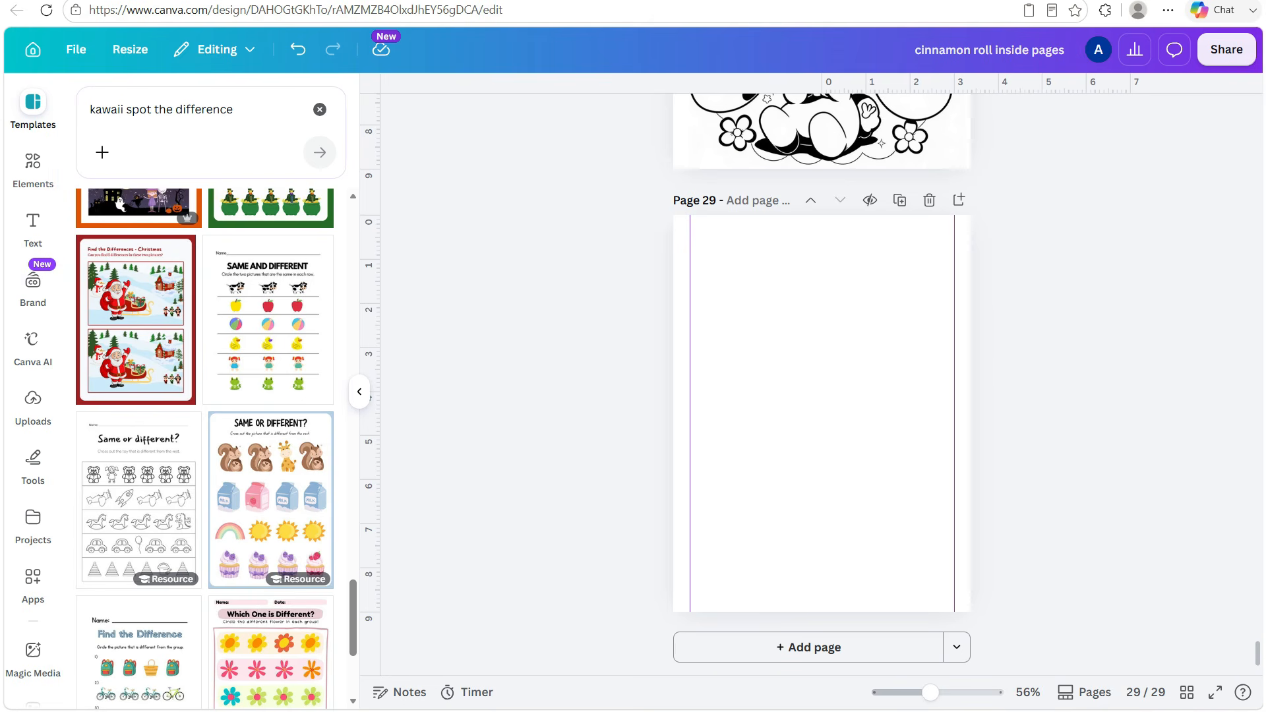
pyautogui.scroll(-10, 285, 382)
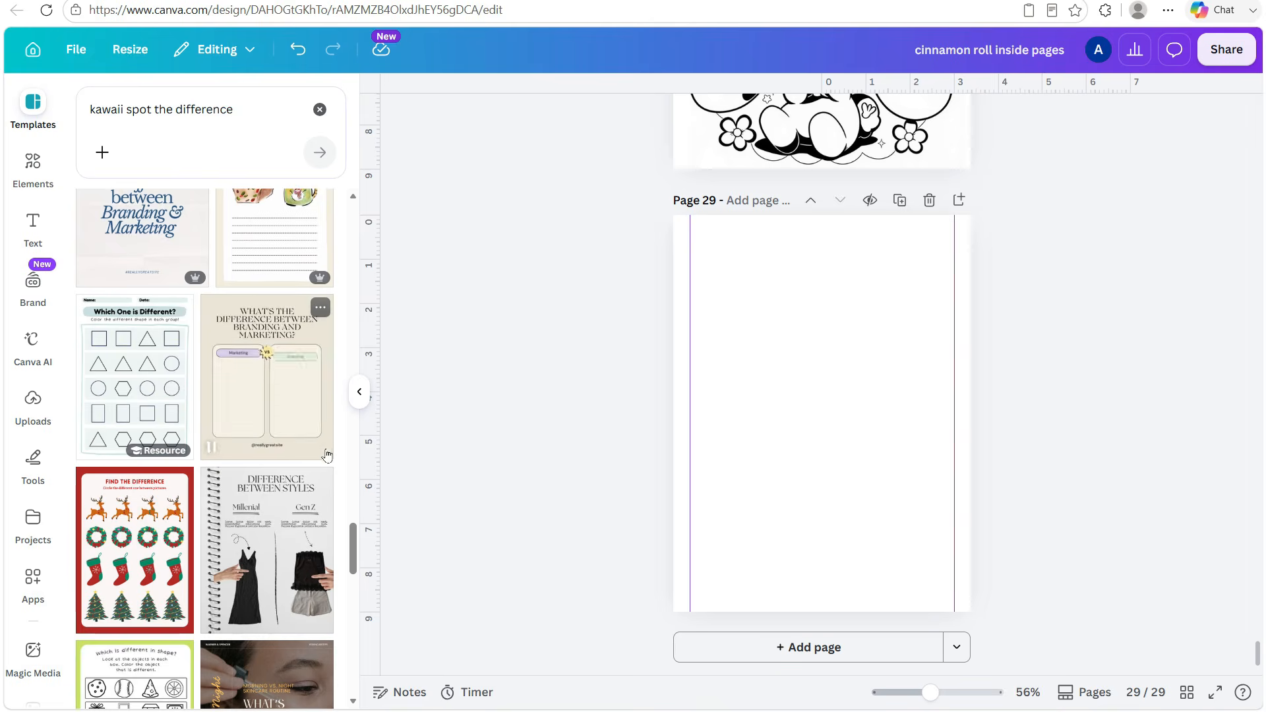
pyautogui.scroll(-10, 327, 454)
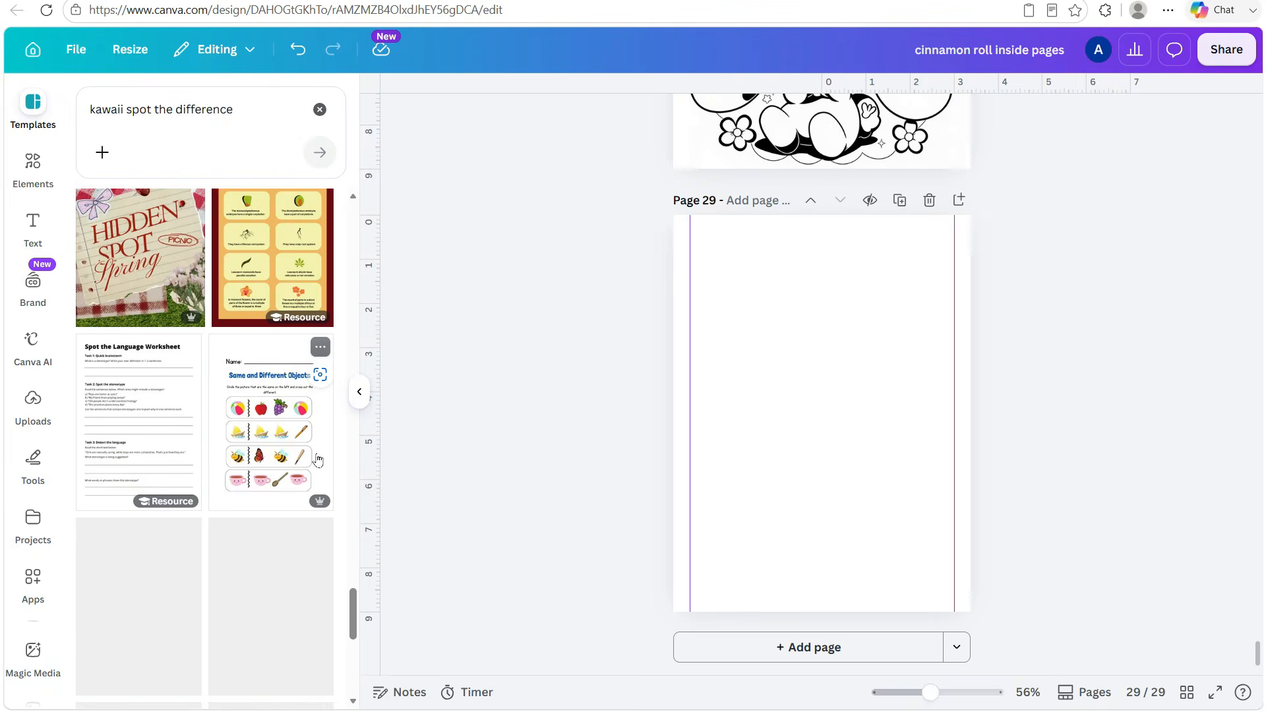
pyautogui.scroll(-5, 318, 460)
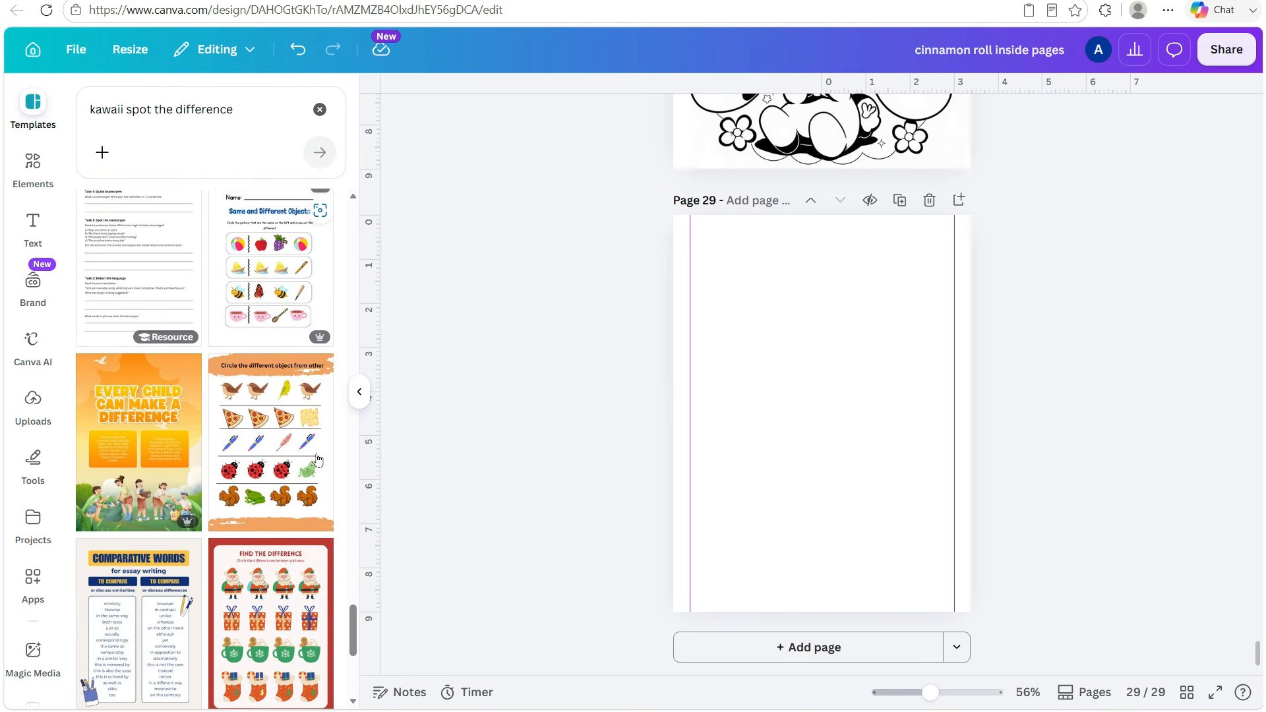
pyautogui.scroll(5, 326, 447)
pyautogui.scroll(5, 326, 448)
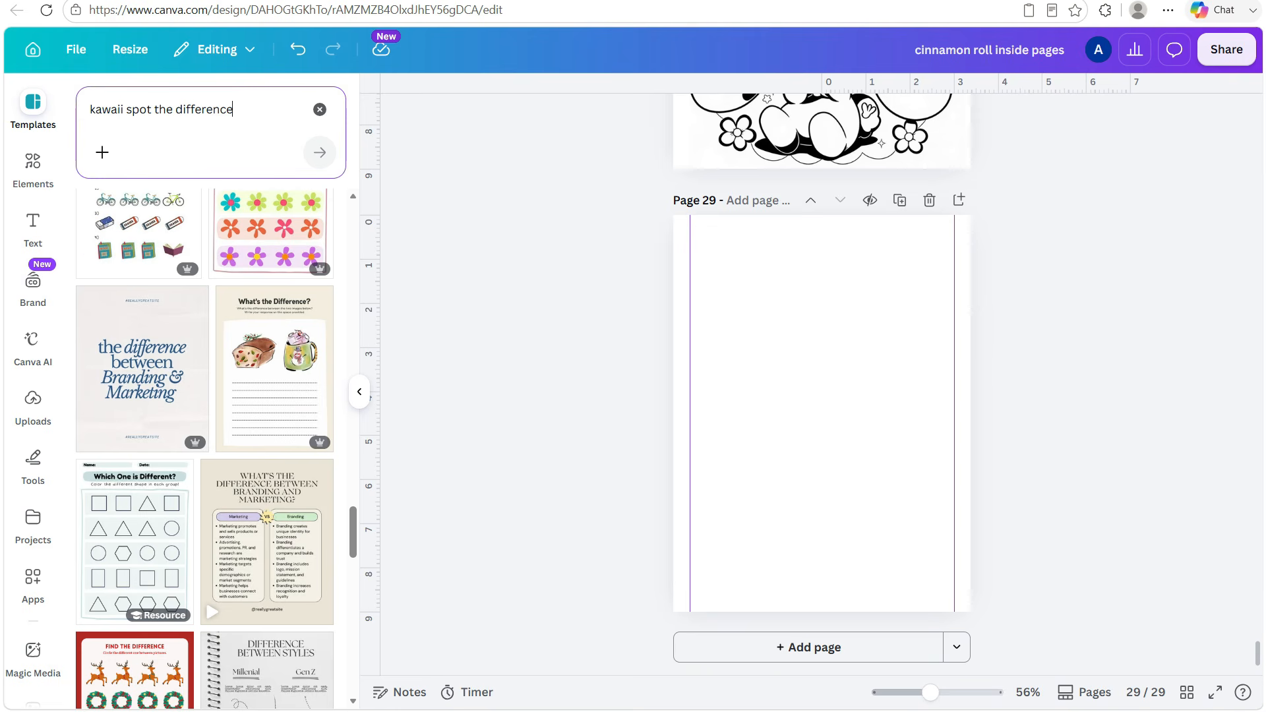
# Search the templates for "word search" and apply the first page of the Ocean Animals word search to page 29
pyautogui.press('BackSpace')
pyautogui.hotkey('ctrl', 'a')
pyautogui.write('word sear')
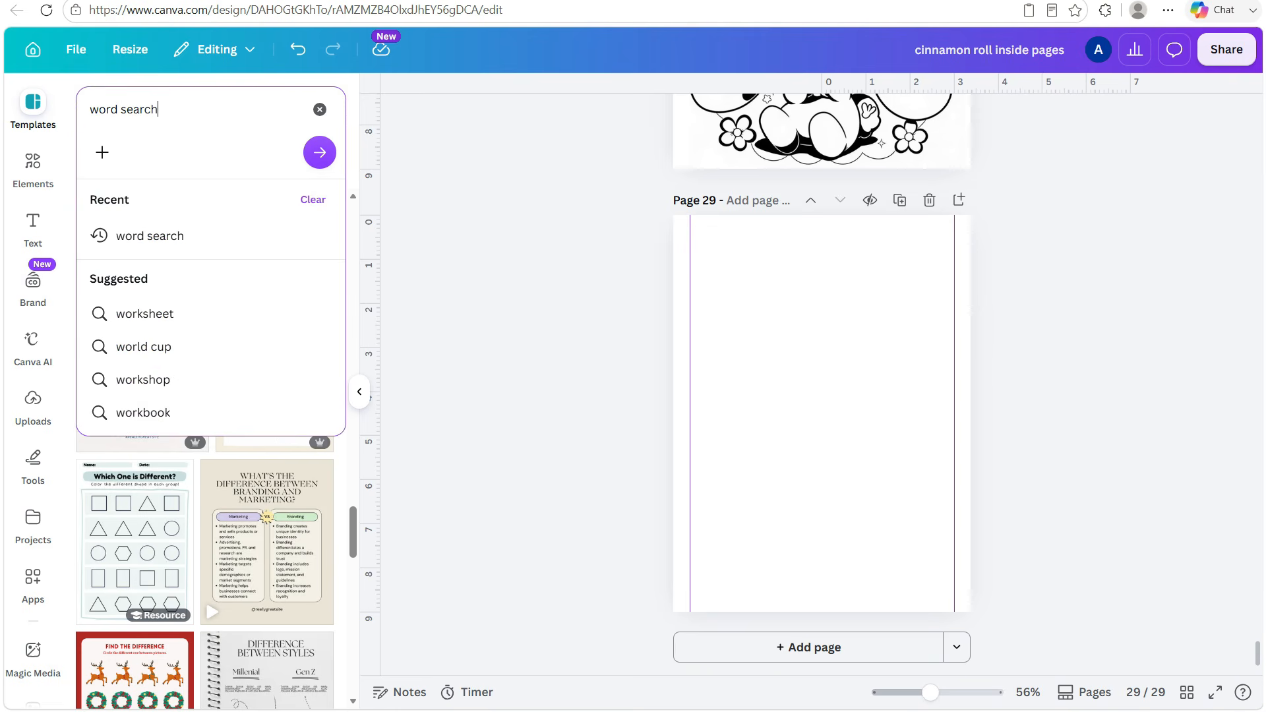
pyautogui.press('Return')
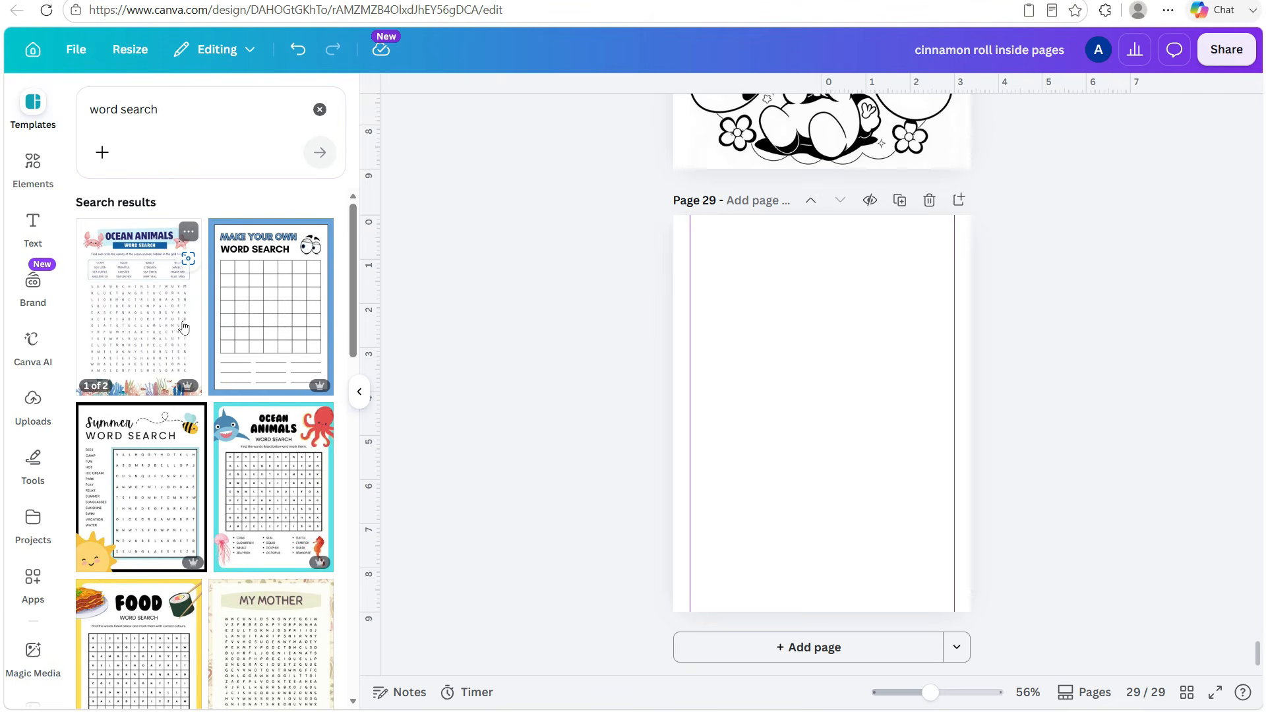
pyautogui.click(169, 304)
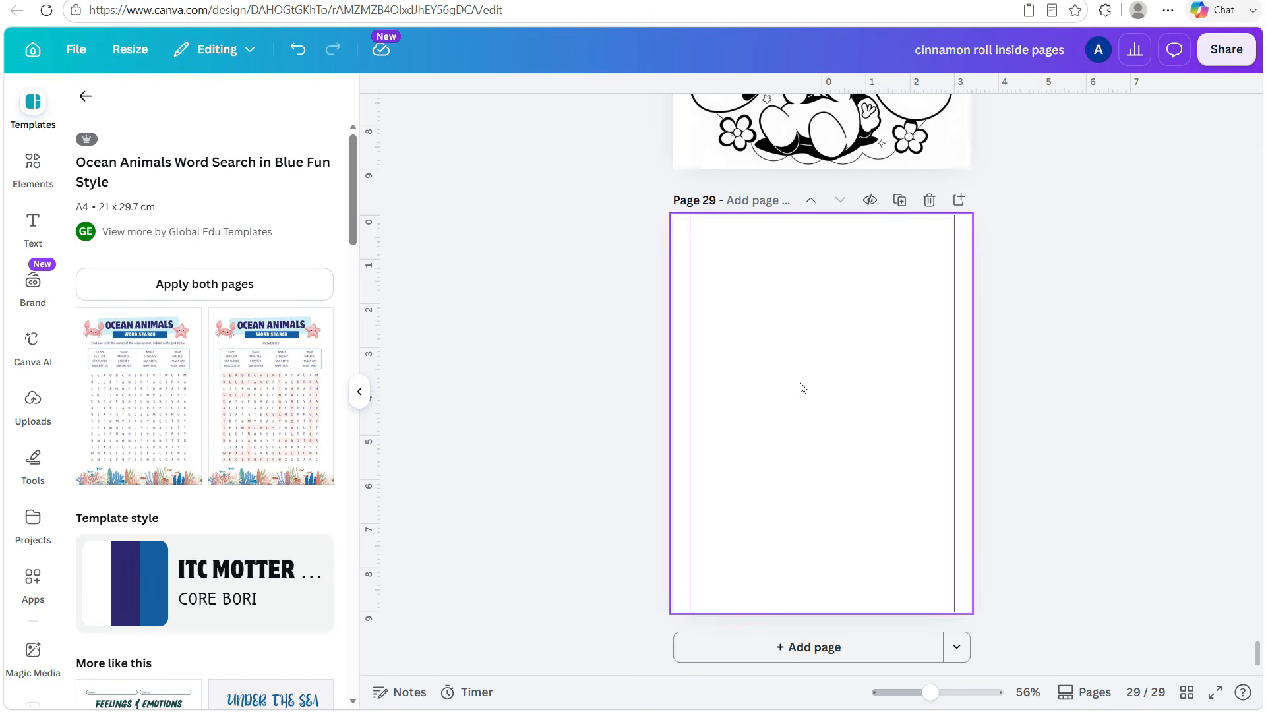
pyautogui.click(135, 395)
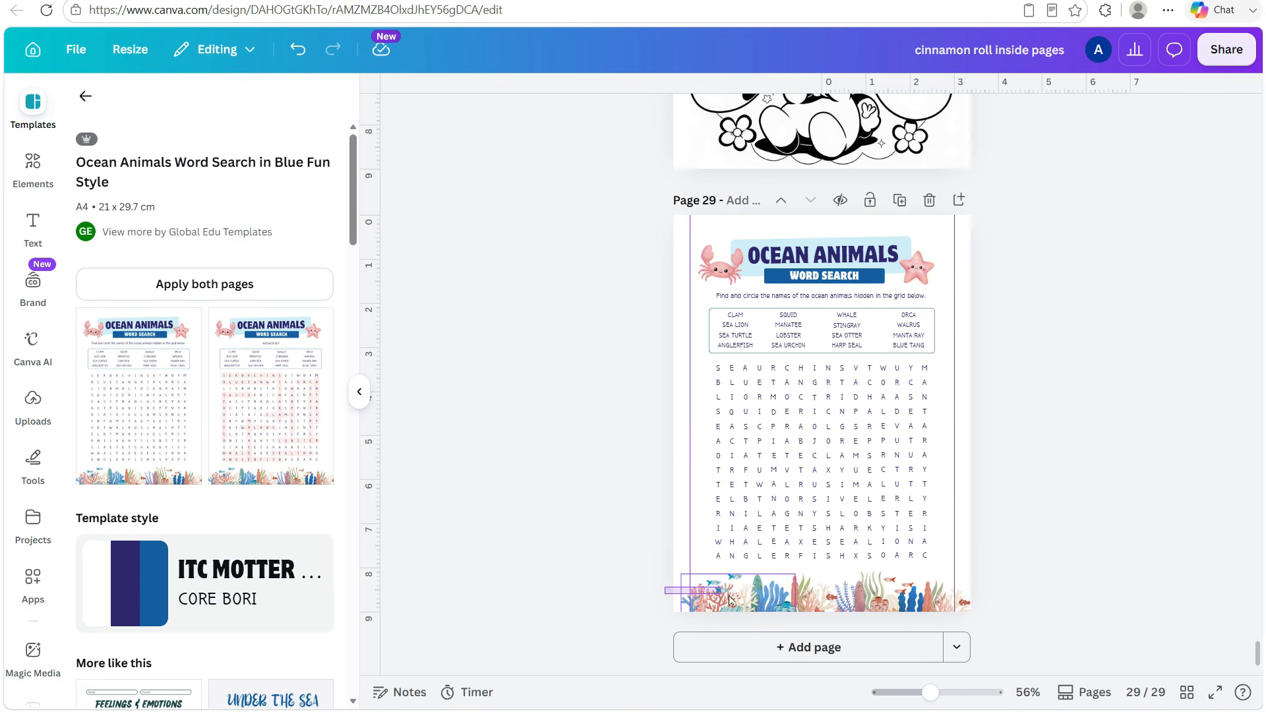
# Delete the coral reef border, the crab and the starfish from the word search on page 29
pyautogui.moveTo(1007, 601); pyautogui.dragTo(1007, 601)
pyautogui.press('Delete')
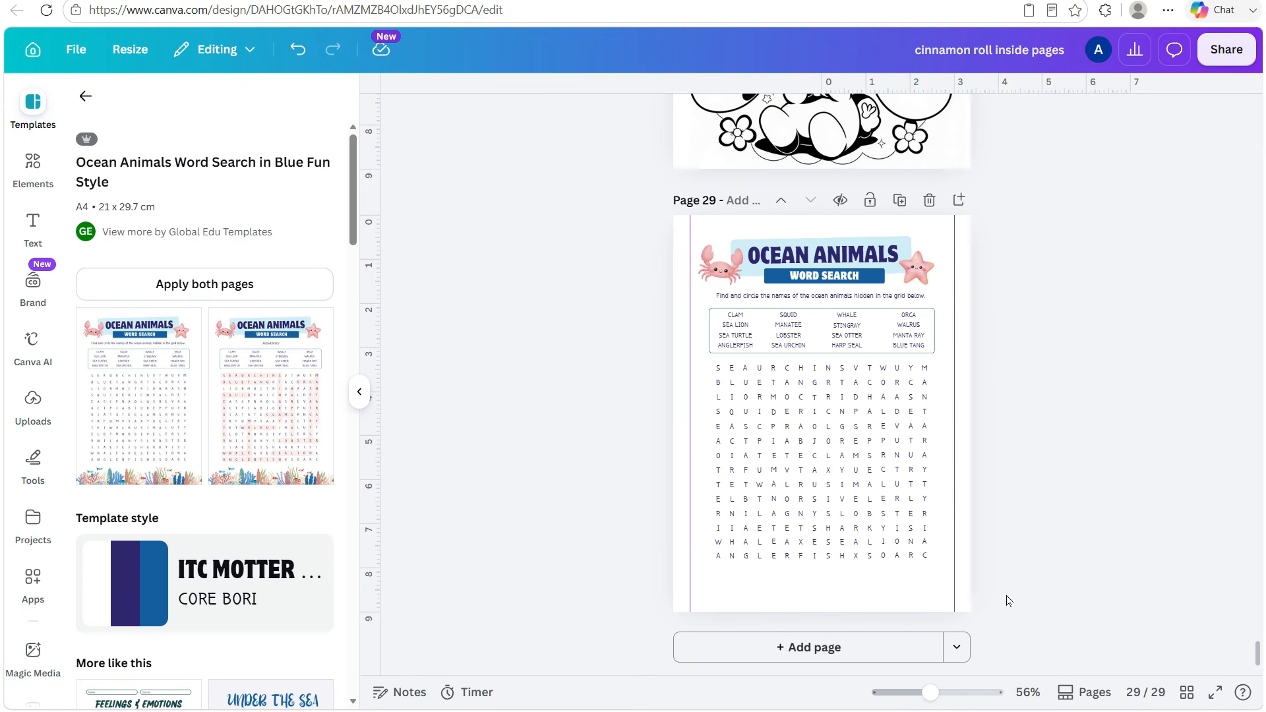
pyautogui.click(732, 267)
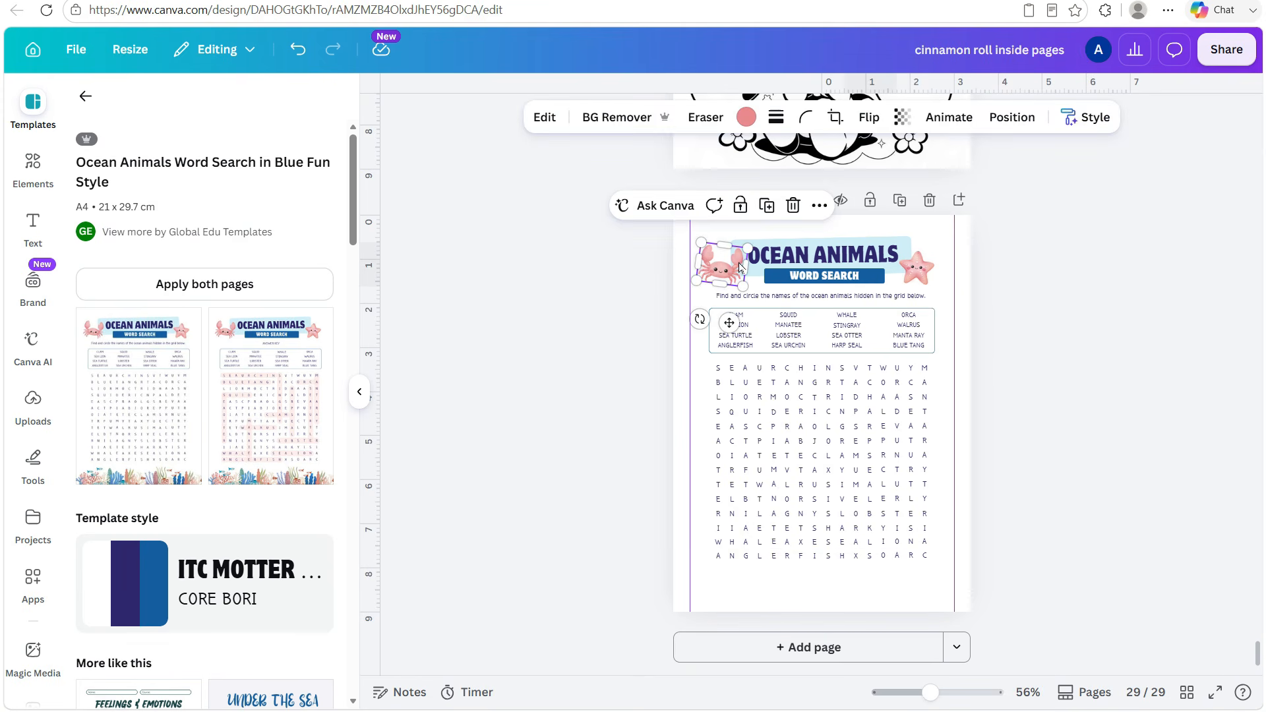
pyautogui.press('Delete')
pyautogui.click(926, 276)
pyautogui.press('Delete')
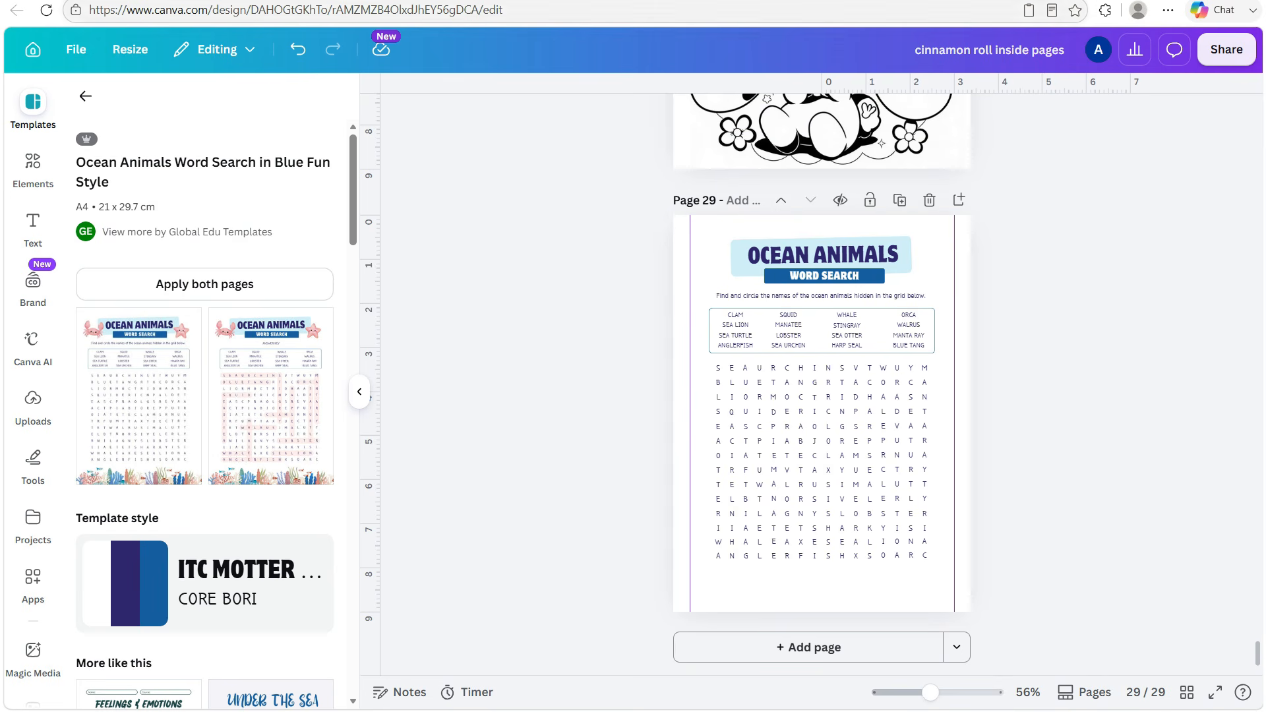
# Copy the Cinnamoroll with bear umbrella PNG from the Bing image results and paste it onto page 29 in Canva
pyautogui.hotkey('ctrl', 'Tab')
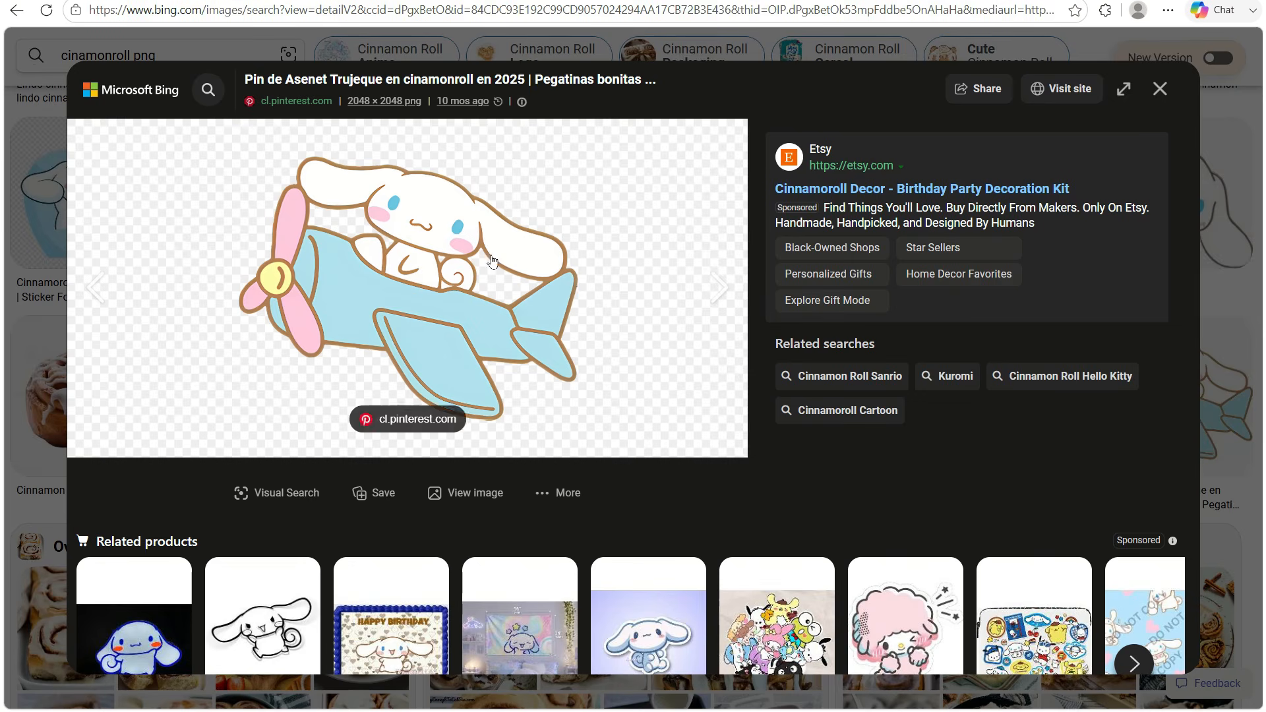
pyautogui.click(1153, 95)
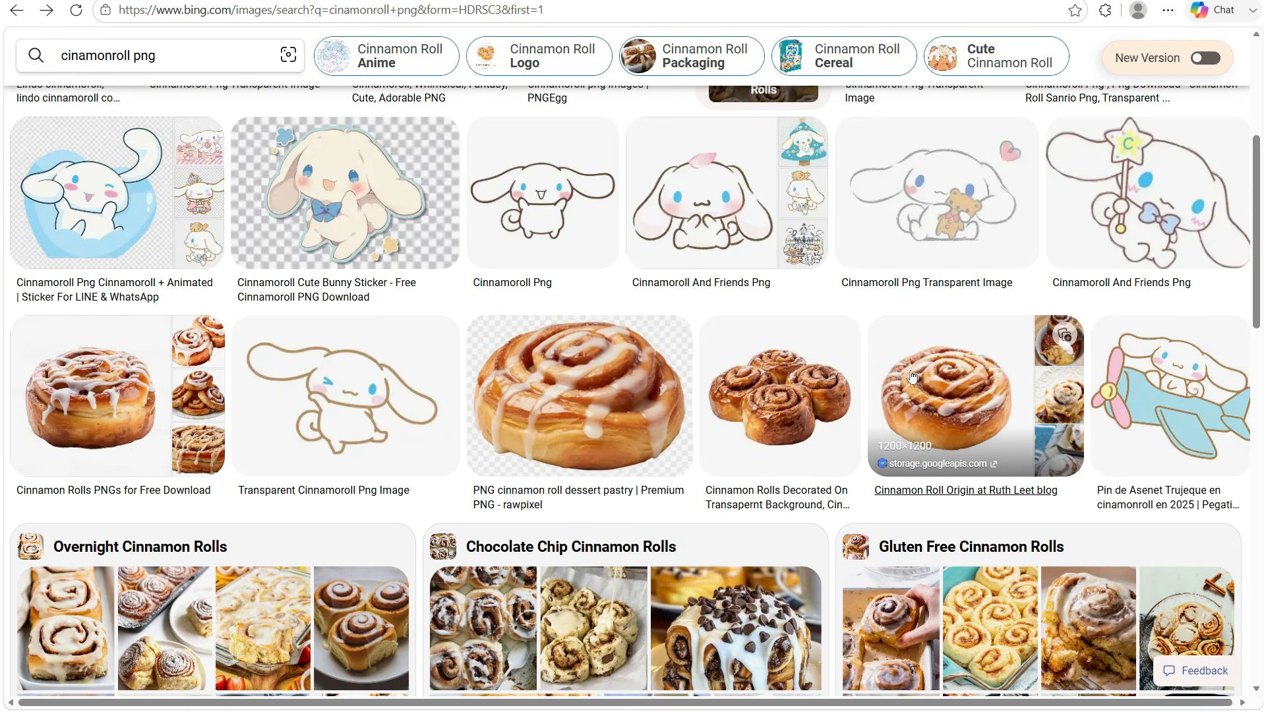
pyautogui.scroll(-10, 908, 376)
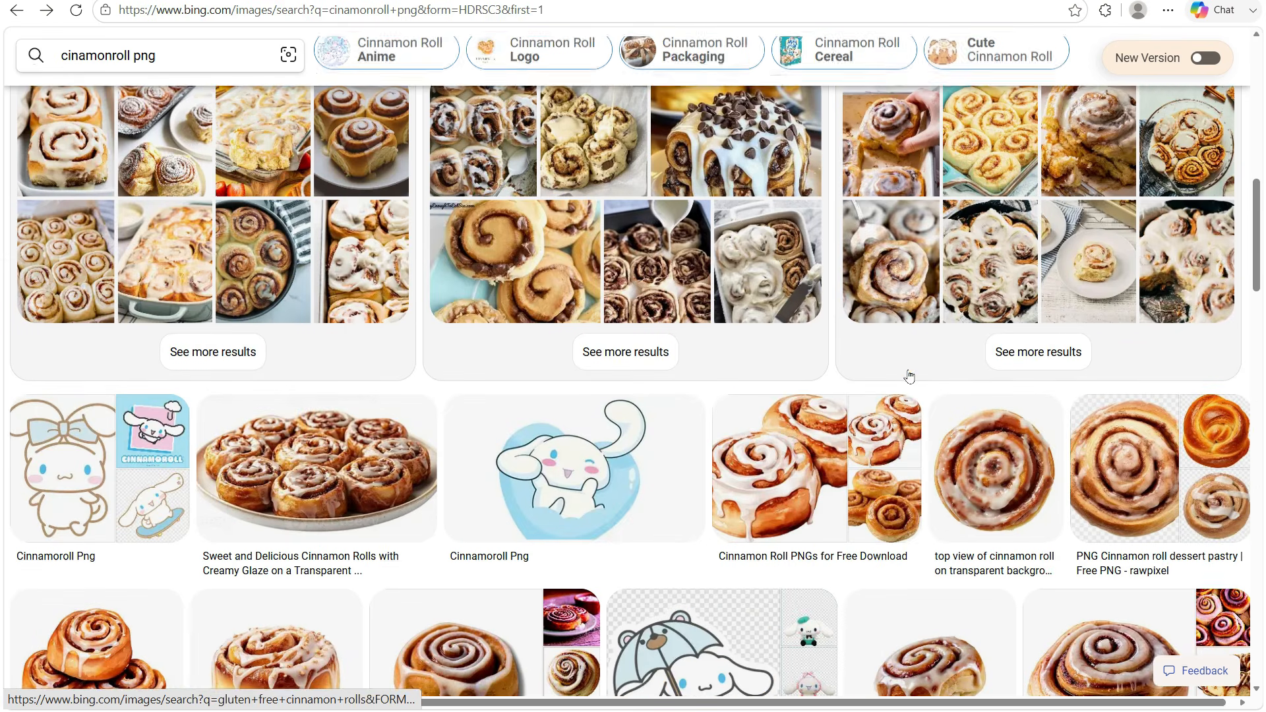
pyautogui.scroll(-3, 908, 374)
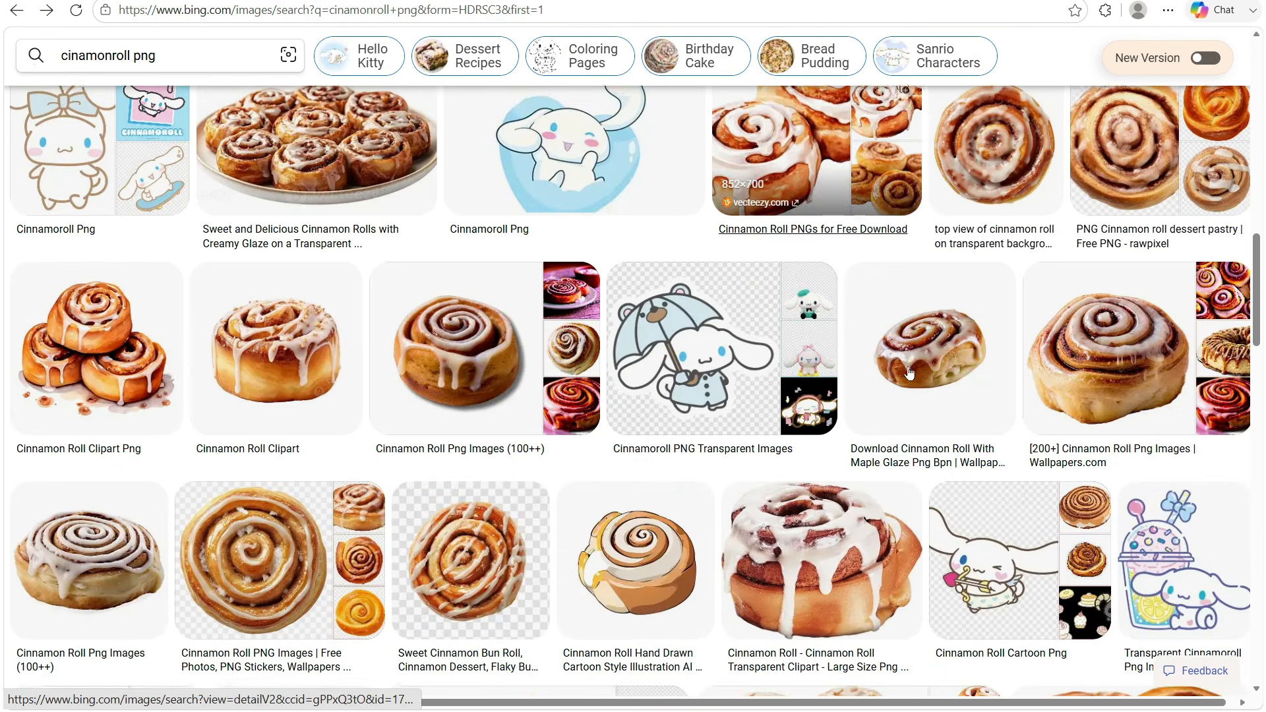
pyautogui.click(709, 321)
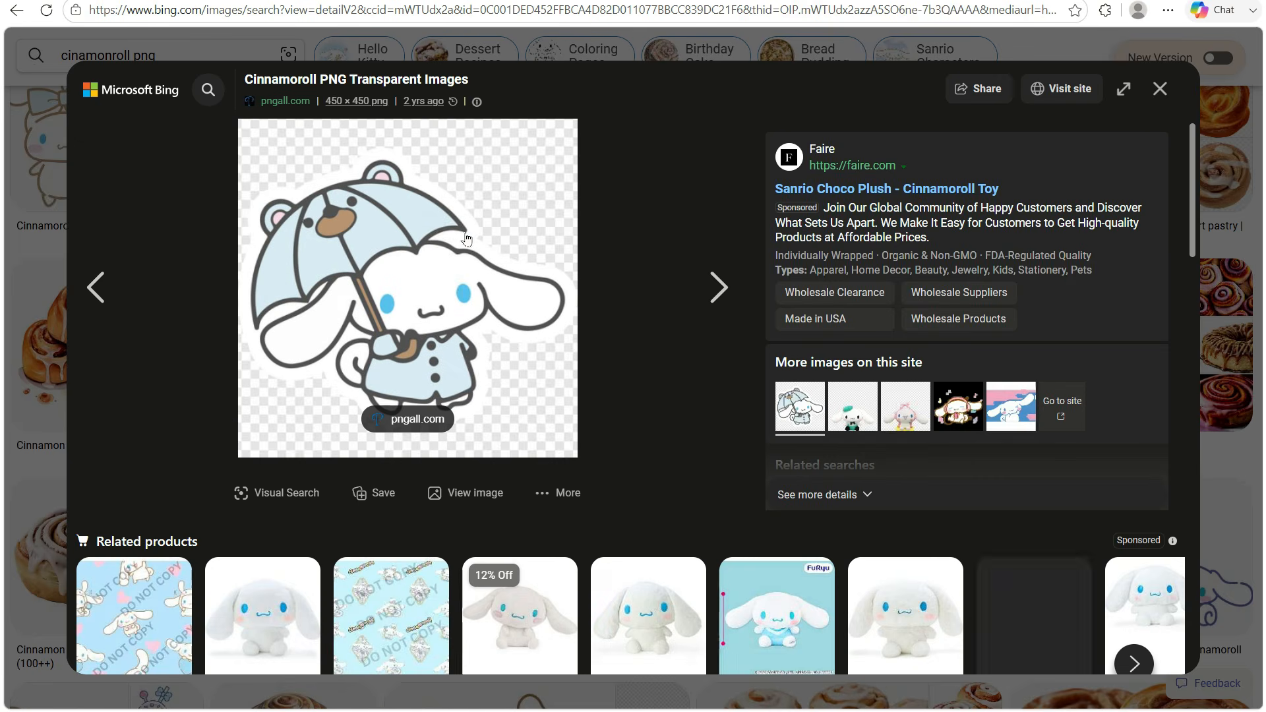
pyautogui.rightClick(441, 224)
pyautogui.click(502, 293)
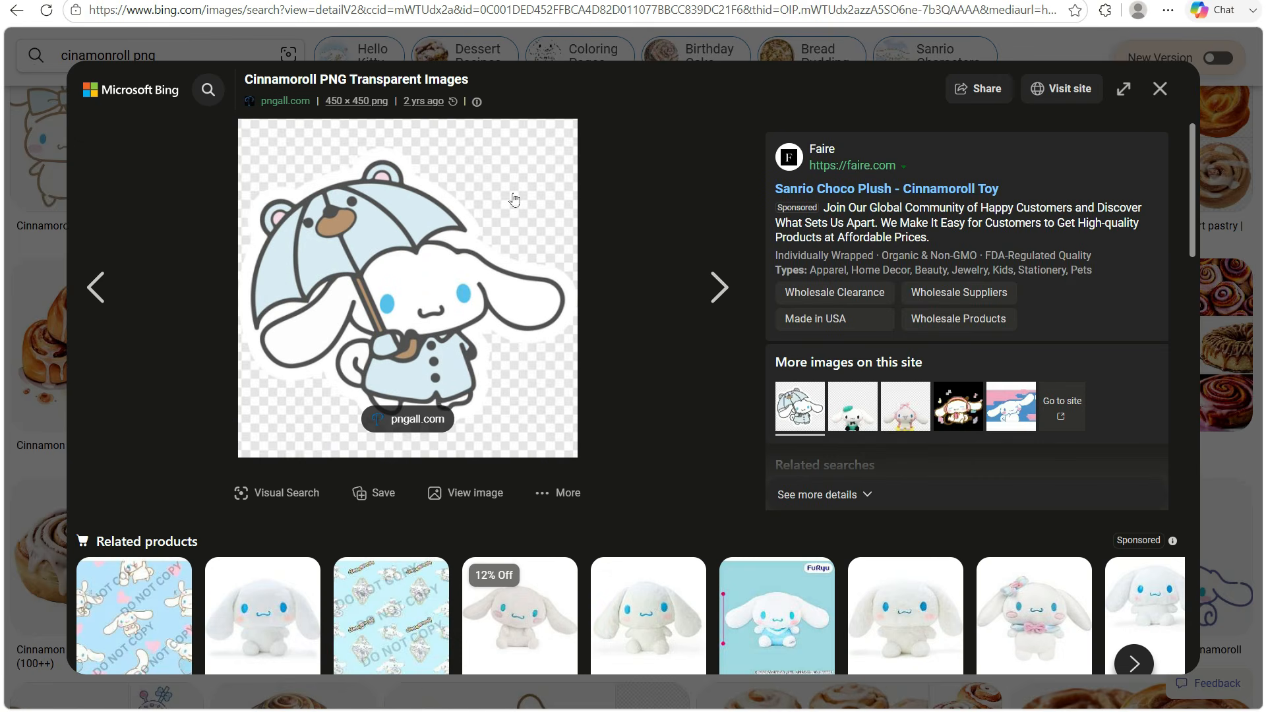
pyautogui.hotkey('ctrl', 'Tab')
pyautogui.hotkey('ctrl', 'v')
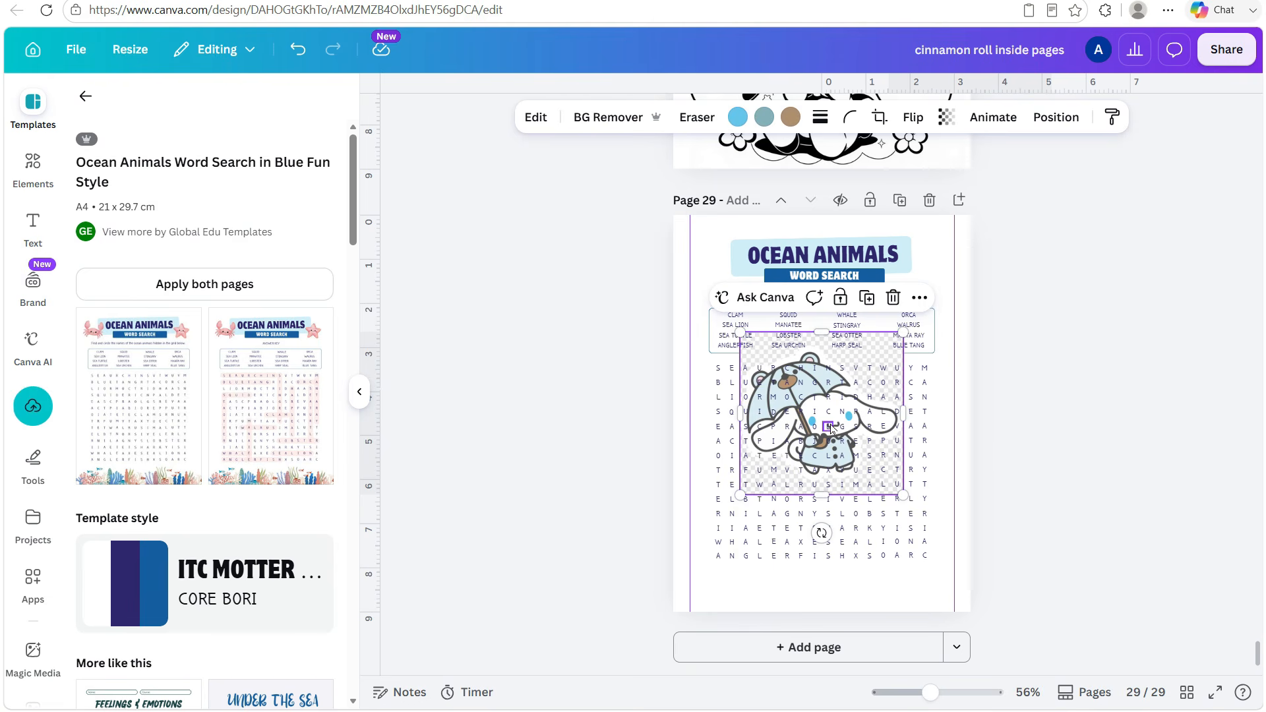
pyautogui.press('Escape')
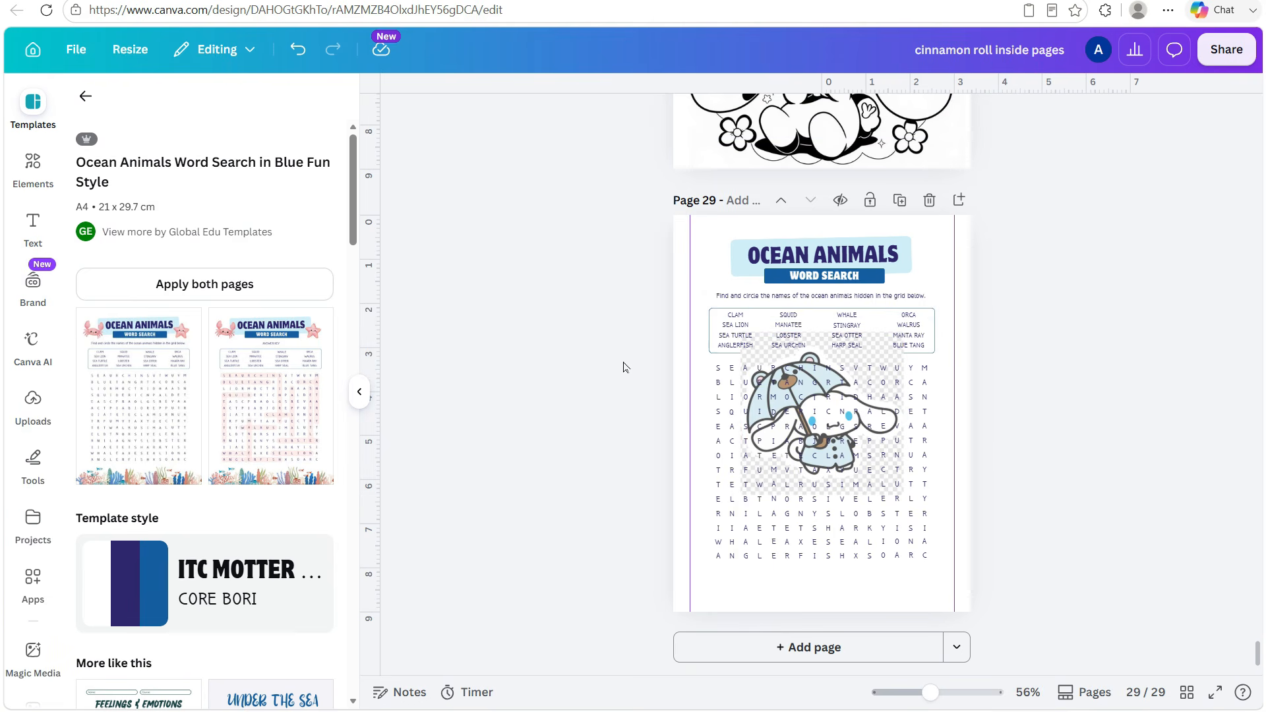
# Select the umbrella Cinnamoroll through its layer, apply BG Remover, shrink it and move it to page 29's lower-right corner
pyautogui.click(942, 267)
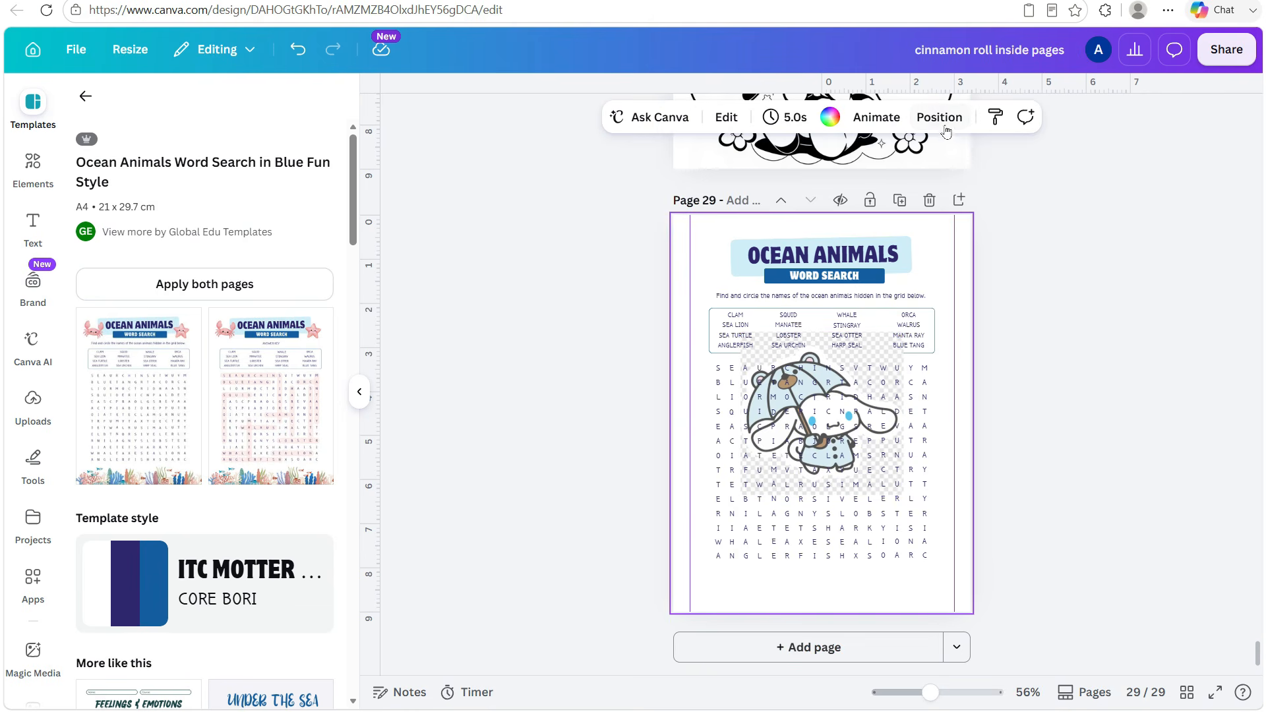
pyautogui.click(923, 121)
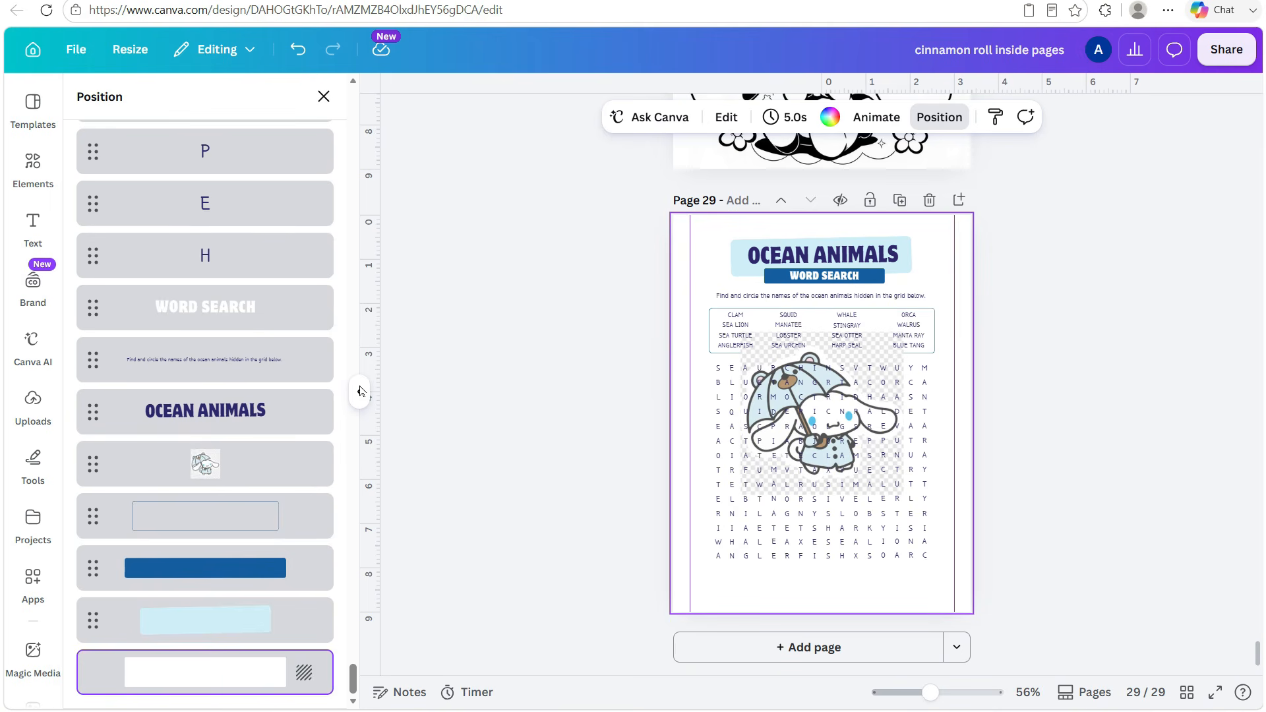
pyautogui.click(211, 475)
pyautogui.moveTo(868, 358); pyautogui.dragTo(744, 447)
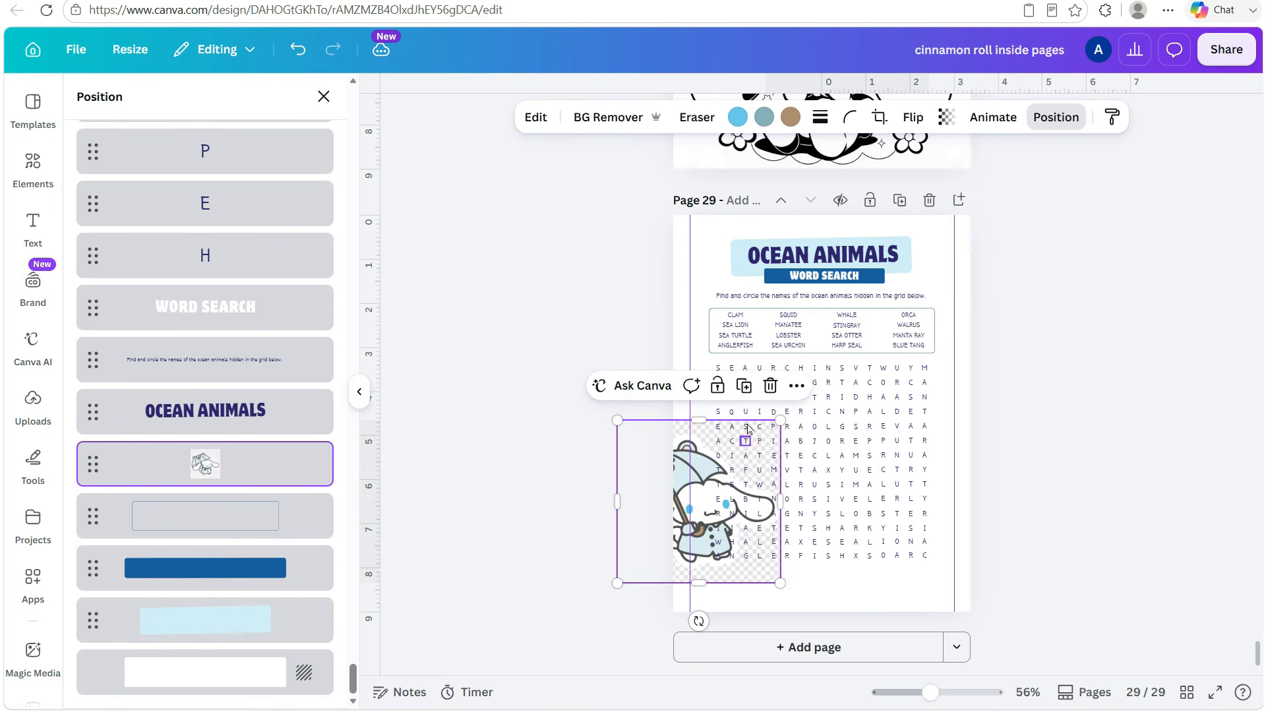
pyautogui.click(601, 118)
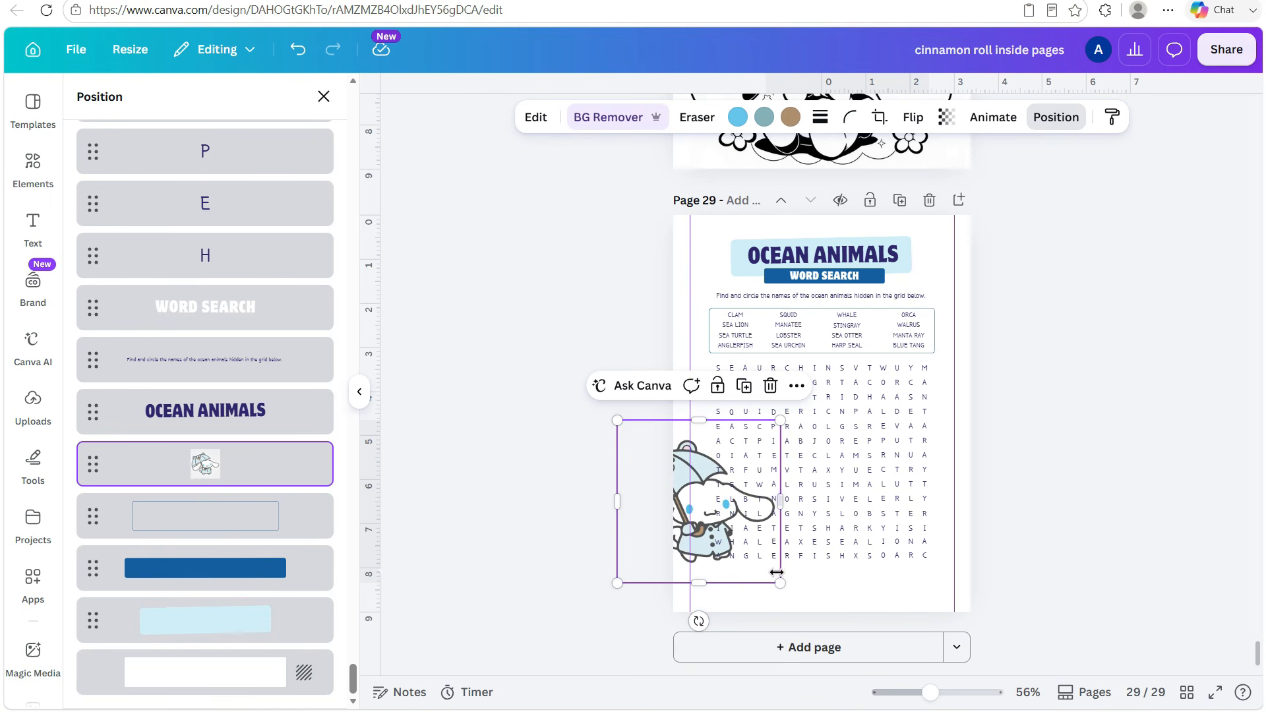
pyautogui.moveTo(780, 582); pyautogui.dragTo(704, 507)
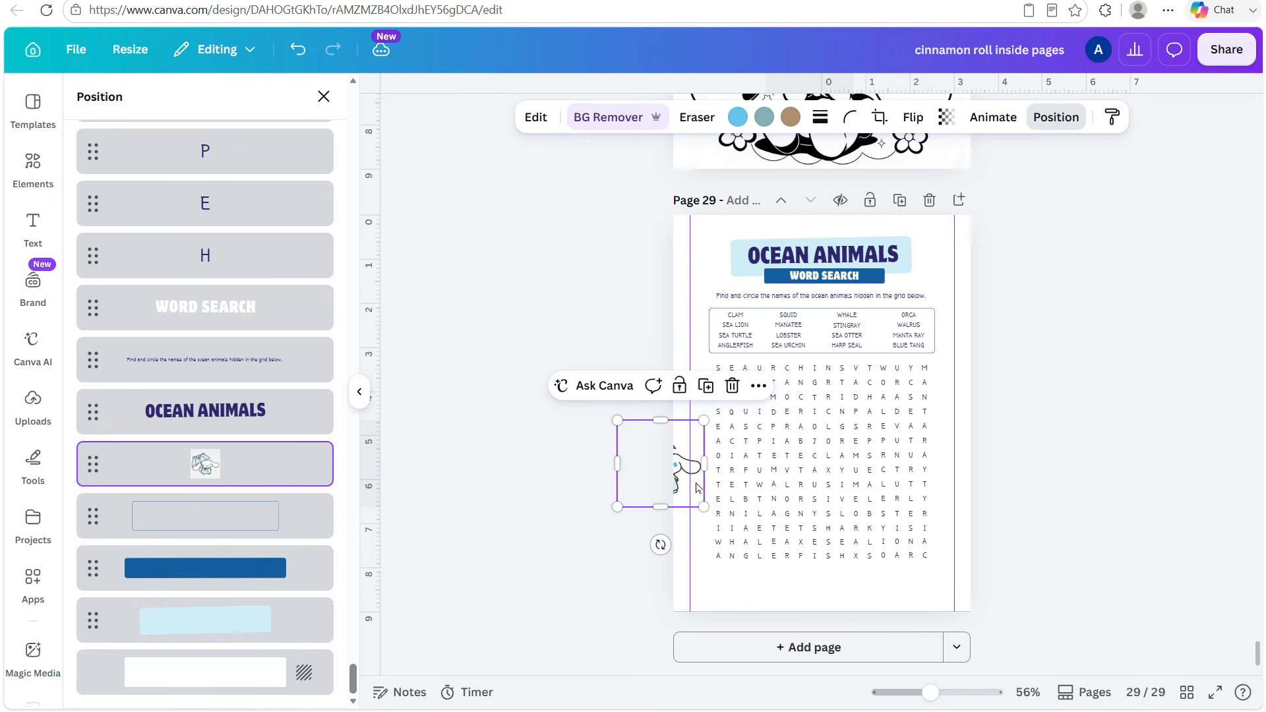
pyautogui.moveTo(683, 464); pyautogui.dragTo(948, 580)
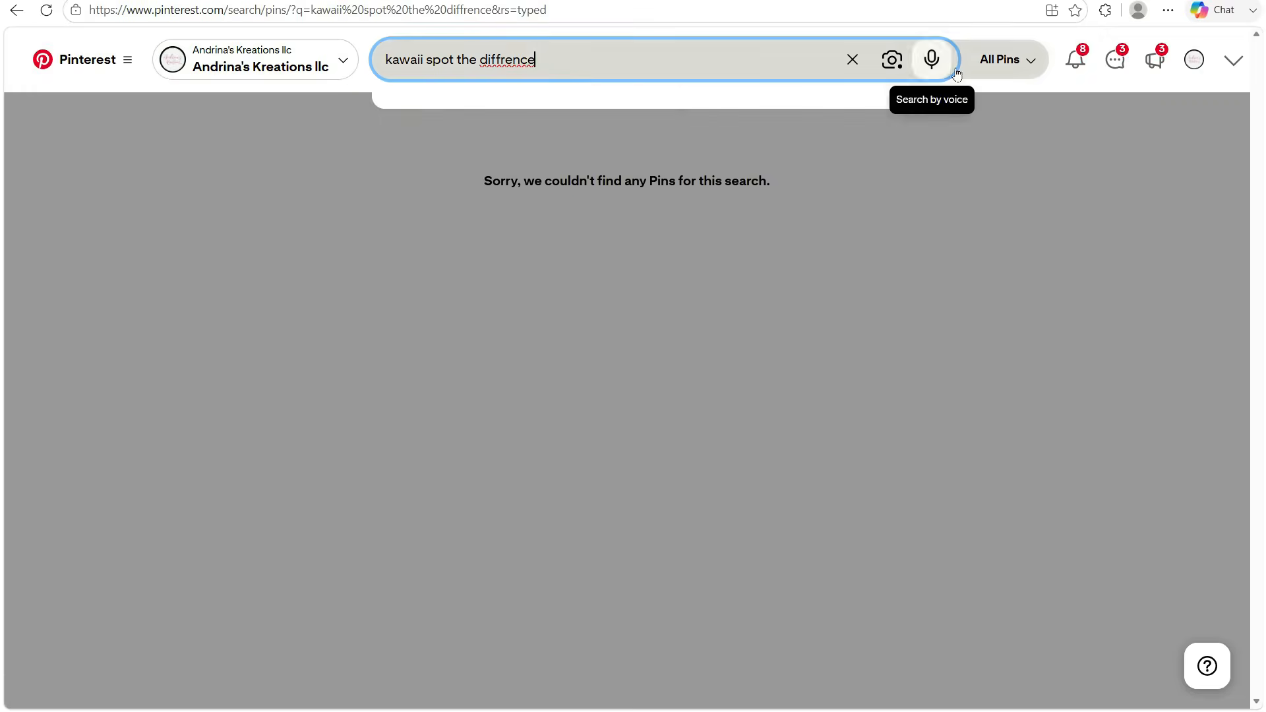
# Search Pinterest for "cinnamoroll vertical wallpaper" and set a light-blue Cinnamoroll pattern as the background of page 30 in Canva
pyautogui.click(851, 59)
pyautogui.click(554, 401)
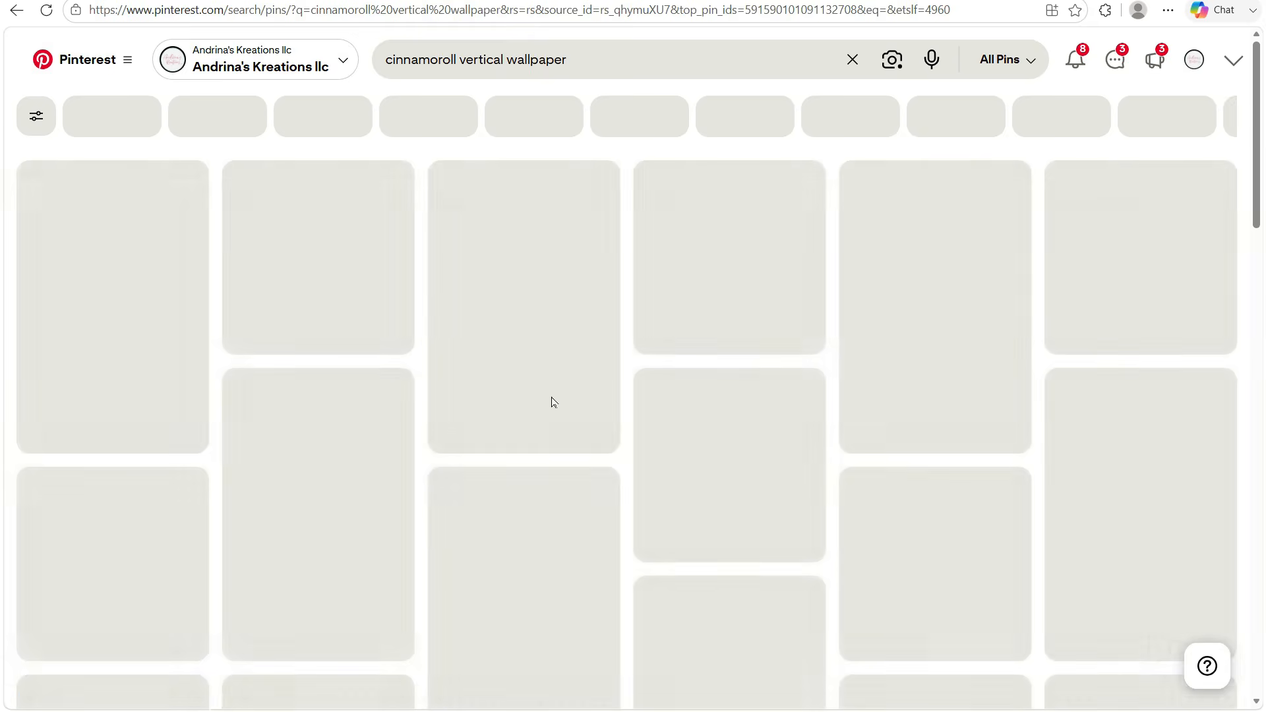
pyautogui.scroll(-8, 1090, 447)
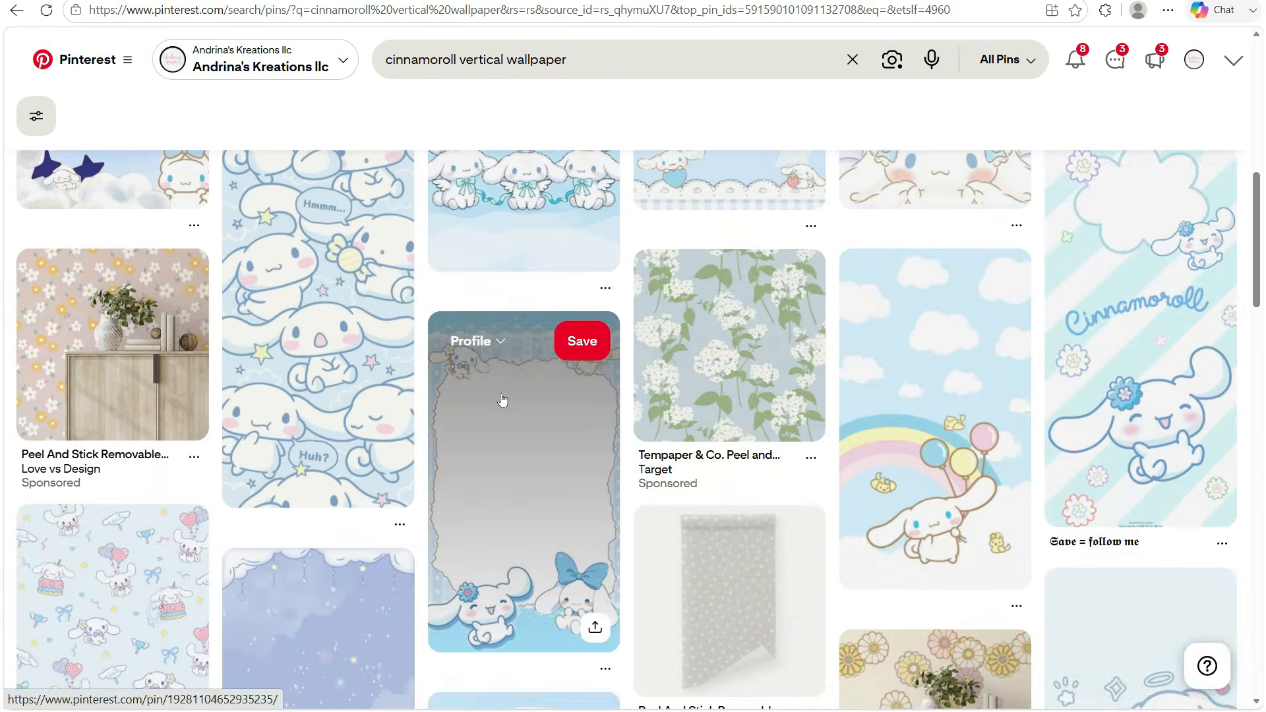
pyautogui.click(503, 398)
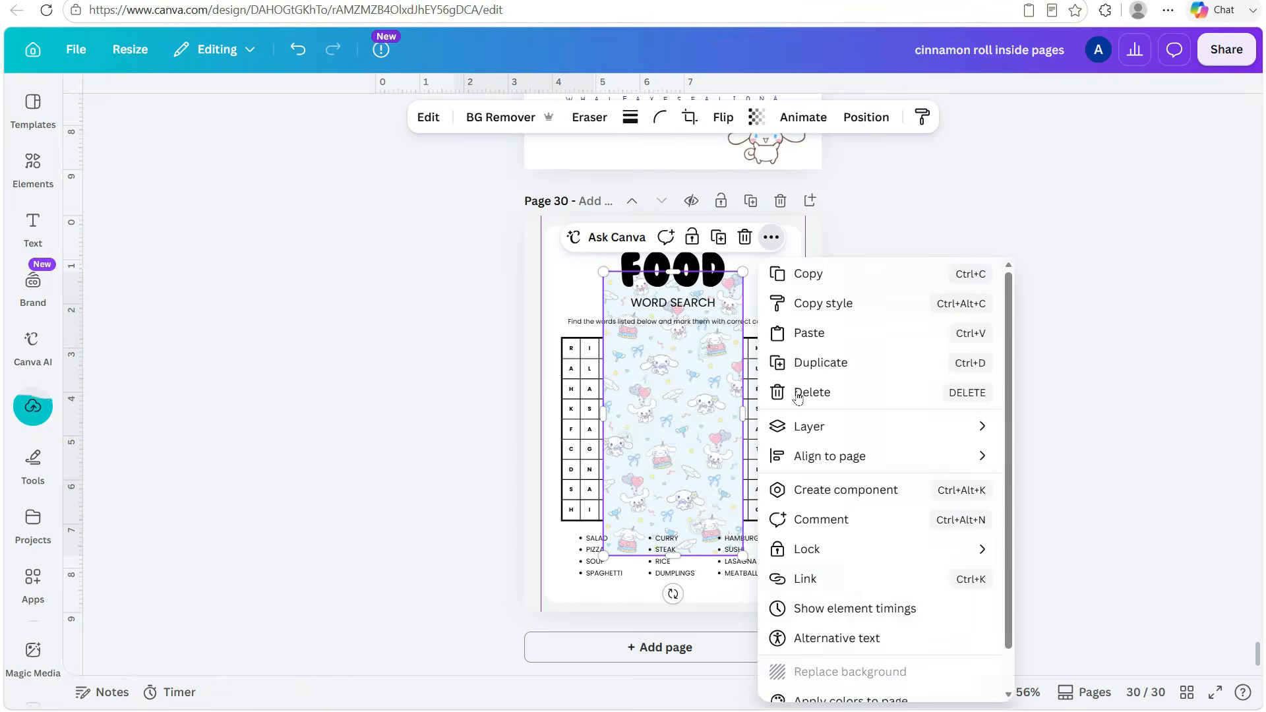
pyautogui.click(920, 485)
# Recolor page 30's FOOD title dark blue and its WORD SEARCH subtitle Azure (#4ca0d4)
pyautogui.click(704, 273)
pyautogui.click(678, 117)
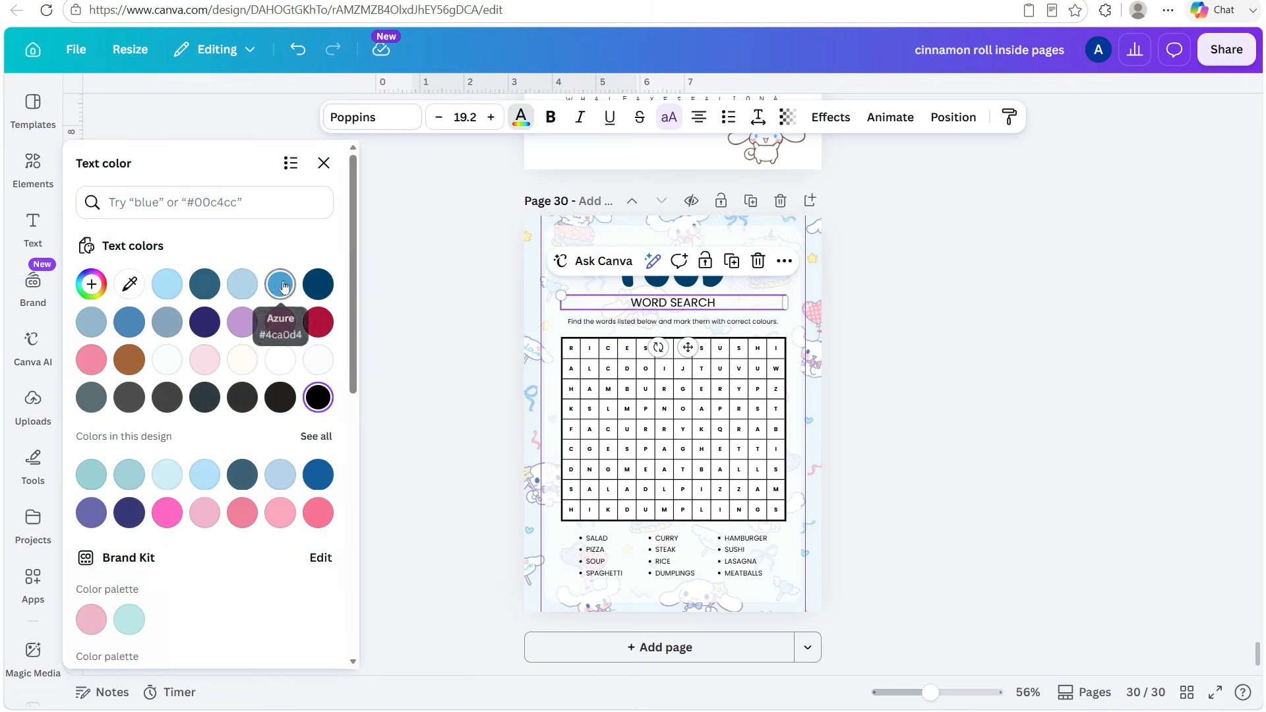
pyautogui.click(280, 285)
pyautogui.click(966, 325)
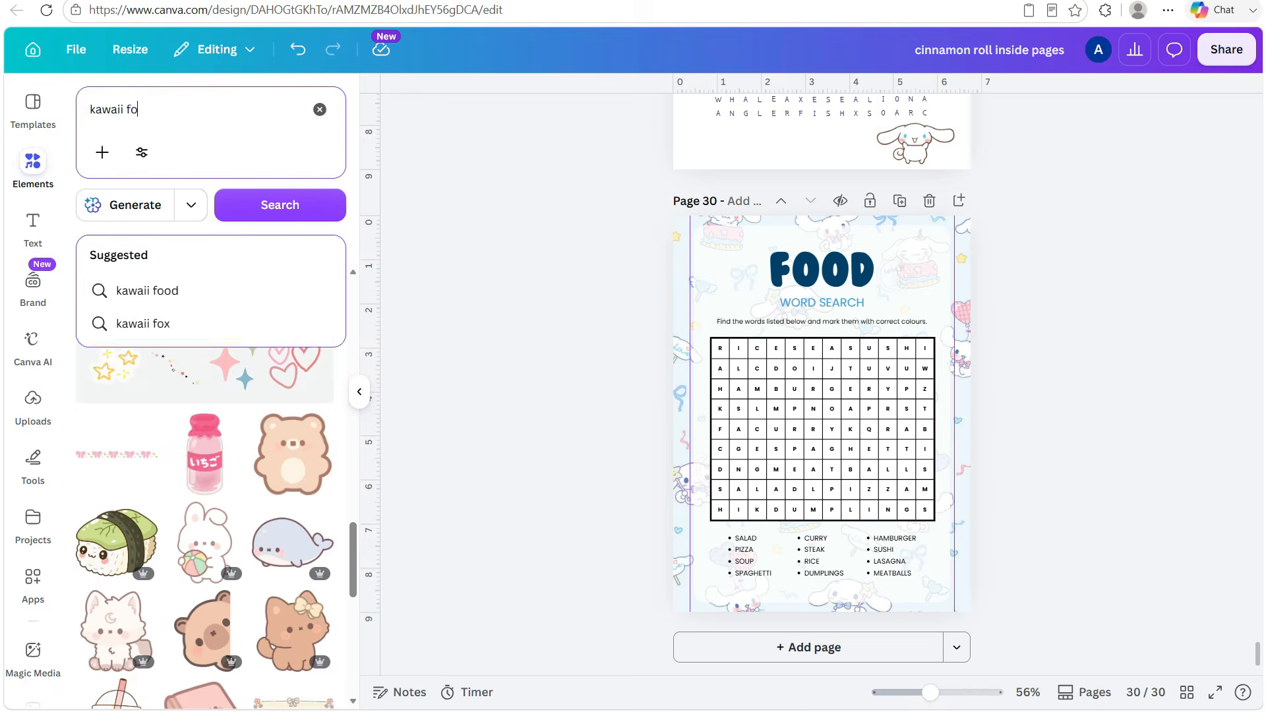
# Search the graphics for "kawaii food" and place a stacked mochi beside the FOOD title and a burger in the page's lower-left corner
pyautogui.write('od')
pyautogui.press('Return')
pyautogui.click(116, 345)
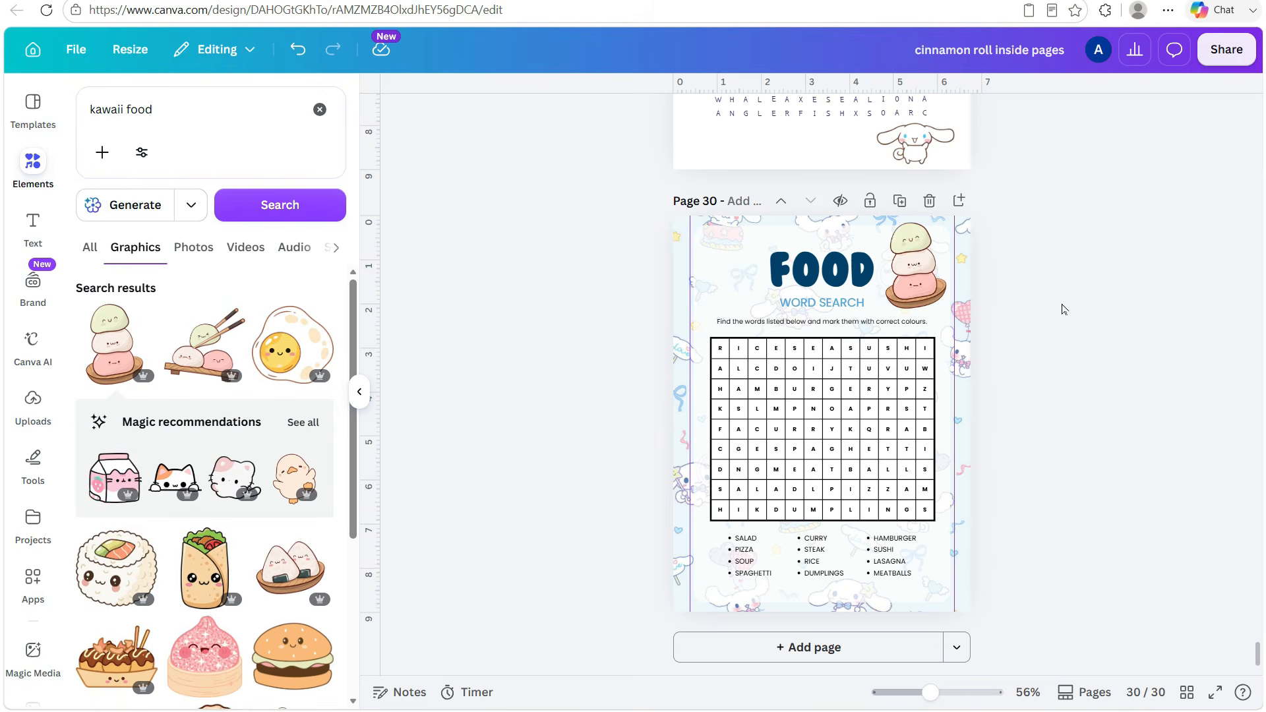
pyautogui.scroll(-5, 204, 461)
pyautogui.moveTo(114, 277); pyautogui.dragTo(795, 449)
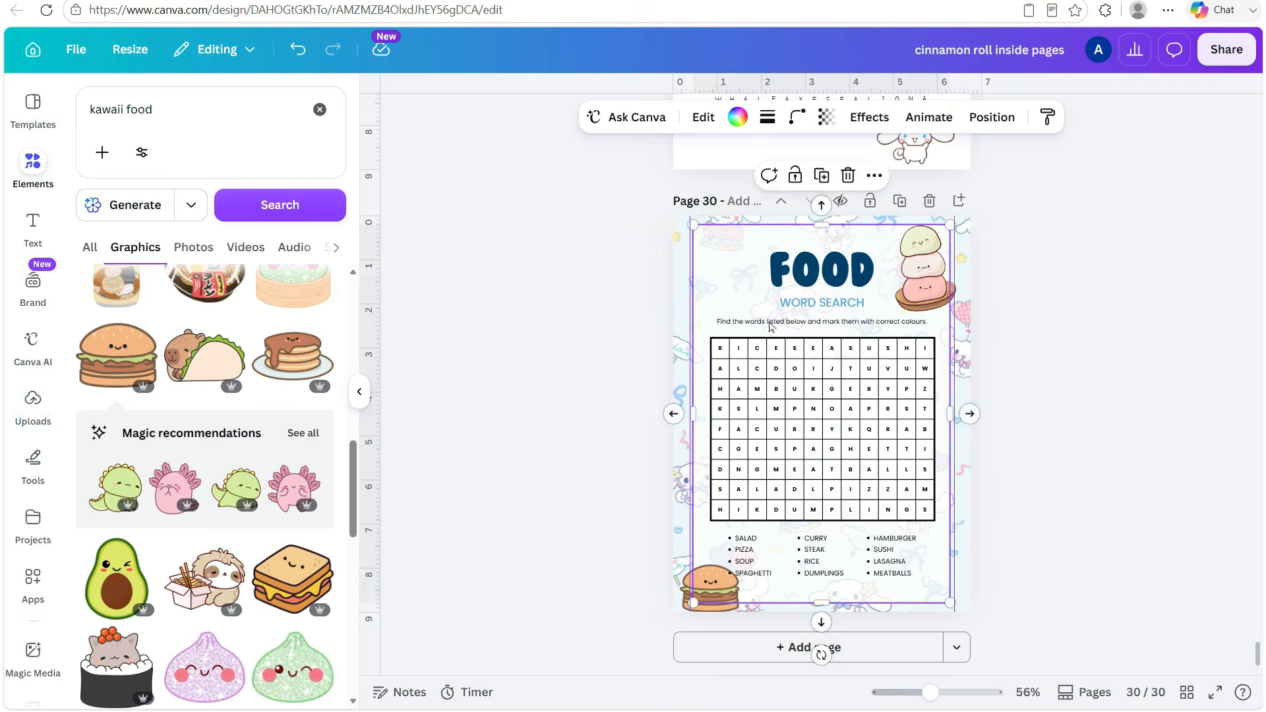
pyautogui.click(1080, 509)
# Add page 31 with the brown Autumn Labyrinth maze template and delete its title, subtitle, squirrel and acorn
pyautogui.click(840, 653)
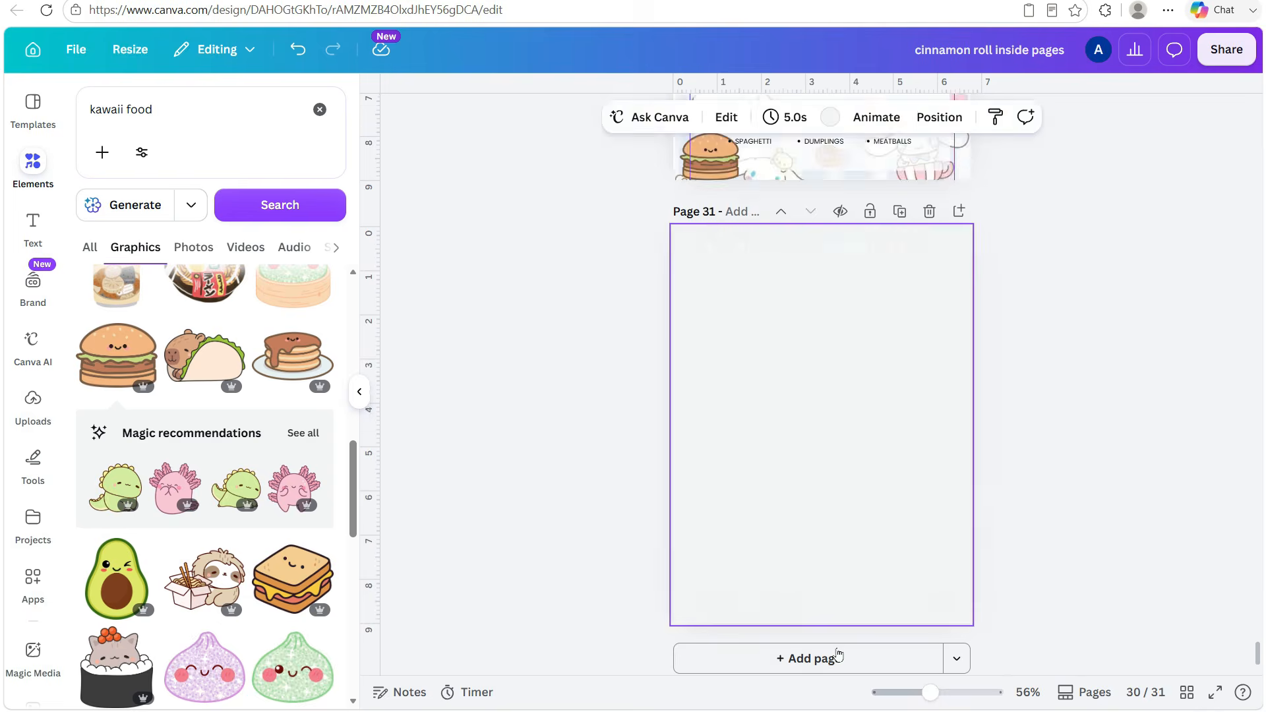
pyautogui.click(33, 105)
pyautogui.scroll(-2, 219, 519)
pyautogui.scroll(-1, 219, 519)
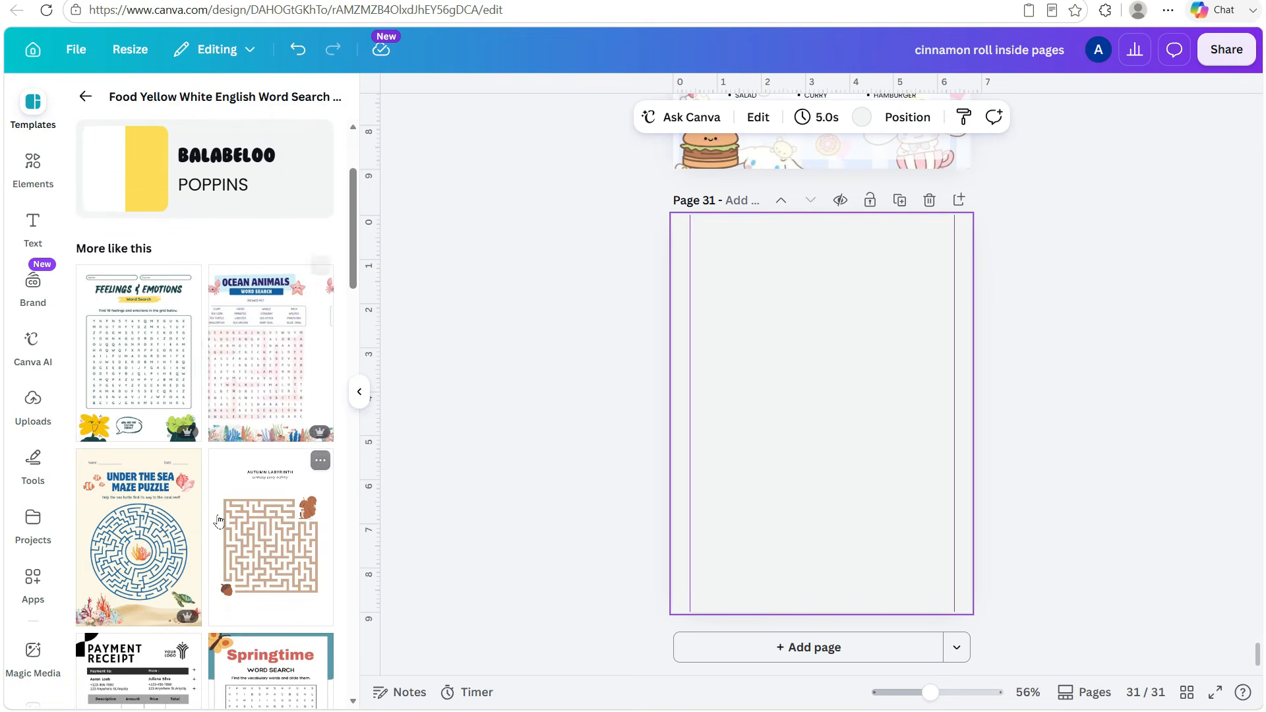
pyautogui.click(254, 544)
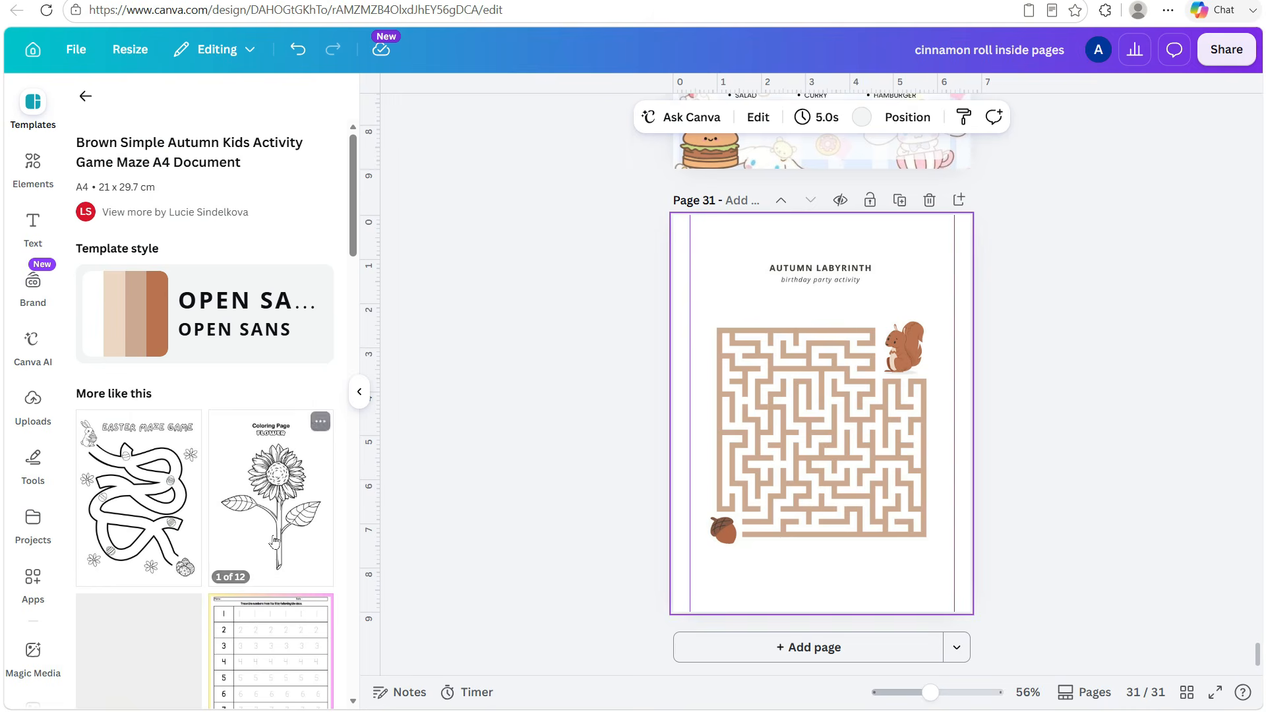
pyautogui.click(817, 271)
pyautogui.click(905, 229)
pyautogui.press('Delete')
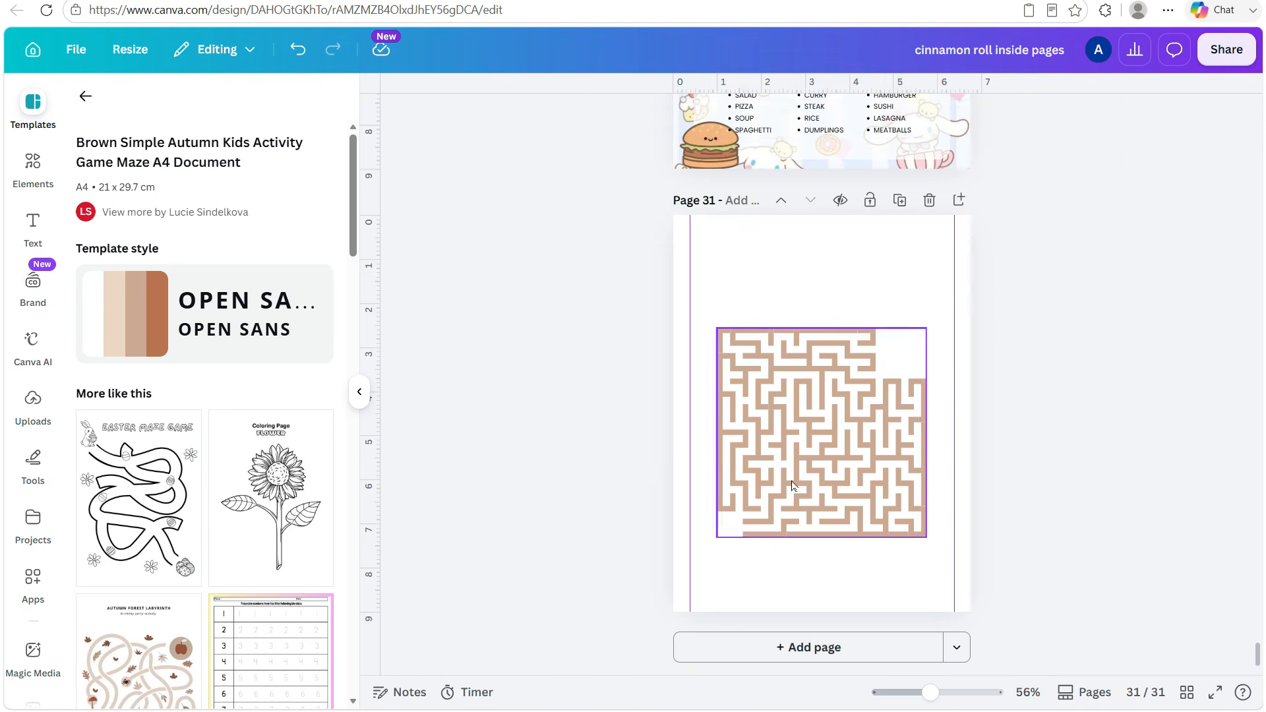
# Place the uploaded seated Cinnamoroll, shrunk, at the upper-right opening of page 31's maze
pyautogui.click(33, 405)
pyautogui.scroll(-5, 303, 486)
pyautogui.moveTo(178, 589); pyautogui.dragTo(839, 455)
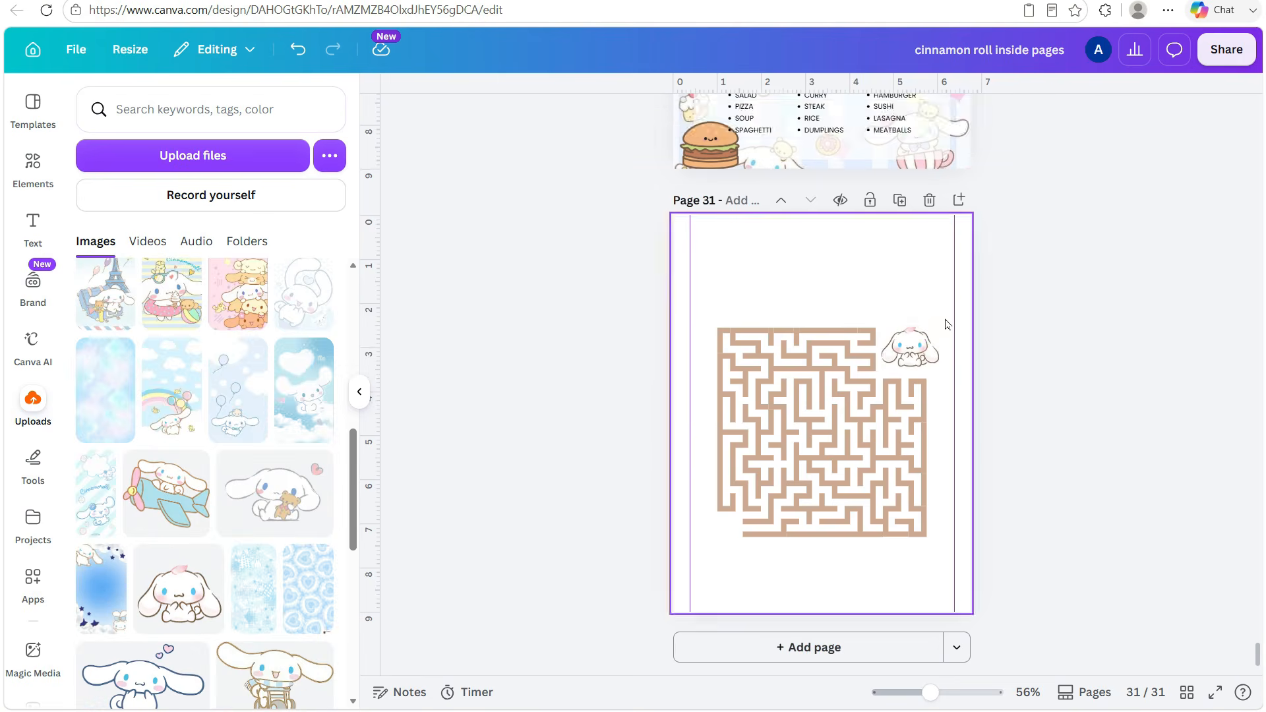
pyautogui.scroll(-1, 204, 482)
# Add the food skewers graphic from the "kawaii food" graphics at the maze's lower-left opening
pyautogui.click(33, 164)
pyautogui.scroll(-3, 299, 572)
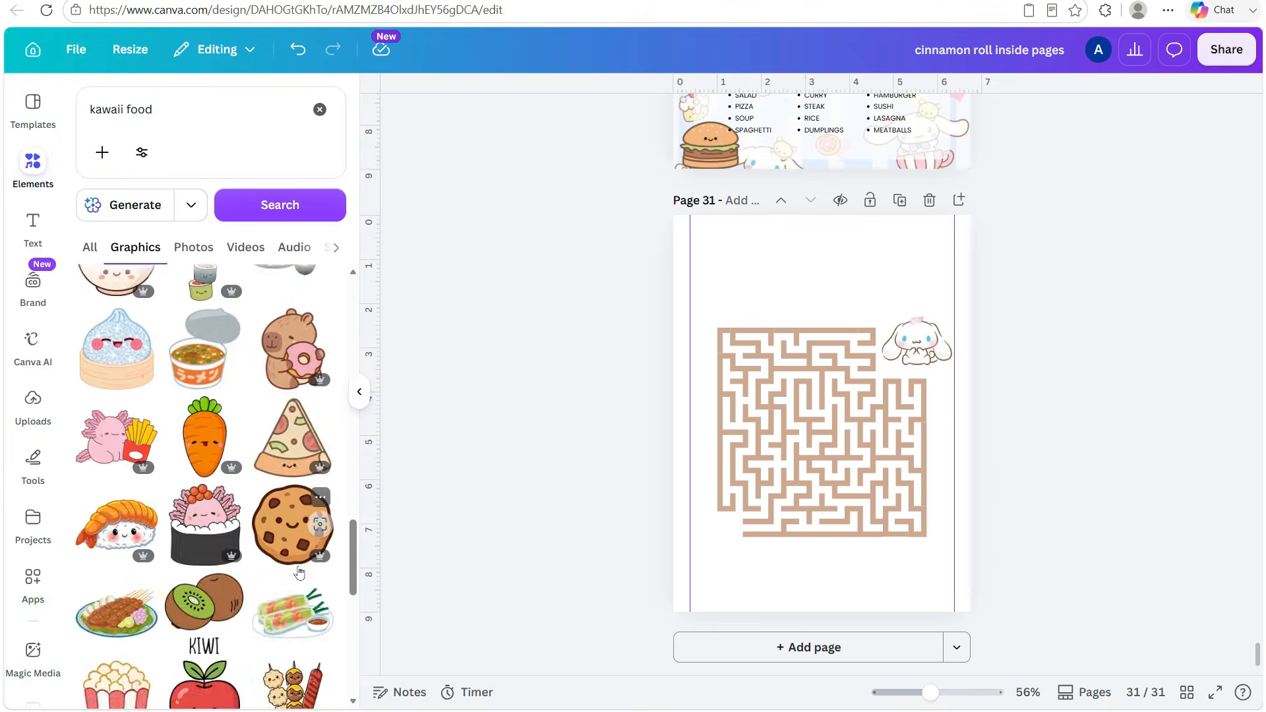
pyautogui.scroll(-5, 298, 573)
pyautogui.click(293, 379)
pyautogui.moveTo(824, 422); pyautogui.dragTo(711, 562)
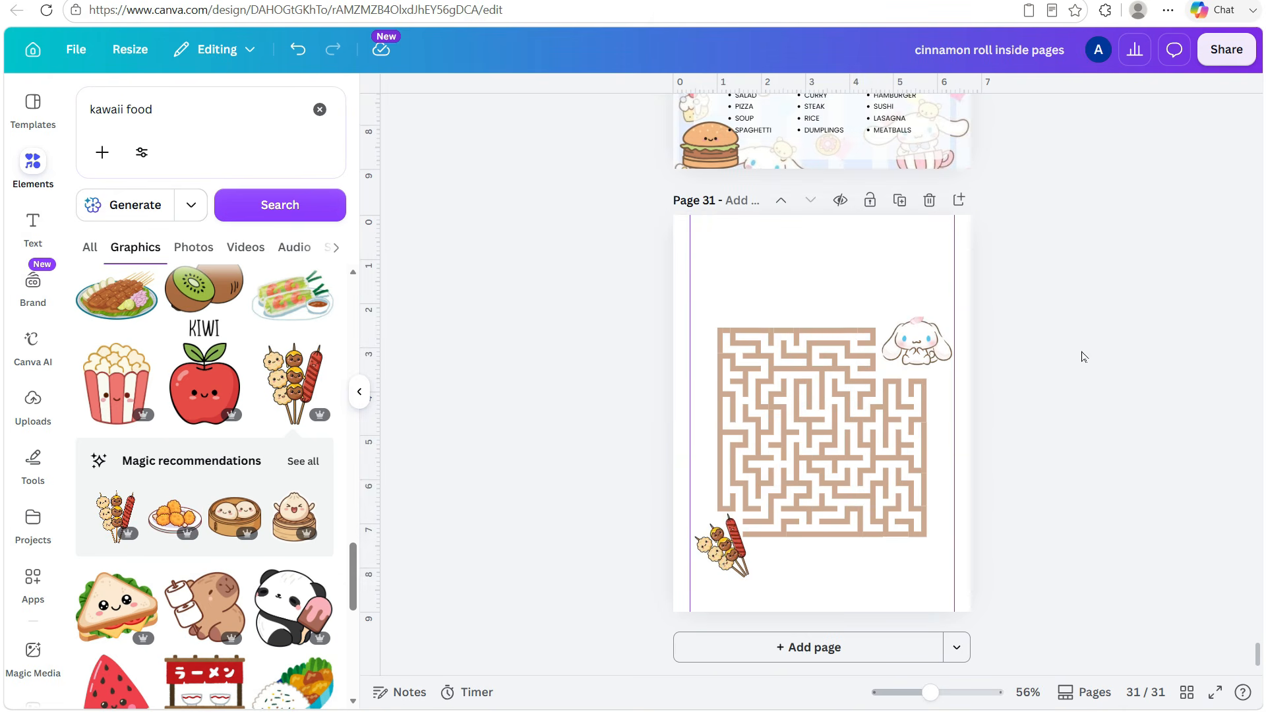
# Search the graphics for "cute background" and set the lilac cloud sky as page 31's background
pyautogui.write('cute background')
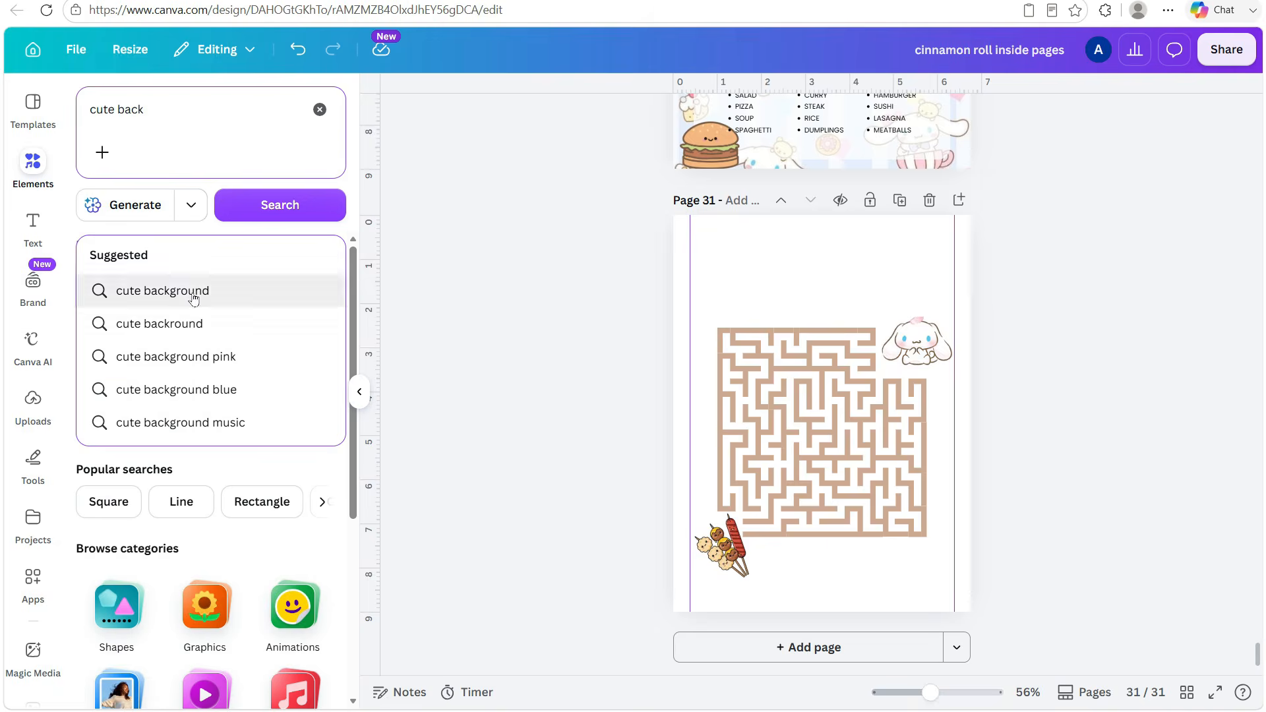
pyautogui.click(193, 298)
pyautogui.click(292, 432)
pyautogui.rightClick(910, 280)
pyautogui.click(1003, 690)
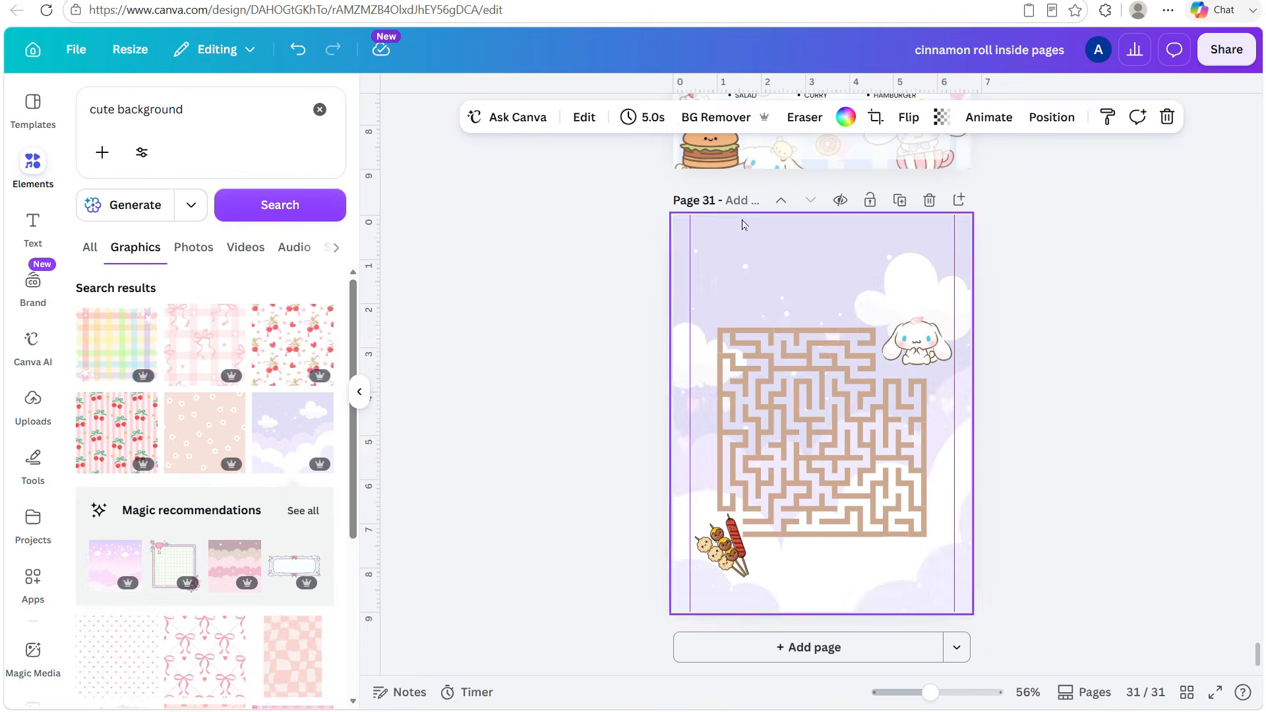
# Apply the Aura filter to page 31's cloud background and make it more transparent
pyautogui.click(596, 123)
pyautogui.click(206, 274)
pyautogui.scroll(-5, 125, 396)
pyautogui.click(132, 400)
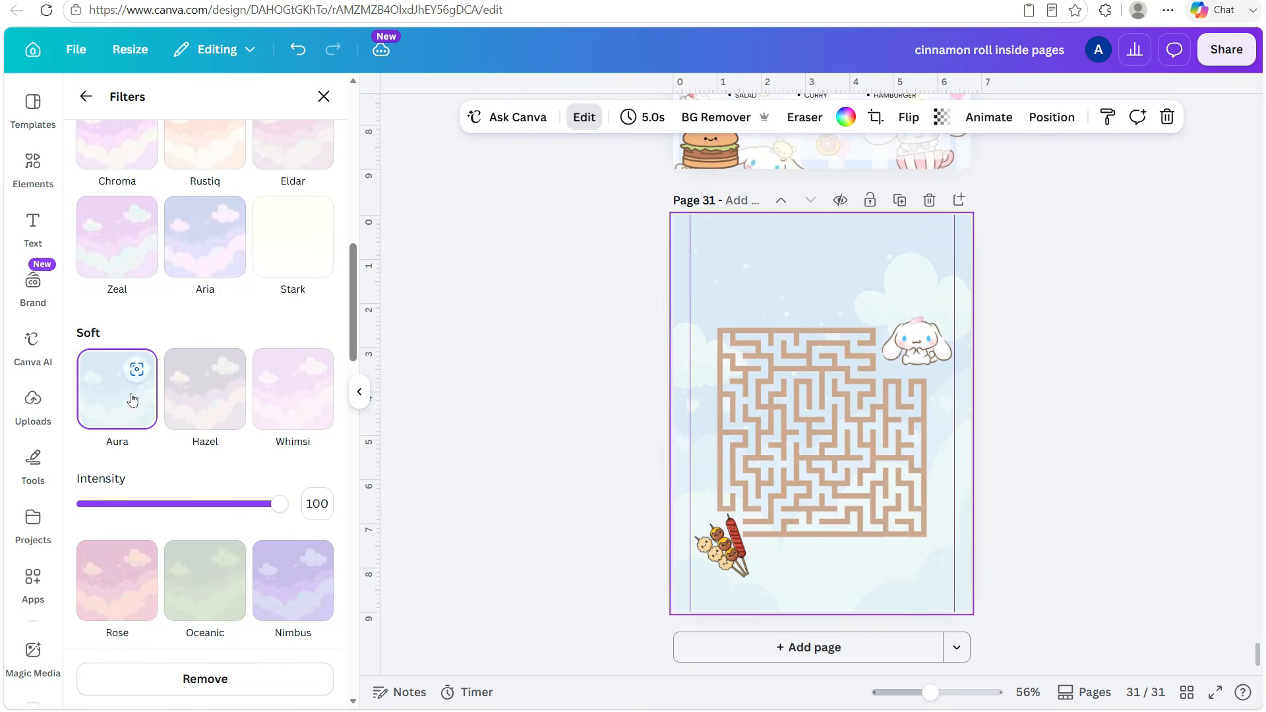
pyautogui.click(942, 117)
pyautogui.click(910, 181)
# Enlarge page 31's maze in blue and replace the skewers with the mochi and chopsticks from "kawaii food"
pyautogui.click(745, 521)
pyautogui.moveTo(918, 330); pyautogui.dragTo(918, 330)
pyautogui.keyDown('shift'); pyautogui.click(841, 513); pyautogui.keyUp('shift')
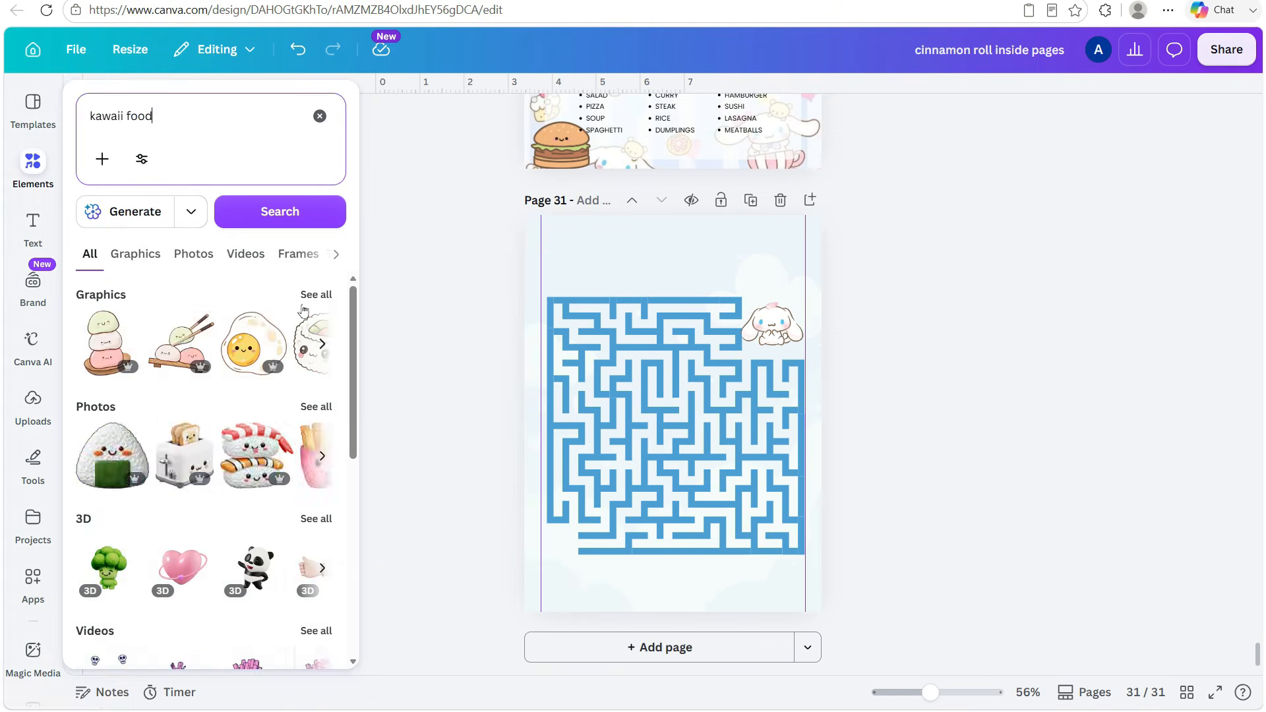
pyautogui.moveTo(105, 334); pyautogui.dragTo(638, 444)
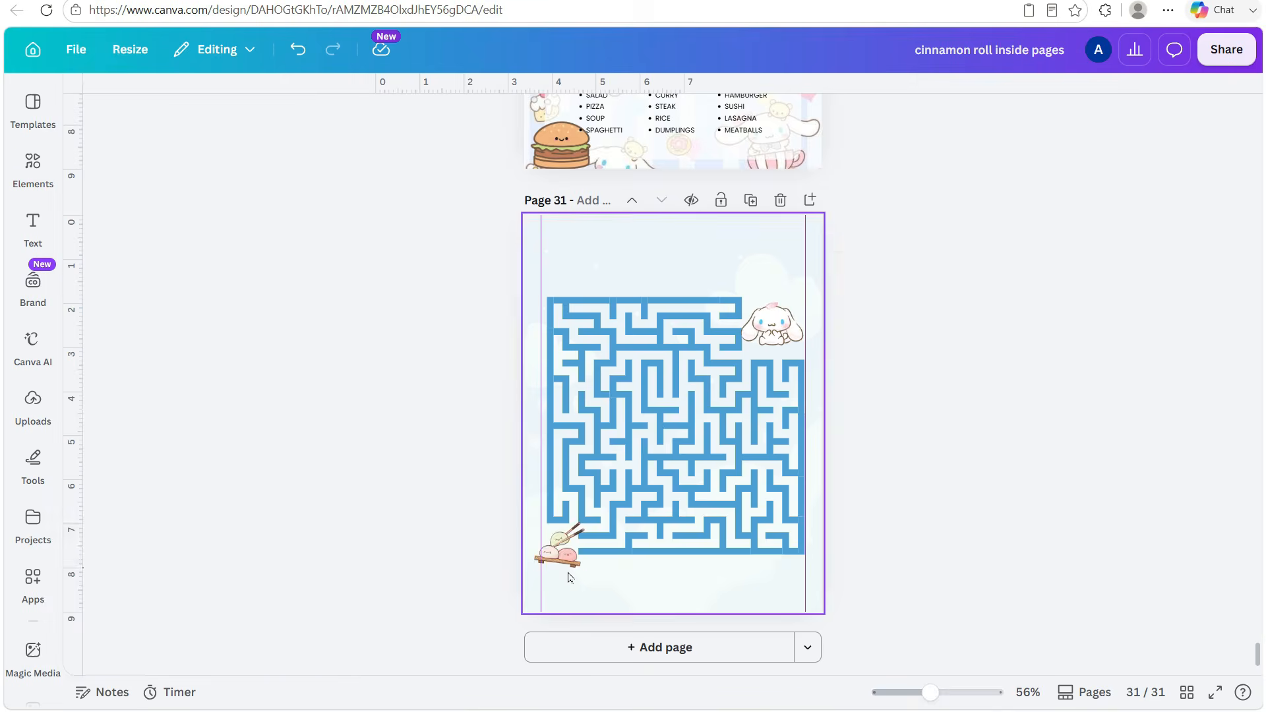
# Recolor page 31's maze a light teal
pyautogui.click(610, 538)
pyautogui.click(518, 116)
pyautogui.click(242, 224)
pyautogui.click(242, 414)
pyautogui.click(242, 452)
pyautogui.click(159, 349)
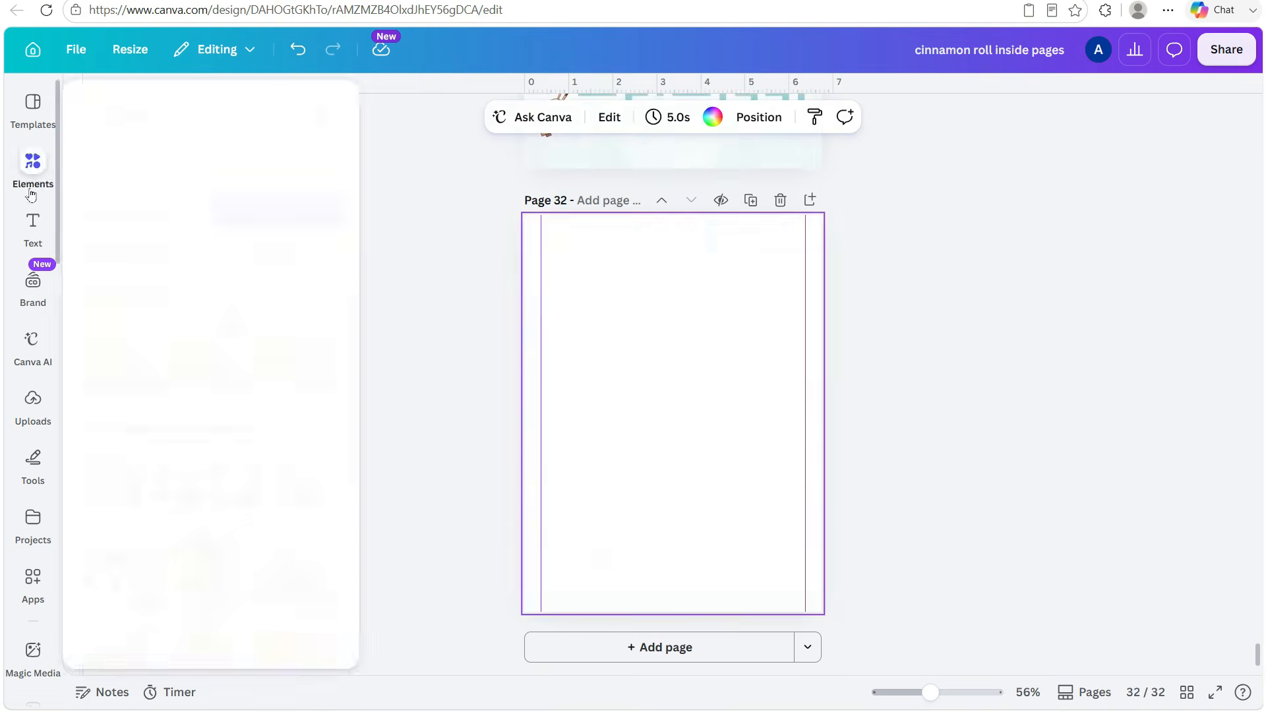
# Apply the Space Maze Worksheet template to page 32 and strip it down to the maze on its white panel
pyautogui.scroll(-3, 275, 551)
pyautogui.click(139, 567)
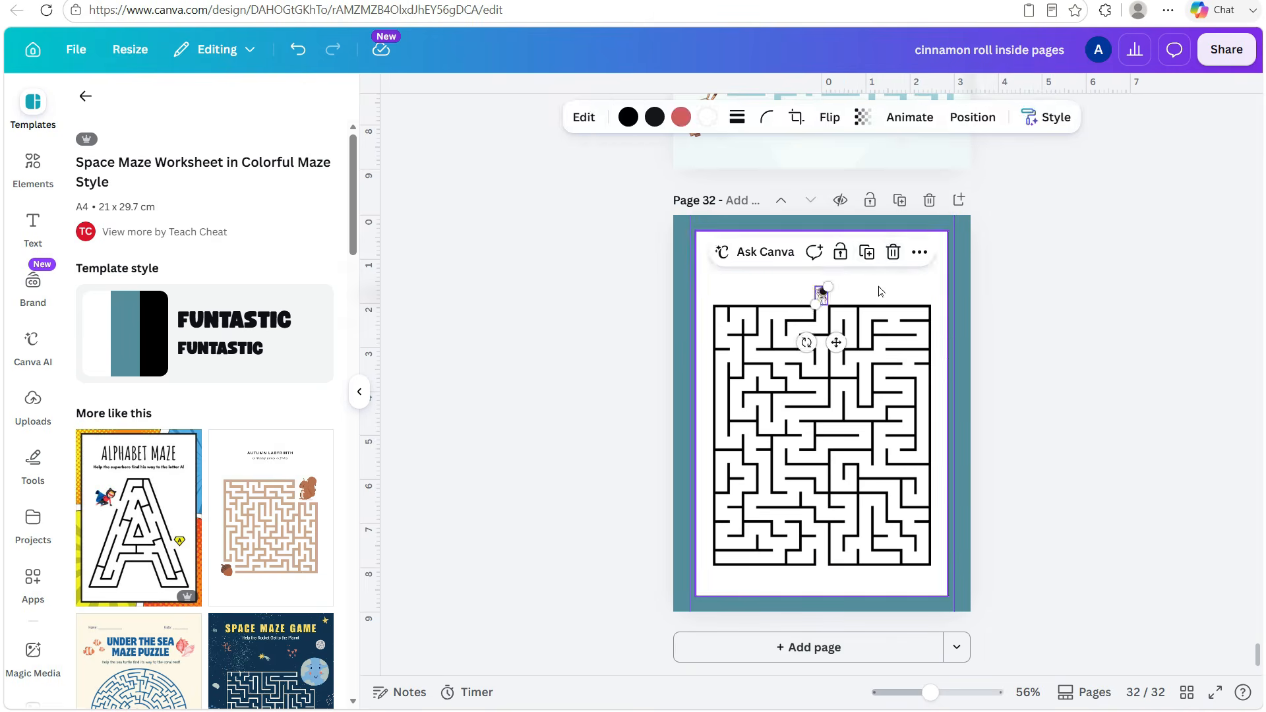
# Place the blue-and-white diagonal plaid from the "cute background" graphics behind page 32's maze and clear the teal page background
pyautogui.click(33, 168)
pyautogui.click(169, 323)
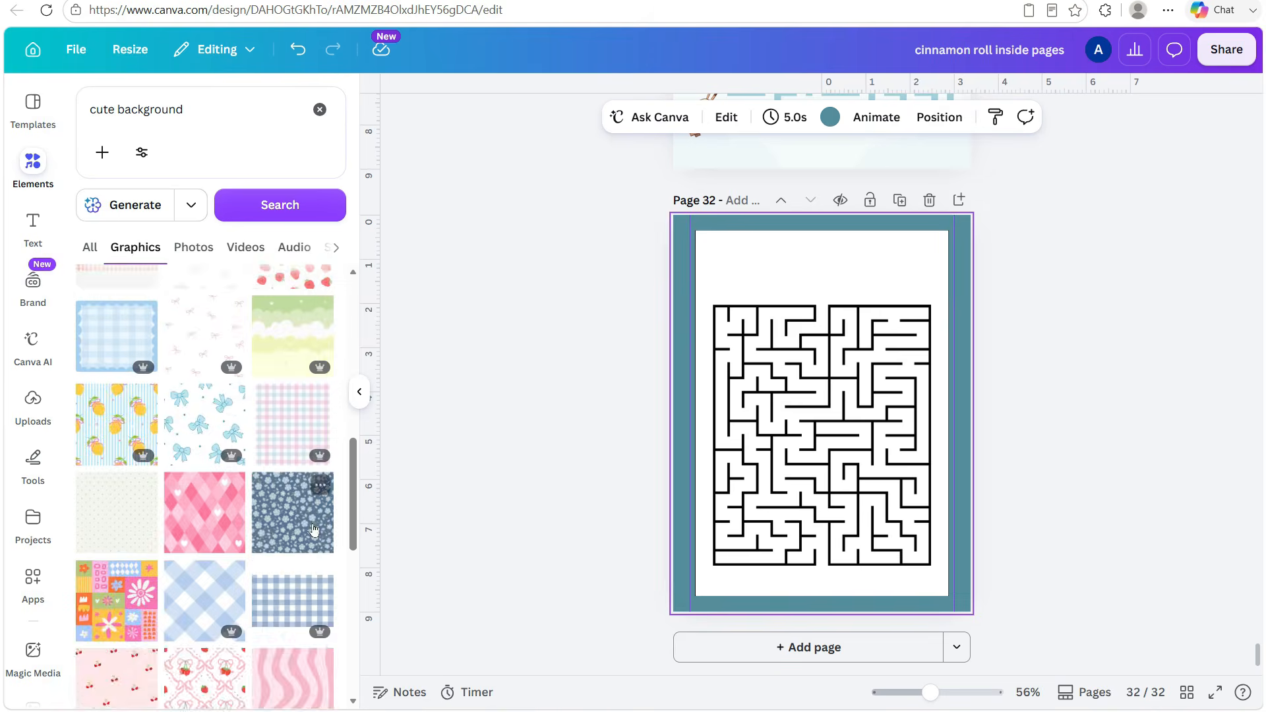
pyautogui.click(204, 600)
pyautogui.click(919, 319)
pyautogui.rightClick(819, 417)
pyautogui.moveTo(874, 440)
pyautogui.click(686, 530)
pyautogui.click(963, 235)
pyautogui.press('Delete')
# Select the plaid graphic through its layer and enlarge it to cover the whole of page 32
pyautogui.click(941, 118)
pyautogui.click(211, 395)
pyautogui.moveTo(814, 413); pyautogui.dragTo(725, 265)
pyautogui.moveTo(792, 325); pyautogui.dragTo(1096, 627)
pyautogui.click(337, 96)
pyautogui.click(870, 280)
pyautogui.moveTo(871, 280); pyautogui.dragTo(870, 292)
pyautogui.click(1042, 263)
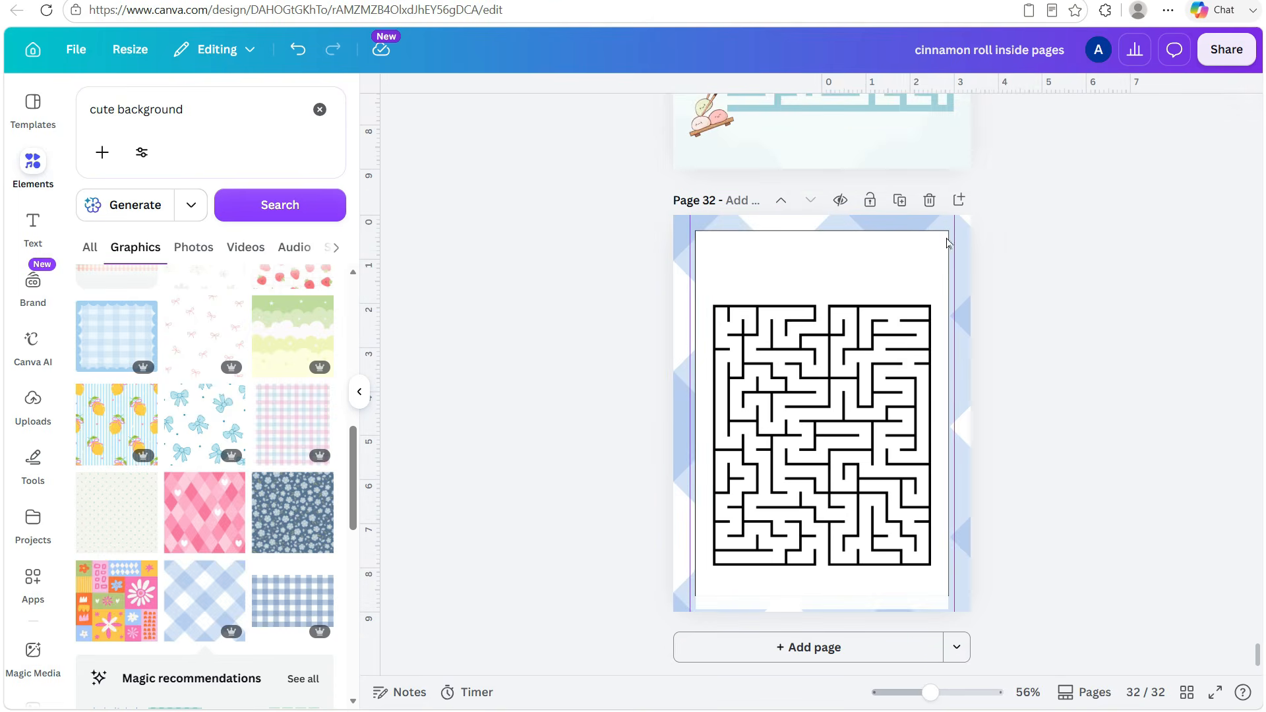
# Place the uploaded airplane Cinnamoroll above the upper entrance of page 32's maze
pyautogui.click(33, 406)
pyautogui.click(166, 411)
pyautogui.press('Escape')
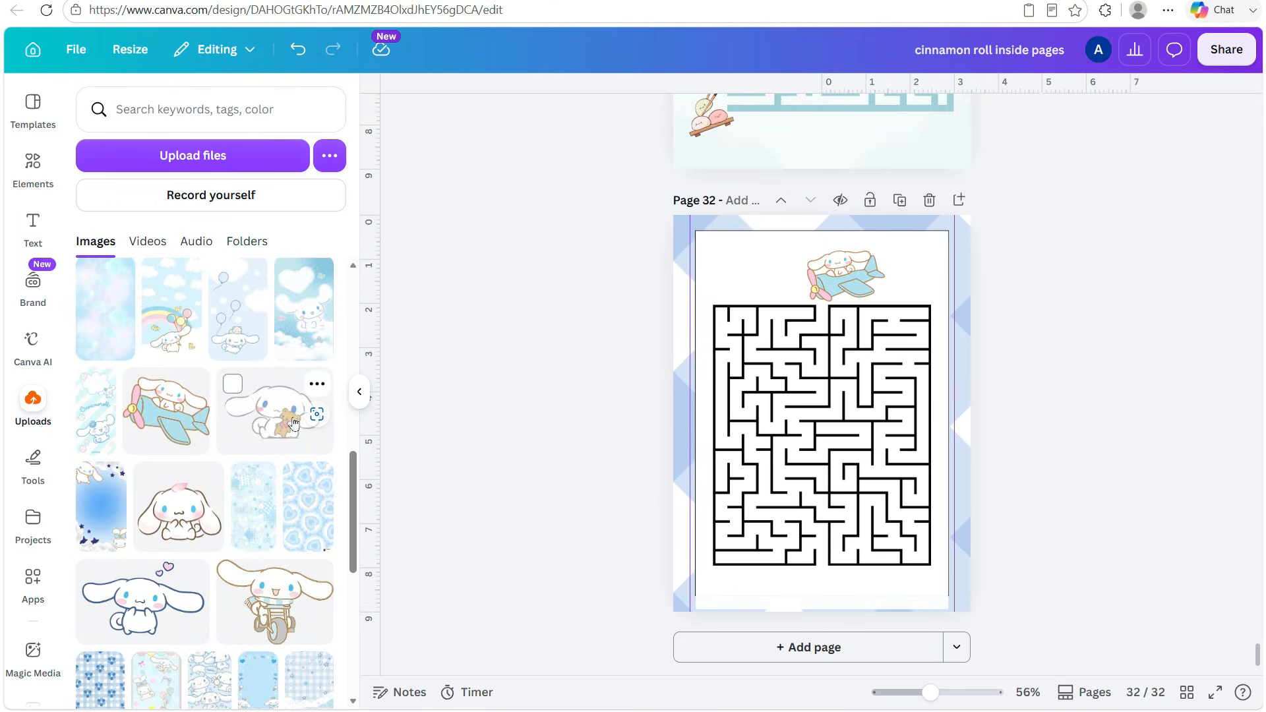
# Switch to the Bing image search, search for "kuromi" and copy the winking Kuromi image
pyautogui.scroll(-1, 305, 515)
pyautogui.hotkey('alt', 'Tab')
pyautogui.scroll(-15, 704, 537)
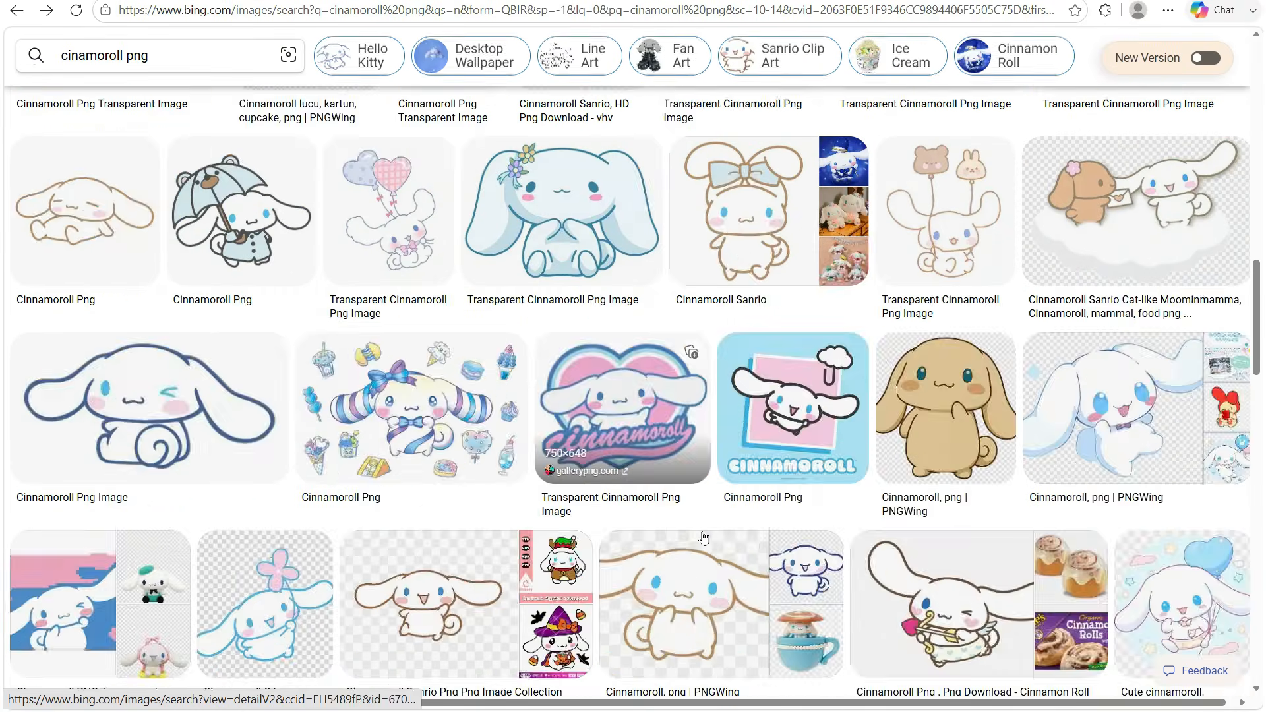
pyautogui.scroll(-3, 704, 537)
pyautogui.scroll(4, 703, 537)
pyautogui.moveTo(120, 55); pyautogui.dragTo(85, 55)
pyautogui.write('kuromi')
pyautogui.press('Return')
pyautogui.click(459, 477)
pyautogui.rightClick(350, 224)
# Return to Canva, paste Kuromi onto page 32, shrink it and place it below the maze's lower exit
pyautogui.hotkey('alt', 'Tab')
pyautogui.hotkey('ctrl', 'v')
pyautogui.moveTo(925, 291); pyautogui.dragTo(770, 474)
pyautogui.click(941, 598)
pyautogui.moveTo(843, 578); pyautogui.dragTo(825, 584)
# Move page 32's maze up slightly and fit the airplane Cinnamoroll above its entrance
pyautogui.moveTo(696, 241); pyautogui.dragTo(907, 422)
pyautogui.moveTo(800, 449); pyautogui.dragTo(799, 430)
pyautogui.click(826, 585)
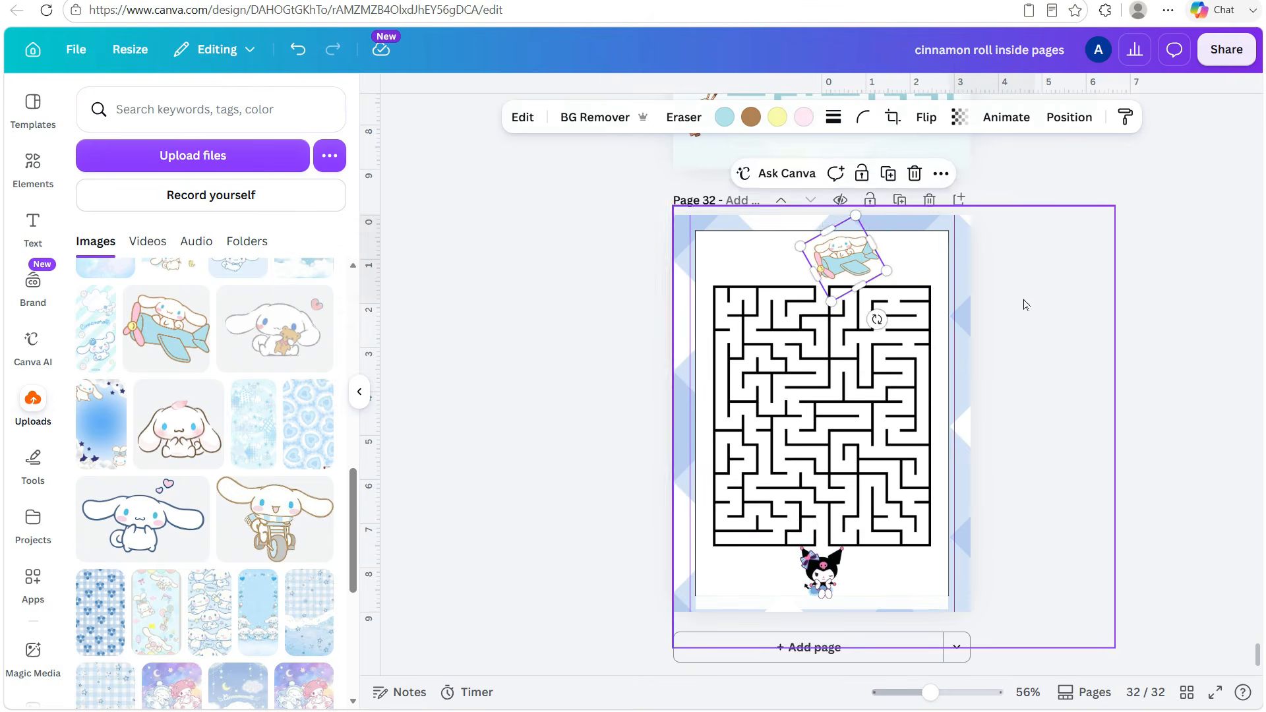
pyautogui.click(1187, 692)
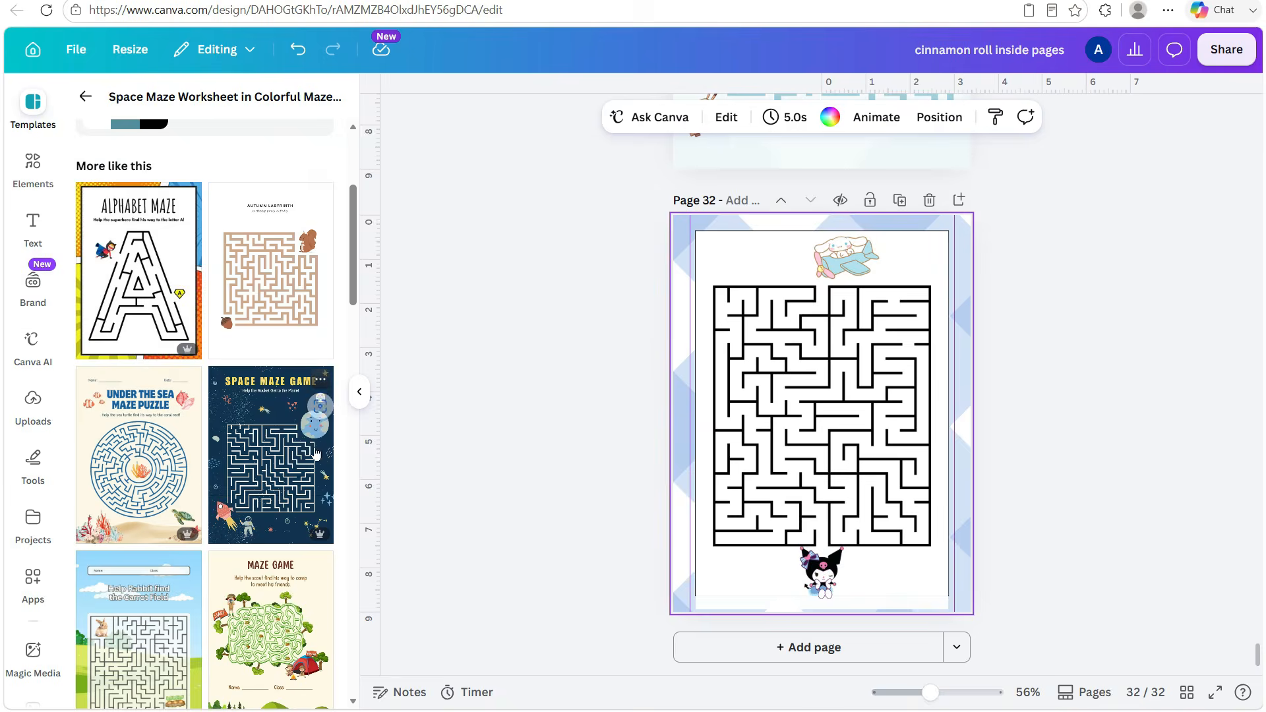
# Apply the colorful Spring Counting Worksheet template with clouds, bunnies and chicks to page 34
pyautogui.scroll(-5, 204, 409)
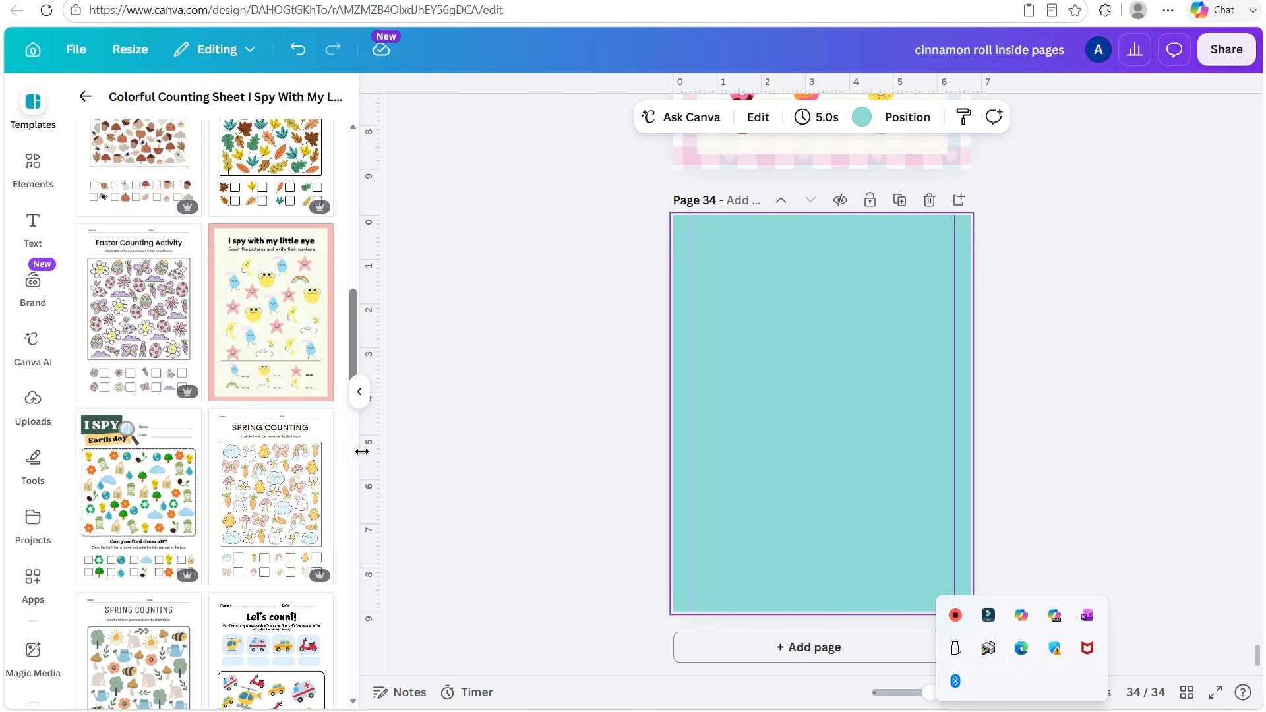
pyautogui.click(274, 496)
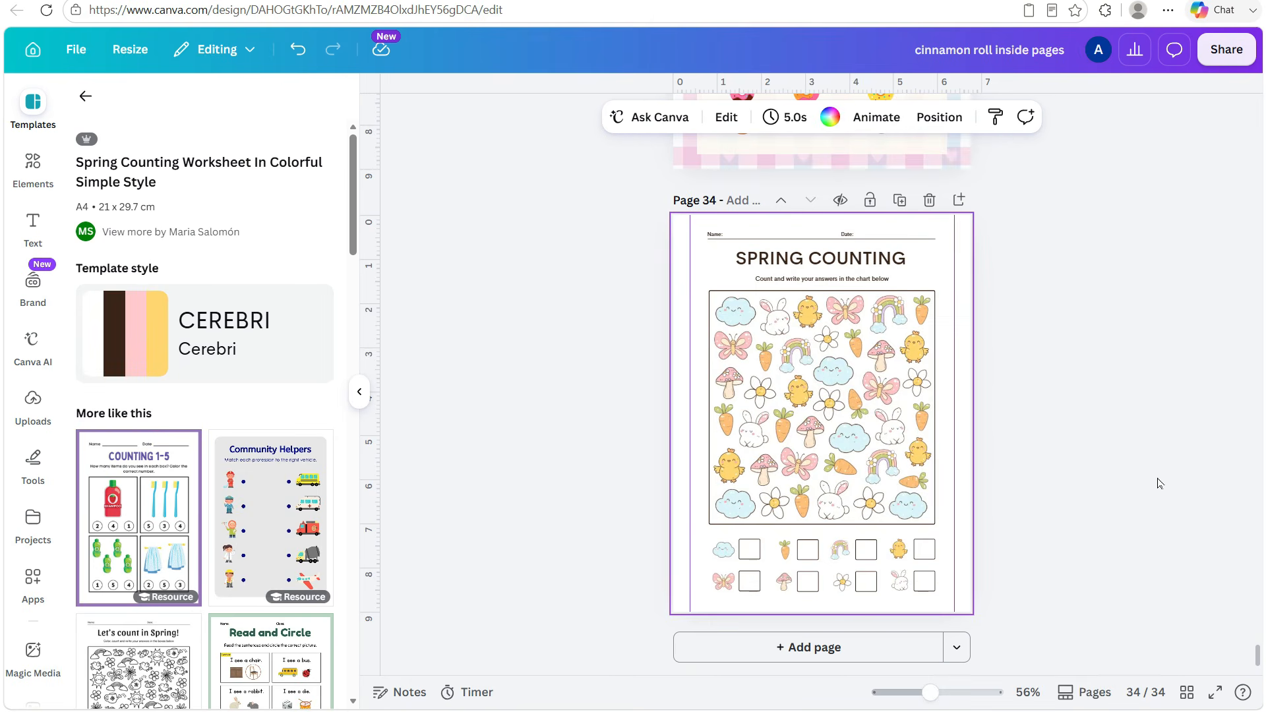
pyautogui.press('Tab')
pyautogui.press('Tab')
pyautogui.press('Tab')
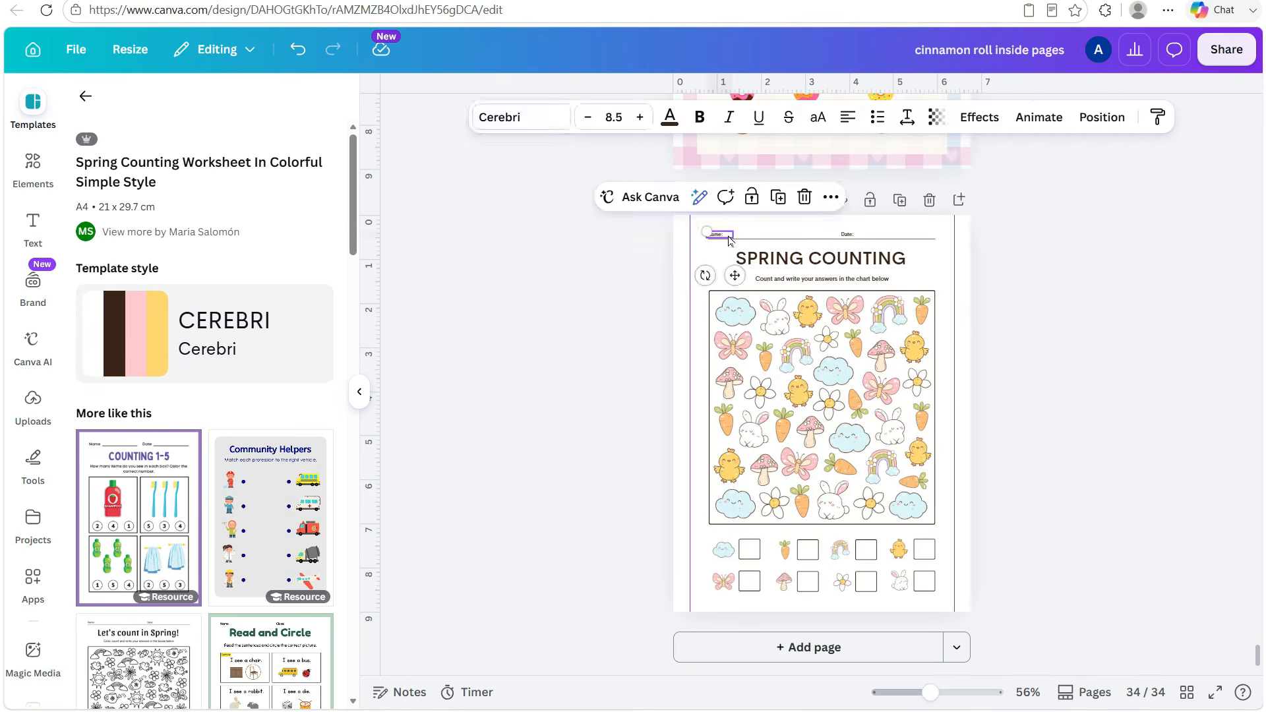
# Replace the worksheet's name, date and title with the instruction line in blue and a smaller blue-flower Cinnamoroll
pyautogui.click(669, 117)
pyautogui.moveTo(803, 241); pyautogui.dragTo(808, 241)
pyautogui.click(1009, 327)
pyautogui.click(718, 237)
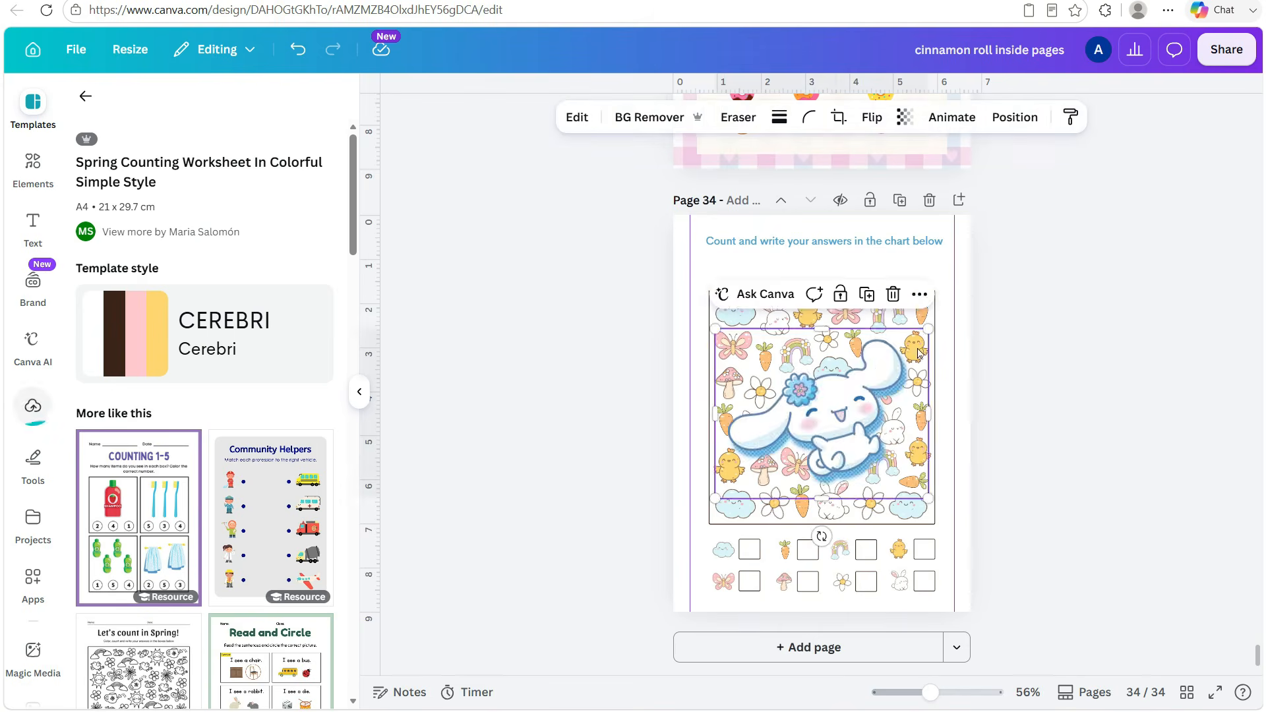
pyautogui.moveTo(920, 354); pyautogui.dragTo(836, 269)
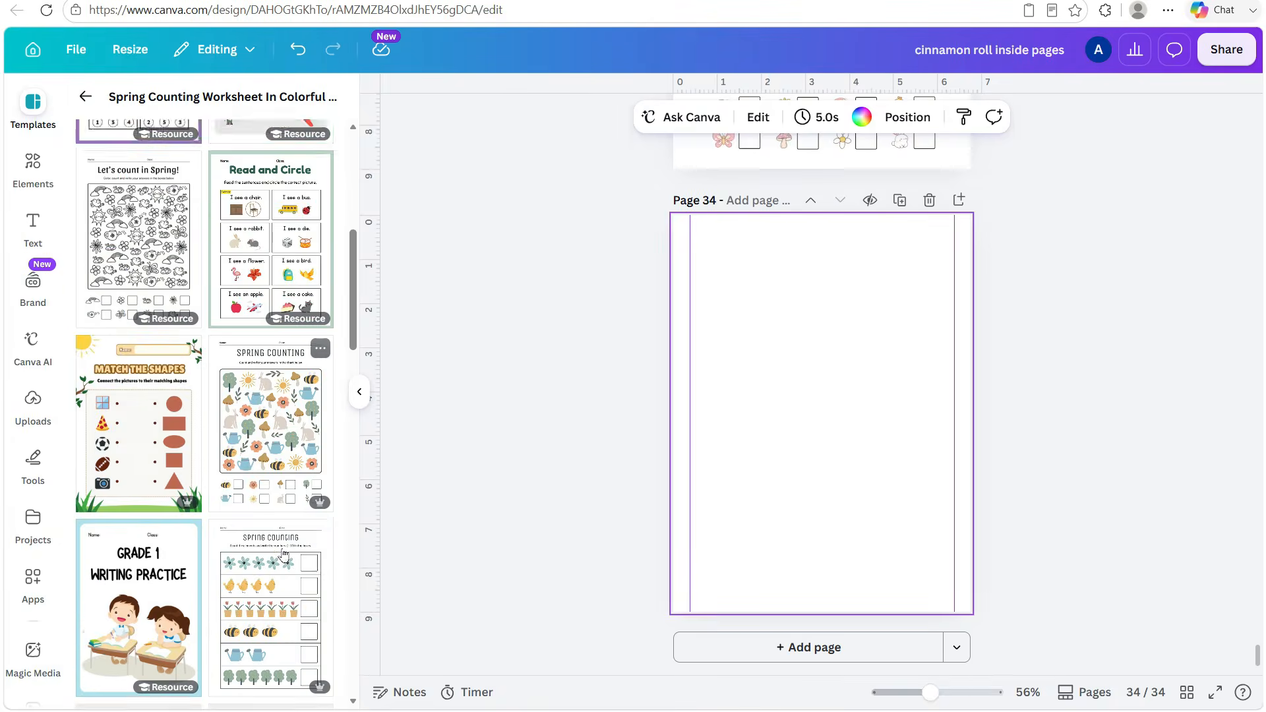
# Apply the Summer Counting Math Printable template to the blank page 34
pyautogui.scroll(-5, 82, 369)
pyautogui.click(270, 501)
# Move page 34's instruction line to the top in dark pink and place the Cinnamoroll with bow and arrow beneath it
pyautogui.click(807, 278)
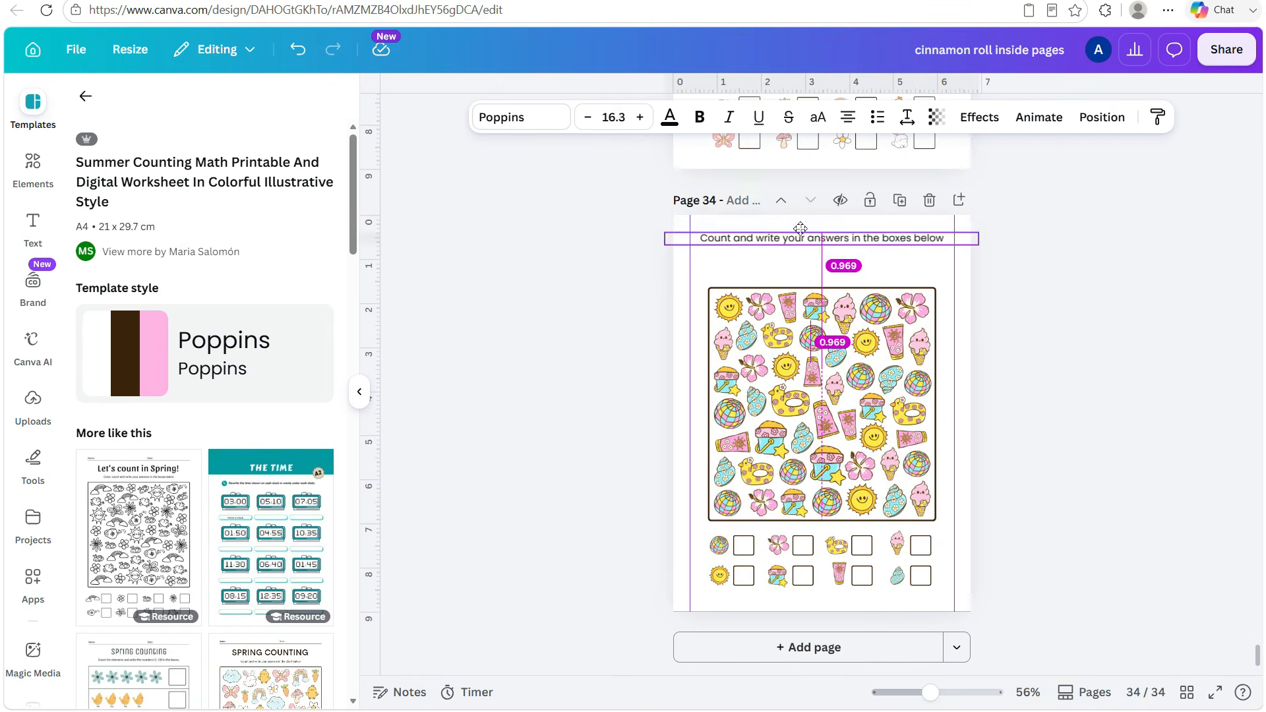
pyautogui.click(667, 116)
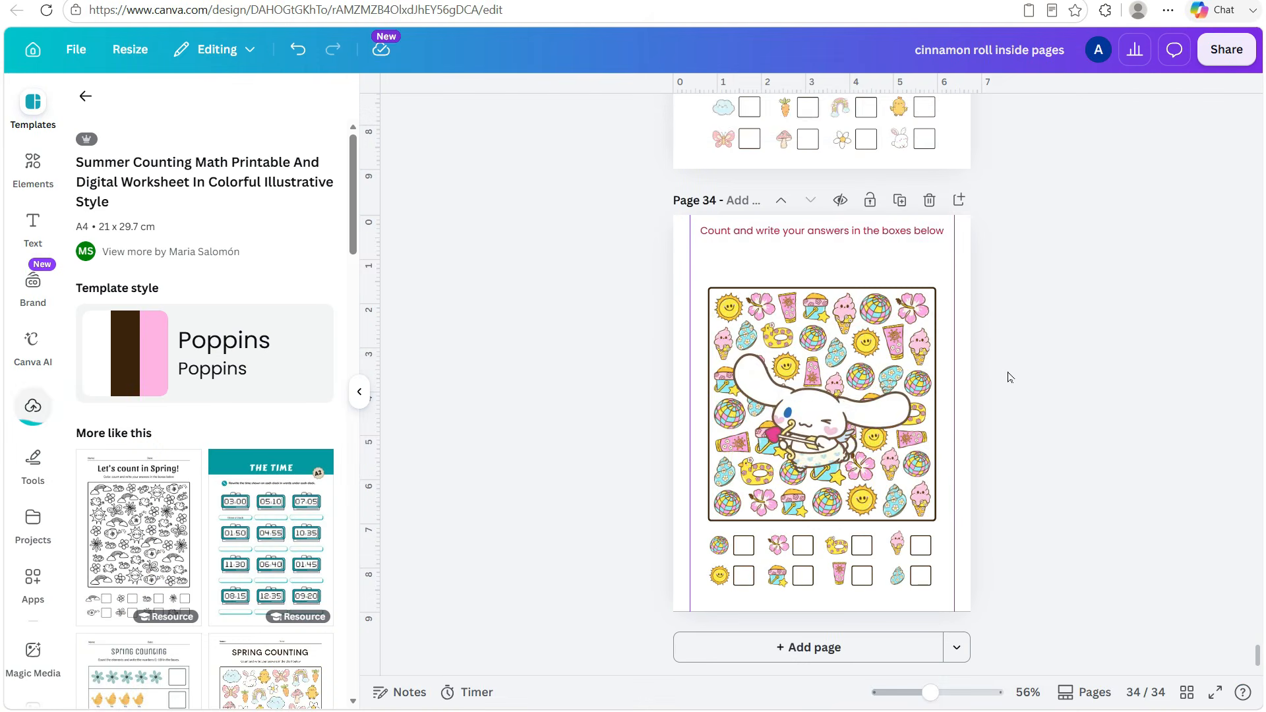
pyautogui.moveTo(818, 259); pyautogui.dragTo(822, 263)
# Add page 35, search the templates for "word scrabble" and apply both pages of the Spring Word Scramble Worksheet
pyautogui.click(808, 647)
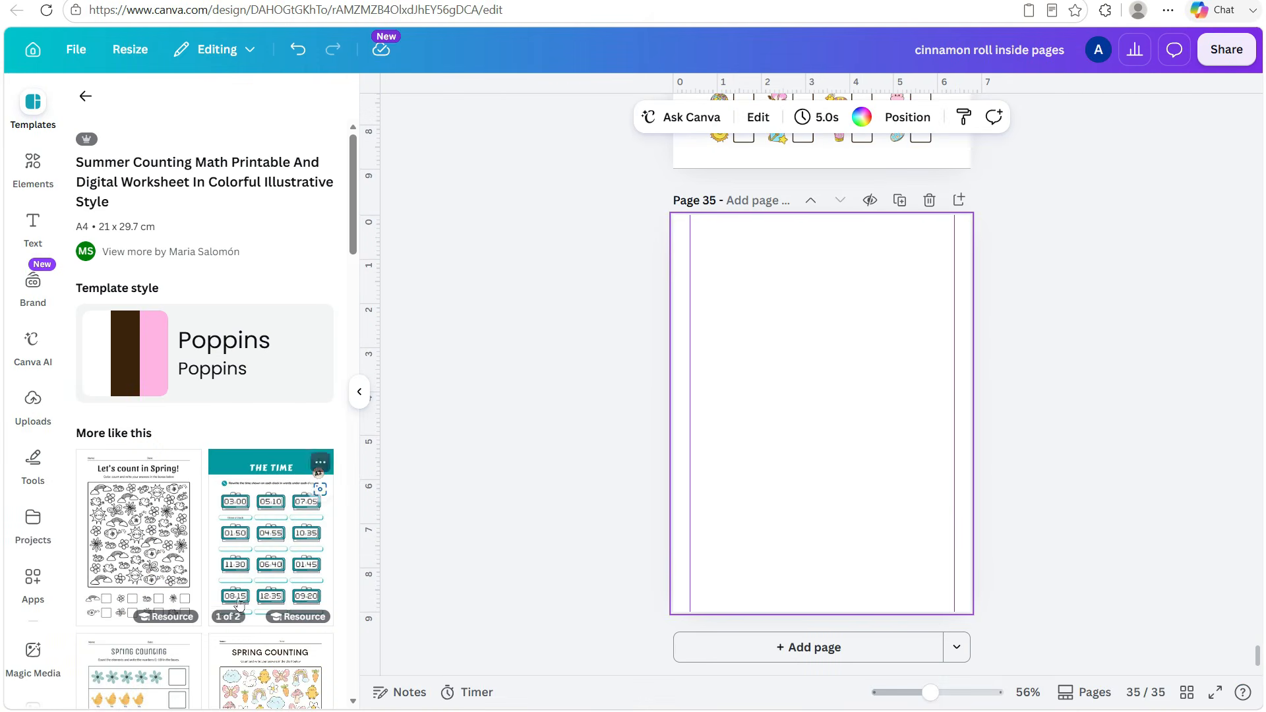
pyautogui.scroll(-10, 204, 396)
pyautogui.click(85, 96)
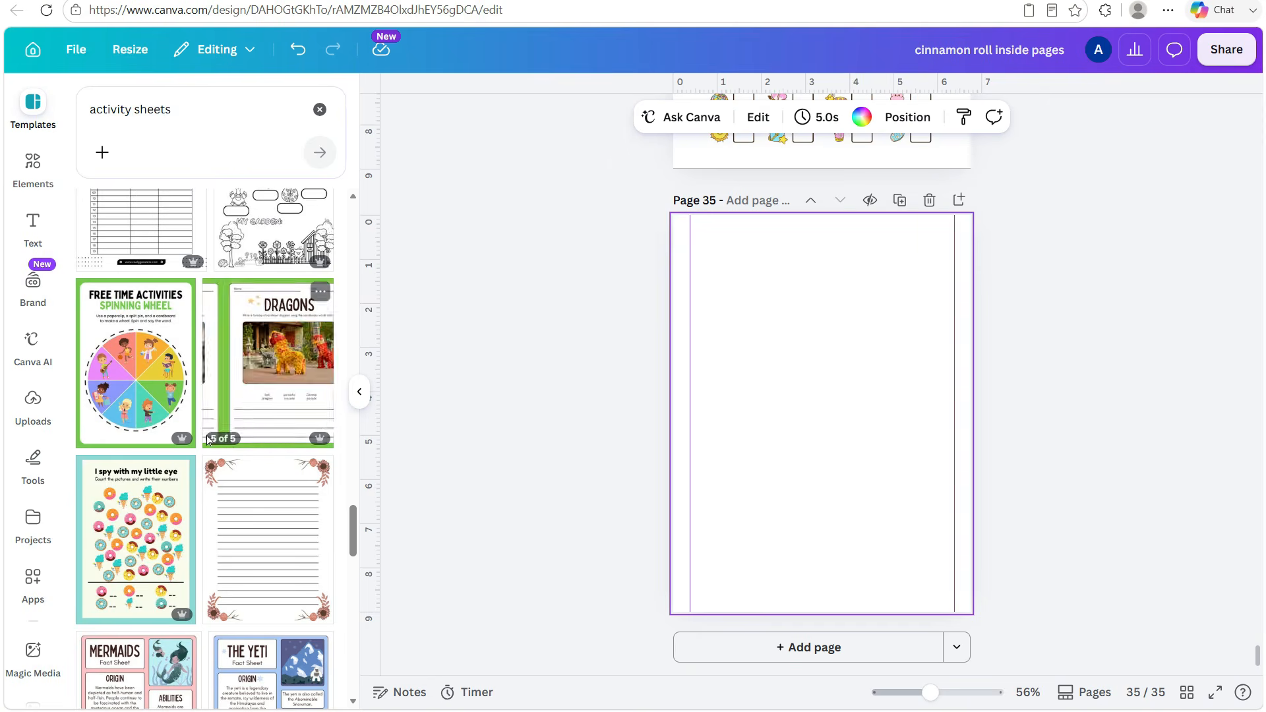
pyautogui.tripleClick(152, 110)
pyautogui.write('word scrabble')
pyautogui.press('Return')
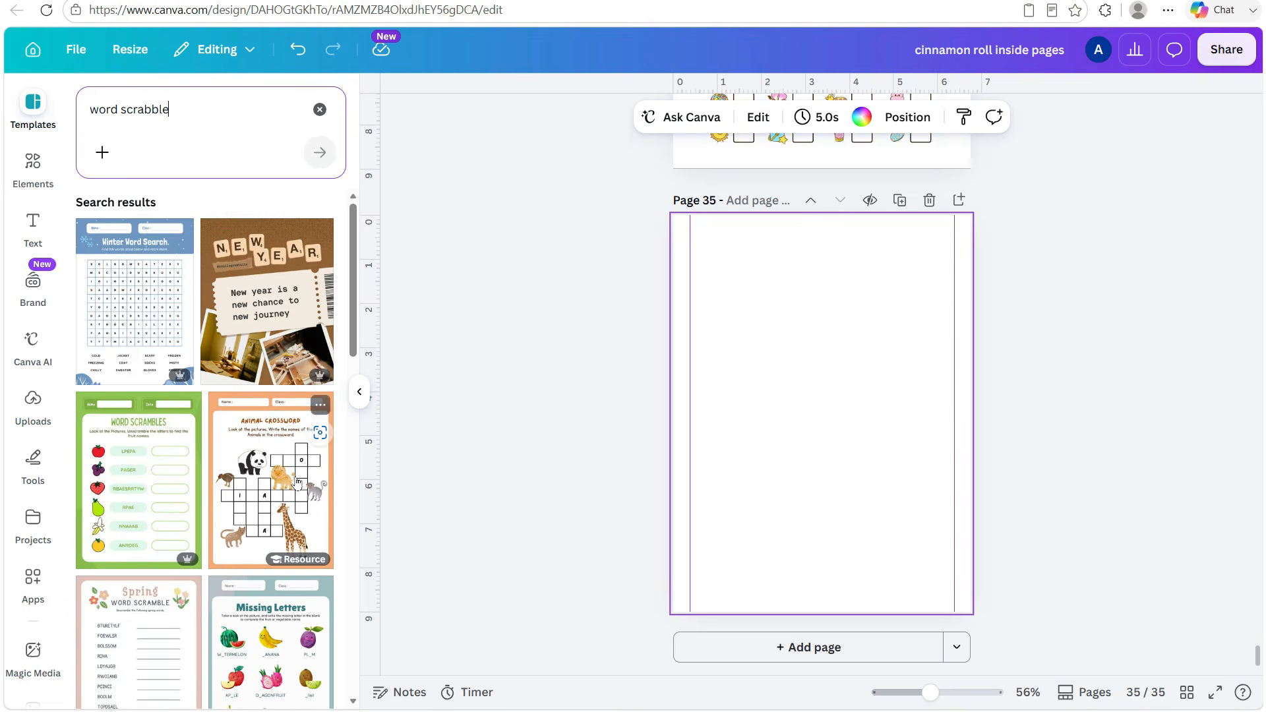
pyautogui.scroll(-3, 297, 485)
pyautogui.click(138, 495)
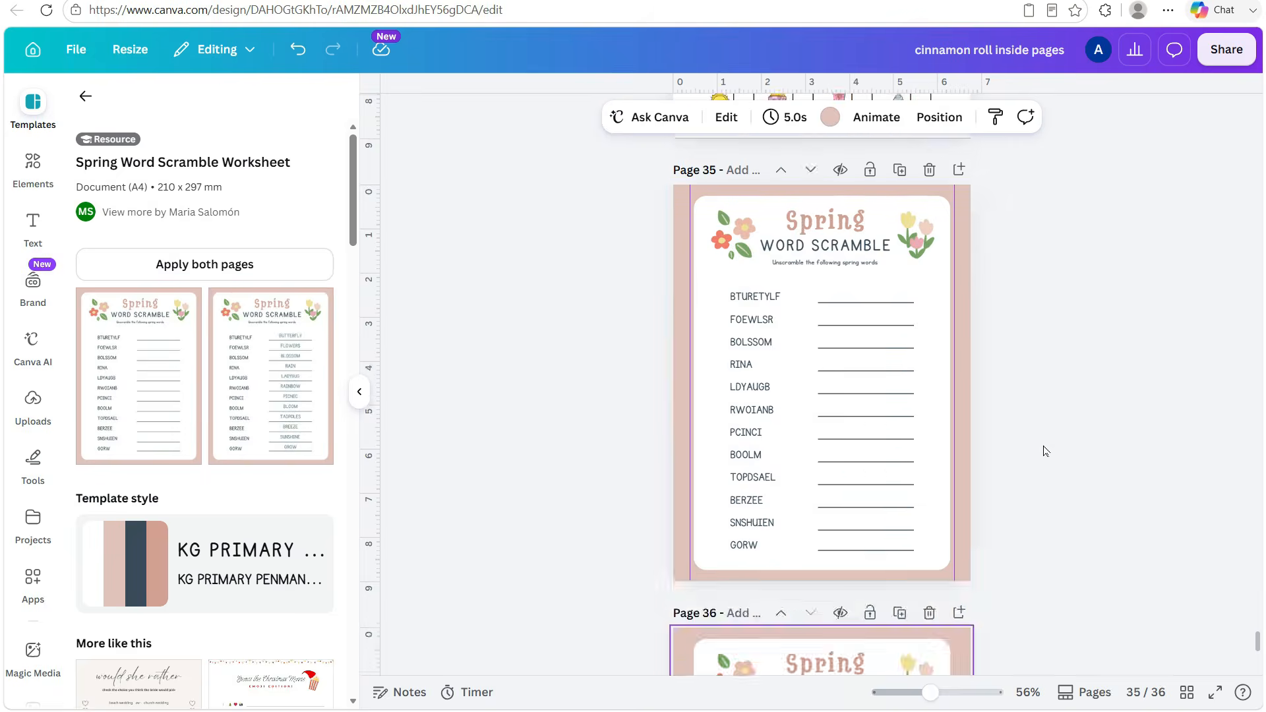
# Replace page 35's left flowers with the heart-balloon Cinnamoroll and move a tulip to the lower-right corner
pyautogui.scroll(-3, 1043, 451)
pyautogui.scroll(-2, 1014, 426)
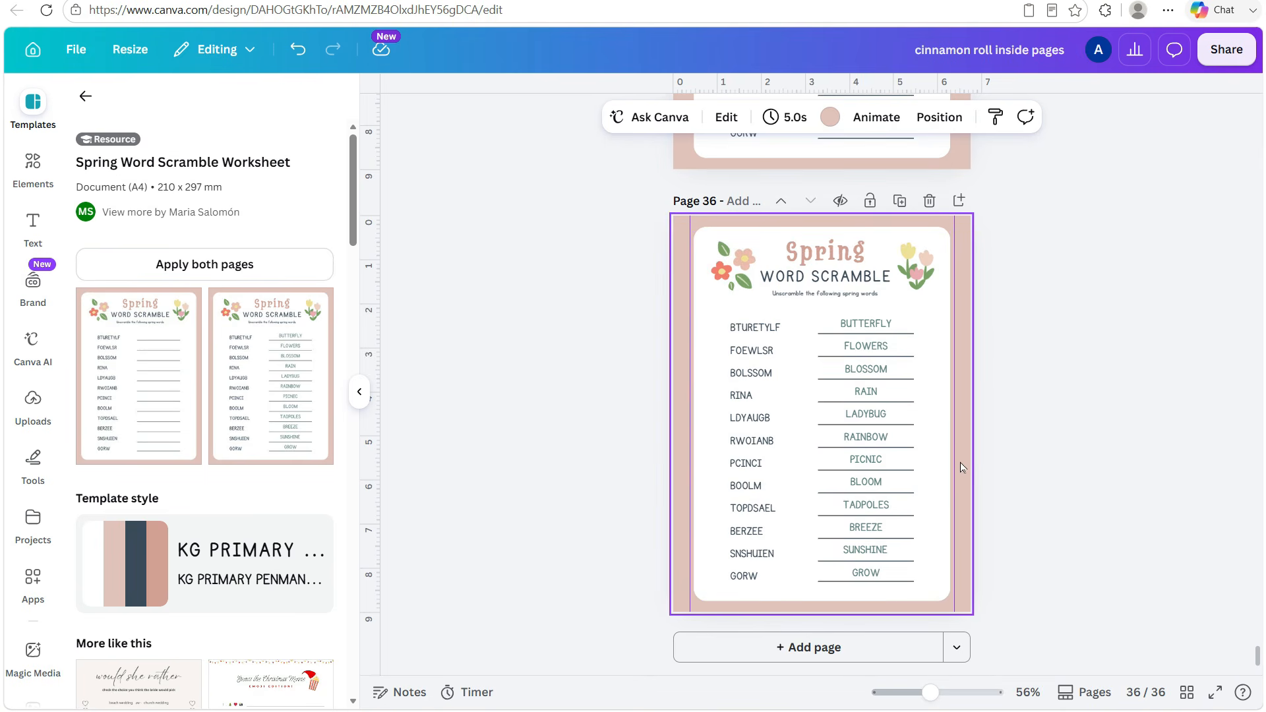
pyautogui.scroll(6, 959, 460)
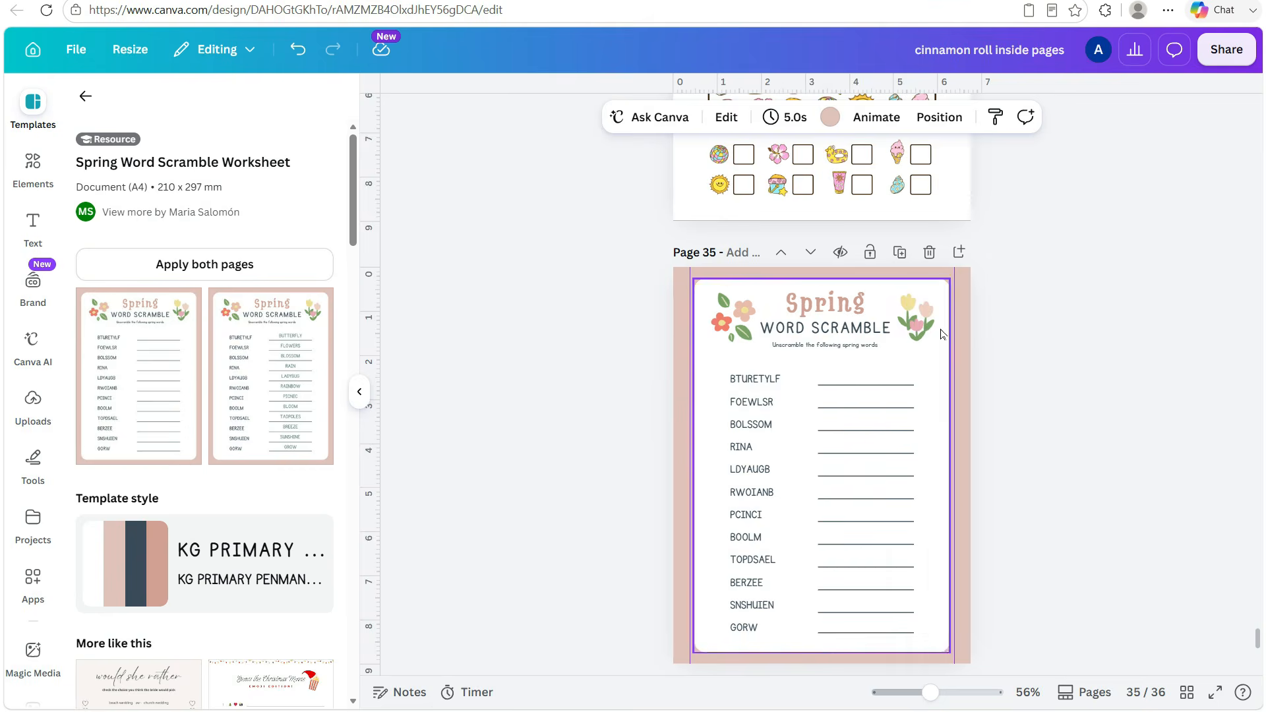
pyautogui.hotkey('ctrl', 'v')
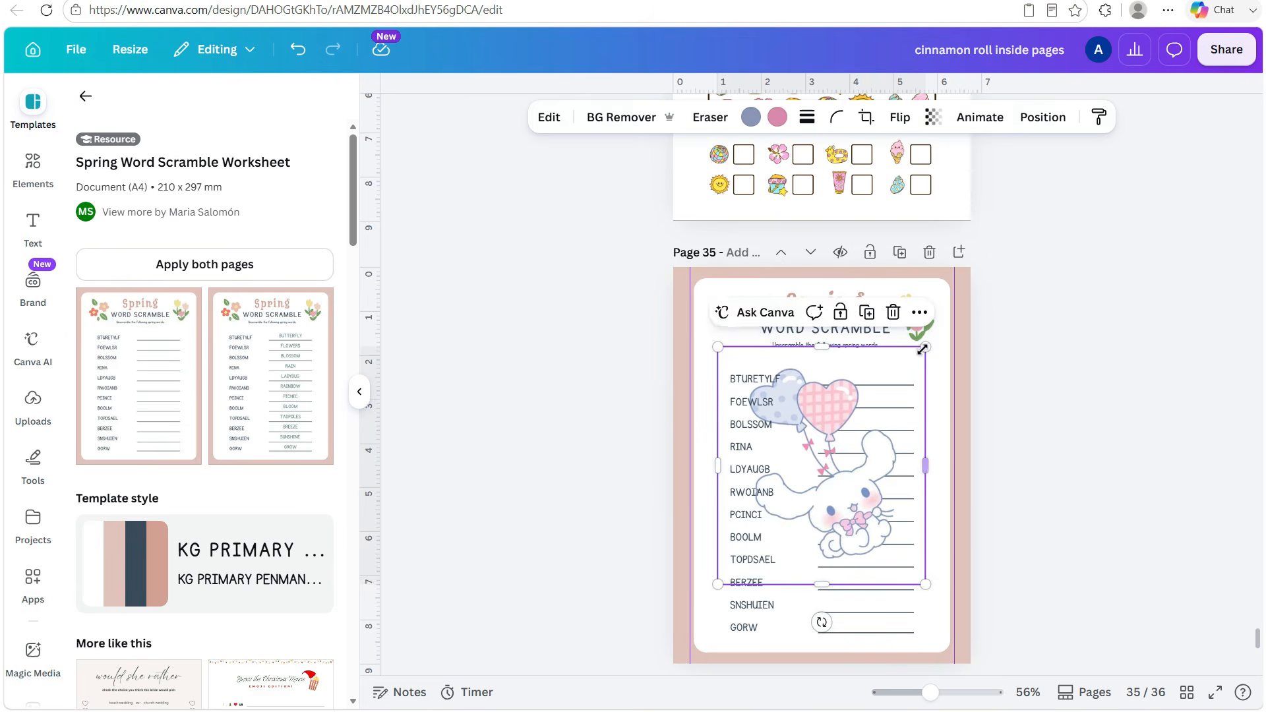
pyautogui.hotkey('ctrl', 'z')
pyautogui.moveTo(917, 316); pyautogui.dragTo(928, 619)
# Try the uploaded Cinnamoroll pattern as page 35's background
pyautogui.click(33, 402)
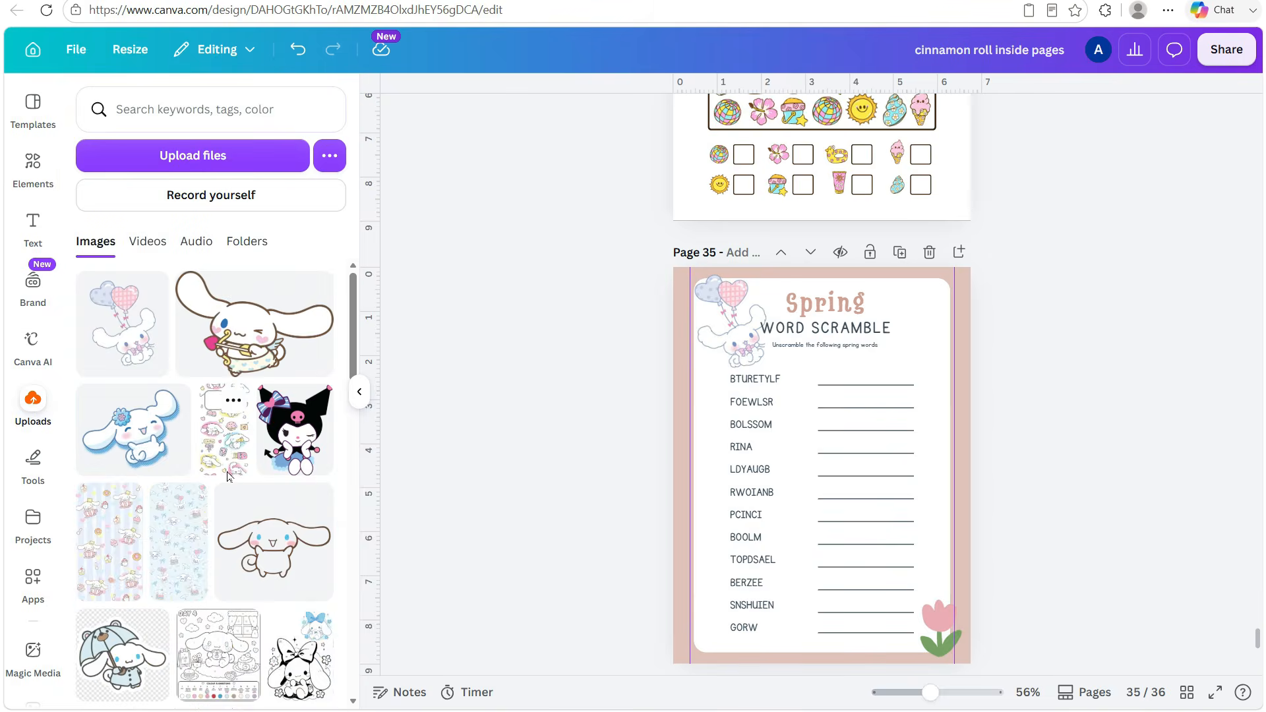
pyautogui.click(224, 429)
pyautogui.rightClick(903, 318)
pyautogui.click(1011, 627)
# Try the blue bow pattern from the "cute background" graphics as page 35's background
pyautogui.click(32, 172)
pyautogui.click(294, 425)
pyautogui.rightClick(903, 330)
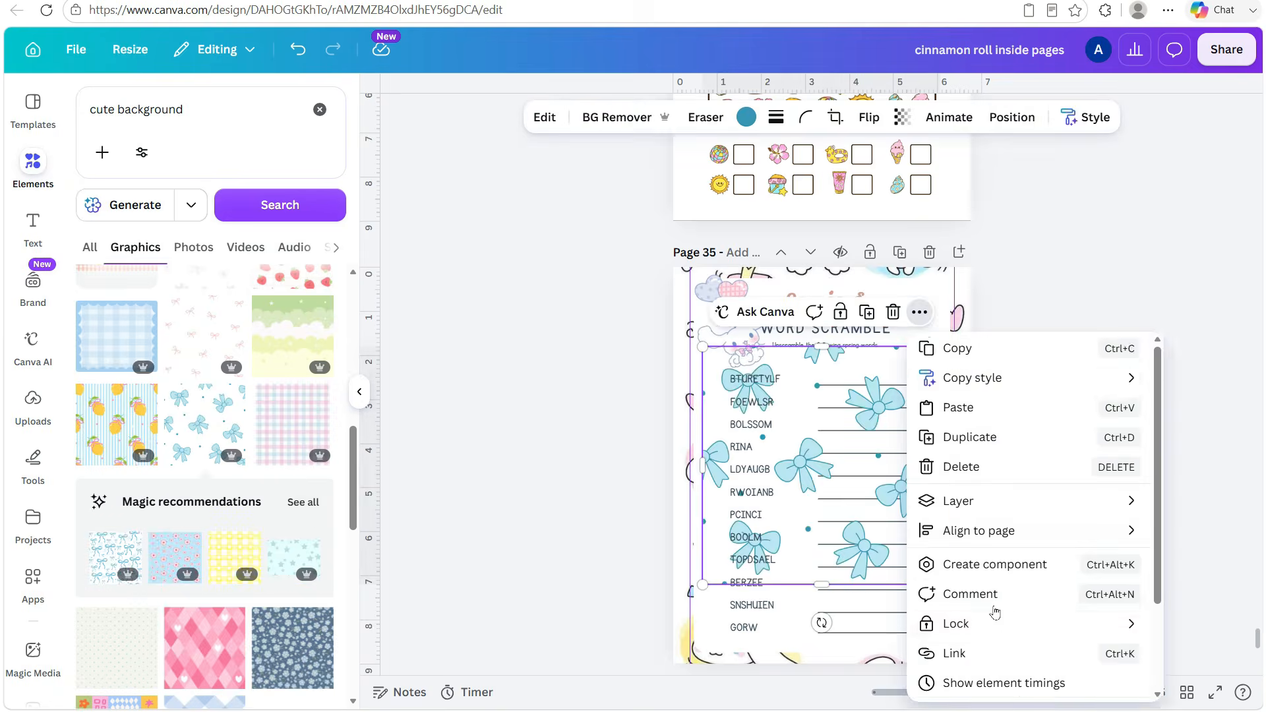
pyautogui.click(830, 117)
pyautogui.click(319, 217)
pyautogui.click(940, 117)
pyautogui.click(322, 673)
pyautogui.click(263, 681)
pyautogui.press('Delete')
pyautogui.click(709, 396)
pyautogui.click(204, 426)
pyautogui.click(920, 311)
pyautogui.click(1039, 575)
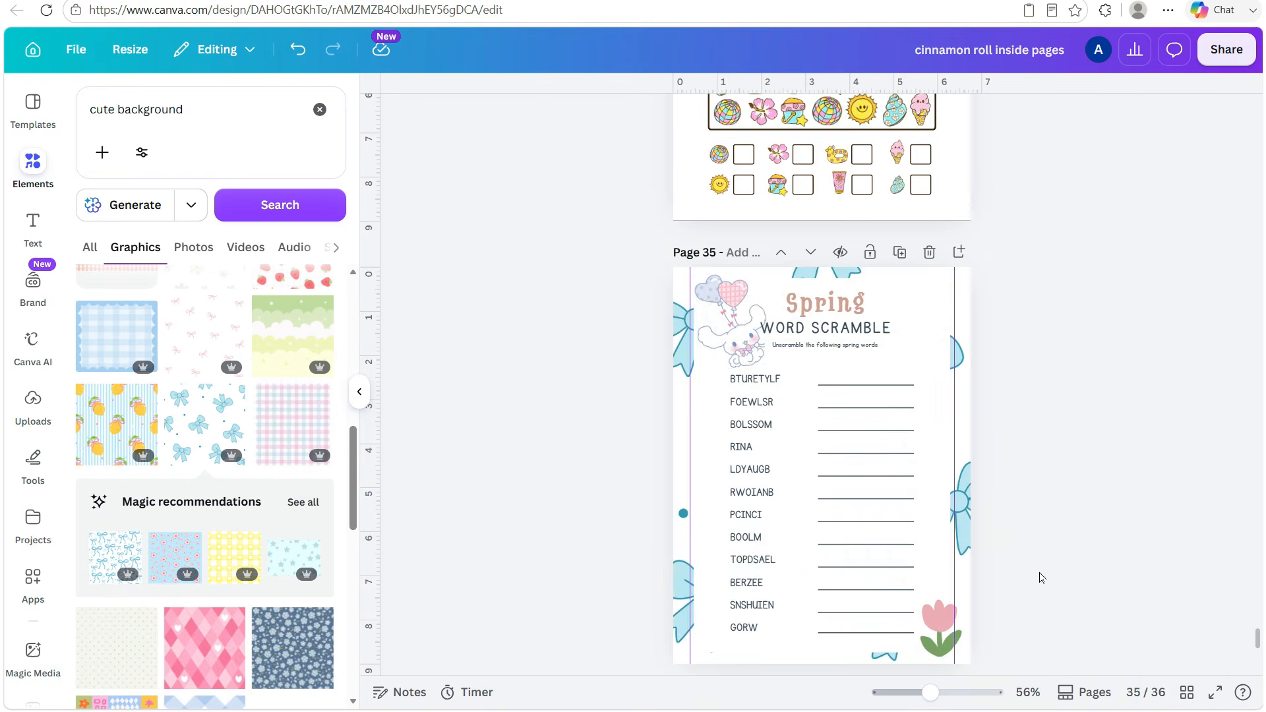
# Replace page 35's bow background with the light-blue wavy graphic
pyautogui.scroll(-7, 192, 527)
pyautogui.click(119, 508)
pyautogui.click(1074, 519)
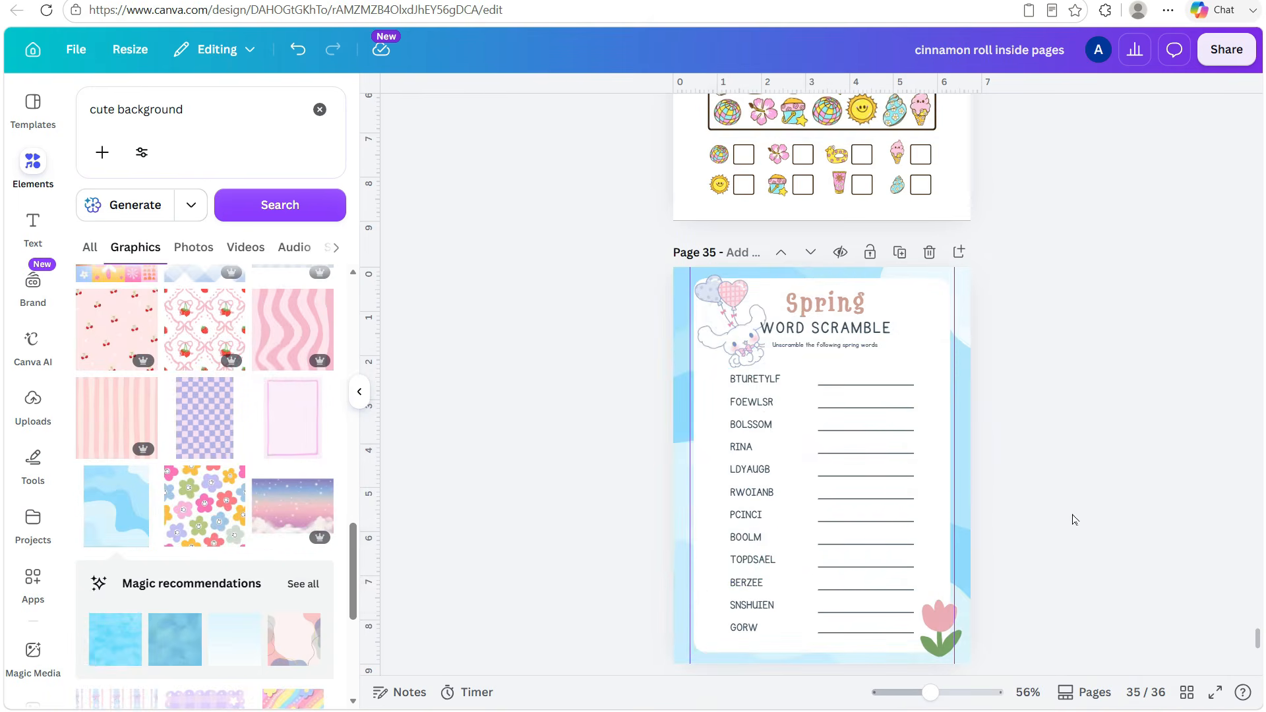
pyautogui.rightClick(947, 623)
pyautogui.press('Escape')
# Find the Word Ladders Worksheet among the "word scrabble" template results and apply it to page 37
pyautogui.scroll(-5, 1071, 534)
pyautogui.scroll(4, 998, 556)
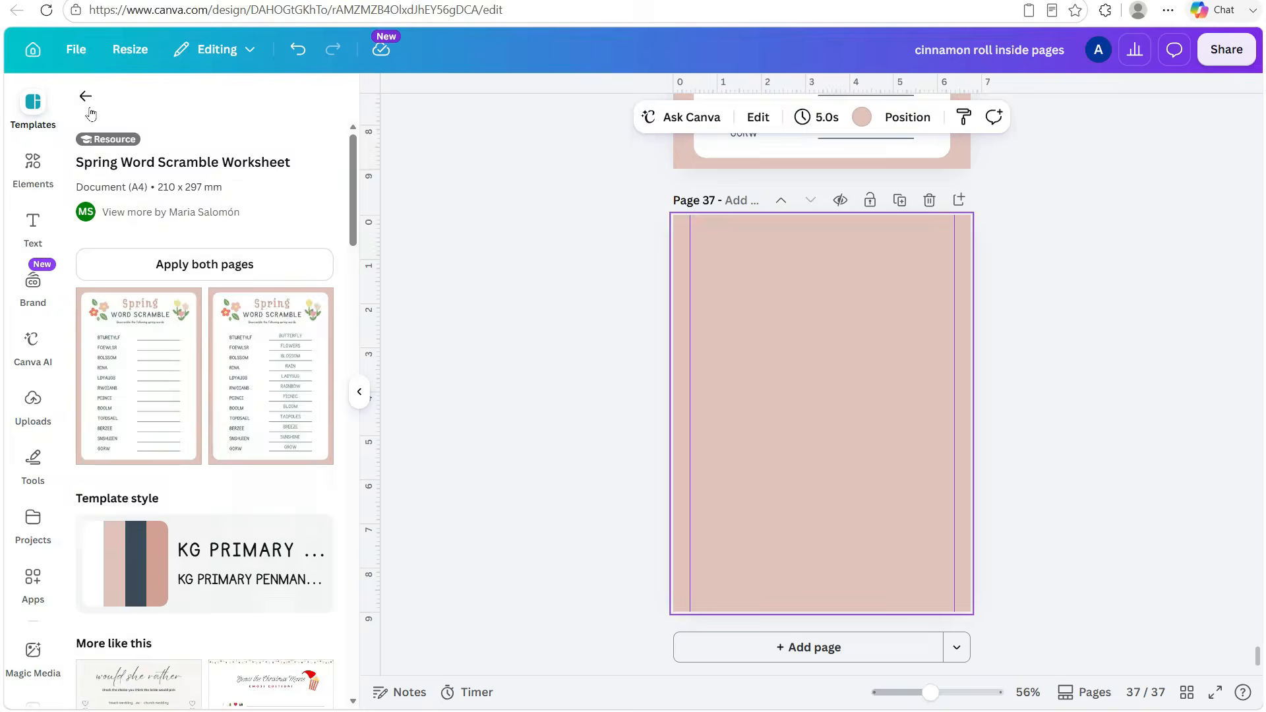
pyautogui.click(85, 93)
pyautogui.scroll(-3, 287, 527)
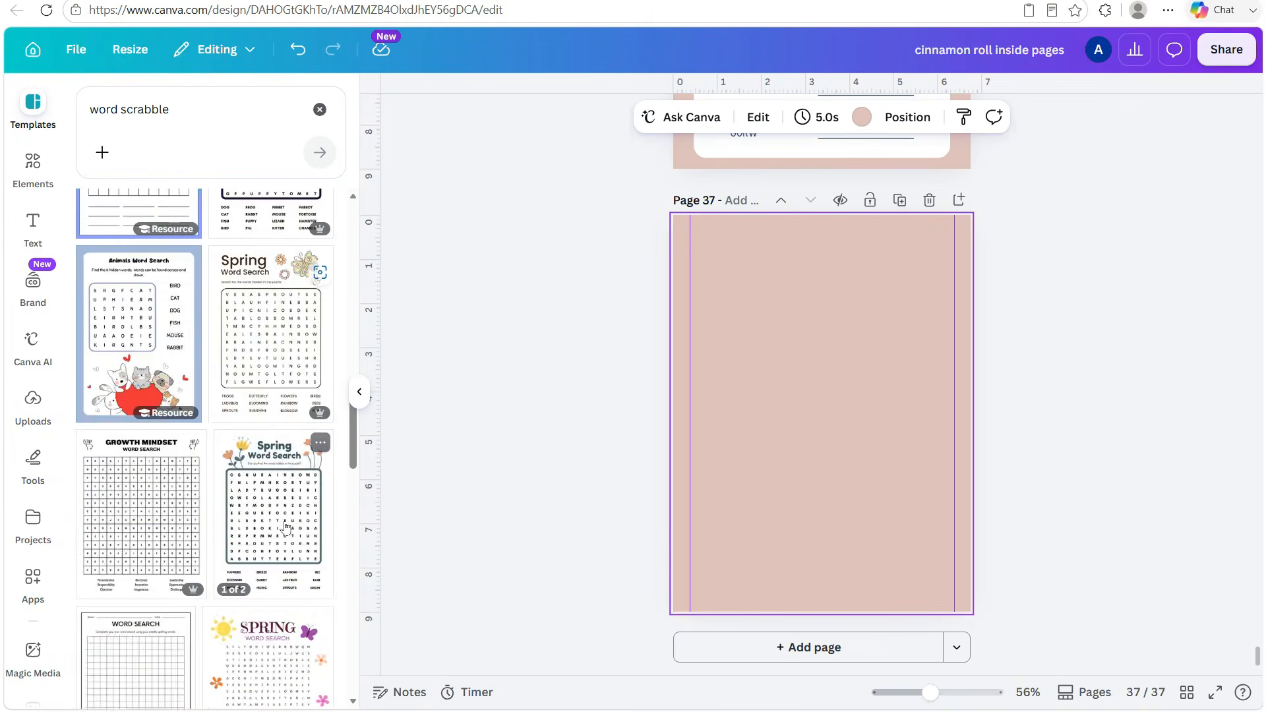
pyautogui.scroll(-10, 286, 528)
pyautogui.scroll(-5, 249, 562)
pyautogui.click(262, 398)
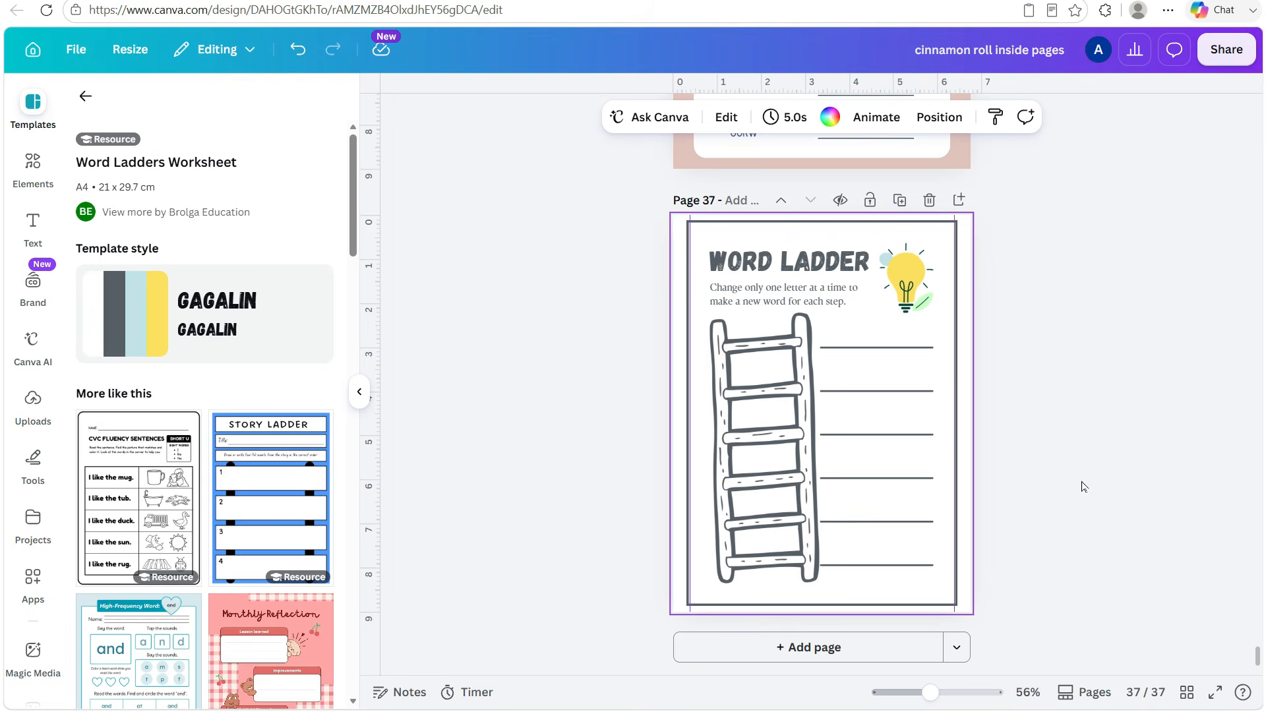
# Set the pastel striped floral ribbon graphic as the background of the Word Ladder page
pyautogui.click(33, 165)
pyautogui.scroll(-5, 204, 494)
pyautogui.click(116, 283)
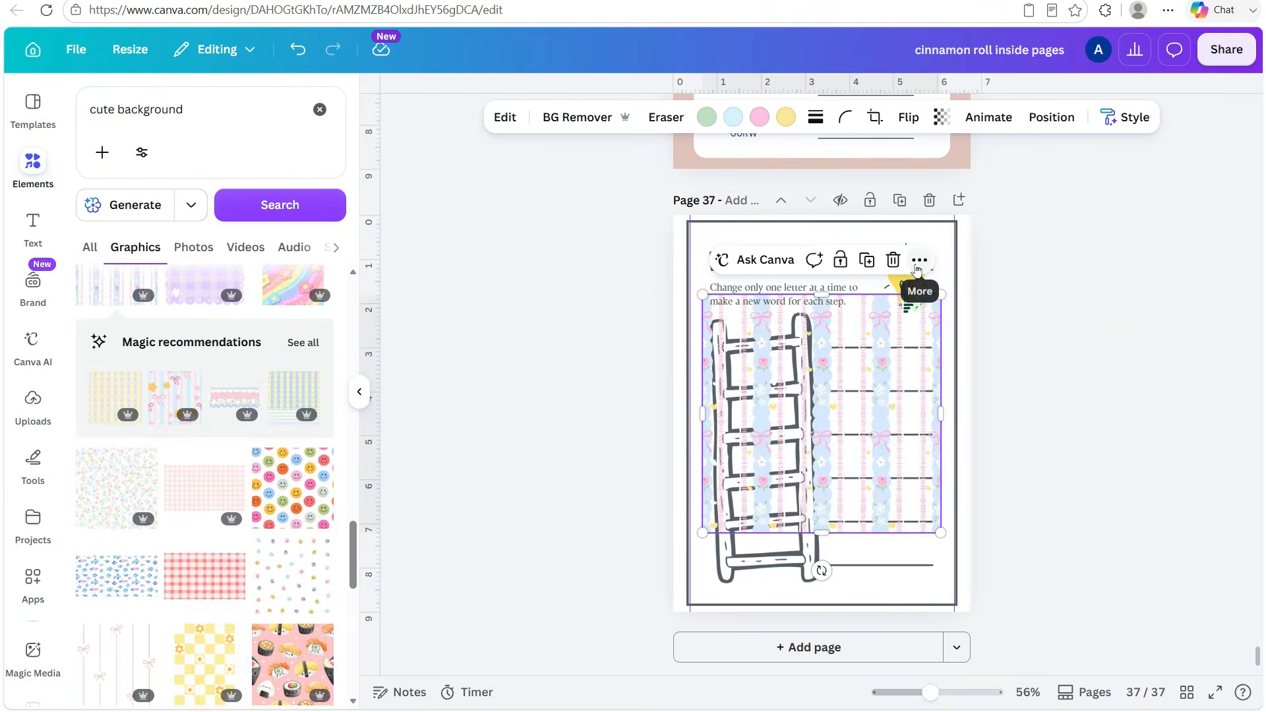
pyautogui.click(980, 375)
# Add page 38 and apply the Self-Love Affirmations Worksheet template with the yellow daisy
pyautogui.click(958, 200)
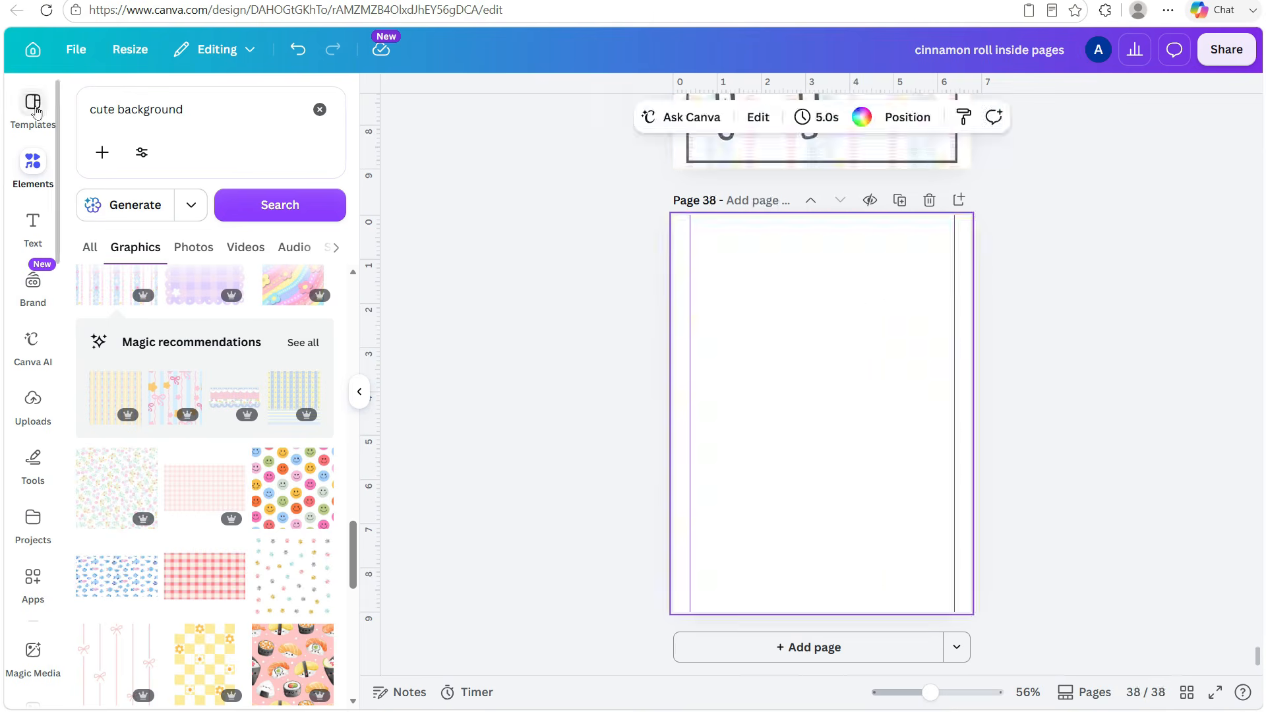
pyautogui.click(33, 105)
pyautogui.scroll(-10, 132, 395)
pyautogui.click(270, 567)
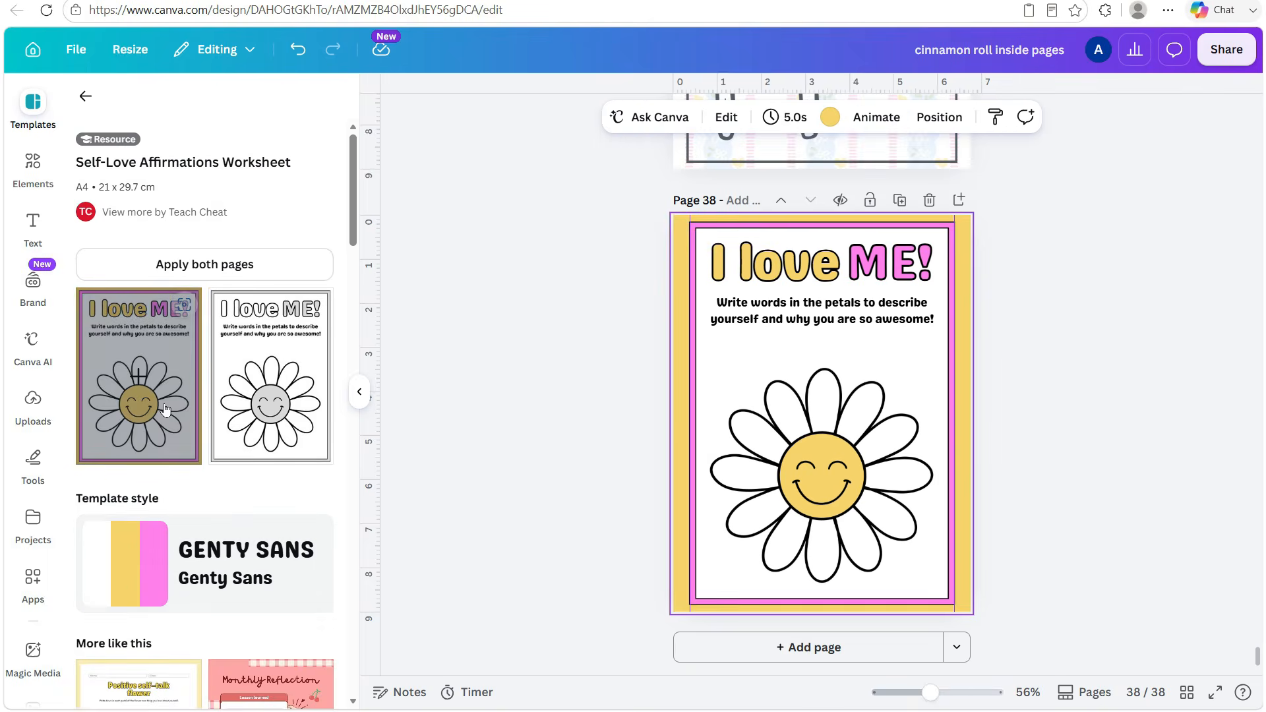
# Add the pink flower pattern to page 38, send it behind the worksheet and enlarge it to cover the page
pyautogui.click(33, 163)
pyautogui.scroll(-5, 277, 493)
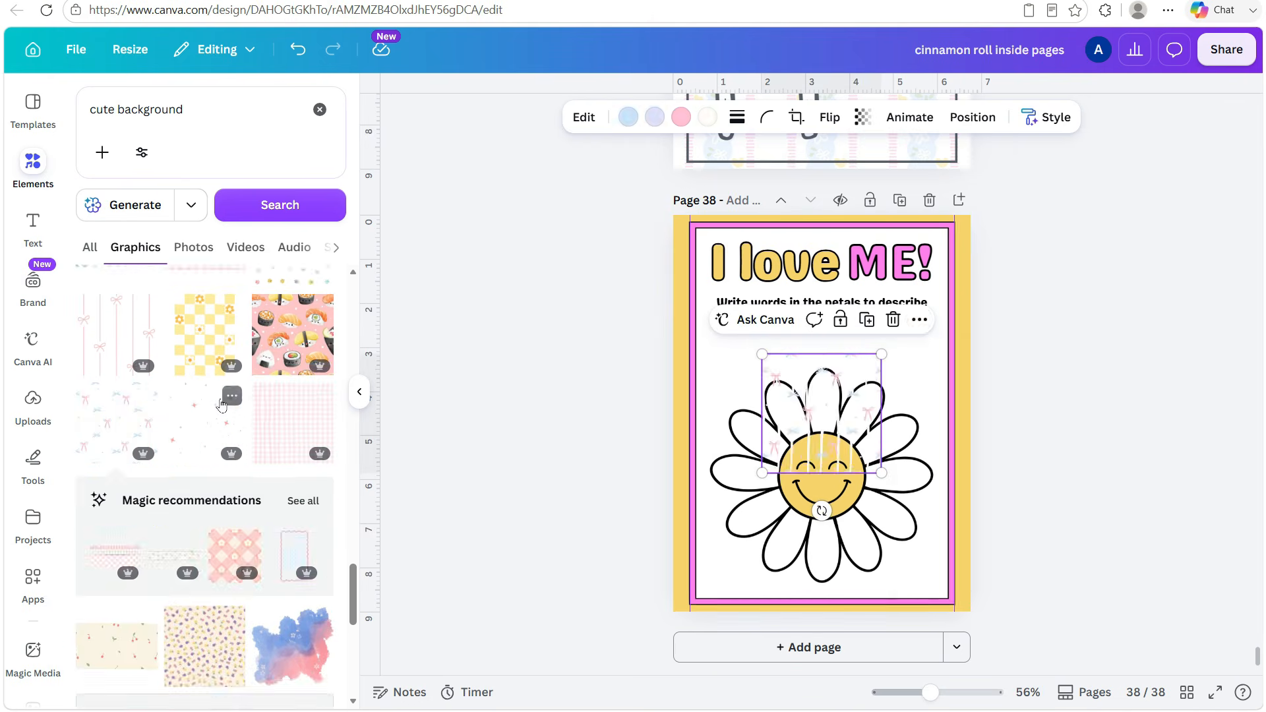
pyautogui.click(277, 492)
pyautogui.click(918, 319)
pyautogui.moveTo(789, 395); pyautogui.dragTo(719, 271)
pyautogui.click(817, 181)
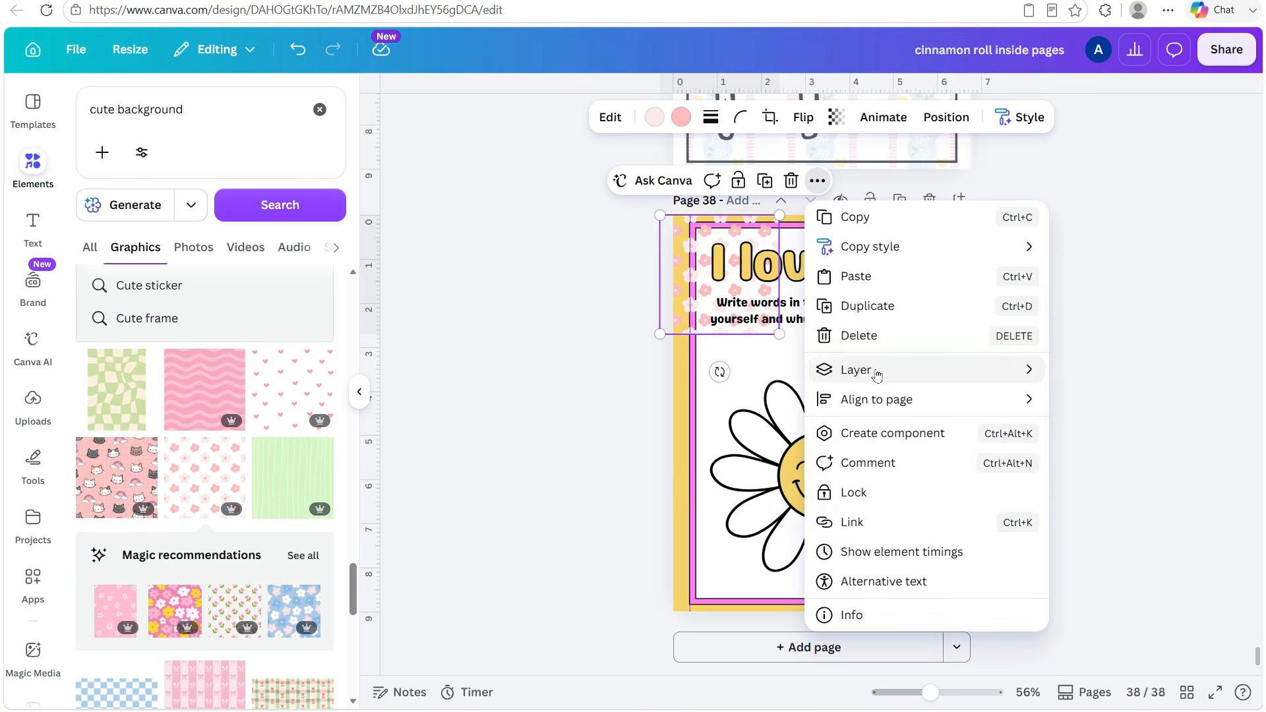
pyautogui.moveTo(774, 326); pyautogui.dragTo(968, 521)
# Copy a Cinnamoroll picture from the Bing image results and paste it onto the "I love ME!" page in Canva
pyautogui.moveTo(1006, 650); pyautogui.dragTo(1005, 649)
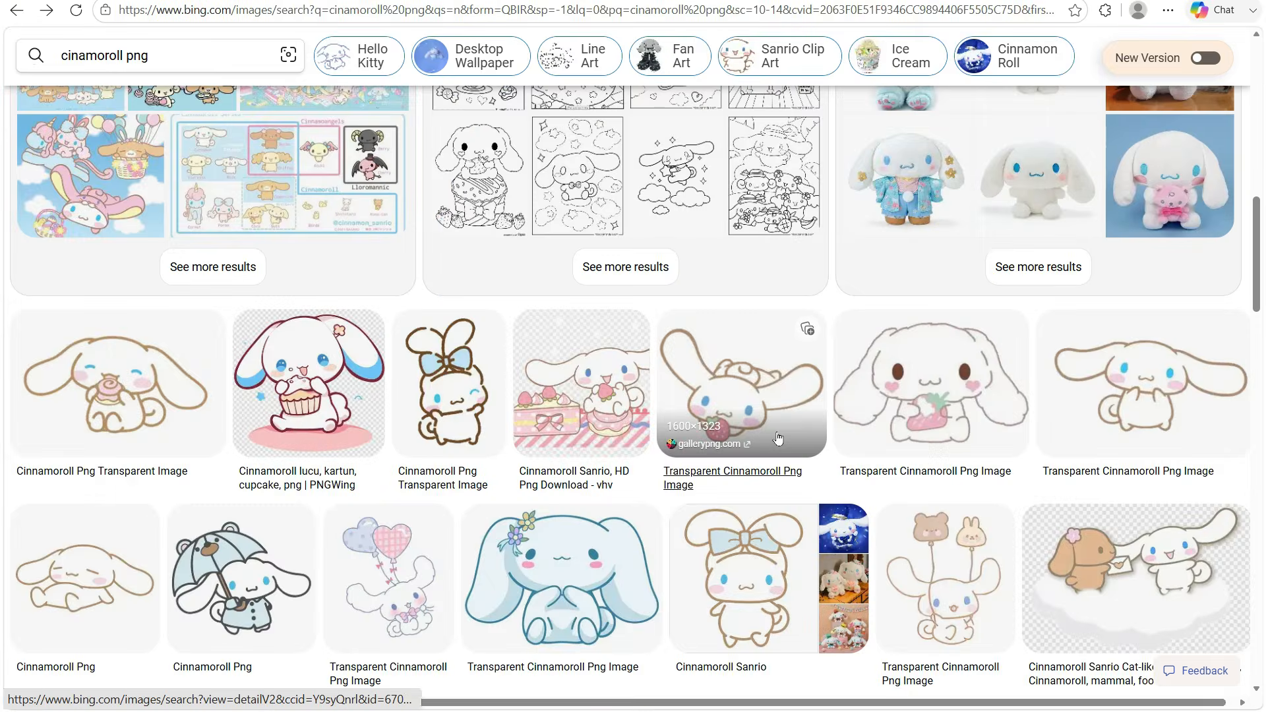
pyautogui.rightClick(883, 307)
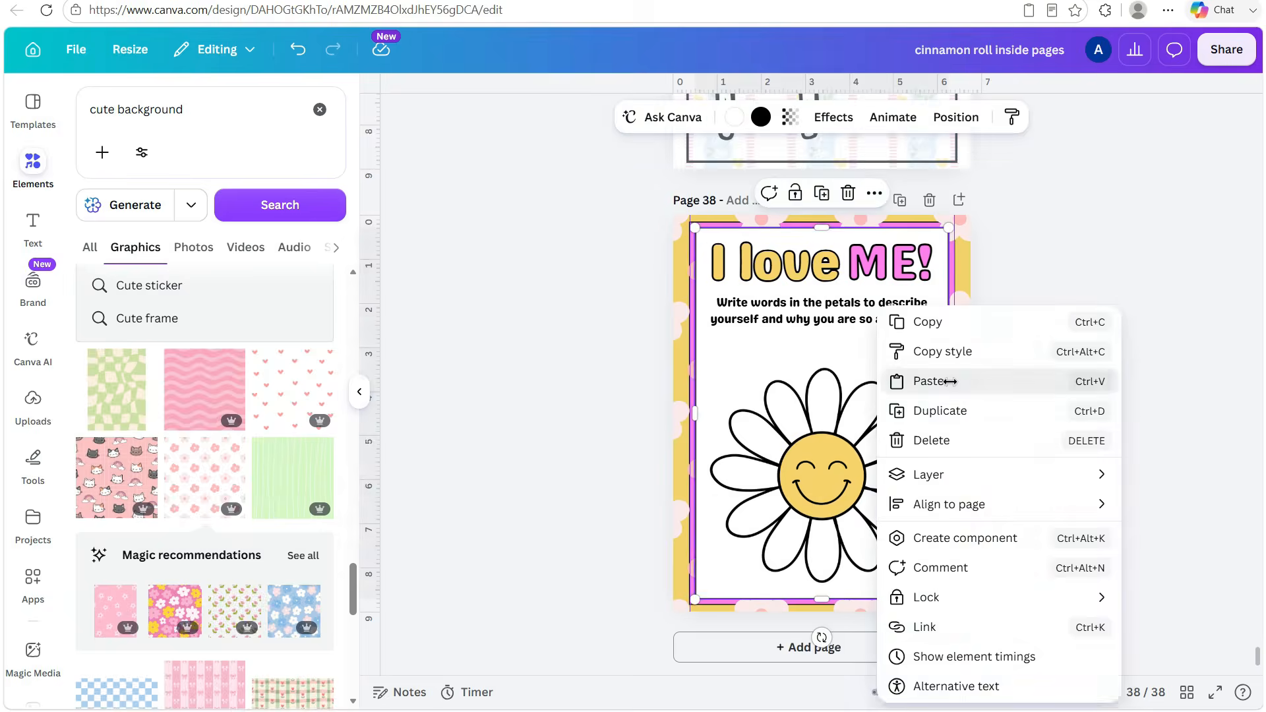
pyautogui.click(935, 381)
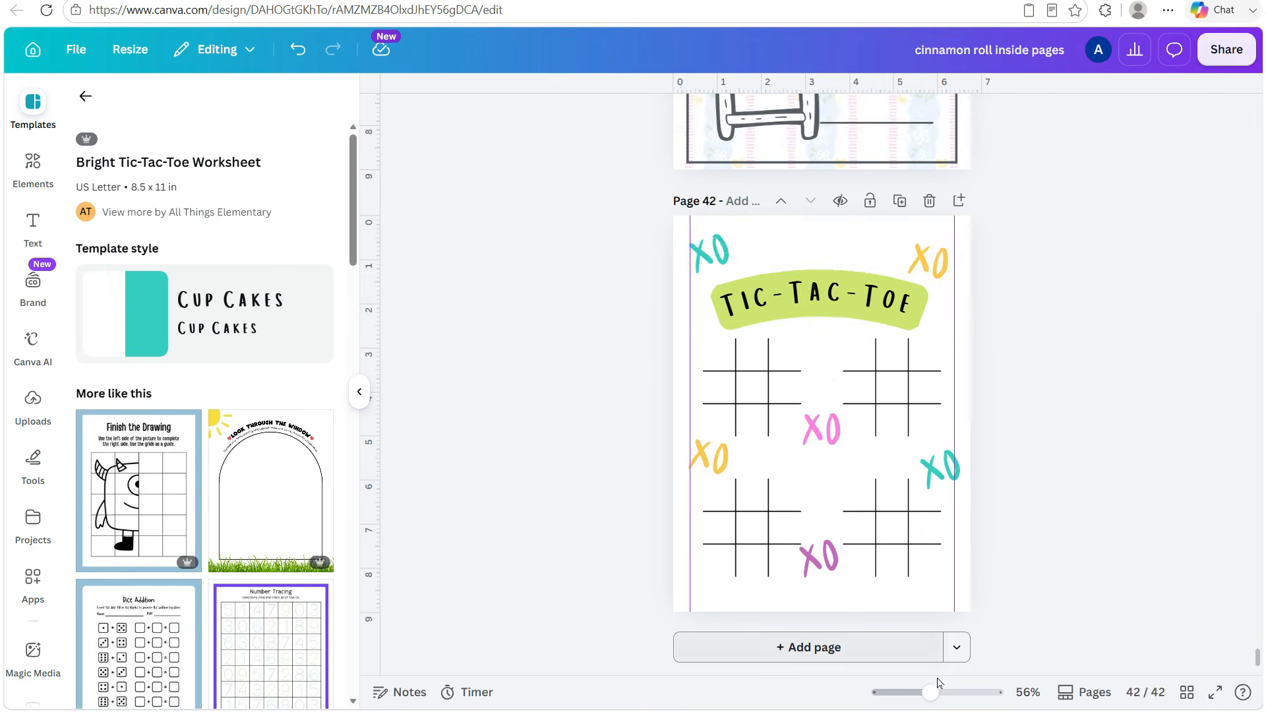
# Recolour page 42's TIC-TAC-TOE banner light blue and paste in the Cinnamoroll with floating hearts
pyautogui.scroll(3, 841, 321)
pyautogui.click(980, 116)
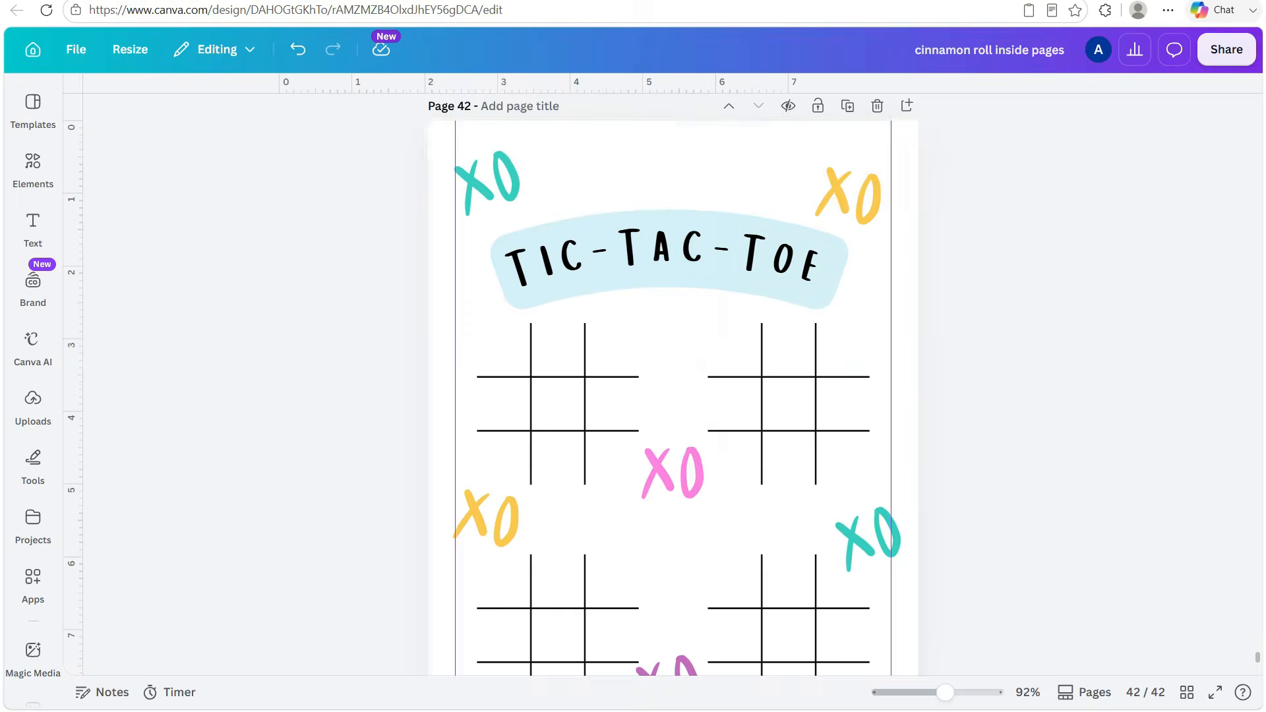
pyautogui.hotkey('ctrl', 'v')
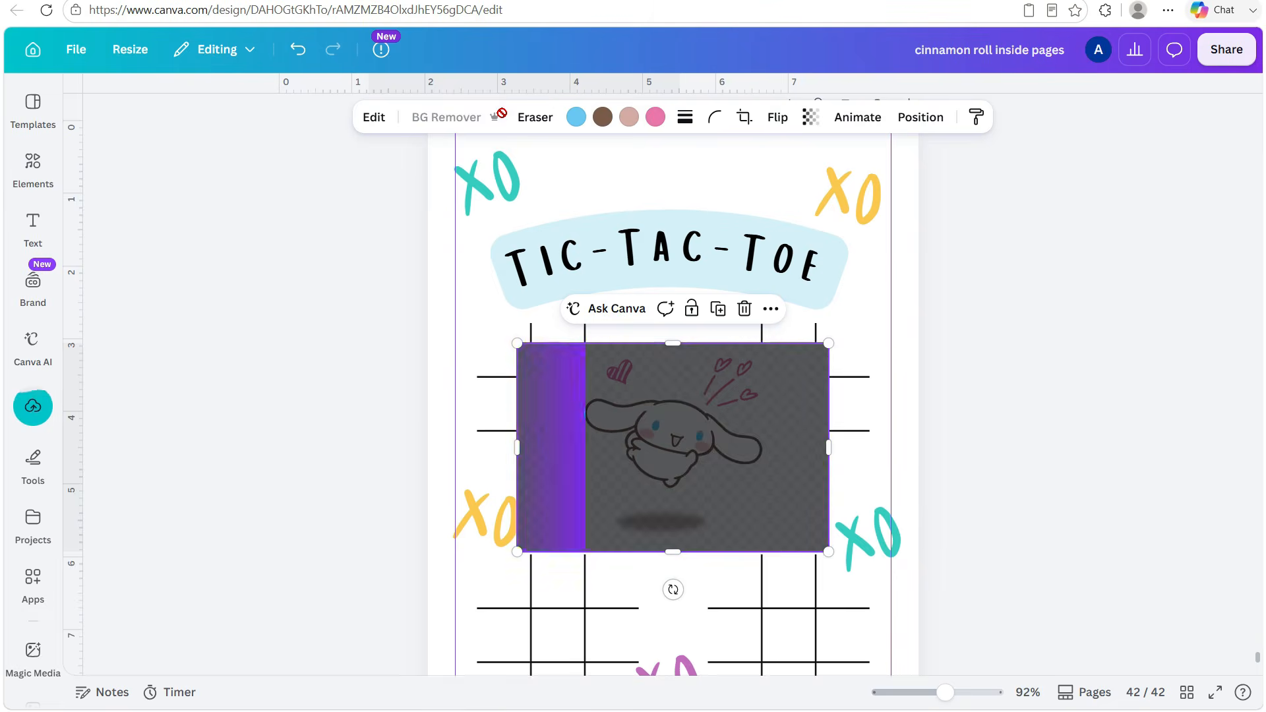
# Recolour the black tic-tac-toe grid lines on page 42 in blue and pink tones
pyautogui.scroll(-5, 664, 532)
pyautogui.click(610, 535)
pyautogui.click(518, 116)
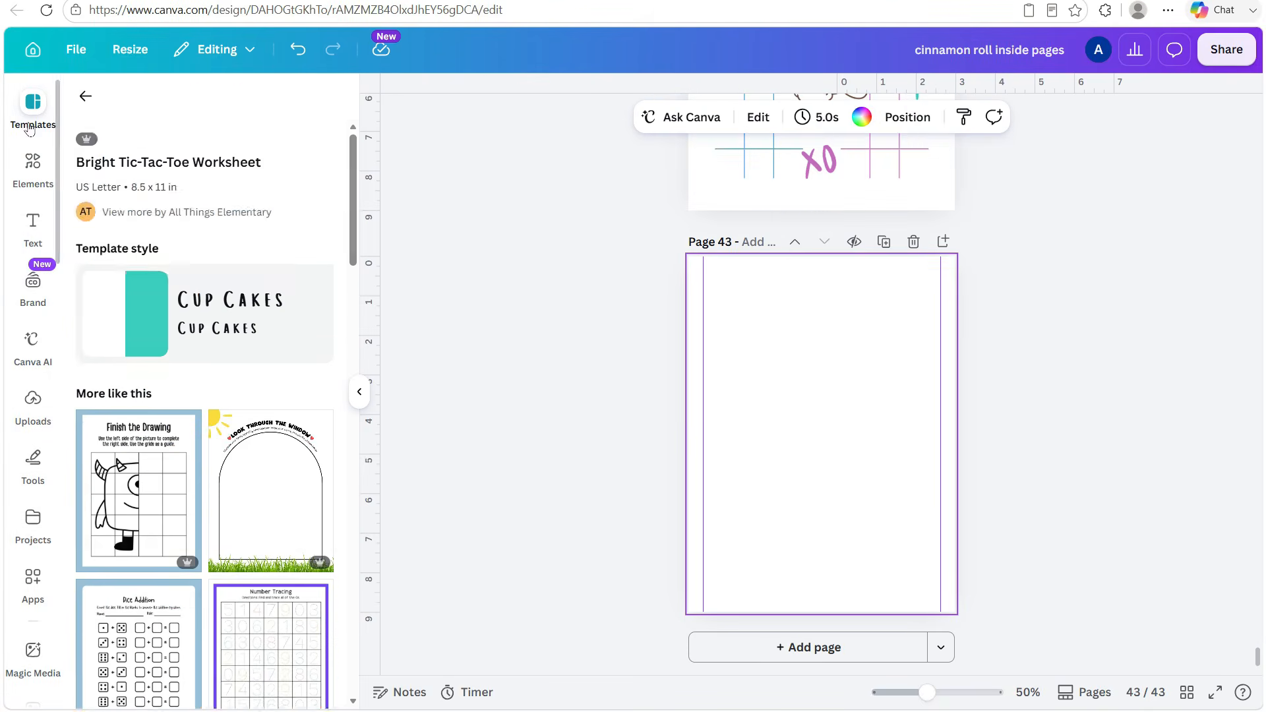
# Apply the blue Finish the Drawing monster template to page 43 and the purple Tic Tac Toe Do-a-dot template to a new page 44
pyautogui.scroll(-2, 211, 396)
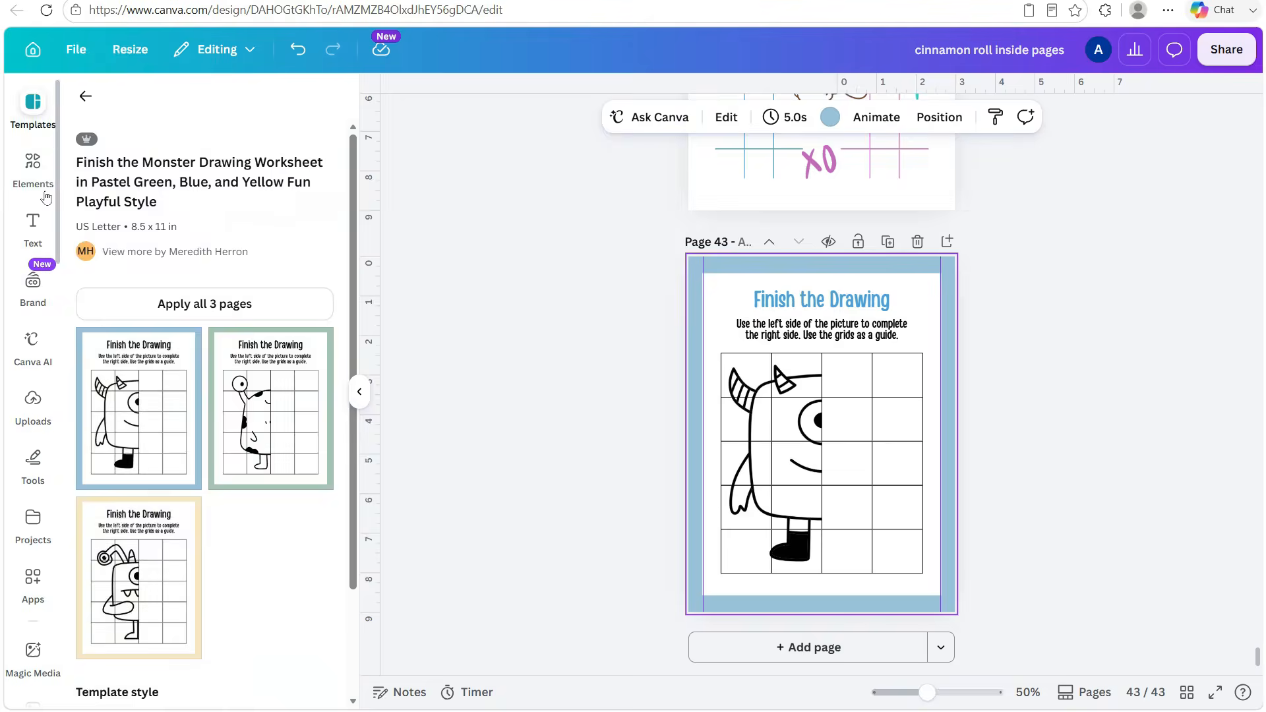
pyautogui.click(814, 648)
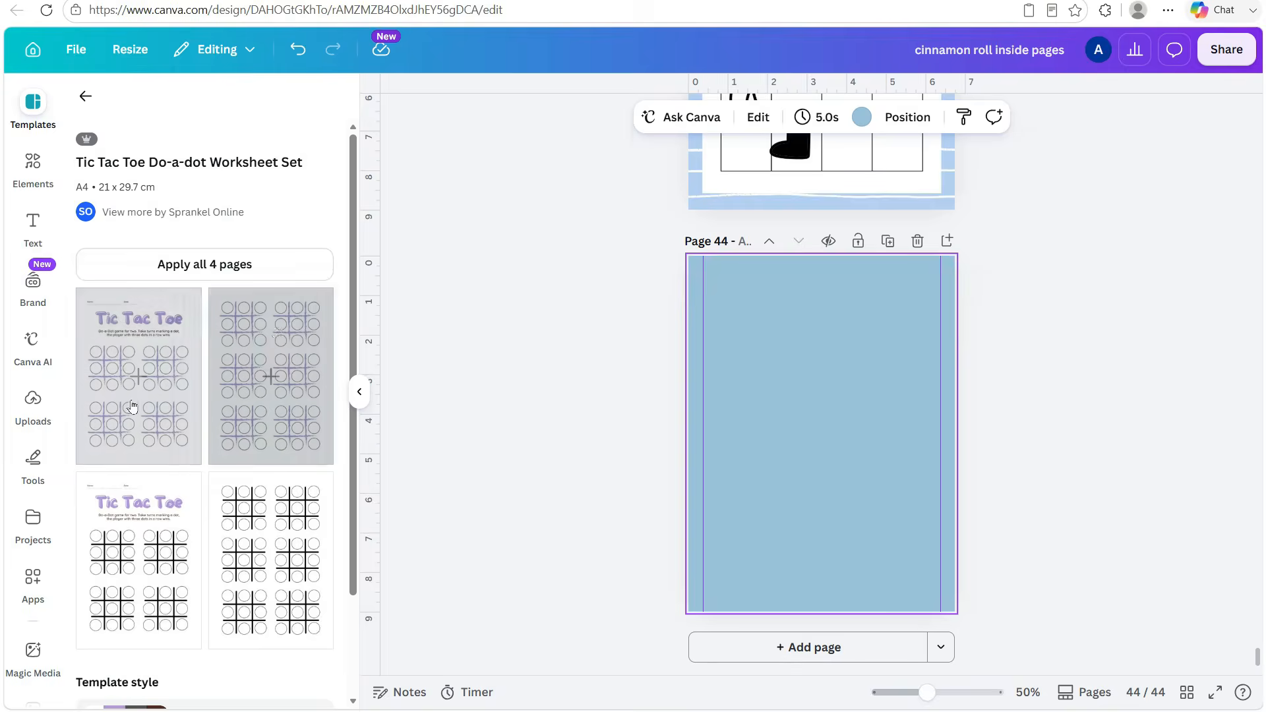
pyautogui.click(729, 287)
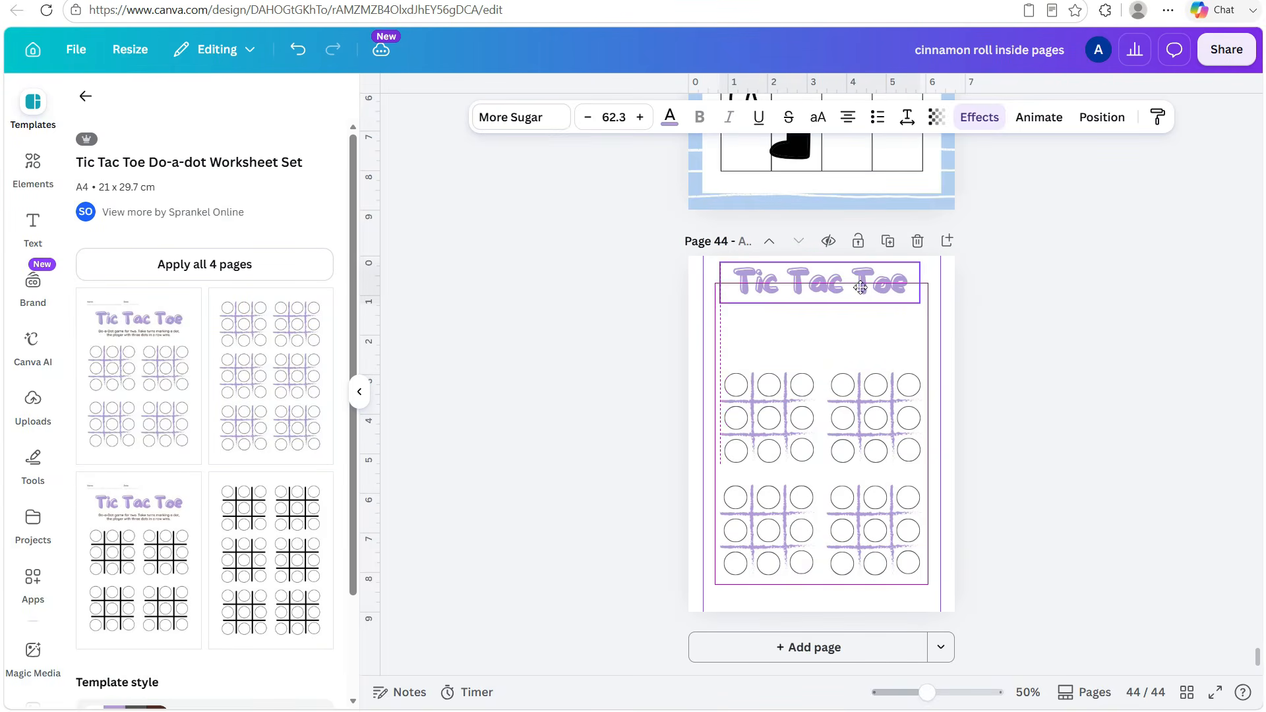
# Set a pastel rainbow sky graphic as page 44's background and paste a Cinnamoroll below the Tic Tac Toe title
pyautogui.click(33, 168)
pyautogui.click(290, 306)
pyautogui.rightClick(904, 396)
pyautogui.click(989, 625)
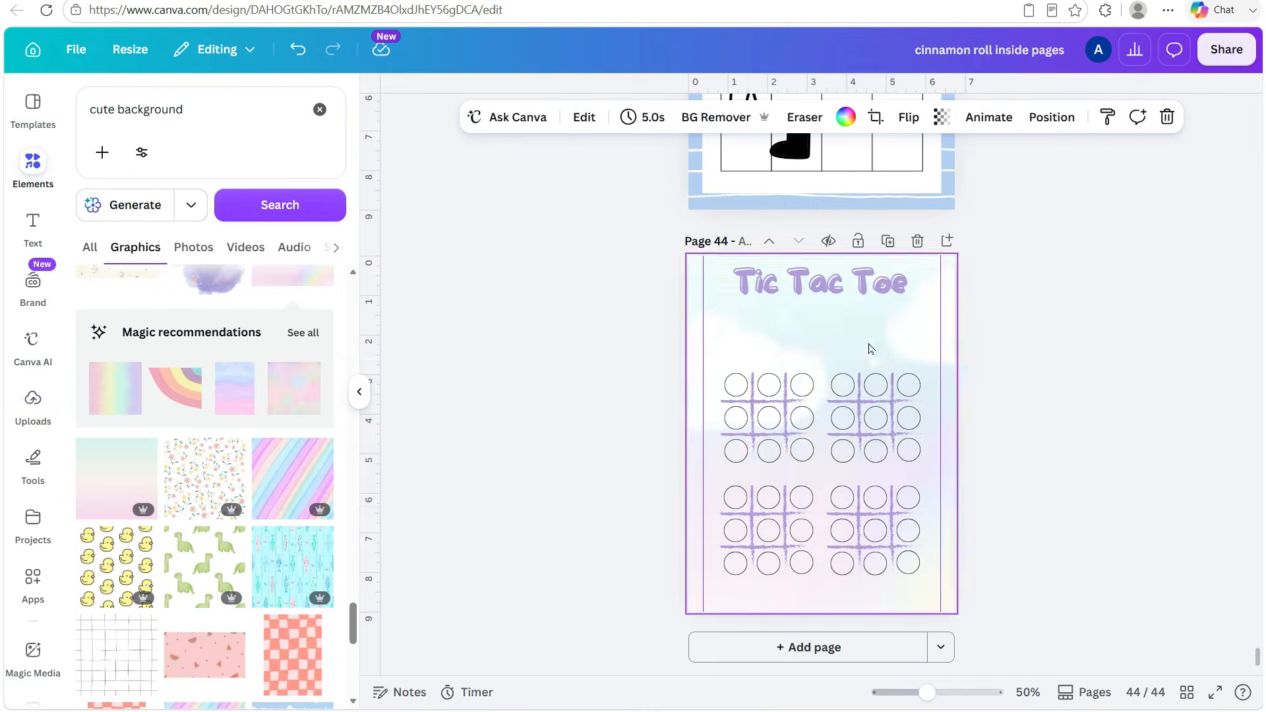
pyautogui.hotkey('ctrl', 'v')
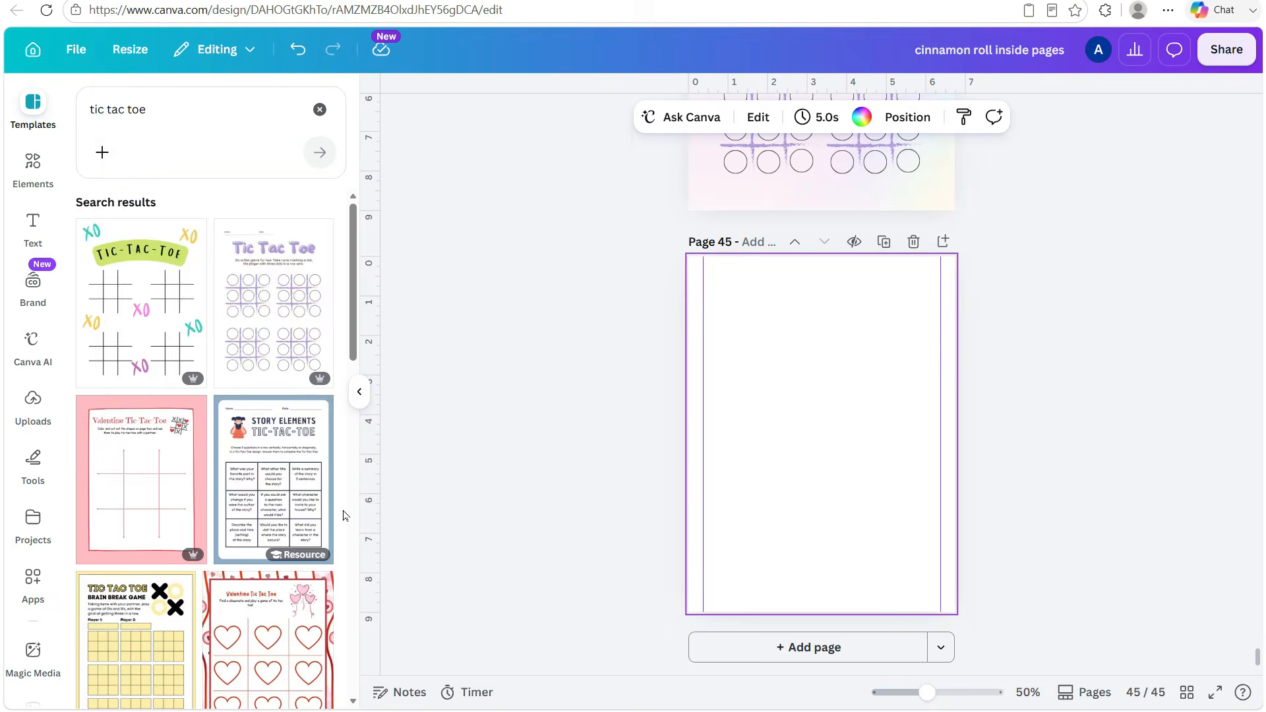
# Apply the Valentine Tic Tac Toe template to page 45 and use "Tic Tac Toe" as its heading
pyautogui.click(296, 455)
pyautogui.click(84, 96)
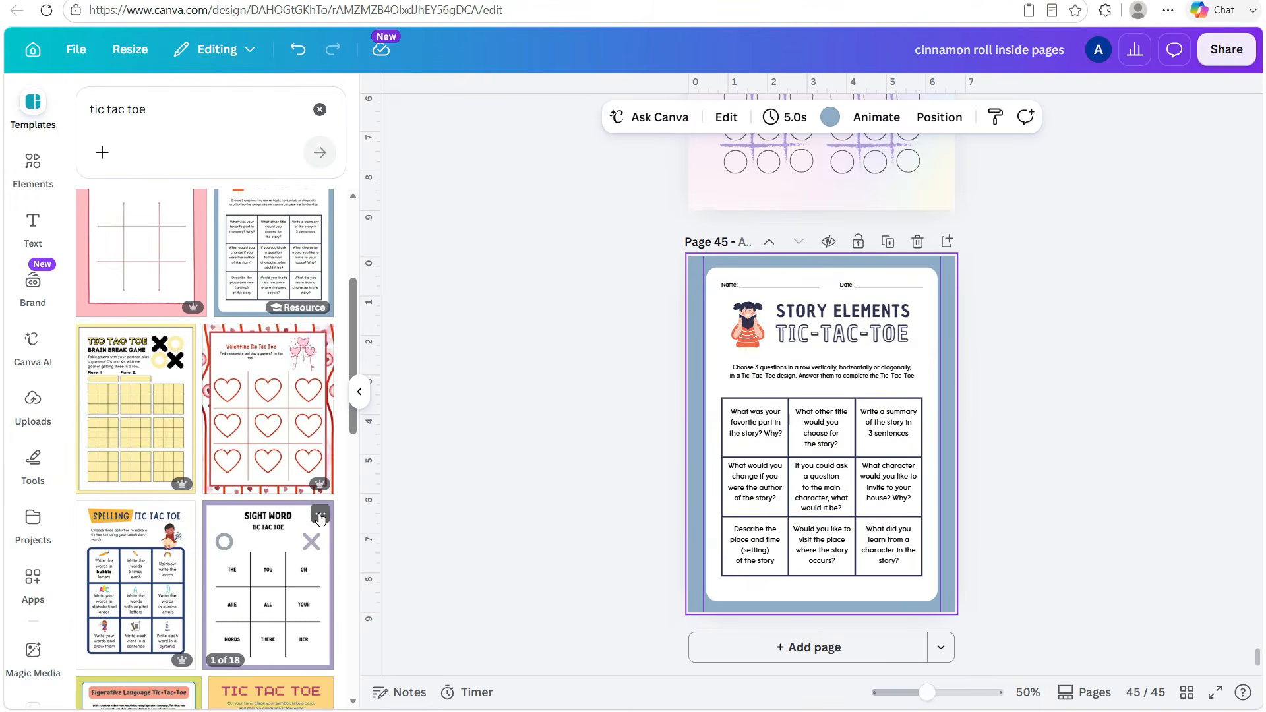
pyautogui.click(268, 412)
pyautogui.scroll(4, 913, 228)
pyautogui.write('Tic Tac Toe')
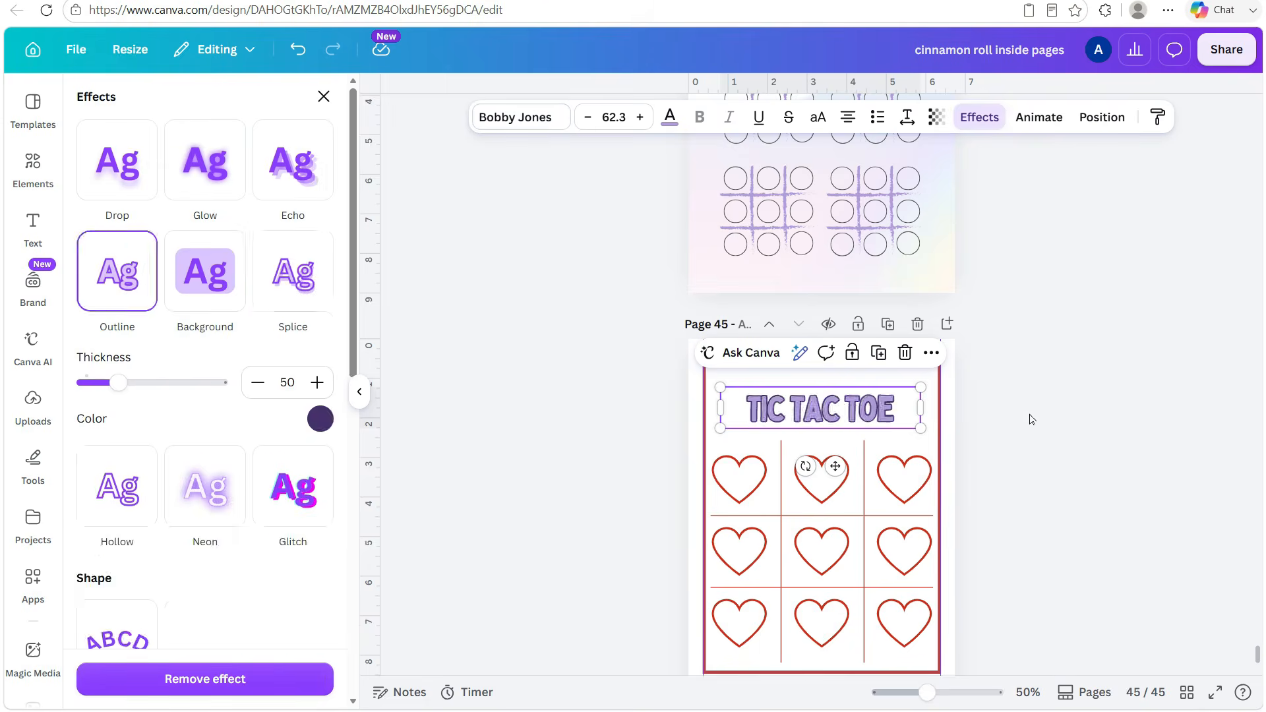
# Recolour page 45's heading light blue and its red hearts and grid lines pink
pyautogui.moveTo(899, 460); pyautogui.dragTo(647, 592)
pyautogui.click(670, 117)
pyautogui.click(975, 515)
pyautogui.click(738, 478)
pyautogui.click(667, 116)
pyautogui.click(280, 293)
pyautogui.click(821, 478)
pyautogui.click(281, 293)
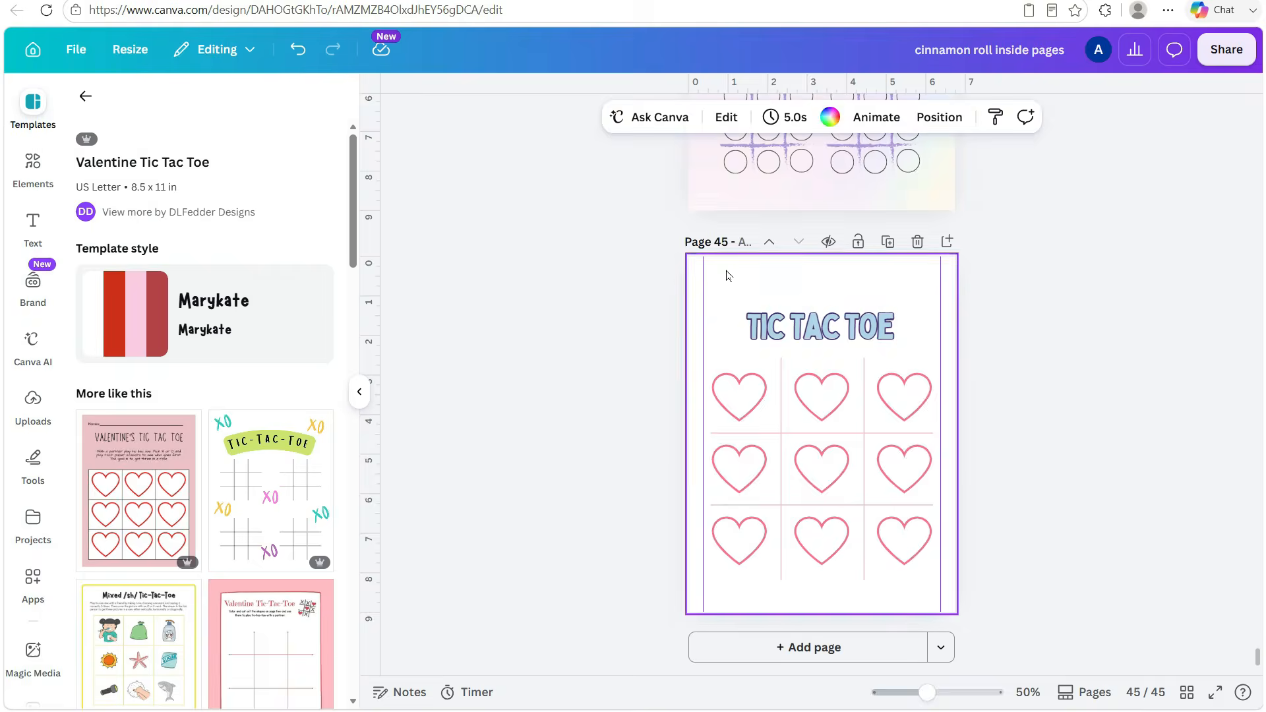
# Paste the bunny with the pink bow at the top of page 45 and move the heading below the hearts
pyautogui.hotkey('ctrl', 'v')
pyautogui.moveTo(821, 433); pyautogui.dragTo(821, 323)
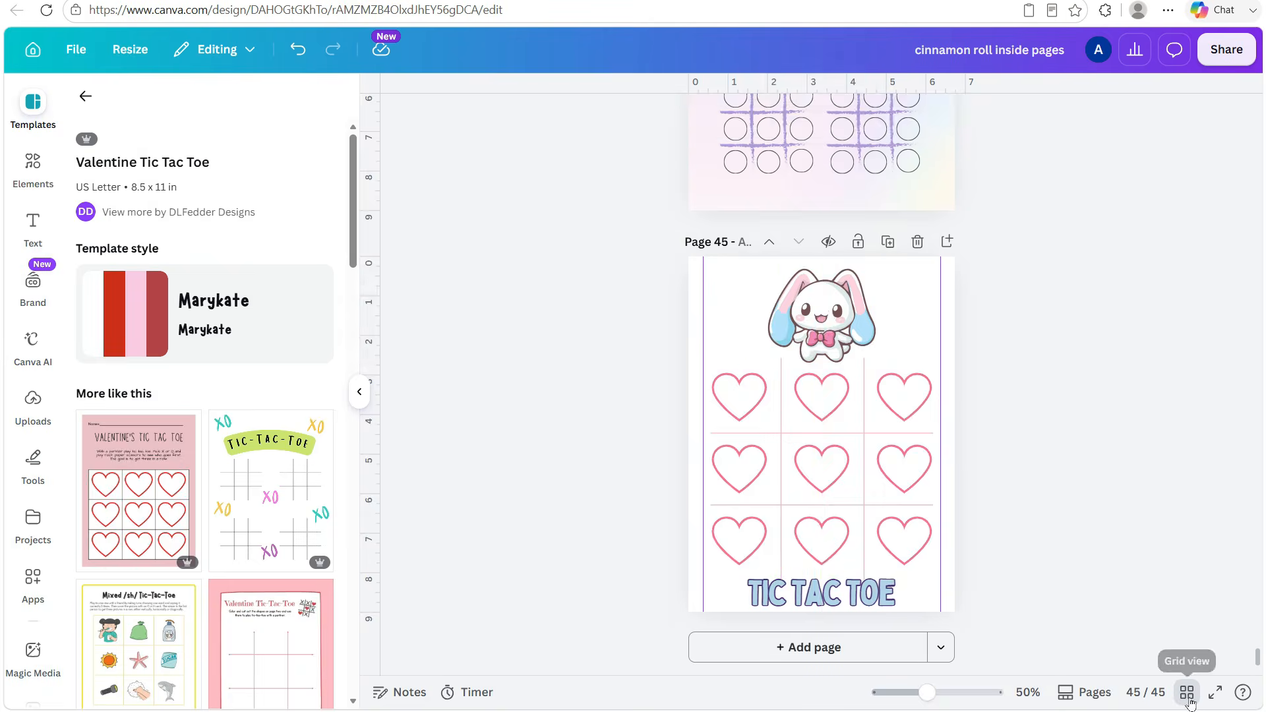
pyautogui.click(1187, 693)
pyautogui.press('Escape')
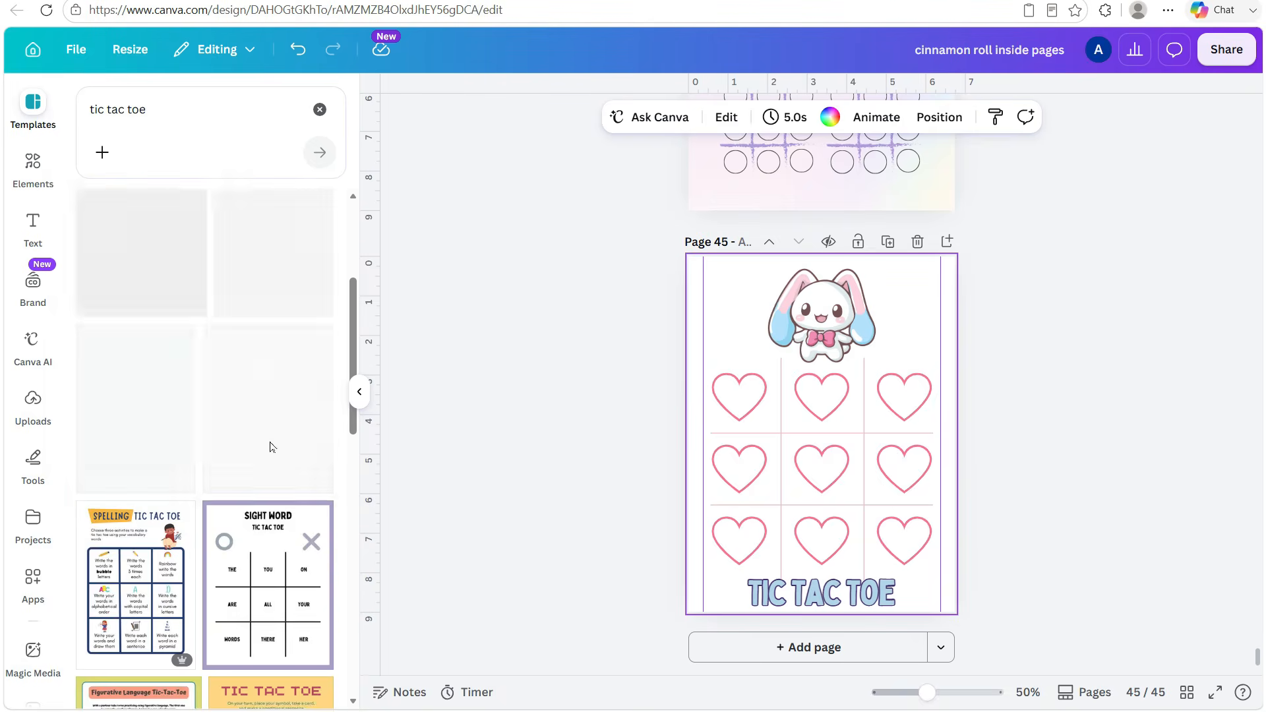
# Search the templates for "finish the drawing" and apply the Drawing Turtle Worksheet to a new page 46
pyautogui.click(319, 109)
pyautogui.write('finish the drawing')
pyautogui.press('Return')
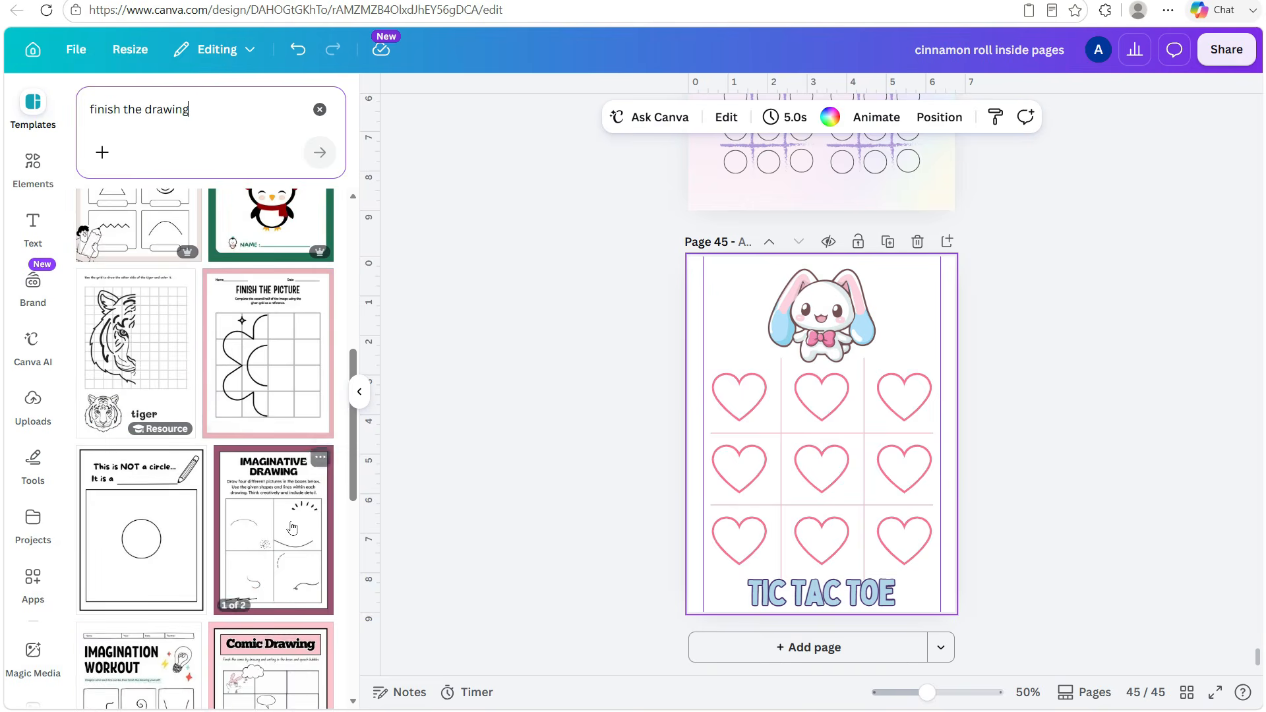
pyautogui.click(138, 399)
# Try the pastel diagonal-stripe graphic on page 46 and undo it
pyautogui.click(33, 164)
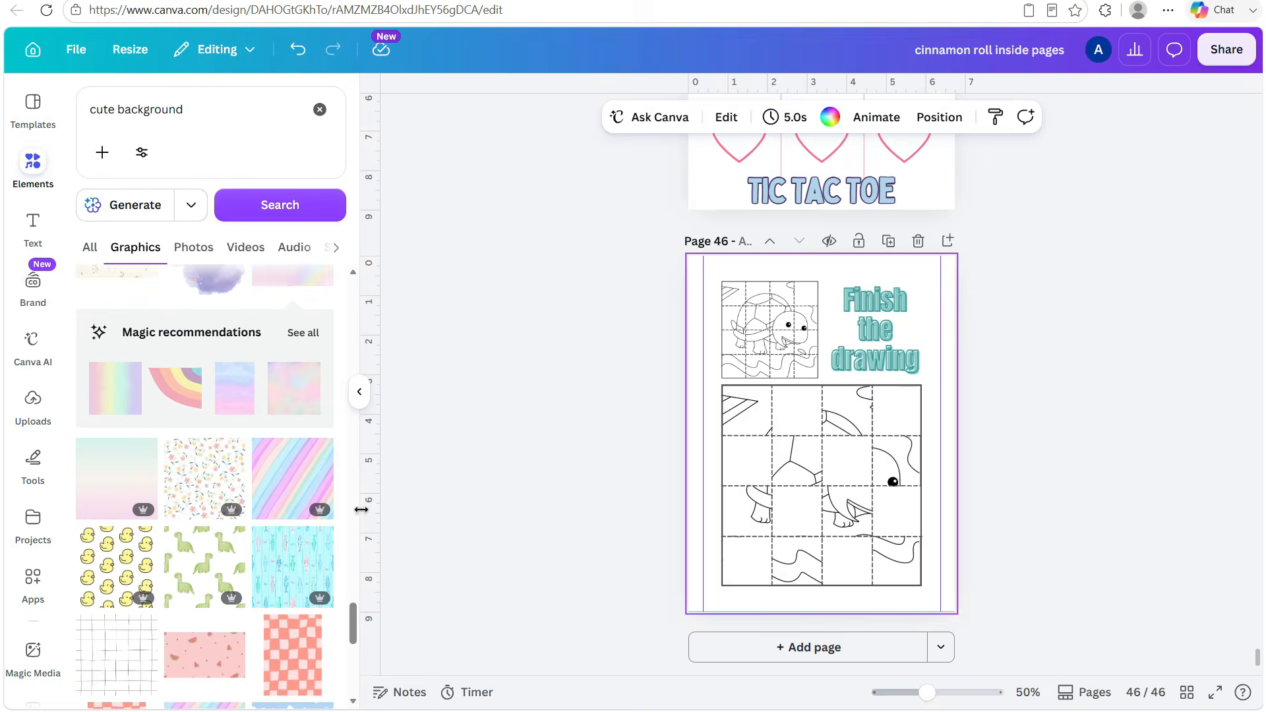
pyautogui.click(293, 343)
pyautogui.click(1033, 597)
pyautogui.hotkey('ctrl', 'z')
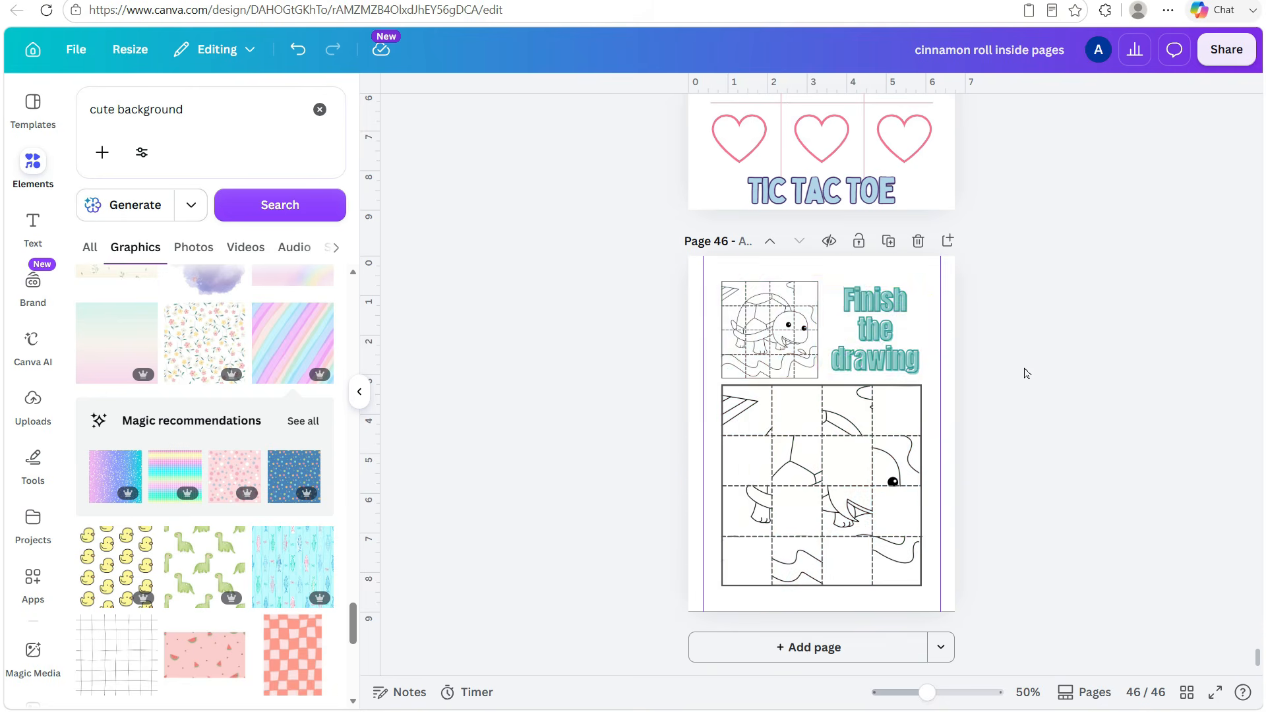
pyautogui.click(811, 647)
pyautogui.scroll(-20, 335, 541)
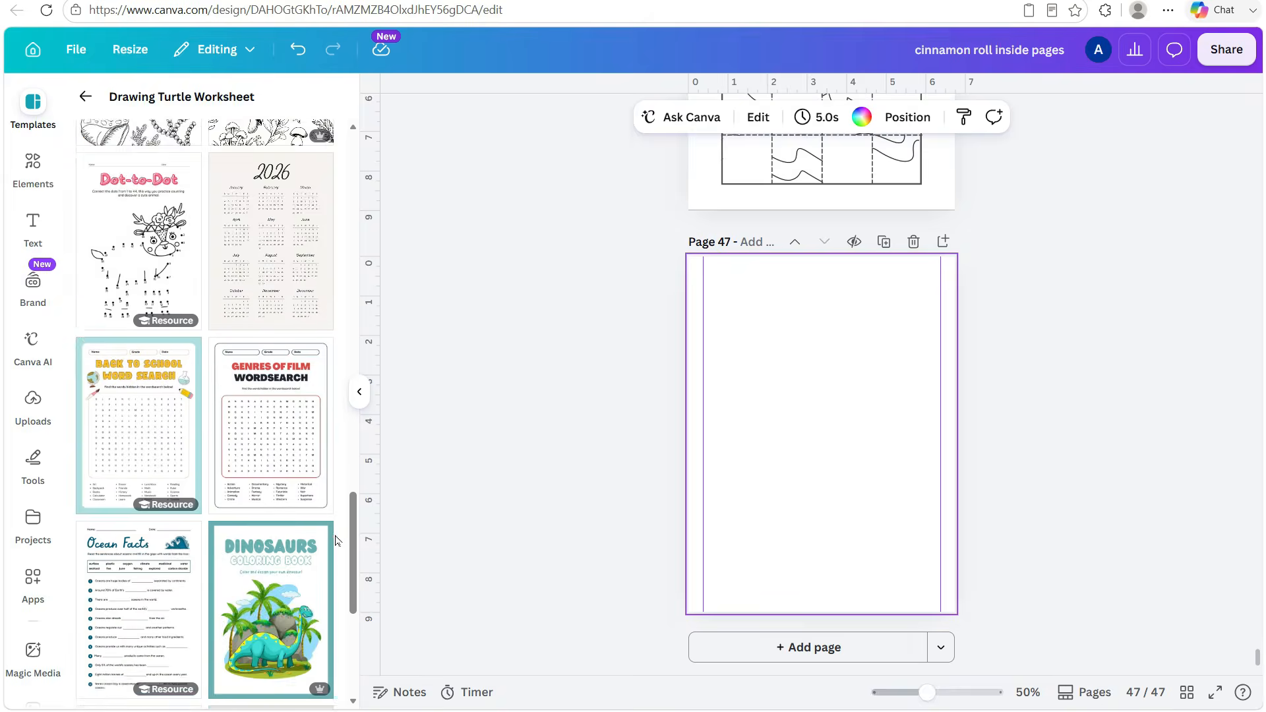
pyautogui.click(85, 97)
pyautogui.scroll(-12, 266, 545)
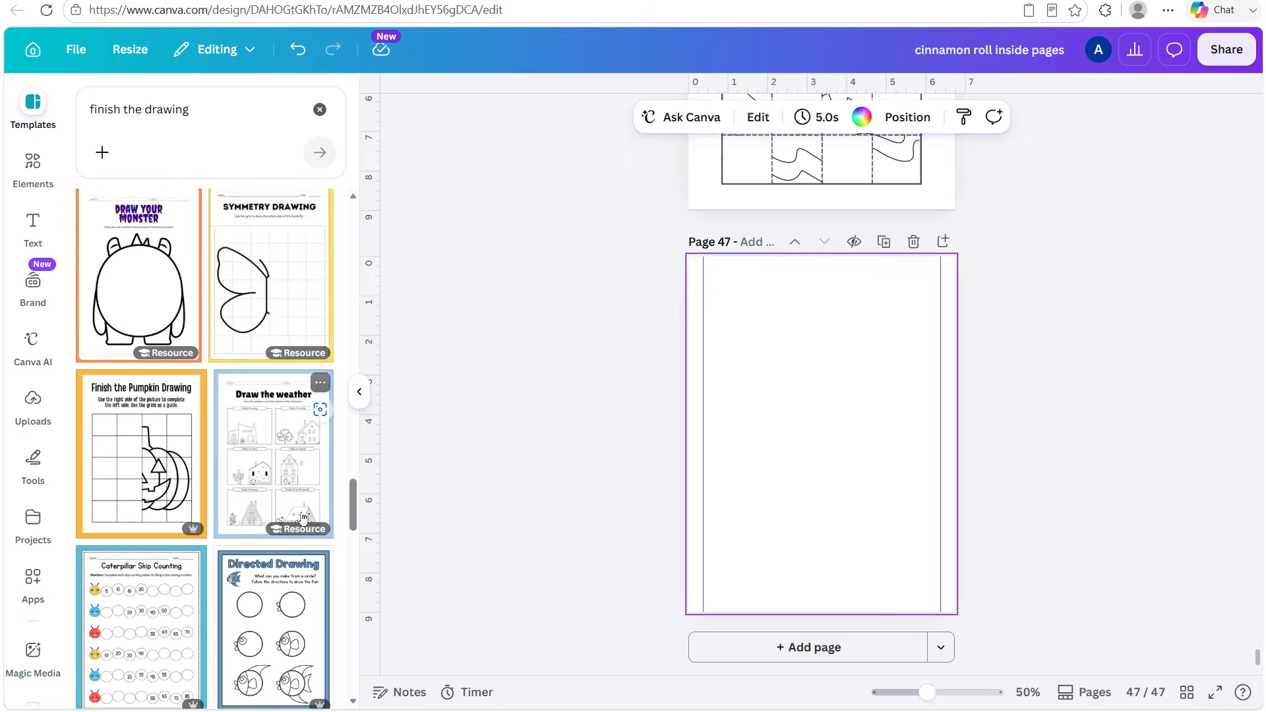
pyautogui.press('Delete')
# Review all the planner pages in the grid overview
pyautogui.click(1186, 692)
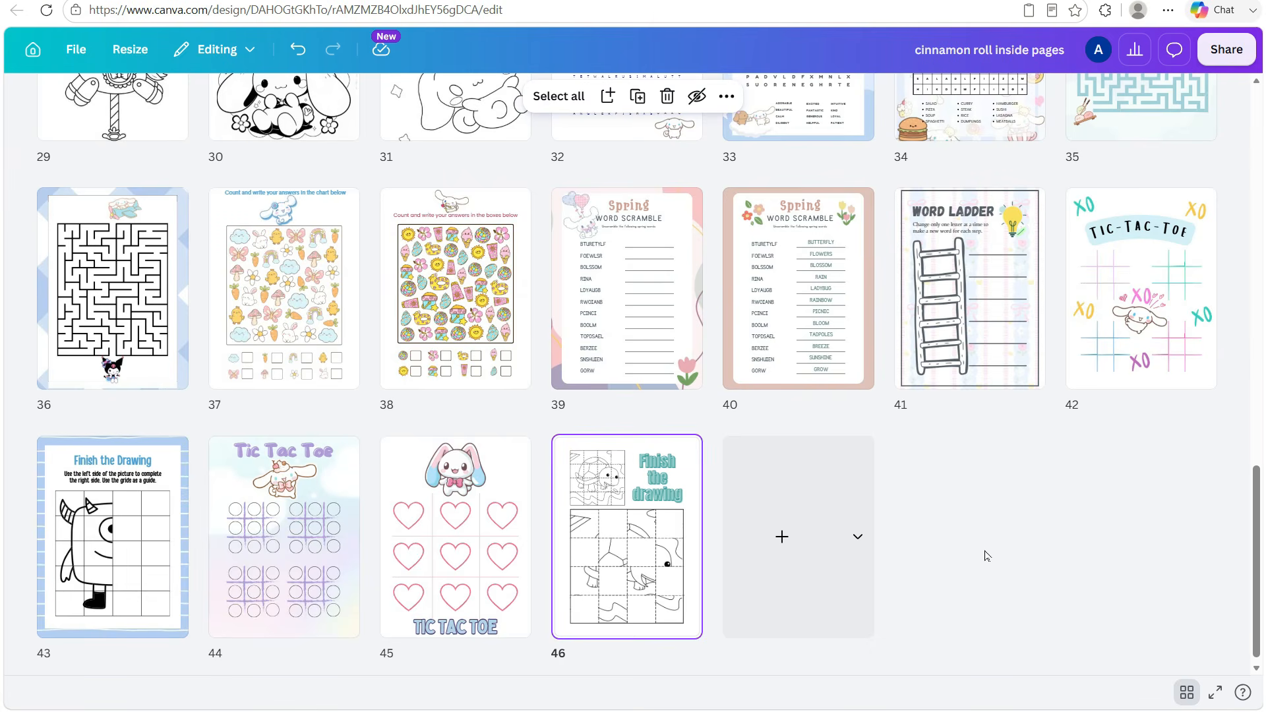
pyautogui.scroll(15, 994, 559)
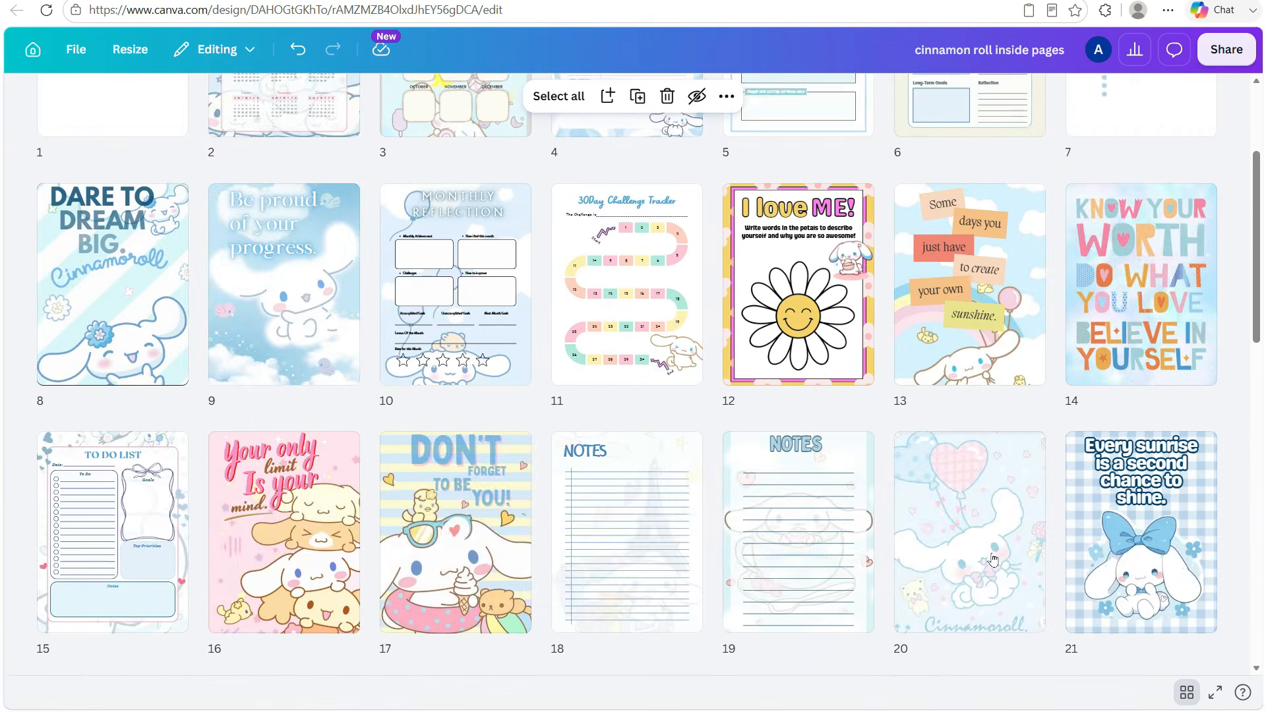
# Look over the coloring and word search pages in the overview, then return to the page editing view
pyautogui.scroll(-15, 994, 558)
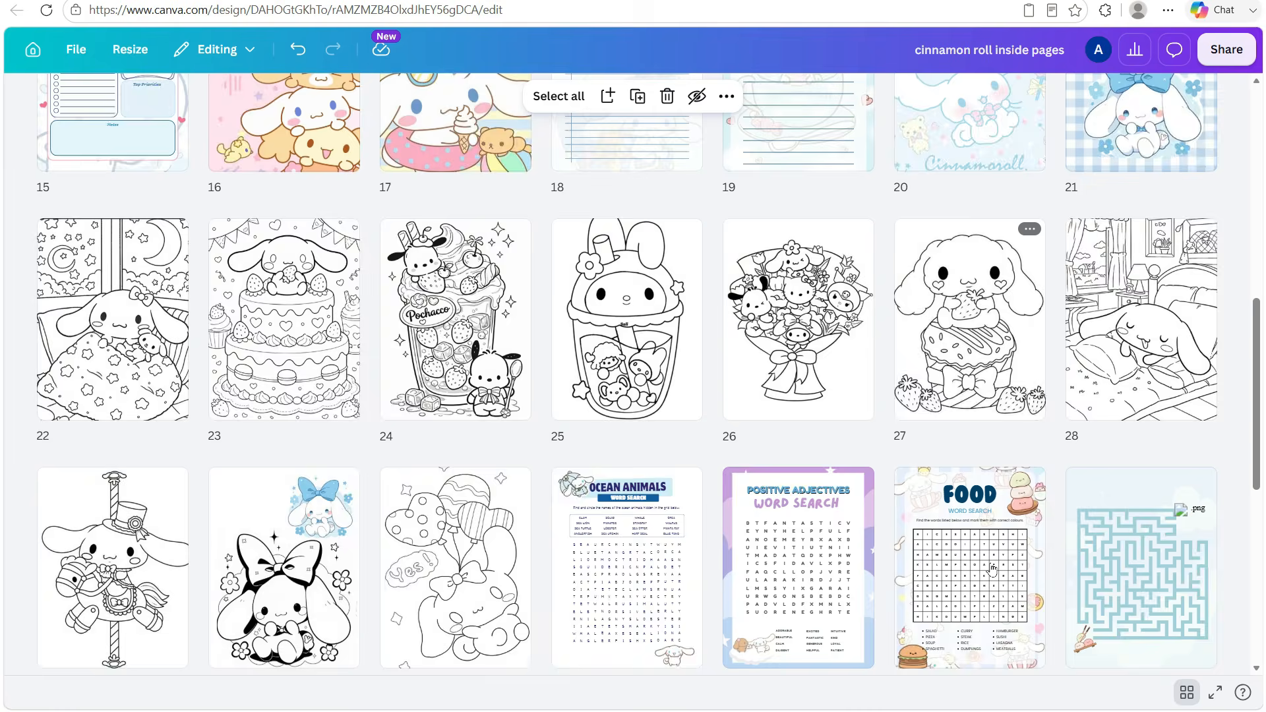
pyautogui.scroll(10, 991, 570)
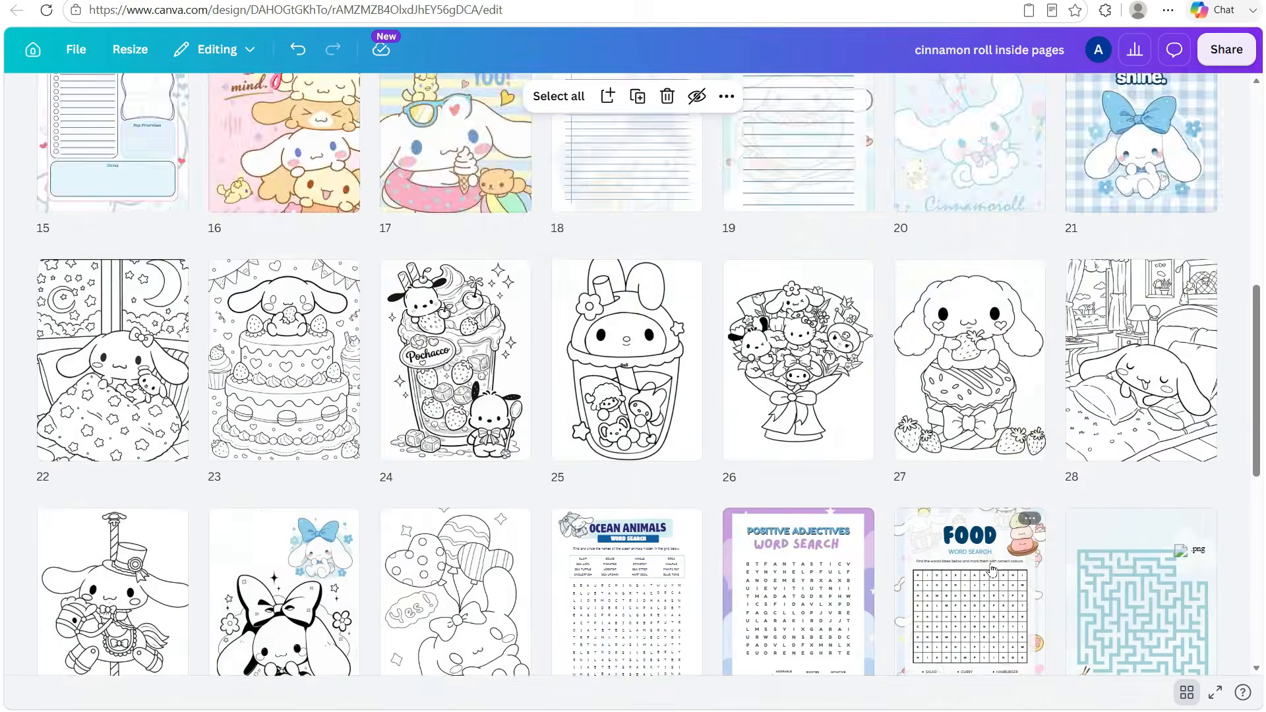
pyautogui.press('Escape')
pyautogui.scroll(20, 1032, 534)
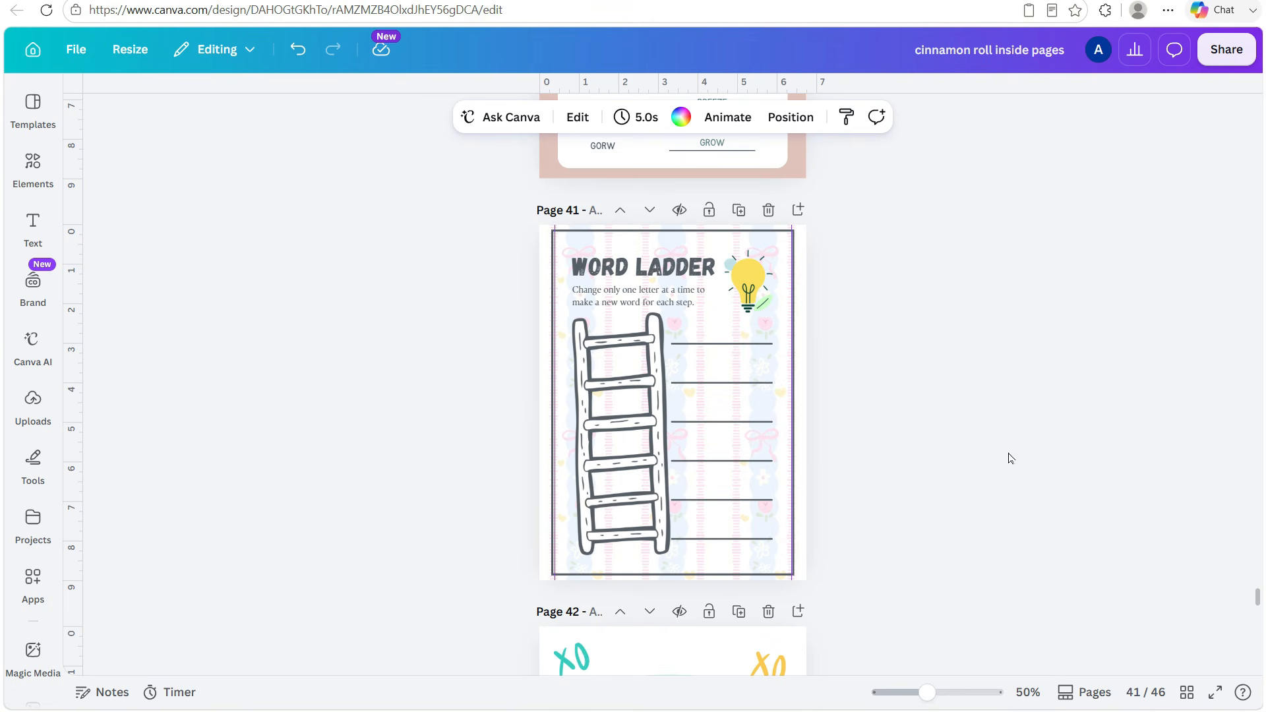
# Go to the home page and show the file options of the cinnamon roll inside pages design
pyautogui.click(1224, 48)
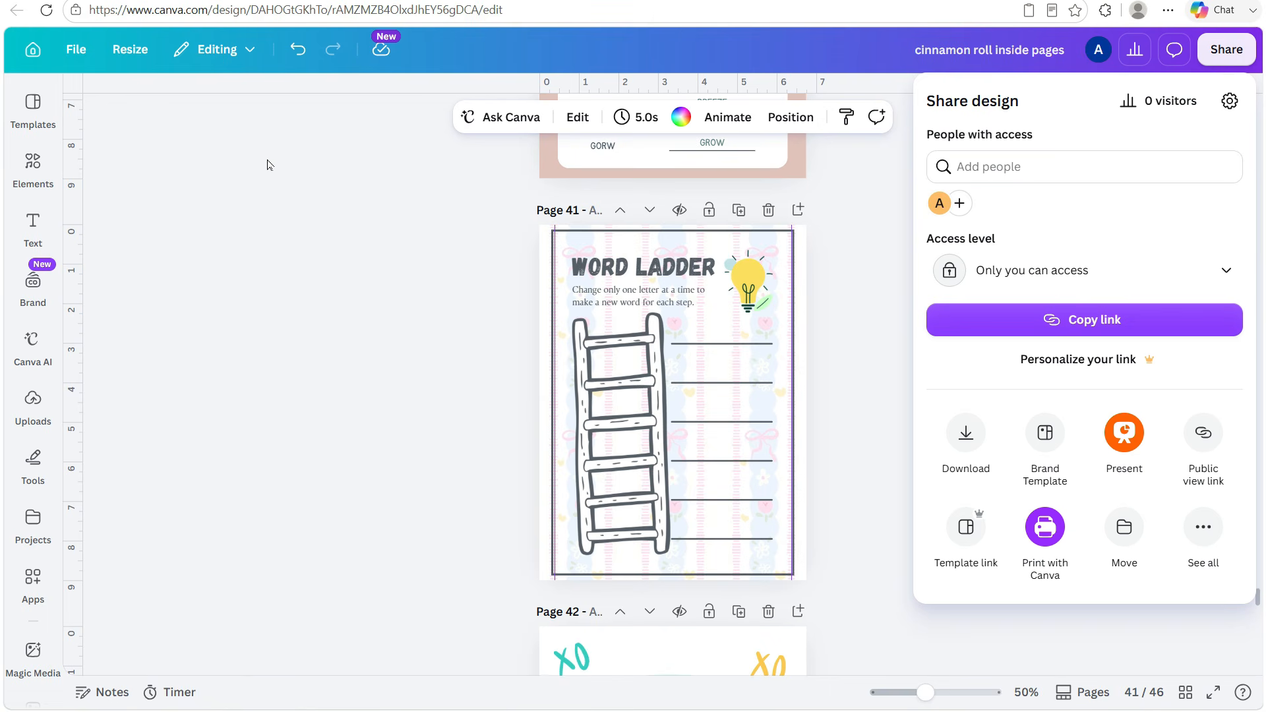
pyautogui.click(32, 49)
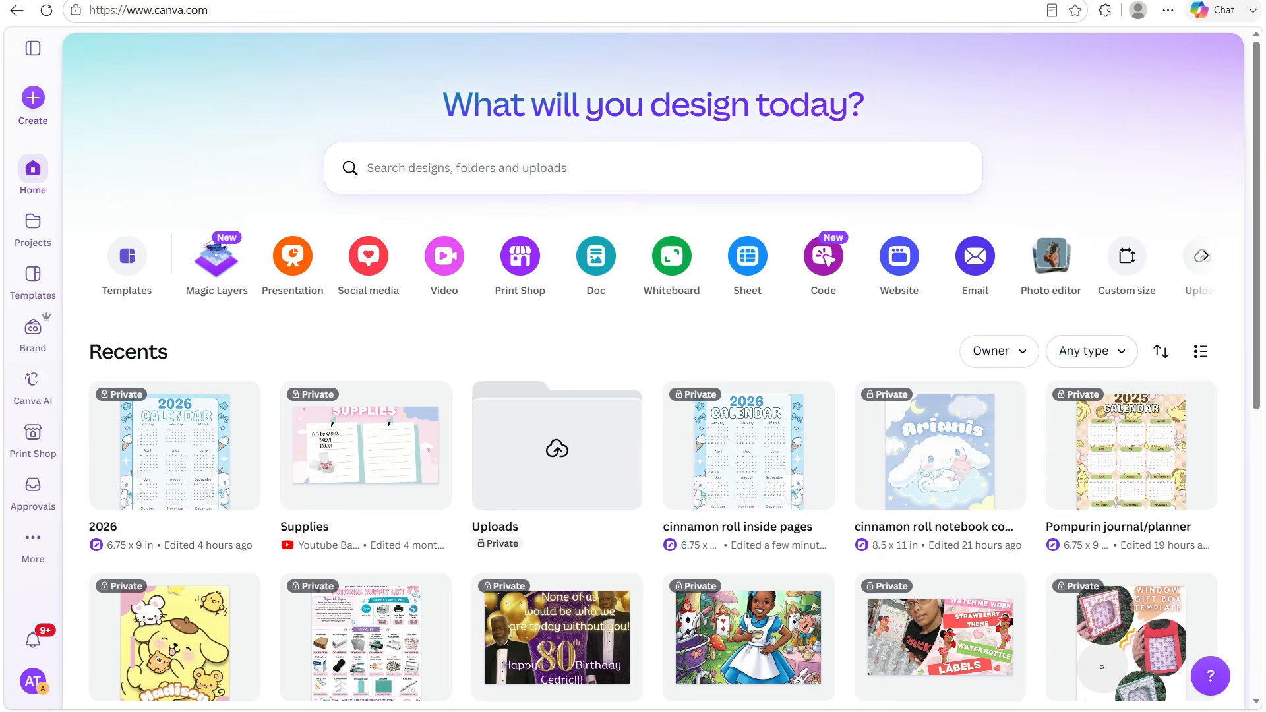
pyautogui.click(812, 402)
pyautogui.click(772, 360)
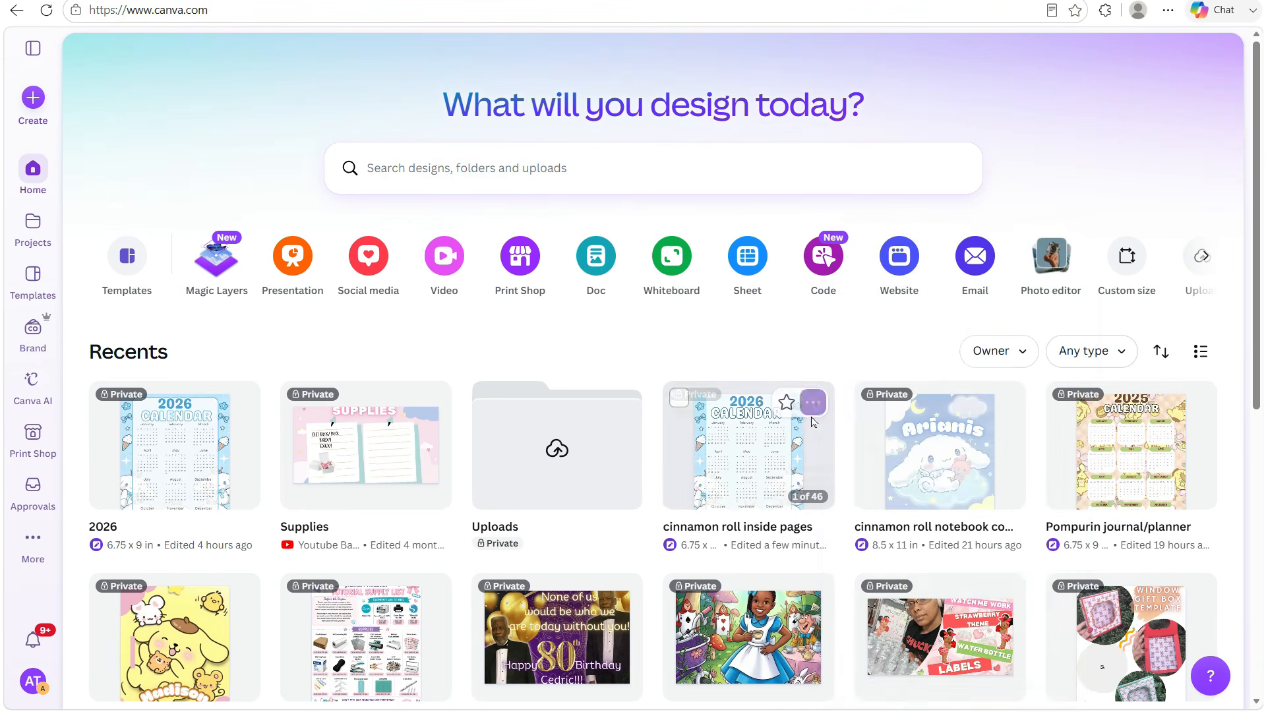
pyautogui.click(812, 402)
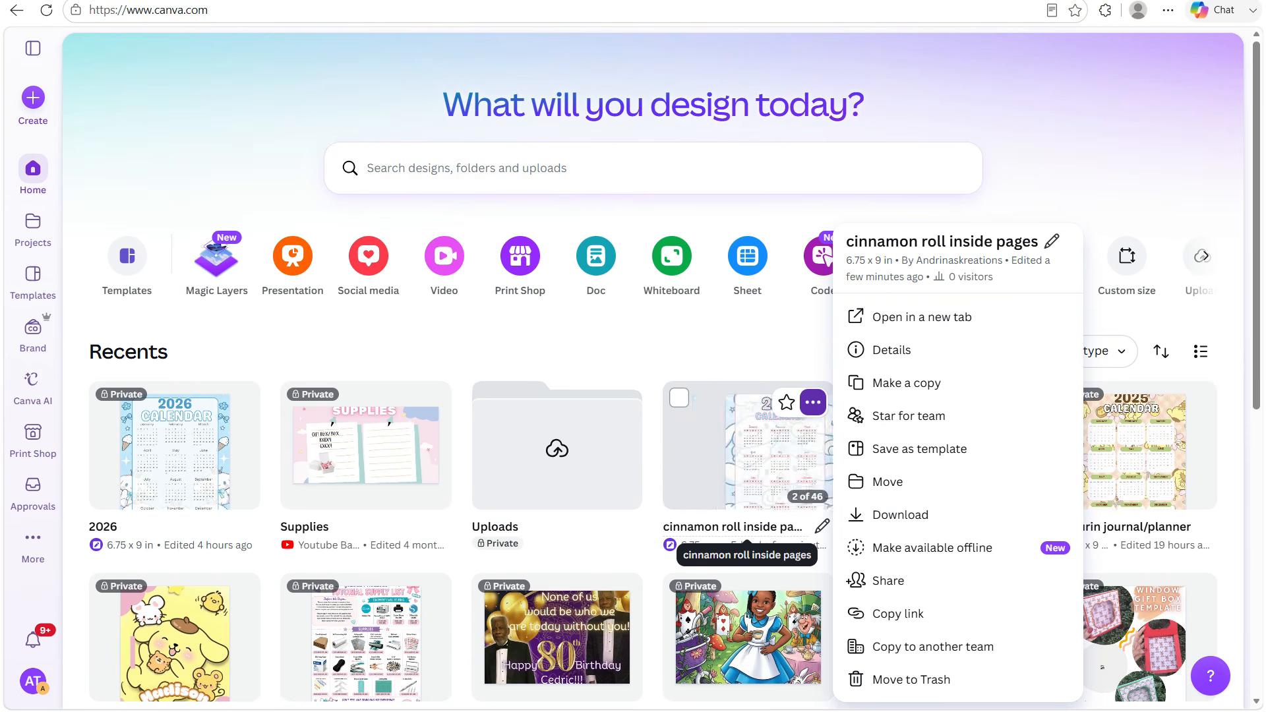
pyautogui.click(713, 345)
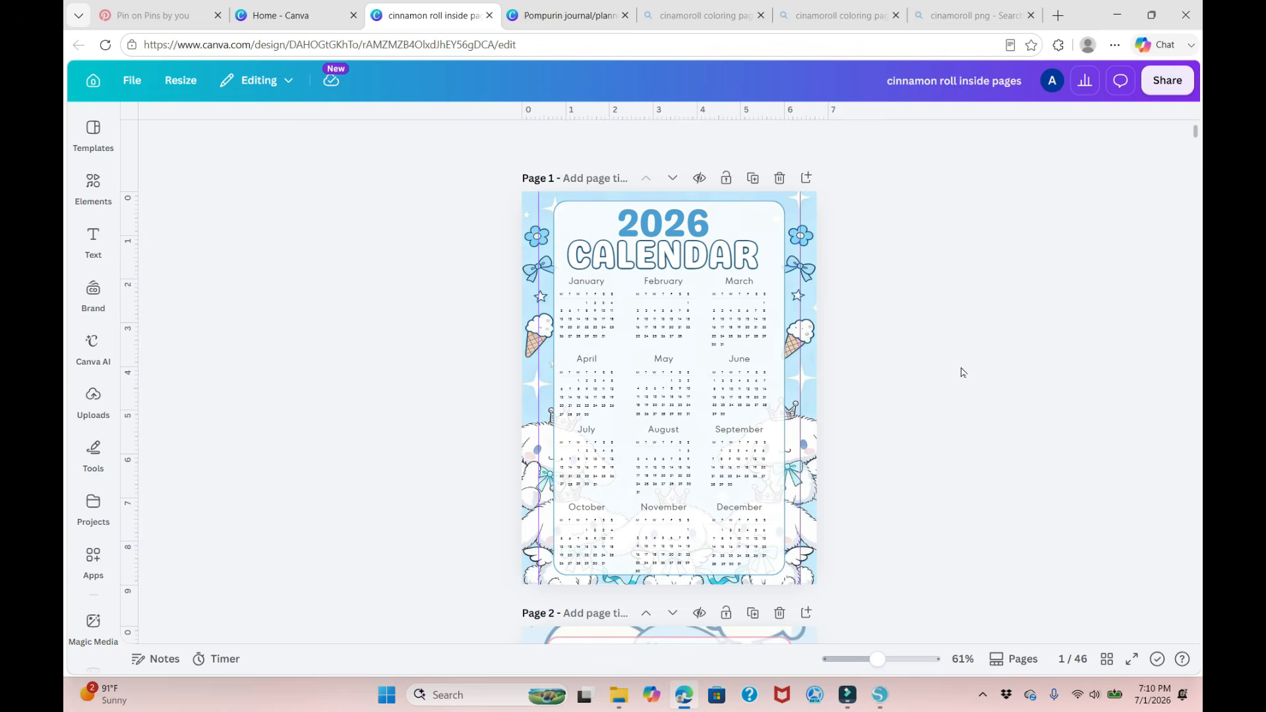
# Download only page 1, the 2026 calendar, as a high-quality PNG
pyautogui.click(1163, 86)
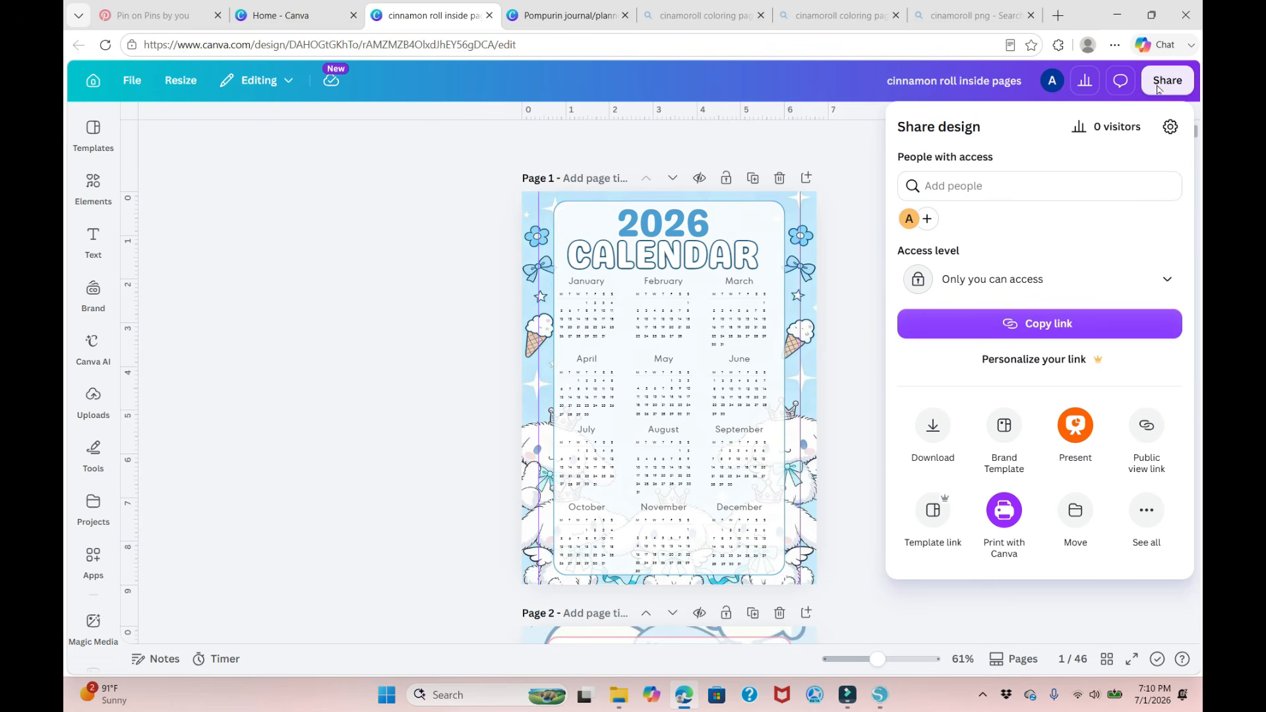
pyautogui.click(943, 422)
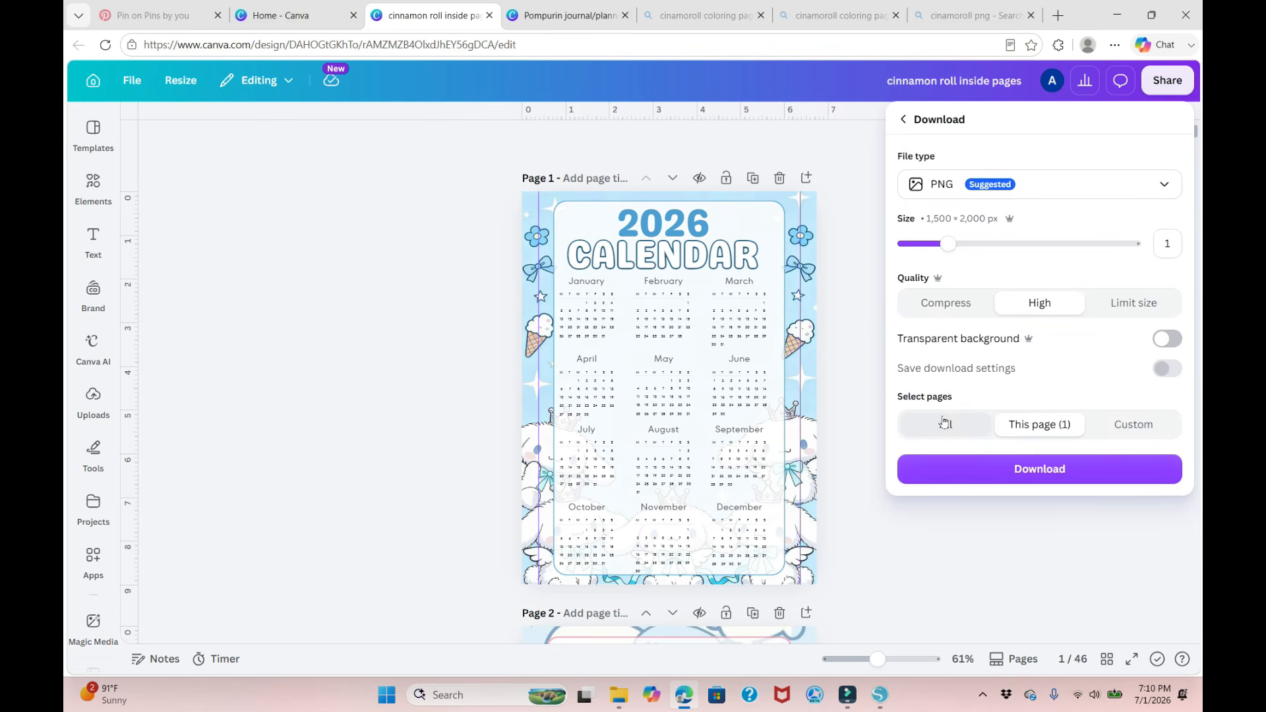
pyautogui.click(942, 425)
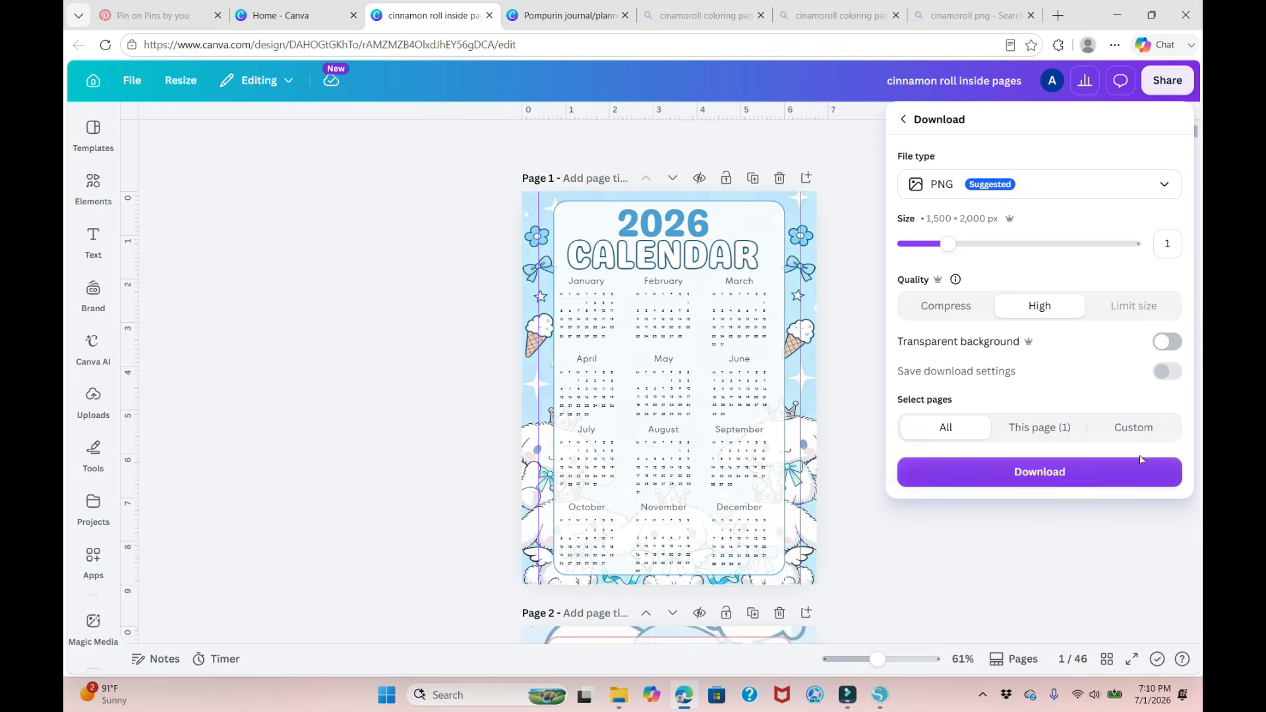
pyautogui.click(1047, 434)
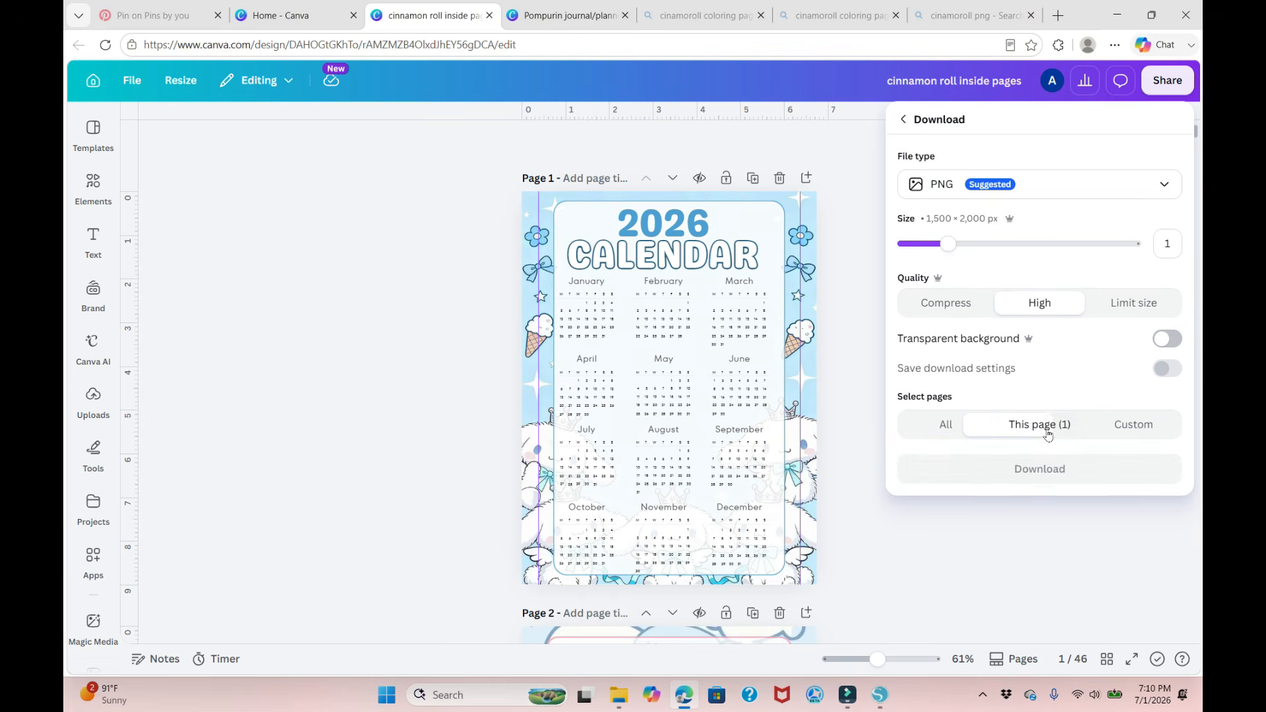
pyautogui.click(1014, 476)
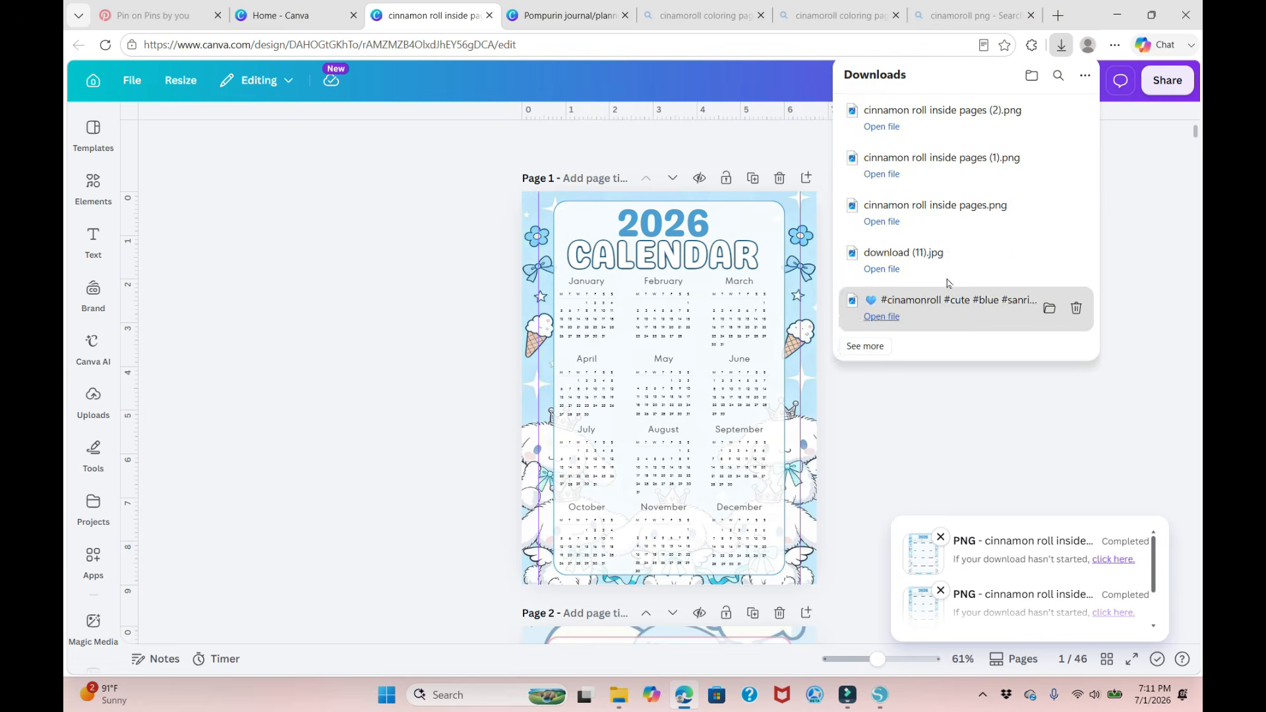
# Bring the downloaded file cinnamon roll inside pages (2).png into Silhouette Studio and place it beside the cutting mat
pyautogui.click(1049, 118)
pyautogui.moveTo(580, 156); pyautogui.dragTo(876, 670)
pyautogui.moveTo(551, 257); pyautogui.dragTo(504, 329)
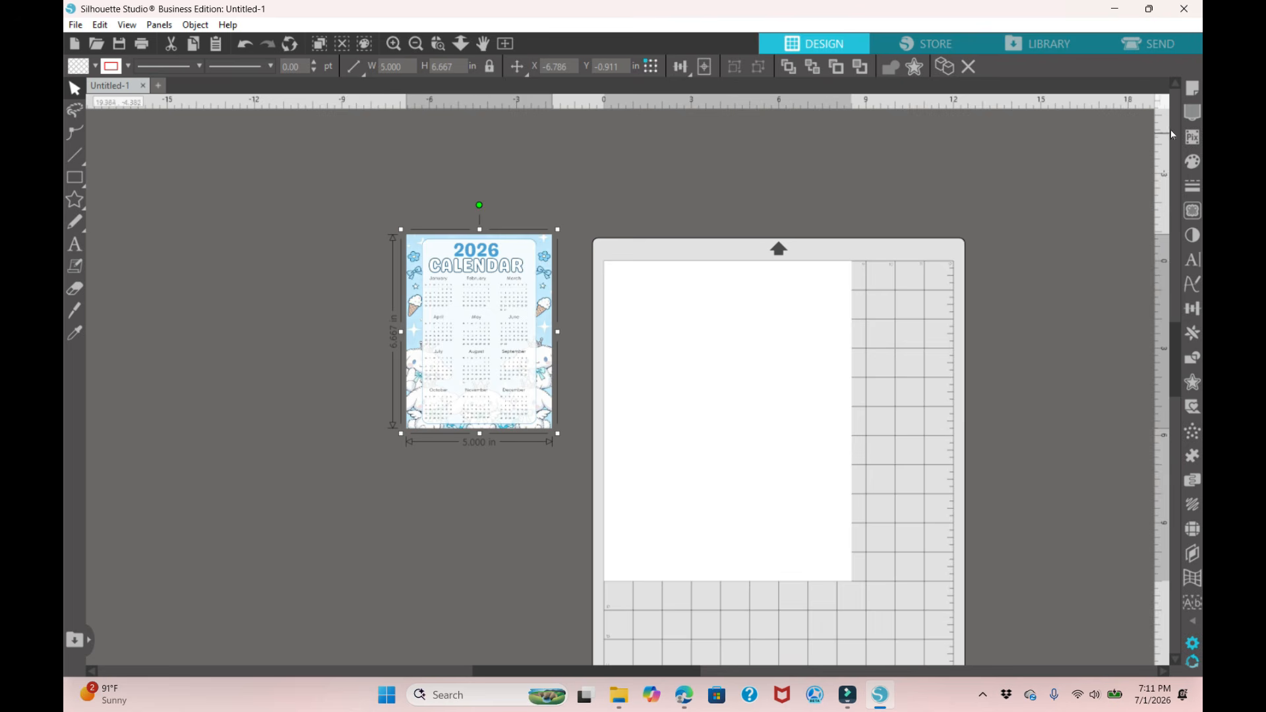
# Set the media size to Letter, 8.5 x 11 in, in the page setup
pyautogui.click(1194, 89)
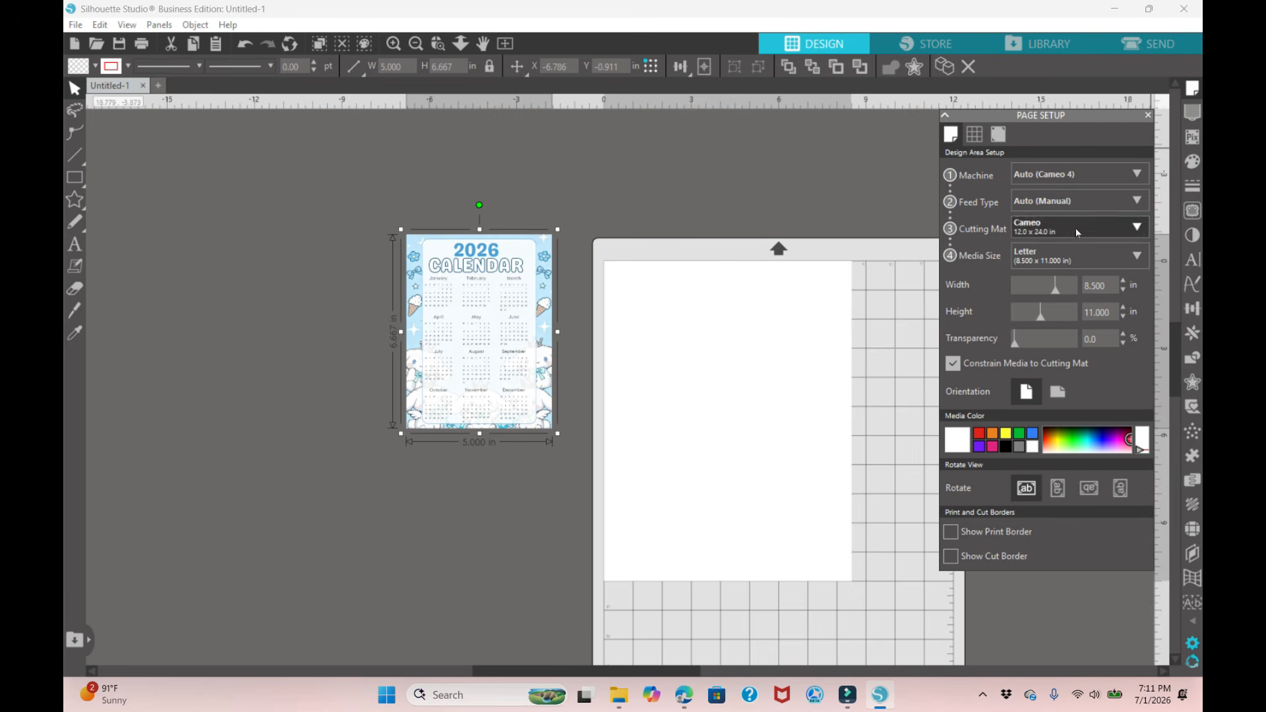
pyautogui.click(1097, 265)
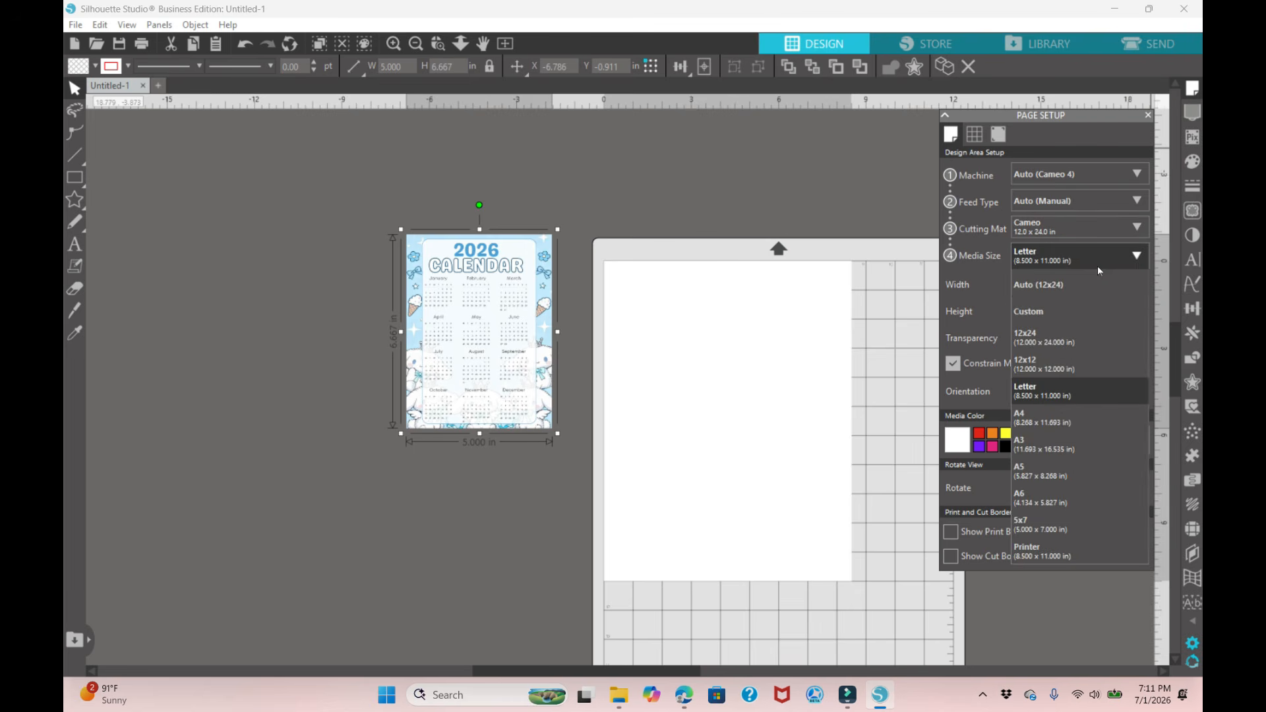
pyautogui.click(1066, 394)
pyautogui.click(813, 191)
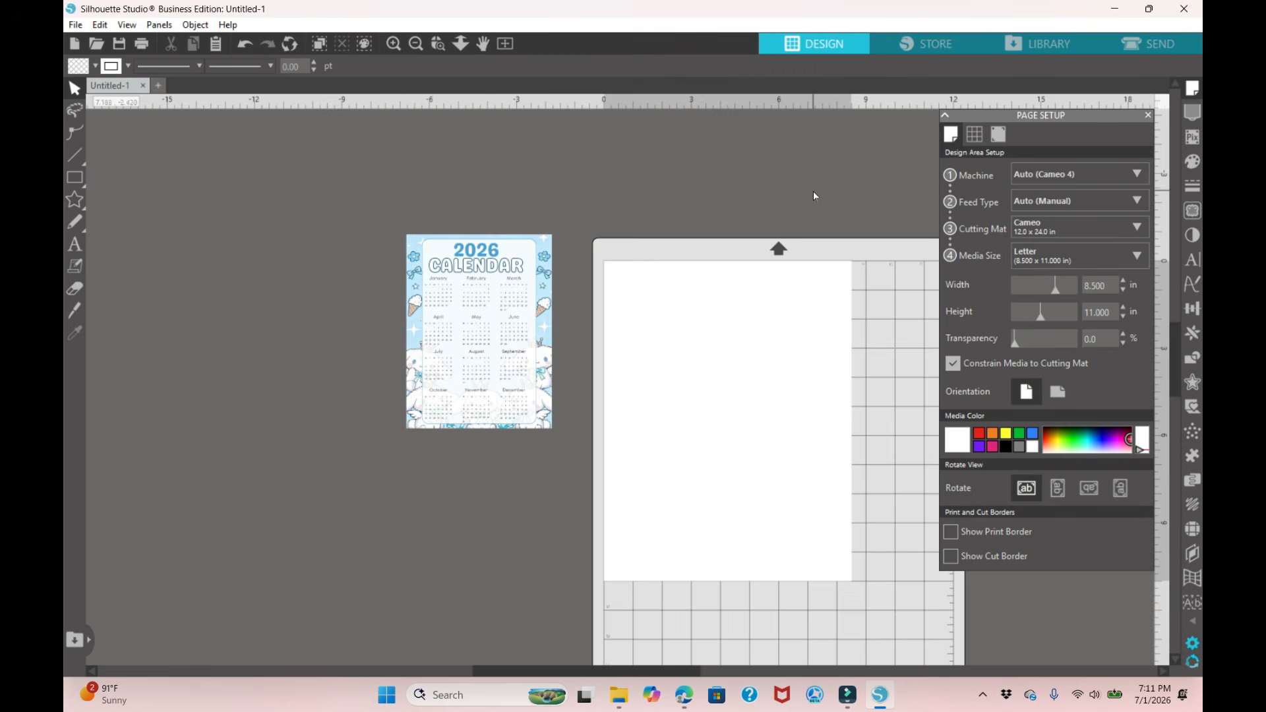
pyautogui.click(1147, 118)
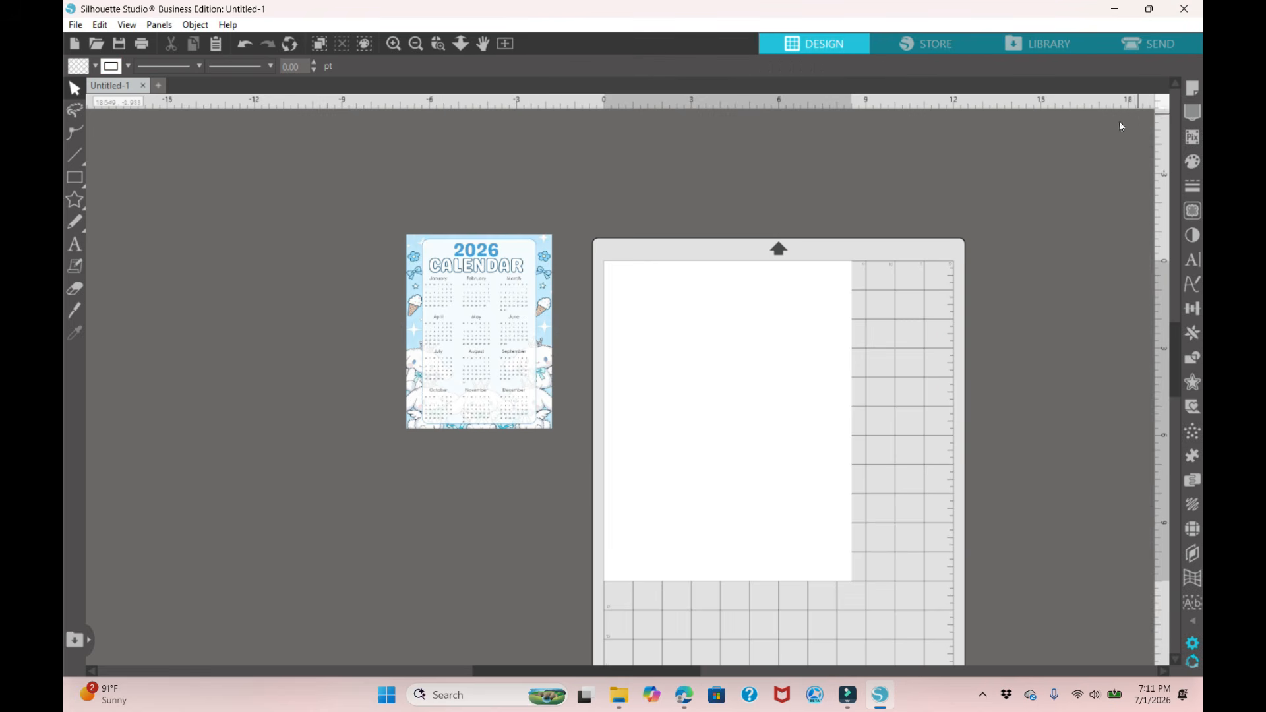
# Resize the calendar image proportionally to a width of 6.75 in
pyautogui.click(500, 313)
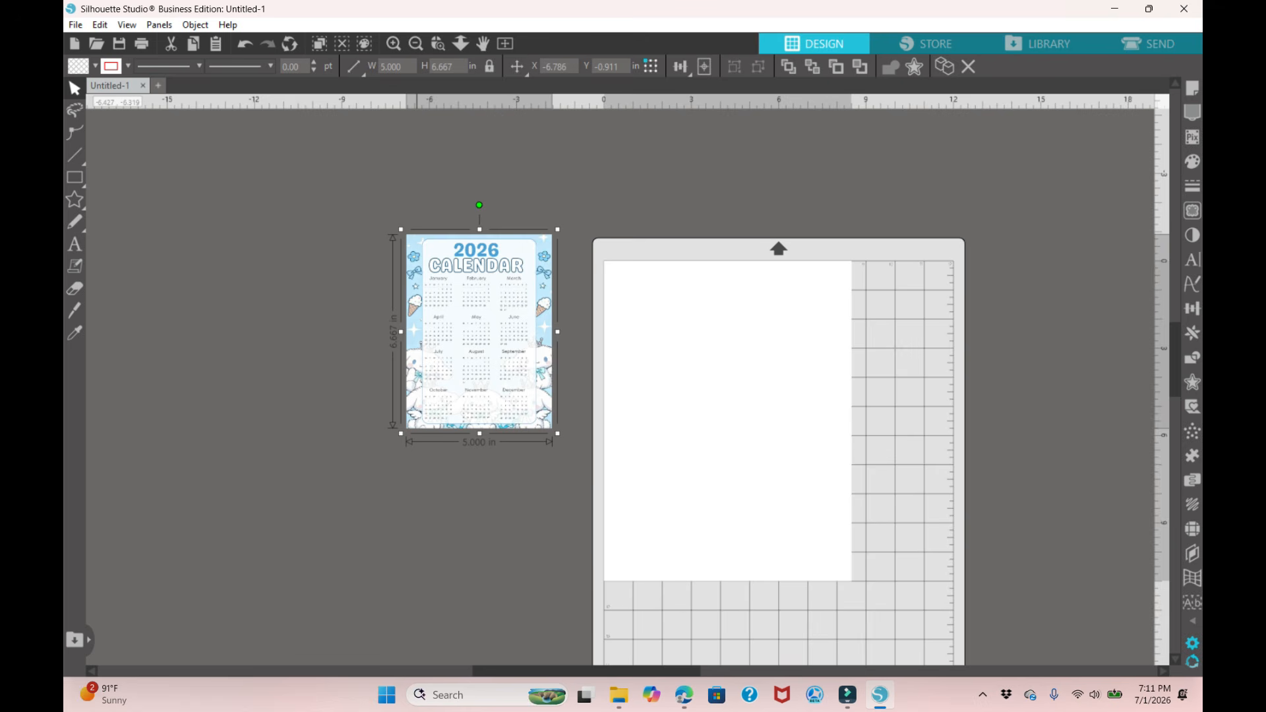
pyautogui.click(392, 66)
pyautogui.write('6.75')
pyautogui.press('Return')
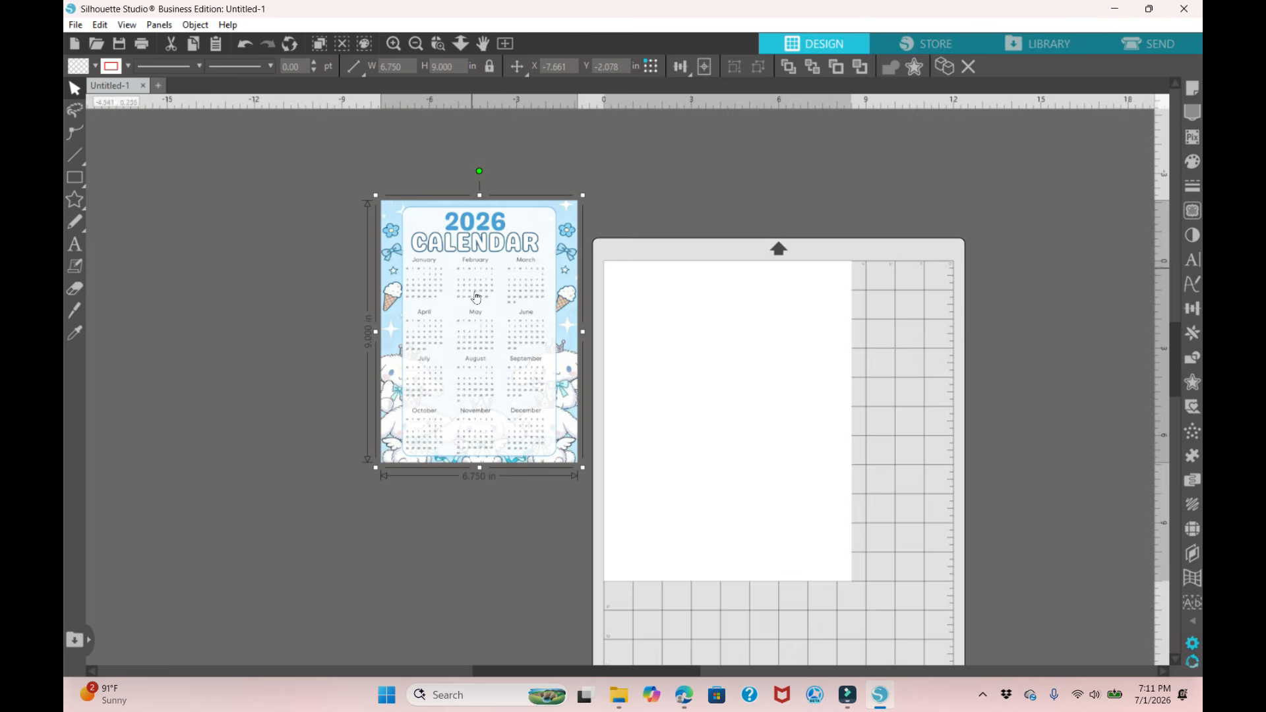
# Center the calendar image on the Letter page and deselect it
pyautogui.click(1195, 311)
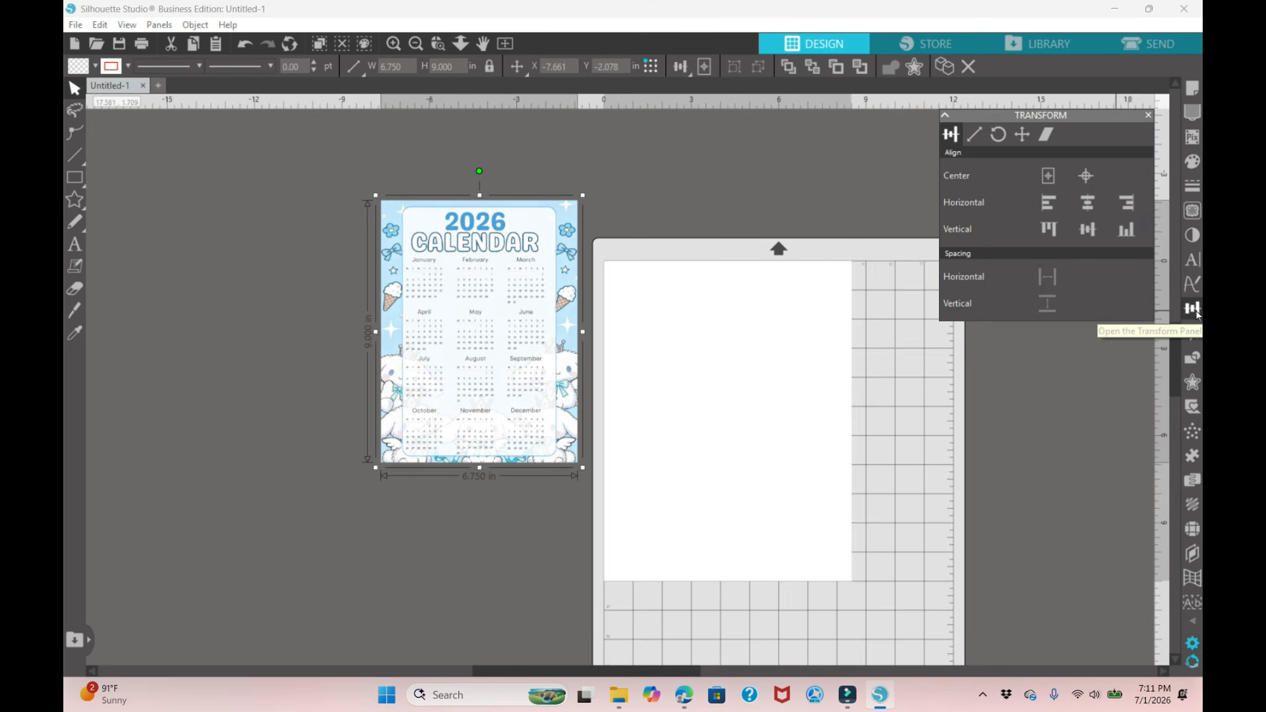
pyautogui.click(1086, 175)
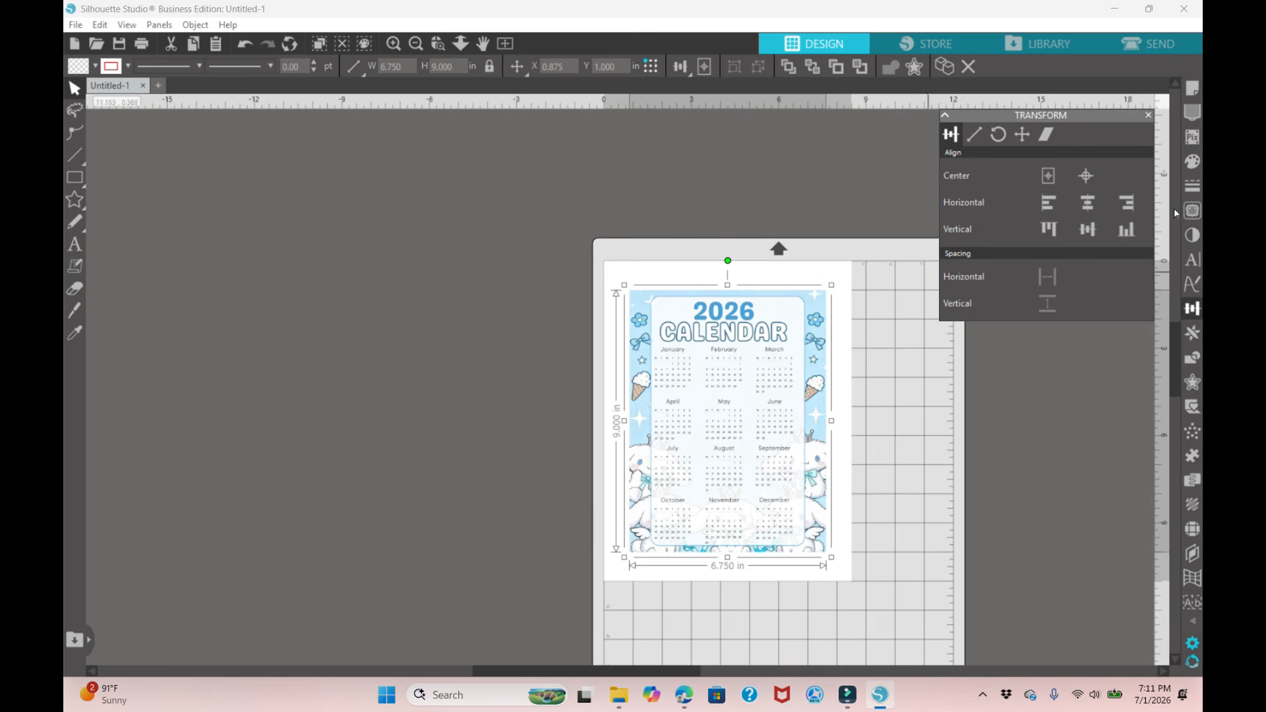
pyautogui.click(1146, 119)
pyautogui.click(956, 393)
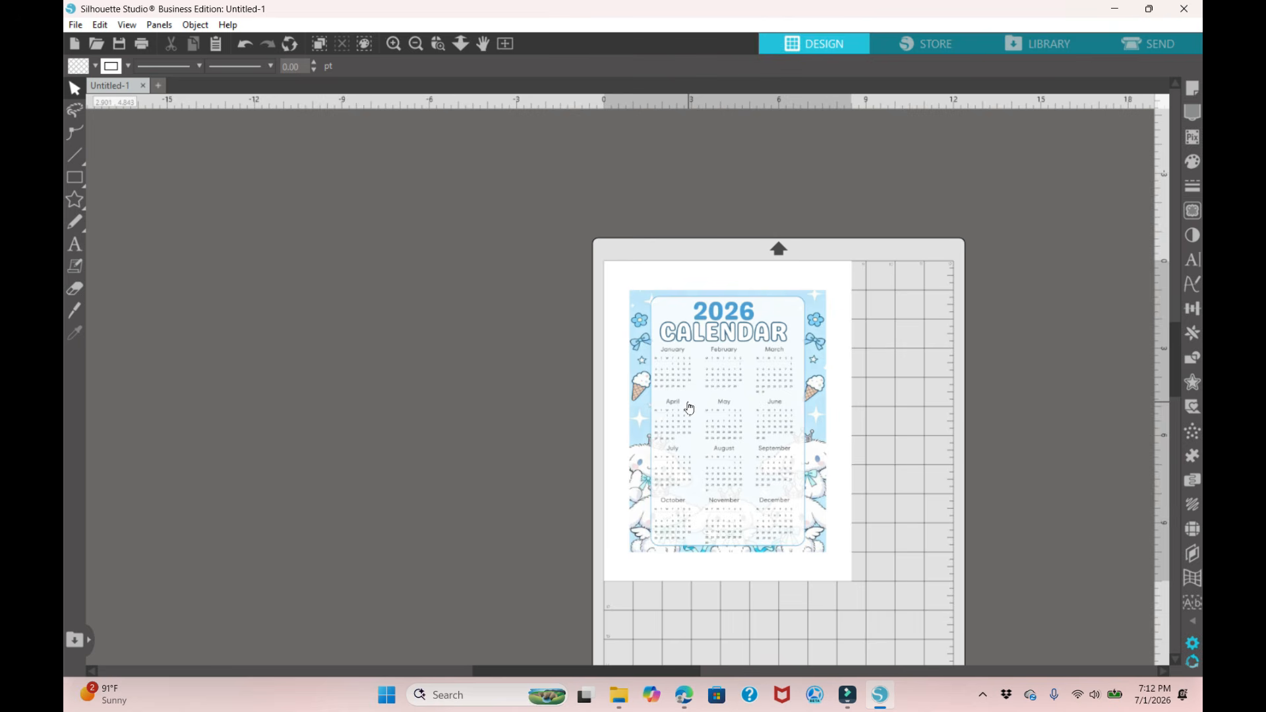
# Set the page to a custom size of 6.75 in wide by 9 in high
pyautogui.click(1192, 87)
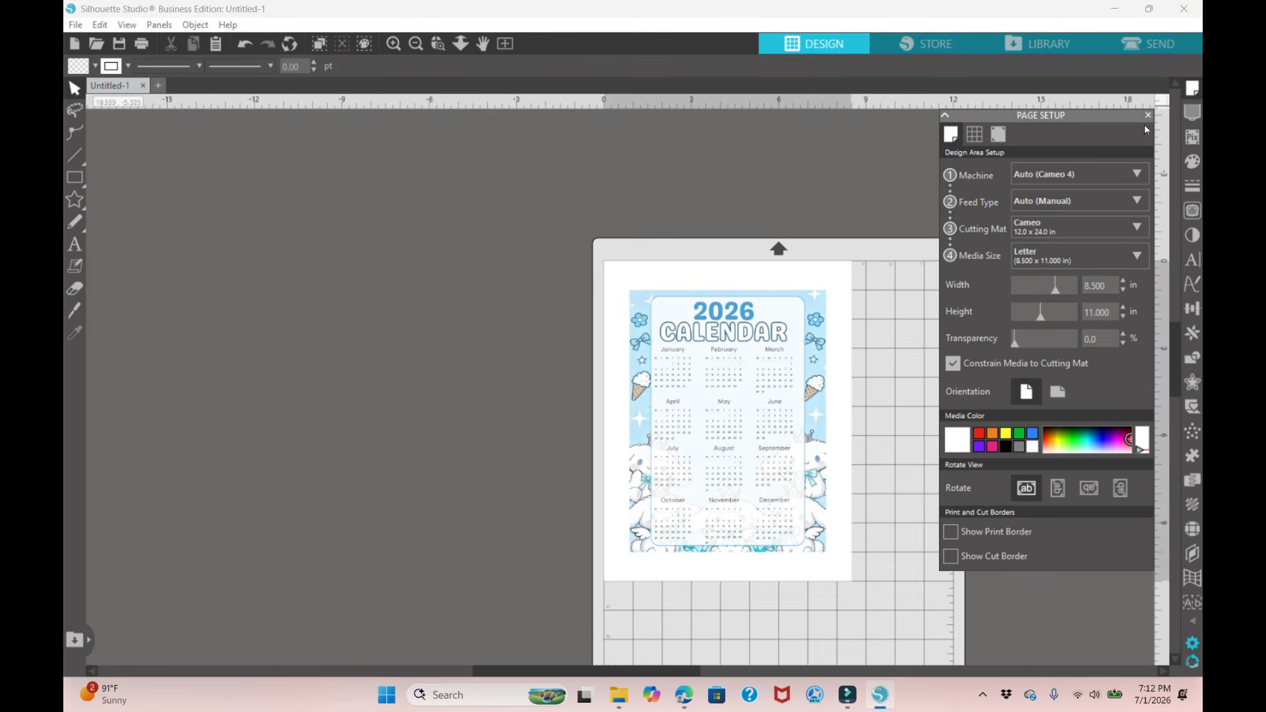
pyautogui.doubleClick(1098, 285)
pyautogui.write('6')
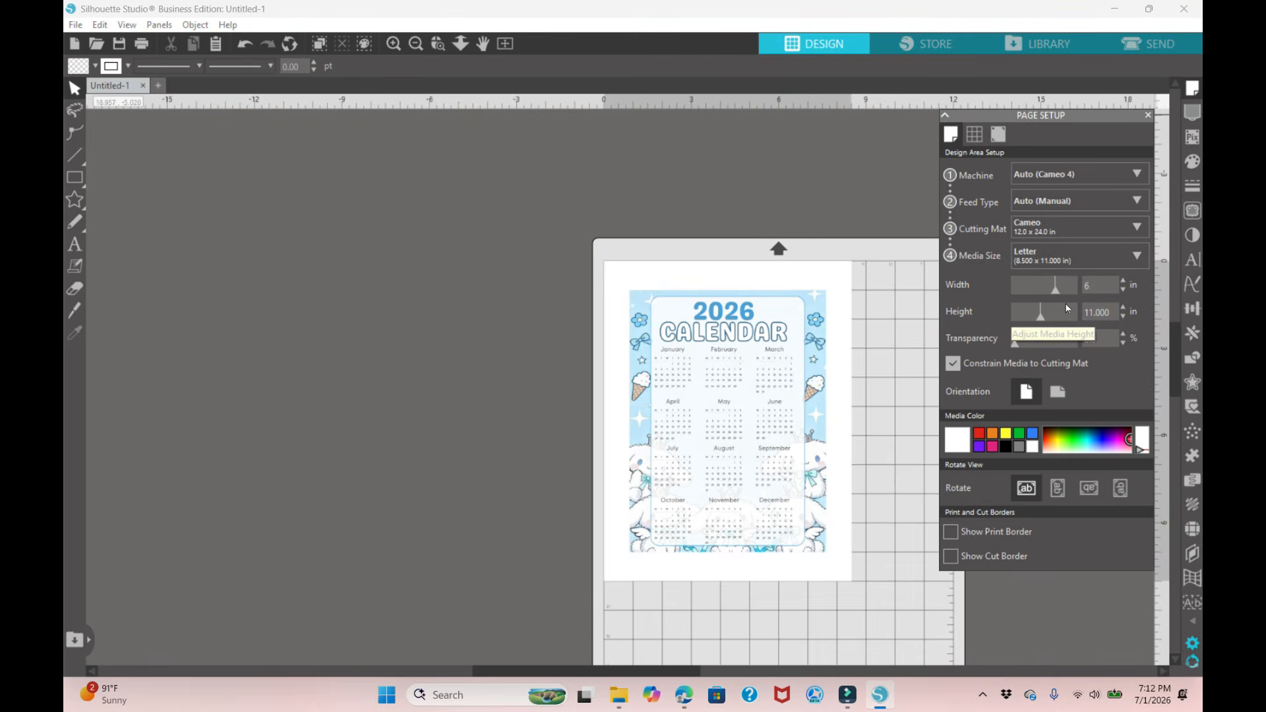
pyautogui.write('.75')
pyautogui.press('Return')
pyautogui.press('Tab')
pyautogui.write('9')
pyautogui.press('Return')
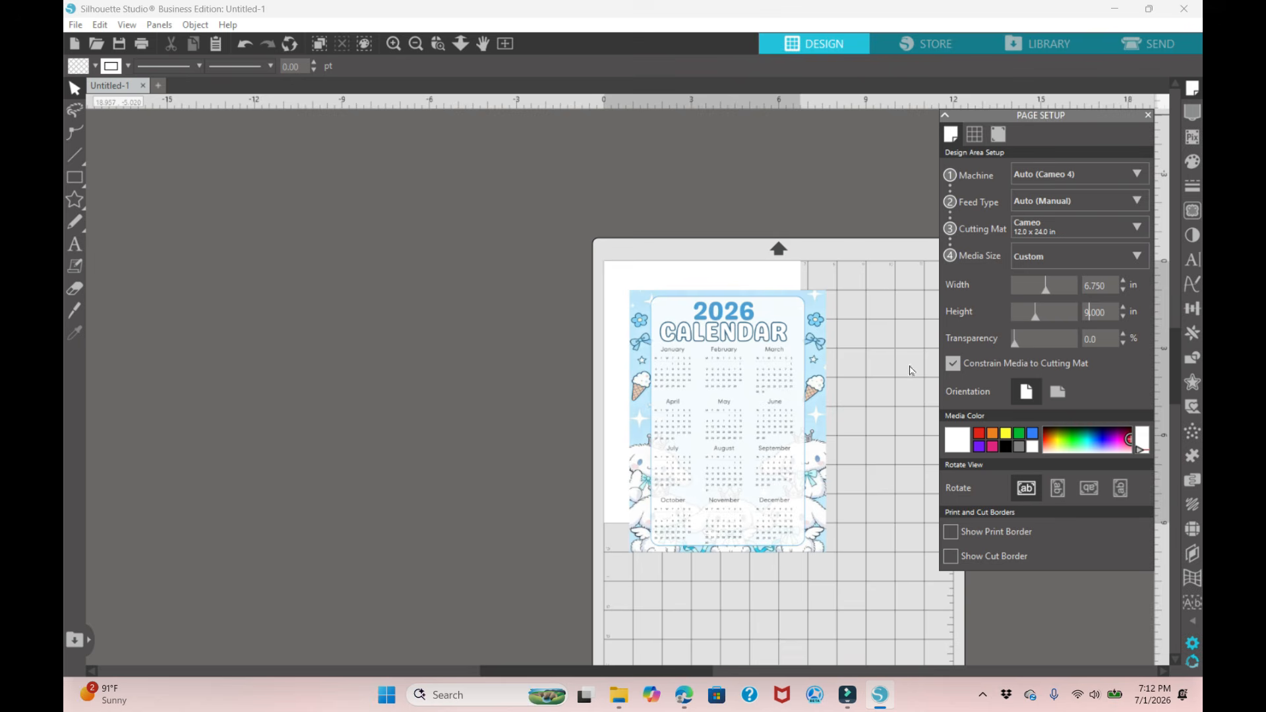
# Align the calendar image to the center of the 6.75 x 9 in page and check how it fills the page
pyautogui.click(790, 400)
pyautogui.click(1193, 308)
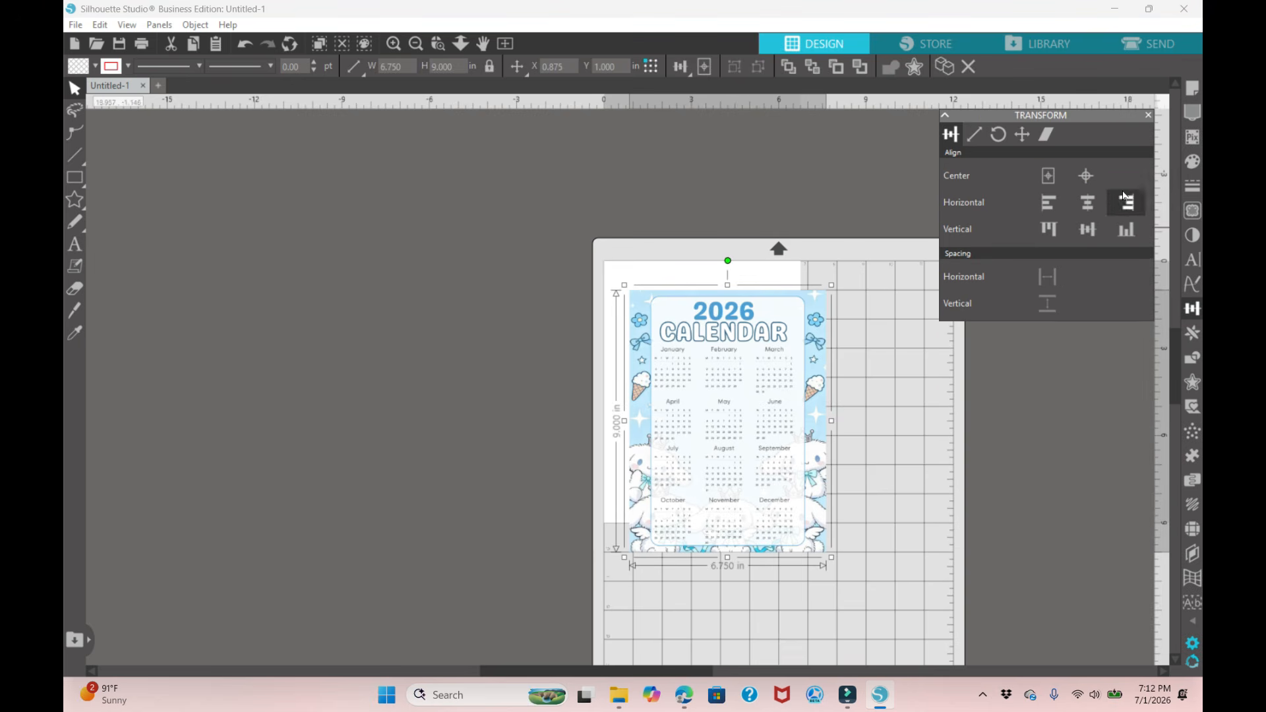
pyautogui.click(1049, 175)
pyautogui.click(881, 447)
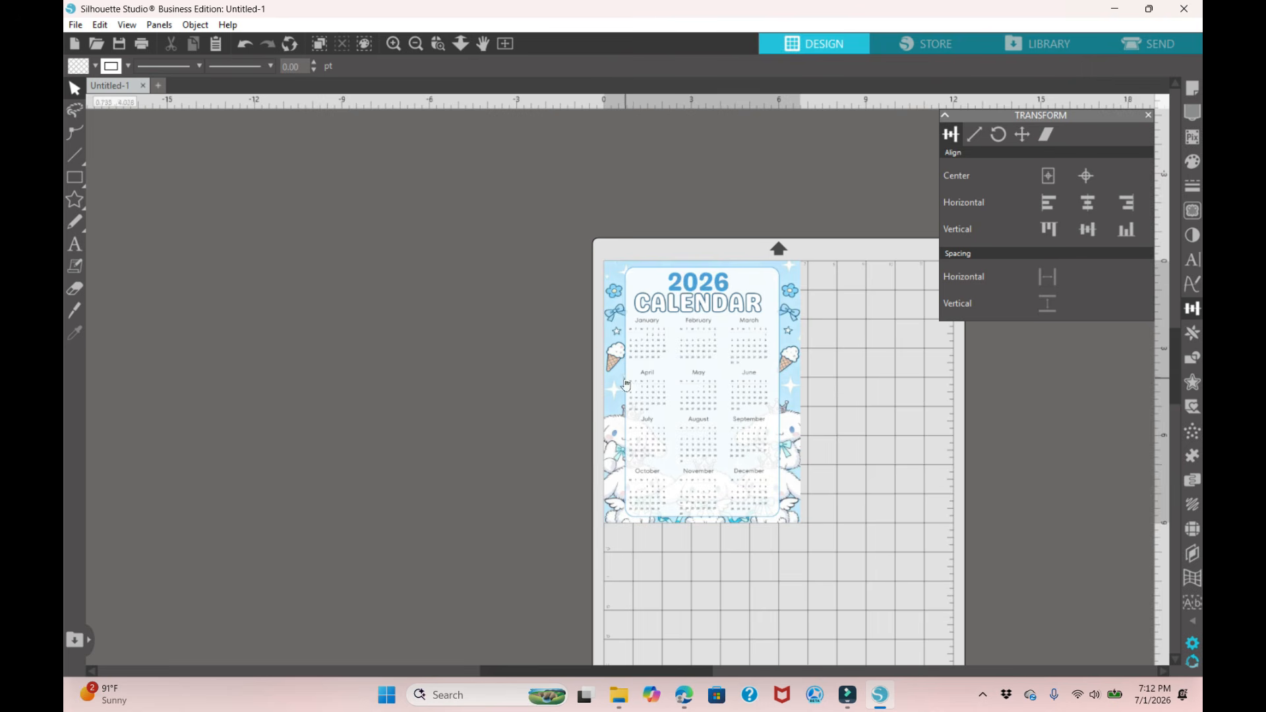
pyautogui.scroll(5, 627, 373)
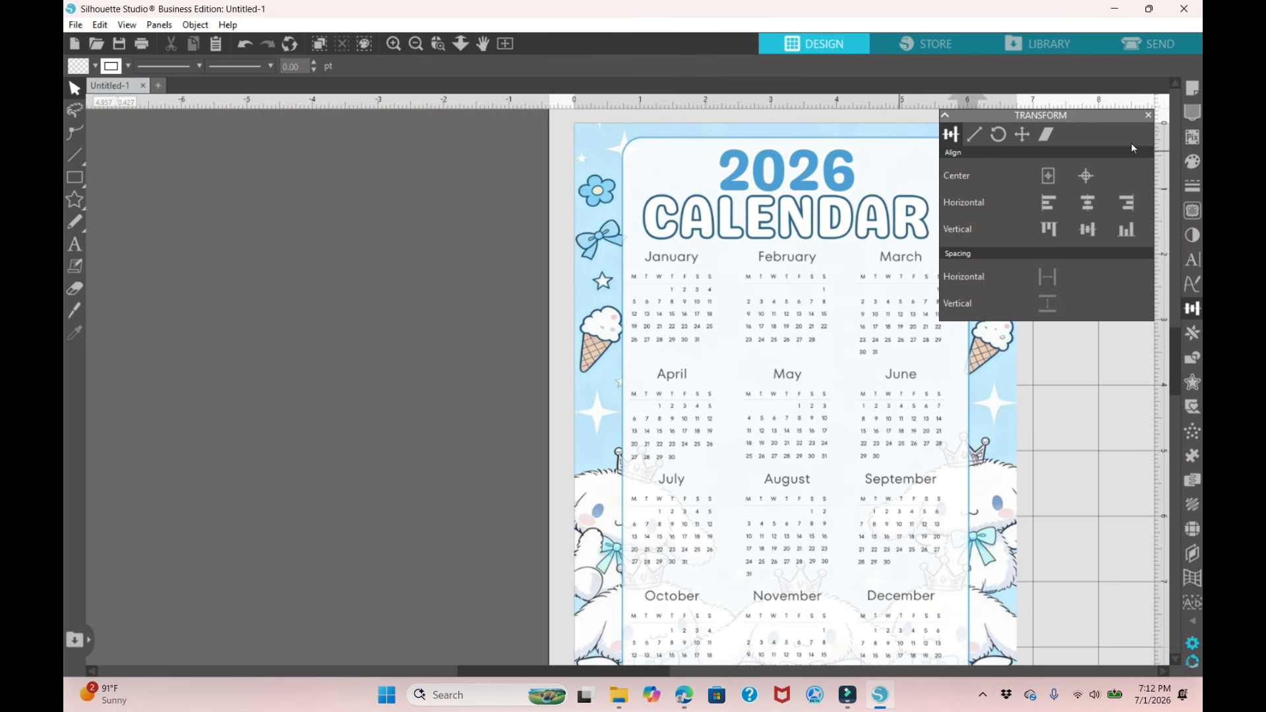
# Switch the media size from the custom page back to Letter, 8.5 x 11 in
pyautogui.click(1148, 115)
pyautogui.click(1188, 91)
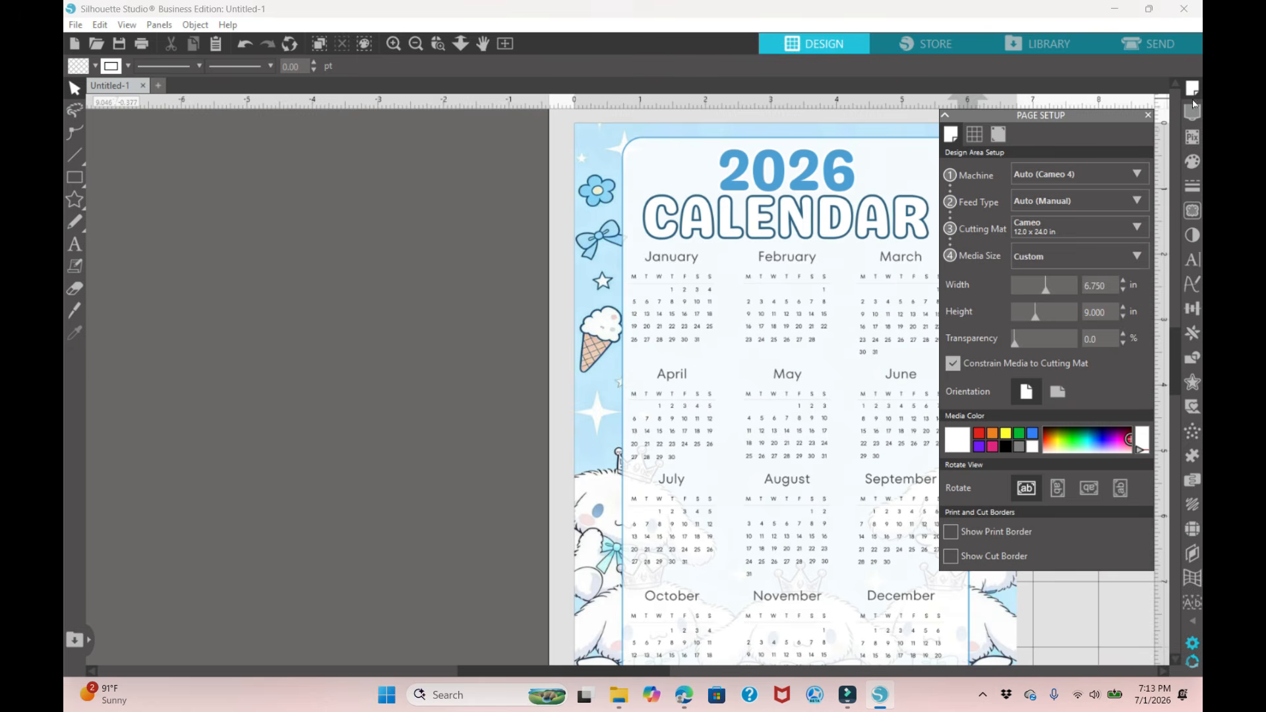
pyautogui.click(1091, 255)
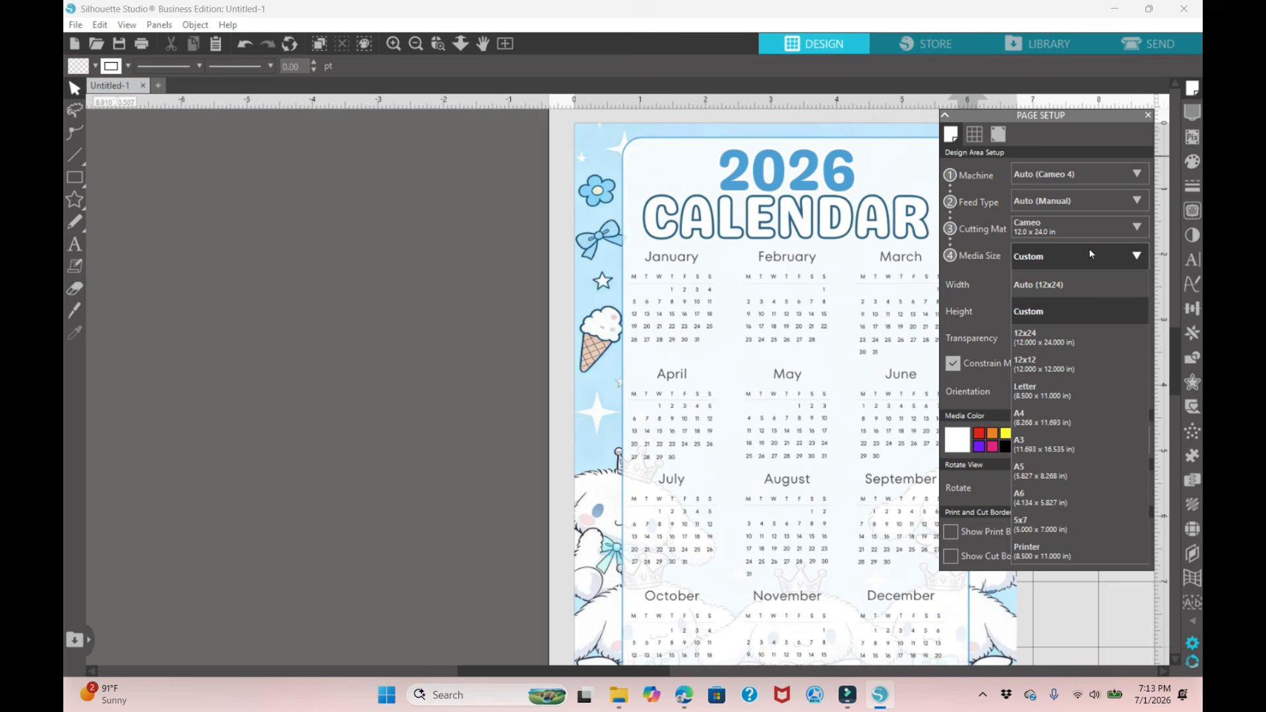
pyautogui.click(1055, 391)
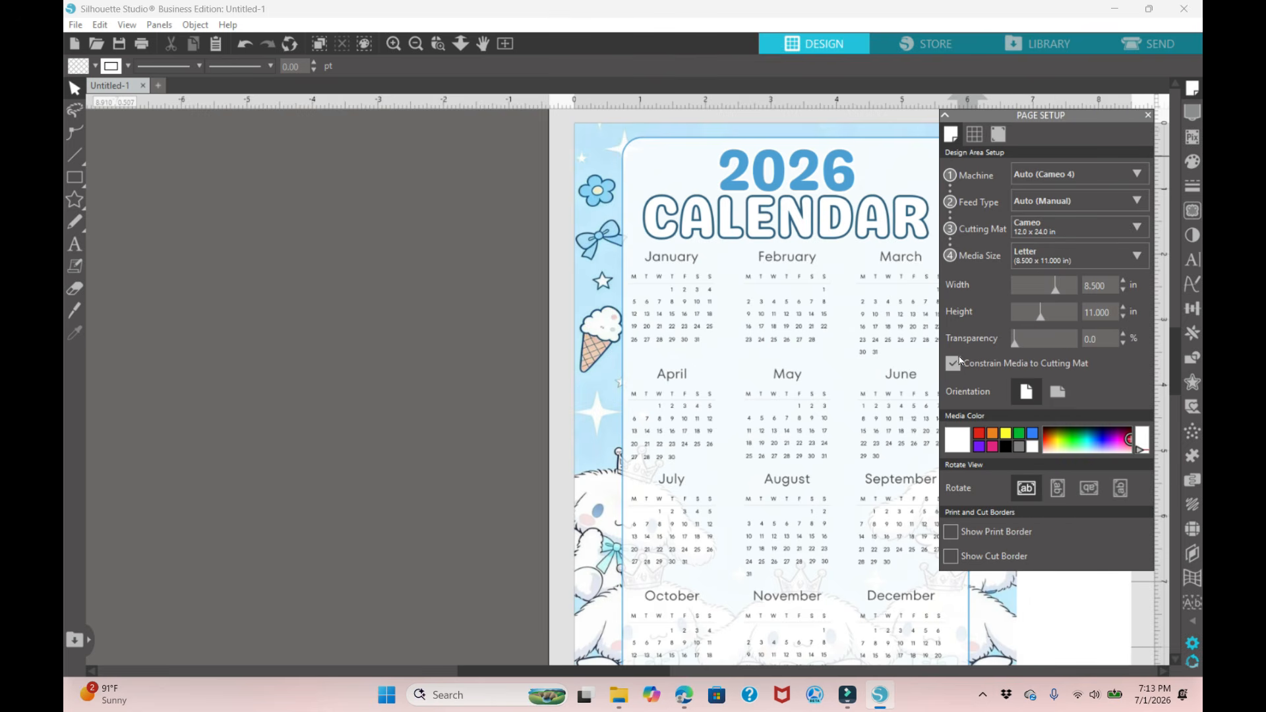
pyautogui.click(1148, 115)
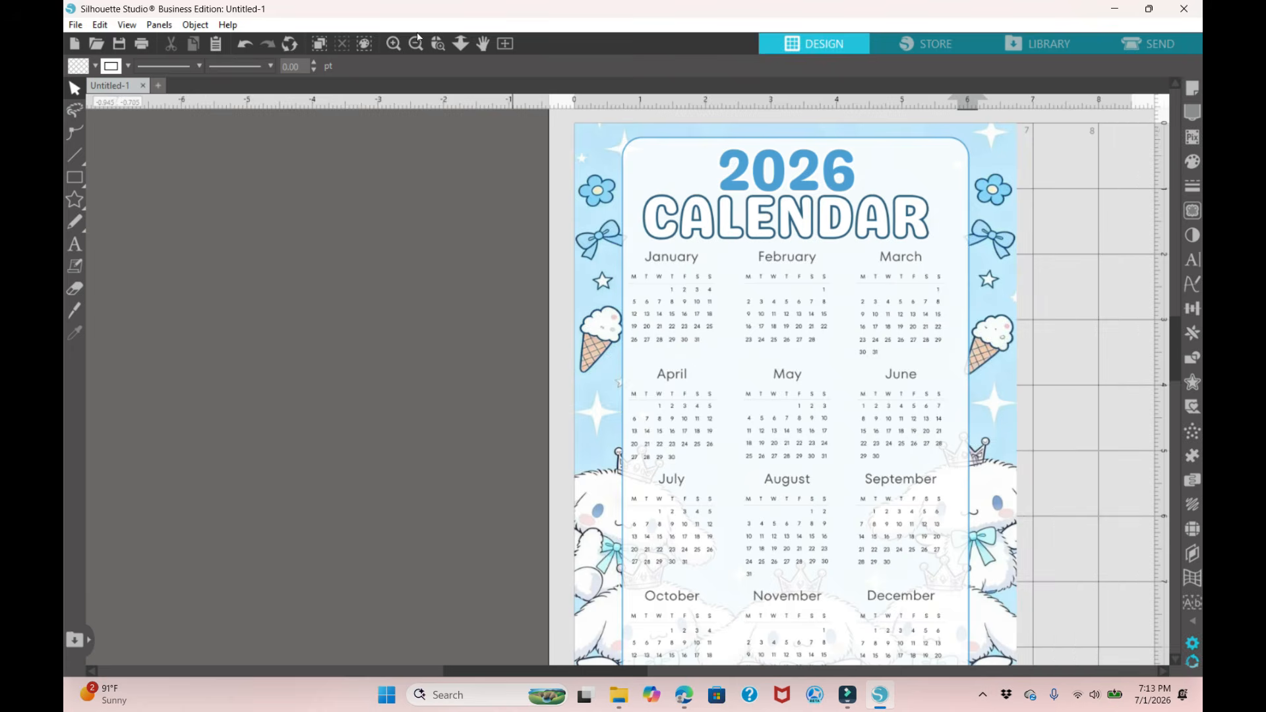
# Select the calendar image and center it again on the 8.5 x 11 in page
pyautogui.click(416, 43)
pyautogui.click(730, 402)
pyautogui.click(1192, 308)
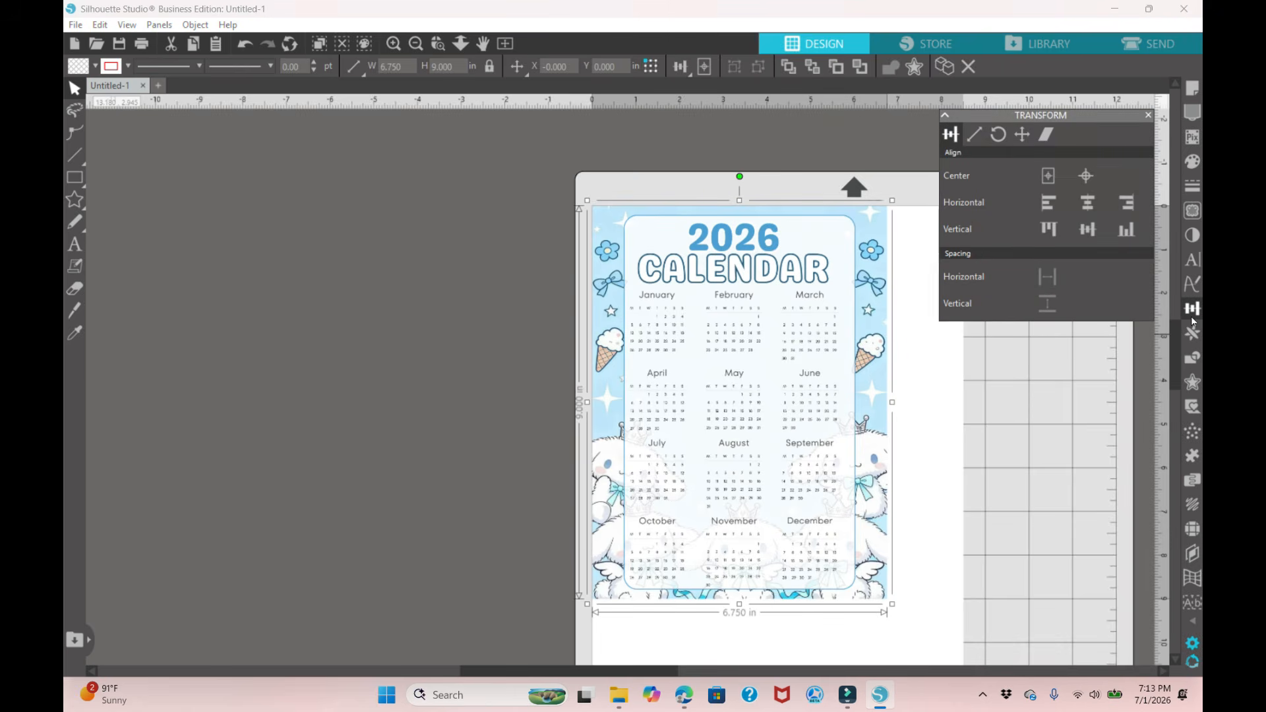
pyautogui.click(1085, 177)
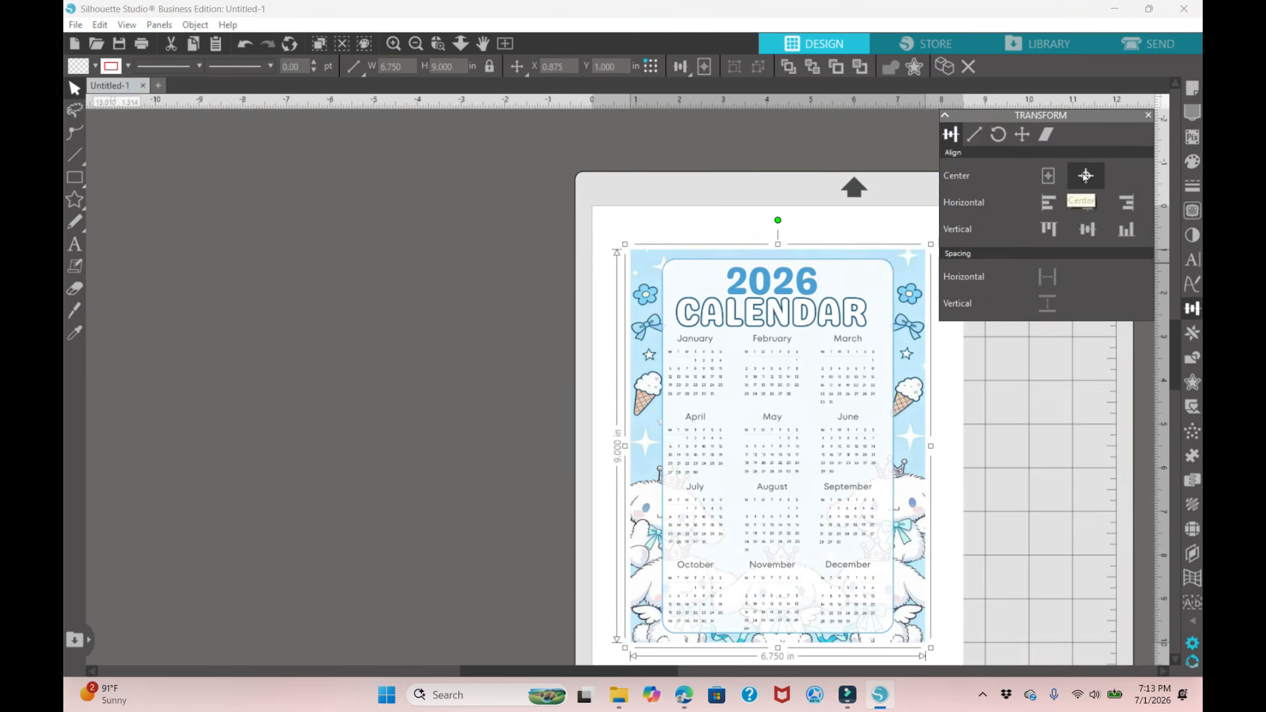
# Switch Print Bleed off and back on in the page setup's registration mark settings
pyautogui.click(1156, 117)
pyautogui.click(1148, 116)
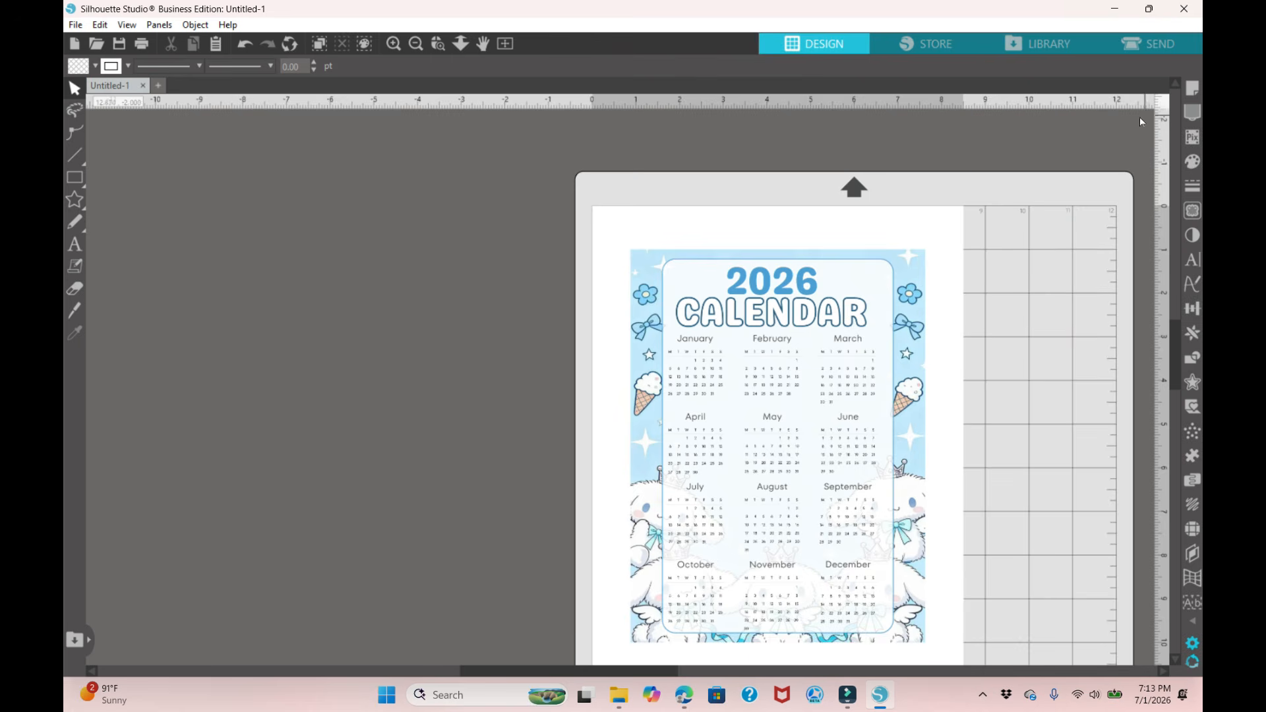
pyautogui.click(416, 44)
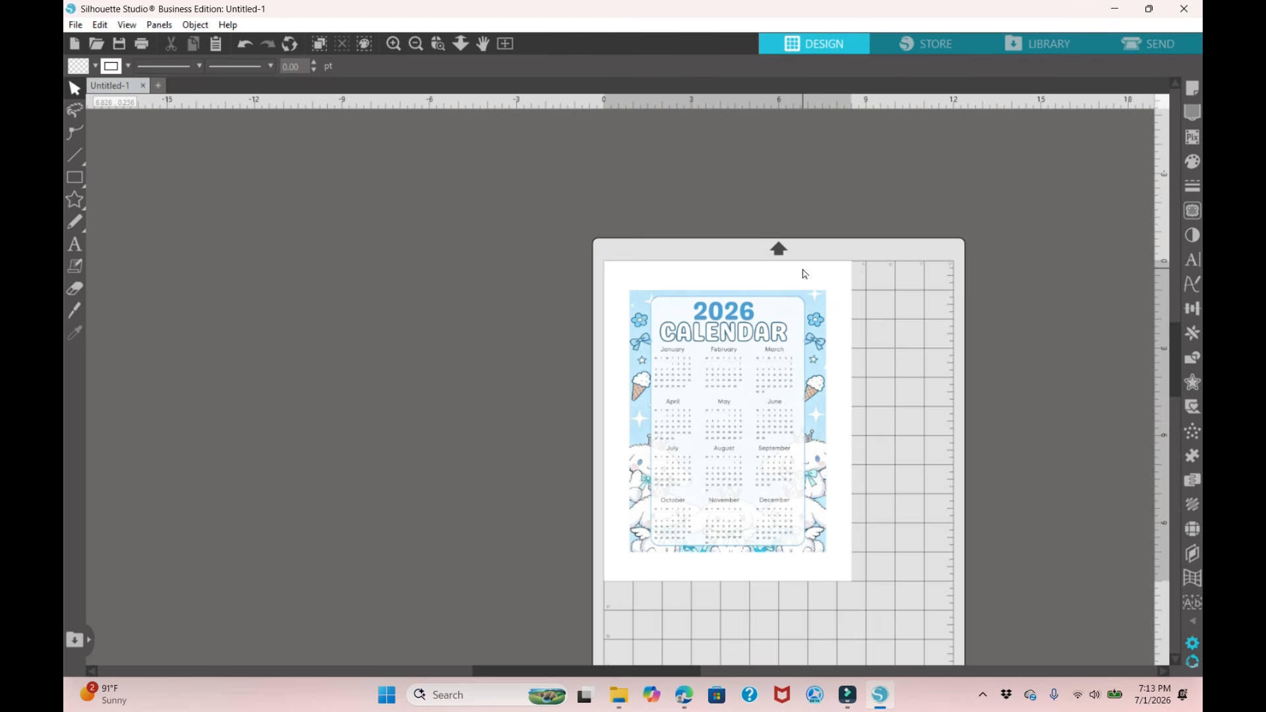
pyautogui.click(1194, 90)
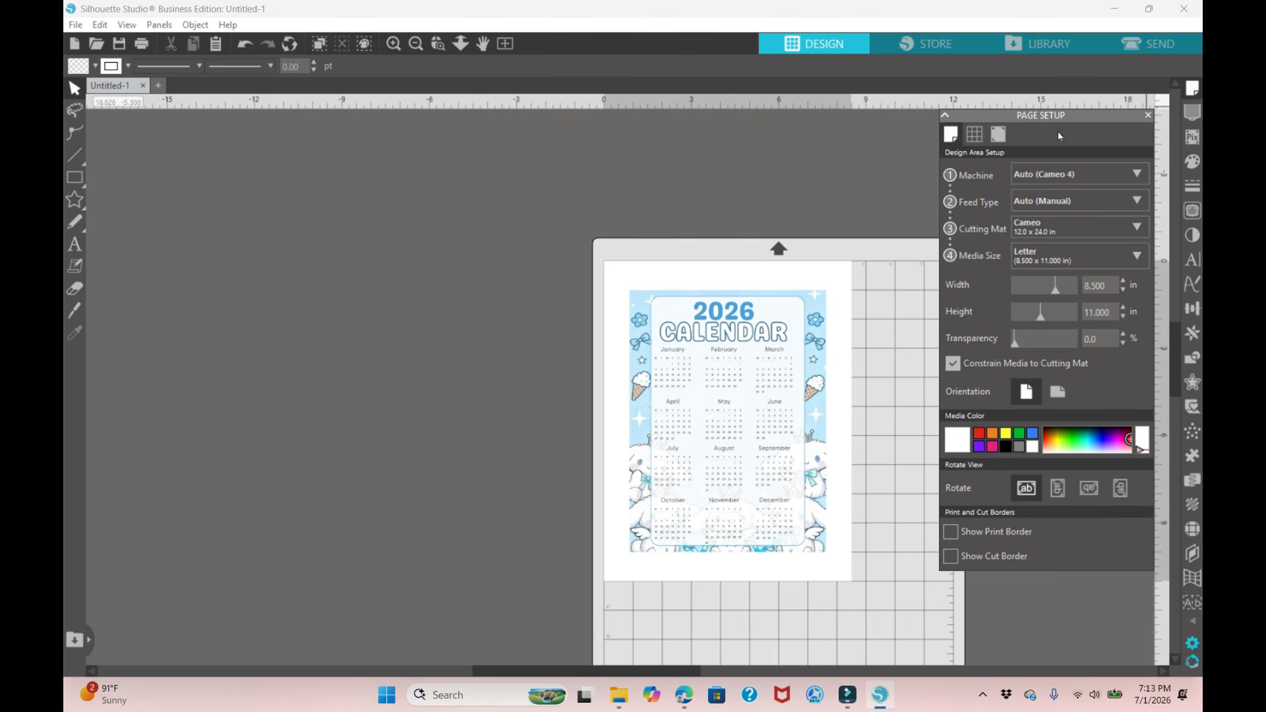
pyautogui.click(997, 135)
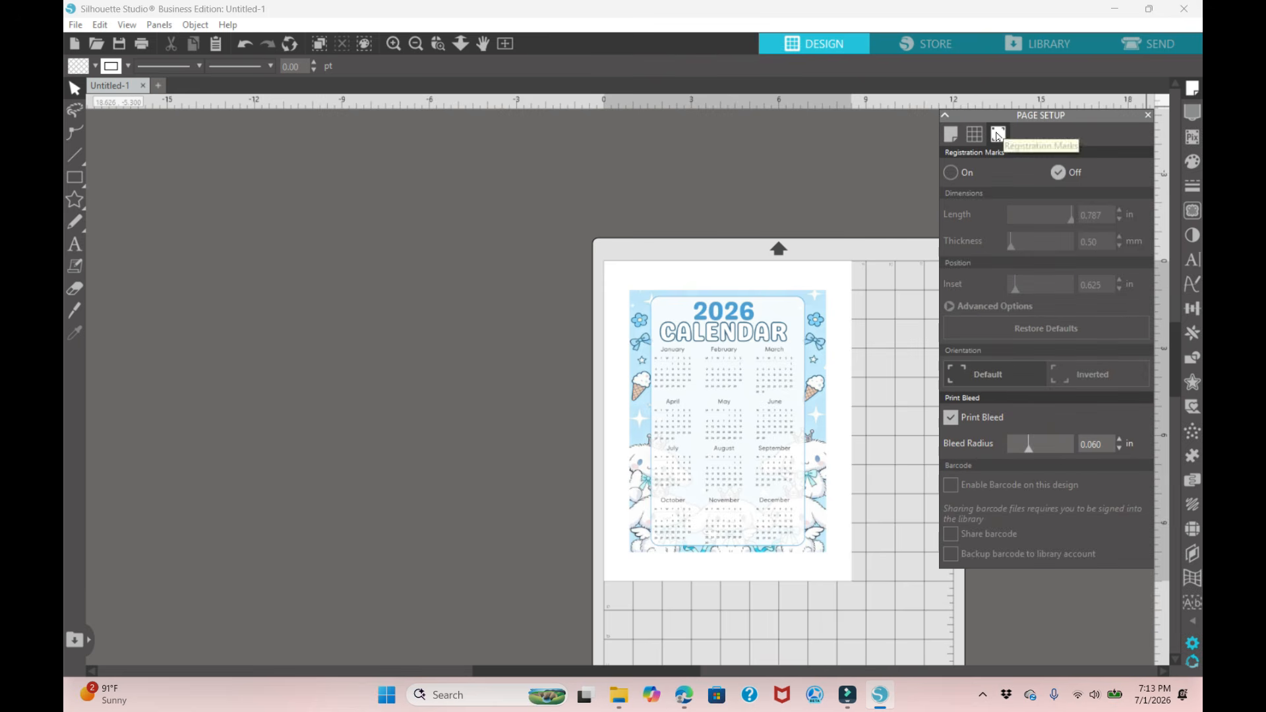
pyautogui.click(950, 418)
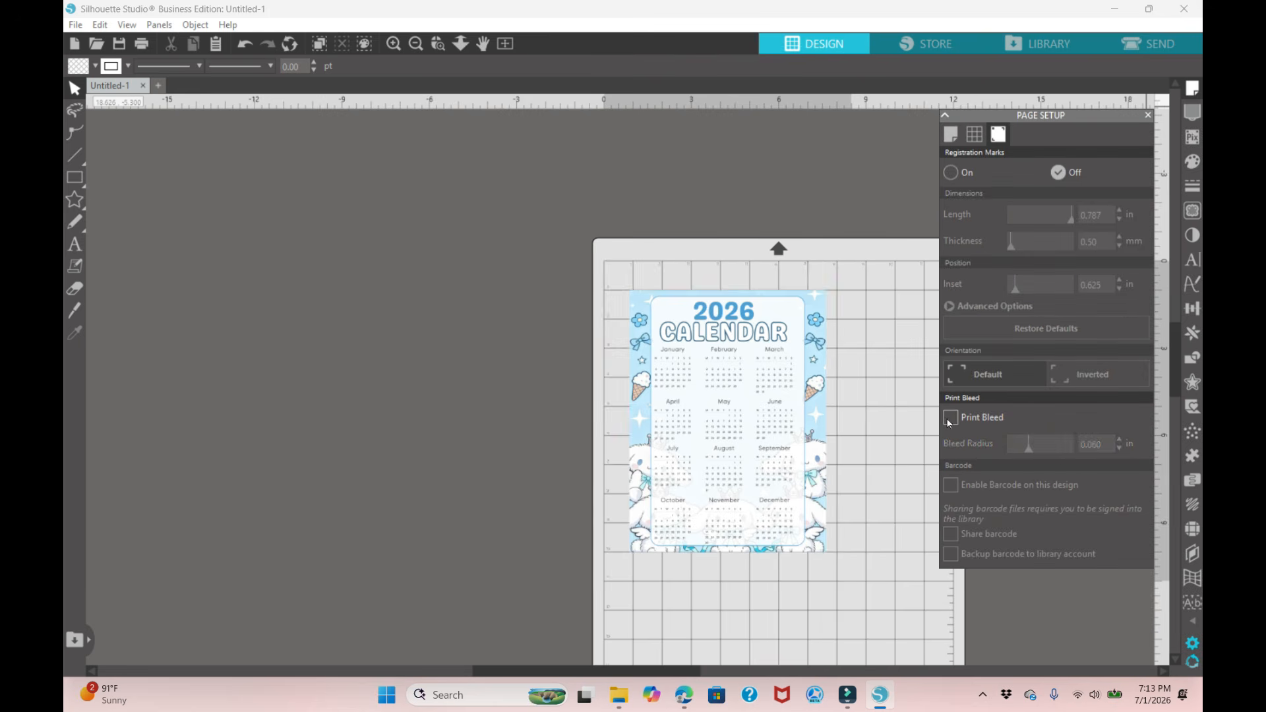
pyautogui.click(949, 419)
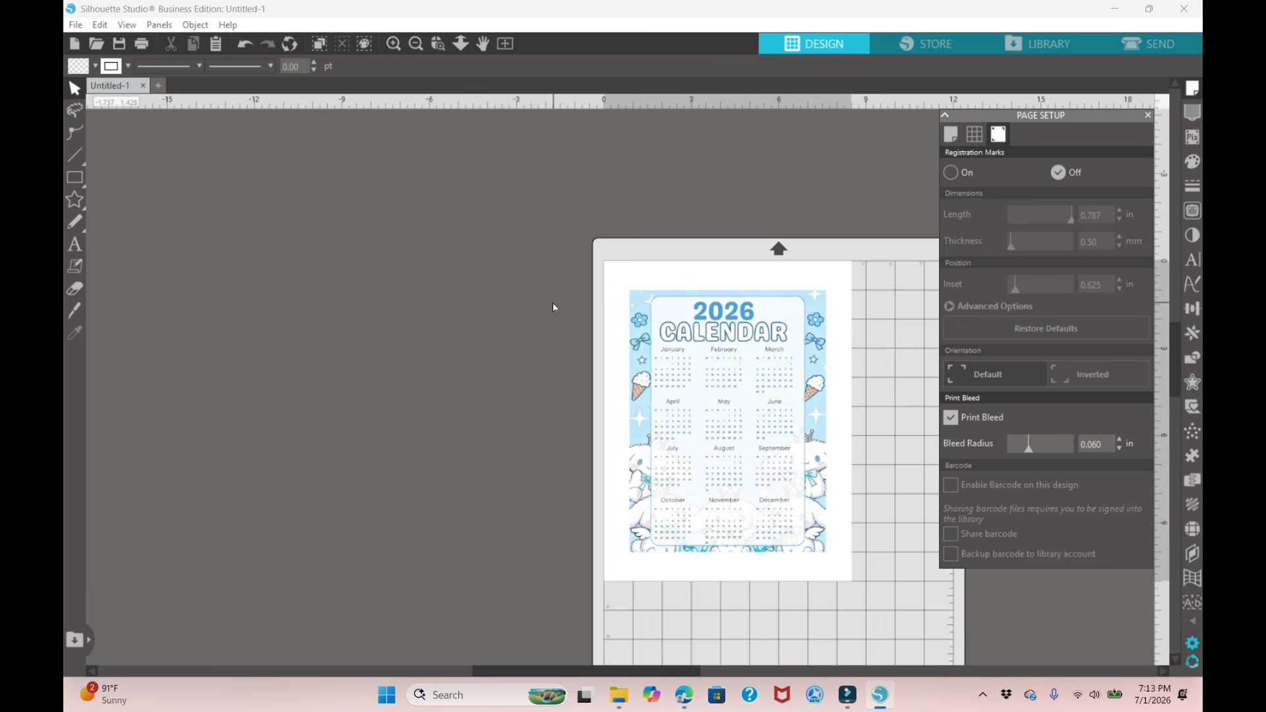
pyautogui.click(1147, 116)
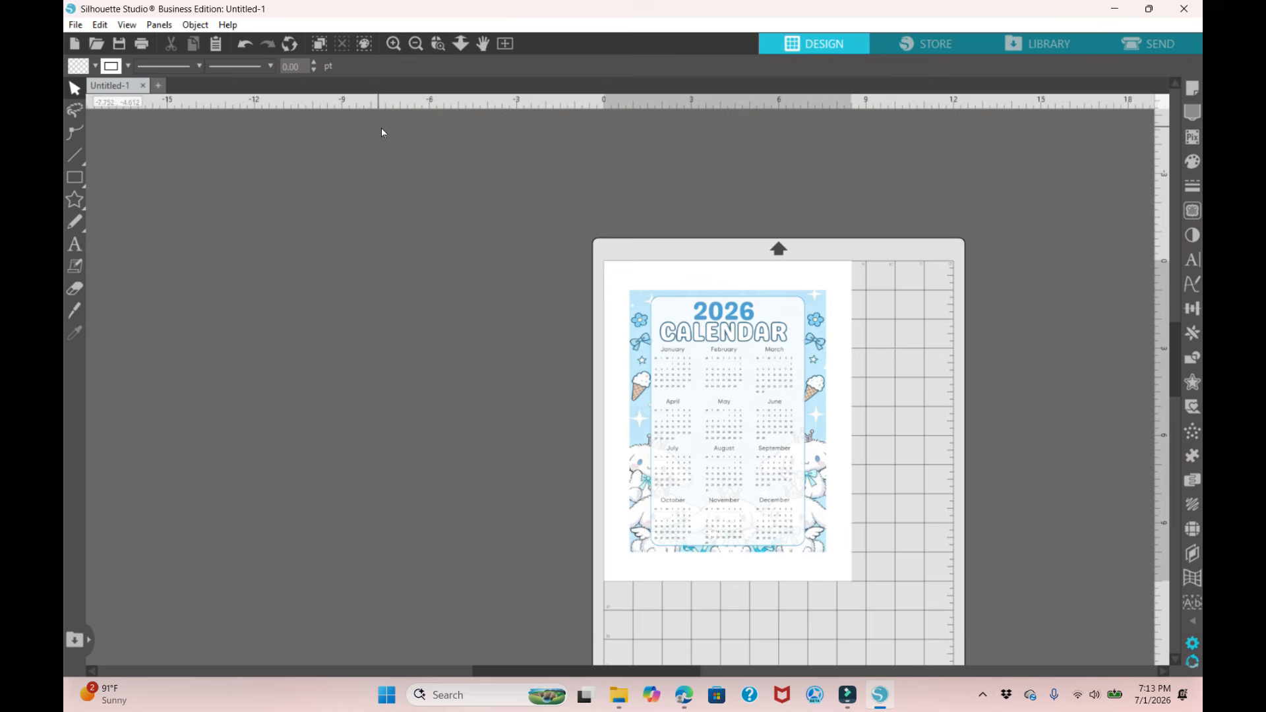
# Send the centered calendar page to print and choose the ET-16600 Series(Network) printer
pyautogui.click(142, 45)
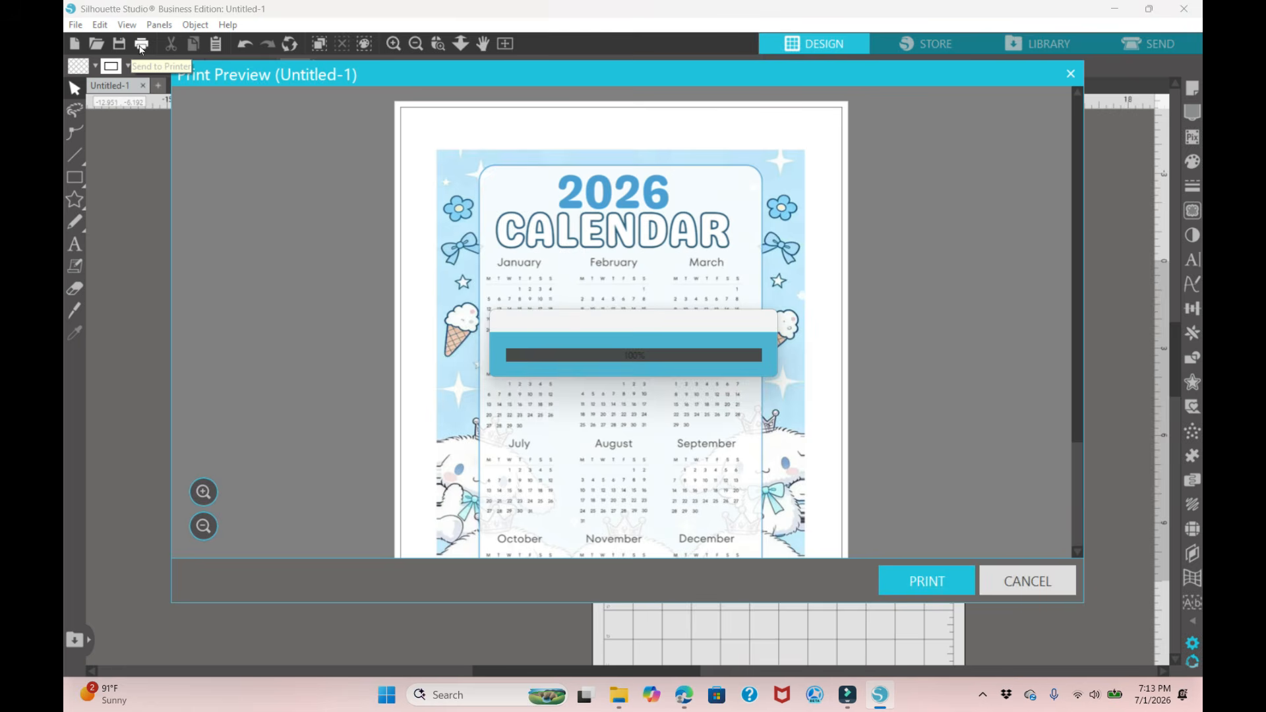
pyautogui.click(902, 590)
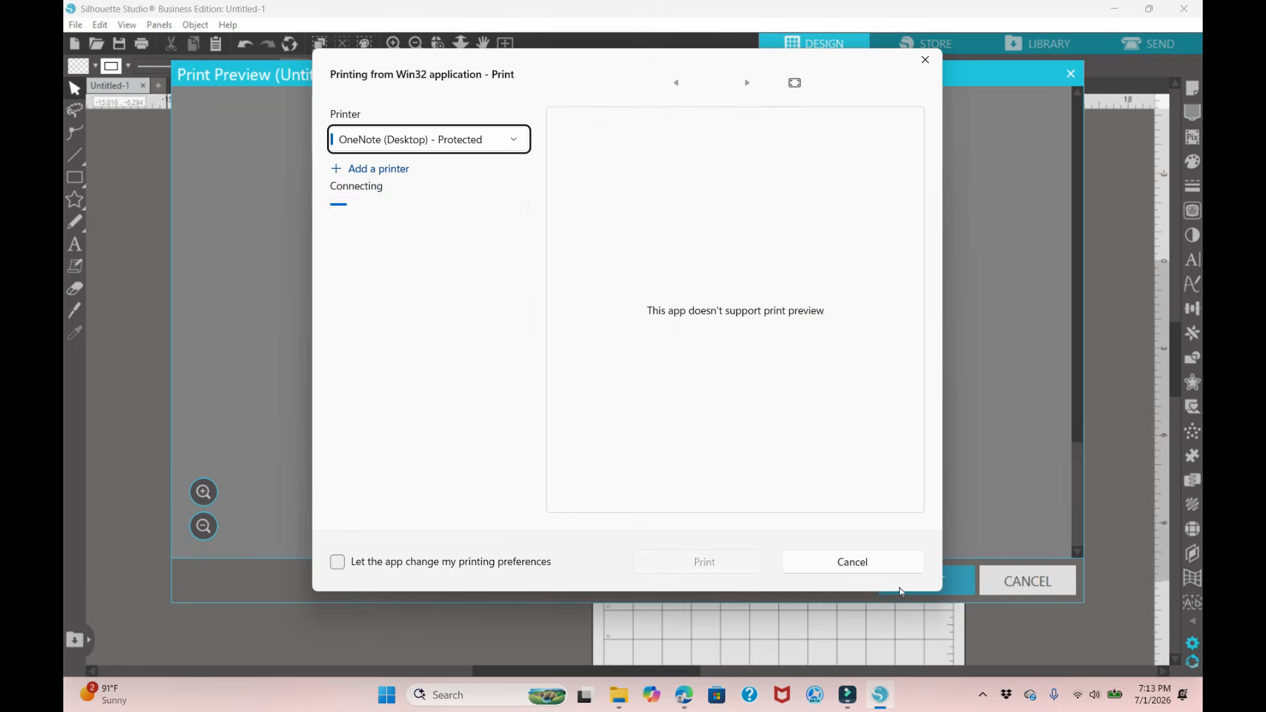
pyautogui.click(453, 145)
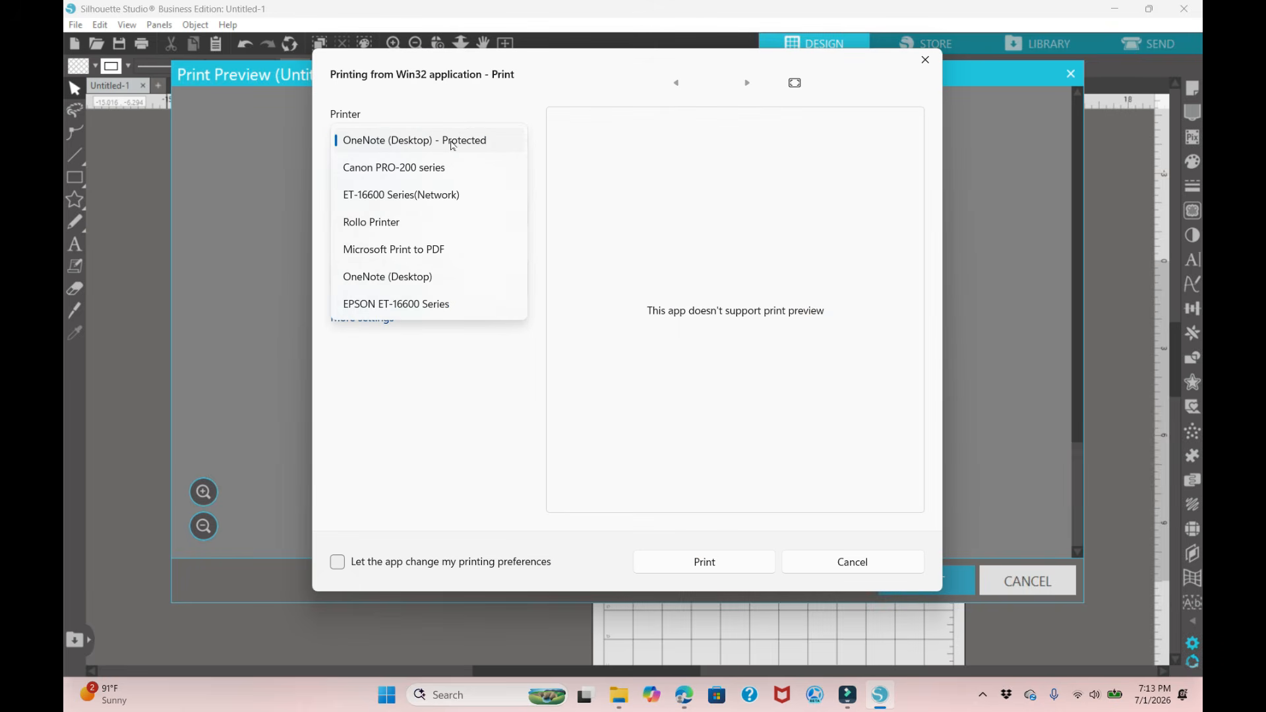
pyautogui.click(444, 196)
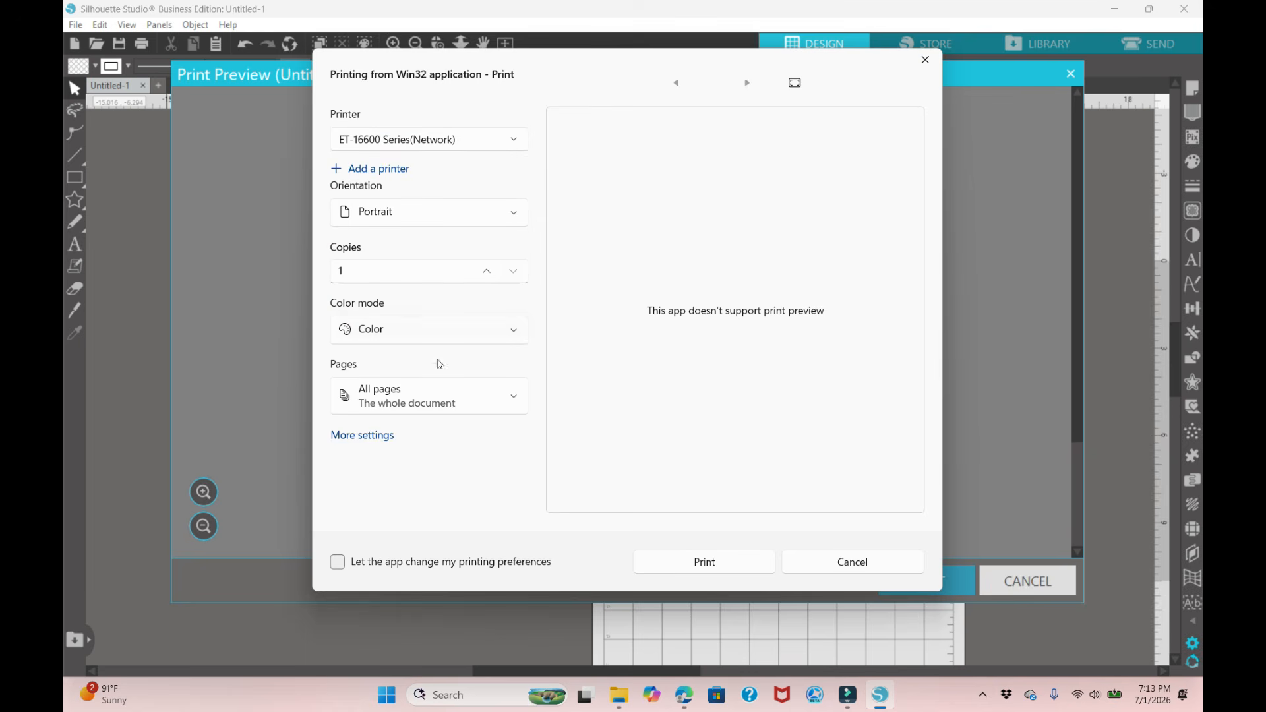
# Set the document size to Letter (8.5 x 11 in) with High Quality Plain Paper and print the calendar
pyautogui.click(362, 436)
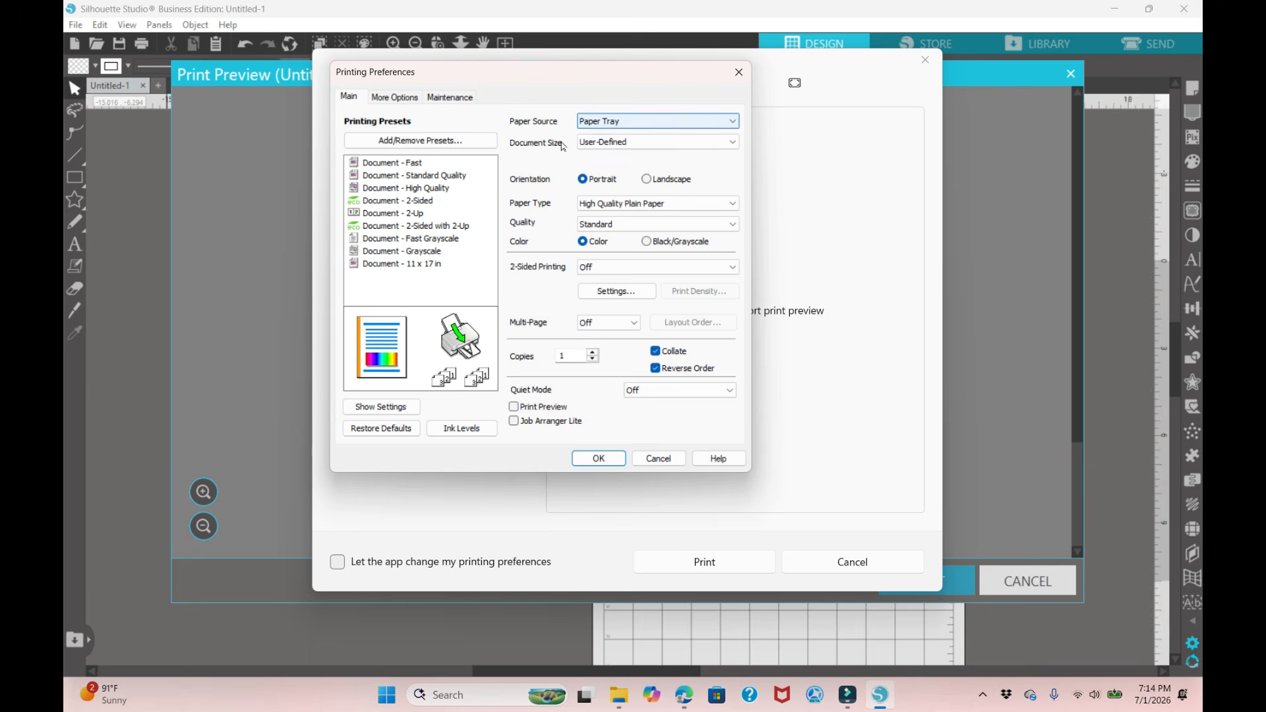
pyautogui.click(650, 141)
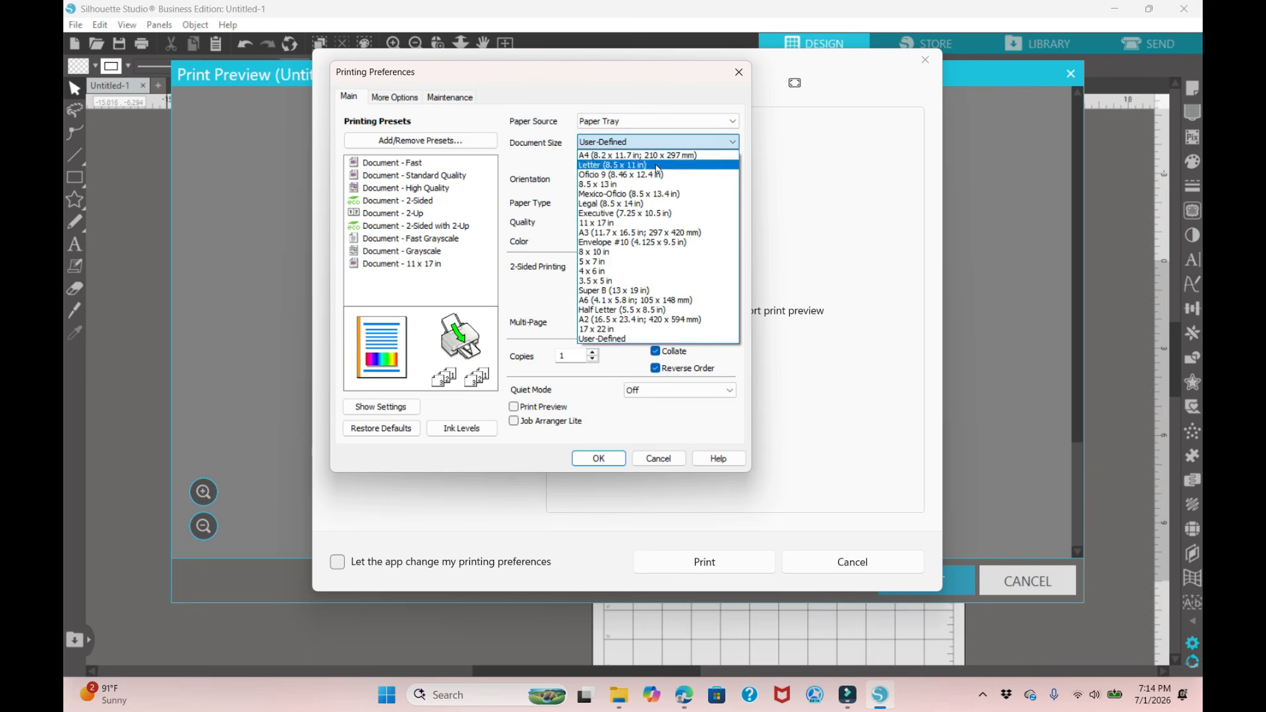
pyautogui.click(657, 165)
pyautogui.click(618, 206)
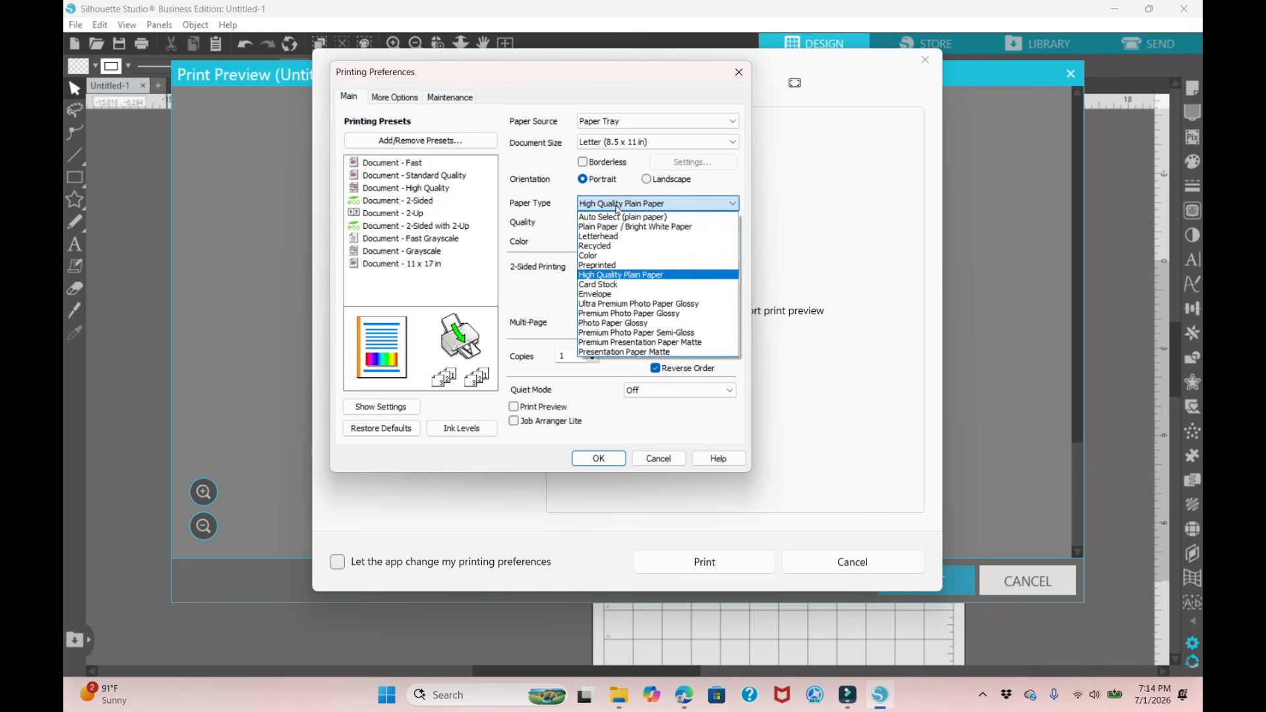
pyautogui.click(666, 274)
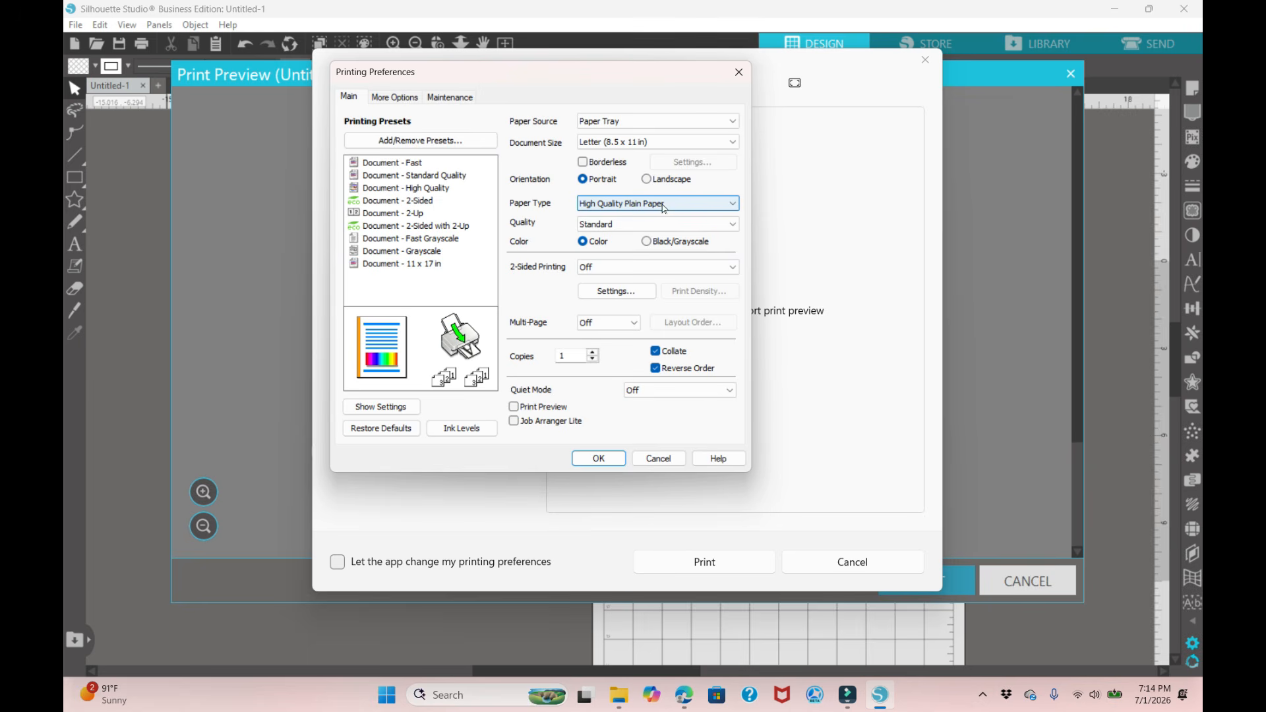
pyautogui.click(597, 460)
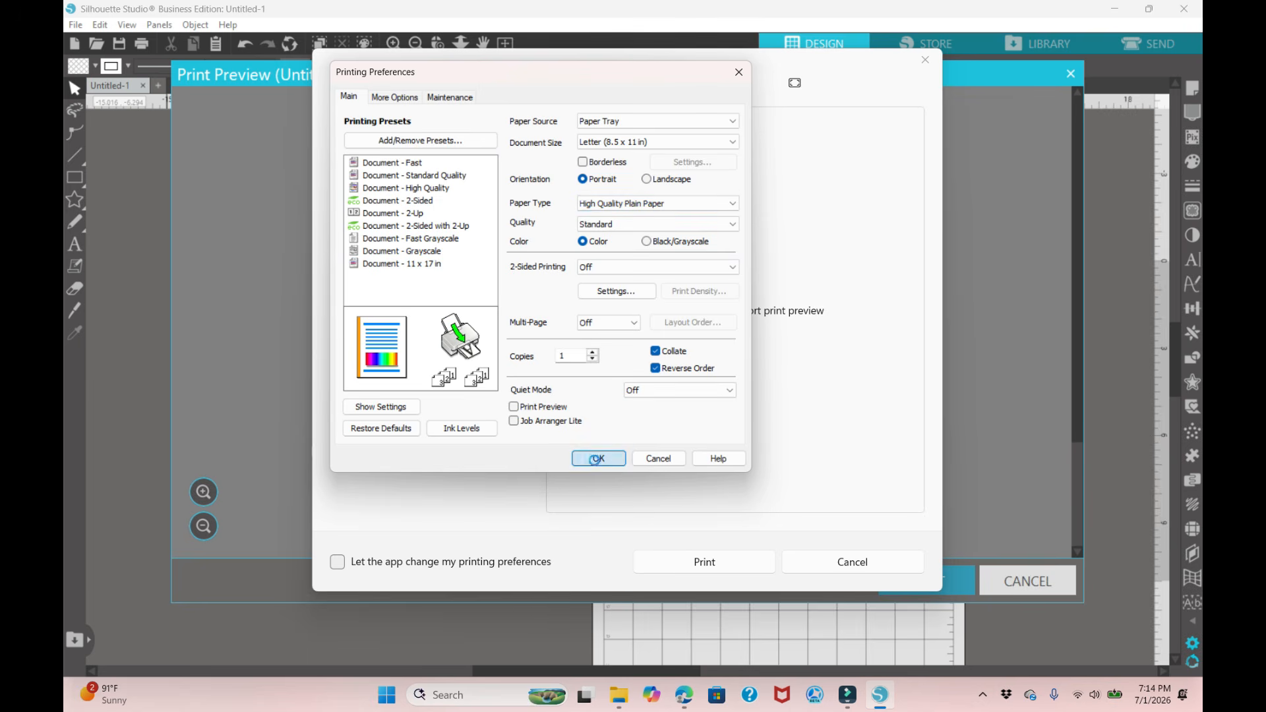
pyautogui.click(689, 561)
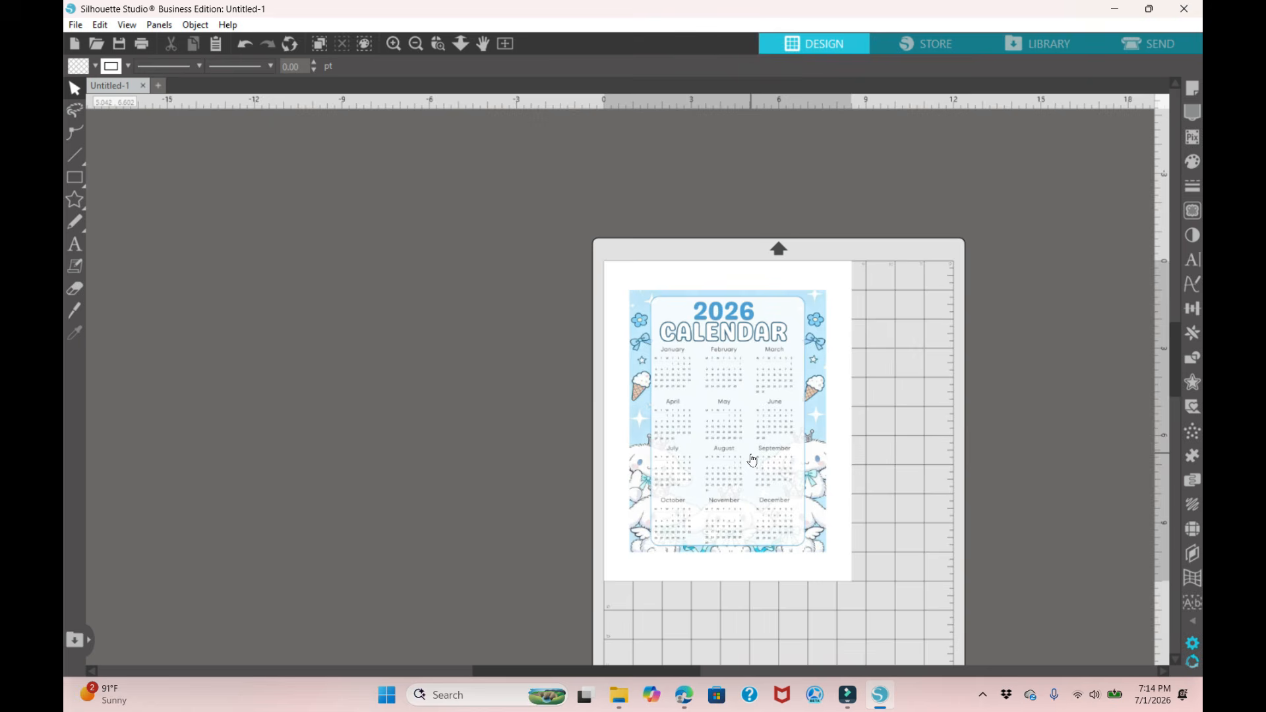
# Move the calendar image off the page onto the empty grey area beside the cutting mat
pyautogui.moveTo(736, 376); pyautogui.dragTo(404, 390)
pyautogui.press('Escape')
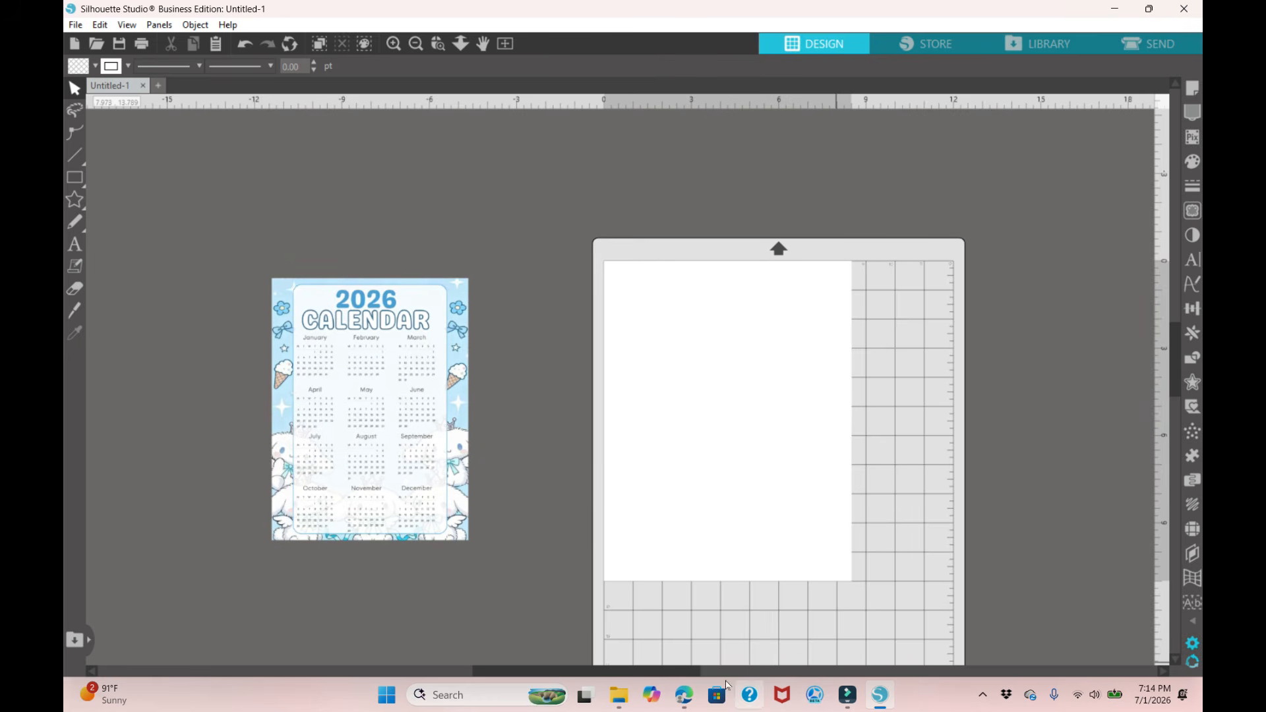
# Switch to Canva and download only page 8, the "Dare to Dream Big" design, as a PNG
pyautogui.click(678, 701)
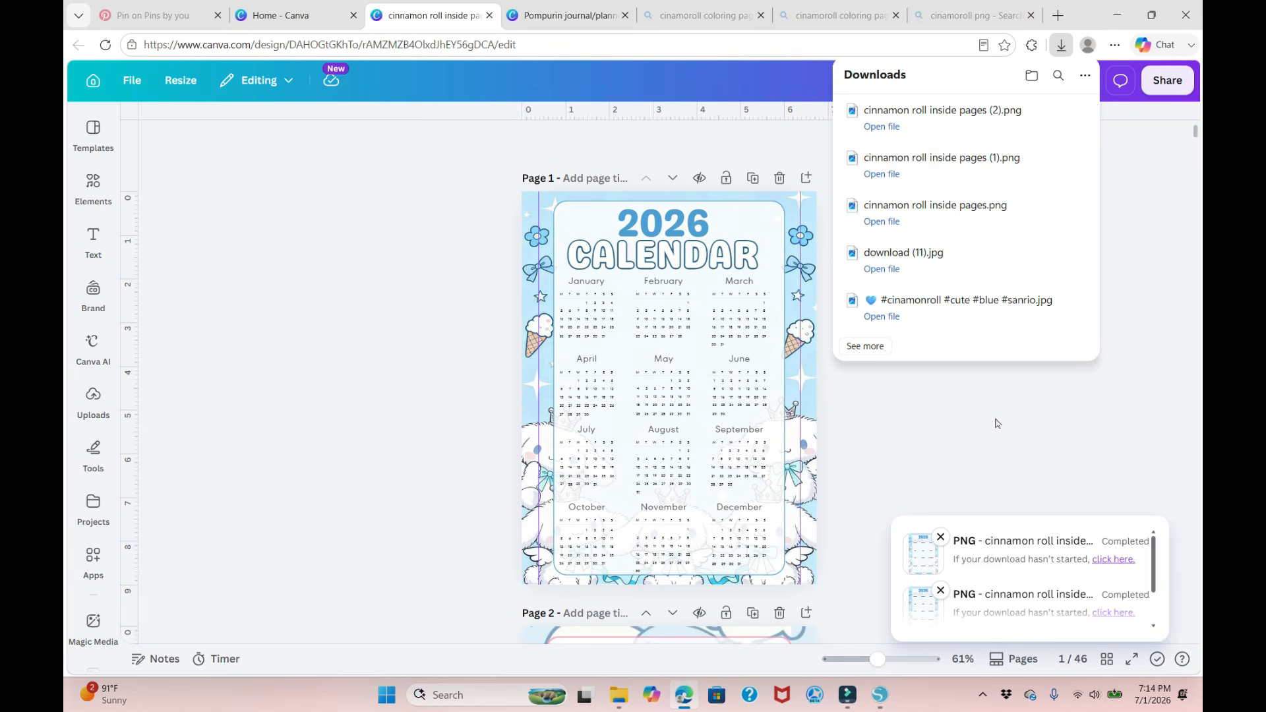
pyautogui.scroll(-20, 1068, 424)
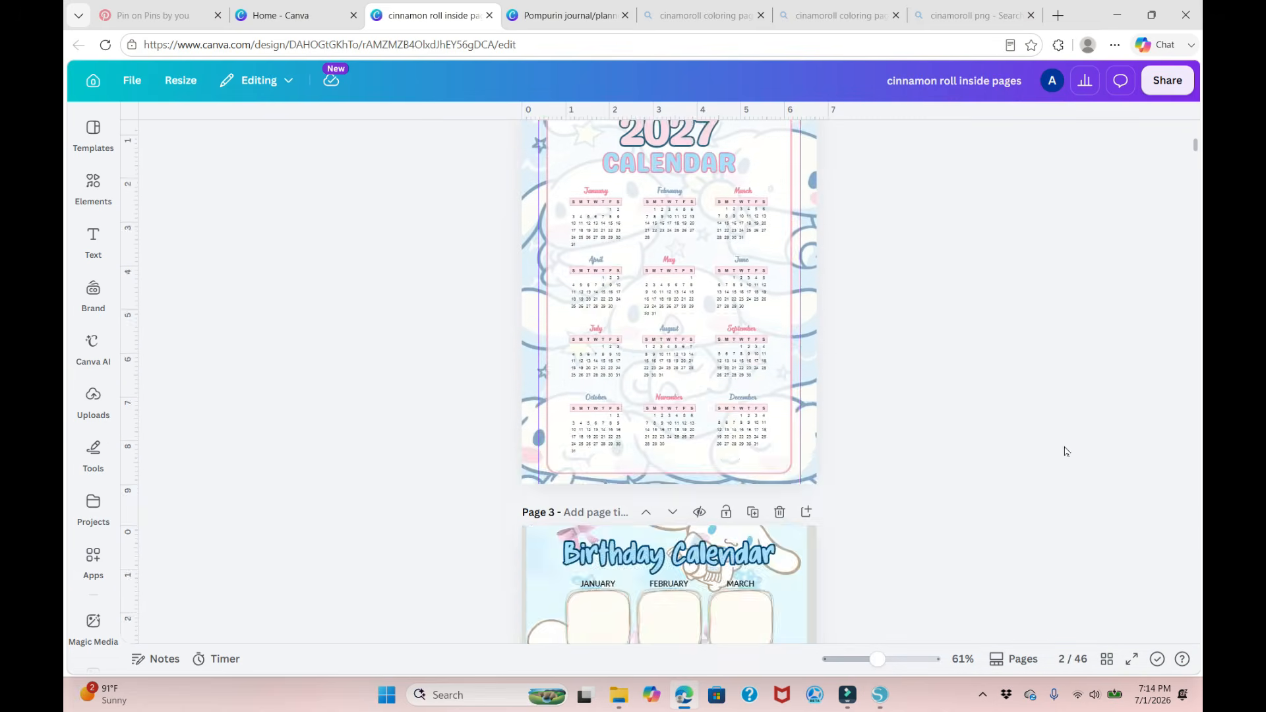
pyautogui.scroll(-15, 1062, 458)
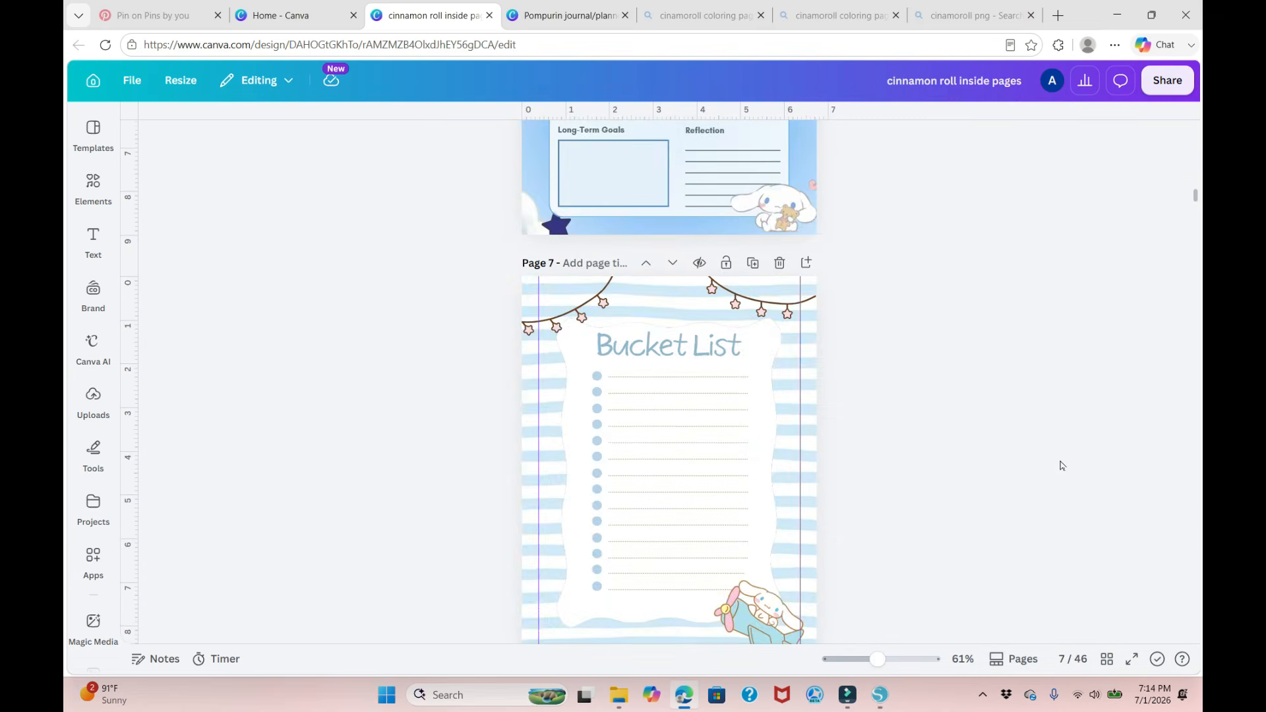
pyautogui.scroll(2, 1059, 469)
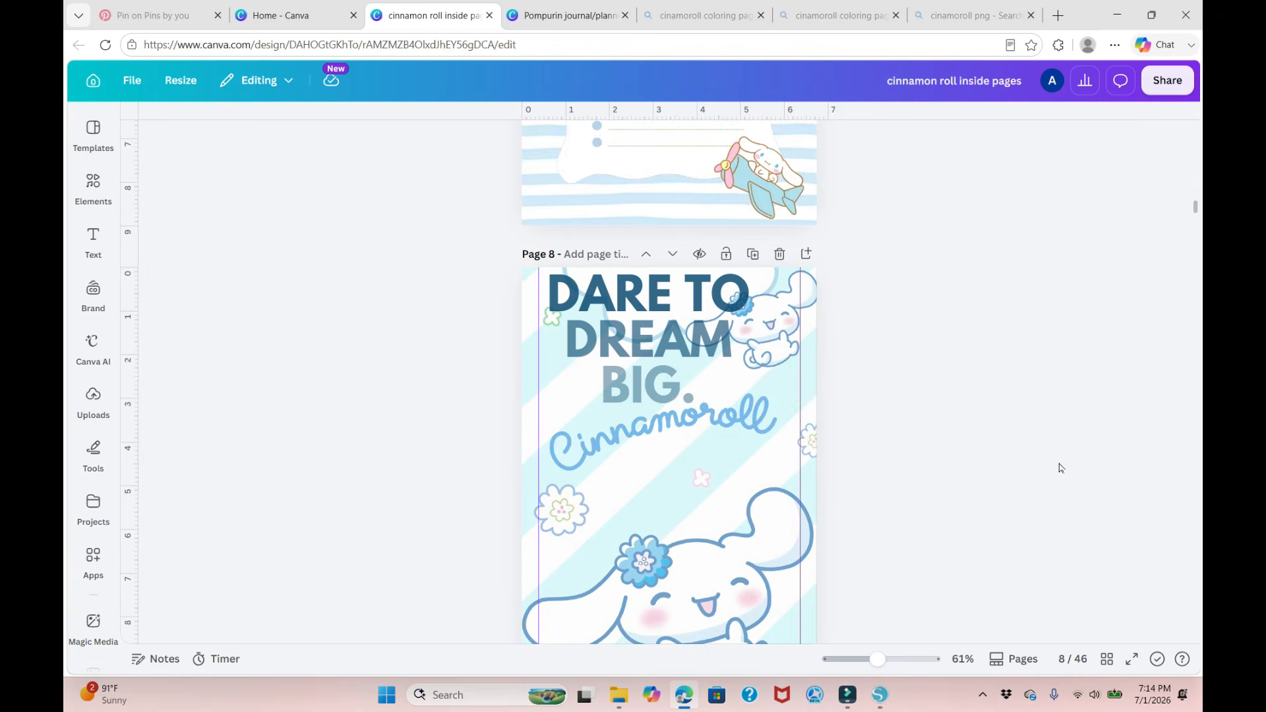
pyautogui.scroll(-1, 1060, 468)
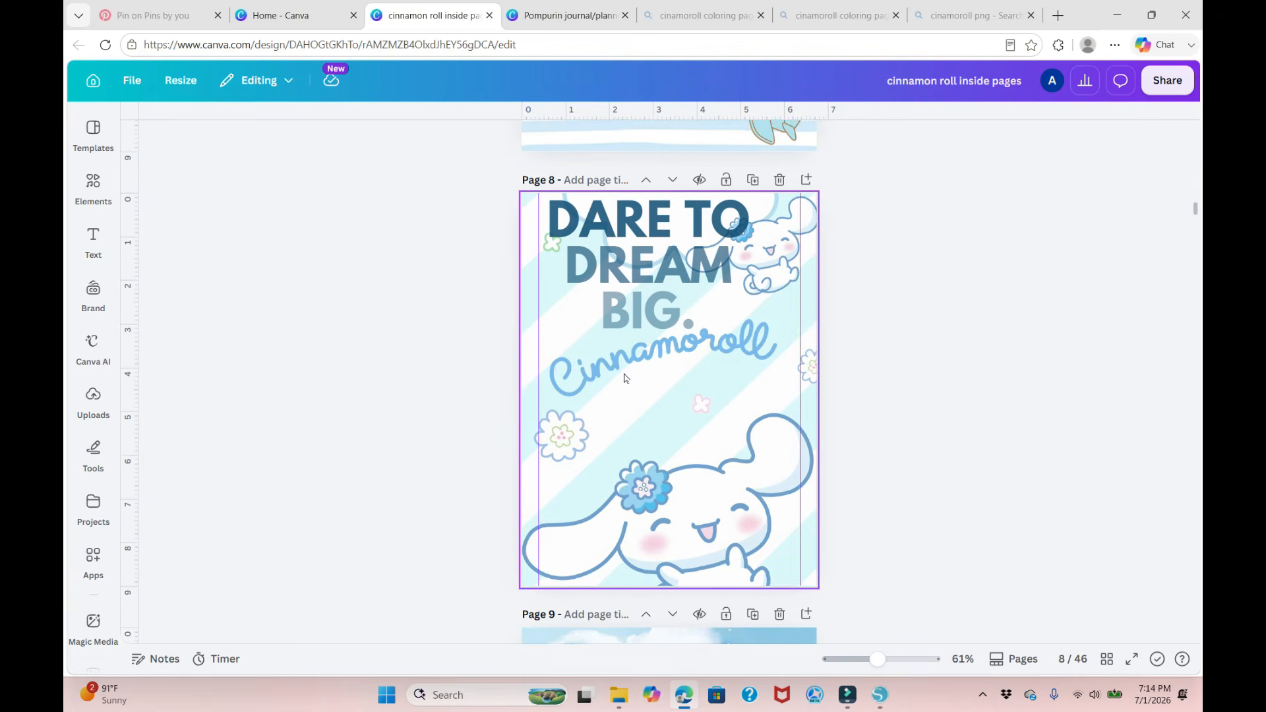
pyautogui.click(1166, 82)
pyautogui.click(933, 427)
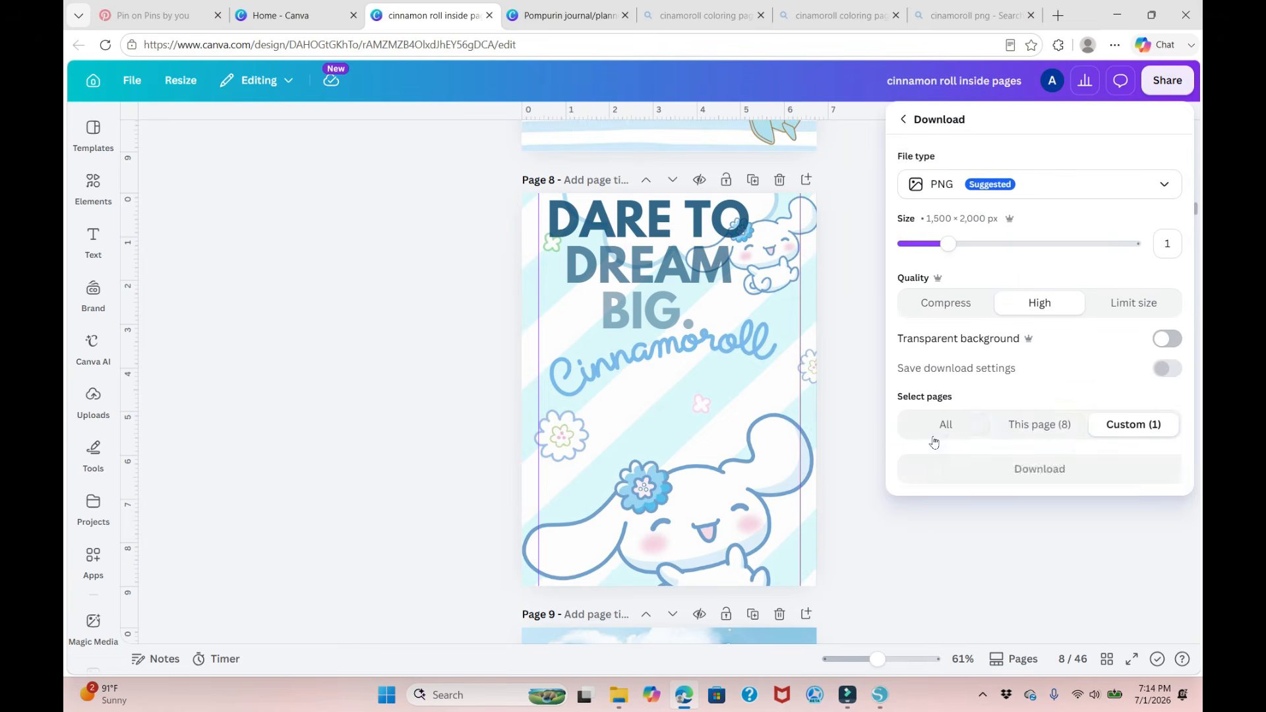
pyautogui.click(1020, 434)
pyautogui.click(1039, 471)
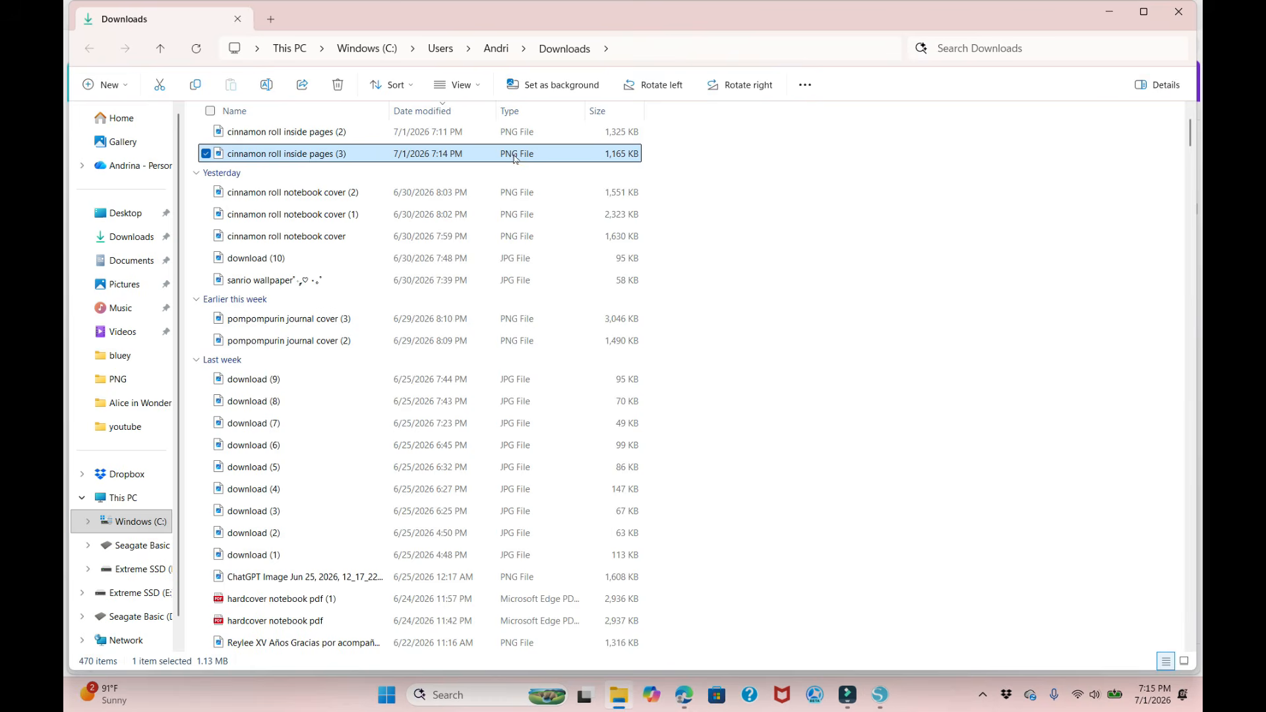
# Bring the downloaded "cinnamon roll inside pages (3)" file into Silhouette Studio and set its width to 6.75 in
pyautogui.moveTo(877, 693); pyautogui.dragTo(726, 430)
pyautogui.click(391, 66)
pyautogui.write('6.')
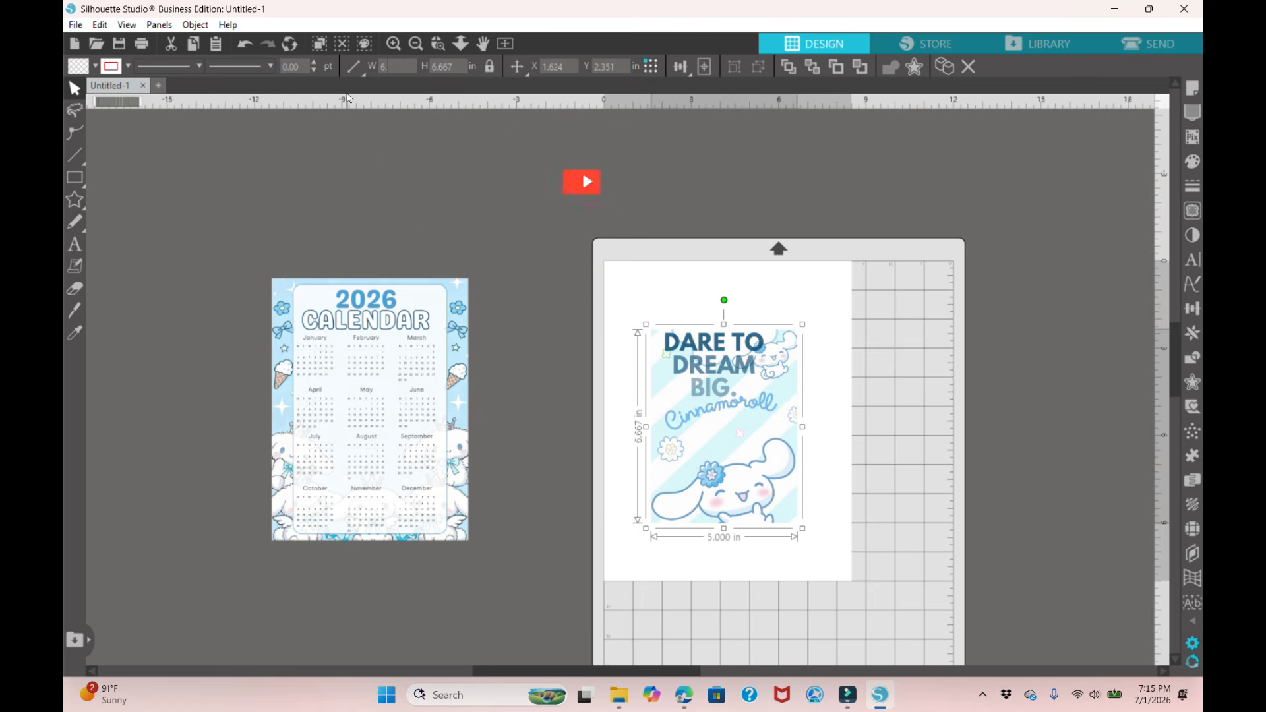
pyautogui.write('75')
pyautogui.press('Return')
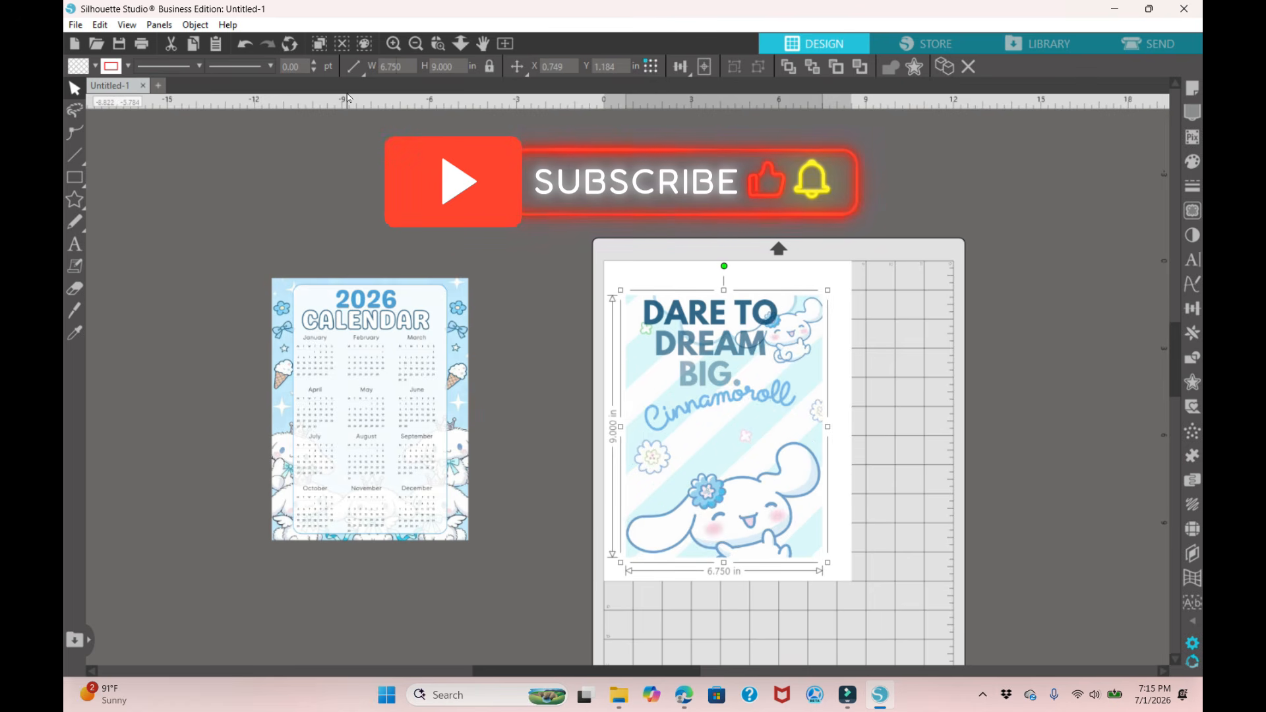
# Center the "Dare to Dream Big" image on the page, and finally move it onto the grey area over the calendar
pyautogui.click(912, 306)
pyautogui.click(743, 429)
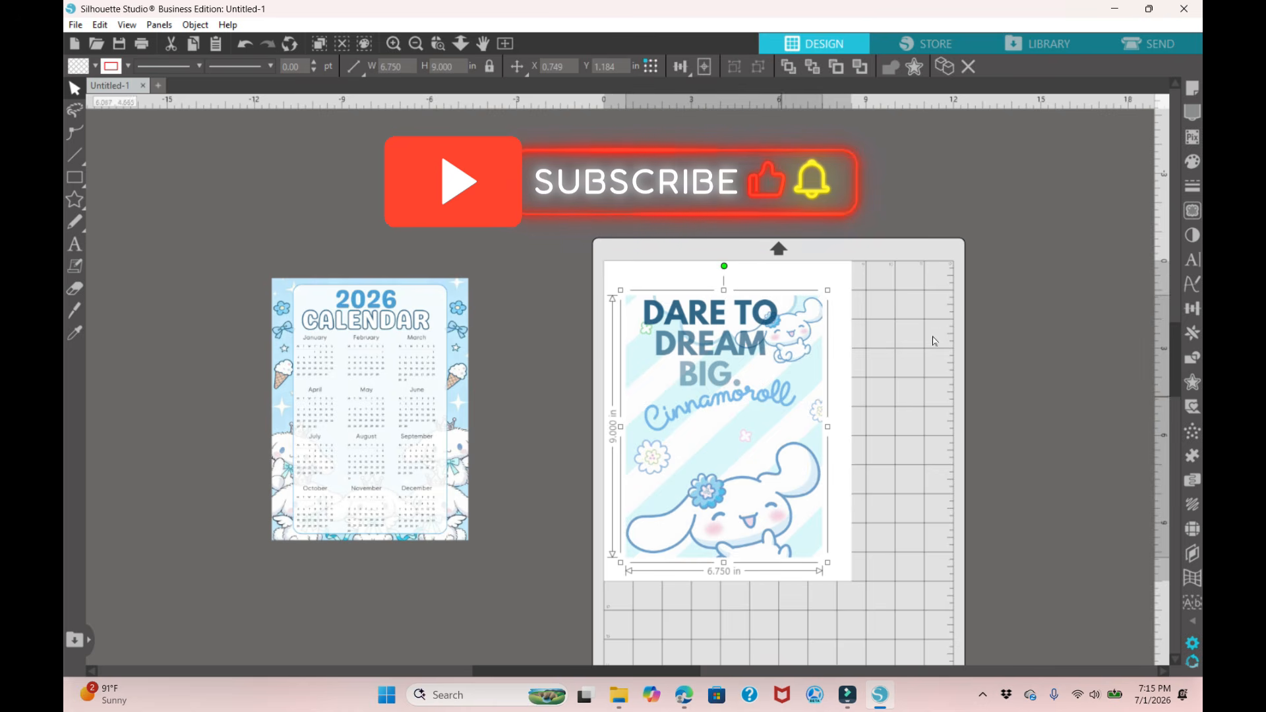
pyautogui.click(1192, 308)
pyautogui.click(1087, 176)
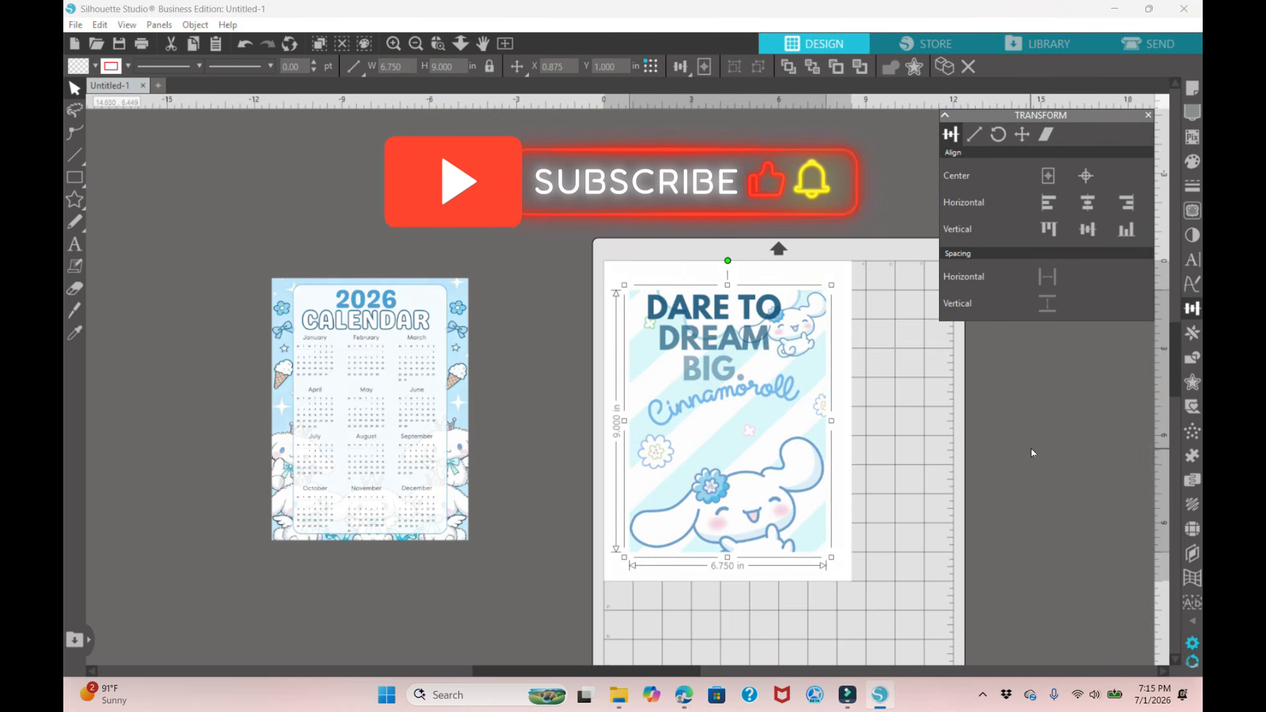
pyautogui.click(871, 447)
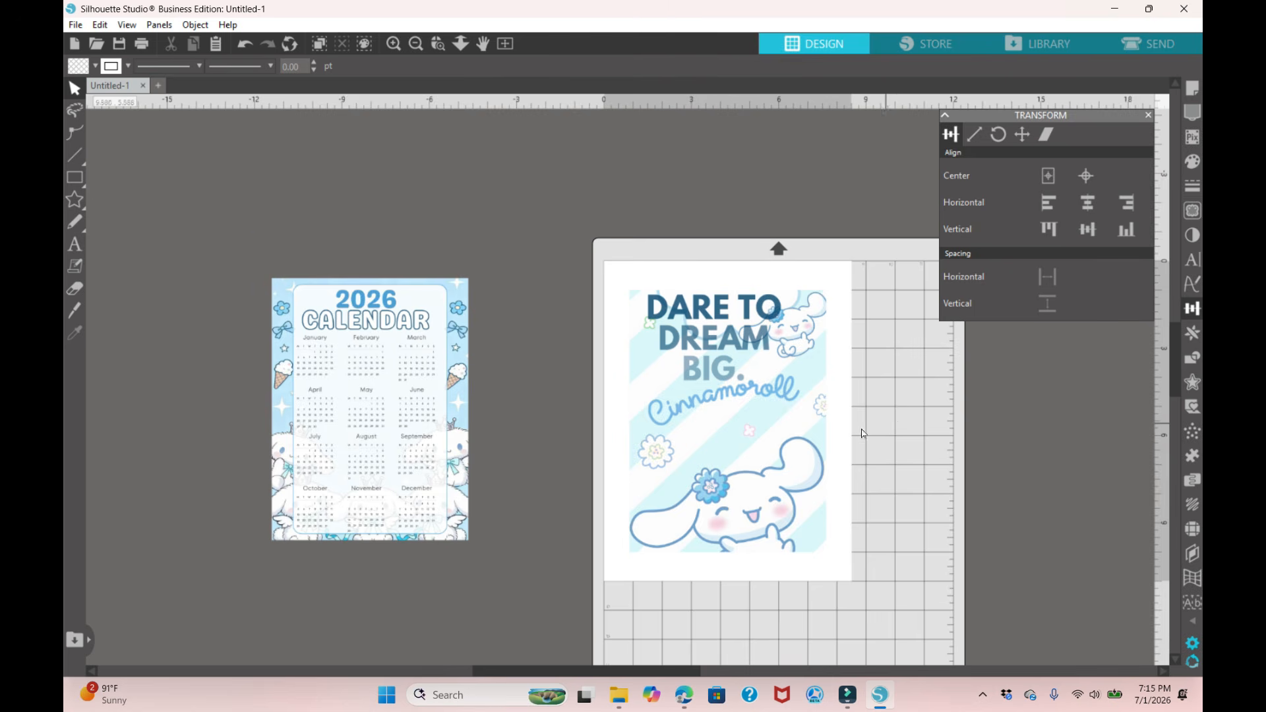
pyautogui.moveTo(790, 436); pyautogui.dragTo(403, 379)
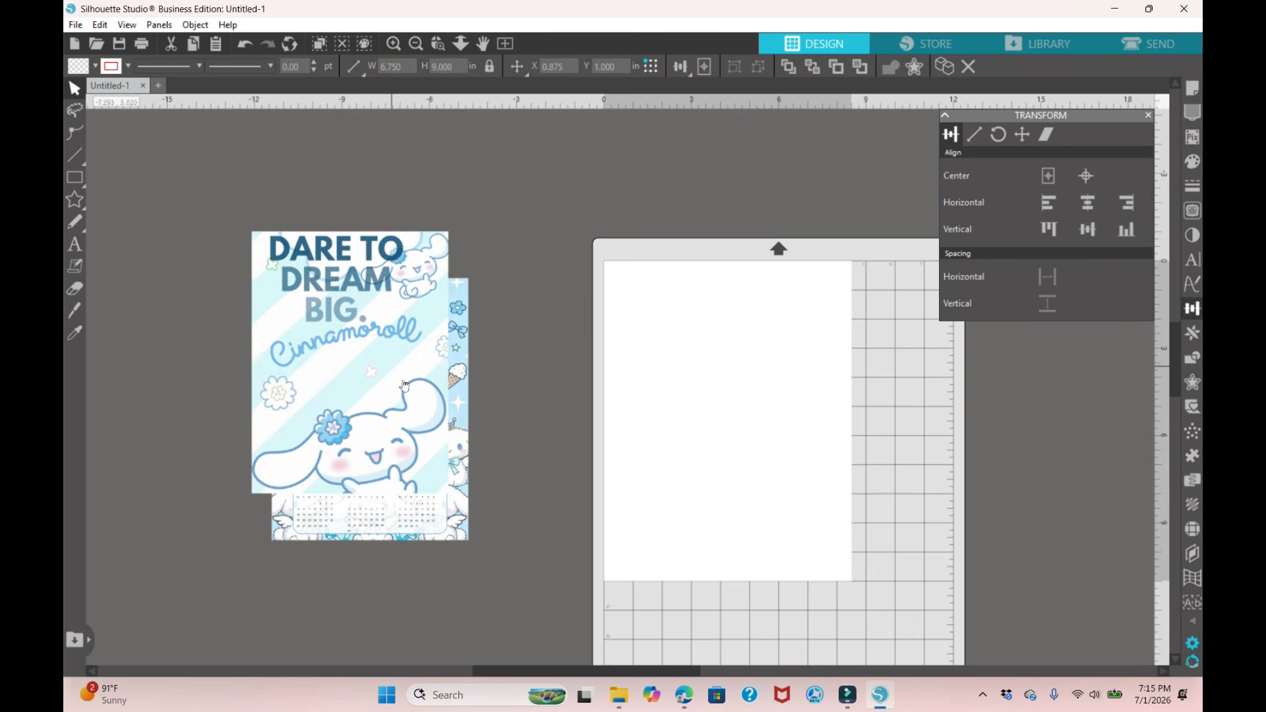
# Switch to Canva and select page 9, the "Be proud of your progress." design
pyautogui.click(681, 700)
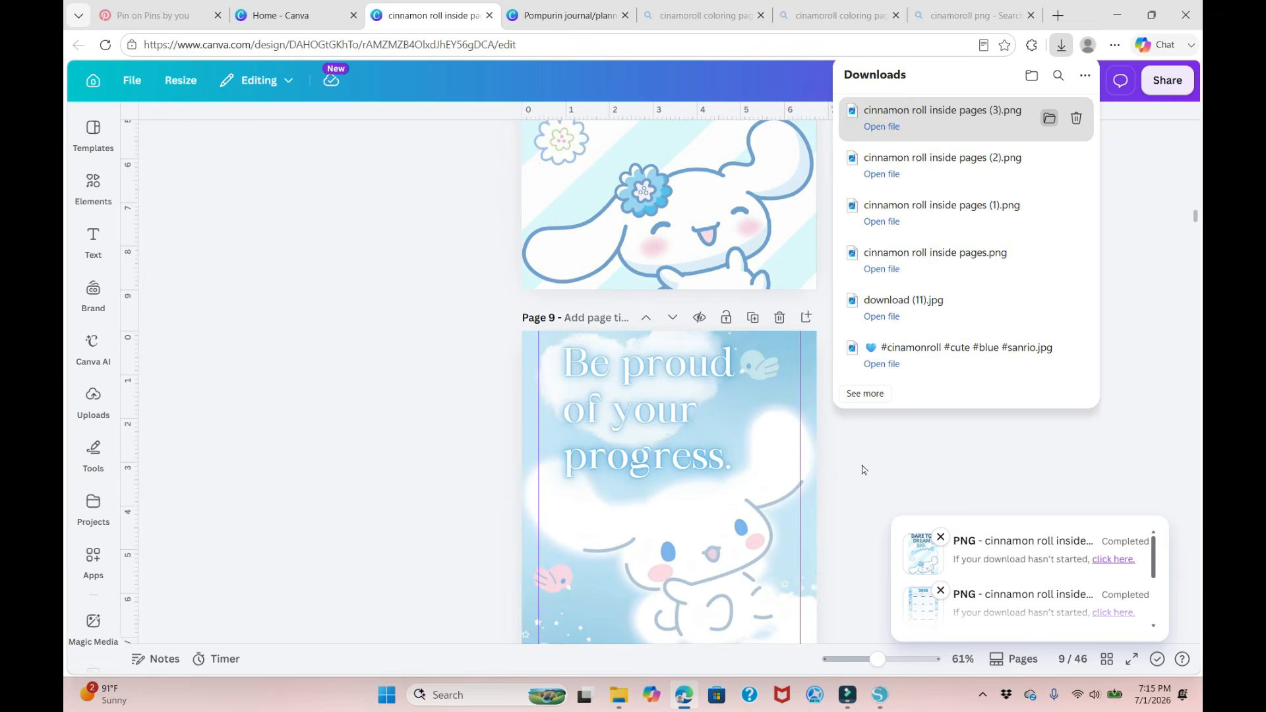
pyautogui.click(788, 422)
pyautogui.scroll(-3, 803, 423)
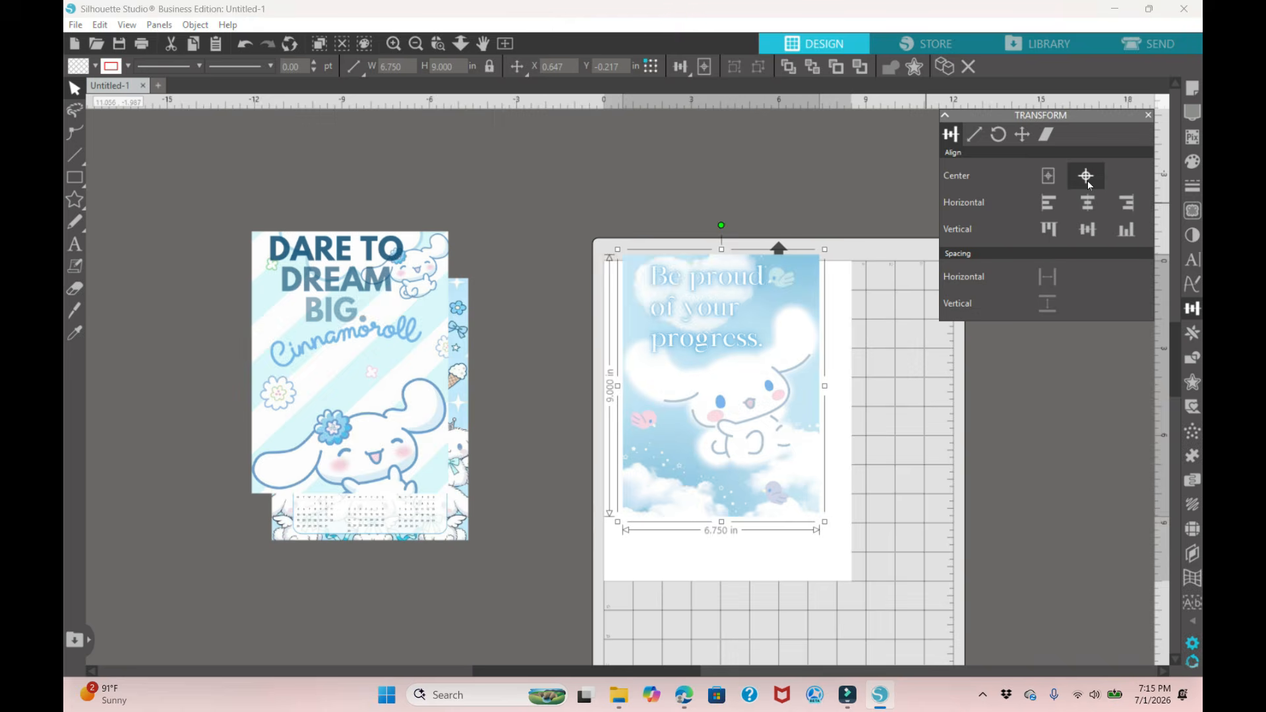
# Center the 6.75 x 9 in "Be proud of your progress." image on the Letter page in Silhouette Studio
pyautogui.click(1086, 176)
pyautogui.click(1033, 462)
# Spread the calendar and "Dare to Dream Big" images side by side on the grey area beside the mat
pyautogui.click(383, 262)
pyautogui.press('Delete')
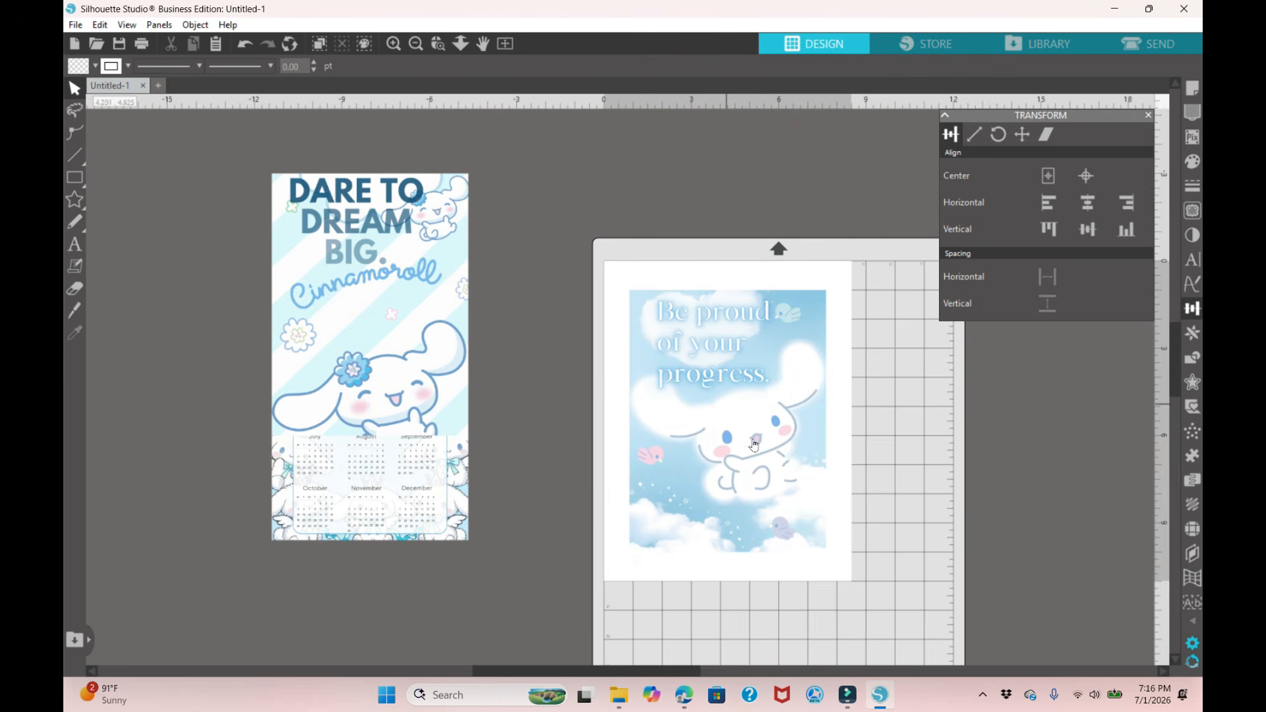
pyautogui.moveTo(375, 239); pyautogui.dragTo(505, 317)
pyautogui.moveTo(330, 396); pyautogui.dragTo(210, 374)
pyautogui.moveTo(550, 261); pyautogui.dragTo(532, 279)
pyautogui.click(562, 632)
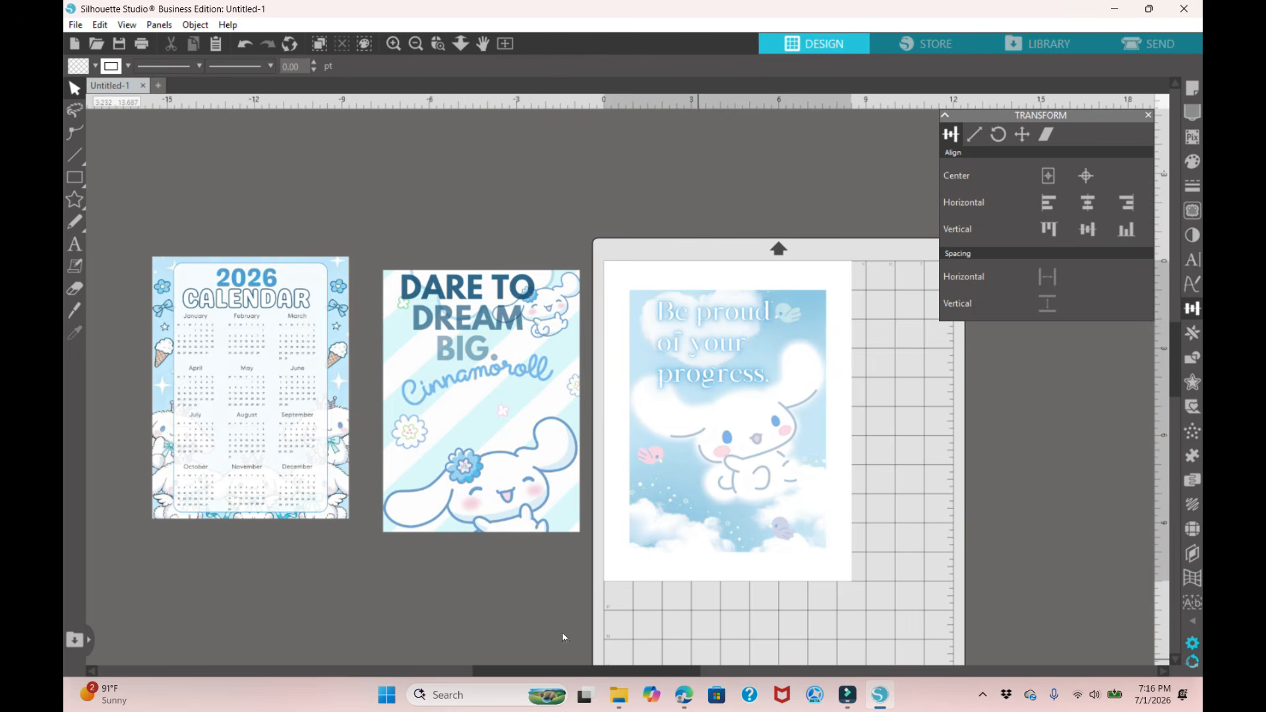
pyautogui.moveTo(428, 362); pyautogui.dragTo(493, 379)
pyautogui.click(783, 434)
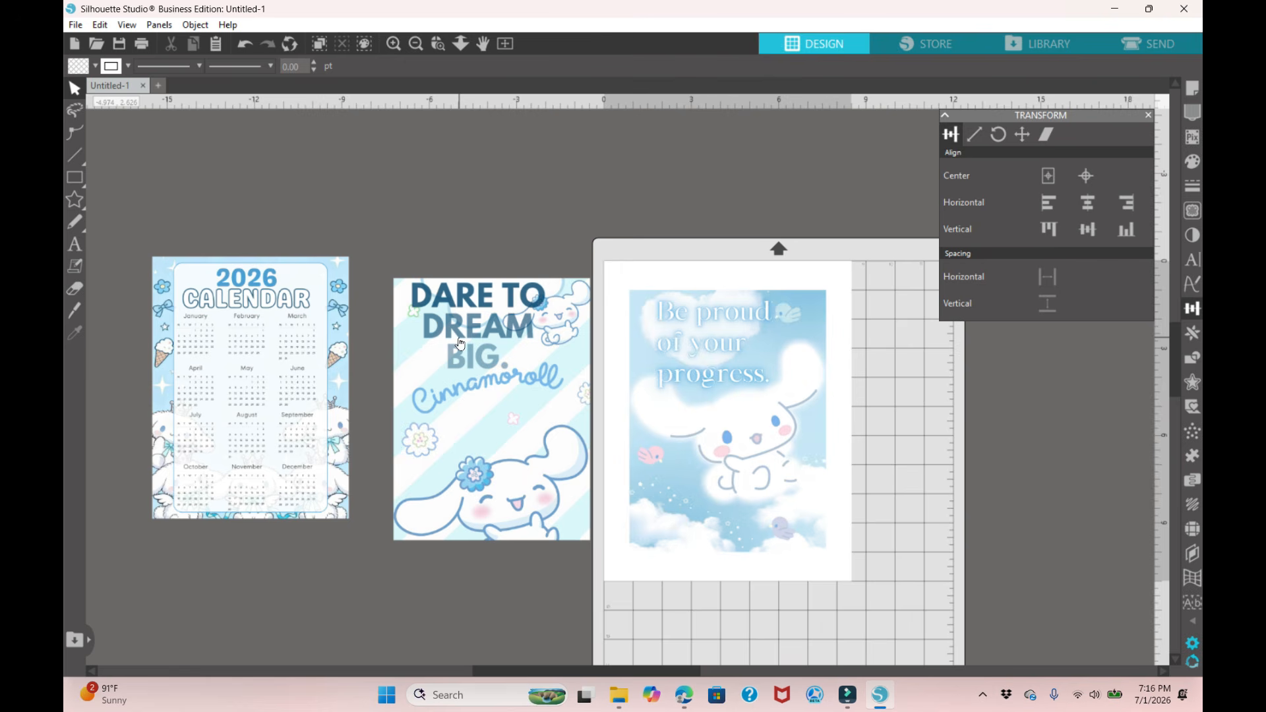
pyautogui.moveTo(460, 343); pyautogui.dragTo(477, 367)
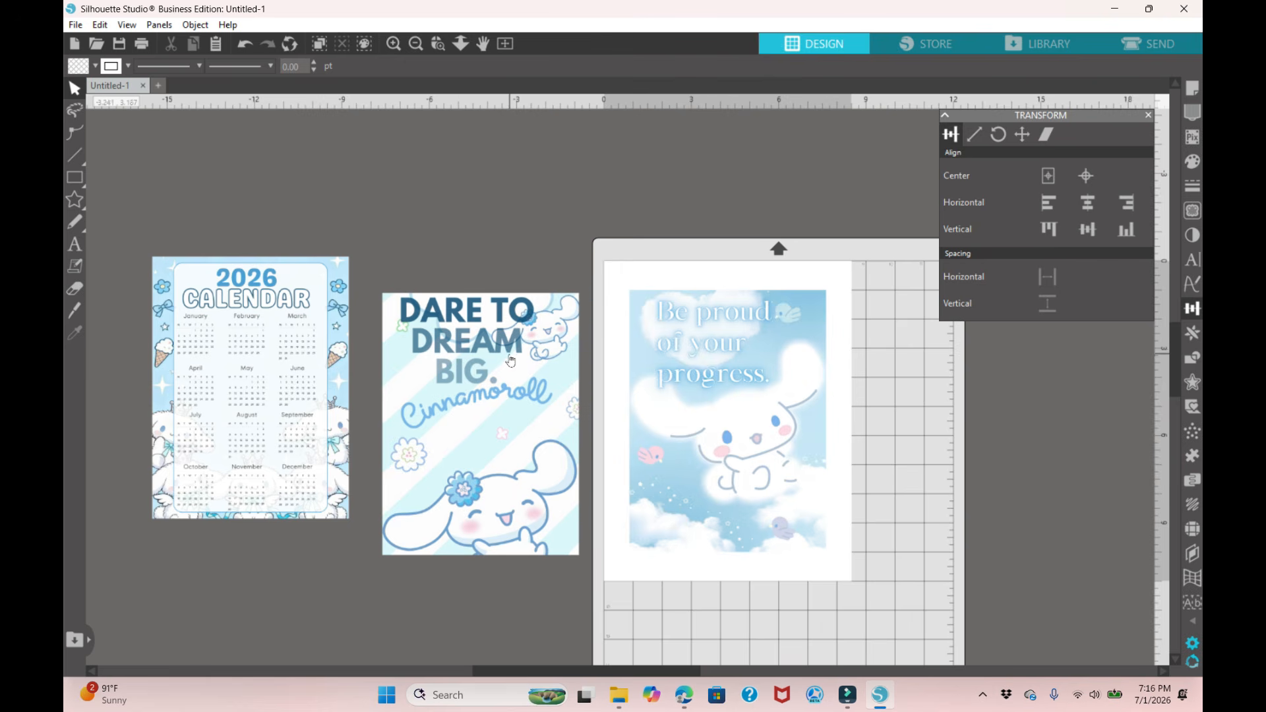